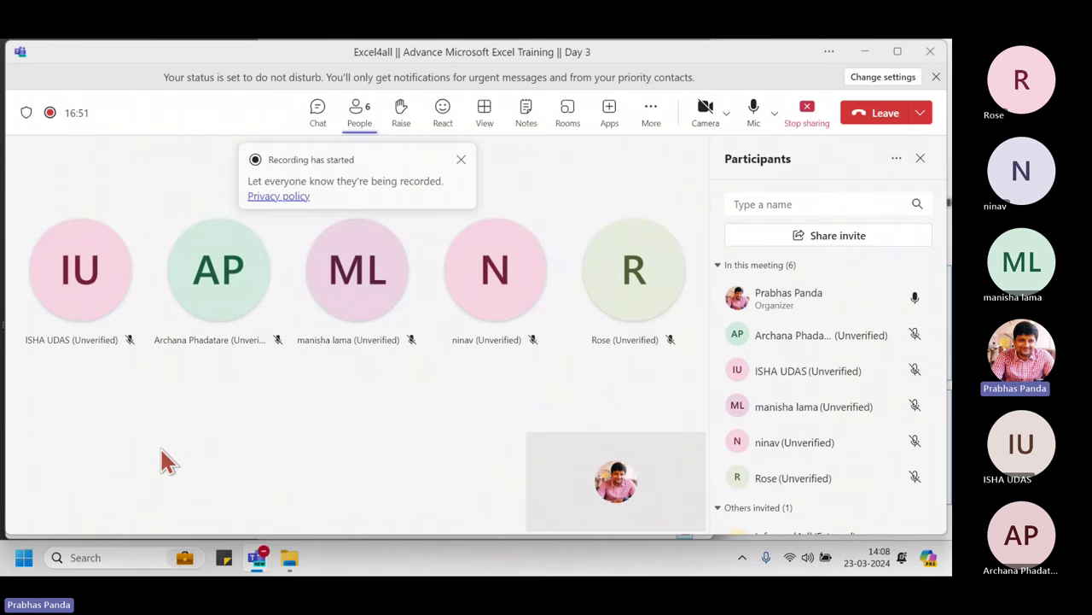
- Show the Teams meeting chat instead of participants and dismiss the 'Recording has started' banner
click(319, 116)
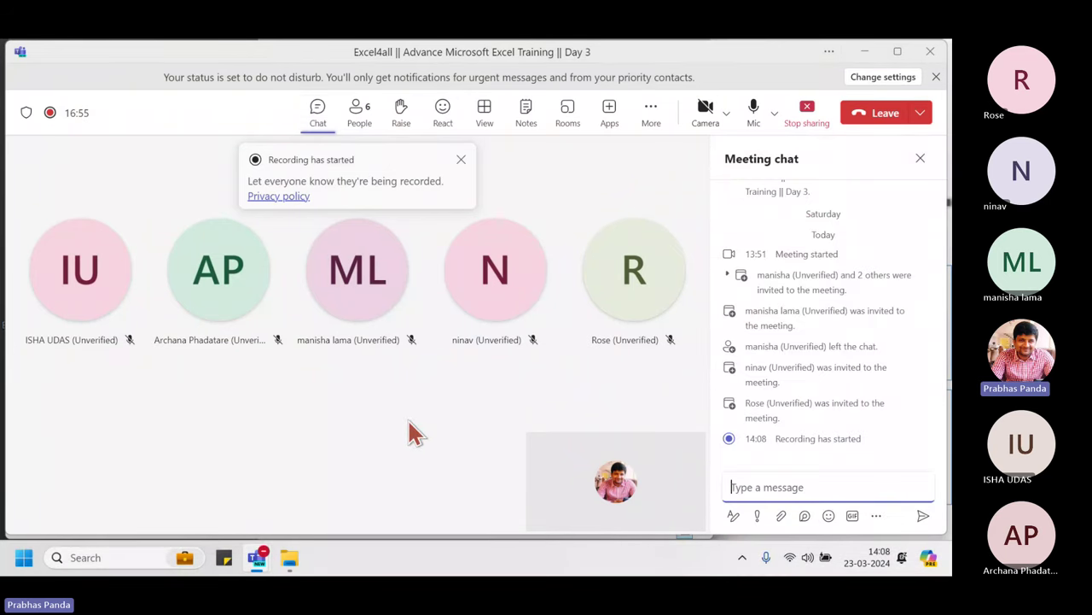
click(461, 160)
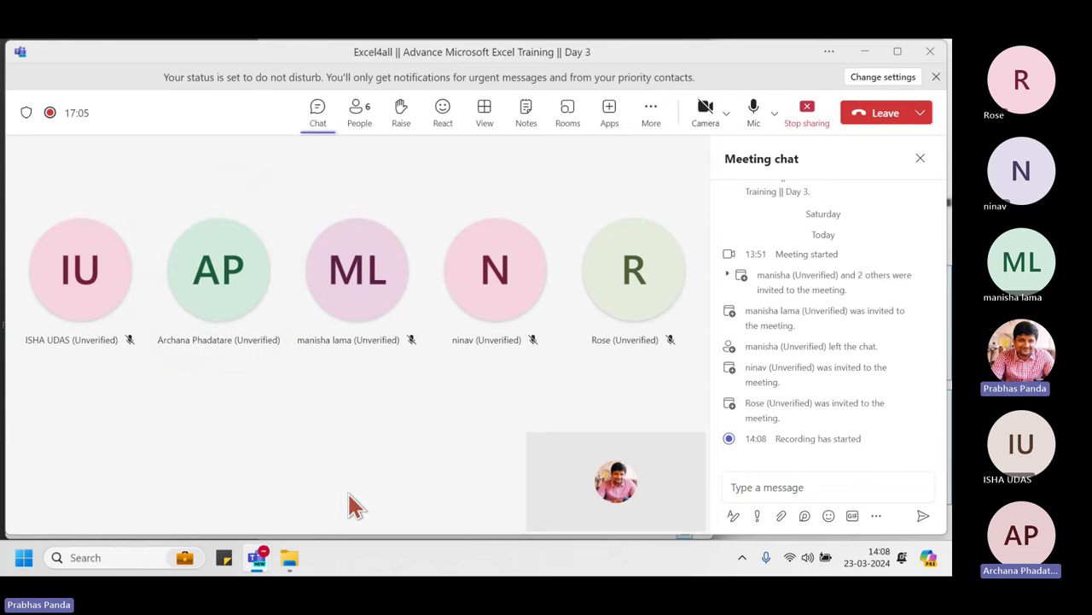
mouse_move(292, 555)
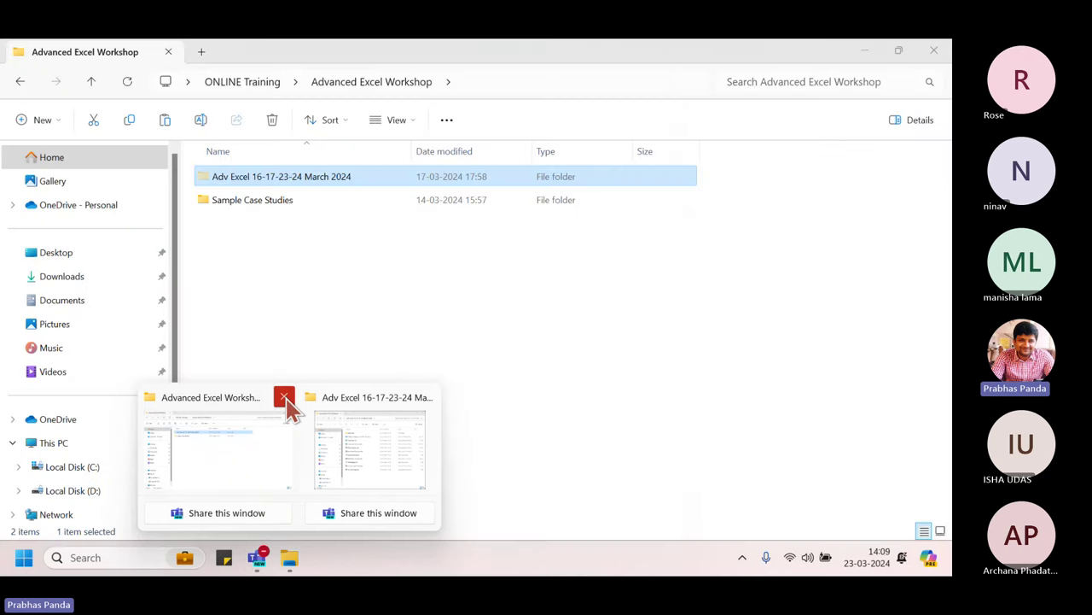
- Close the Advanced Excel Workshop window and open Data Analysis .xlsx from the Adv Excel 16-17-23-24 March 2024 folder
click(278, 397)
click(297, 445)
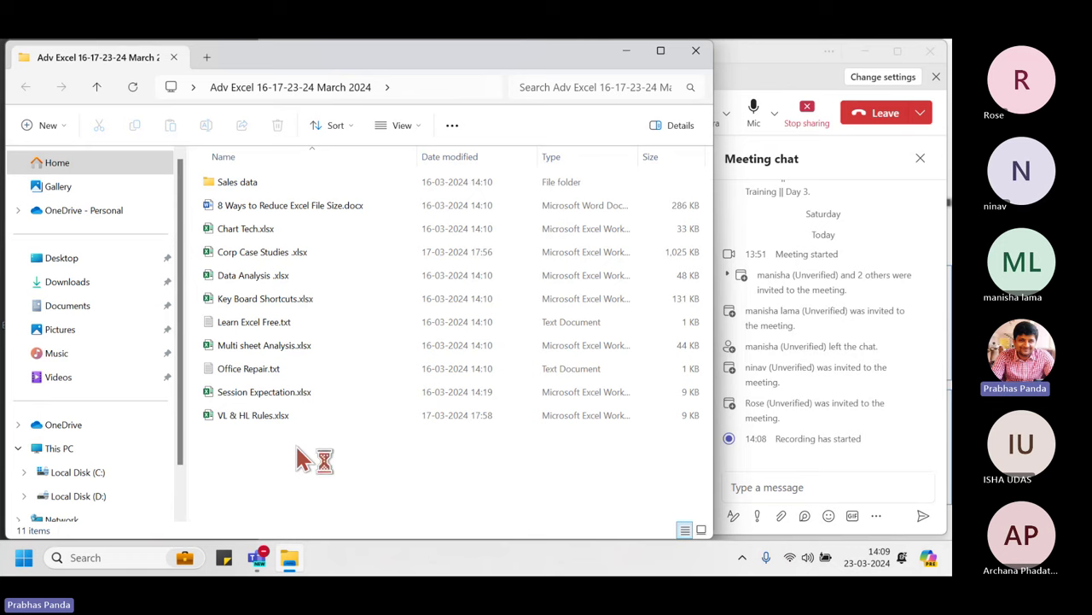
click(295, 286)
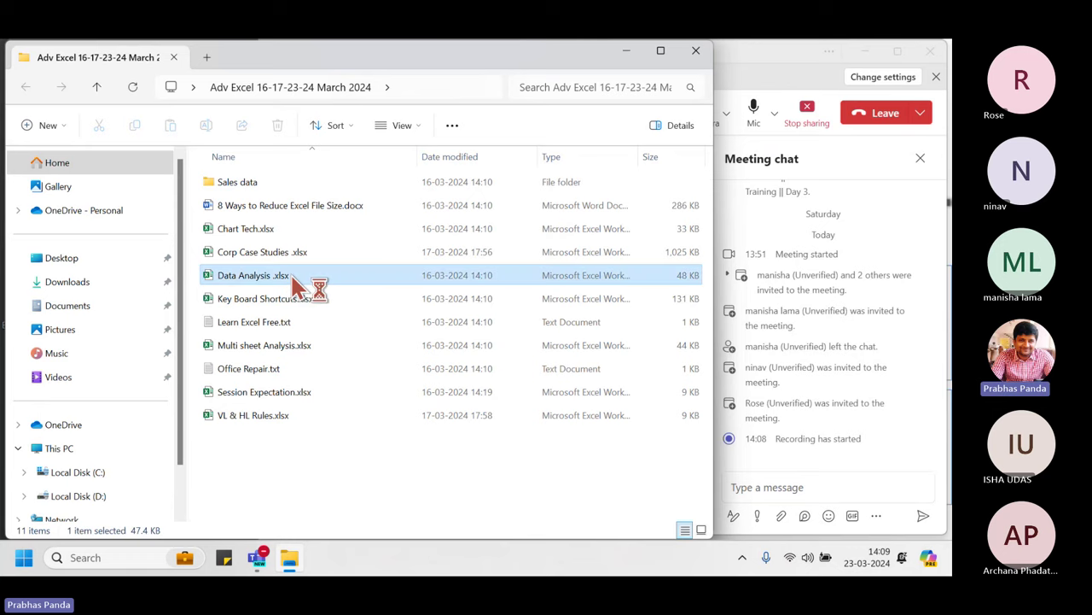
double_click(296, 286)
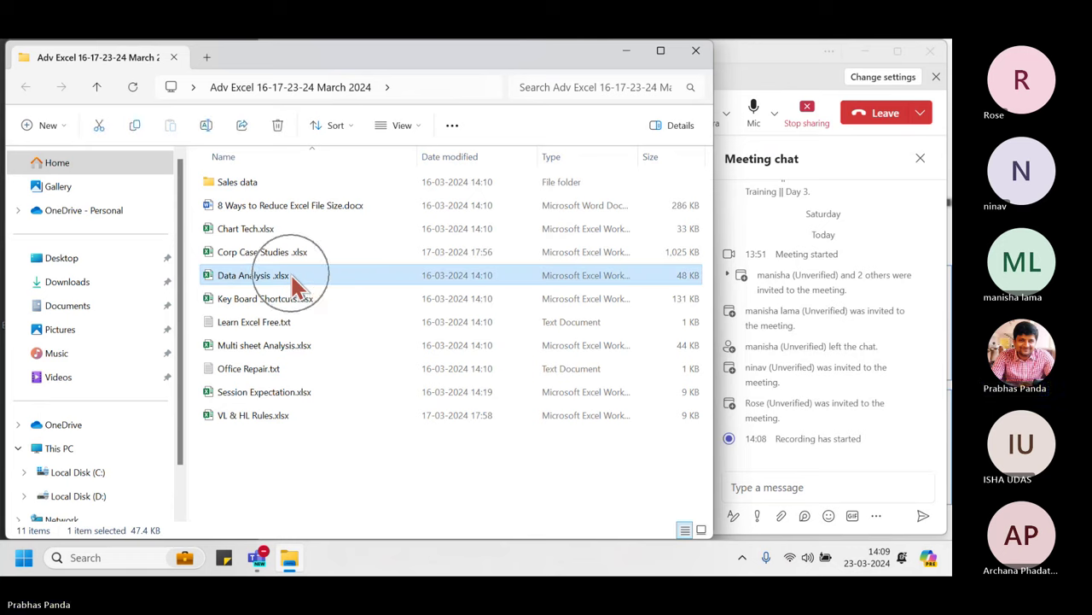
double_click(296, 286)
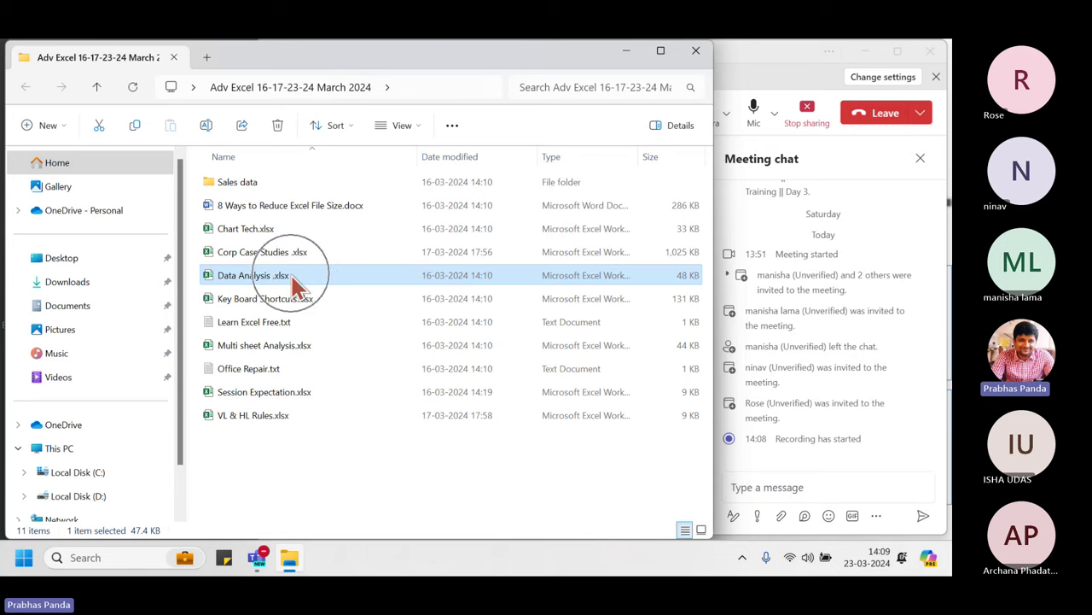
double_click(295, 286)
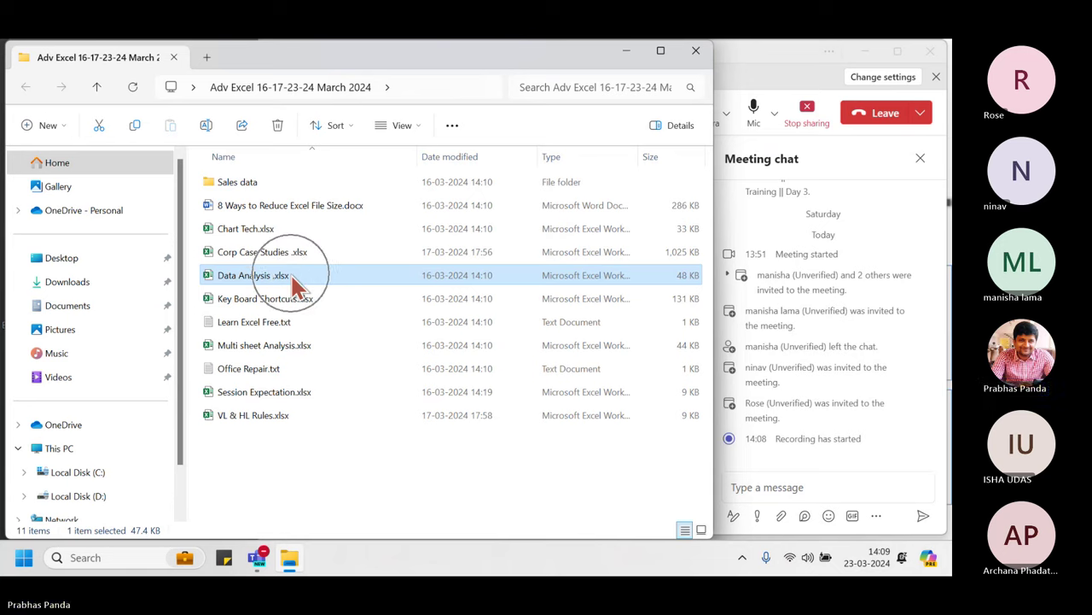
double_click(296, 286)
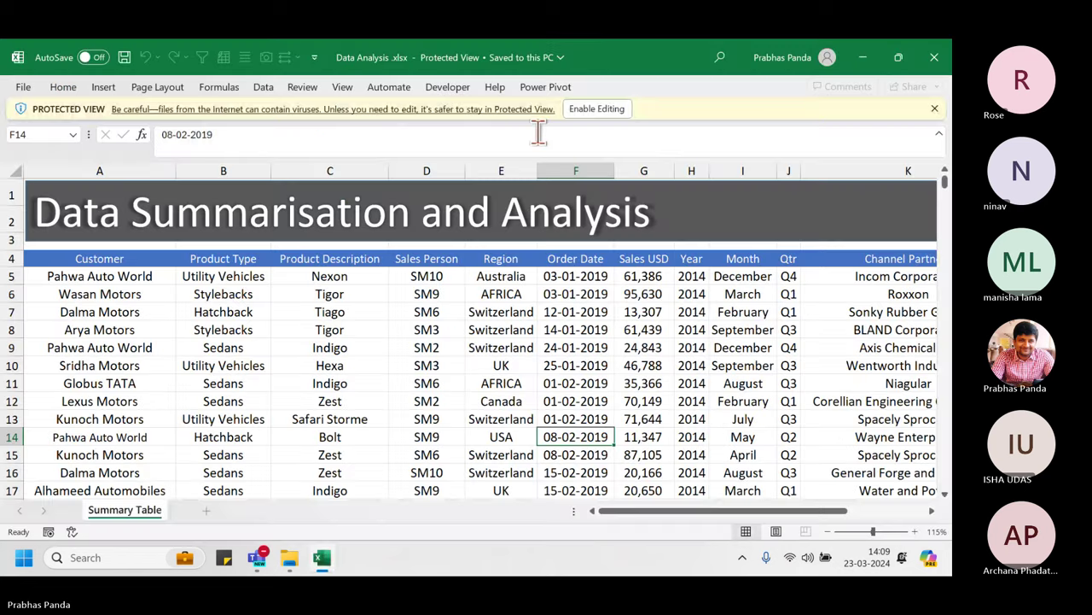
- Enable editing on Data Analysis .xlsx, then restore the Excel window and move it left
click(614, 108)
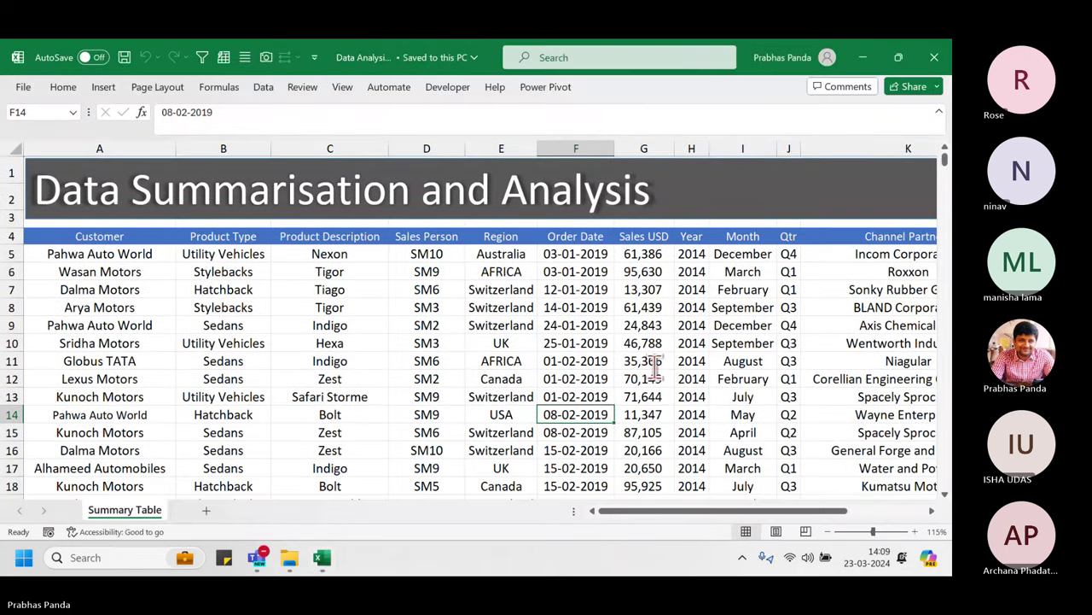
click(899, 57)
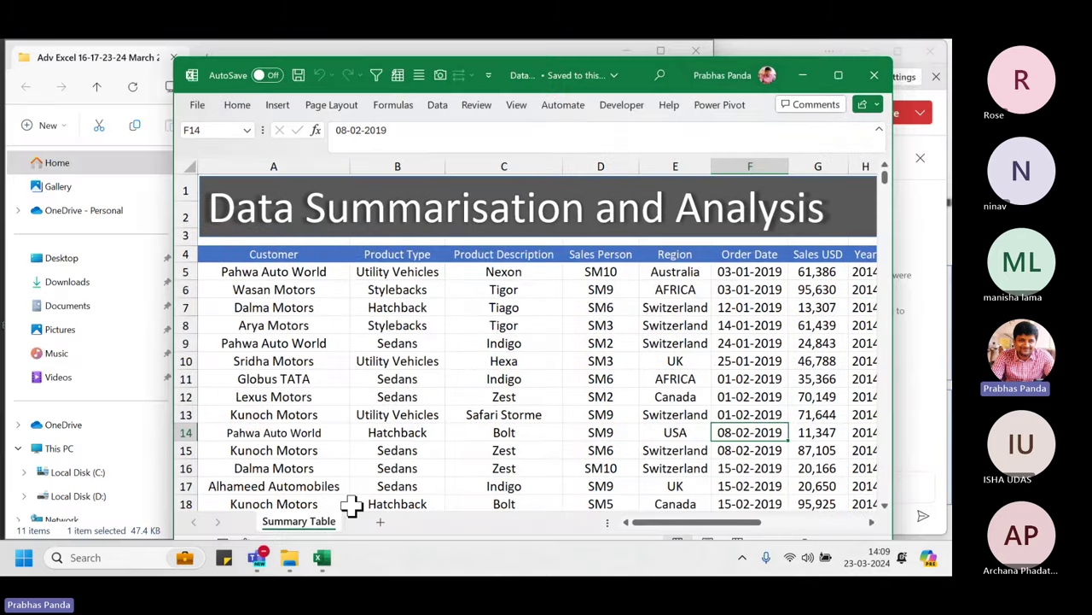
drag(731, 77, 554, 66)
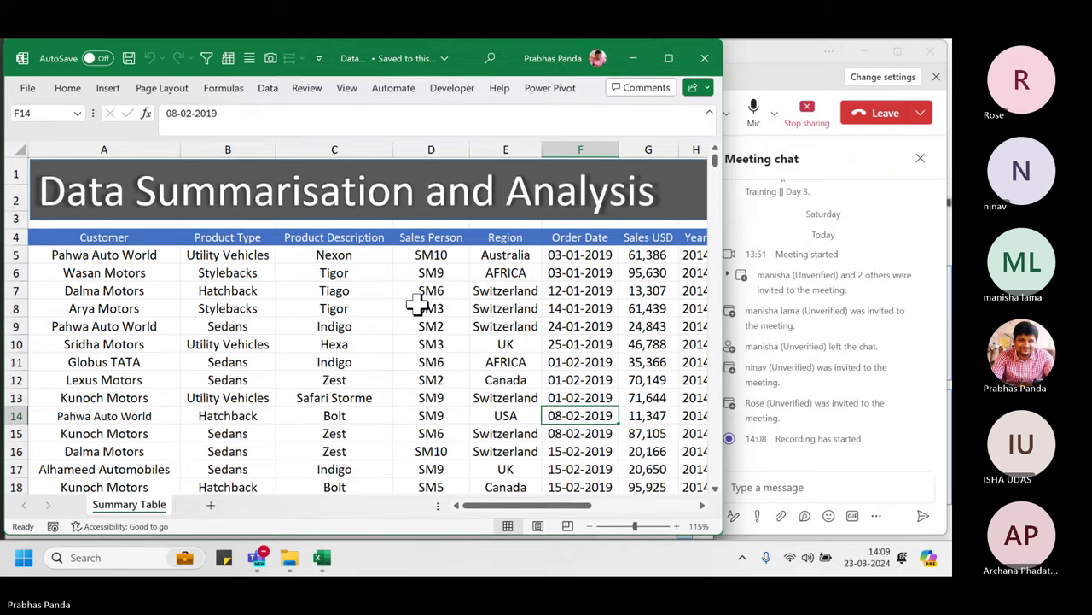
ctrl+scroll(416, 304, down, 2)
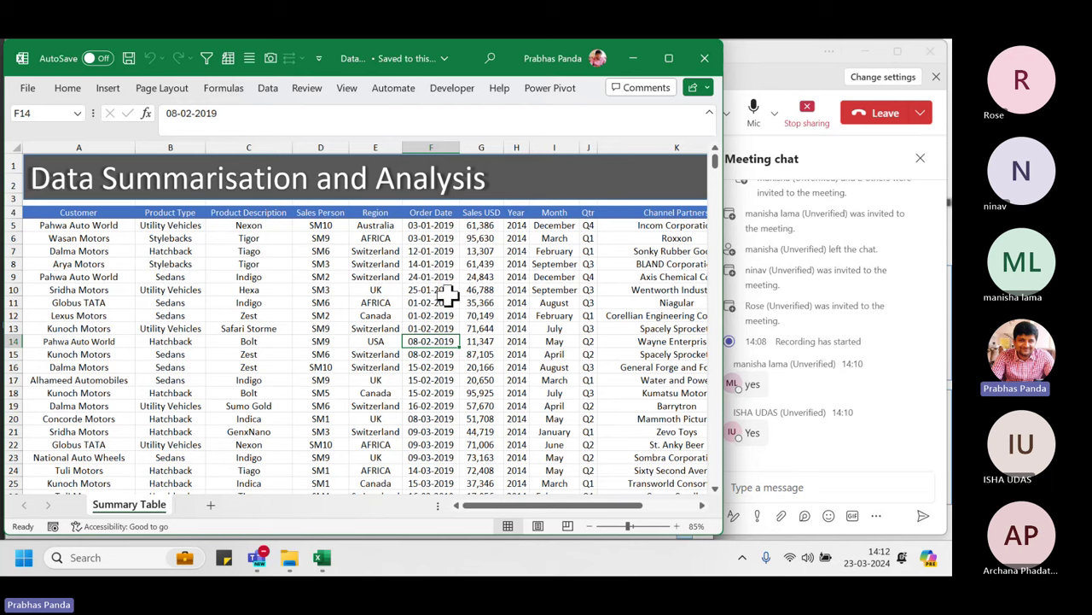
click(72, 145)
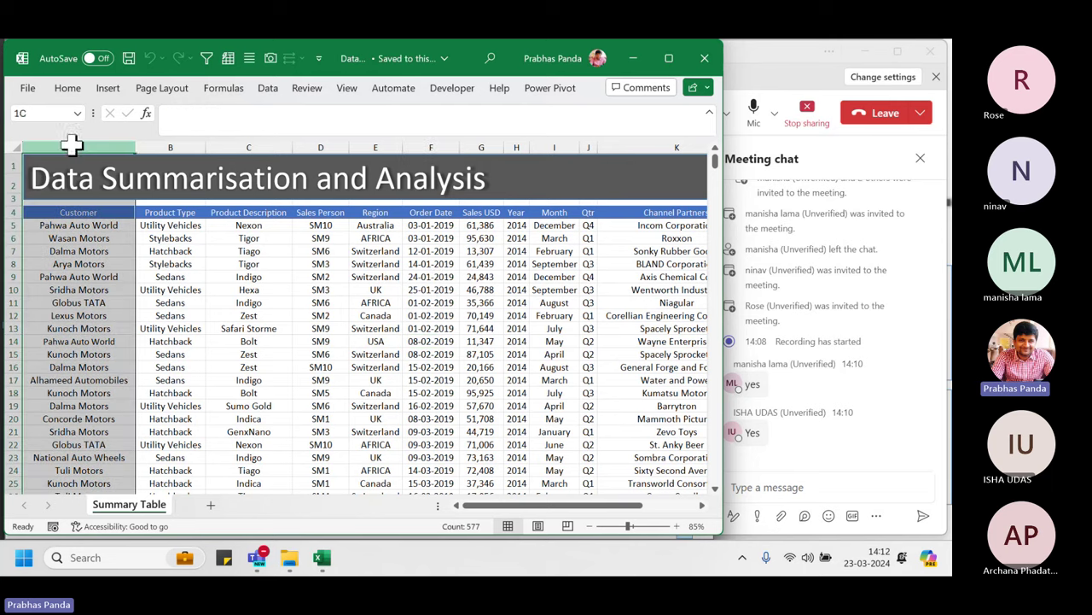
click(199, 139)
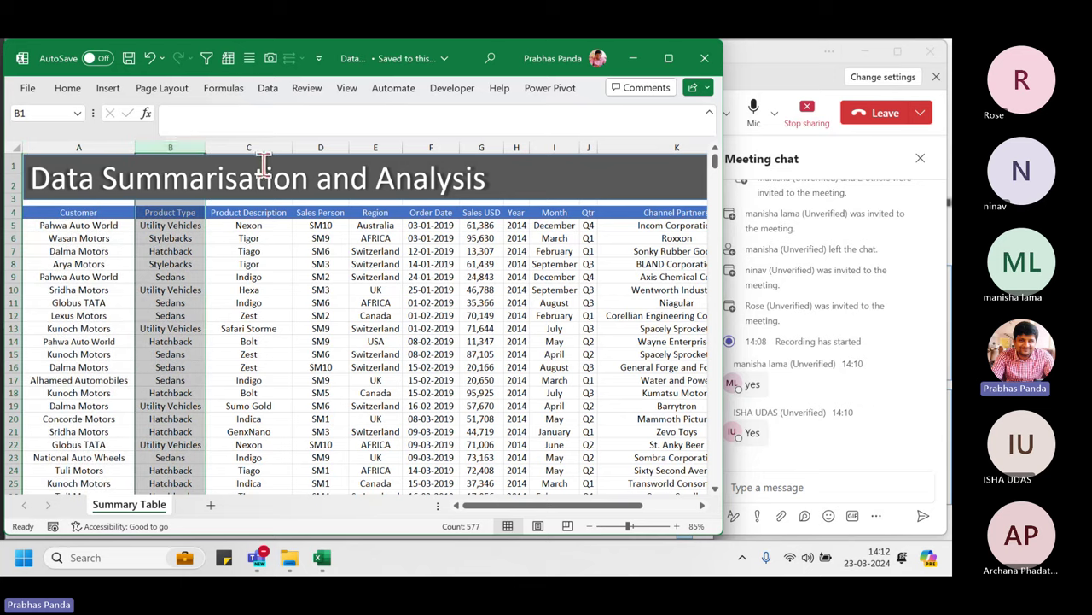
click(264, 140)
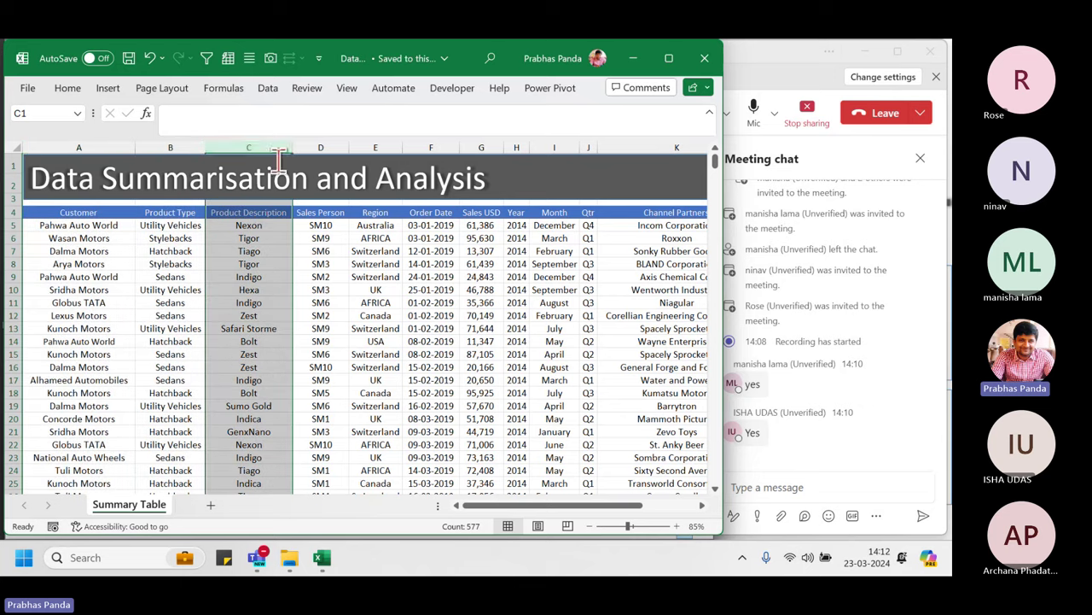
click(318, 139)
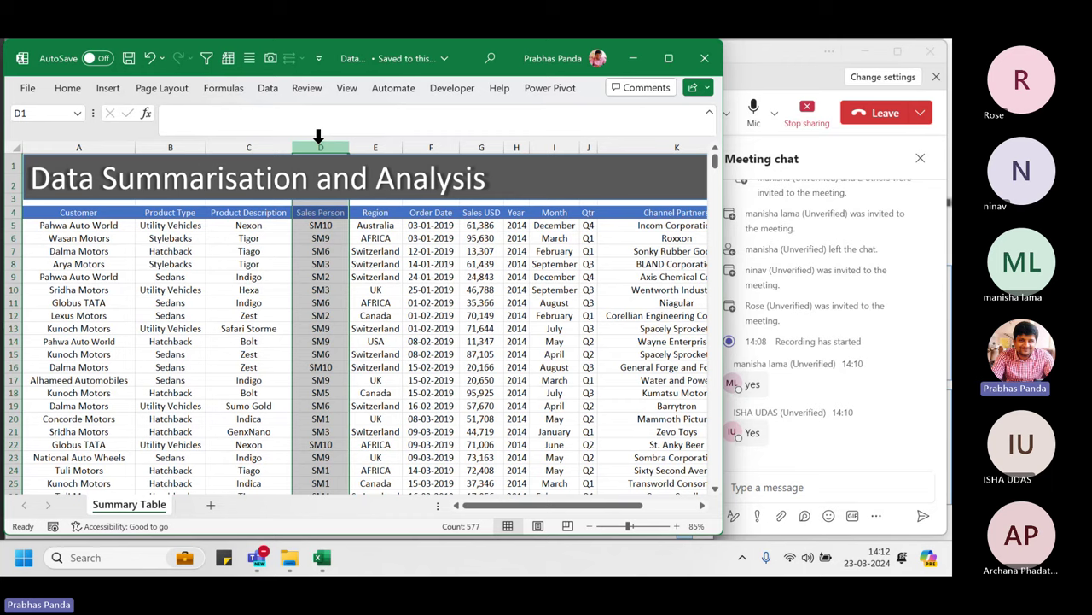
click(378, 145)
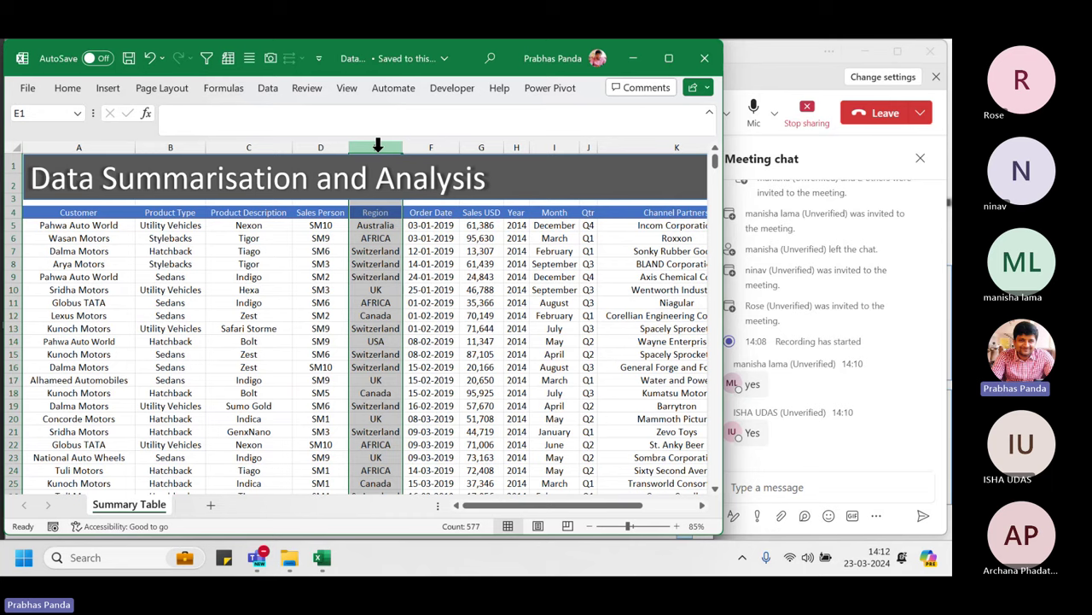
click(423, 141)
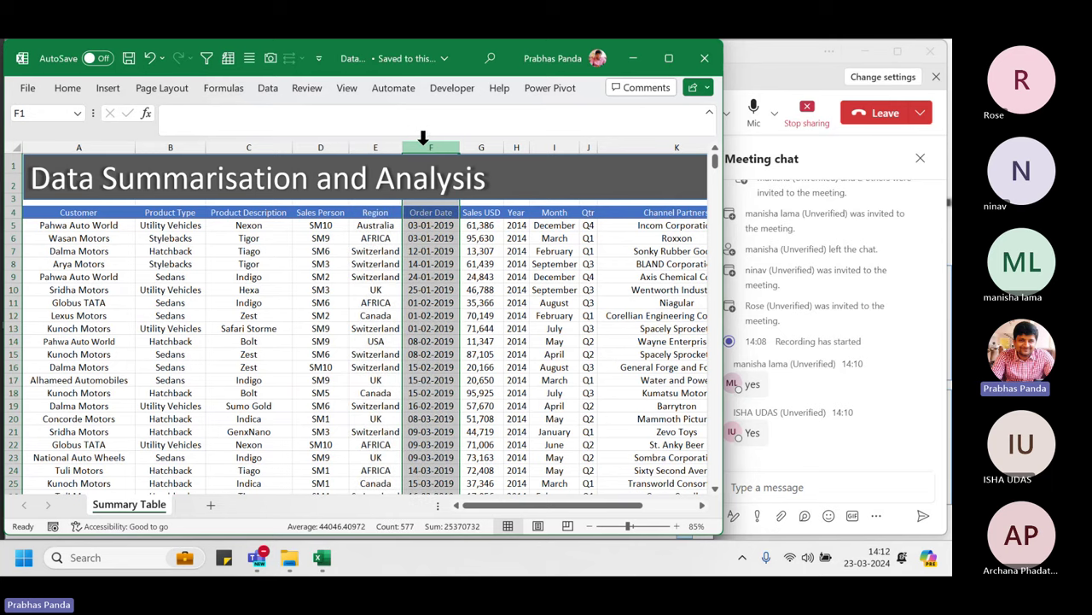
click(485, 143)
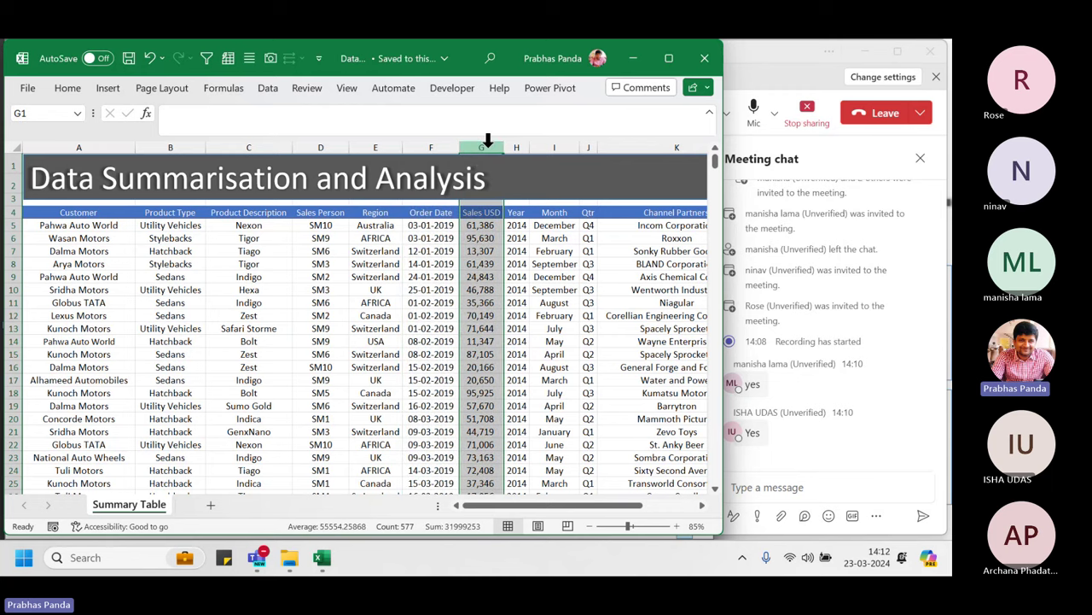
click(517, 142)
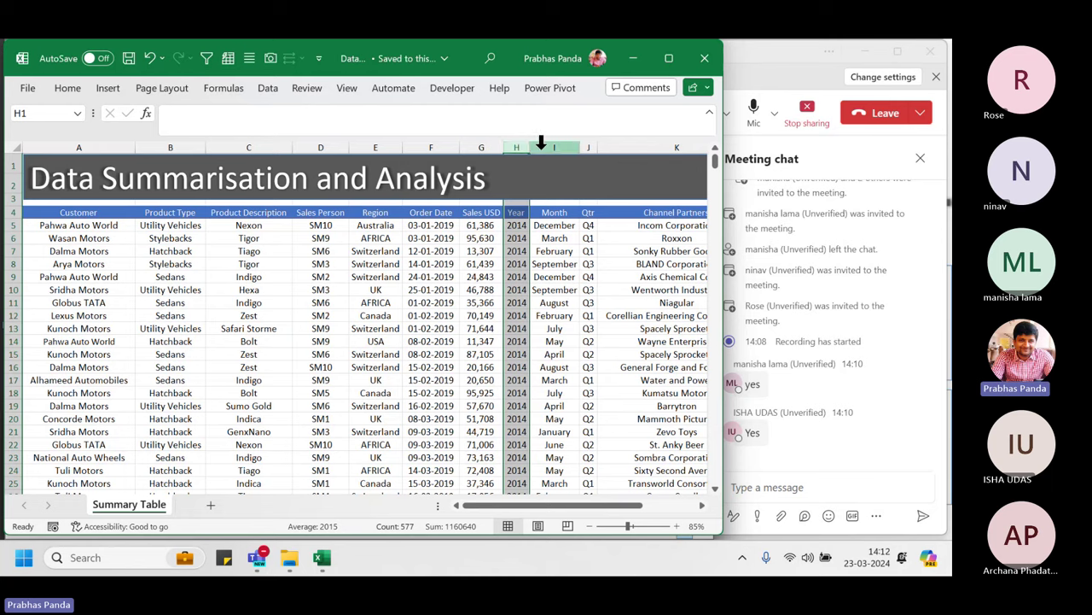
click(547, 142)
click(589, 143)
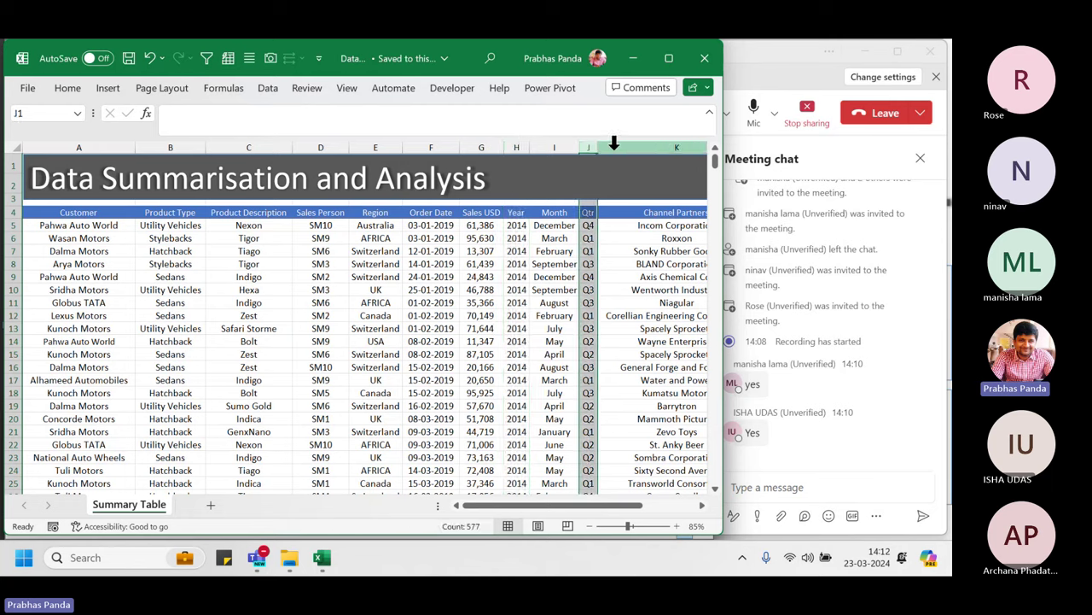
click(614, 142)
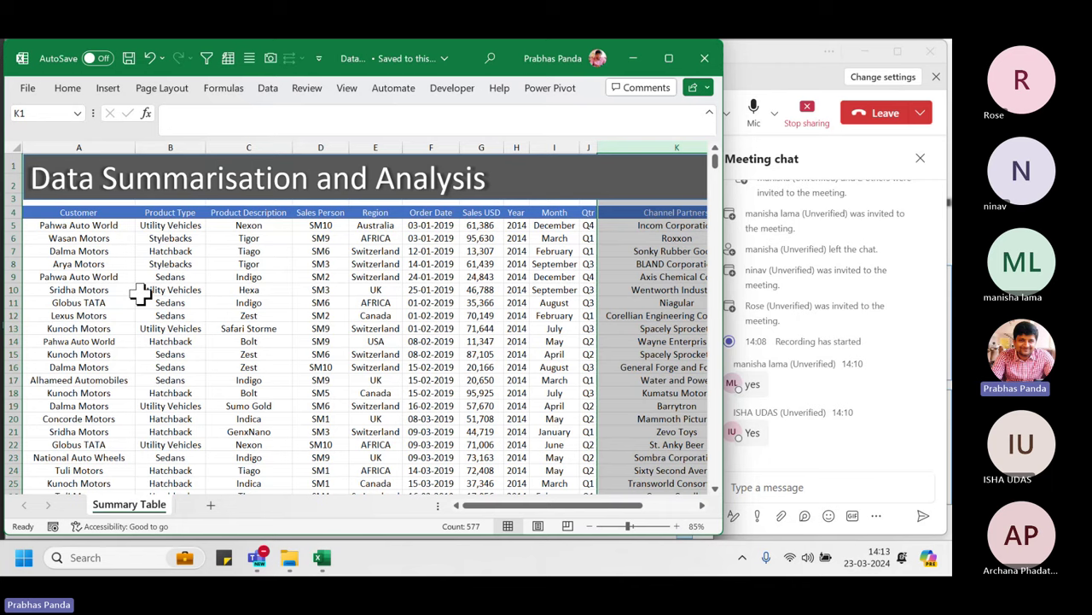
- Put the active cell inside the Summary Table sales data and select the whole table with Ctrl+A
click(178, 288)
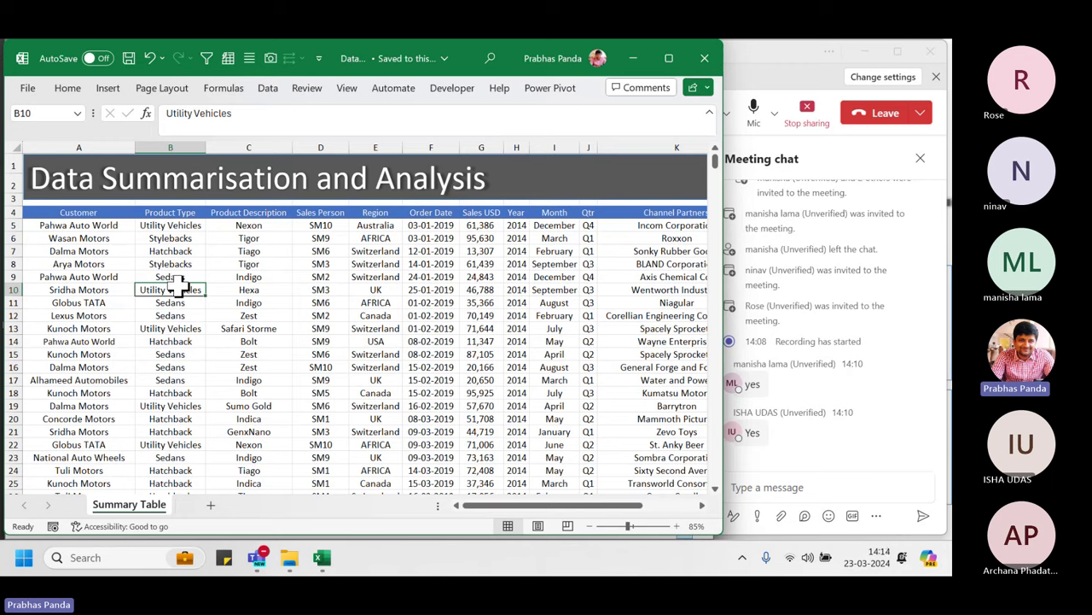
click(17, 211)
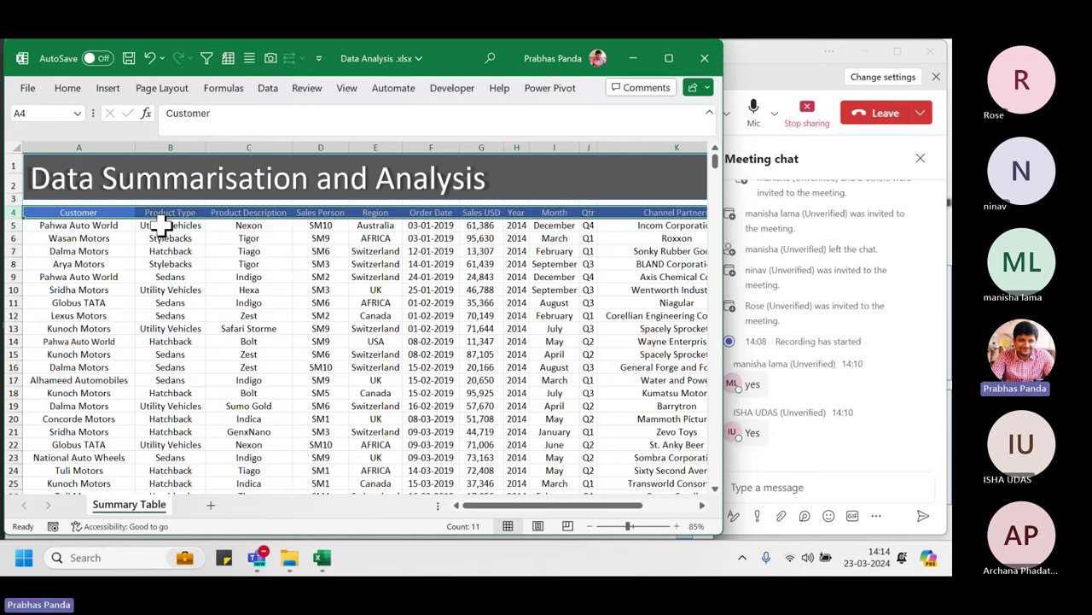
click(266, 290)
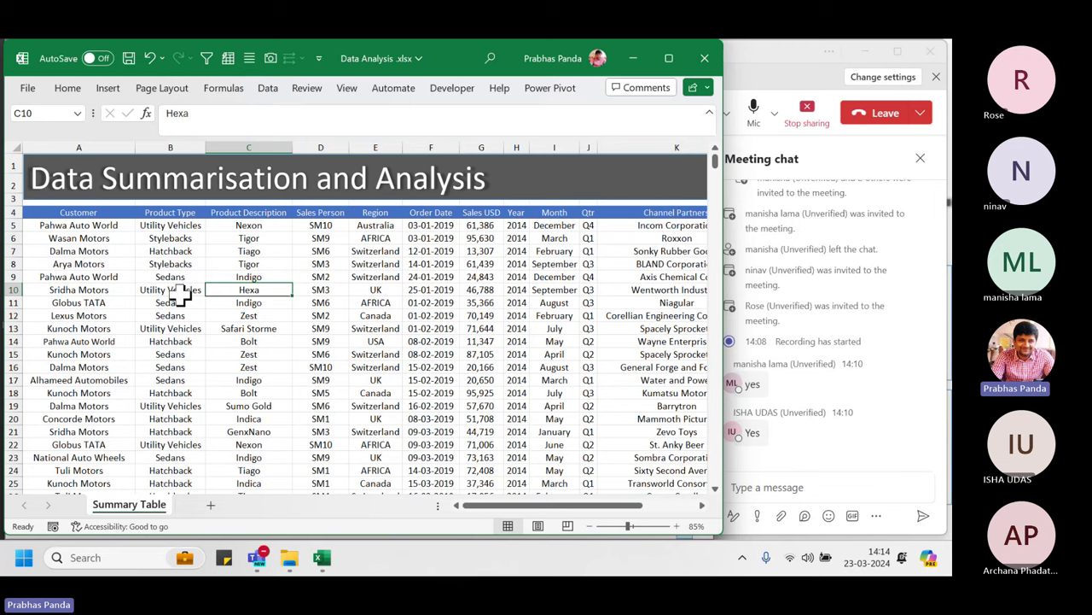
click(185, 300)
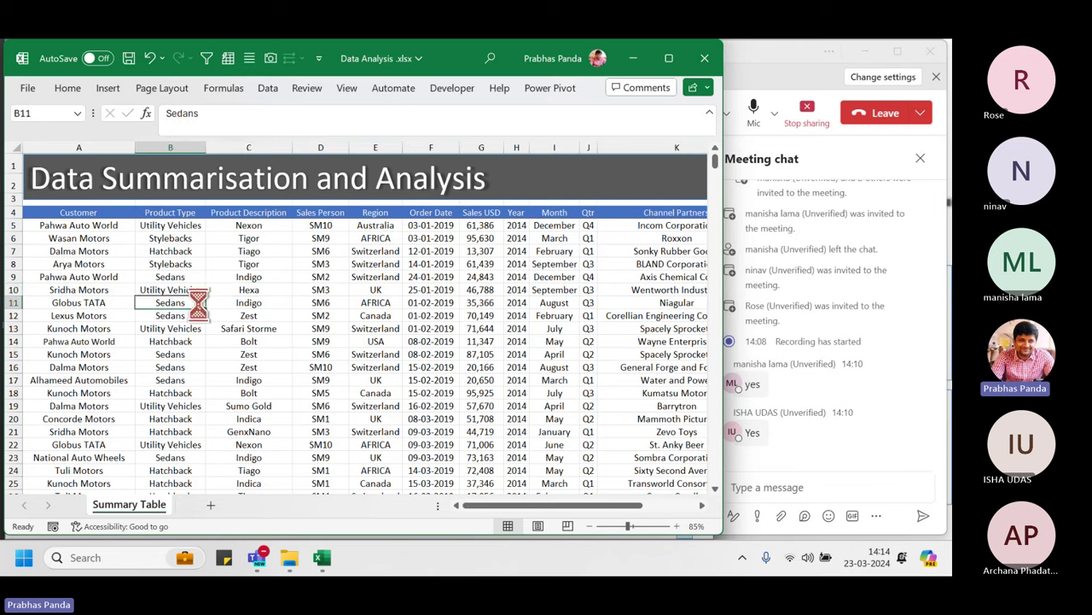
key(ctrl+a)
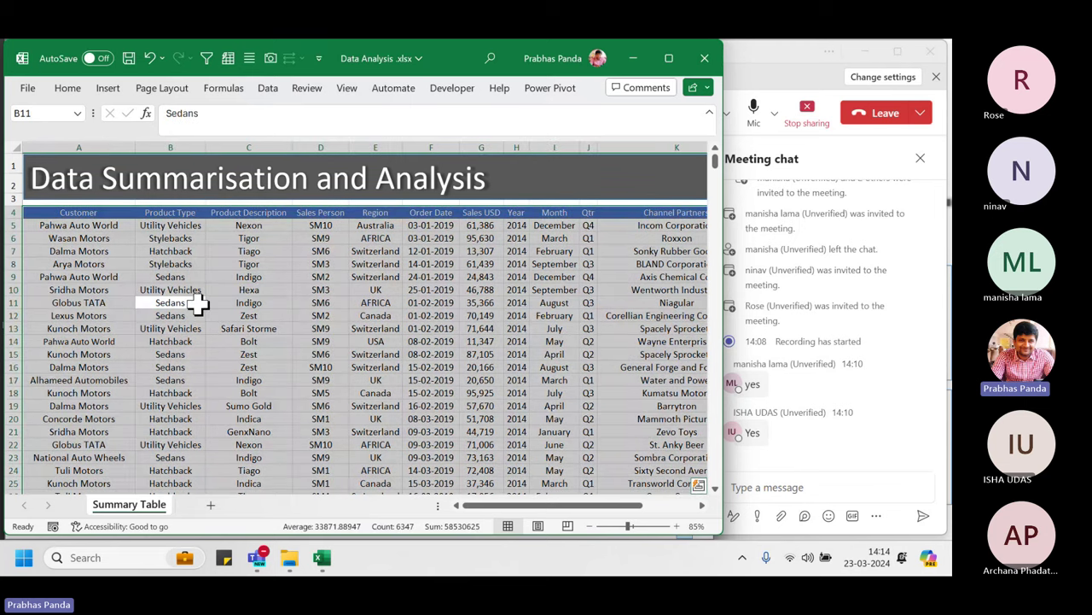
- Use Go To Special > Blanks on the sales table and acknowledge 'No cells were found.'
key(F5)
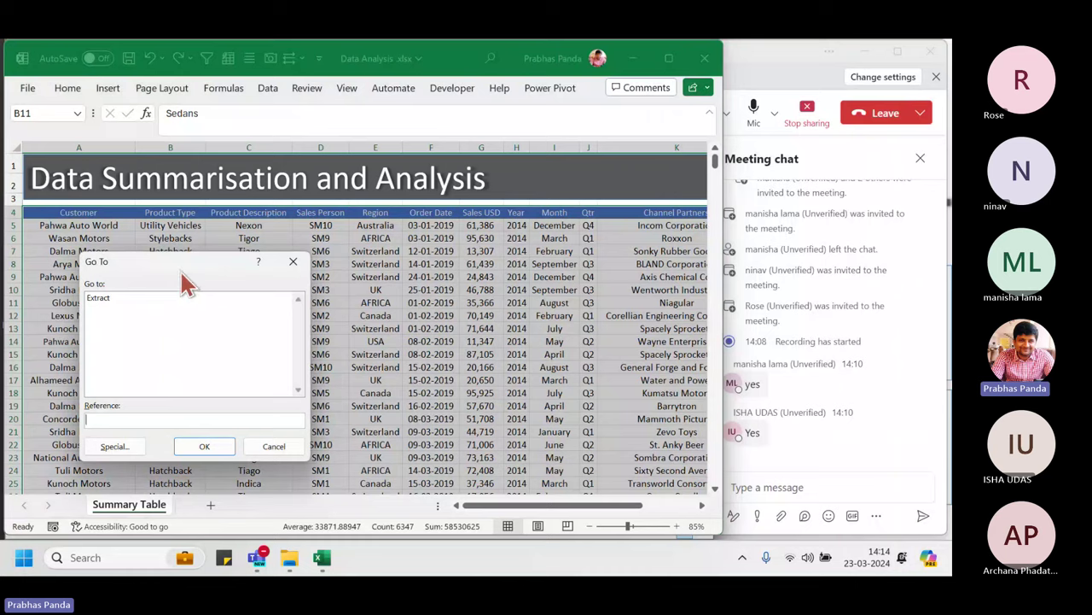
drag(180, 269, 389, 143)
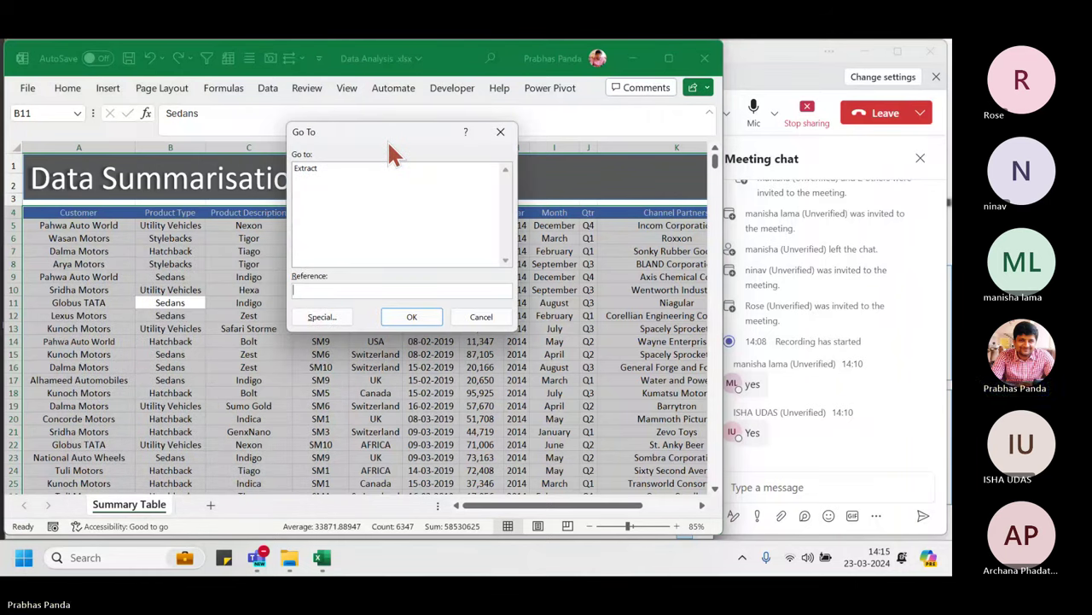
click(323, 316)
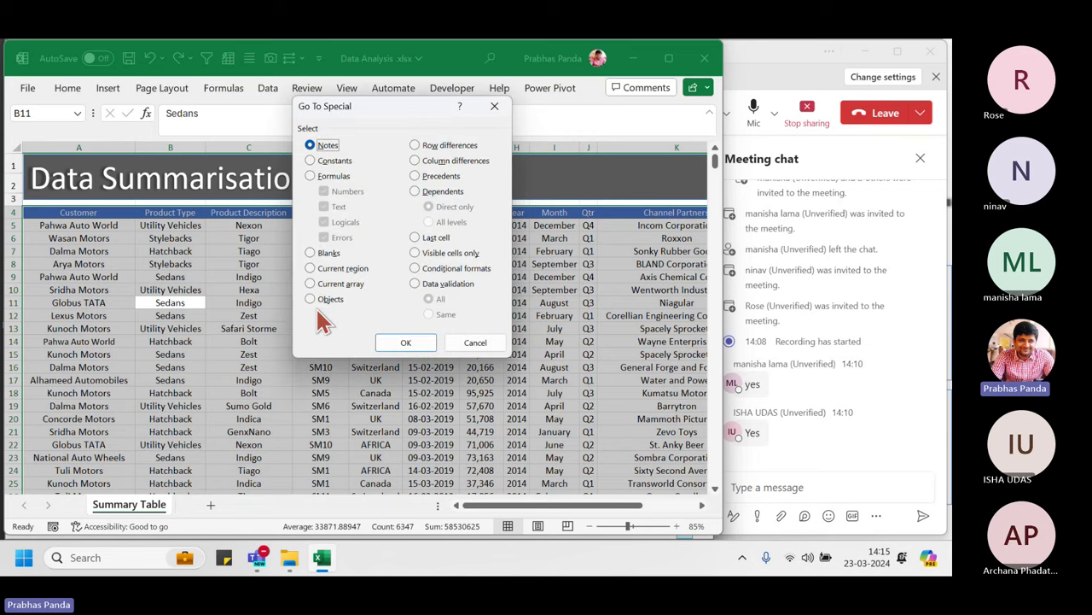
click(325, 253)
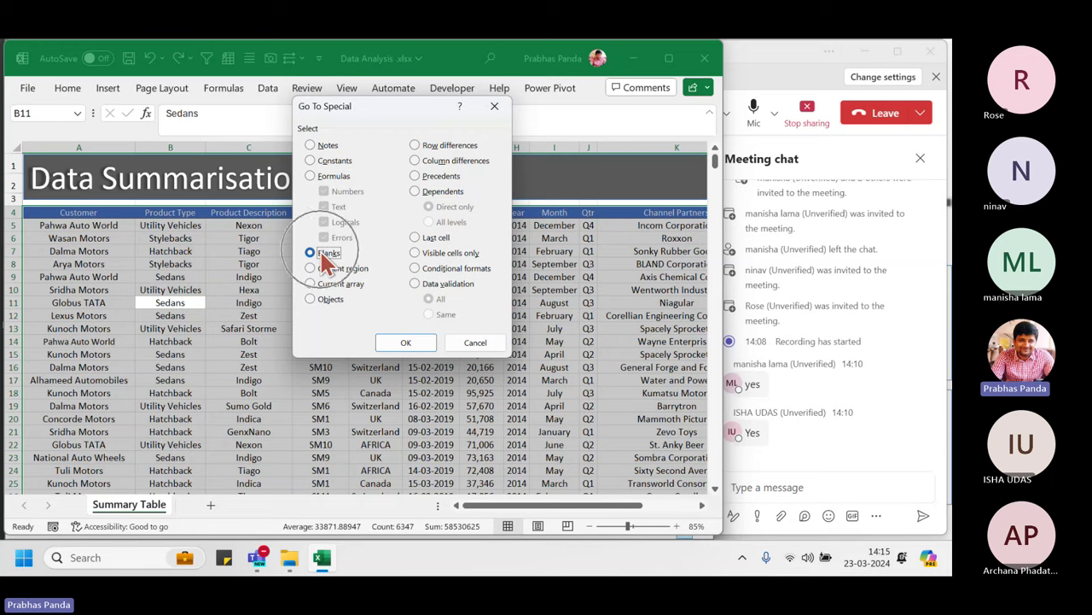
click(406, 343)
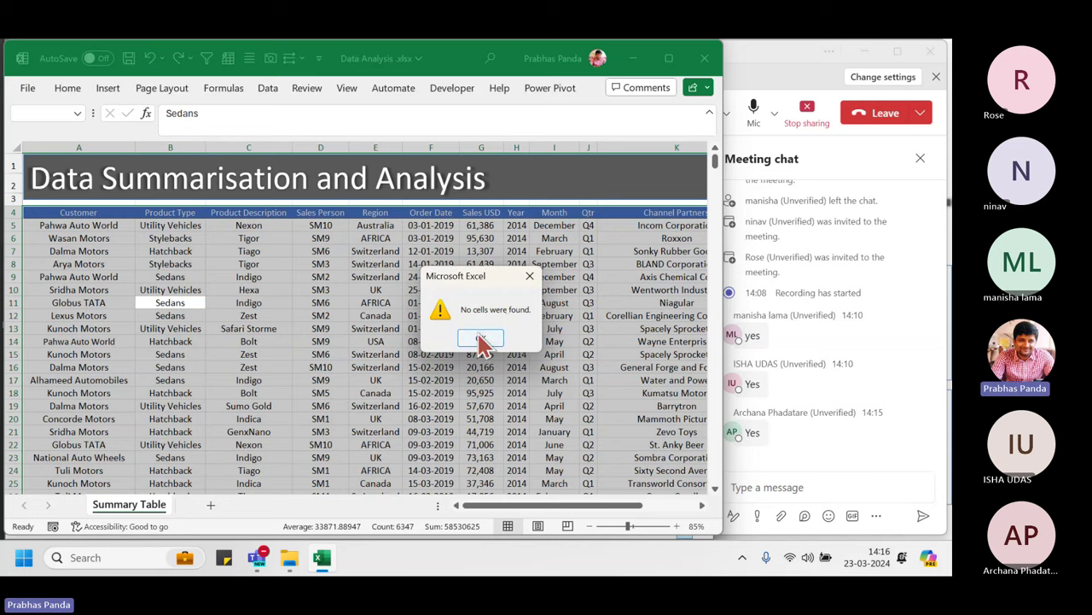
click(481, 338)
click(190, 241)
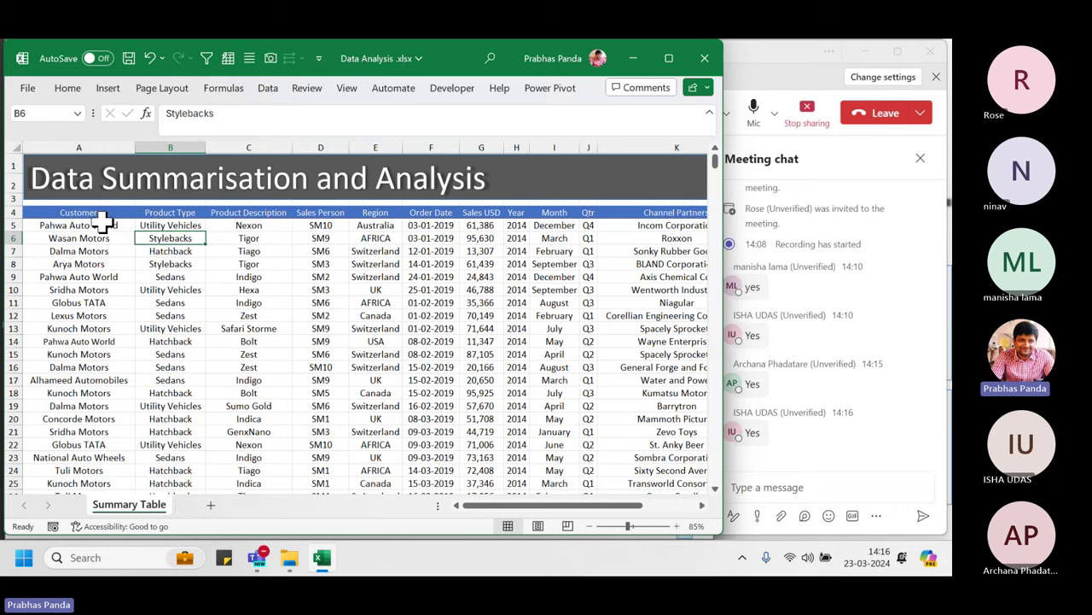
drag(94, 226, 79, 442)
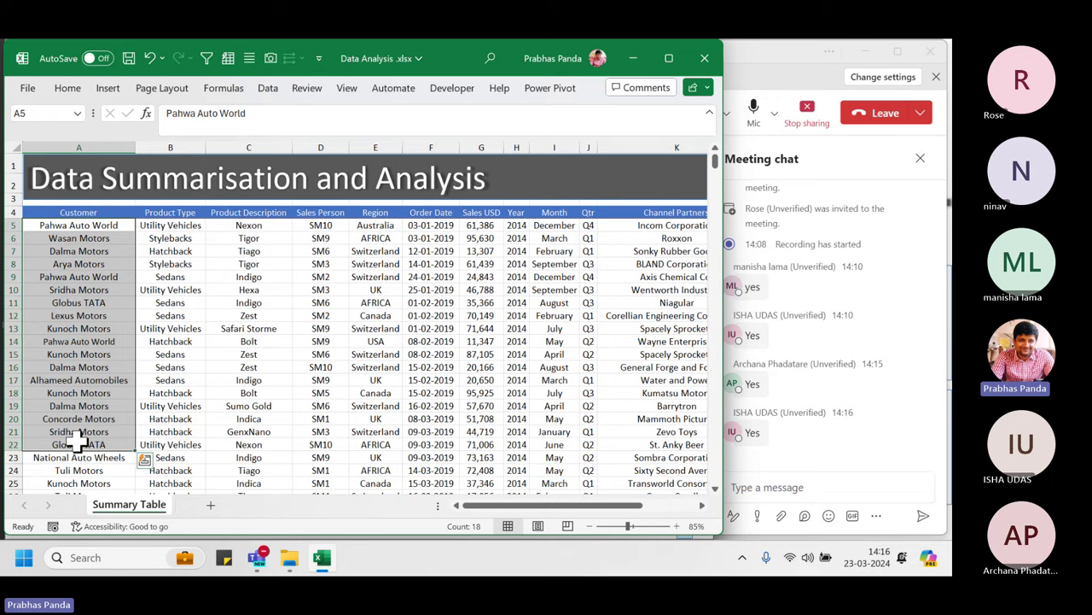
drag(101, 226, 90, 350)
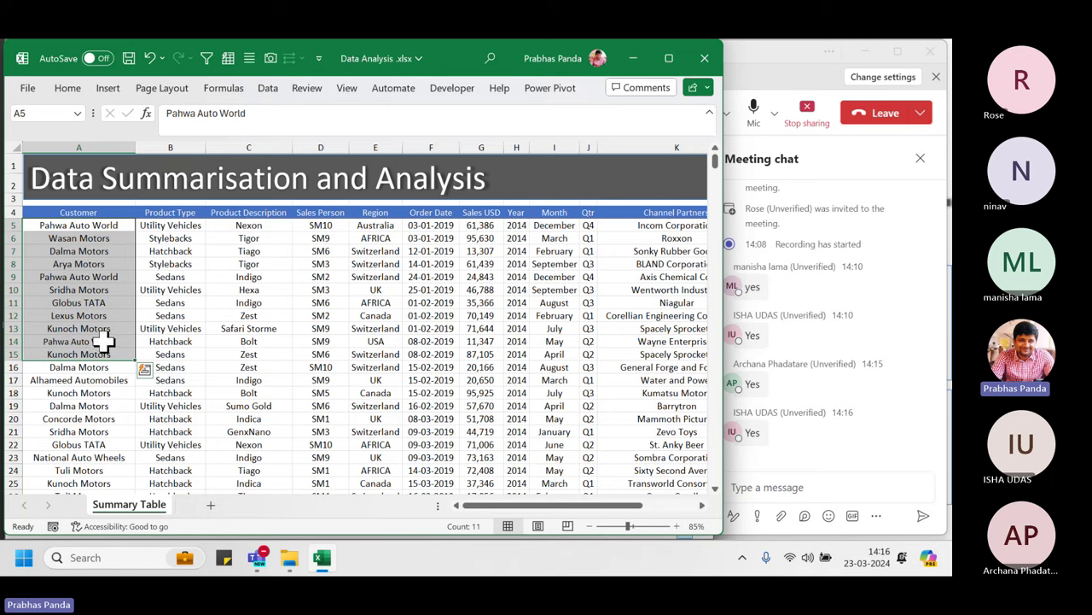
click(304, 286)
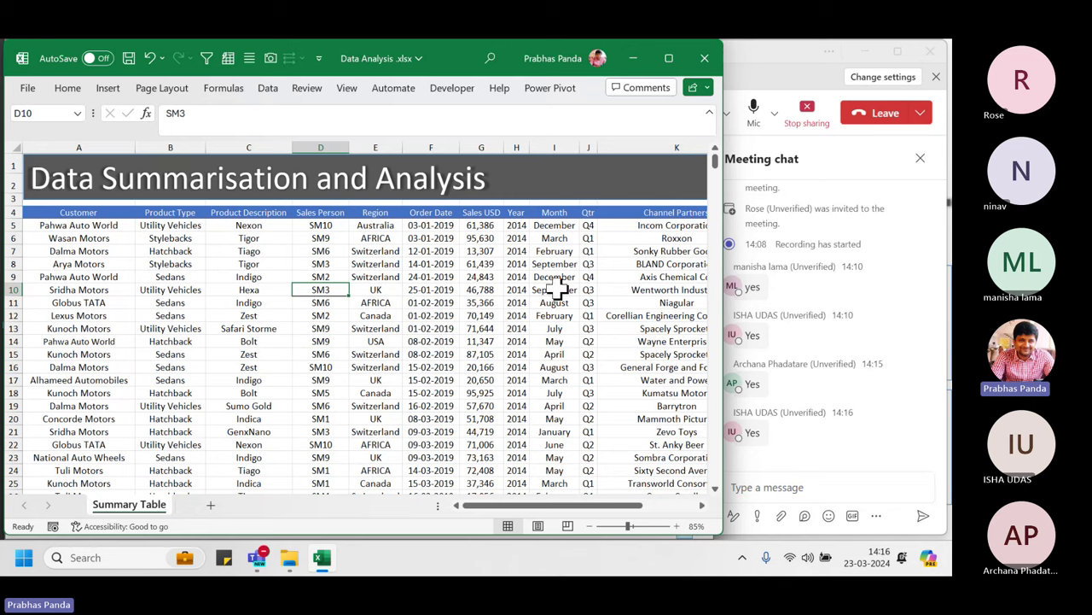
- Format the Order Date column from F5 down as dd-mmm-yy dates, like 03-Jan-19
ctrl+scroll(511, 245, up, 3)
scroll(512, 244, up, 2)
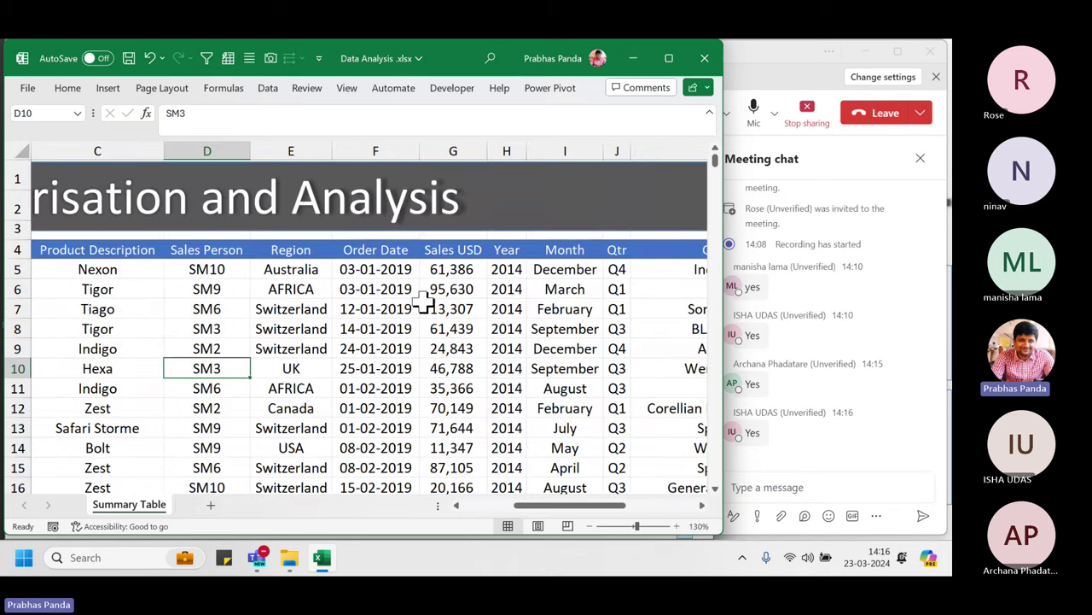
click(381, 270)
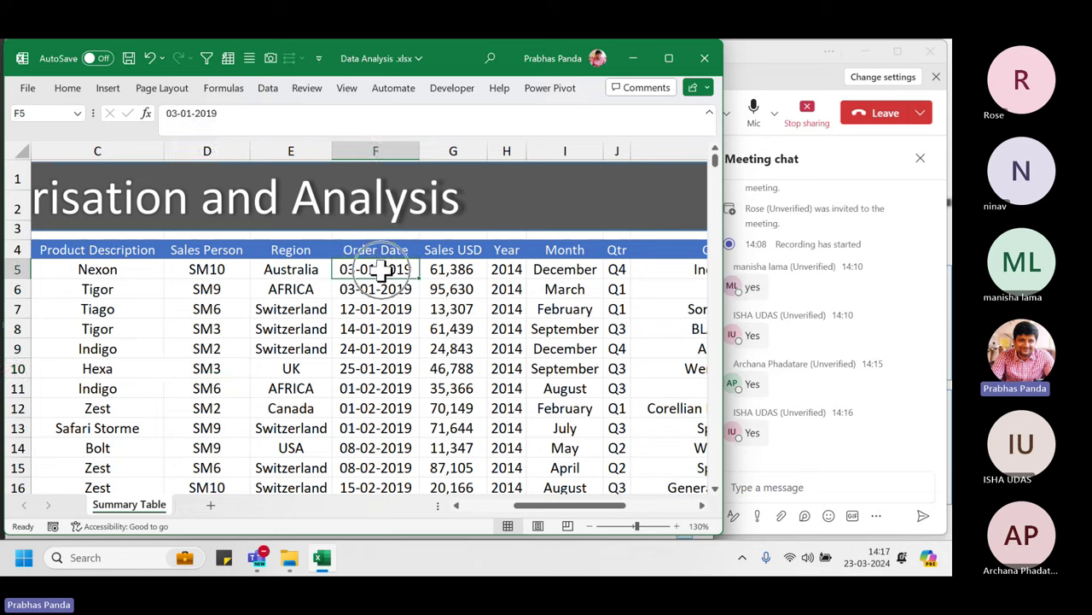
click(383, 269)
key(ctrl+shift+Down)
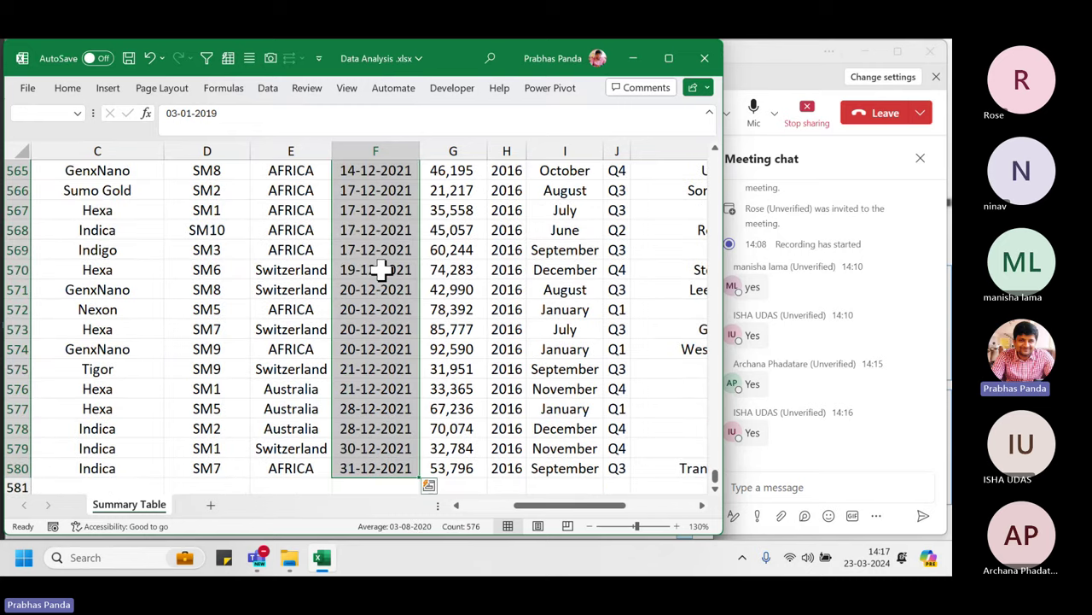
key(ctrl+BackSpace)
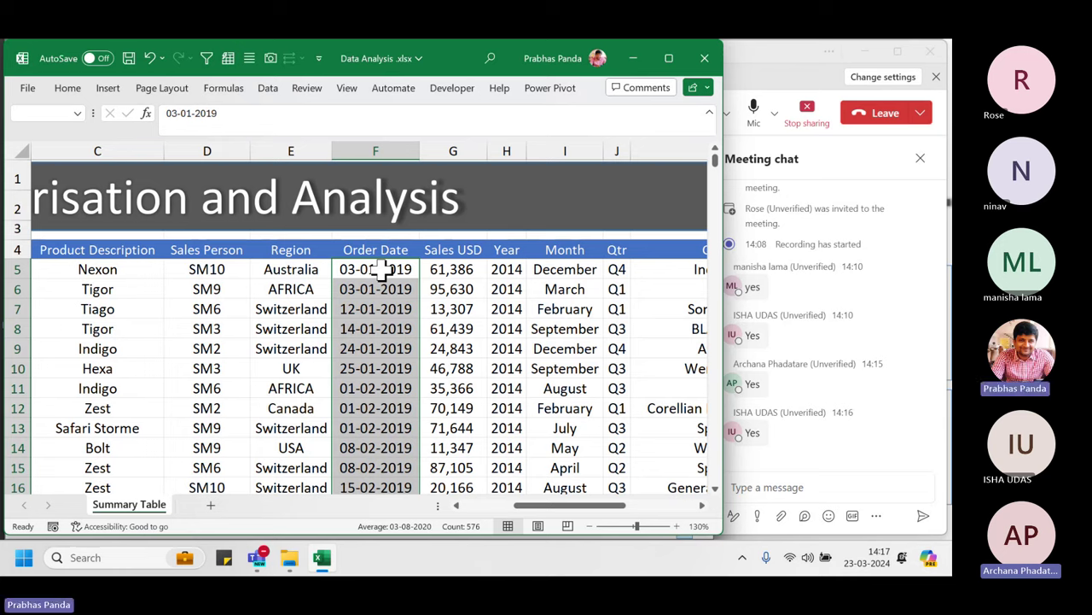
key(ctrl+shift+numbersign)
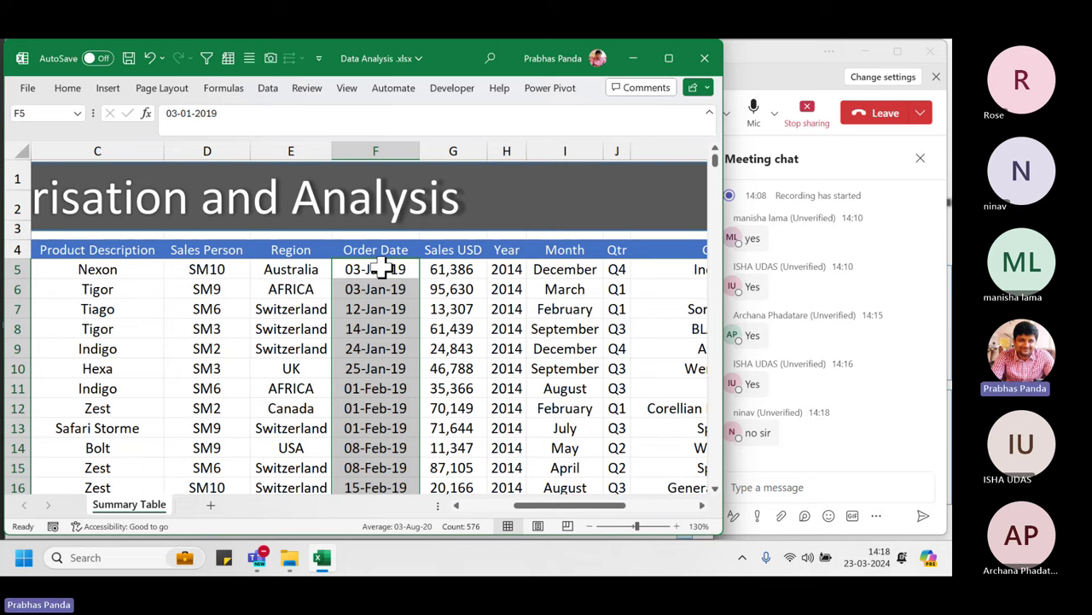
click(459, 291)
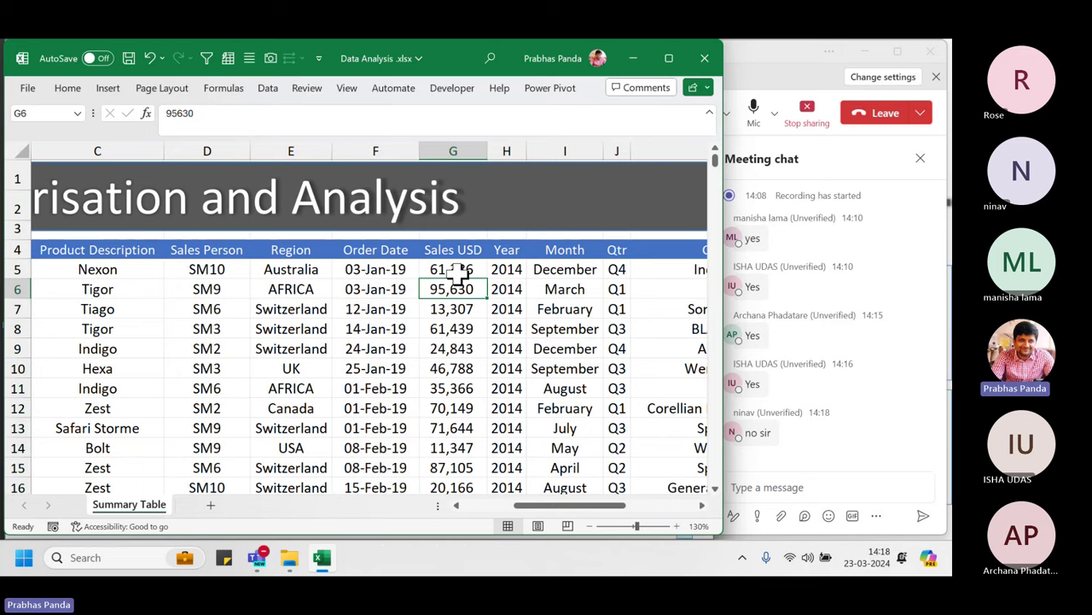
- Apply the two-decimal Number format (Ctrl+Shift+1) to all Sales USD values from G5 down
click(460, 270)
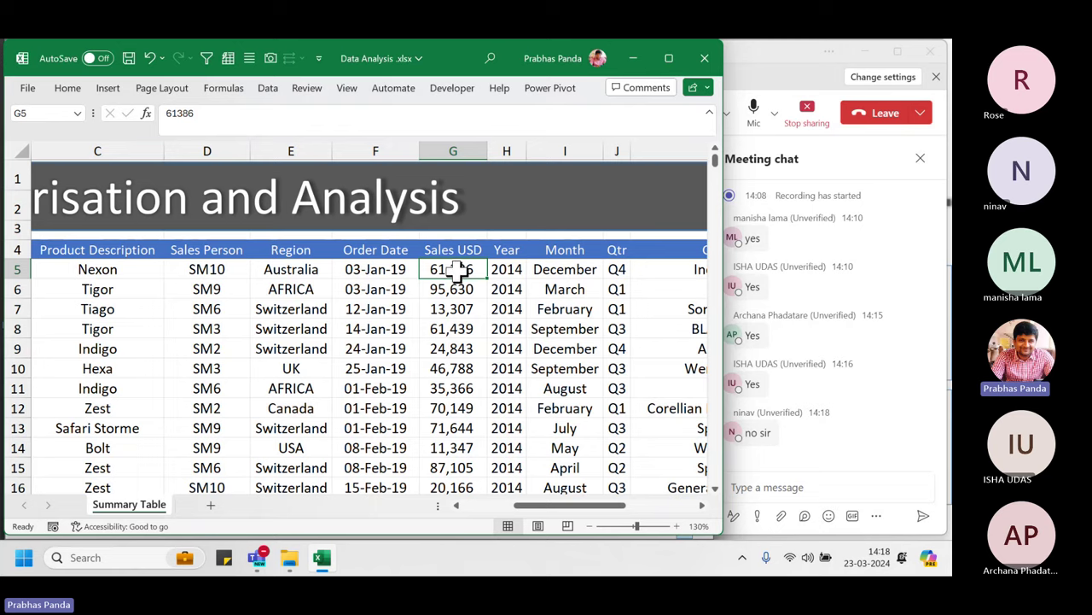
key(ctrl+shift+Down)
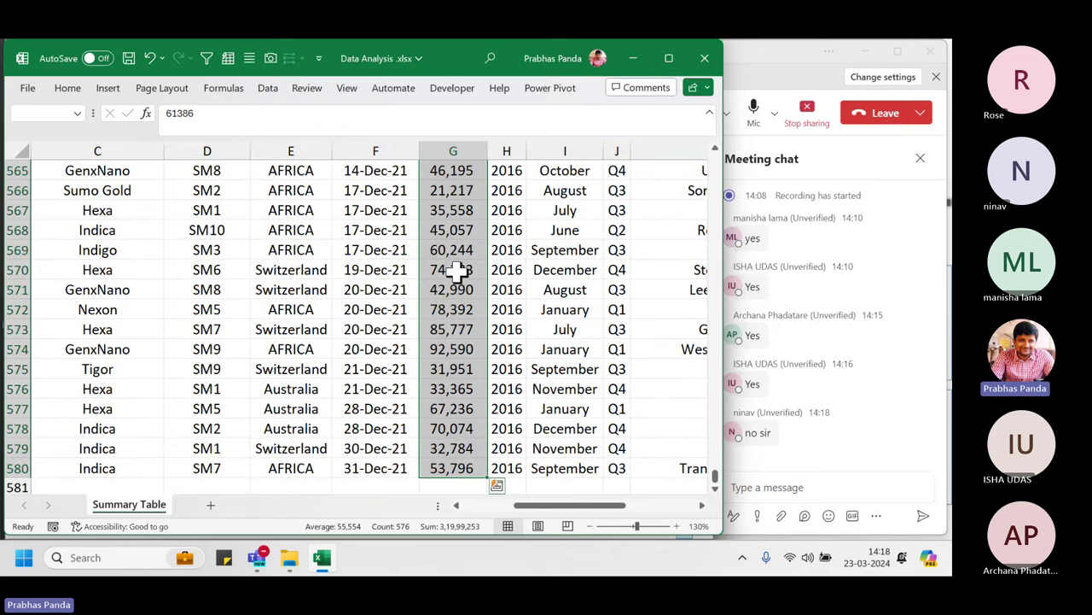
key(ctrl+BackSpace)
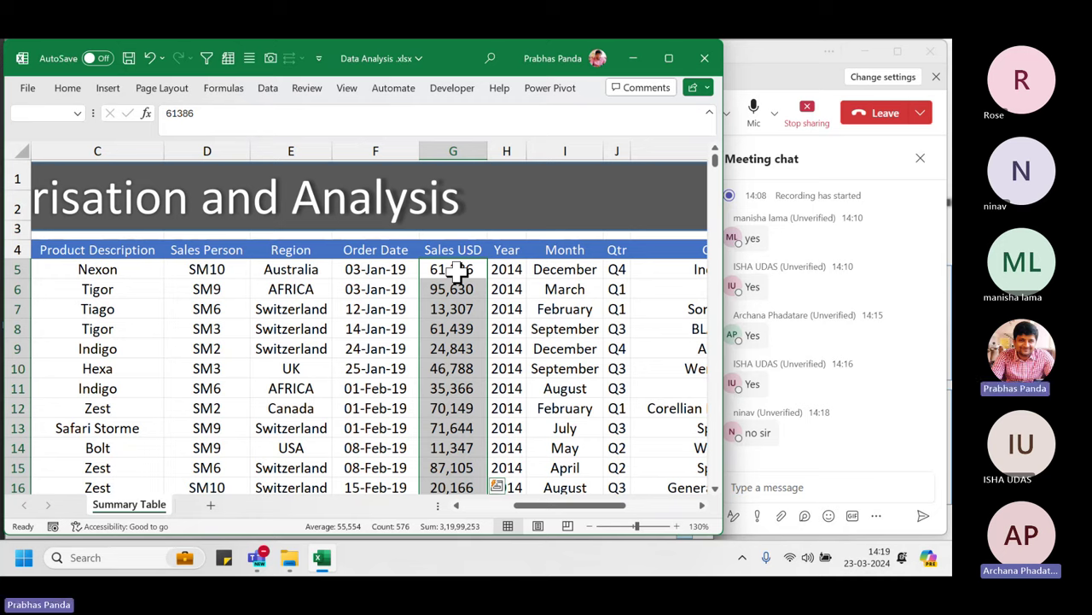
key(ctrl+shift+1)
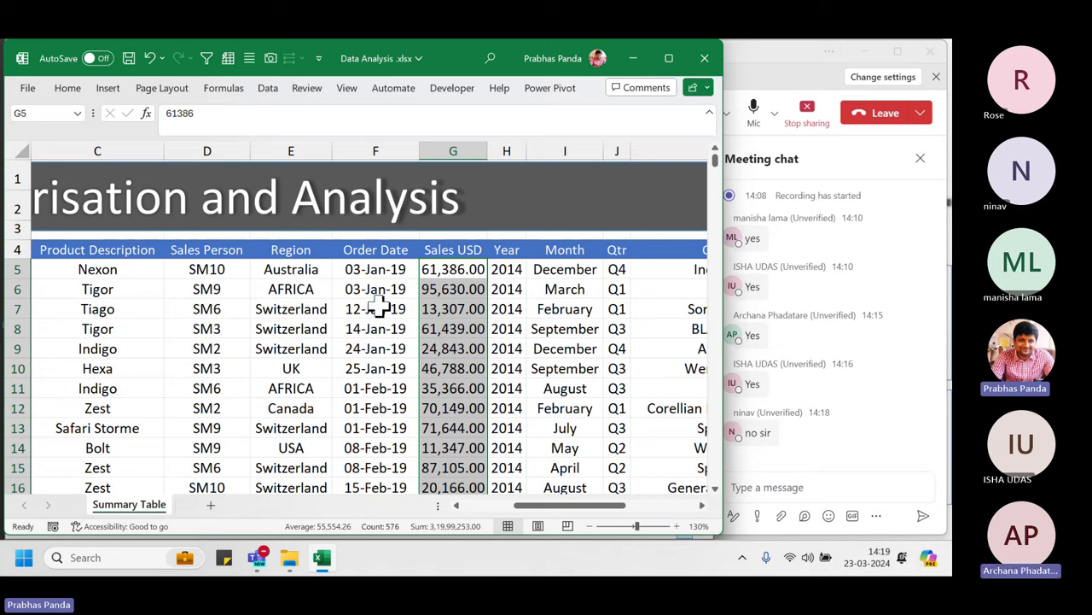
- Decrease the Sales USD decimals twice so values show as whole numbers like 61,386
click(66, 91)
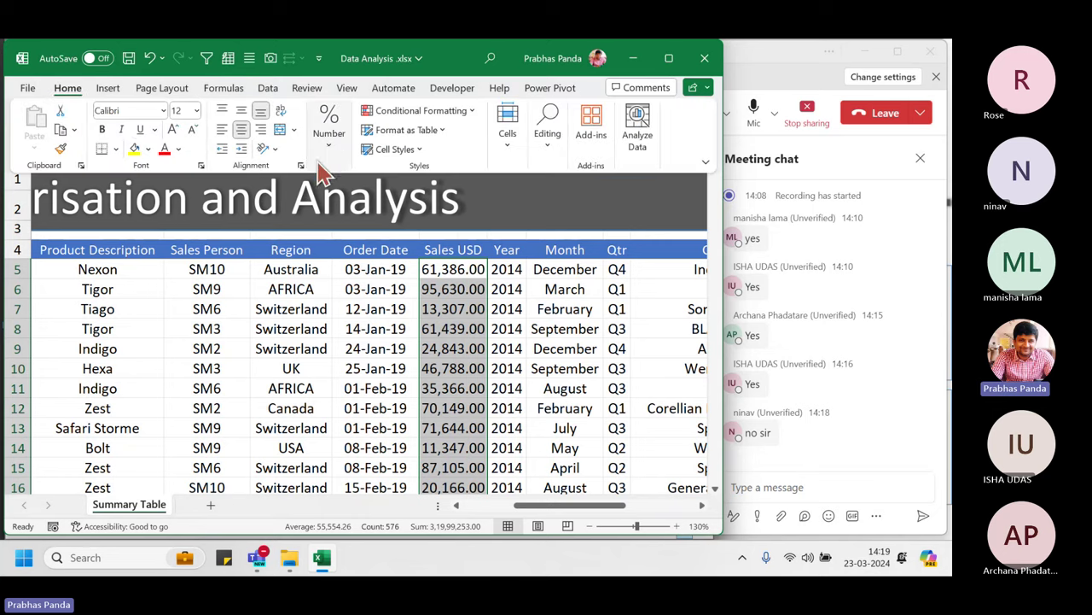
click(328, 141)
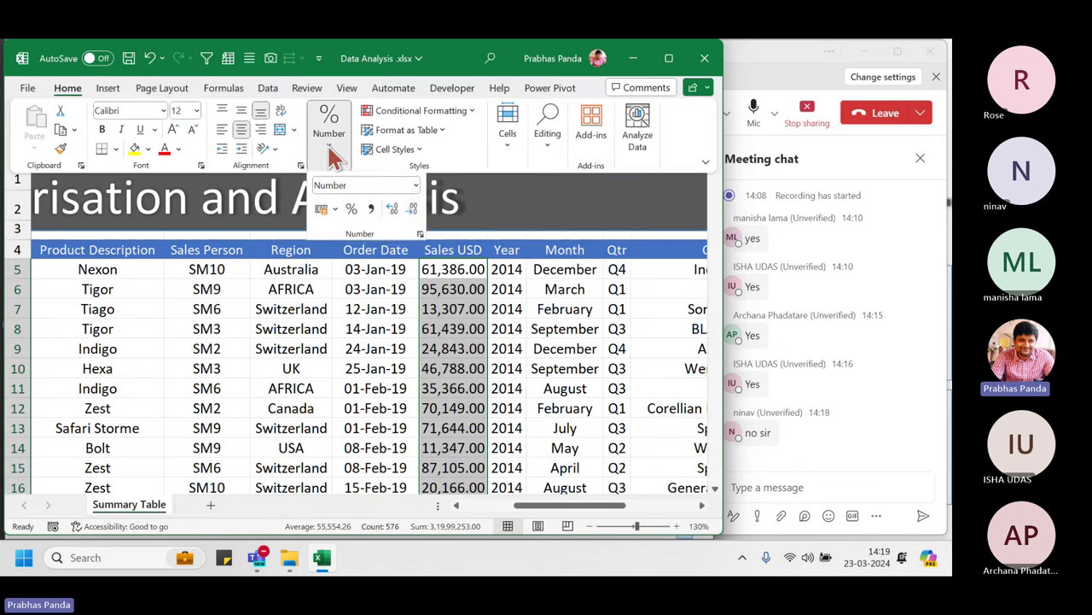
click(410, 213)
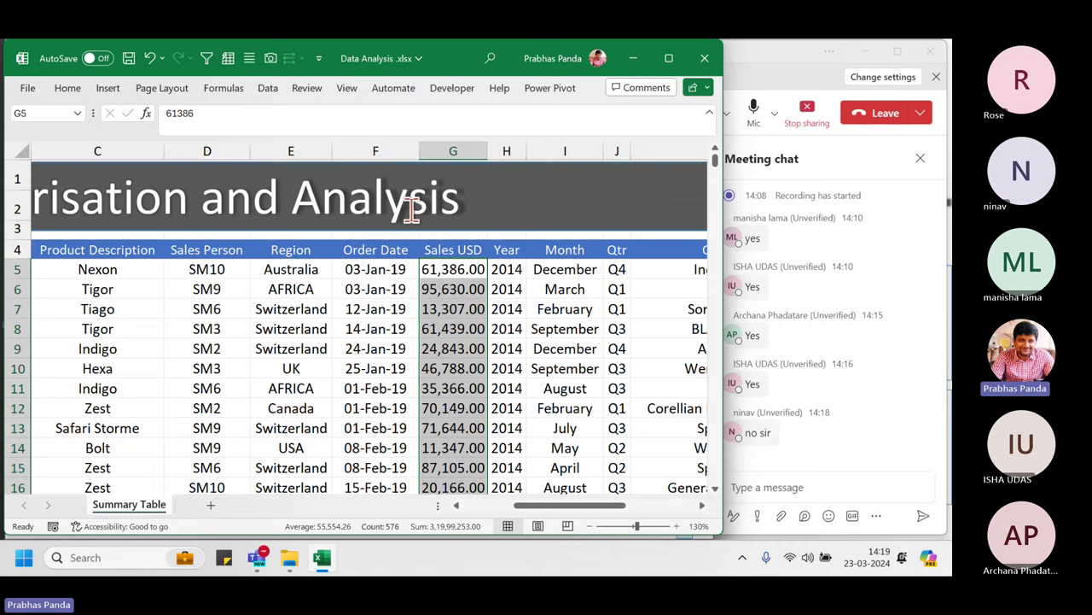
key(alt+h)
key(9)
key(9)
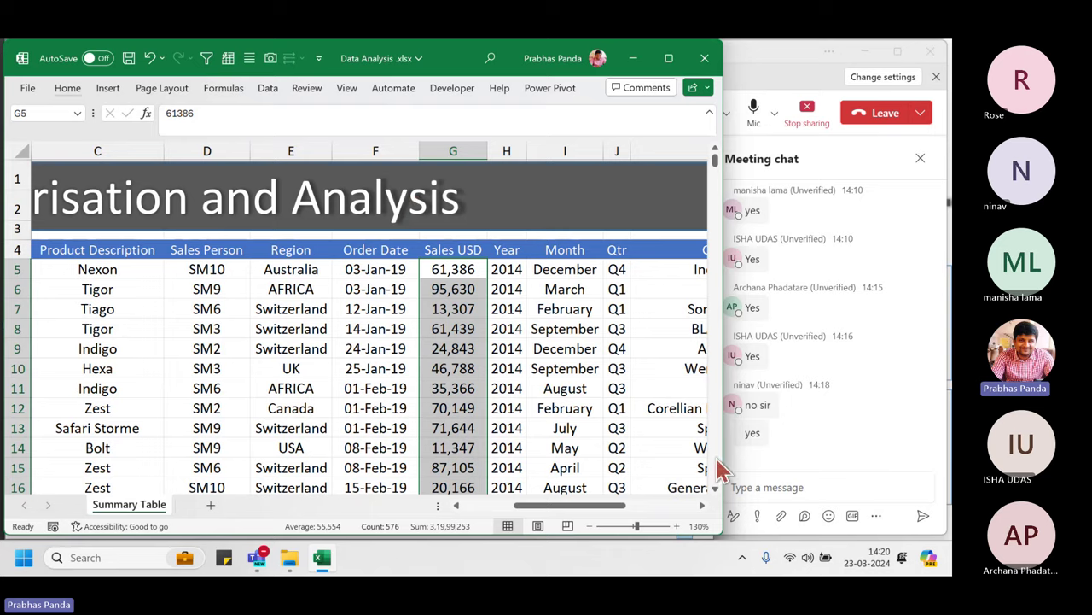
- Select the Order Date, Year and Month columns, then box F5's 03-Jan-19 and I5's December in red
click(701, 504)
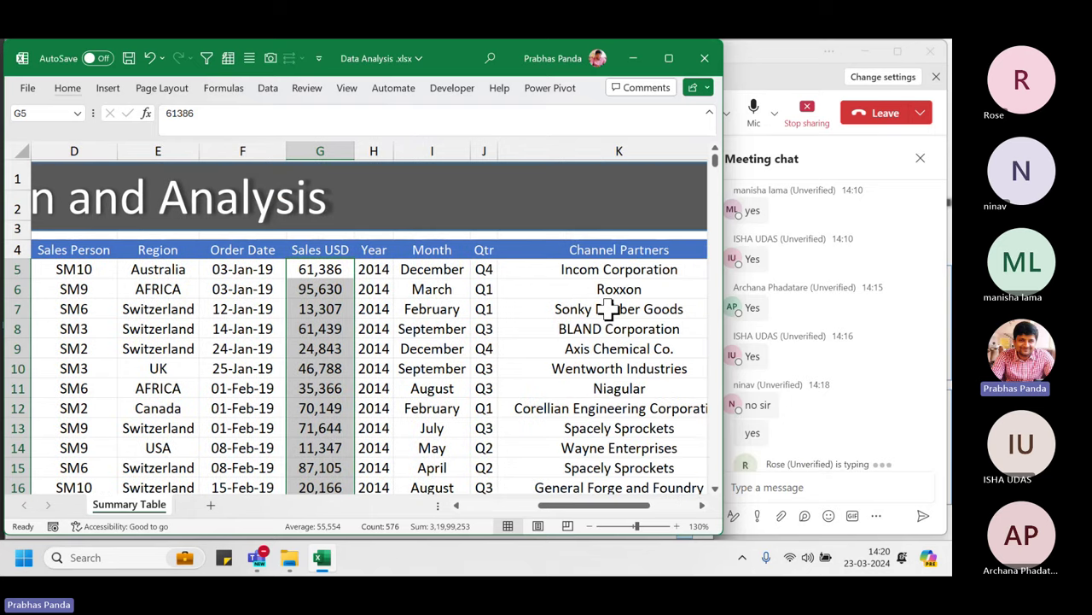
click(244, 150)
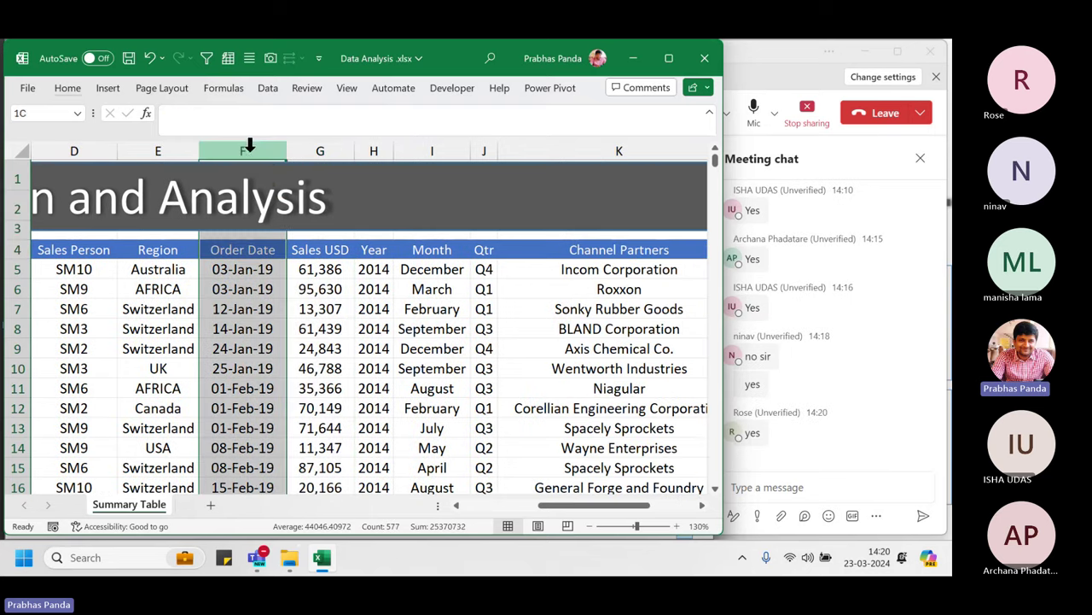
ctrl+click(382, 147)
ctrl+click(429, 150)
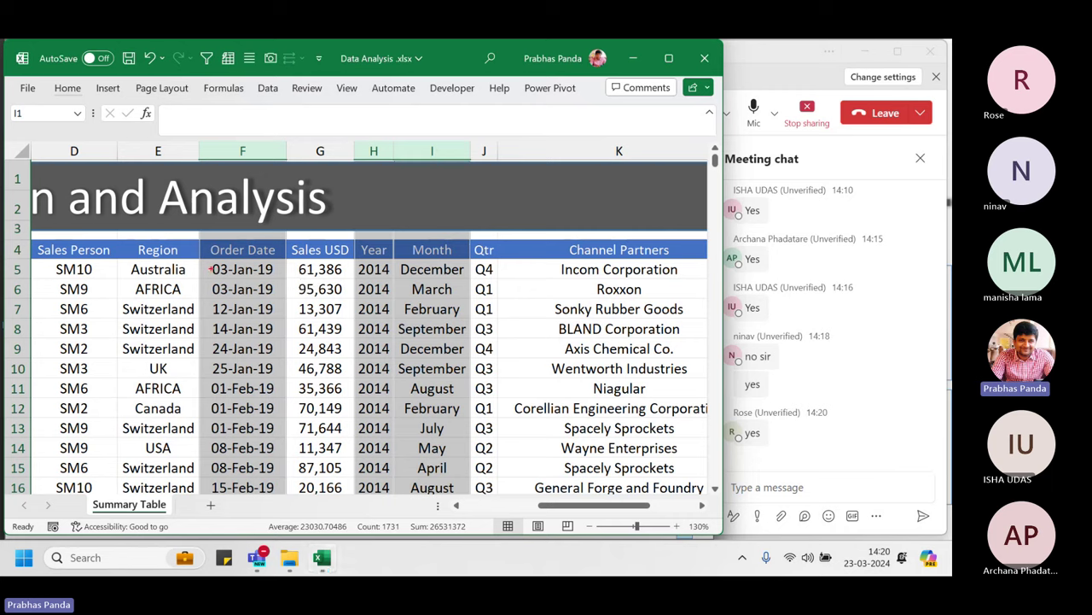
drag(198, 260, 285, 279)
drag(391, 257, 478, 279)
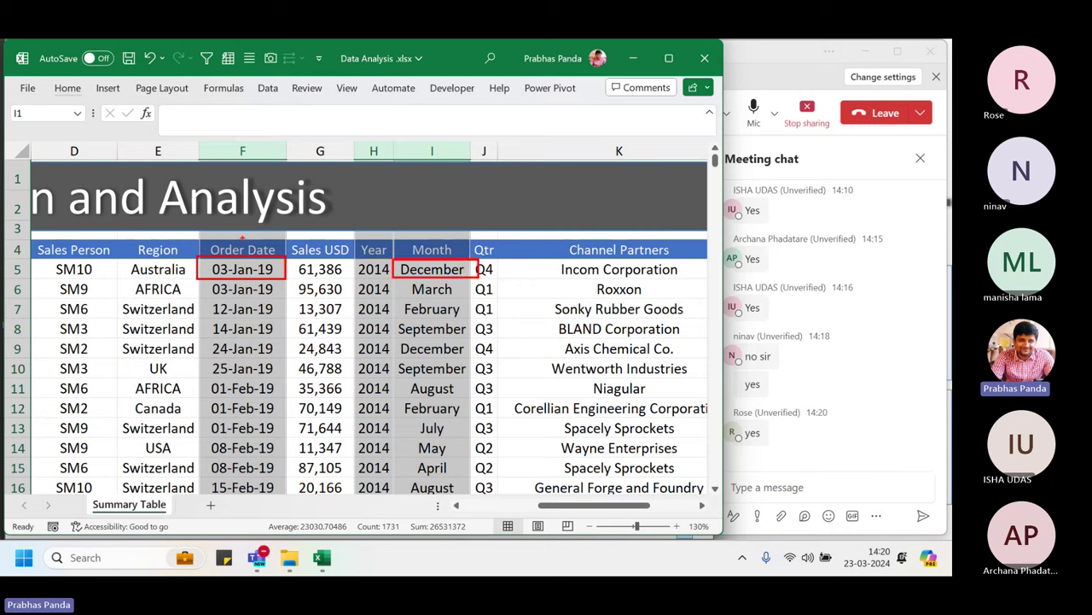
drag(248, 240, 287, 296)
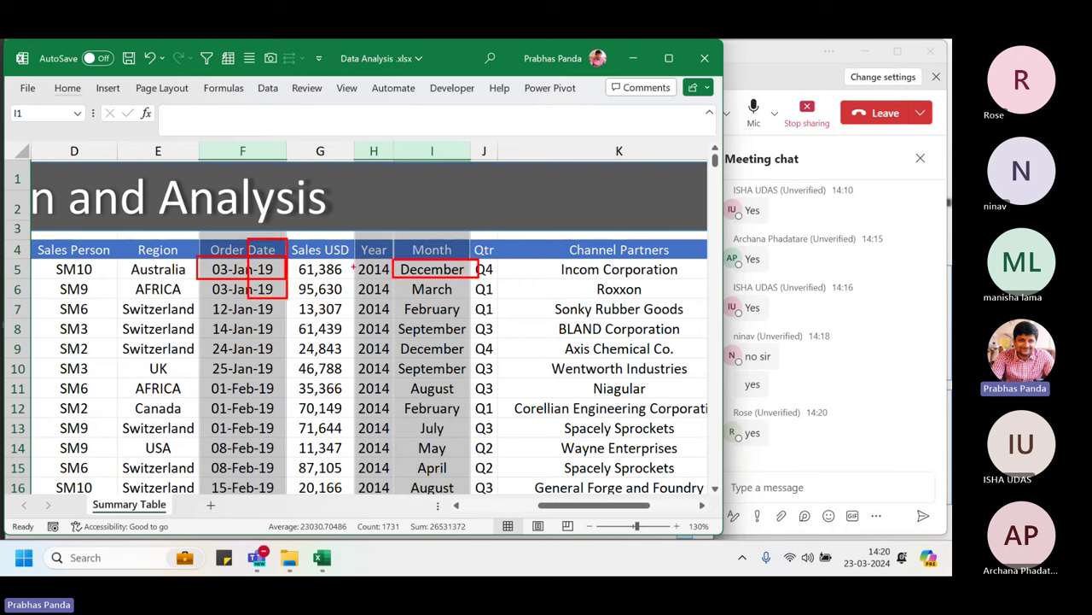
drag(351, 251, 398, 290)
click(370, 275)
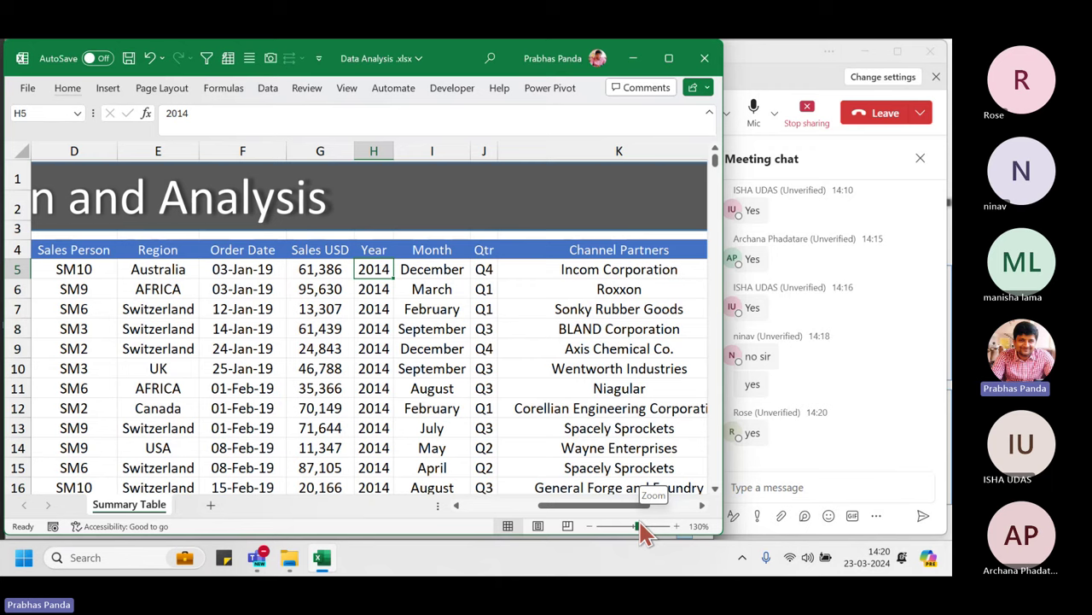
- Enter =YEAR(F5) in H5 and fill it down the Year column so rows read 2019
text(=ye)
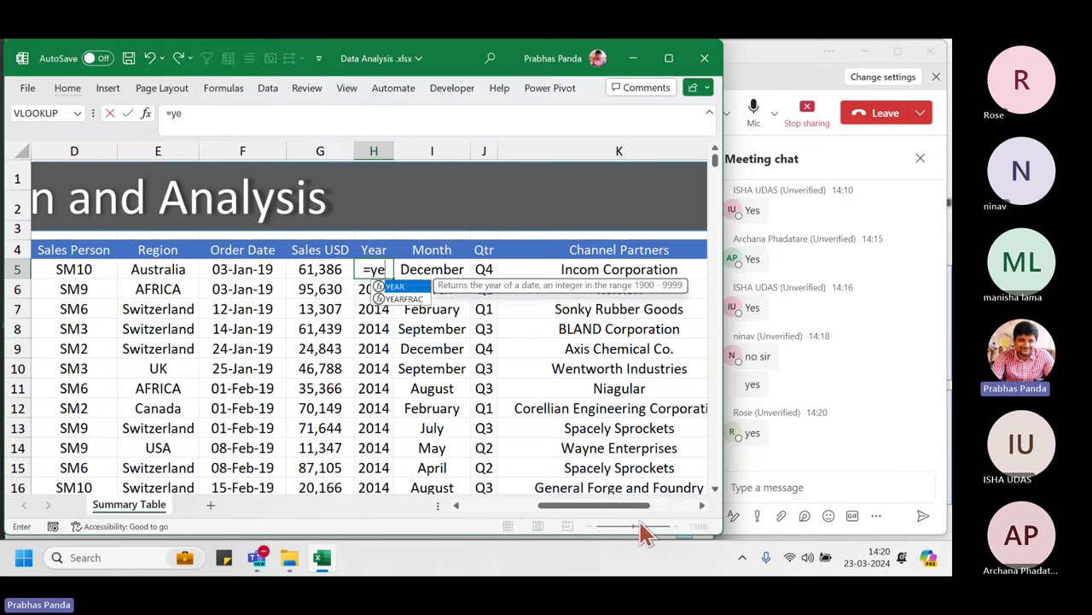
key(Tab)
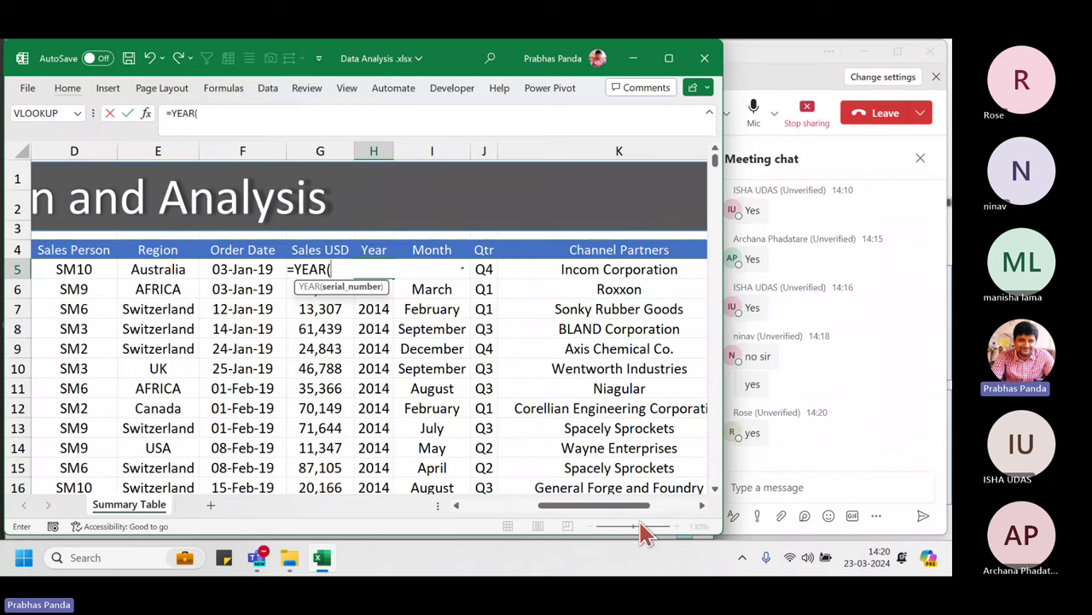
key(Left)
key(Left)
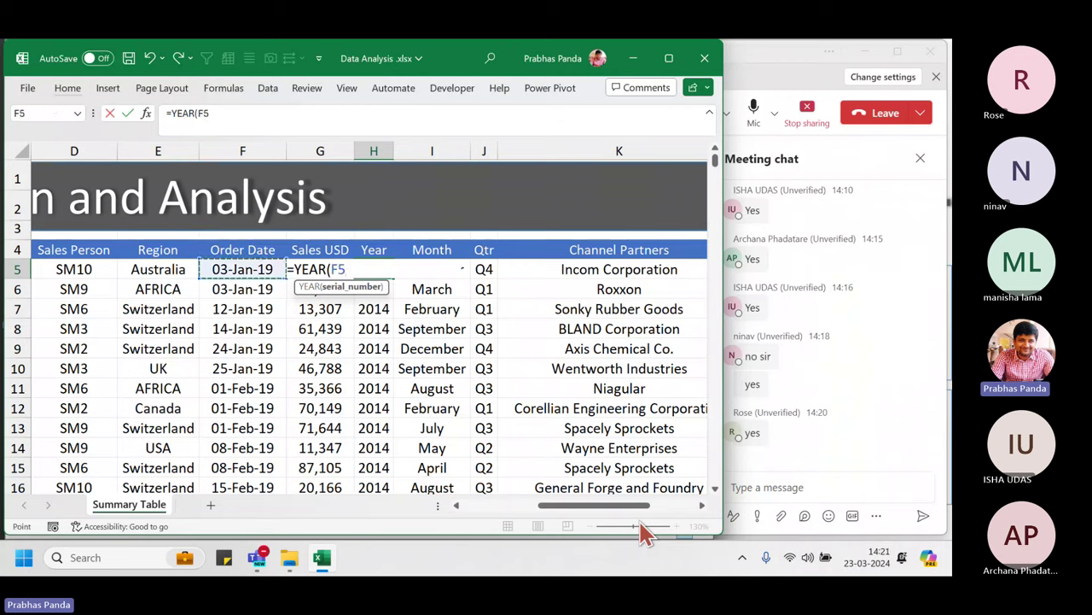
key(Return)
key(Up)
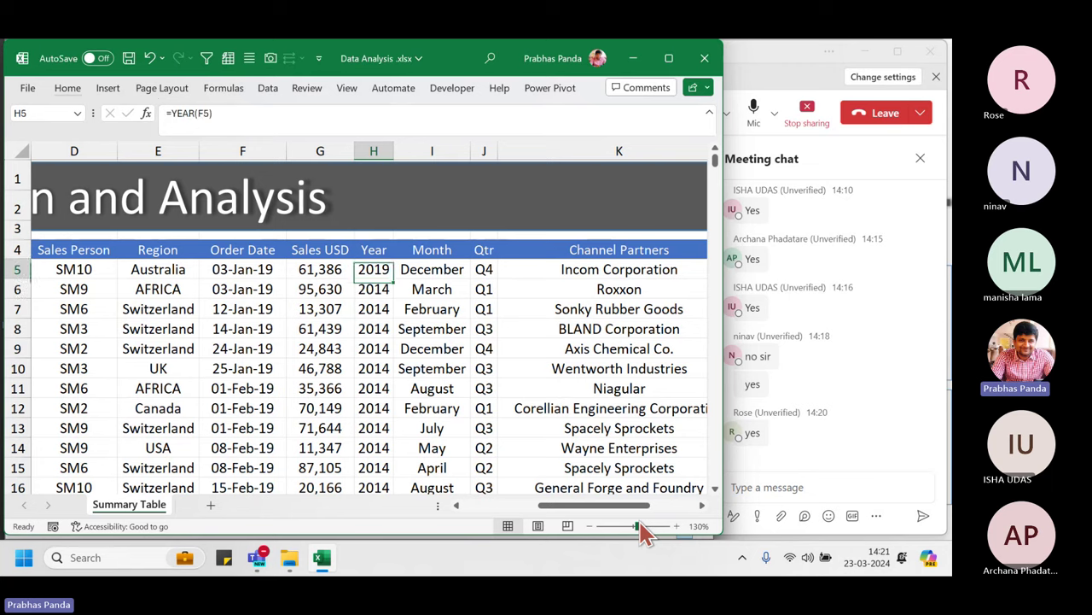
double_click(395, 279)
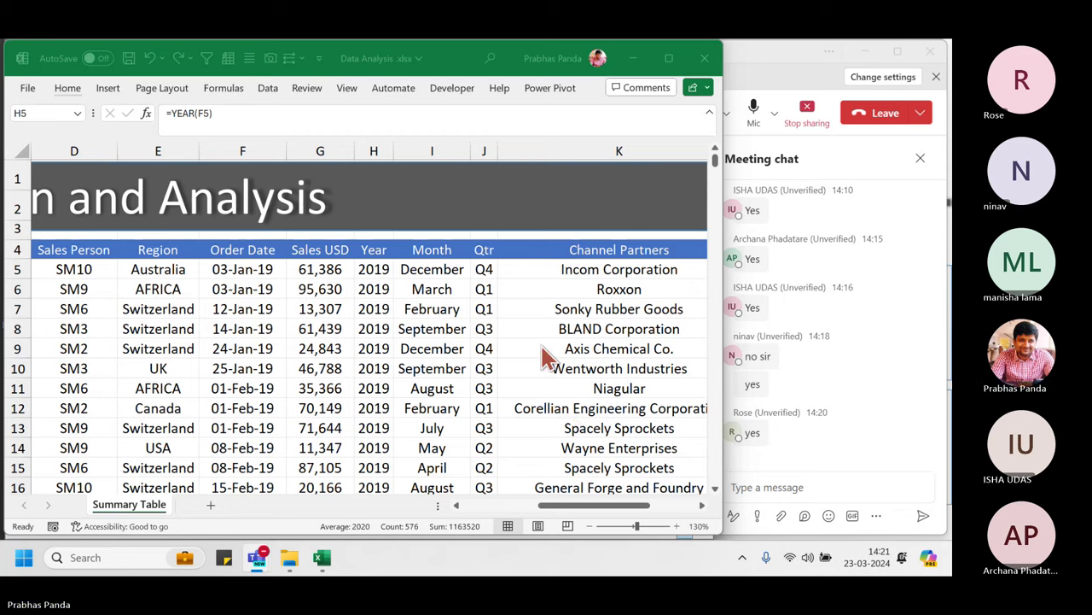
key(ctrl+space)
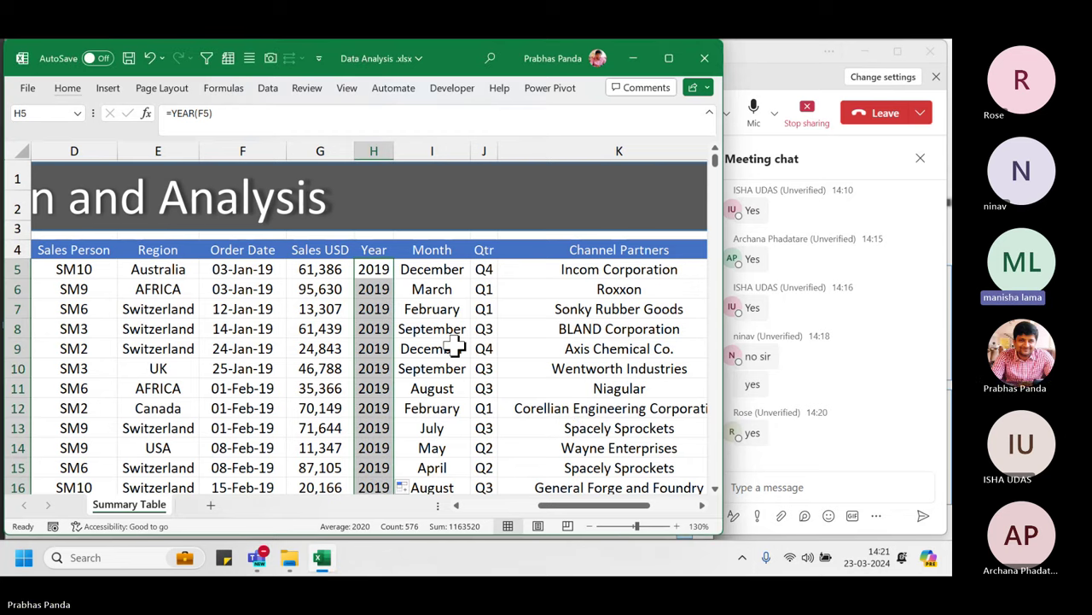
key(F2)
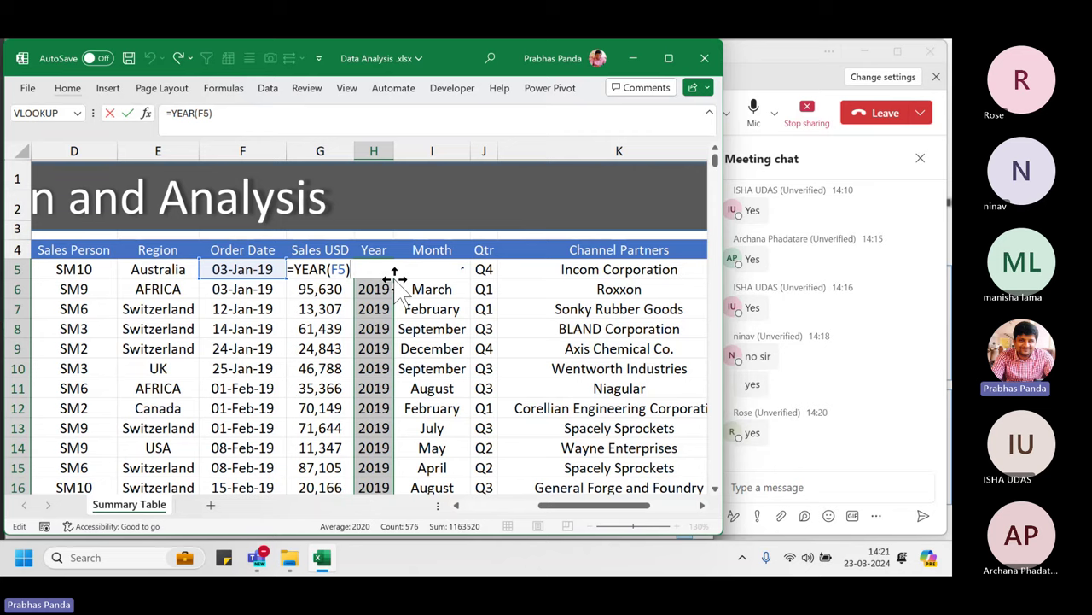
key(ctrl+Return)
click(431, 269)
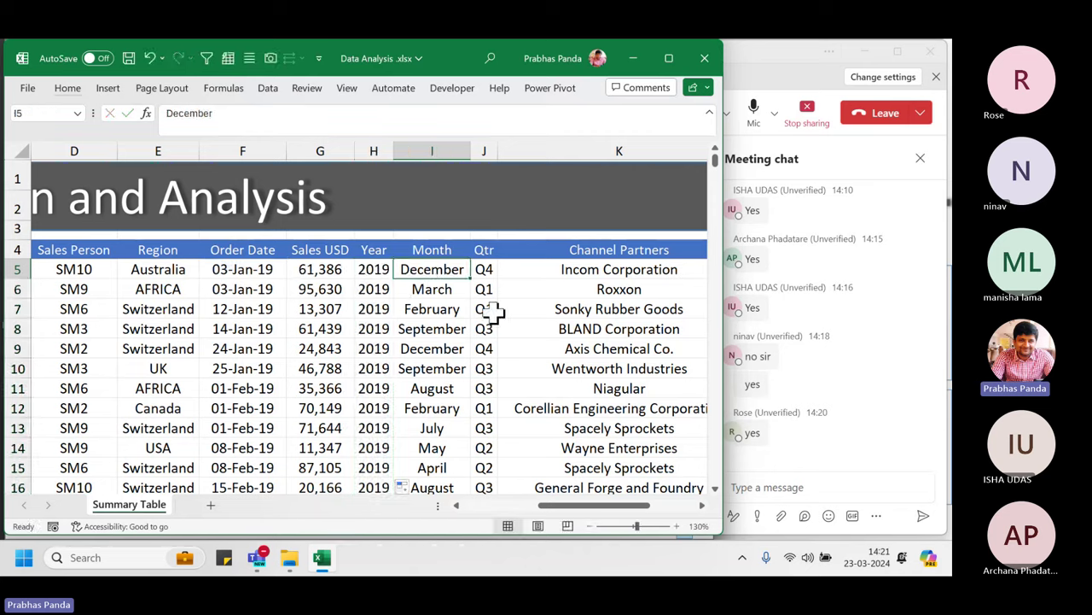
click(462, 269)
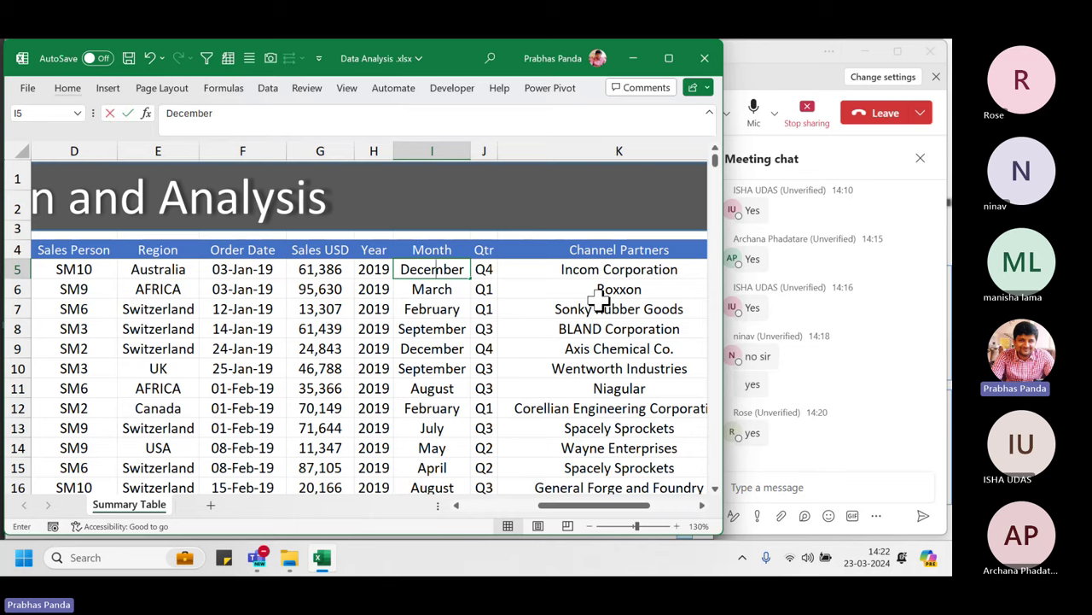
- Enter =TEXT(F5,"MMMM") in I5 so it shows January for the 03-Jan-19 order
text(=te)
key(Tab)
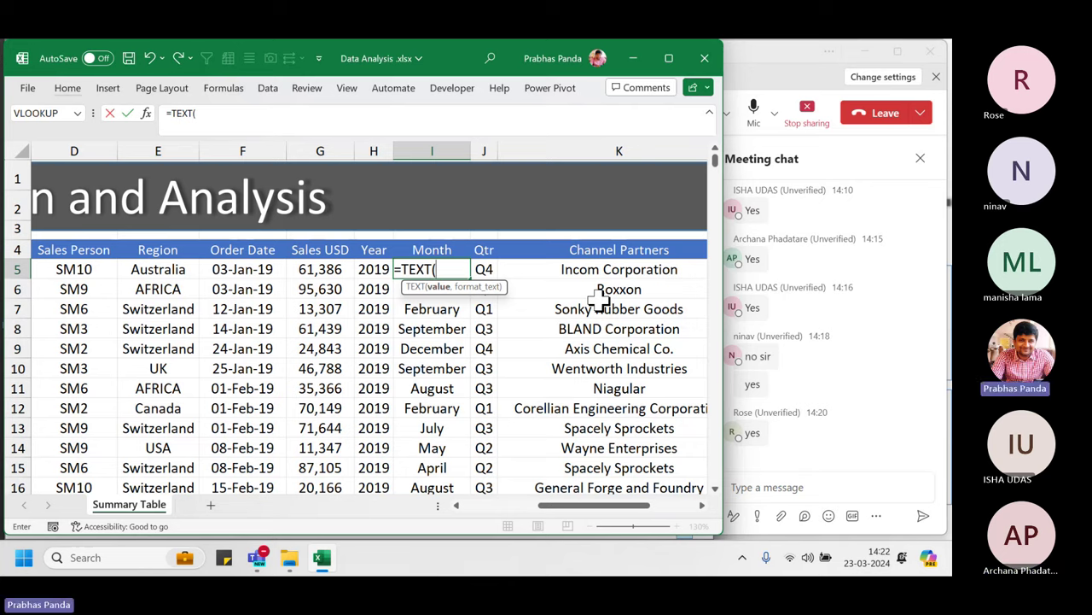
key(Left)
key(Left)
key(Left)
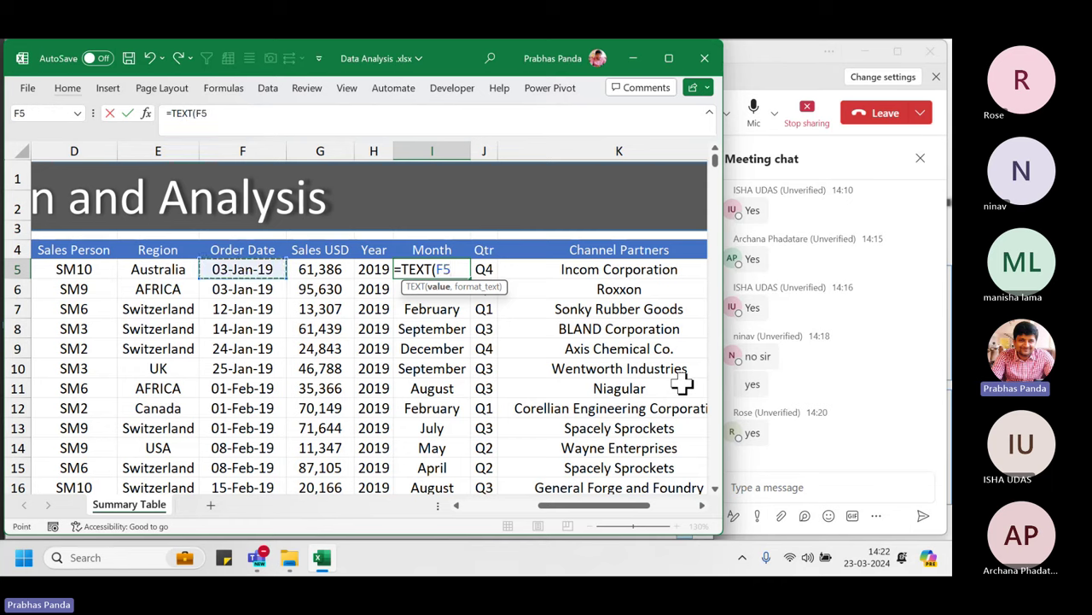
text(,)
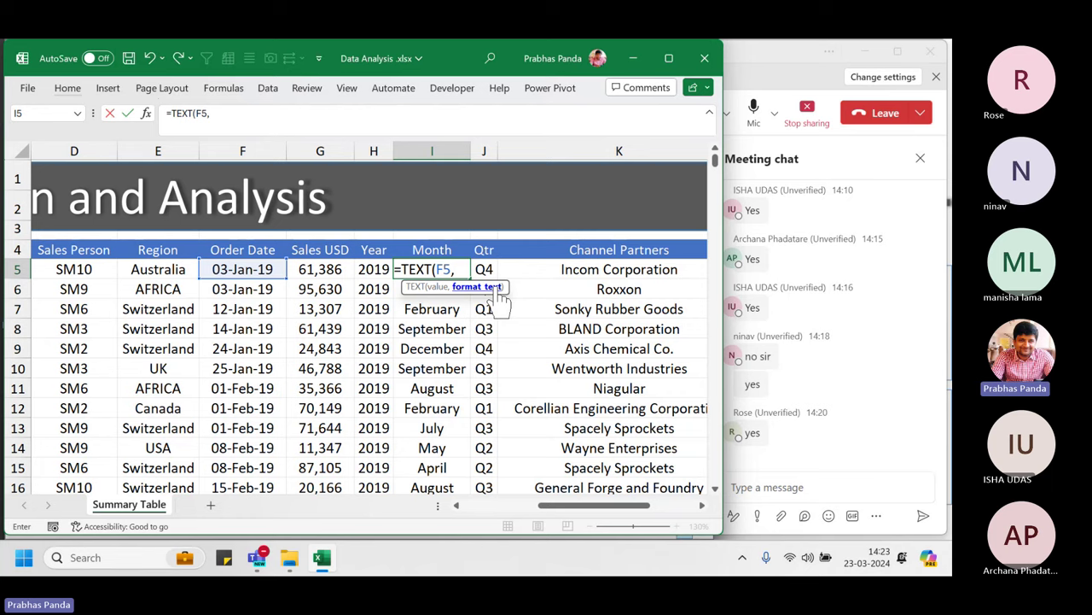
text("MMMM)
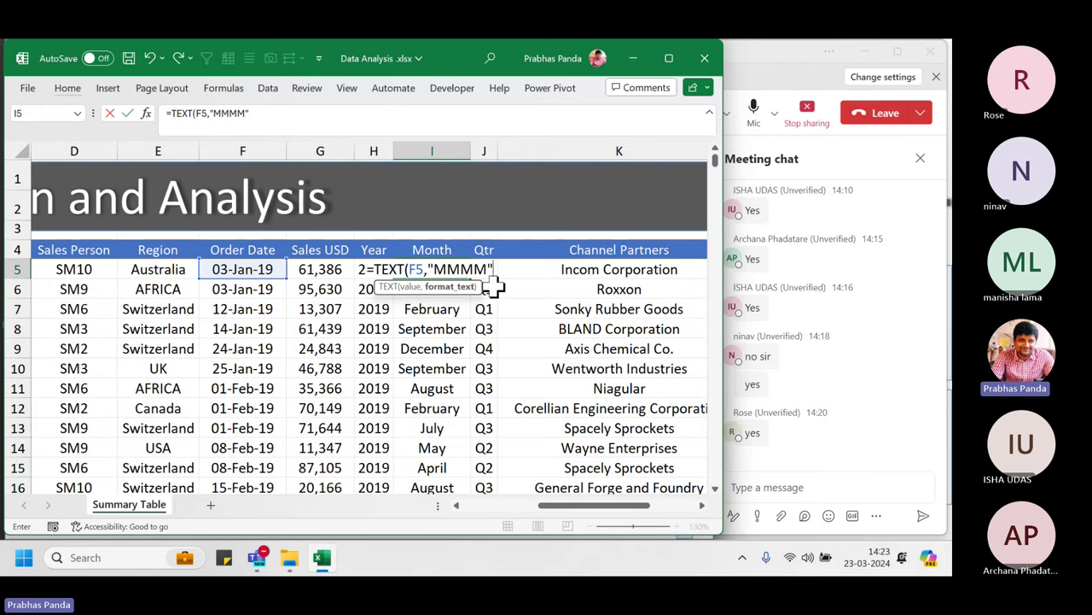
key(Return)
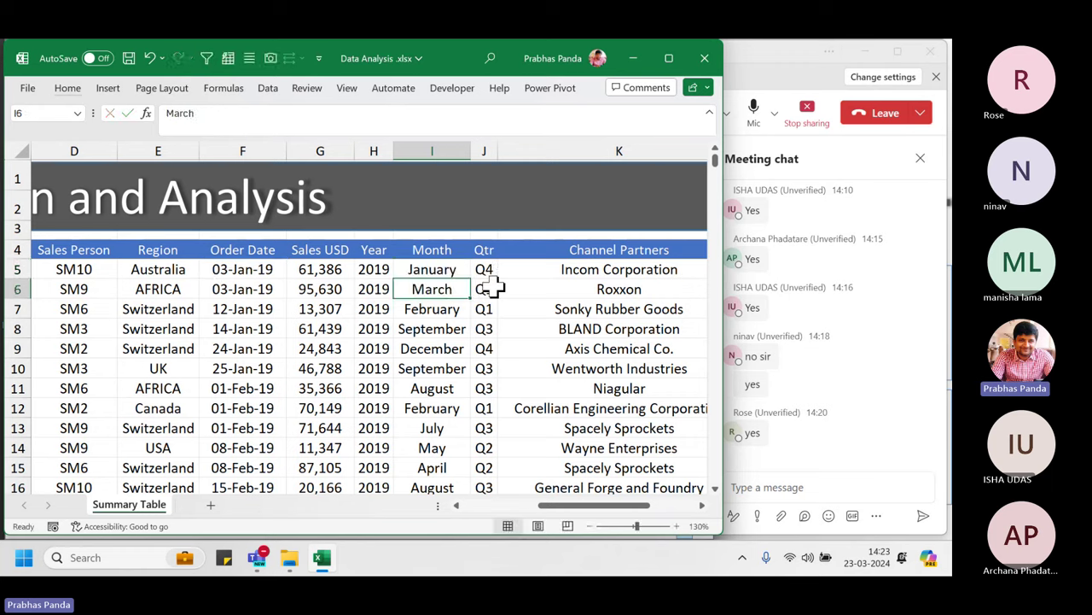
key(Up)
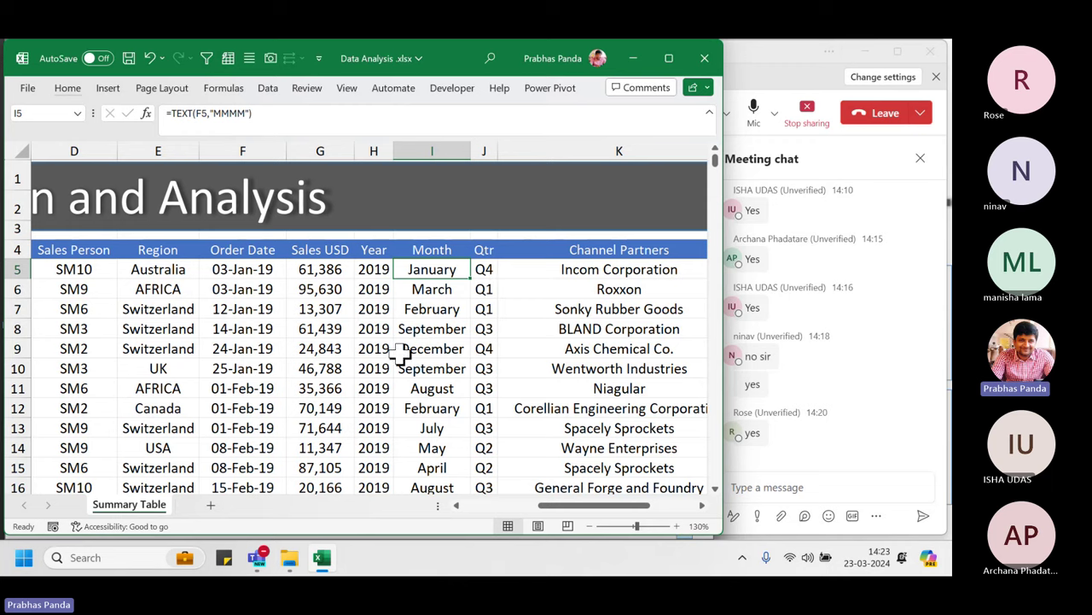
- Fill the TEXT month formula from I5 down column I so rows read January or February
double_click(472, 276)
double_click(472, 270)
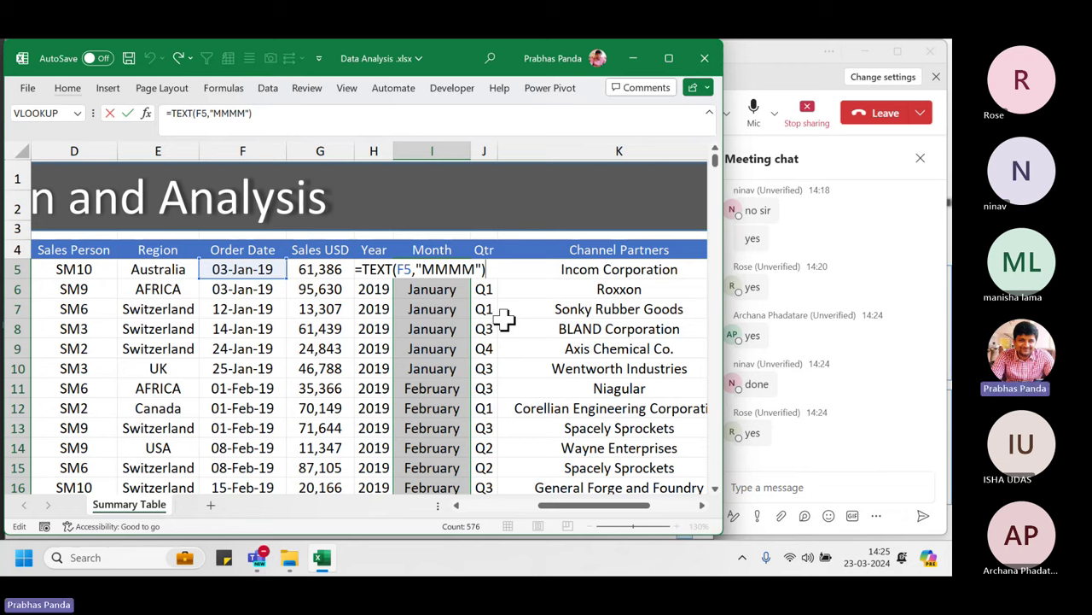
key(ctrl+Return)
- Select the entire sales data table with Ctrl+A, then bring the Teams window forward
click(341, 327)
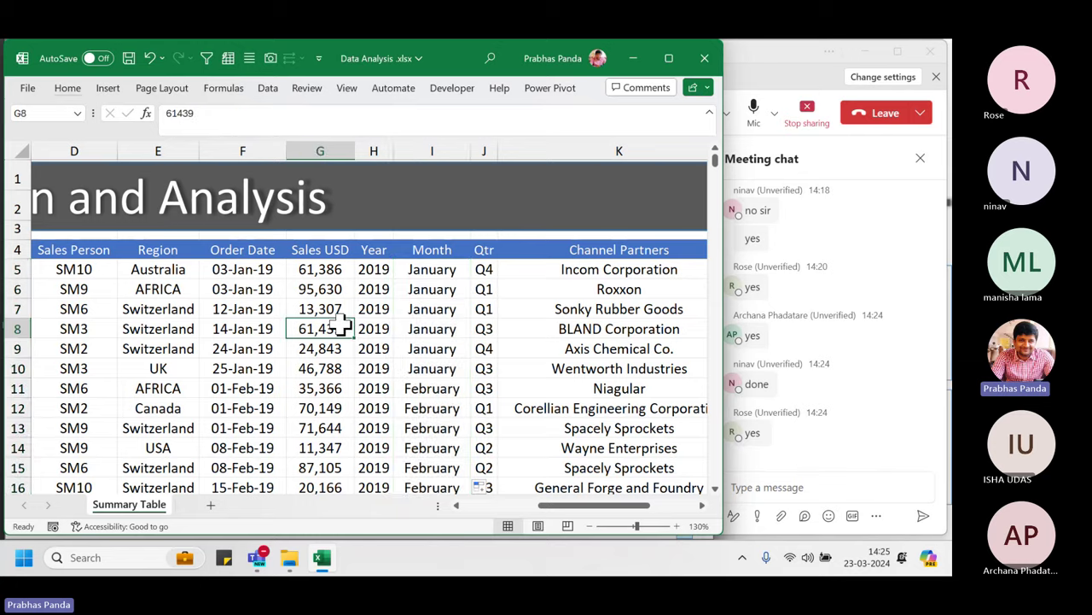
key(ctrl+Home)
ctrl+scroll(340, 324, down, 3)
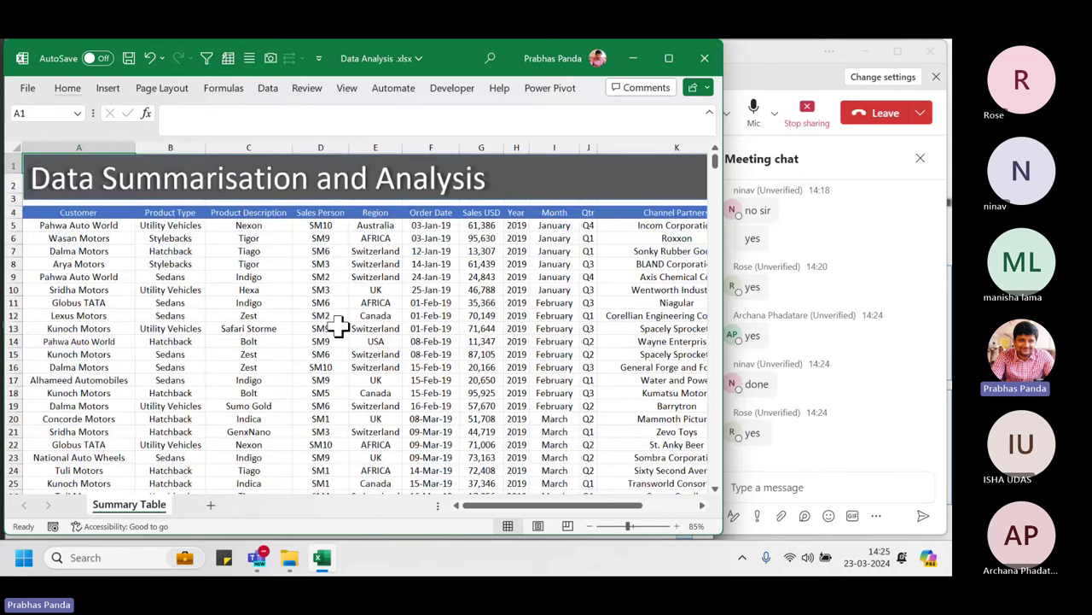
click(306, 303)
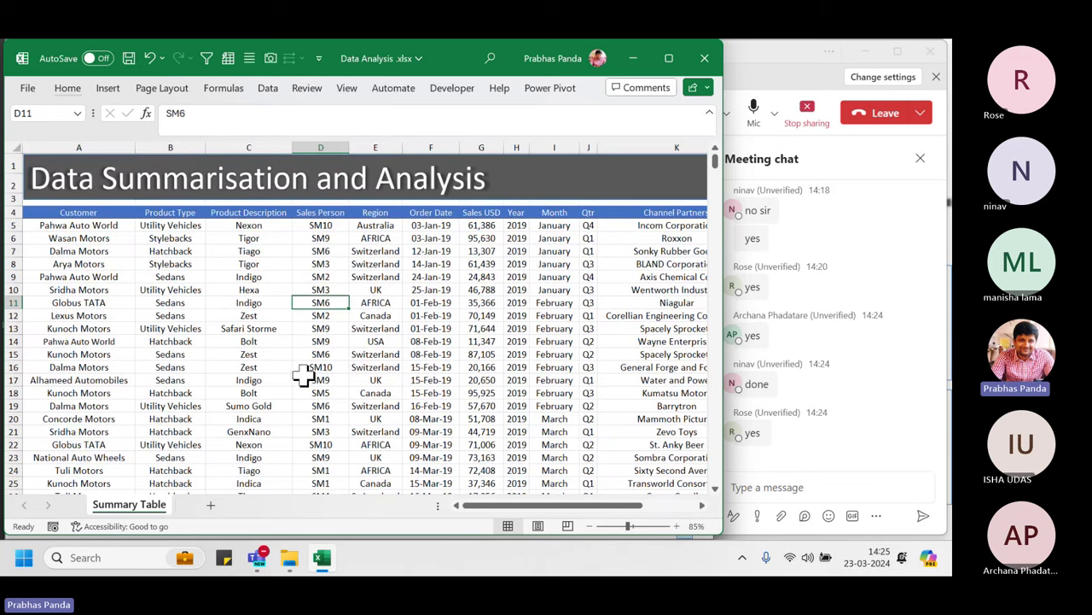
key(ctrl+a)
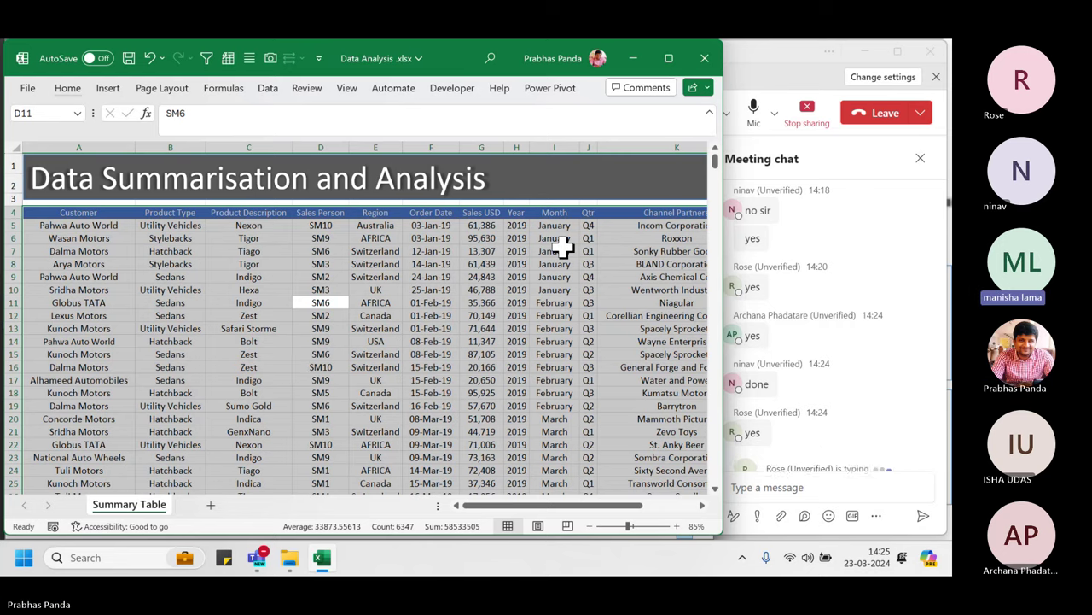
click(800, 58)
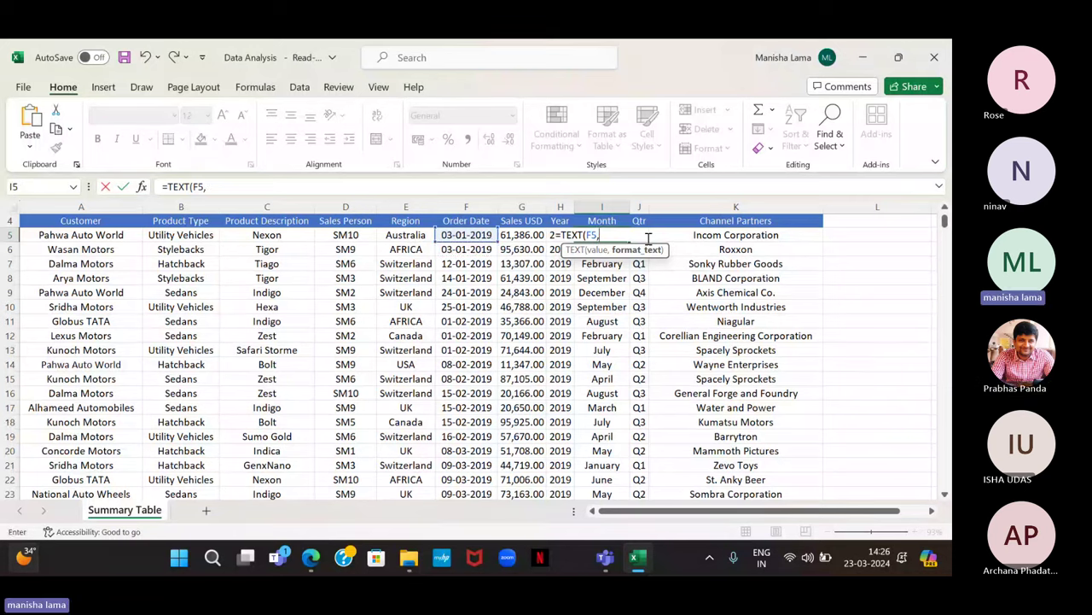
- Redo =TEXT(F5,"MMMM") in I5 so it shows January, then switch toward Teams
text("MMM)
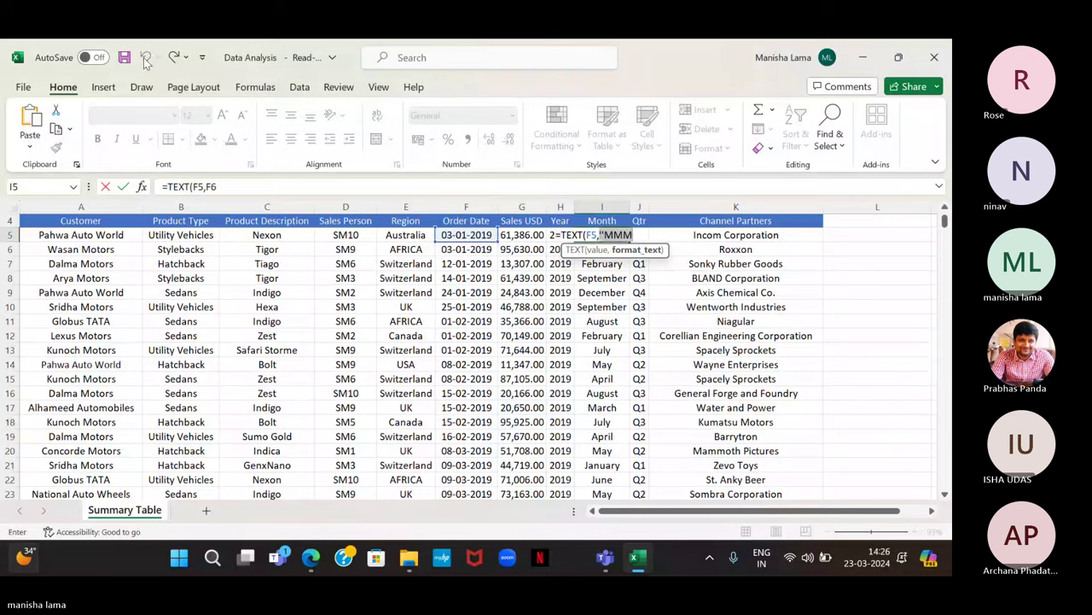
click(146, 58)
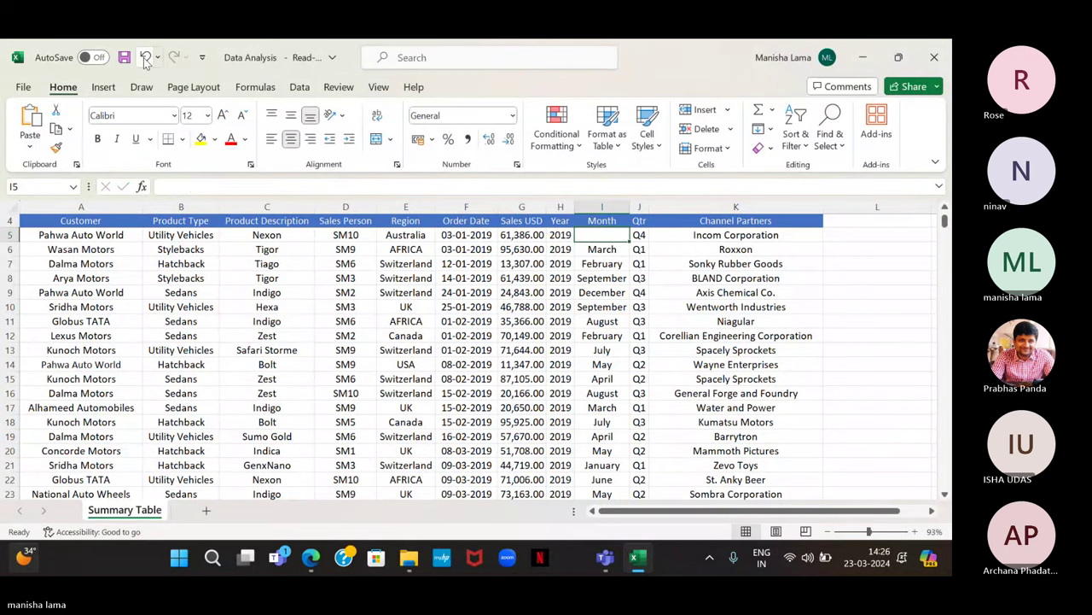
text(=)
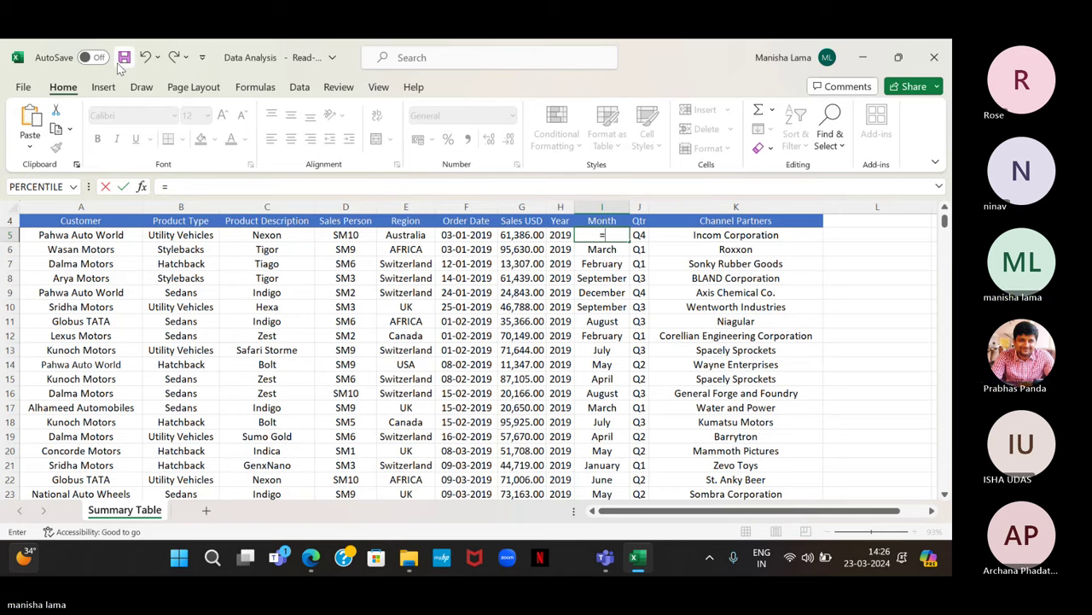
text(tex)
key(Tab)
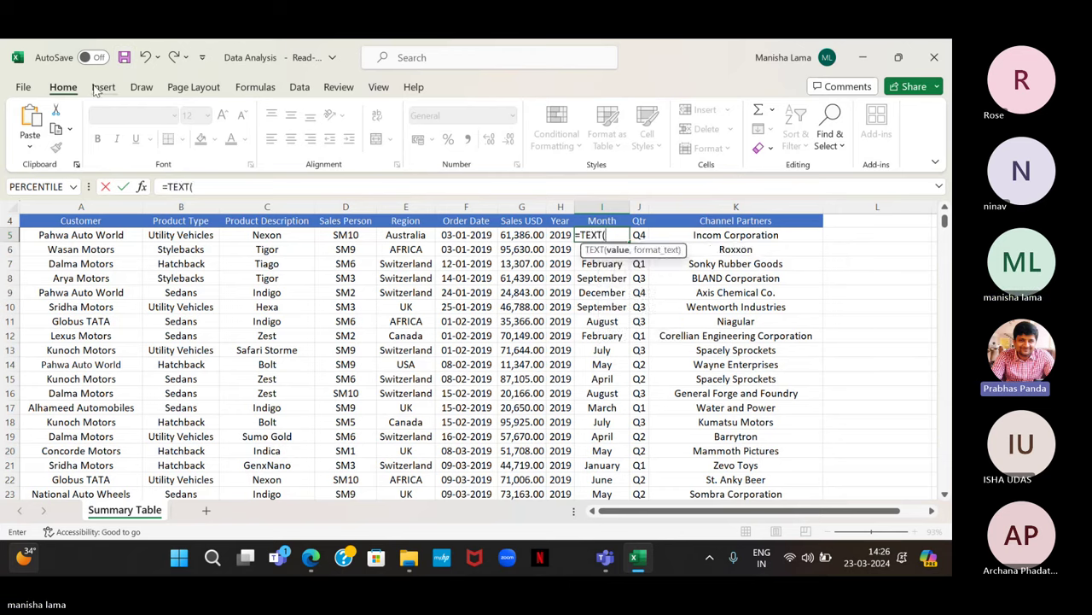
click(461, 234)
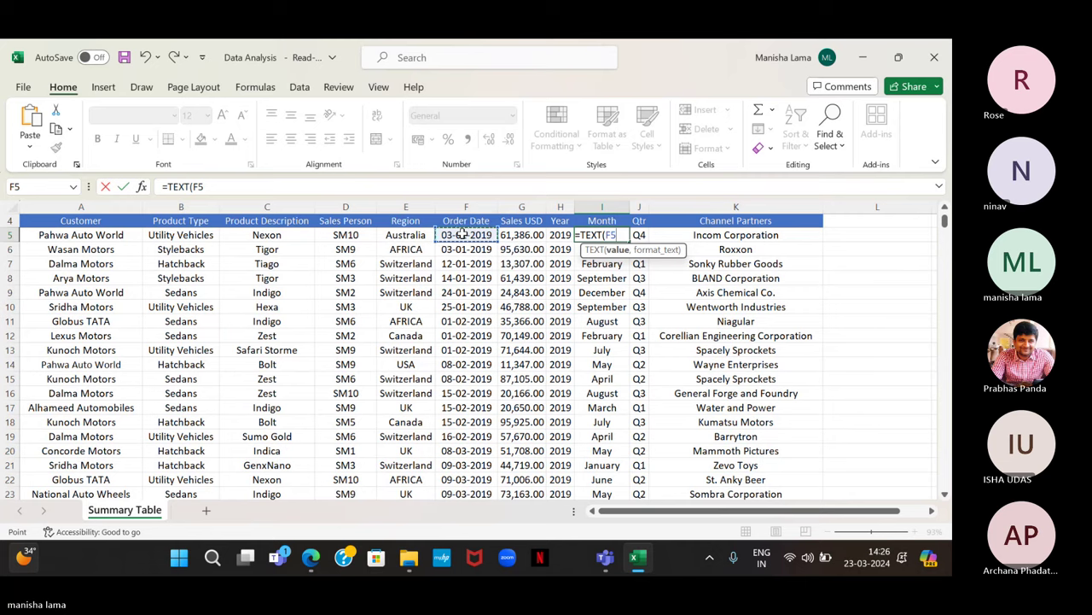
text(,)
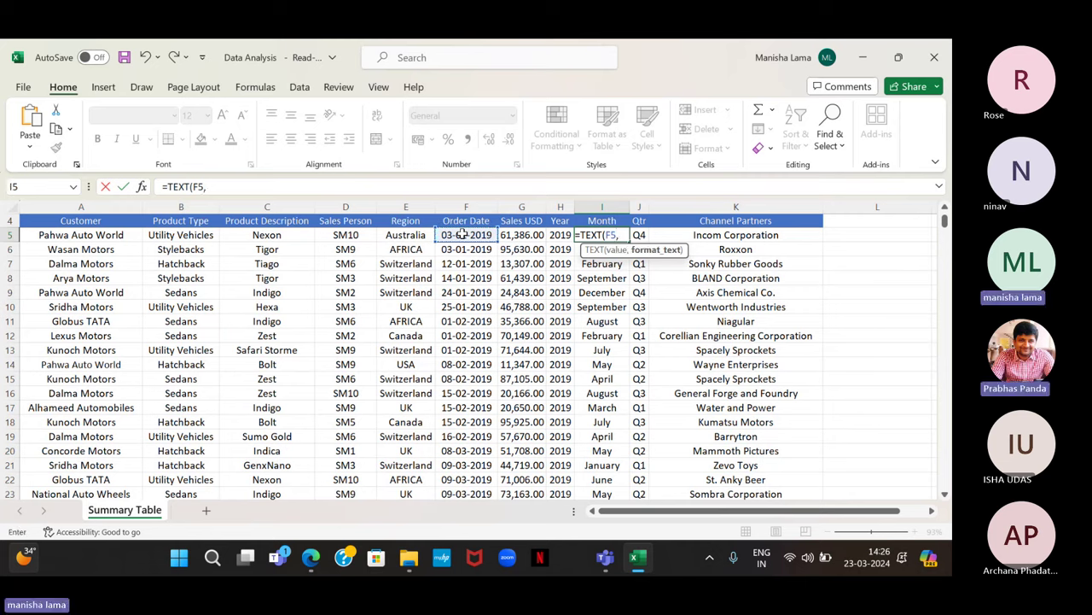
text(")
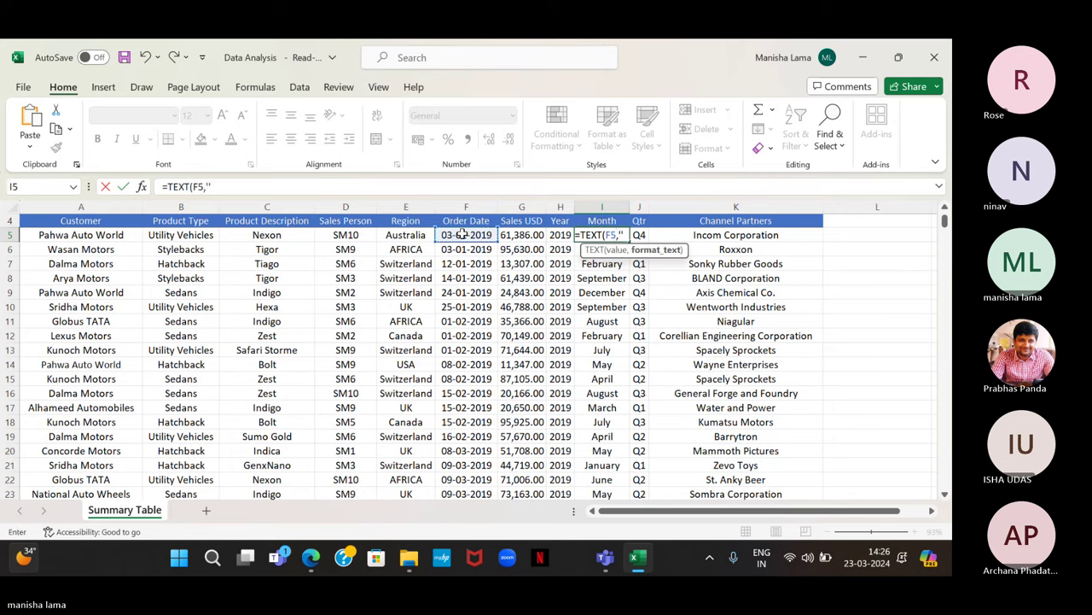
text(M)
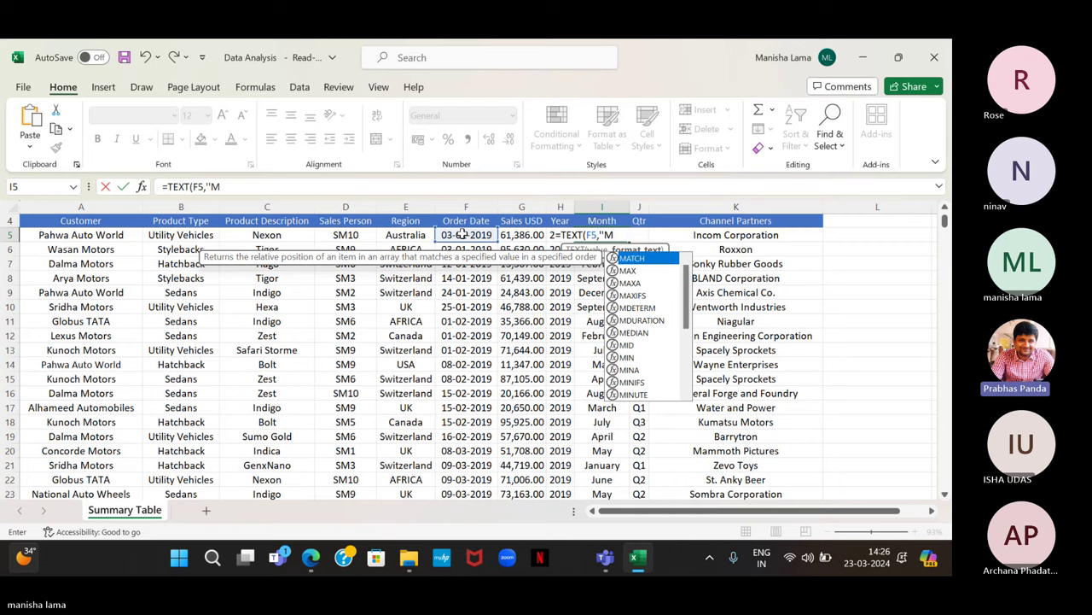
key(BackSpace)
key(BackSpace)
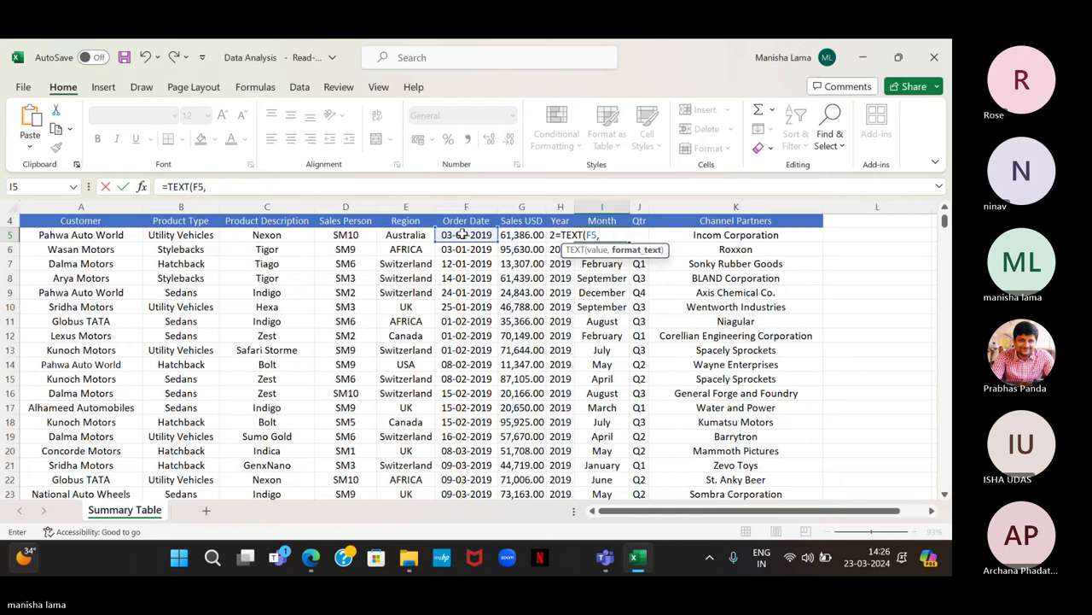
text(")
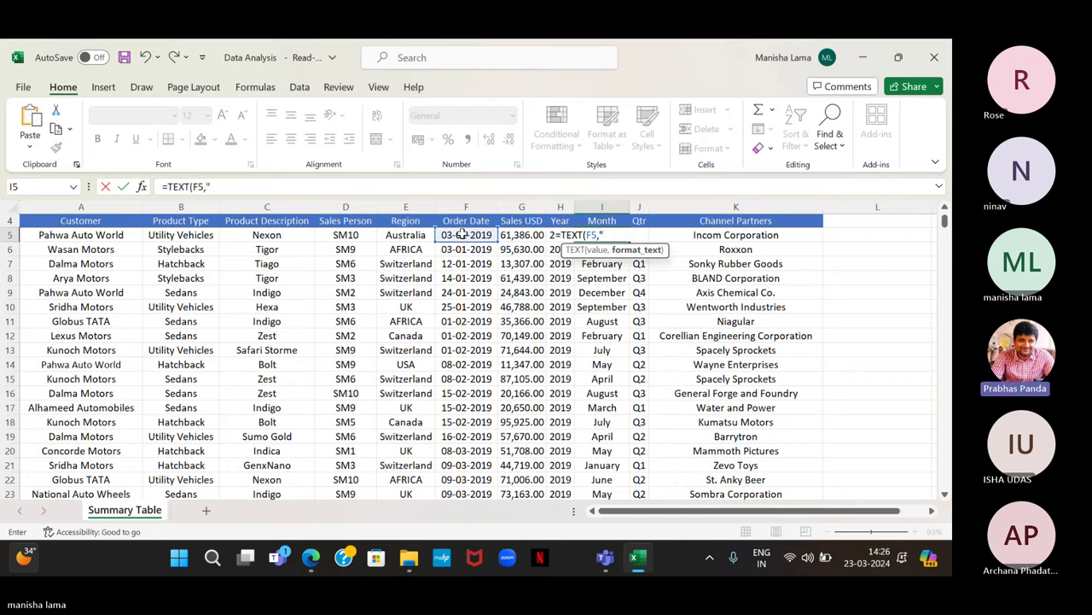
text(MMMM")
key(Return)
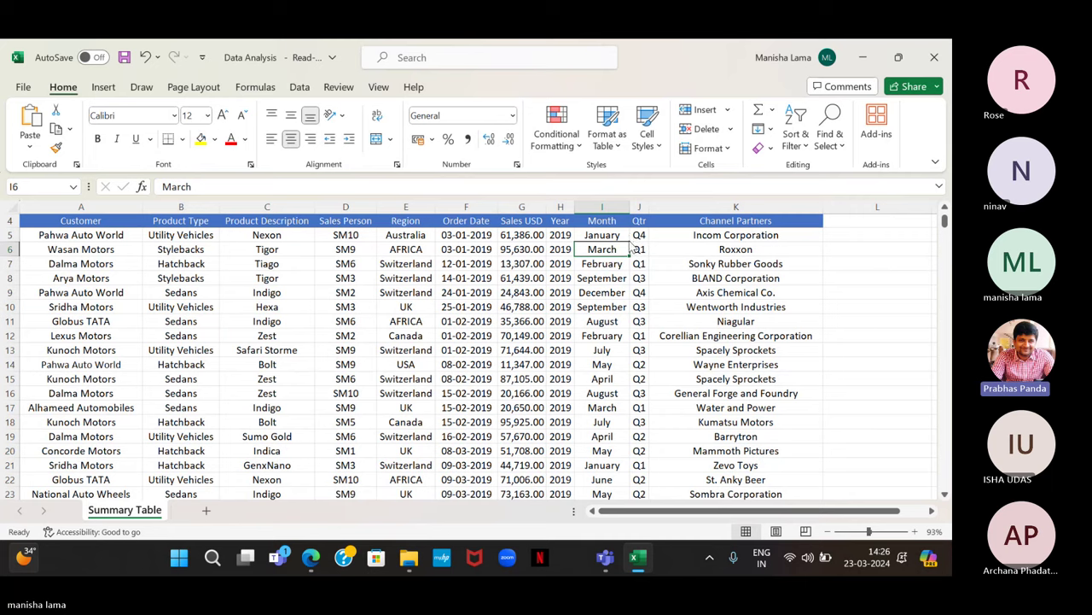
key(alt+Tab)
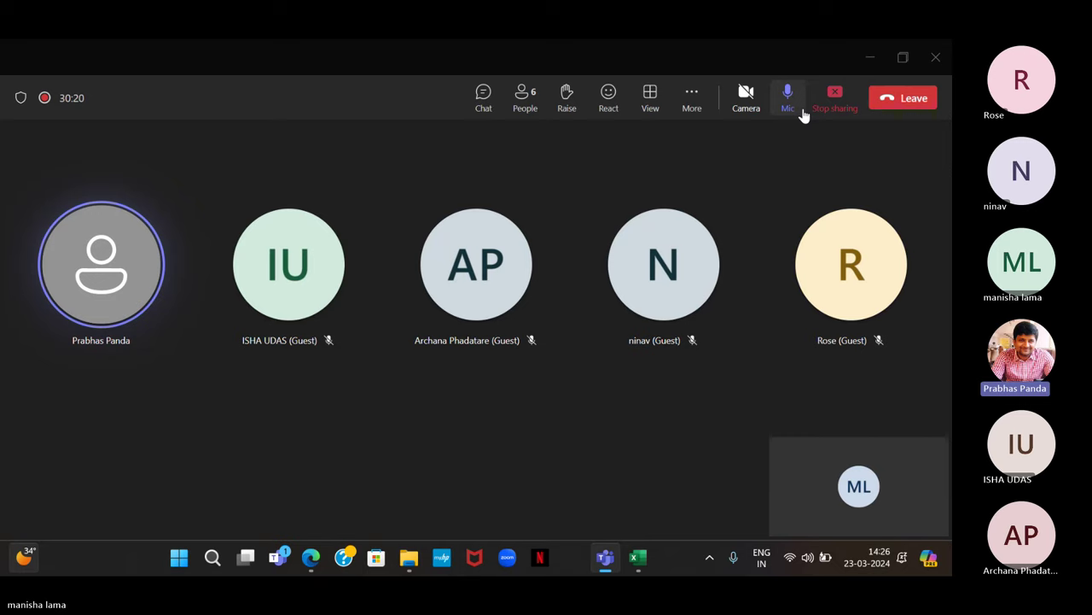
- Fill the month formula down the Month column, then stop sharing the screen in Teams
key(alt+Tab)
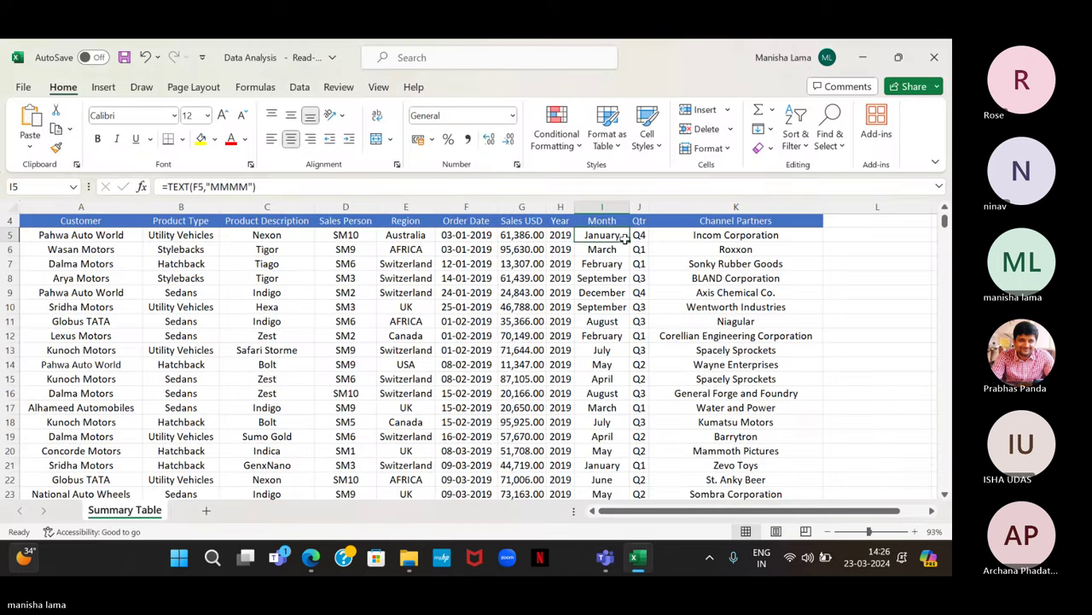
double_click(628, 241)
key(alt+Tab)
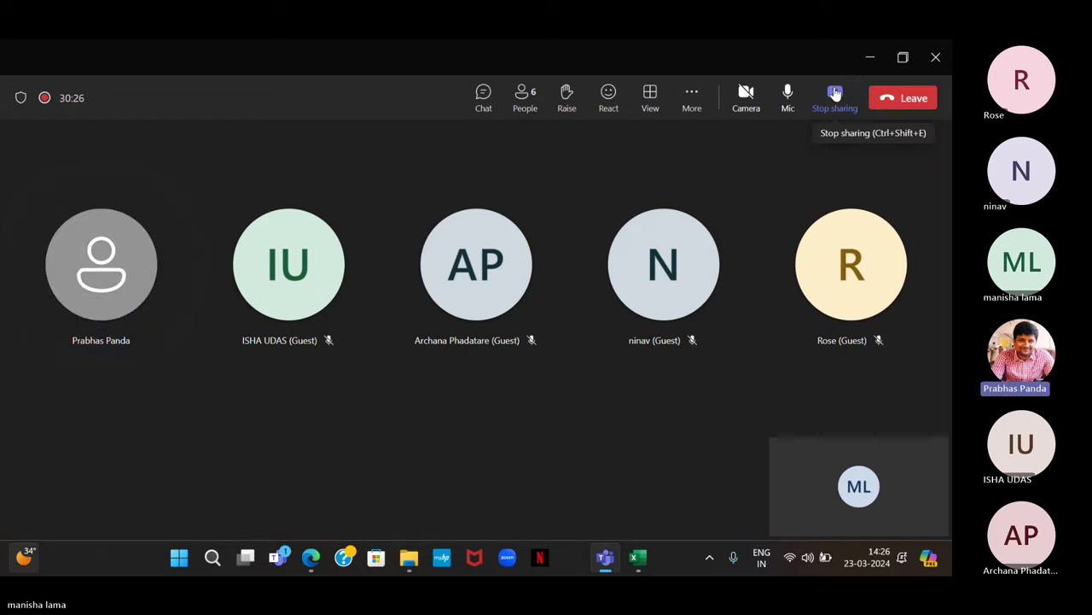
click(835, 94)
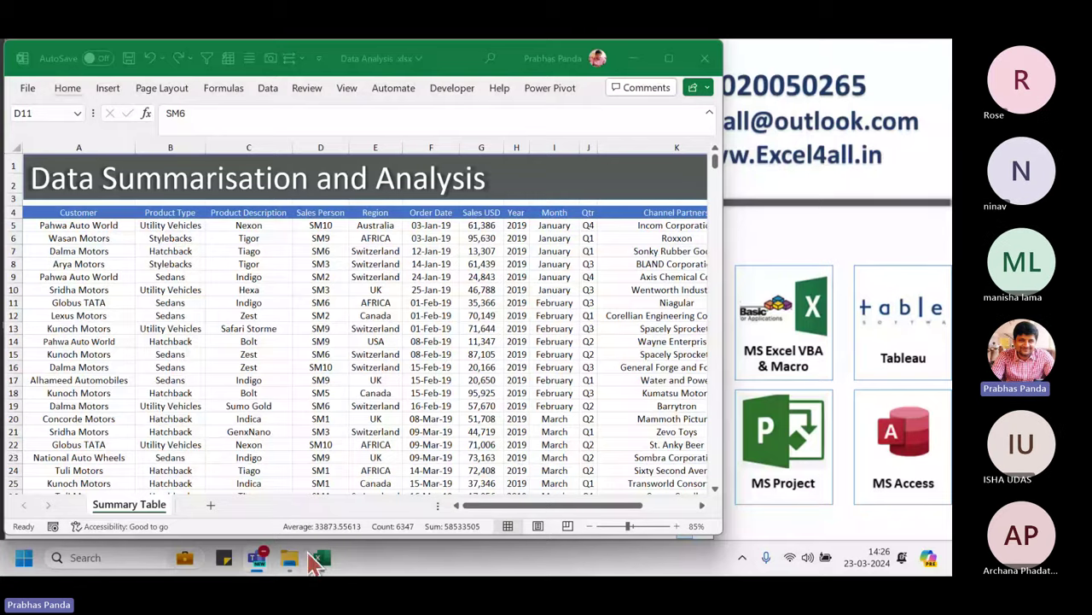
- Bring the Teams meeting window forward and open the meeting chat
mouse_move(262, 557)
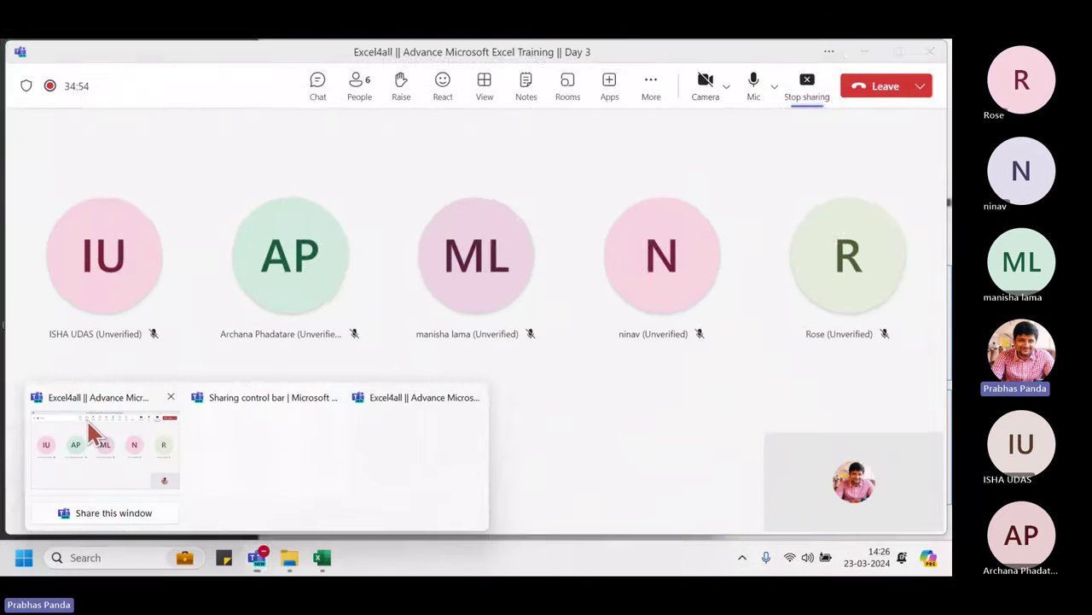
click(88, 427)
click(317, 110)
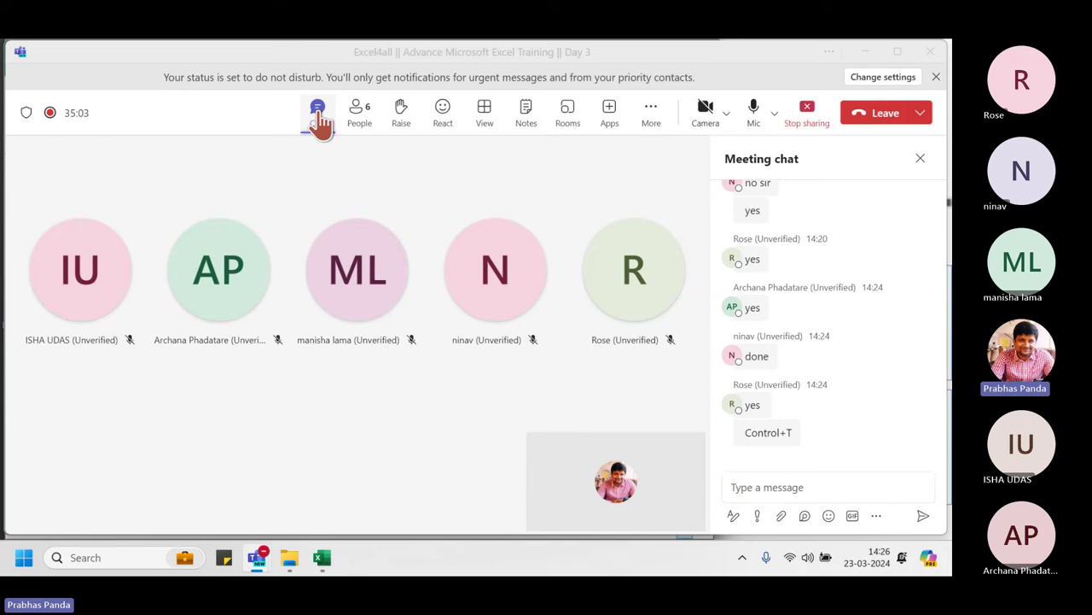
- Convert the sales data A4:K580 into a table with headers, then return to A1
click(322, 560)
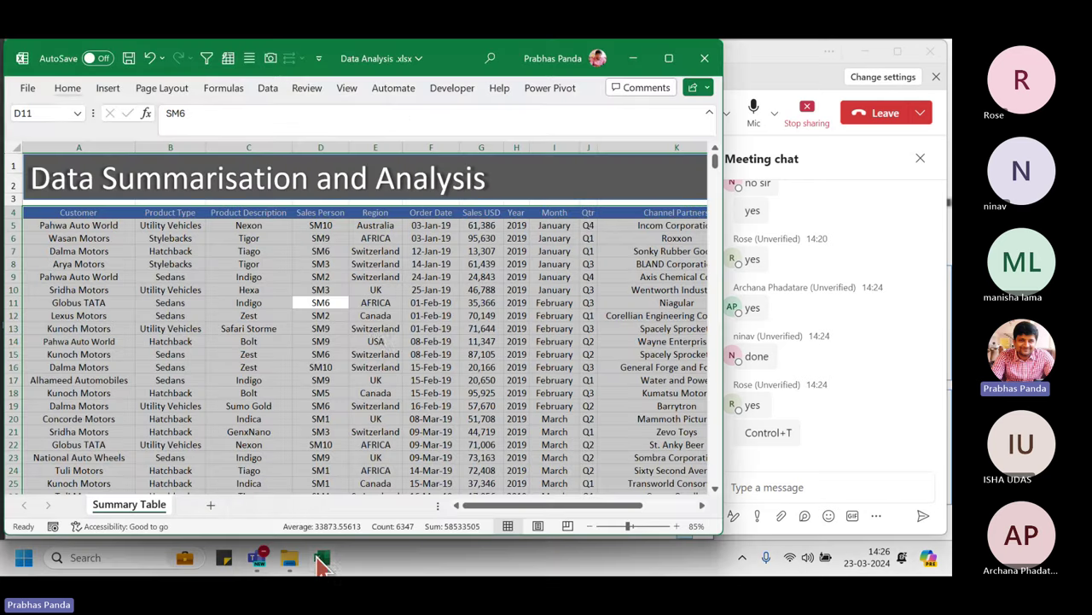
click(384, 279)
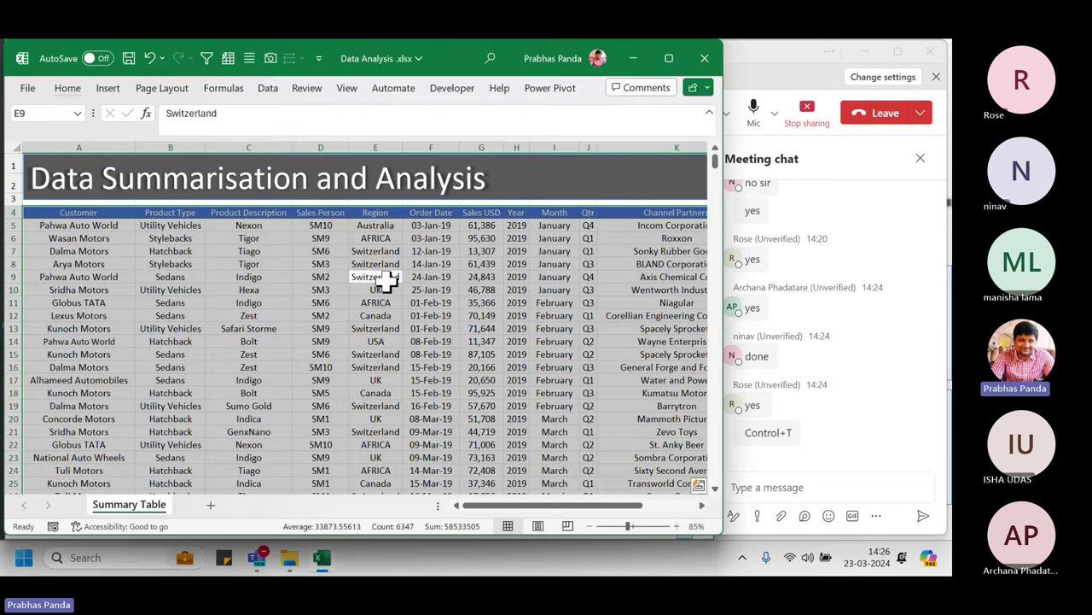
key(ctrl+t)
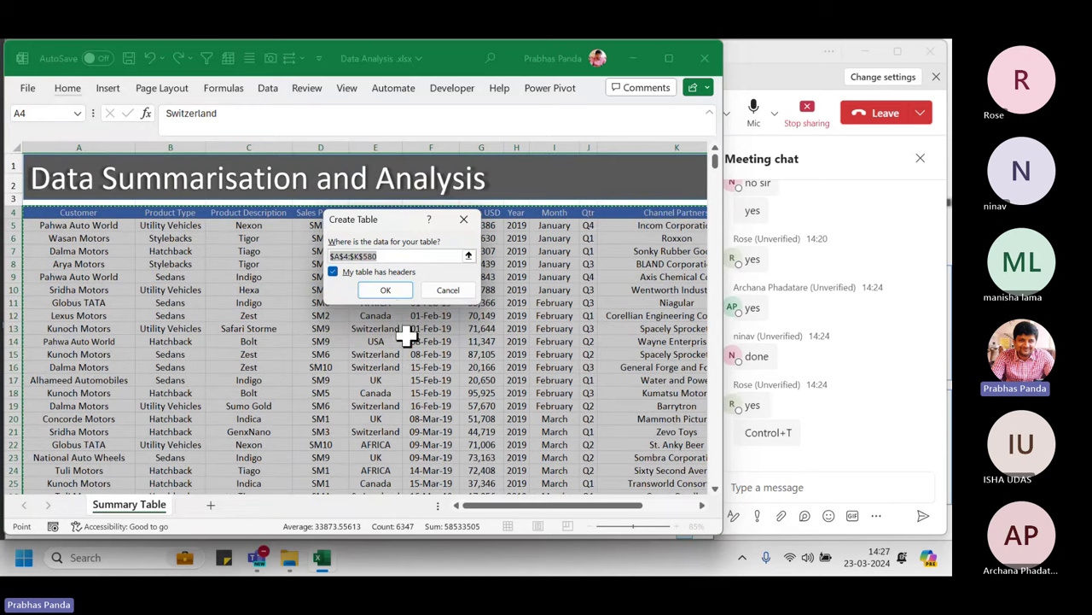
click(384, 291)
click(282, 303)
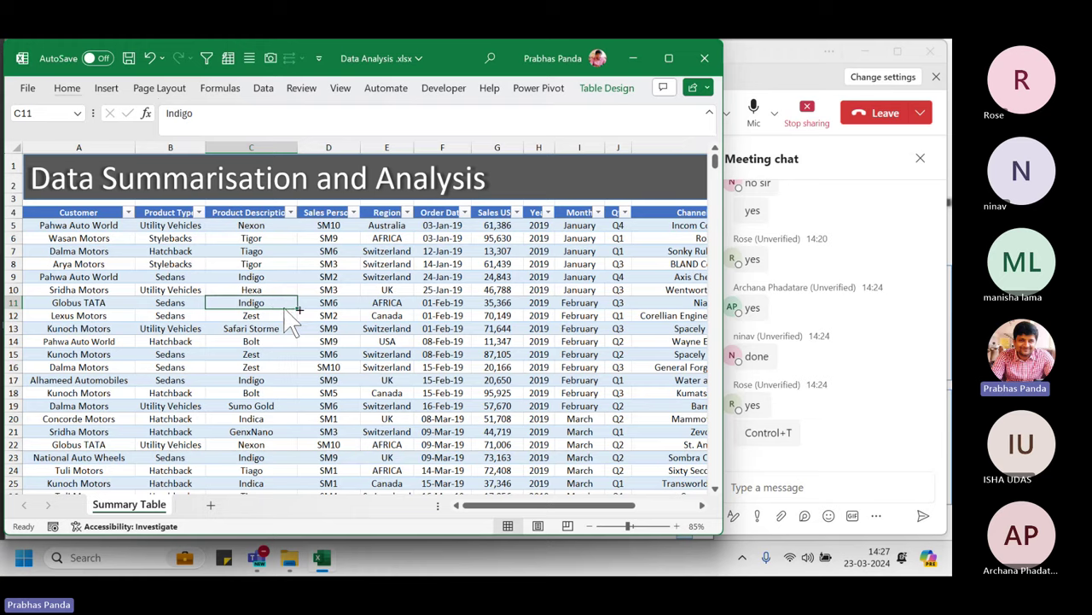
scroll(286, 307, down, 1)
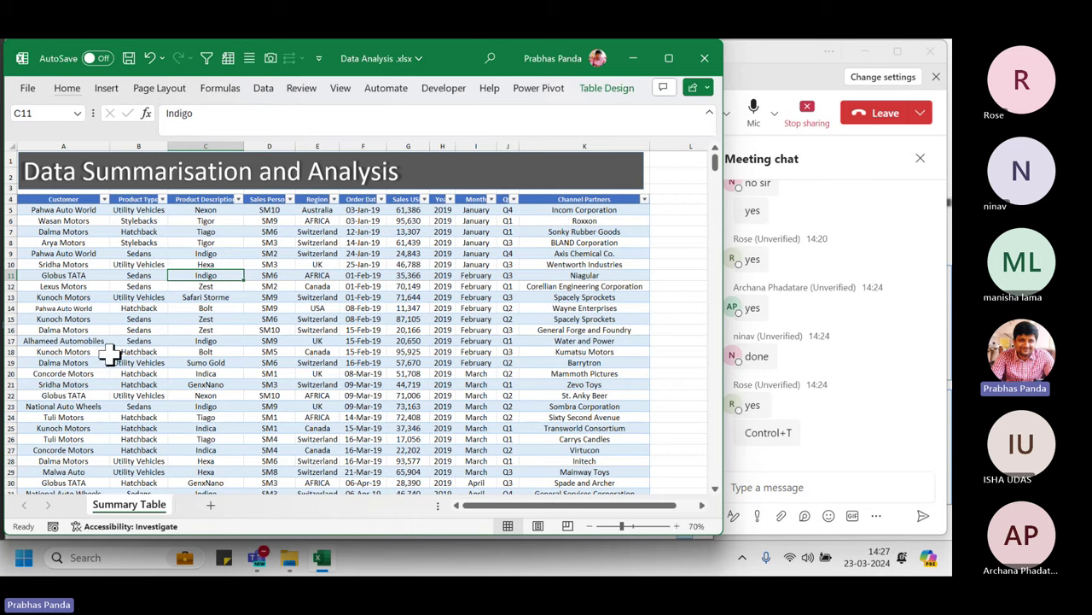
scroll(98, 346, up, 1)
key(ctrl+Home)
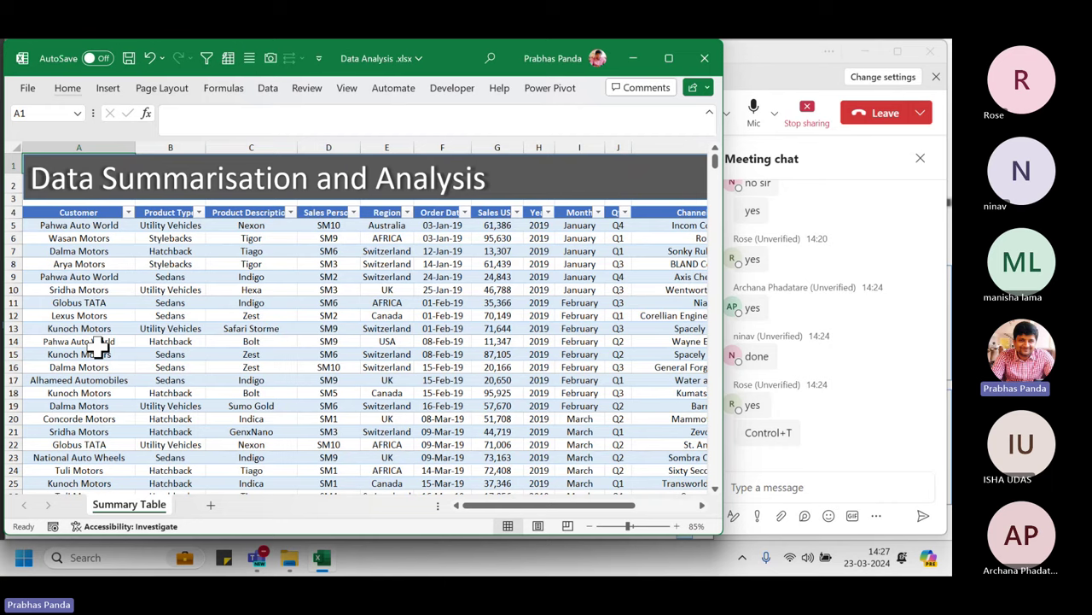
- With a cell in the sales table selected, show the Insert tab's Tables choices for a PivotTable
click(83, 239)
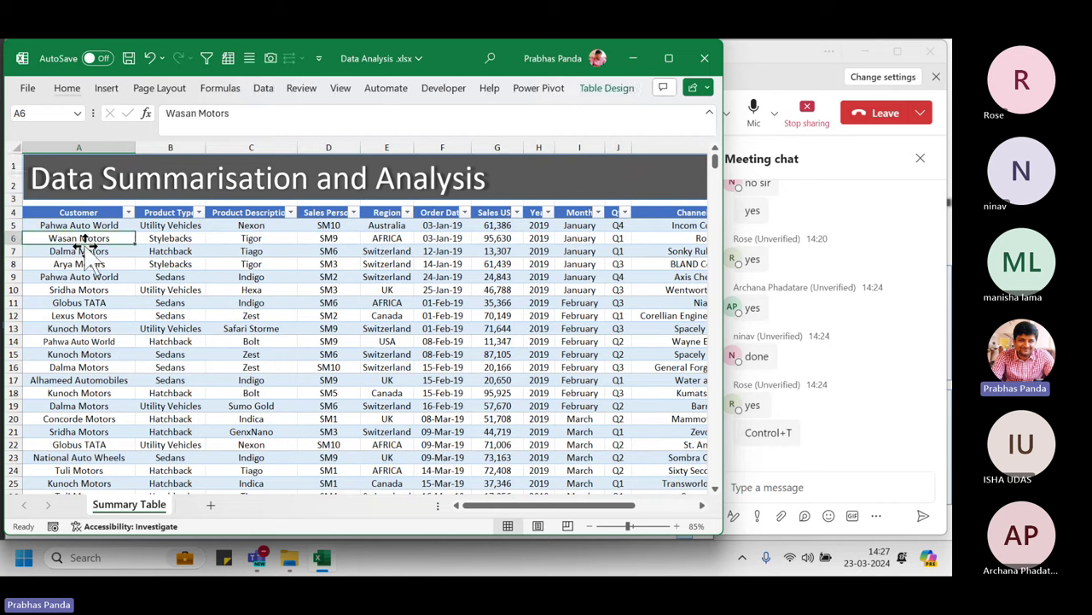
click(107, 89)
click(111, 97)
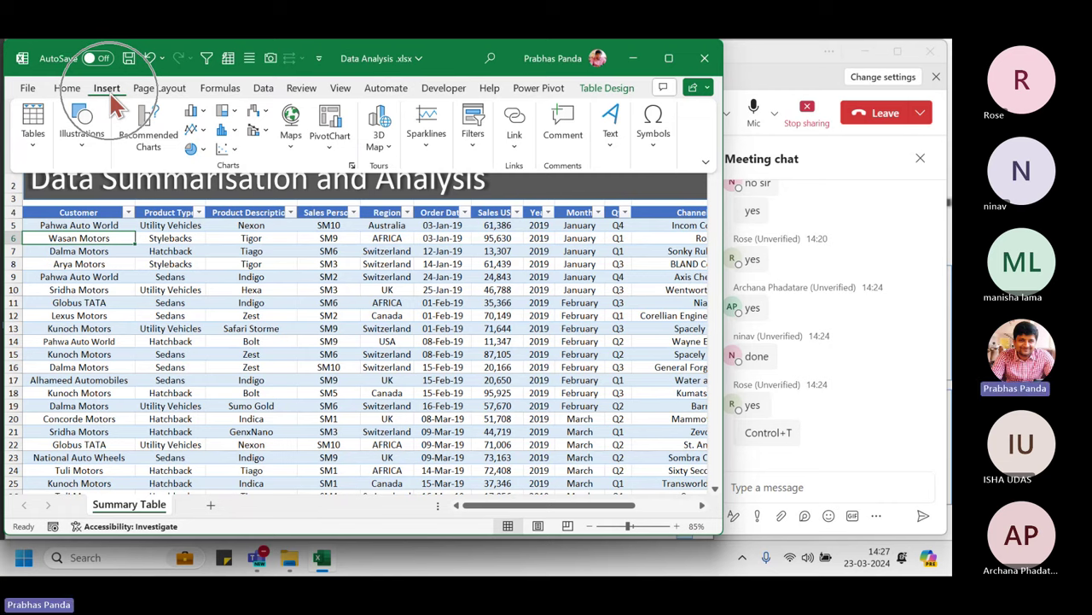
click(33, 128)
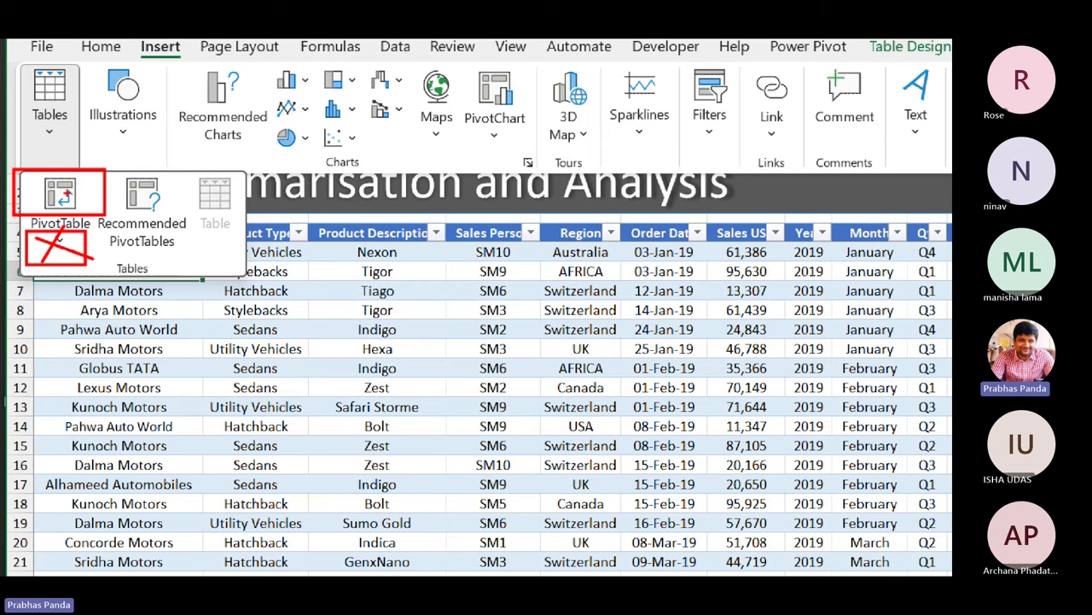
key(Escape)
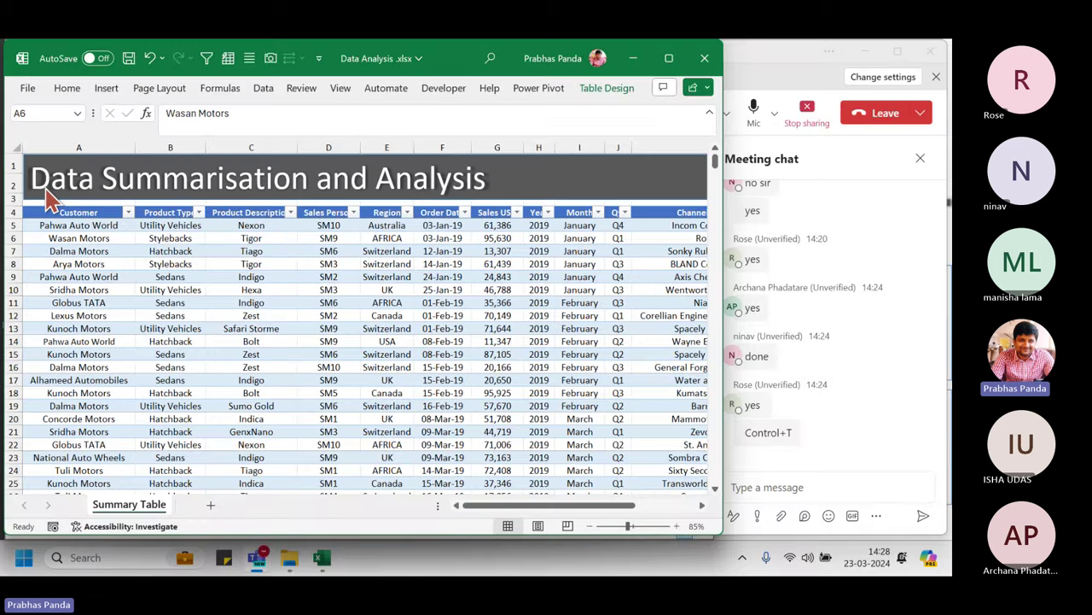
click(107, 88)
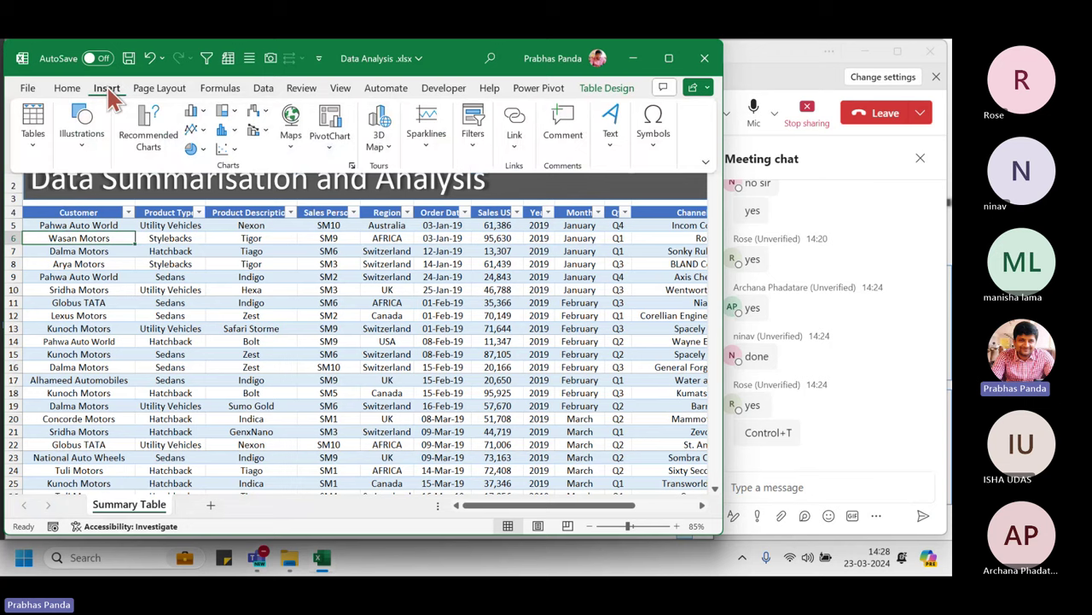
- Insert an empty PivotTable from Table1 onto a new worksheet, Sheet1
click(36, 151)
click(39, 184)
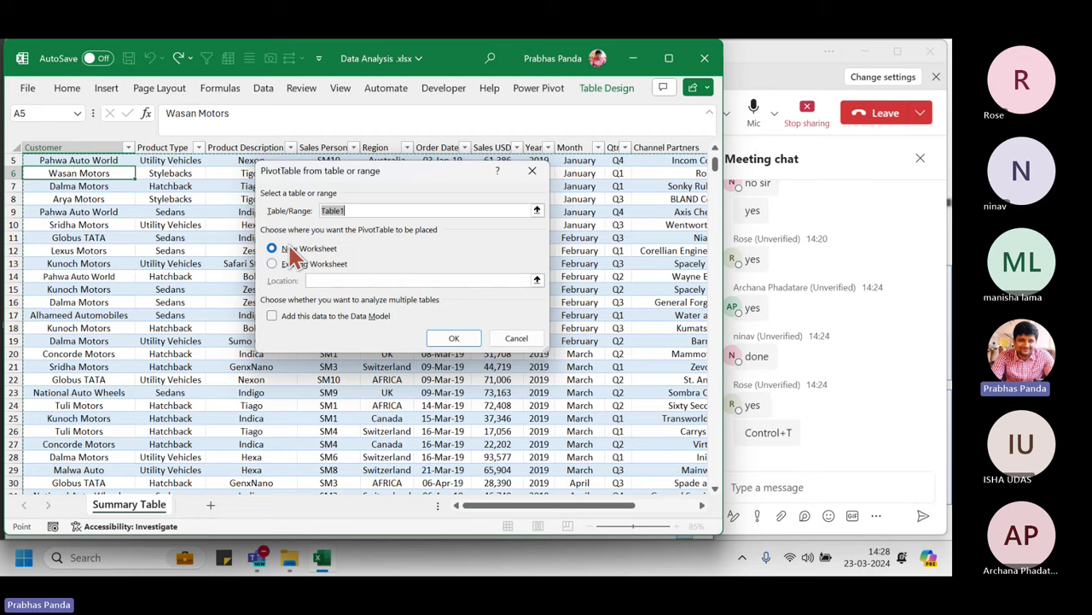
click(454, 338)
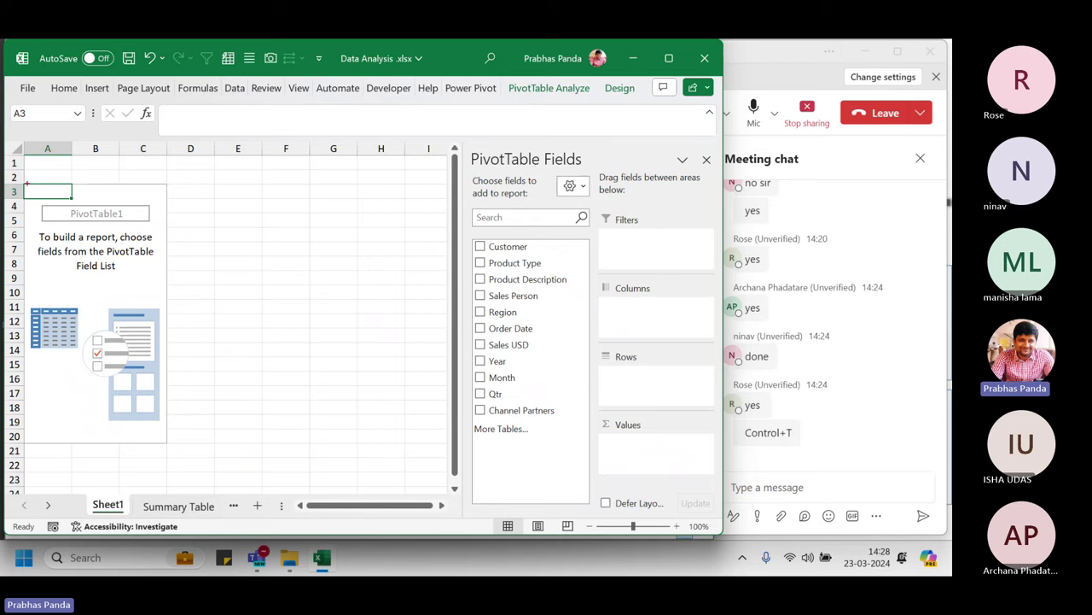
drag(27, 183, 167, 448)
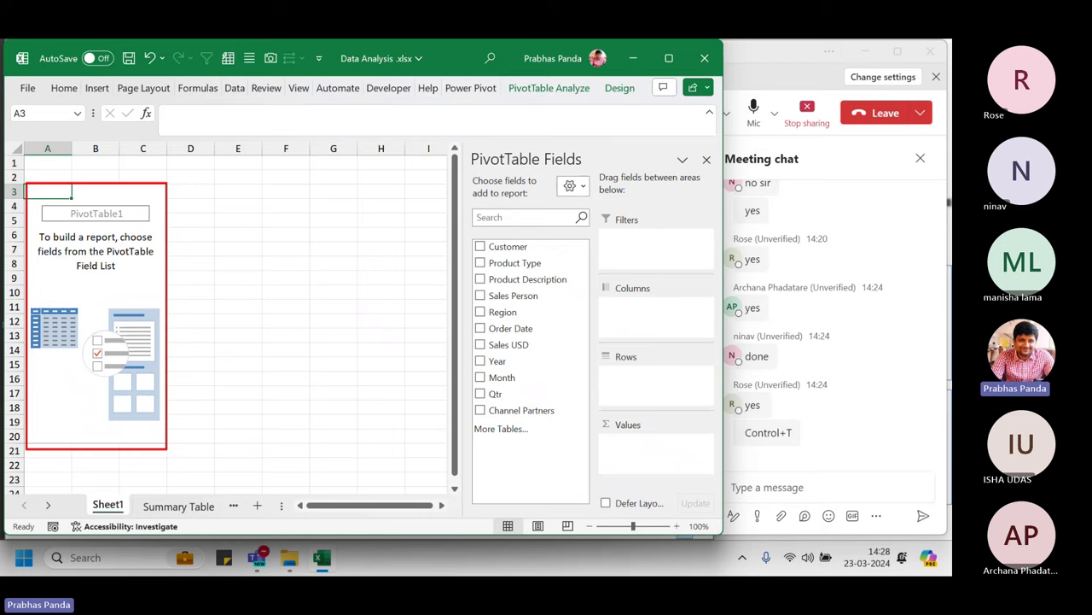
mouse_move(40, 200)
mouse_down()
mouse_move(81, 225)
mouse_move(157, 225)
mouse_up()
key(ctrl+z)
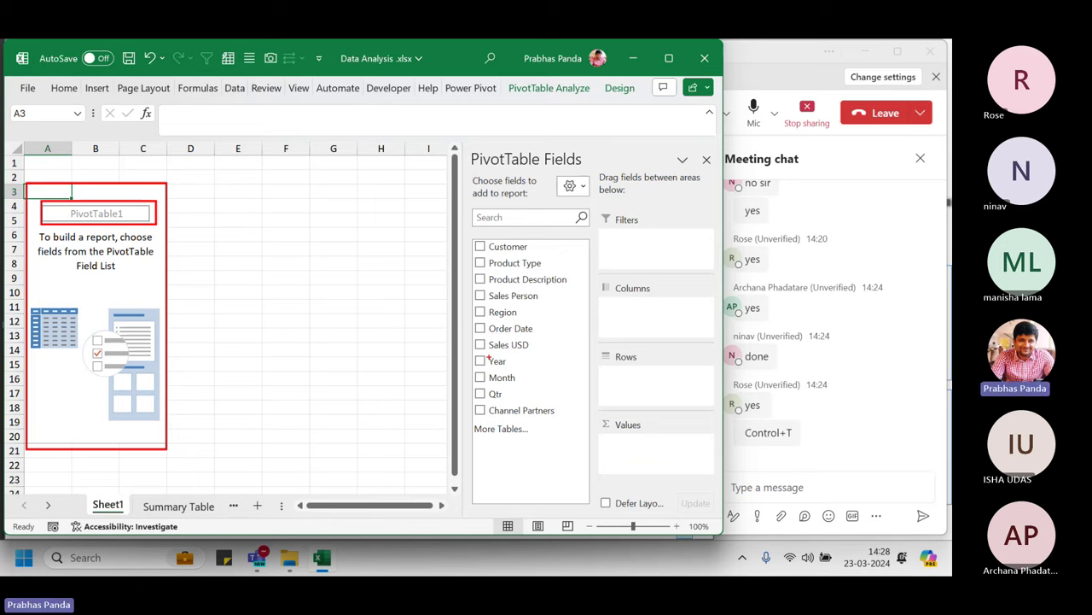
mouse_move(464, 176)
mouse_down()
mouse_move(526, 386)
mouse_move(587, 475)
mouse_up()
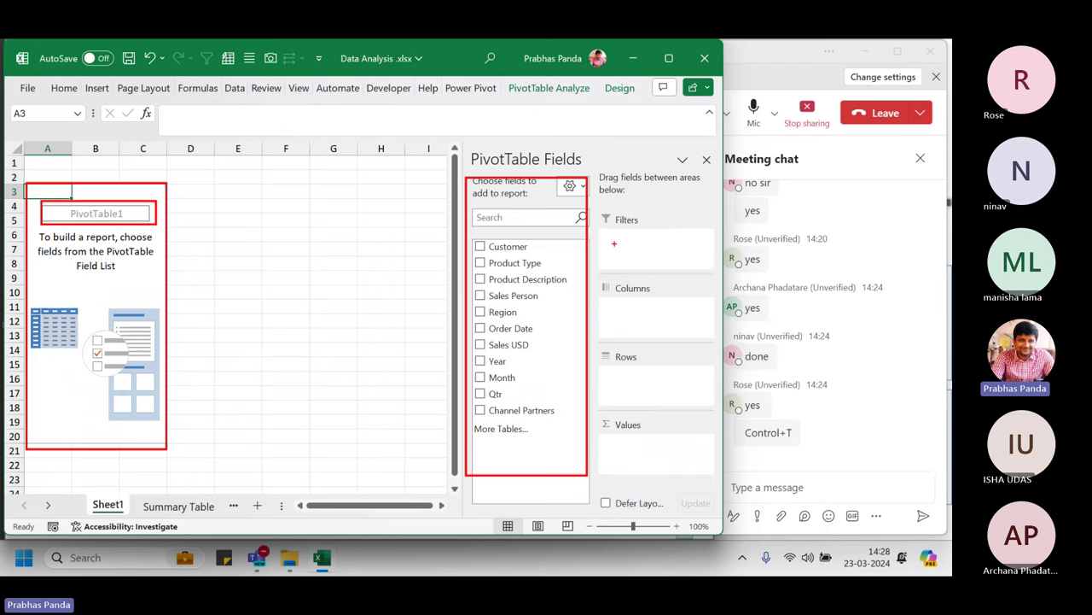
drag(592, 203, 672, 246)
drag(601, 274, 667, 317)
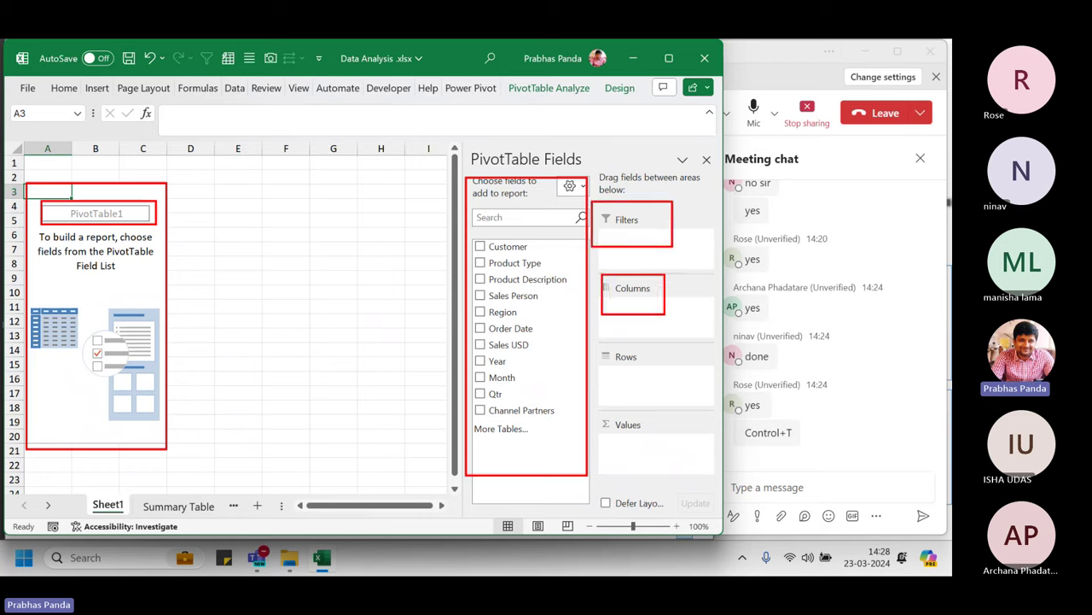
drag(596, 345, 666, 392)
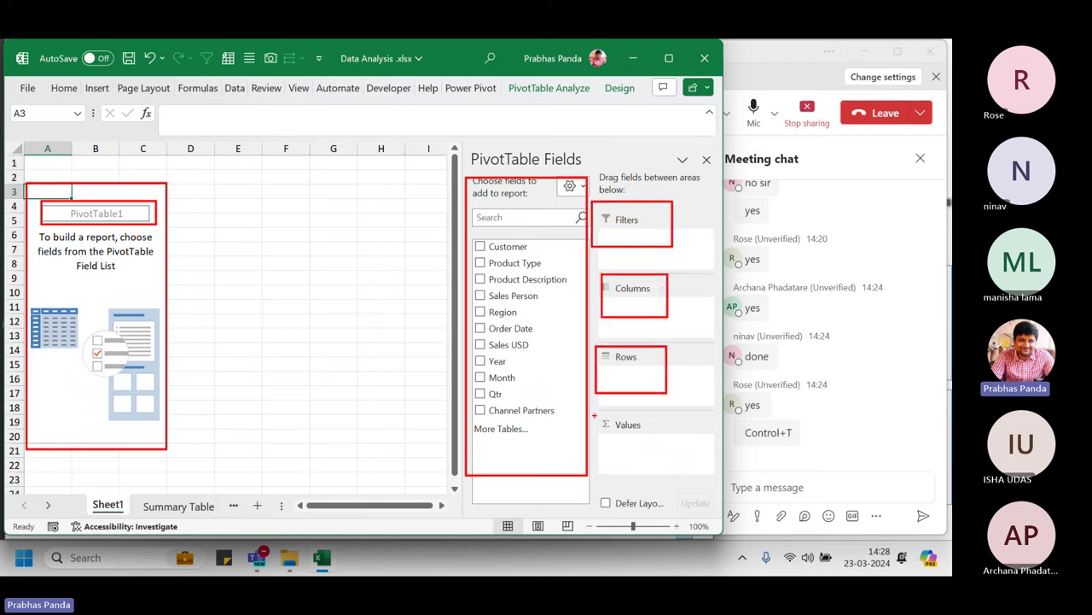
drag(595, 415, 679, 467)
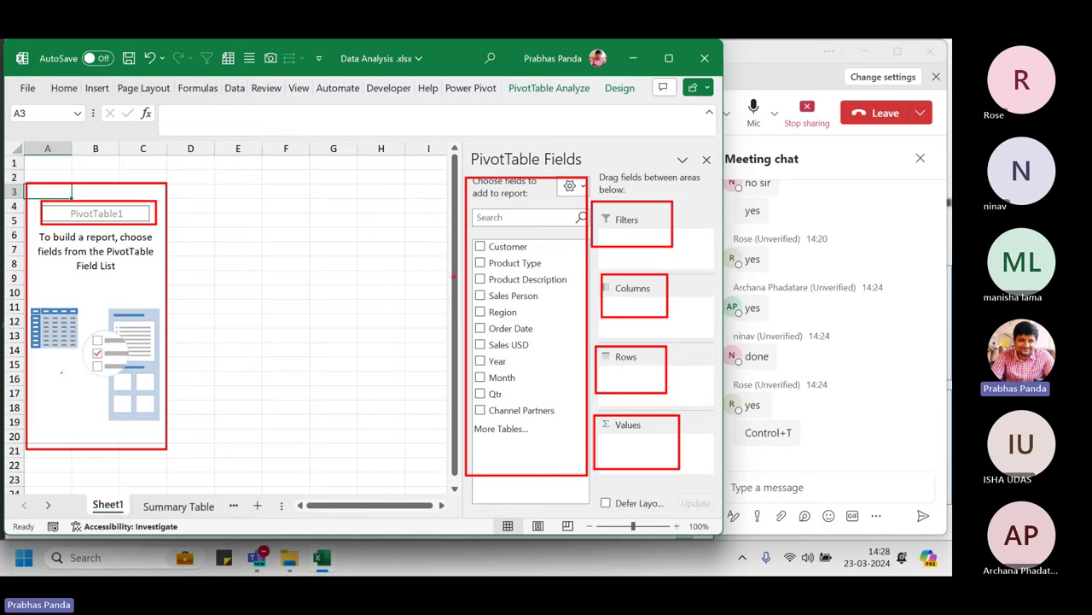
mouse_move(517, 285)
mouse_down()
mouse_move(618, 261)
mouse_move(541, 297)
mouse_move(644, 325)
mouse_up()
drag(511, 328, 662, 394)
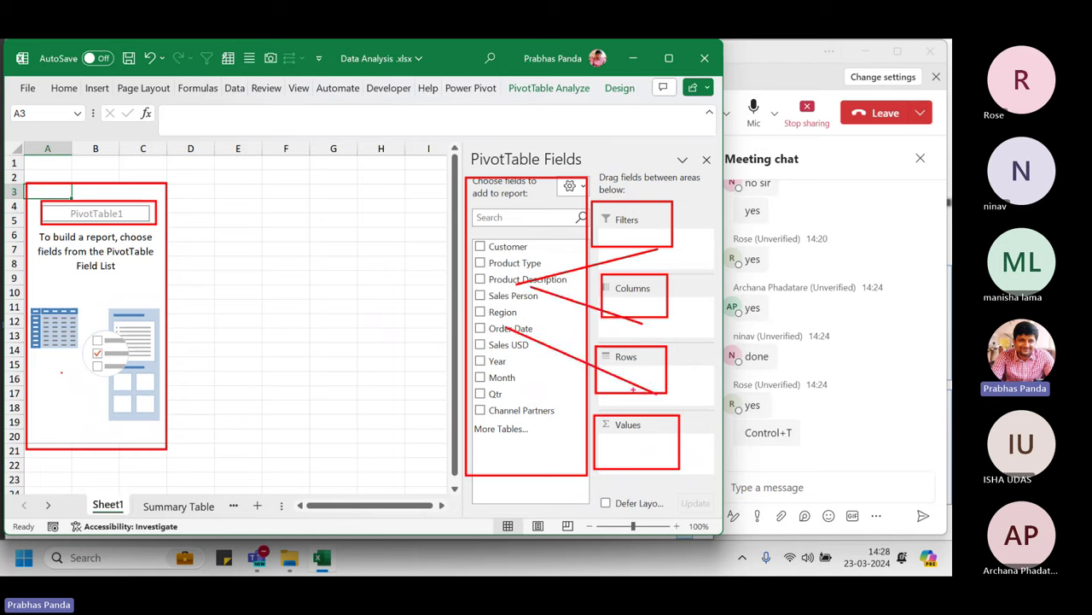
drag(483, 369, 654, 461)
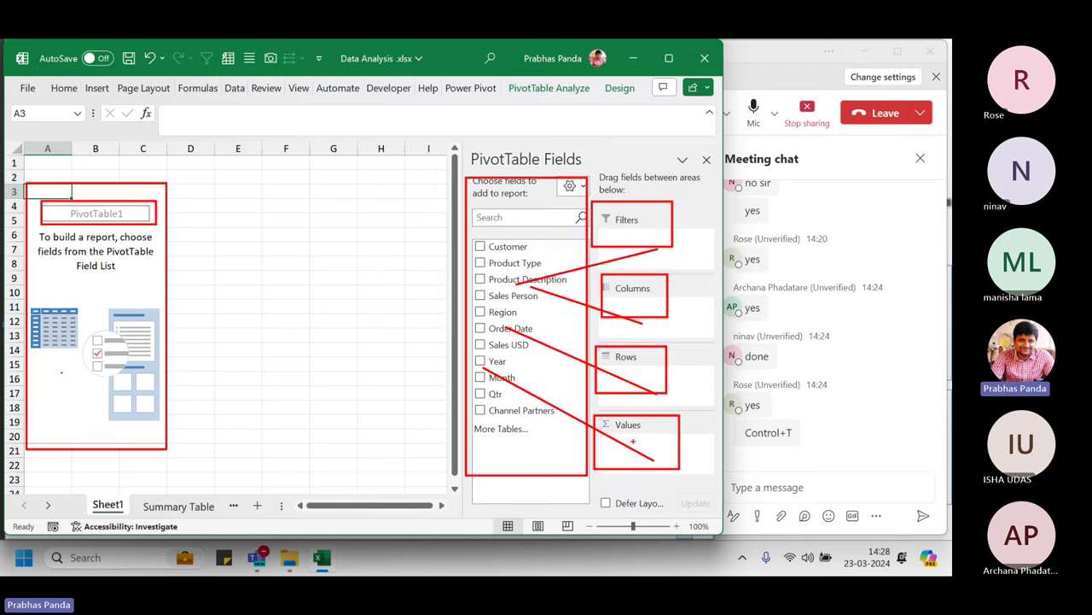
key(Escape)
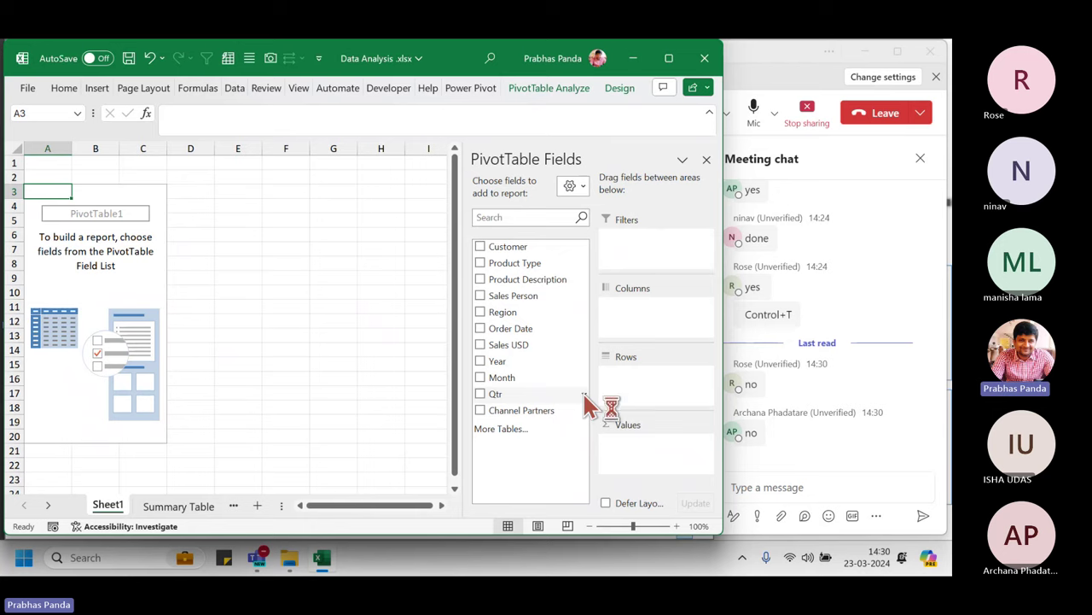
drag(467, 415, 579, 518)
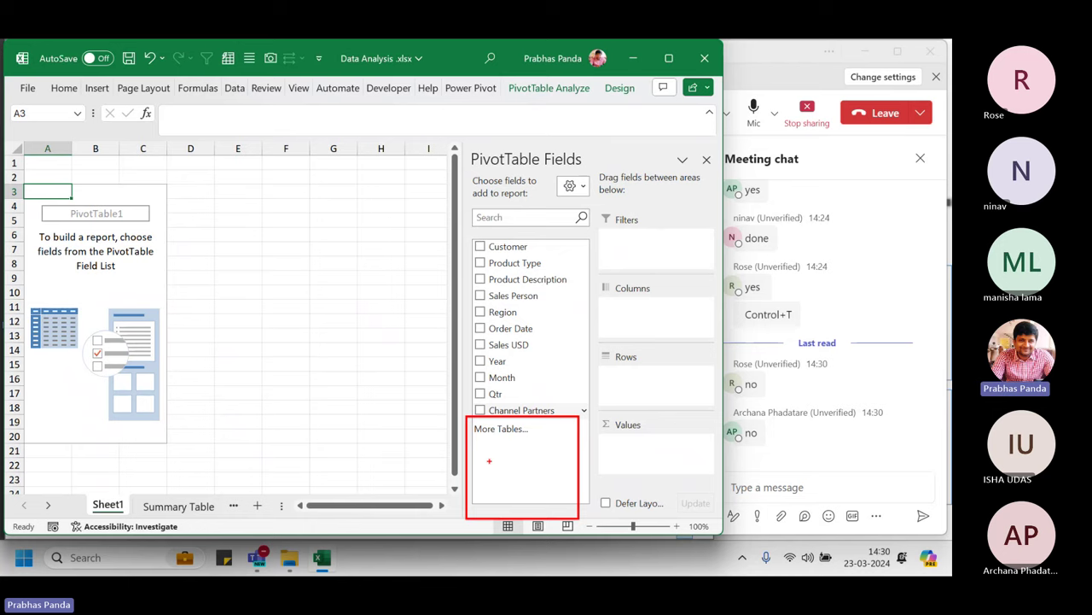
key(Escape)
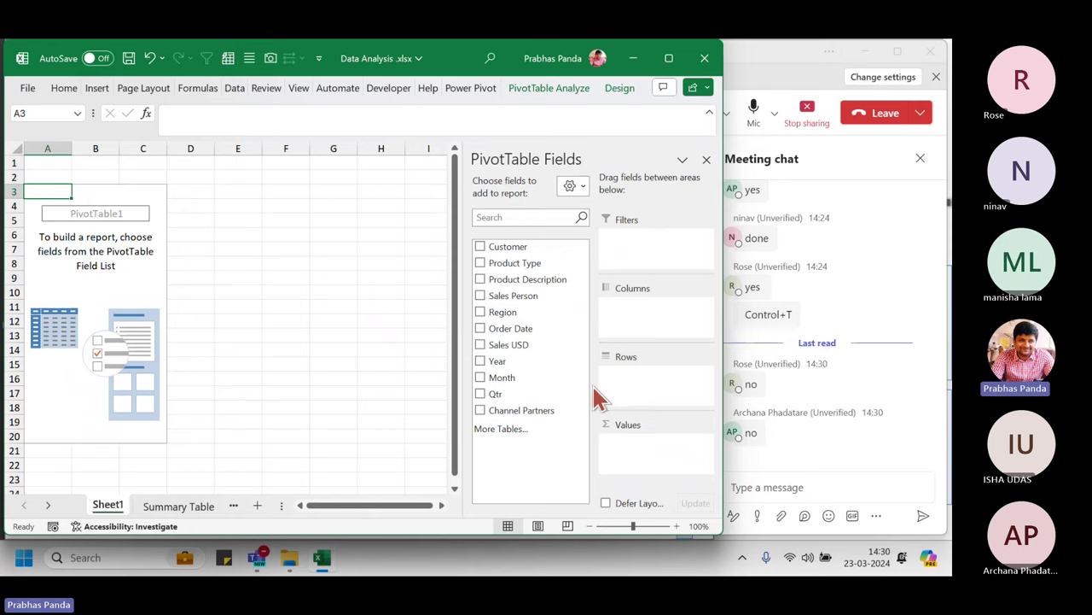
click(580, 188)
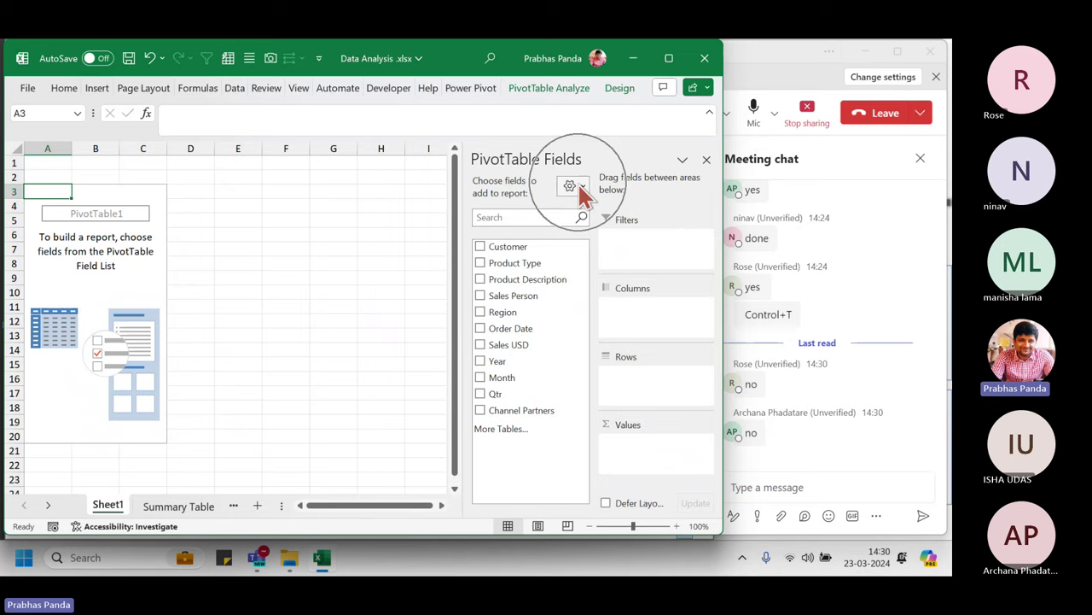
click(580, 189)
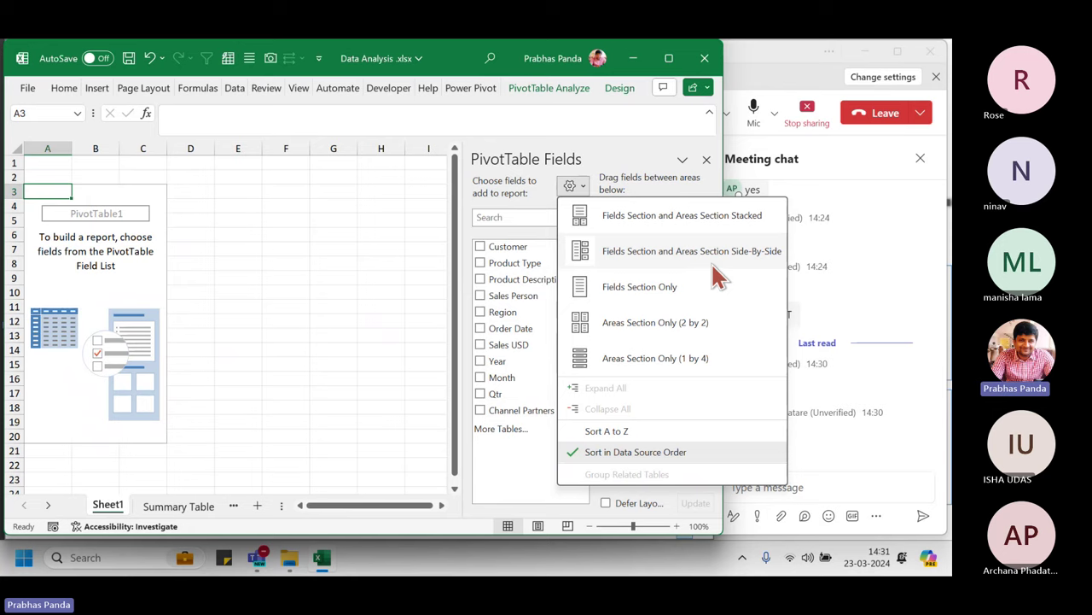
key(ctrl)
key(ctrl)
key(ctrl)
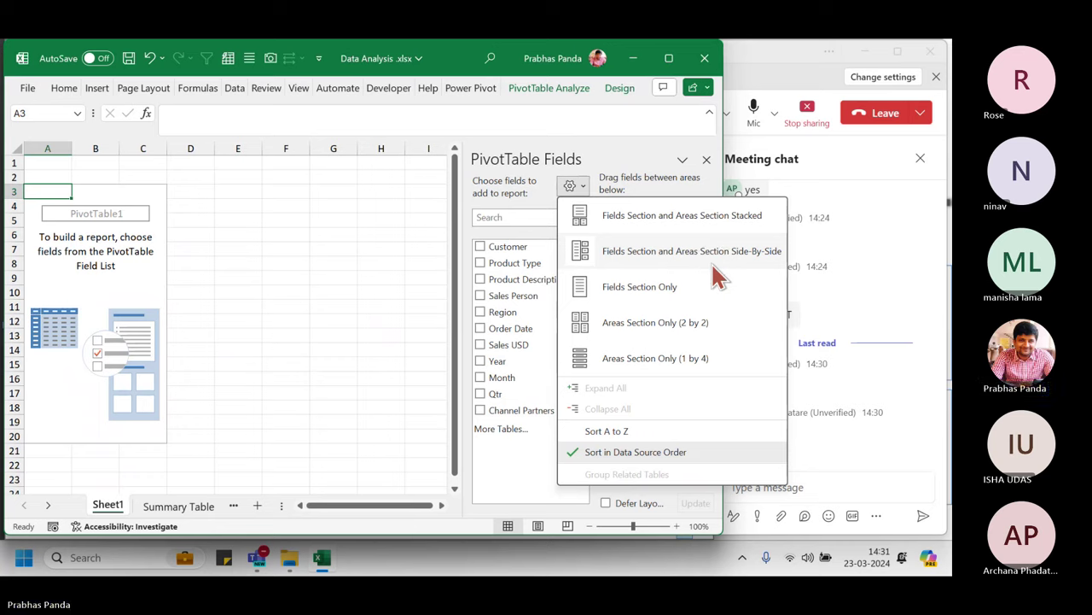
click(713, 261)
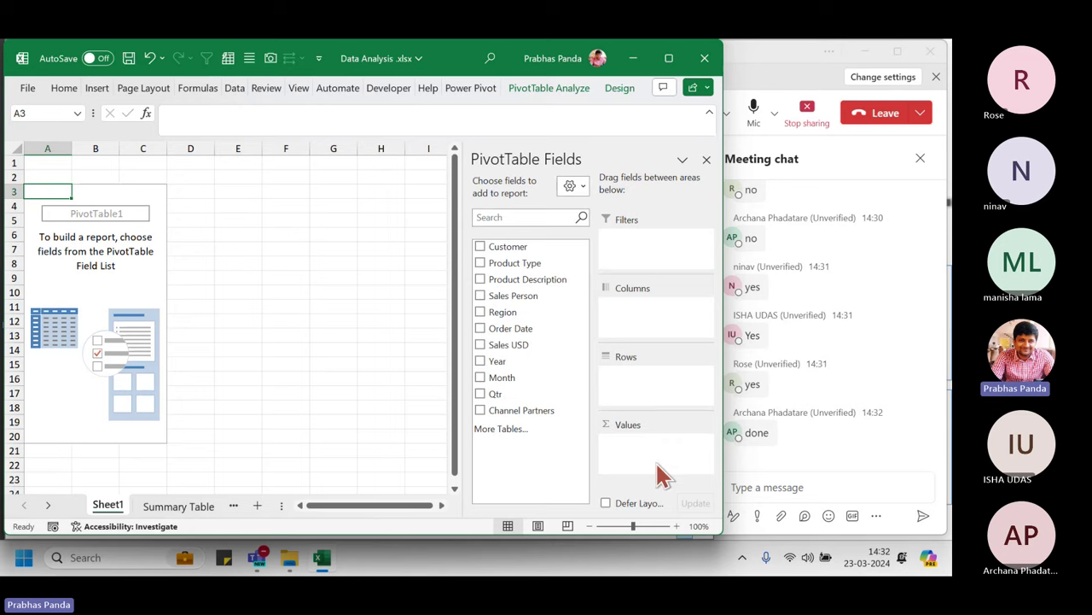
drag(594, 411, 693, 459)
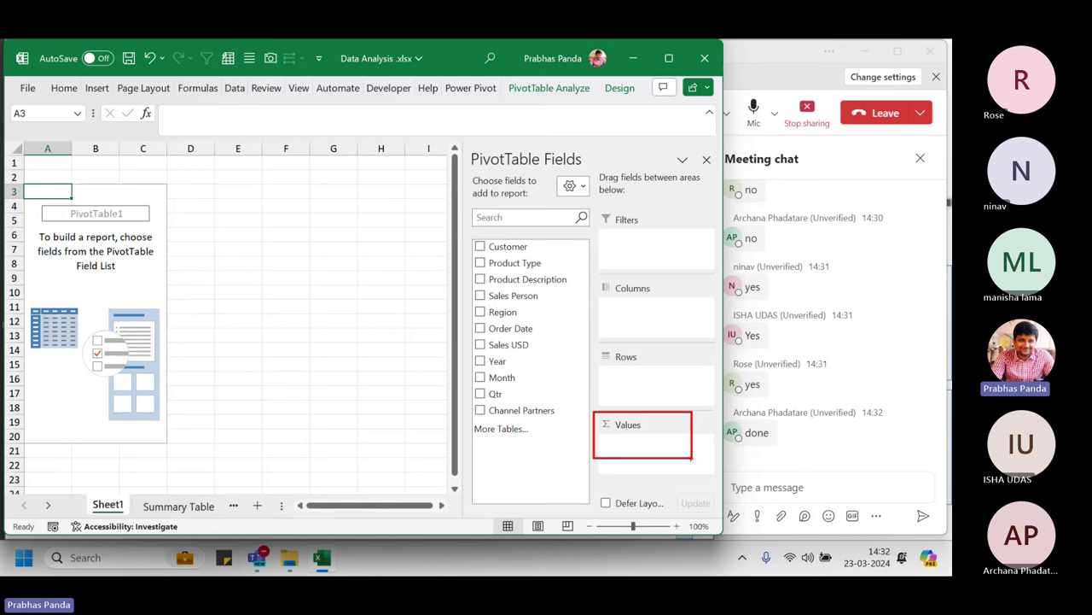
drag(587, 403, 614, 448)
drag(464, 299, 564, 349)
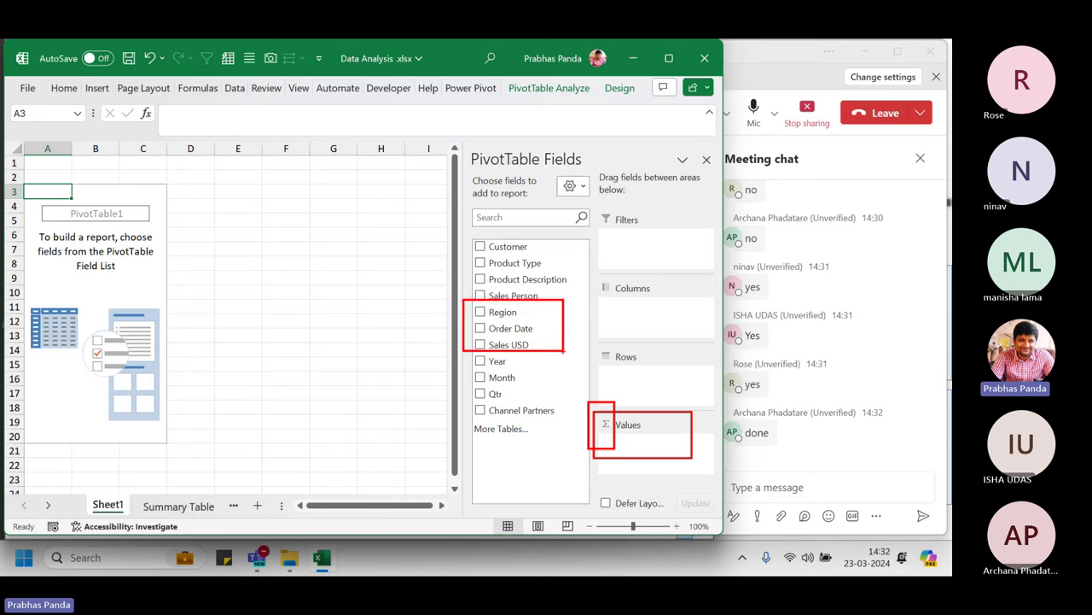
mouse_move(528, 321)
mouse_down()
mouse_move(533, 353)
mouse_move(611, 460)
mouse_up()
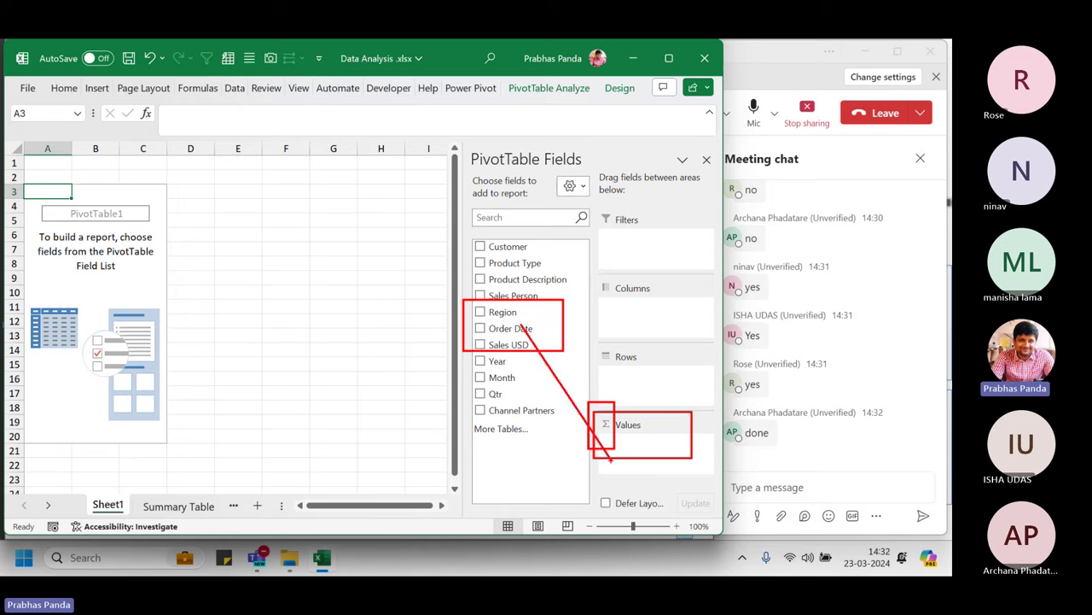
key(Escape)
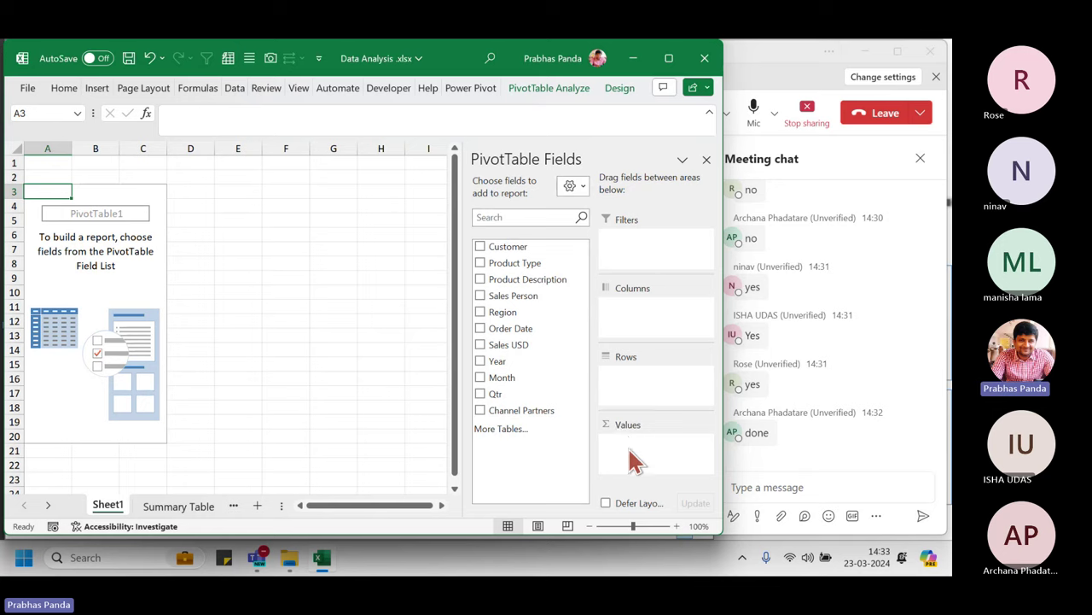
click(628, 449)
click(629, 454)
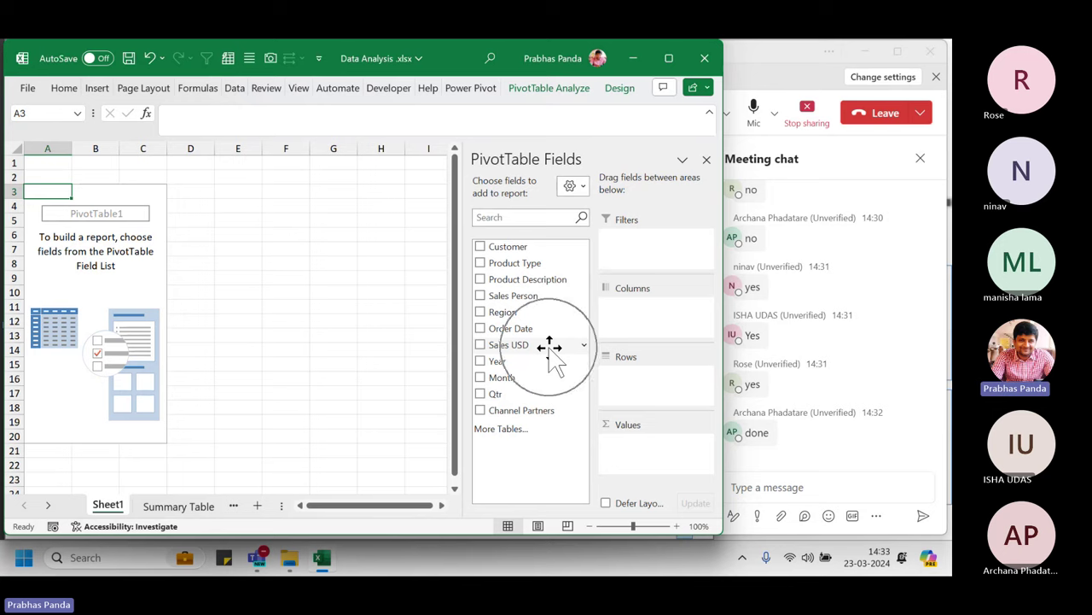
- Drag Sales USD into Values so the PivotTable sums it to 31999253
drag(550, 359, 654, 463)
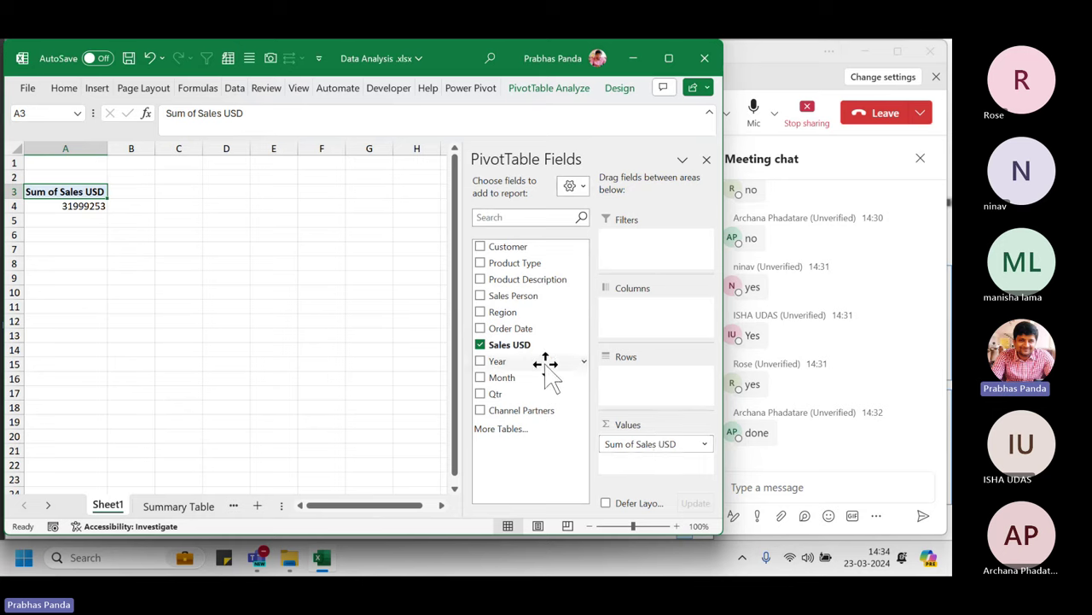
- Put Year in Columns for 2019–2021 and Product Description, Bolt to Zest, in Rows
drag(549, 368, 654, 313)
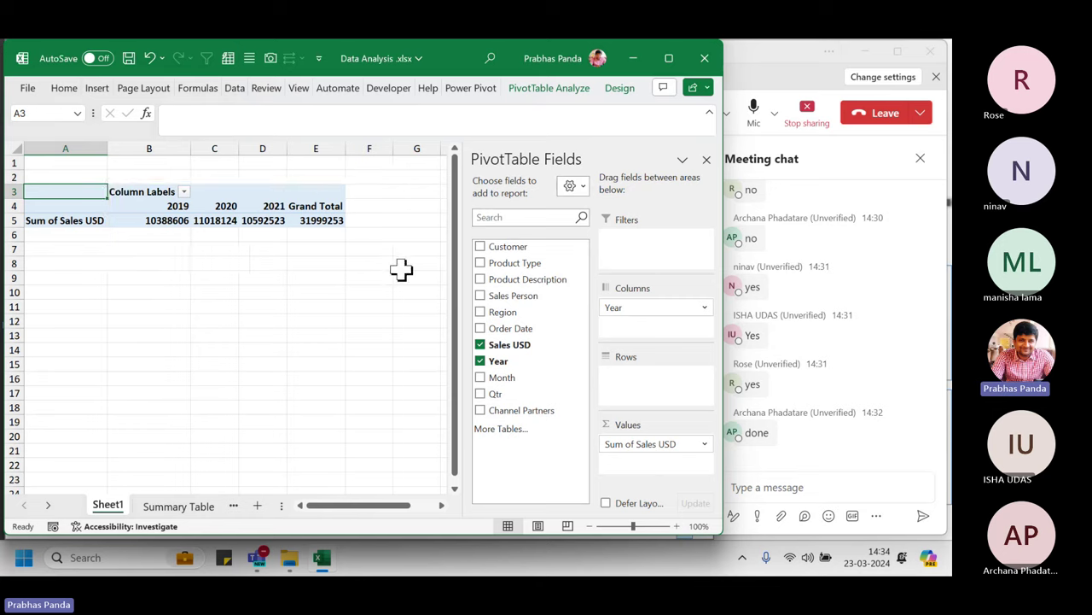
drag(651, 309, 666, 380)
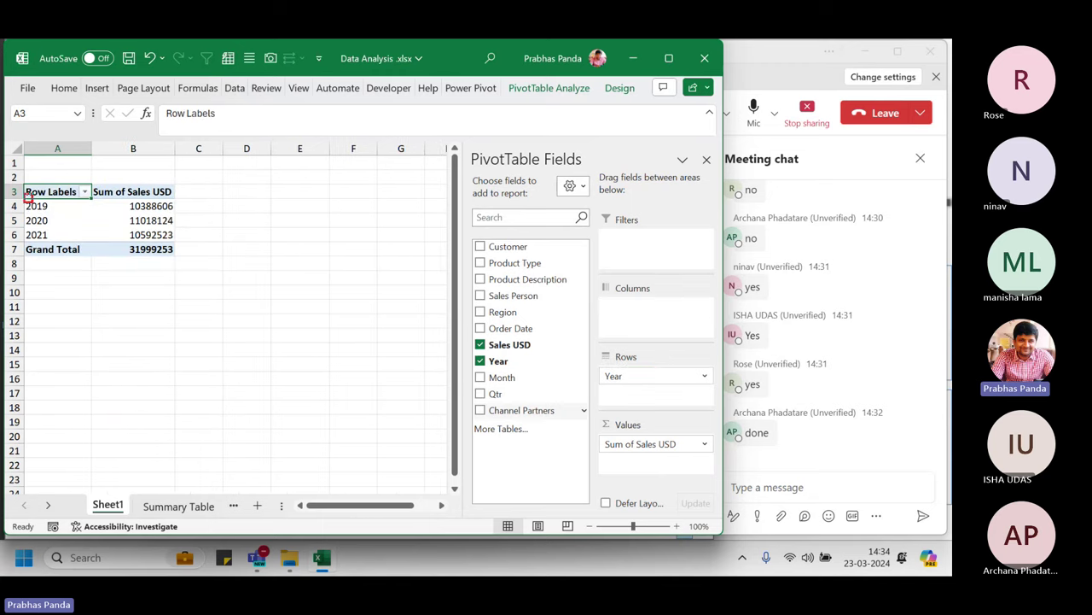
drag(25, 194, 208, 296)
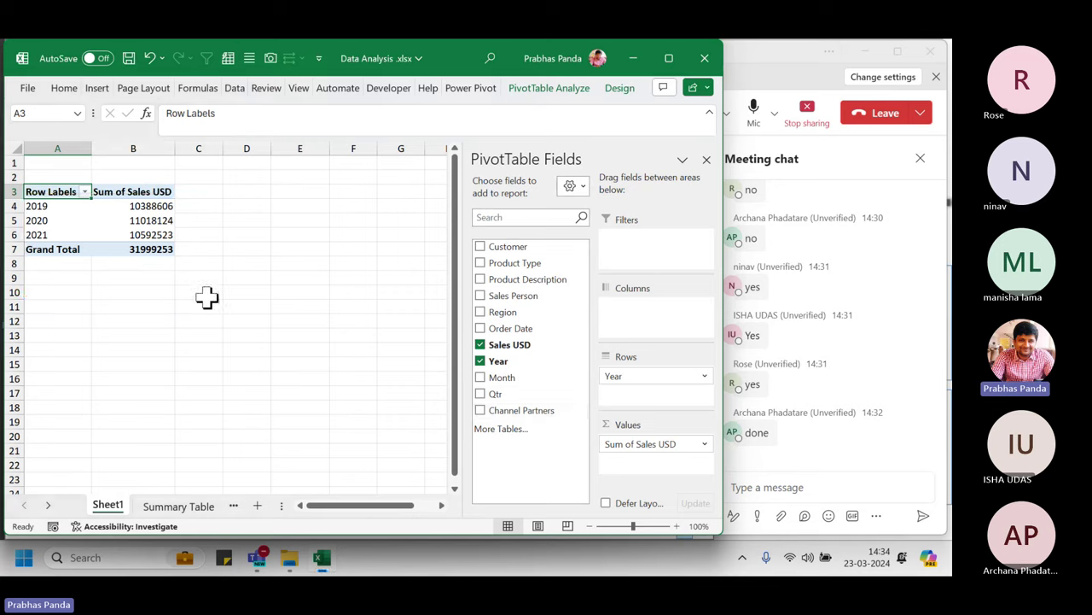
mouse_move(654, 376)
mouse_down()
mouse_move(664, 388)
mouse_move(637, 309)
mouse_up()
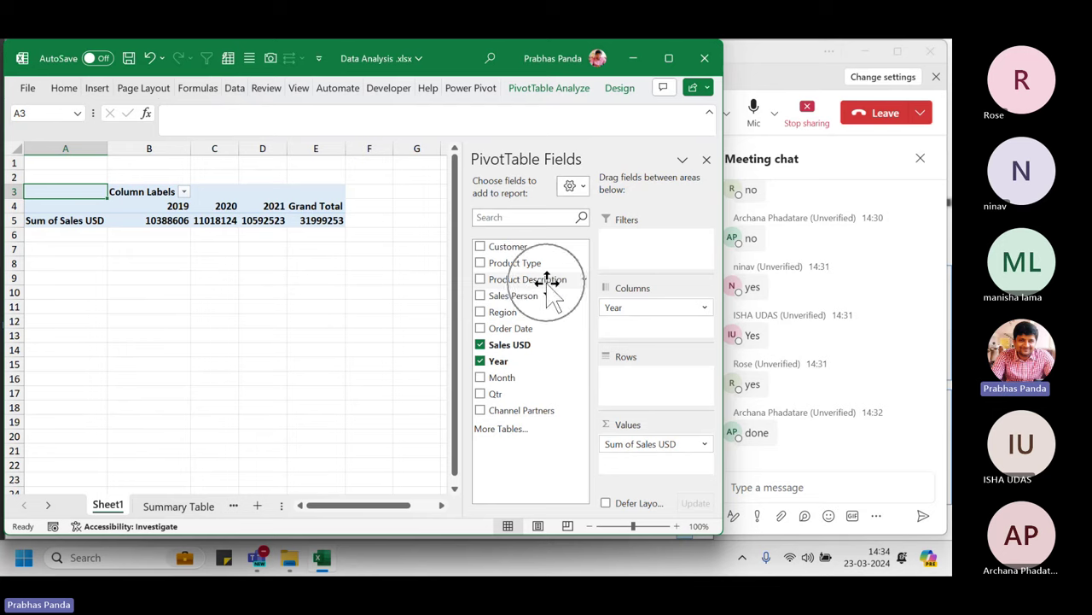
drag(550, 286, 683, 393)
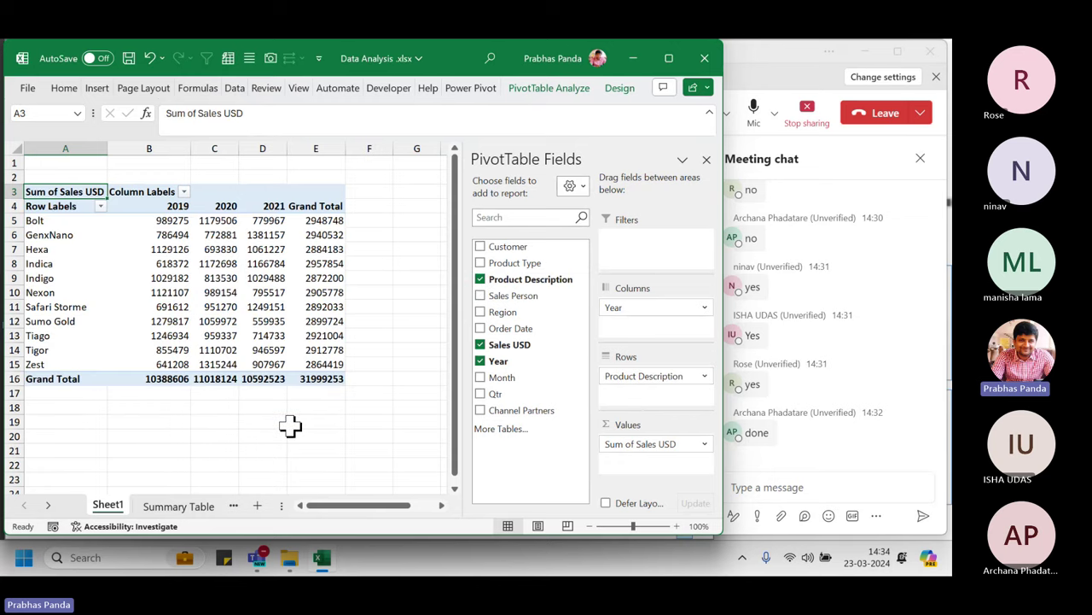
scroll(324, 415, up, 1)
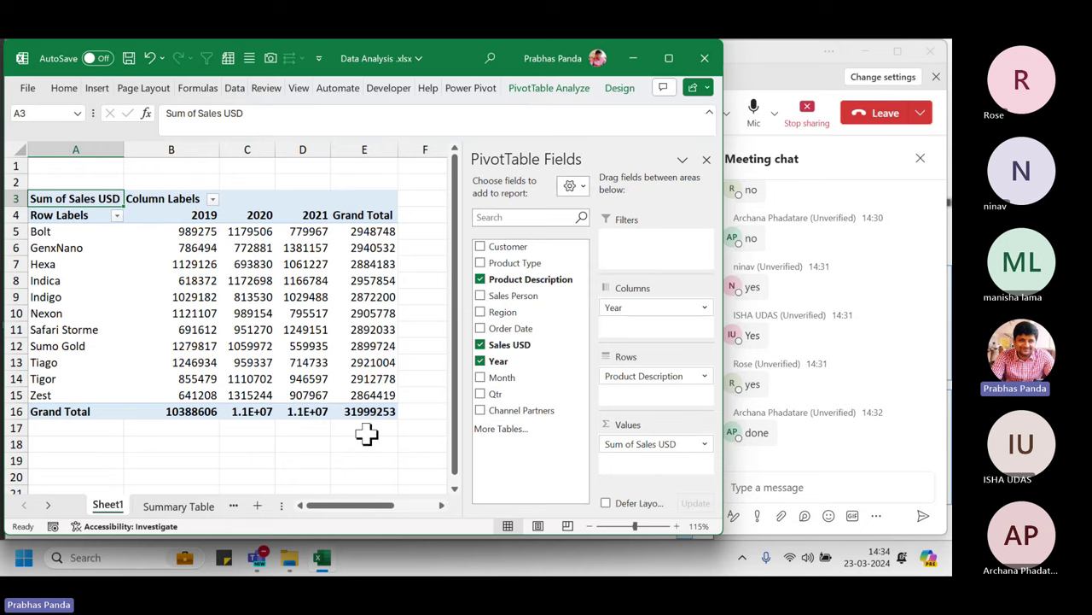
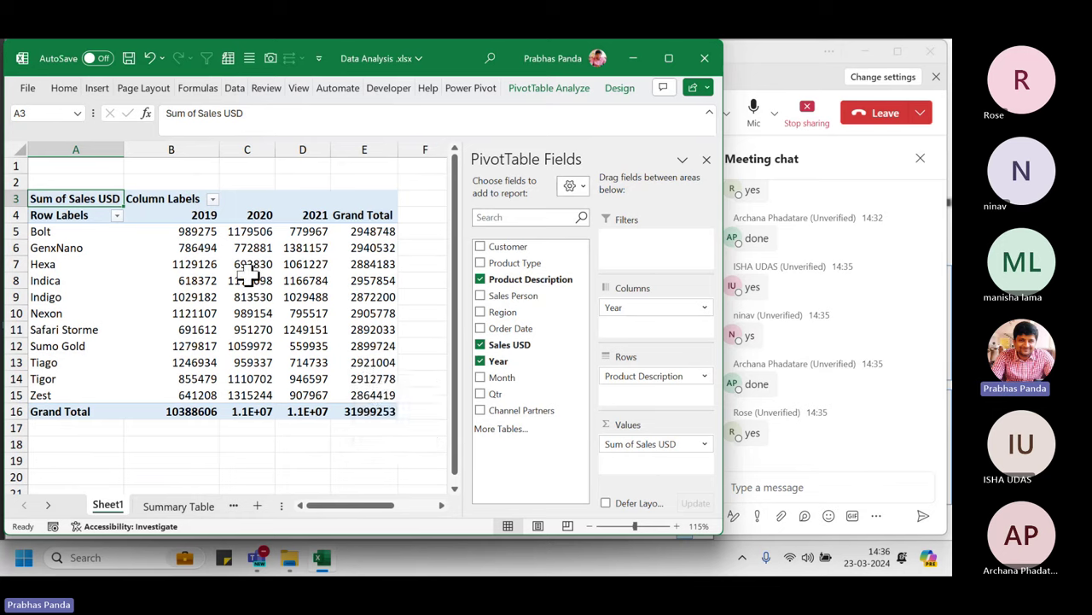
- Apply Light Blue, Pivot Style Medium 6 from the PivotTable Styles gallery to the sales pivot
mouse_move(245, 340)
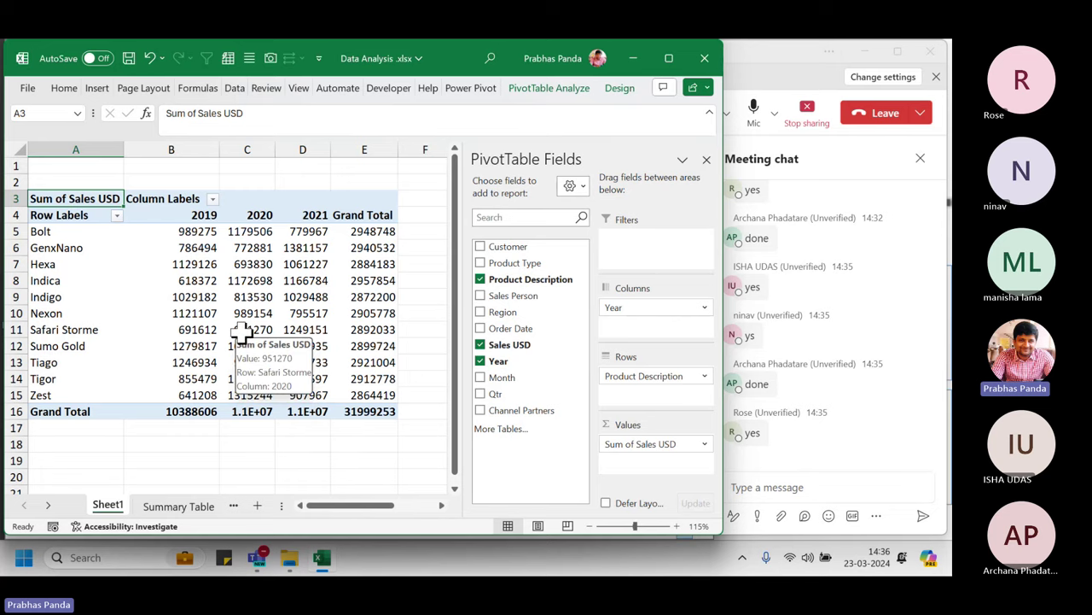
click(250, 265)
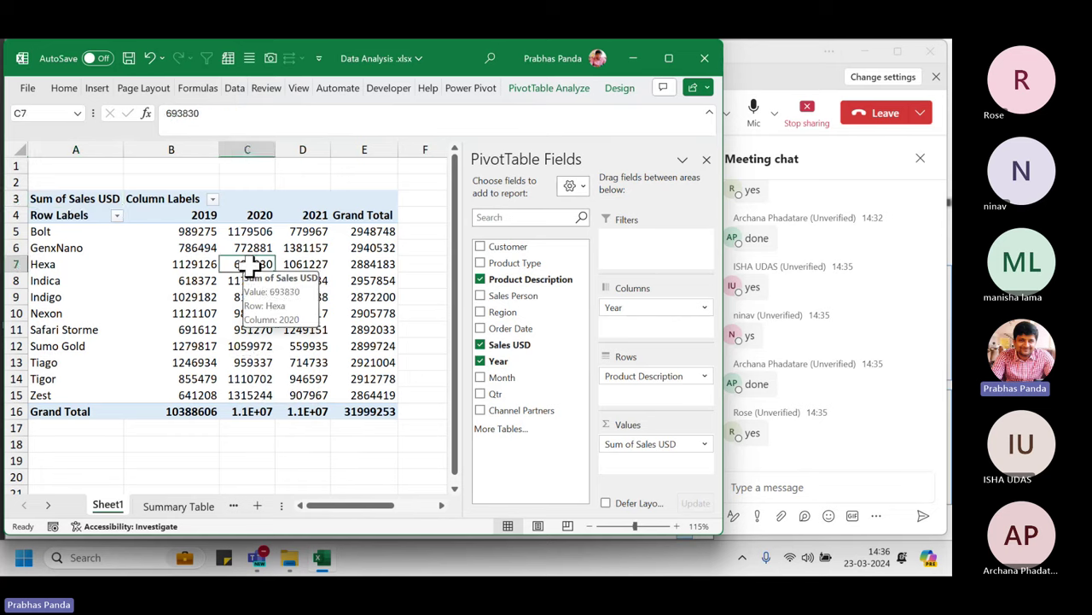
click(619, 89)
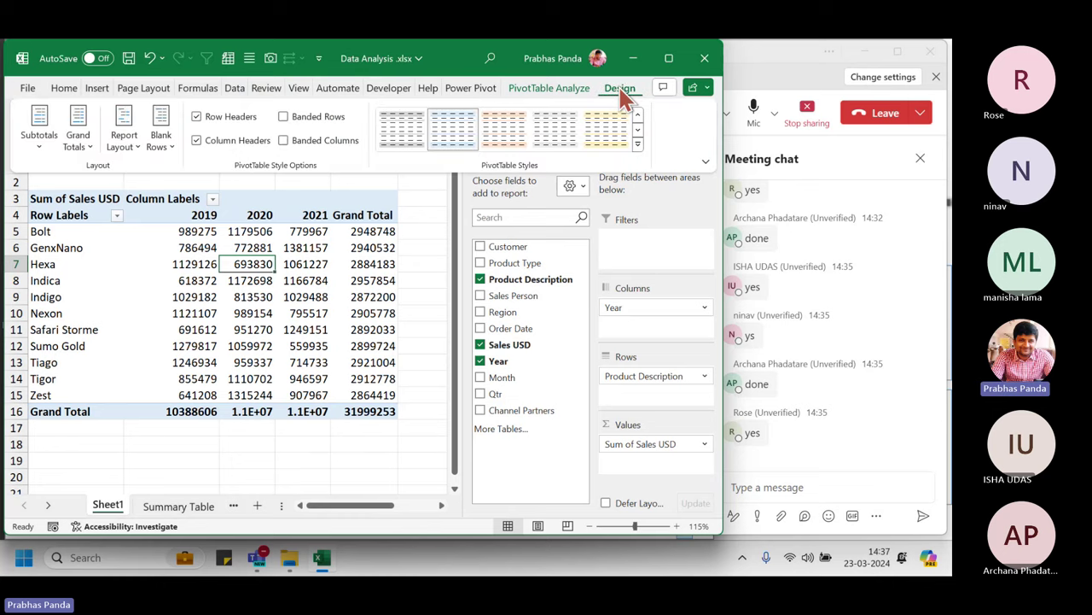
click(623, 96)
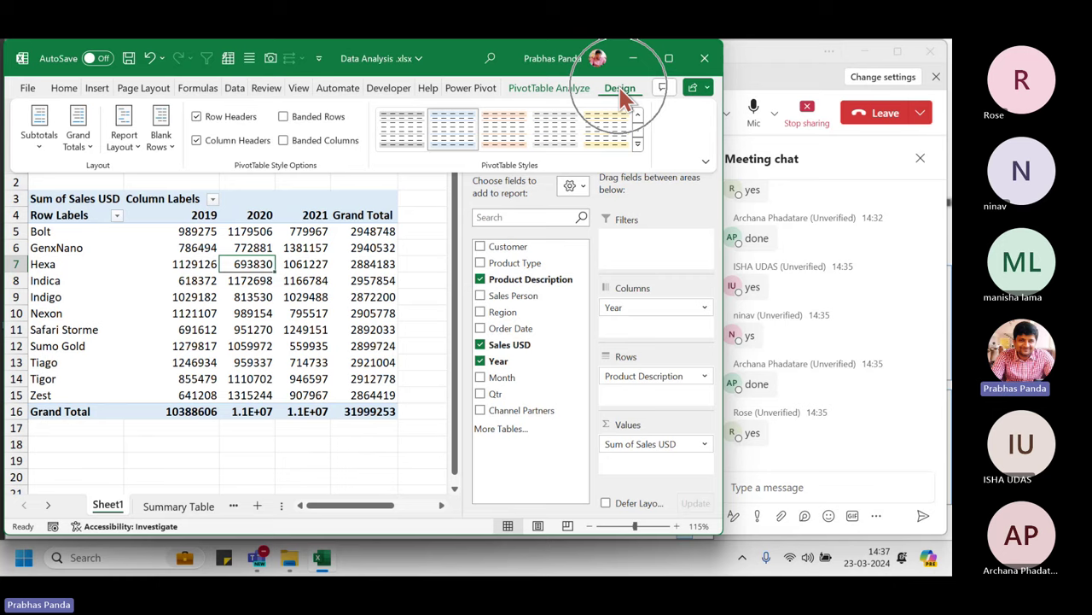
click(620, 90)
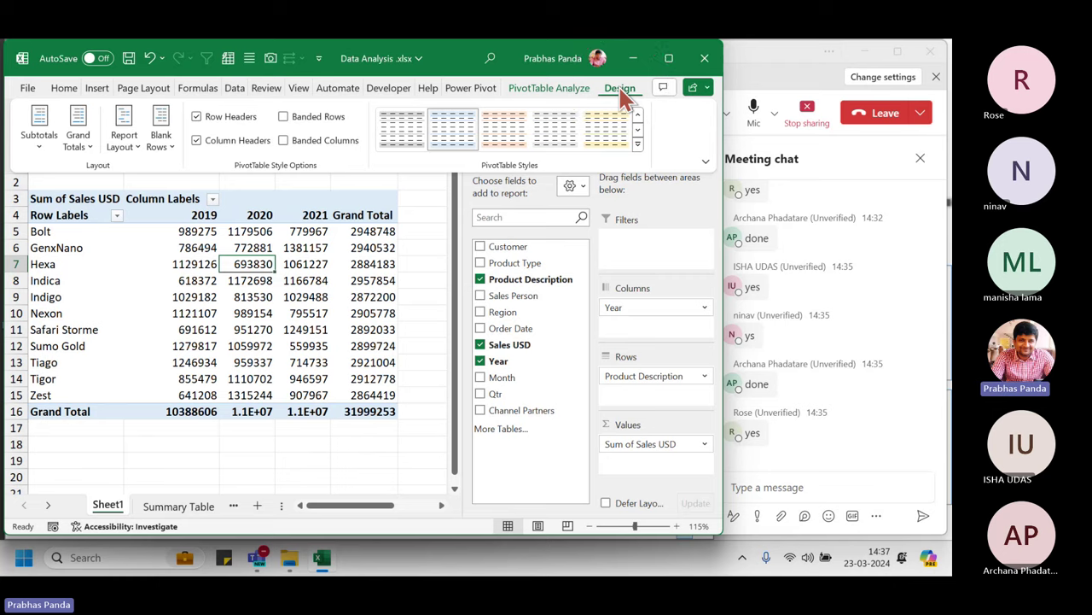
click(623, 96)
click(637, 145)
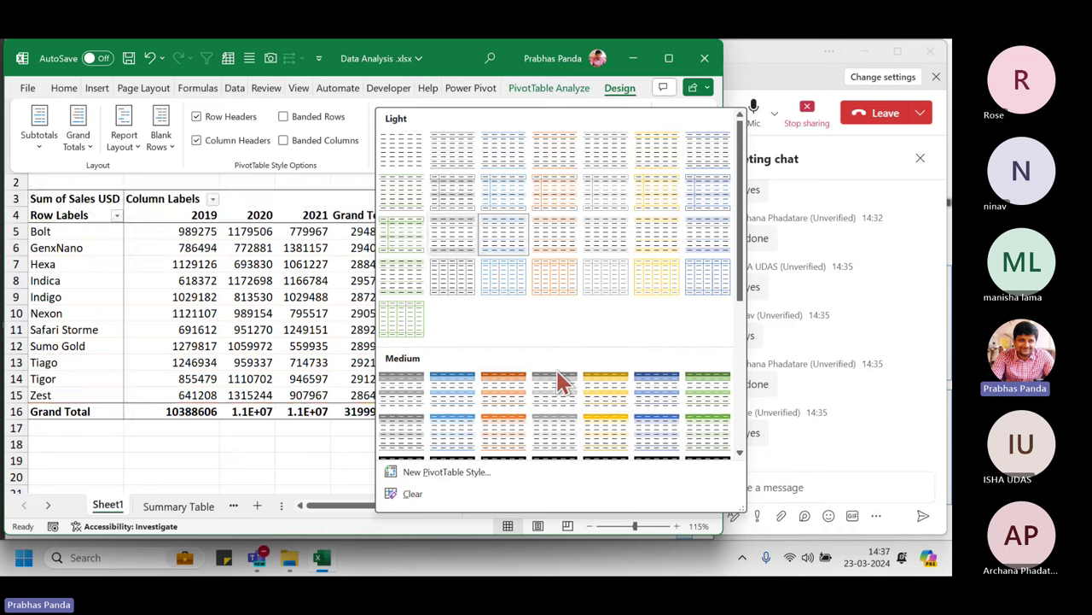
scroll(606, 452, down, 5)
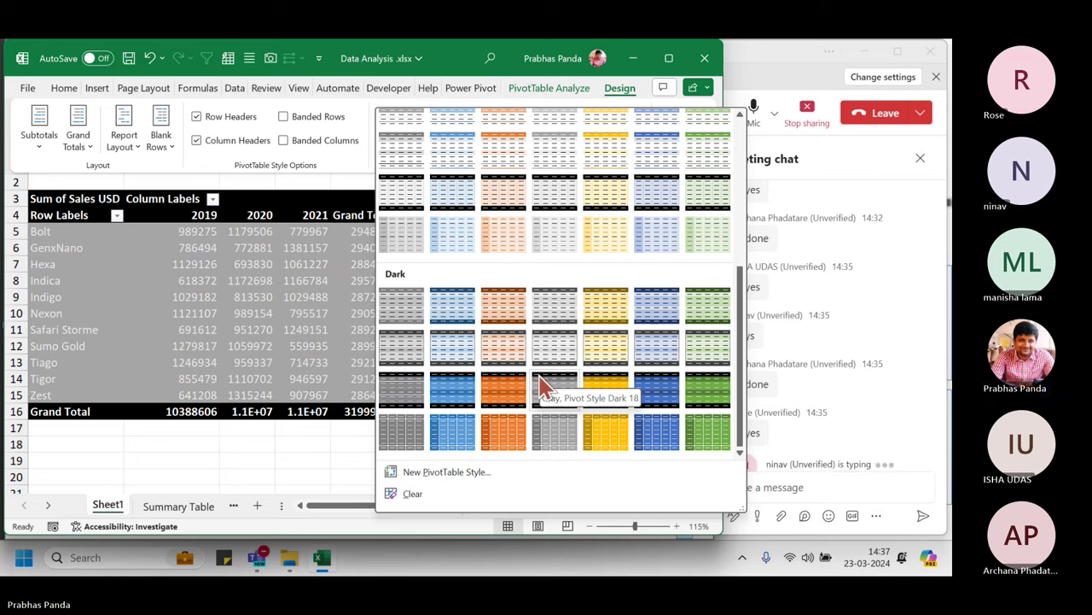
scroll(538, 376, up, 3)
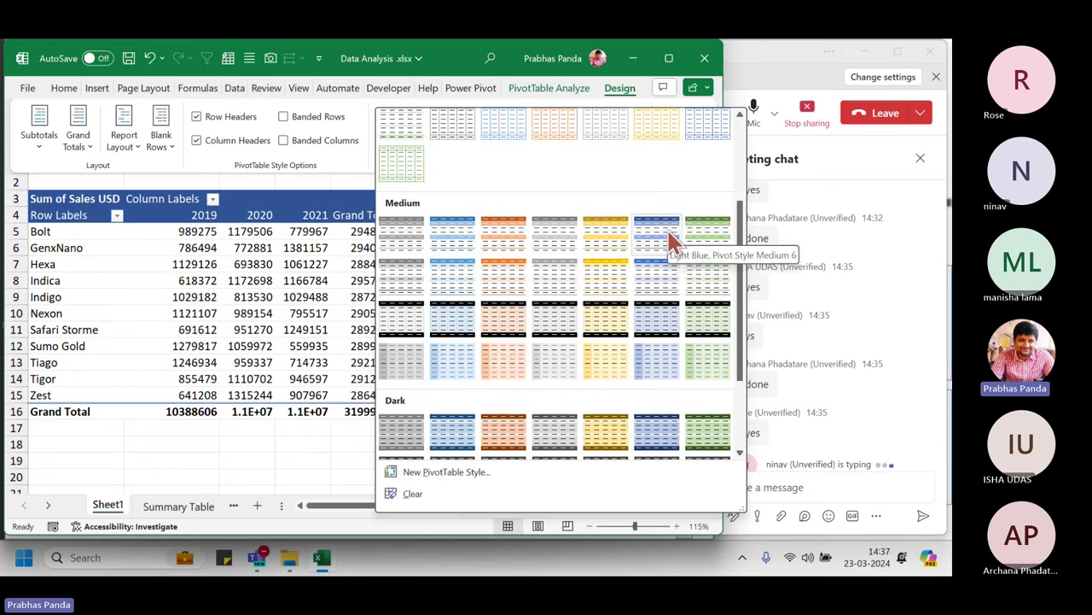
click(663, 237)
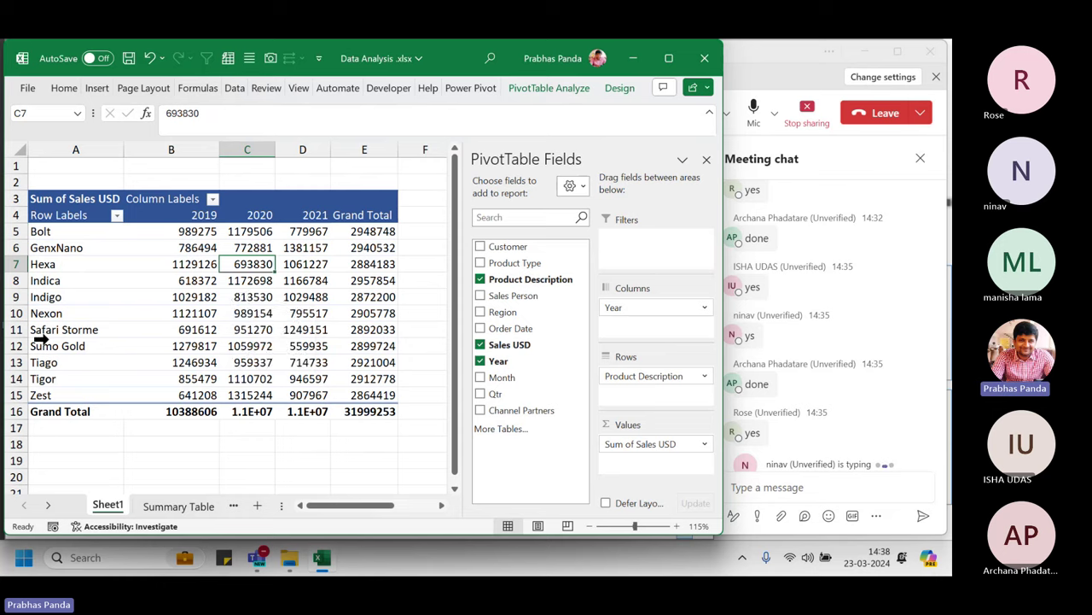
- Select the pivot's B4:E16 block and centre-align the year headings and values
mouse_move(327, 341)
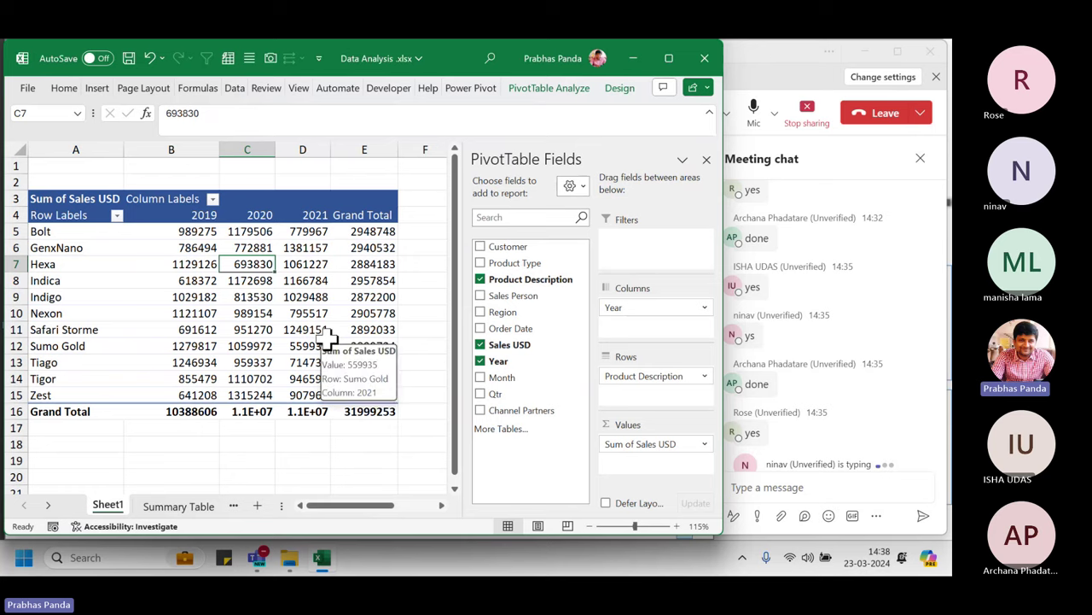
click(74, 147)
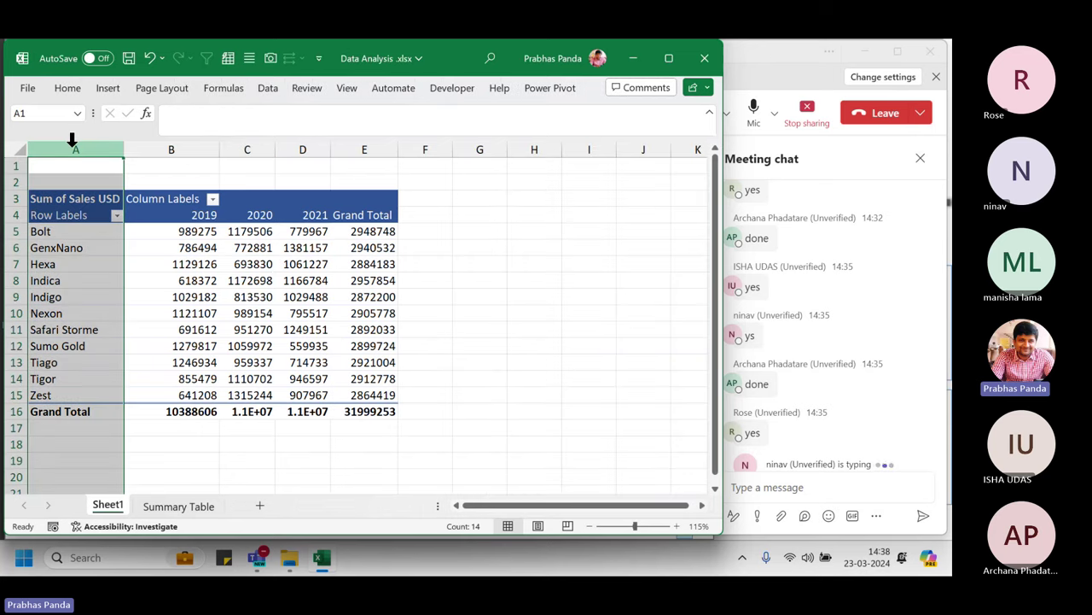
drag(213, 141, 384, 139)
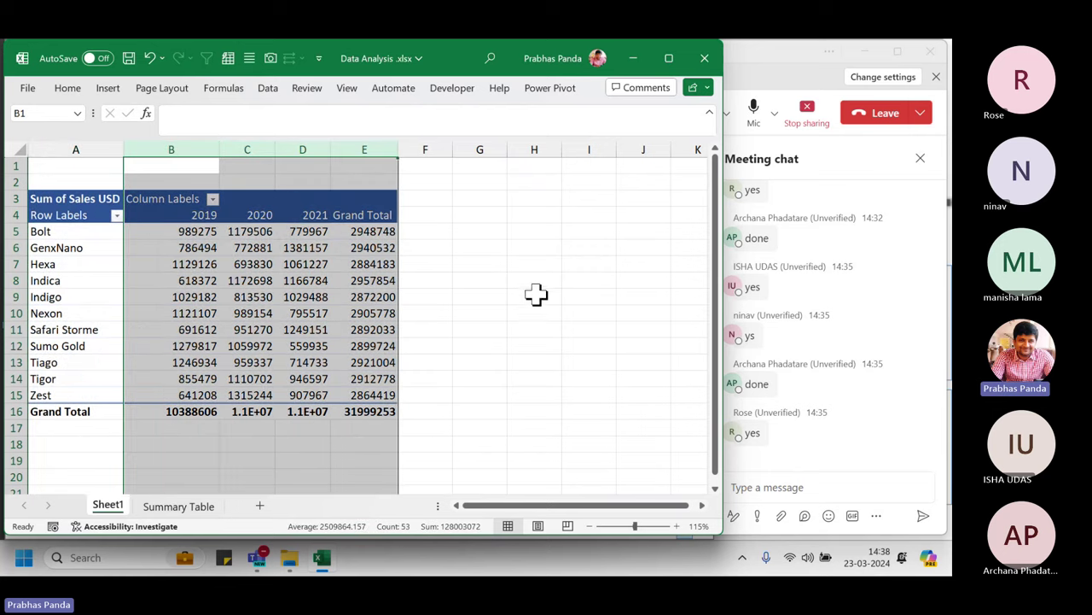
click(176, 215)
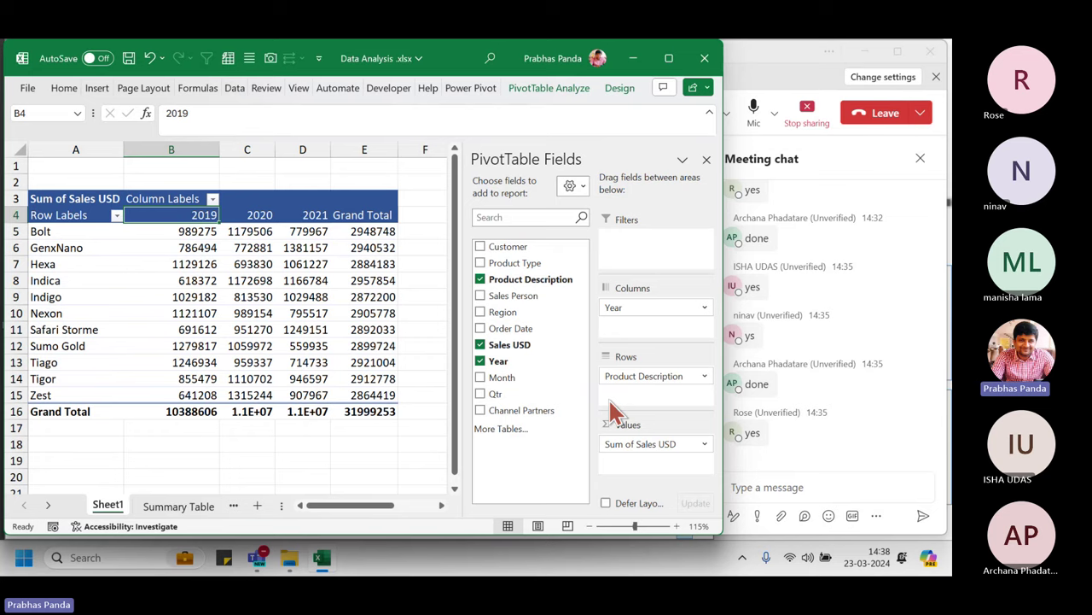
key(shift+Right)
key(shift+Right)
key(shift+Right)
key(ctrl+shift+Down)
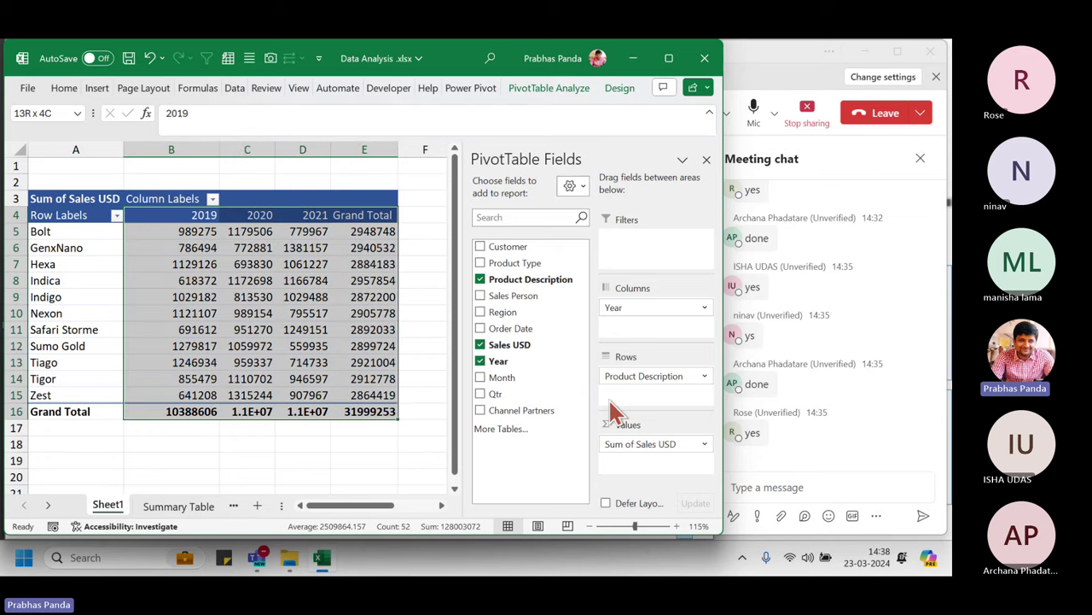
key(alt+h)
key(a)
key(c)
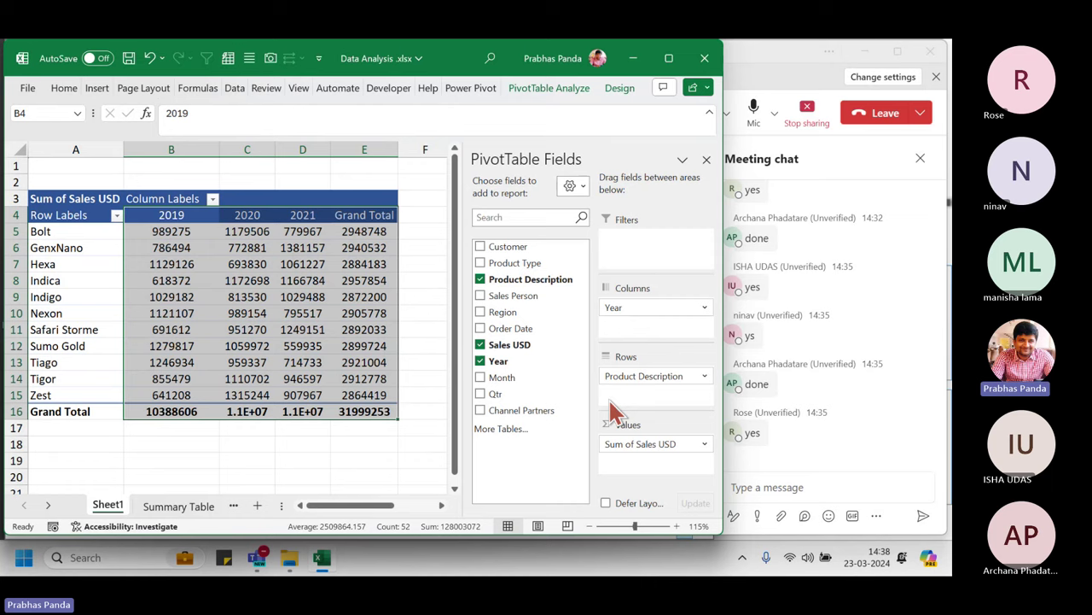
click(64, 88)
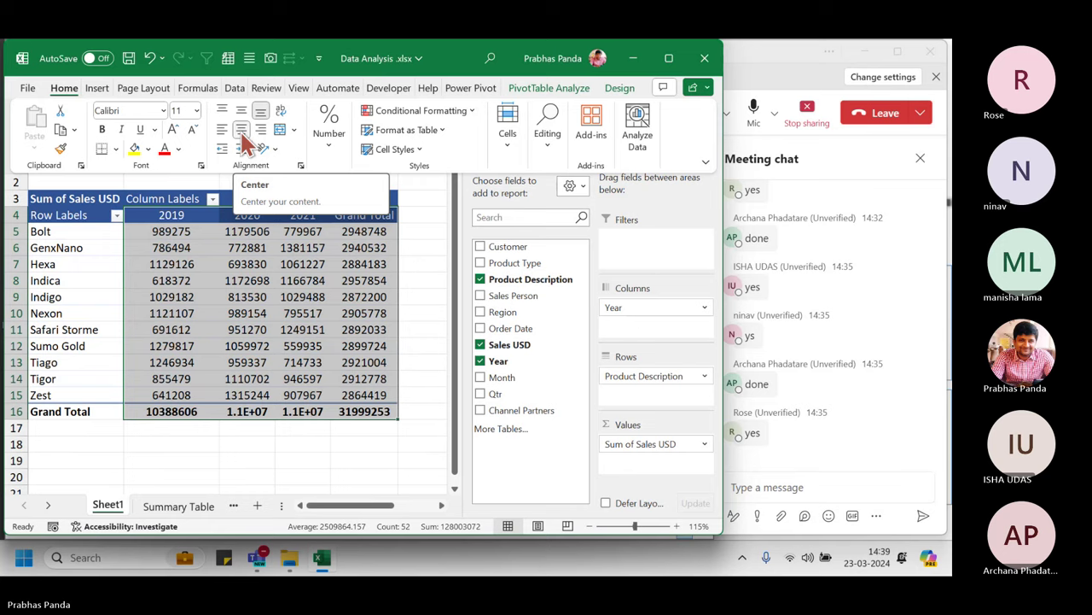
click(243, 130)
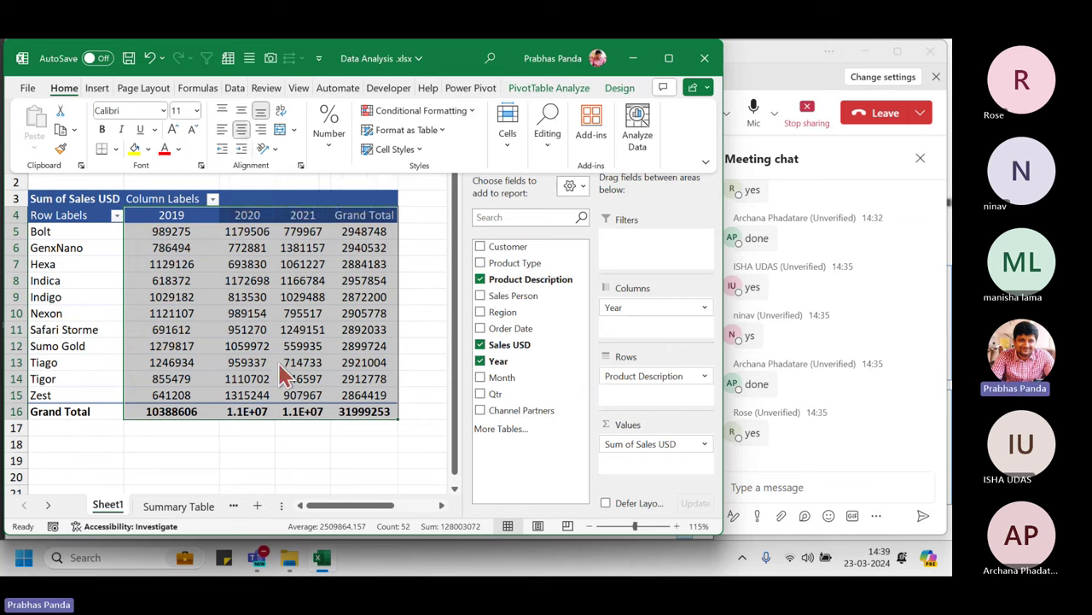
- Select the product names Bolt to Tigor and the 2019–2021 year headings
click(109, 260)
drag(85, 232, 94, 248)
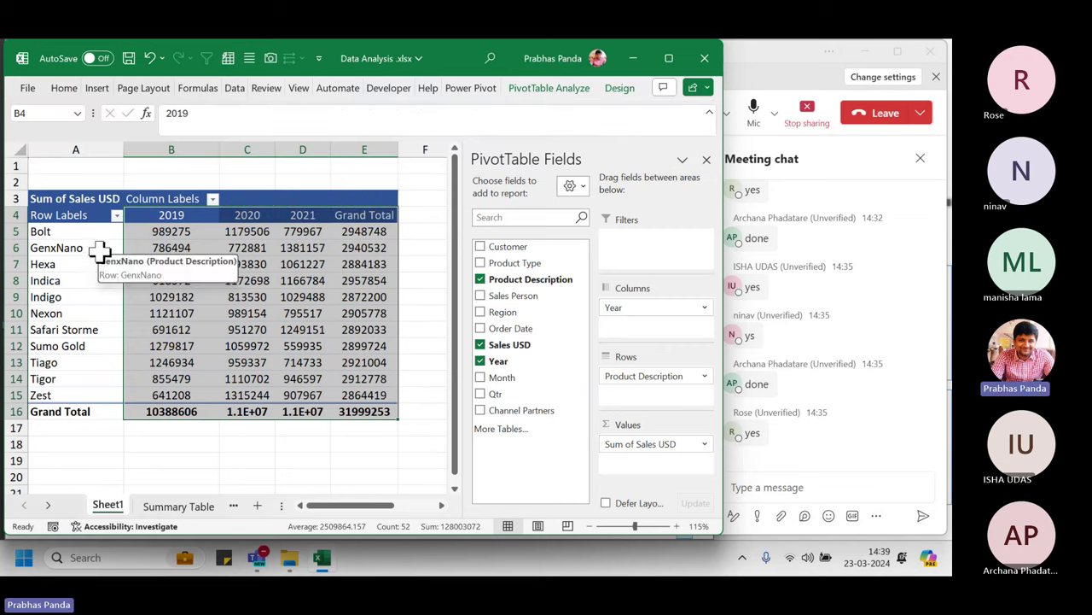
click(90, 246)
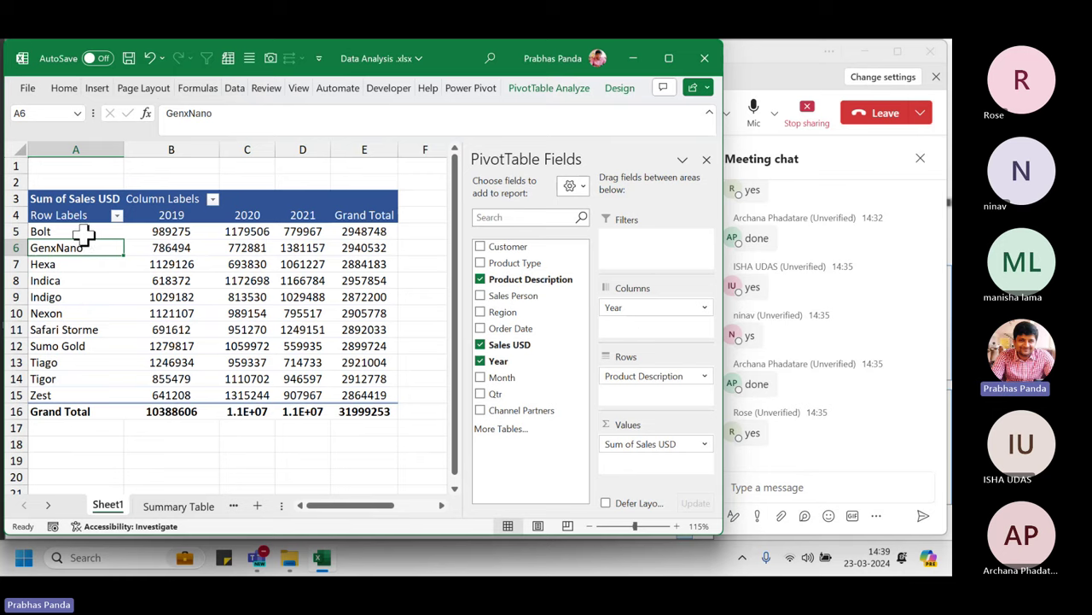
drag(85, 232, 49, 394)
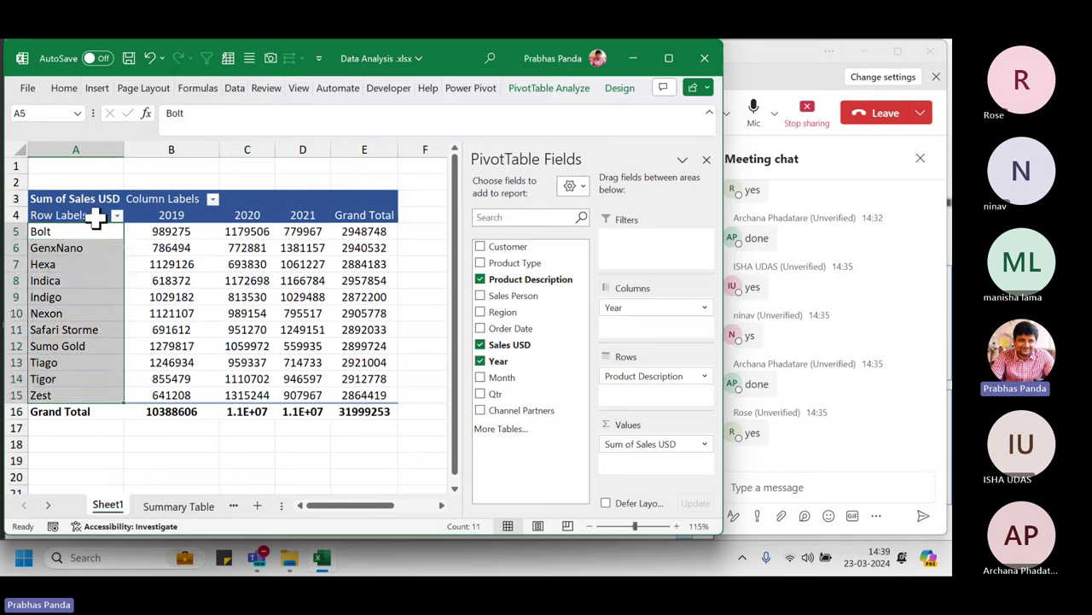
key(ctrl)
key(ctrl)
key(ctrl)
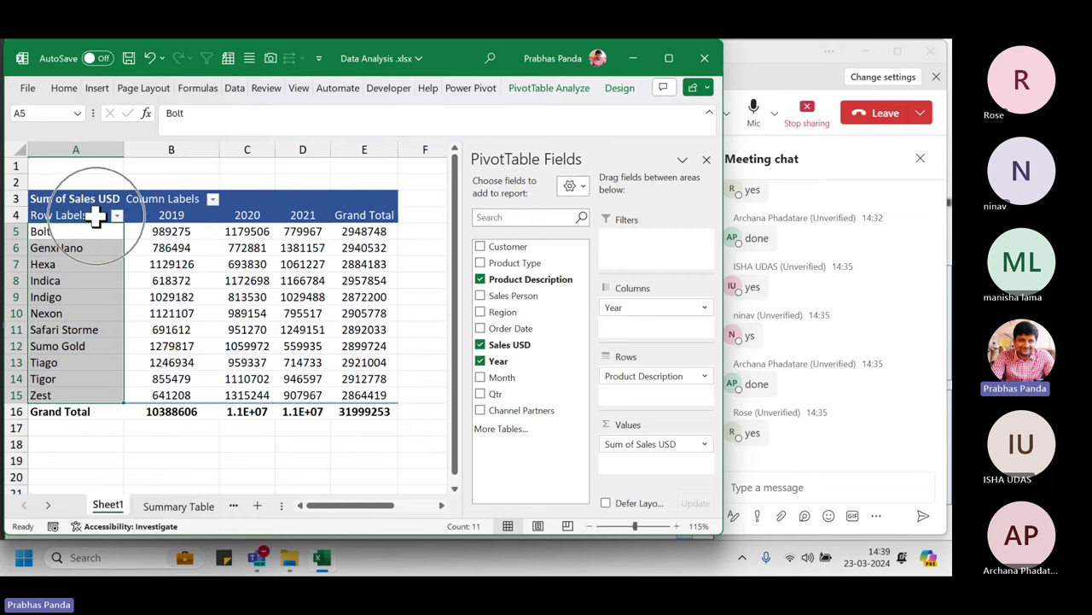
key(ctrl)
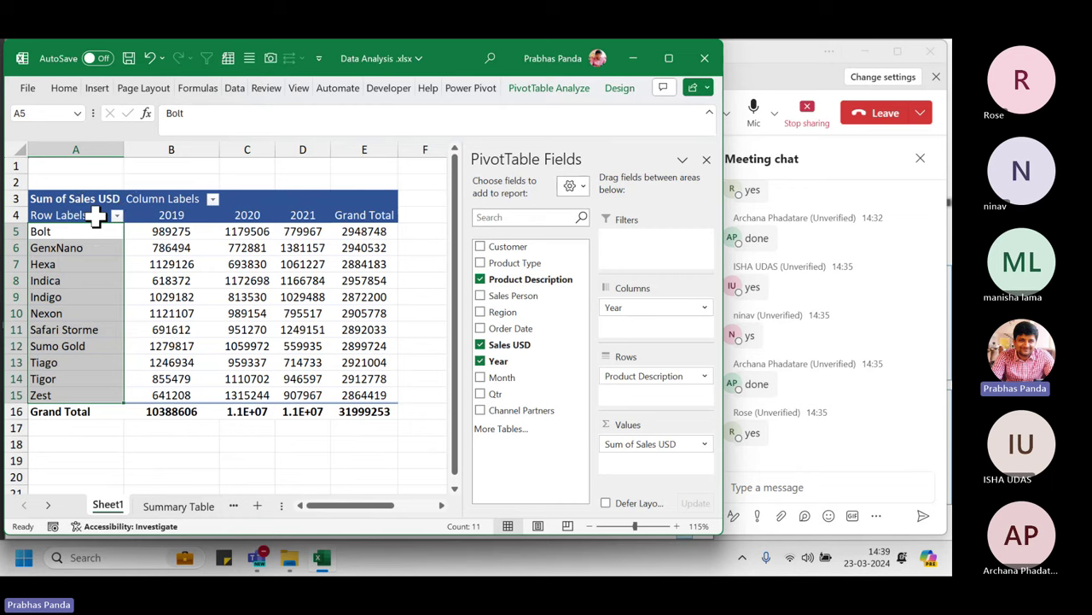
drag(162, 215, 289, 220)
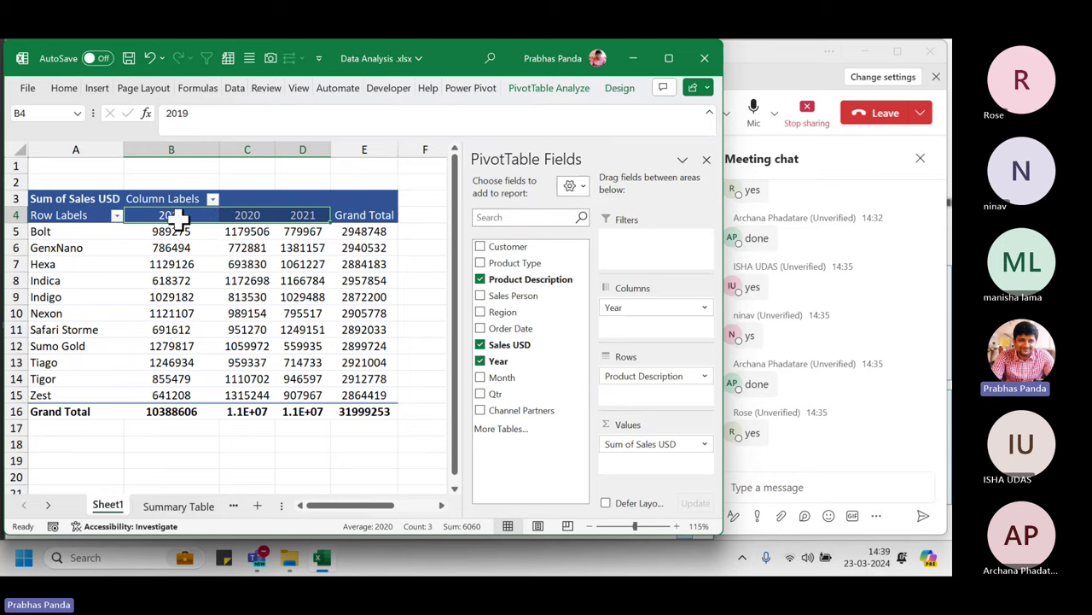
key(ctrl)
key(ctrl)
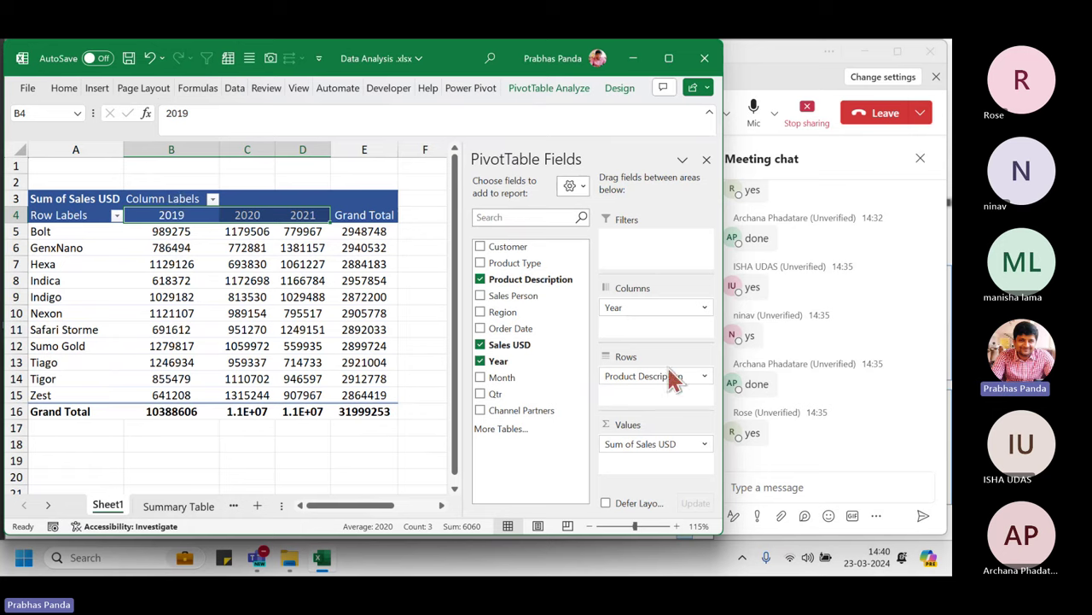
click(555, 286)
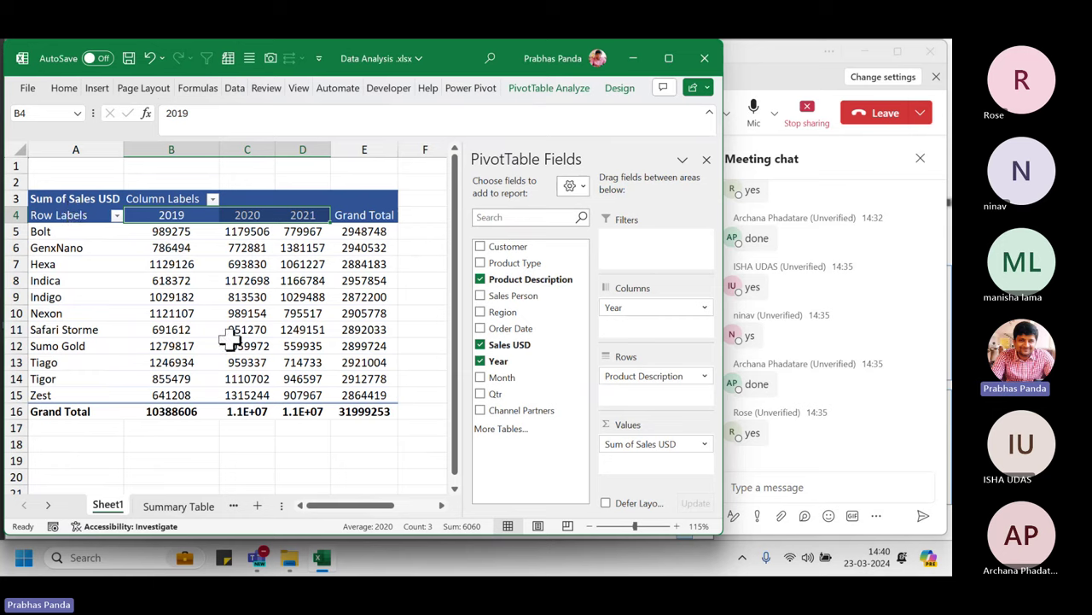
- Select Indigo's 2020 value and show the PivotTable Design ribbon
mouse_move(231, 331)
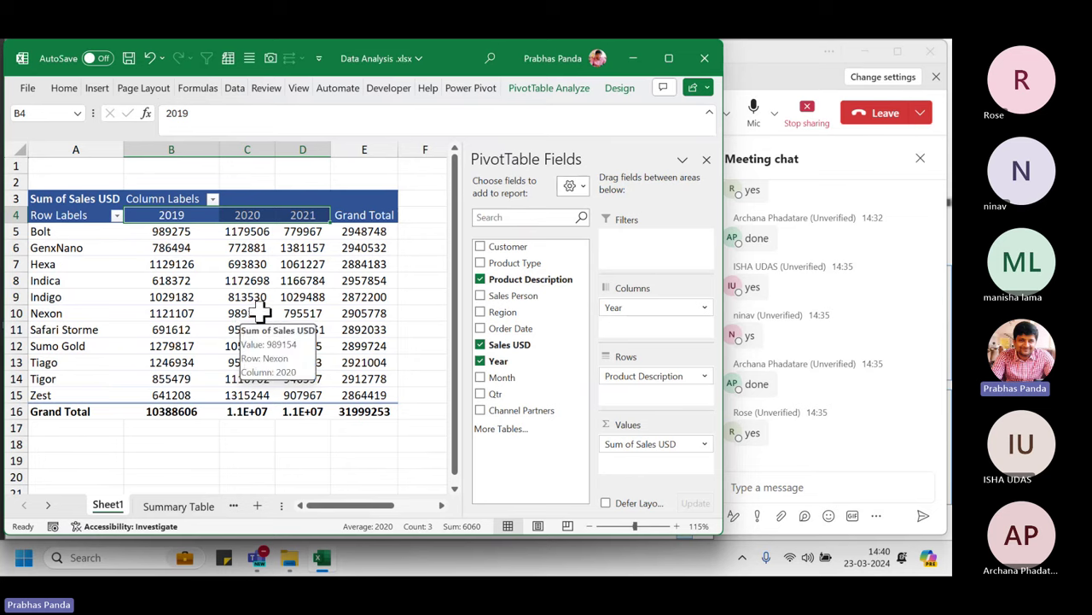
click(251, 296)
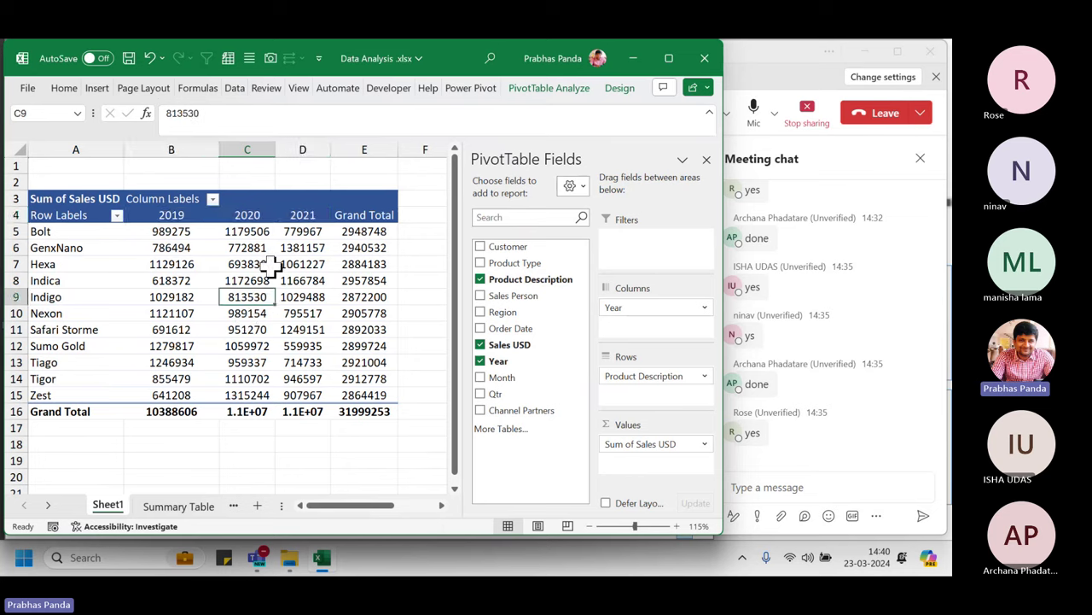
click(632, 89)
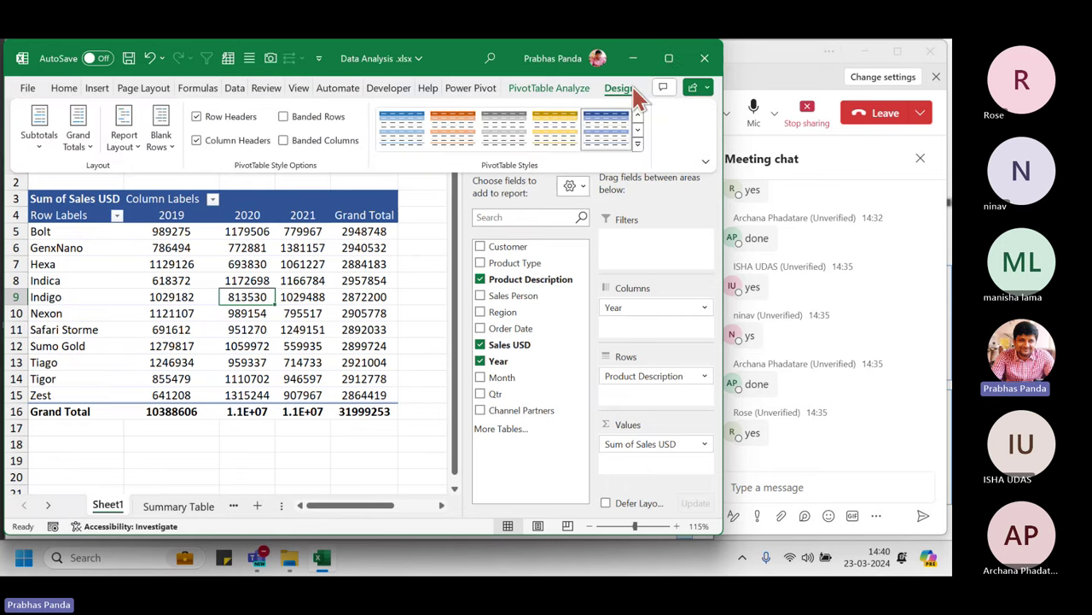
- Set the pivot's report layout to Show in Tabular Form, then select the Grand Total values
click(131, 152)
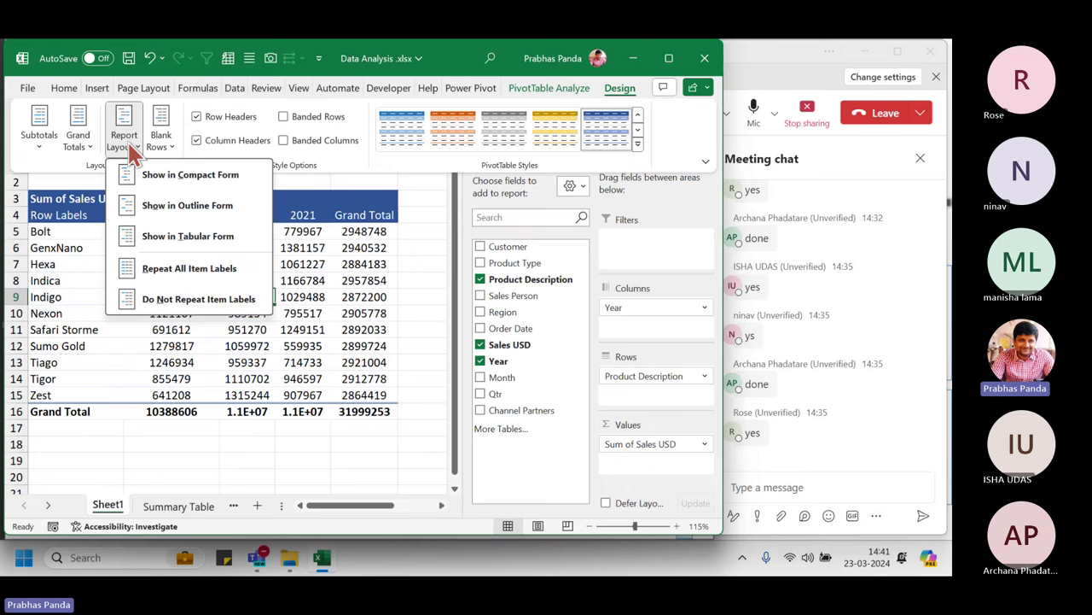
click(229, 243)
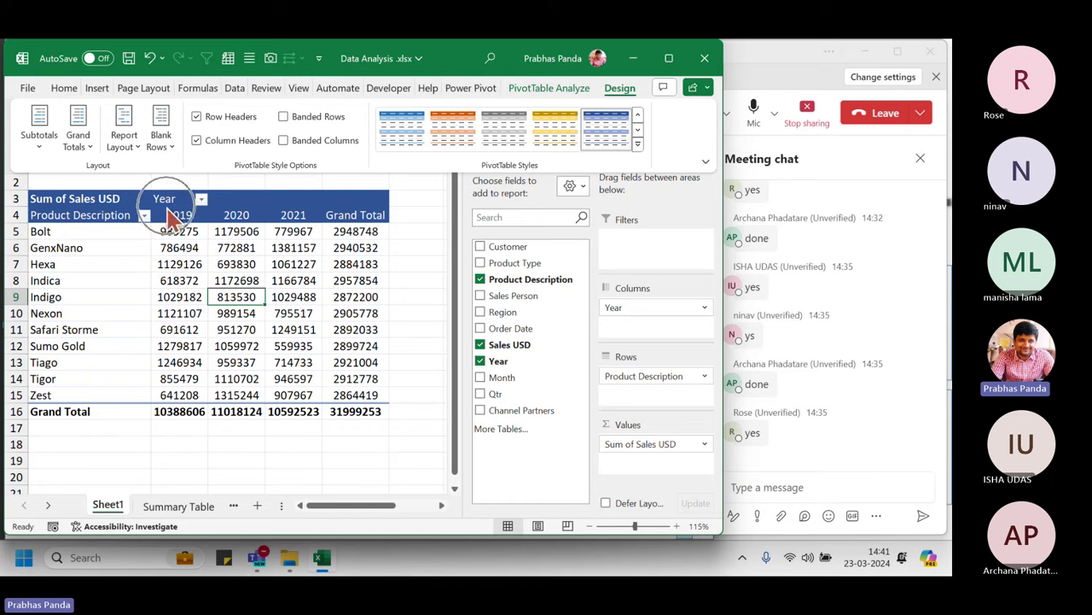
click(127, 145)
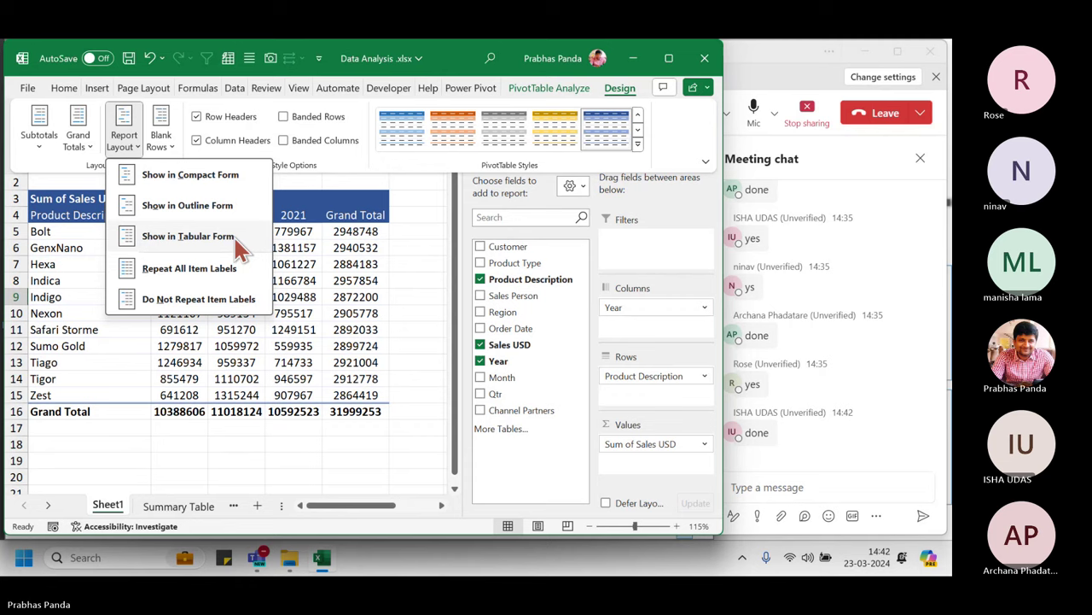
click(274, 391)
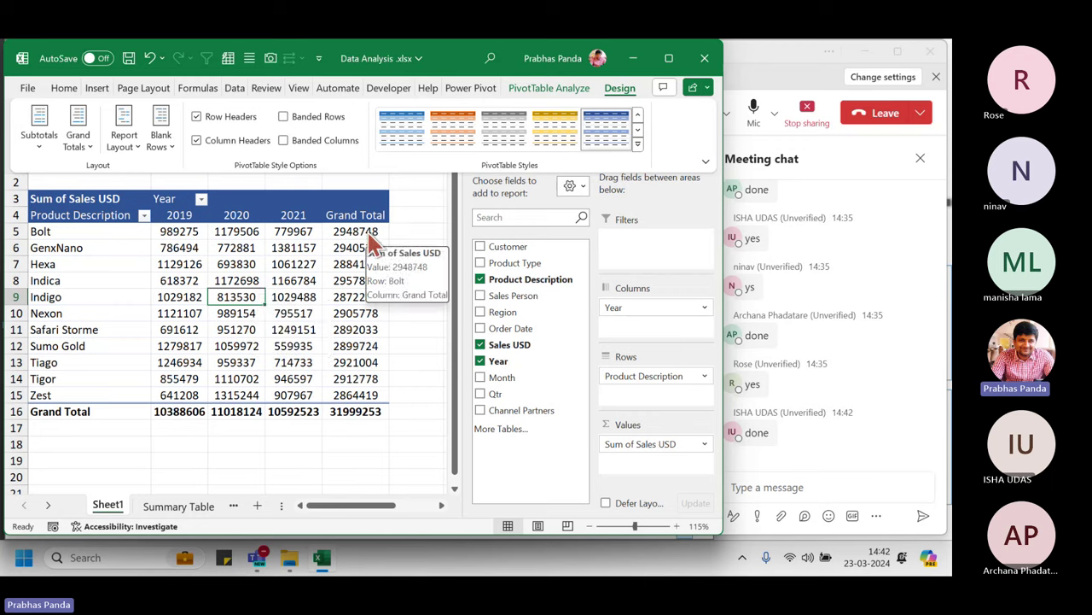
key(Escape)
drag(358, 232, 359, 390)
- Sort the products by Grand Total, largest to smallest, from a Grand Total cell
click(357, 314)
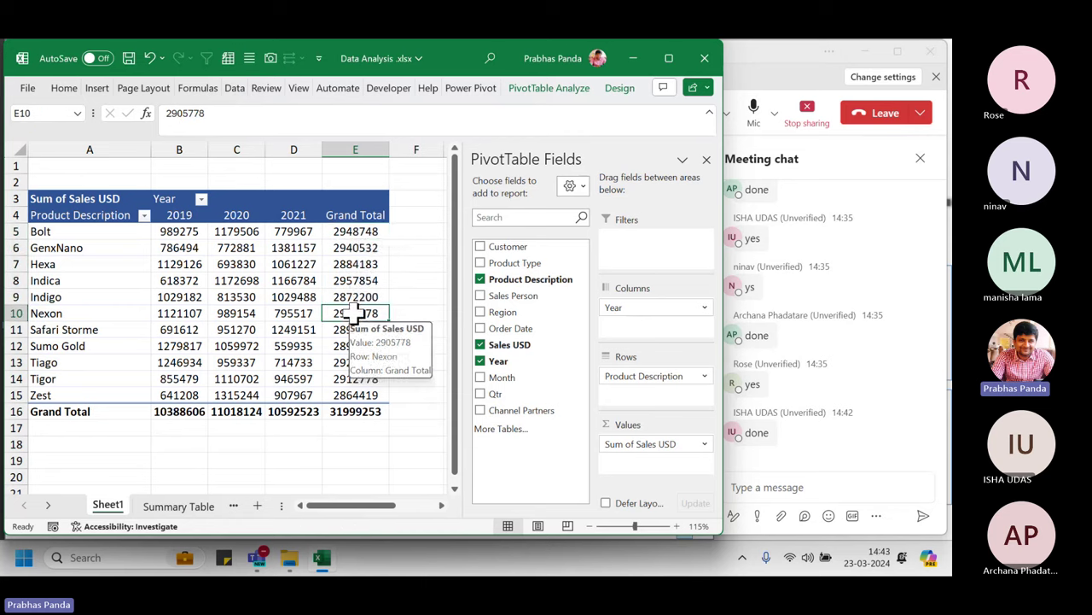
right_click(357, 321)
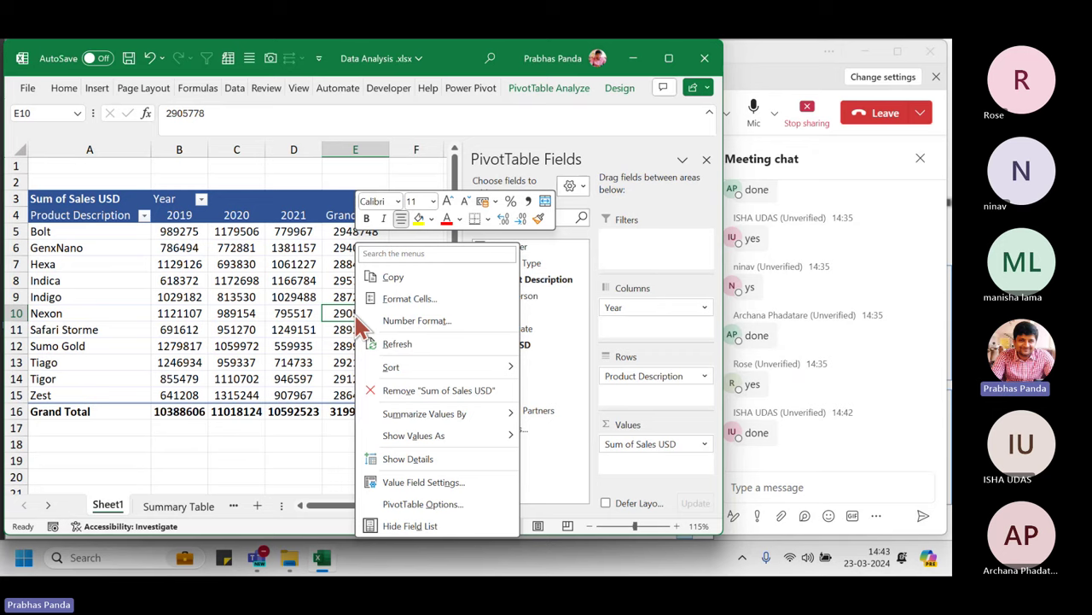
mouse_move(466, 369)
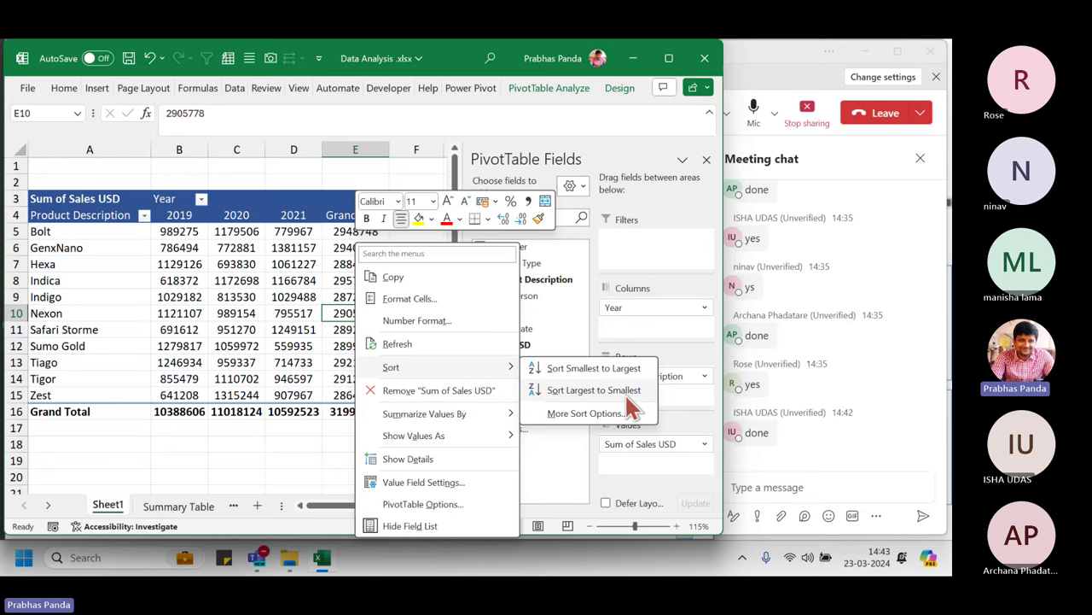
key(ctrl)
key(ctrl)
click(612, 390)
click(156, 298)
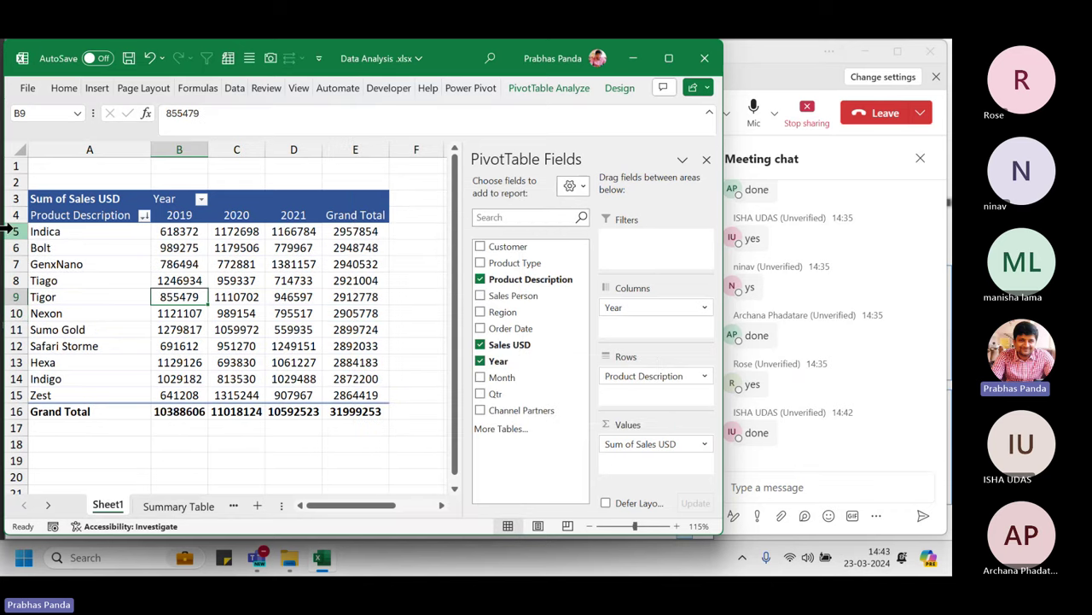
- Select row 5 (Indica) and row 15 (Zest) together
click(15, 232)
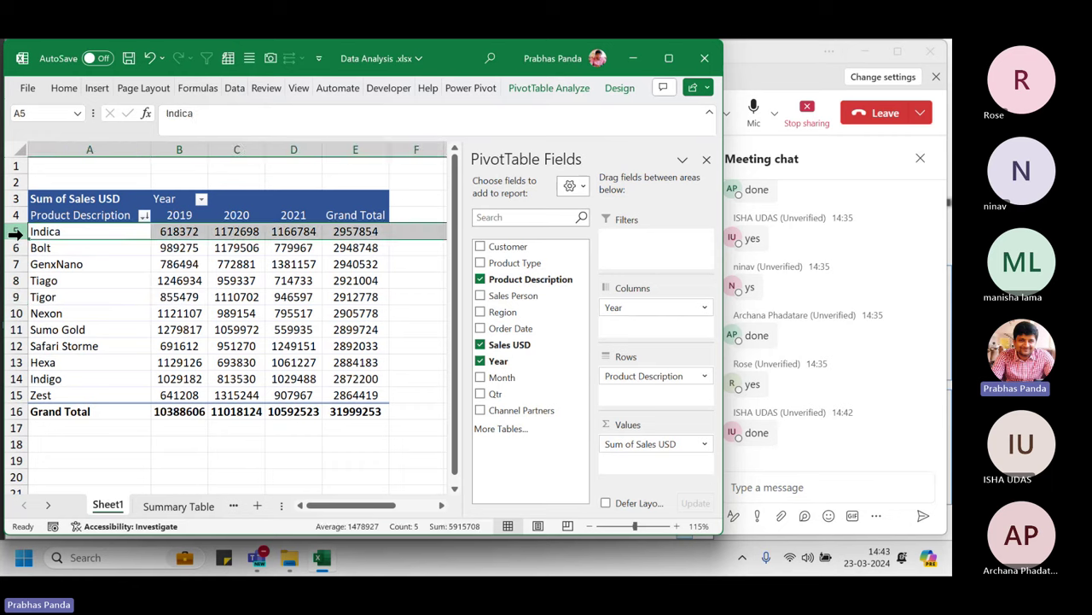
ctrl+click(17, 396)
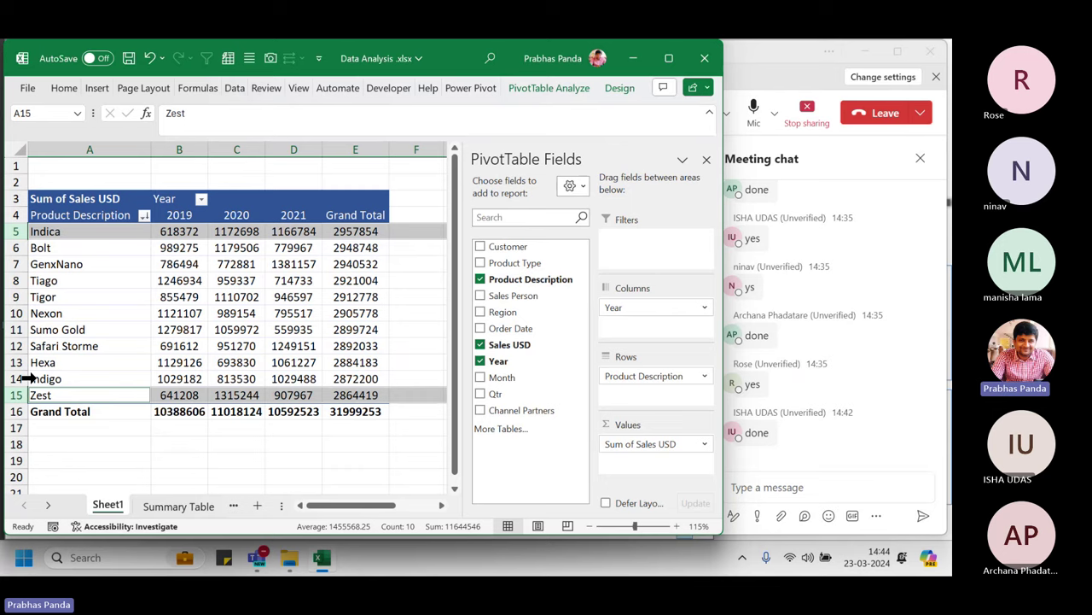
click(290, 329)
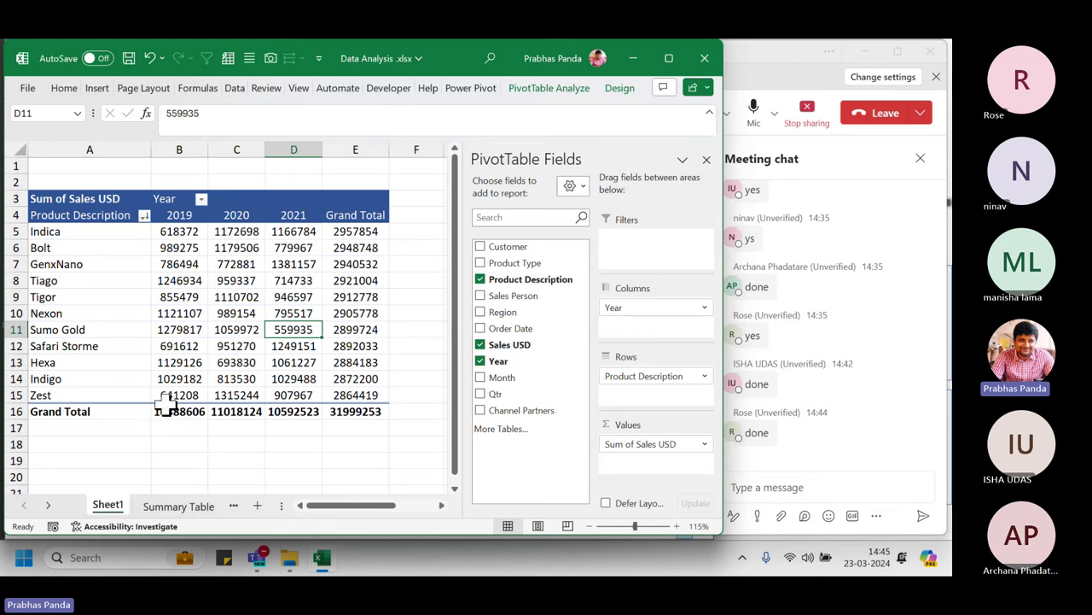
- Change the Sheet1 tab name to PIVOT(1)
click(108, 506)
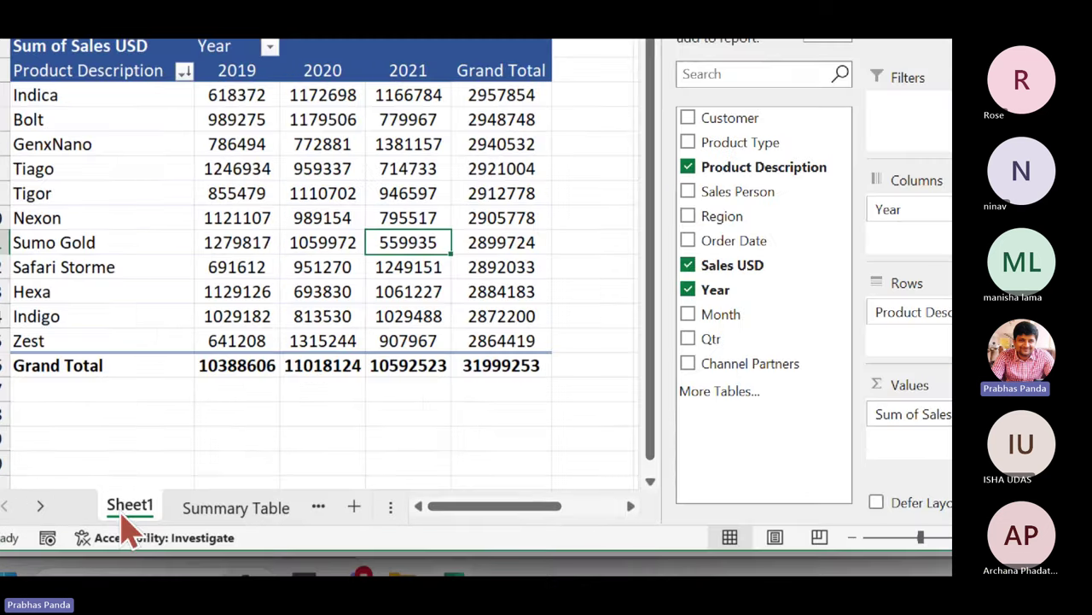
double_click(127, 509)
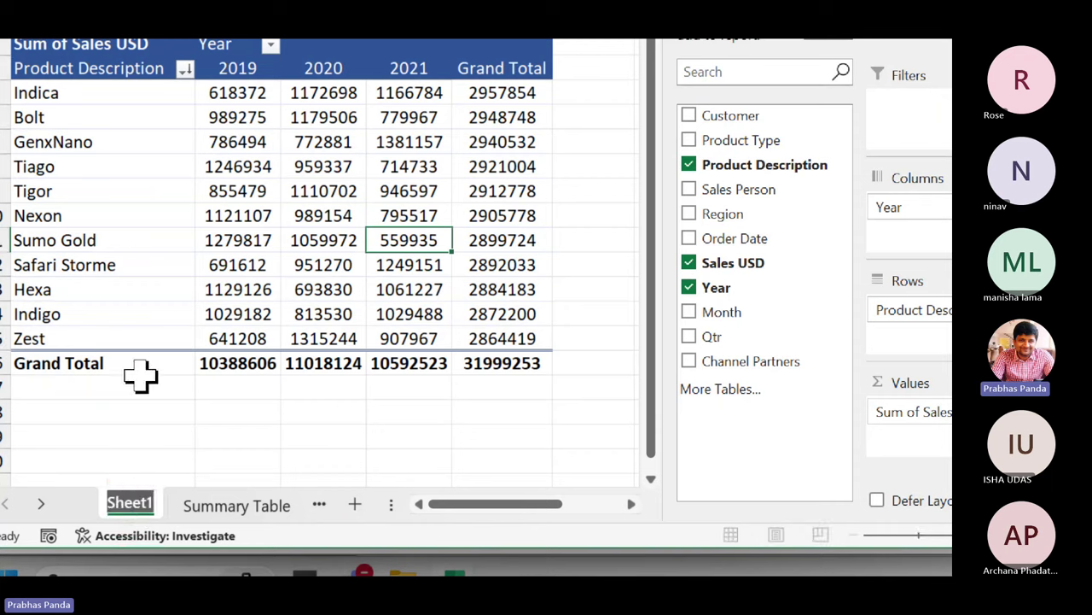
text(PlVOT(1)
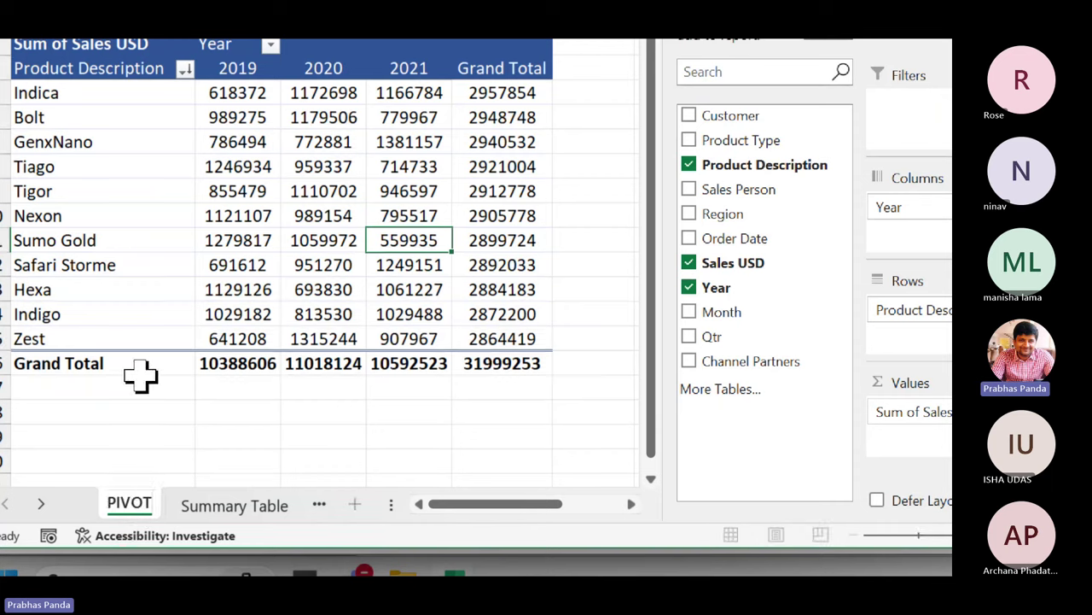
text())
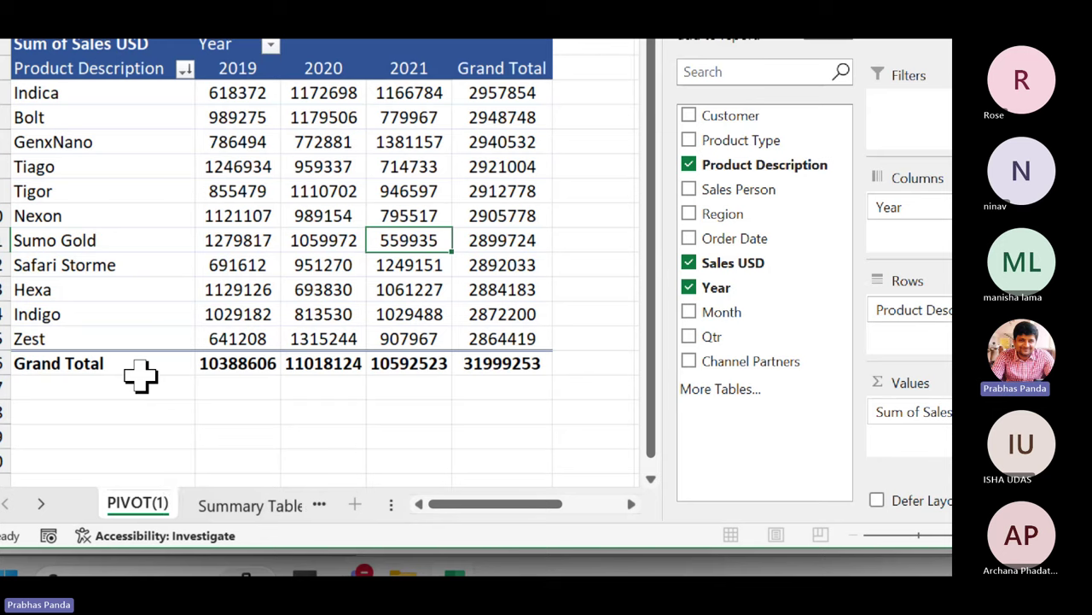
key(Return)
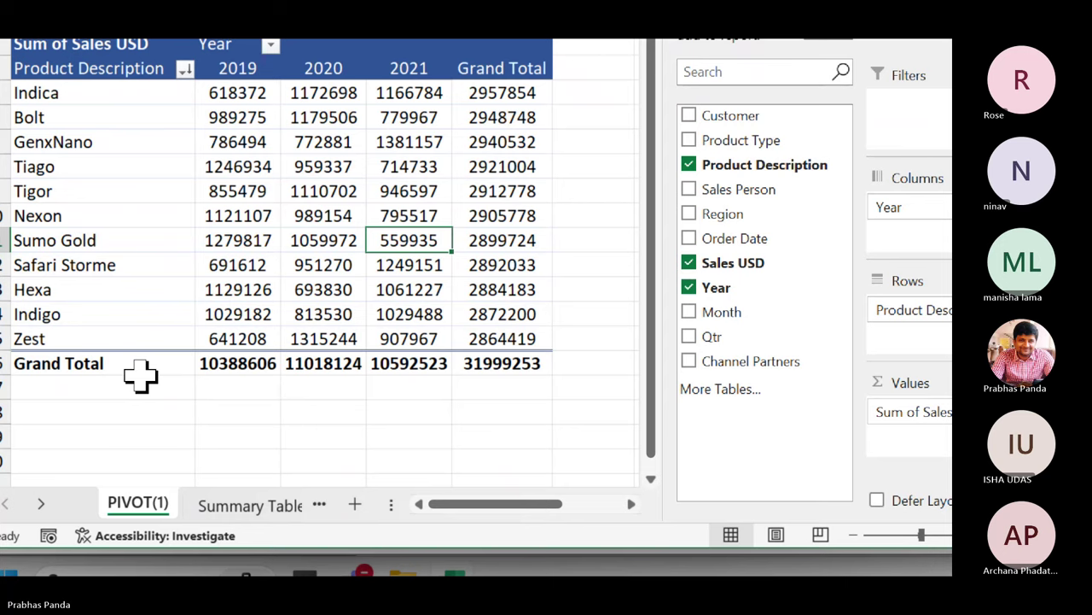
- Set the PIVOT(1) tab colour to the standard red
right_click(147, 504)
mouse_move(278, 340)
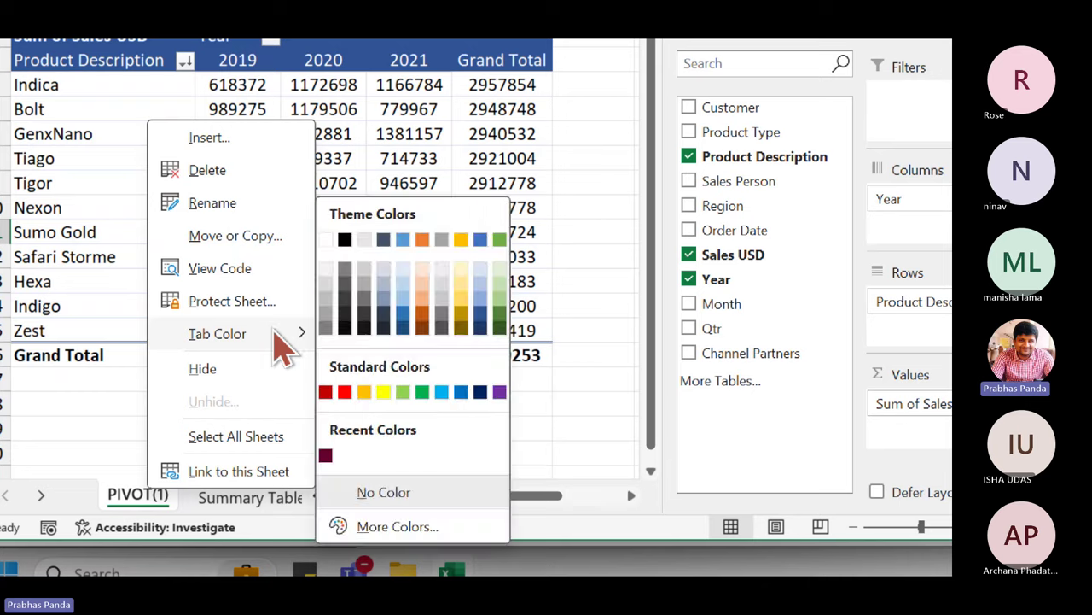
click(326, 393)
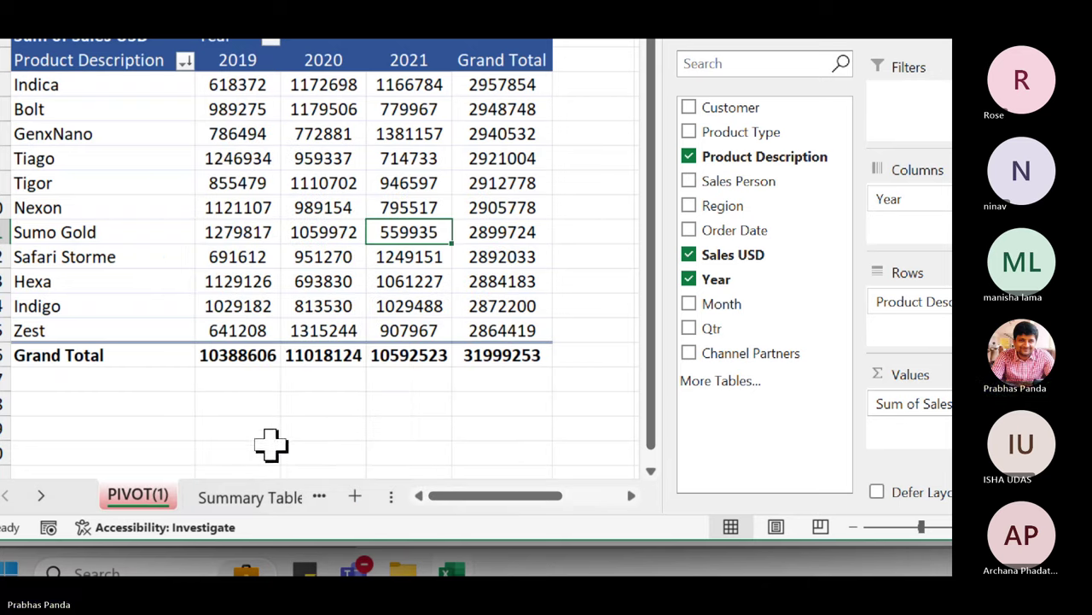
drag(389, 495, 474, 497)
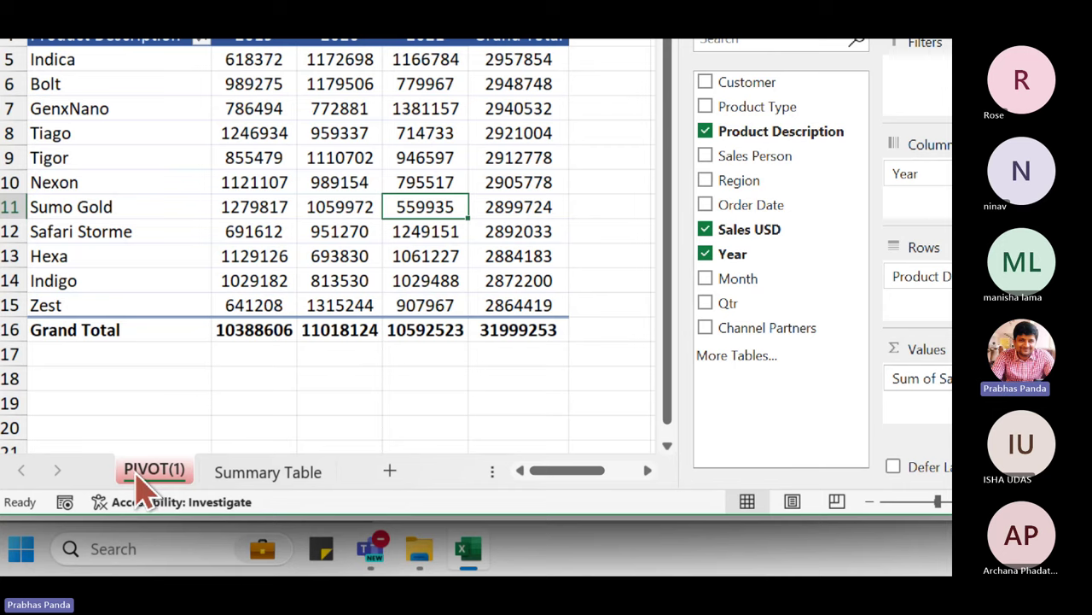
- Duplicate PIVOT(1) as PIVOT(2), placed before the Summary Table sheet
mouse_move(136, 474)
mouse_down()
mouse_move(312, 498)
mouse_move(380, 491)
mouse_up()
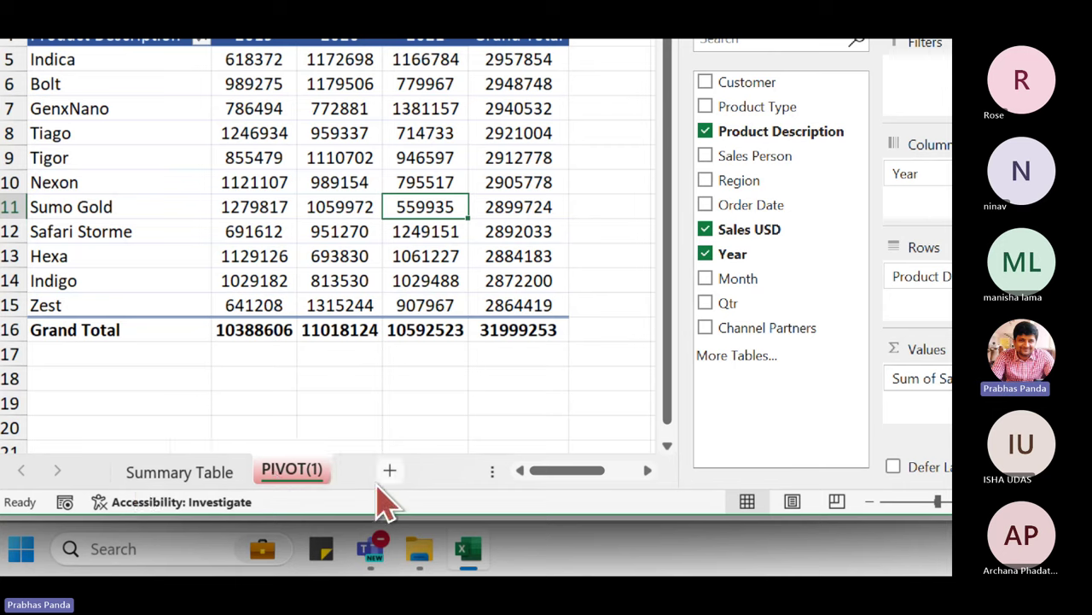
drag(227, 483, 149, 486)
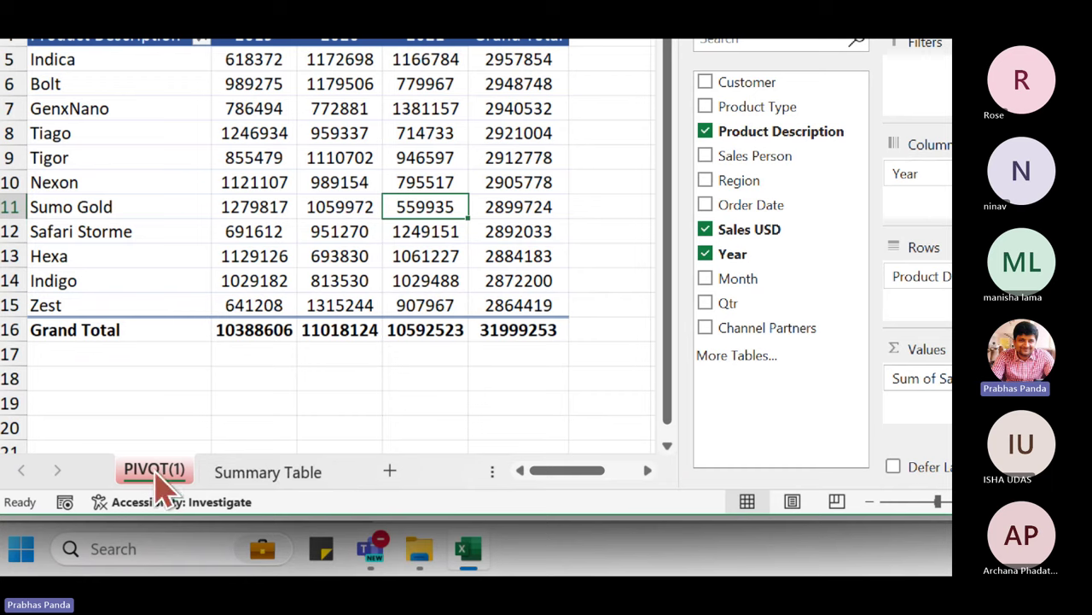
mouse_move(155, 472)
mouse_down()
mouse_move(204, 472)
mouse_move(229, 478)
mouse_move(228, 488)
mouse_up()
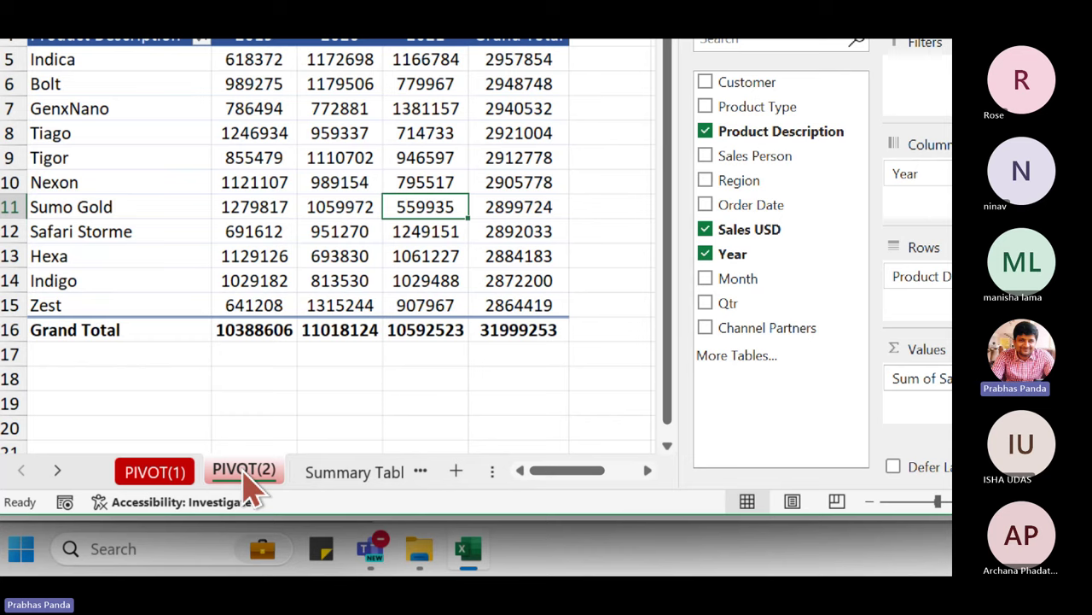
- Set the PIVOT(2) tab colour to gold
right_click(246, 478)
mouse_move(366, 315)
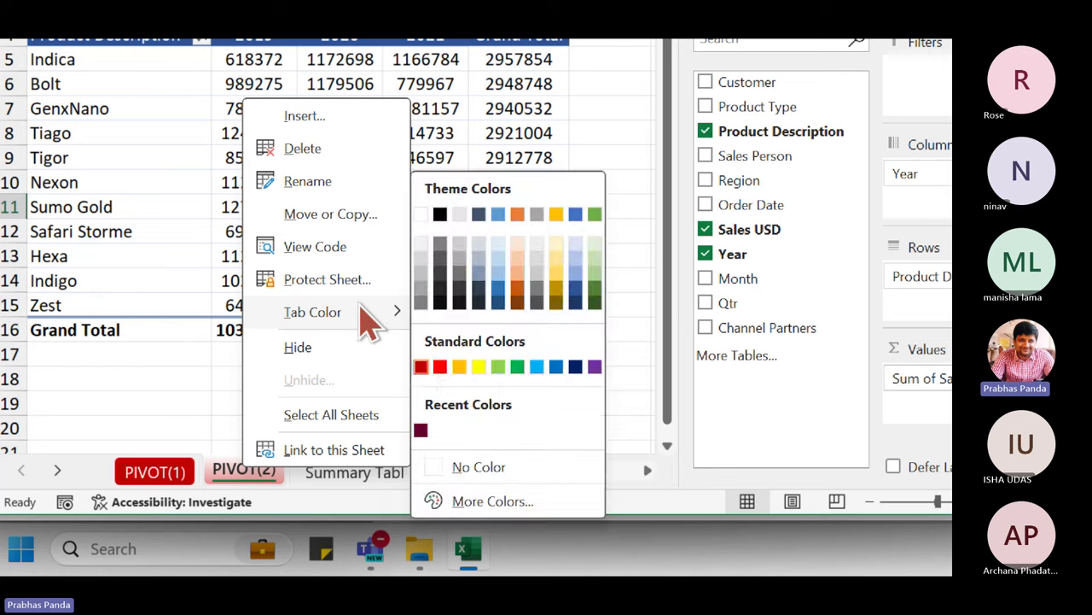
click(460, 369)
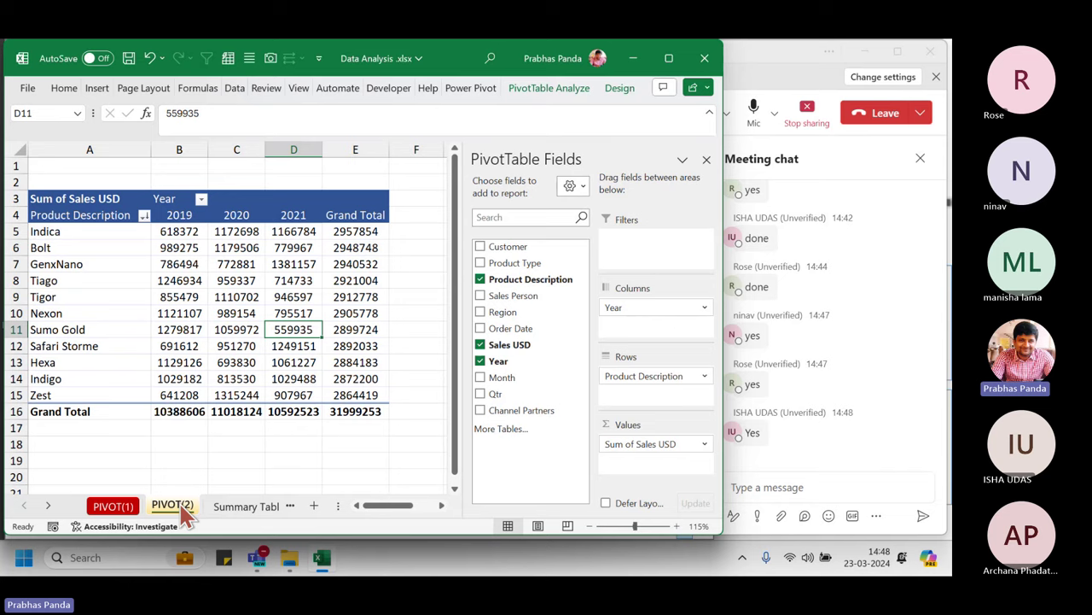
mouse_move(210, 413)
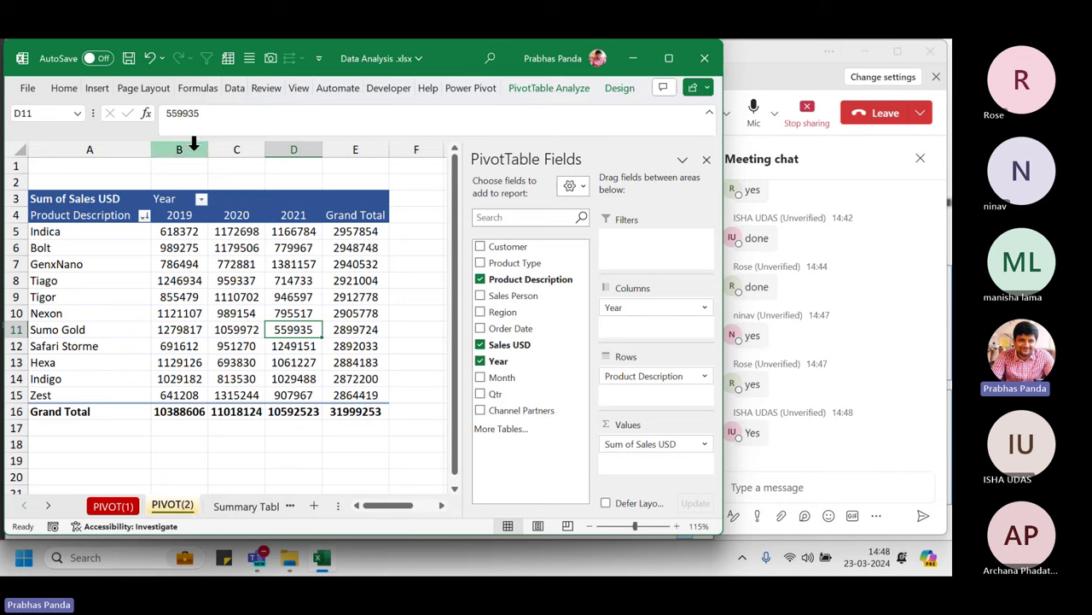
drag(183, 149, 286, 164)
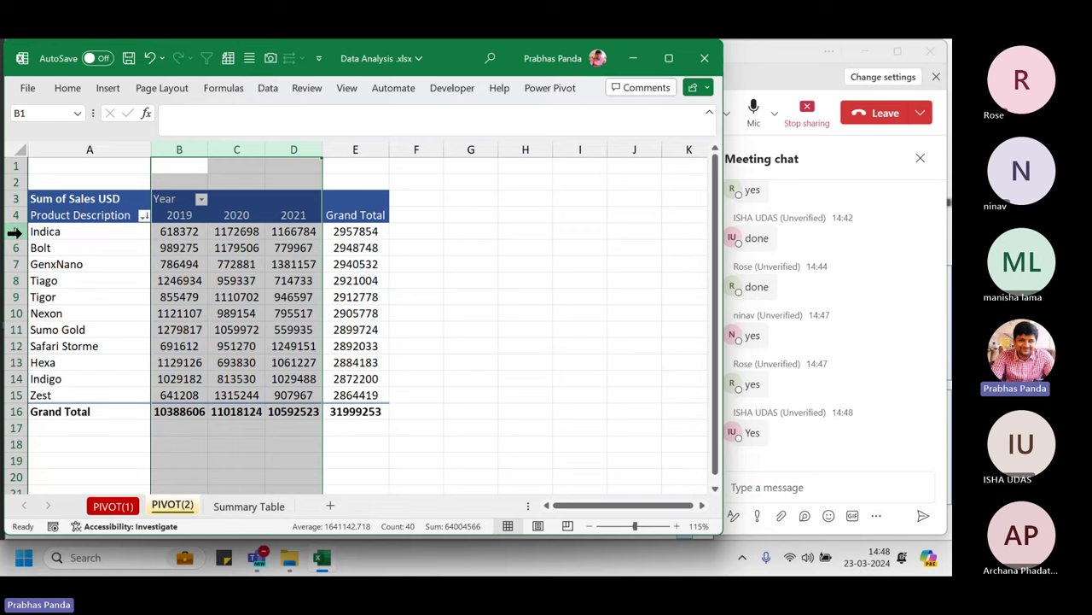
drag(16, 231, 18, 411)
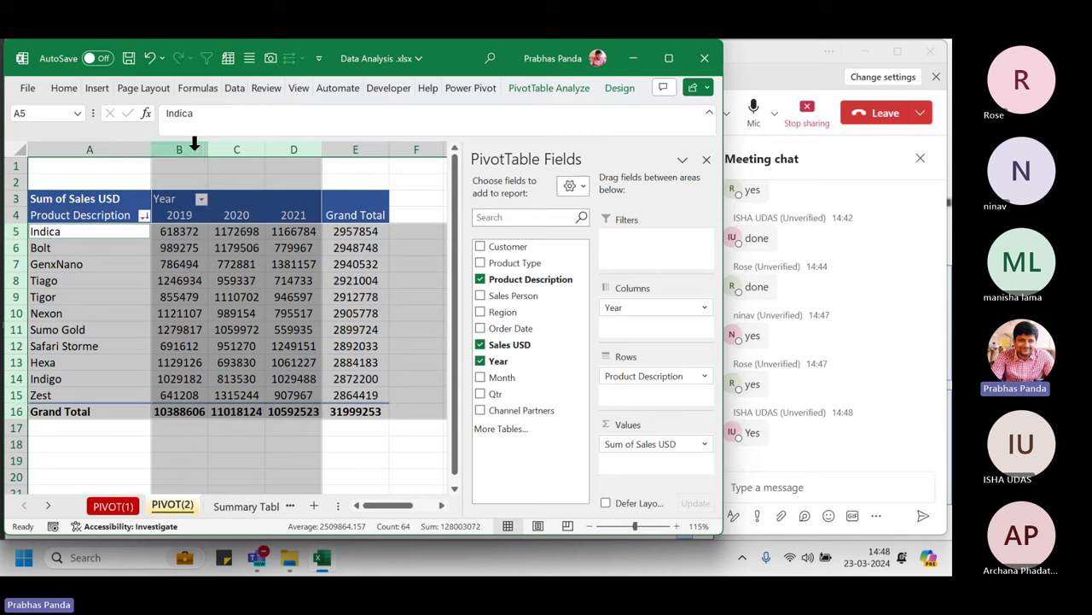
drag(188, 146, 277, 171)
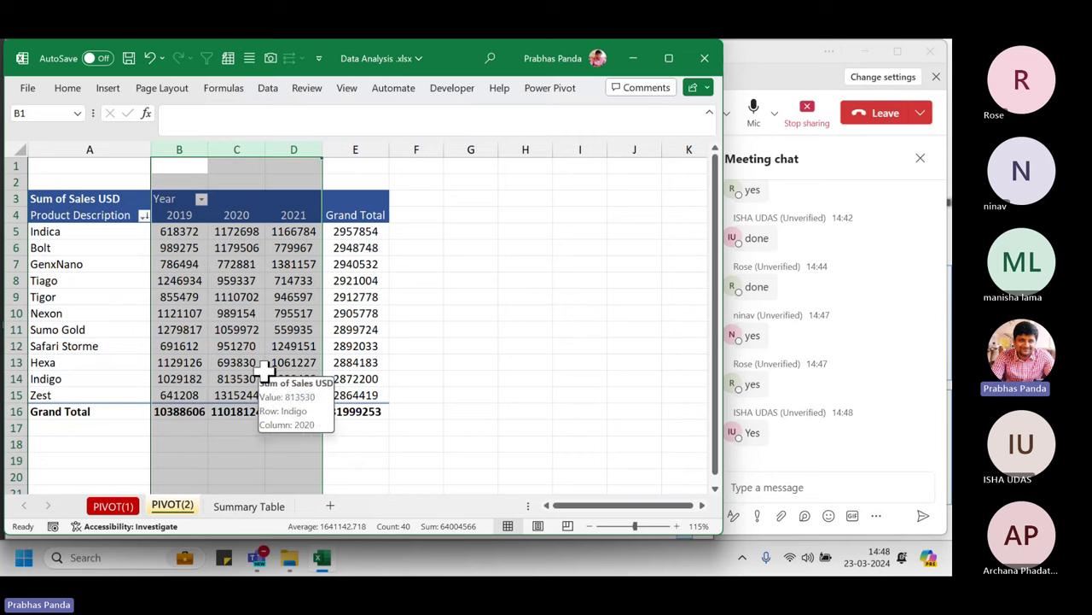
- Add Month to the PIVOT(2) Rows below Product Description and narrow the field list
click(273, 328)
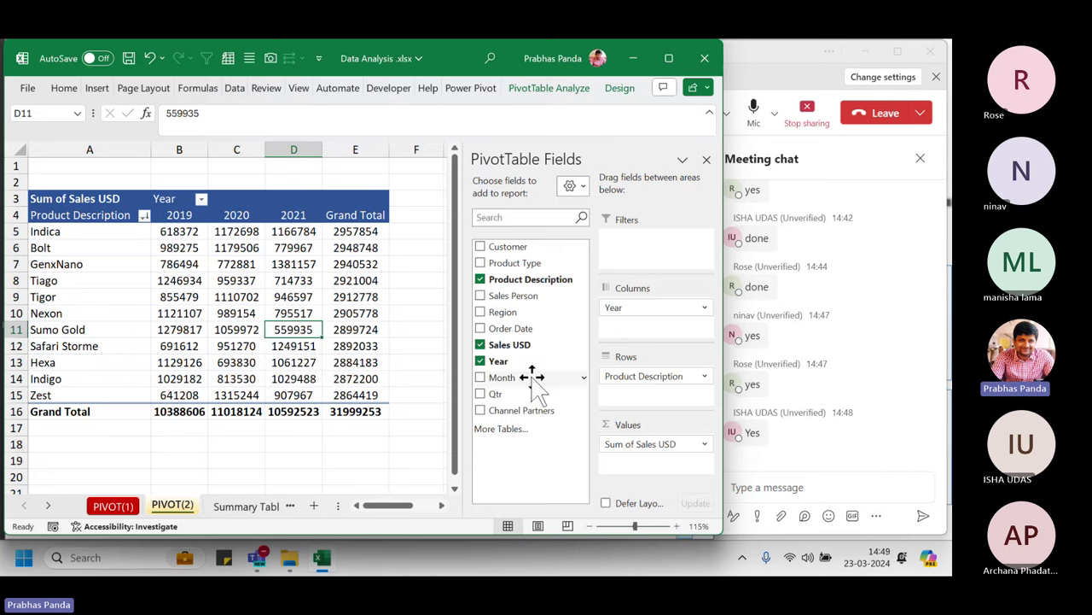
drag(531, 376, 653, 402)
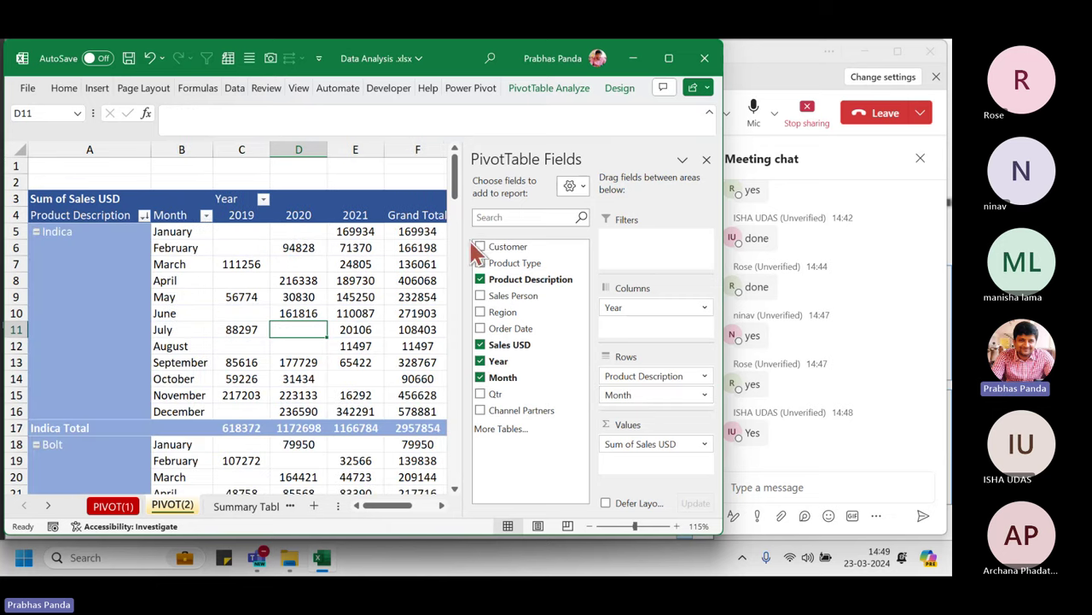
drag(465, 239, 495, 242)
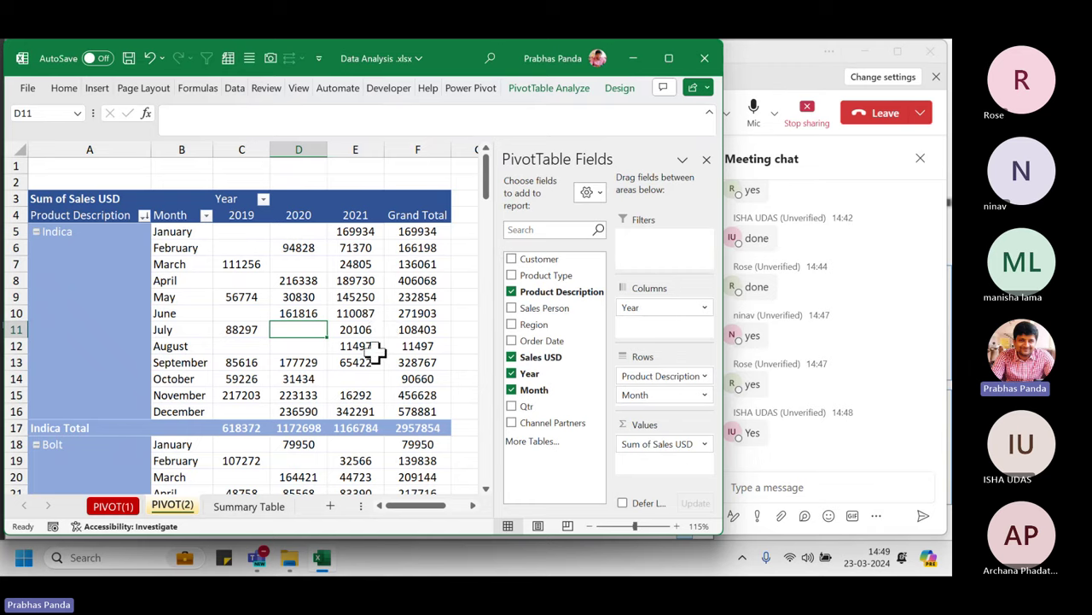
key(ctrl)
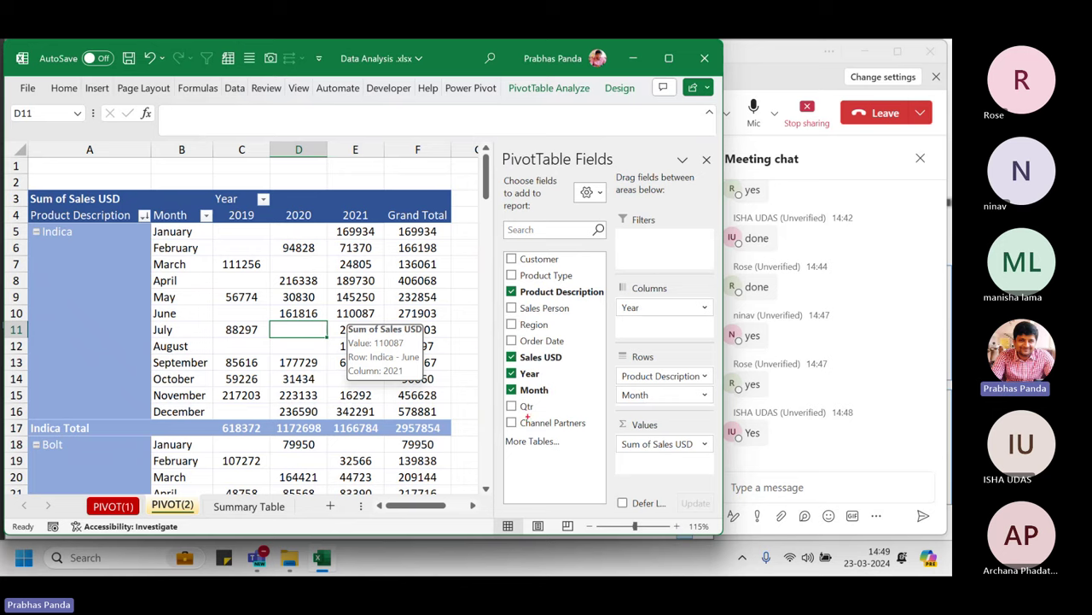
mouse_move(506, 381)
mouse_down()
mouse_move(553, 407)
mouse_move(563, 393)
mouse_move(651, 393)
mouse_up()
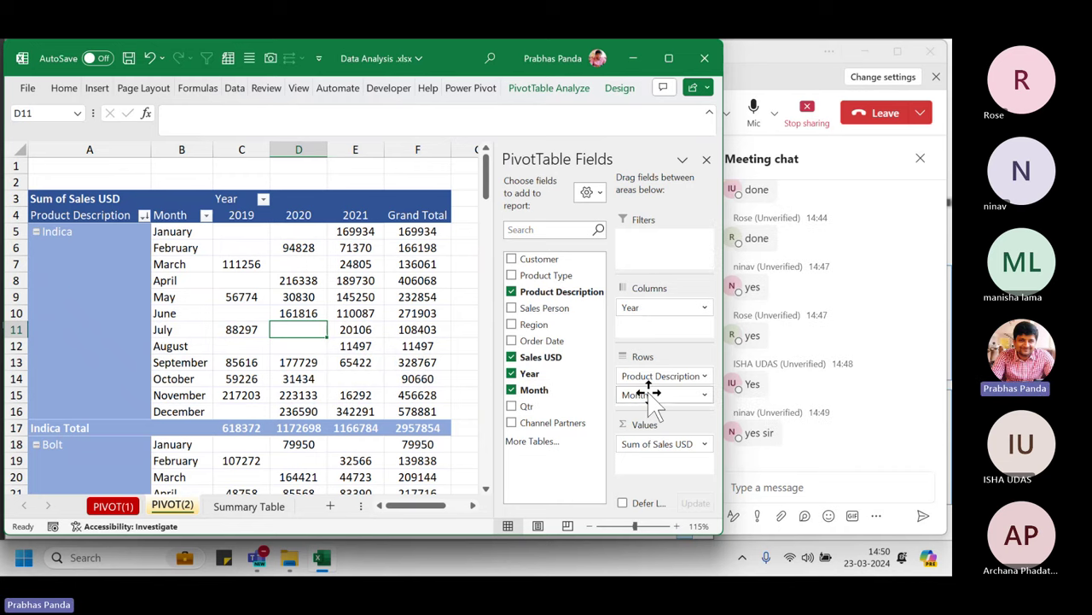
mouse_move(362, 419)
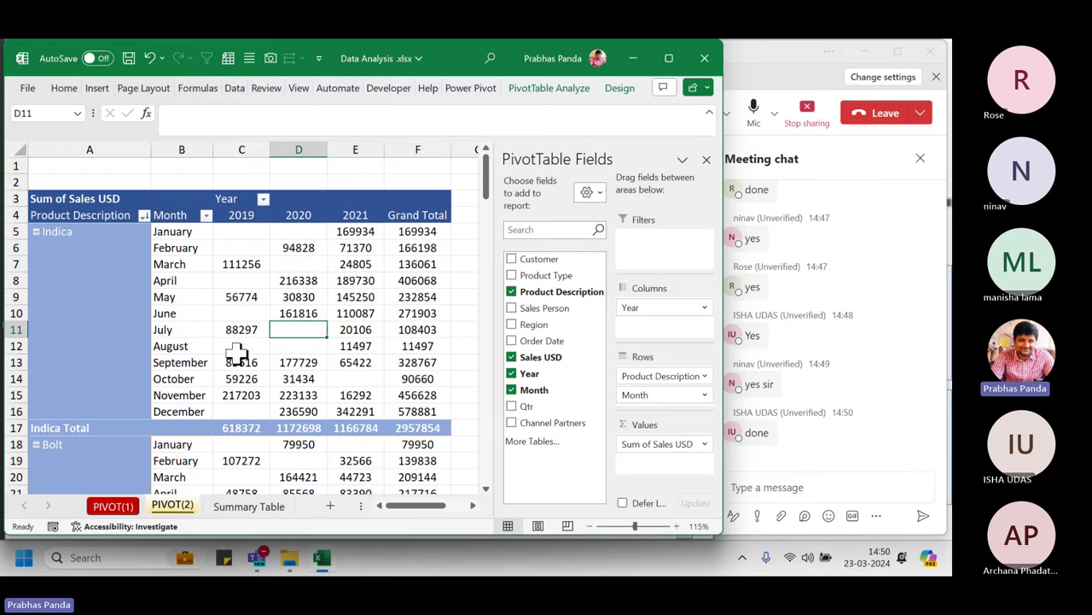
click(250, 148)
drag(250, 147, 338, 149)
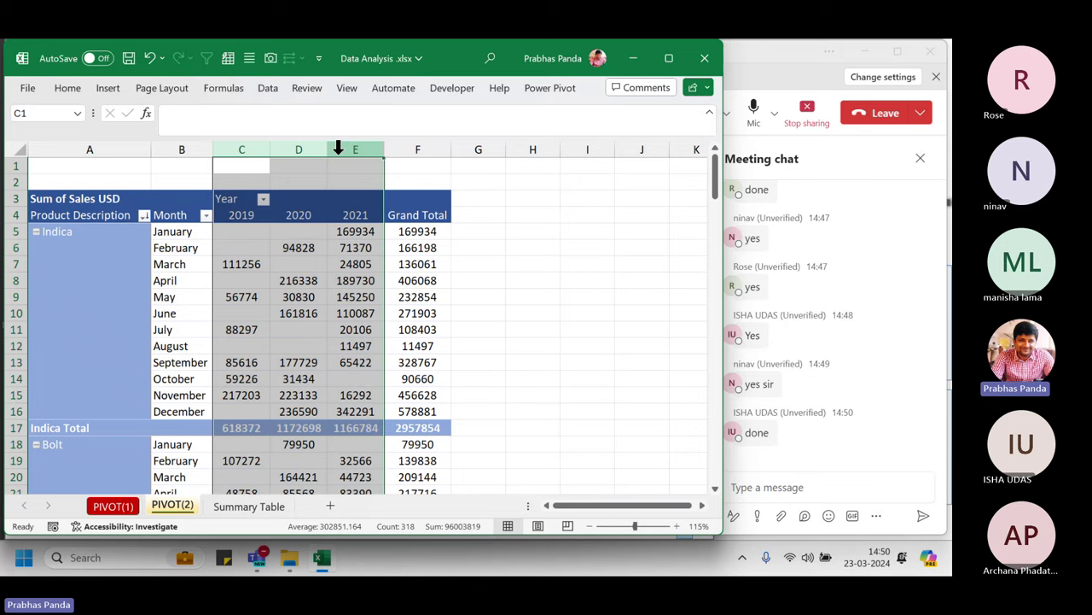
ctrl+click(183, 148)
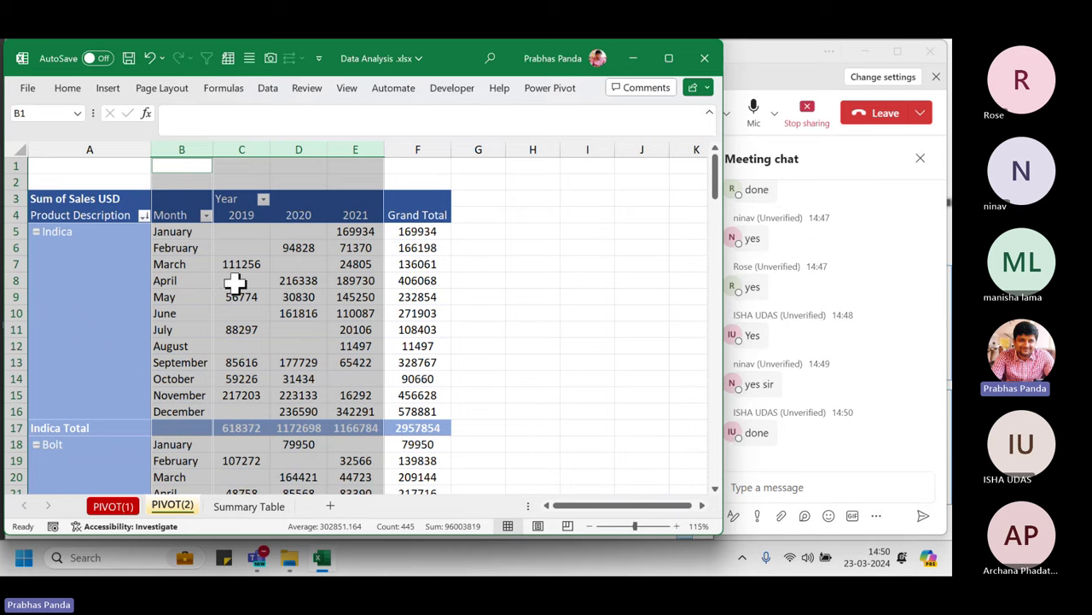
click(111, 148)
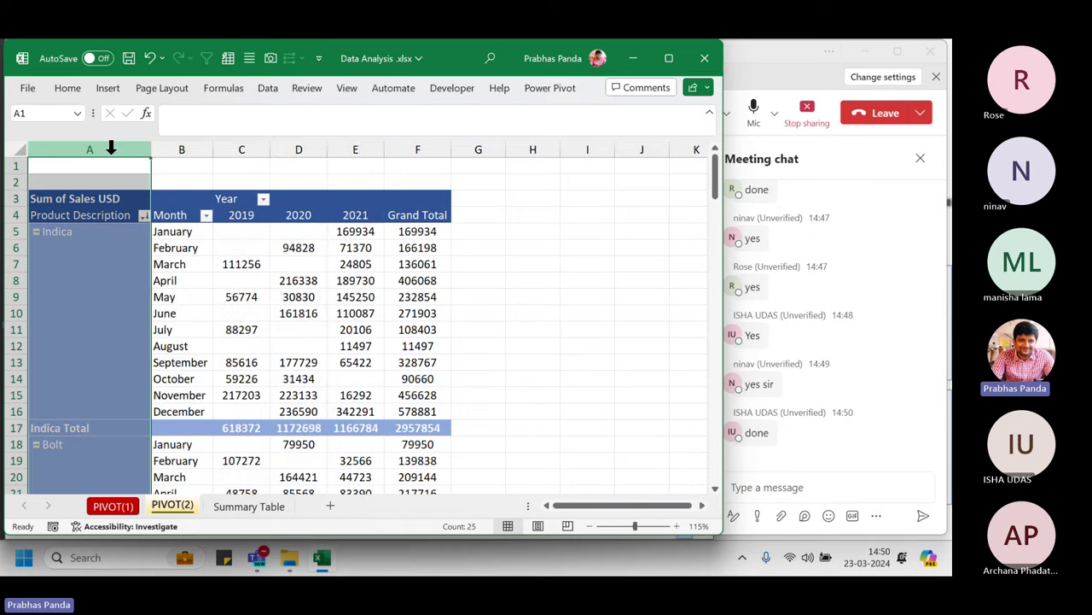
click(183, 149)
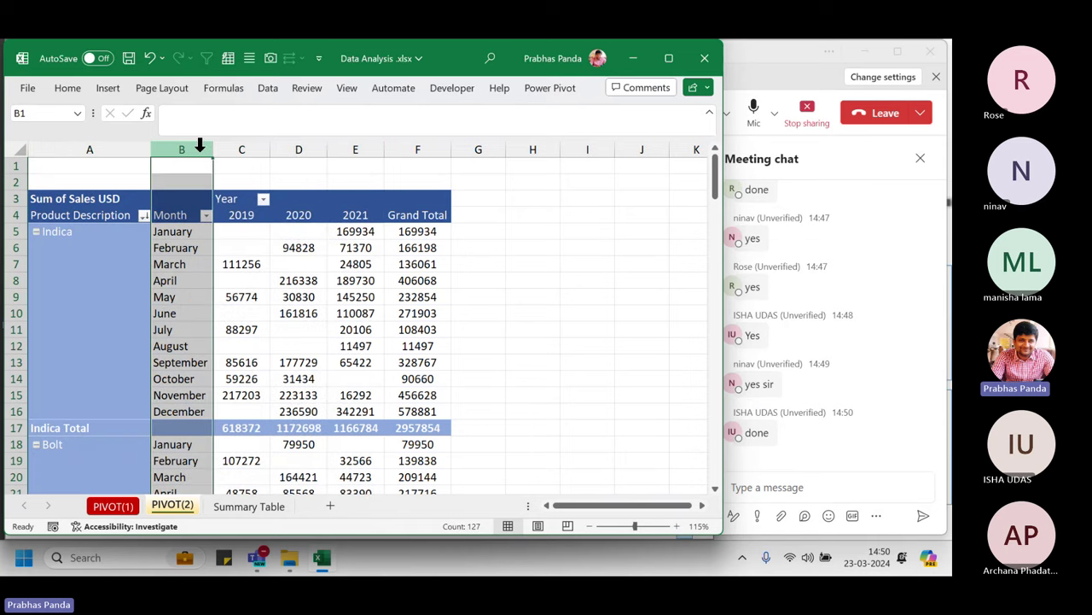
click(123, 147)
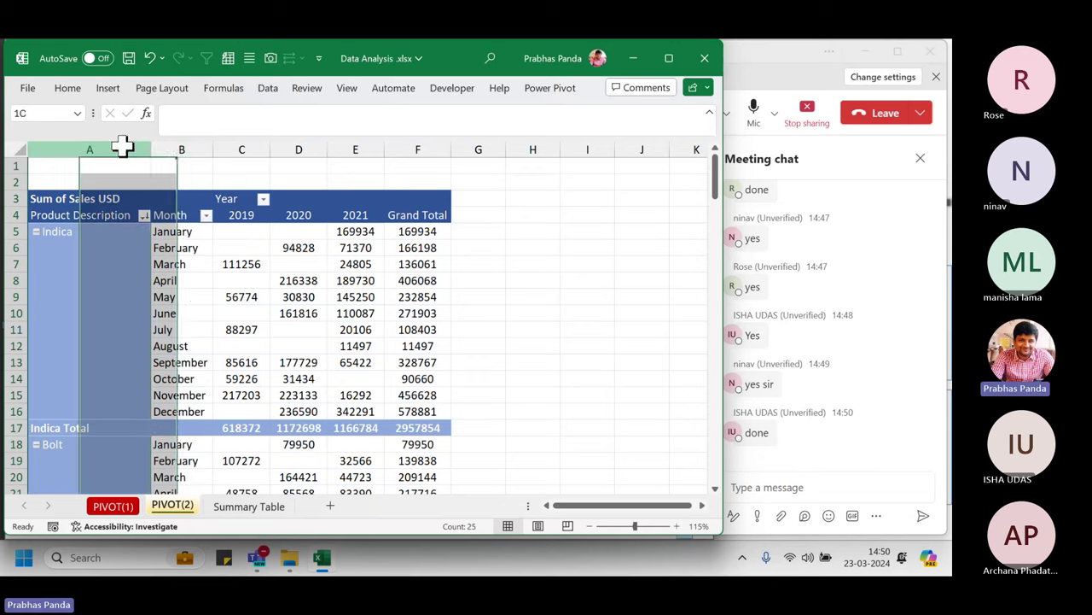
drag(123, 146, 123, 141)
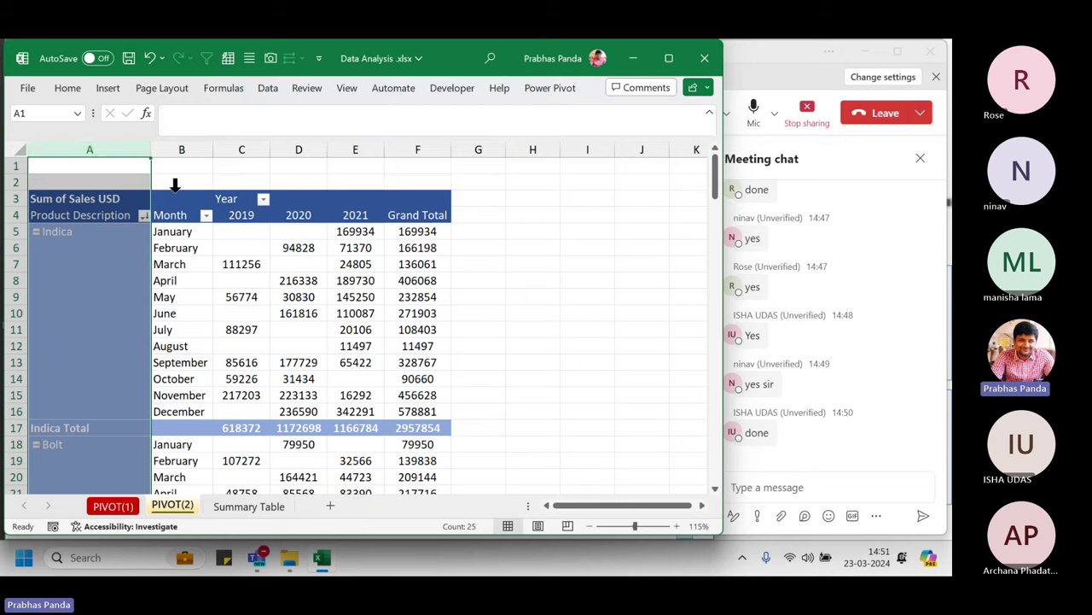
click(246, 311)
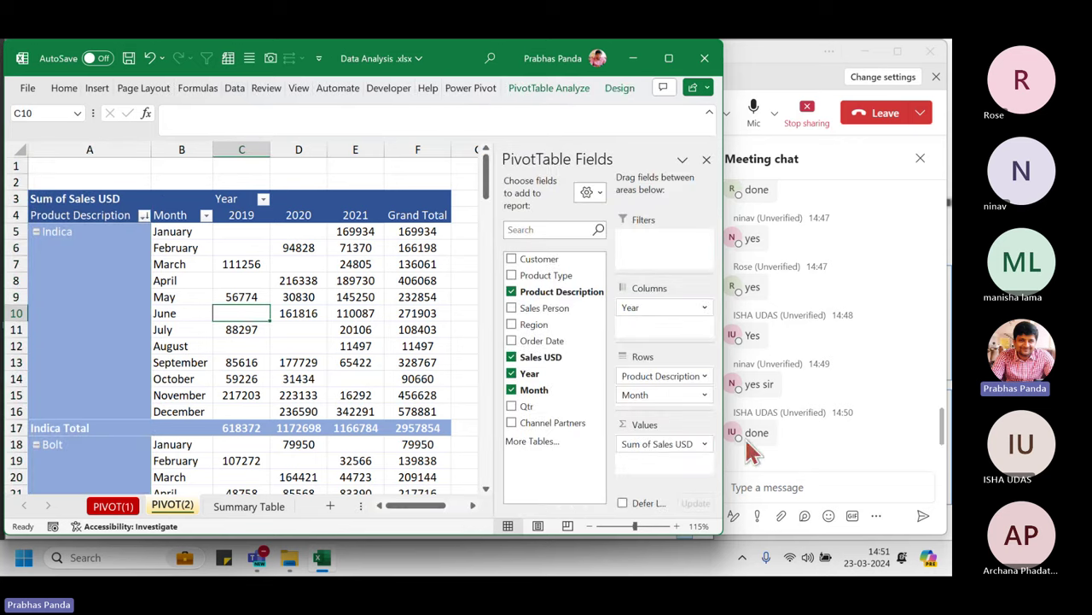
- Move Month above Product Description in Rows, narrow column A, and select columns A and C–E
drag(674, 377, 669, 410)
click(679, 381)
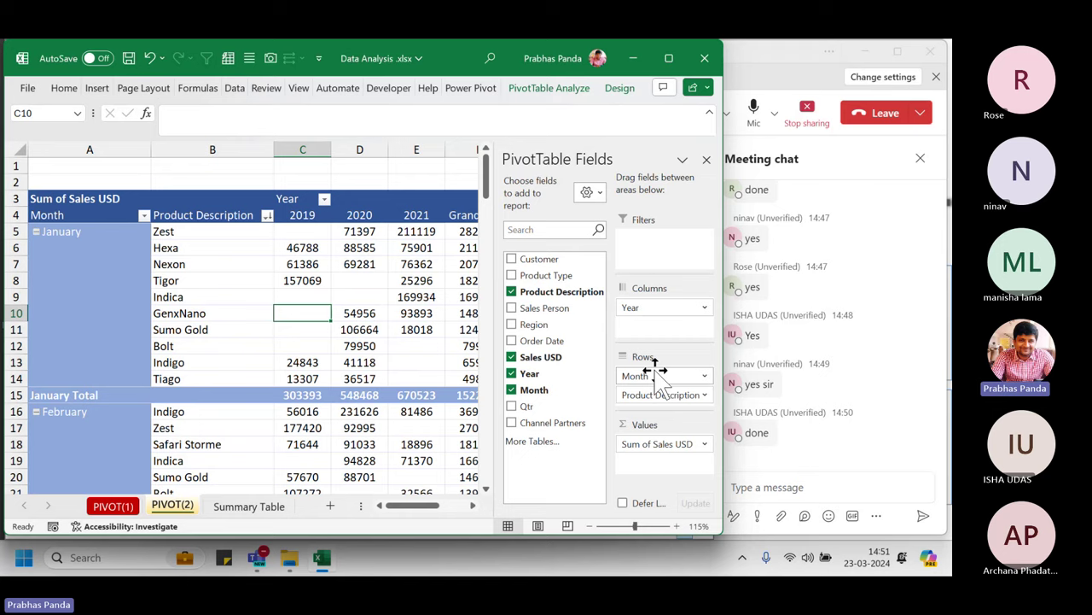
drag(155, 154, 124, 154)
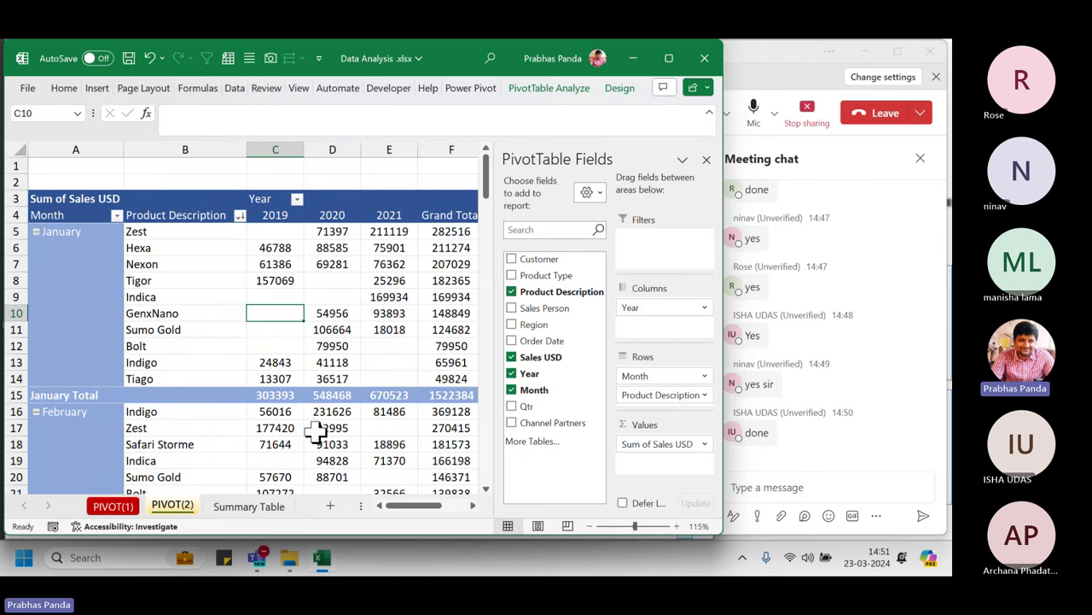
drag(282, 150, 388, 162)
ctrl+click(86, 150)
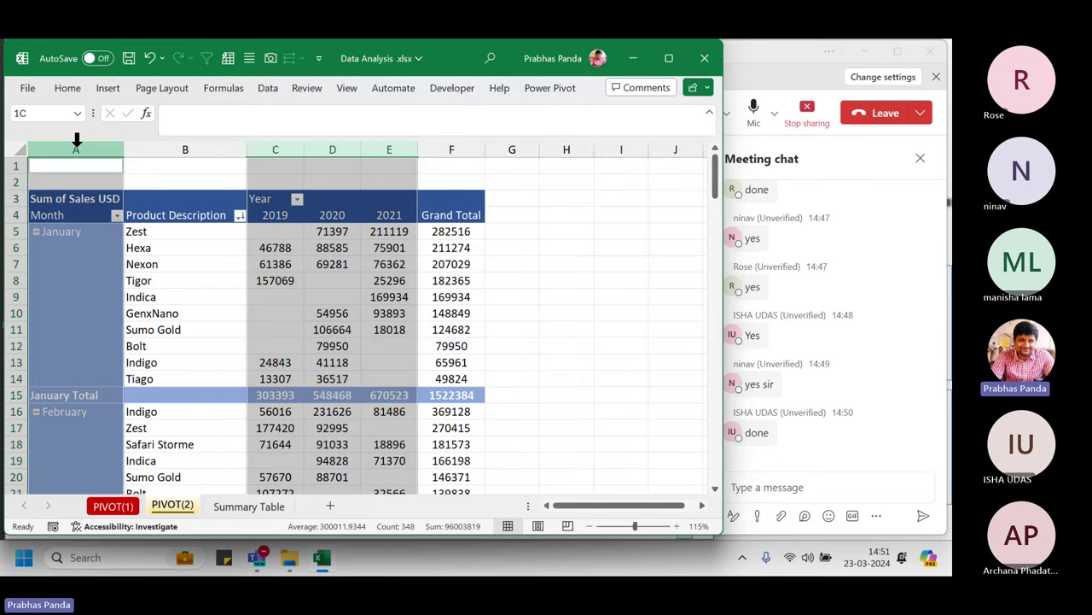
click(185, 147)
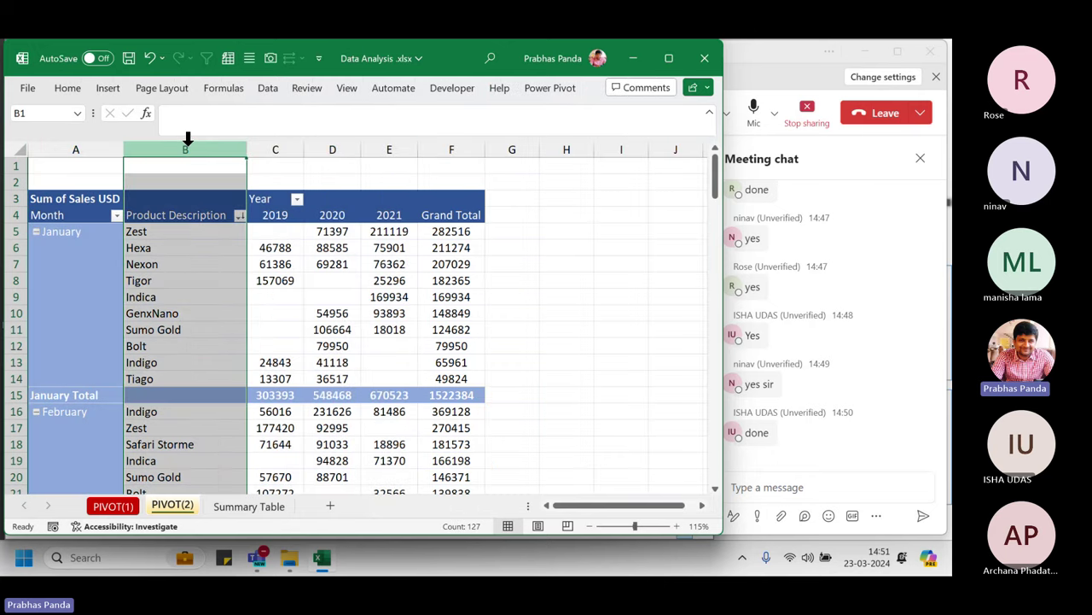
click(262, 331)
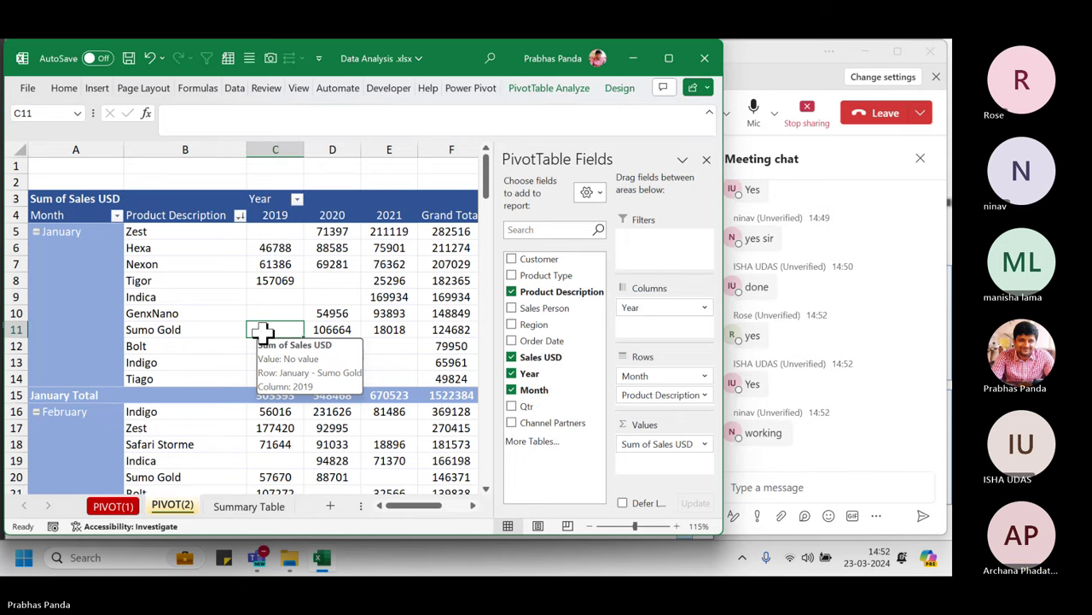
click(753, 59)
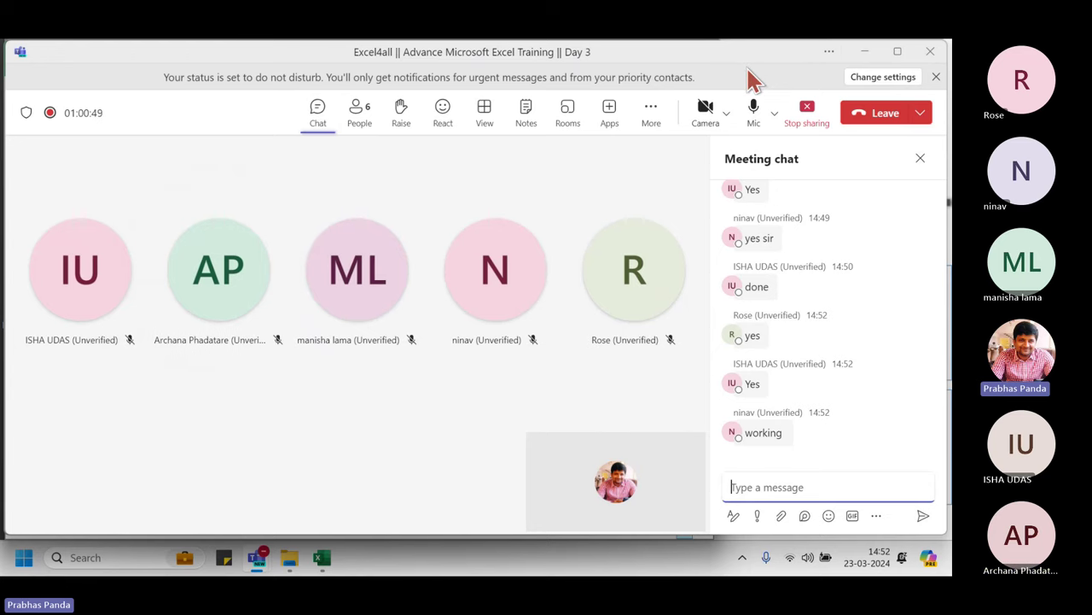
key(alt+Tab)
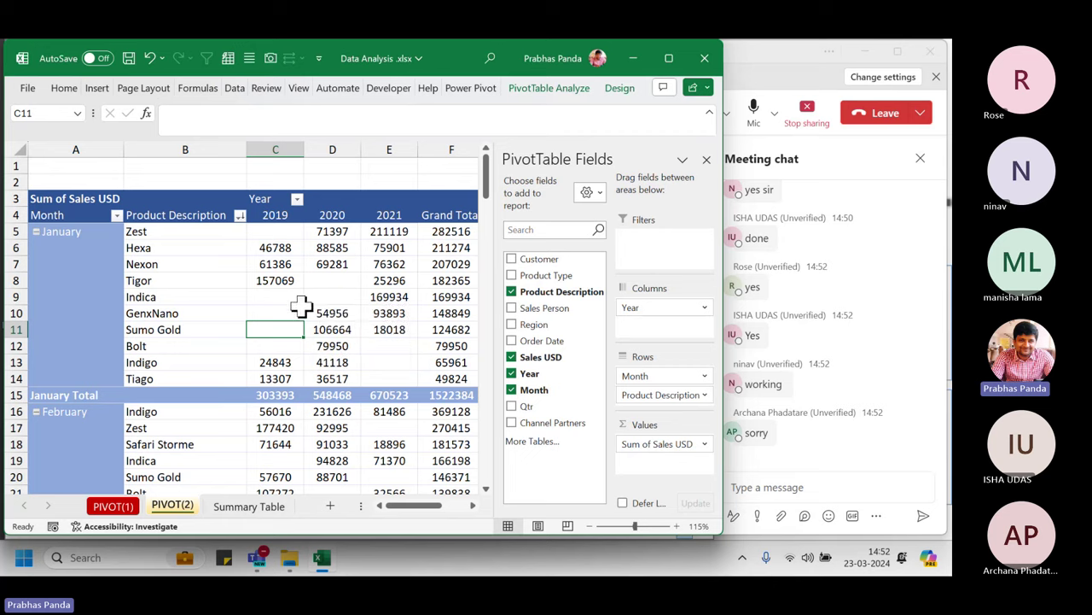
click(295, 297)
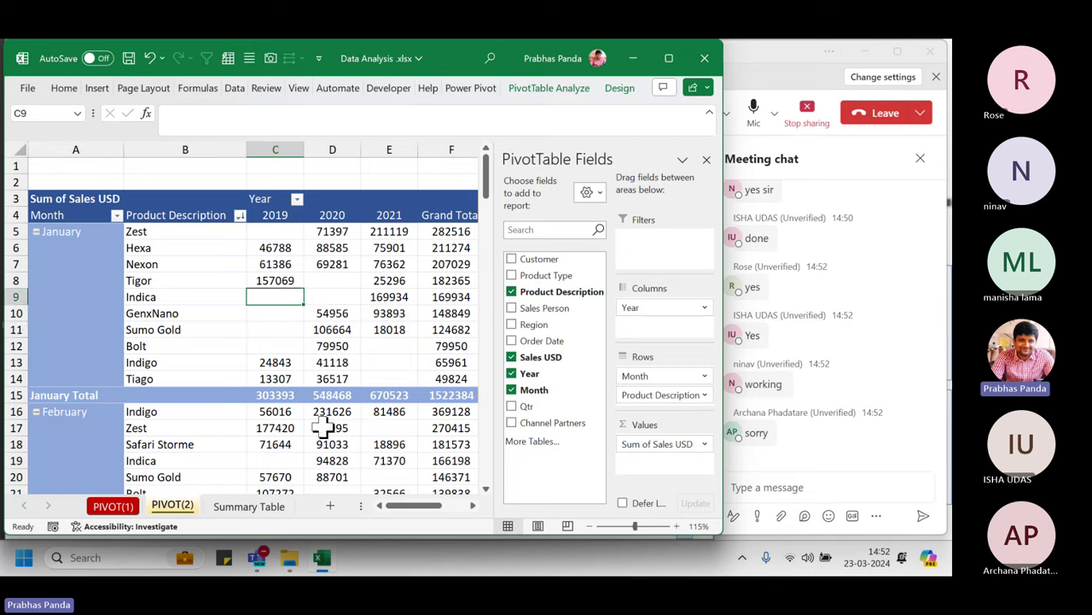
click(276, 331)
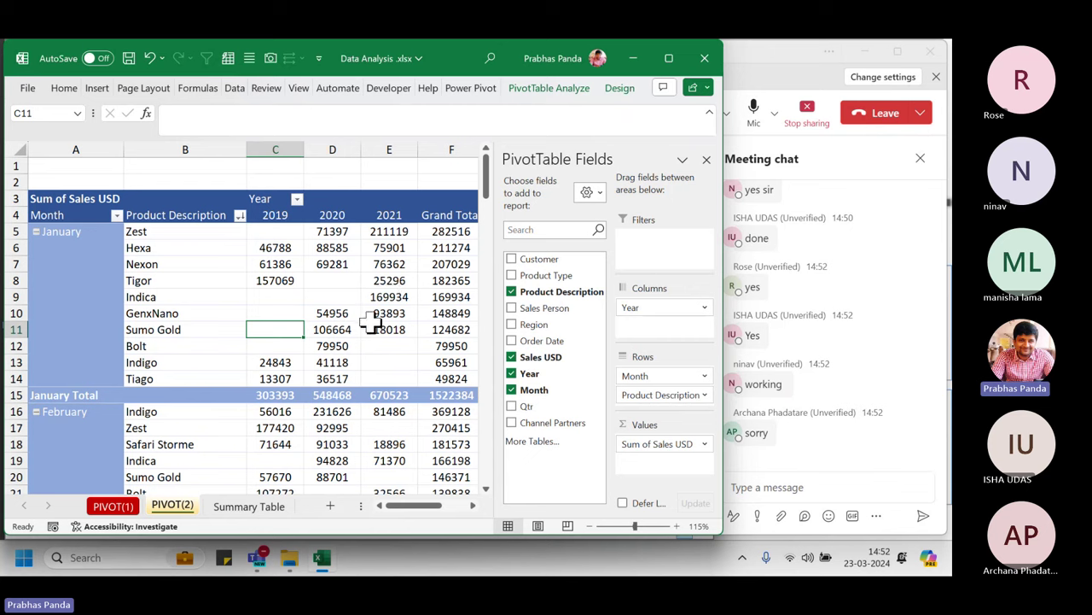
click(338, 282)
scroll(362, 370, down, 3)
scroll(361, 370, down, 17)
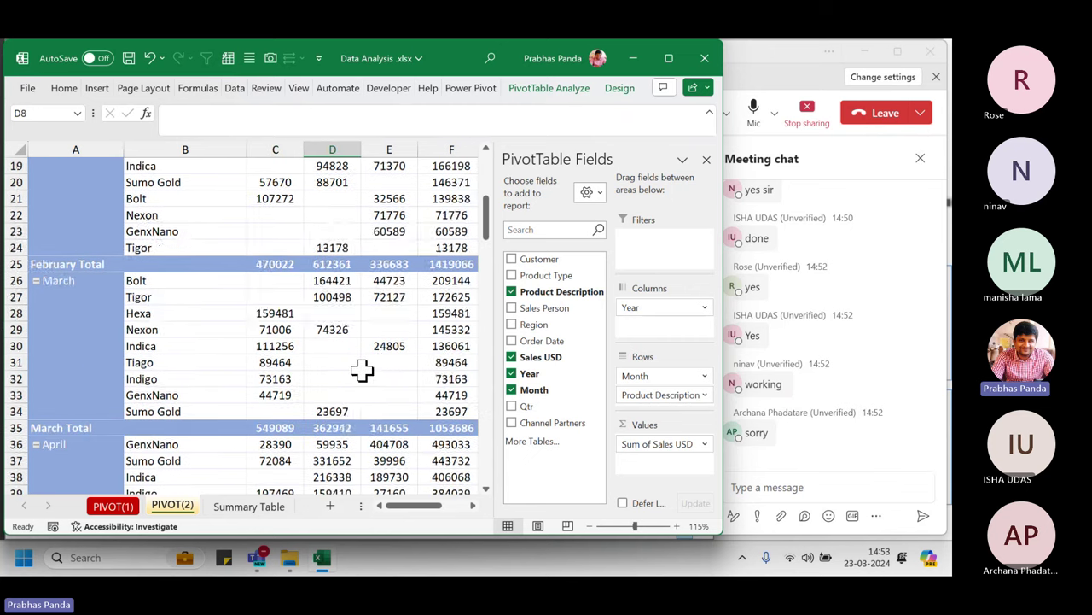
scroll(362, 370, down, 4)
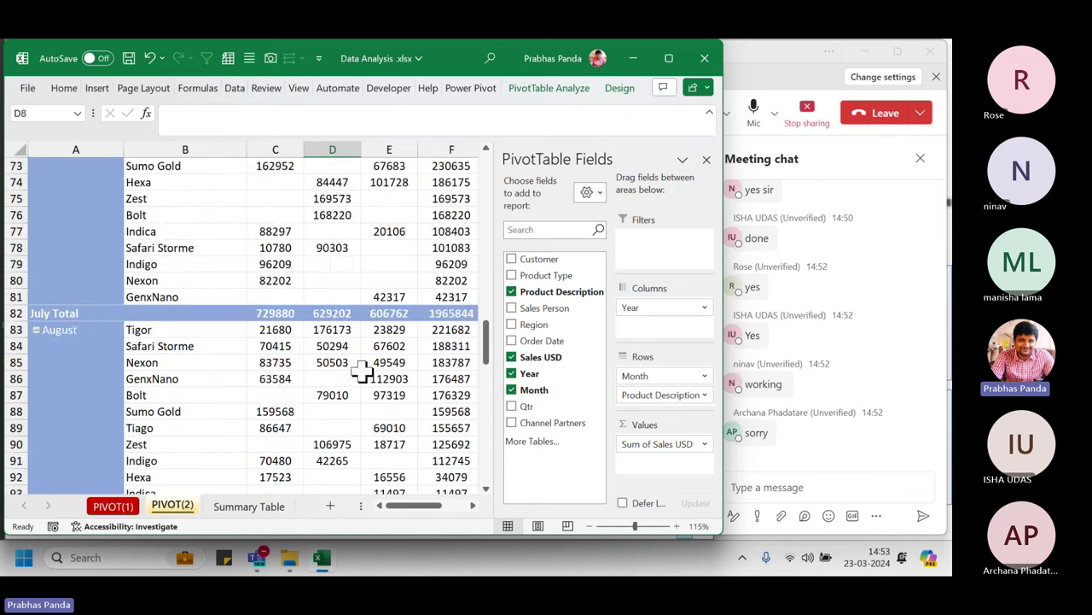
scroll(362, 371, up, 20)
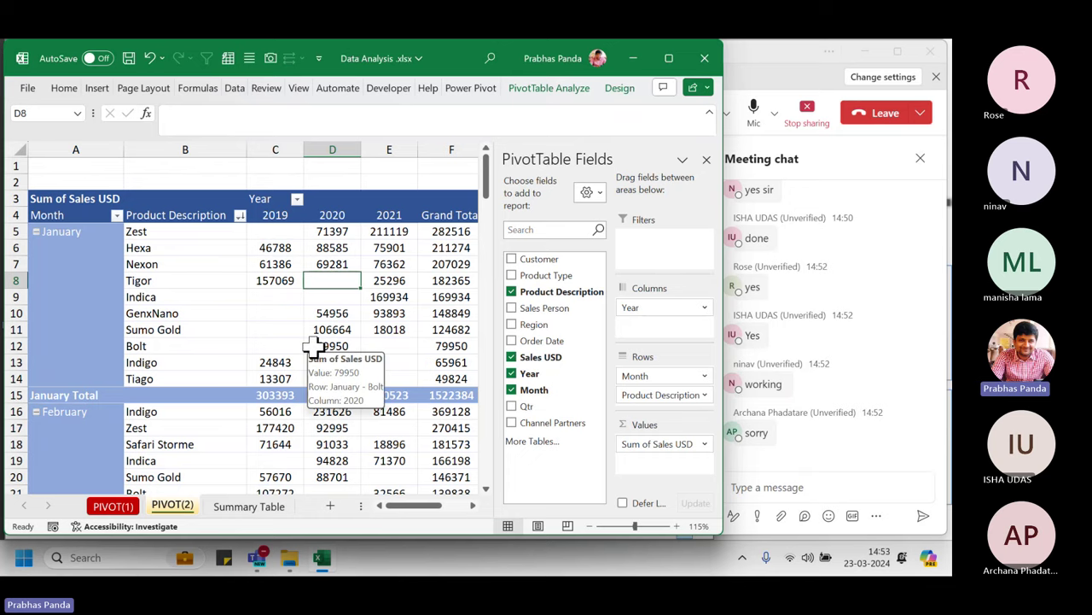
click(276, 144)
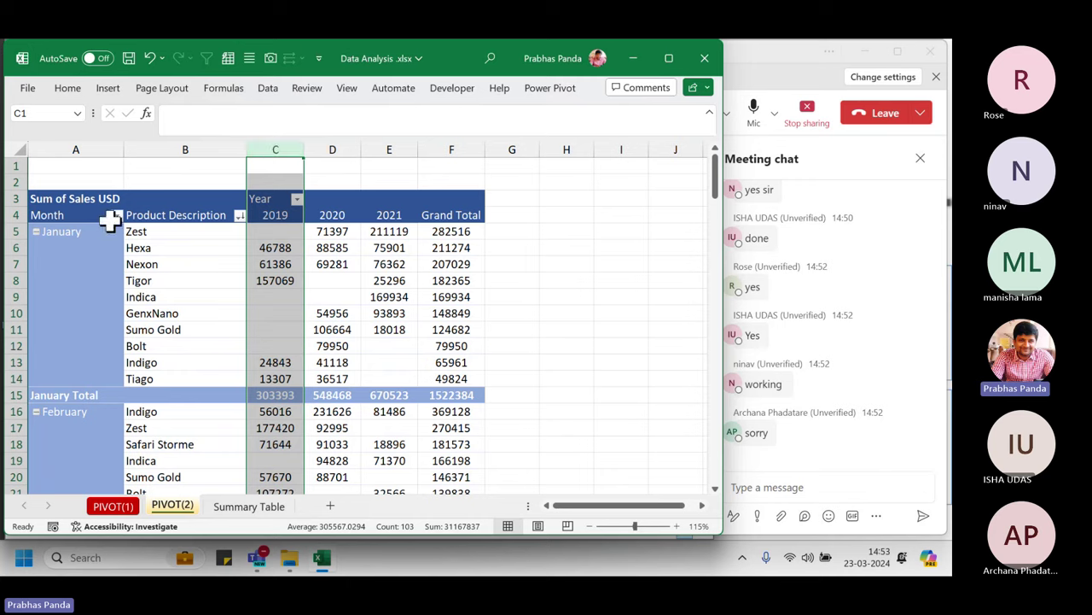
click(17, 232)
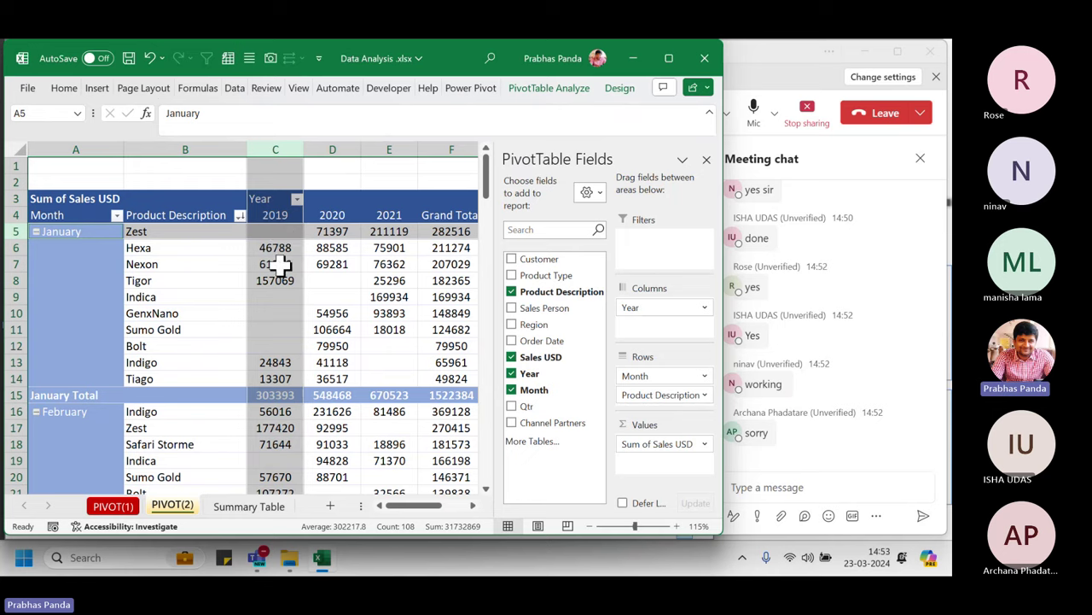
mouse_move(278, 264)
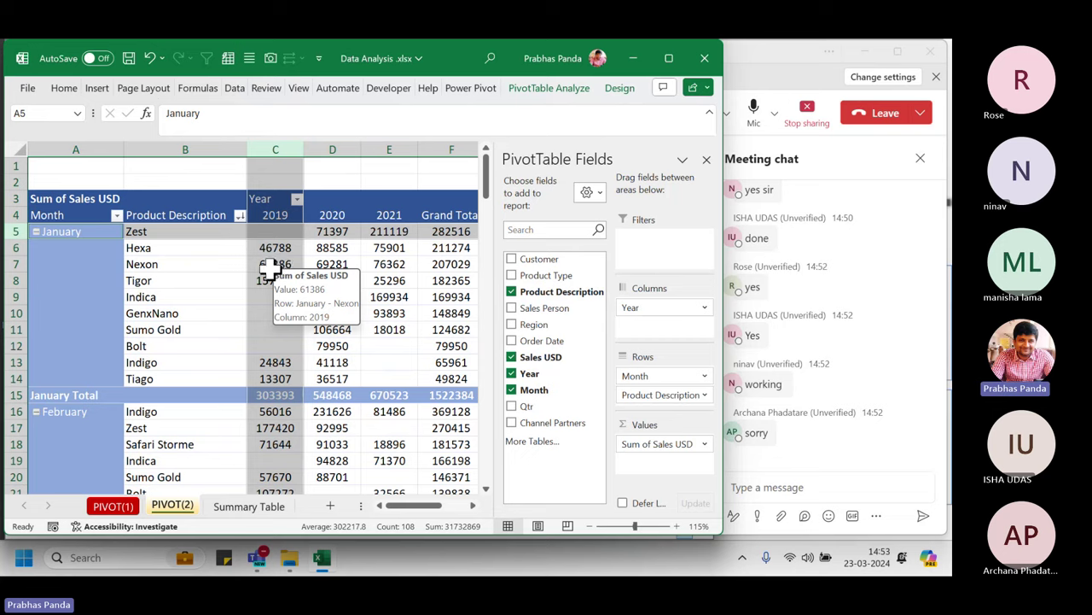
click(346, 345)
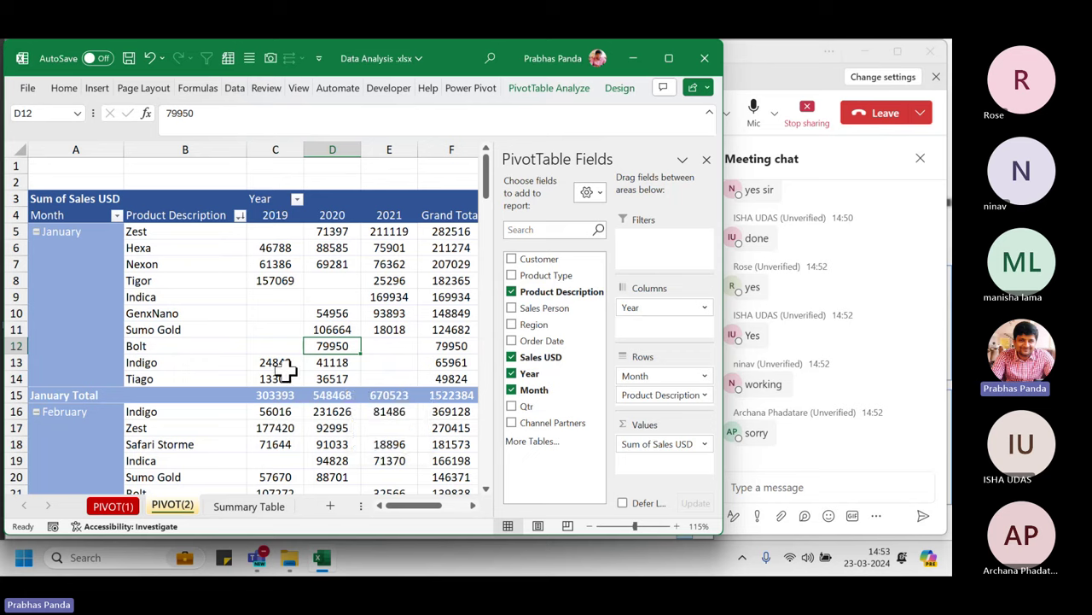
- Open PivotTable Options from the blank Tigor 2020 cell's context menu
click(324, 283)
right_click(324, 282)
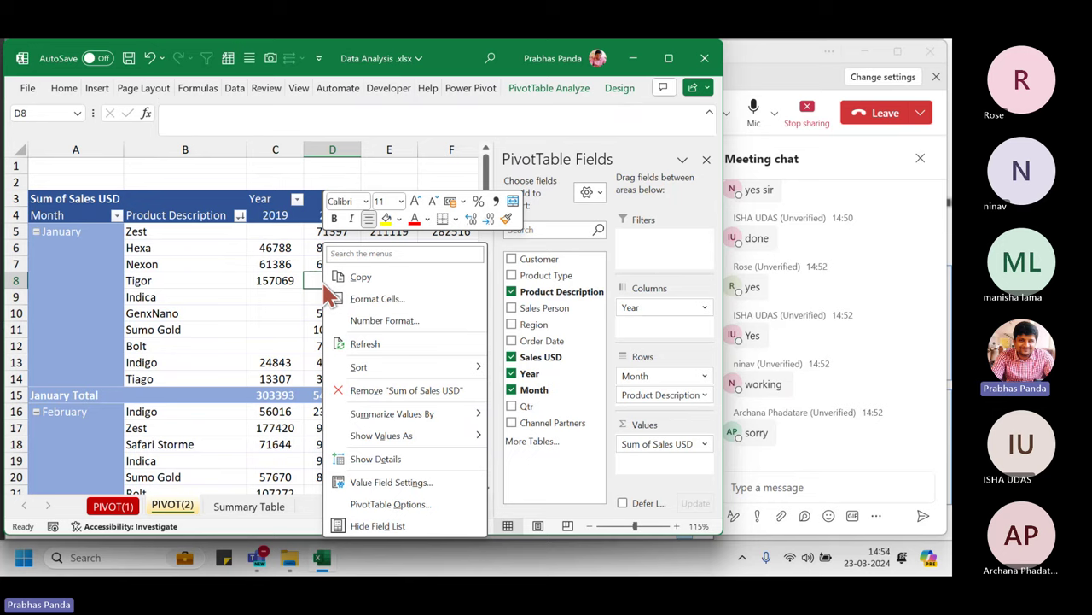
click(433, 510)
click(432, 505)
click(432, 504)
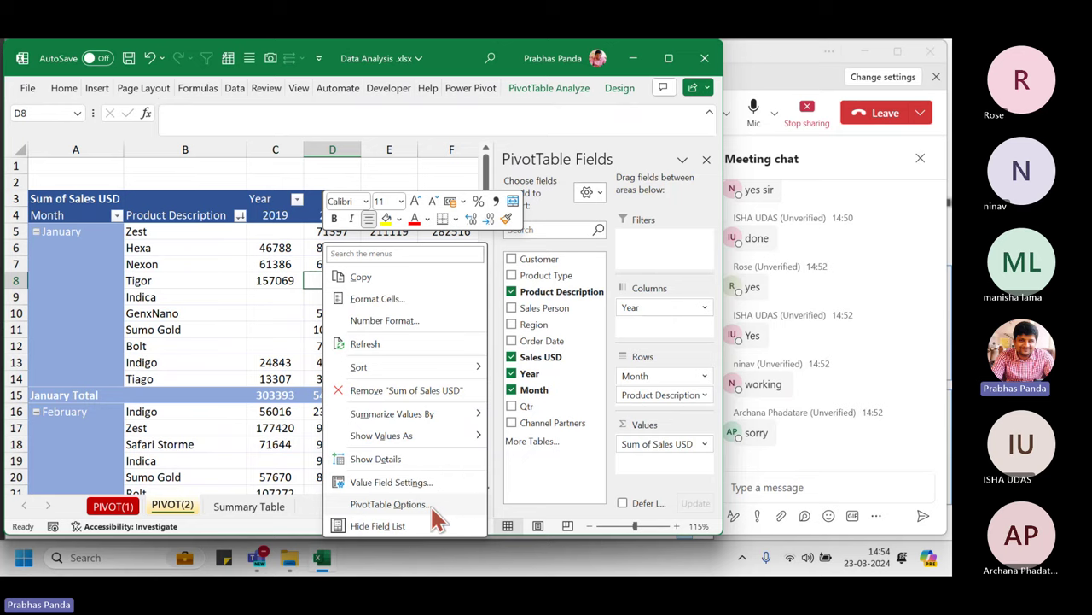
click(433, 510)
click(432, 510)
click(432, 505)
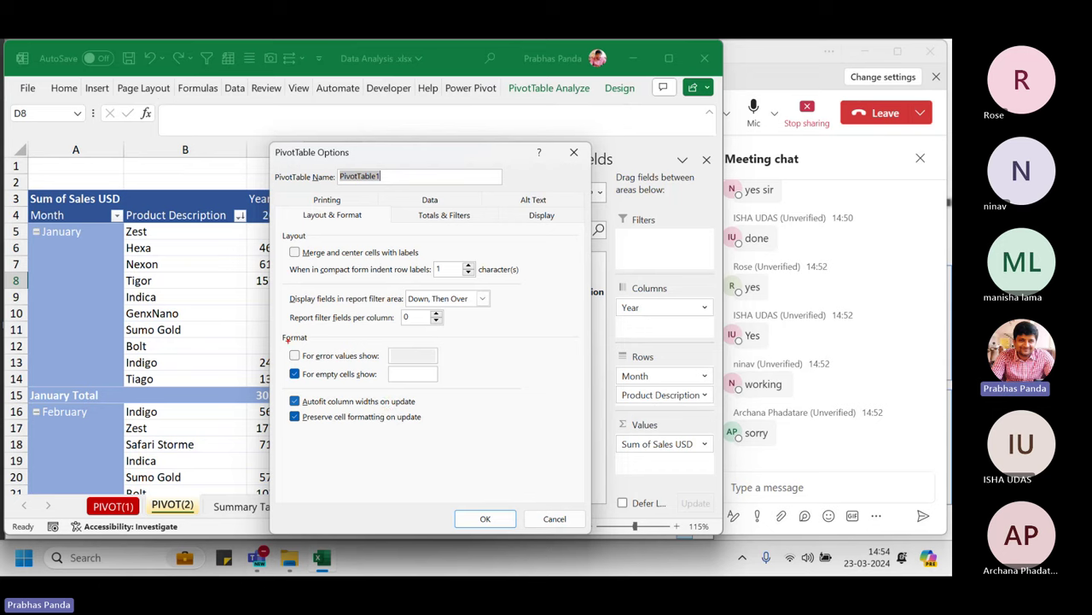
- Enter 0 in 'For empty cells show' and confirm with OK
drag(285, 358, 456, 391)
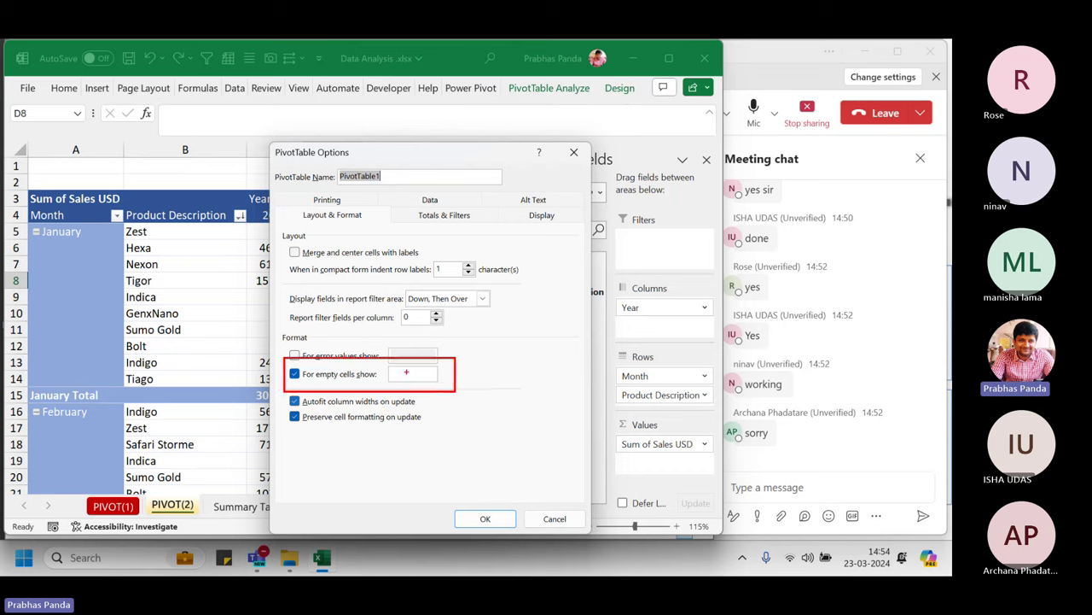
mouse_move(387, 347)
mouse_down()
mouse_move(437, 375)
mouse_move(440, 417)
mouse_up()
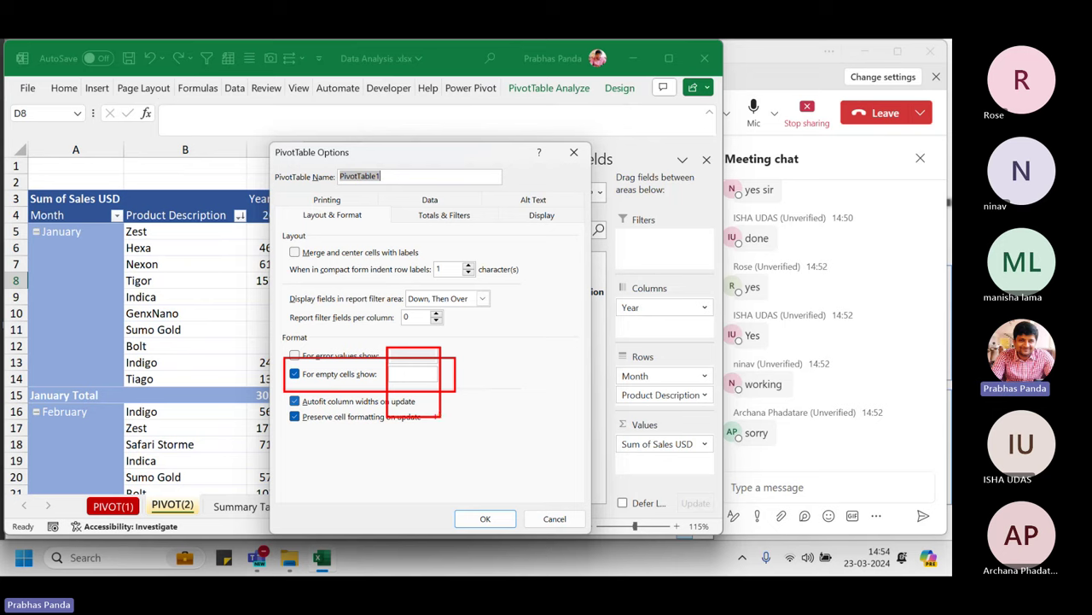
key(Escape)
click(417, 372)
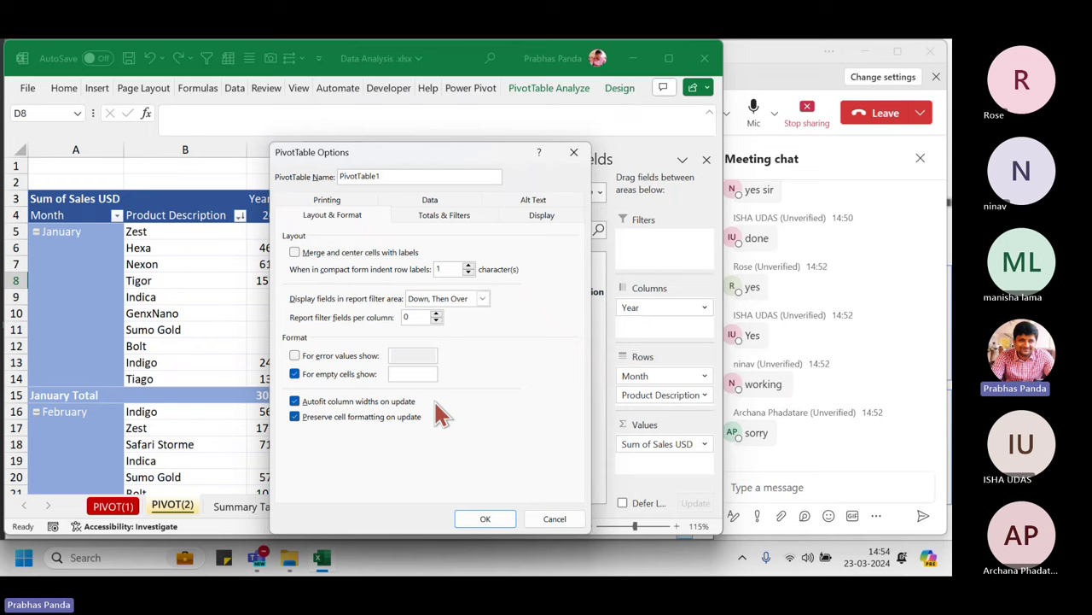
click(412, 373)
text(0)
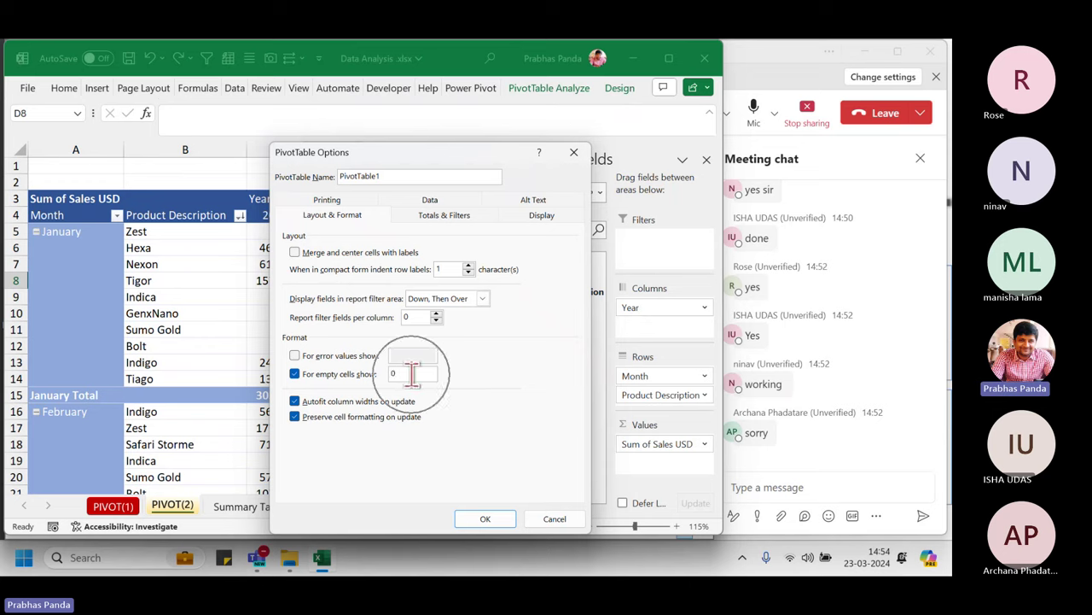
click(412, 373)
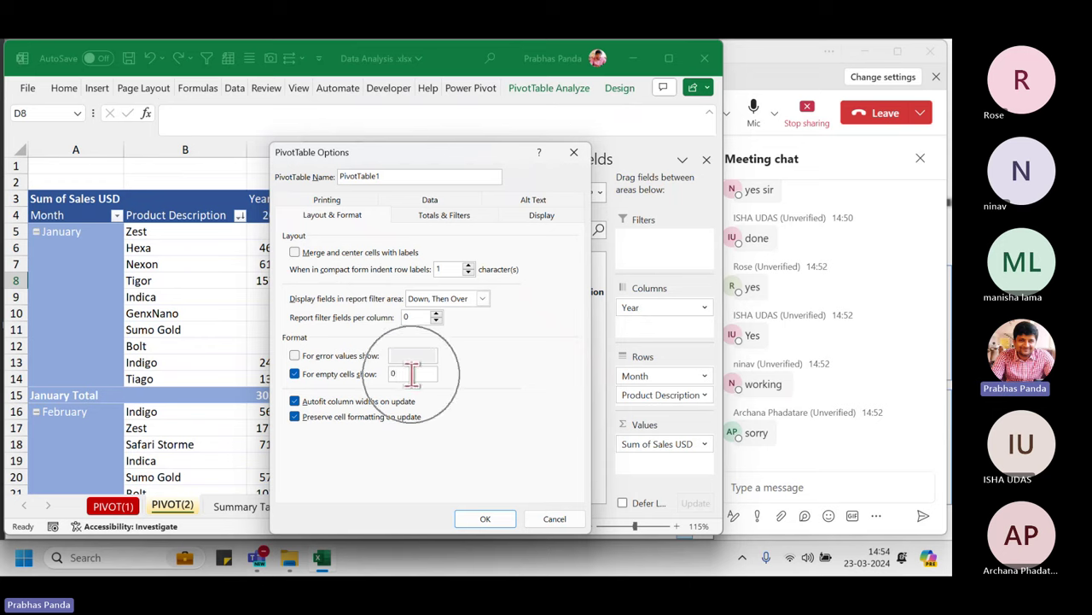
click(485, 520)
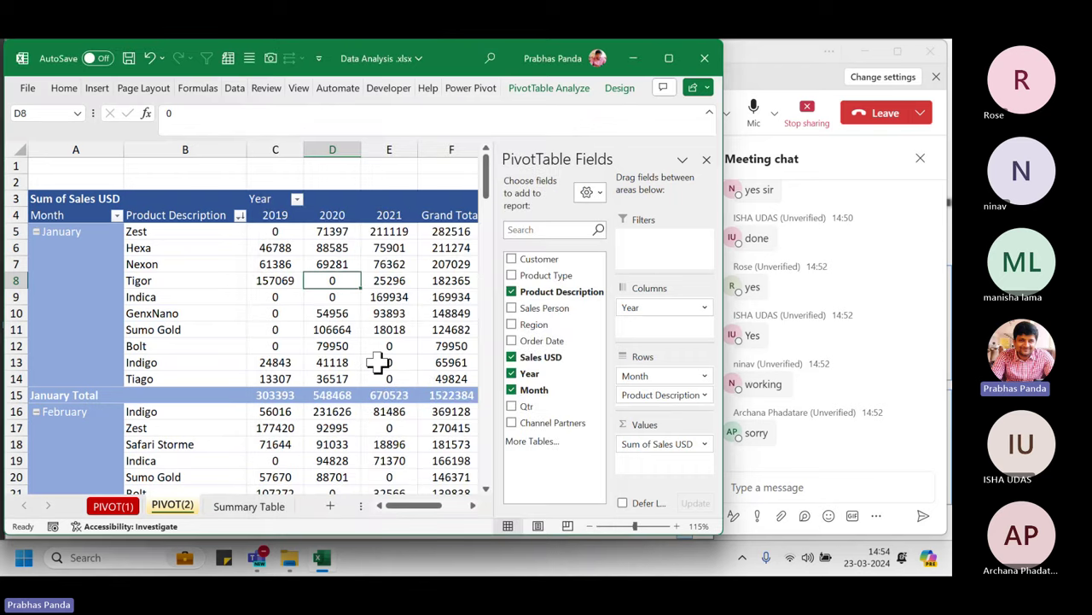
mouse_move(378, 362)
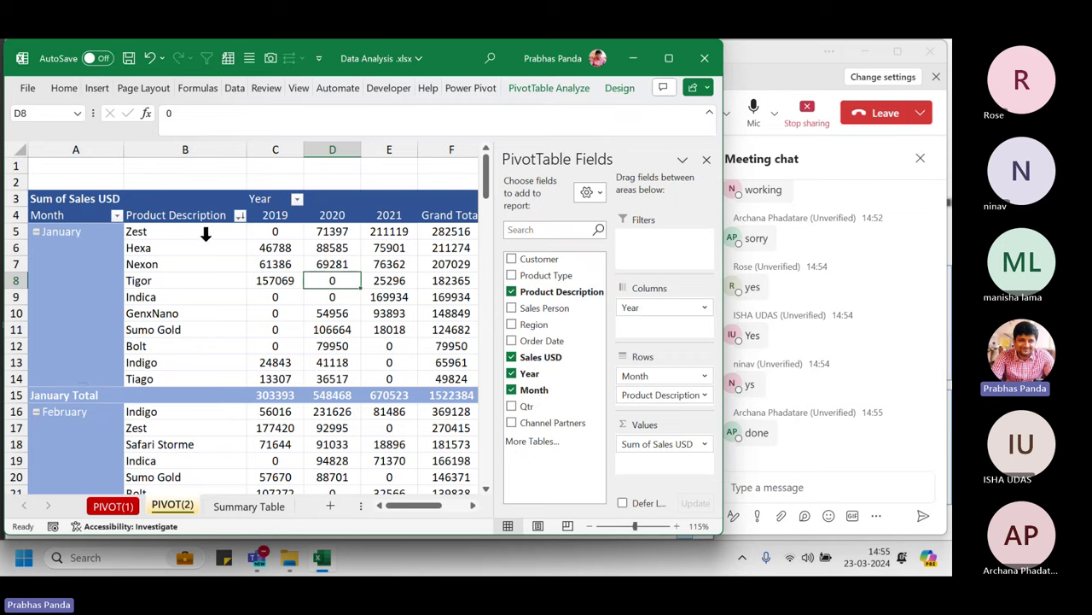
drag(193, 236, 181, 349)
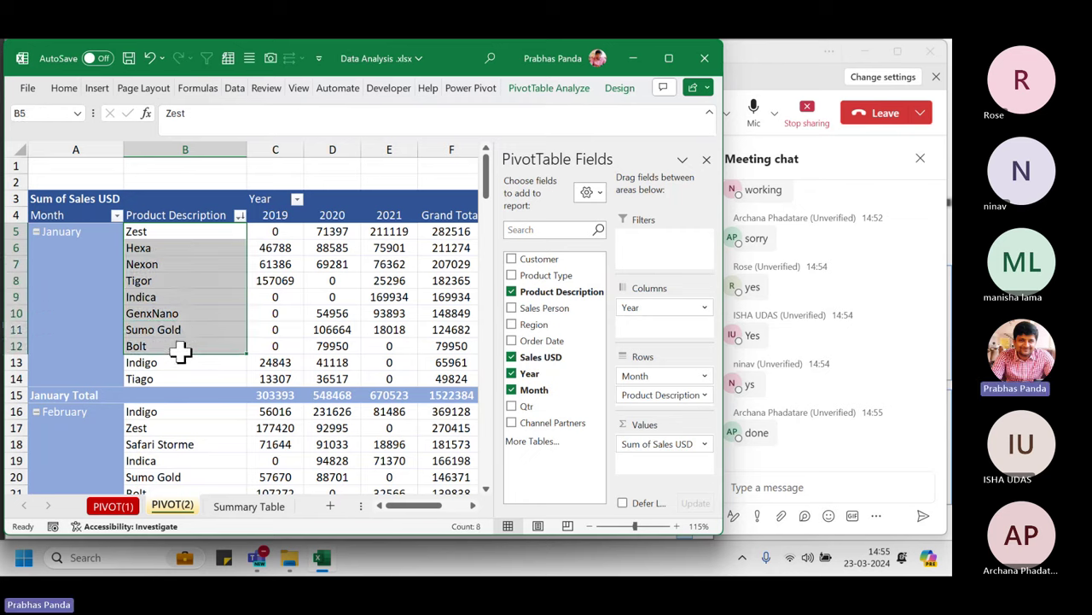
click(174, 378)
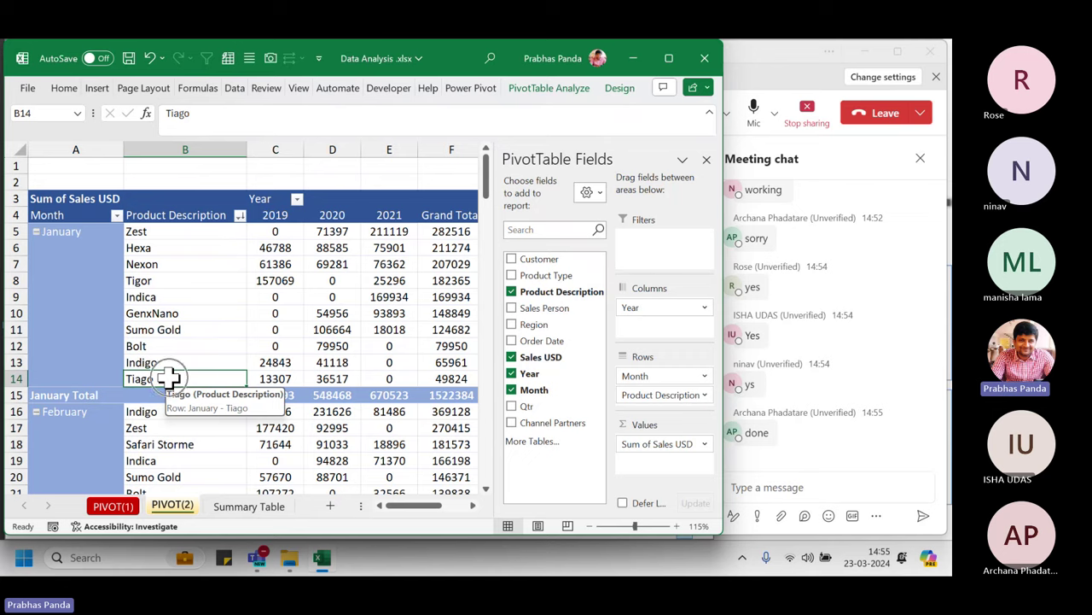
mouse_move(28, 367)
mouse_down()
mouse_move(111, 388)
mouse_move(154, 374)
mouse_move(101, 233)
mouse_up()
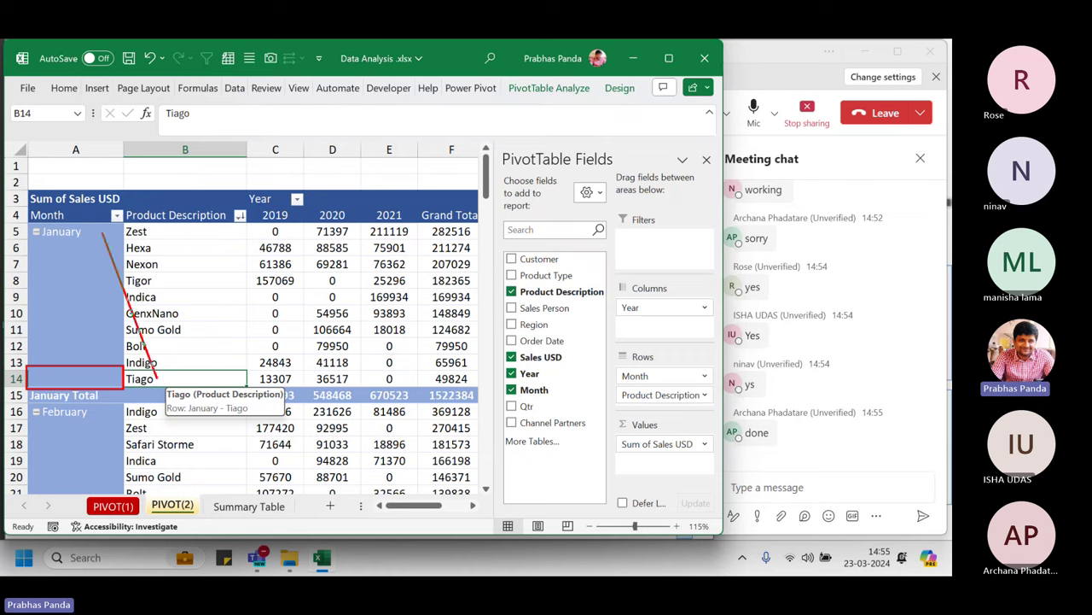
drag(16, 218, 125, 250)
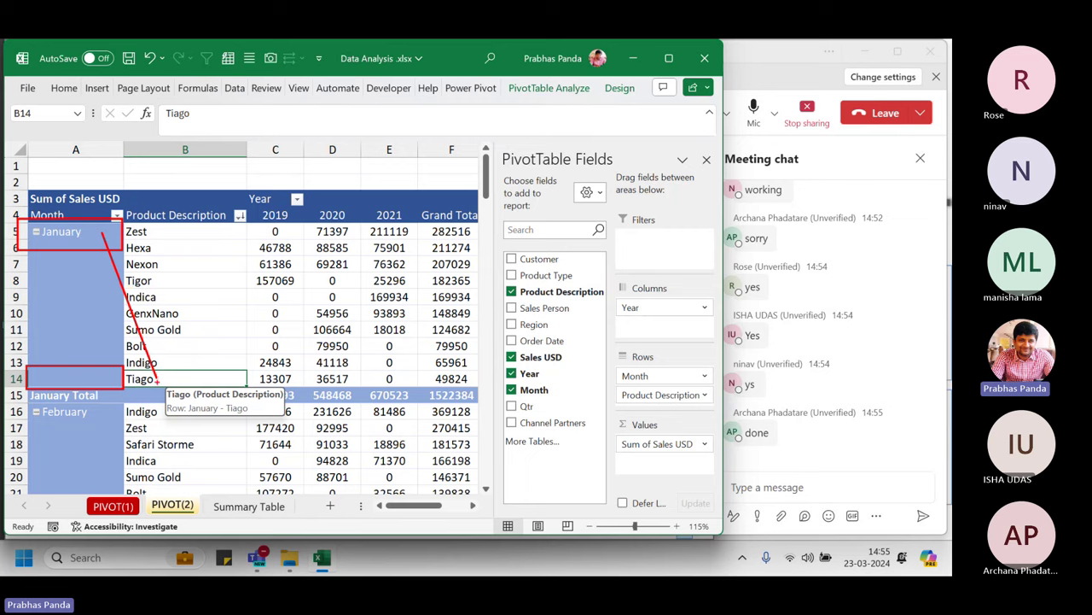
drag(93, 239, 97, 378)
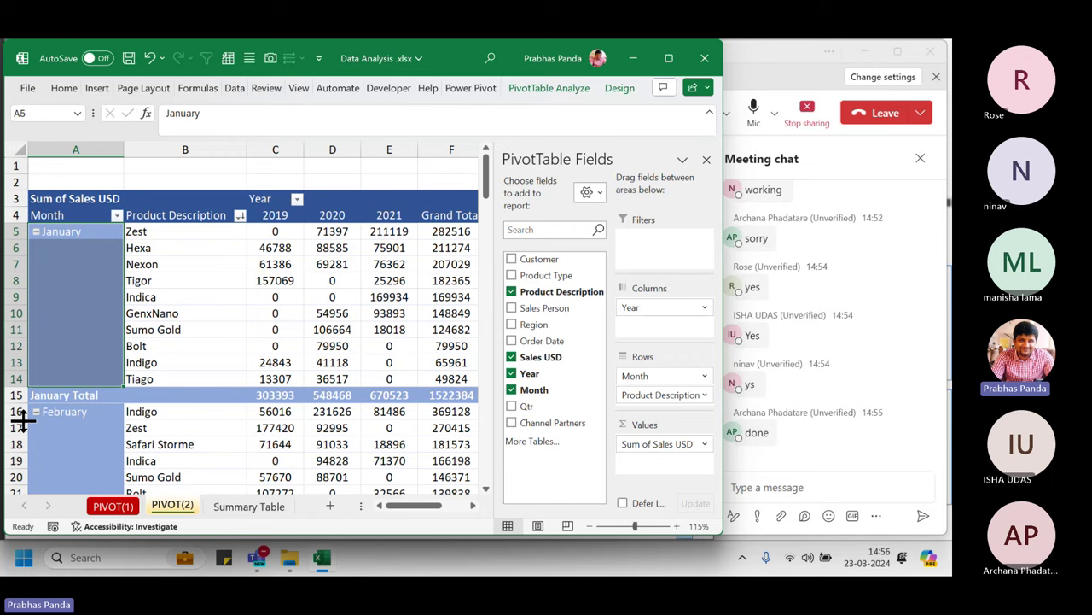
click(242, 335)
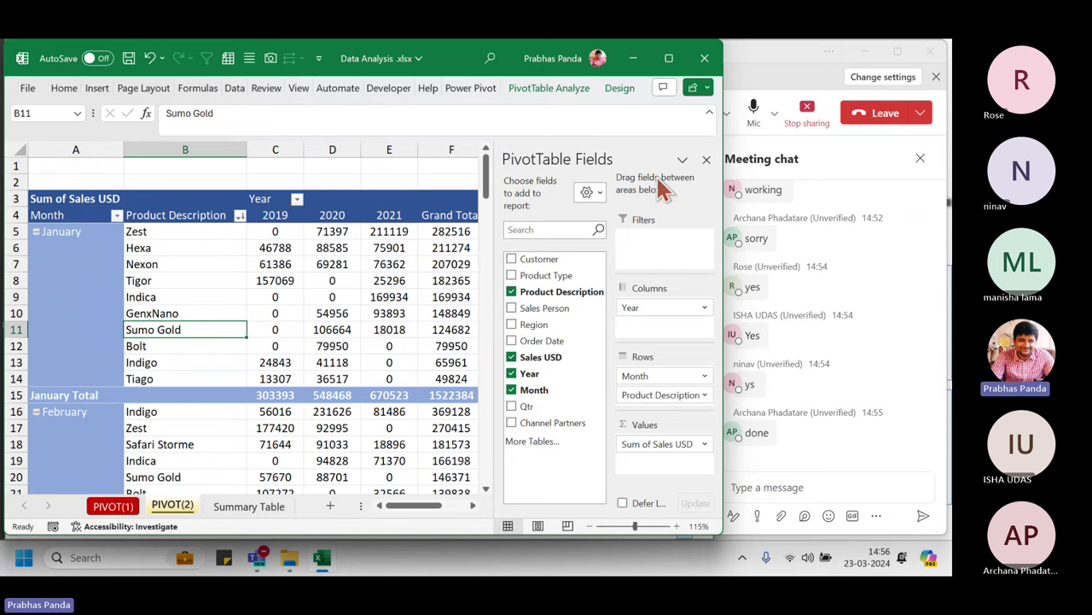
- Set the PivotTable Design Report Layout to Repeat All Item Labels so every product row shows its month
click(621, 89)
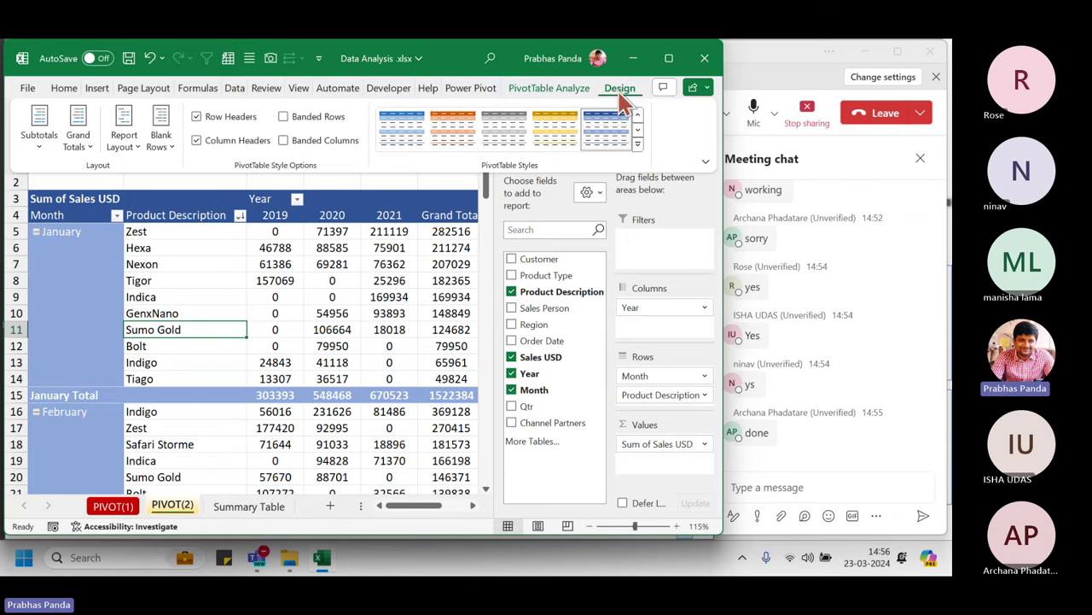
click(125, 147)
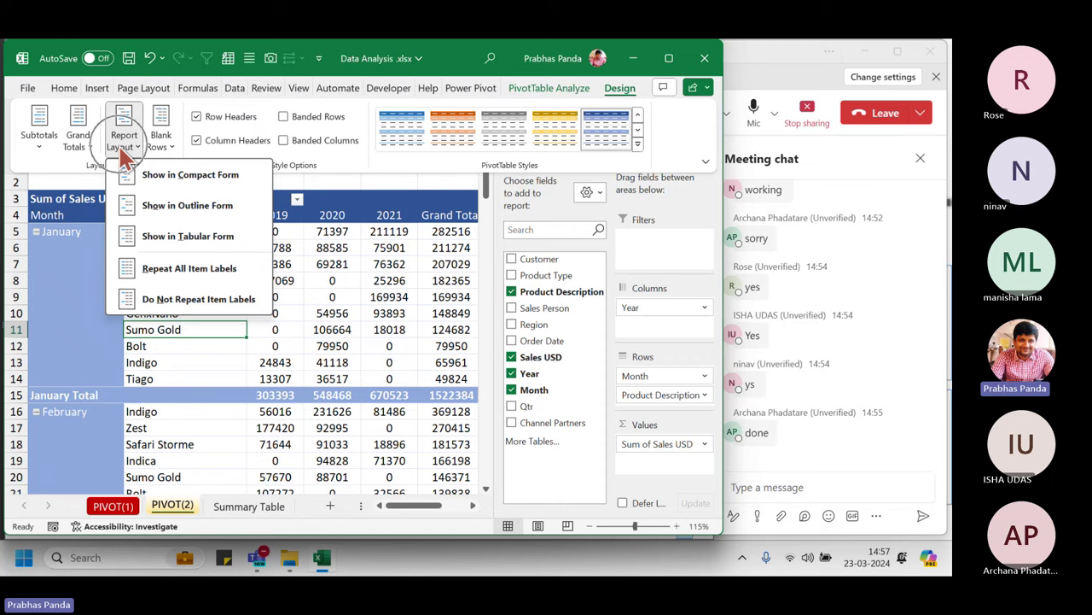
click(210, 268)
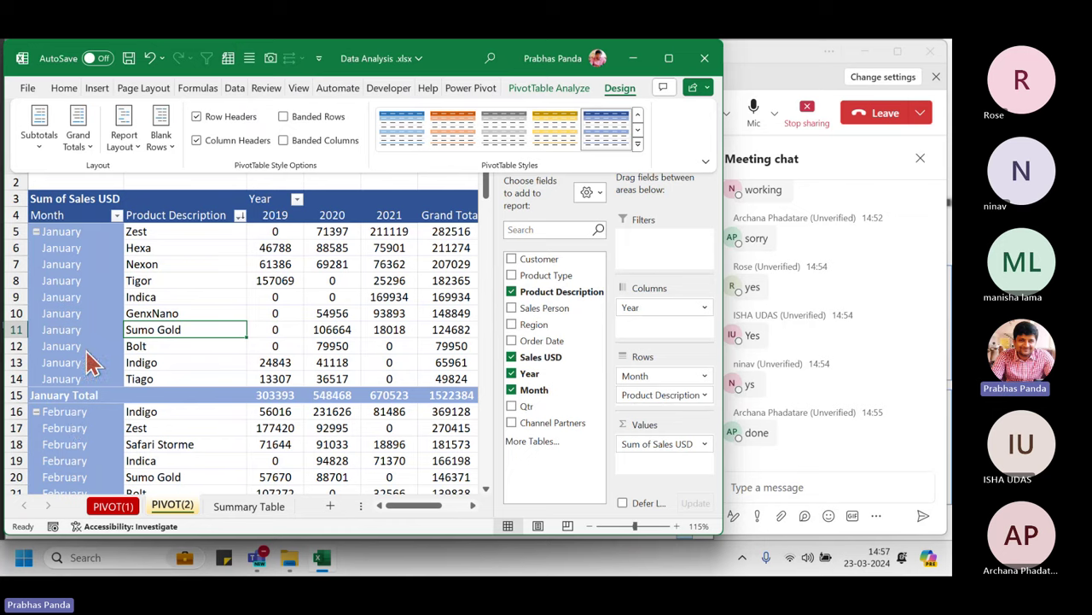
click(111, 145)
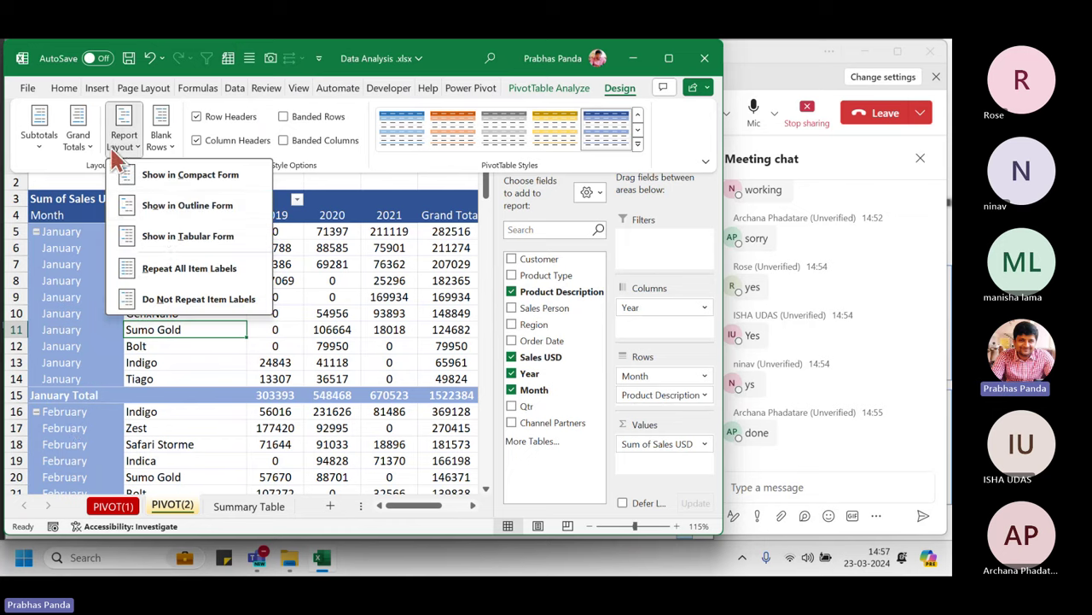
click(195, 273)
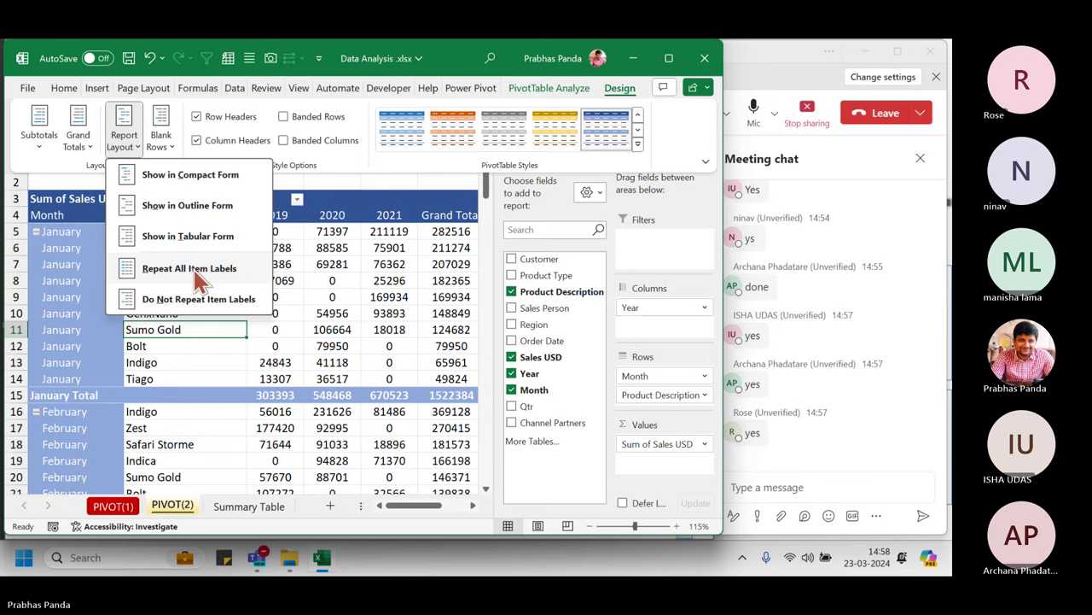
click(193, 268)
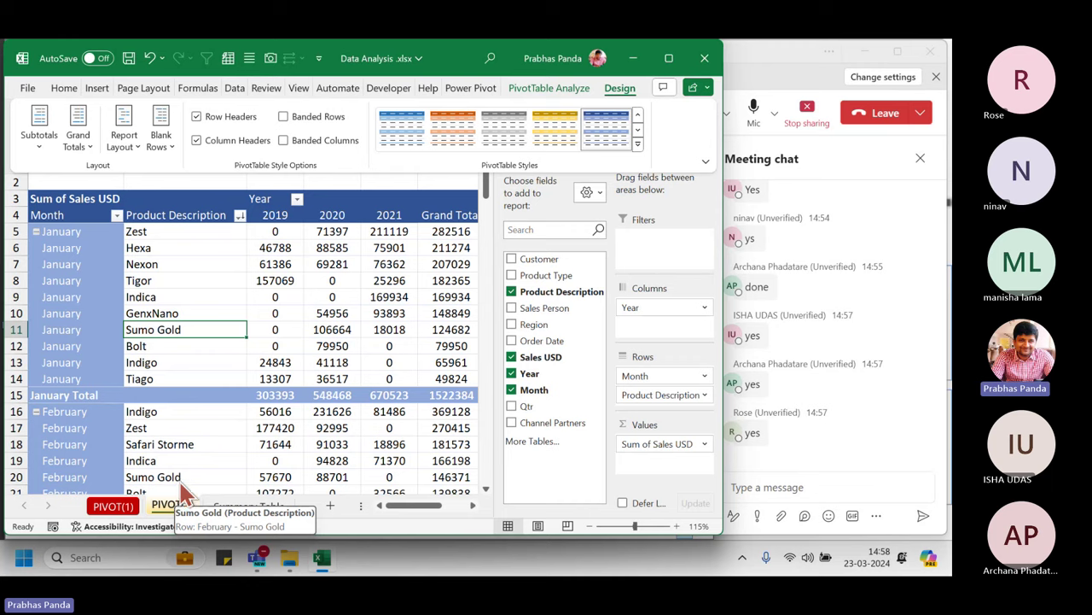
click(681, 394)
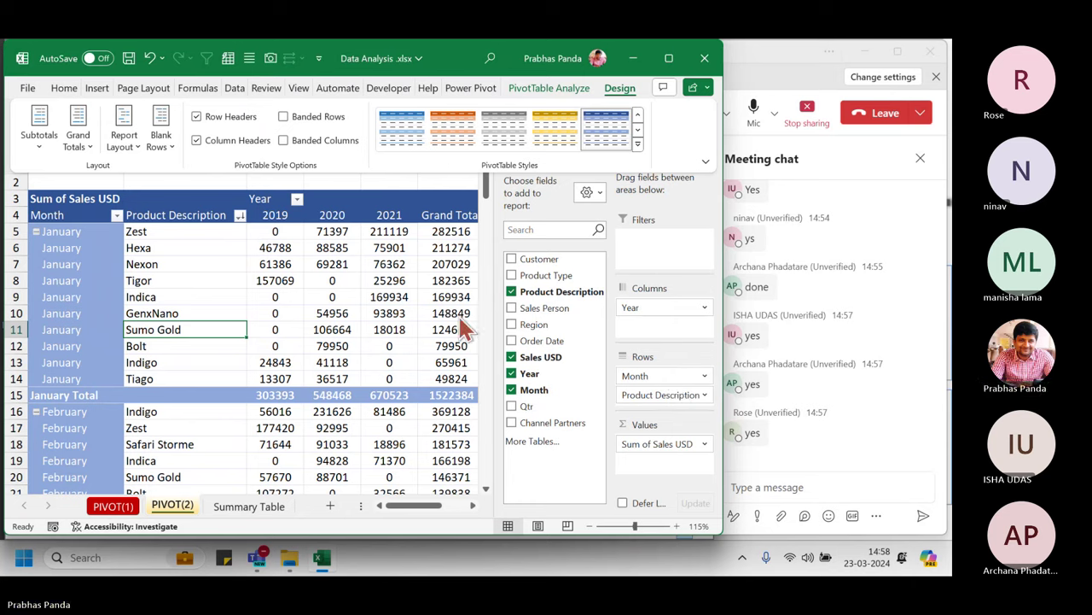
mouse_move(331, 294)
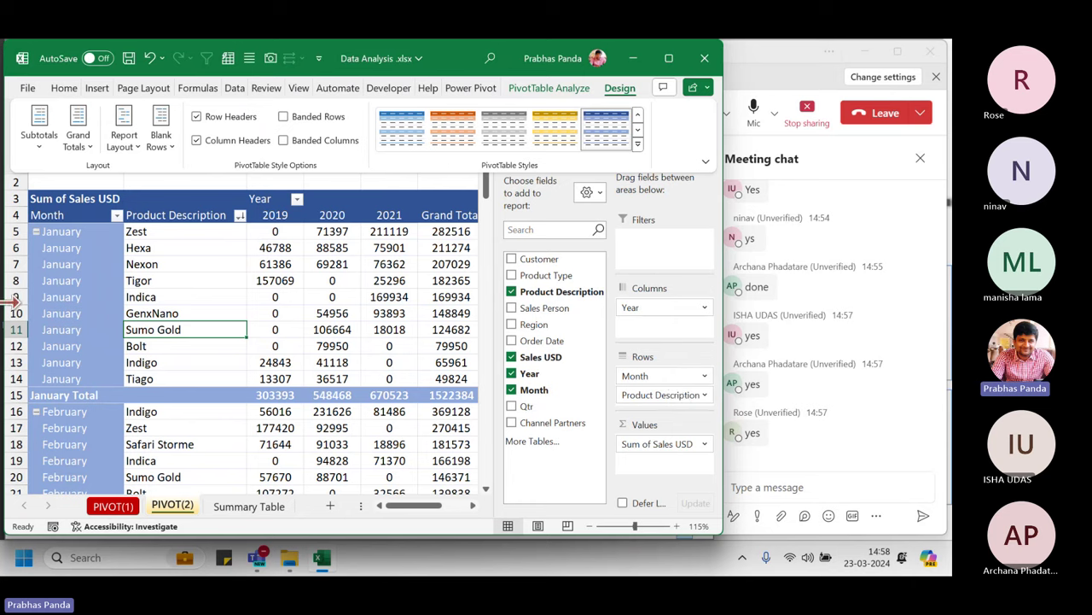
click(128, 149)
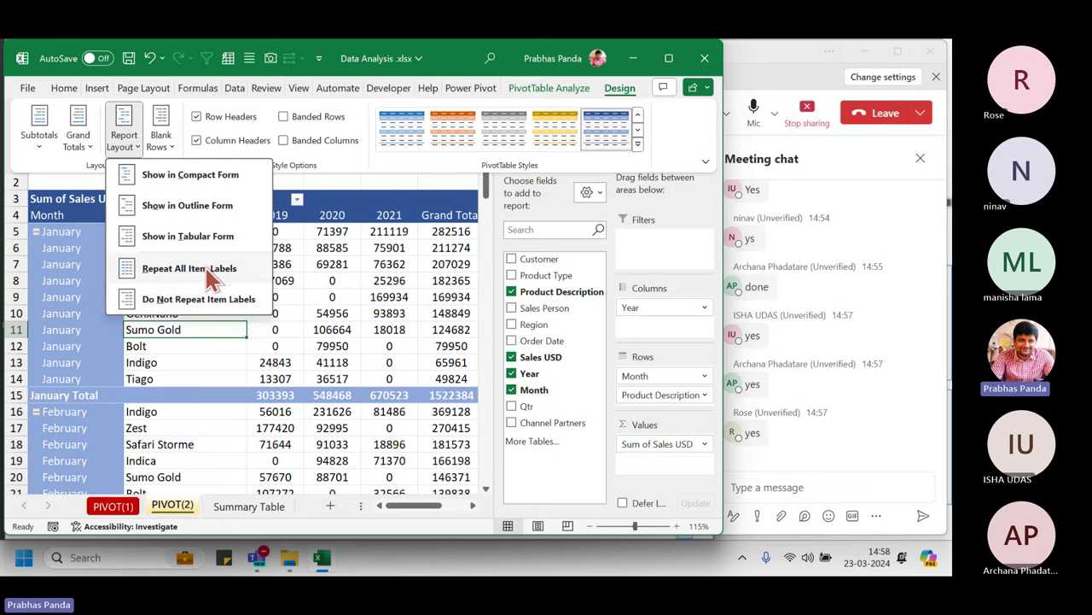
click(175, 511)
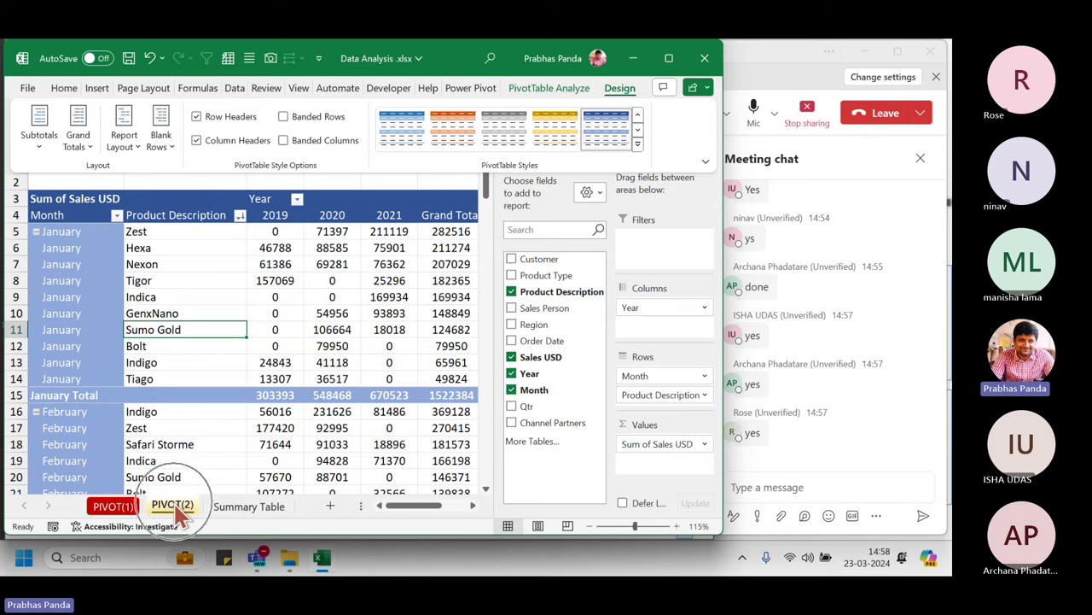
- Duplicate the PIVOT(2) sheet as PIVOT(3) and set its tab colour to red
click(175, 510)
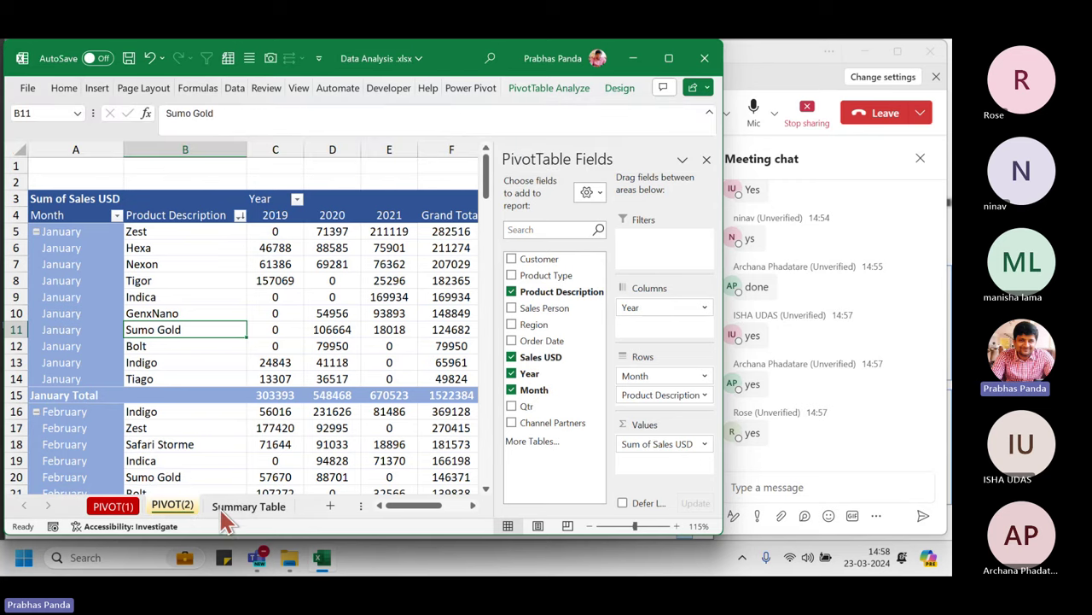
drag(186, 515, 237, 518)
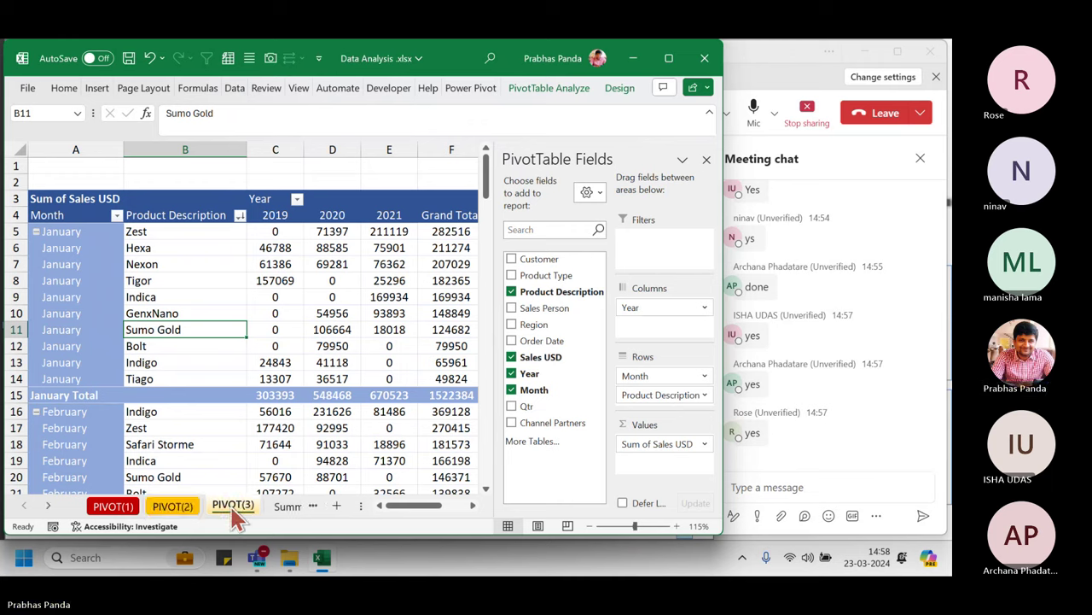
right_click(237, 516)
mouse_move(298, 404)
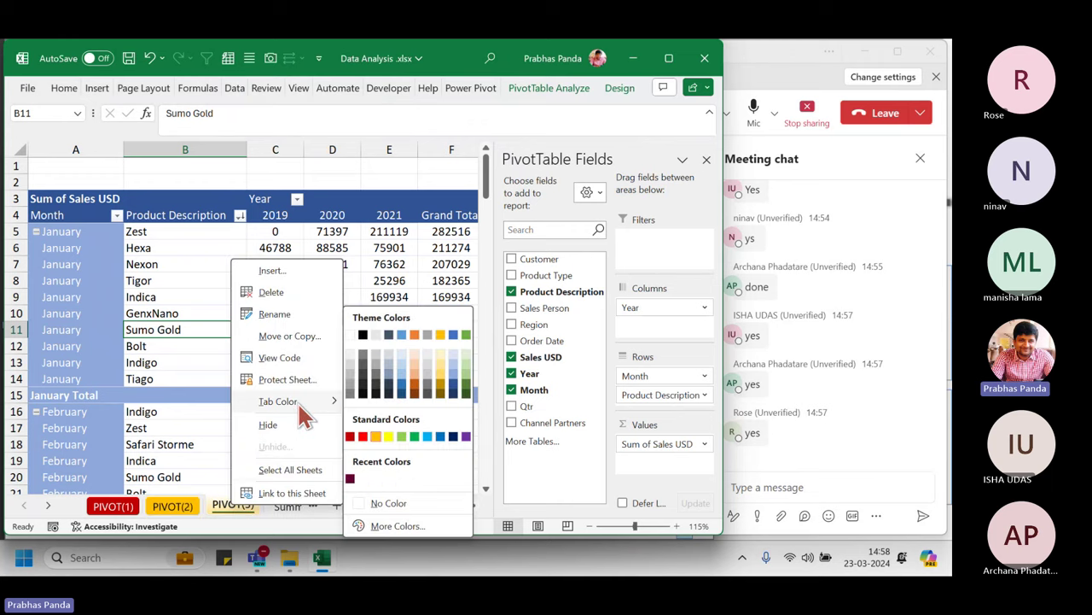
click(363, 436)
mouse_move(261, 369)
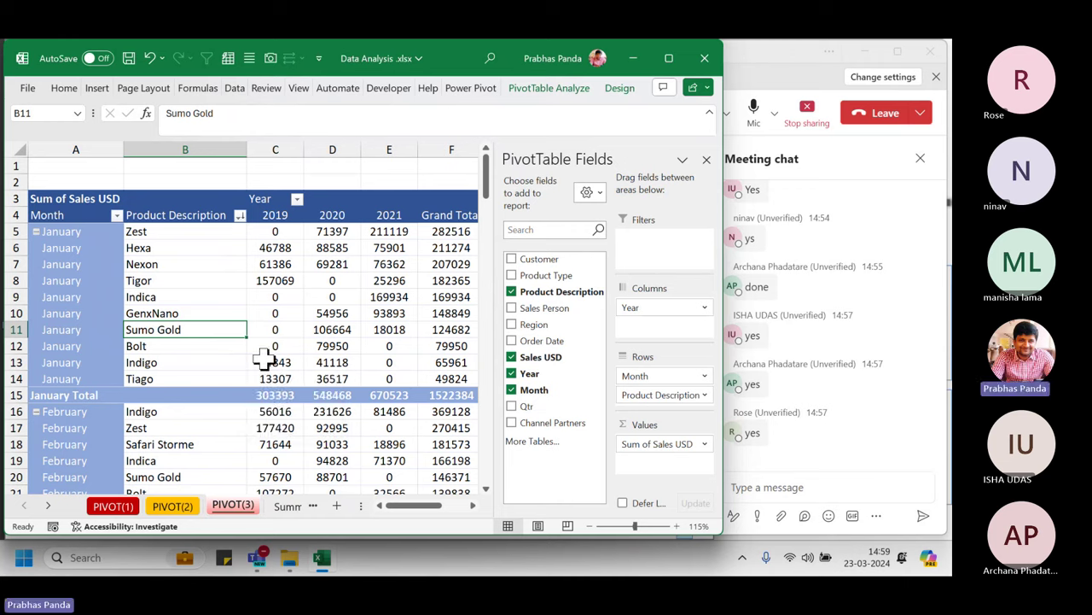
click(273, 328)
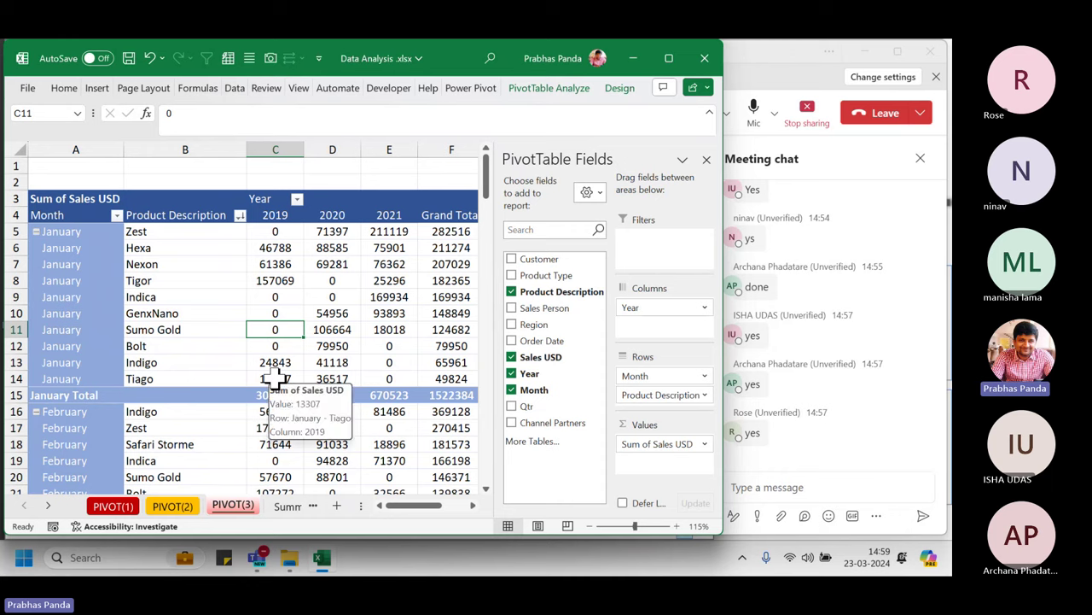
click(389, 314)
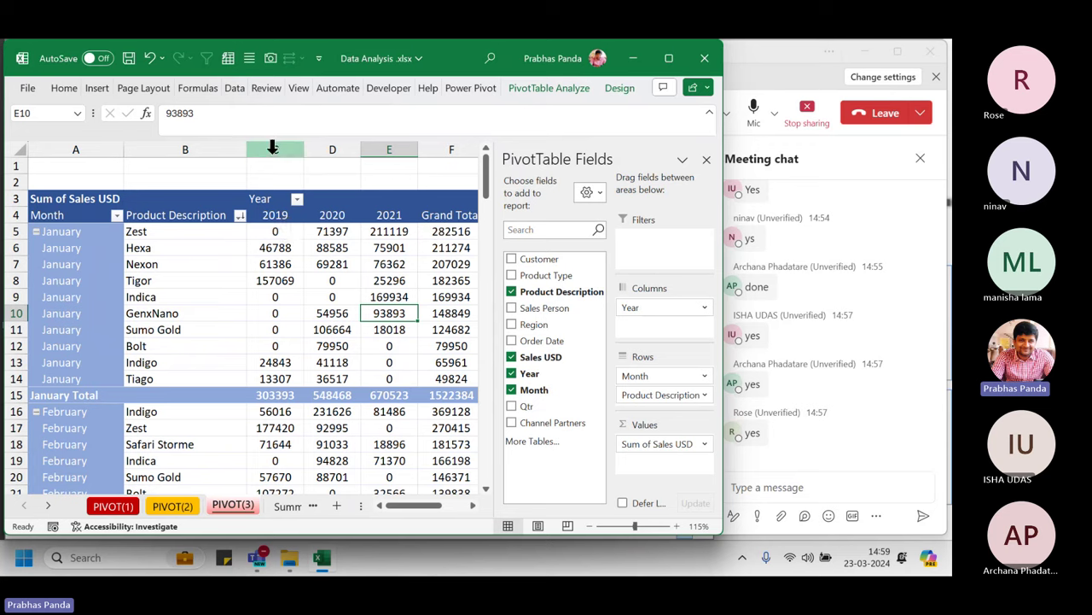
drag(273, 149, 390, 159)
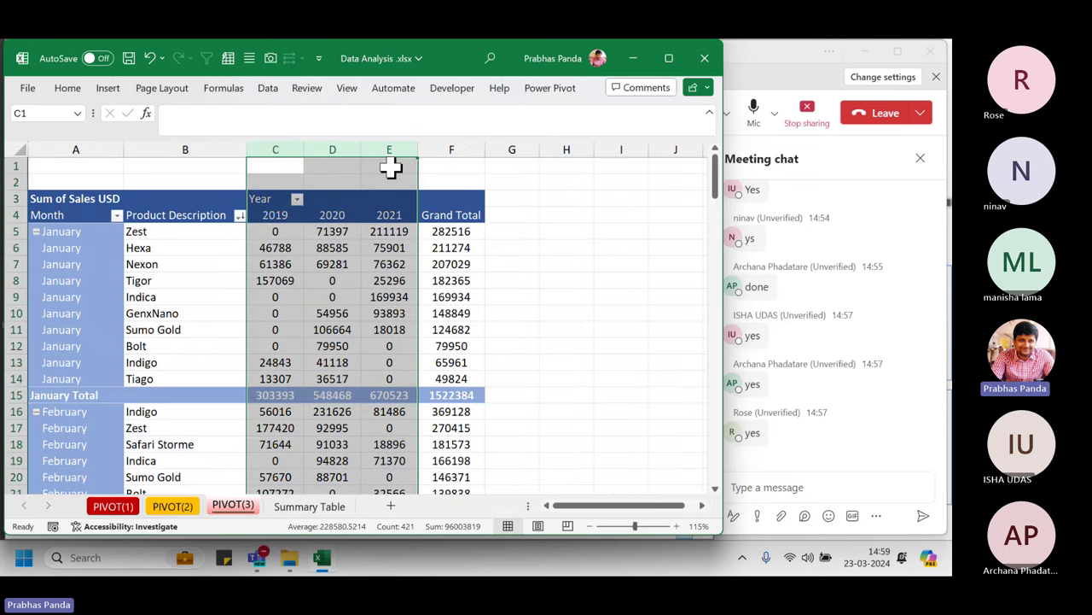
ctrl+click(97, 147)
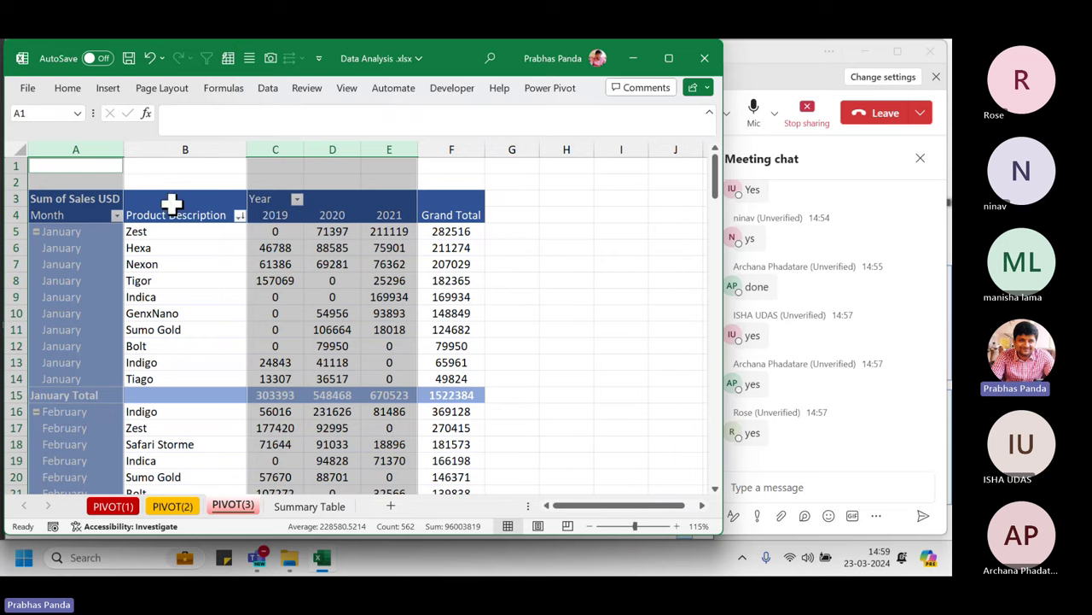
click(210, 252)
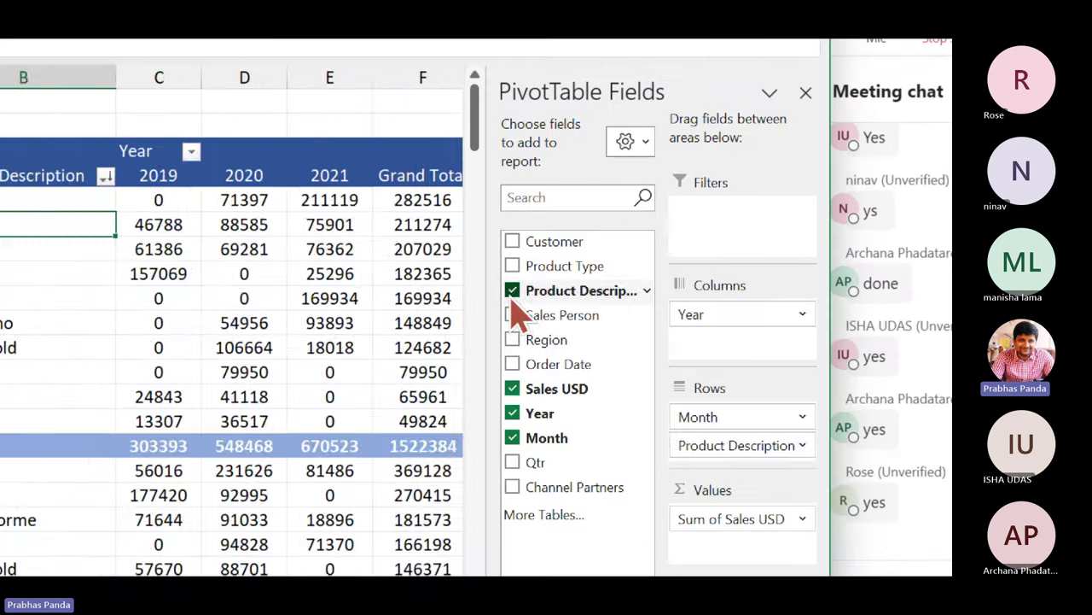
- Remove Product Description from the PIVOT(3) Rows and put Customer directly below Month
click(512, 292)
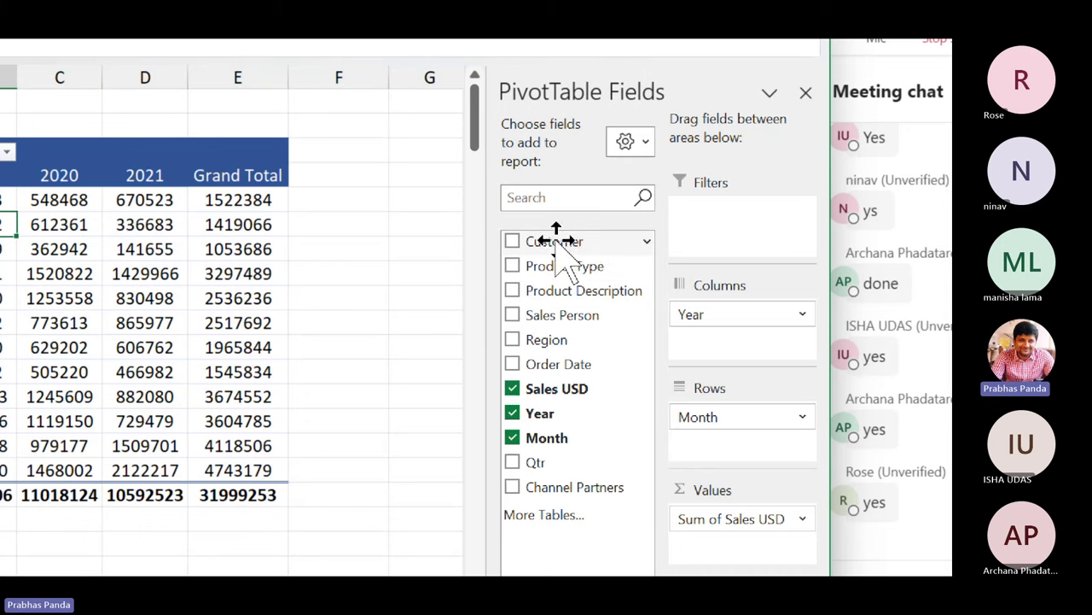
drag(566, 239, 753, 462)
drag(675, 408, 658, 392)
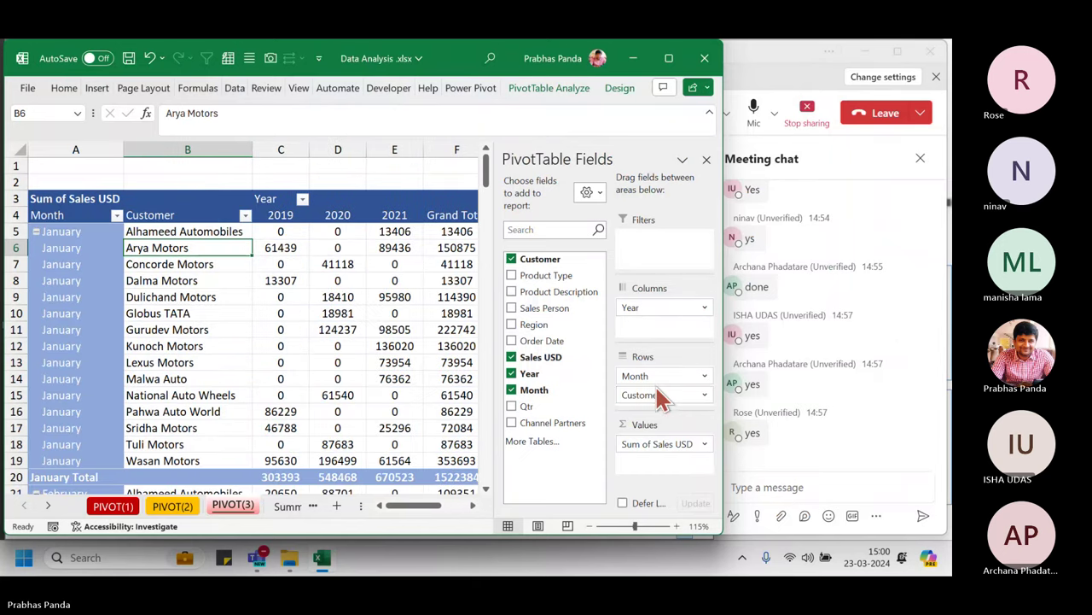
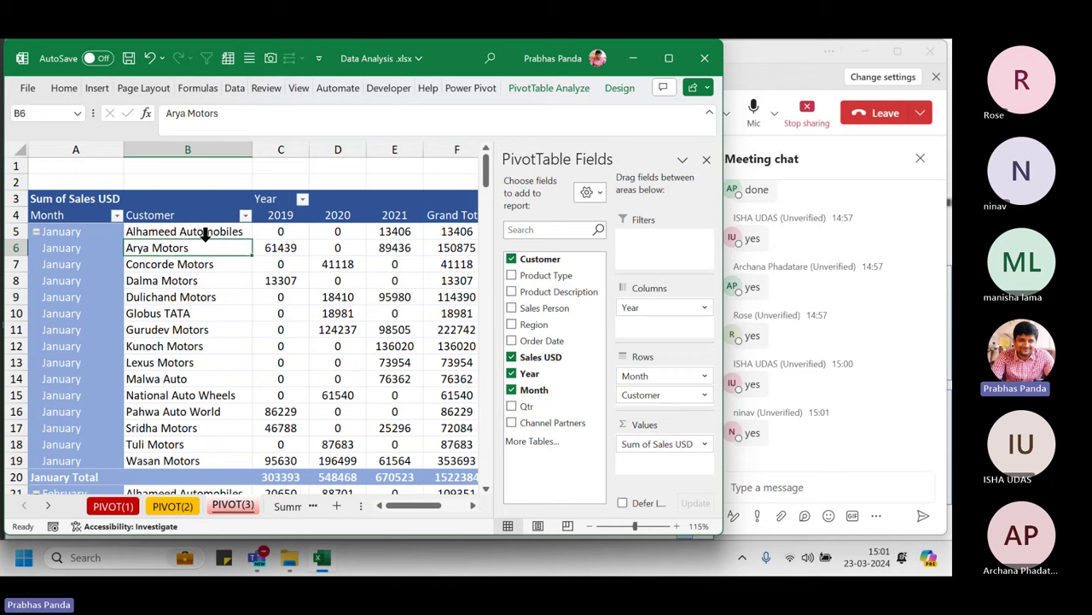
- Review the customer pivot: select Alhameed Automobiles and the 2019 column, then scroll through the rows
click(195, 231)
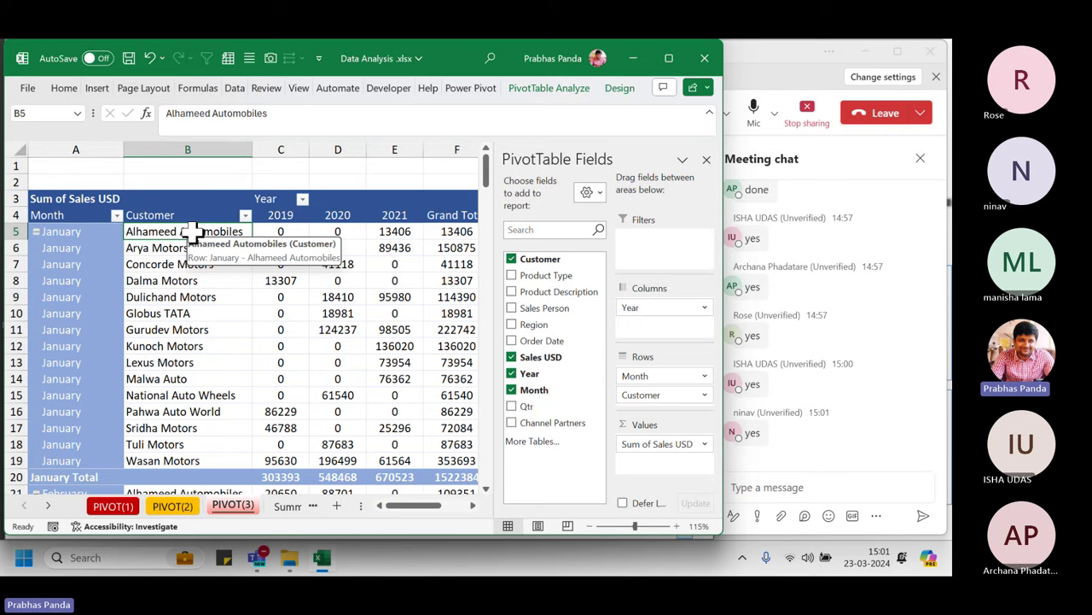
click(290, 145)
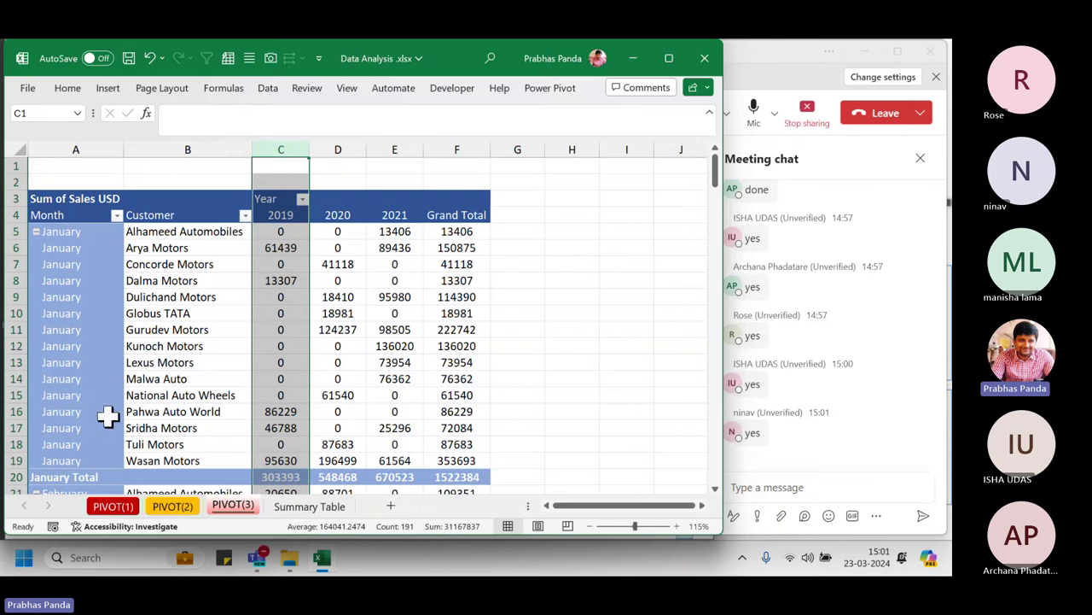
scroll(102, 418, down, 3)
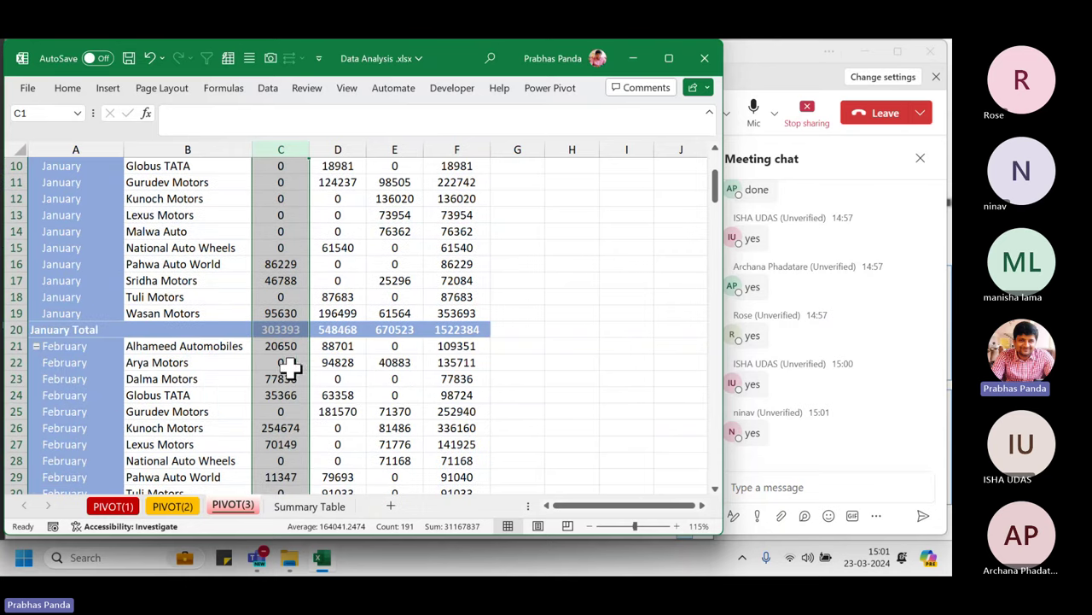
scroll(219, 409, down, 4)
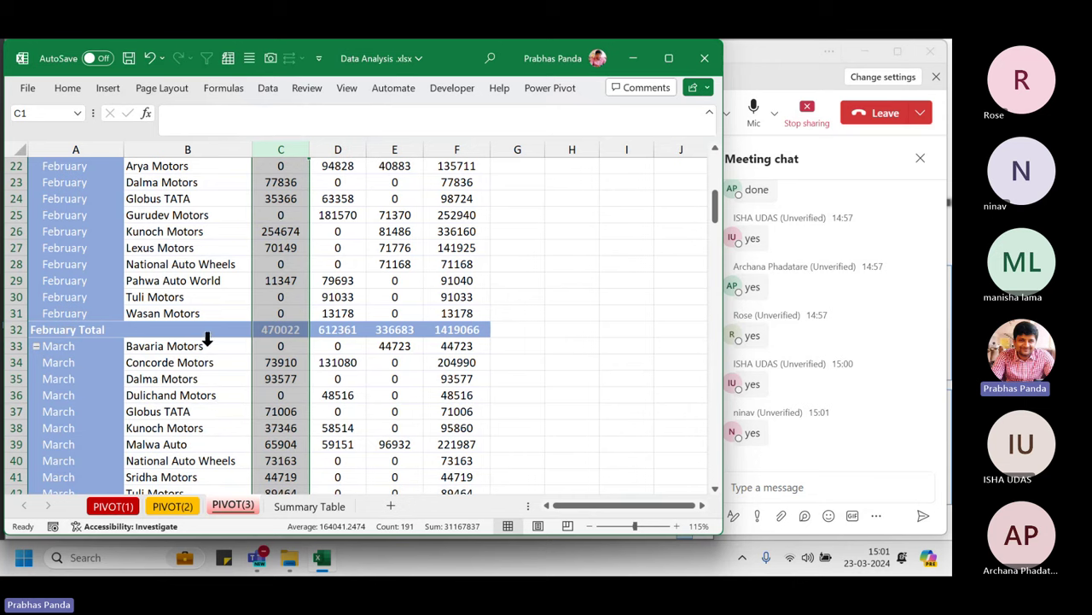
scroll(194, 329, up, 4)
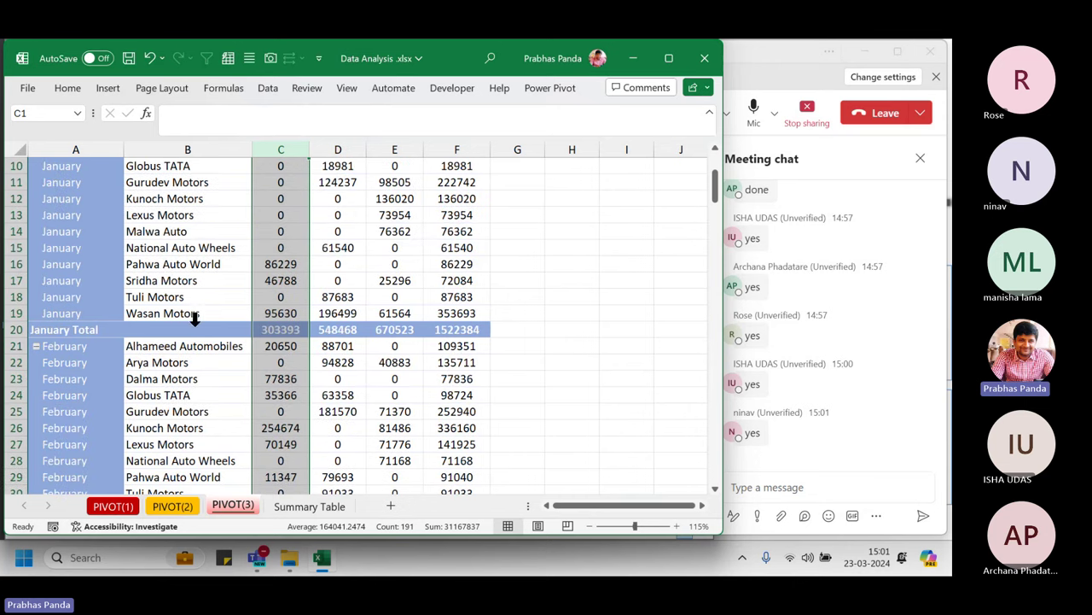
scroll(120, 446, down, 9)
scroll(123, 447, down, 4)
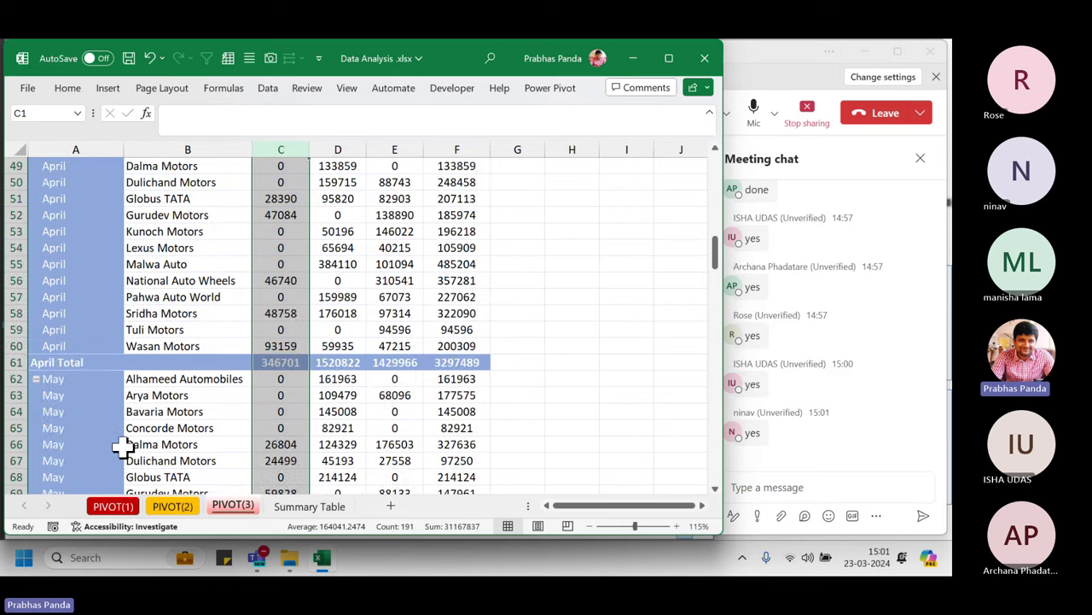
scroll(123, 447, down, 3)
scroll(123, 446, down, 16)
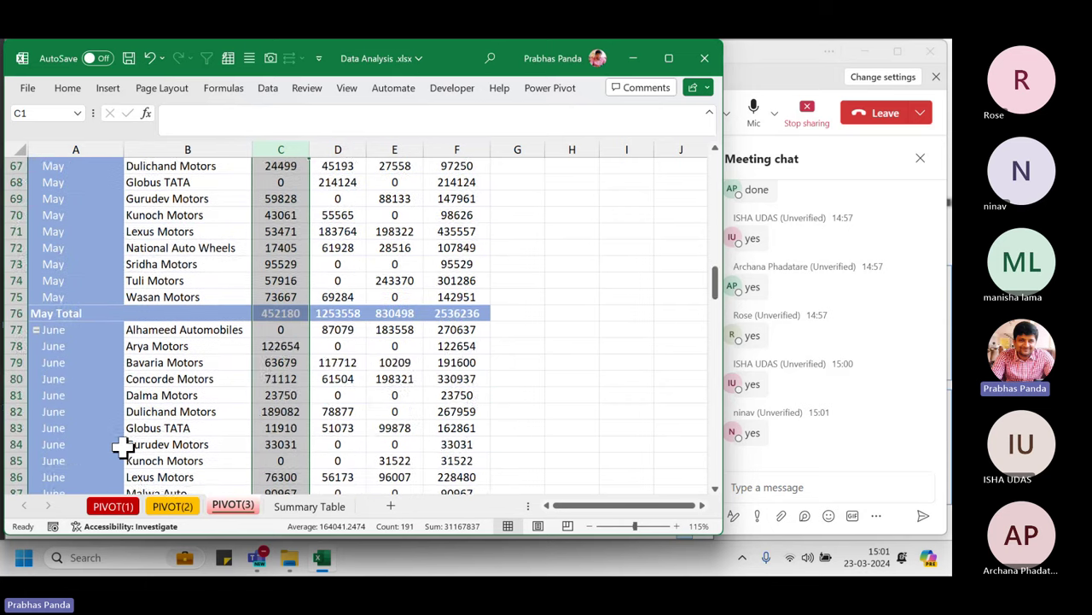
scroll(123, 446, down, 20)
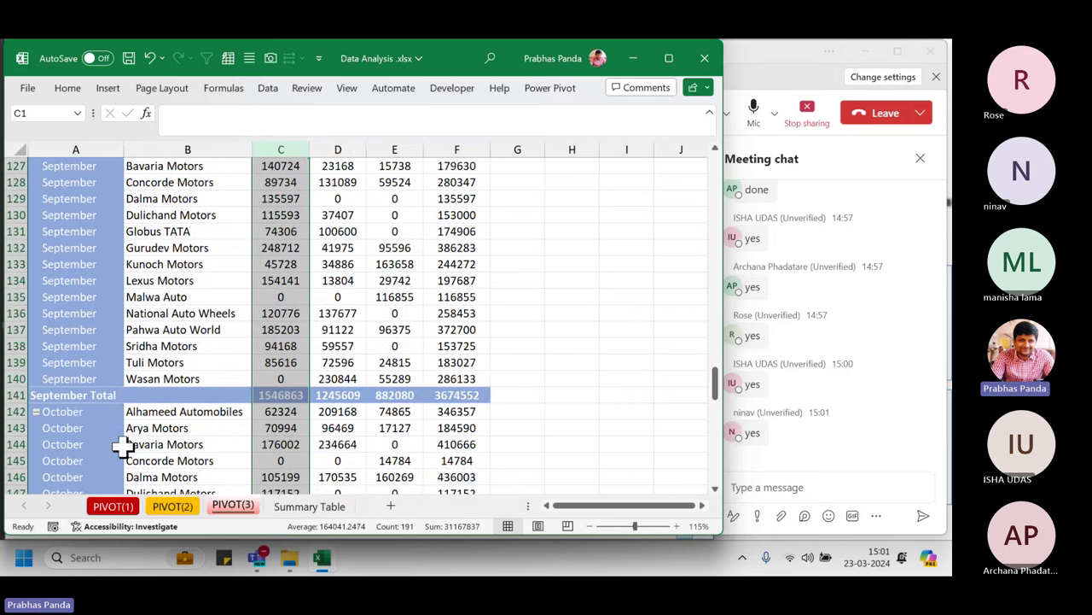
scroll(115, 444, down, 5)
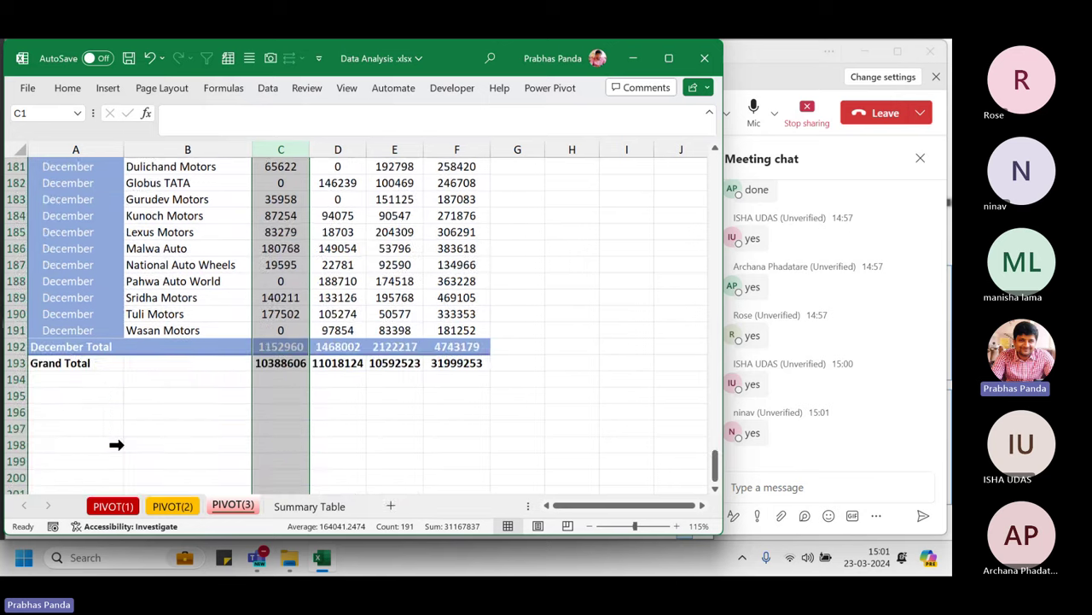
drag(716, 482, 719, 145)
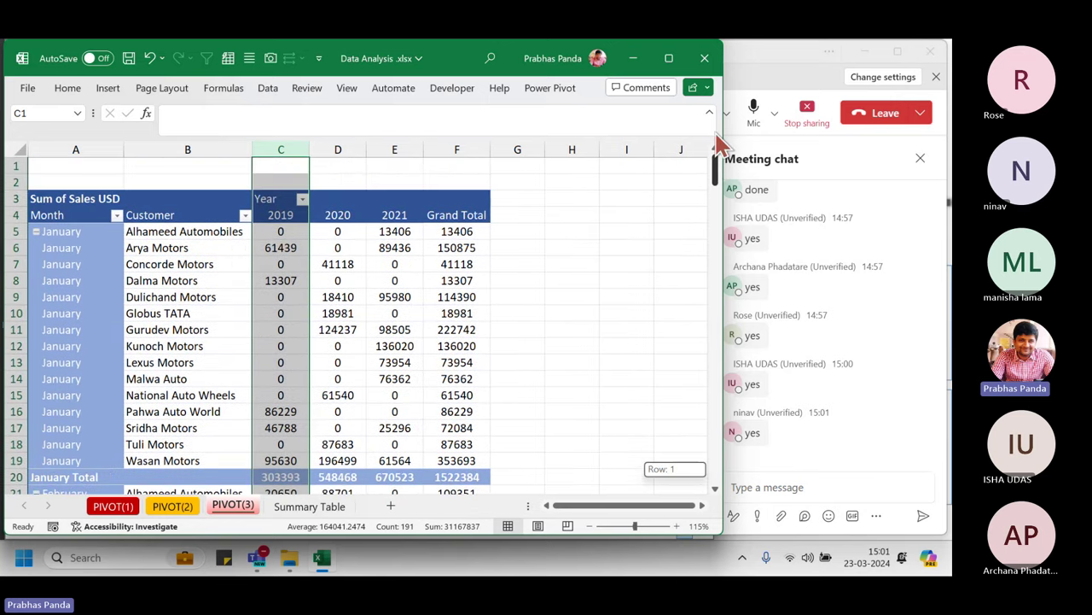
- Move the Month field from Rows to Columns, below Year, in the PivotTable Fields pane
click(373, 284)
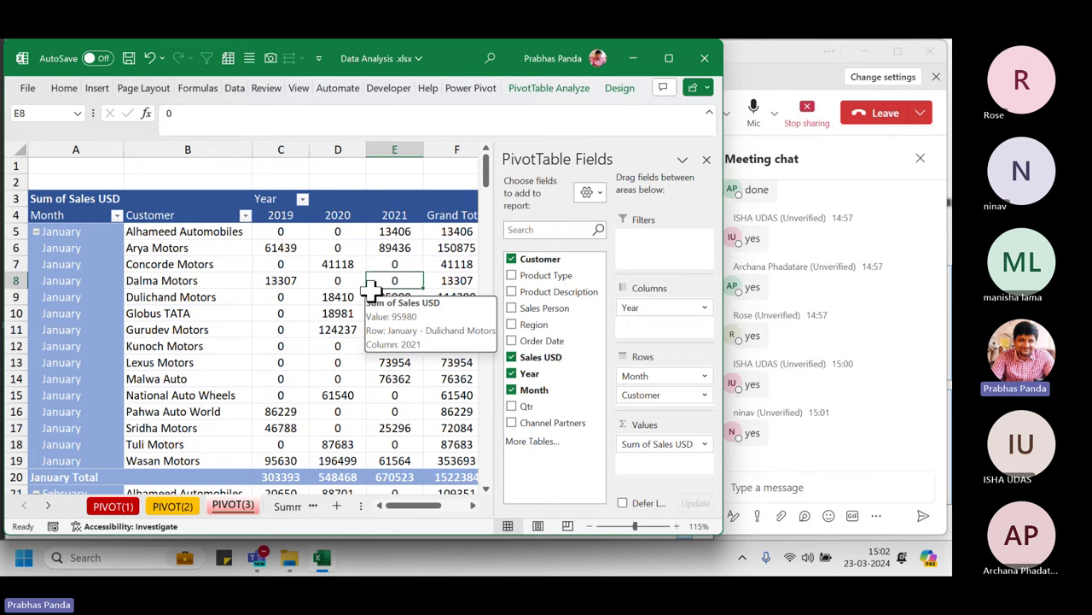
click(218, 331)
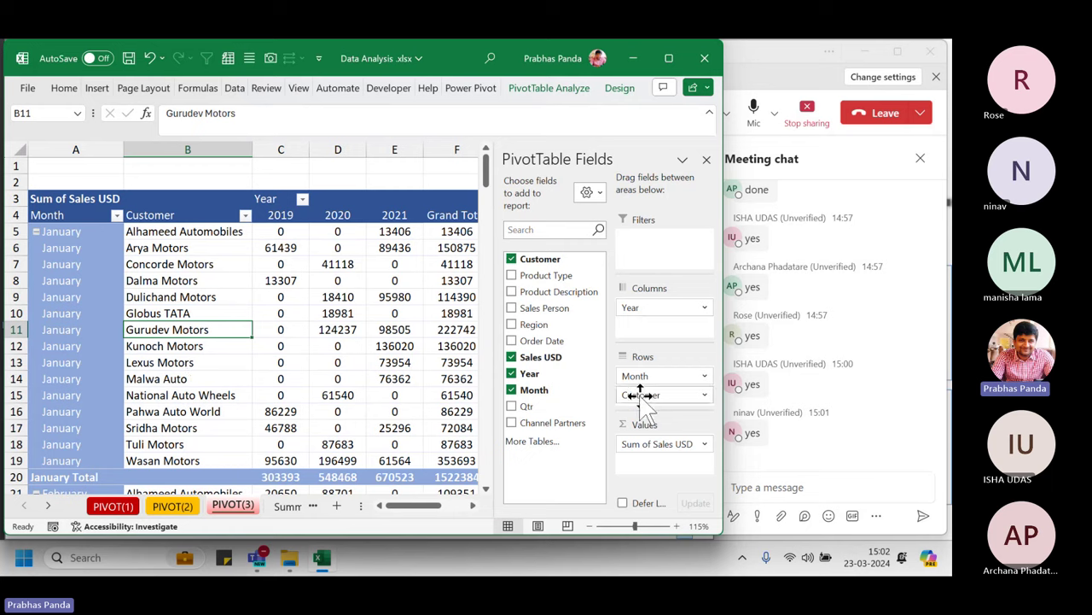
click(660, 376)
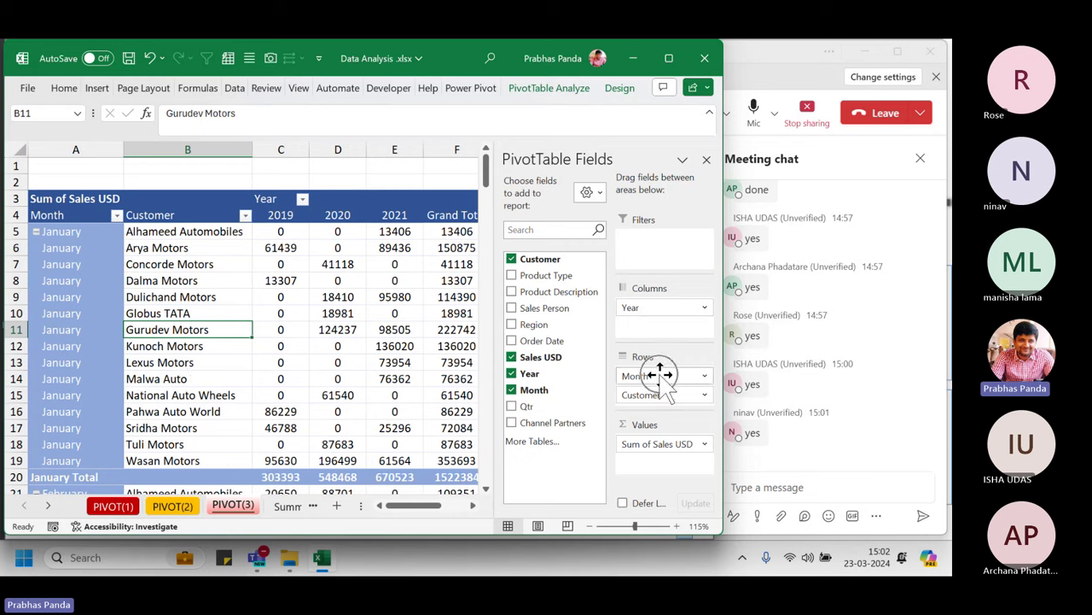
drag(664, 381, 671, 331)
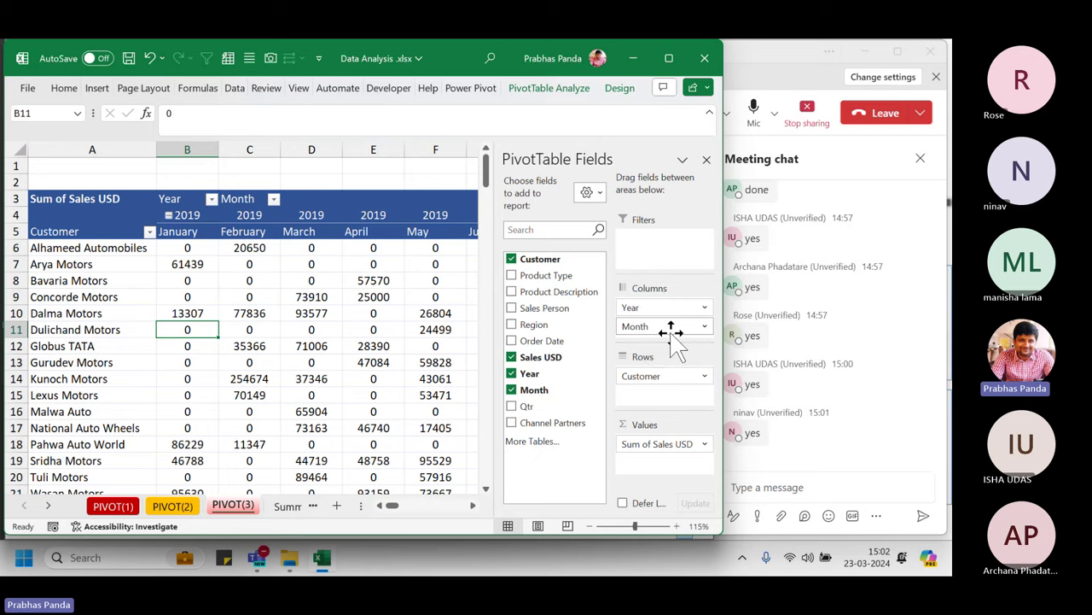
scroll(277, 340, down, 1)
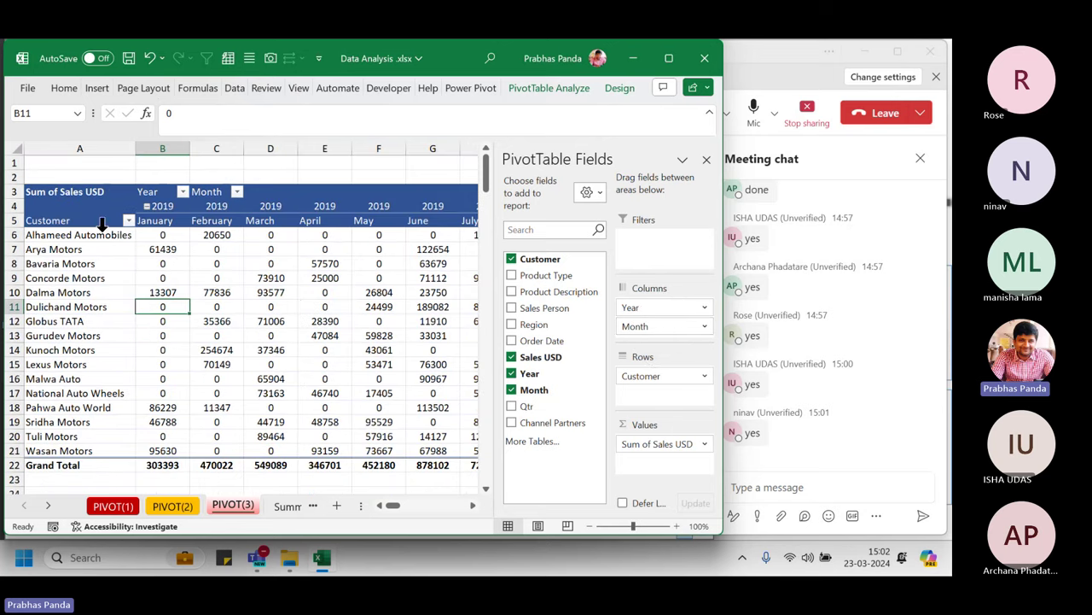
click(104, 145)
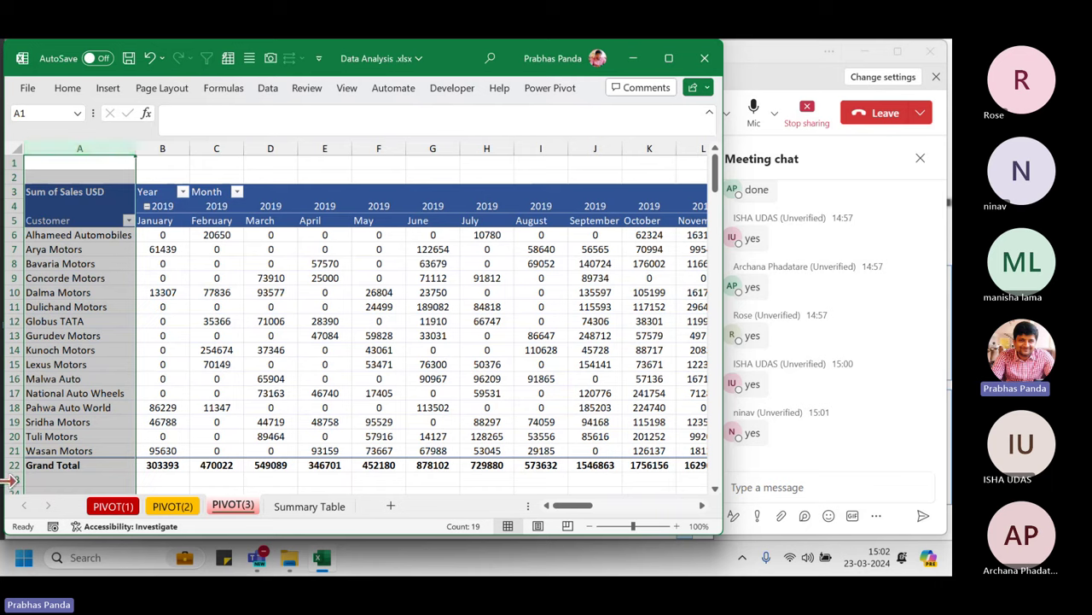
click(11, 466)
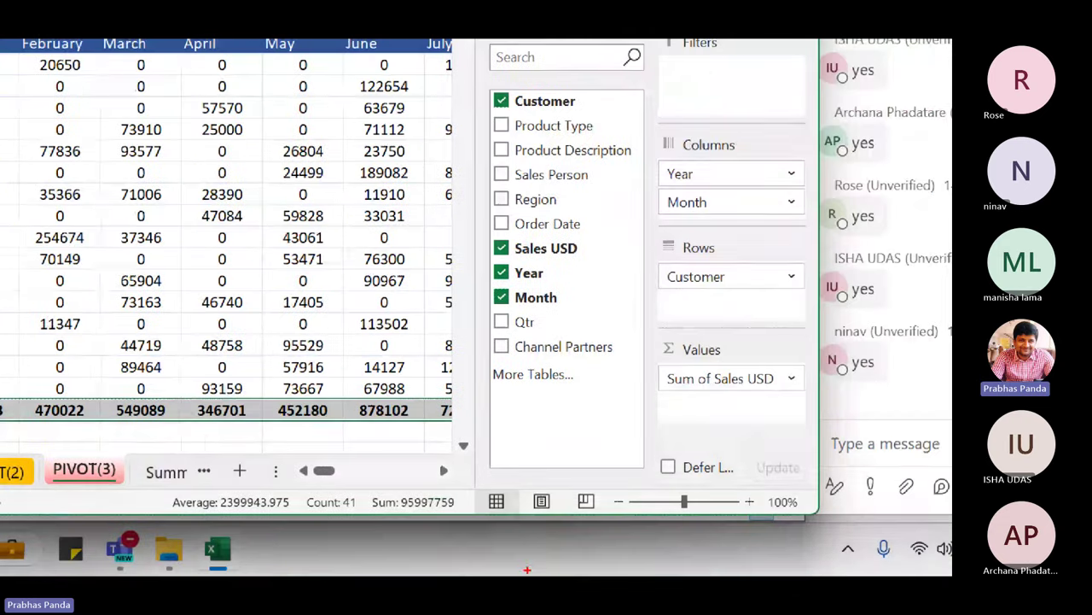
mouse_move(279, 474)
mouse_down()
mouse_move(400, 512)
mouse_move(401, 558)
mouse_move(401, 538)
mouse_up()
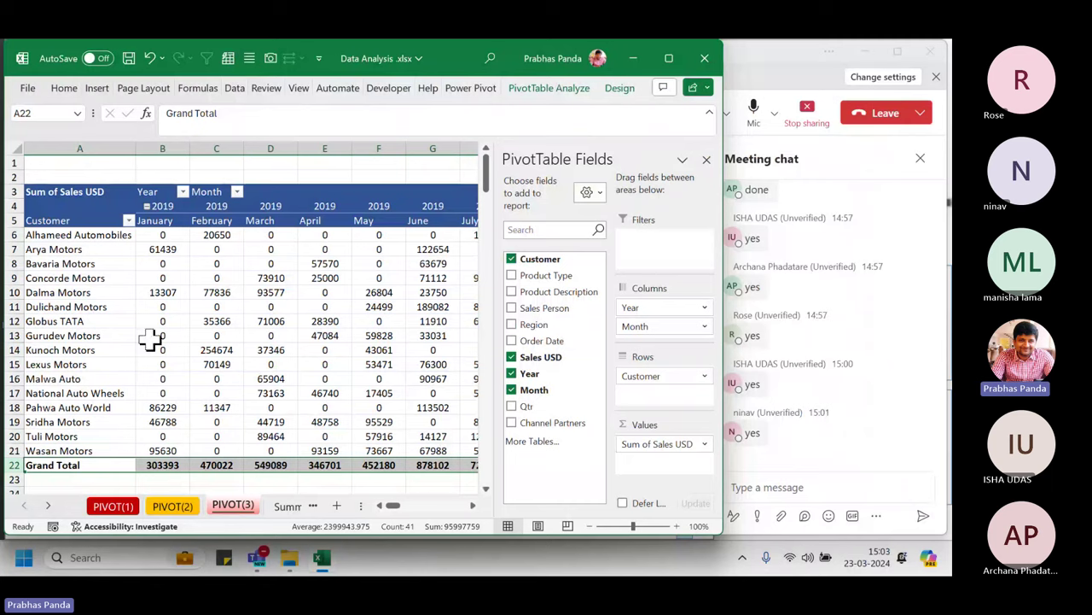
click(172, 139)
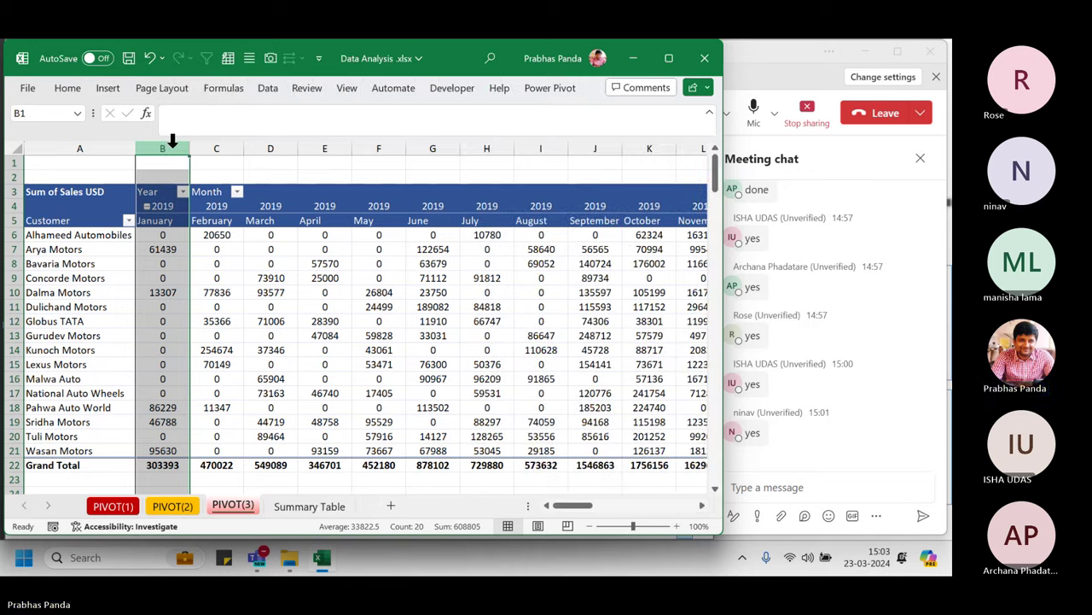
click(178, 207)
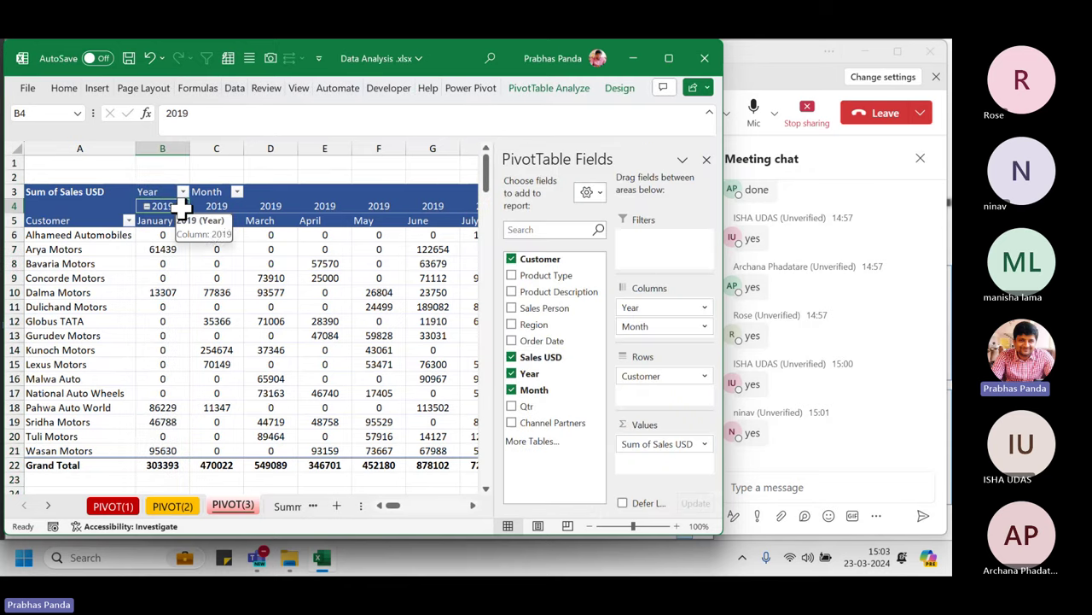
click(181, 207)
click(181, 207)
click(181, 206)
click(181, 206)
click(181, 206)
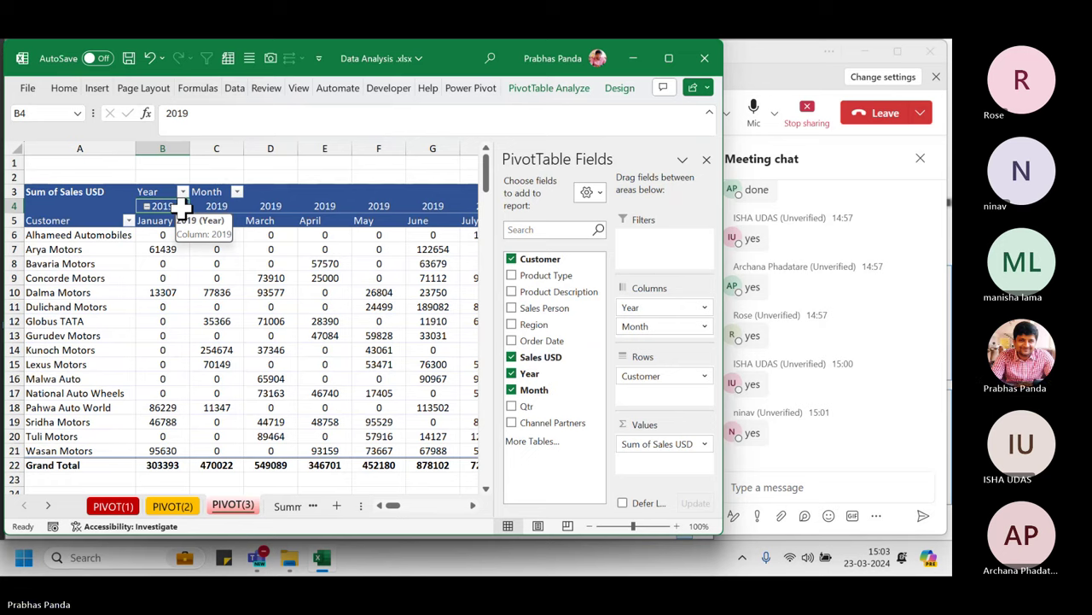
- Collapse the Month detail so 2019, 2020 and 2021 each show one yearly total column
right_click(175, 214)
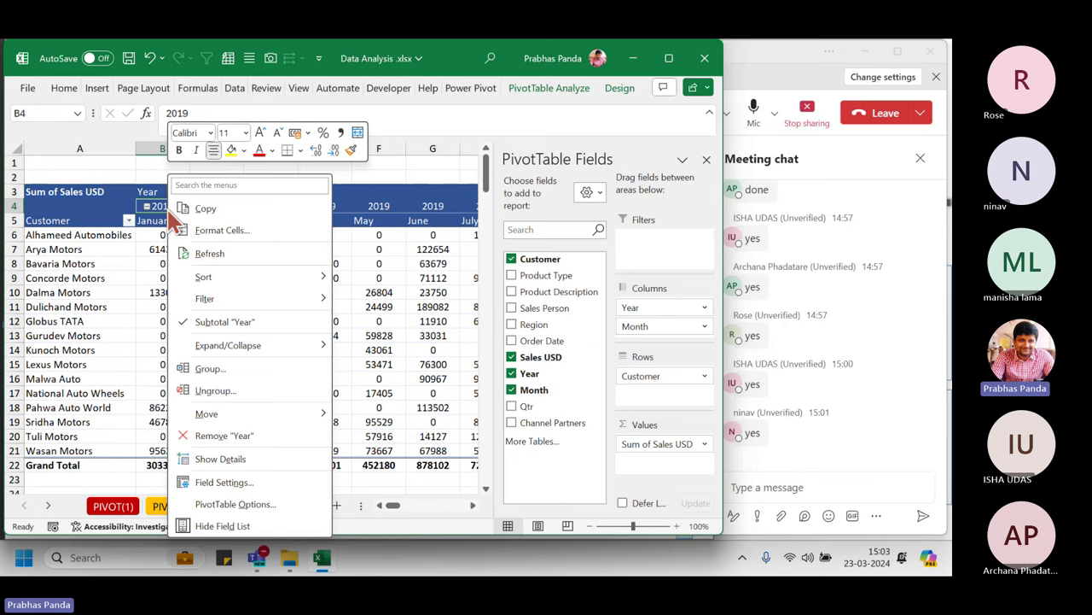
mouse_move(310, 349)
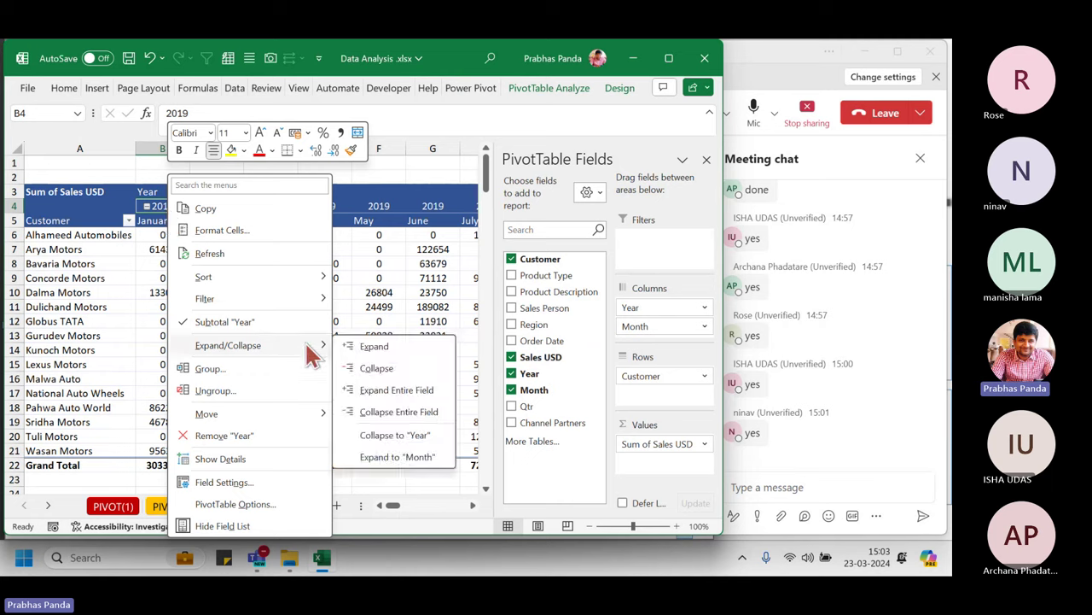
click(411, 413)
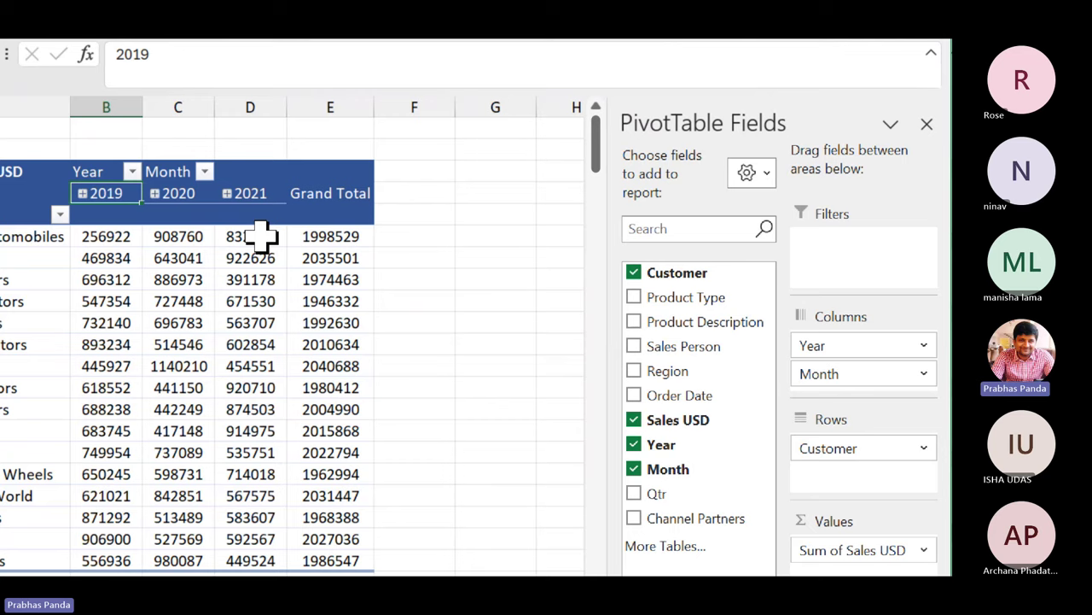
click(227, 193)
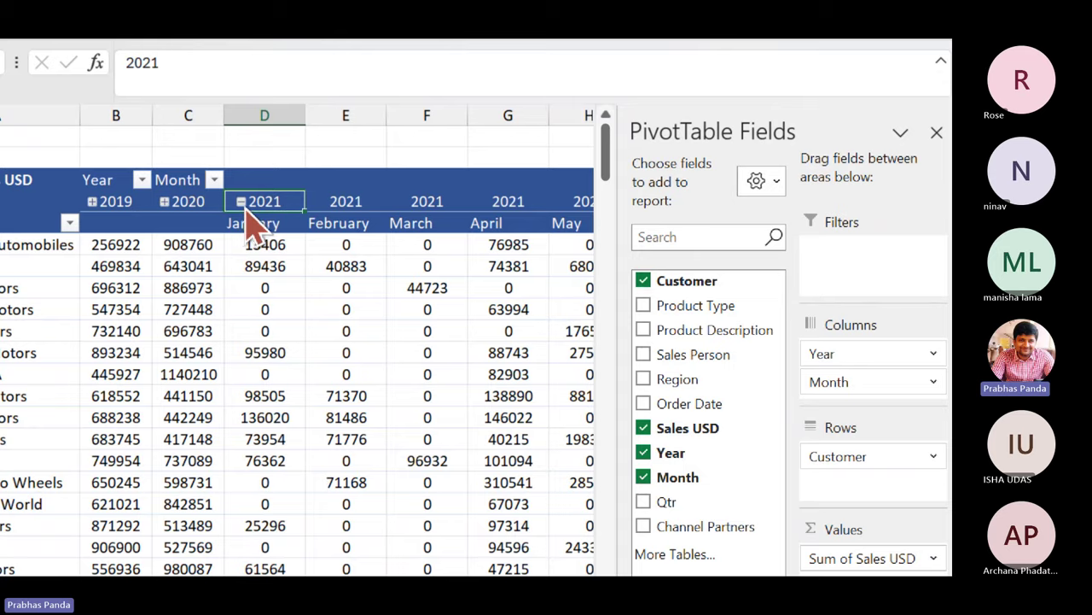
click(242, 202)
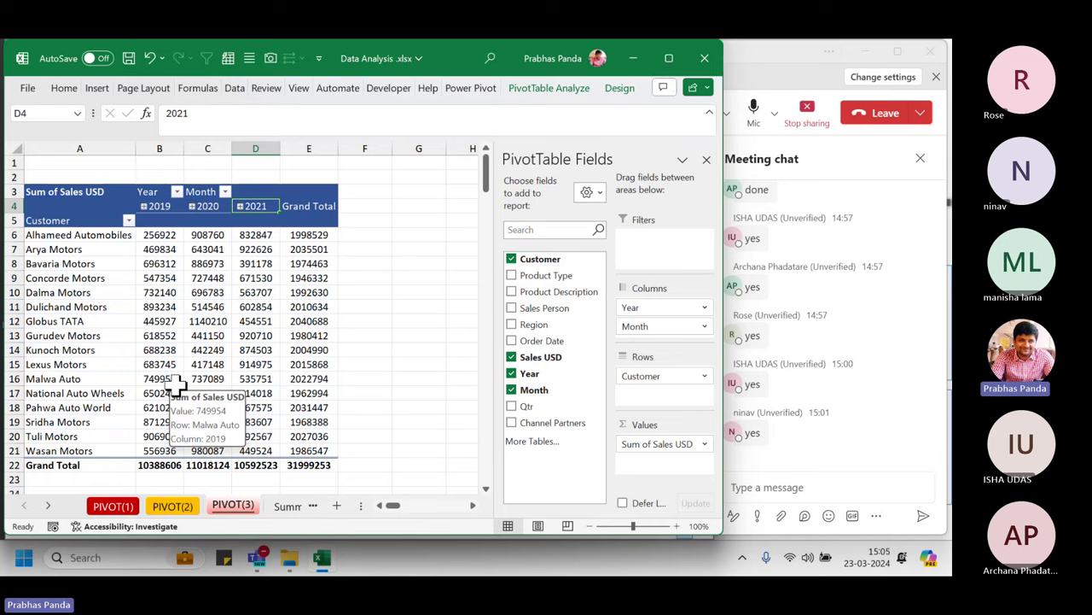
- Check the Expand/Collapse options on the 2019 header and dismiss them without changes
click(158, 205)
click(164, 210)
right_click(165, 210)
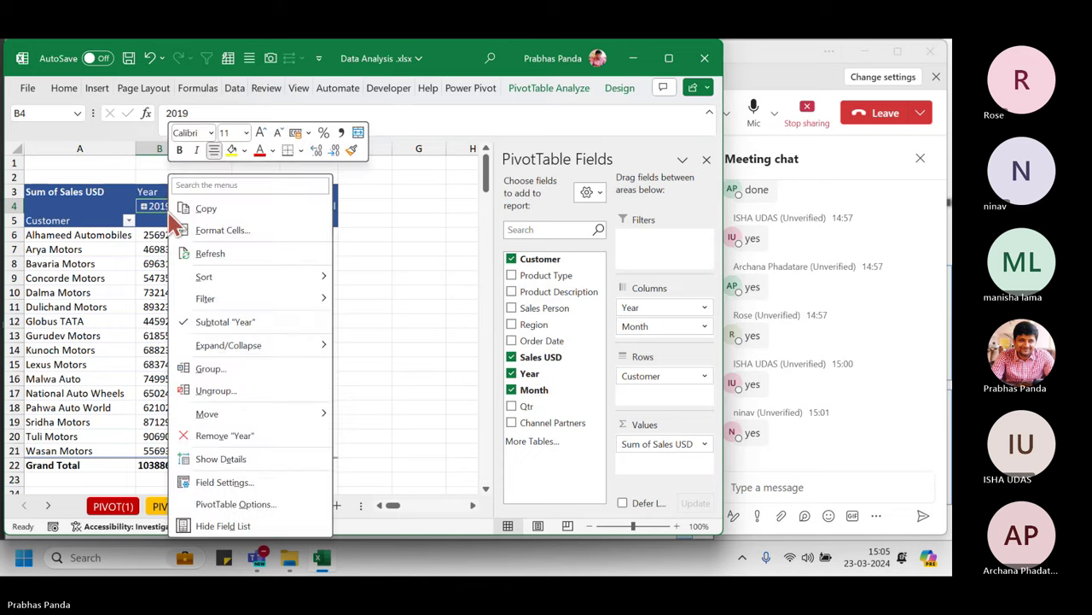
mouse_move(313, 344)
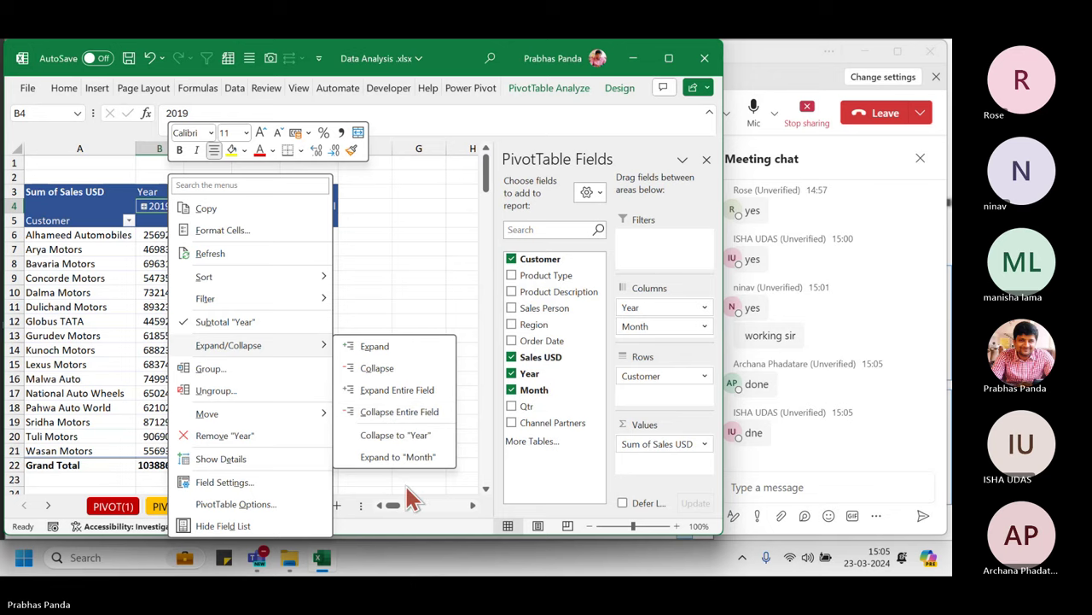
key(Escape)
key(Escape)
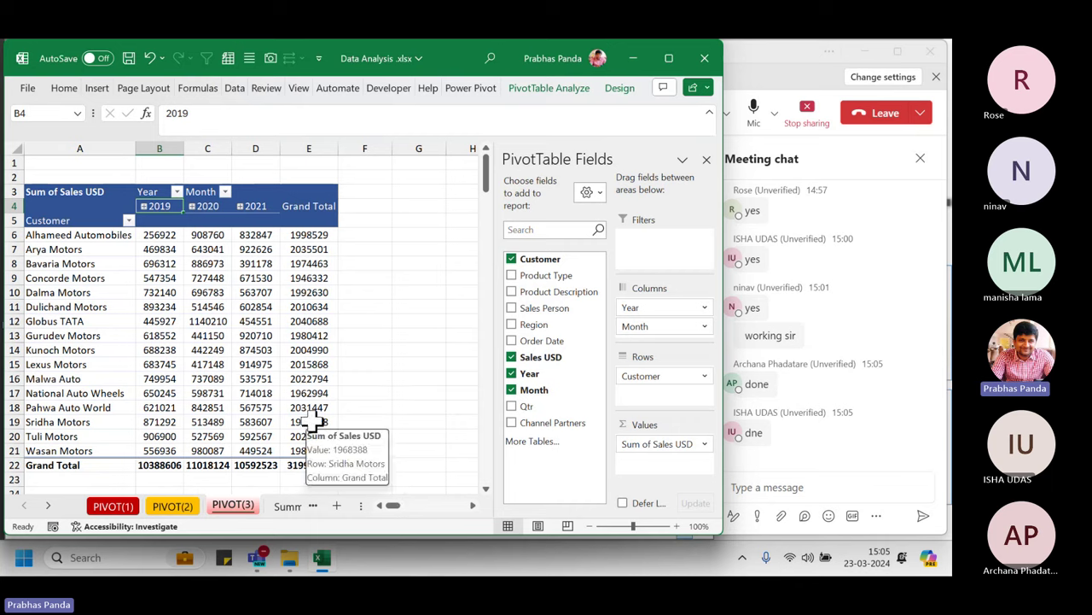
- Start typing the heading 'vISUAL' in cell F4, next to Grand Total
mouse_move(313, 416)
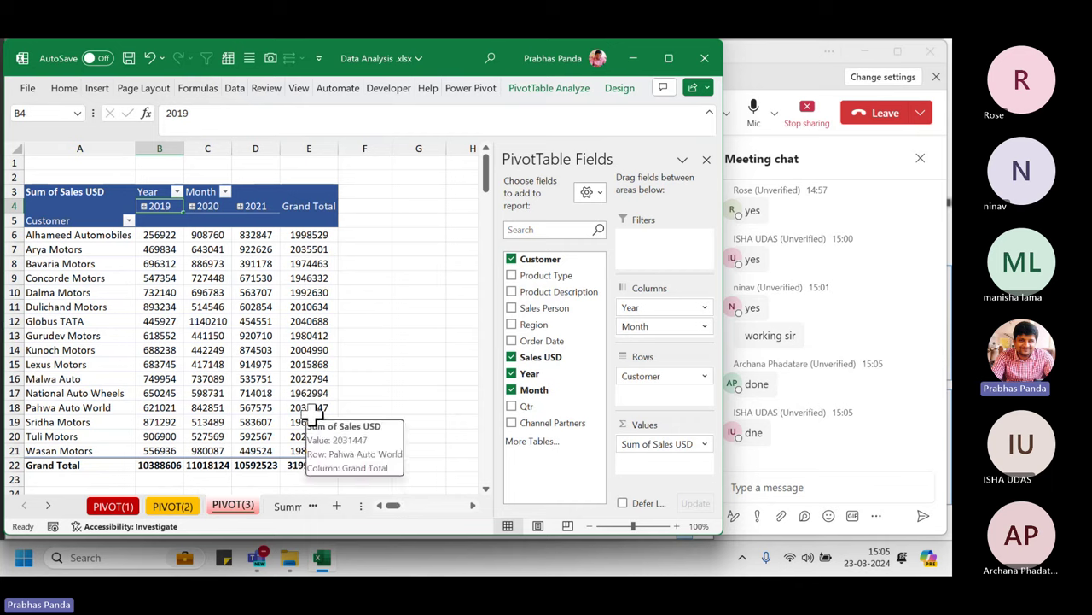
click(400, 208)
click(382, 211)
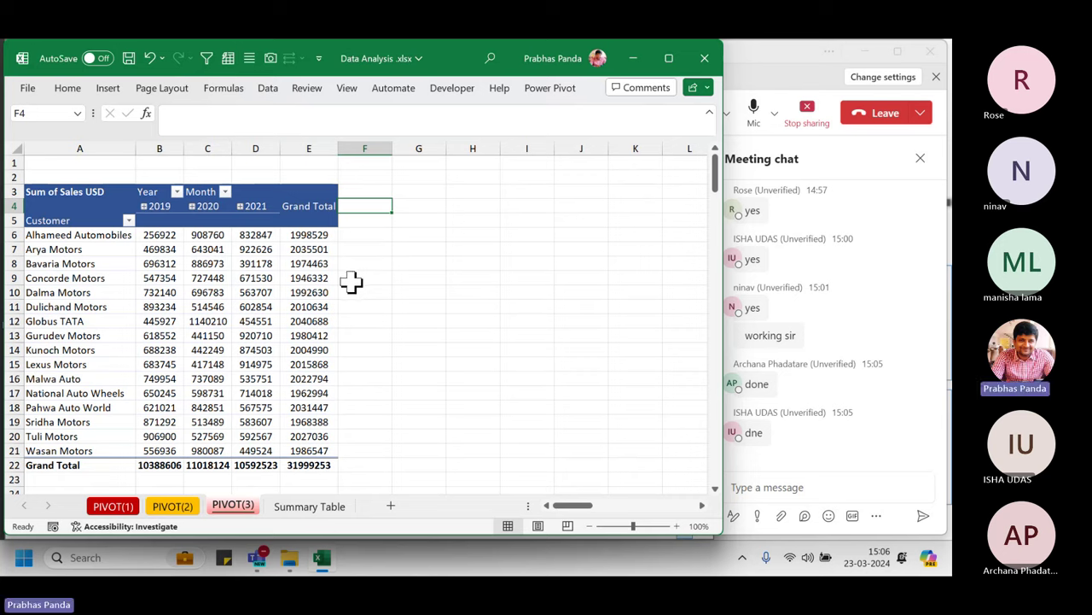
text(vISUAL)
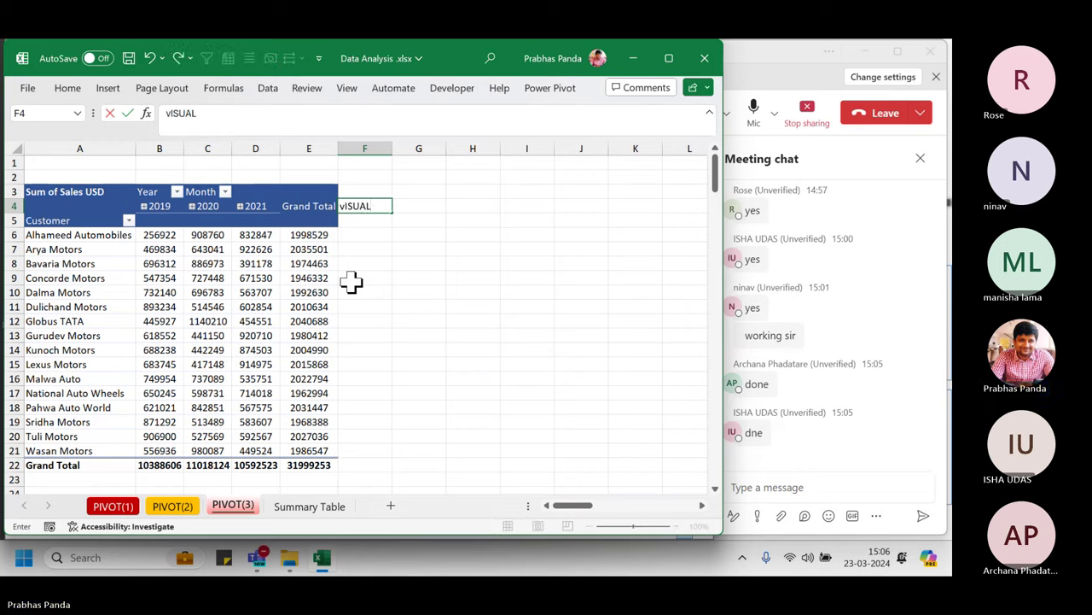
- Commit the F4 entry so it auto-corrects to the heading 'Visual'
key(Return)
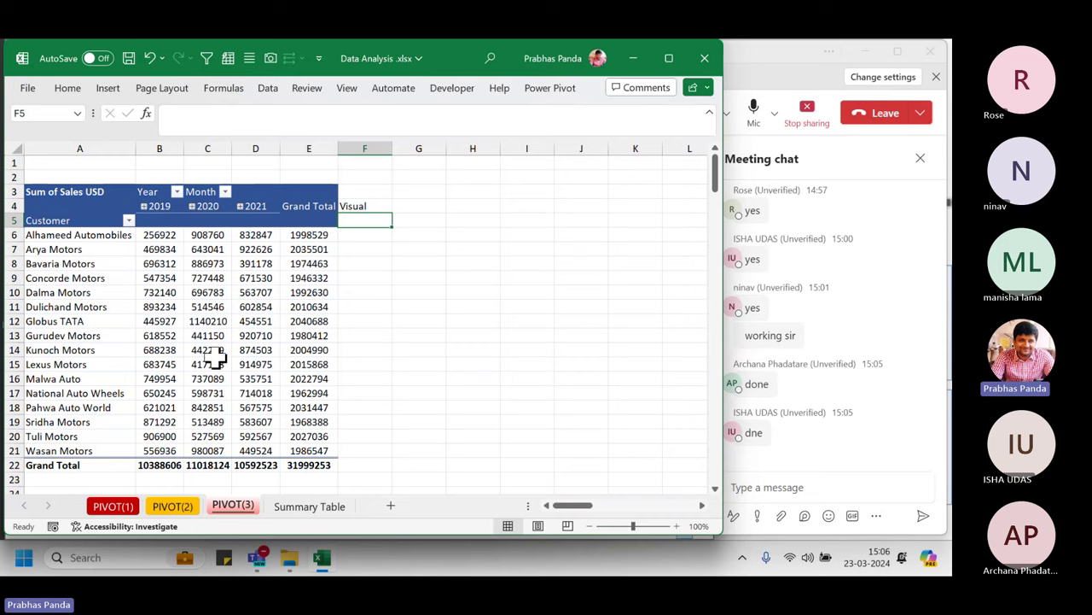
mouse_move(215, 356)
mouse_move(224, 328)
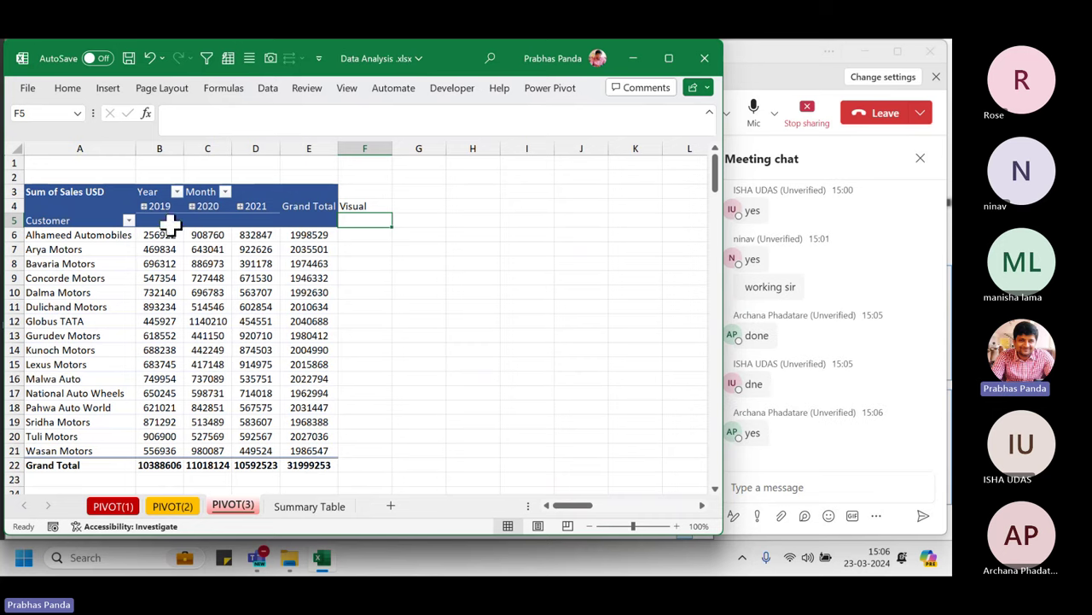
- Use Format Painter to copy E4's dark blue Grand Total header formatting onto F4
click(311, 210)
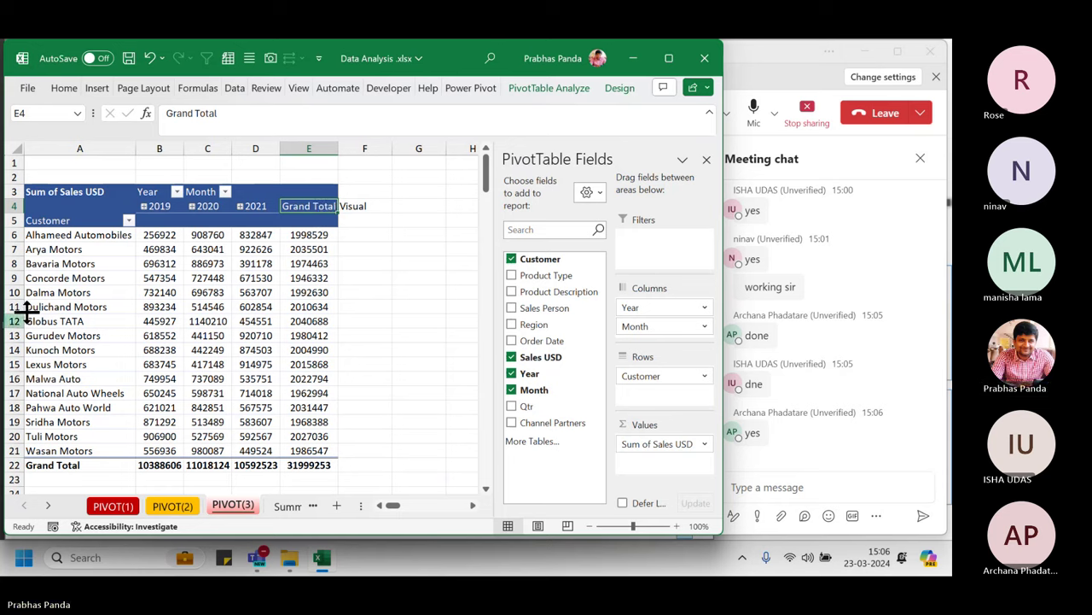
click(324, 209)
drag(325, 209, 317, 218)
click(55, 84)
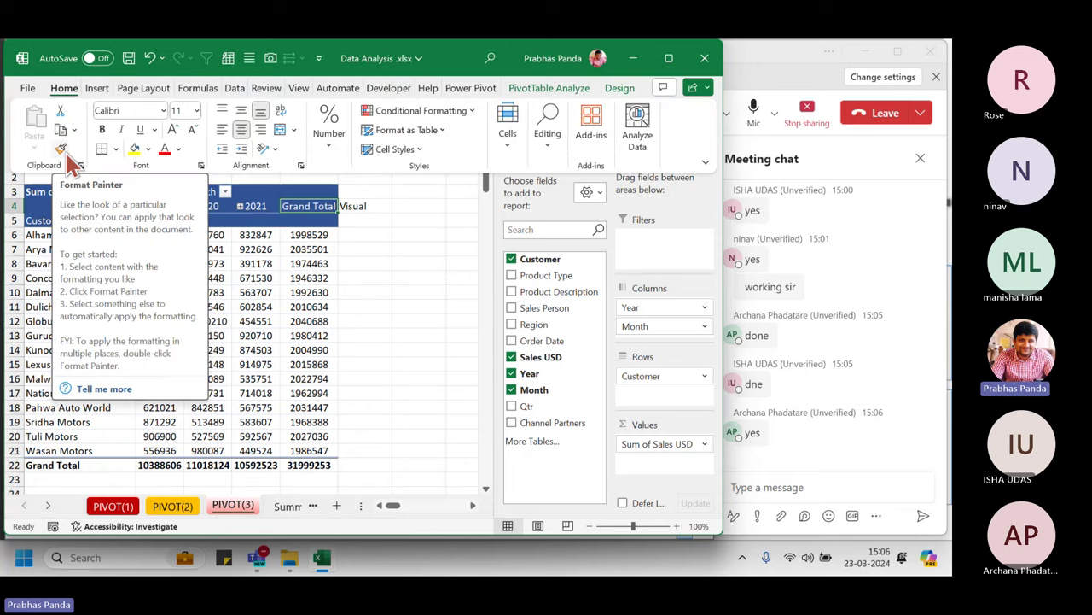
click(68, 156)
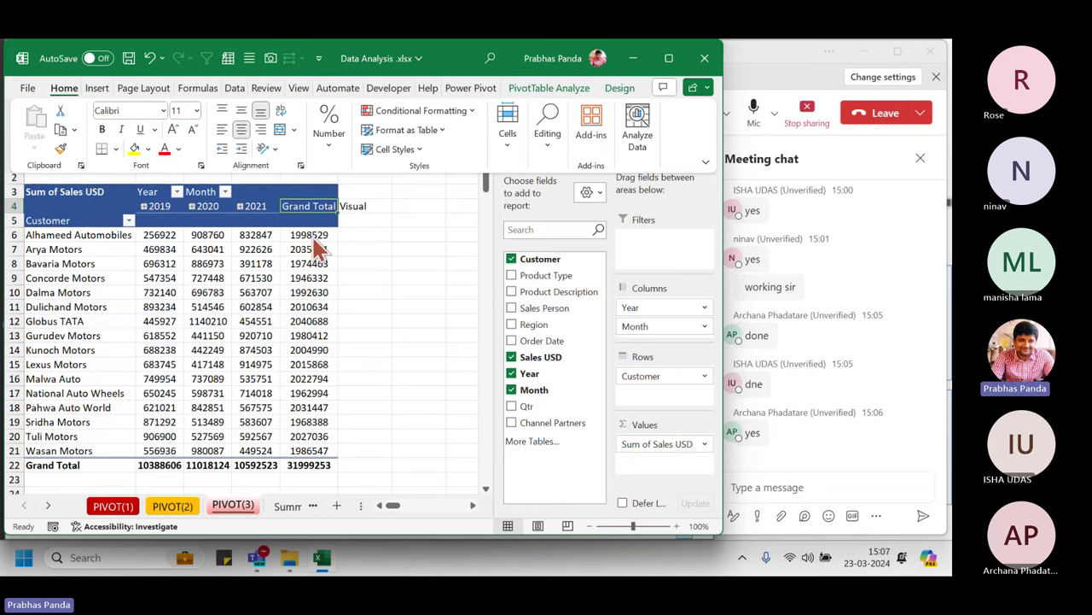
click(61, 149)
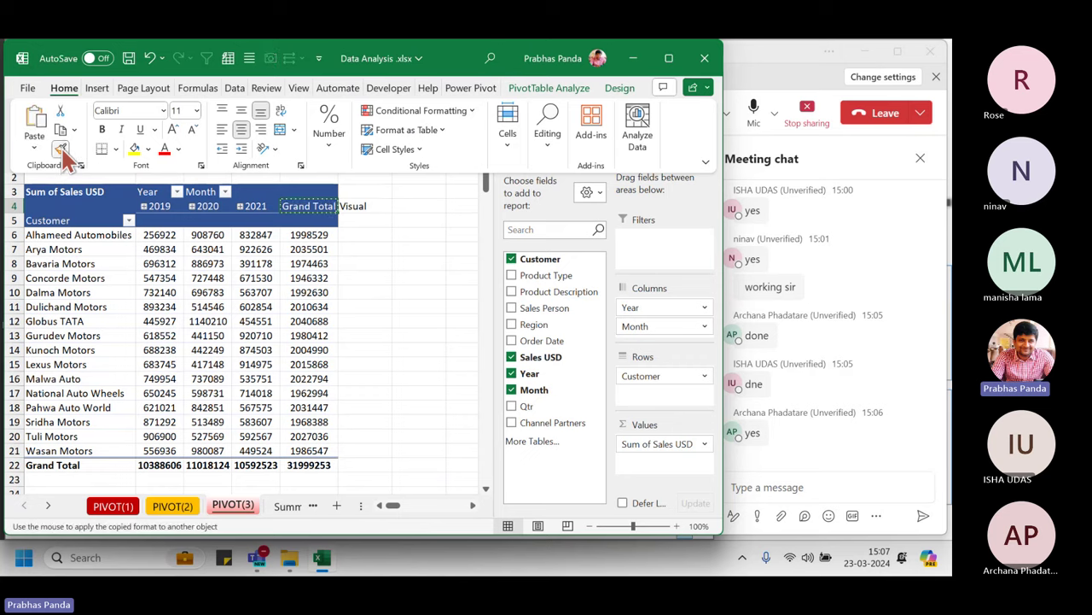
click(360, 205)
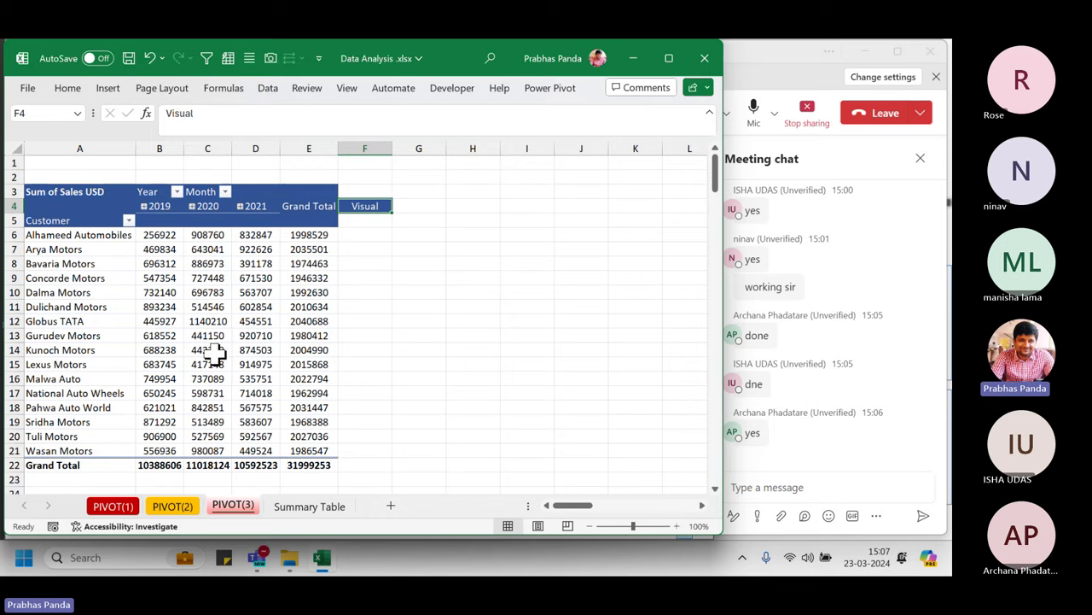
- Select B6:D6, which holds Alhameed Automobiles' three yearly sales figures
mouse_move(139, 382)
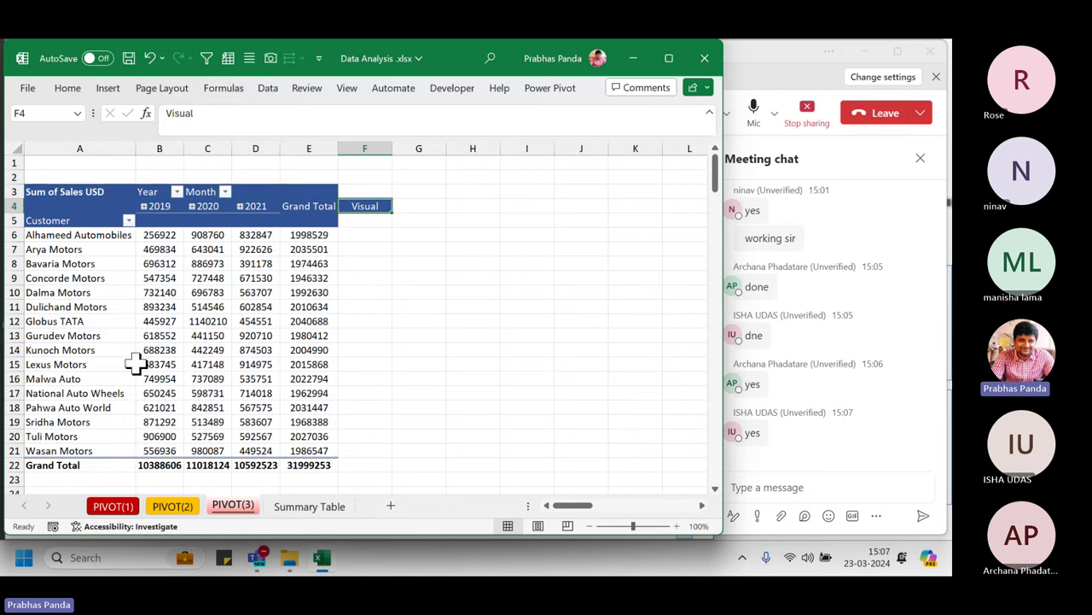
drag(162, 235, 248, 230)
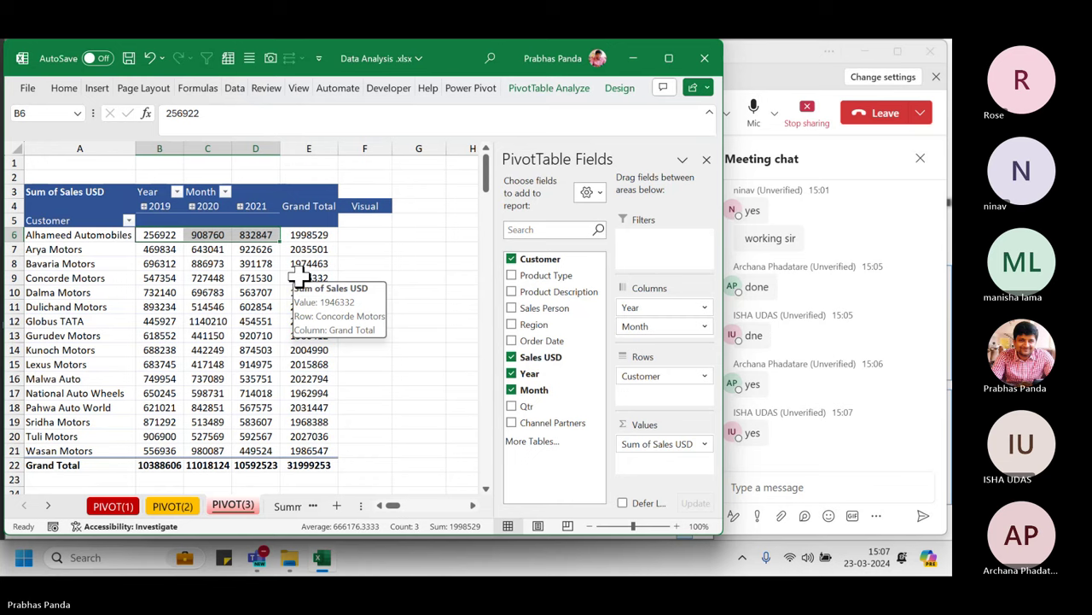
- Insert a line sparkline from data range B6:D6 with location cell F6
click(99, 88)
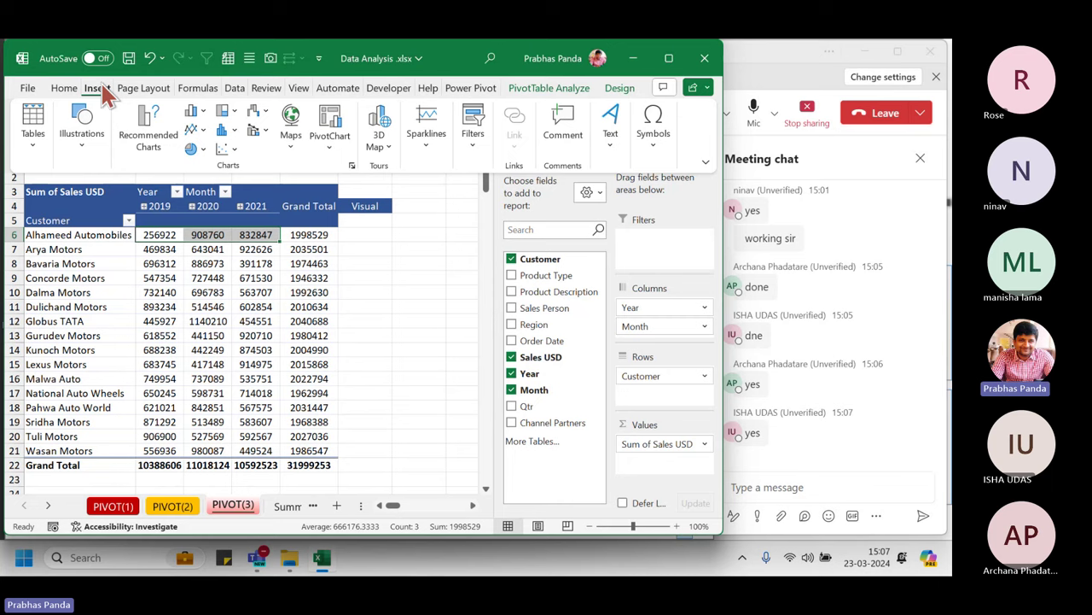
click(429, 141)
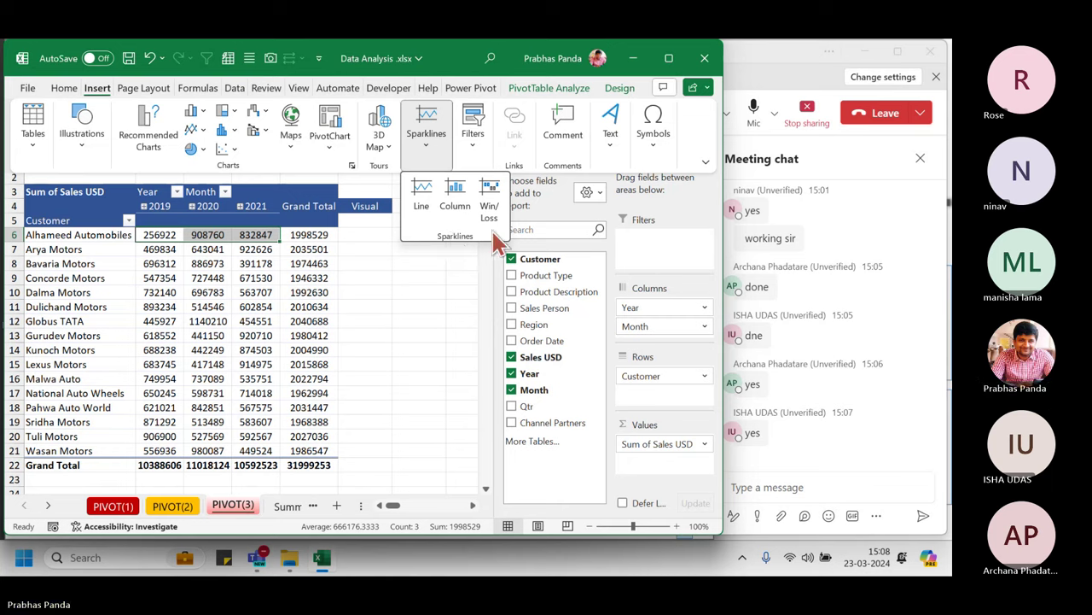
click(424, 196)
drag(400, 200, 557, 165)
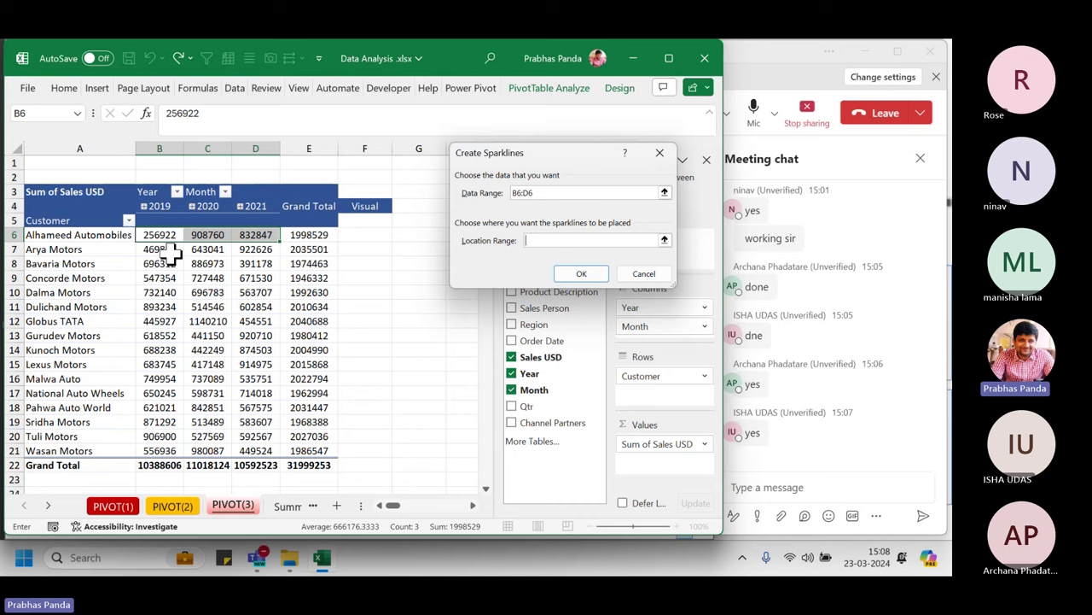
click(556, 240)
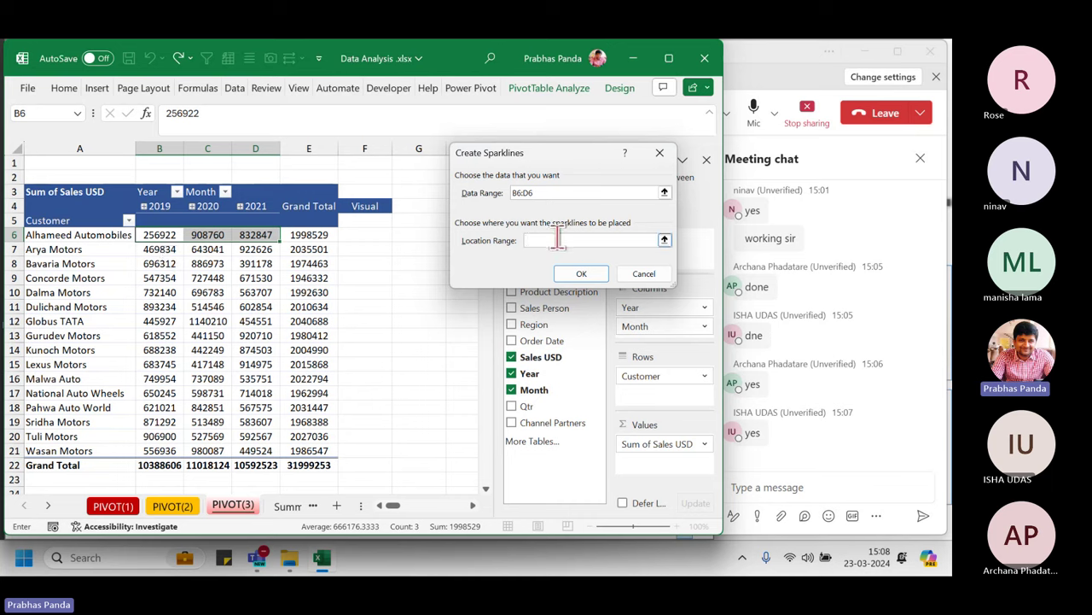
click(350, 238)
click(350, 238)
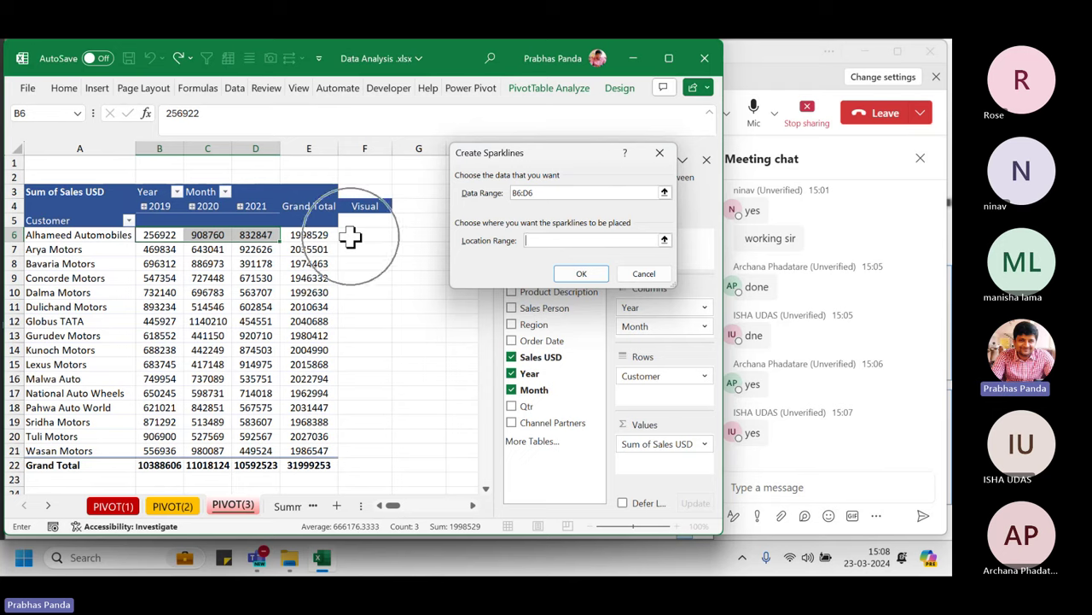
click(350, 237)
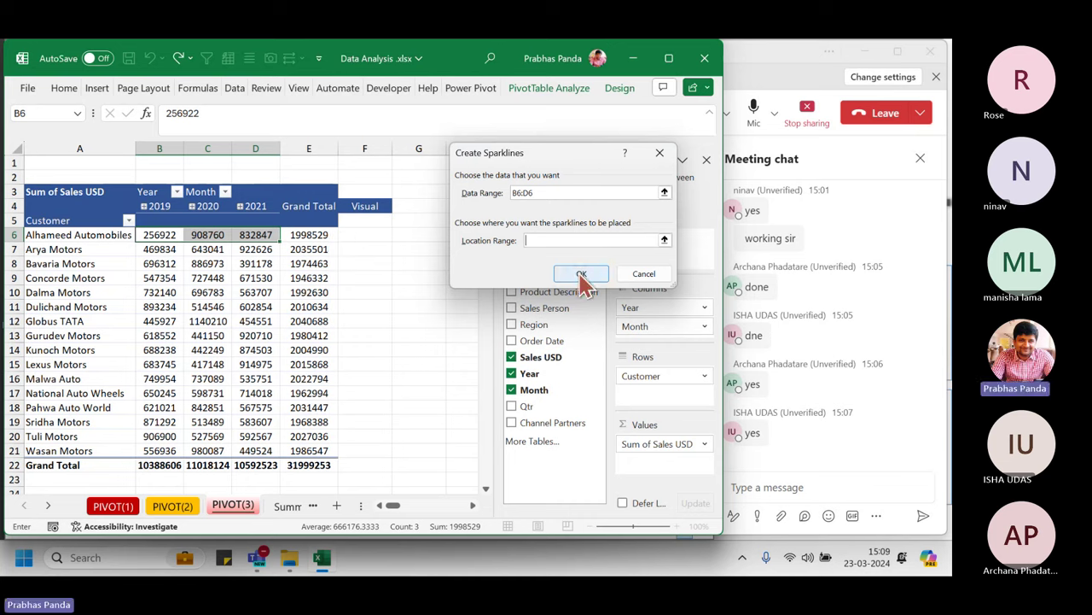
click(386, 236)
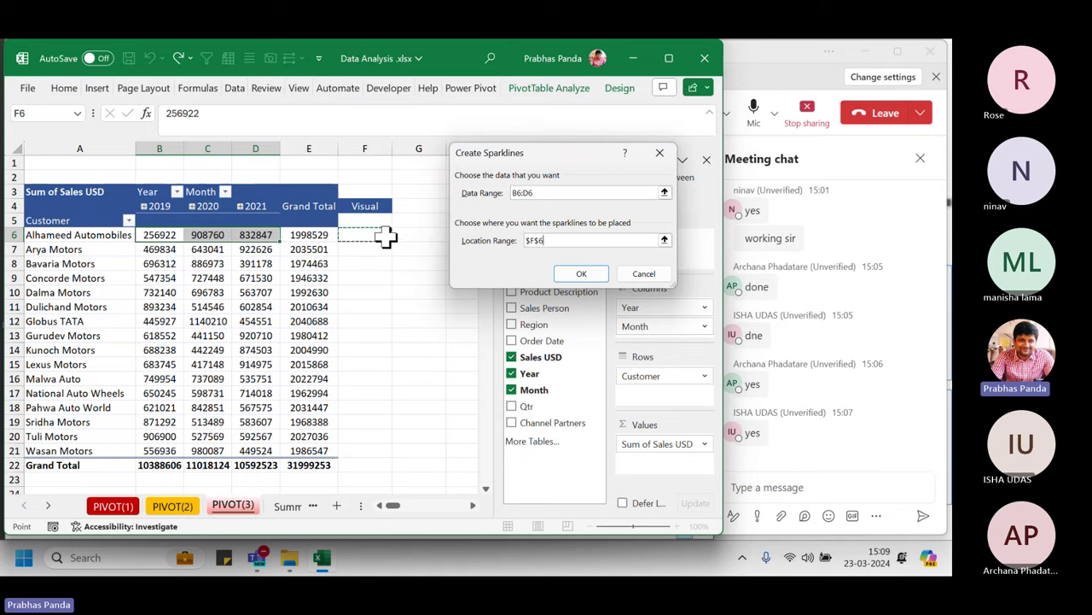
click(581, 274)
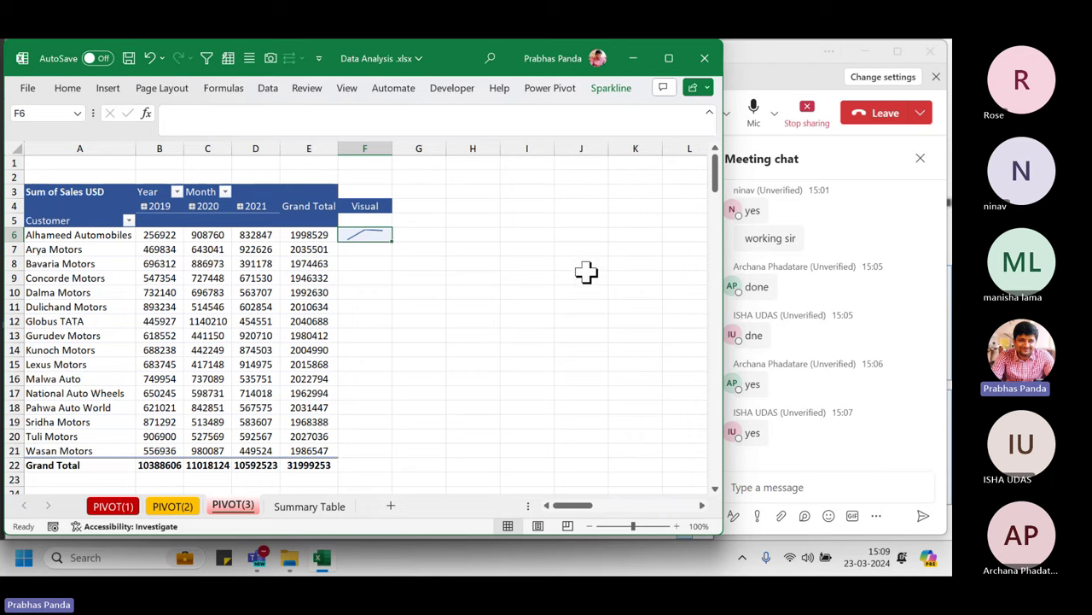
- Turn on sparkline markers, fill the sparkline down F6:F21, and widen column F
drag(394, 148, 406, 149)
click(611, 91)
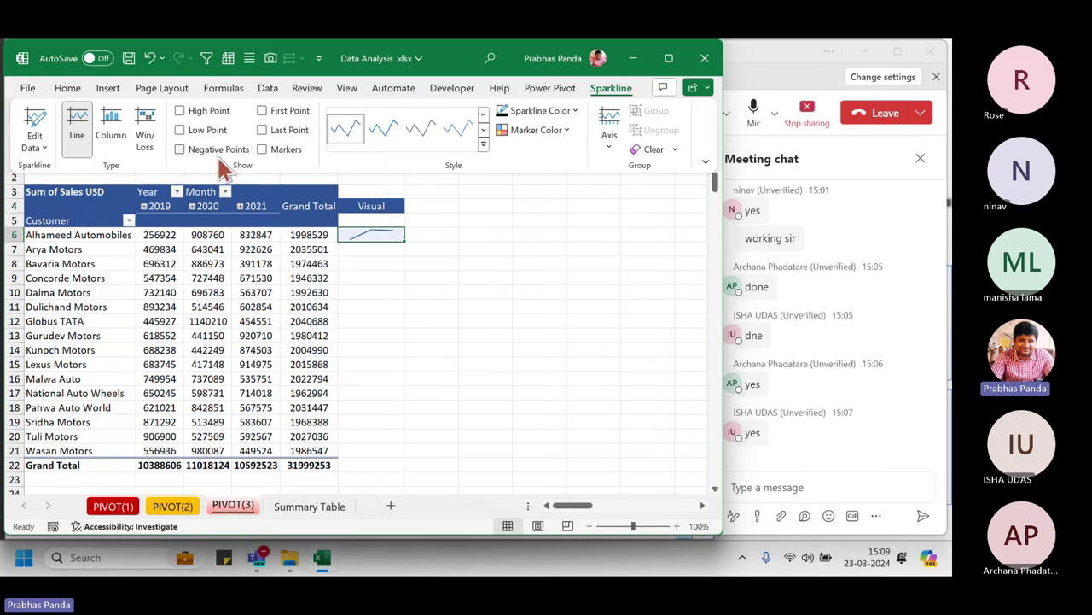
click(278, 151)
key(ctrl+F1)
drag(406, 244, 378, 461)
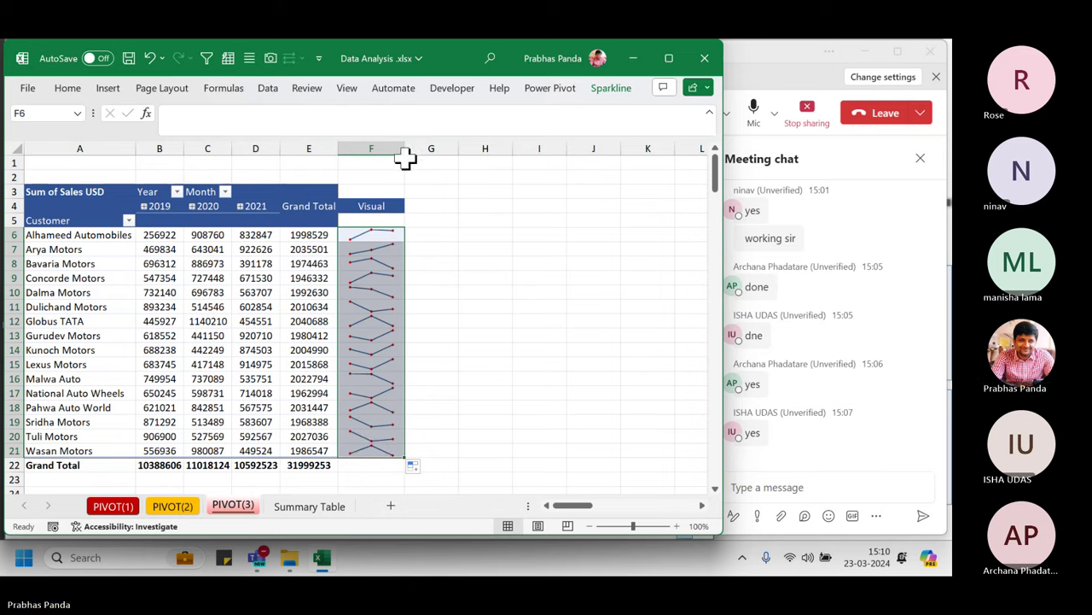
drag(405, 151, 438, 154)
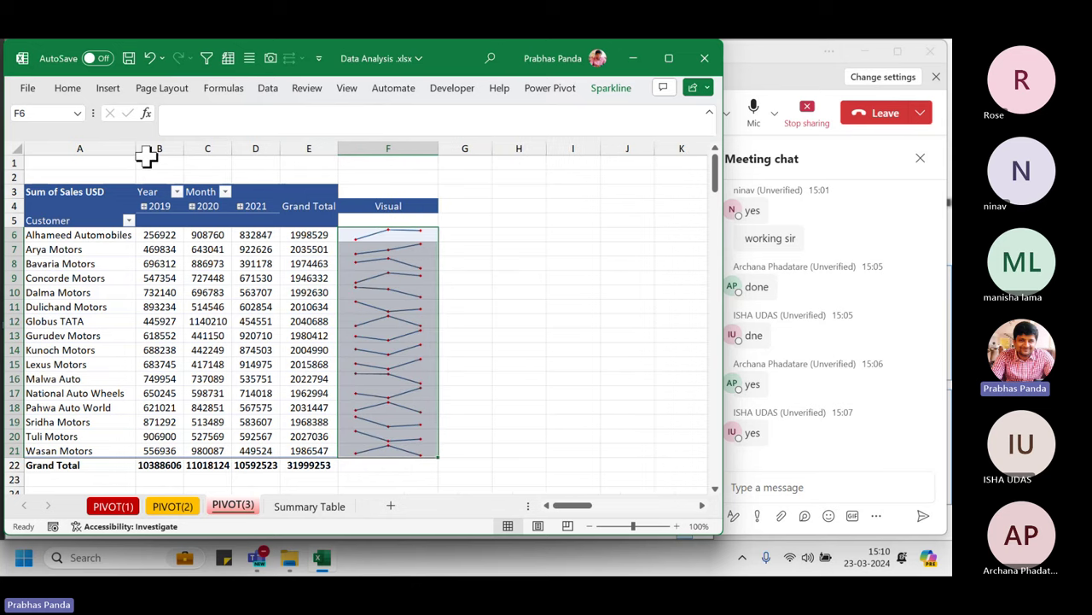
click(127, 145)
click(373, 145)
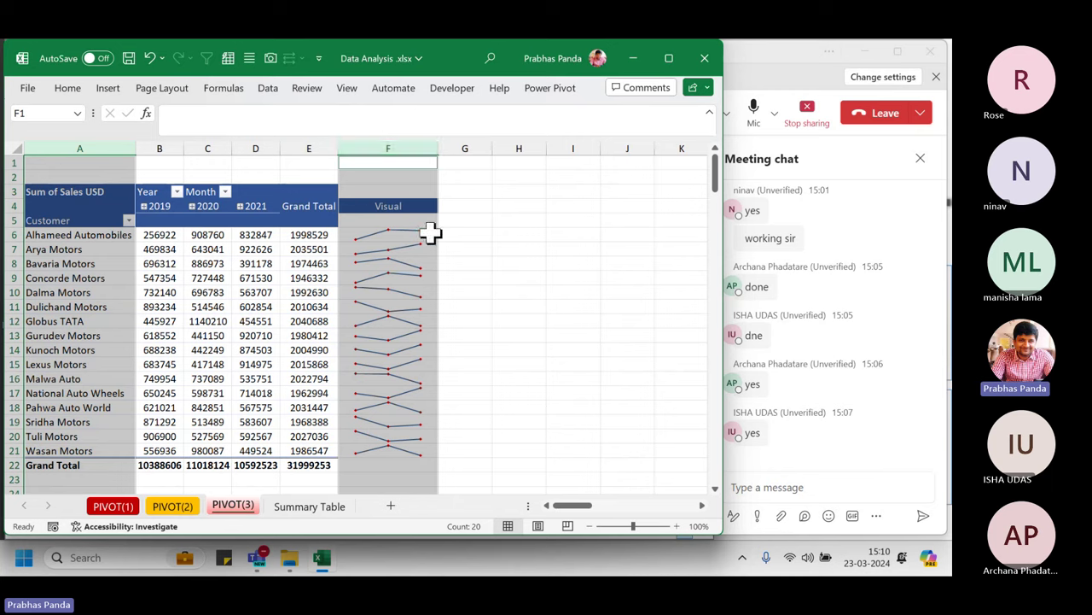
click(465, 235)
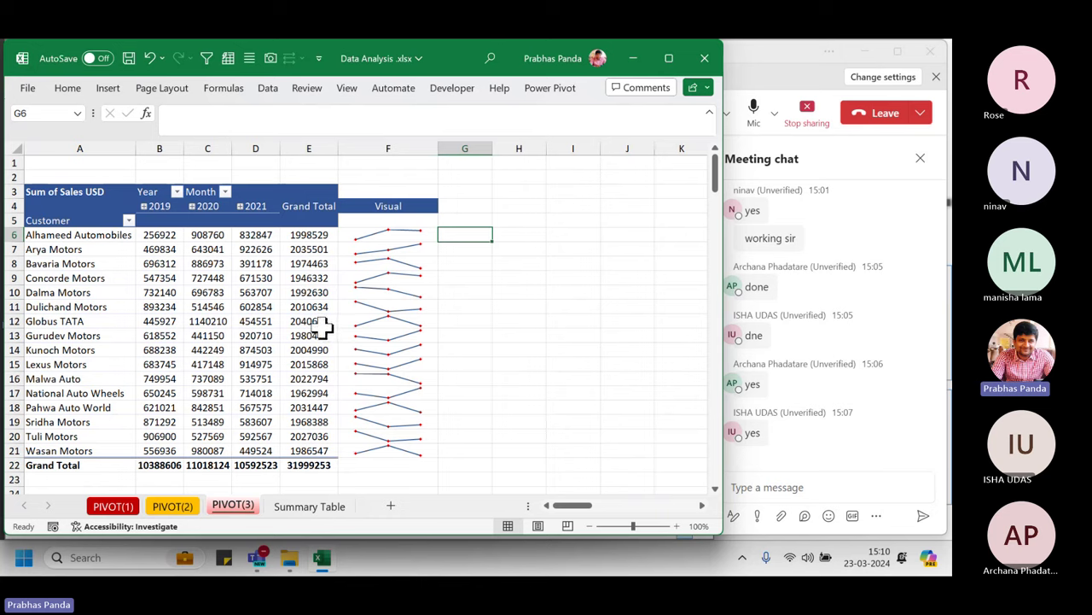
mouse_move(321, 324)
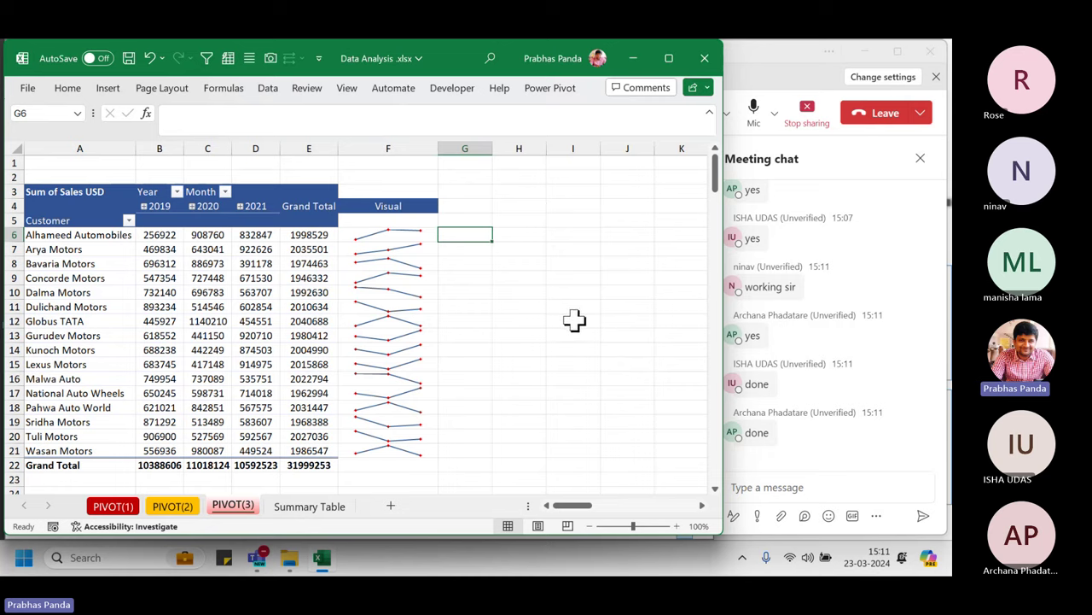
- Set the tab colour of the duplicated PIVOT(4) sheet to purple
click(258, 351)
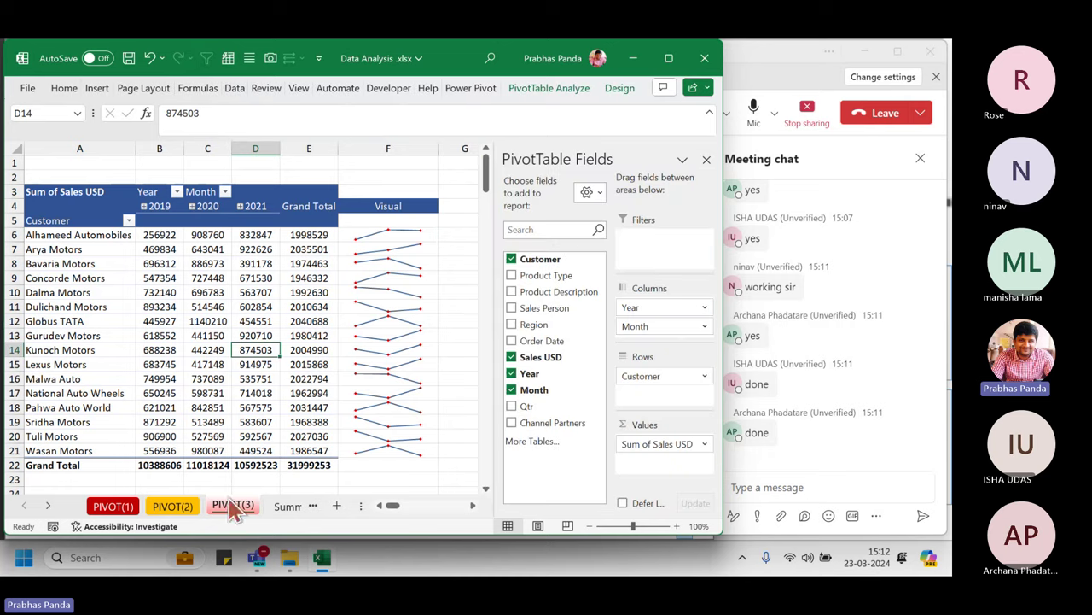
click(311, 505)
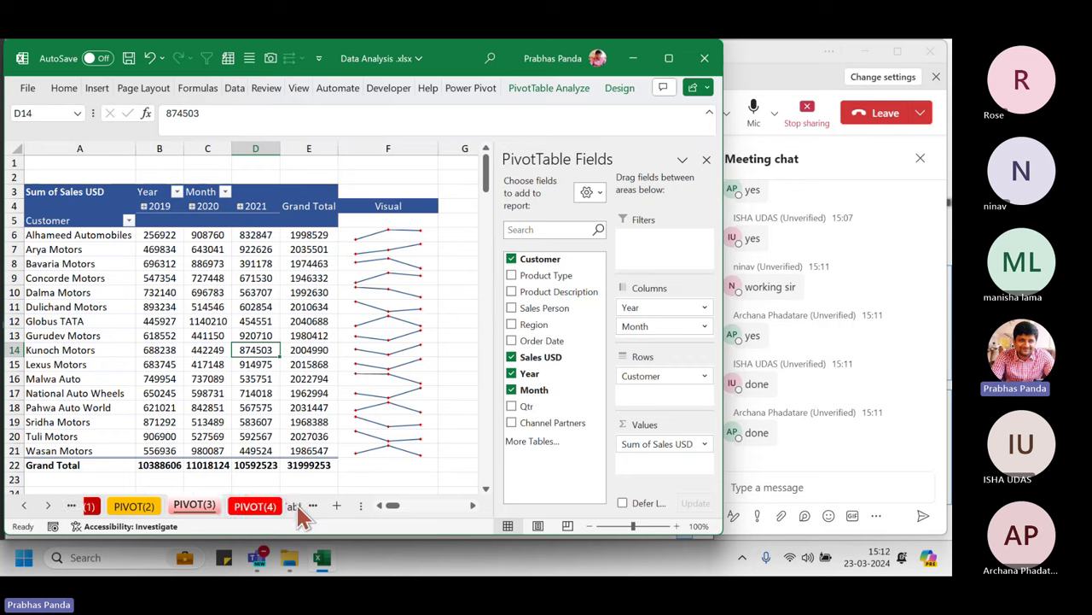
right_click(232, 511)
mouse_move(332, 413)
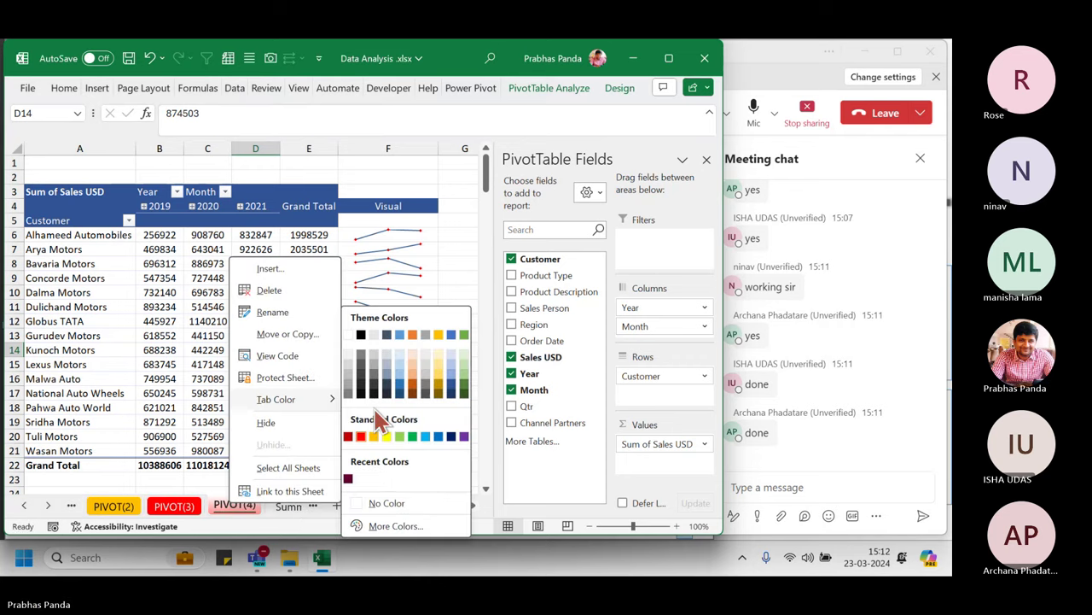
click(470, 436)
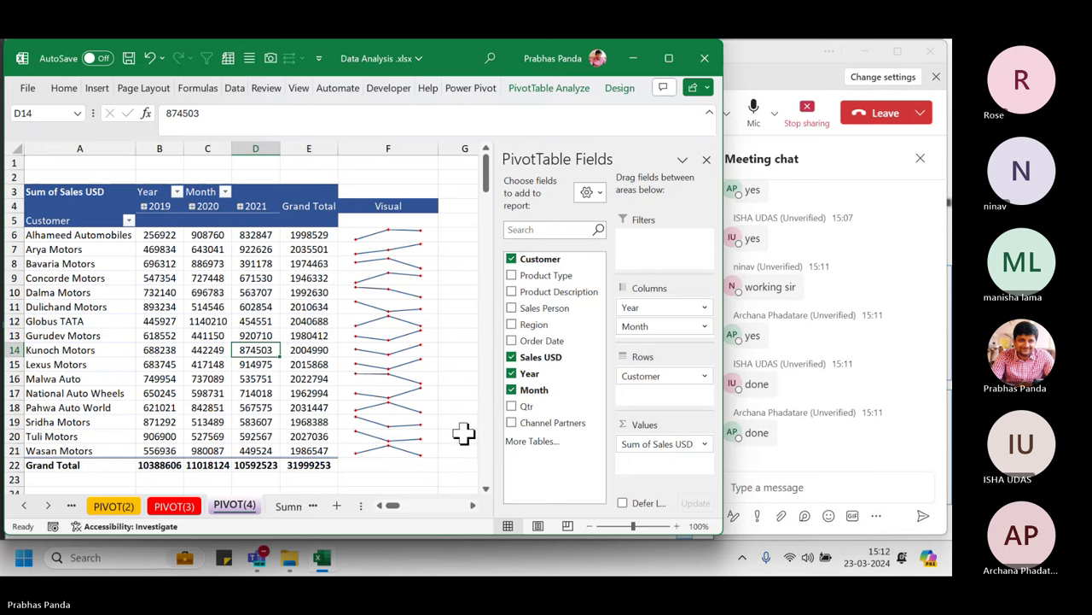
- Delete column F, removing the Visual heading and its sparklines, with Ctrl+minus
click(401, 148)
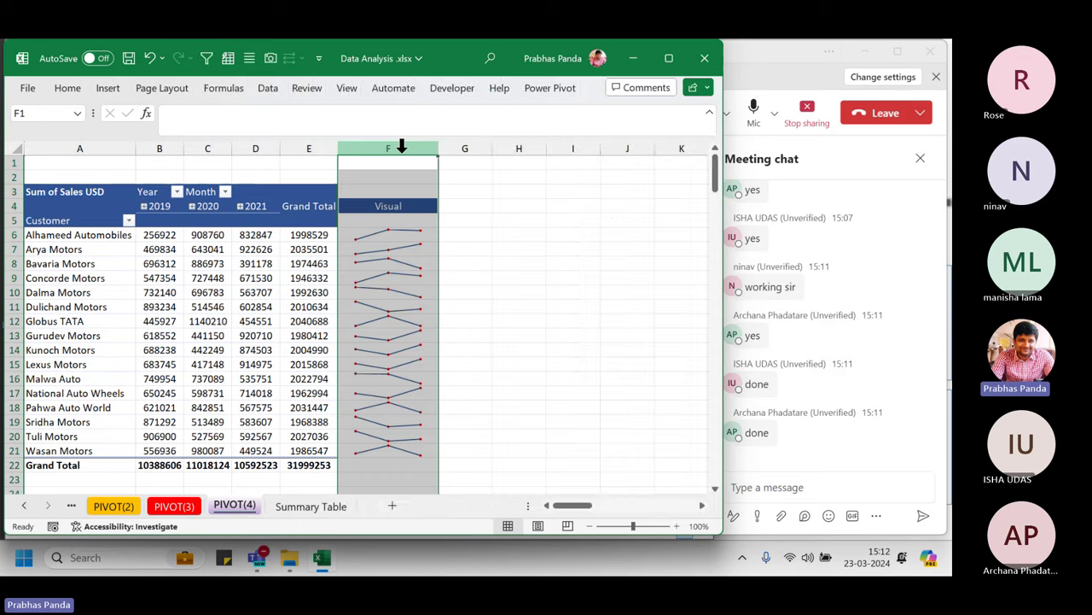
click(401, 148)
click(401, 148)
key(ctrl+minus)
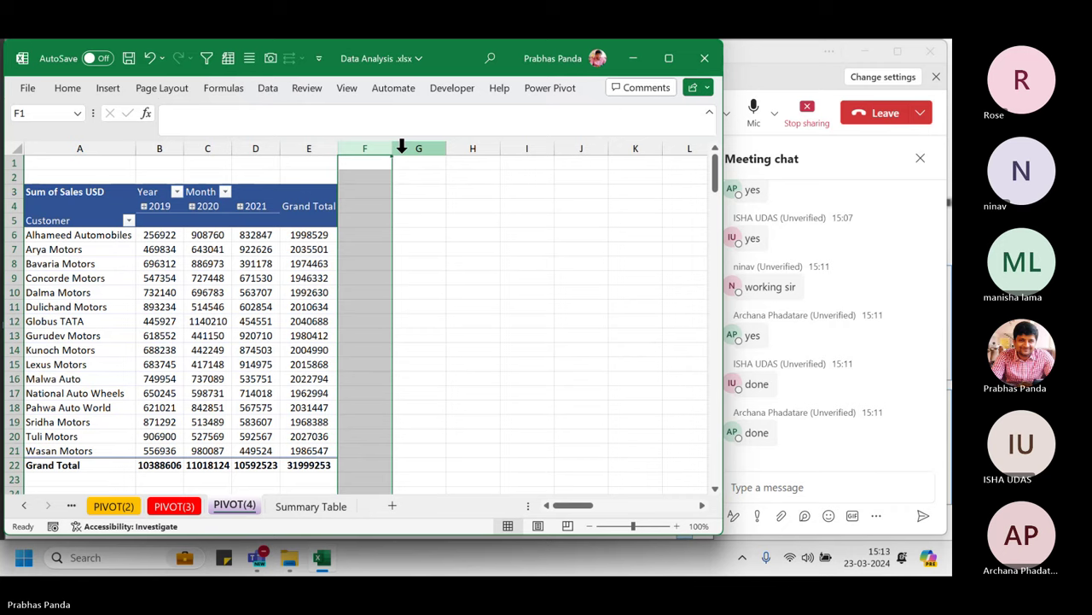
- Untick Customer and Month in the PIVOT(4) field list, leaving yearly Sum of Sales USD totals
click(298, 307)
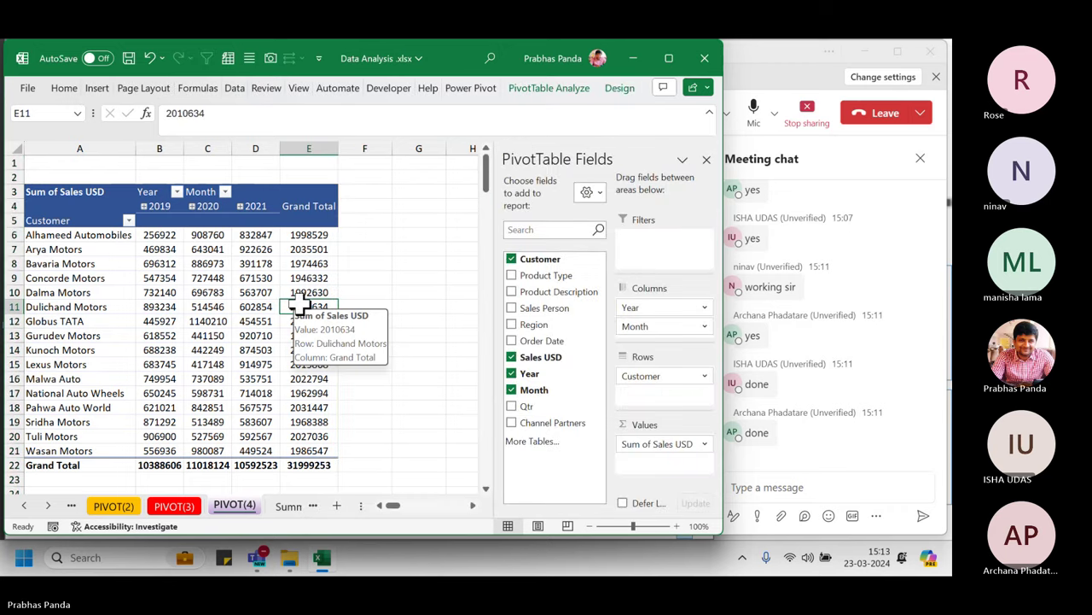
click(511, 259)
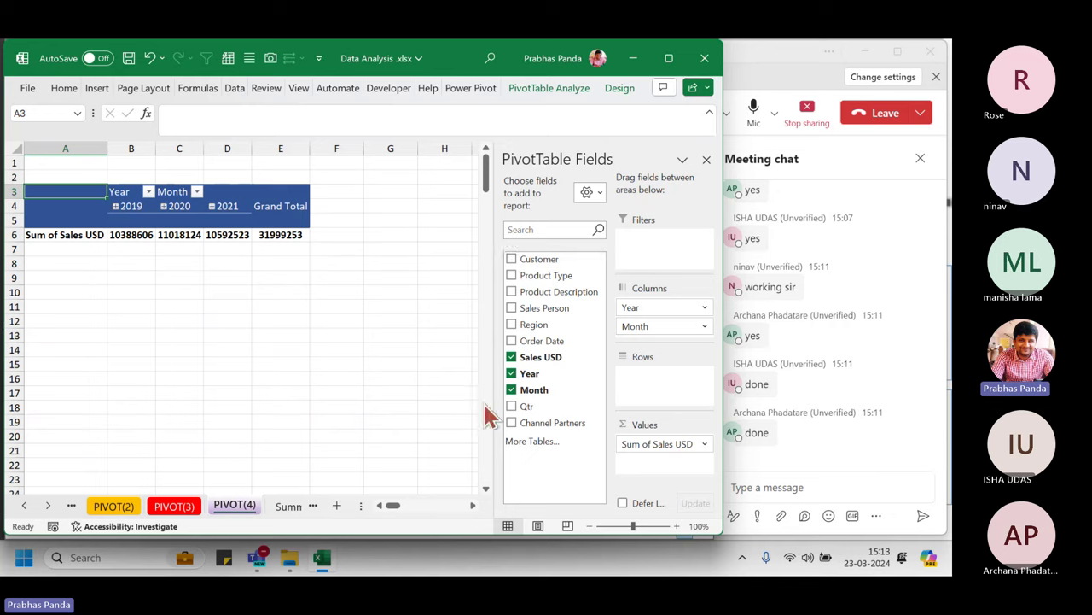
click(512, 390)
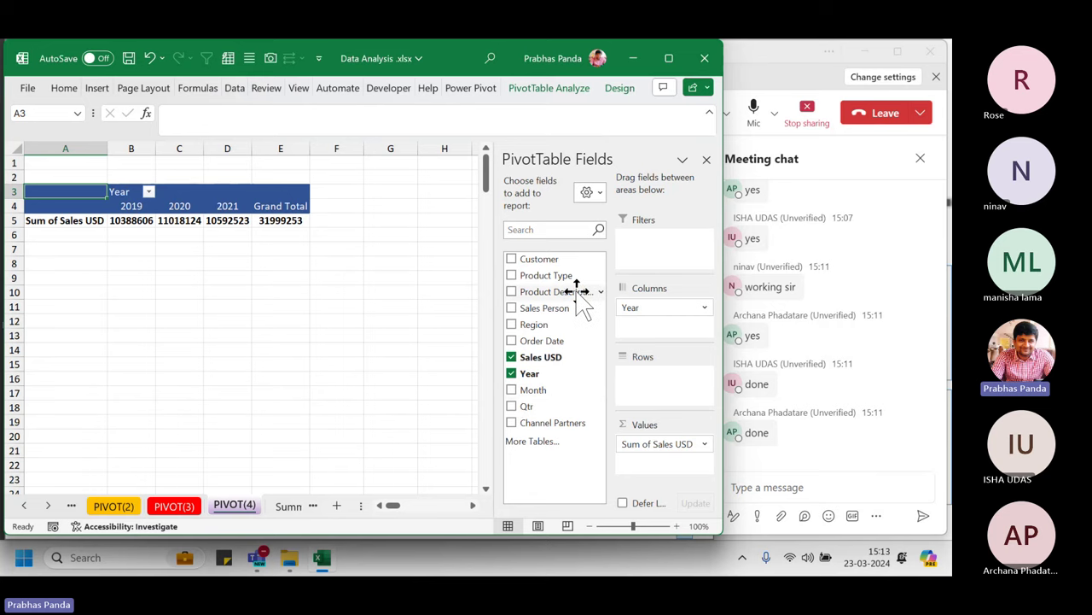
- Put Product Description into the PIVOT(4) pivot's rows to list sales by product and year
drag(578, 291, 675, 379)
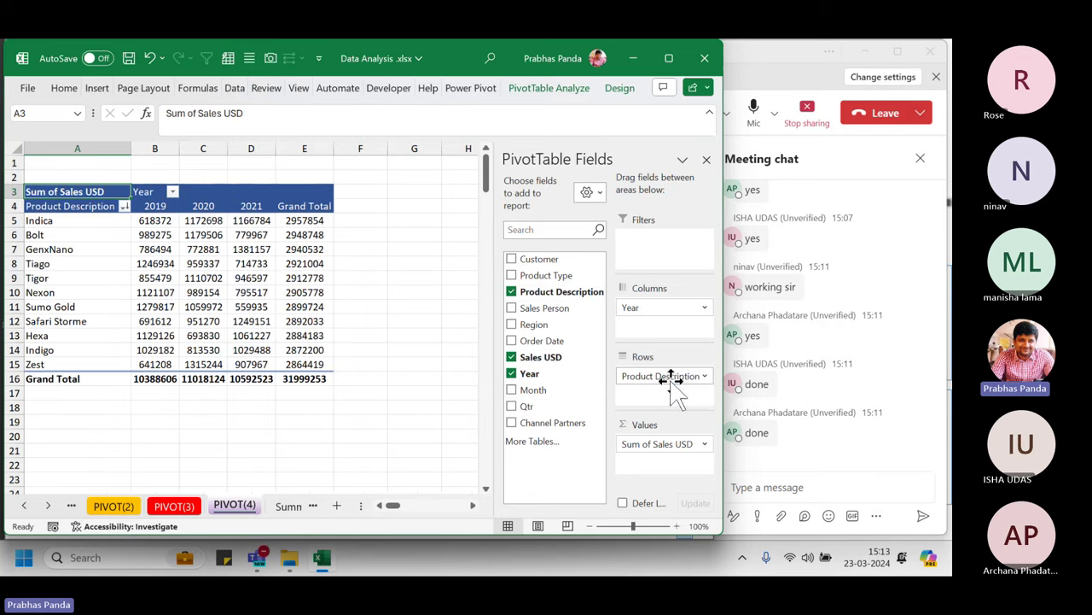
scroll(294, 226, up, 1)
scroll(294, 226, up, 1)
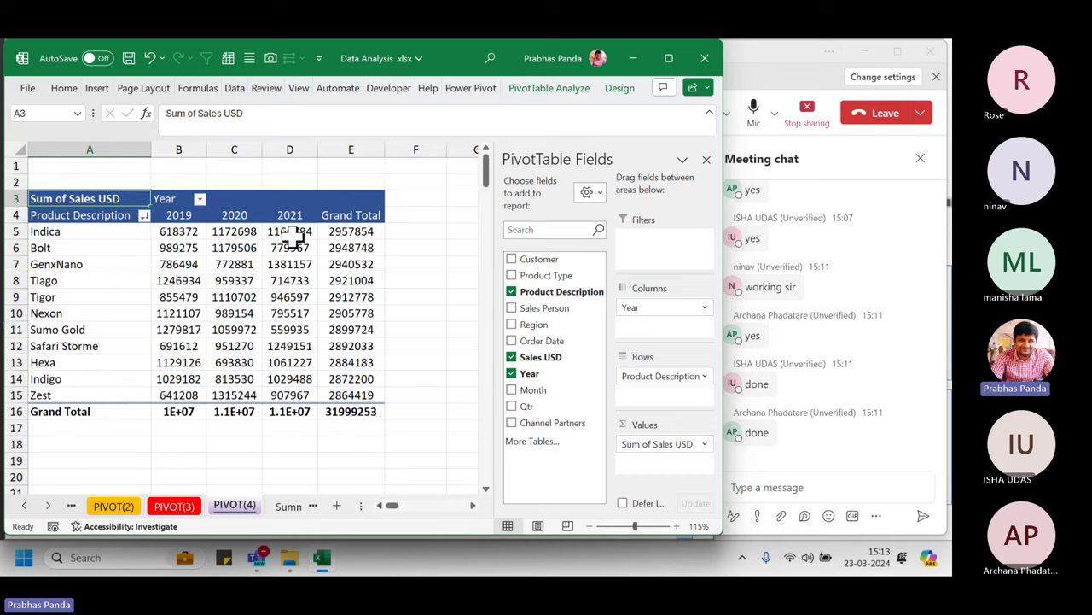
- Autofit the columns across the Grand Total row so all totals display in full
click(188, 410)
key(ctrl+shift+Right)
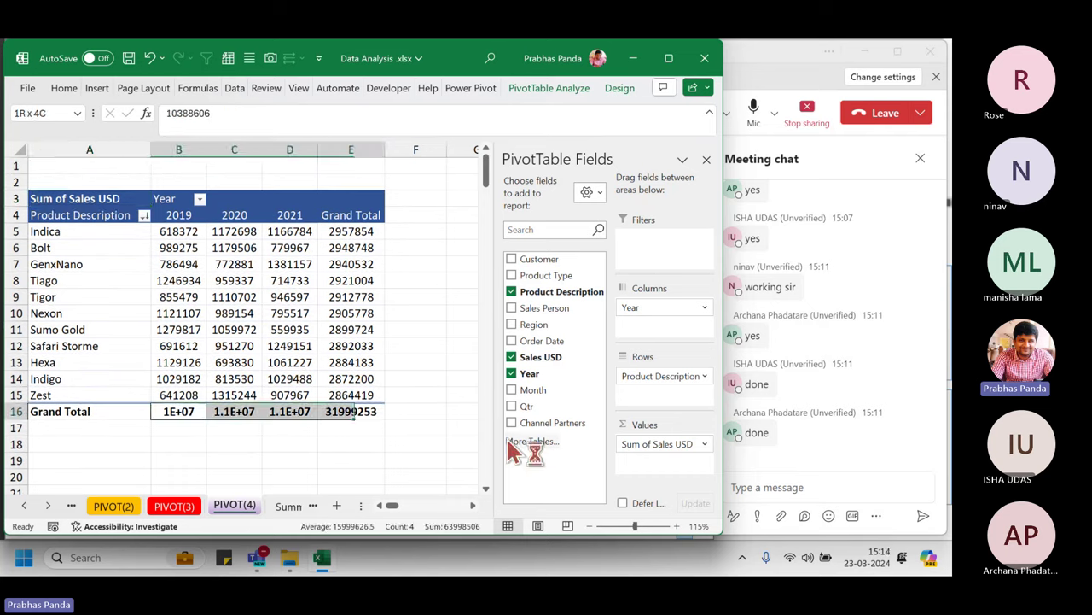
key(alt+o)
key(c)
key(a)
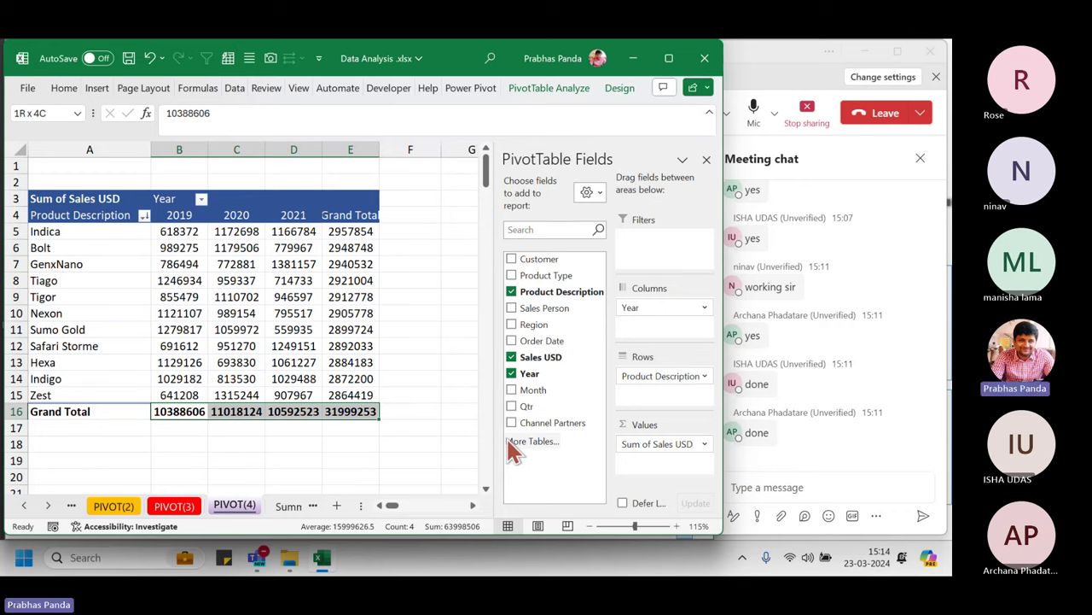
click(317, 267)
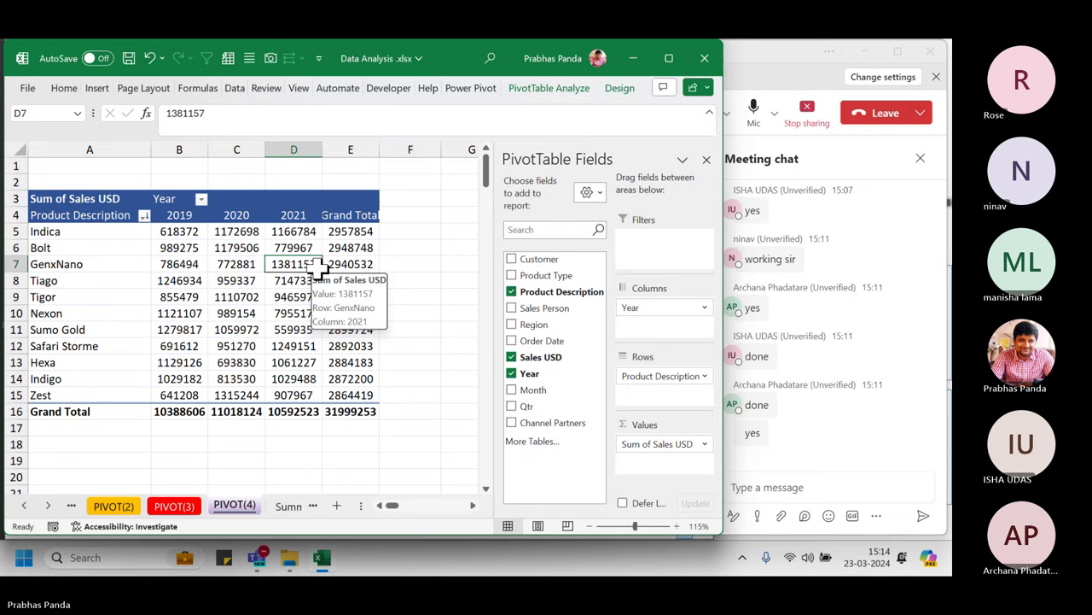
- Switch briefly to the Teams meeting window, then back to the Excel pivot
key(alt+Tab)
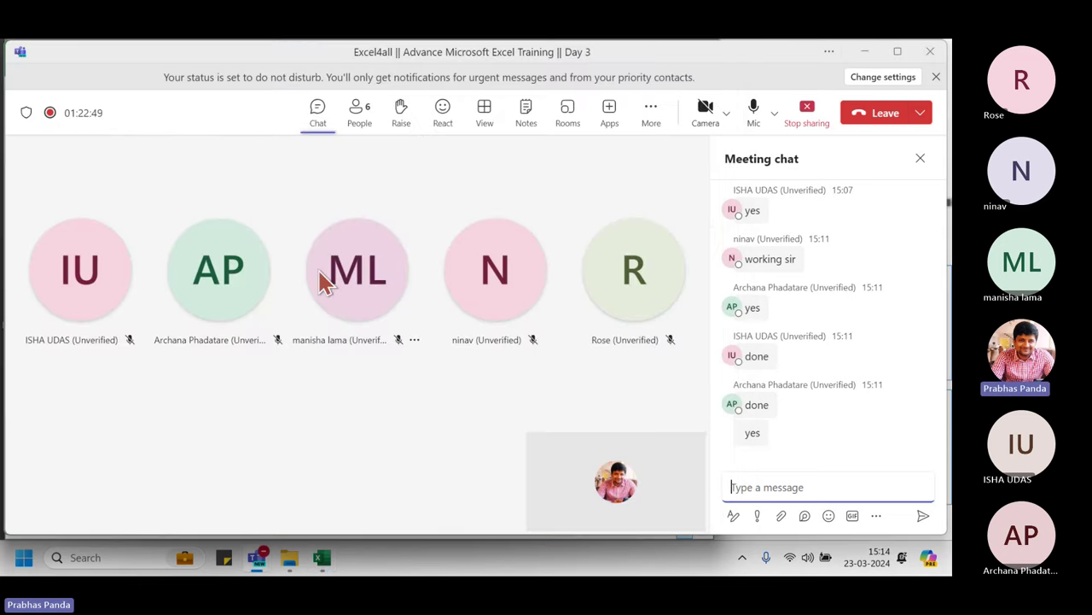
mouse_move(324, 281)
key(alt+Tab)
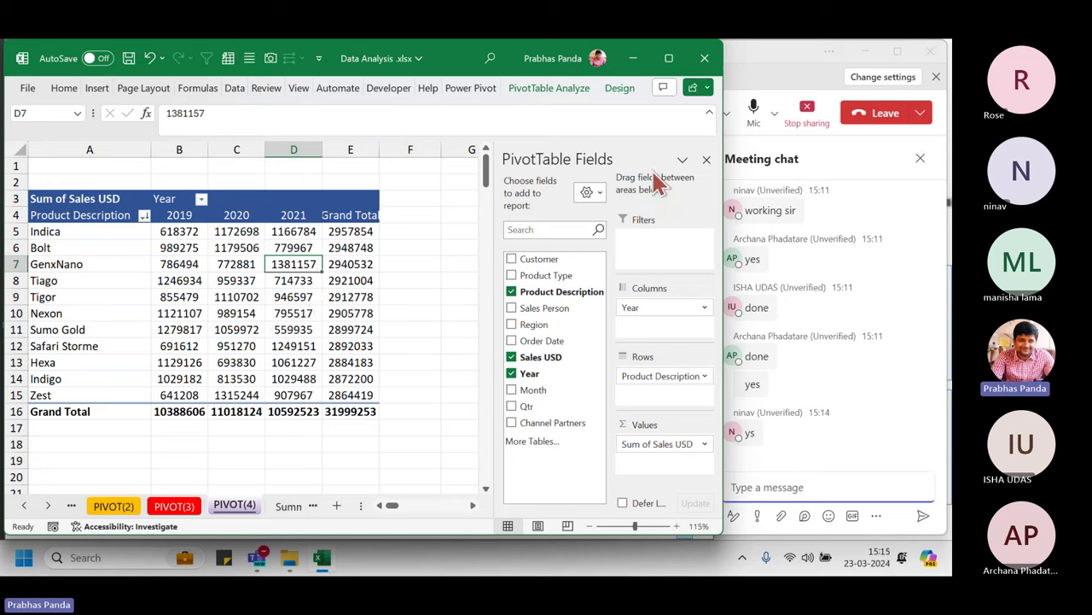
click(566, 152)
click(564, 152)
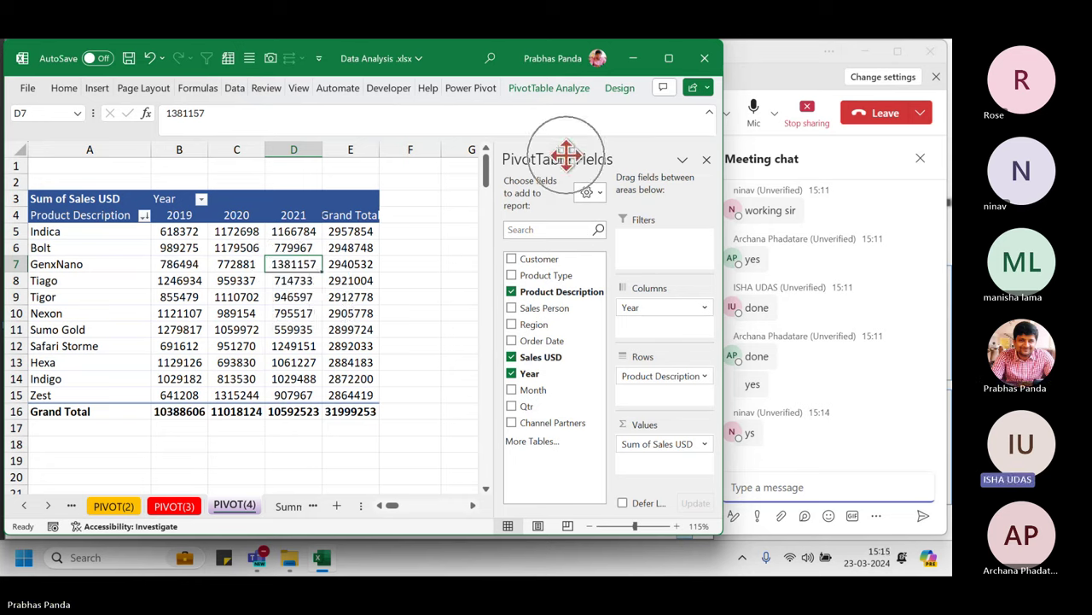
click(237, 231)
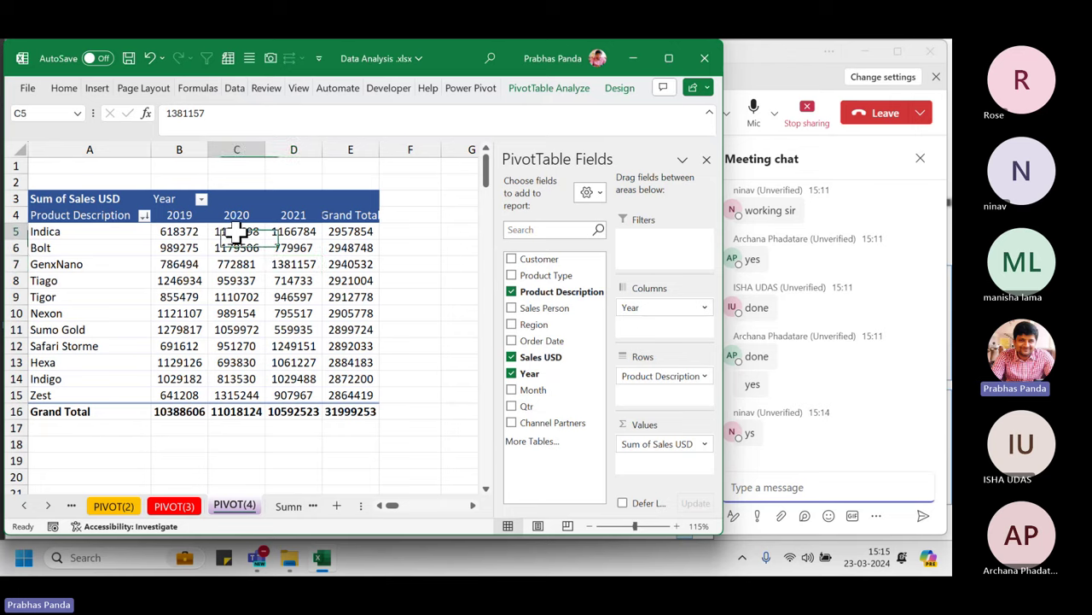
right_click(236, 231)
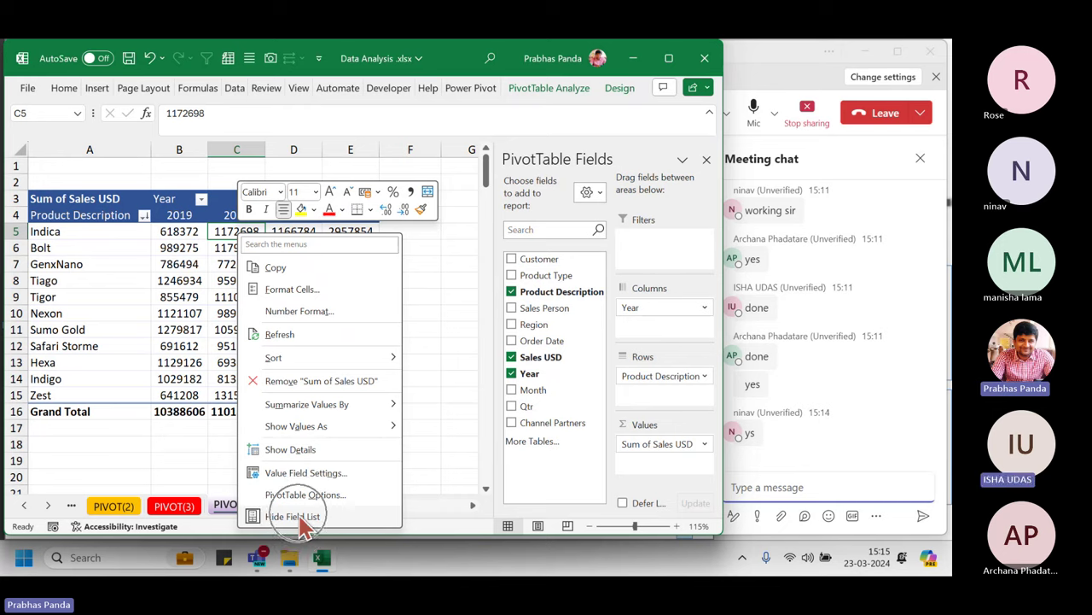
click(219, 272)
click(219, 266)
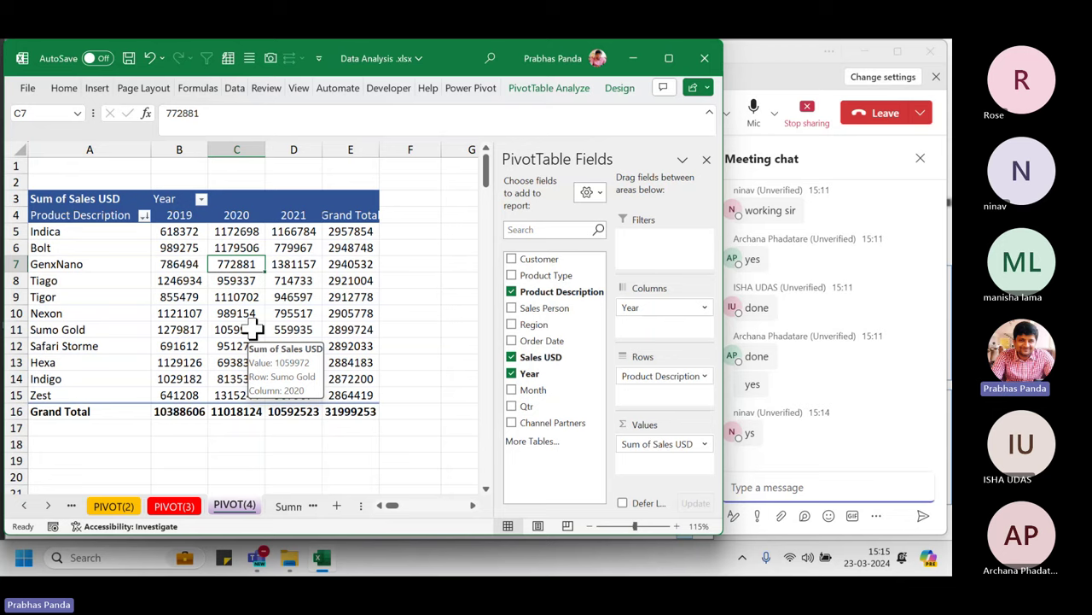
click(809, 53)
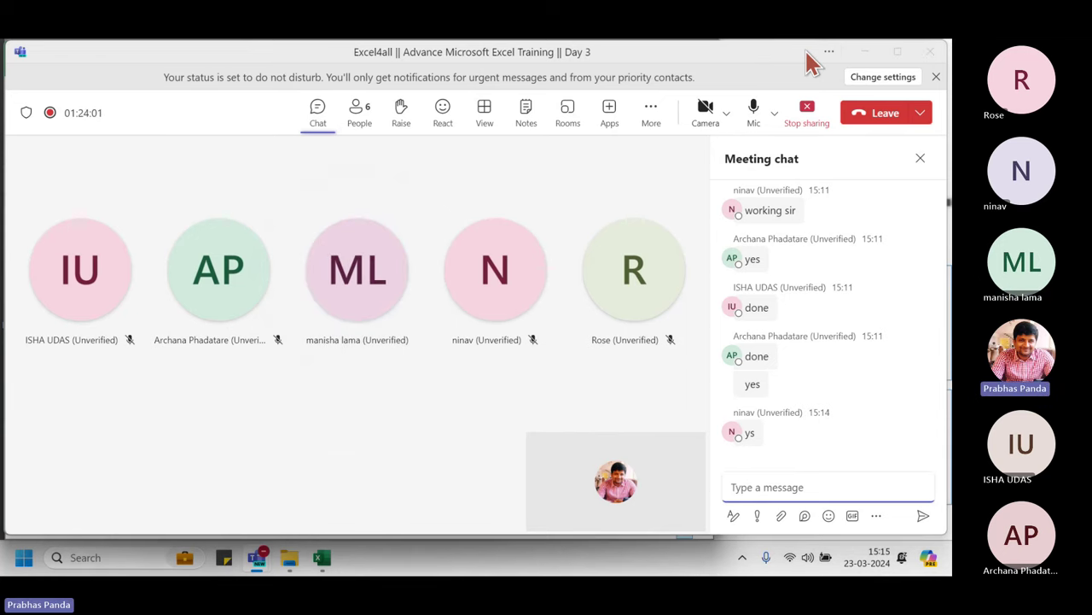
key(alt+Tab)
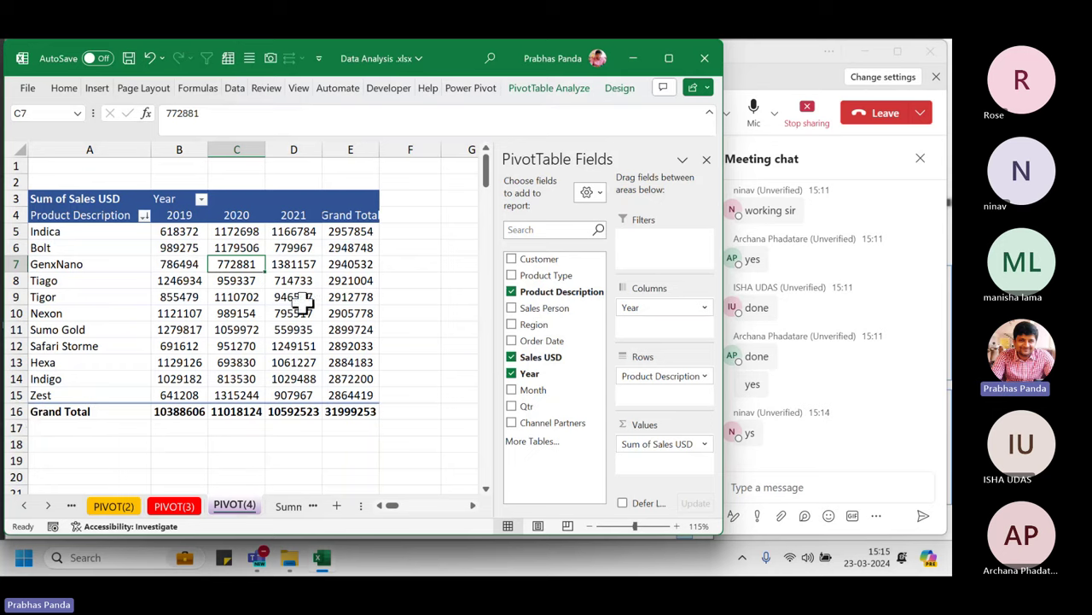
mouse_move(303, 297)
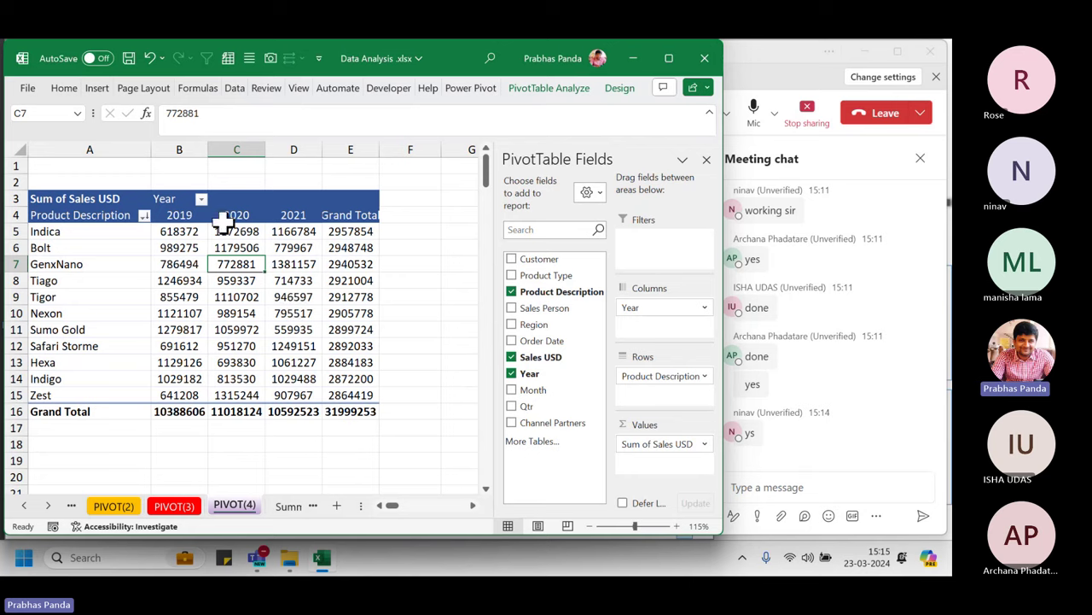
click(174, 148)
drag(174, 148, 301, 157)
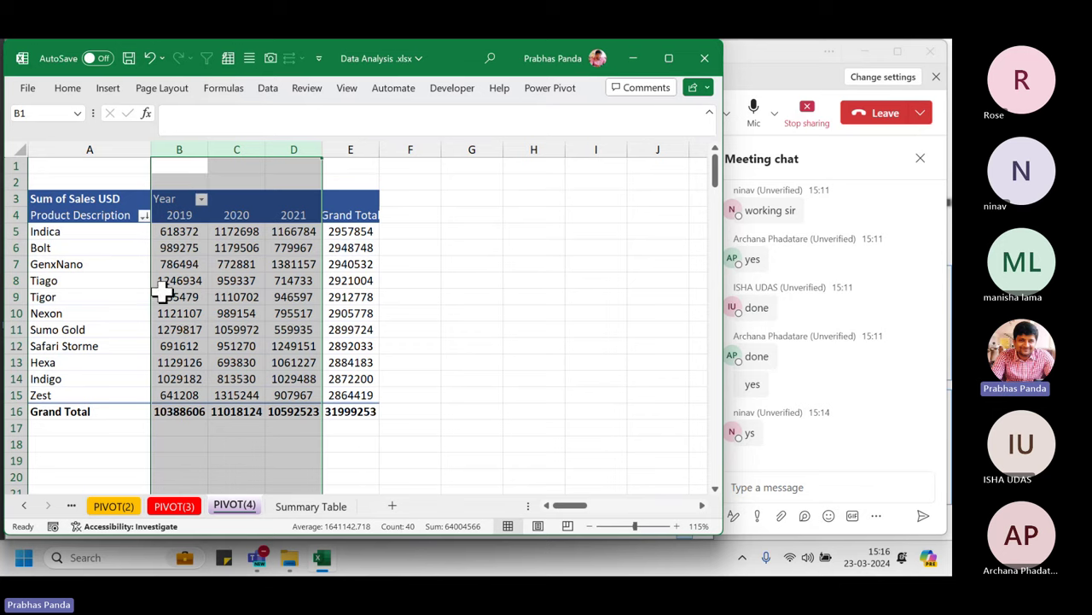
mouse_move(225, 297)
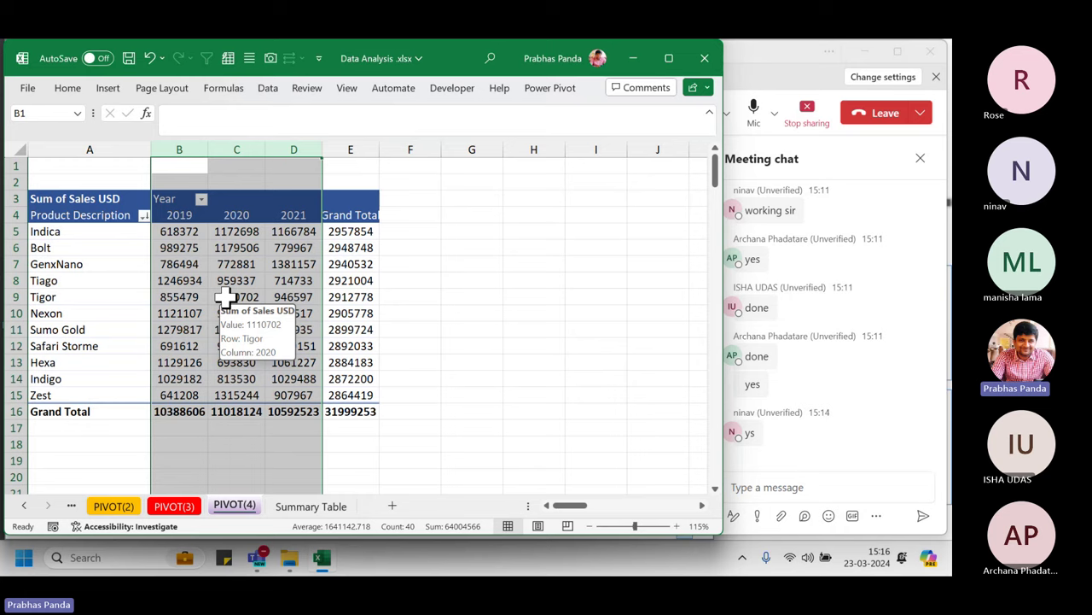
click(288, 296)
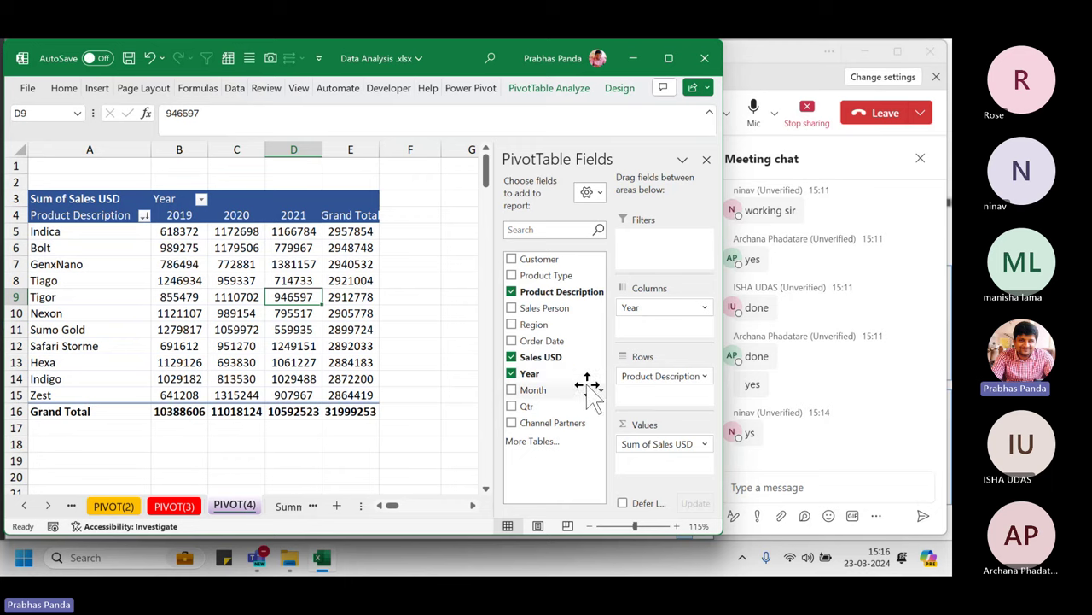
- Search the pivot field list for 'incen', clear the search, then select cell F9 outside the pivot
click(551, 228)
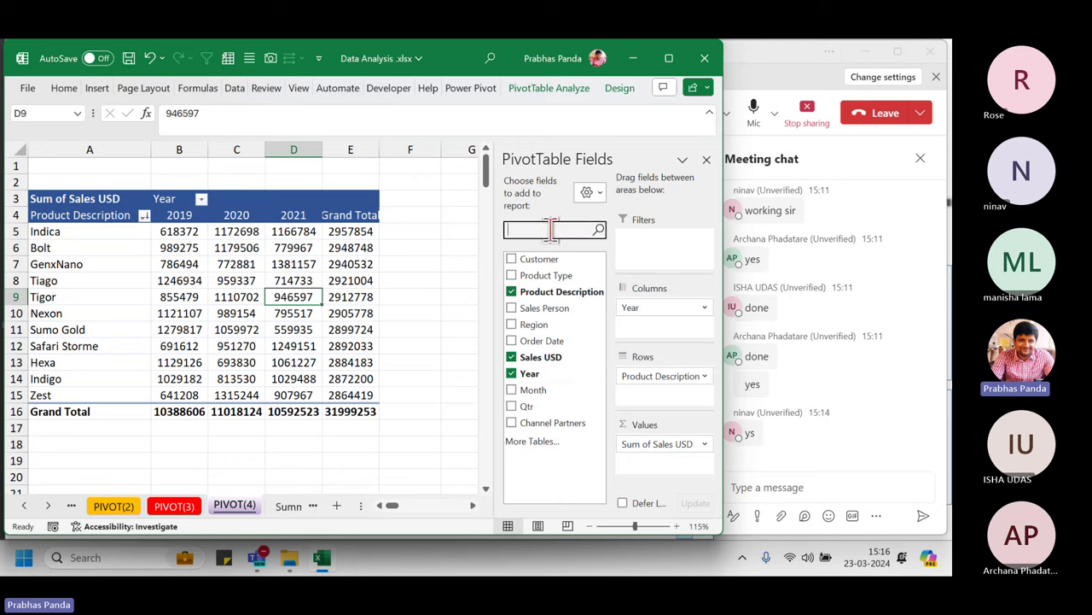
text(incen)
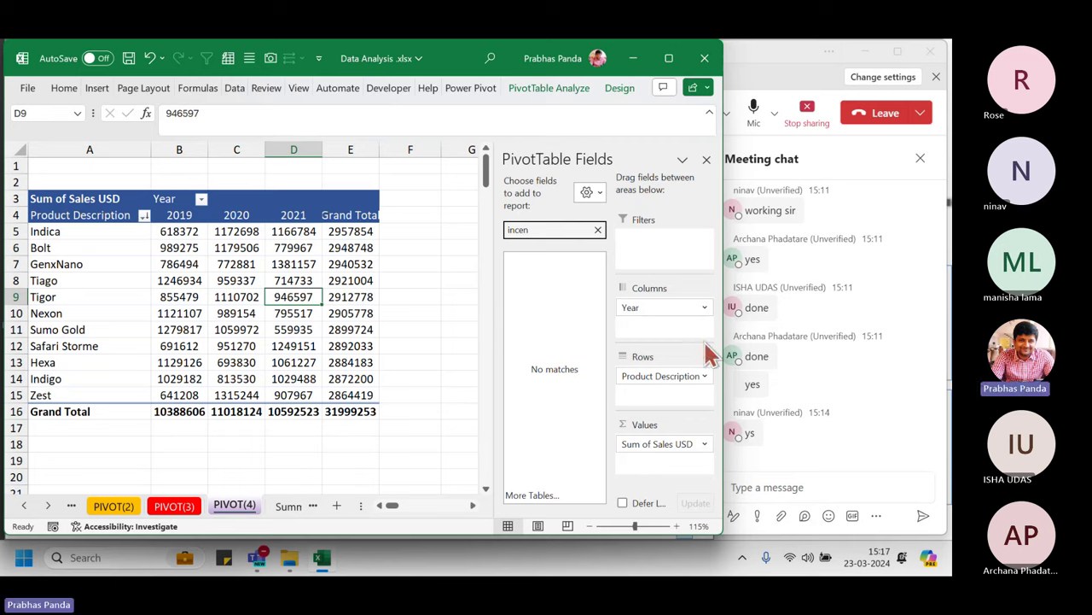
click(598, 230)
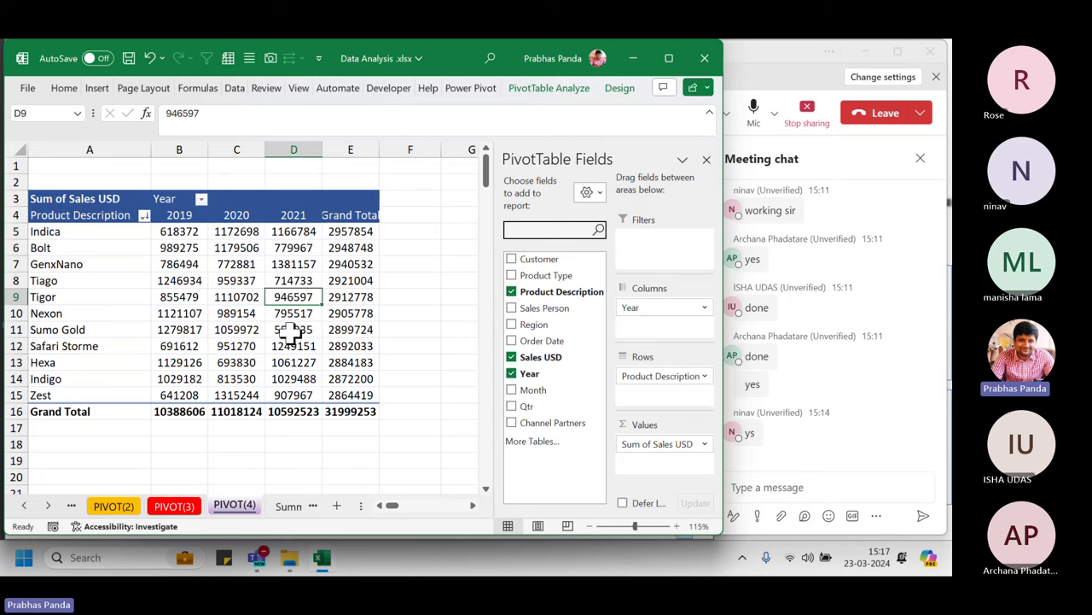
mouse_move(155, 407)
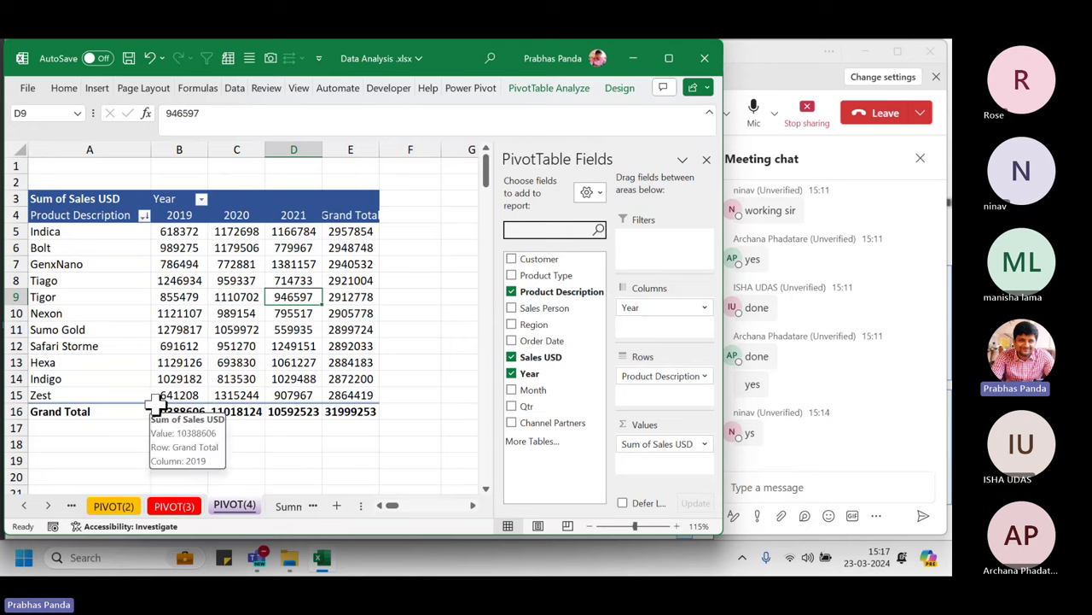
click(413, 299)
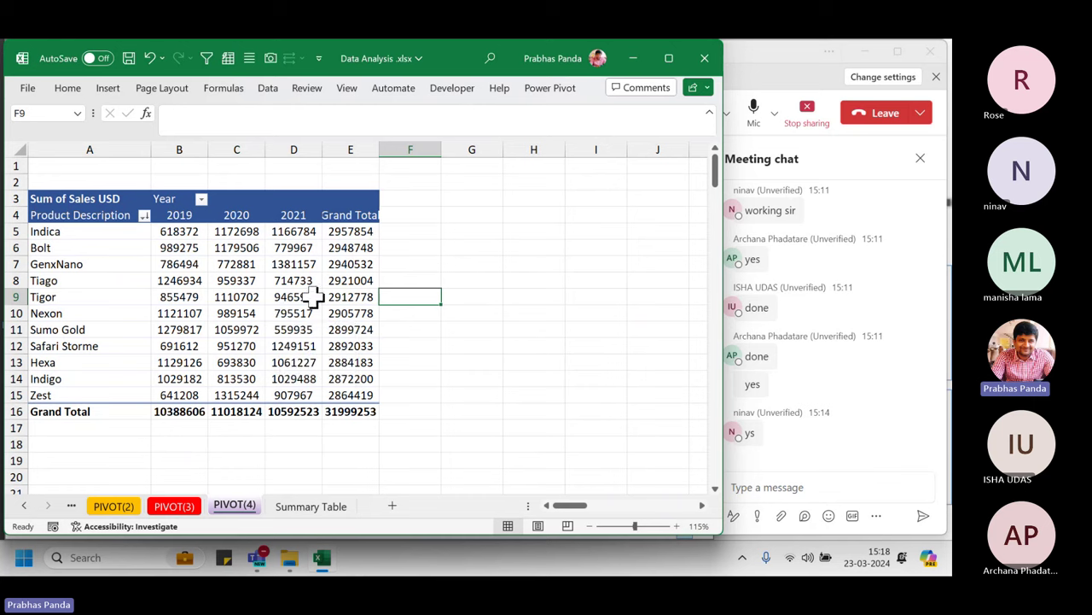
- On the Summary Table sheet, enter an 'Incentive' header in L4 after Channel Partners
click(321, 508)
scroll(466, 272, up, 2)
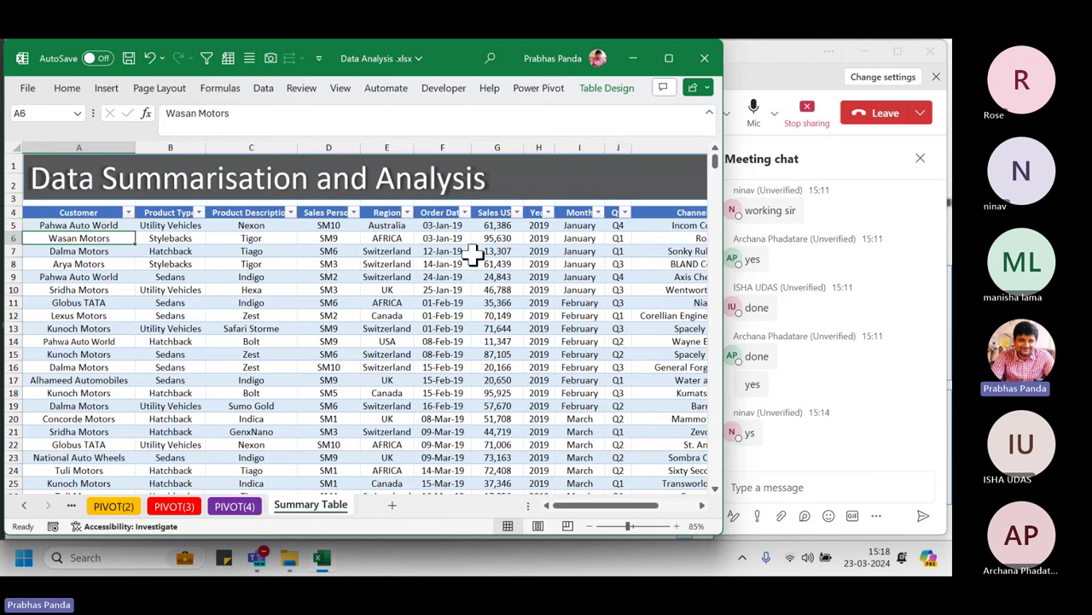
click(495, 215)
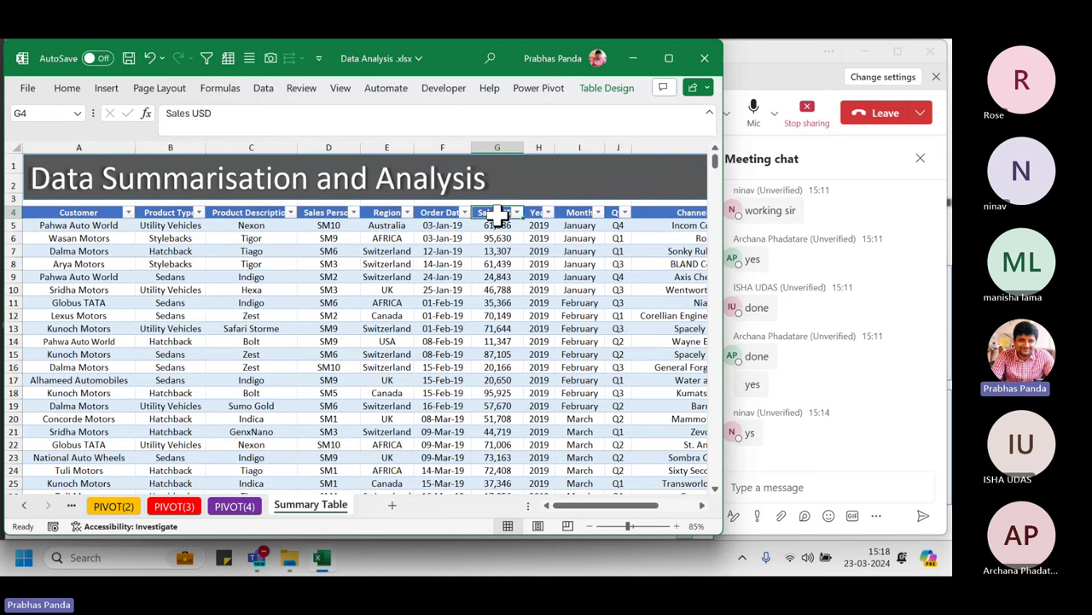
key(ctrl+Right)
key(Right)
key(Right)
key(Right)
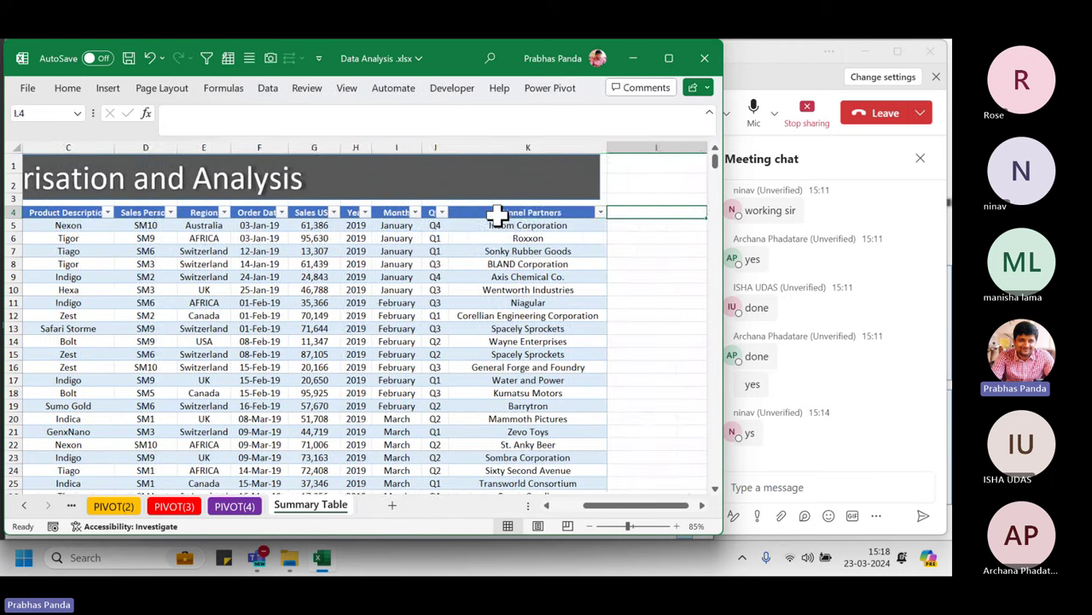
click(564, 212)
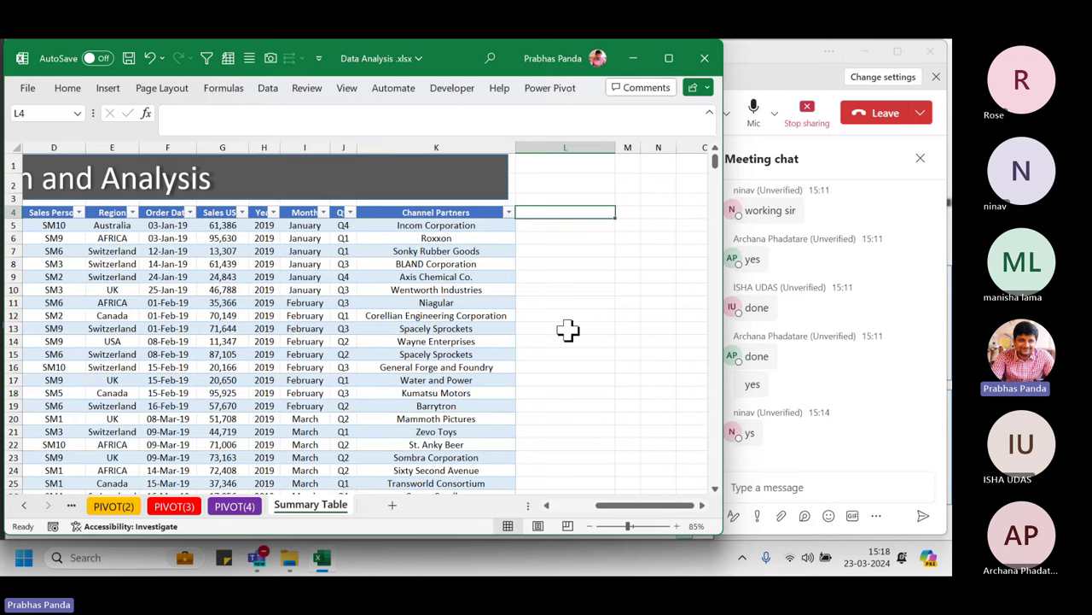
text(Incentive)
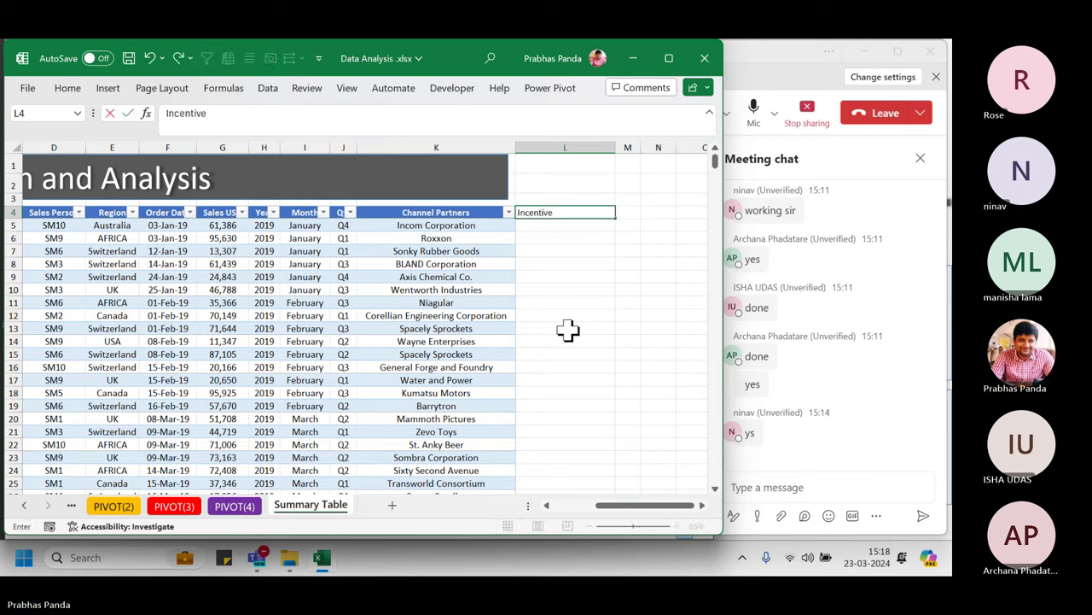
key(Return)
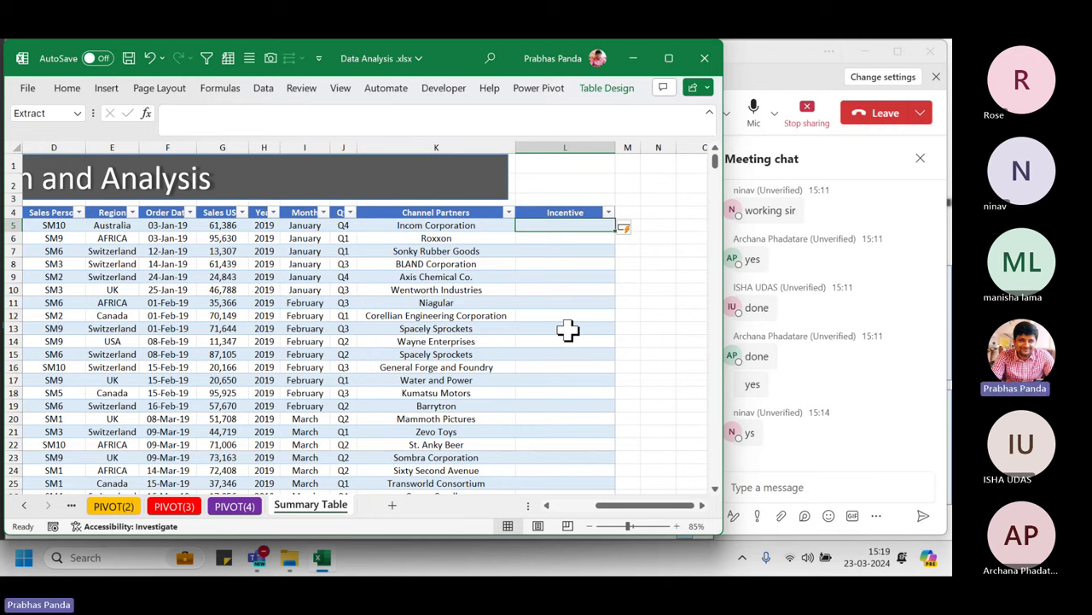
- Enter =G5*2% in L5 so the Incentive column fills, check it, and return to PIVOT(4)
text(=)
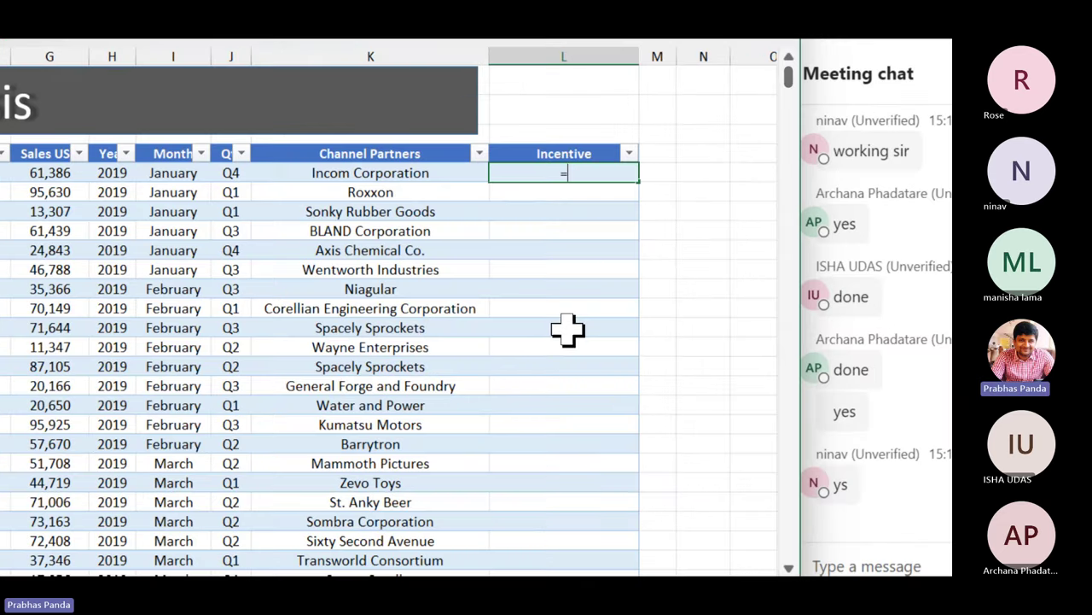
click(213, 173)
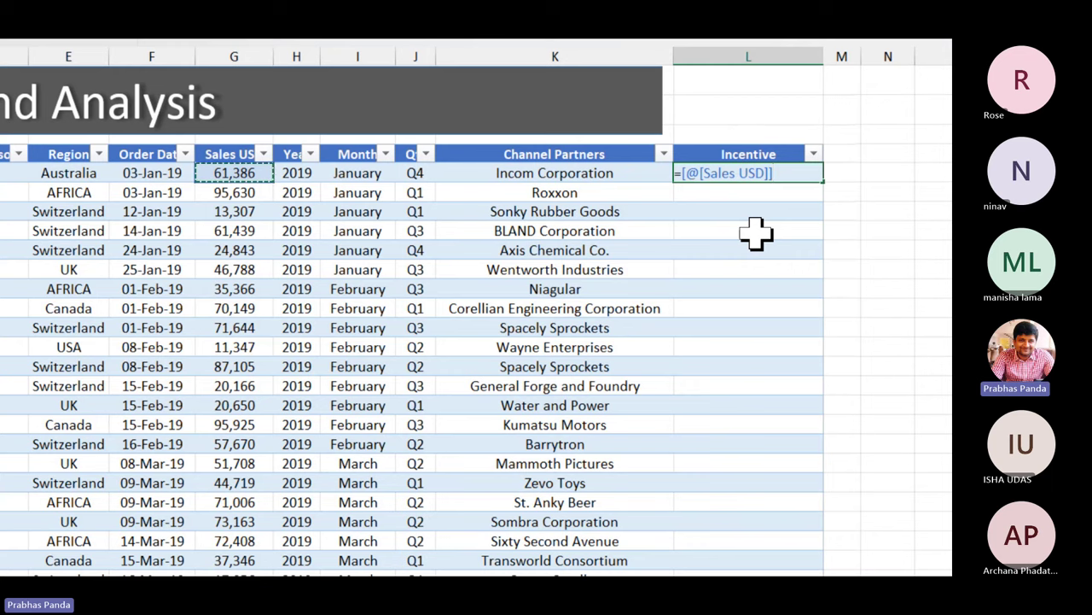
text(*2%)
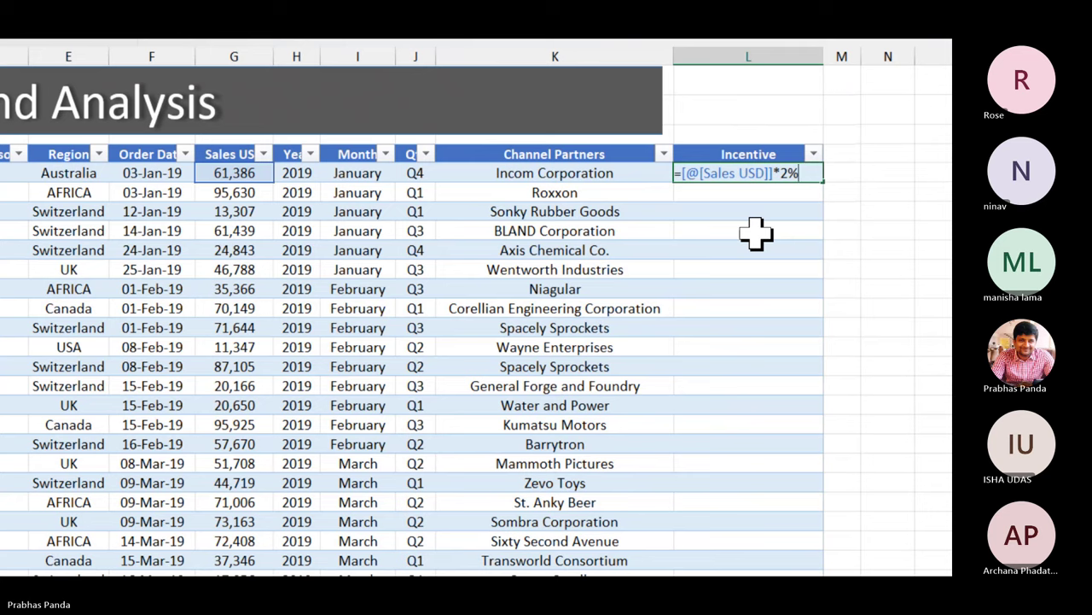
key(Return)
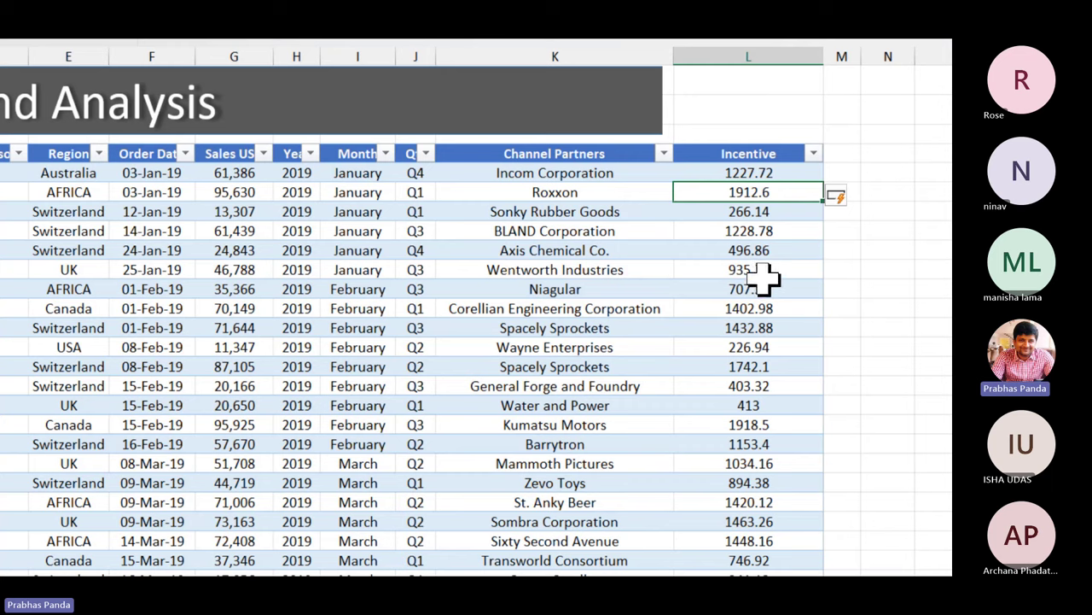
key(Up)
key(F2)
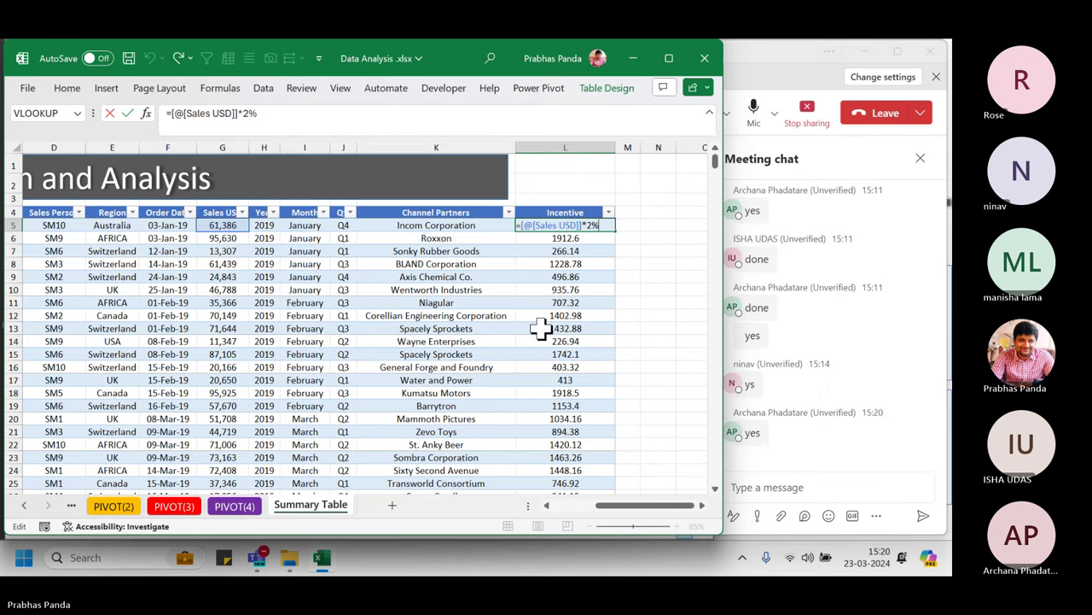
click(255, 513)
- Refresh the PIVOT(4) pivot from its right-click menu so Incentive appears among its fields
click(292, 246)
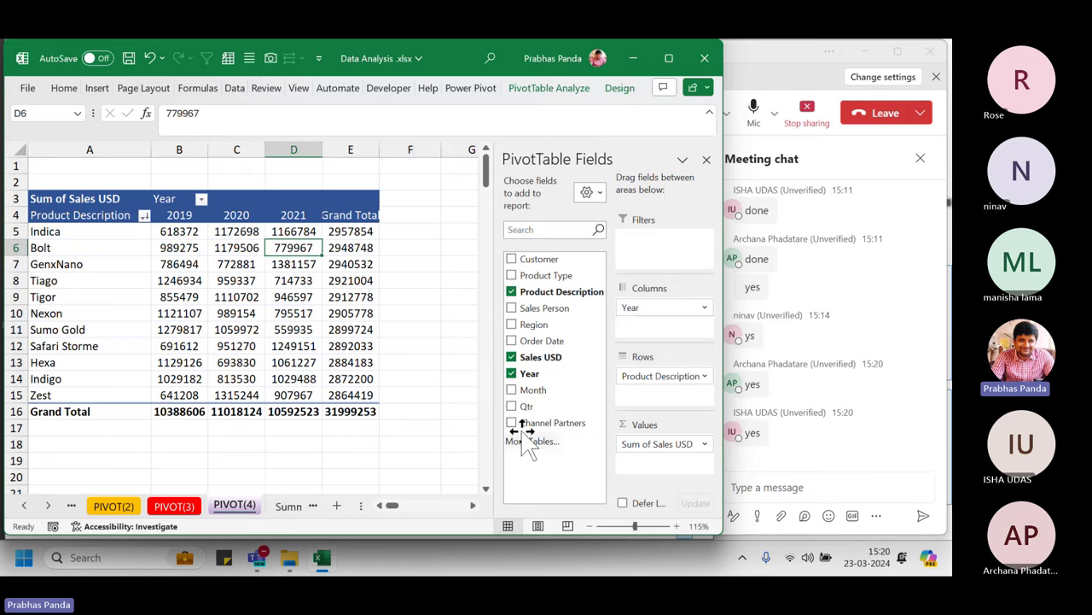
click(569, 424)
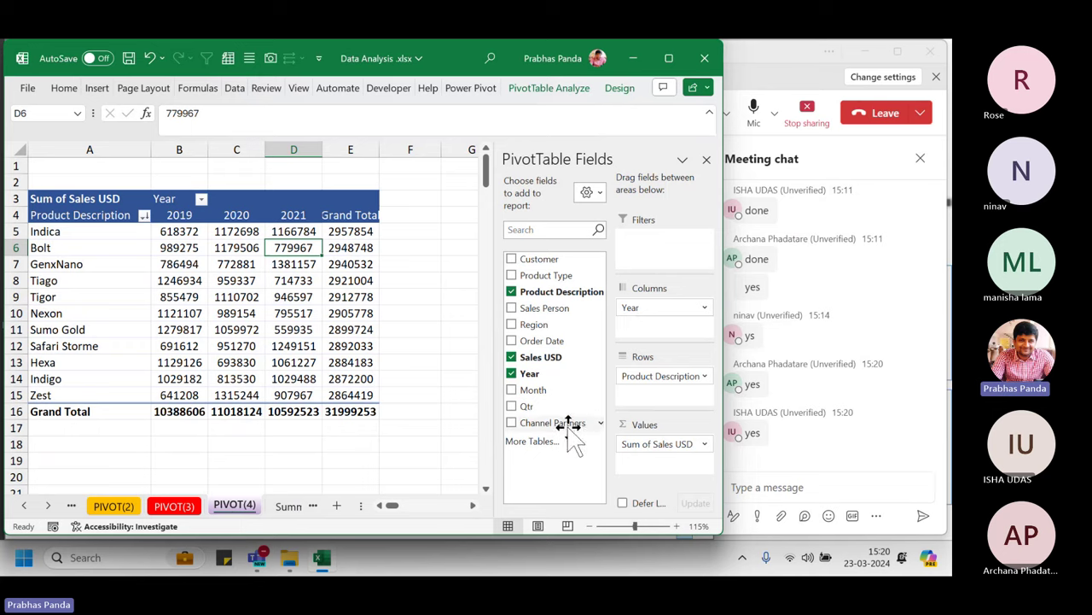
click(569, 424)
click(569, 424)
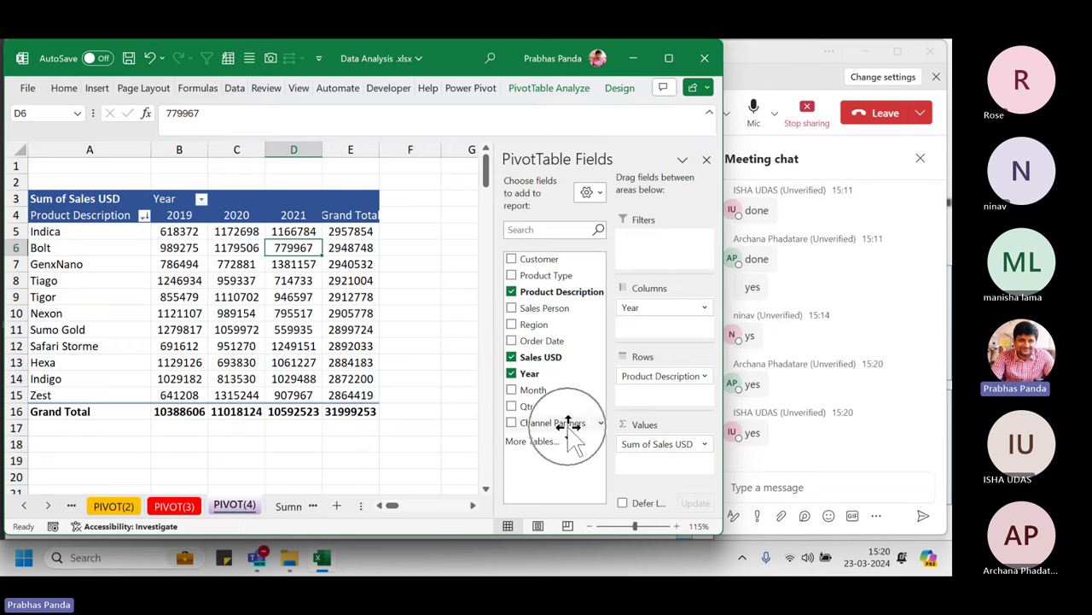
click(568, 424)
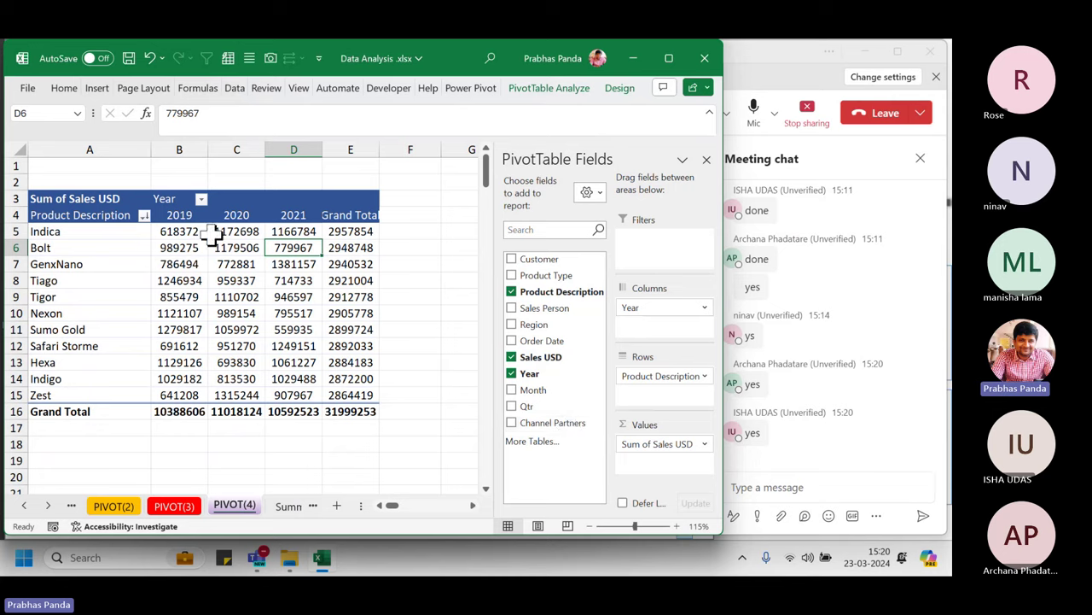
mouse_move(244, 249)
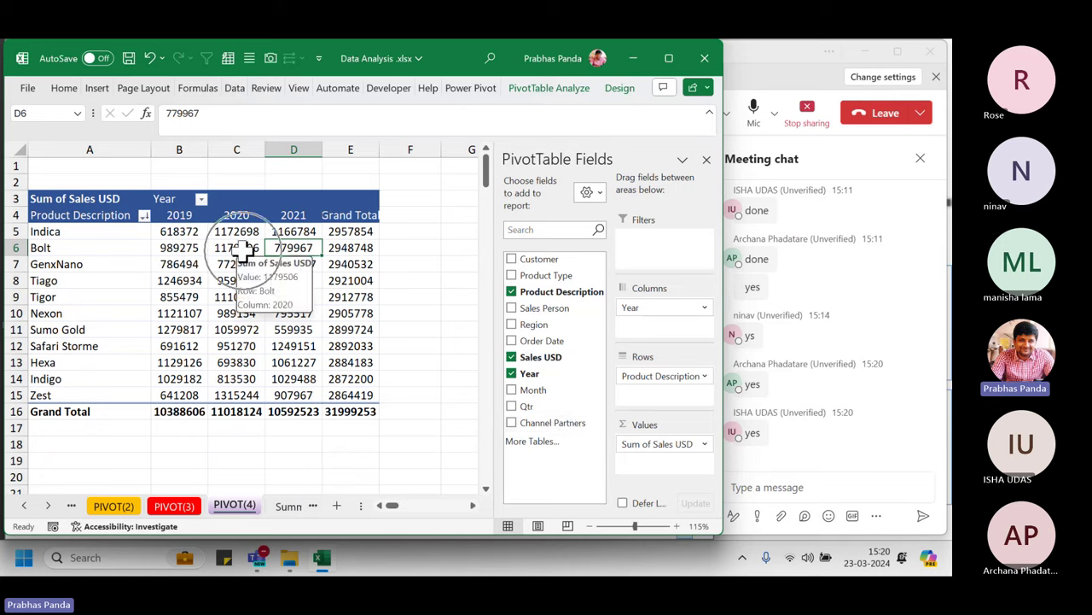
right_click(245, 249)
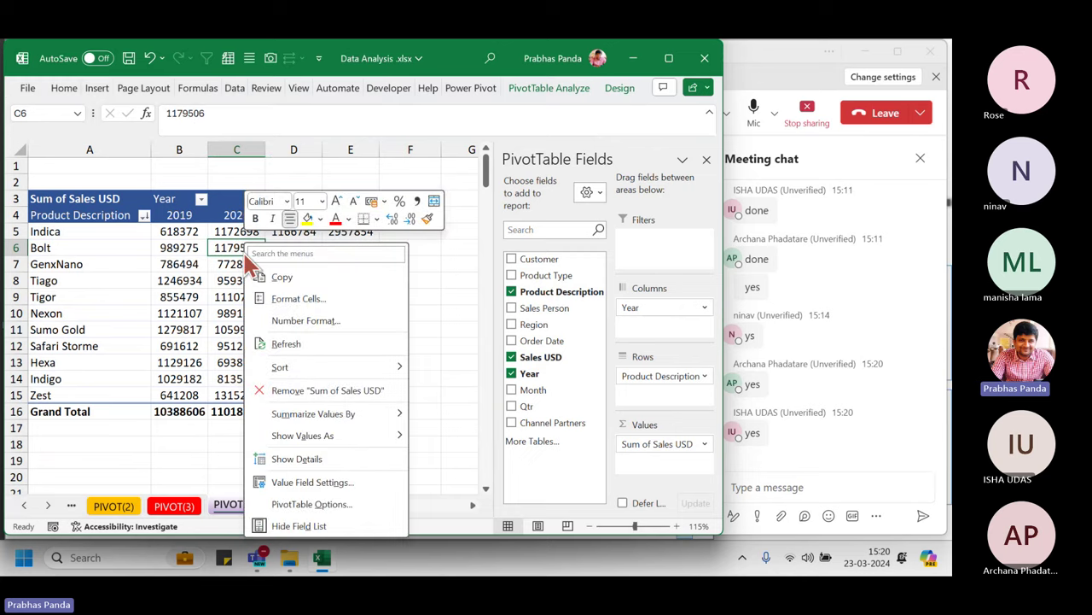
click(334, 350)
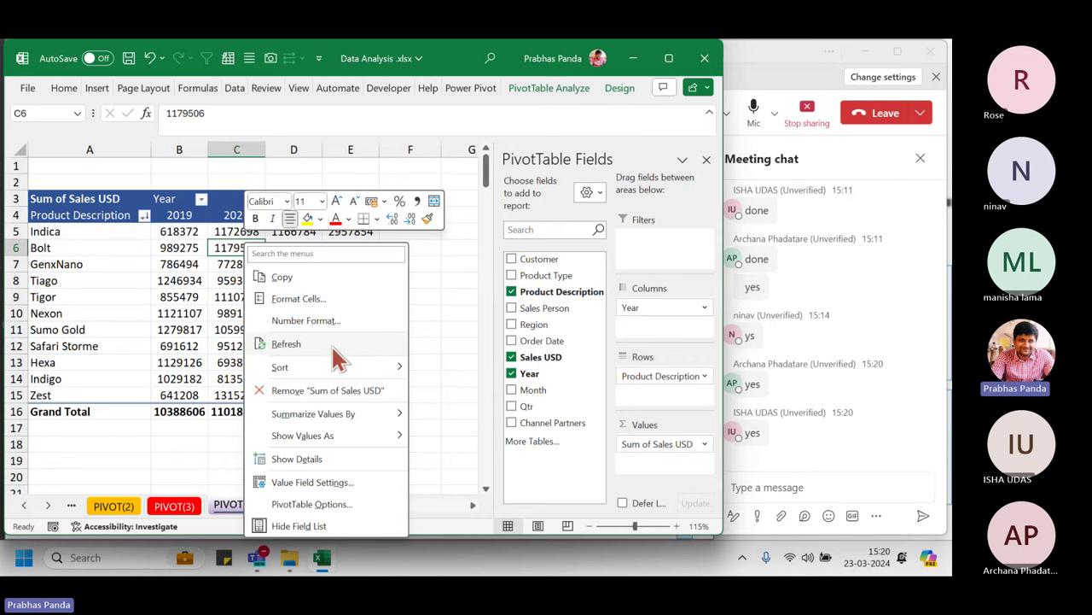
click(331, 344)
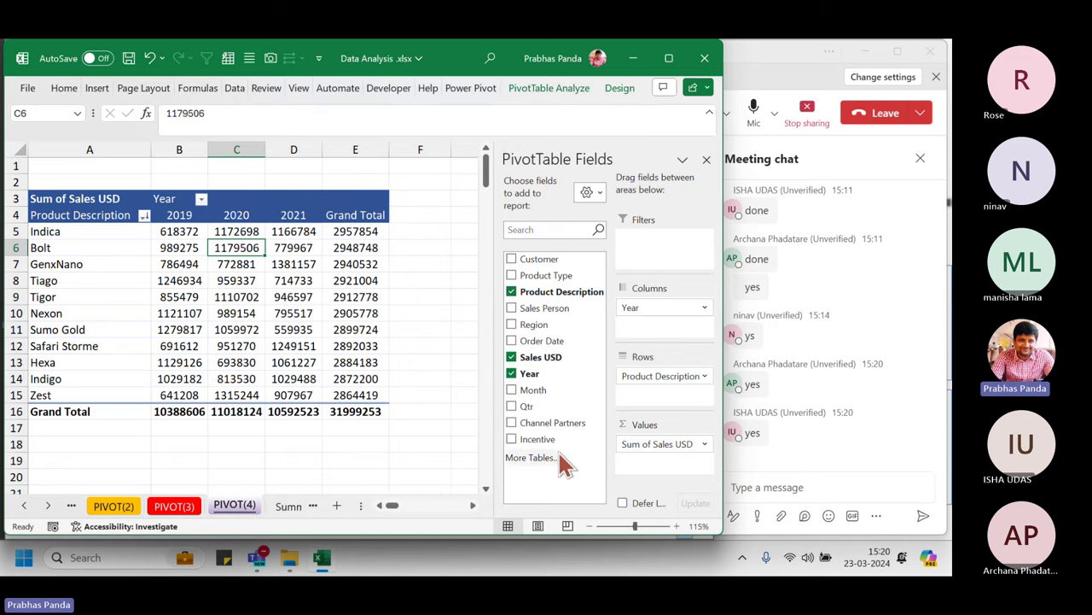
- Add Incentive to the Values area below Sum of Sales USD
drag(484, 425, 577, 464)
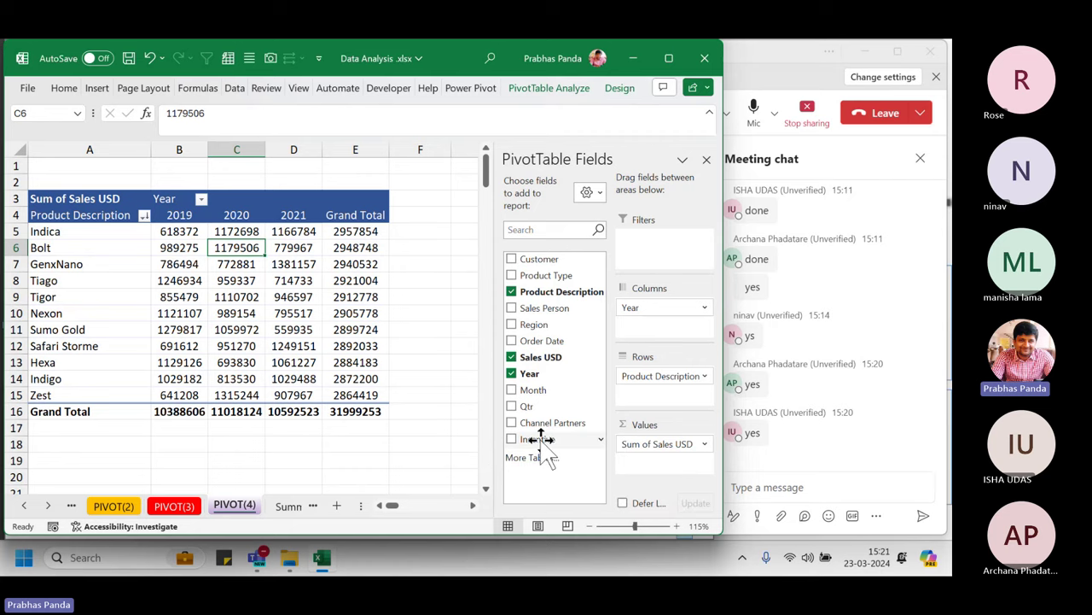
drag(543, 444, 681, 472)
click(253, 475)
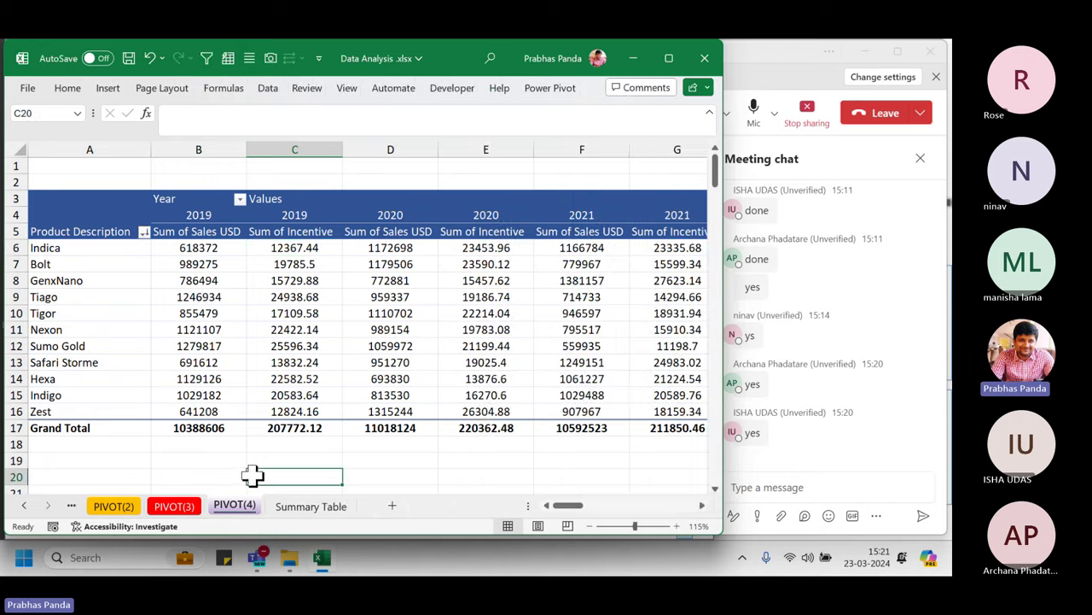
scroll(411, 357, down, 2)
- Select the 2019, 2020, 2021 and total Sum of Incentive columns
click(671, 146)
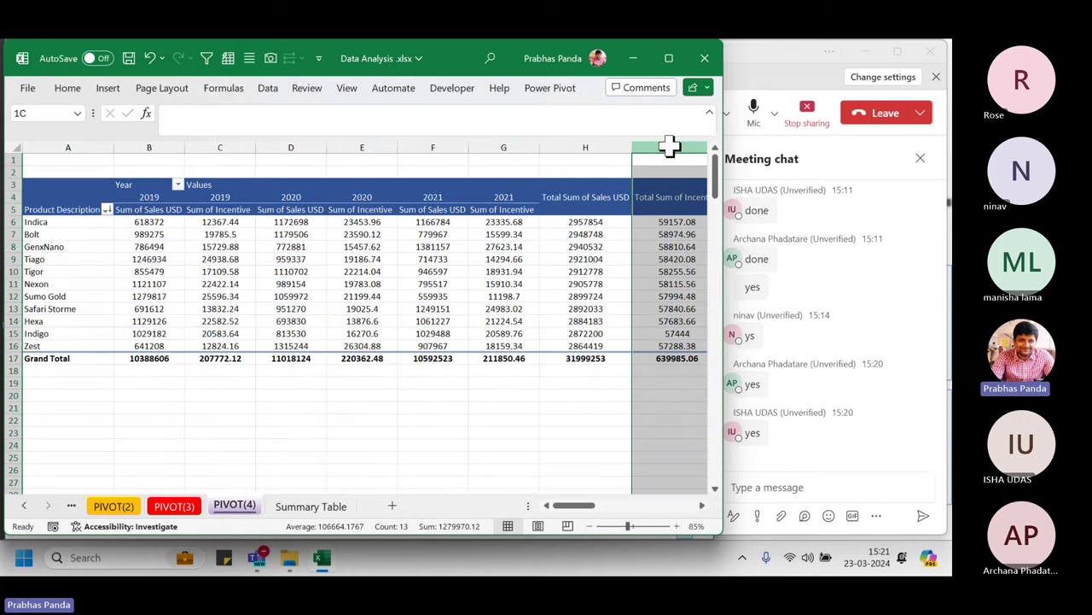
ctrl+click(224, 147)
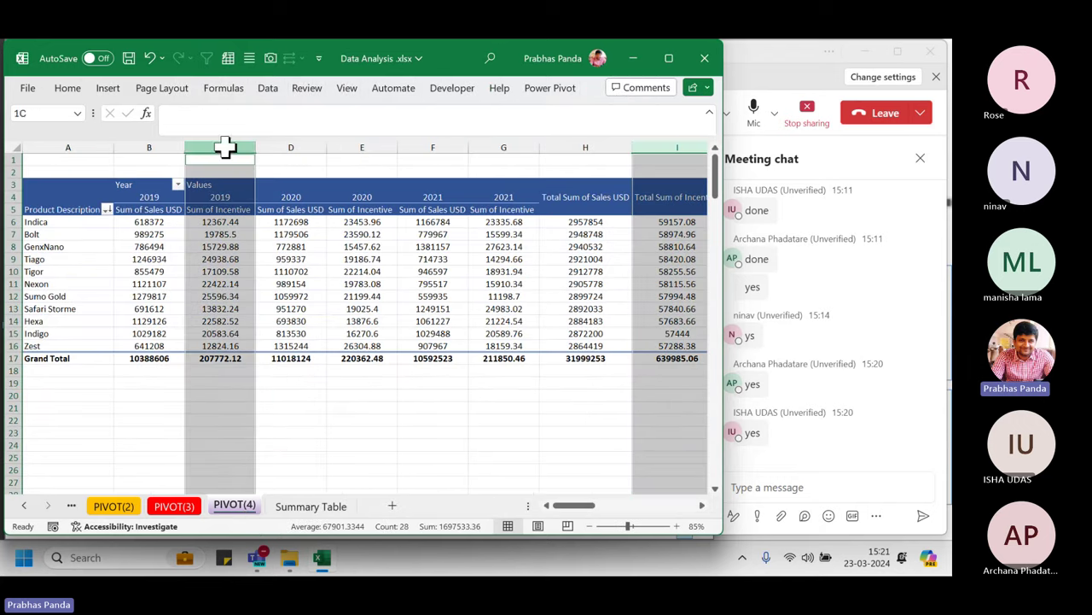
ctrl+click(362, 146)
ctrl+click(504, 147)
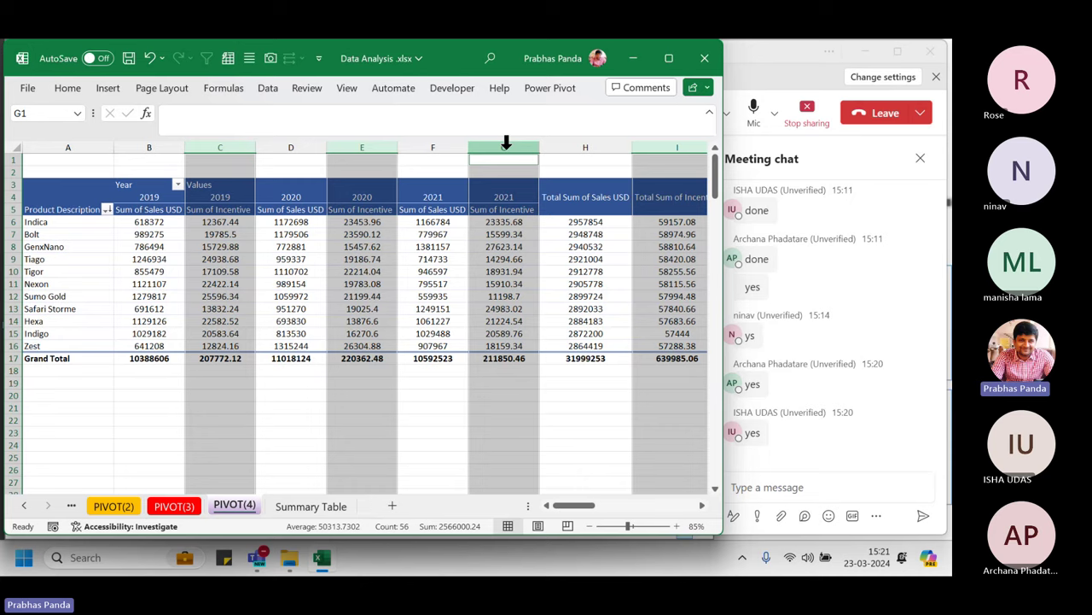
click(303, 259)
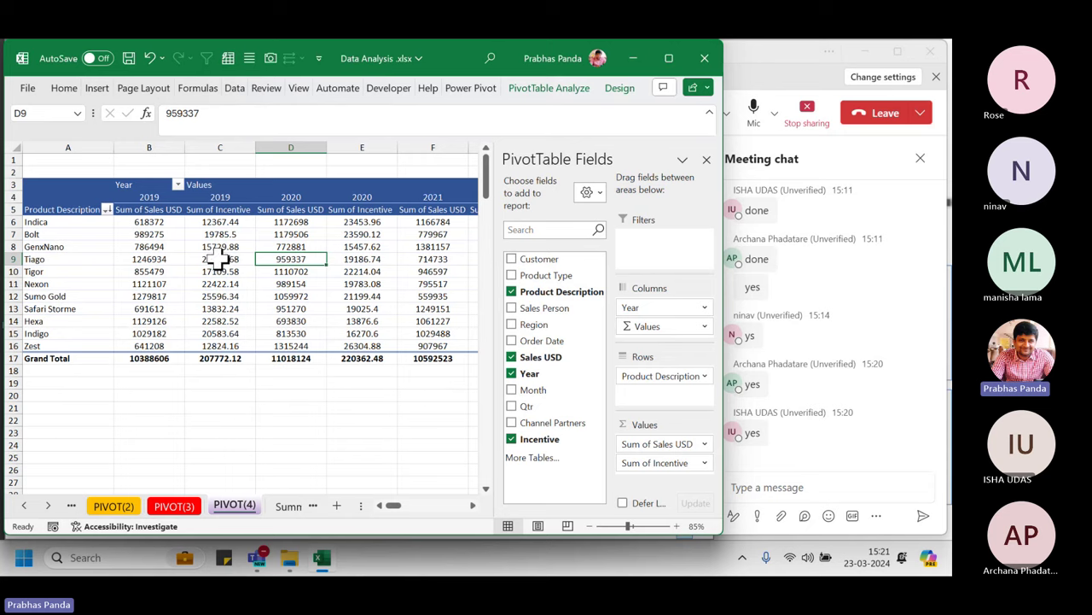
click(546, 92)
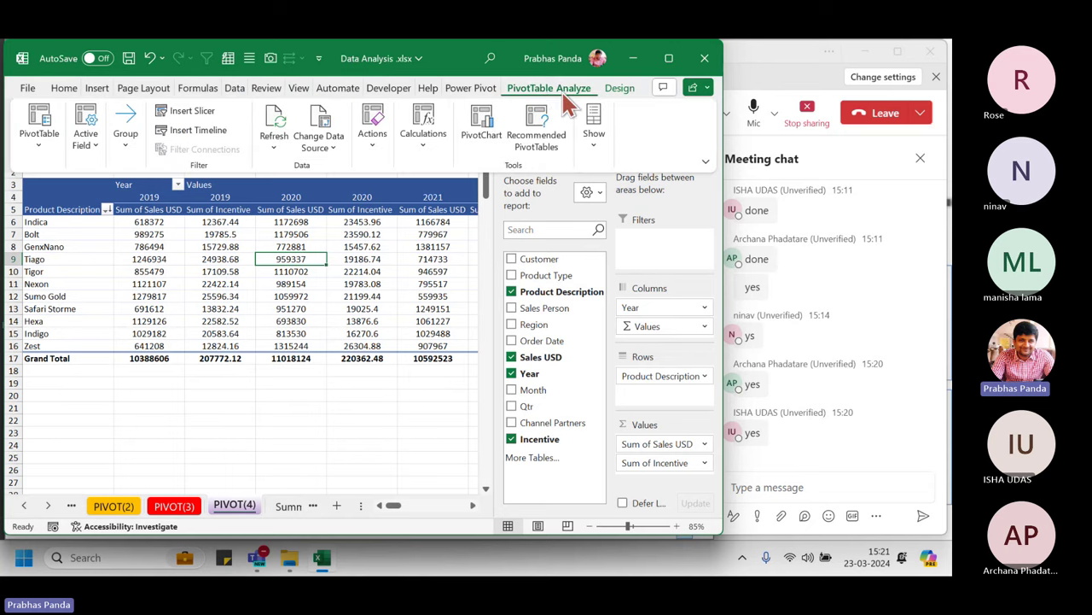
click(330, 150)
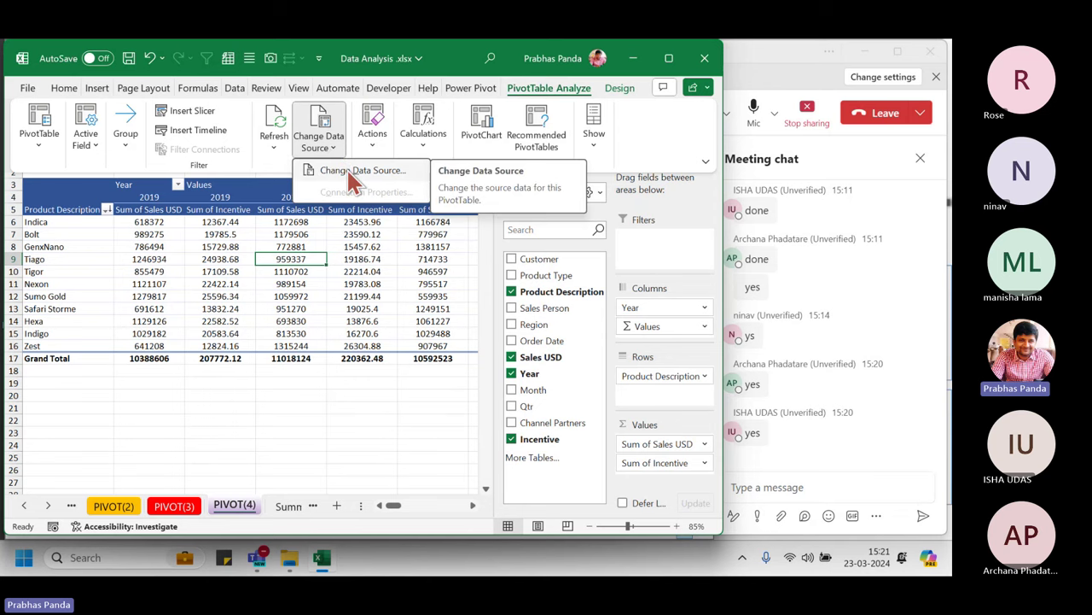
click(354, 171)
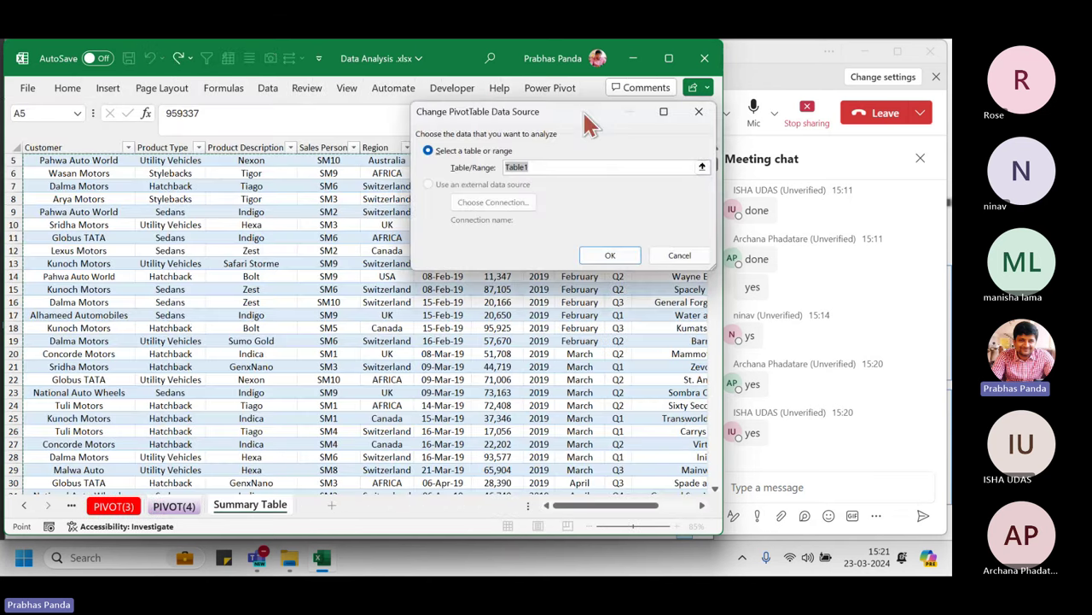
drag(583, 110, 431, 238)
drag(618, 504, 701, 491)
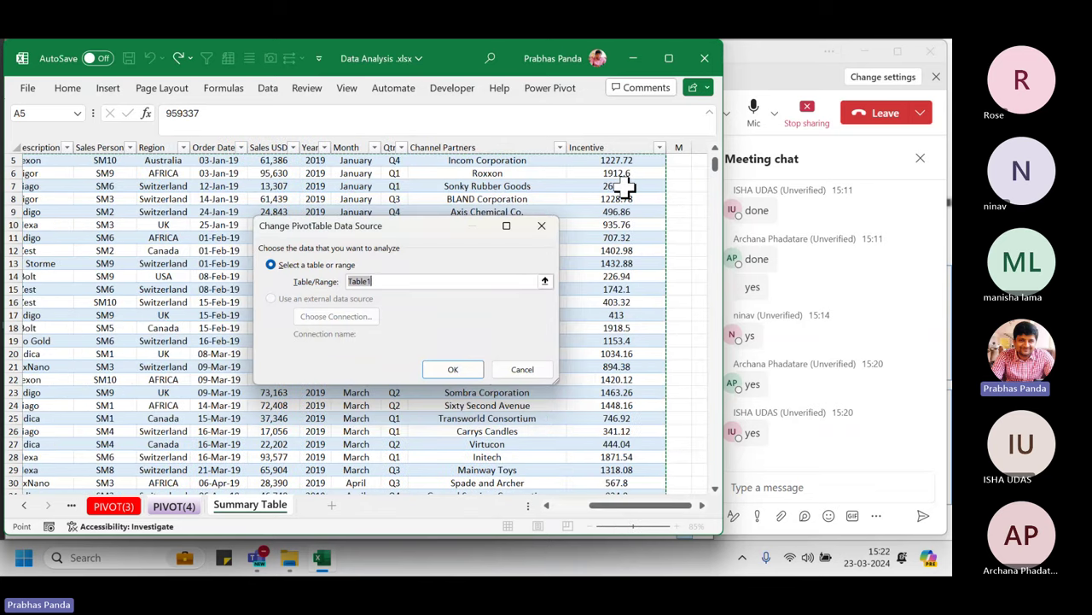
click(541, 226)
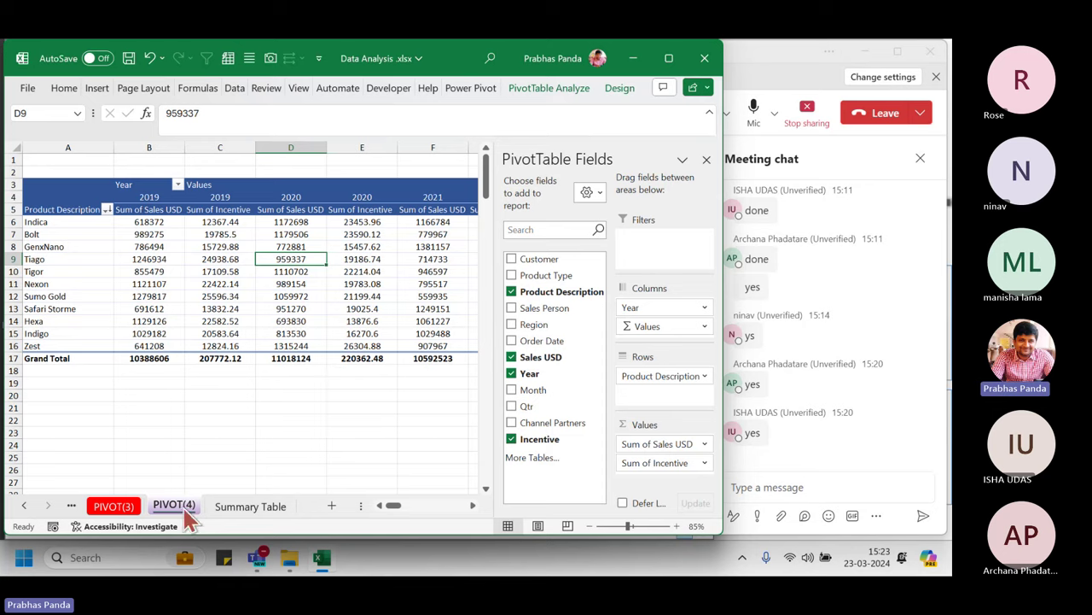
- Copy the PIVOT(4) sheet to a new PIVOT(5) sheet and colour its tab green
drag(188, 517, 225, 512)
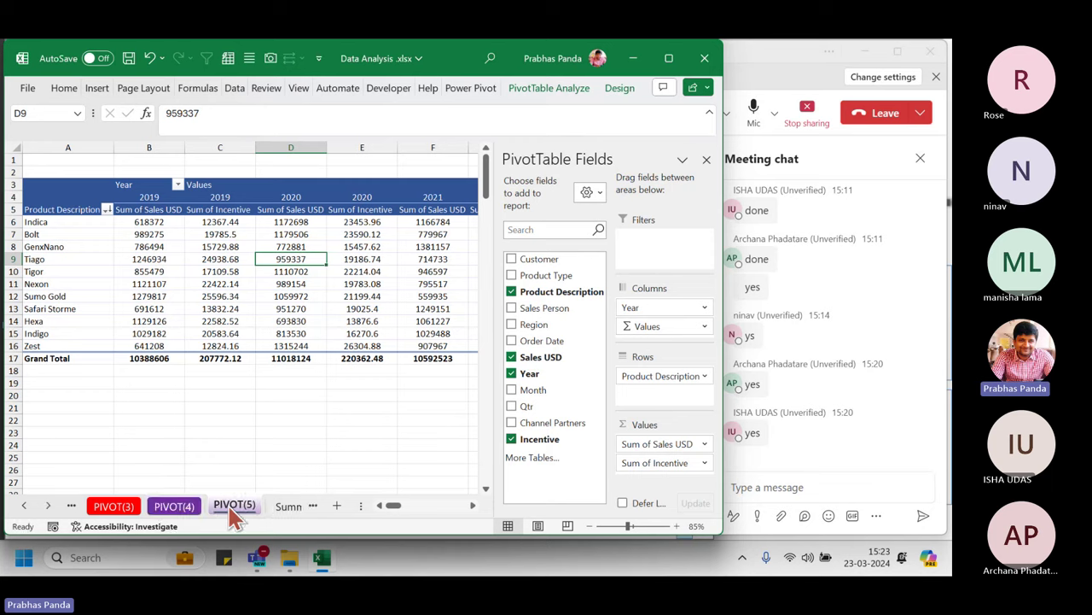
right_click(230, 510)
mouse_move(311, 399)
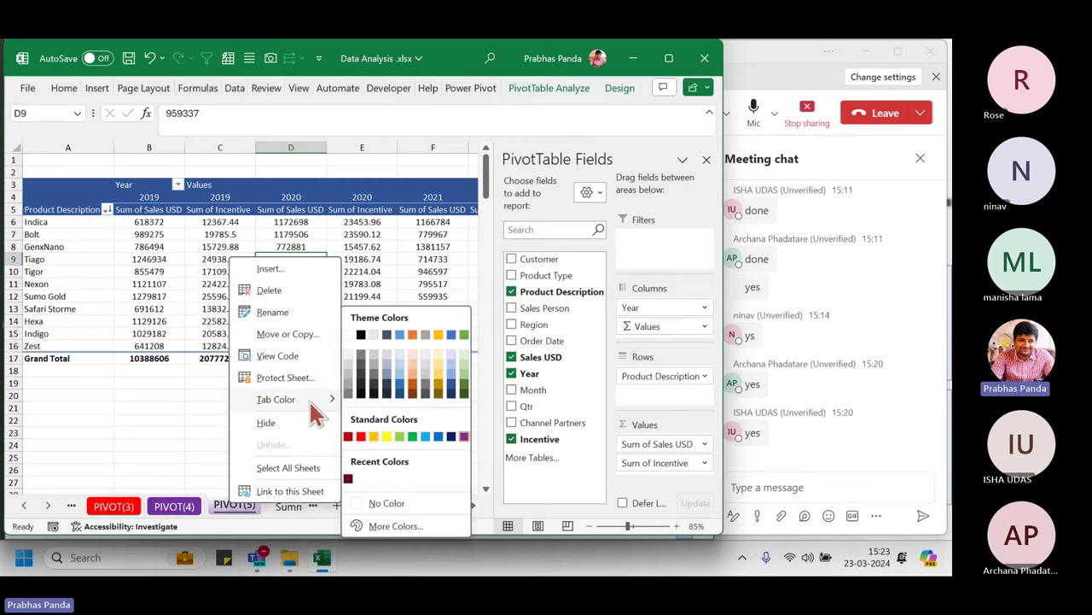
click(400, 436)
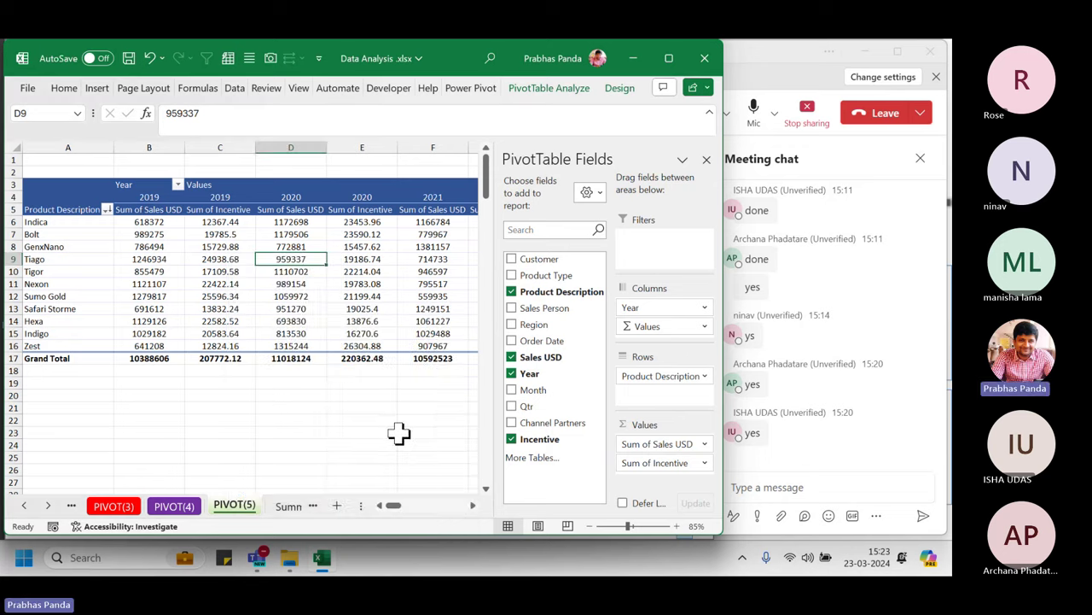
- Remove Sum of Incentive from the PIVOT(5) pivot, leaving only Sum of Sales USD
click(309, 221)
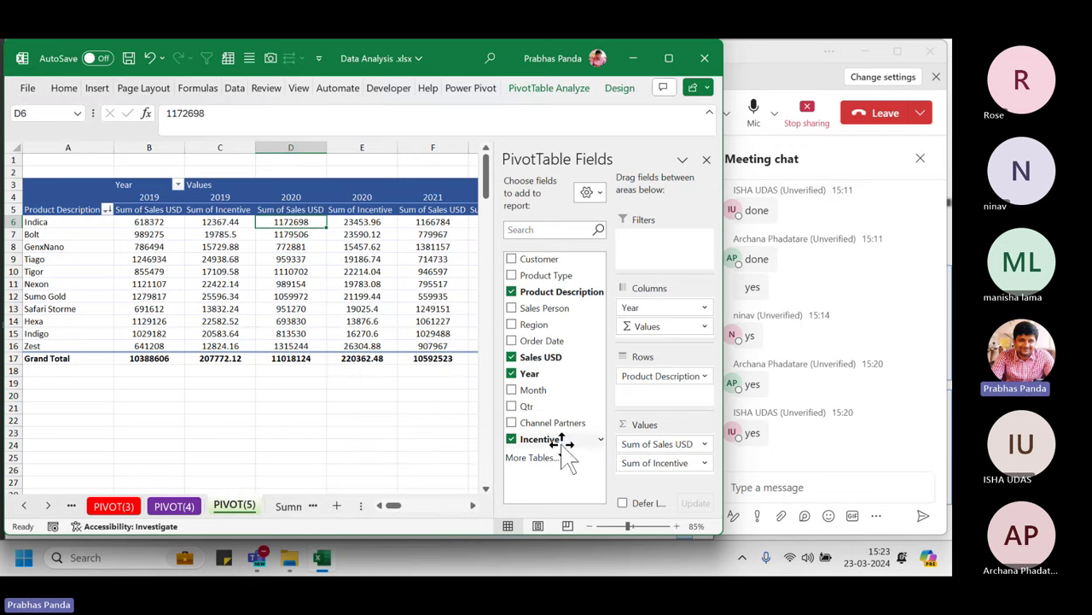
drag(532, 441, 531, 444)
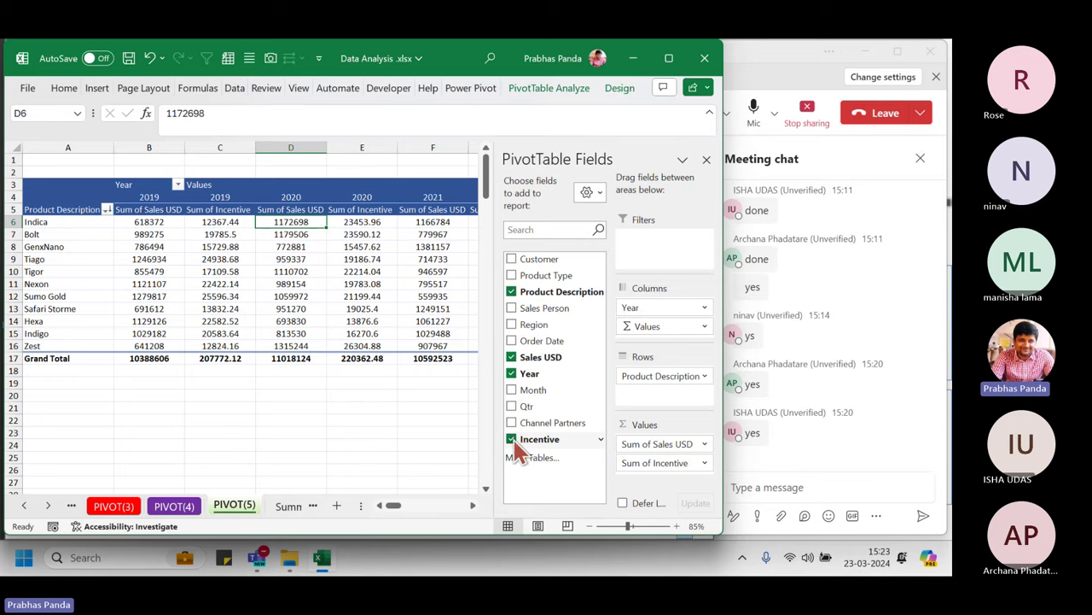
click(512, 439)
scroll(192, 289, up, 2)
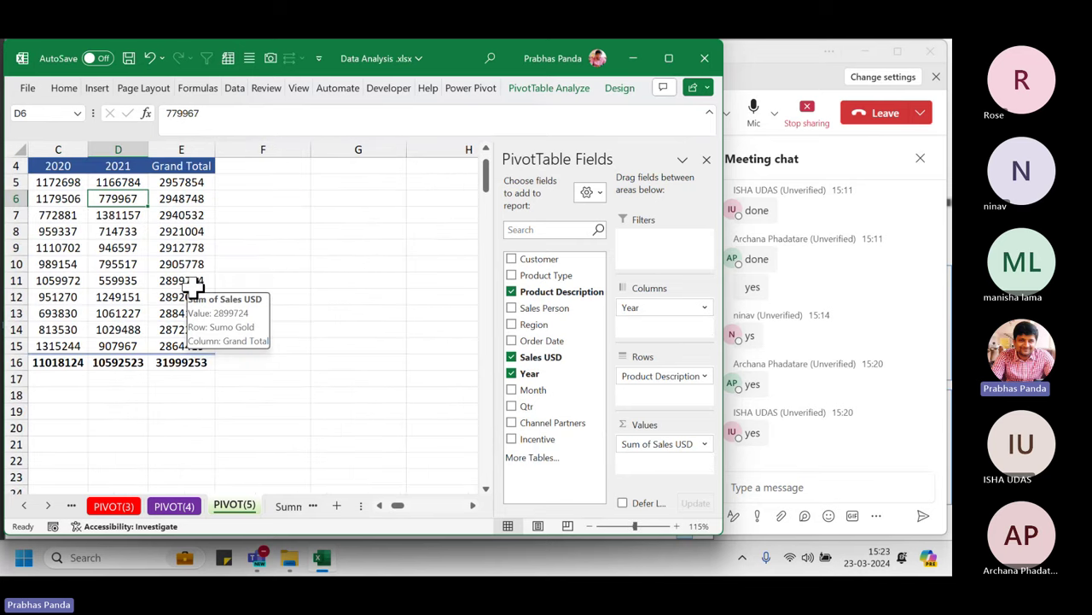
key(ctrl+Home)
click(249, 348)
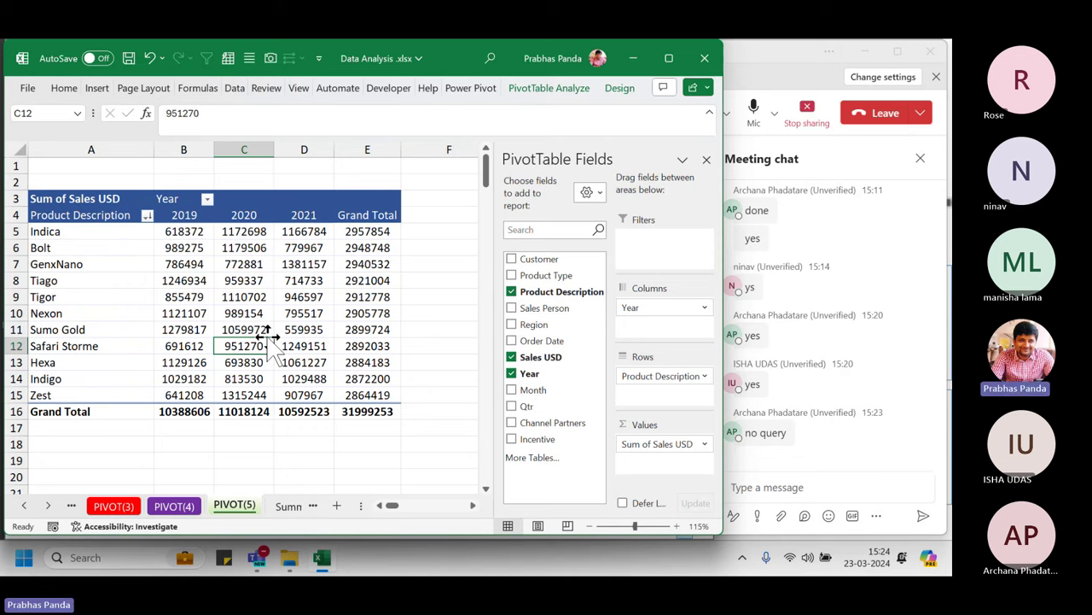
- Select the 2019 to 2021 year columns in the PIVOT(5) pivot
mouse_move(275, 265)
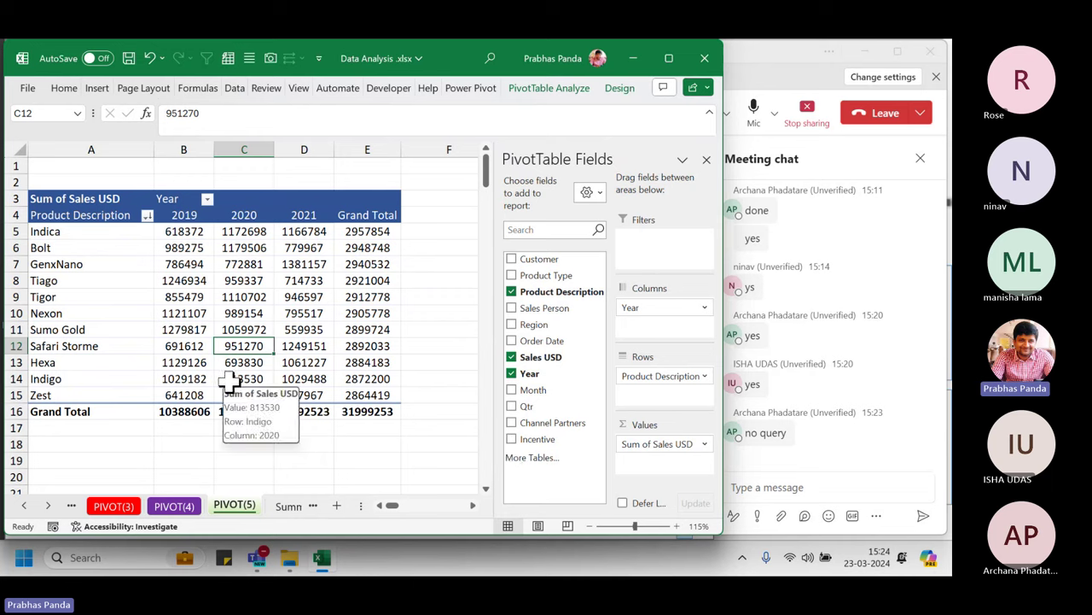
drag(184, 150, 316, 162)
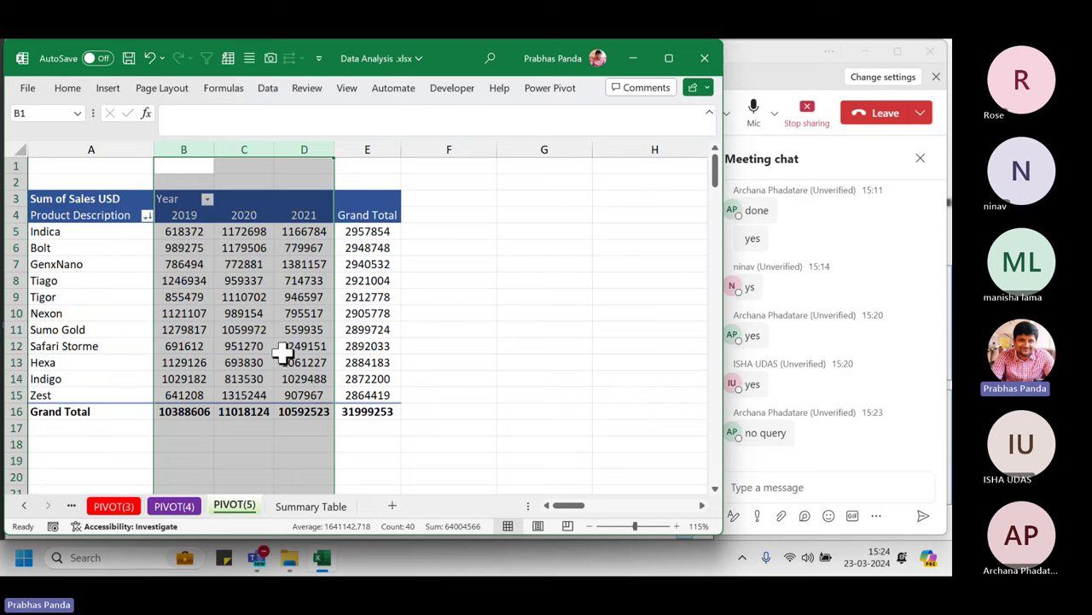
click(270, 281)
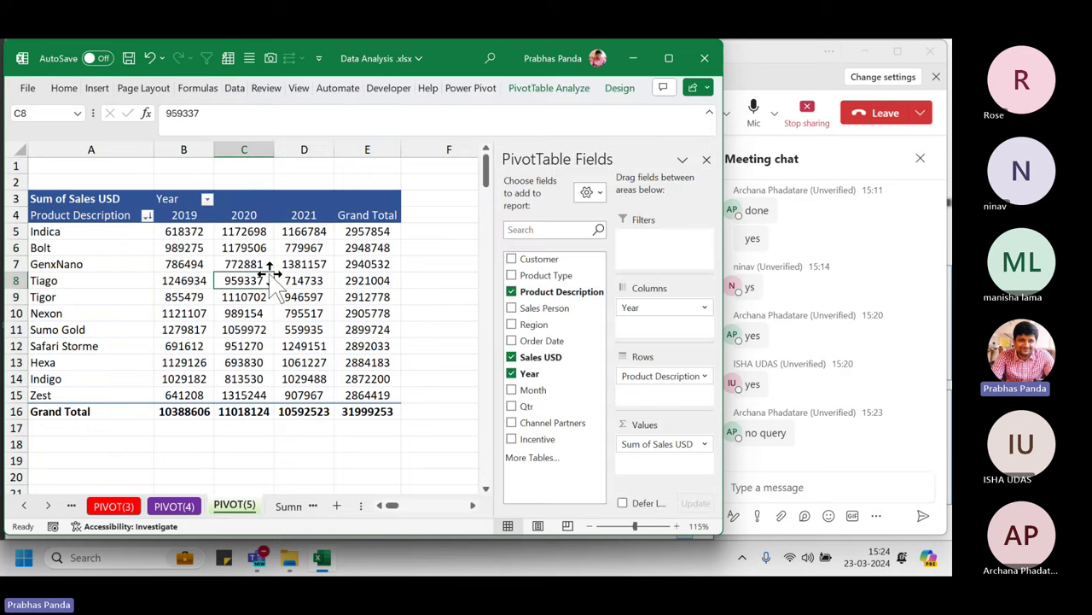
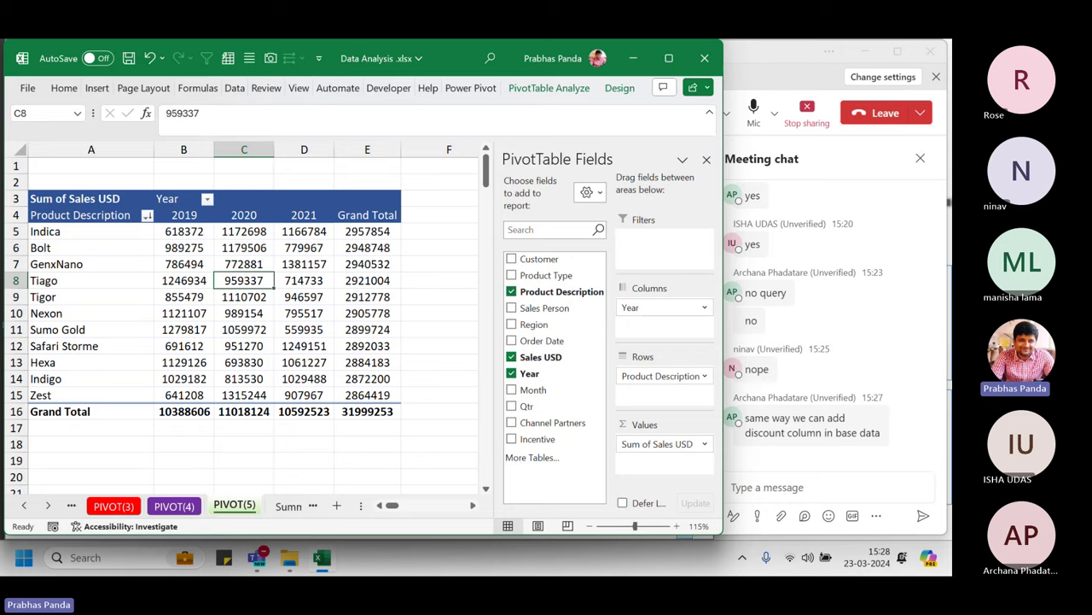
- Check the Incentive column on the Summary Table sheet, then return to the PIVOT(5) sheet
scroll(295, 515, right, 1)
click(290, 510)
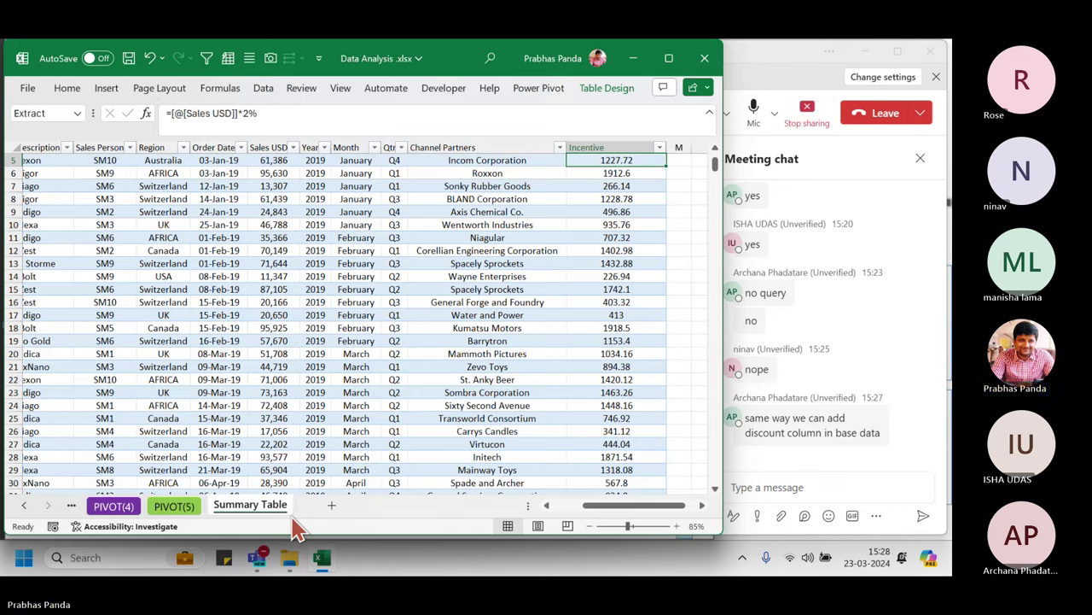
click(630, 145)
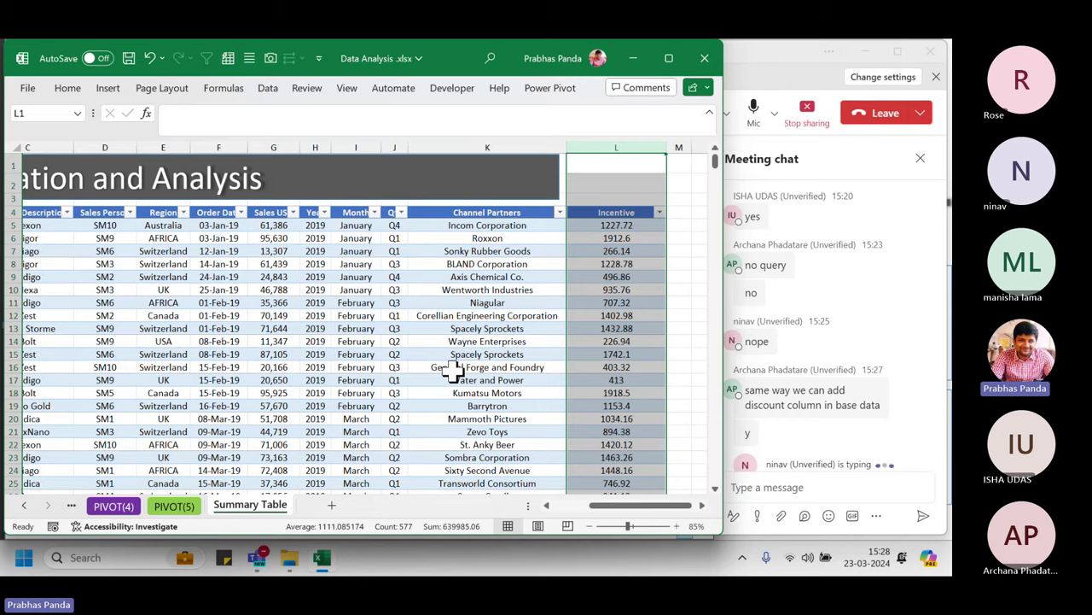
click(187, 506)
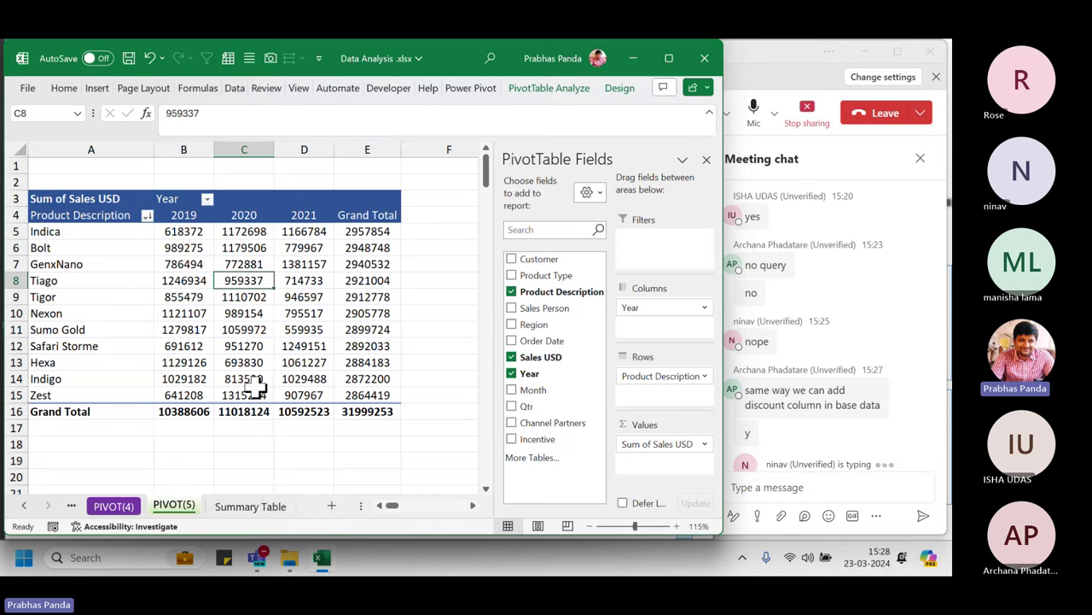
- From a pivot value cell, open the PivotTable Analyze Calculations menu
mouse_move(255, 386)
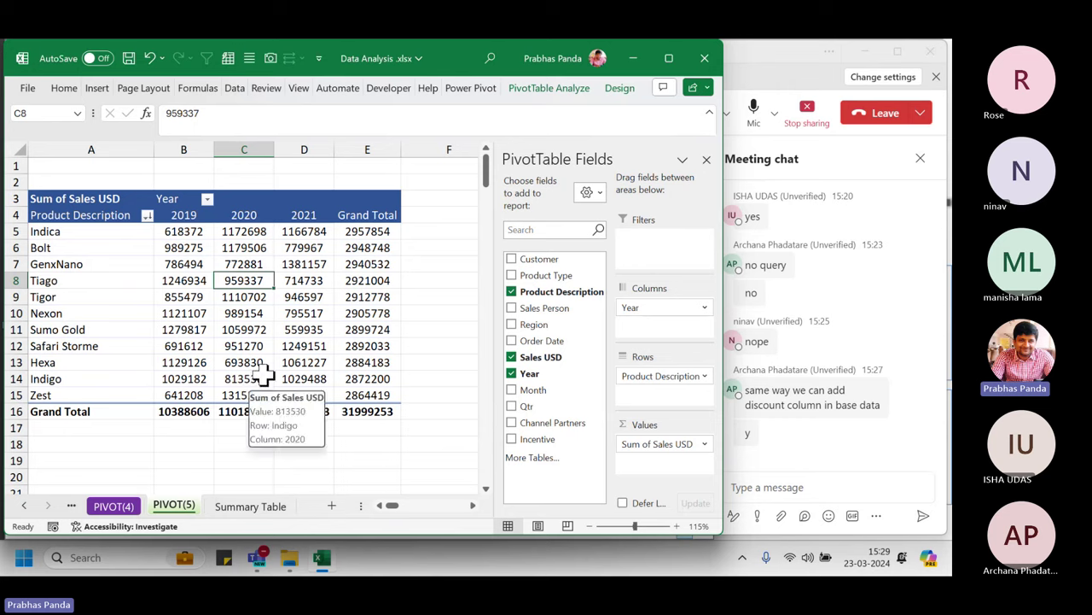
click(312, 294)
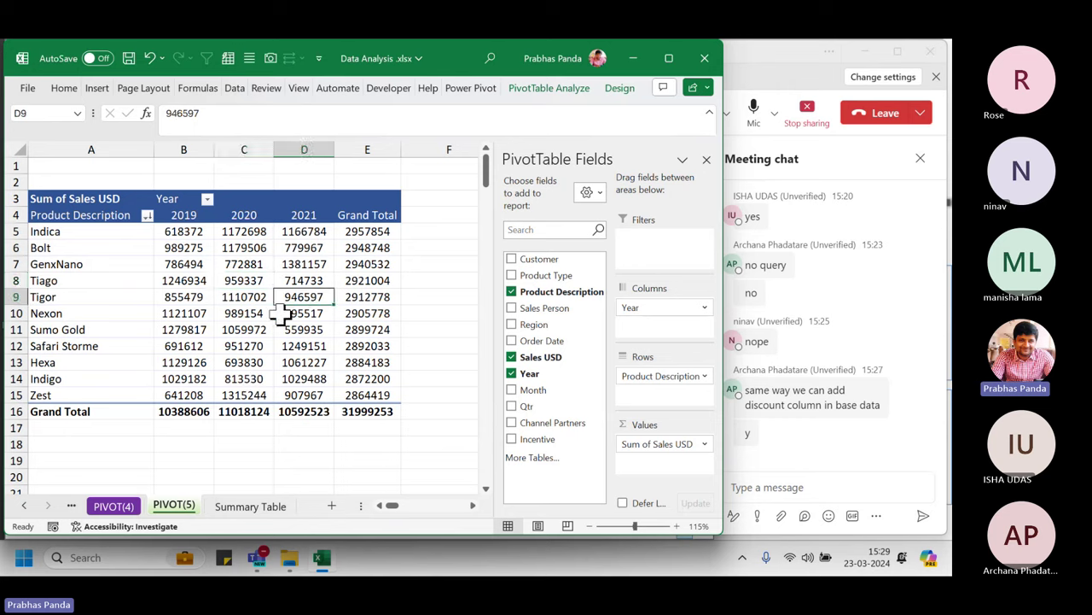
click(539, 90)
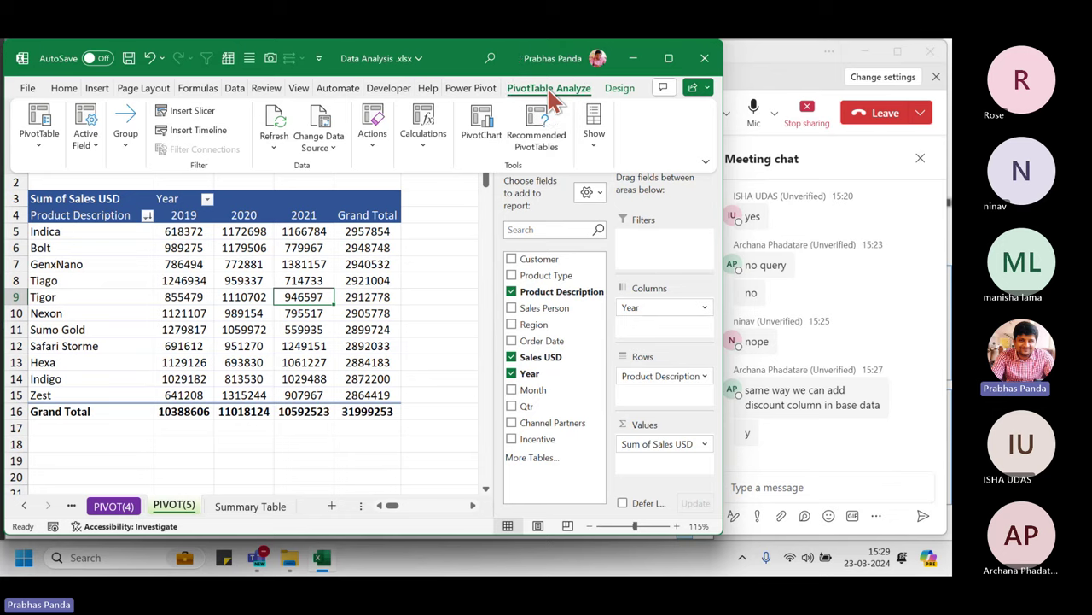
click(552, 94)
click(551, 96)
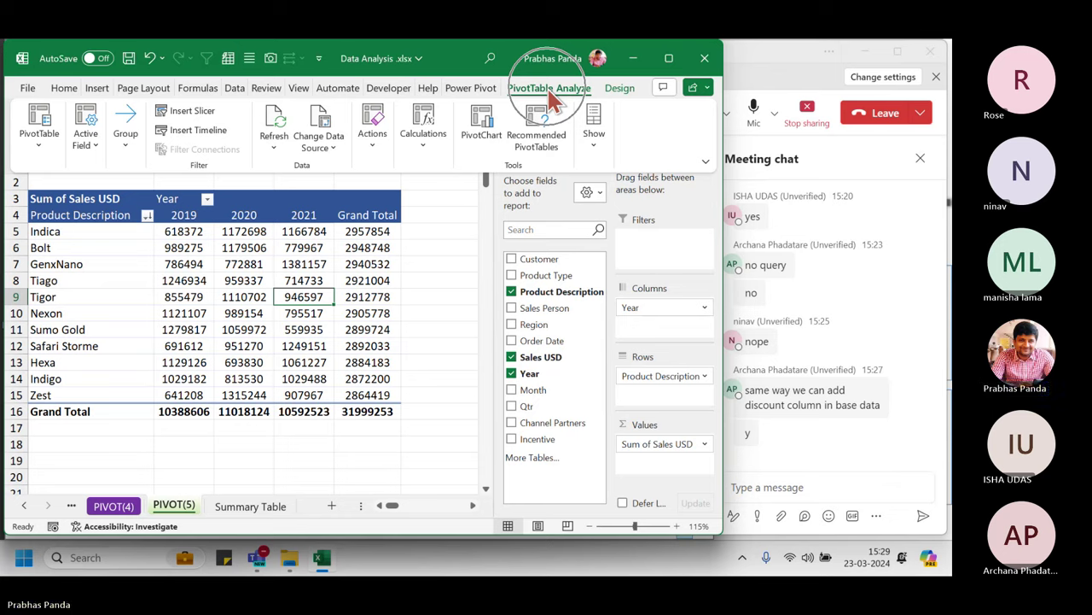
click(551, 96)
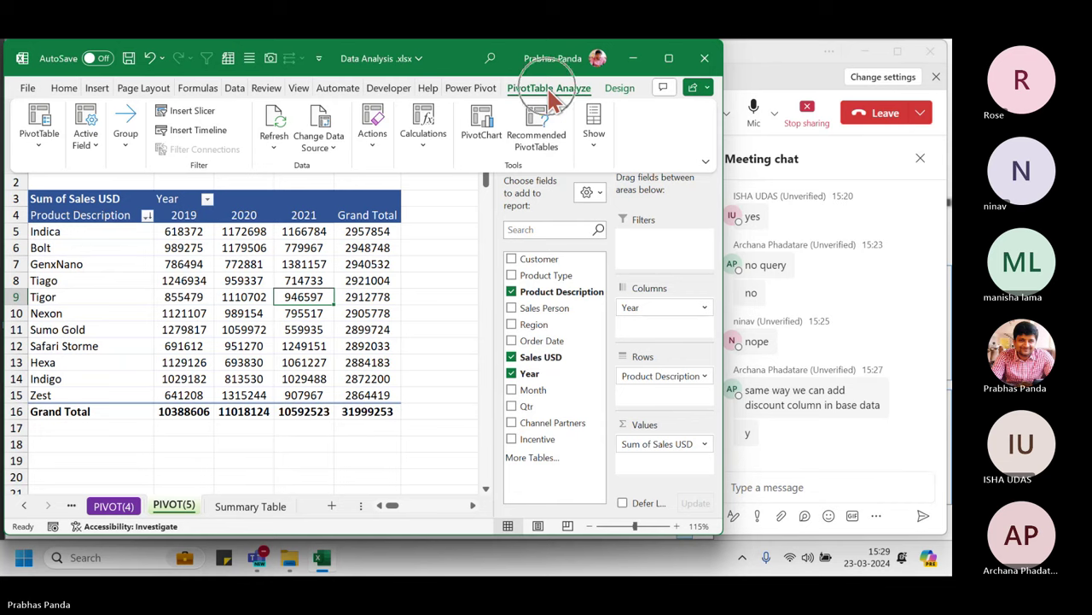
click(553, 98)
click(553, 97)
click(551, 98)
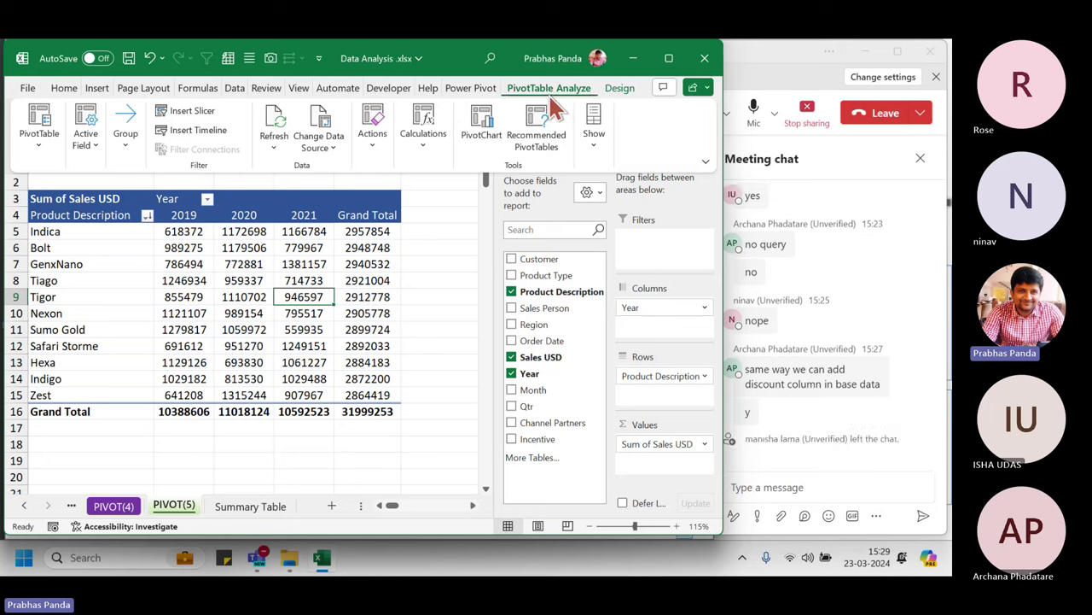
click(425, 145)
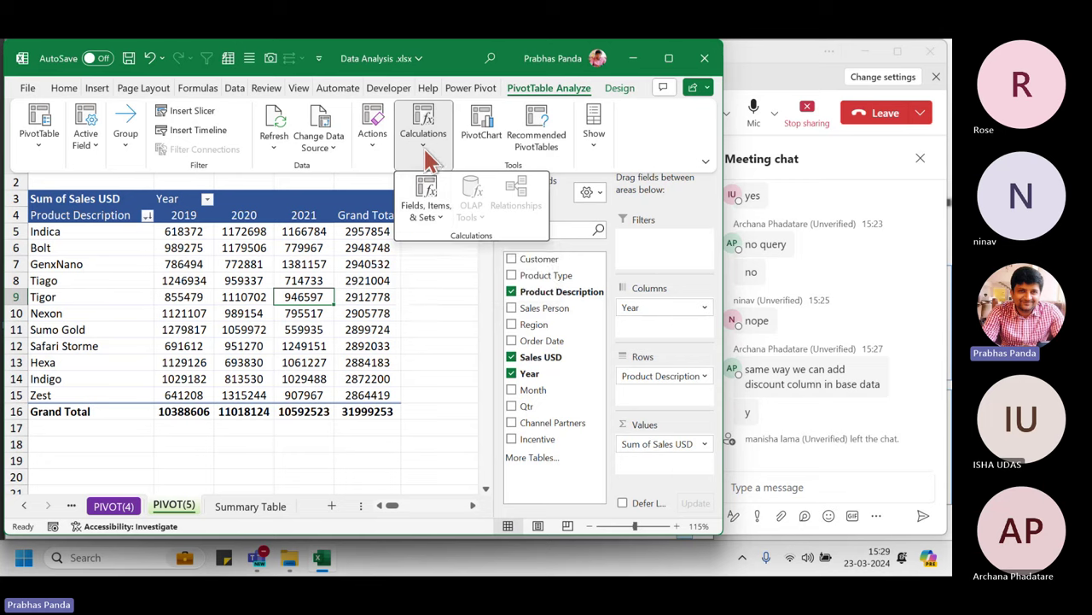
- Create a calculated field named Discount with formula ='Sales USD'*5% and add it to the pivot
click(434, 218)
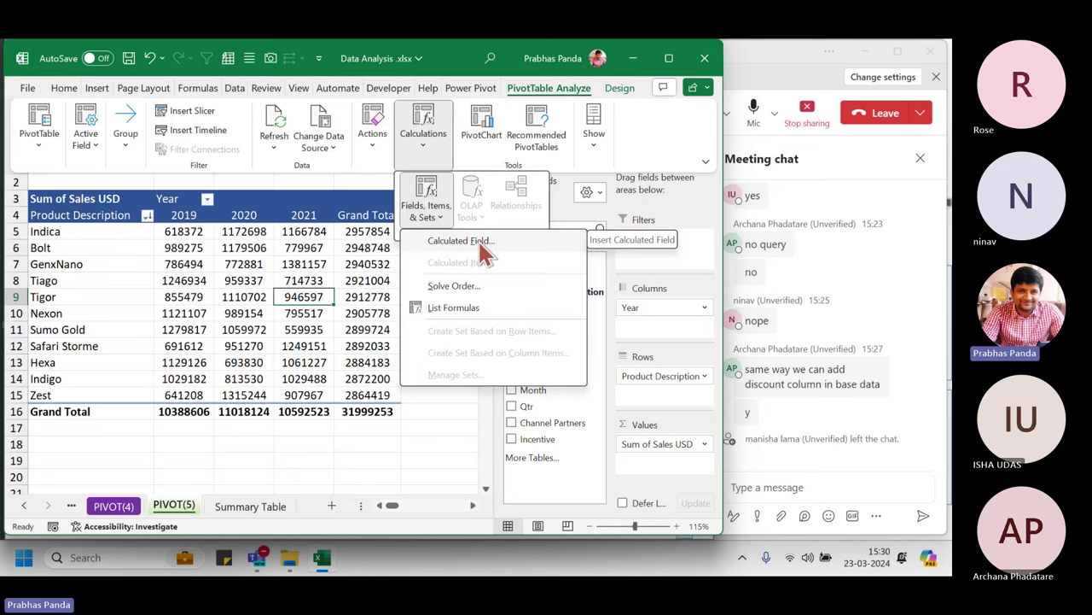
click(483, 246)
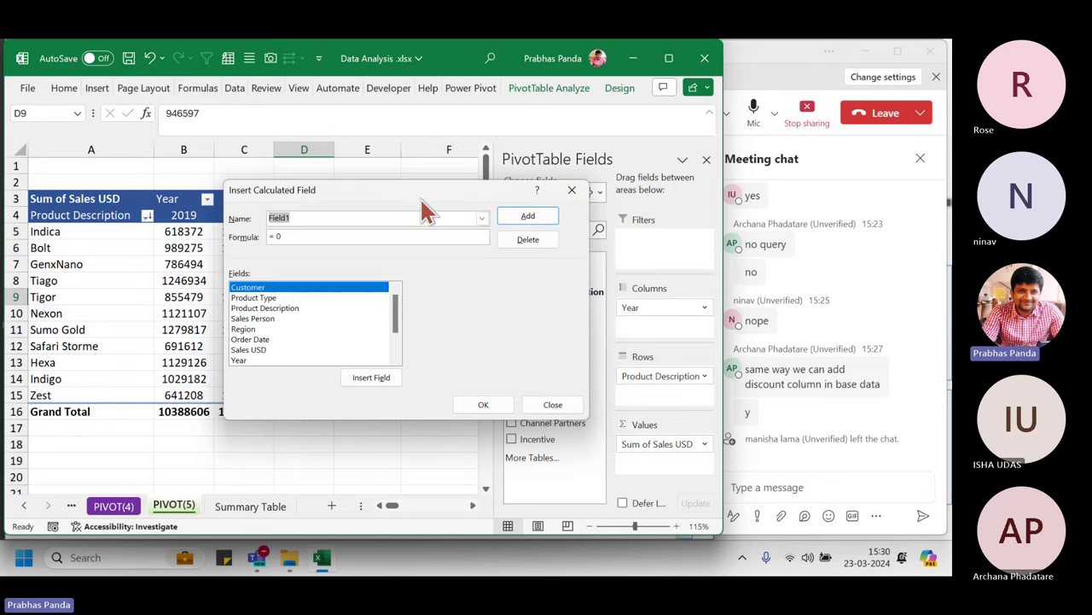
drag(420, 197, 541, 129)
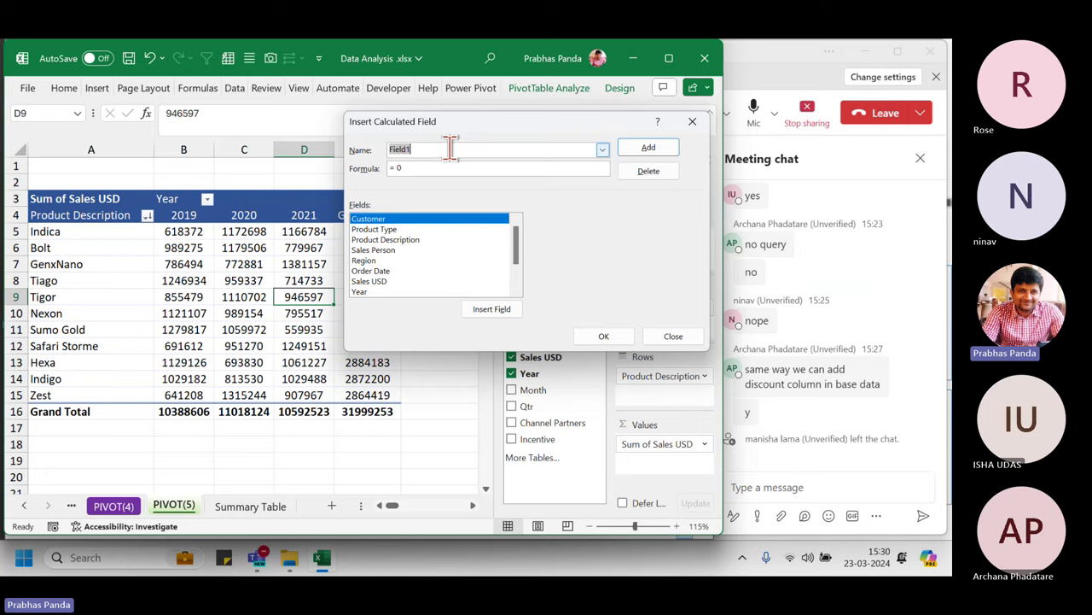
text(Discount)
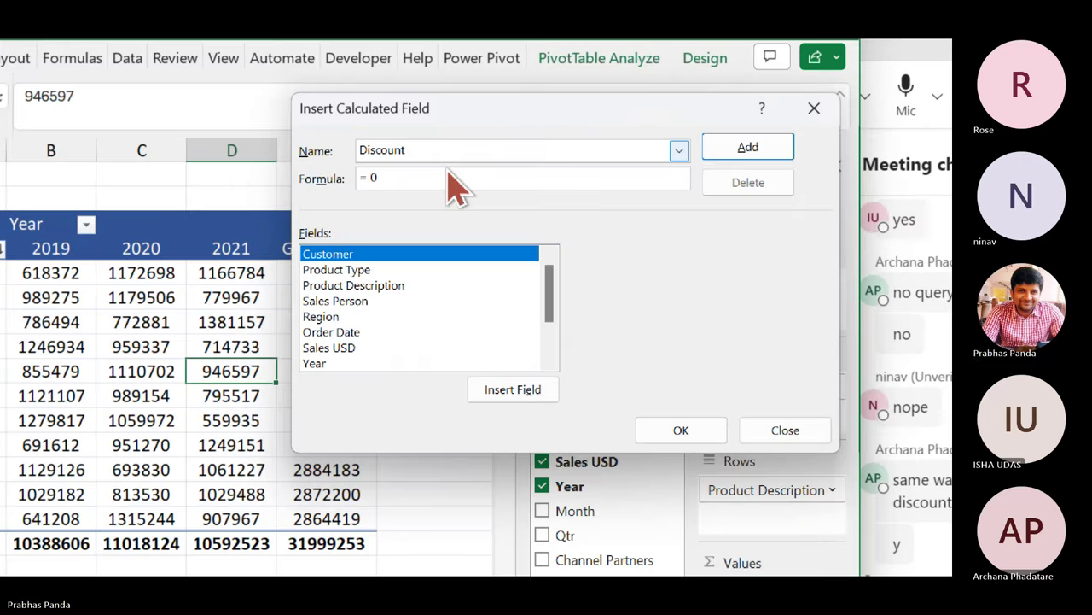
click(430, 171)
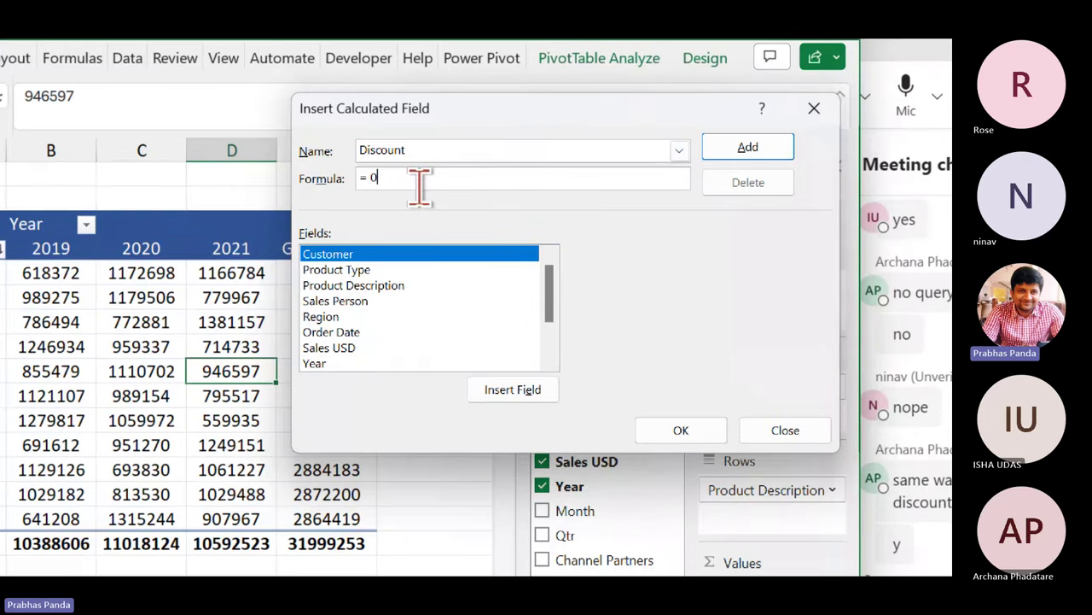
key(BackSpace)
key(BackSpace)
key(BackSpace)
click(348, 350)
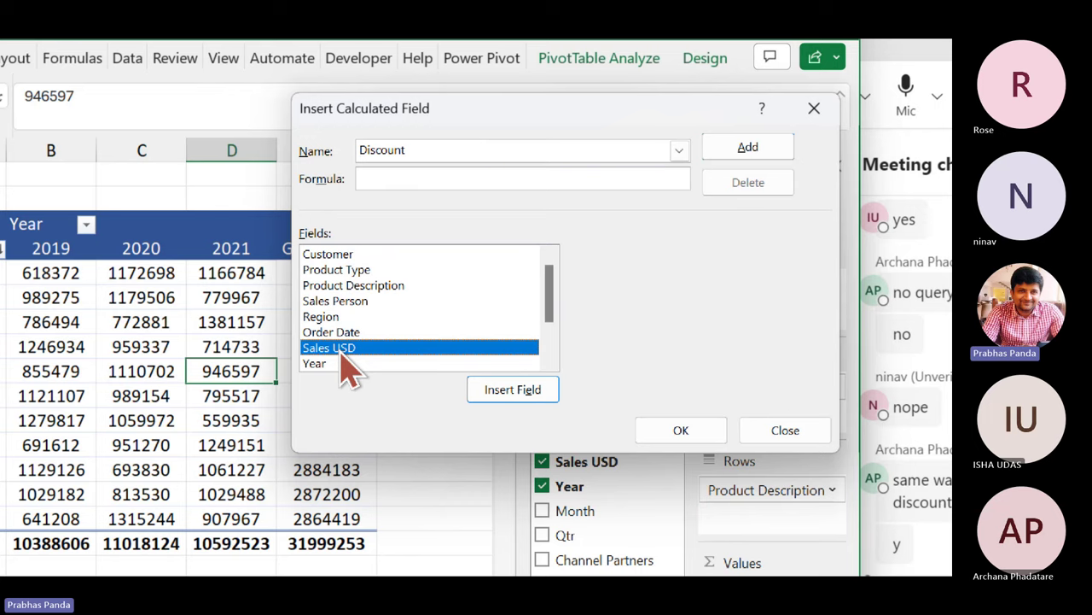
double_click(341, 350)
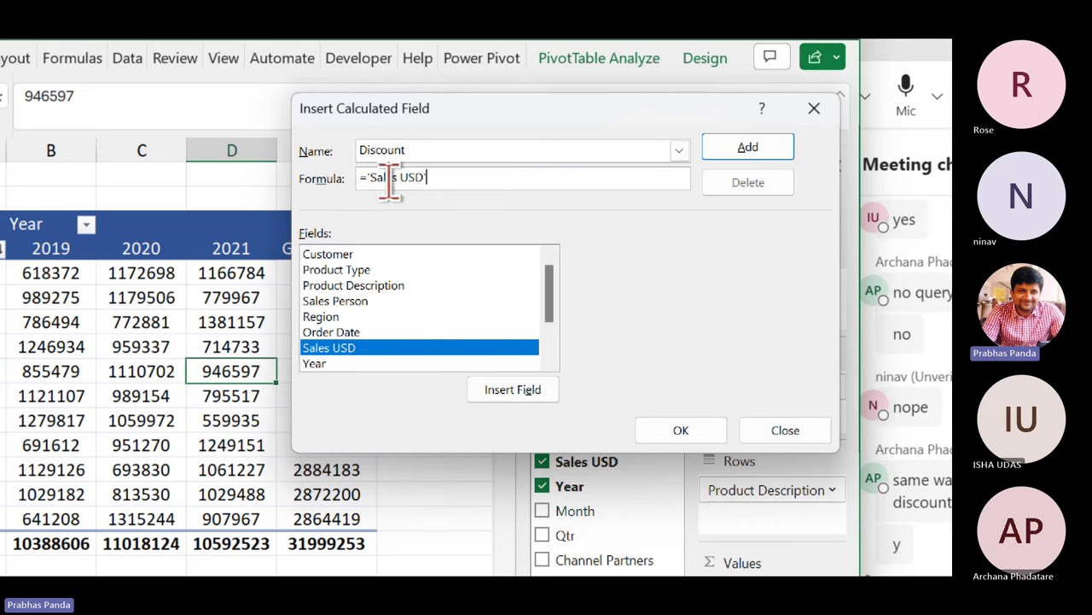
click(424, 179)
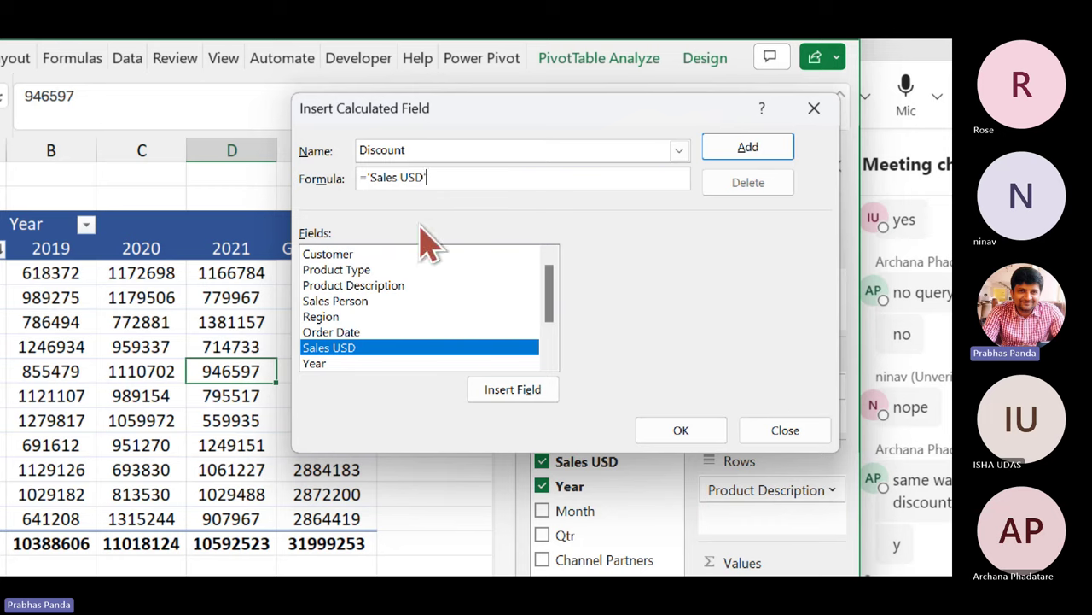
text(*5%)
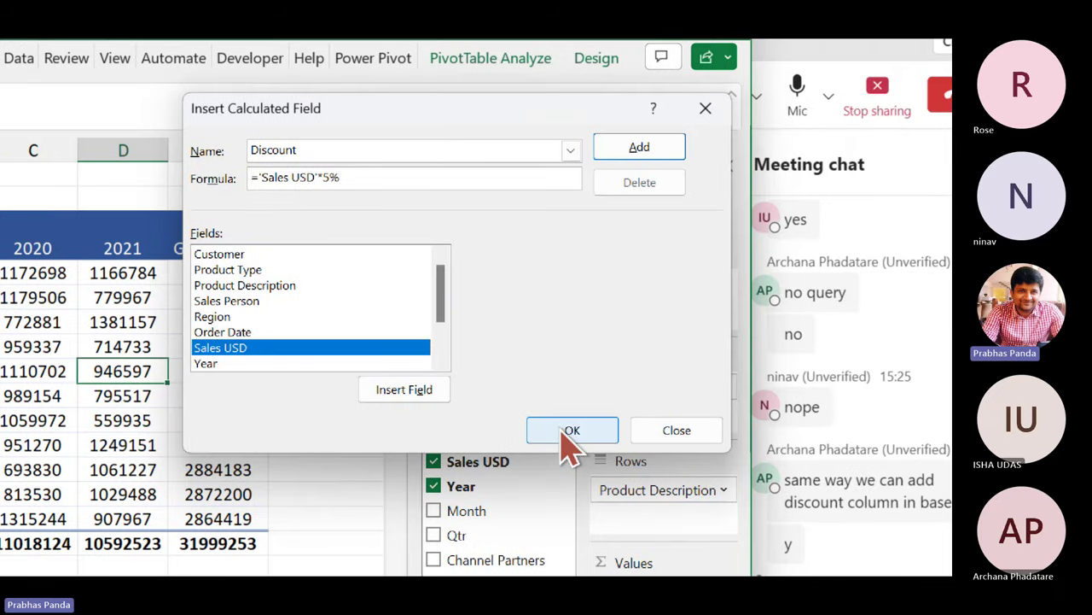
click(567, 430)
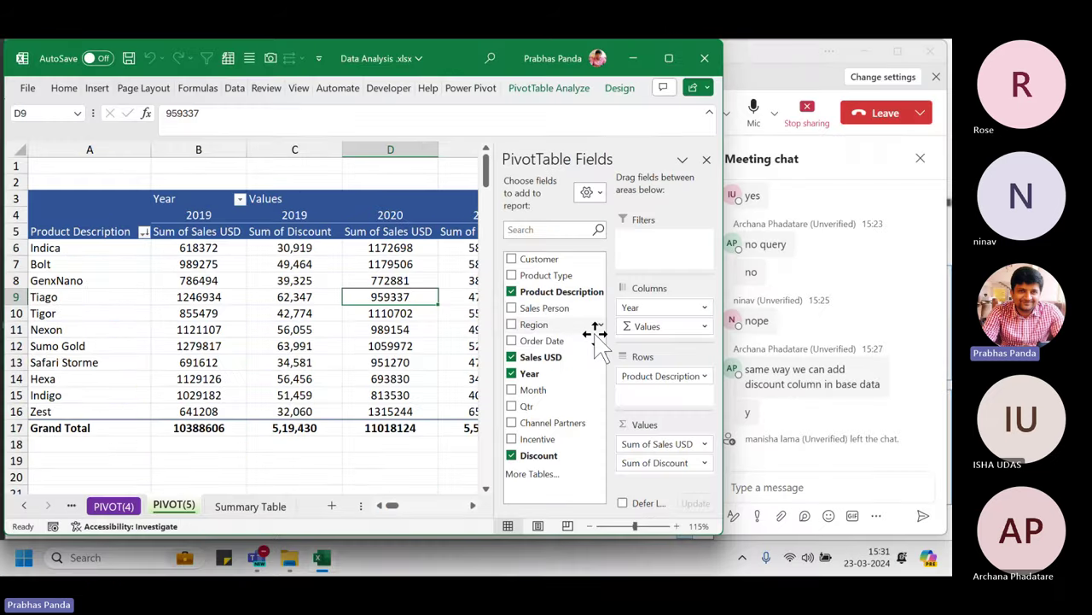
- Select the Total, 2019, 2020 and 2021 Sum of Discount columns together
click(346, 422)
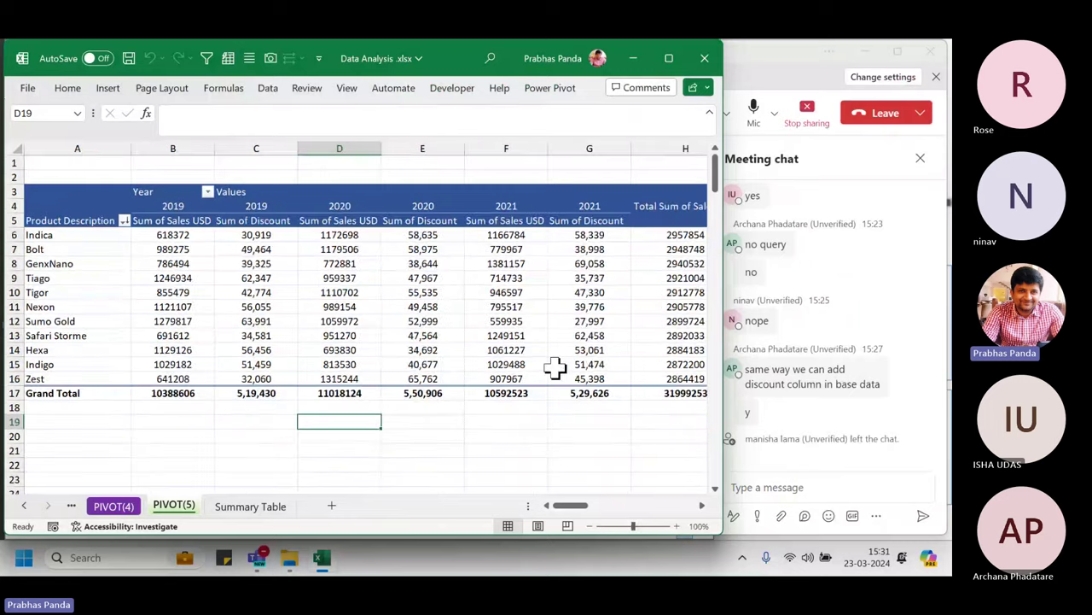
scroll(554, 367, down, 1)
click(669, 145)
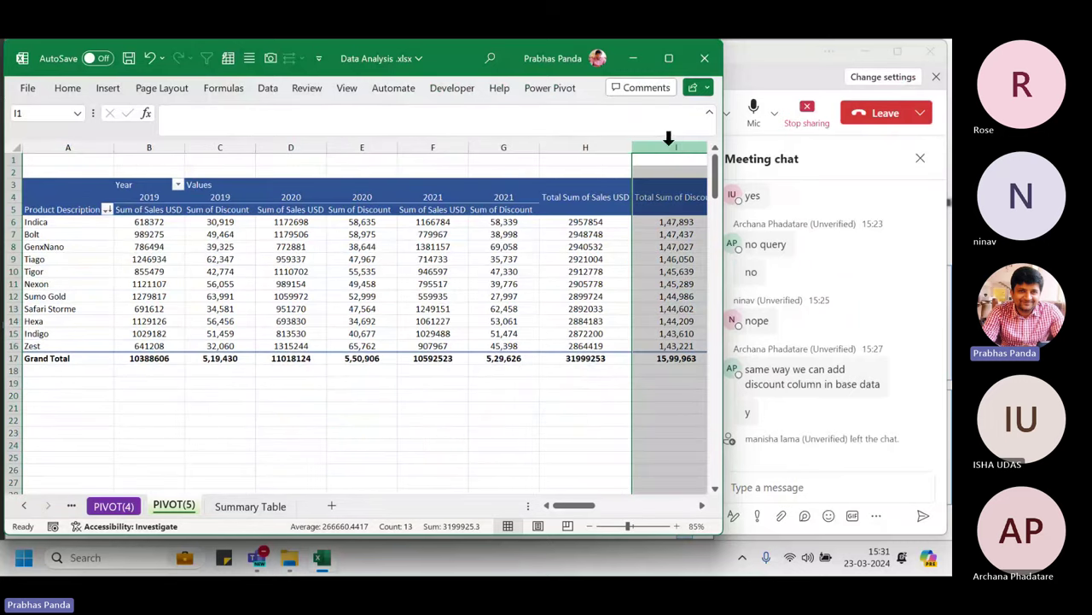
ctrl+click(224, 147)
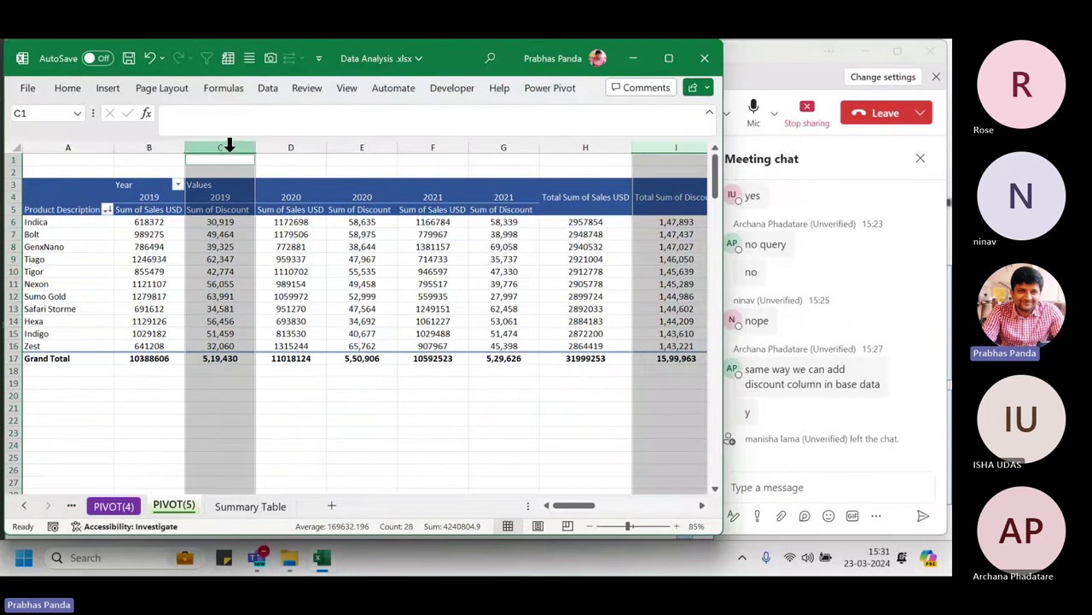
ctrl+click(366, 143)
ctrl+click(501, 143)
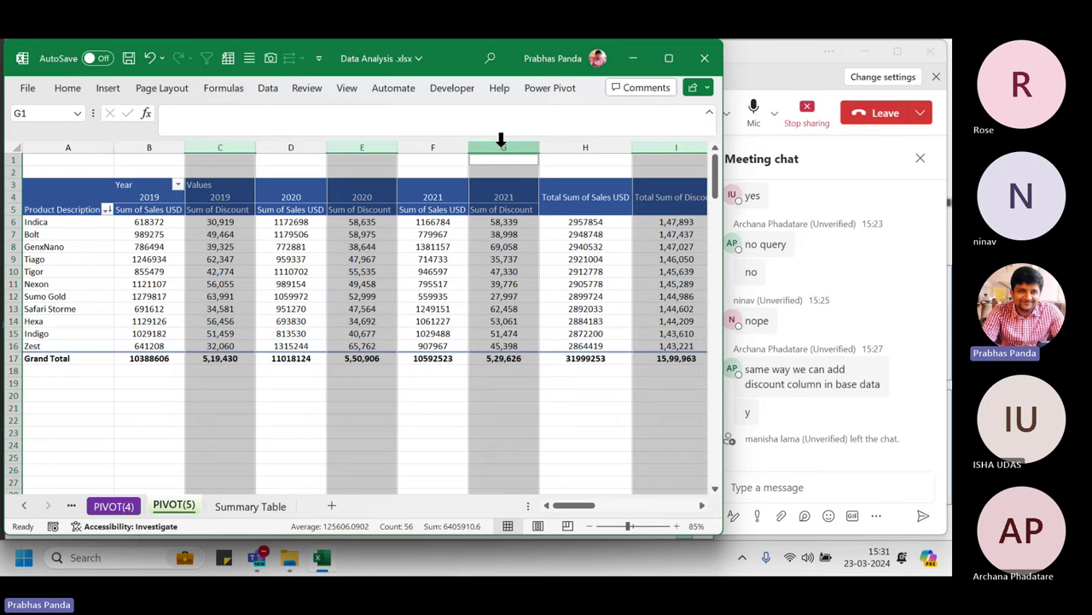
- Zoom the pivot view to 85% and switch to the Summary Table sheet
click(388, 296)
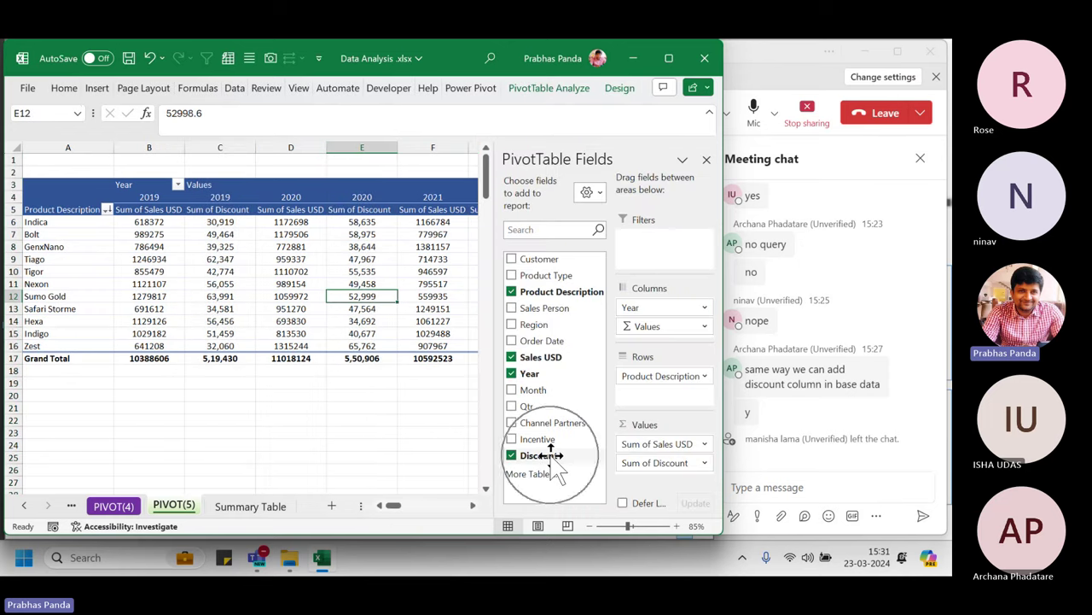
drag(550, 454, 644, 461)
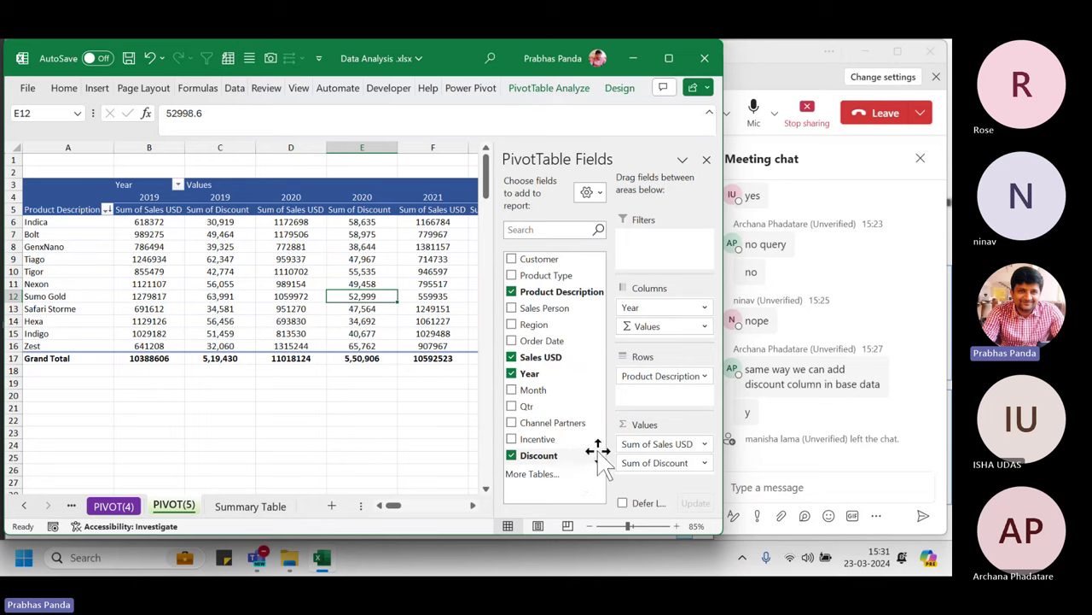
click(248, 512)
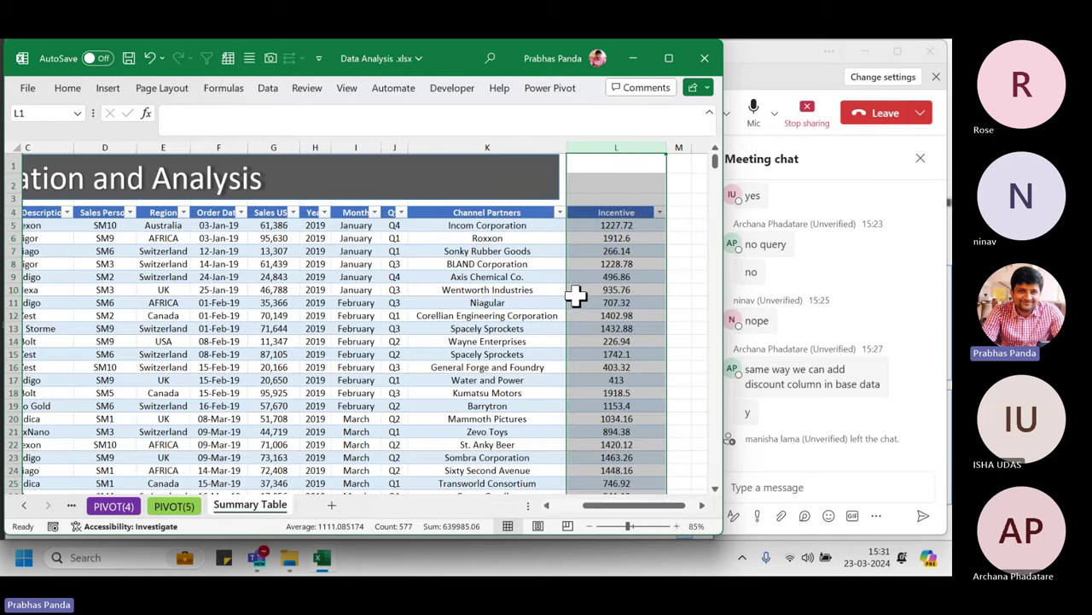
- Return to PIVOT(5) and view the tooltip on a Sum of Discount value
click(176, 508)
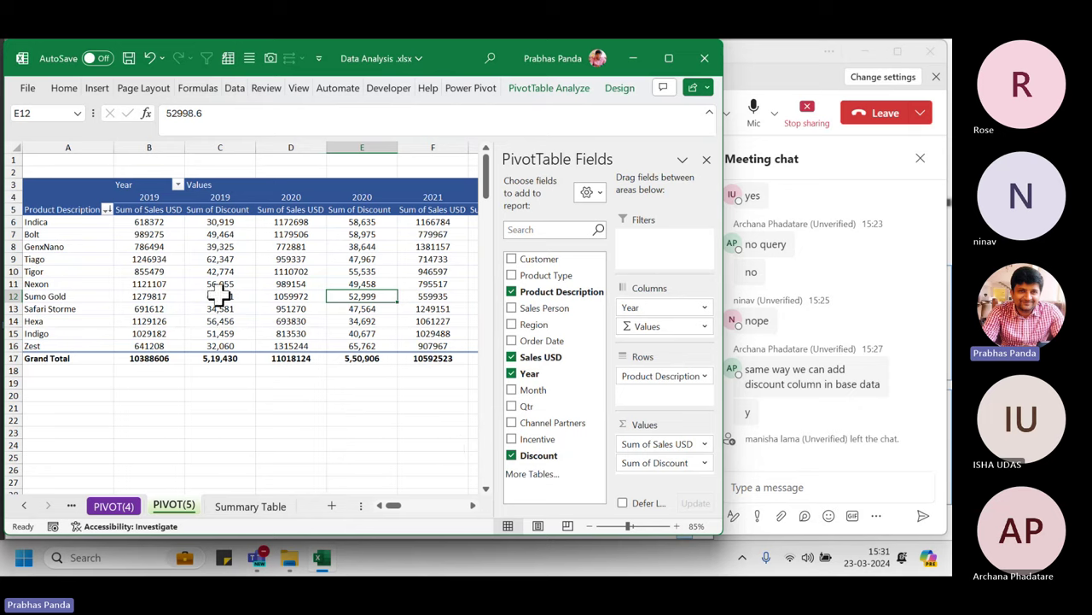
mouse_move(220, 290)
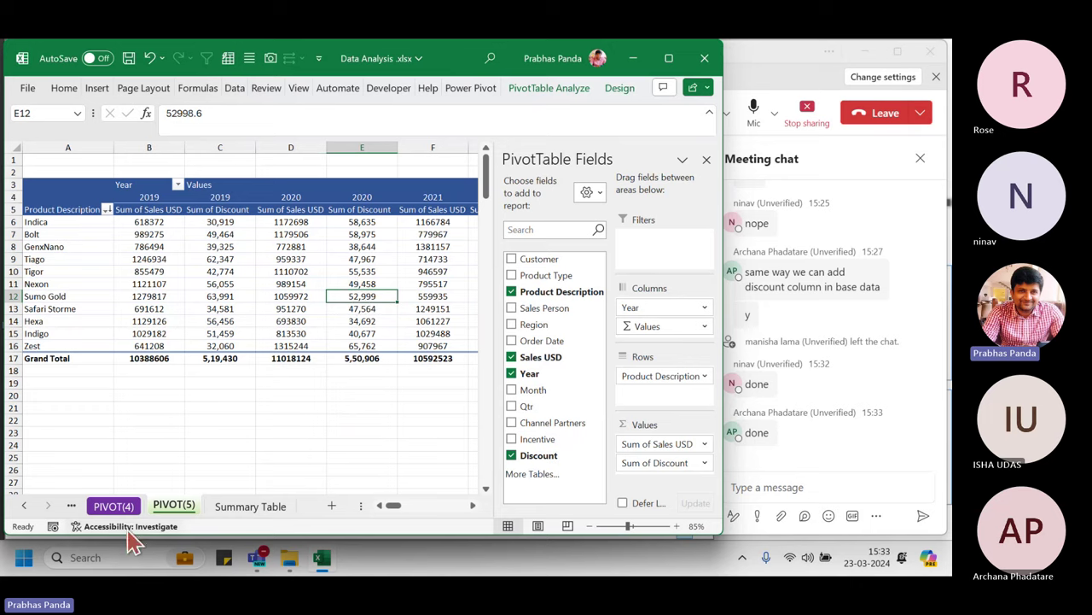
click(114, 505)
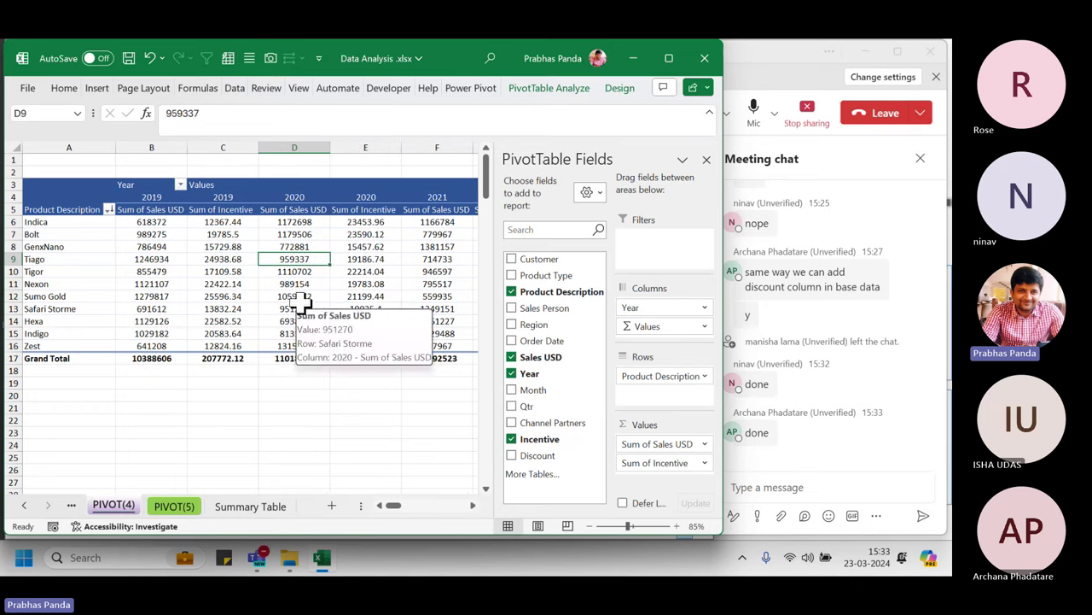
click(174, 506)
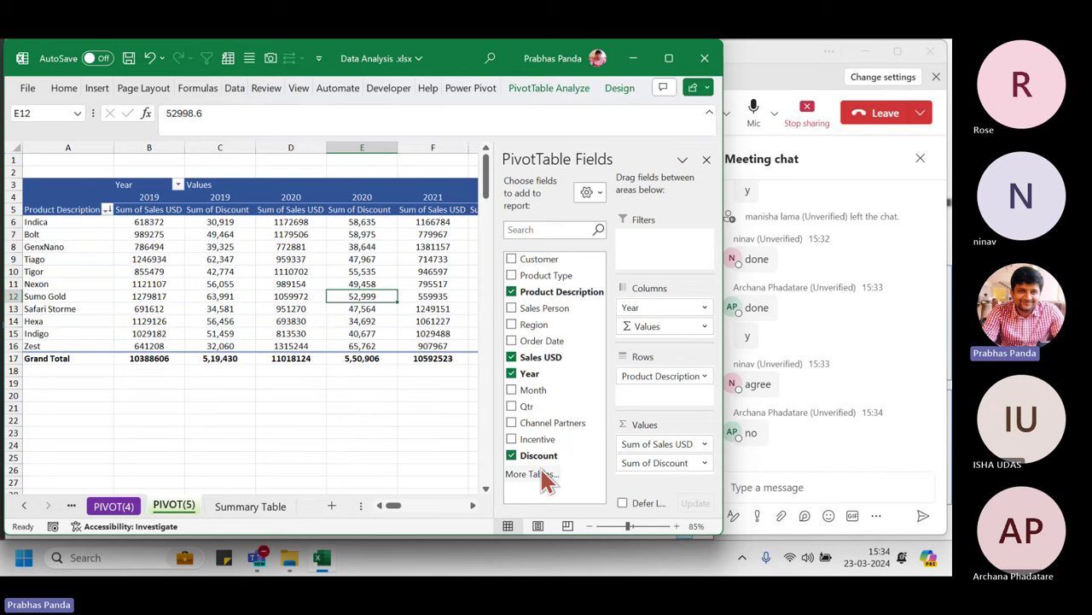
- From cell D10, open Insert Calculated Field via Calculations > Fields, Items & Sets
click(319, 270)
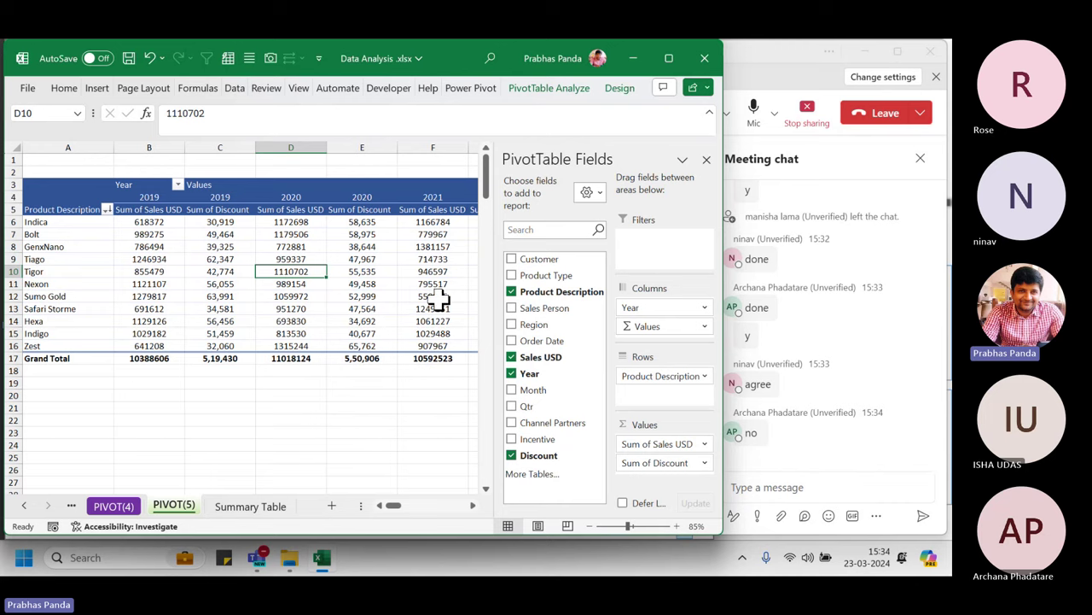
mouse_move(438, 299)
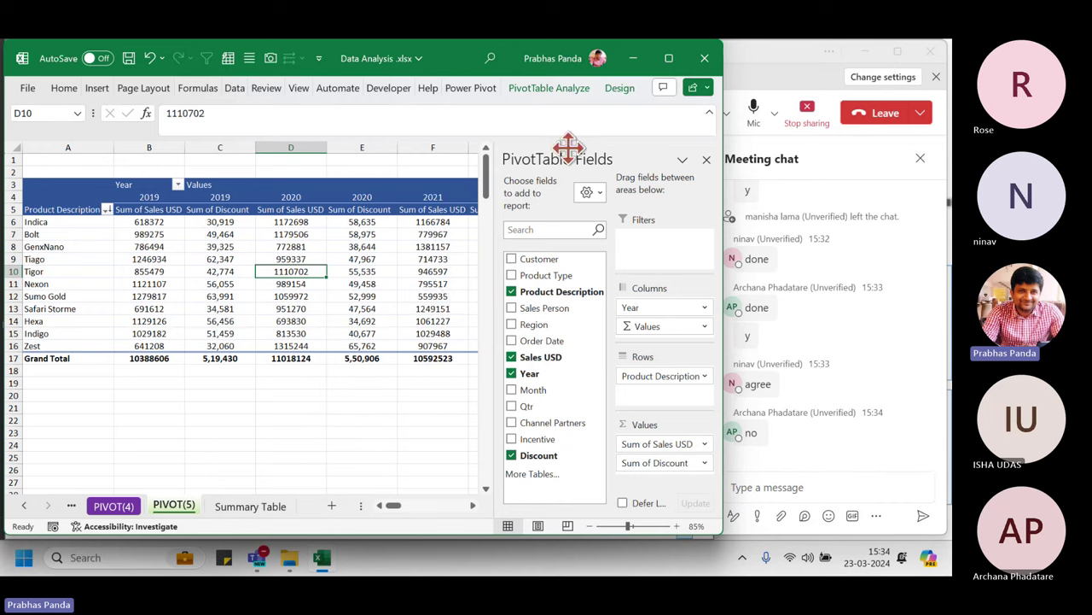
click(567, 90)
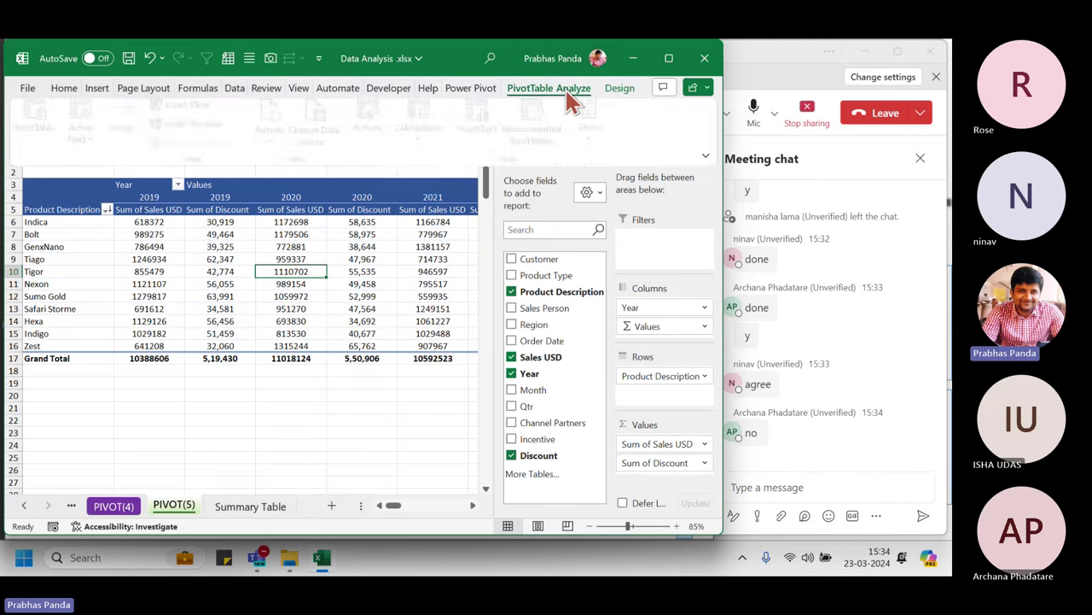
click(423, 128)
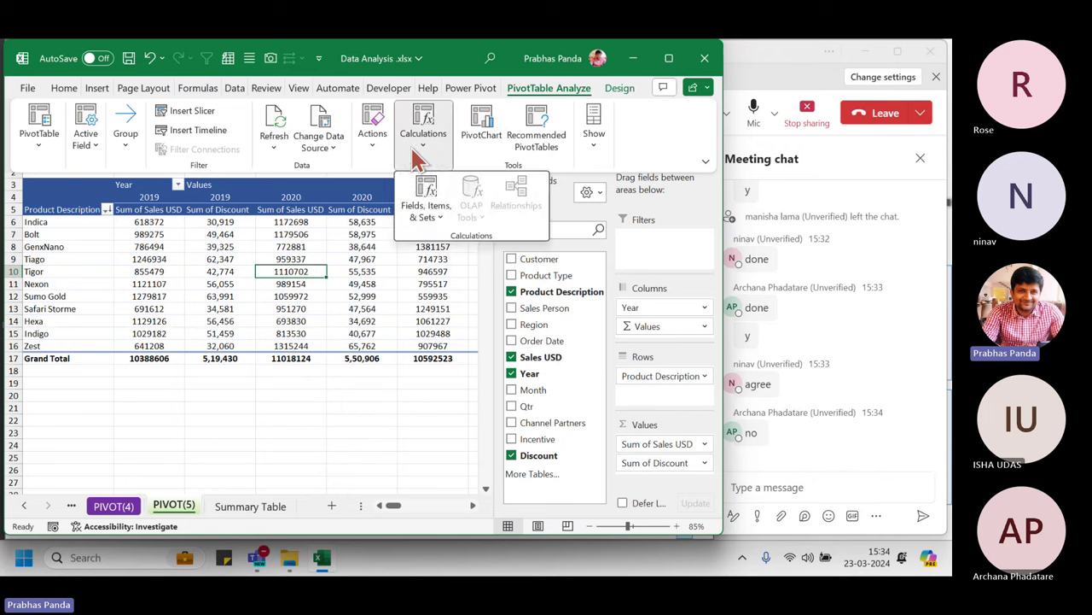
click(425, 205)
click(459, 241)
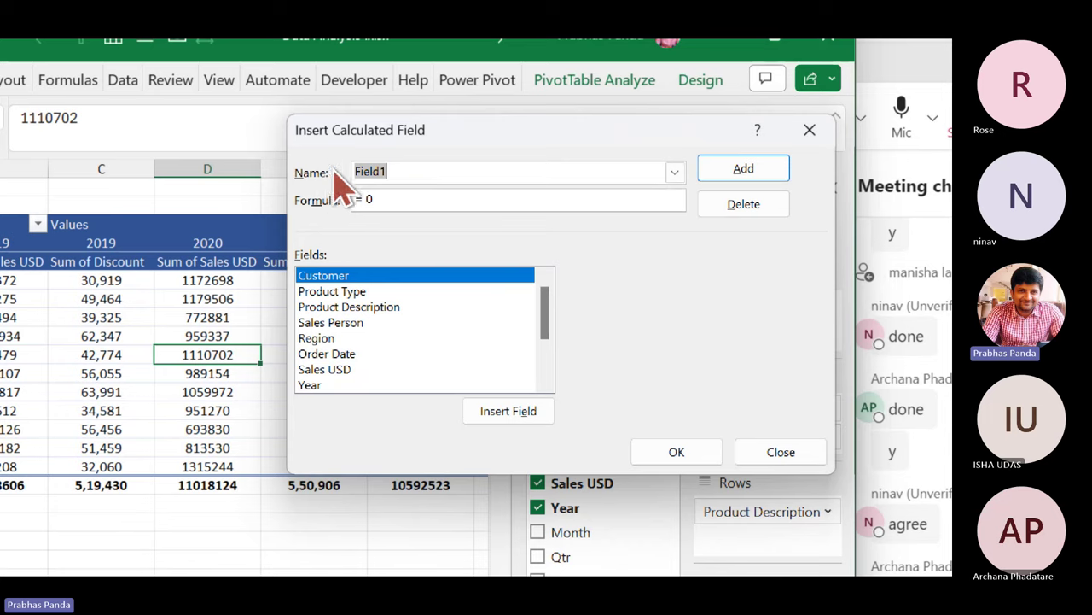
- Load the Discount field, change its formula to ='Sales USD'*1%, then modify and confirm
click(675, 173)
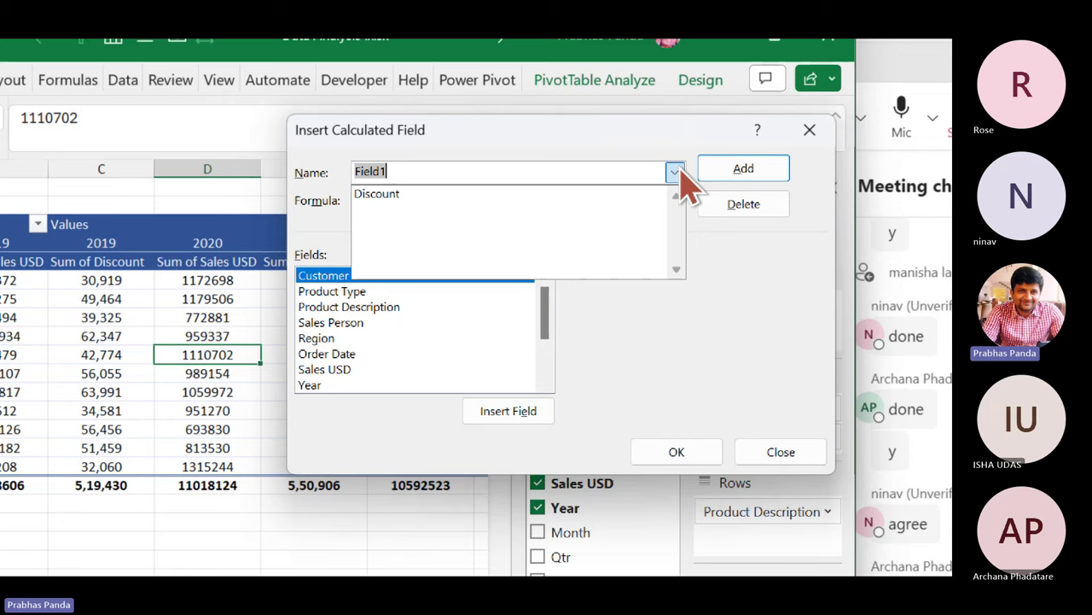
click(515, 195)
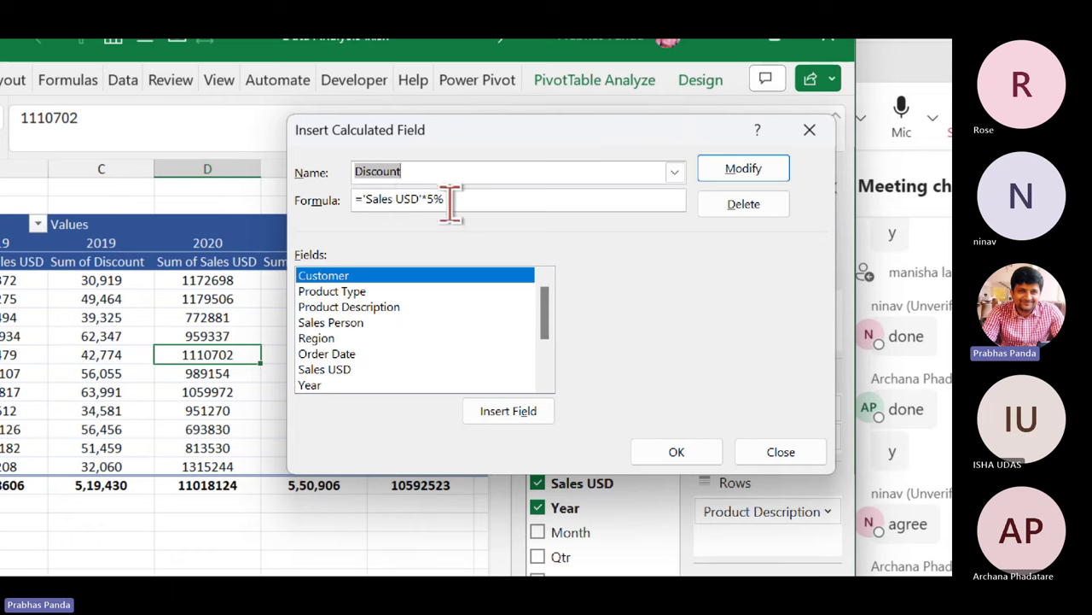
click(433, 199)
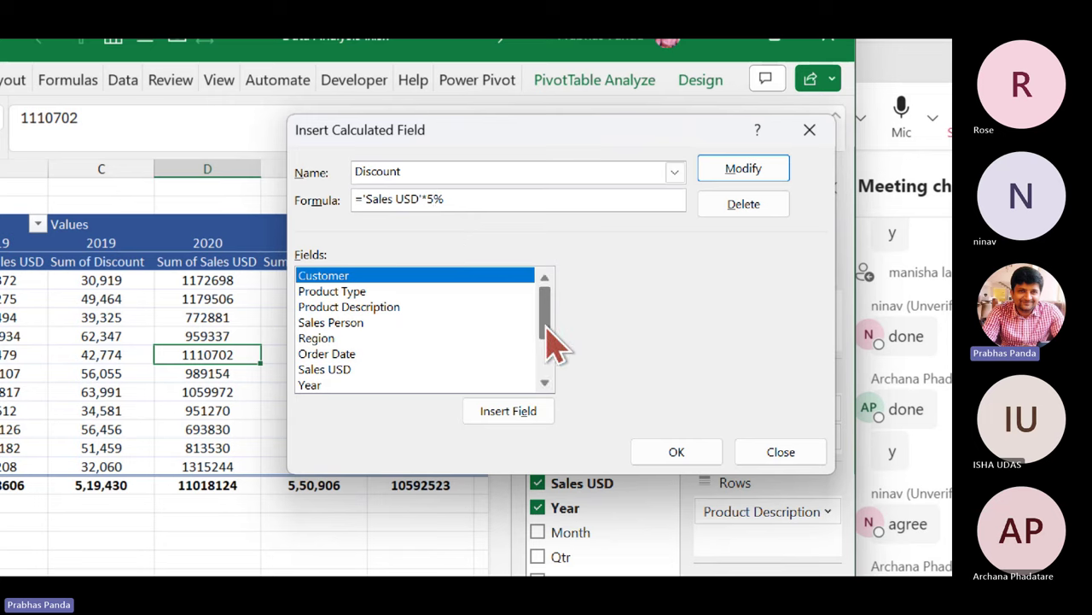
key(BackSpace)
text(1)
click(741, 171)
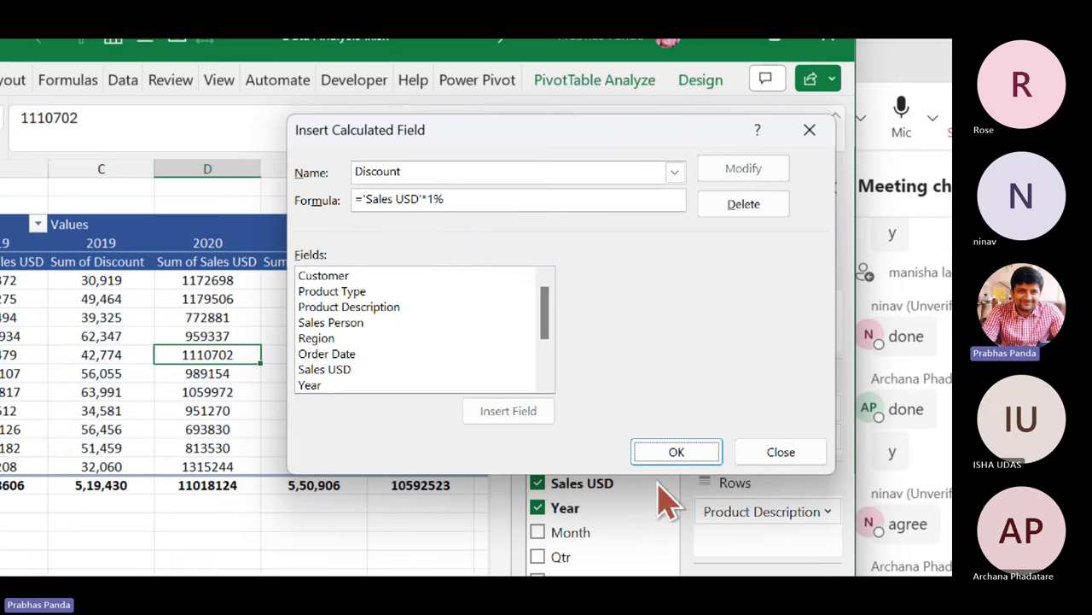
click(670, 452)
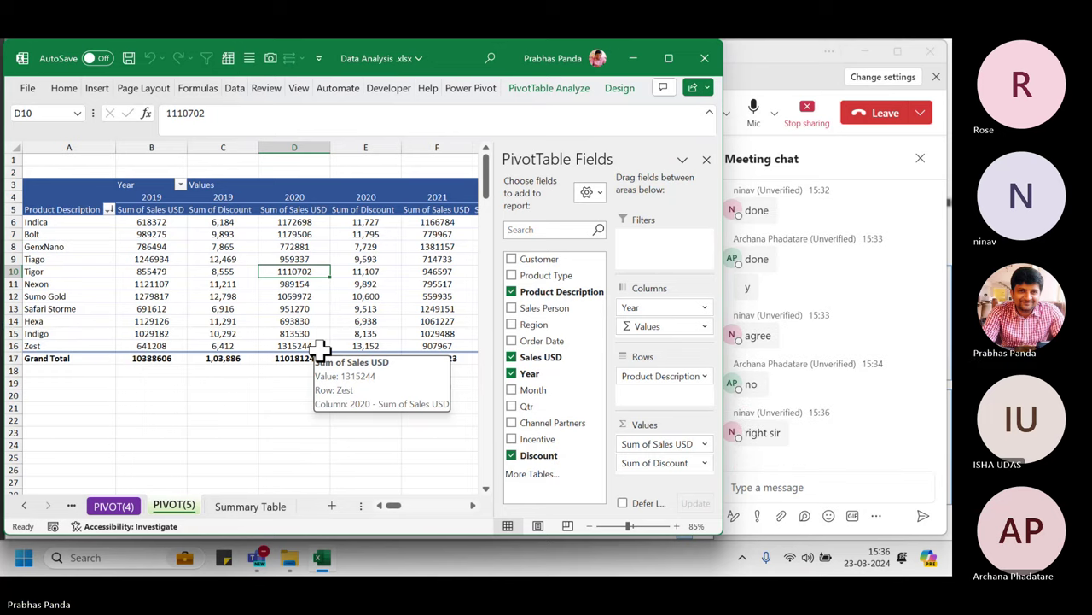
- Click cell C21 outside the pivot to hide the field list, revealing Total Sum of Discount 3,19,993
click(223, 407)
click(179, 512)
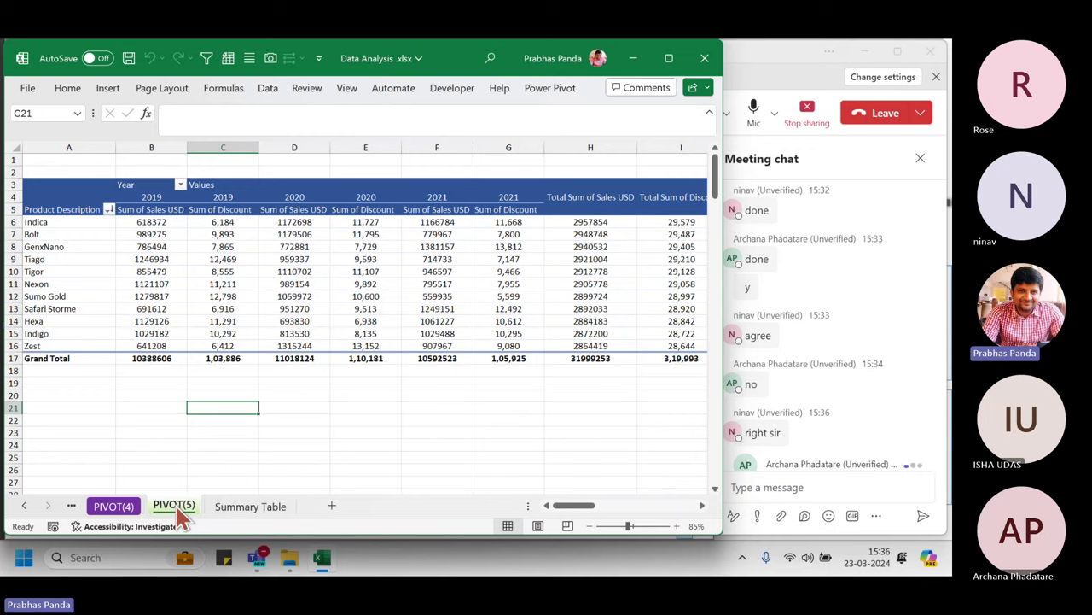
- Copy PIVOT(5) as PIVOT(6) and recolour its tab, first green, then another standard colour
drag(181, 507, 225, 510)
right_click(224, 512)
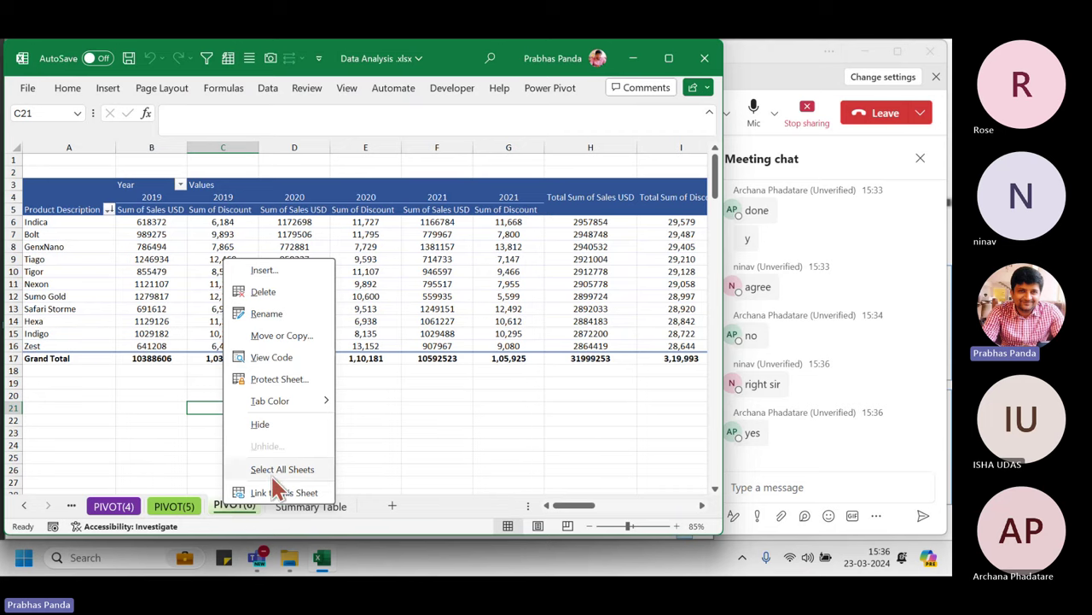
mouse_move(318, 404)
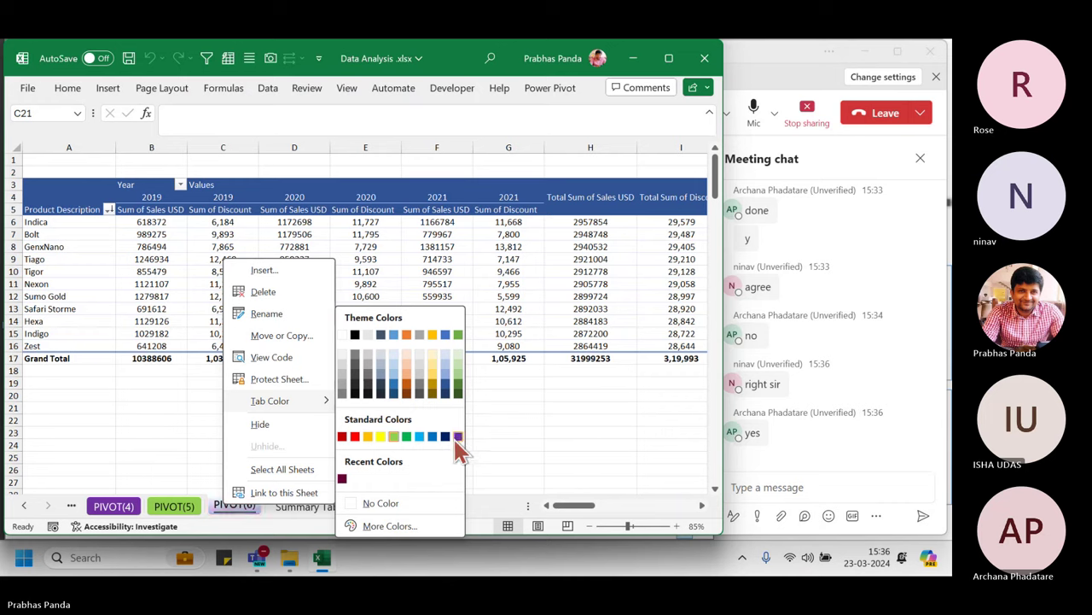
click(405, 437)
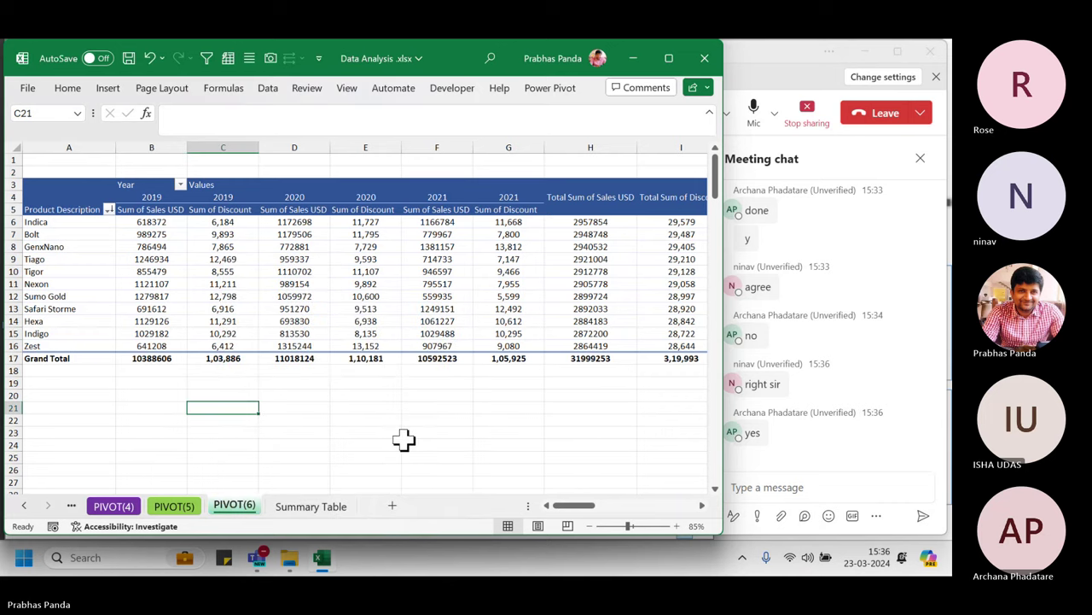
right_click(230, 508)
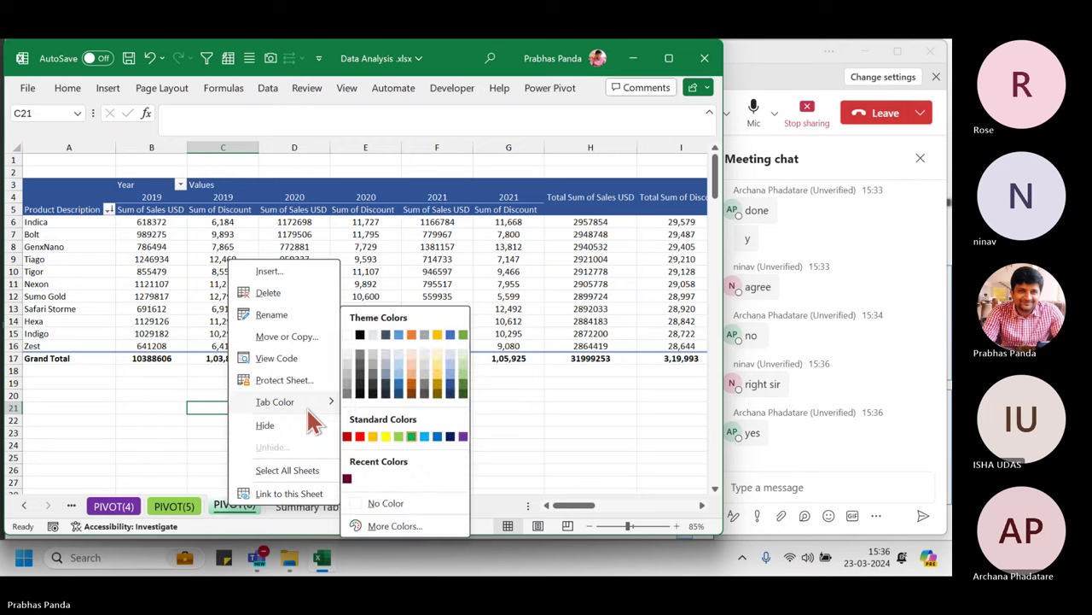
click(450, 437)
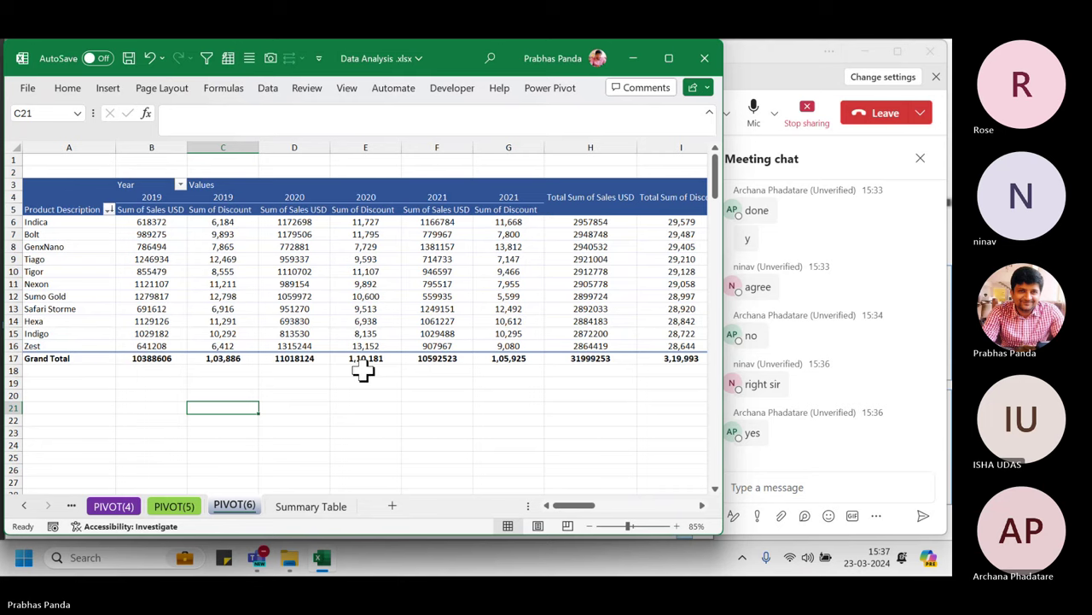
- Uncheck Discount so PIVOT(6) shows only Sum of Sales USD, then select A3:E16
click(294, 283)
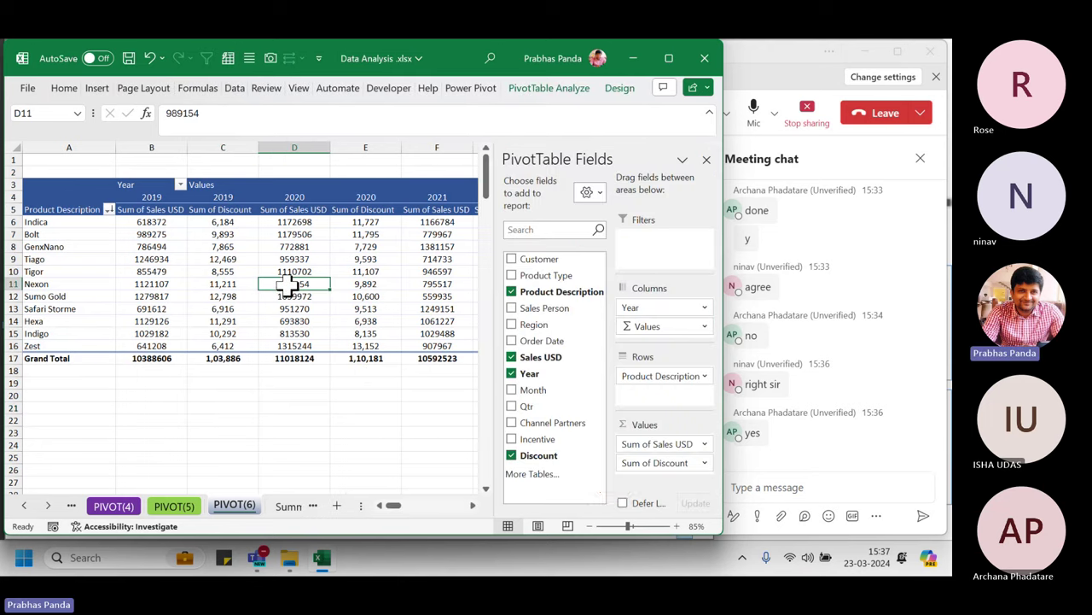
click(511, 455)
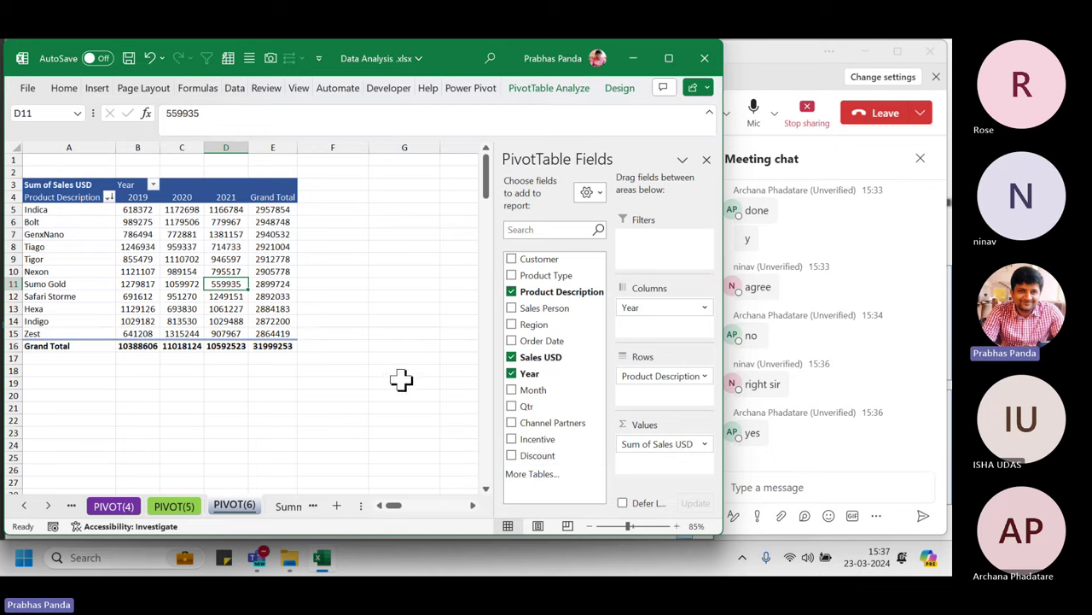
scroll(348, 337, up, 1)
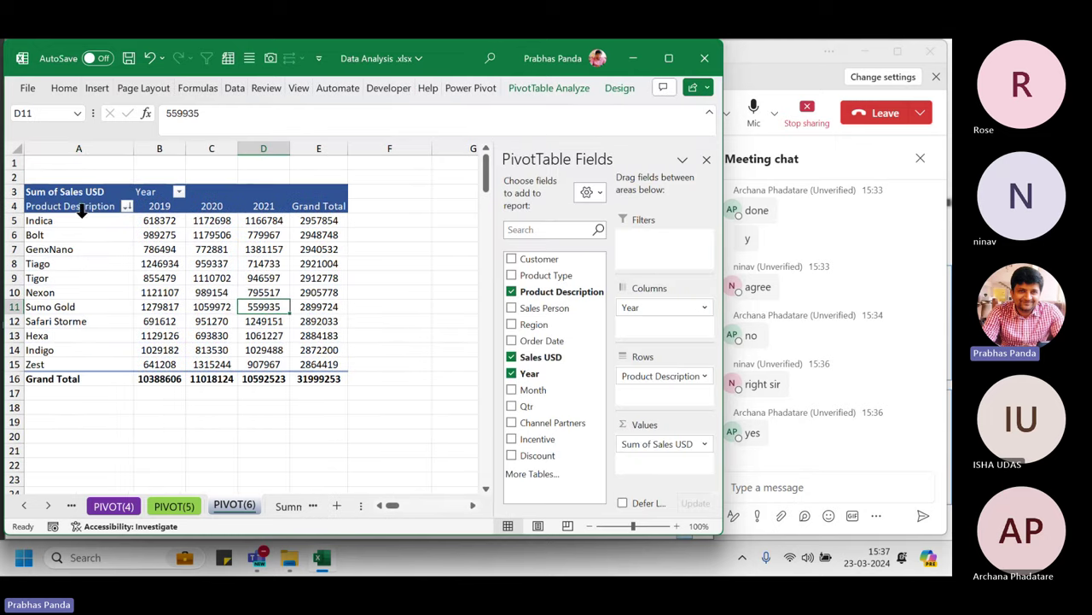
drag(68, 195, 314, 381)
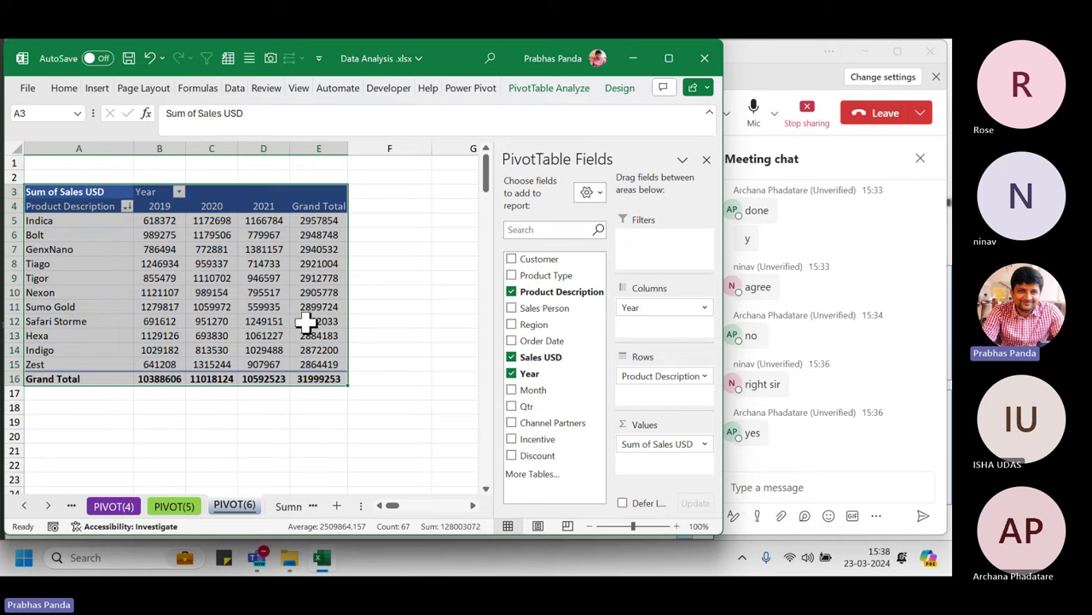
mouse_move(304, 317)
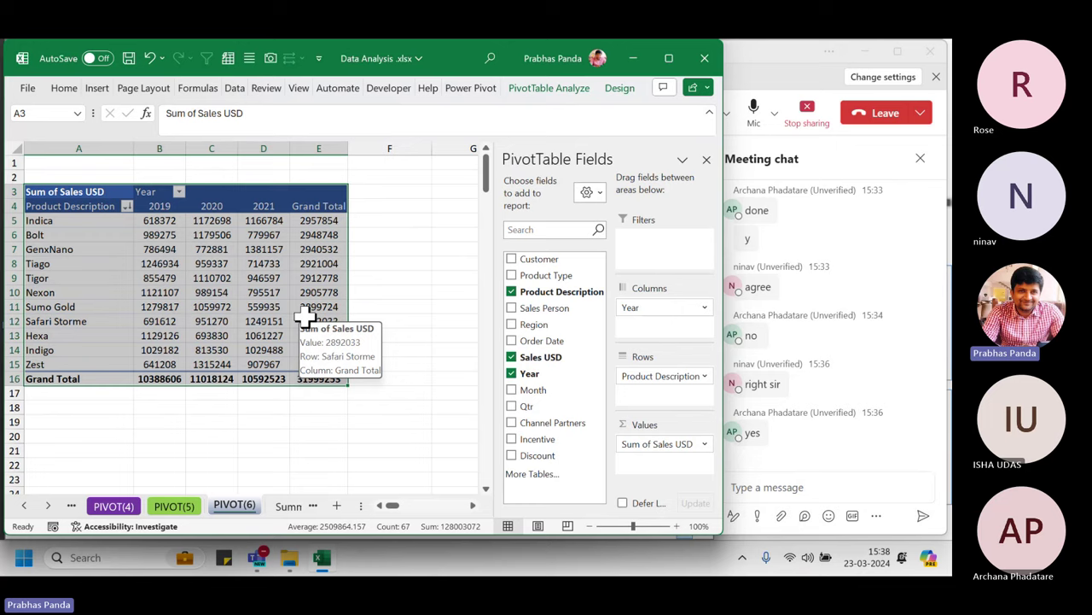
- Drag Sales Person into the pivot's Filters area
click(300, 437)
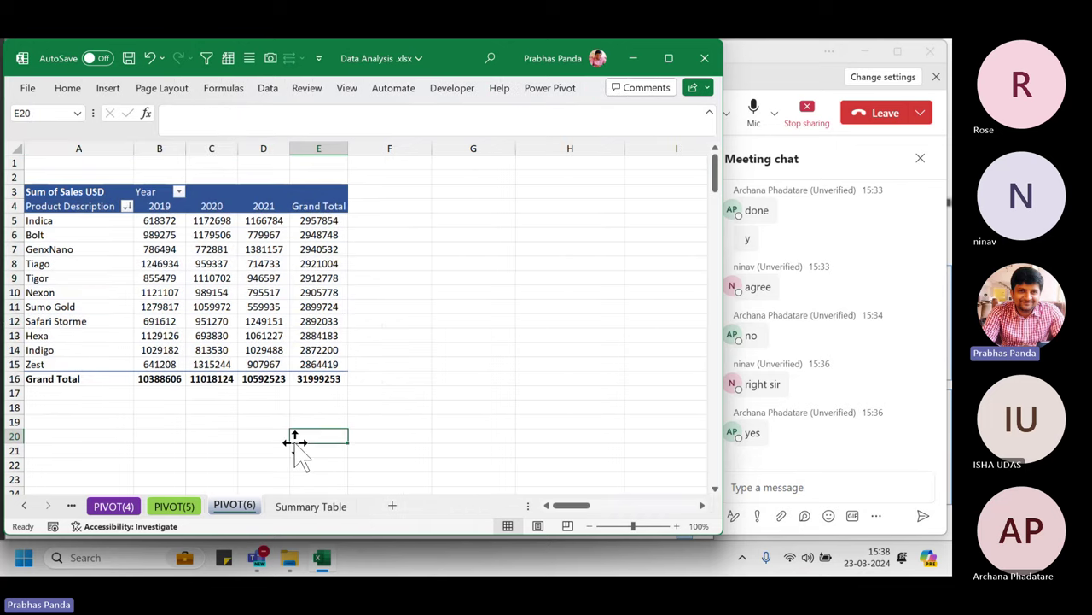
click(255, 255)
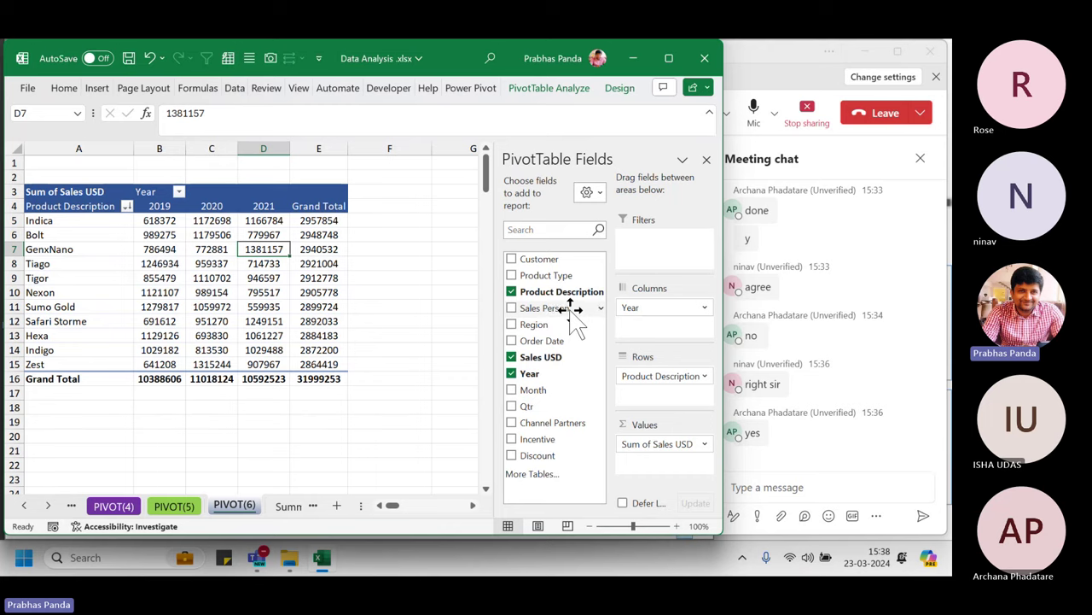
drag(570, 309, 660, 241)
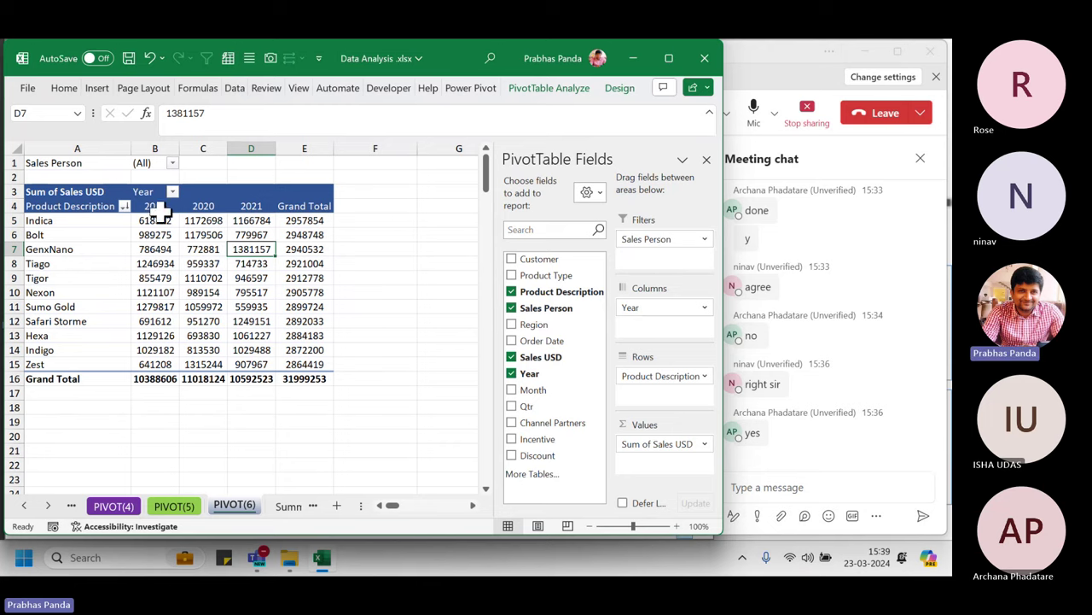
- Check the Sales Person filter in B1, set to (All), and the GenXNano 2021 value in D7
ctrl+scroll(108, 231, up, 2)
key(ctrl+Home)
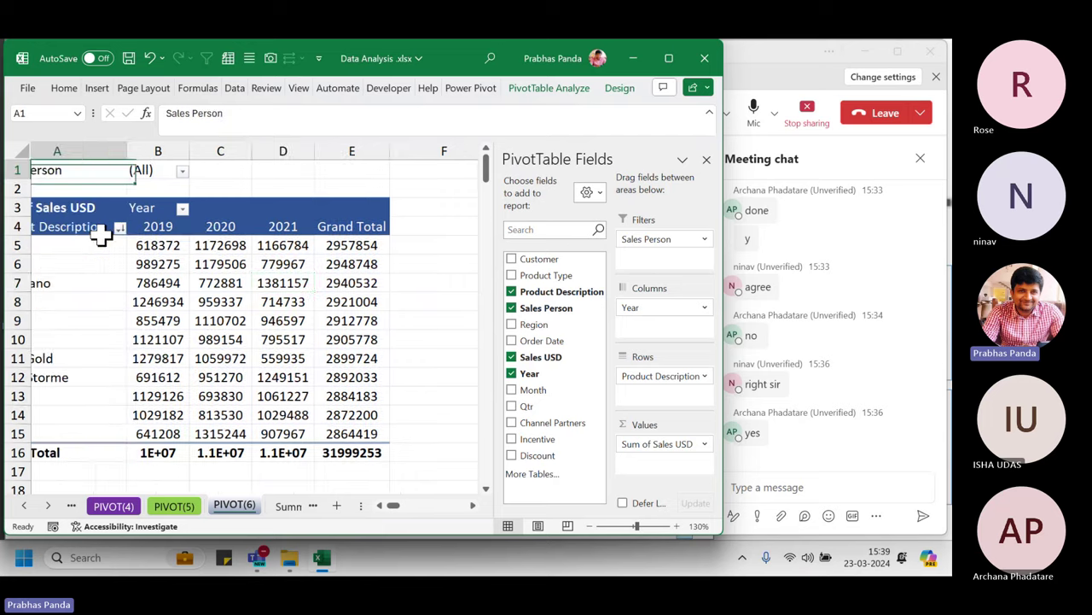
click(196, 170)
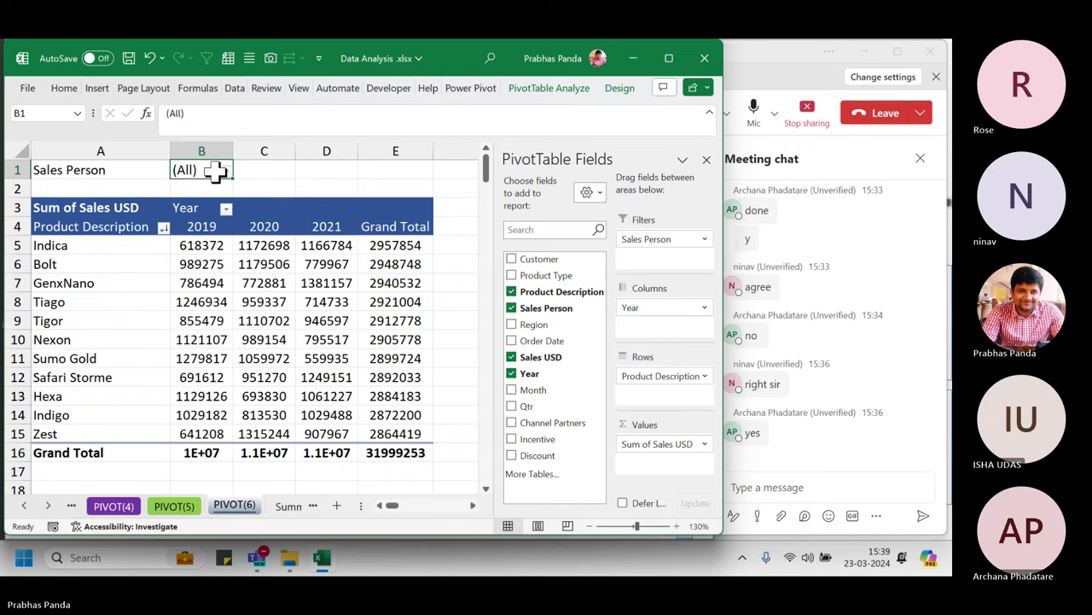
click(325, 282)
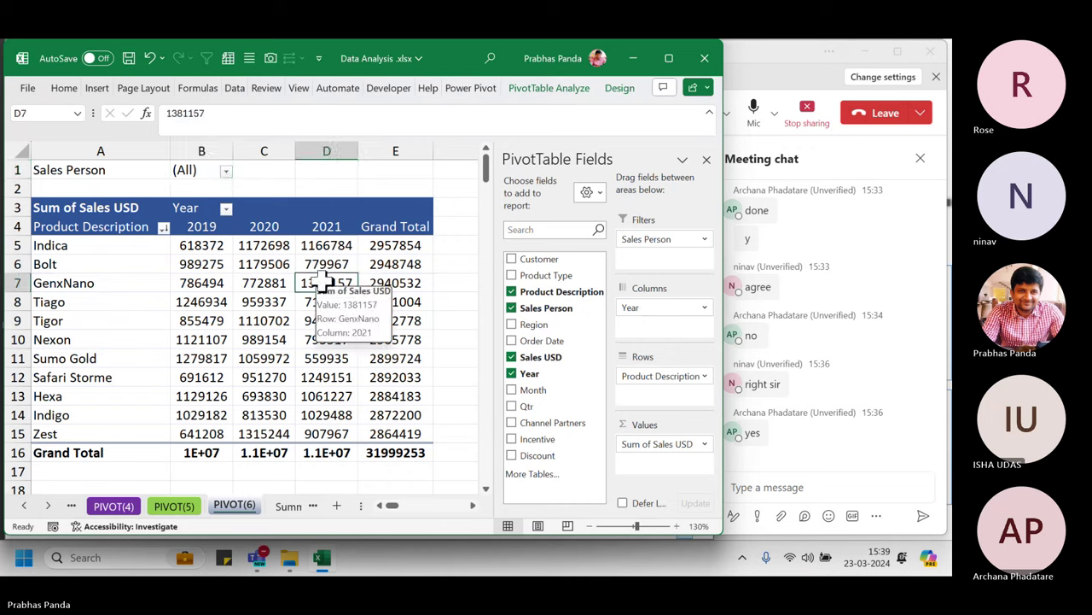
click(197, 172)
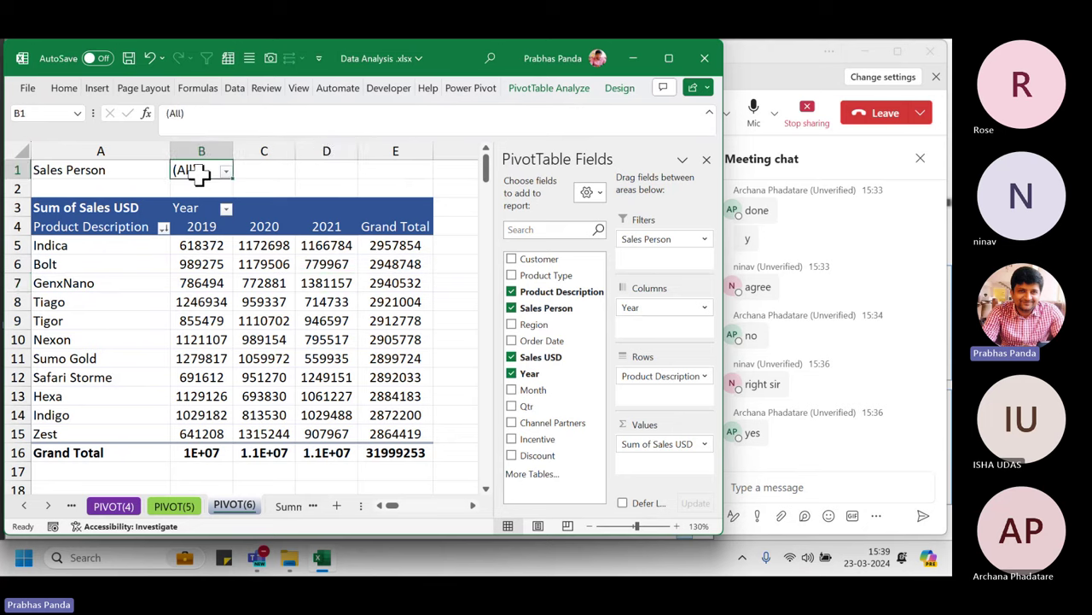
click(570, 89)
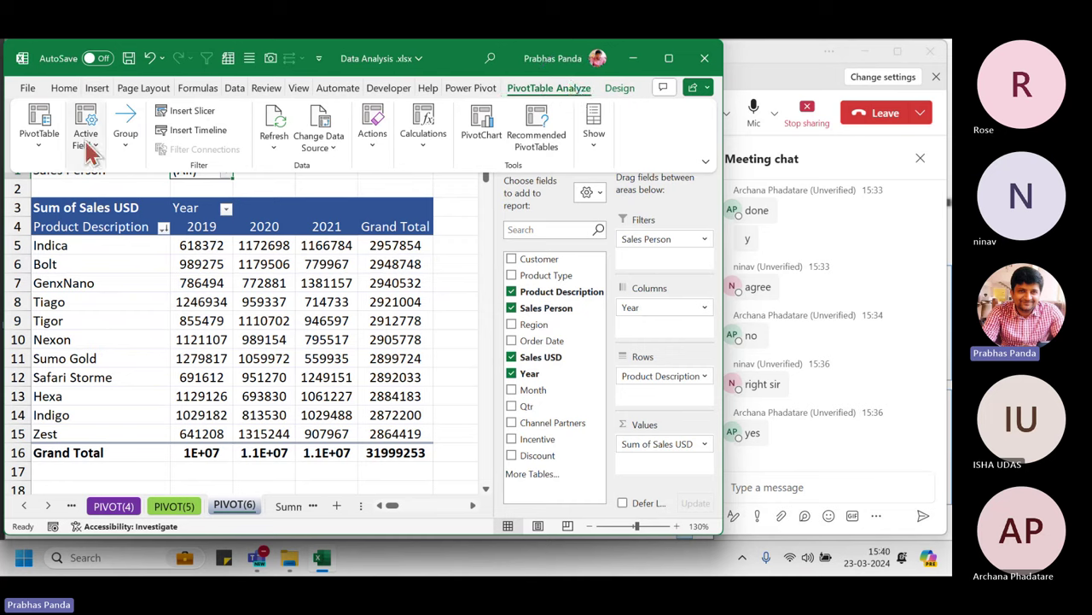
- Use Show Report Filter Pages on Sales Person to generate SM1, SM10 and other per-salesperson sheets
click(45, 148)
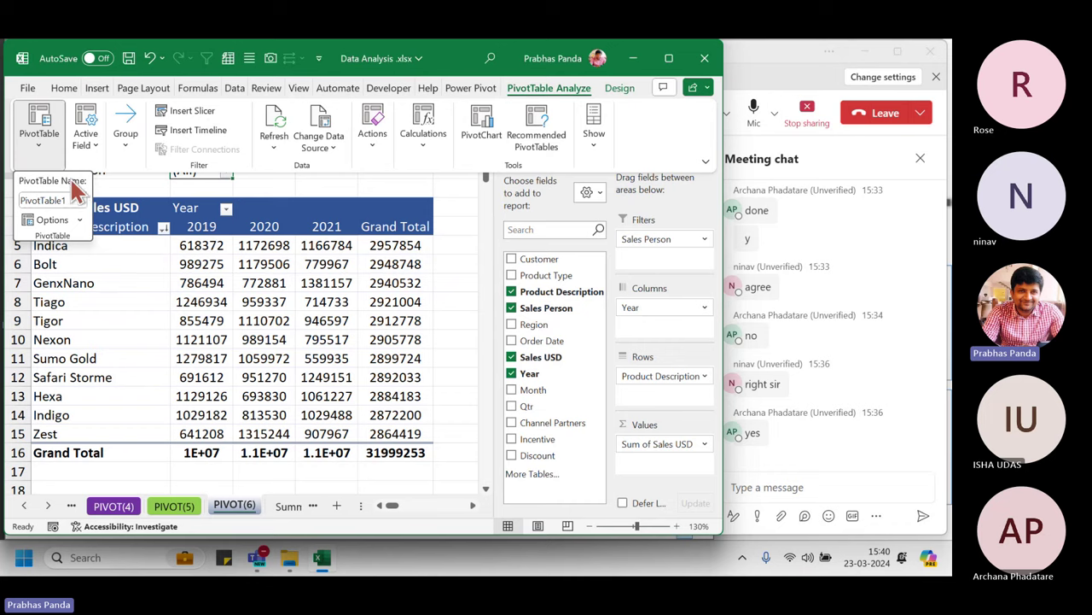
click(81, 224)
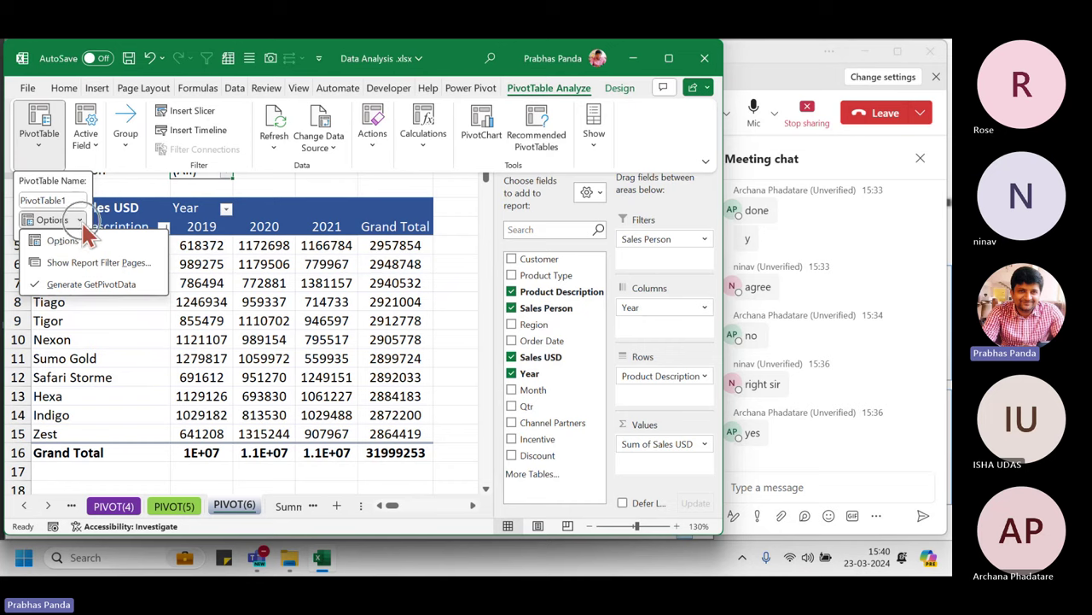
click(118, 266)
click(112, 262)
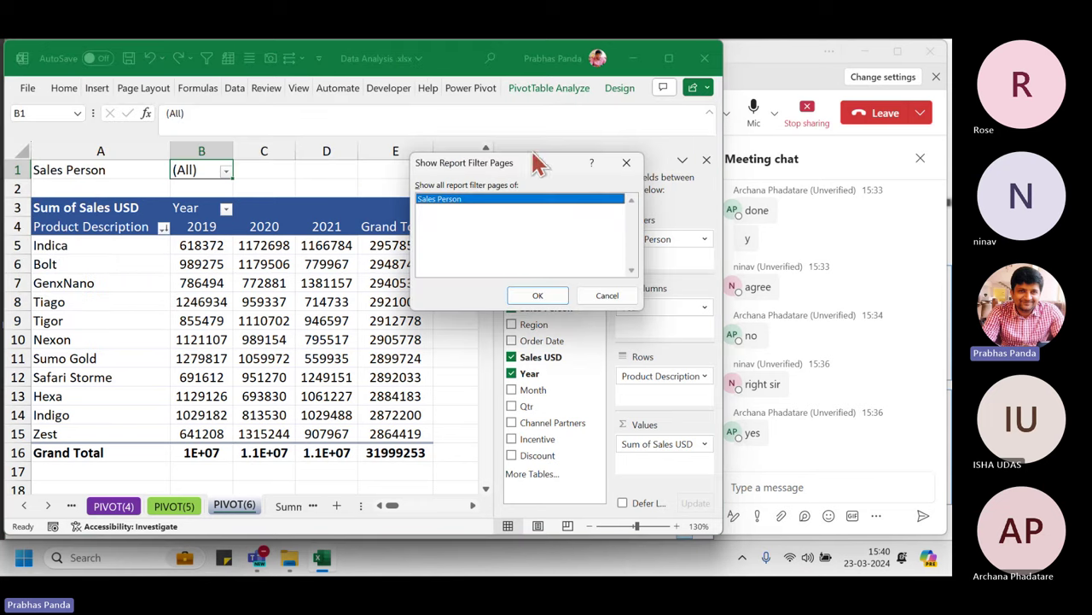
drag(543, 165, 427, 182)
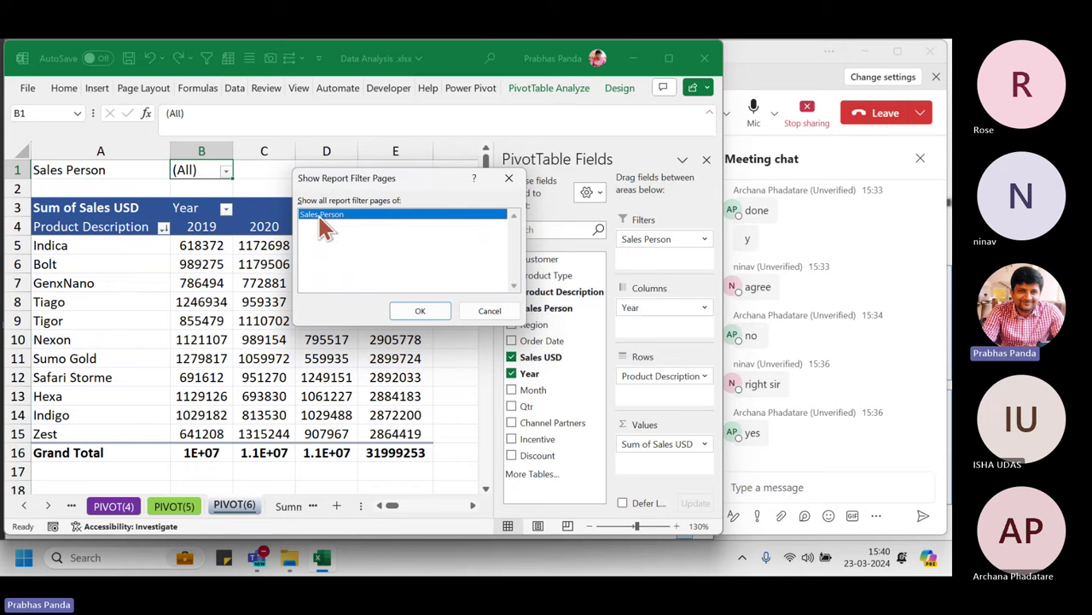
click(421, 316)
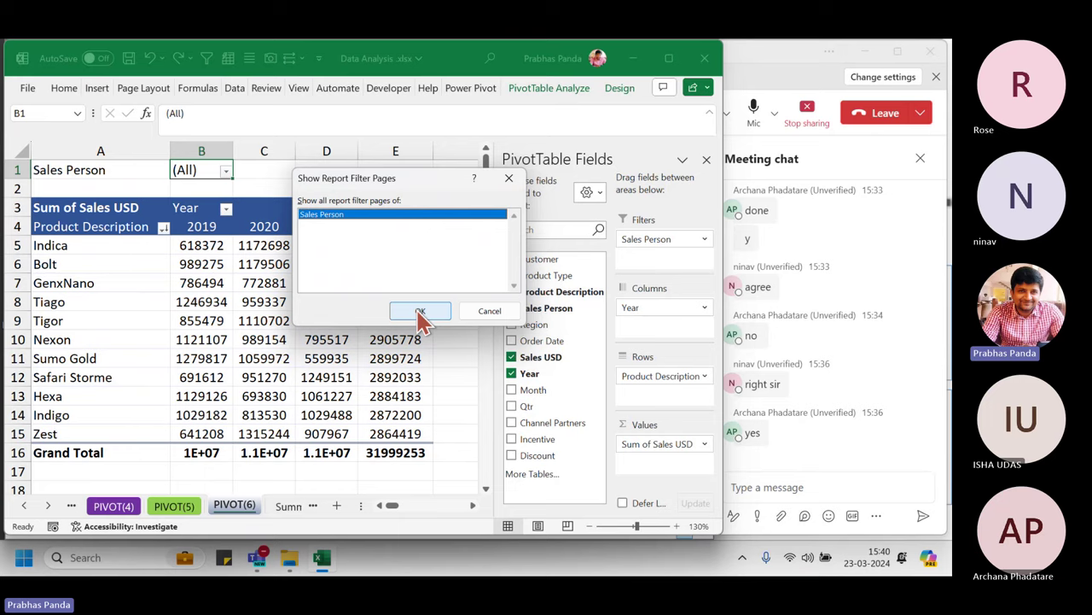
click(421, 315)
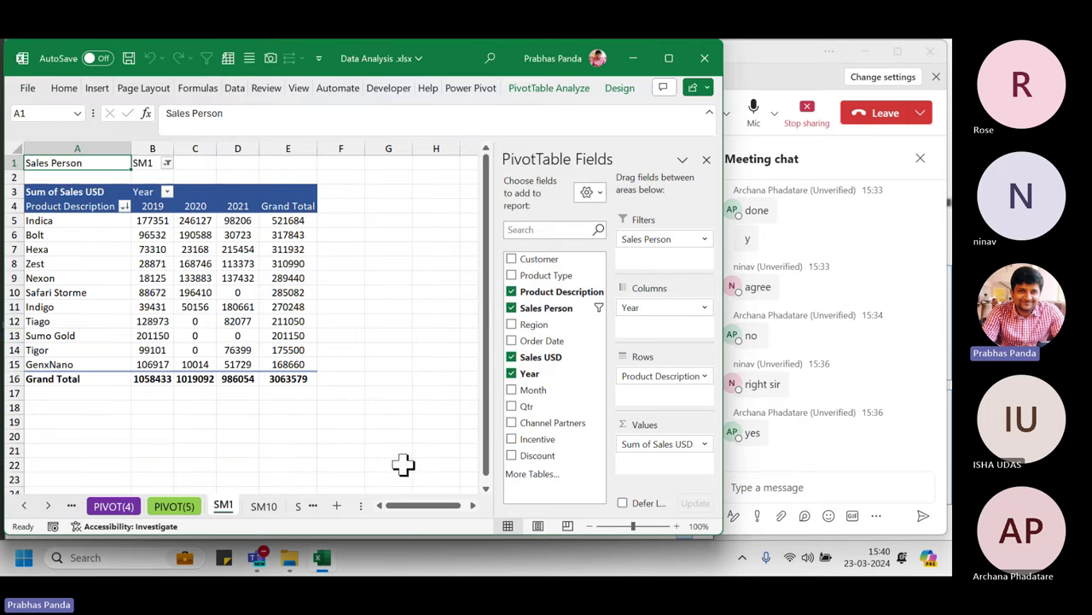
click(668, 58)
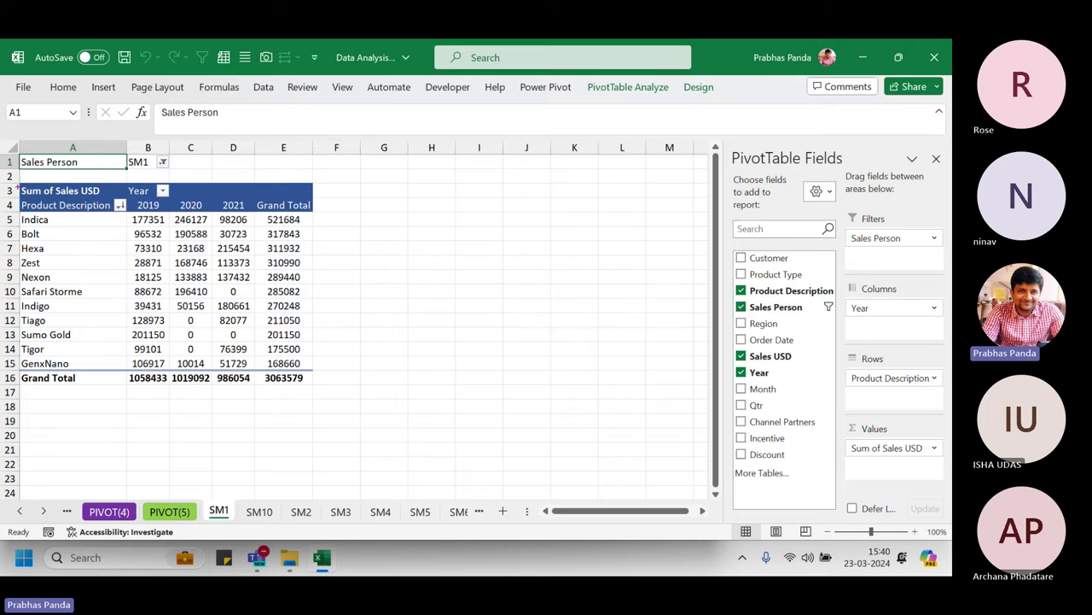
drag(16, 186, 333, 393)
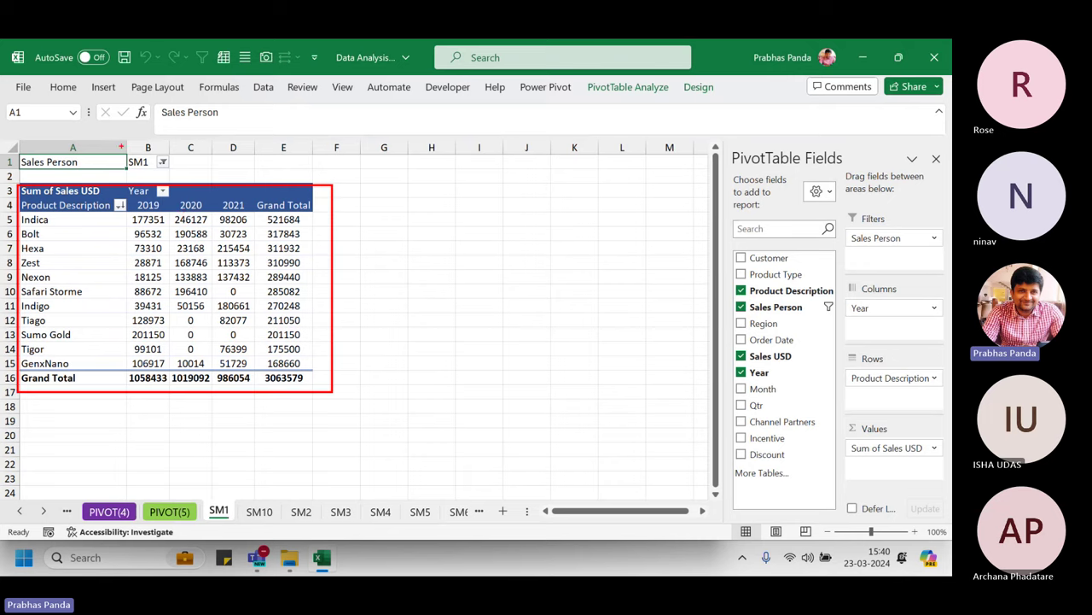
mouse_move(121, 145)
mouse_down()
mouse_move(136, 171)
mouse_move(180, 181)
mouse_up()
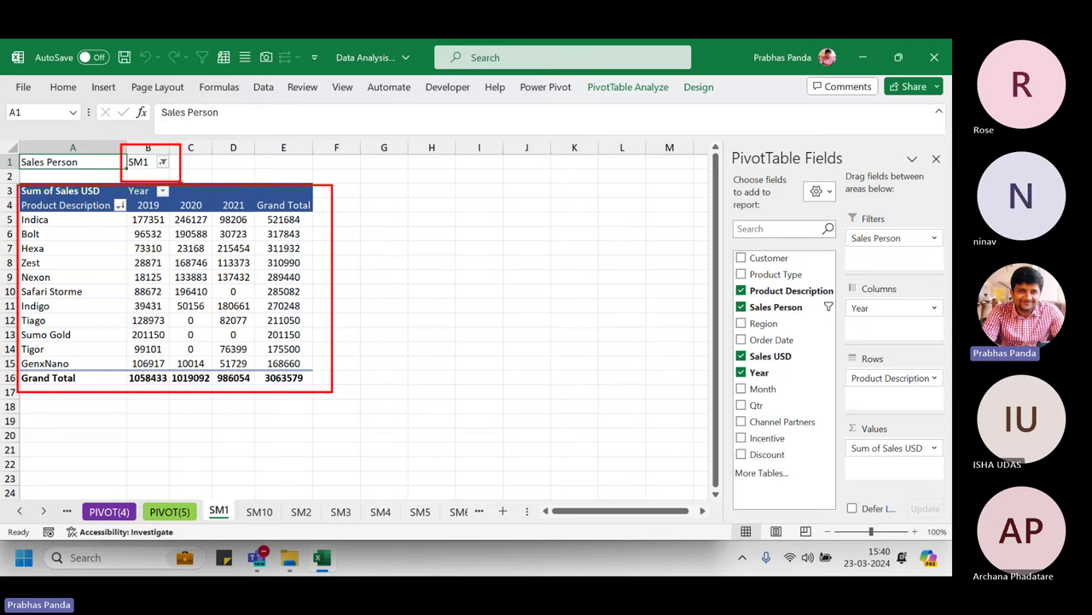
mouse_move(196, 490)
mouse_down()
mouse_move(499, 539)
mouse_move(519, 539)
mouse_move(516, 529)
mouse_up()
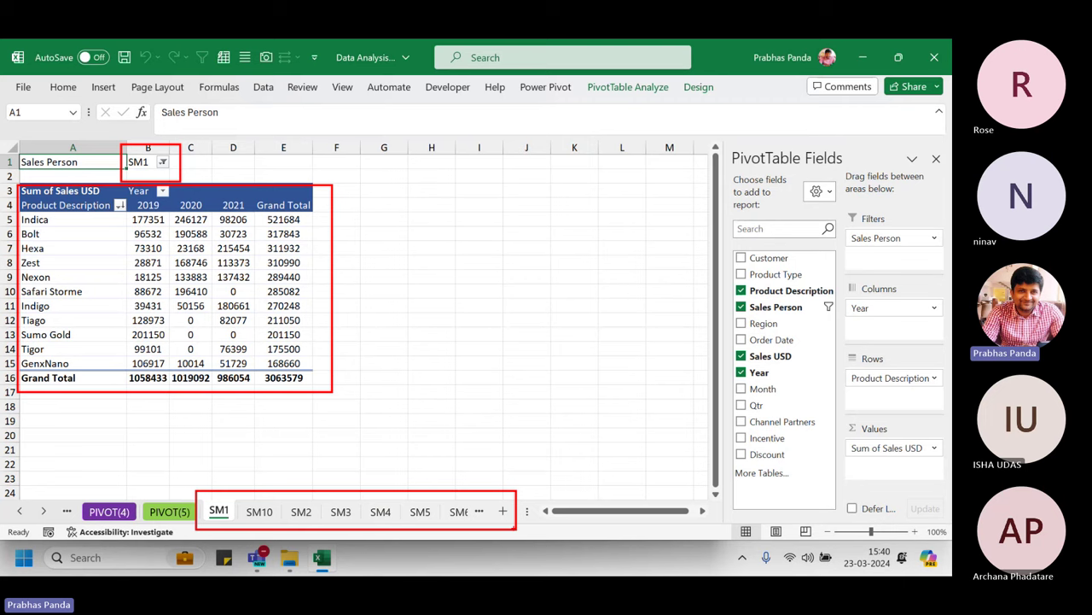
key(Escape)
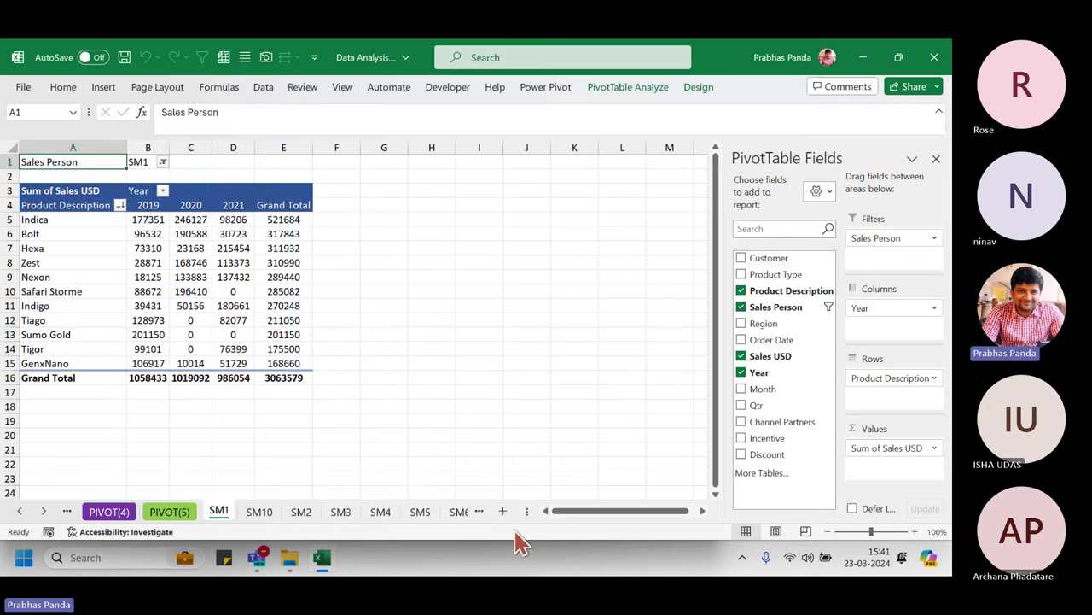
click(233, 306)
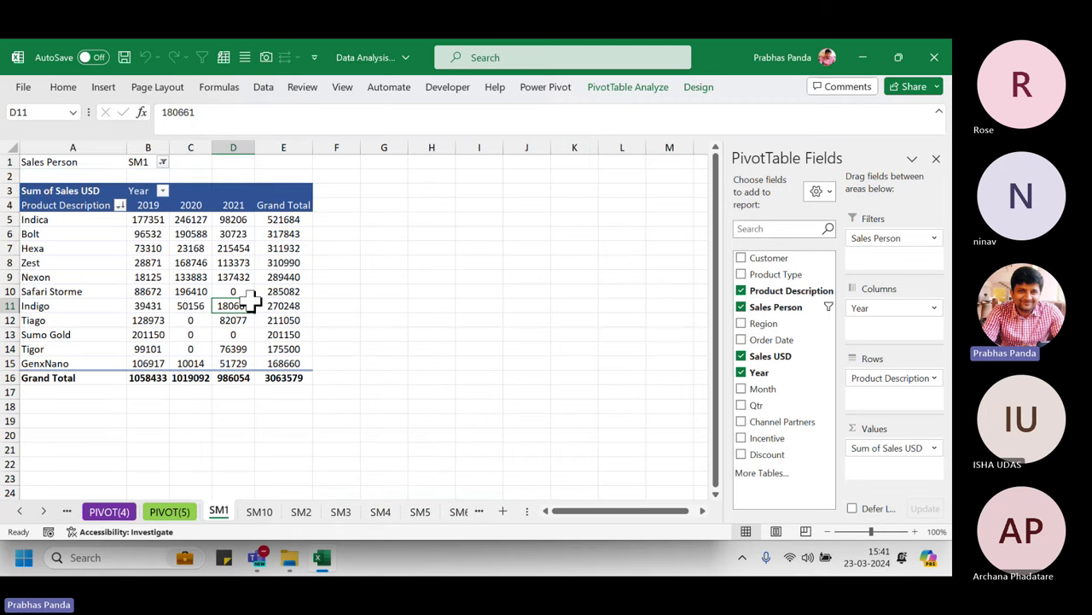
click(899, 57)
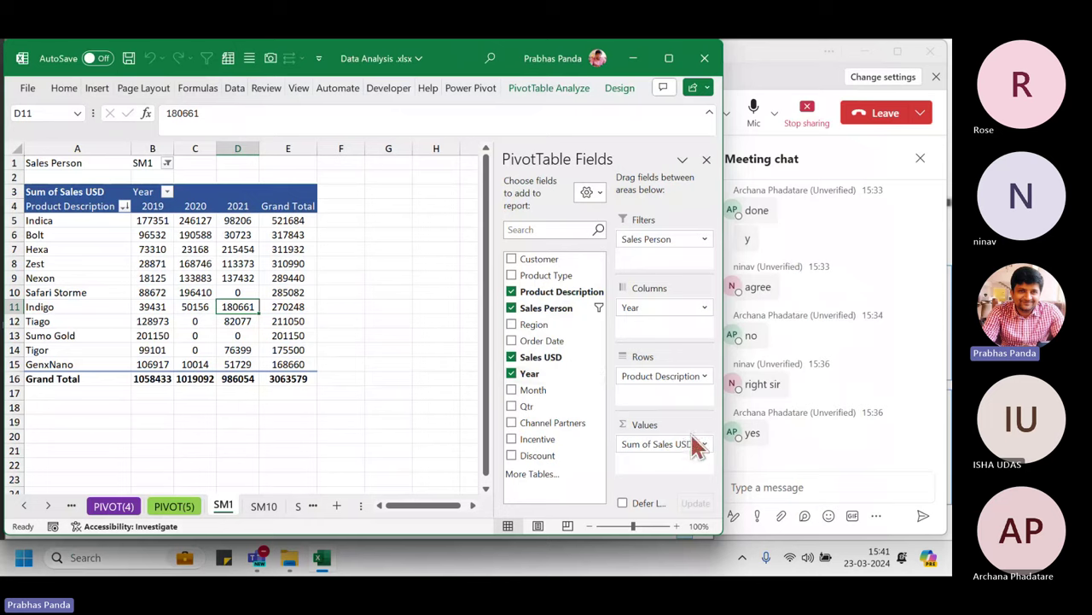
drag(453, 58, 451, 60)
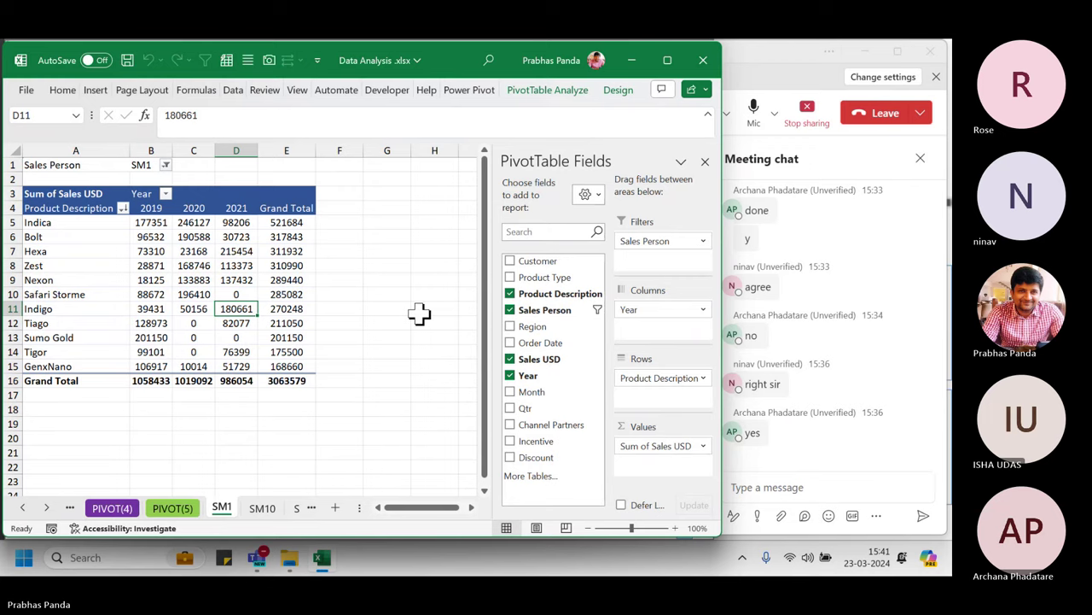
click(46, 507)
click(46, 507)
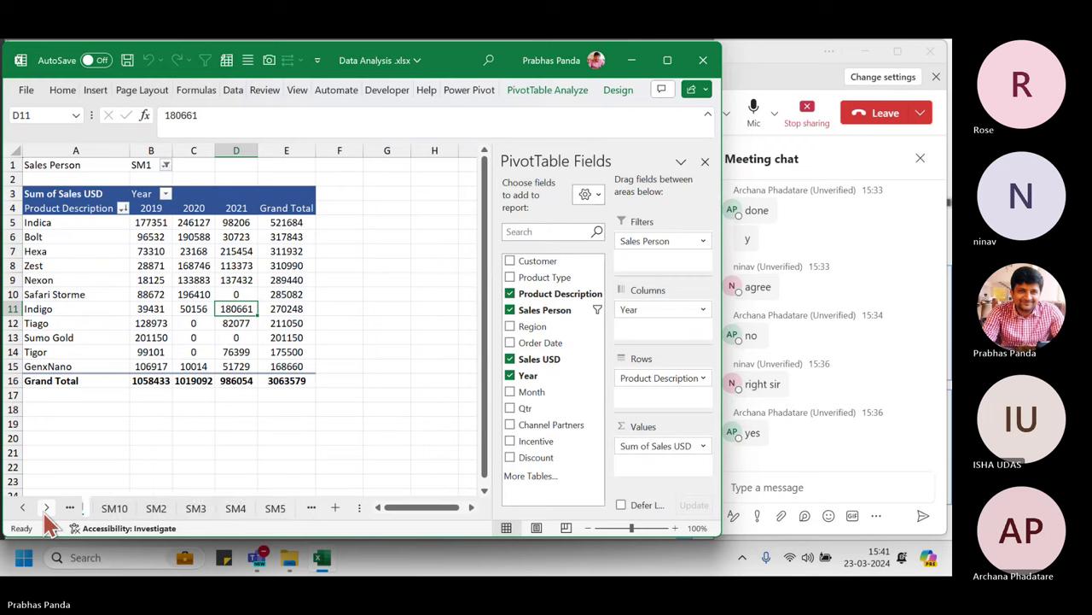
click(47, 507)
click(46, 507)
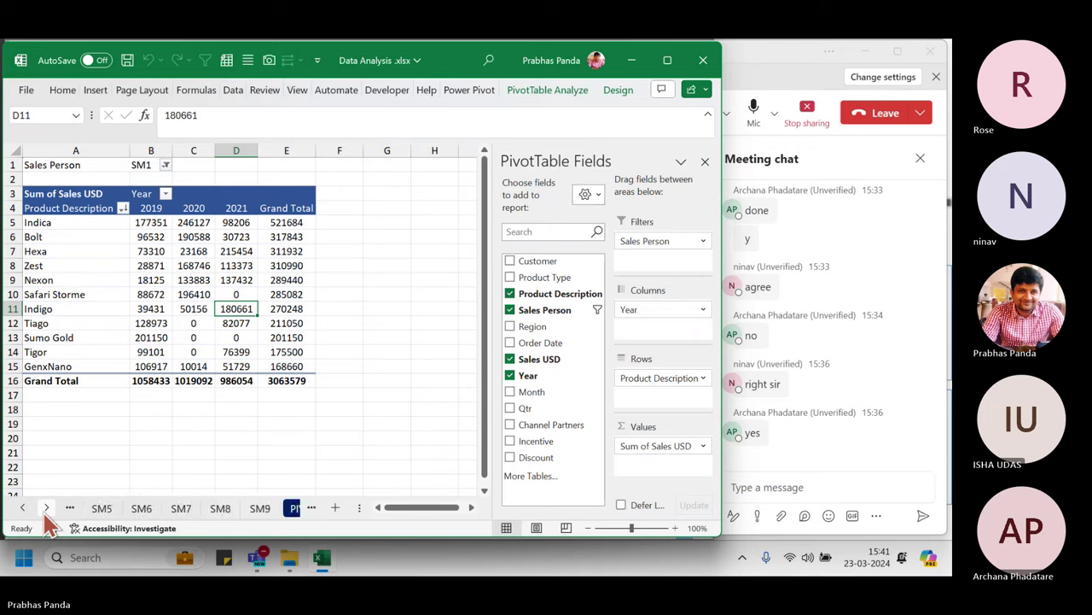
- Group the generated SM sheets through SM9 and delete them
click(47, 507)
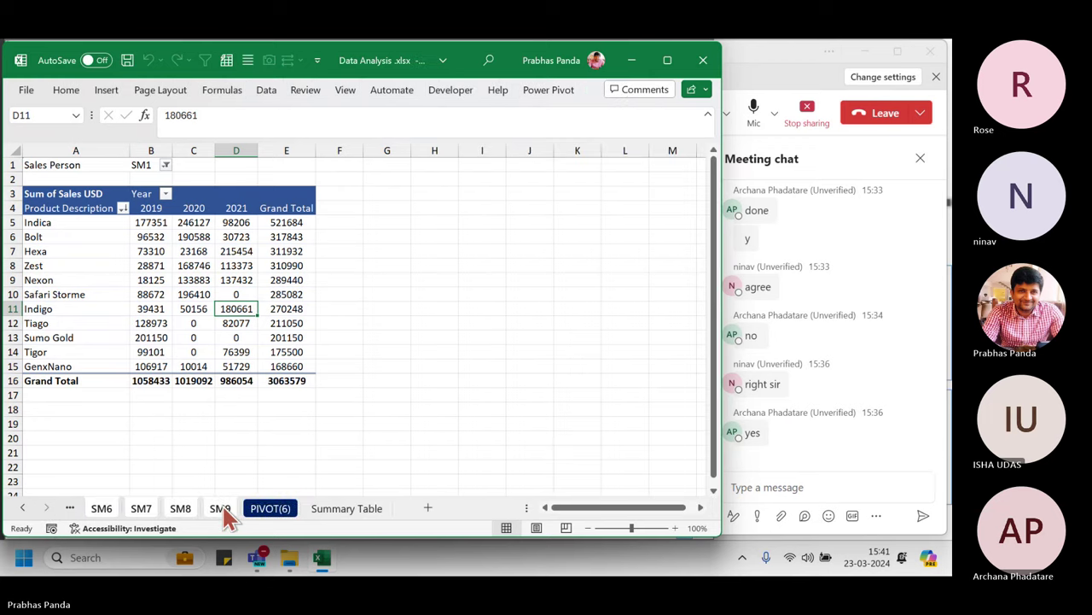
key(alt+e)
key(l)
key(Return)
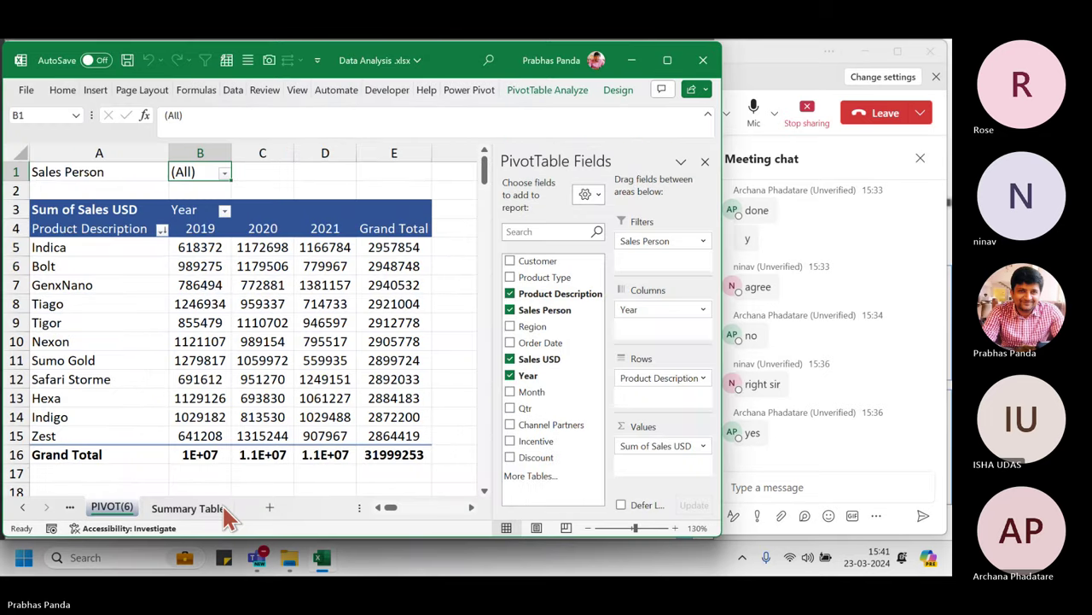
- Check the GenxNano and Sumo Gold 2019 sales values, then select the Sales Person filter cell
click(226, 285)
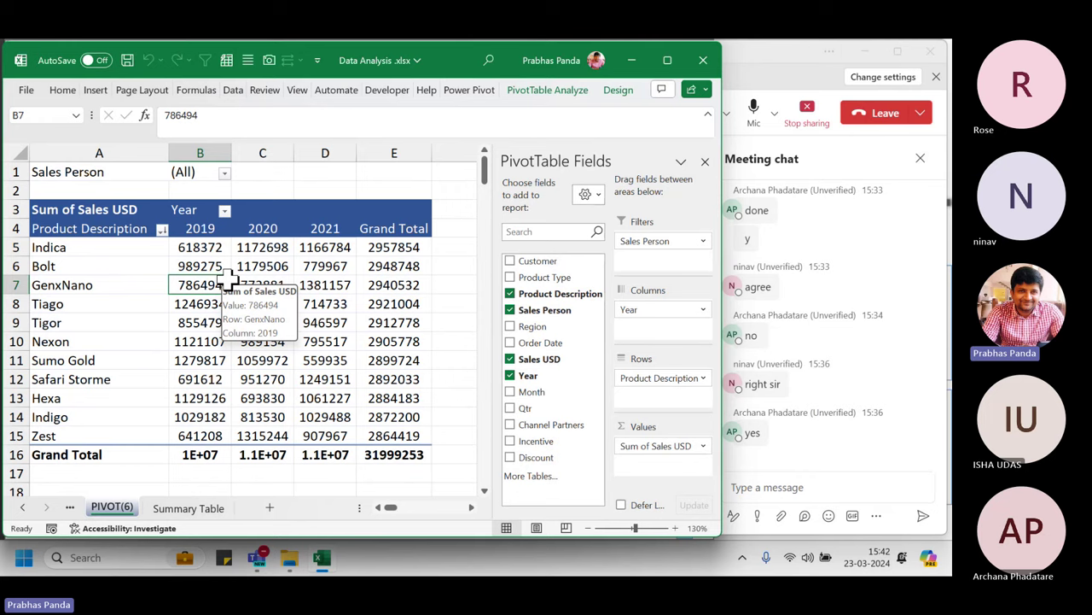
click(227, 362)
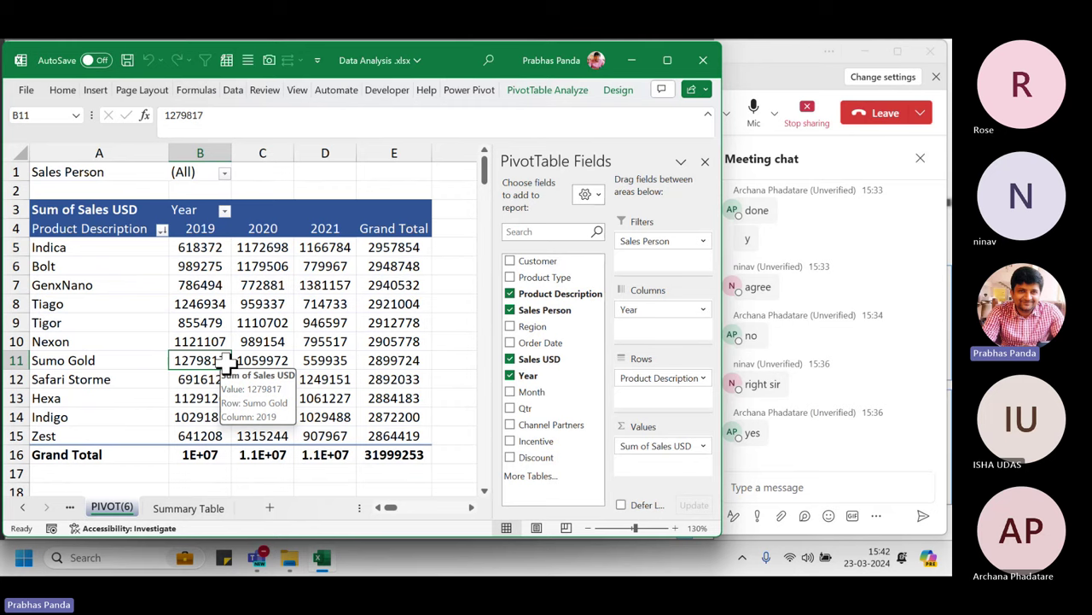
click(188, 173)
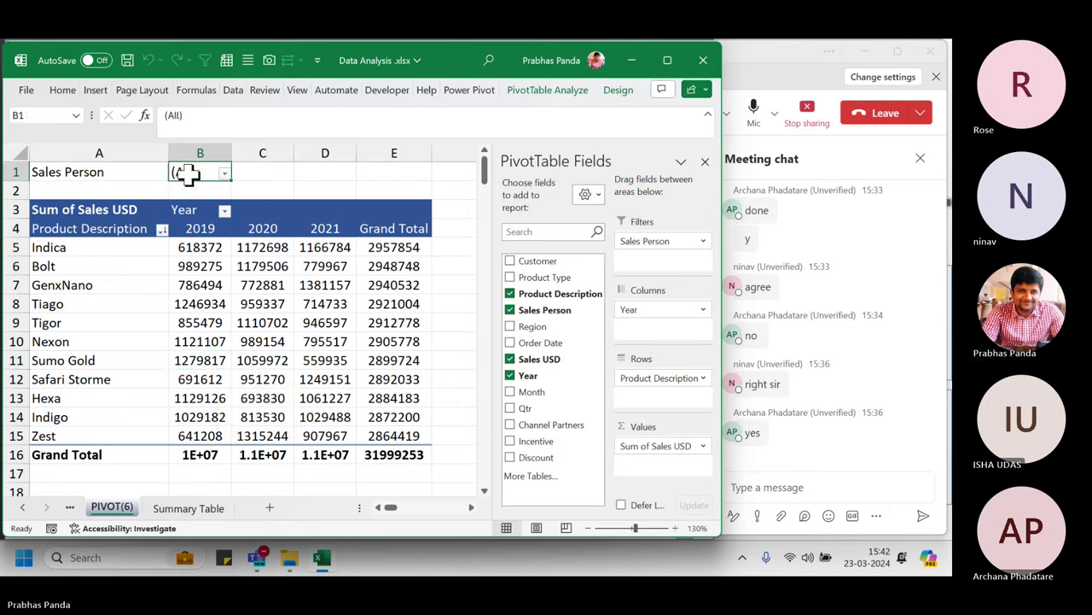
click(584, 93)
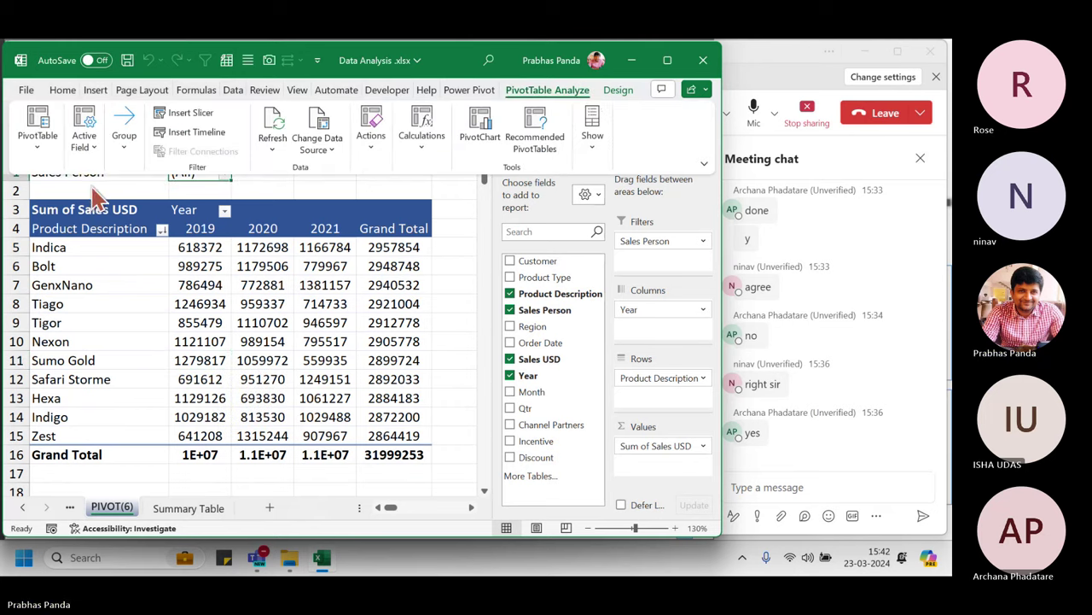
click(36, 143)
click(51, 221)
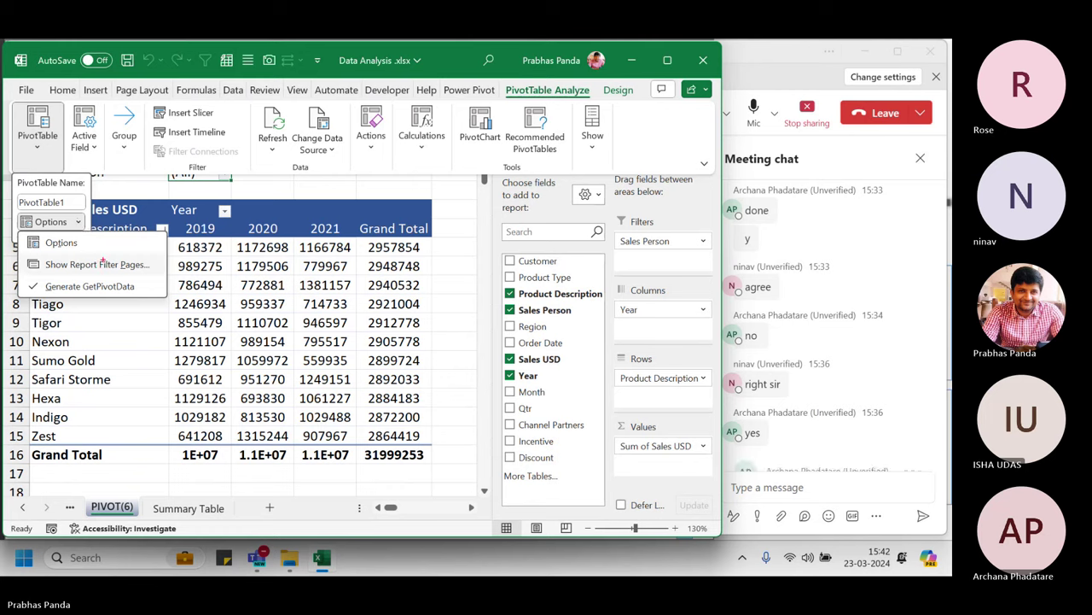
drag(160, 168, 239, 188)
drag(493, 77, 595, 113)
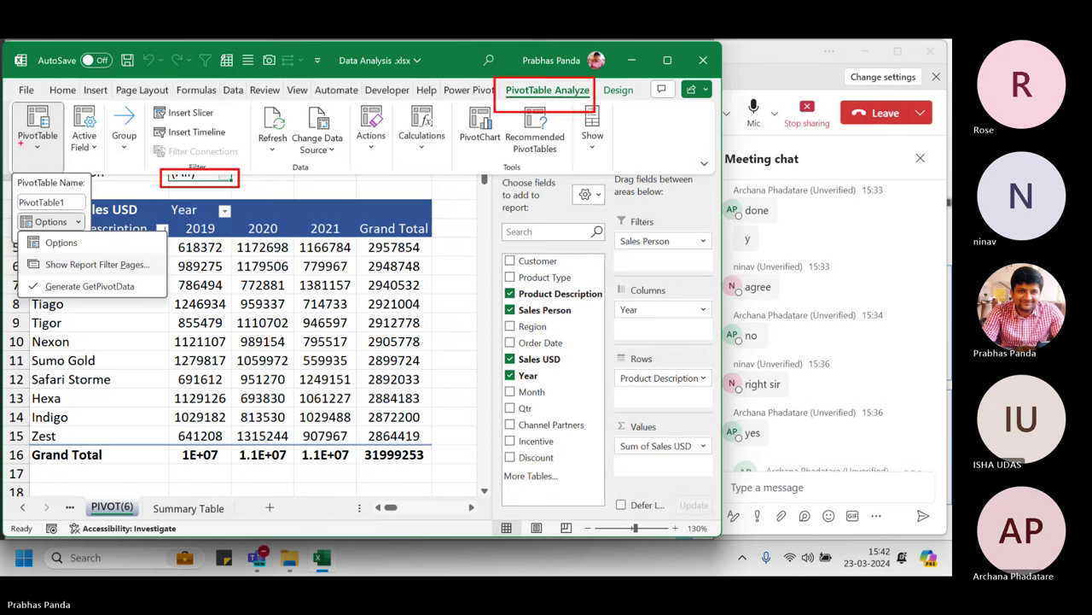
mouse_move(11, 103)
mouse_down()
mouse_move(36, 155)
mouse_move(82, 170)
mouse_up()
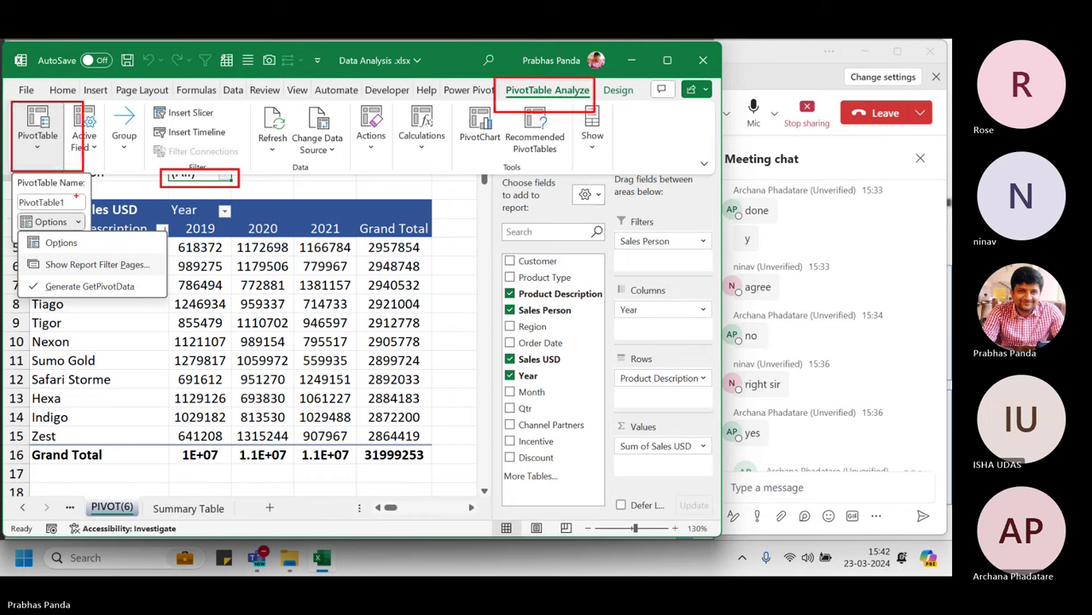
mouse_move(20, 255)
mouse_down()
mouse_move(83, 275)
mouse_move(173, 275)
mouse_up()
drag(70, 214, 86, 228)
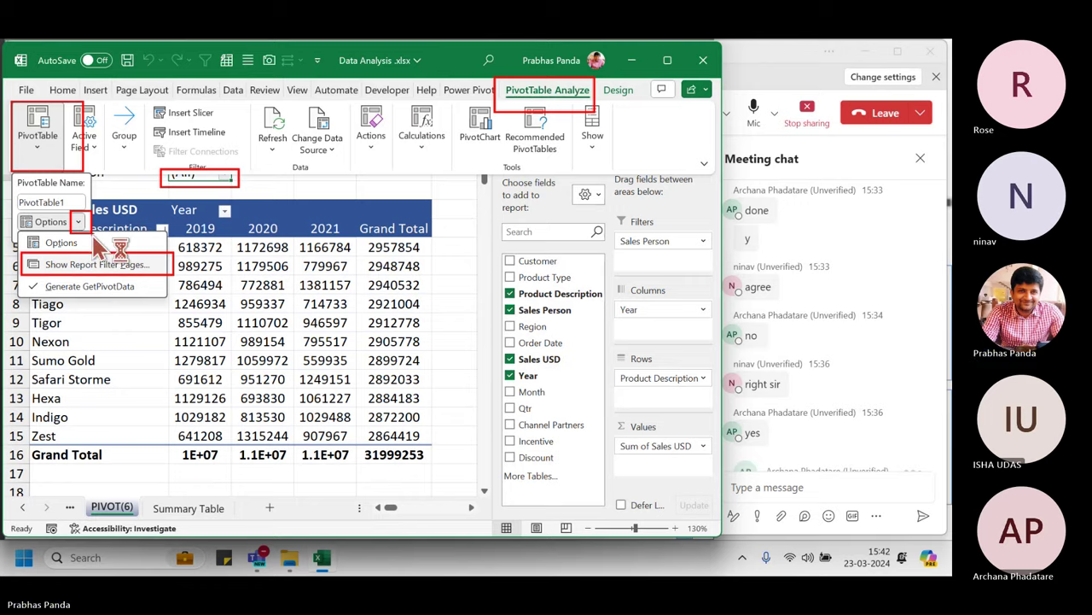
key(super+shift+s)
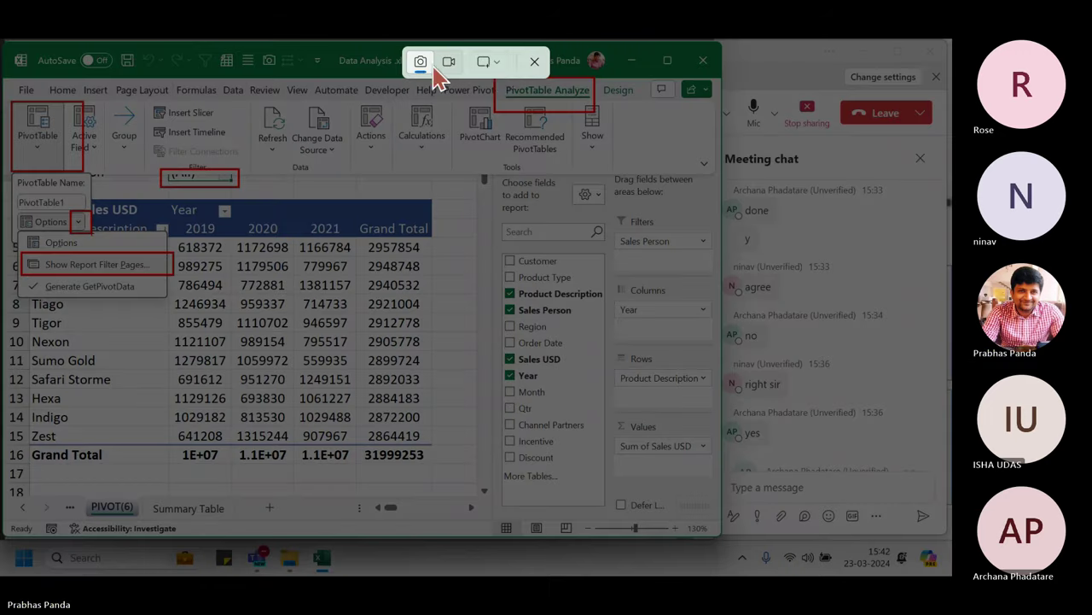
click(493, 61)
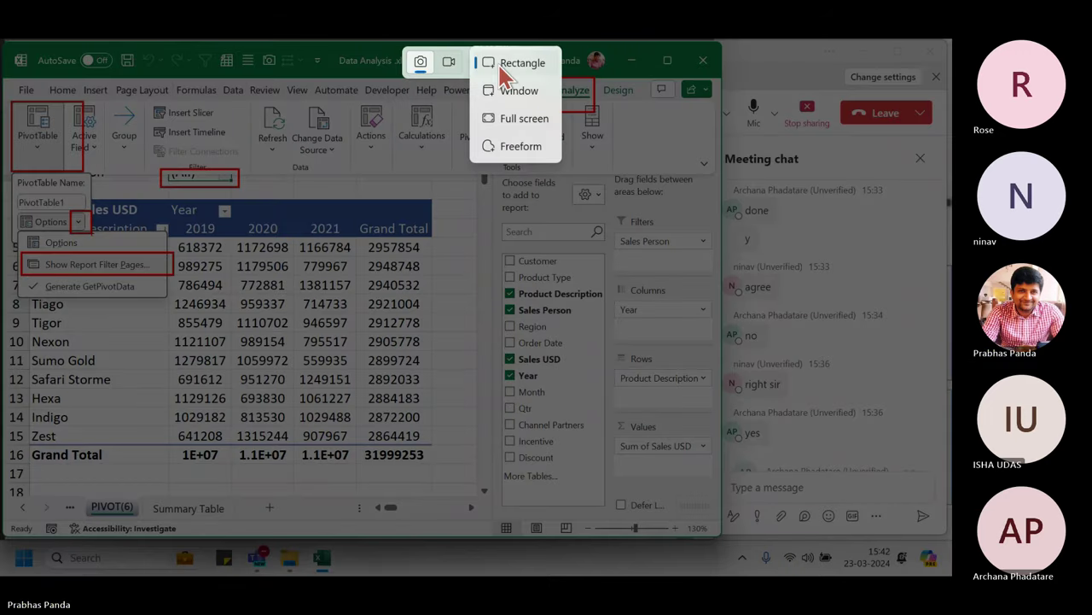
click(523, 124)
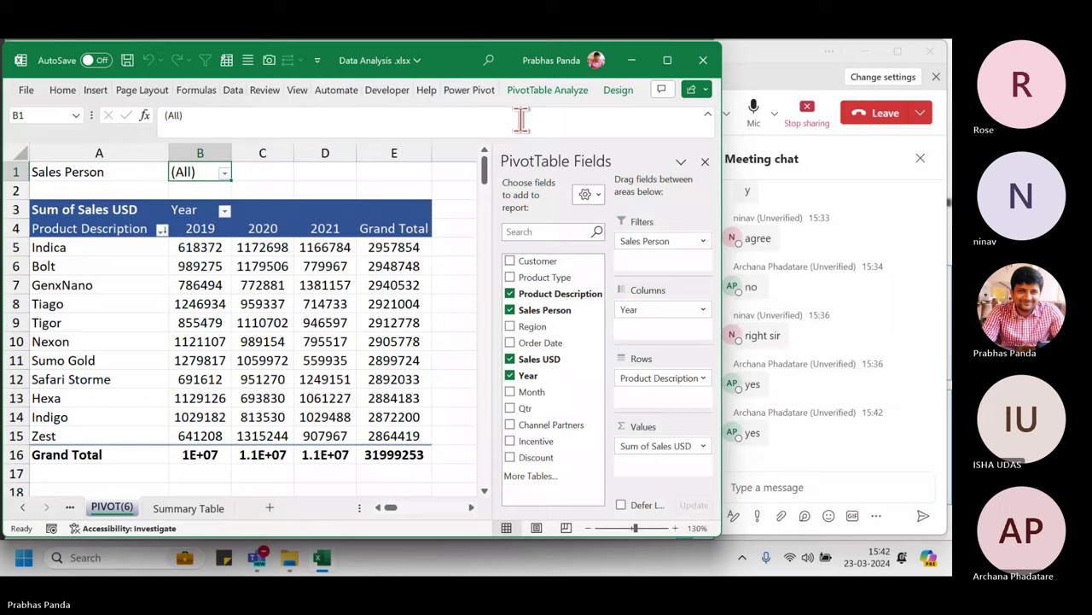
- Paste the pivot screenshot into the Teams meeting chat and send it
click(817, 486)
key(ctrl+v)
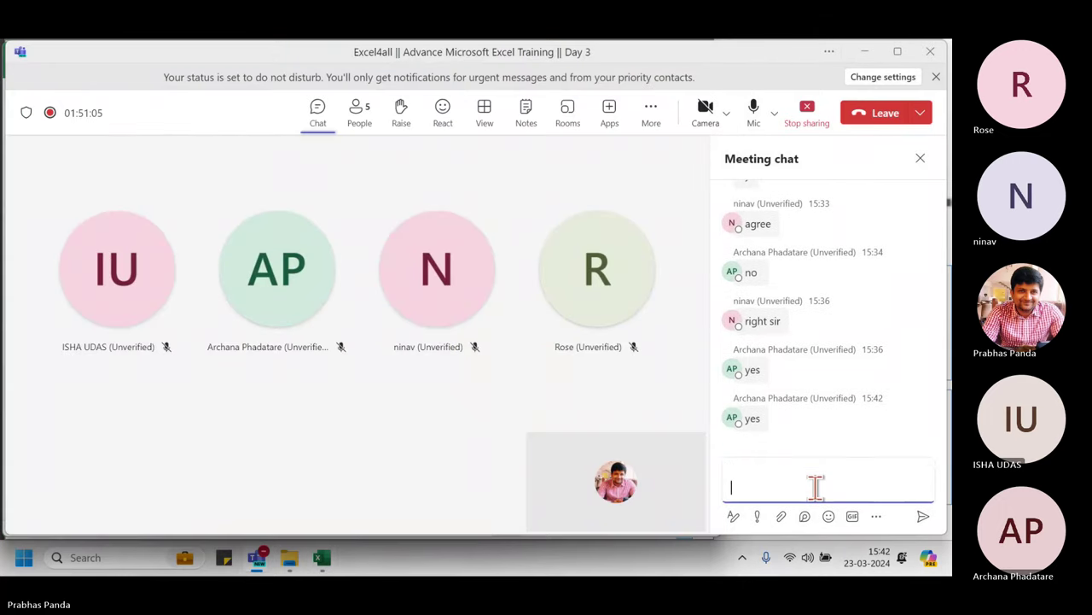
key(Return)
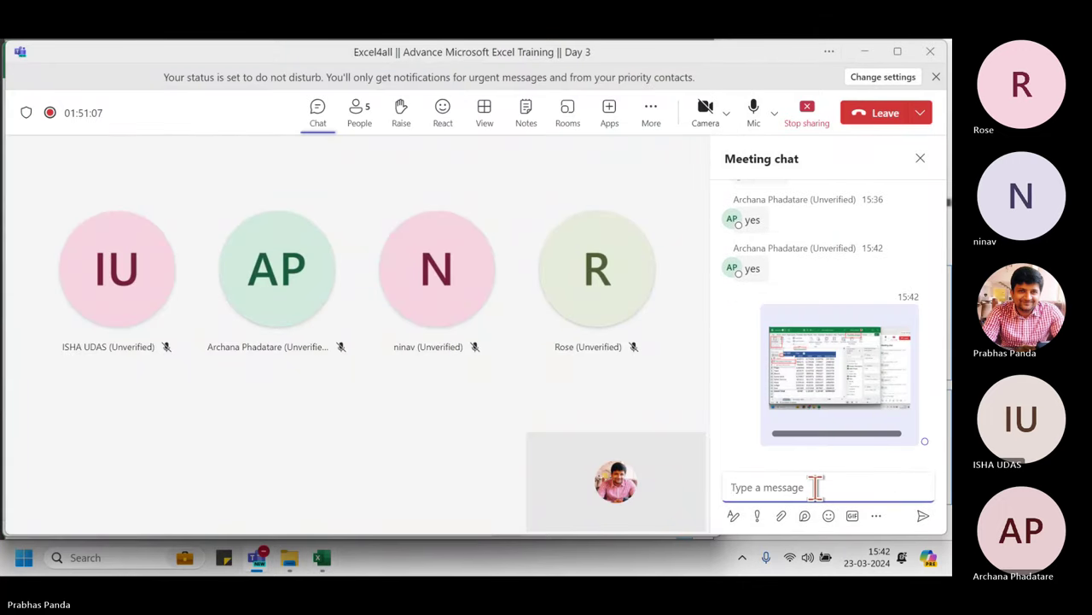
- Glance at the meeting participants and chat, then return to Excel
key(alt+Tab)
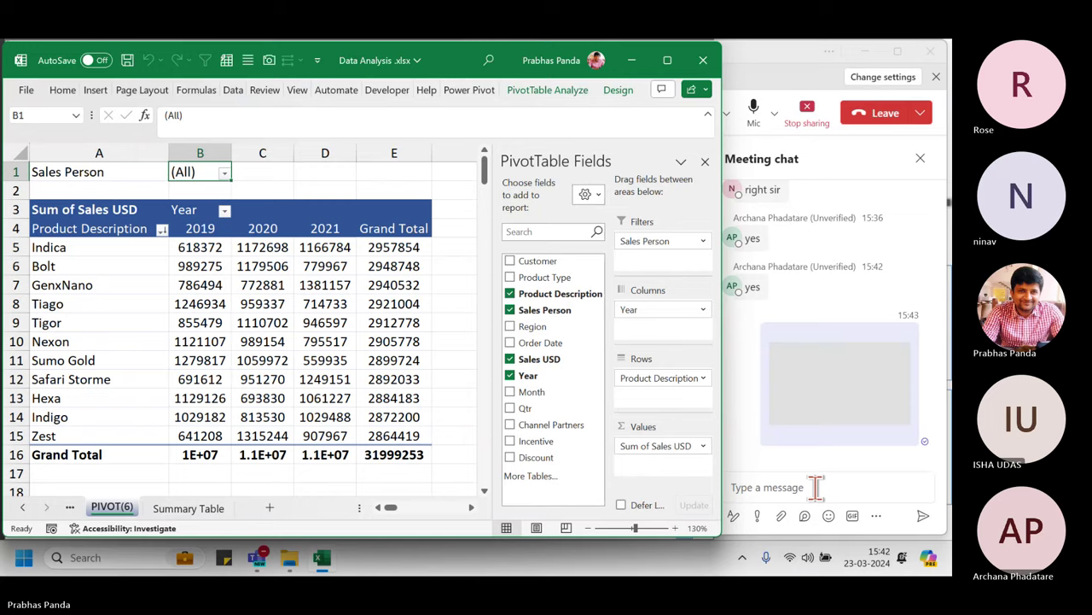
click(795, 68)
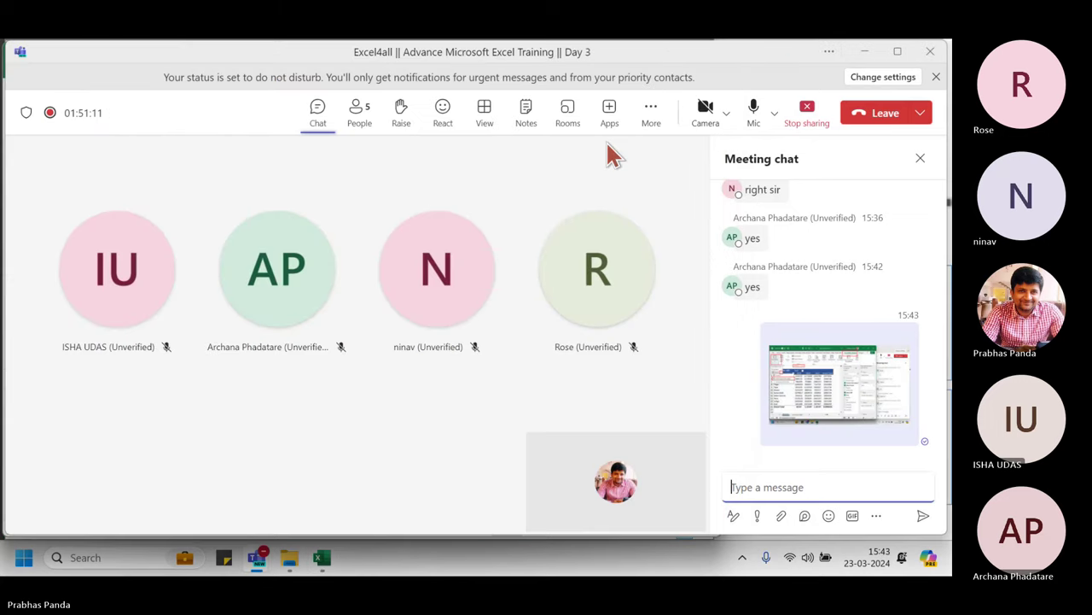
click(355, 124)
click(317, 120)
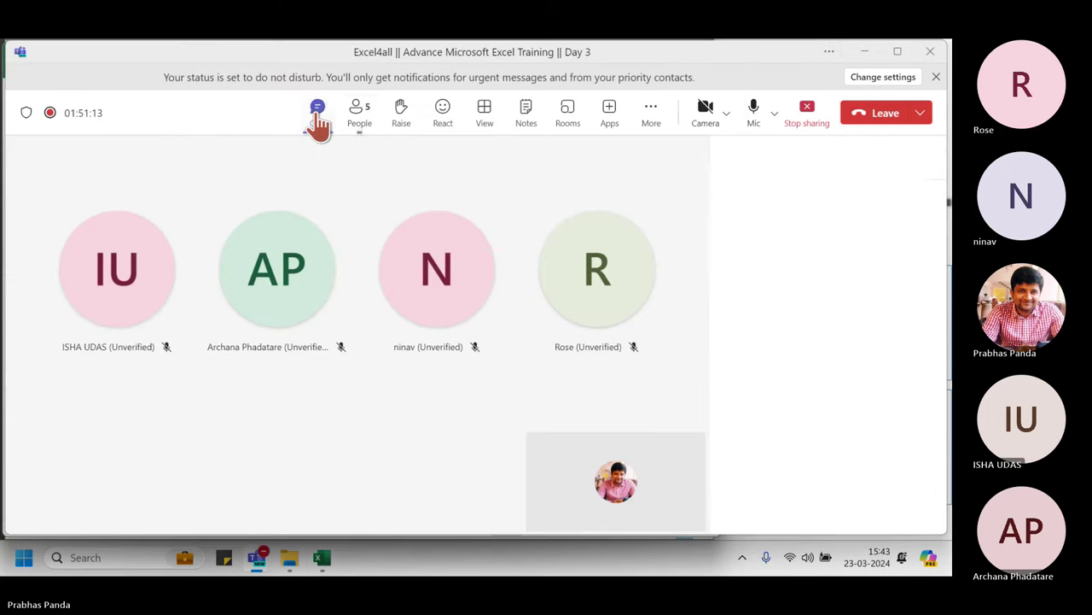
key(alt+Tab)
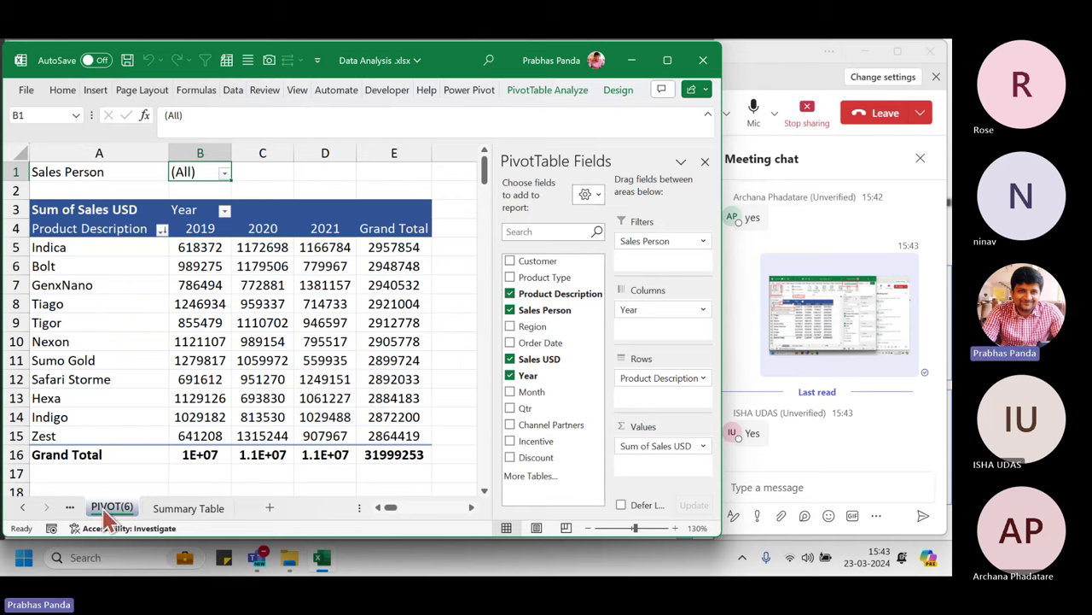
- Colour the PIVOT(7) sheet tab blue and drop Sales Person from the pivot's report filter
drag(104, 512, 178, 496)
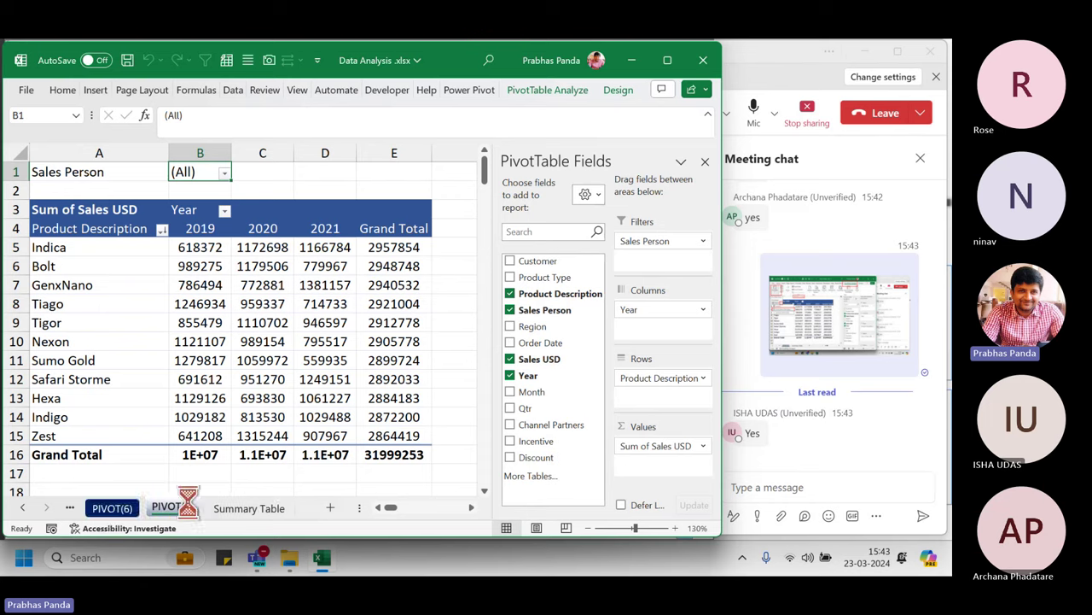
click(23, 508)
right_click(239, 512)
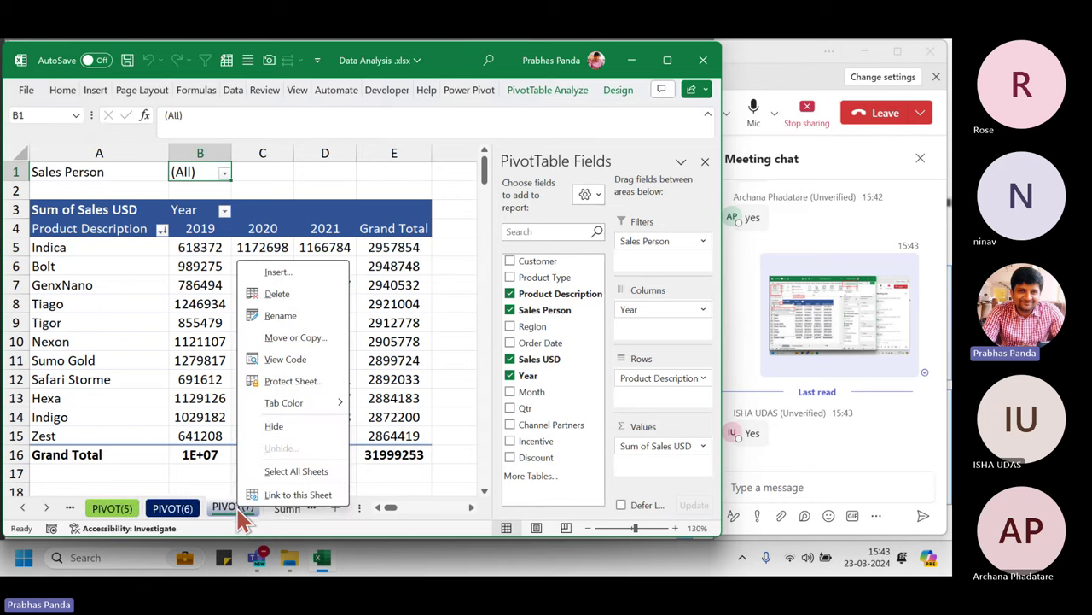
mouse_move(295, 405)
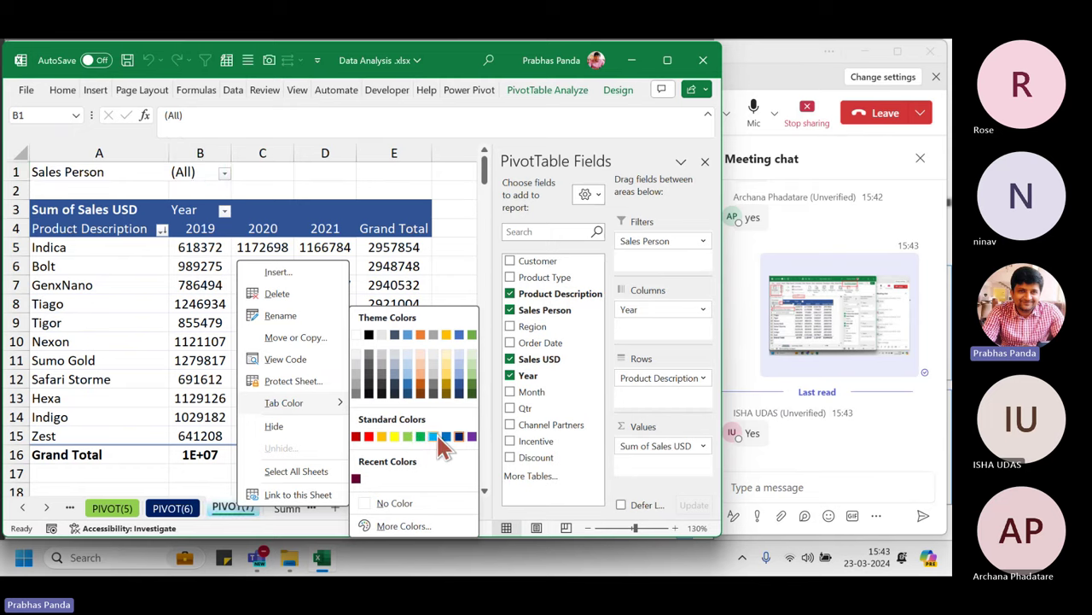
click(438, 438)
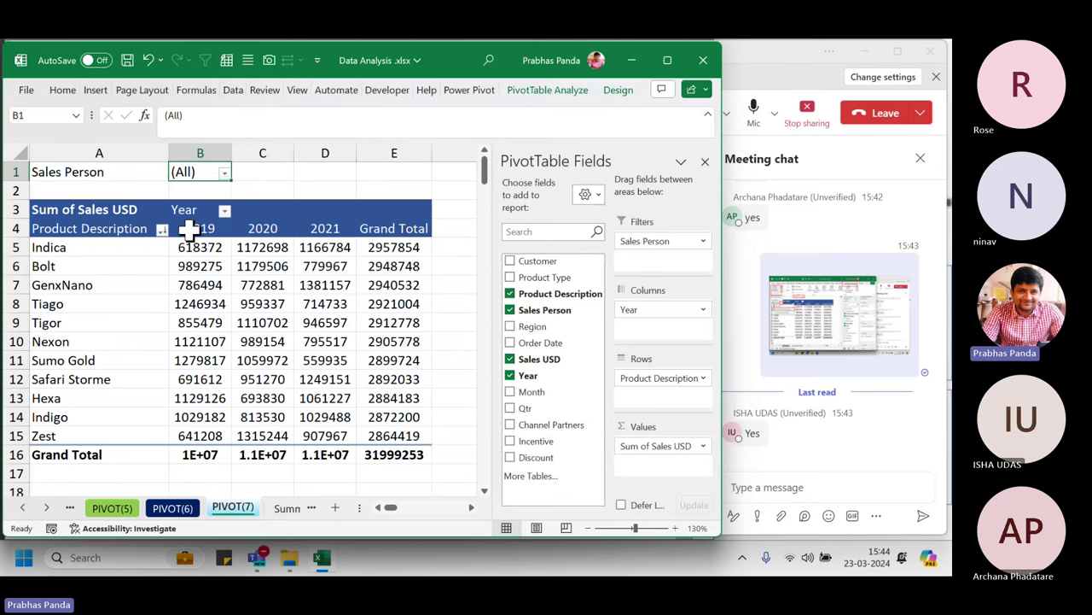
click(510, 311)
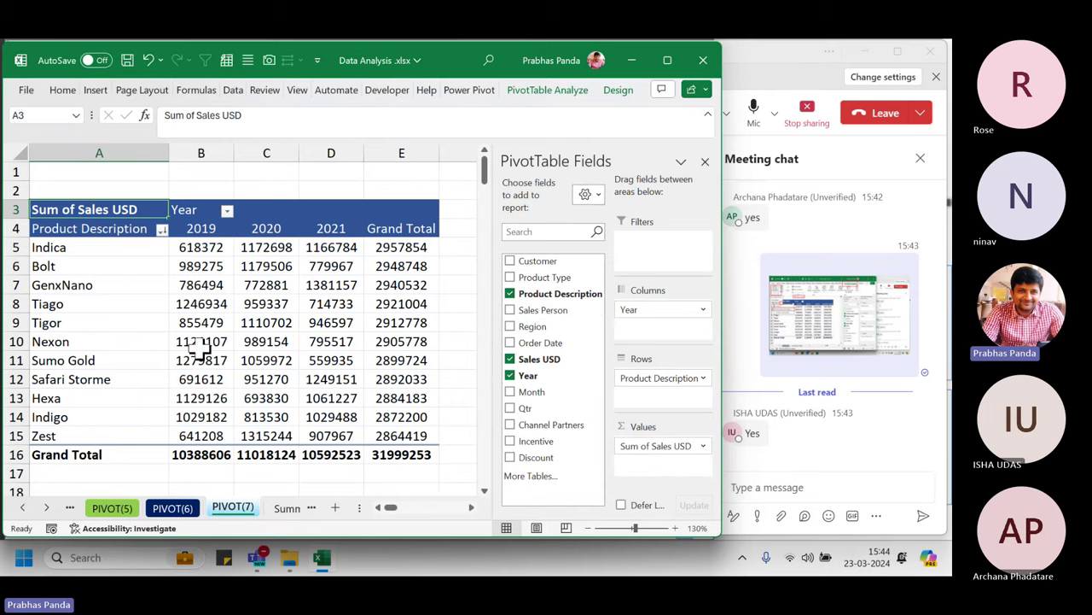
- Uncheck Product Description and Year, leaving only the Sum of Sales USD total of 31999253
click(510, 293)
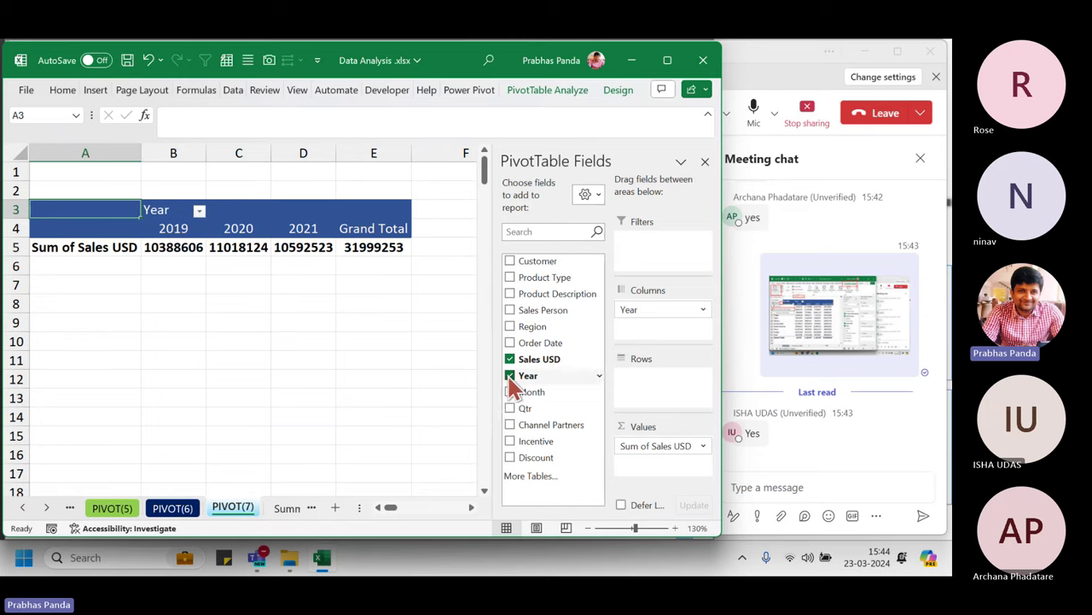
click(509, 375)
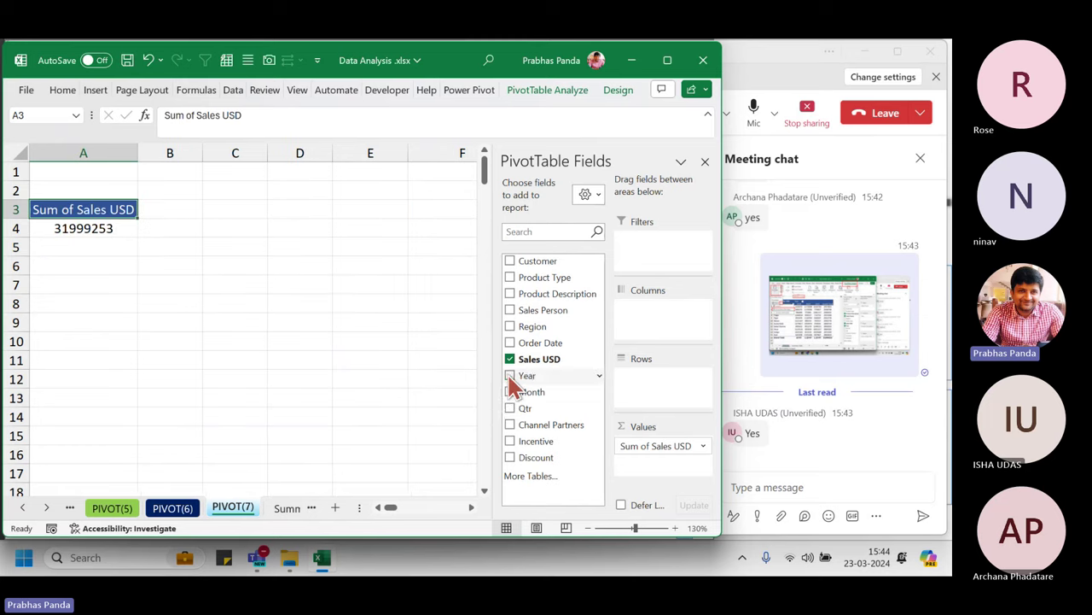
click(579, 363)
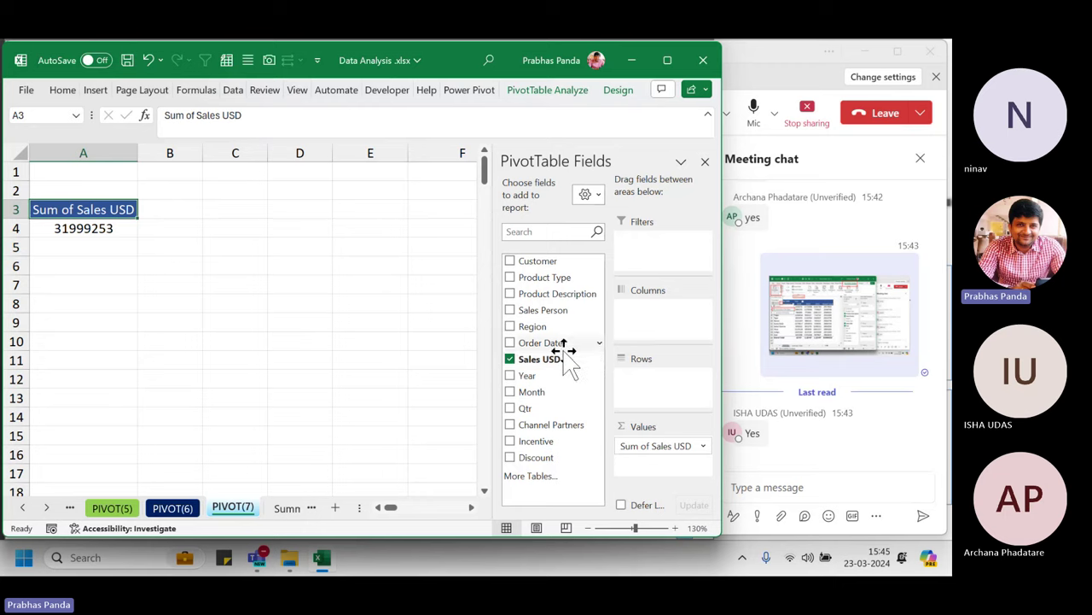
click(568, 345)
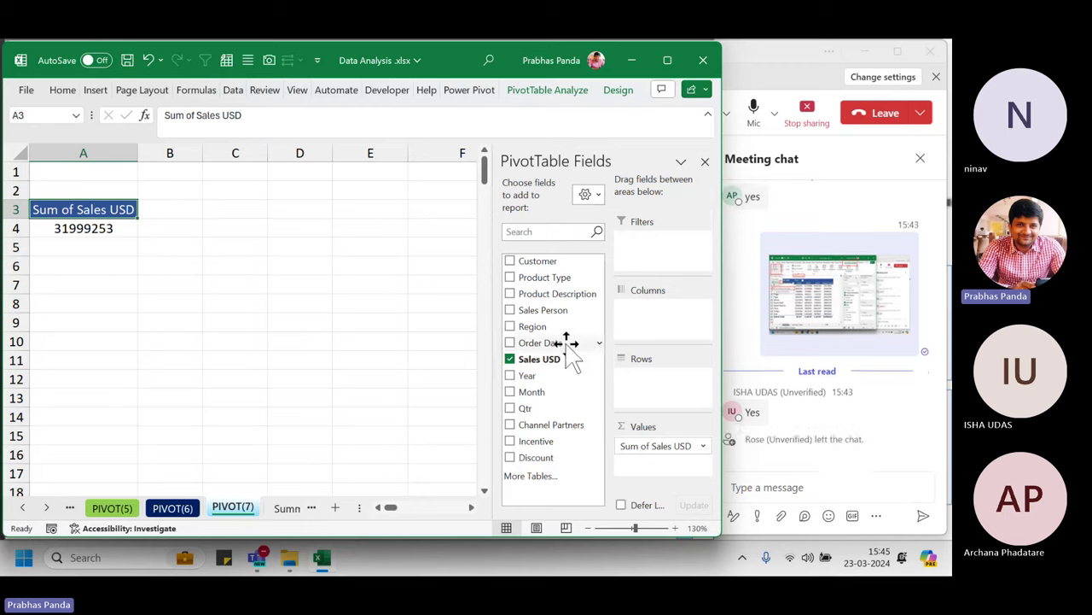
click(567, 344)
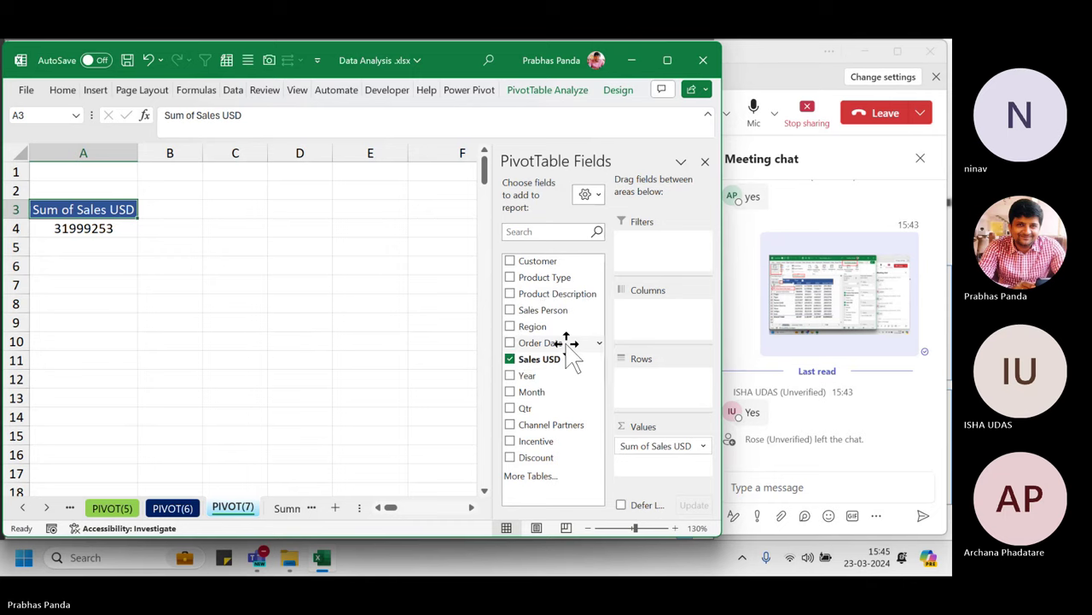
click(568, 345)
click(567, 345)
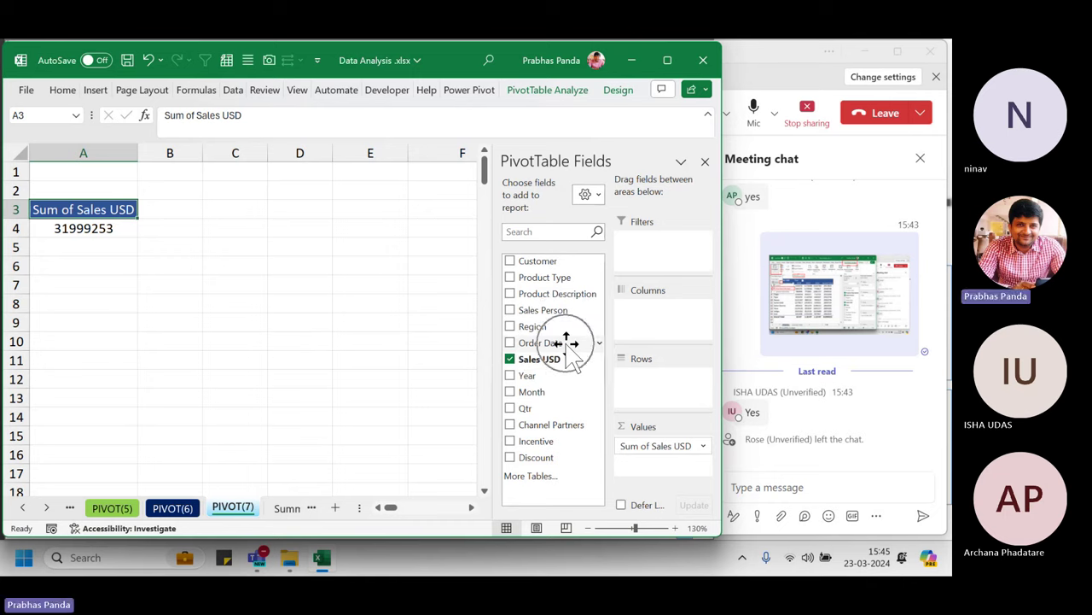
click(567, 345)
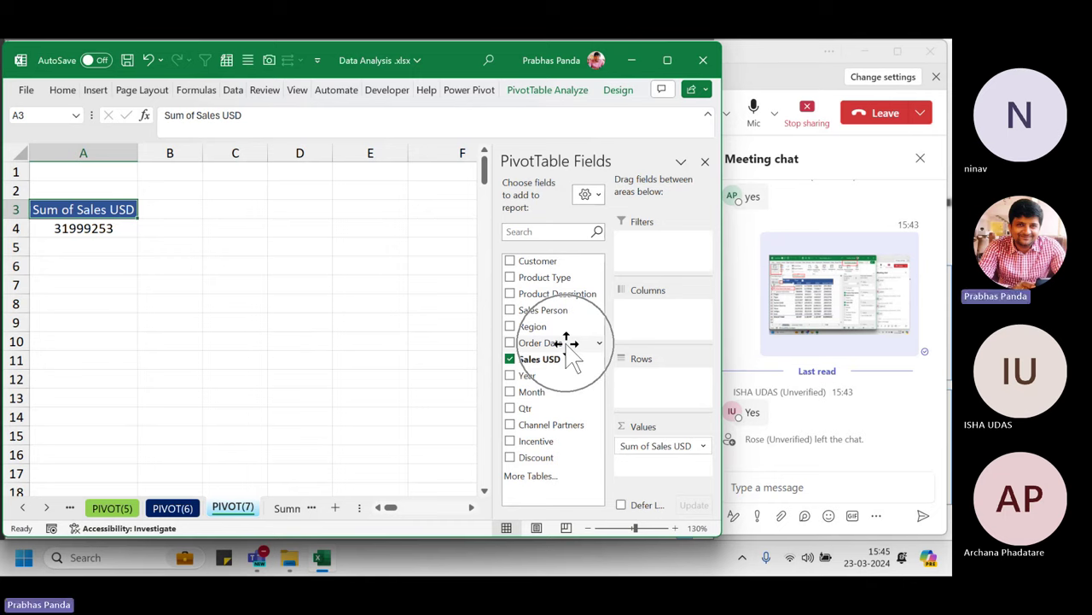
- Add Order Date to Rows, giving yearly totals 10388606, 11018124 and 10592523 for 2019–2021
drag(570, 352, 674, 405)
scroll(334, 361, down, 1)
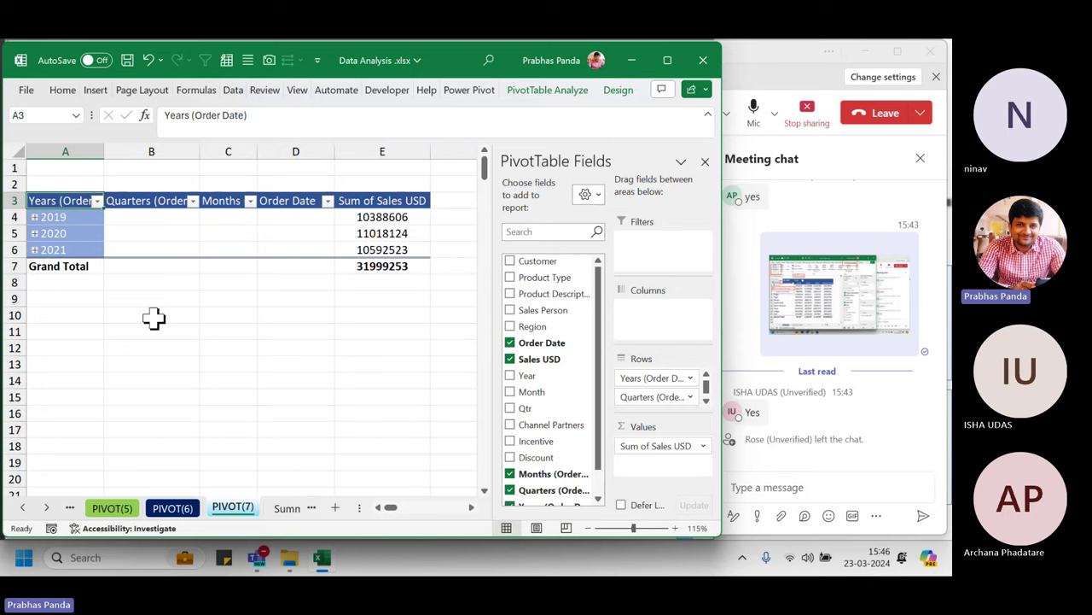
click(87, 216)
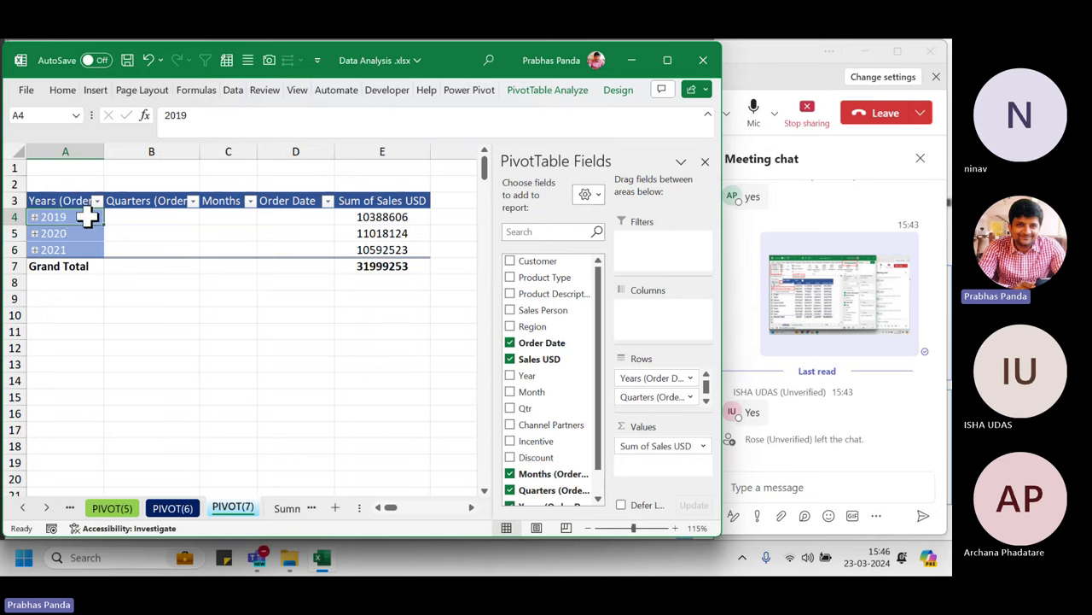
- Ungroup the year labels so sales are listed by individual order date, starting 03-Jan-19
right_click(87, 217)
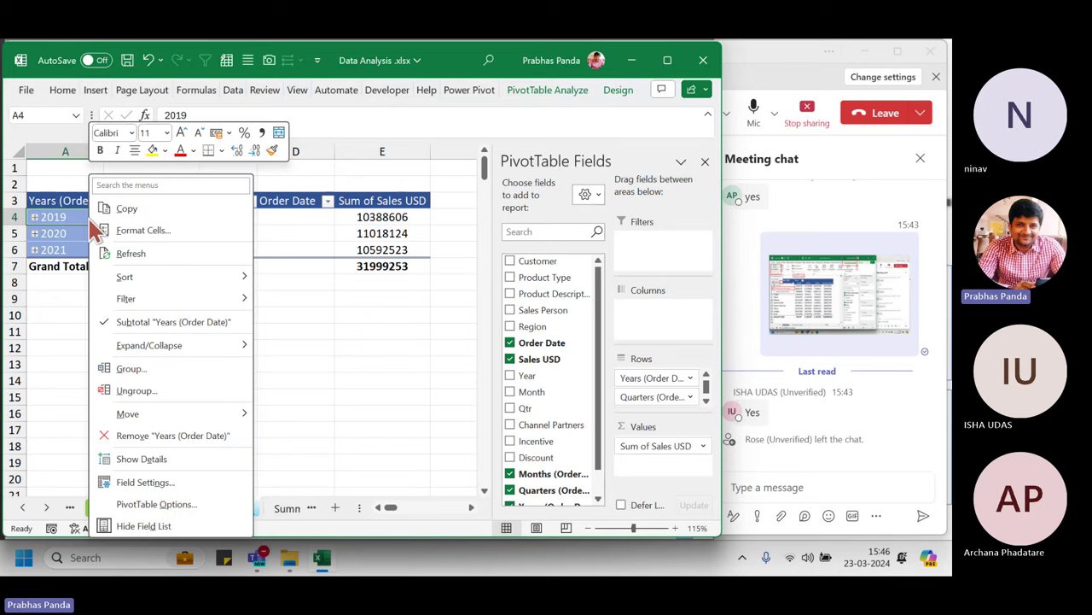
click(142, 395)
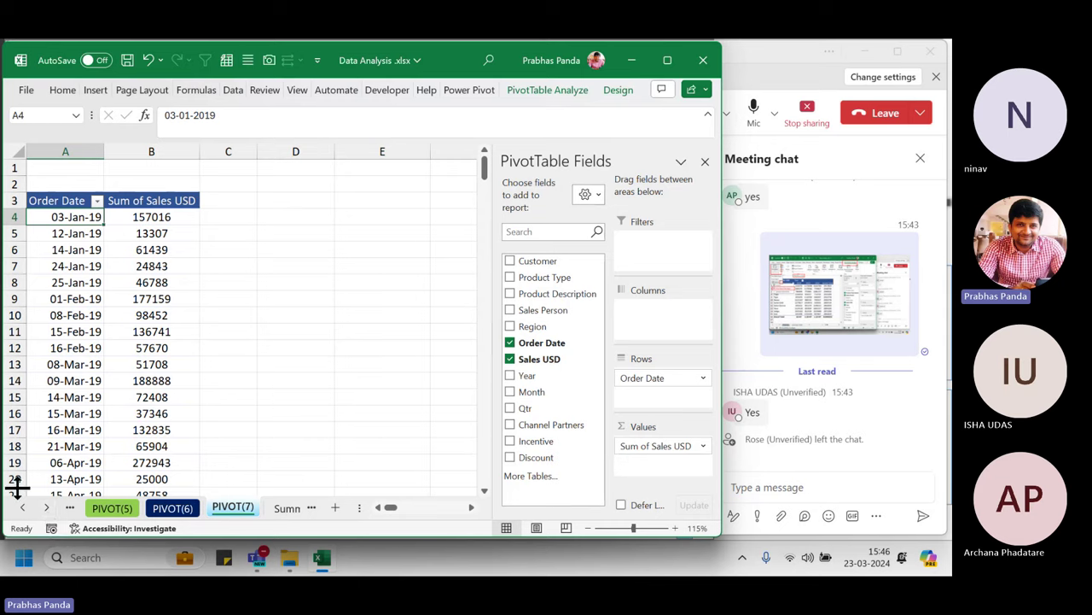
click(85, 238)
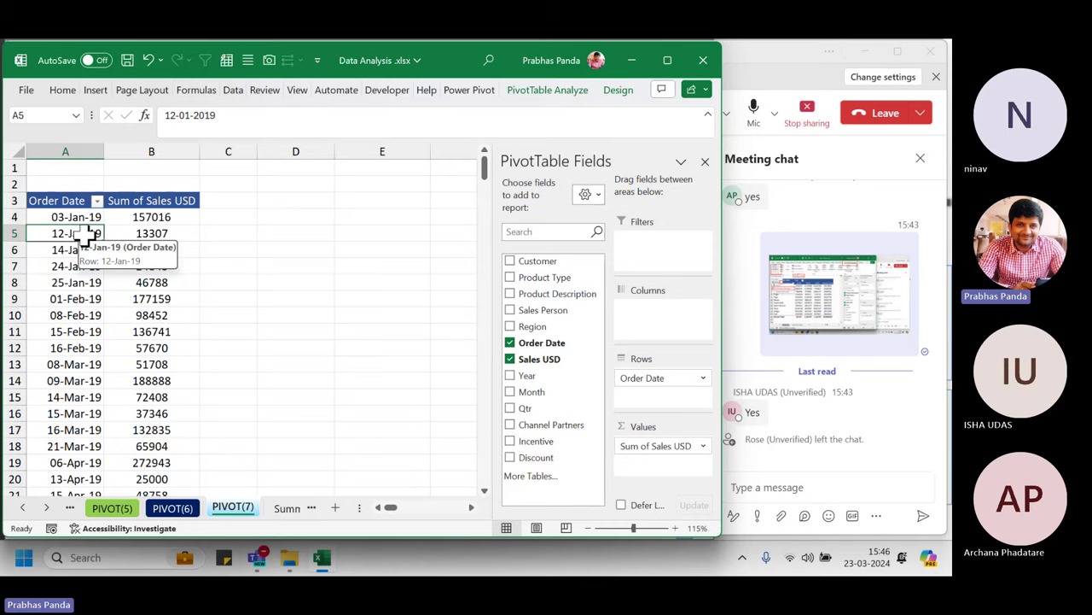
right_click(88, 242)
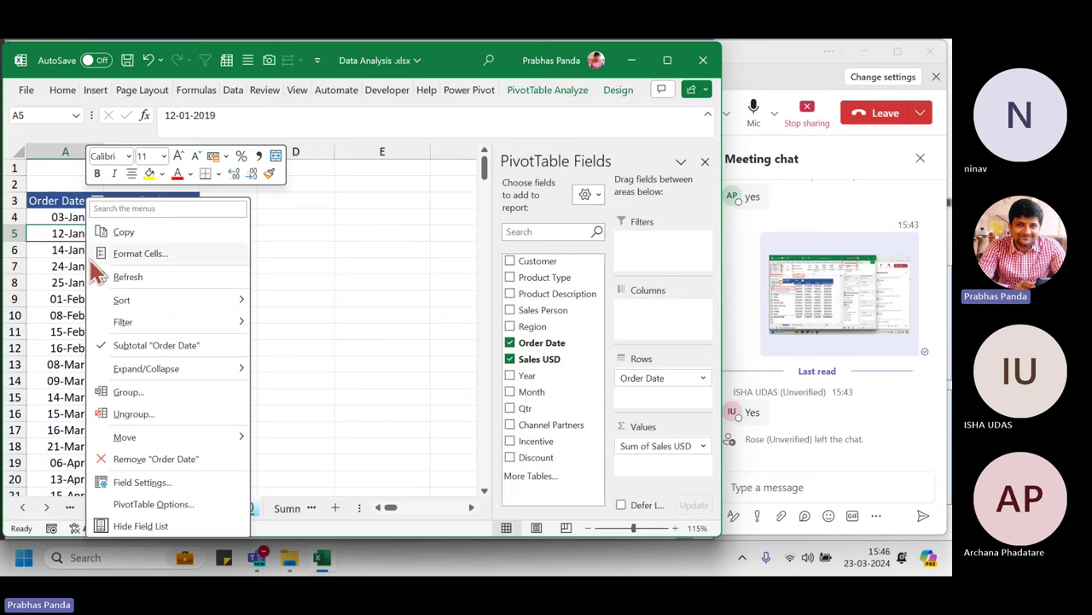
- Group the order dates by Days, Months and Years in the Grouping dialog
click(145, 391)
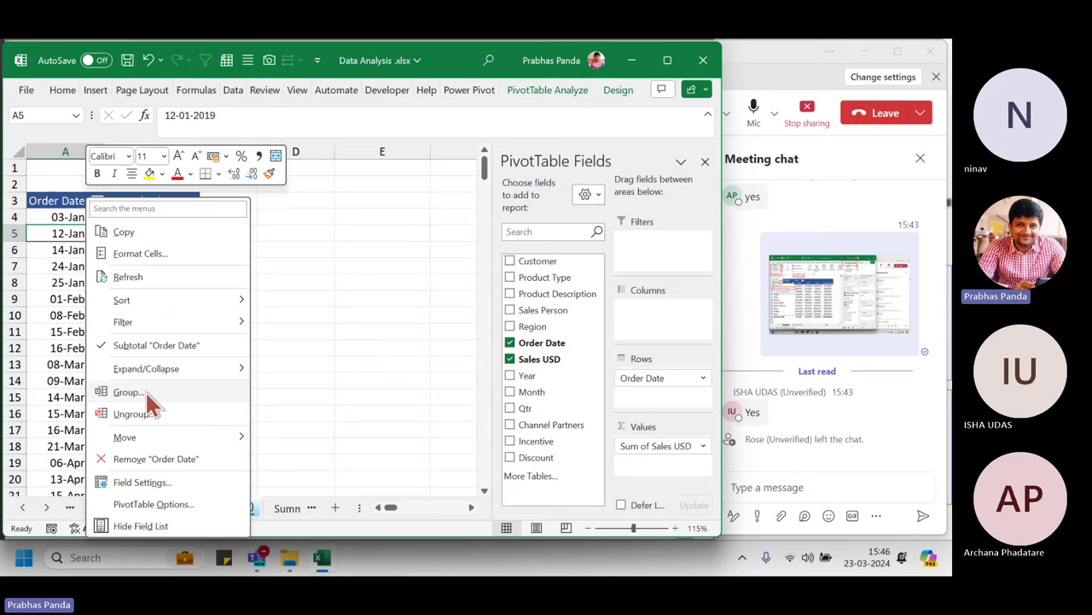
click(145, 391)
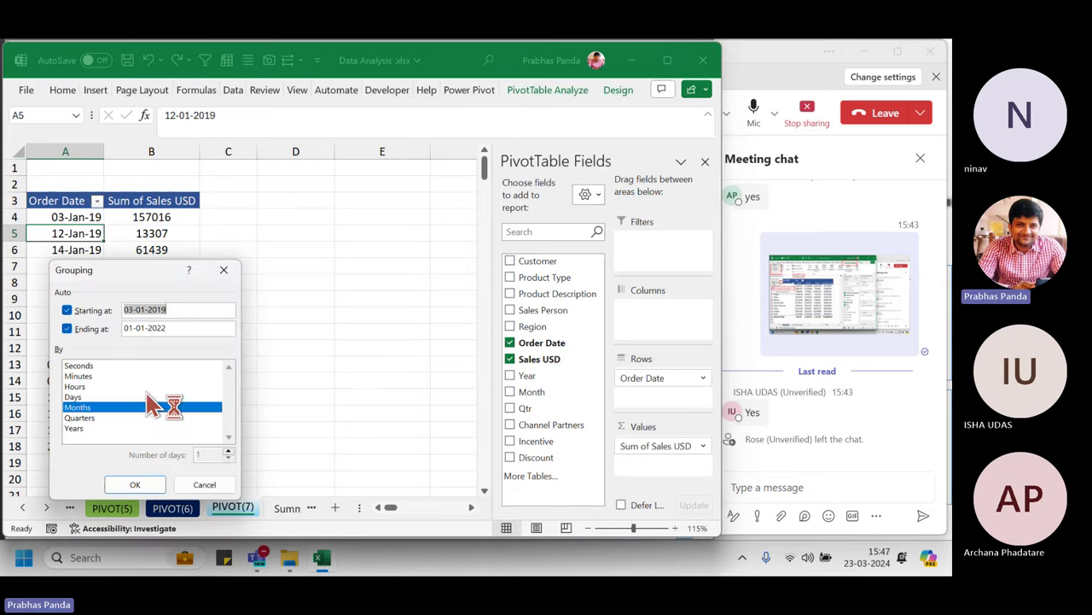
drag(95, 274, 333, 235)
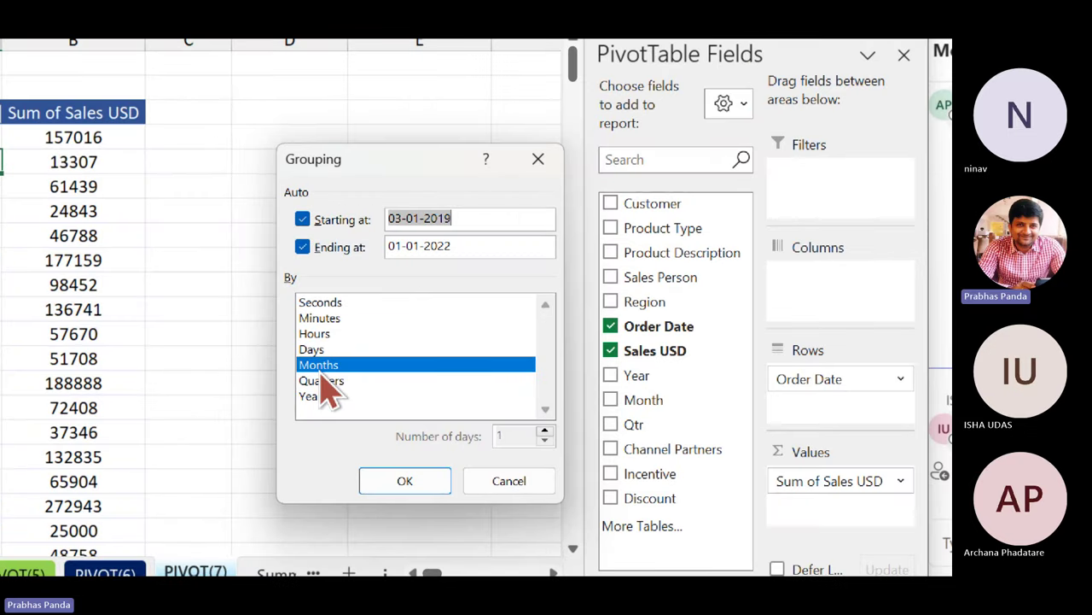
click(321, 351)
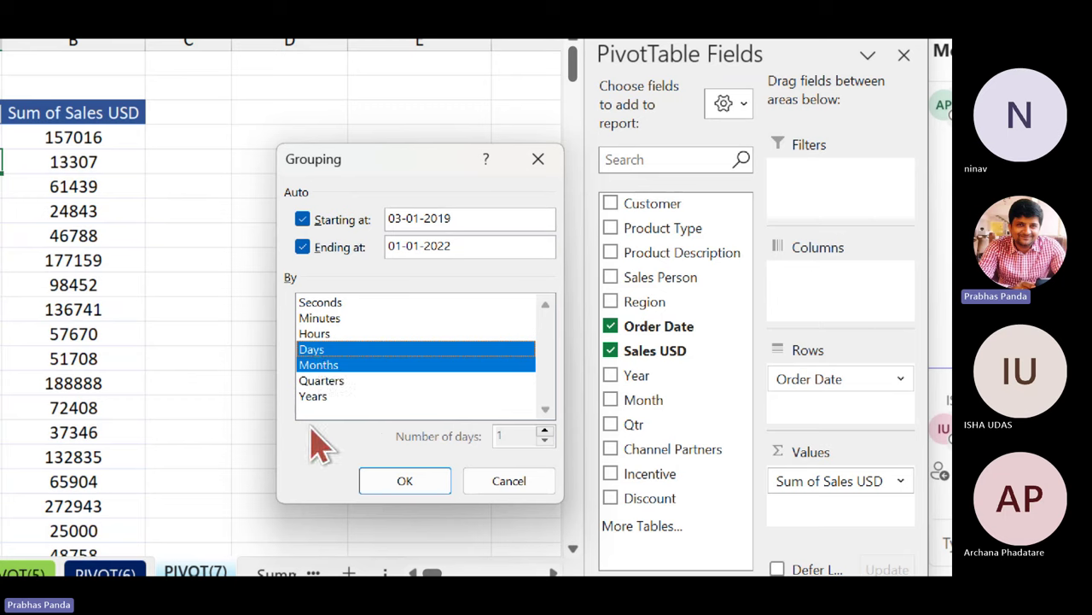
click(319, 397)
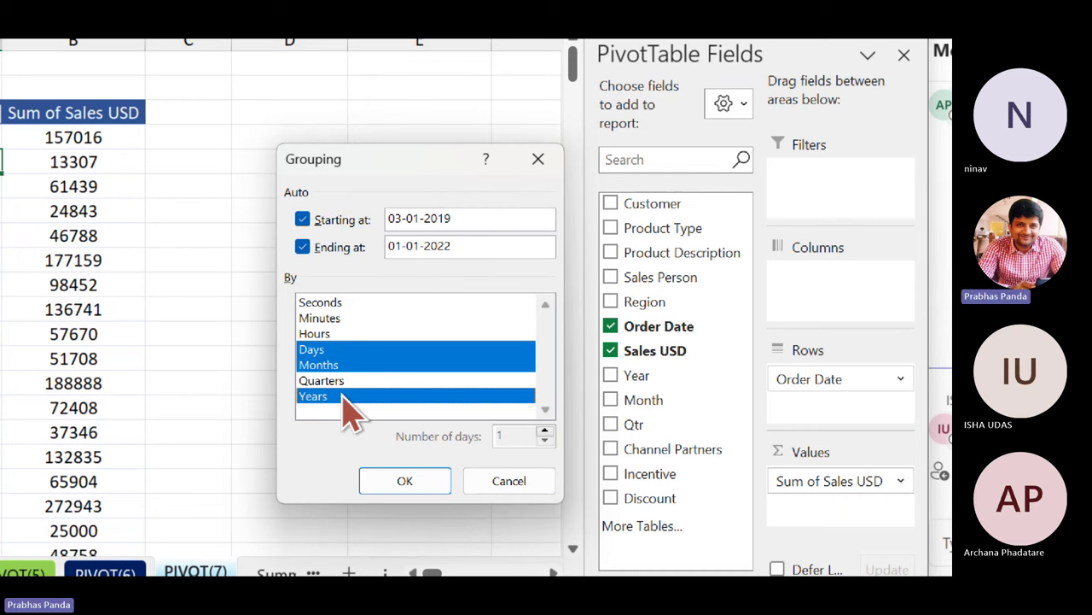
click(397, 481)
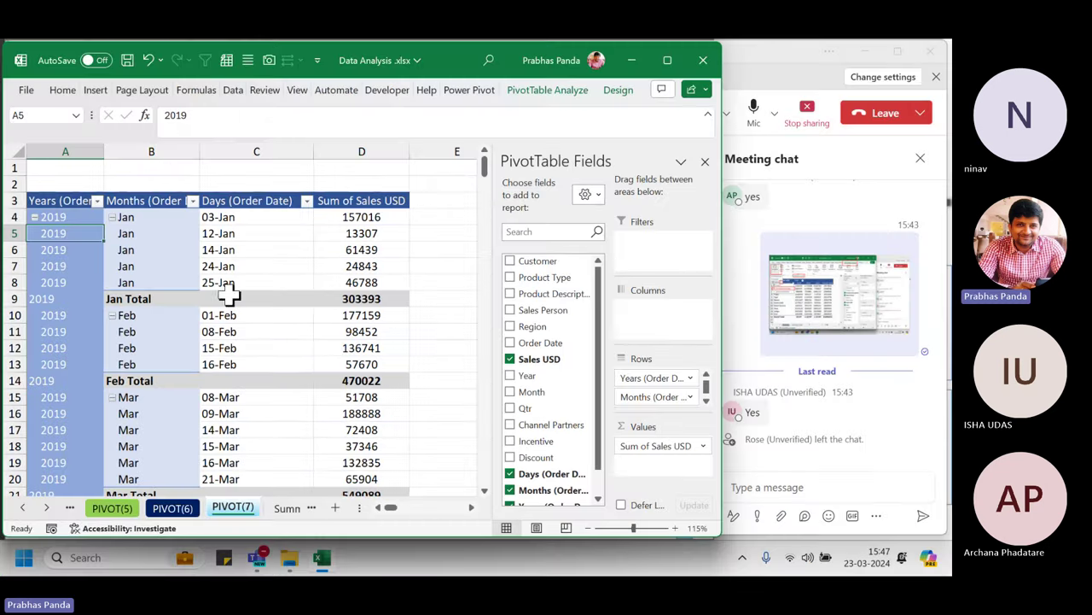
- Centre-align the Months and Days labels in columns B and C
drag(154, 152, 219, 147)
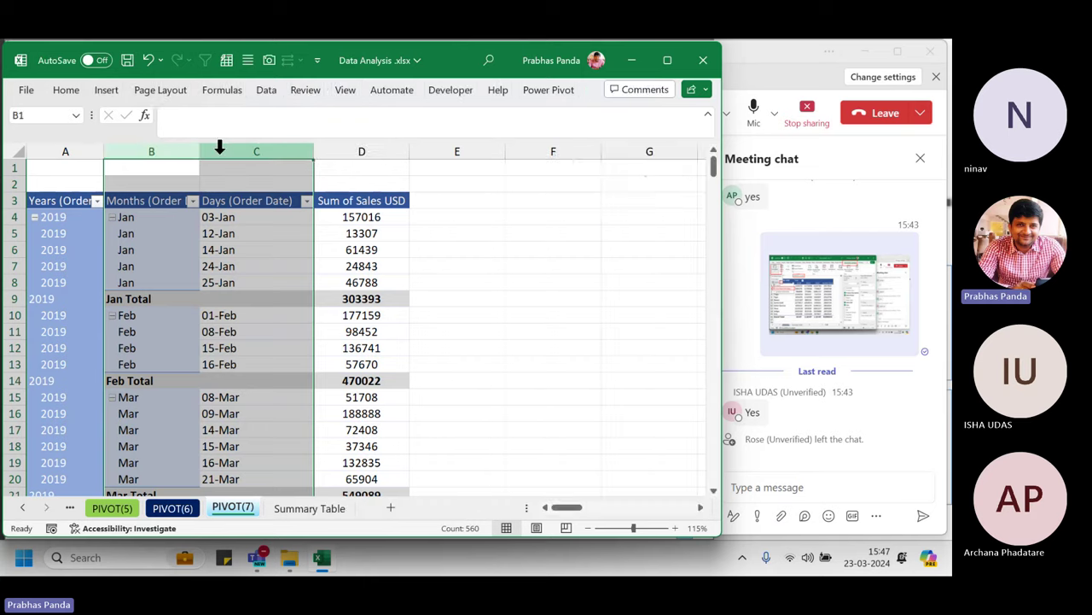
key(alt+h)
key(a)
key(c)
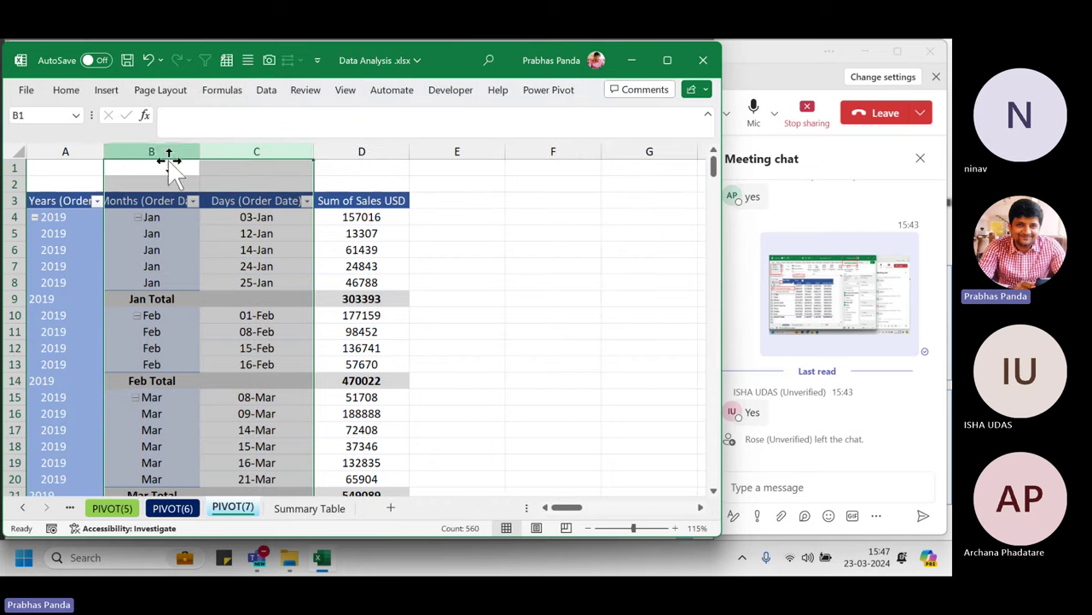
click(171, 266)
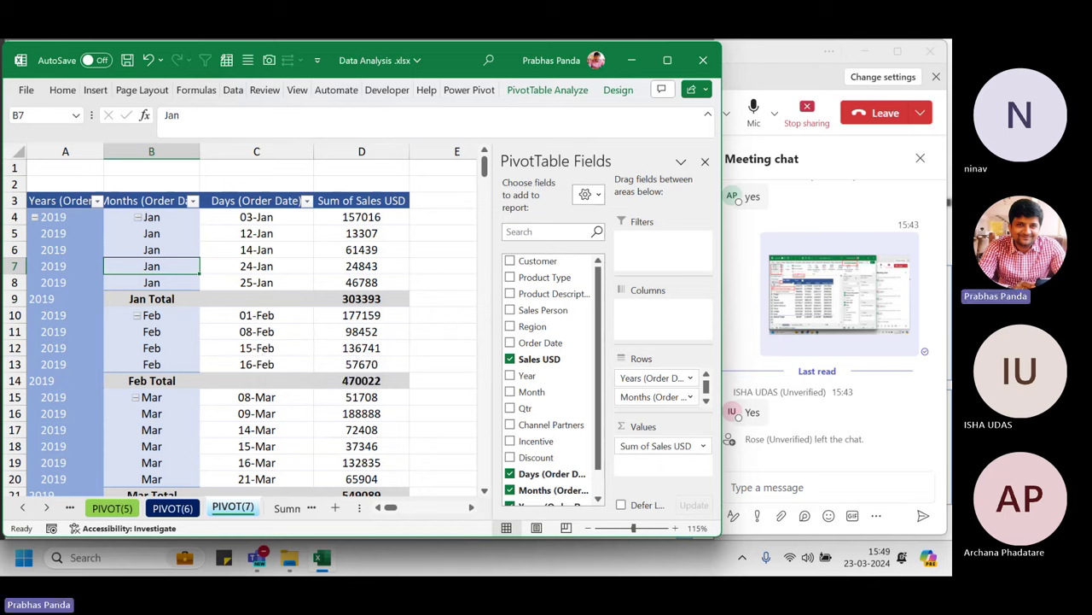
click(254, 318)
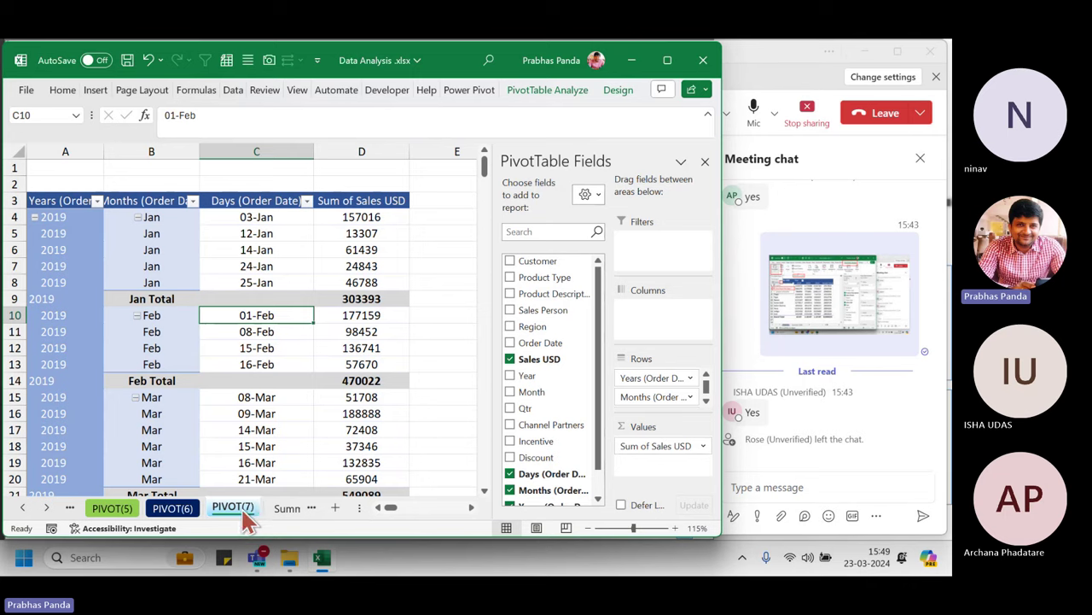
drag(246, 520, 276, 503)
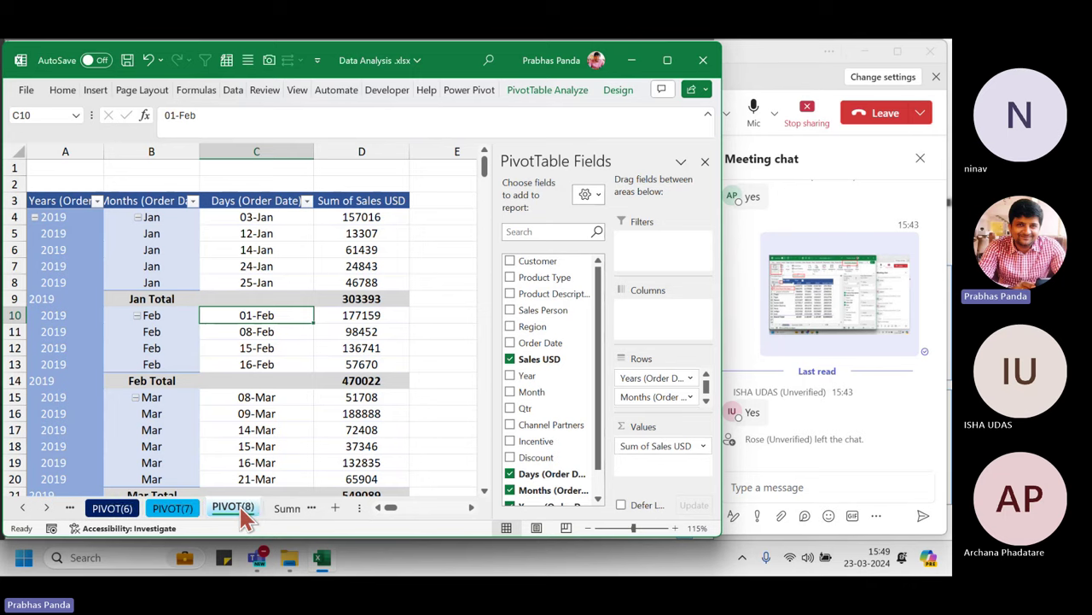
right_click(242, 515)
mouse_move(333, 394)
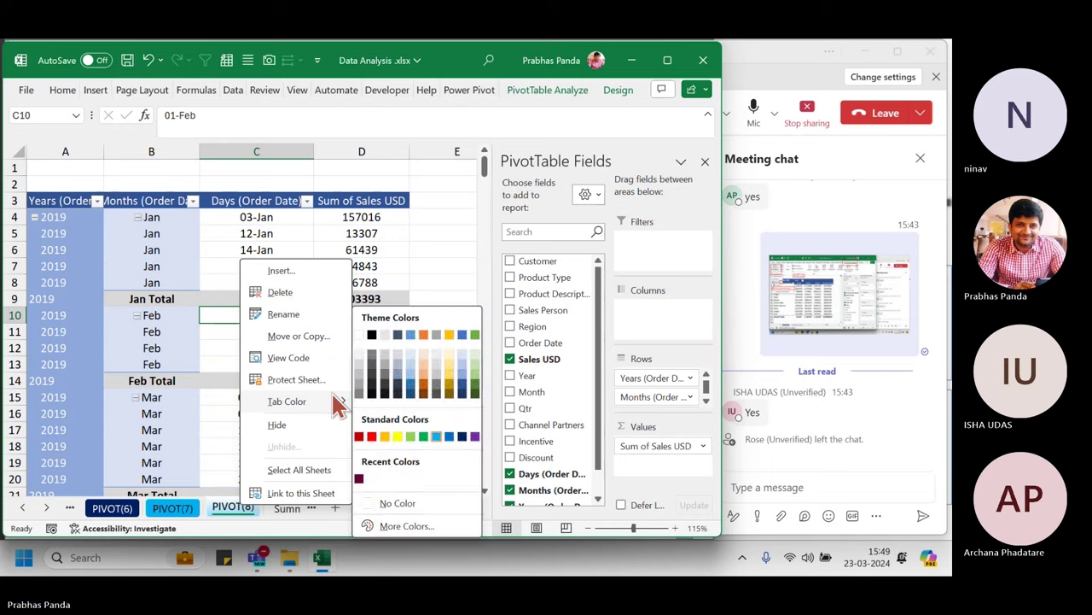
click(434, 385)
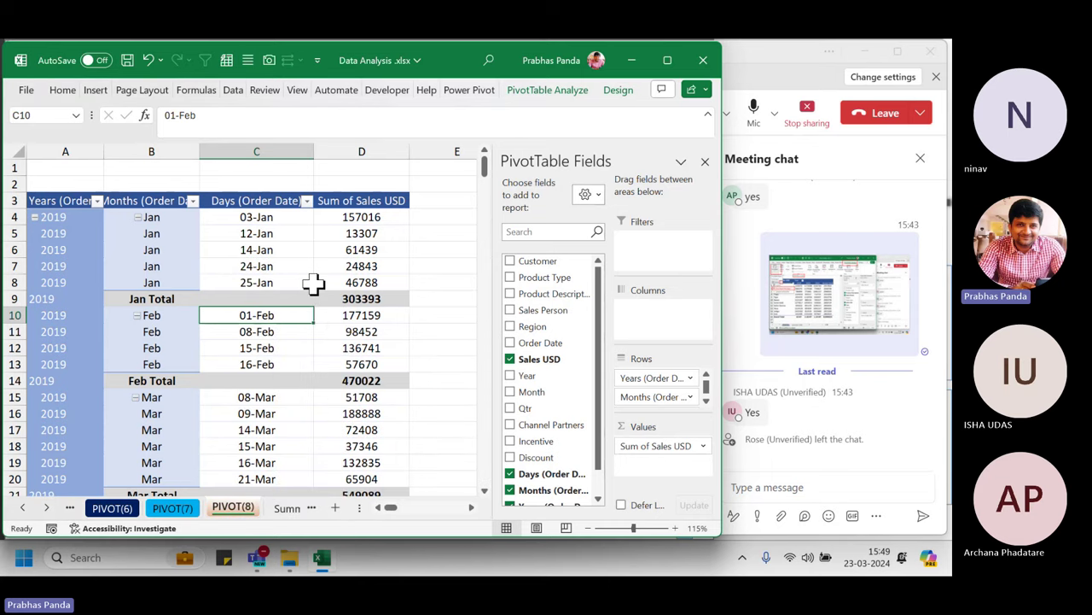
mouse_move(313, 283)
scroll(525, 367, down, 1)
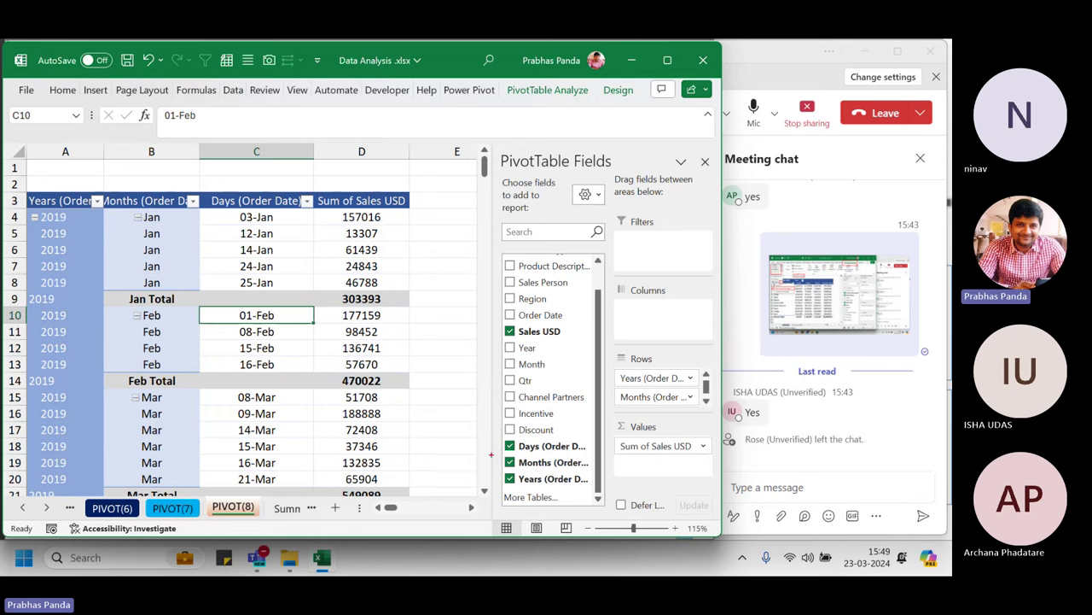
mouse_move(494, 453)
mouse_down()
mouse_move(541, 495)
mouse_move(598, 495)
mouse_up()
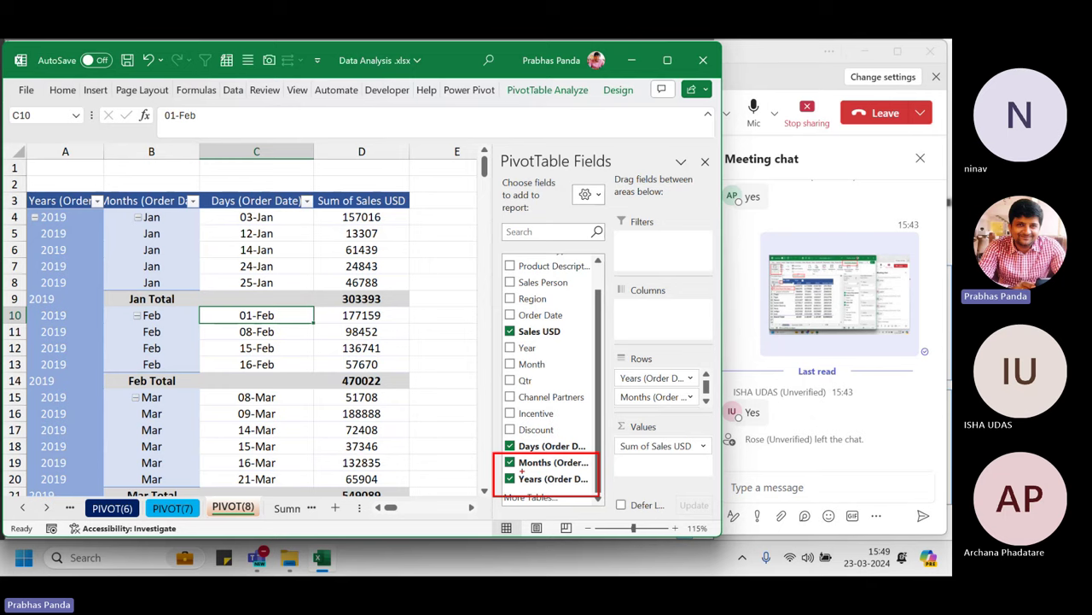
mouse_move(515, 452)
mouse_down()
mouse_move(552, 487)
mouse_move(560, 478)
mouse_move(528, 495)
mouse_up()
mouse_move(491, 332)
mouse_down()
mouse_move(538, 375)
mouse_move(570, 351)
mouse_move(538, 340)
mouse_up()
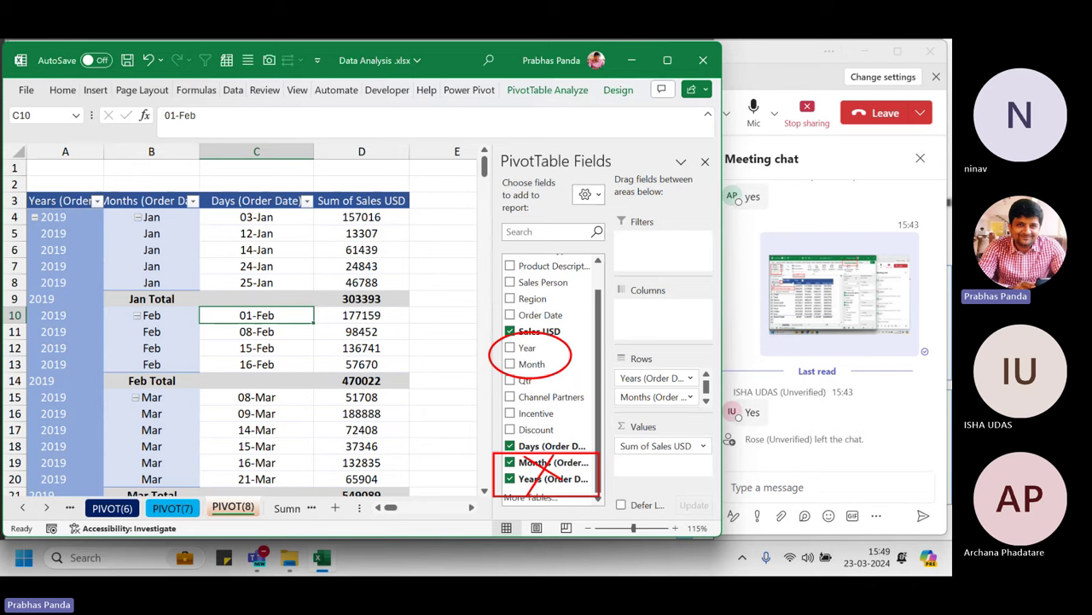
key(Escape)
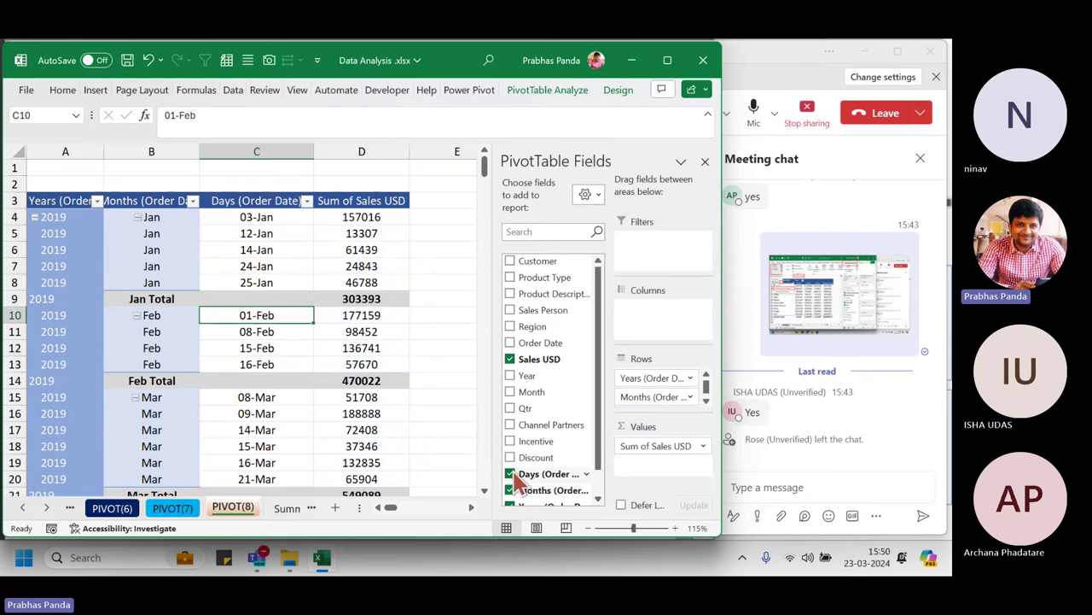
- Remove the Days, Months and Years date fields and put Product Description in Rows
click(509, 473)
click(509, 490)
click(509, 490)
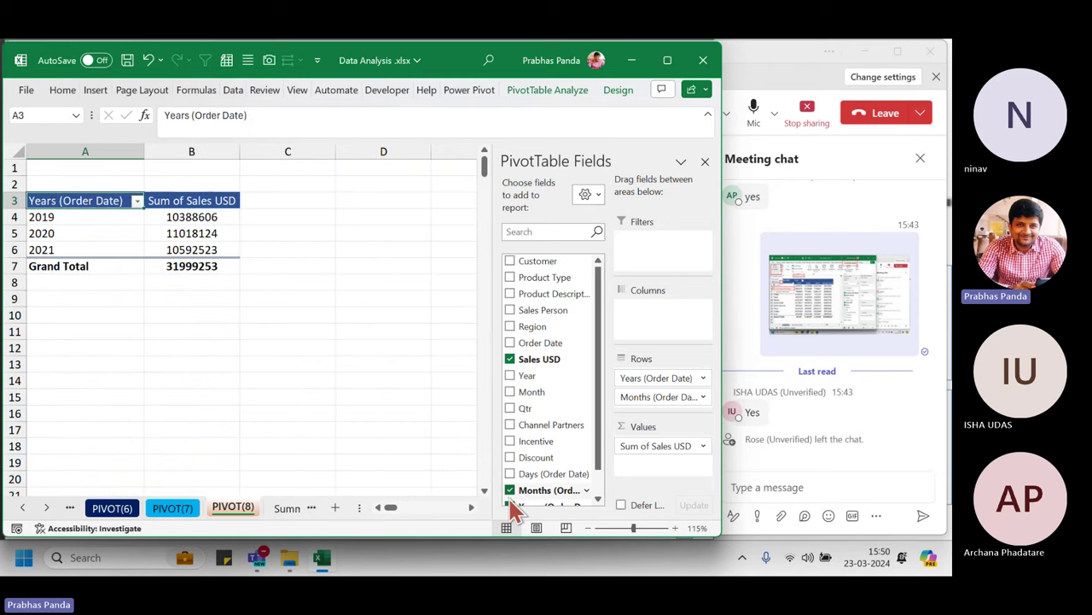
click(509, 490)
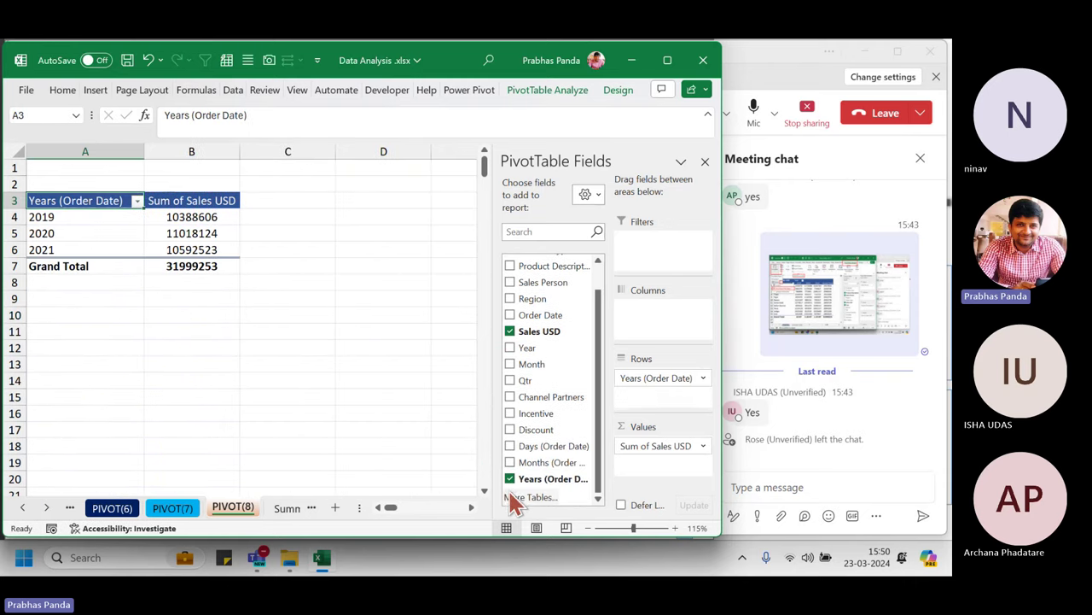
click(509, 479)
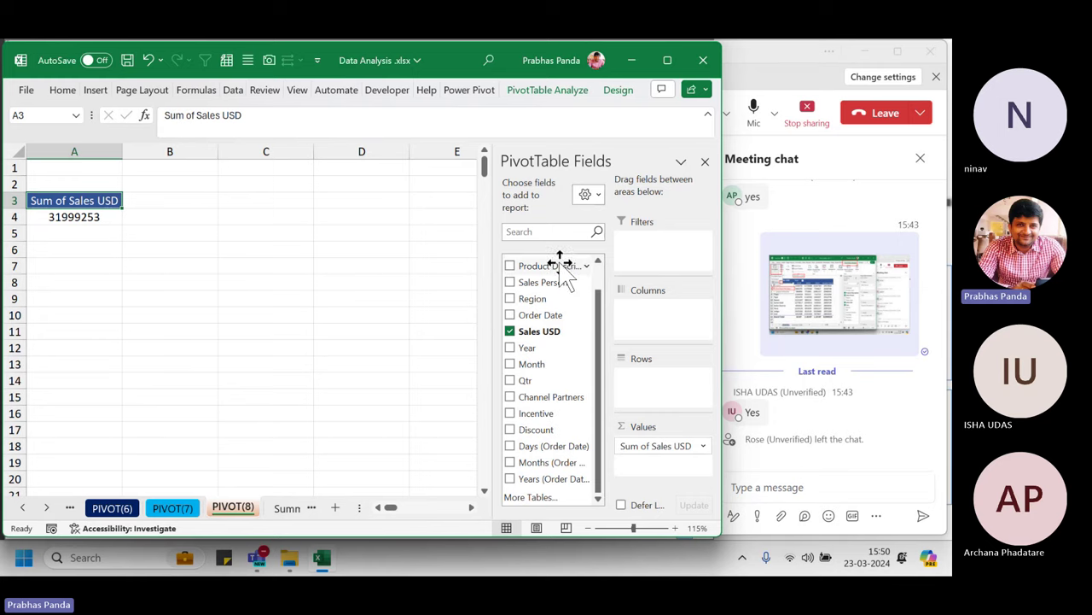
drag(555, 265, 674, 397)
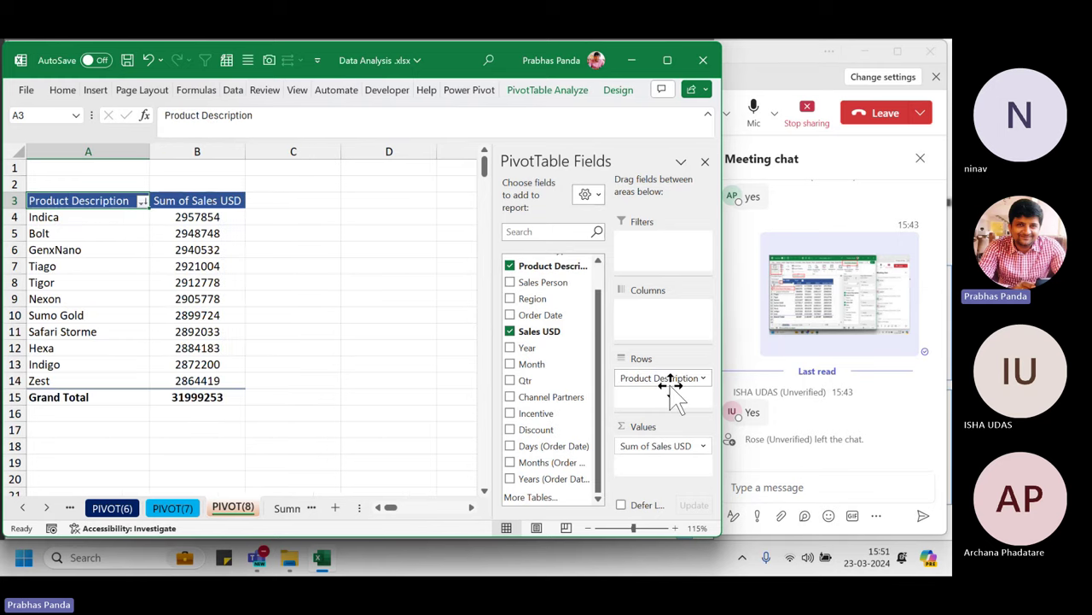
- Add Year to the pivot's Columns area and select the 2019–2021 sales values
drag(527, 347, 675, 315)
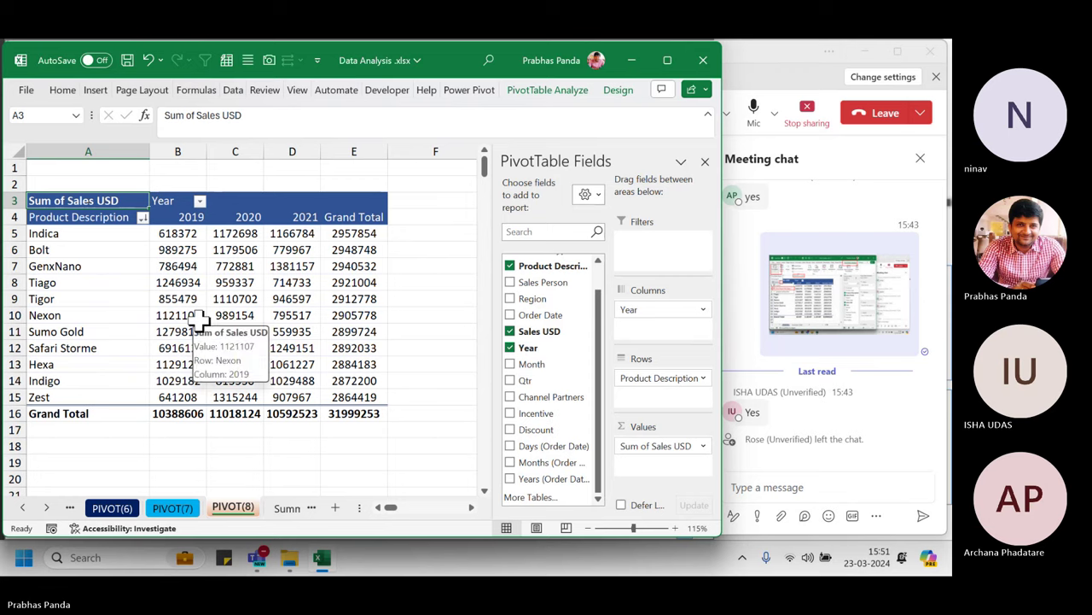
click(174, 220)
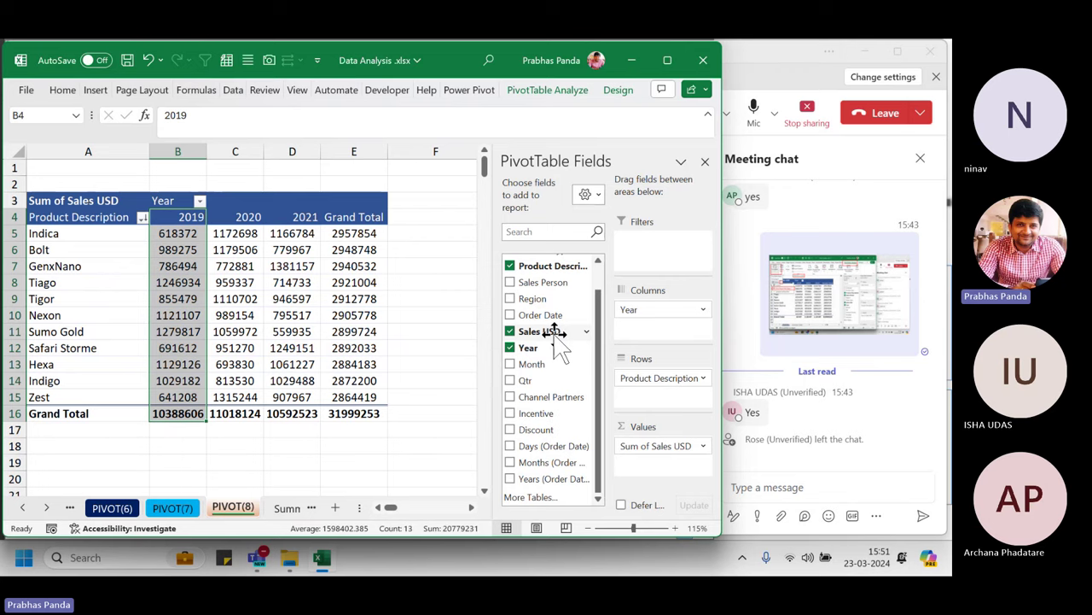
key(shift+Right)
key(shift+Right)
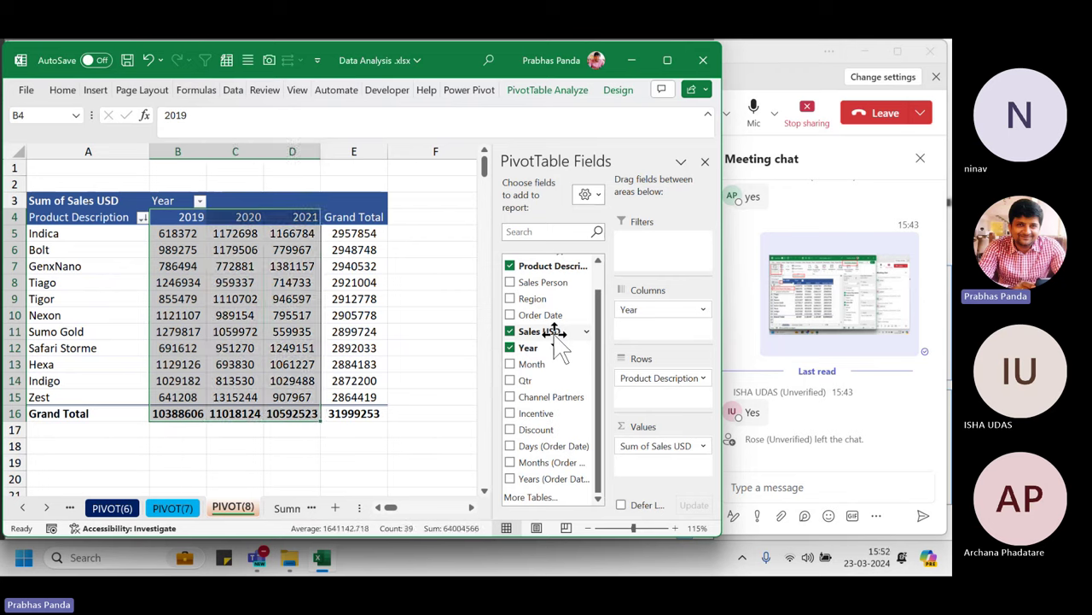
key(Right)
key(Left)
key(Left)
key(Left)
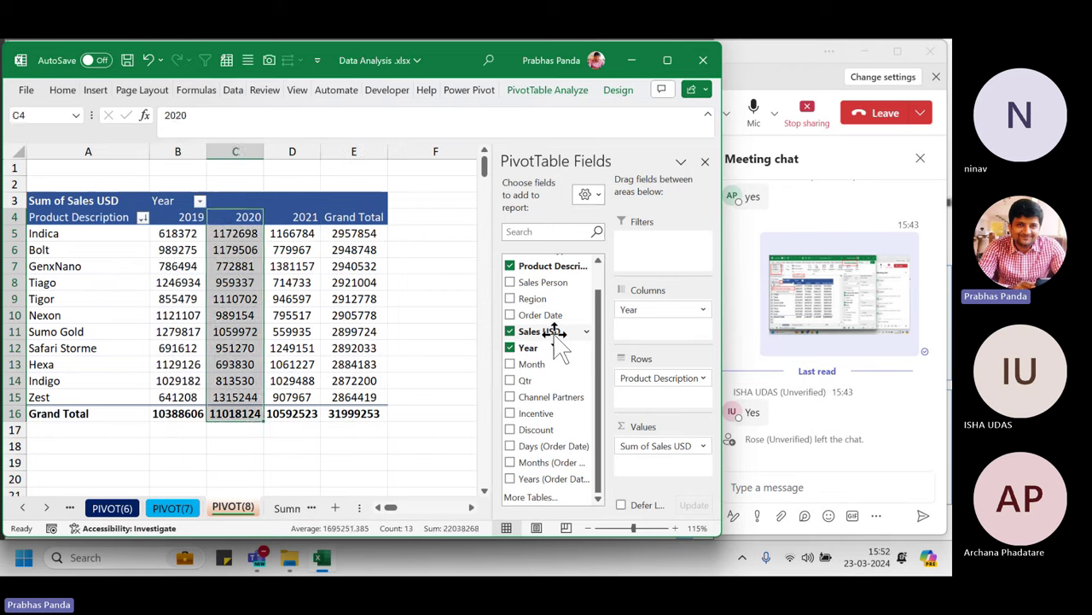
click(277, 314)
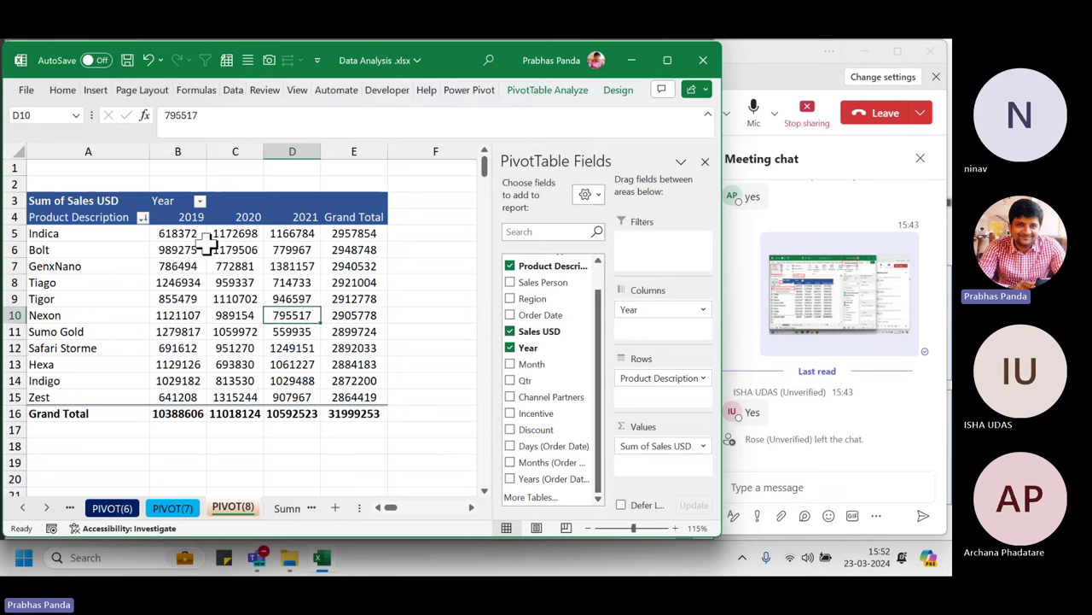
drag(178, 217, 353, 414)
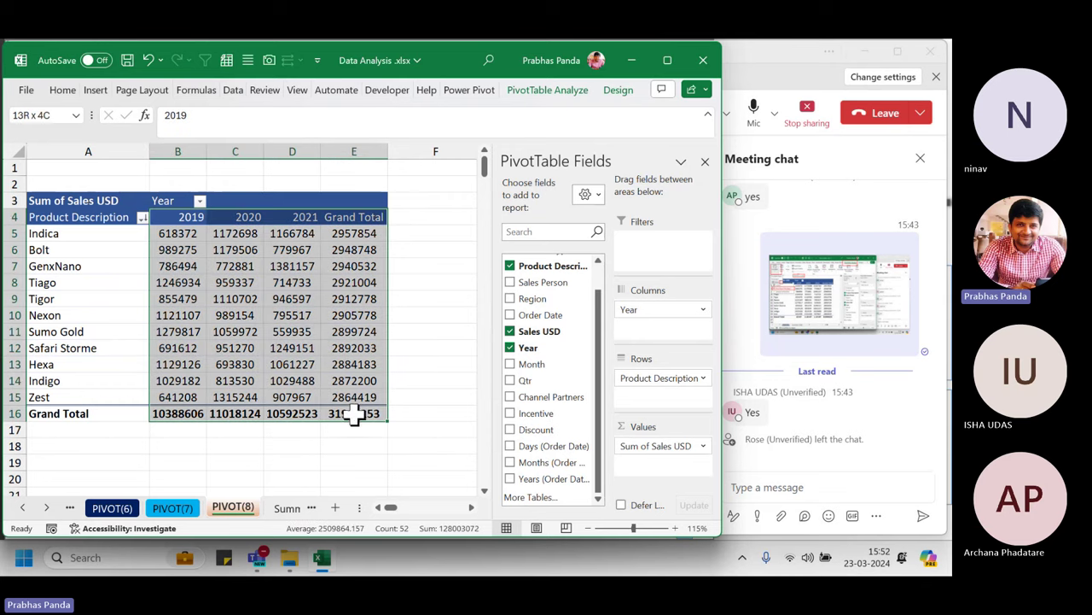
key(alt+h)
key(Escape)
key(Escape)
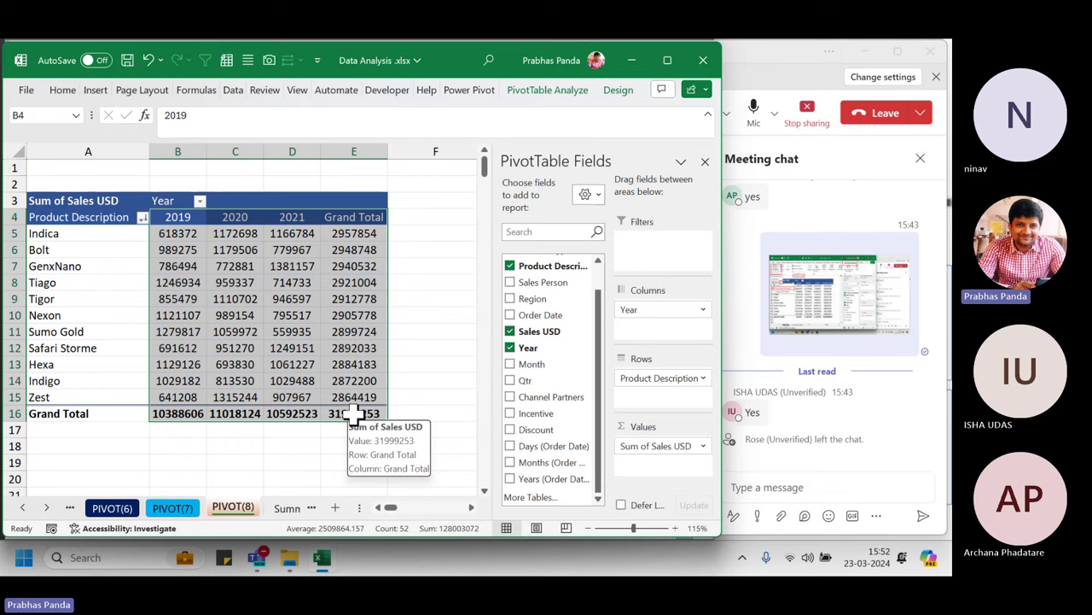
- Open Corp Case Studies.xlsx from the course files folder
click(290, 565)
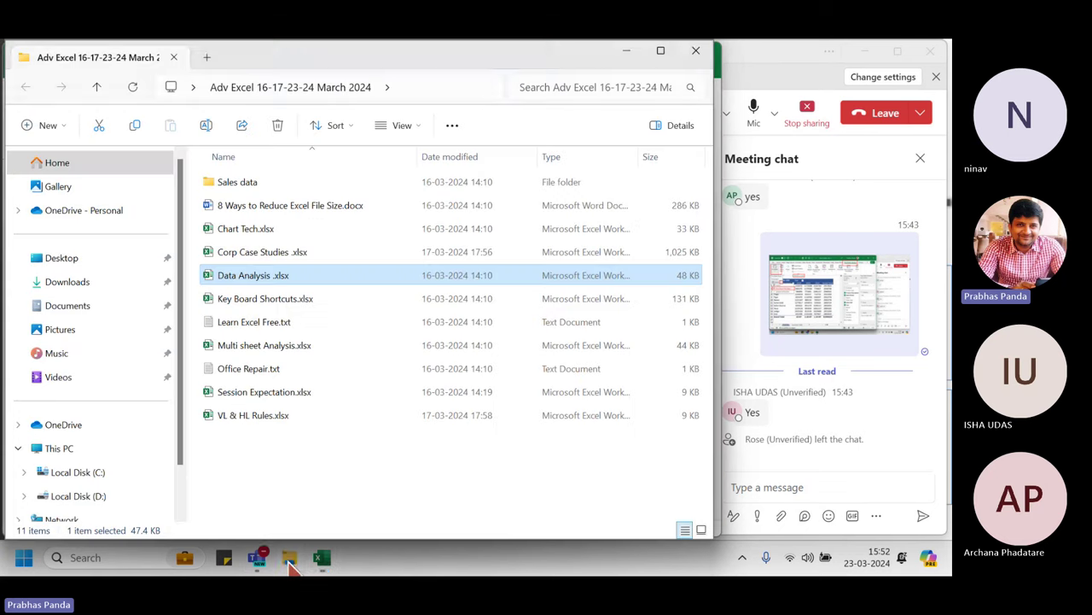
click(262, 255)
key(alt+Tab)
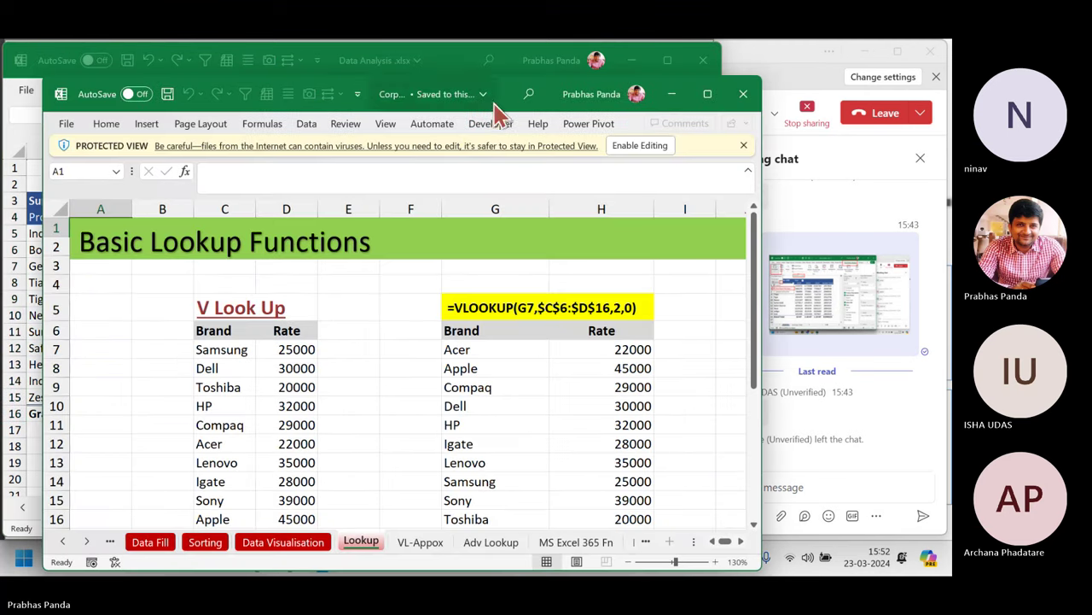
- Enable editing in Corp Case Studies and move its window to the left edge
drag(566, 91, 530, 71)
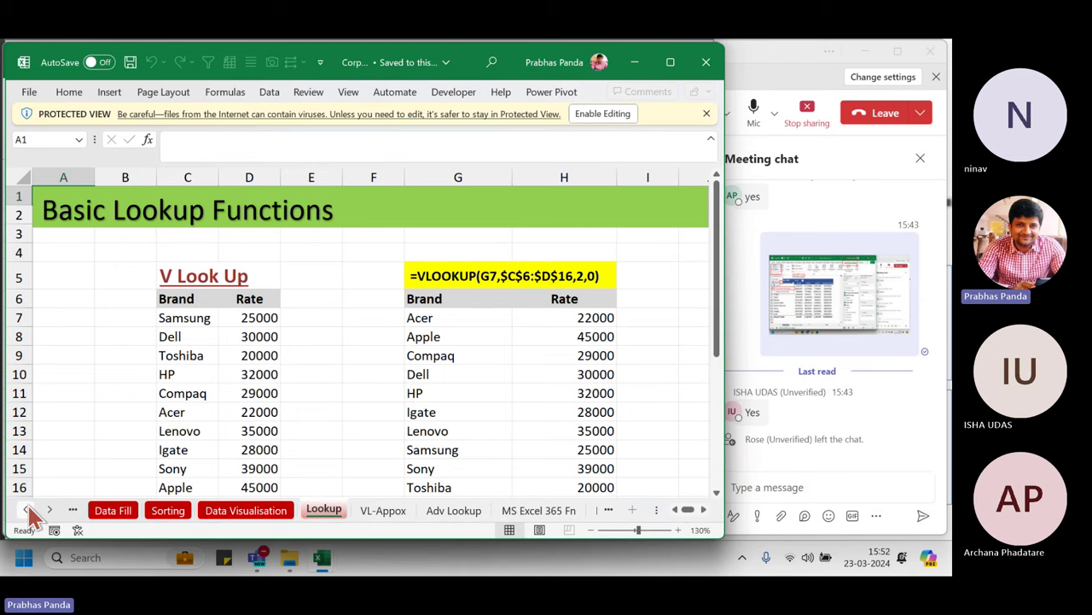
click(595, 115)
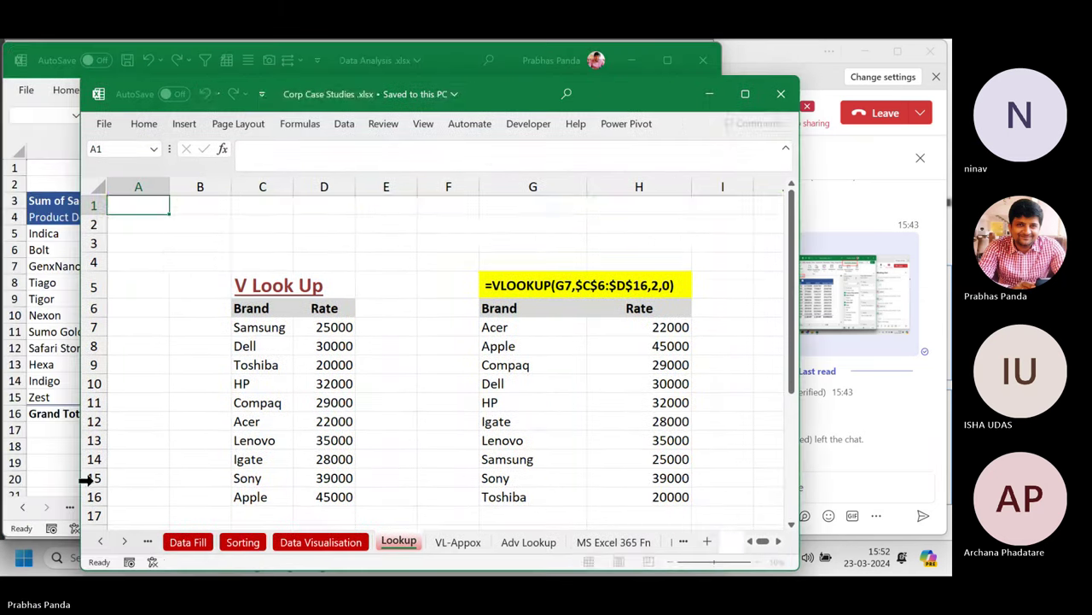
drag(612, 102, 517, 95)
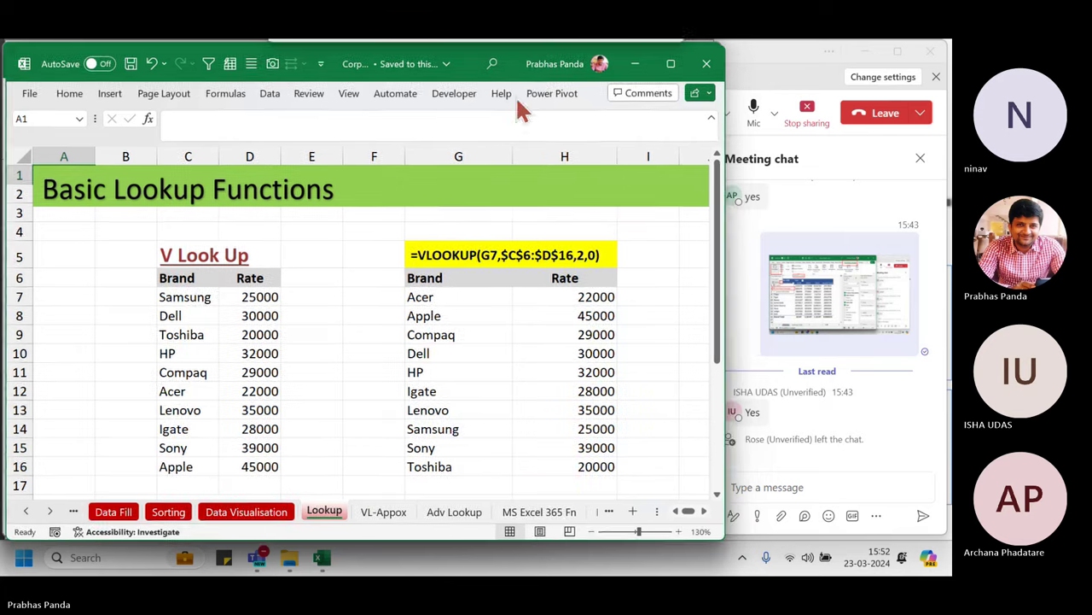
- Activate the Data Presentation sheet and select its Revenue % column
right_click(36, 507)
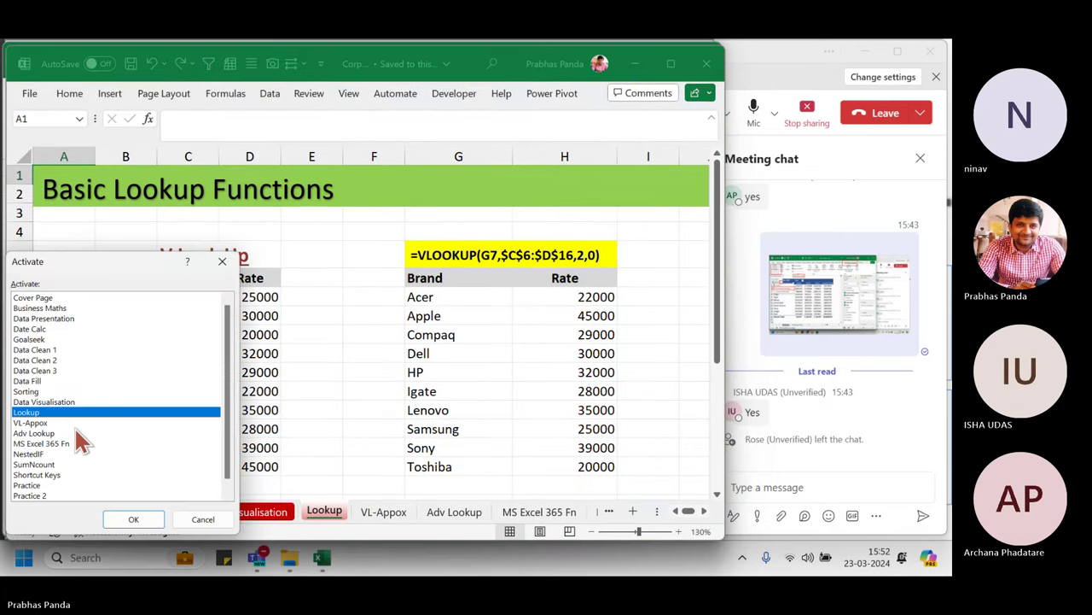
click(53, 318)
click(133, 519)
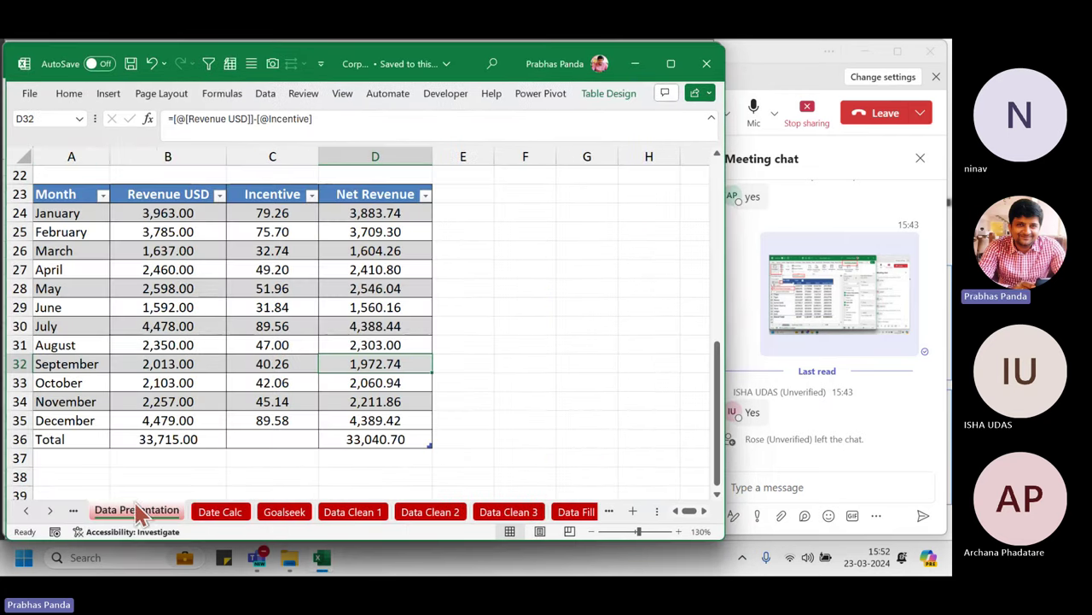
scroll(194, 285, up, 7)
click(291, 152)
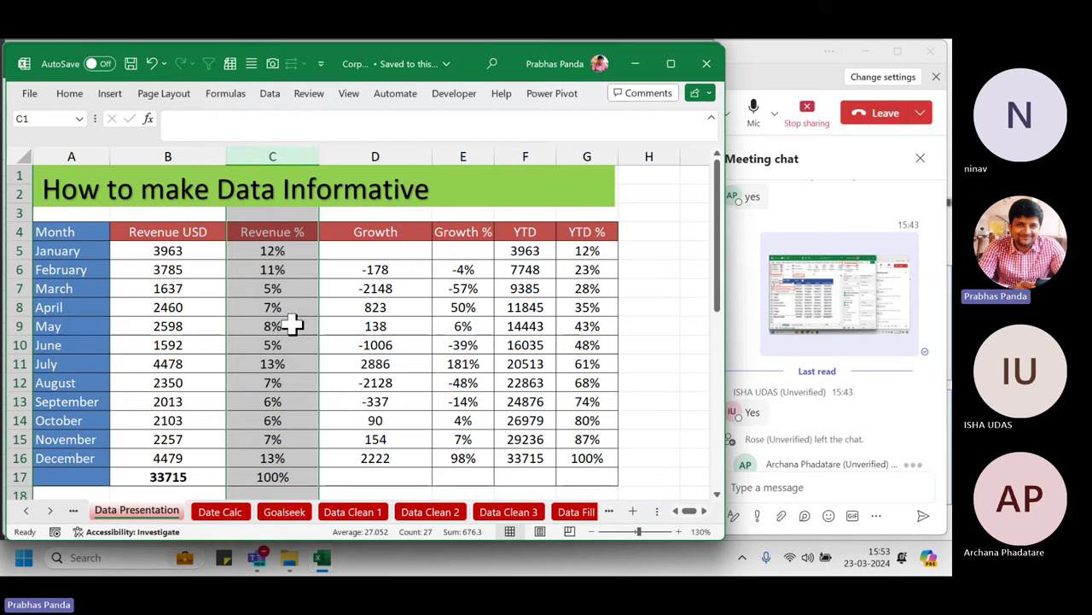
- Close Corp Case Studies and start the formula =b5 in PIVOT(8) cell F5
click(706, 64)
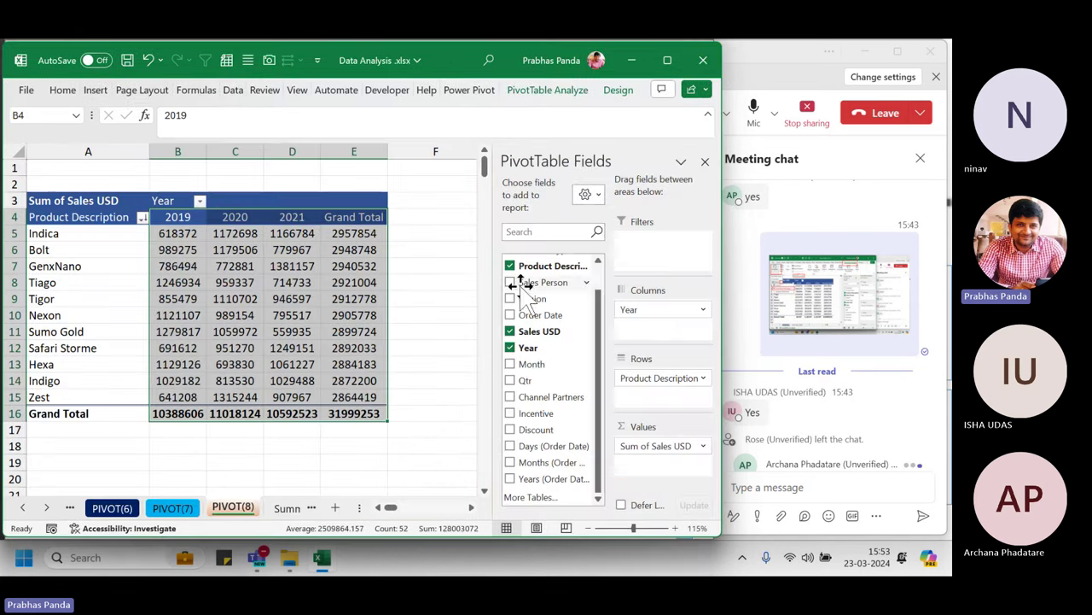
click(435, 234)
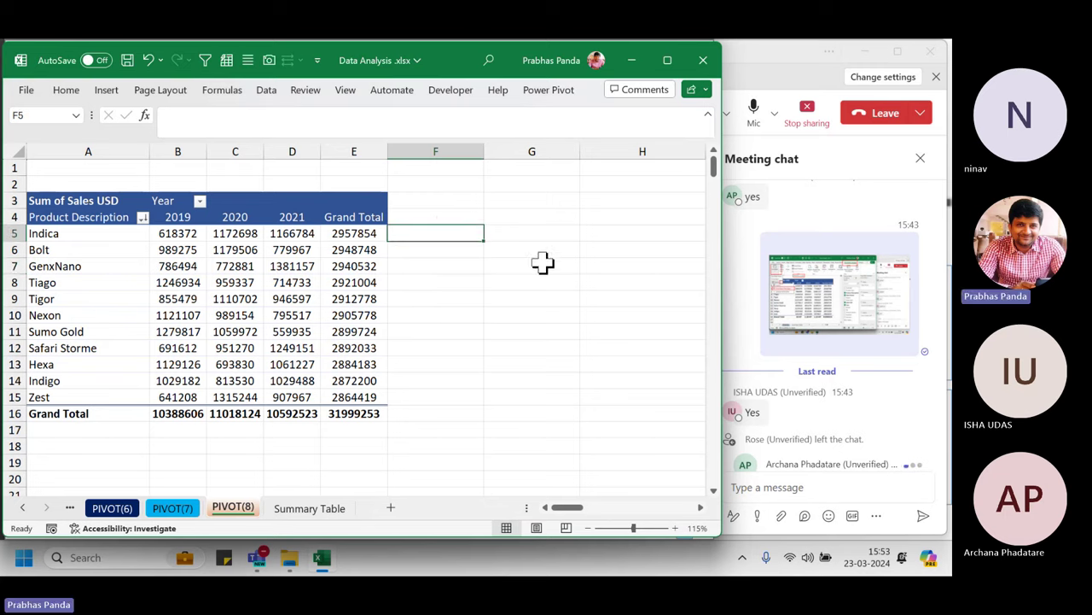
text(=)
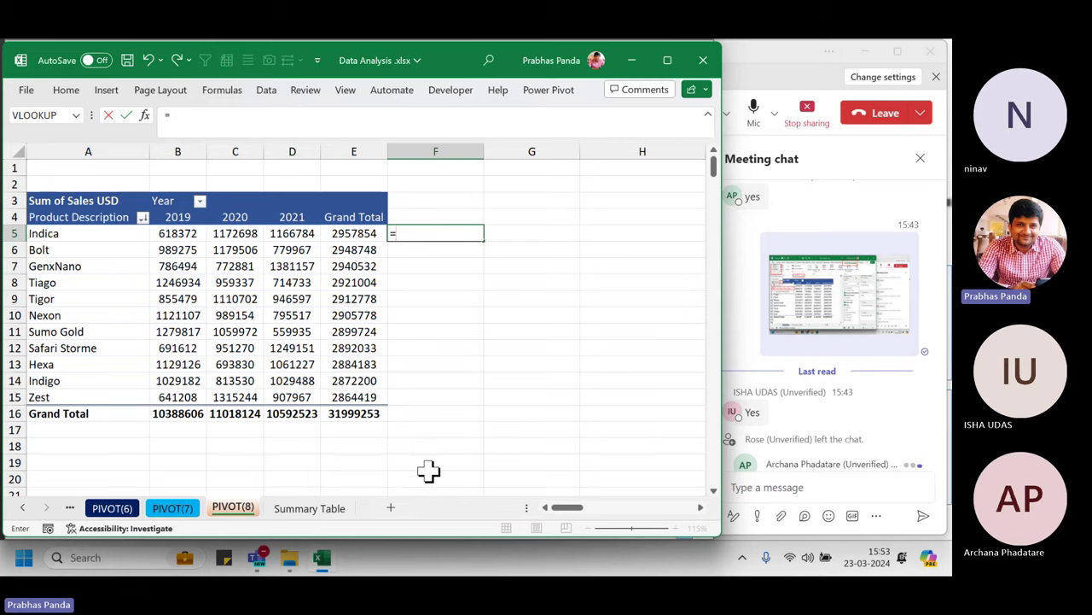
text(b5/)
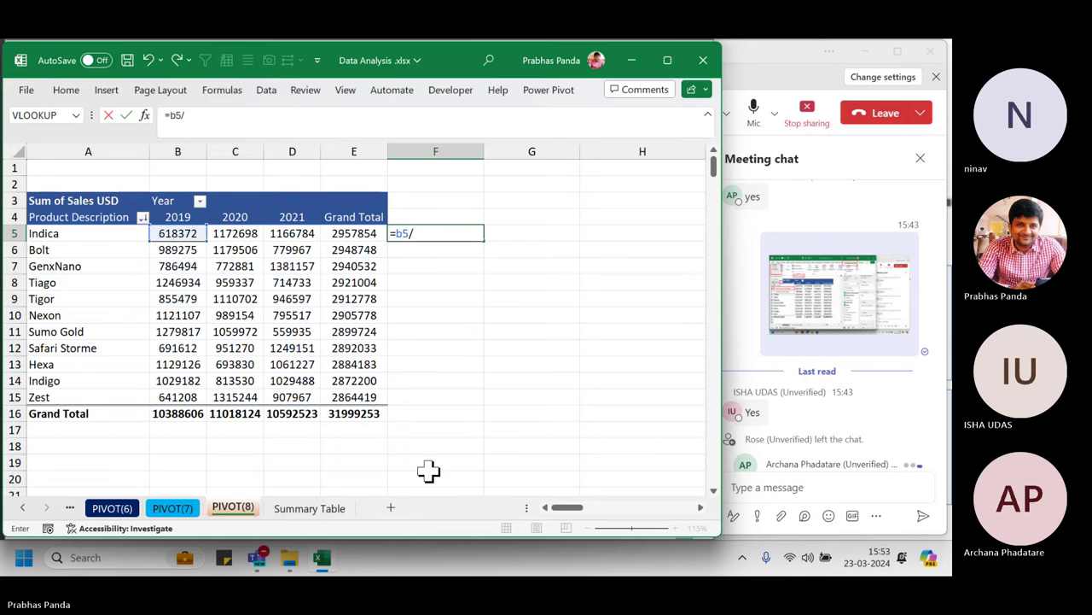
- Enter =B5/$B$16 in F5 and format it as a percentage, showing 6%
key(Escape)
text(=)
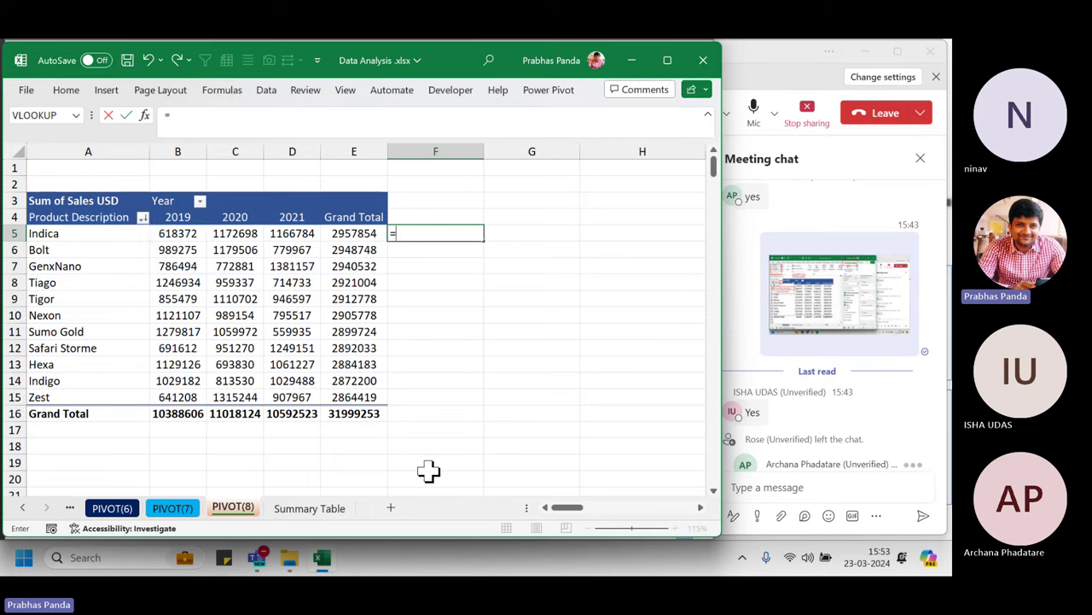
click(182, 233)
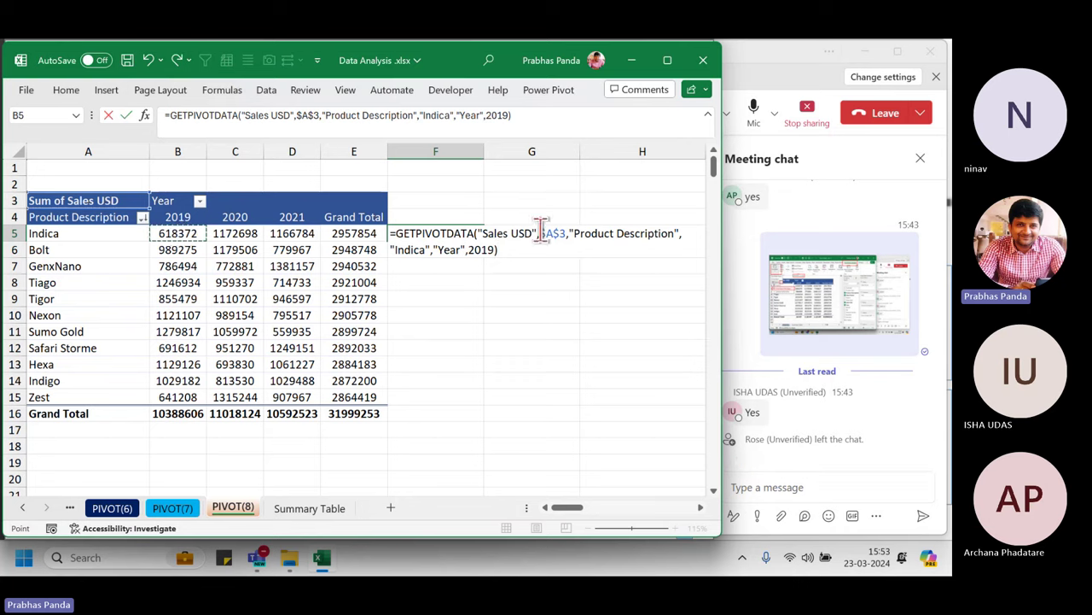
key(Escape)
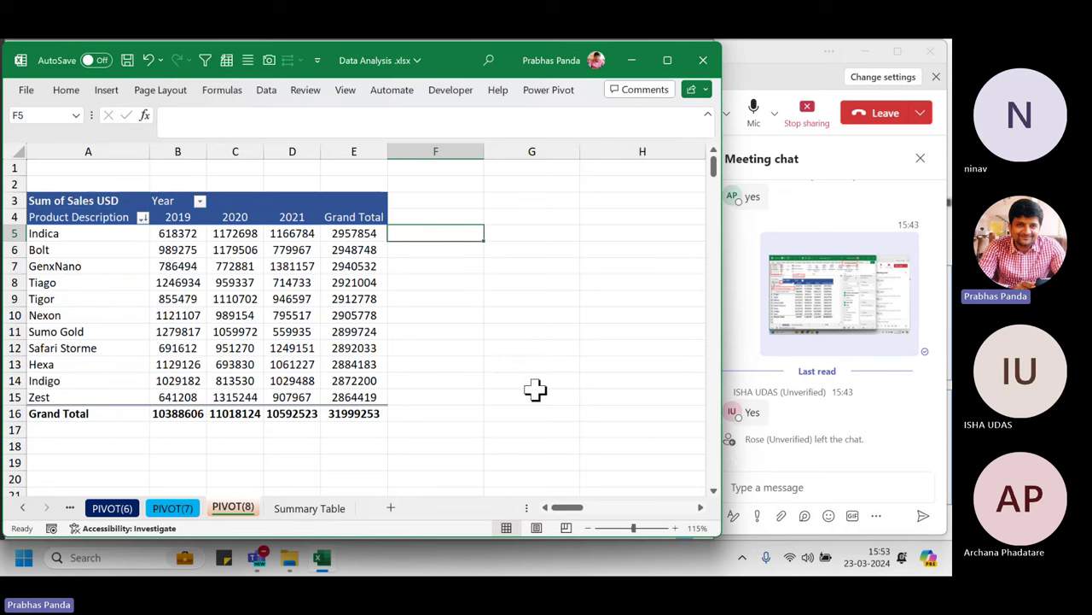
text(=b5)
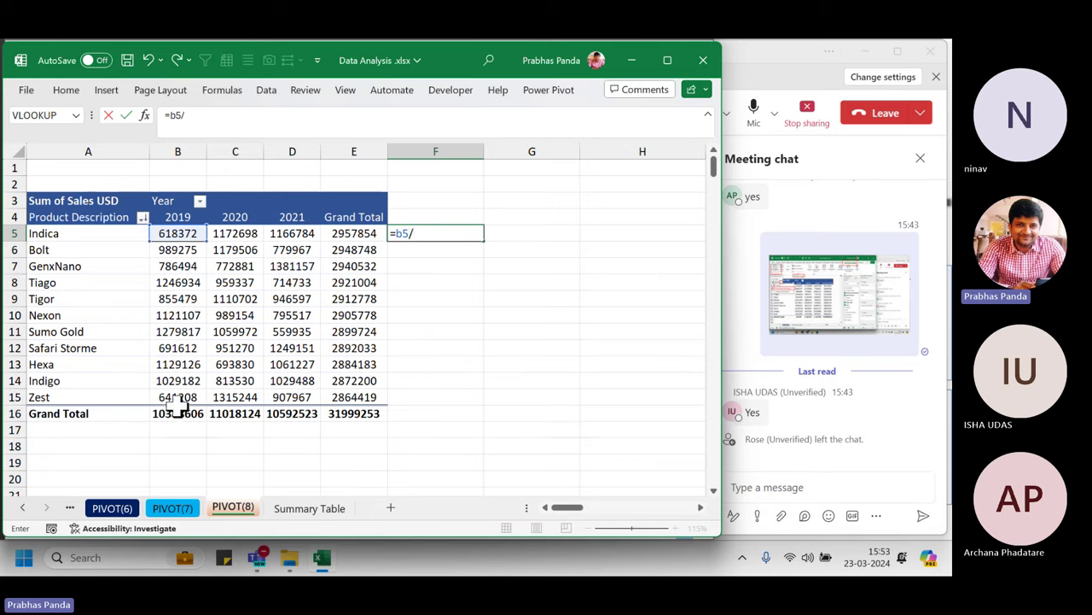
text(/)
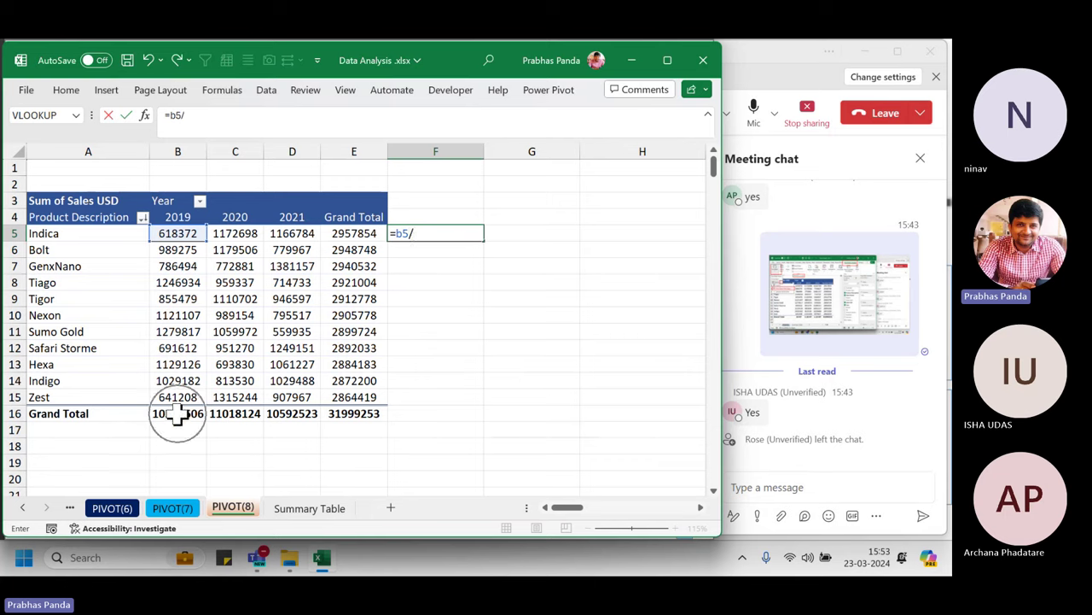
text(b16)
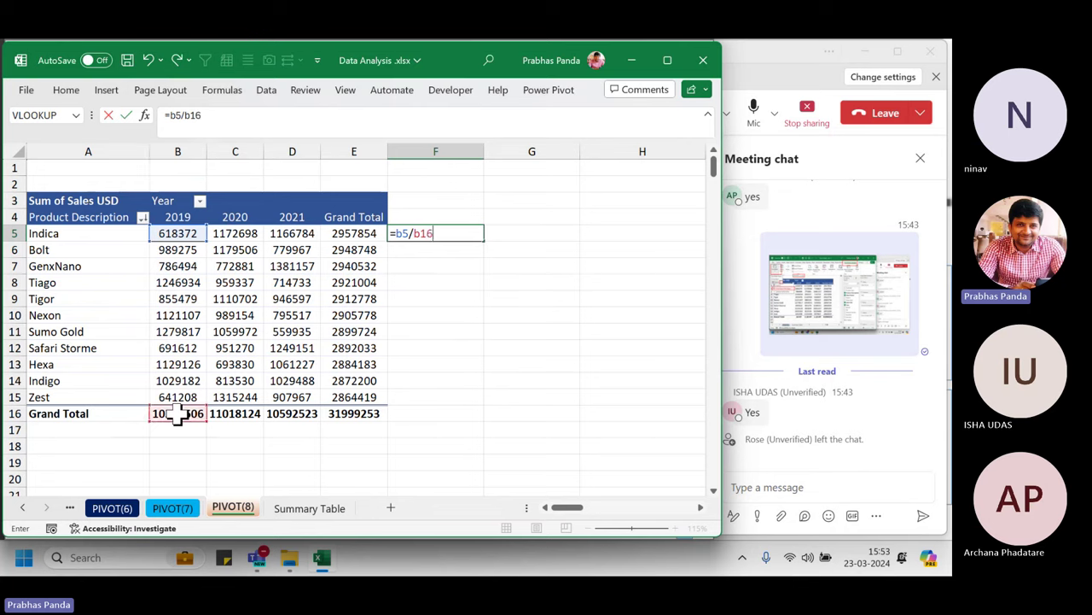
key(Return)
key(Up)
key(F2)
key(F4)
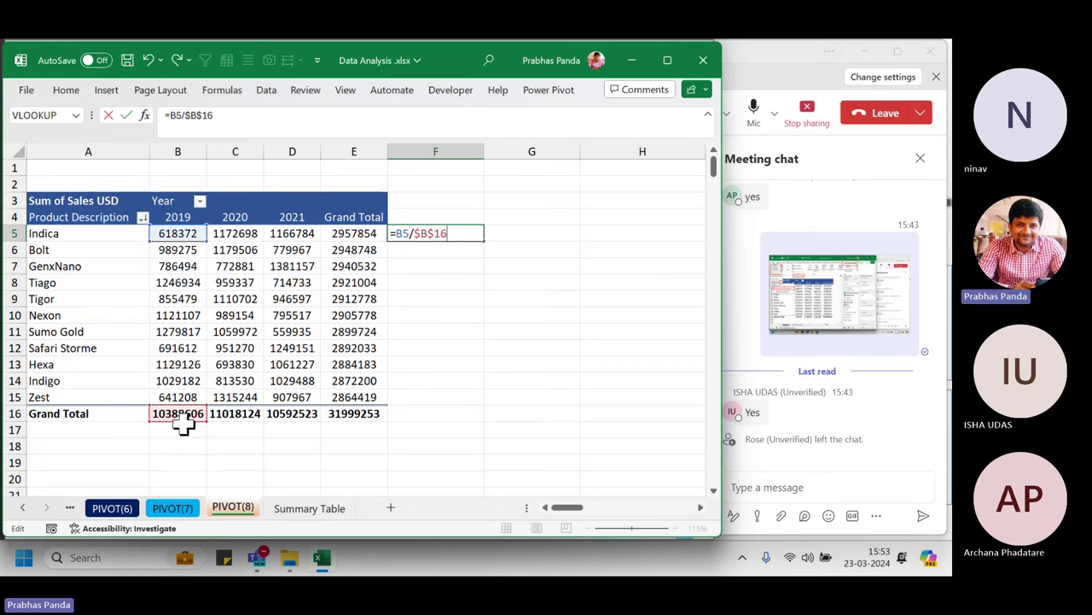
key(ctrl+Return)
key(ctrl+shift+5)
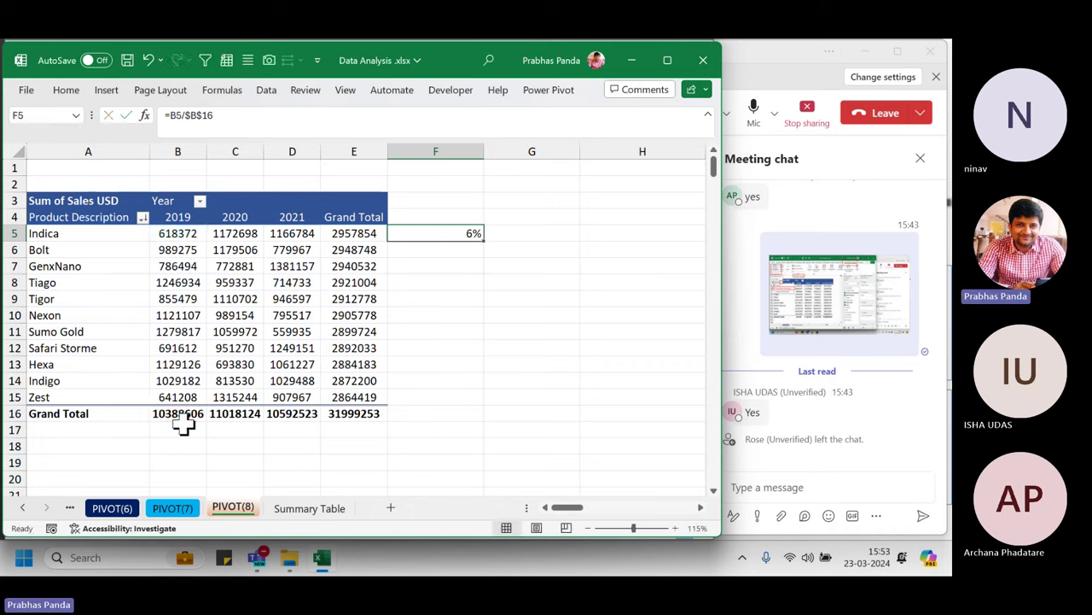
- Fill F5's share formula down to F16, giving each product's 2019 share totalling 100%
double_click(484, 241)
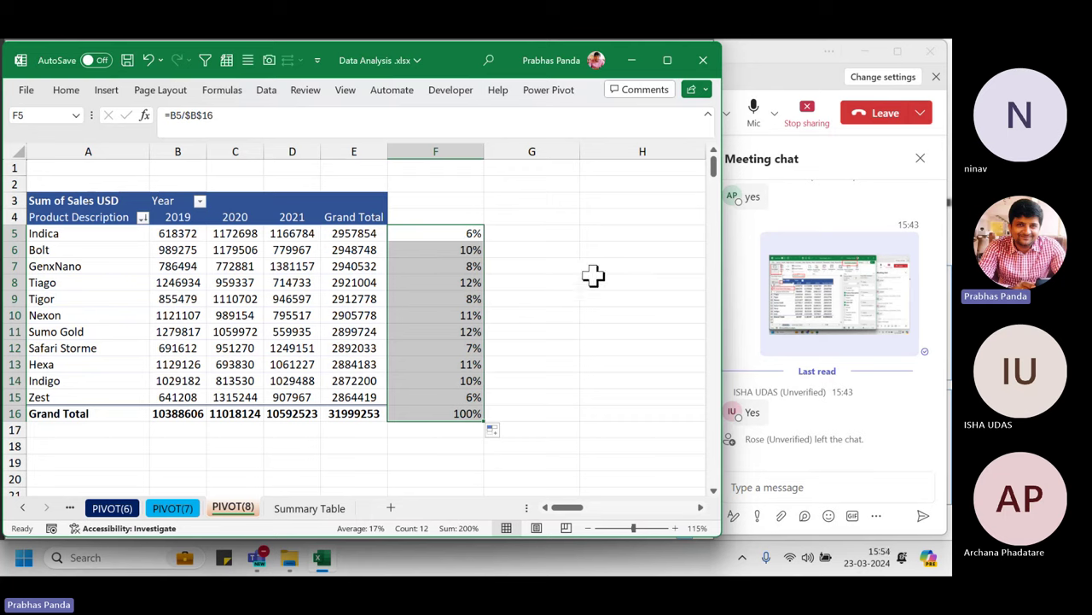
mouse_move(307, 228)
mouse_move(375, 318)
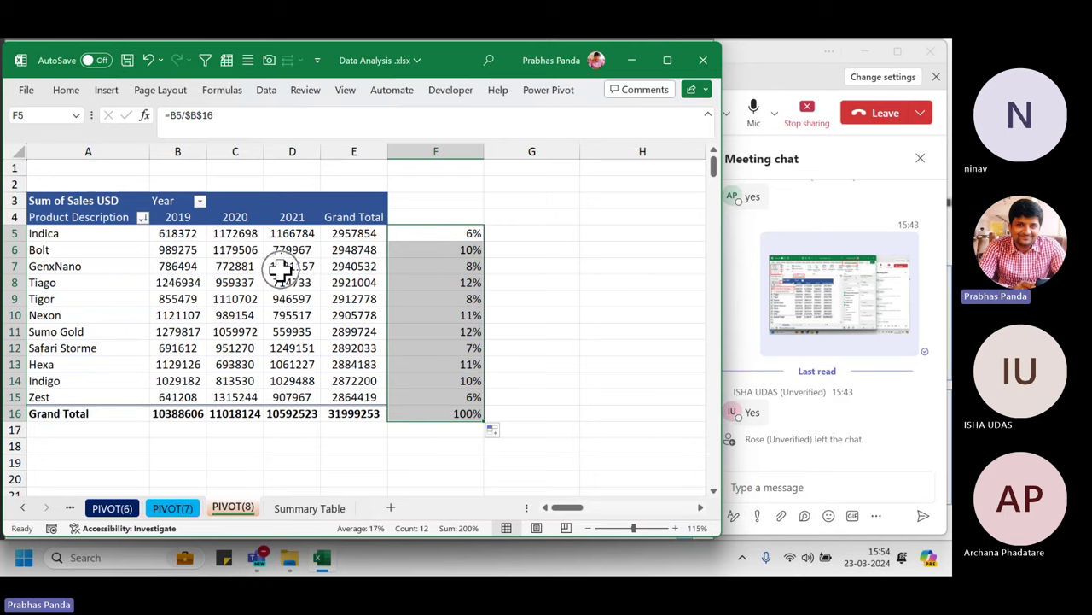
mouse_move(281, 269)
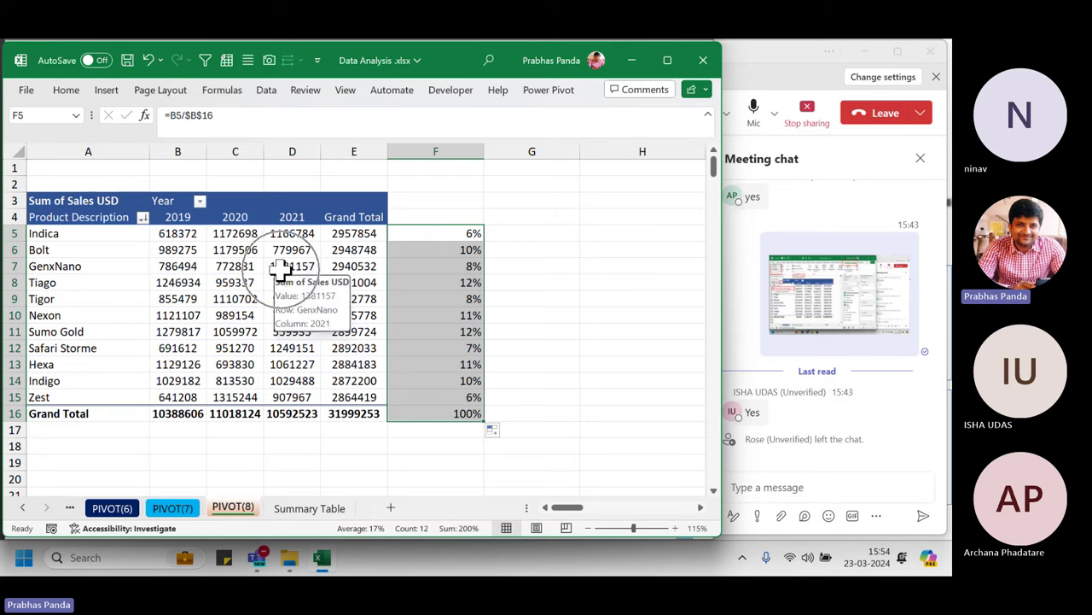
click(280, 269)
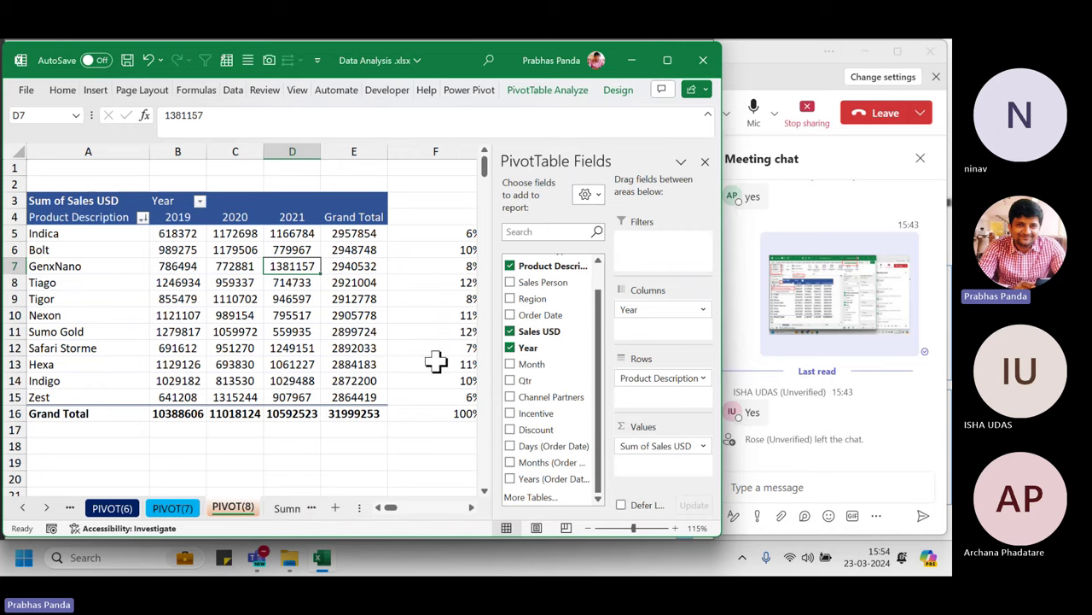
click(365, 480)
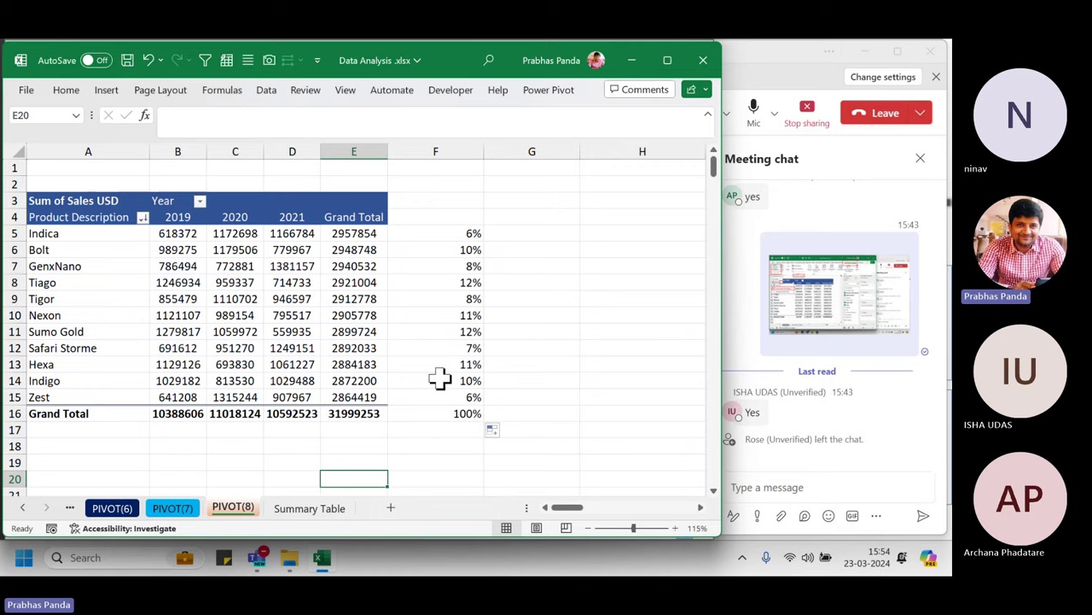
- Clear column F's share percentages, leaving only the product-by-year pivot
click(472, 151)
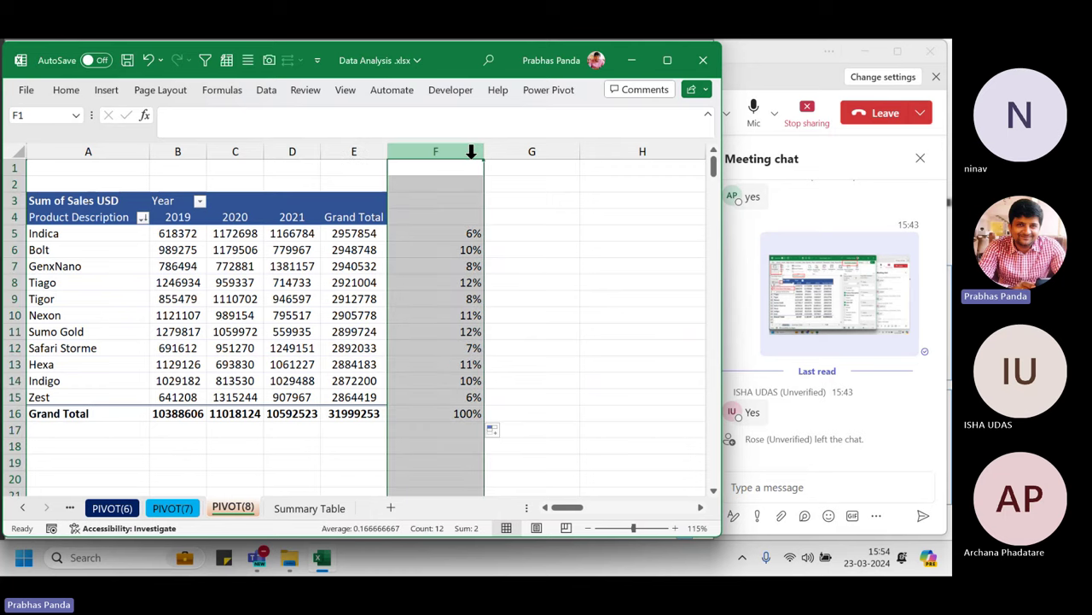
key(Delete)
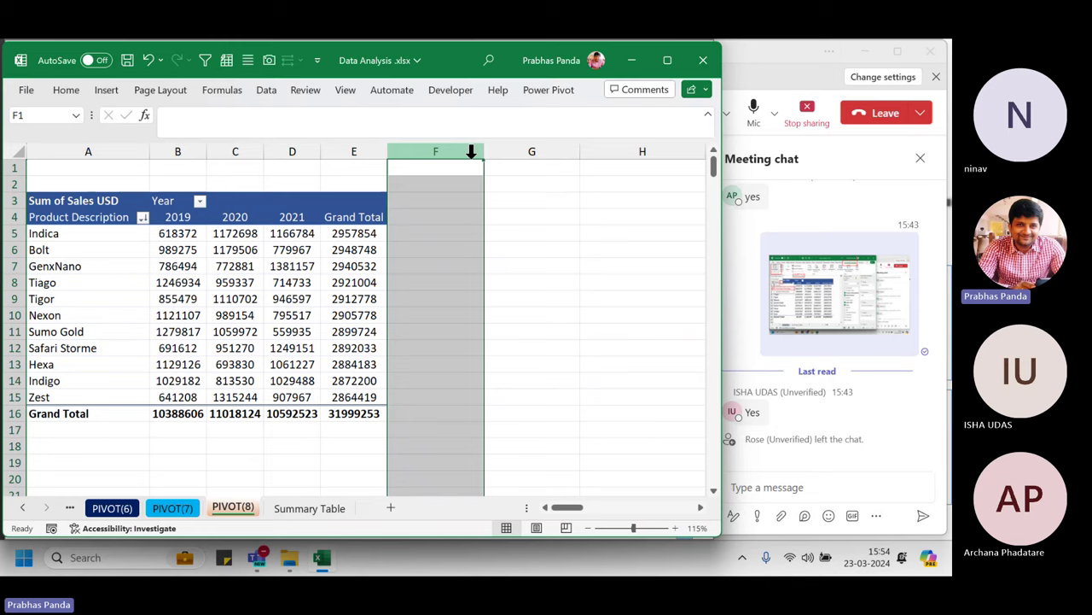
click(235, 298)
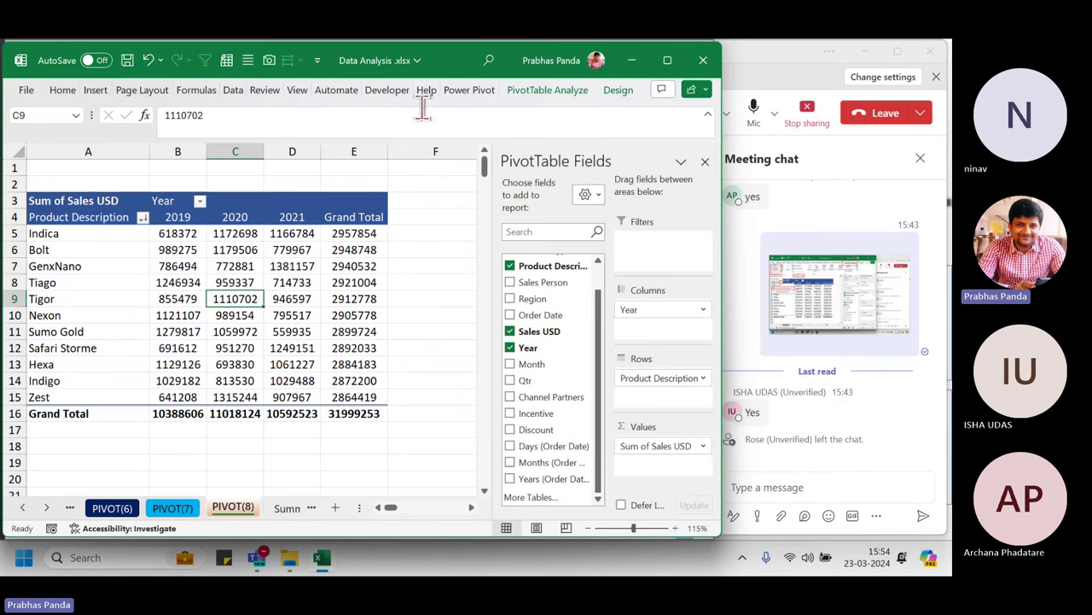
click(373, 147)
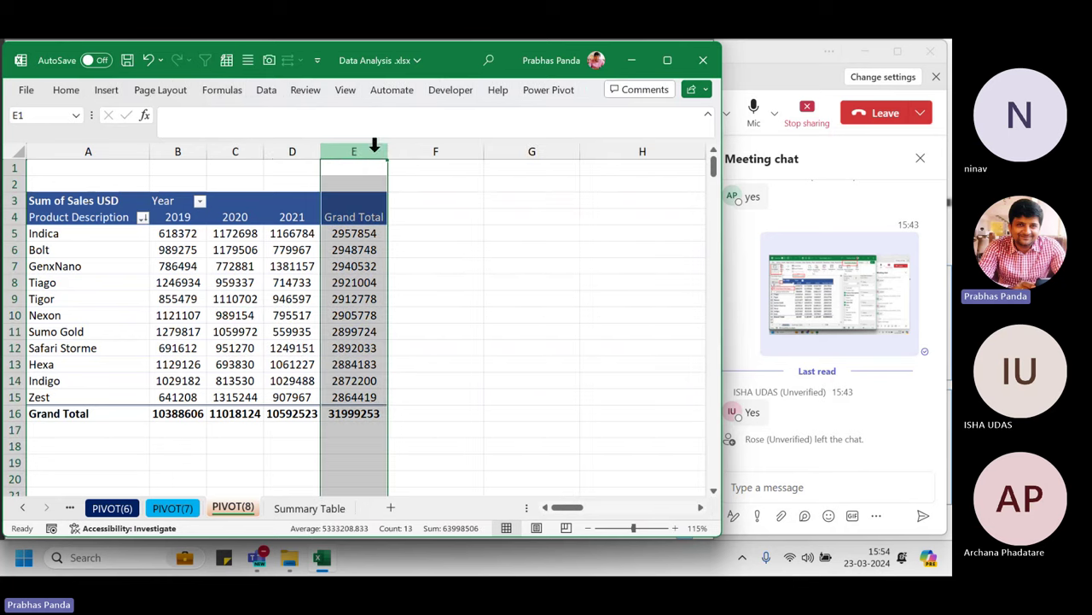
ctrl+click(10, 413)
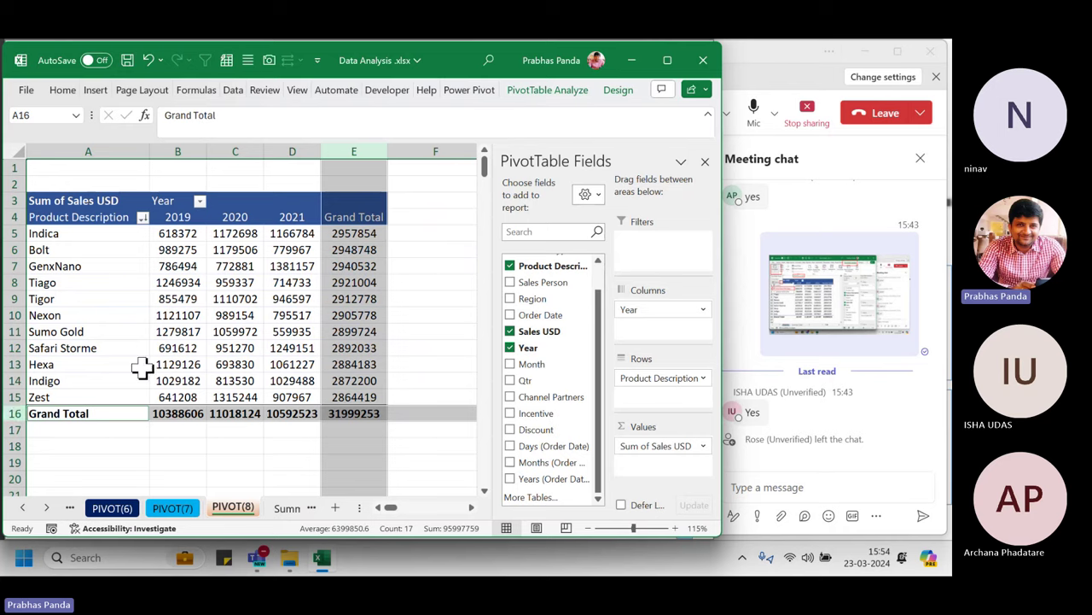
click(372, 150)
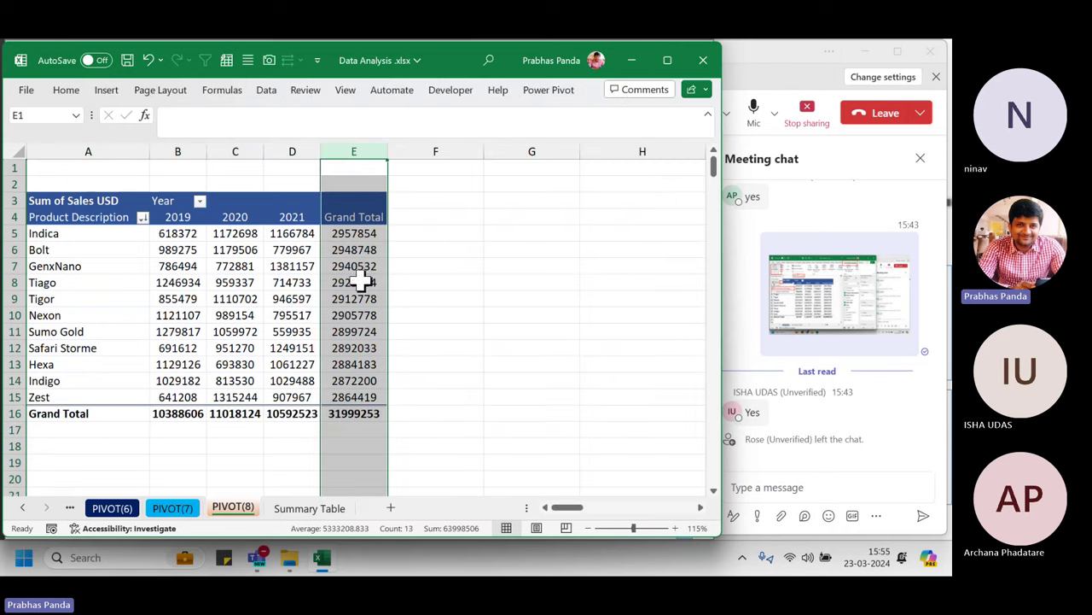
drag(187, 237, 383, 254)
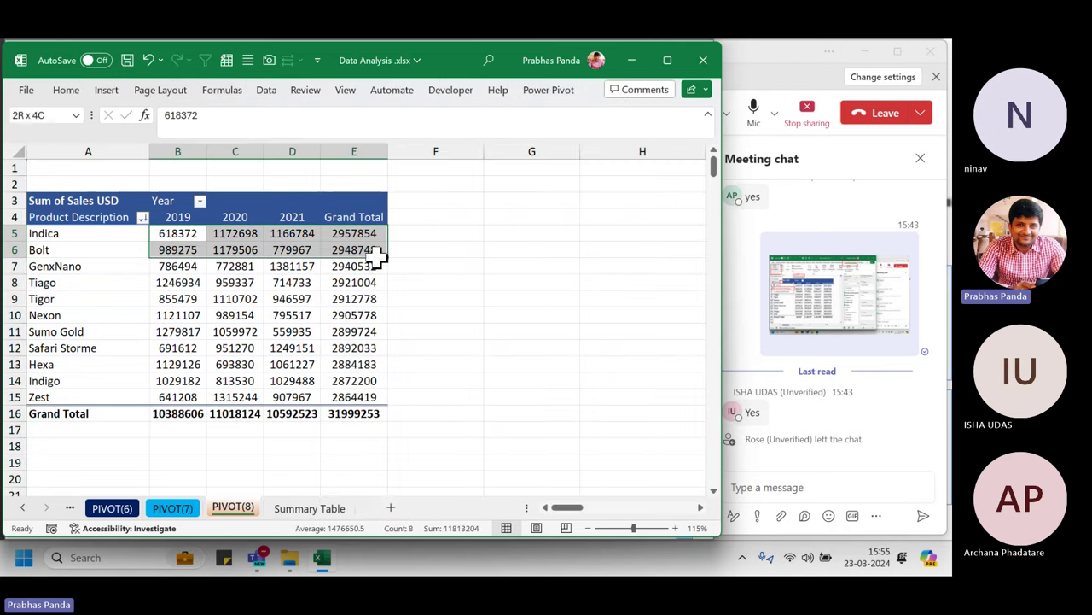
drag(188, 282, 371, 294)
drag(191, 331, 337, 345)
click(356, 151)
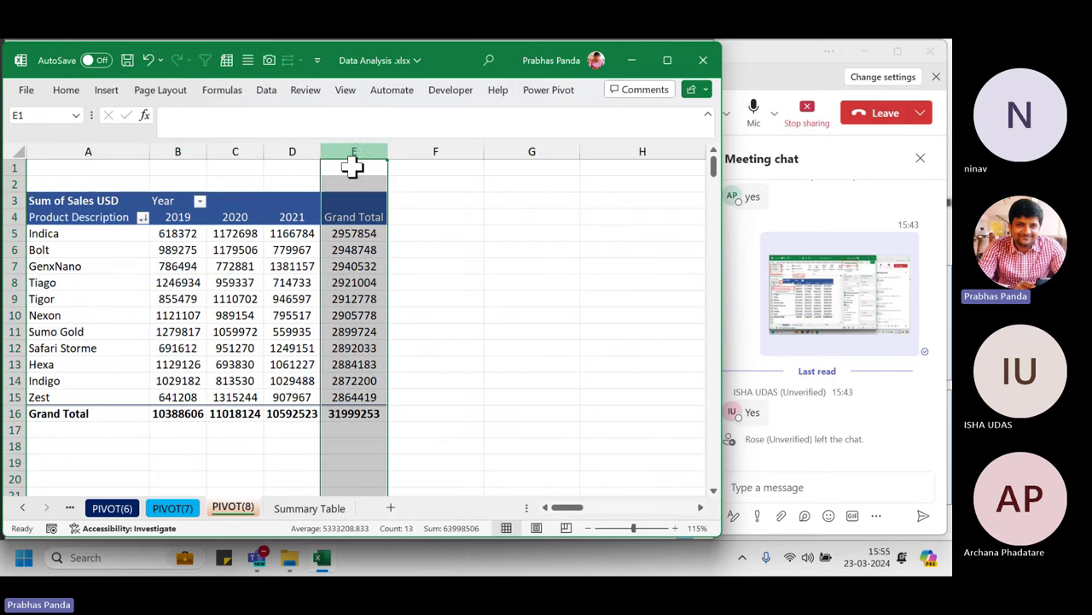
click(10, 412)
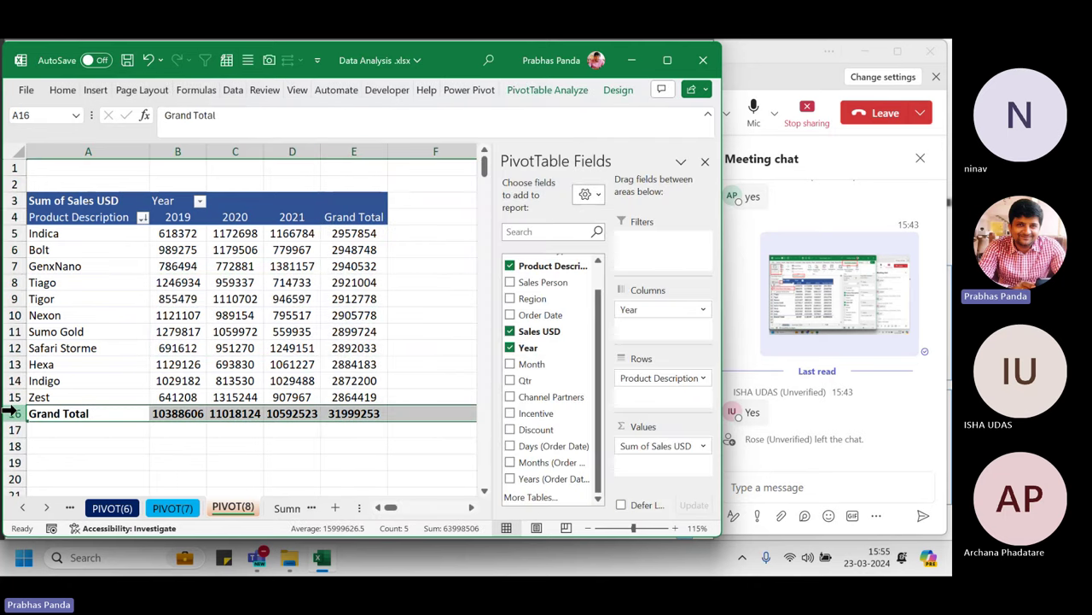
click(175, 151)
click(247, 153)
click(290, 151)
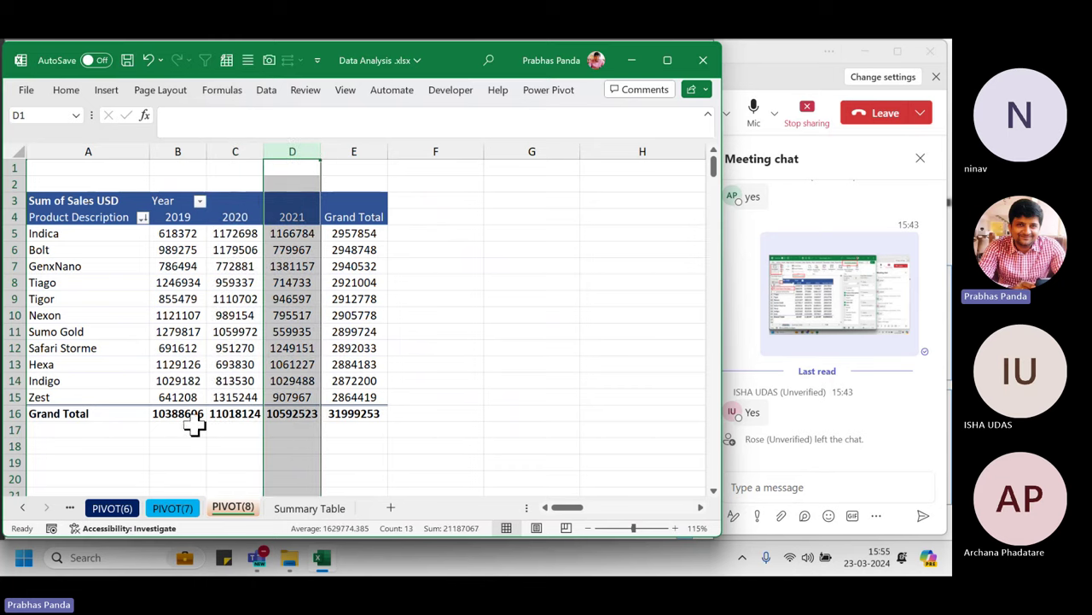
click(358, 151)
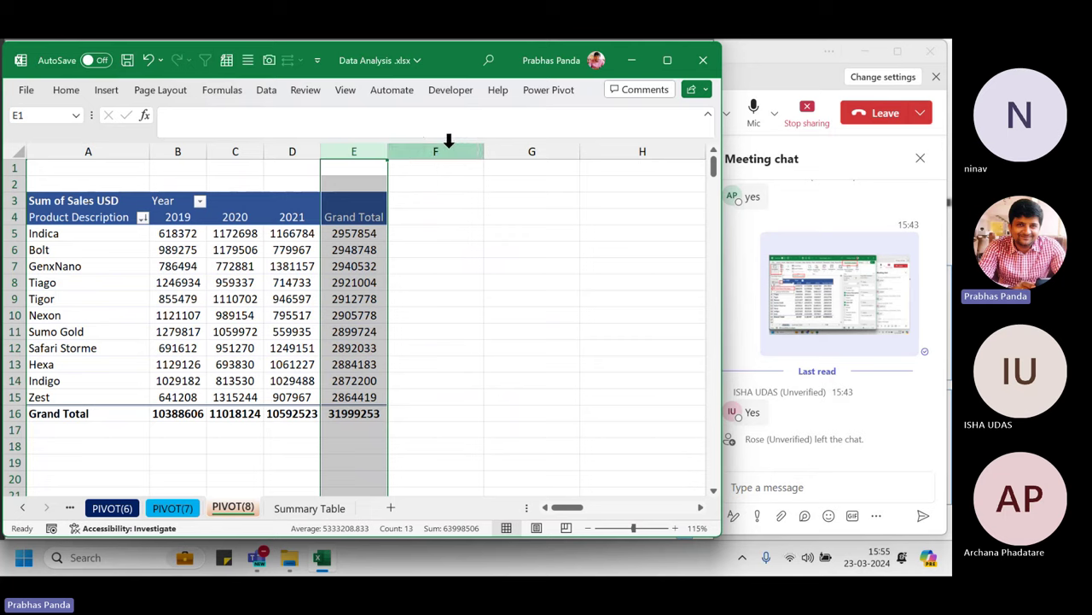
mouse_move(352, 298)
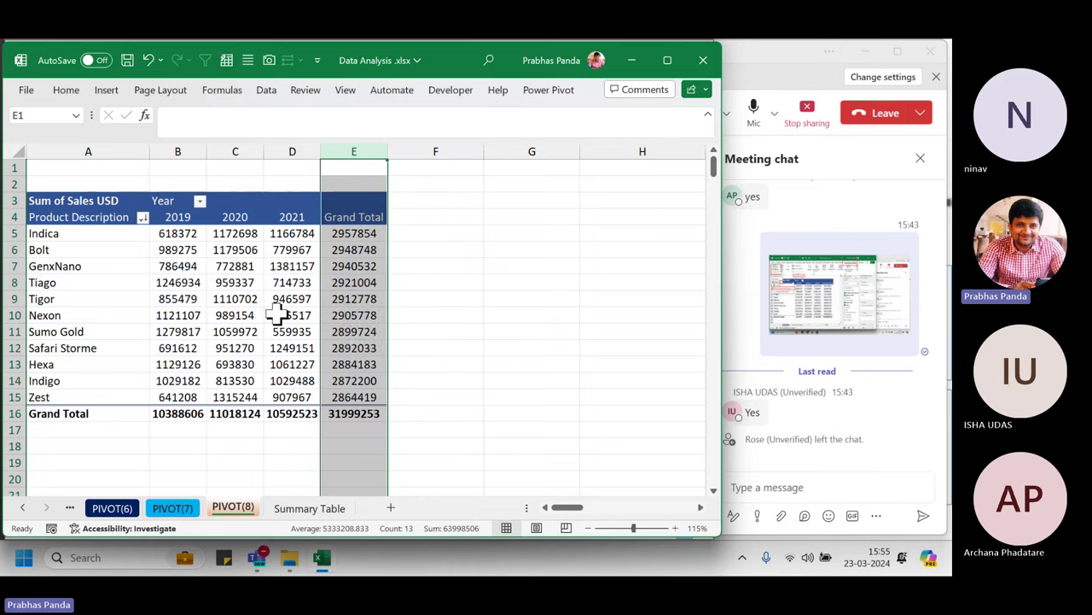
click(254, 266)
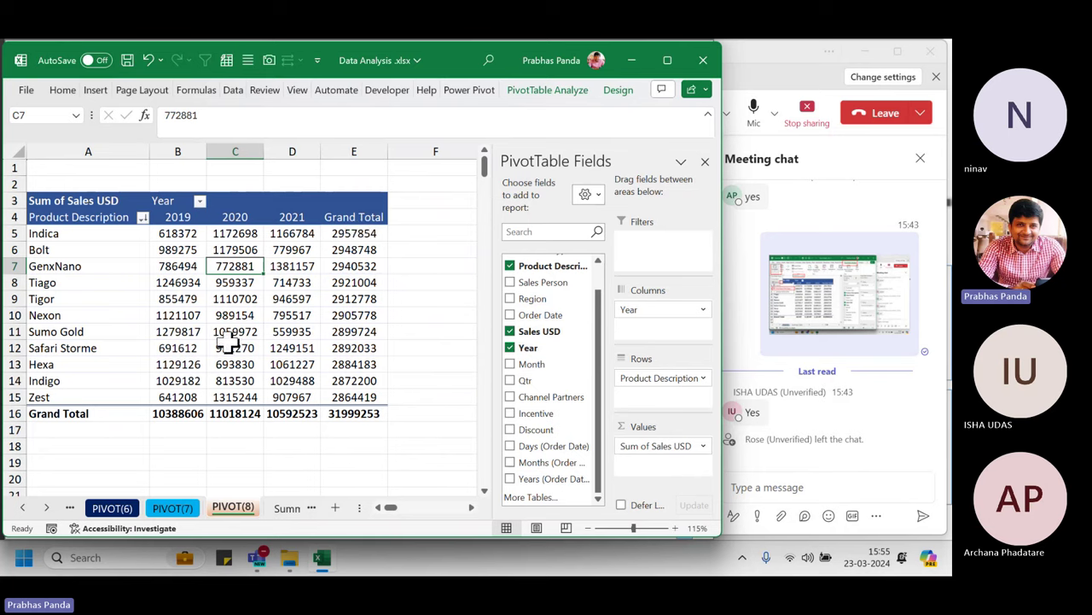
mouse_move(226, 344)
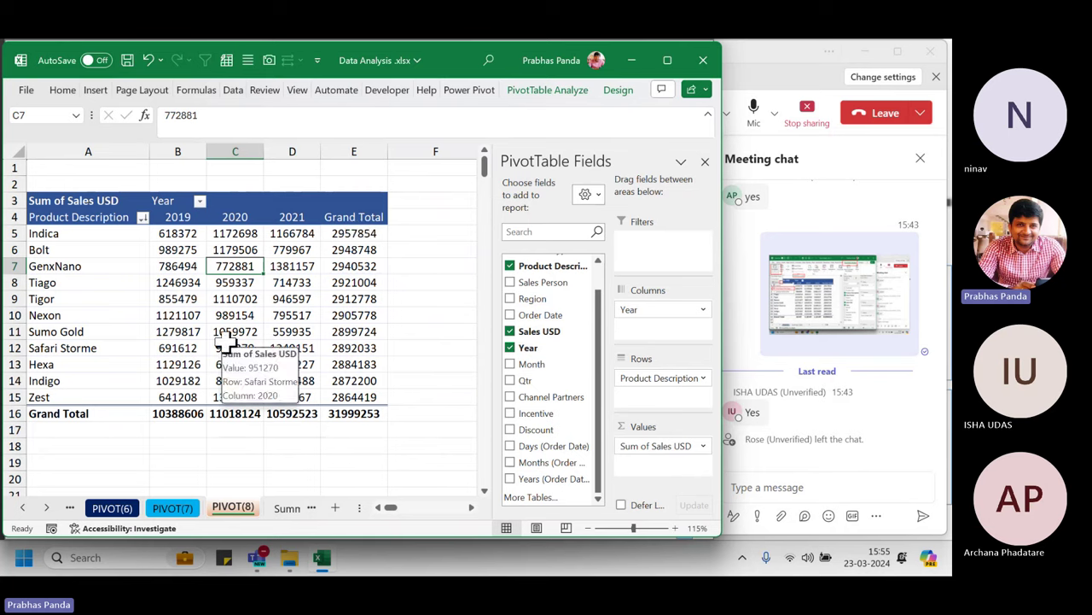
- Set the pivot's Grand Totals to On for Columns Only, removing the Grand Total column
click(618, 90)
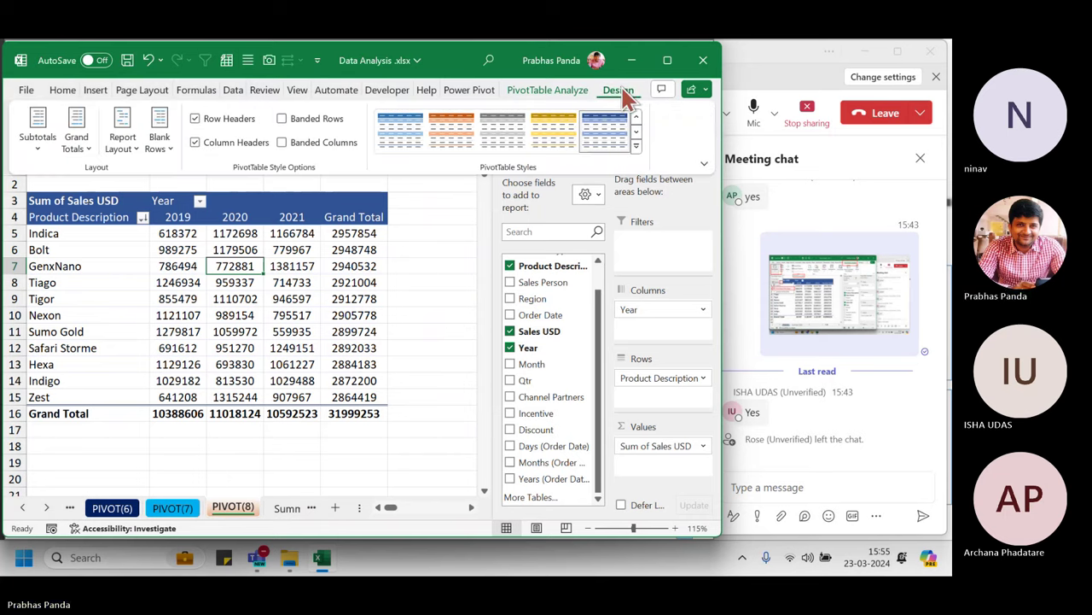
click(76, 150)
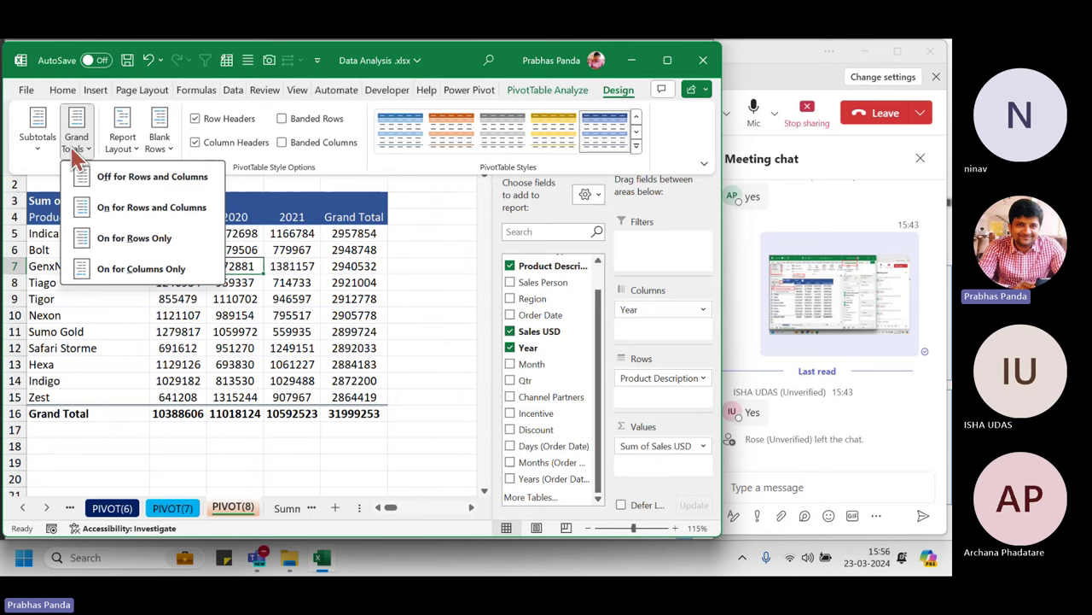
click(183, 275)
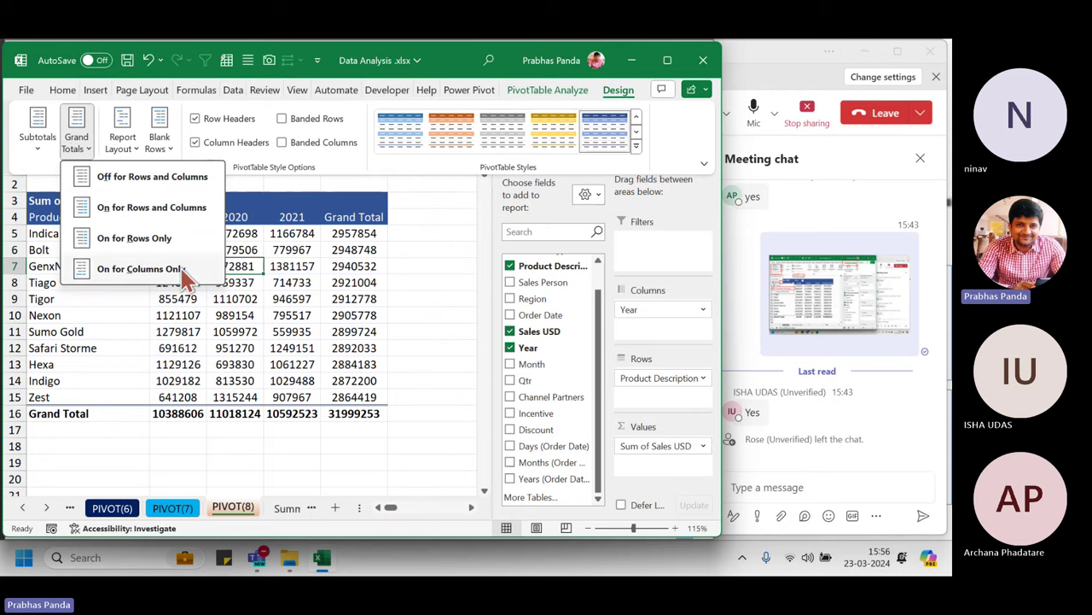
click(183, 275)
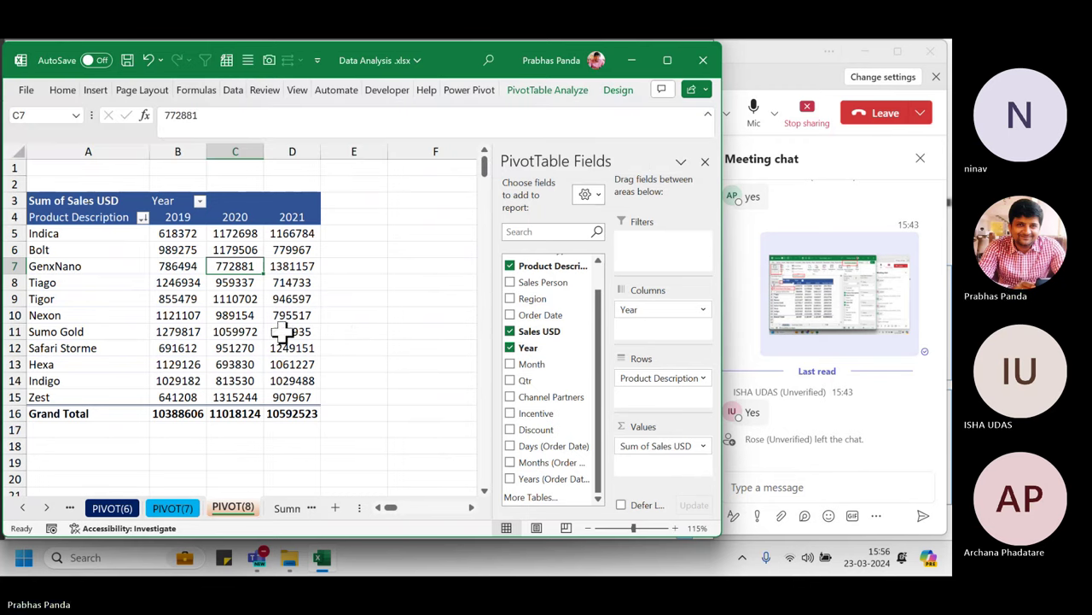
- Review the Report Layout and Grand Totals options on the PivotTable Design tab
click(619, 89)
click(122, 132)
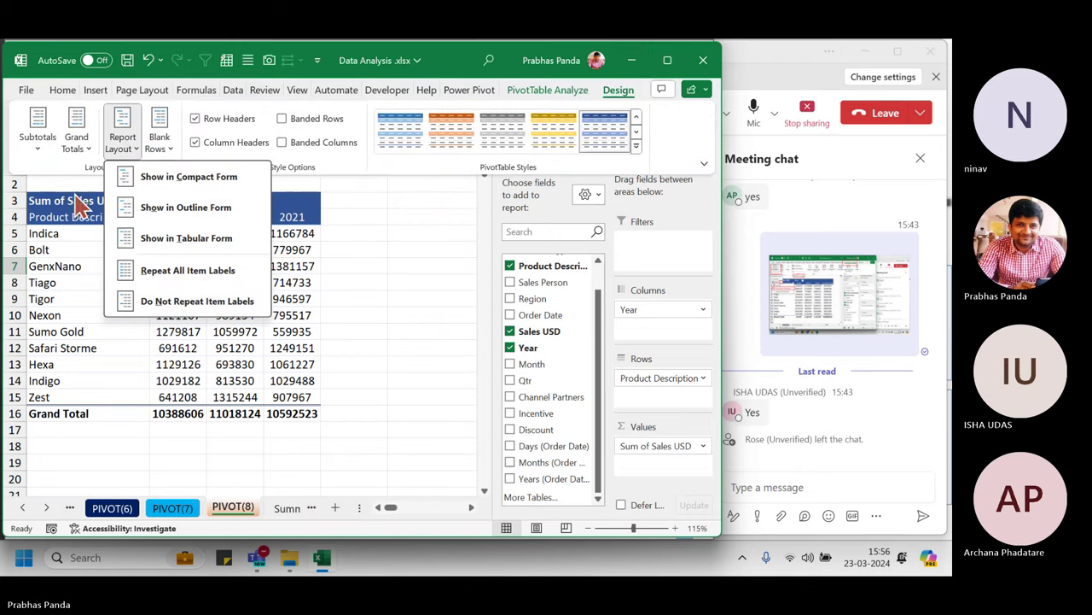
click(76, 137)
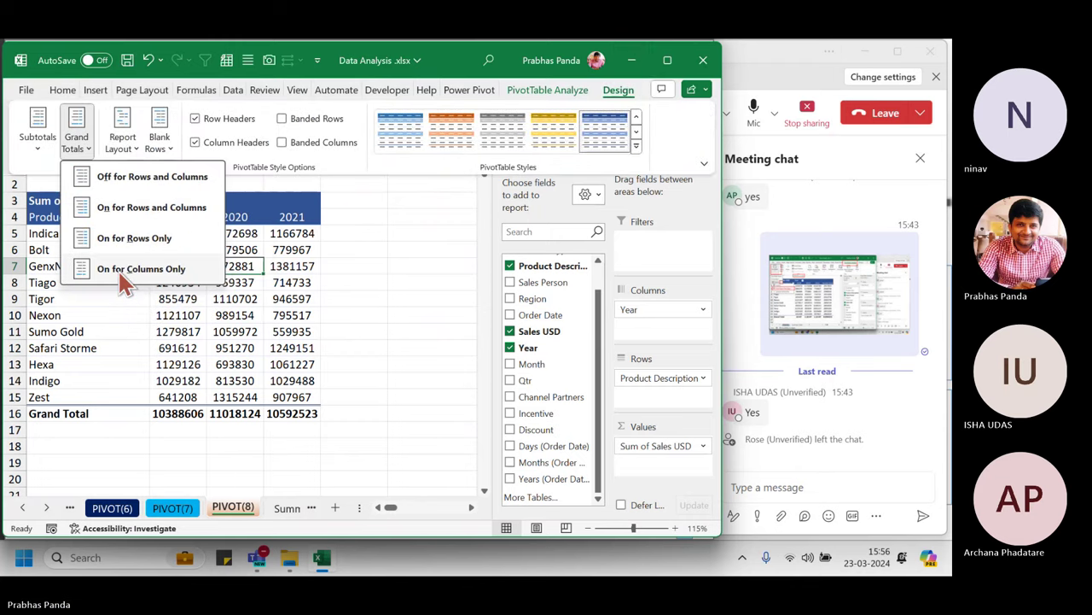
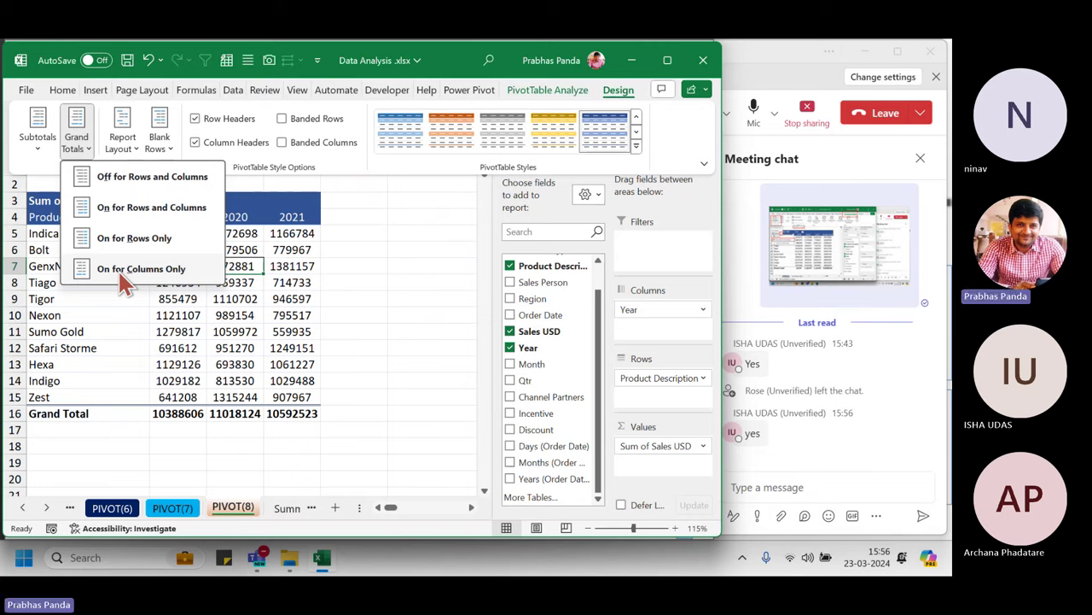
- Set the pivot's Grand Totals to On for Columns Only and widen the PivotTable Fields pane
click(119, 271)
drag(178, 315, 178, 300)
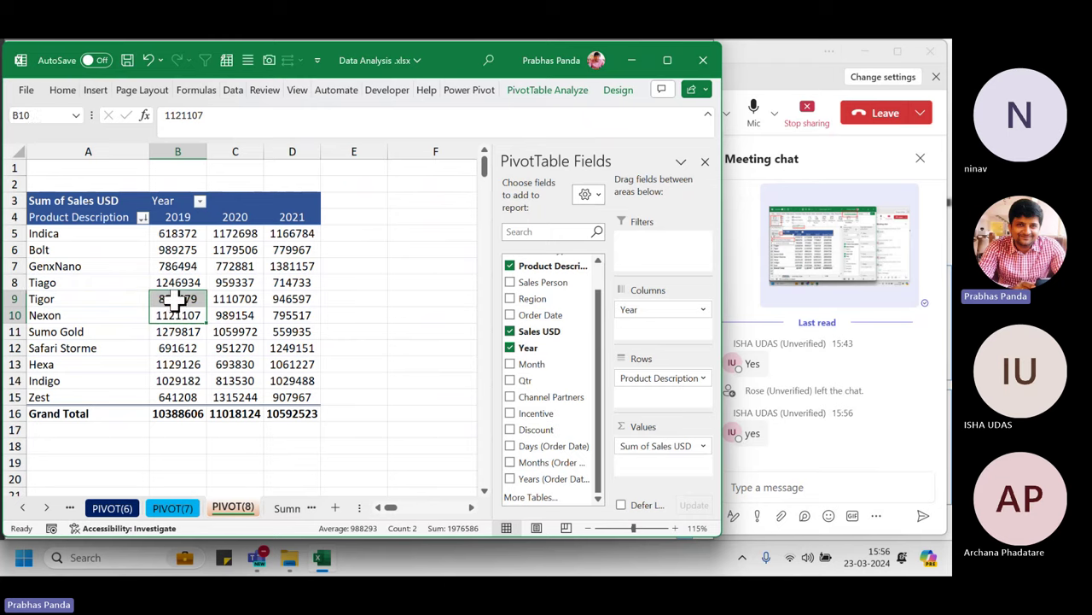
click(220, 282)
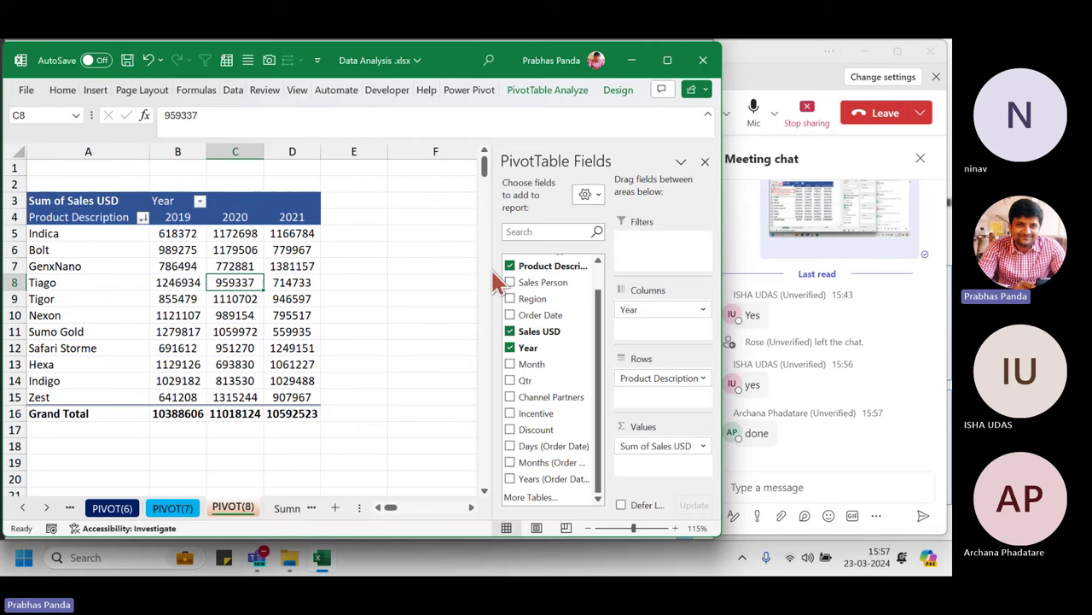
drag(490, 280, 458, 279)
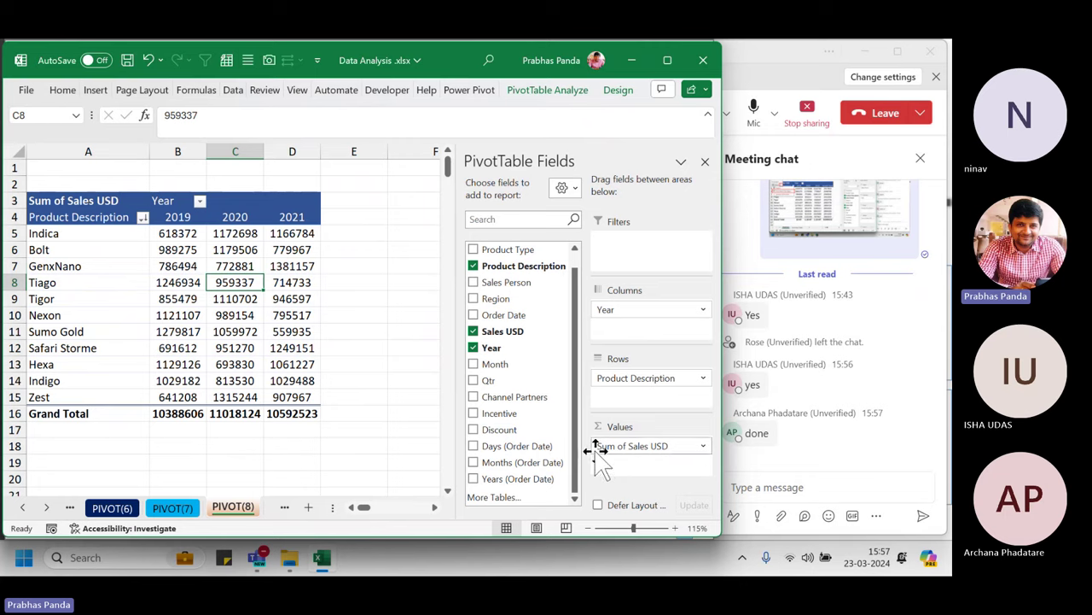
key(ctrl)
key(ctrl)
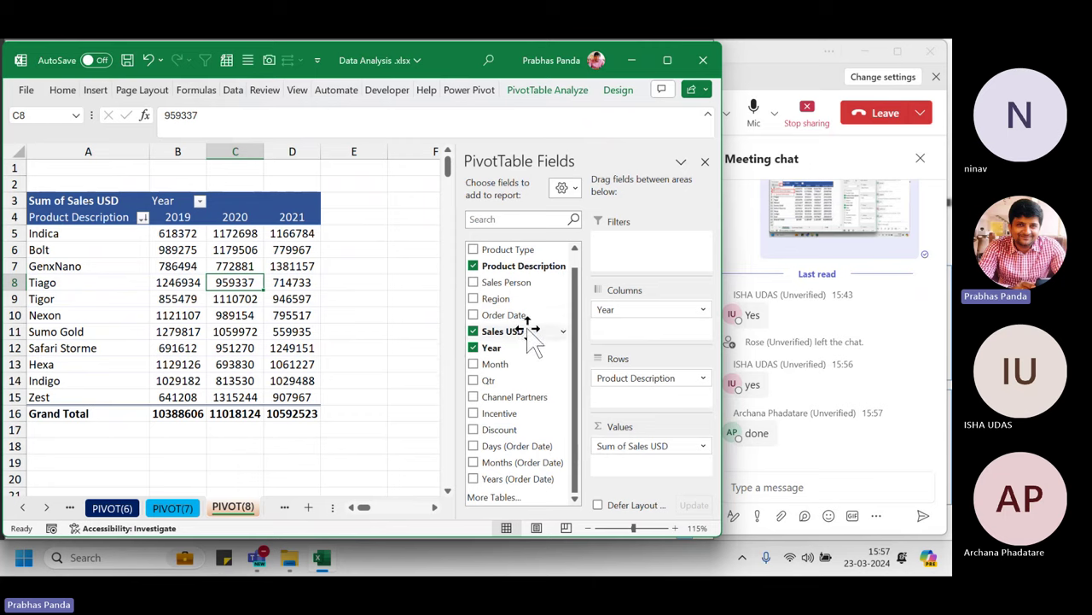
- Add Sales USD to Values again as Sum of Sales USD2 and maximize the Excel window
drag(528, 331, 656, 476)
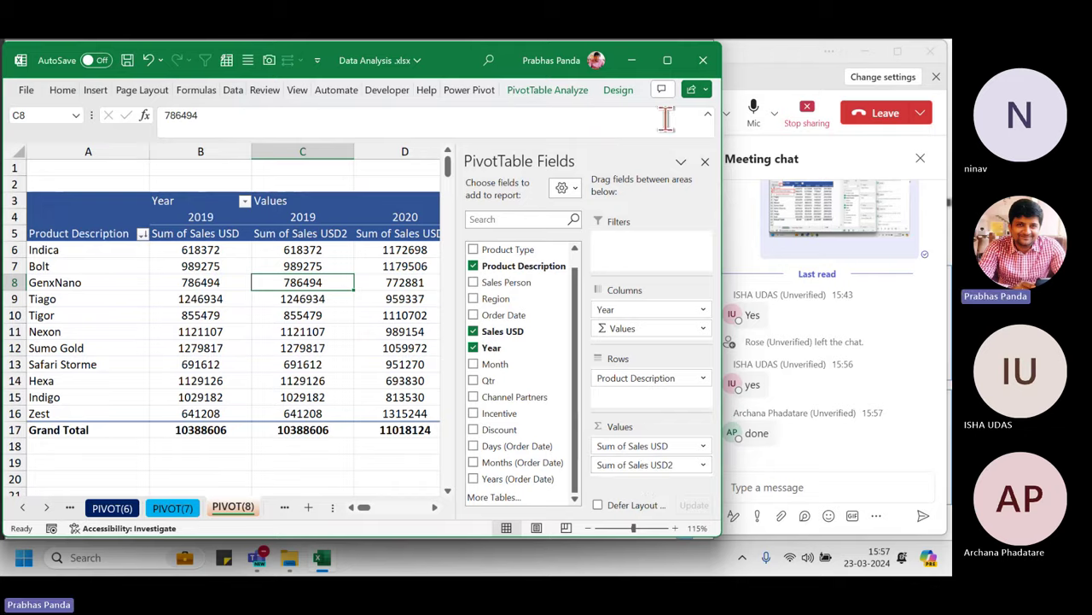
click(668, 60)
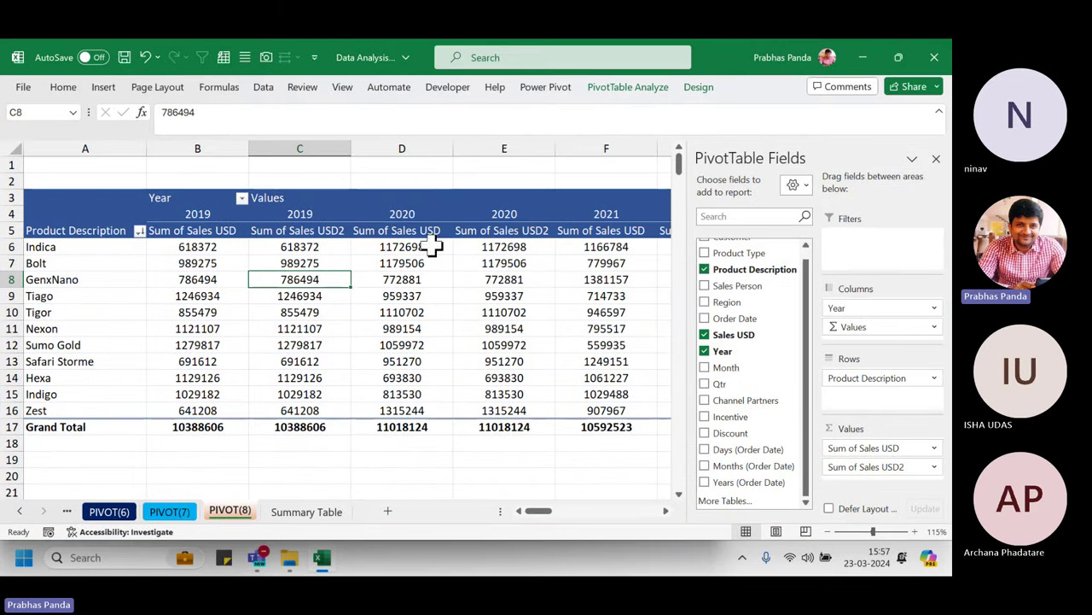
click(332, 231)
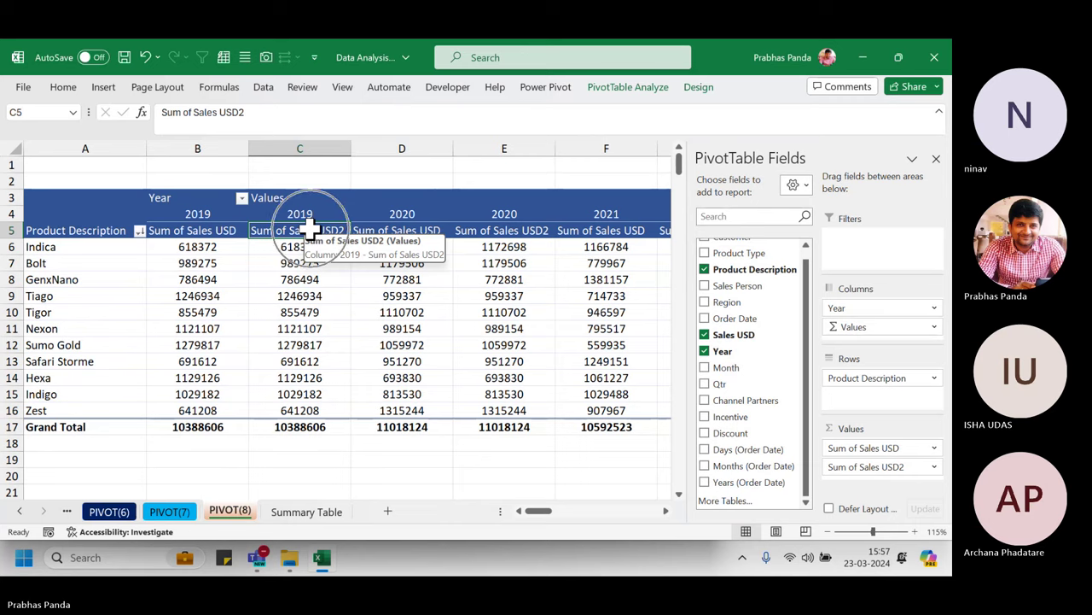
mouse_move(309, 229)
mouse_down()
mouse_move(316, 246)
mouse_move(308, 239)
mouse_up()
- Show Sum of Sales USD2 as % of Column Total and check columns C, E, F and G
right_click(309, 239)
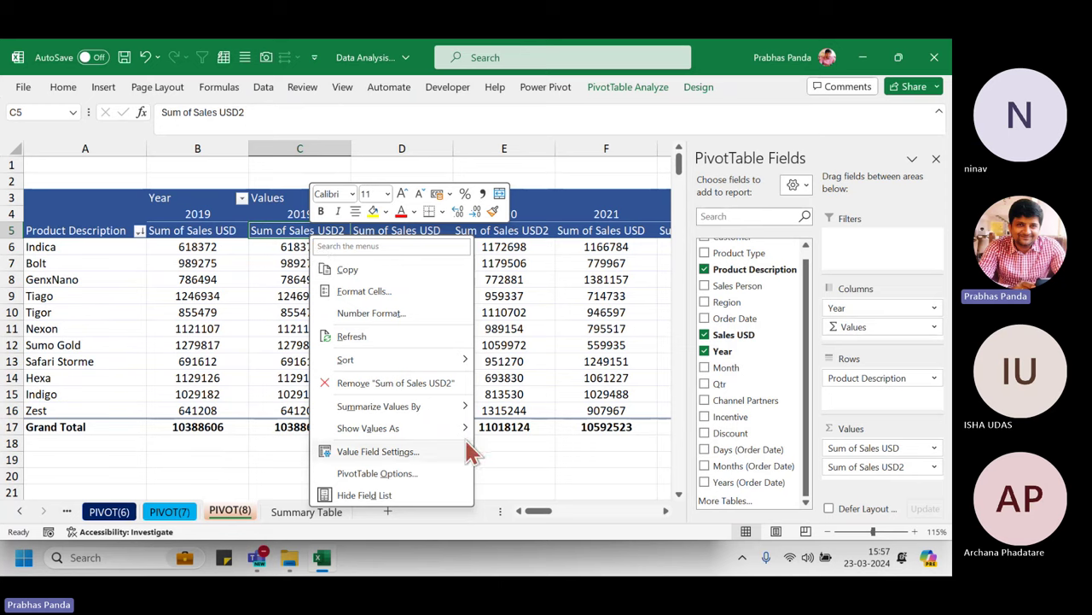
mouse_move(460, 428)
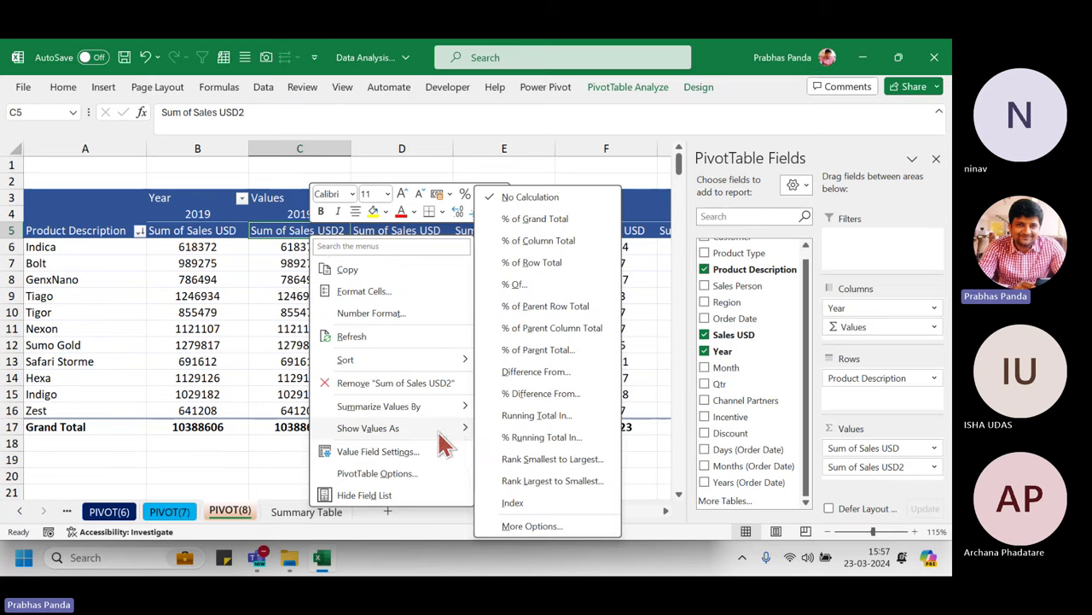
click(560, 244)
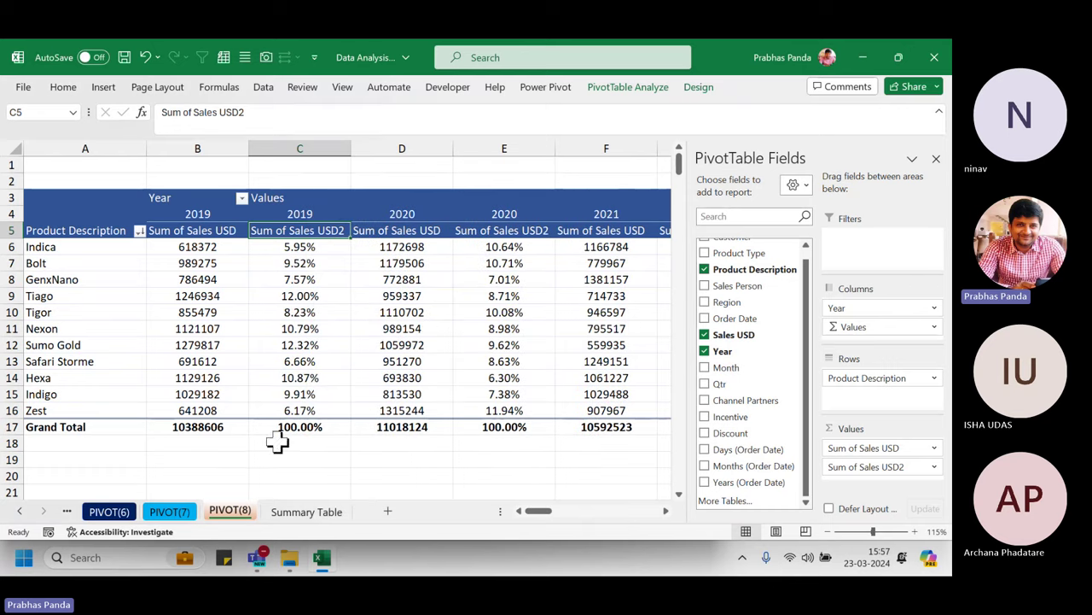
click(303, 150)
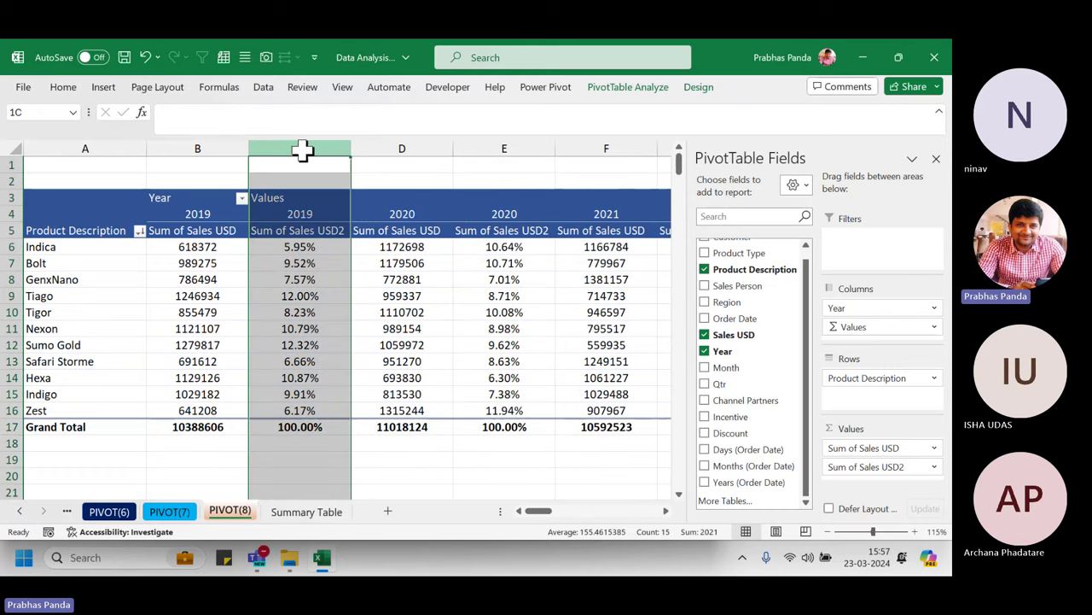
click(502, 149)
click(654, 150)
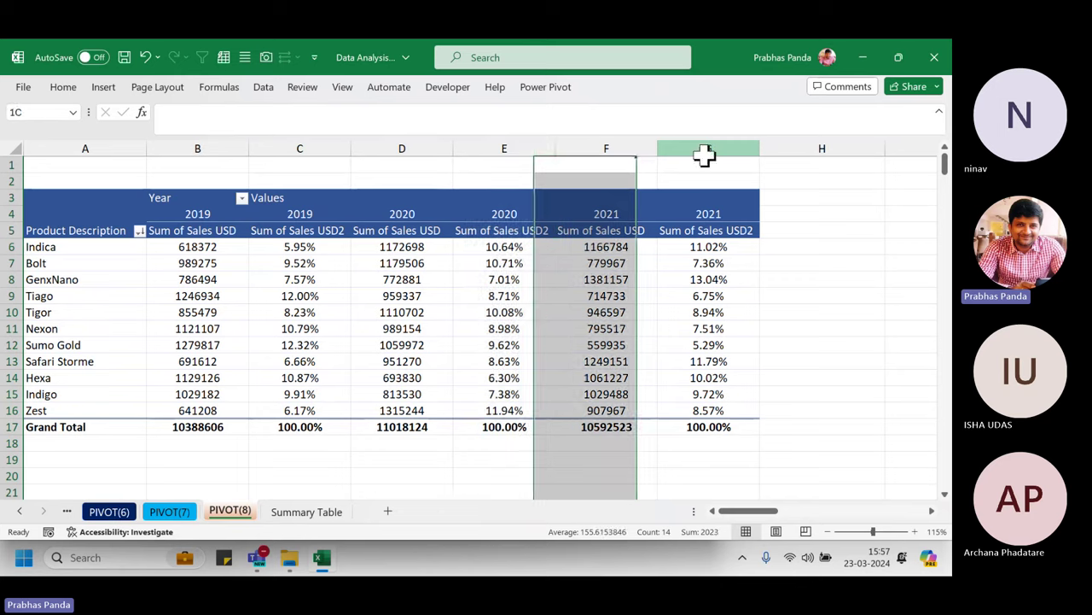
click(708, 148)
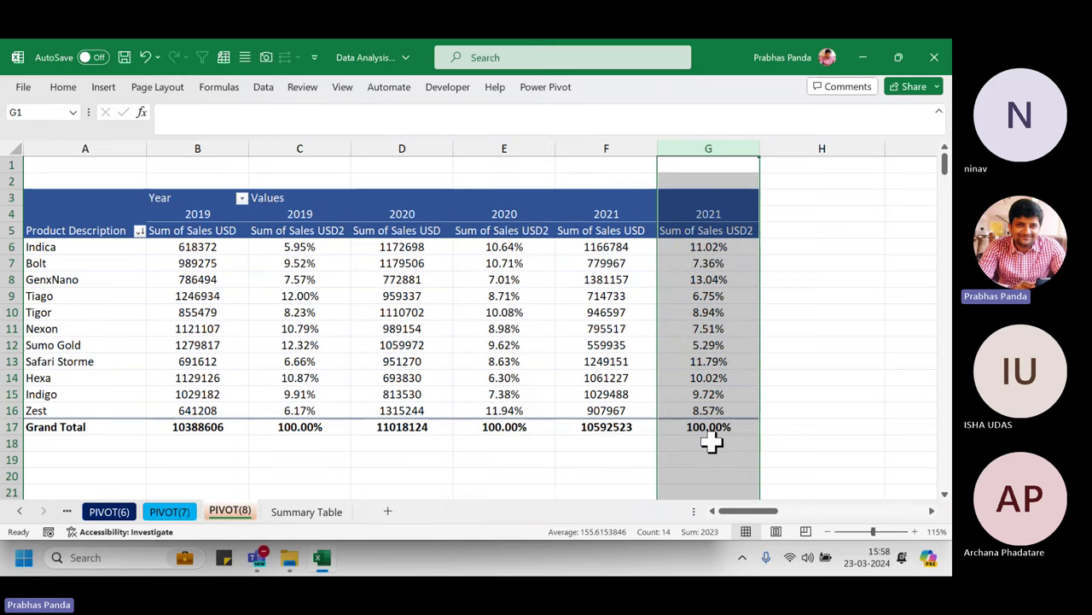
- Rename the Sum of Sales USD2 header in C5 to 'Revenue %'
click(310, 228)
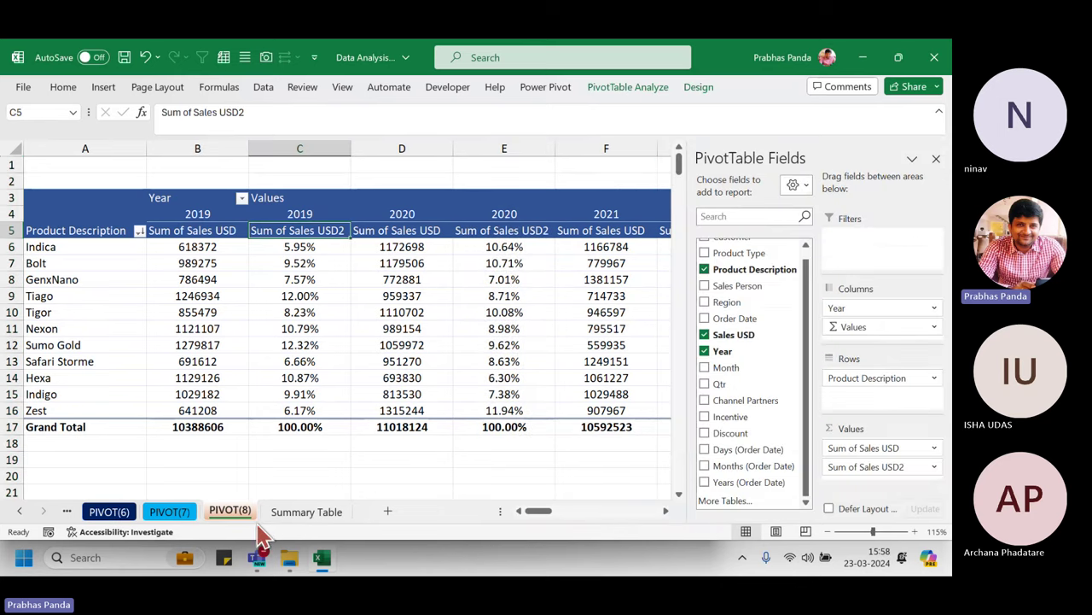
text(Revenue)
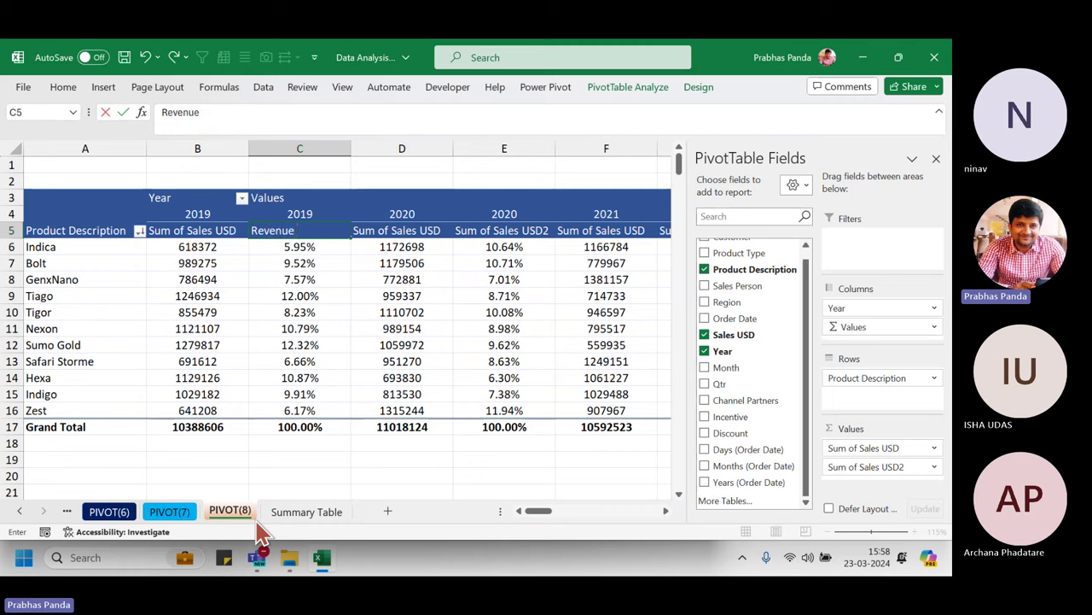
text( %)
key(Return)
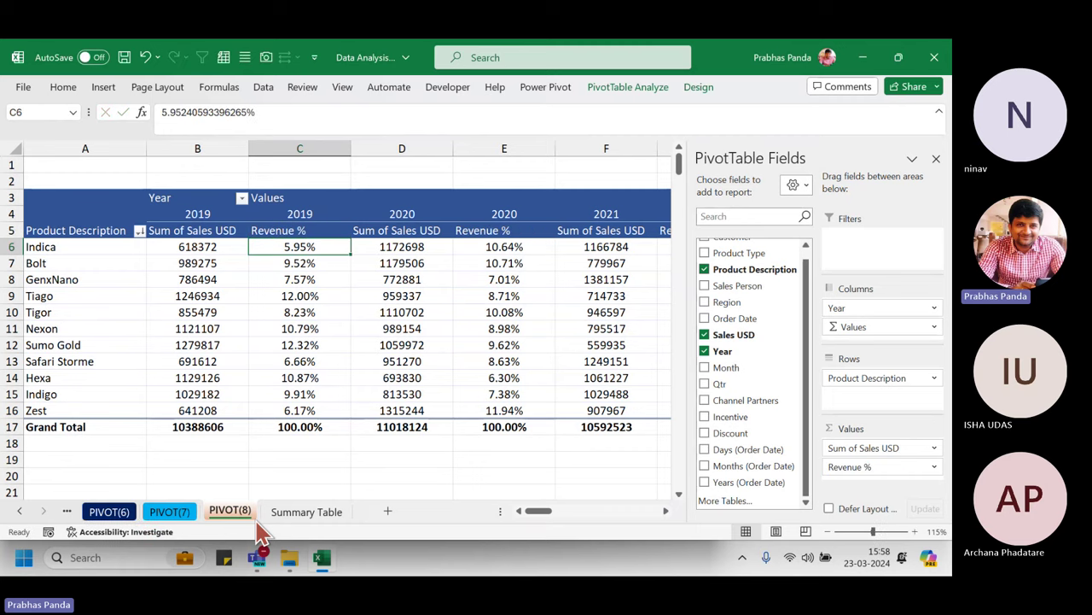
- Select the whole pivot table down to Grand Total and AutoFit its column widths
key(Up)
key(Up)
key(Left)
key(ctrl+shift+Right)
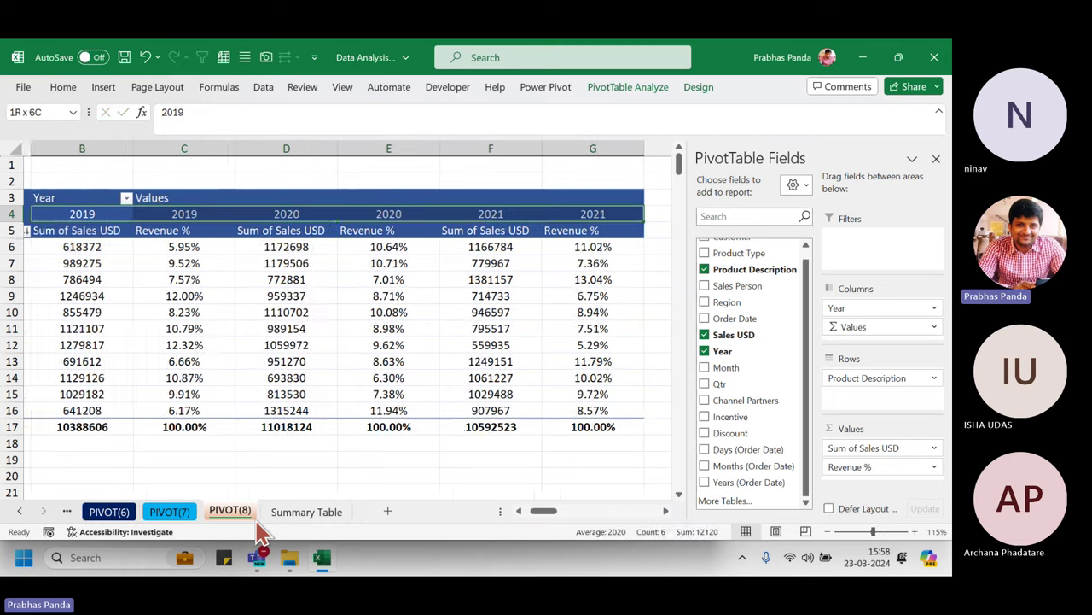
key(ctrl+shift+Down)
key(alt+o)
key(c)
key(a)
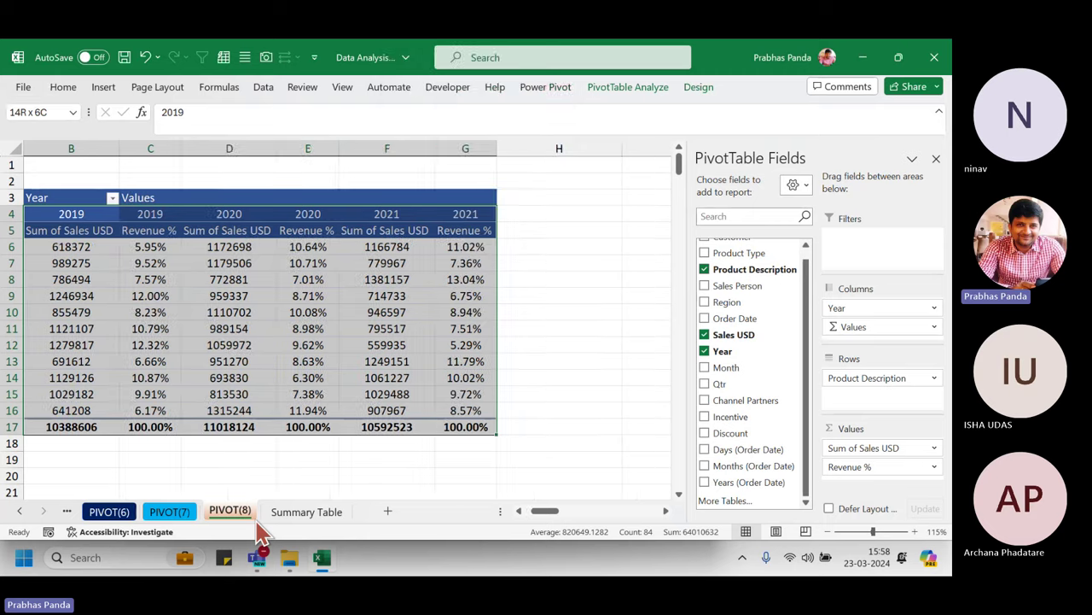
key(Left)
key(Right)
key(Right)
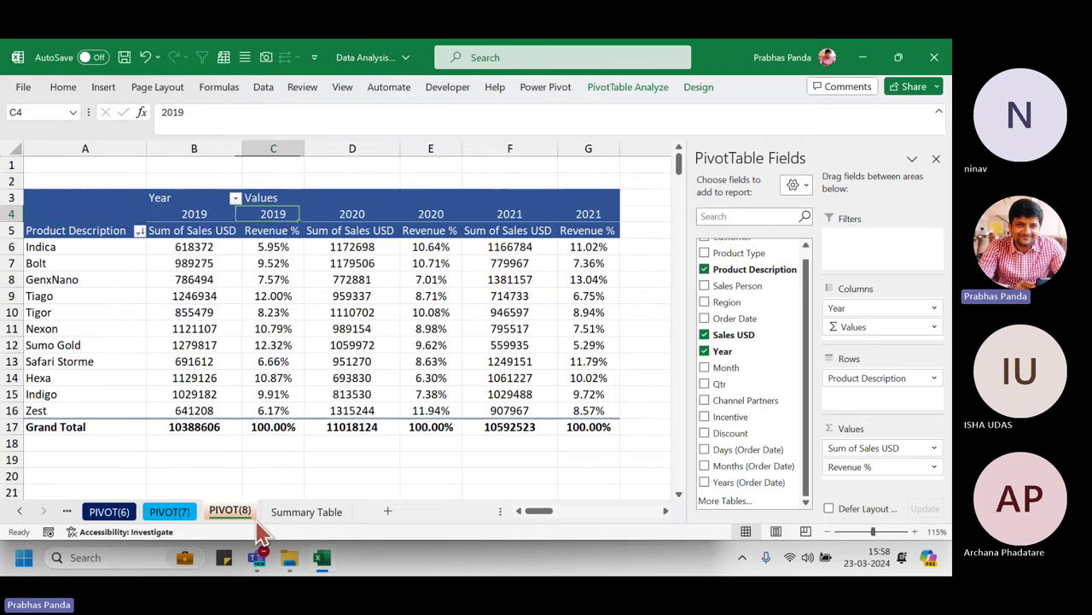
key(Down)
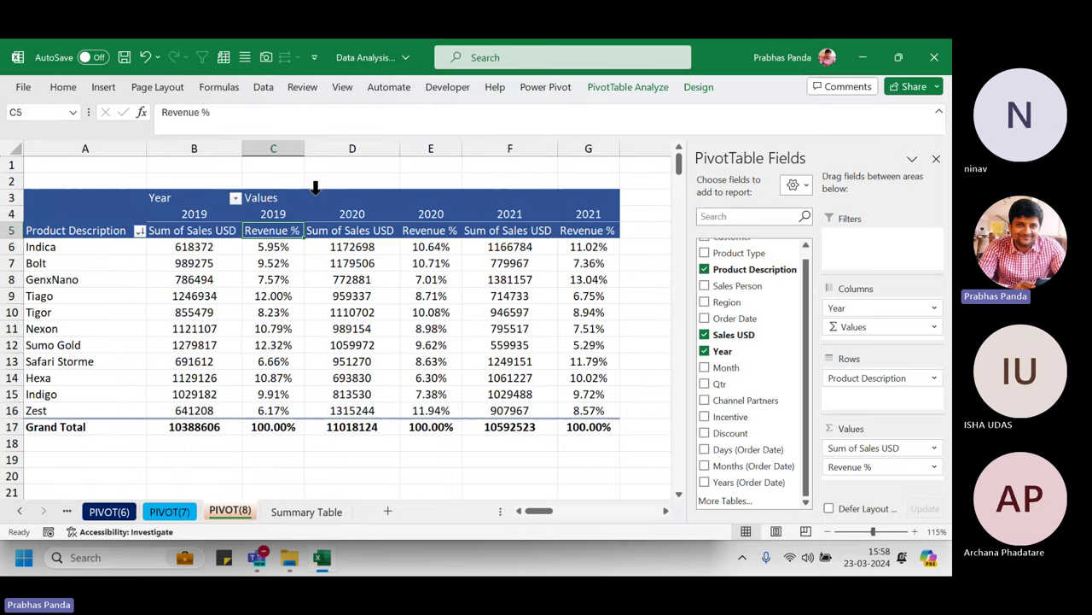
- Show the Revenue % Show Values As menu and outline Sales USD, Revenue % and % of Column Total in red
right_click(286, 231)
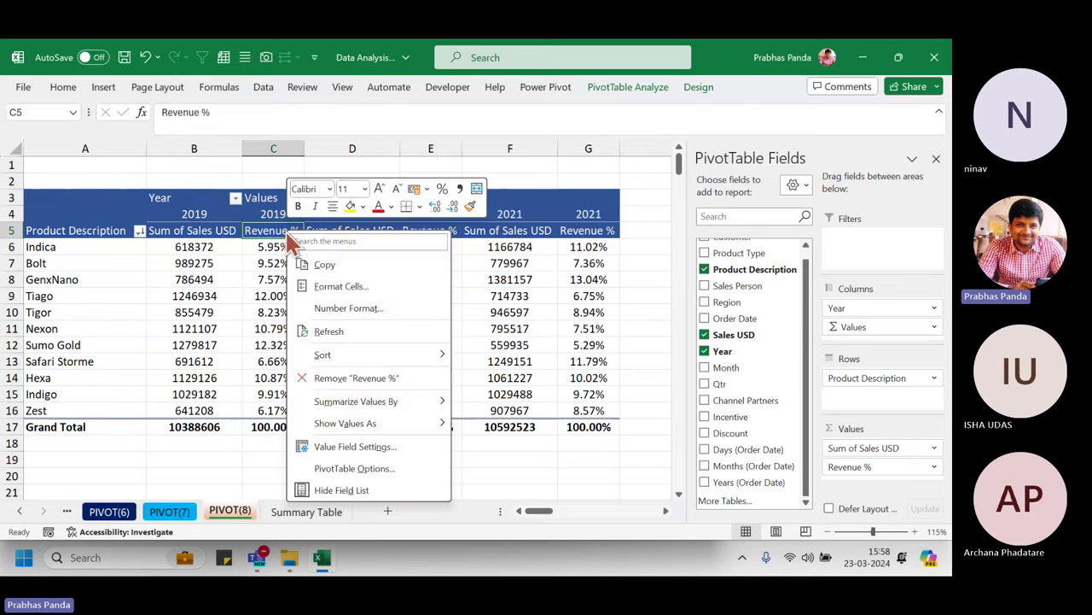
mouse_move(437, 410)
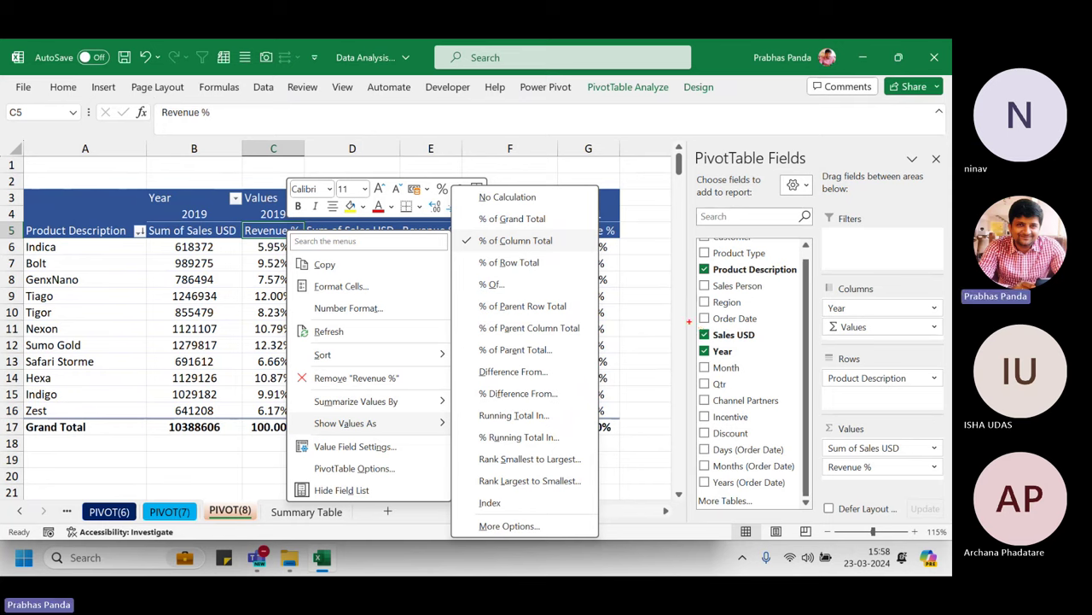
mouse_move(688, 319)
mouse_down()
mouse_move(781, 348)
mouse_move(849, 466)
mouse_up()
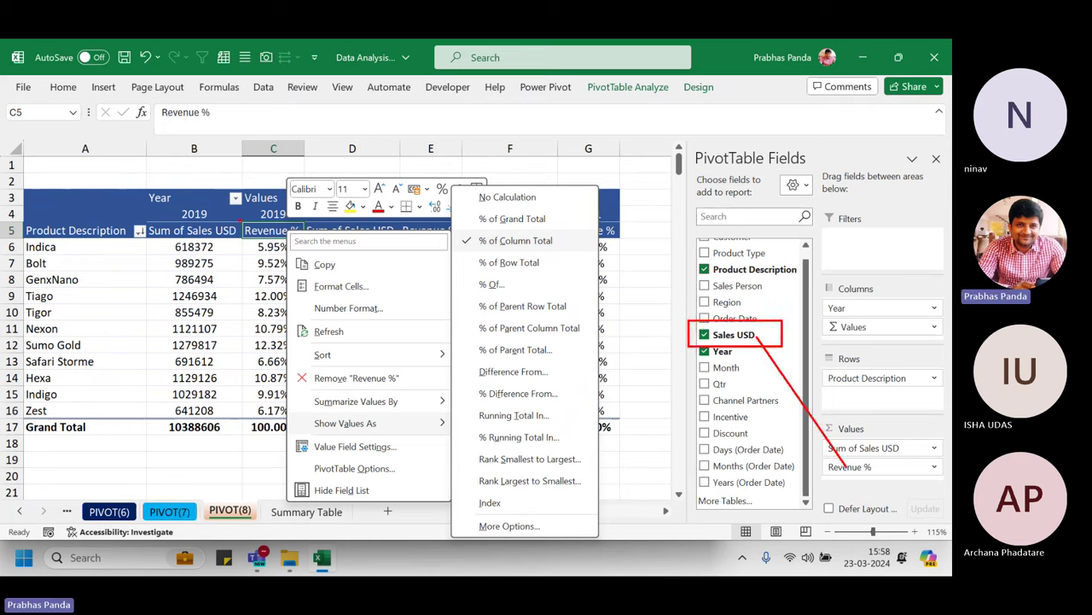
drag(240, 221, 312, 244)
mouse_move(289, 408)
mouse_down()
mouse_move(365, 432)
mouse_move(447, 435)
mouse_move(450, 408)
mouse_move(290, 408)
mouse_up()
mouse_move(453, 228)
mouse_down()
mouse_move(458, 238)
mouse_move(596, 254)
mouse_up()
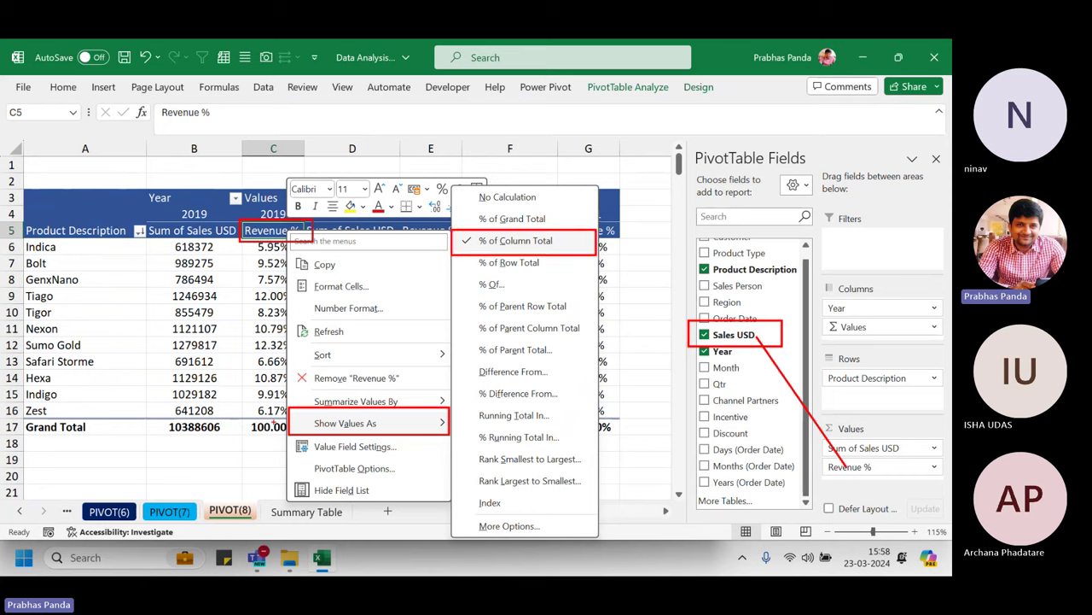
drag(240, 402, 289, 445)
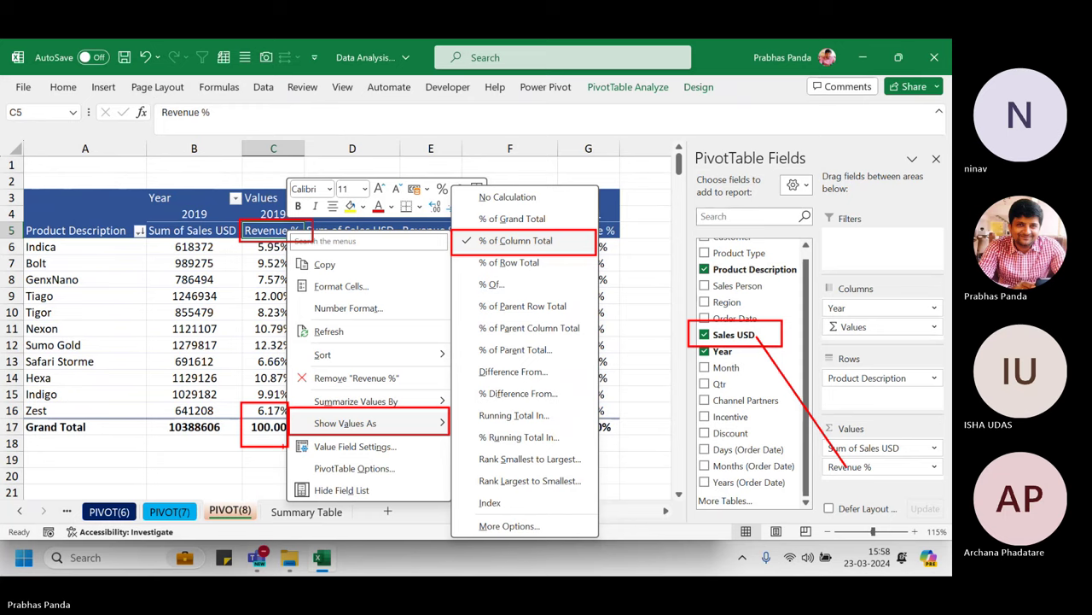
- Take a full-screen screenshot with Win+Shift+S
key(super+shift+s)
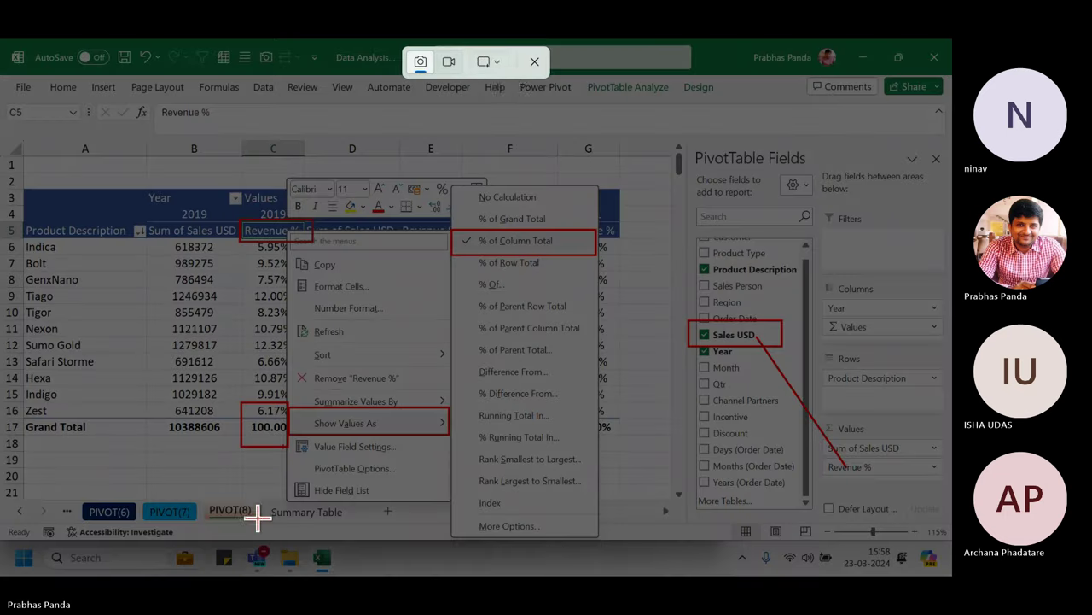
click(502, 65)
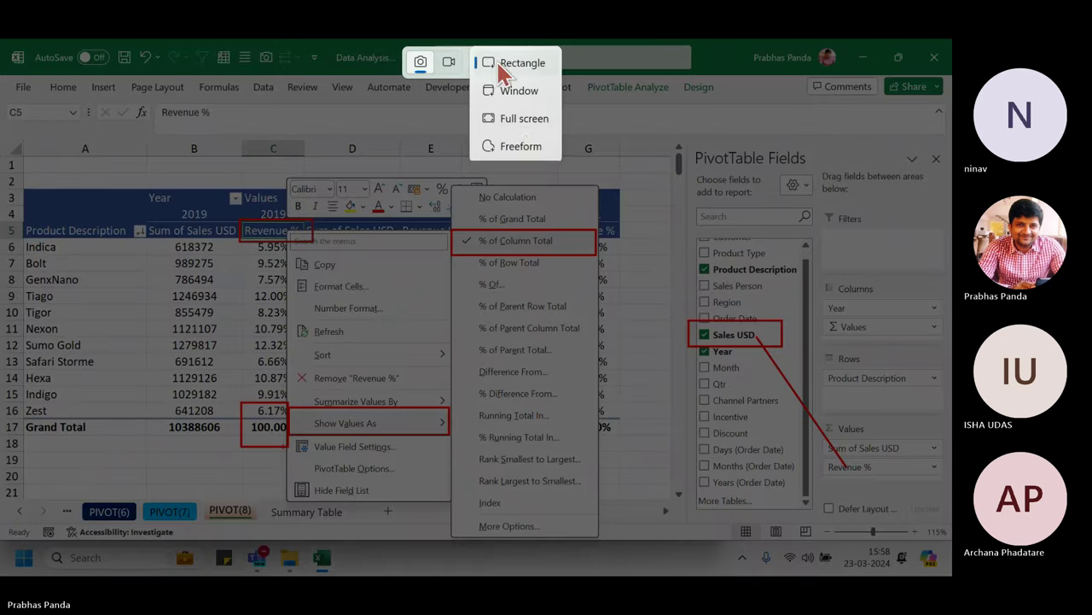
click(525, 118)
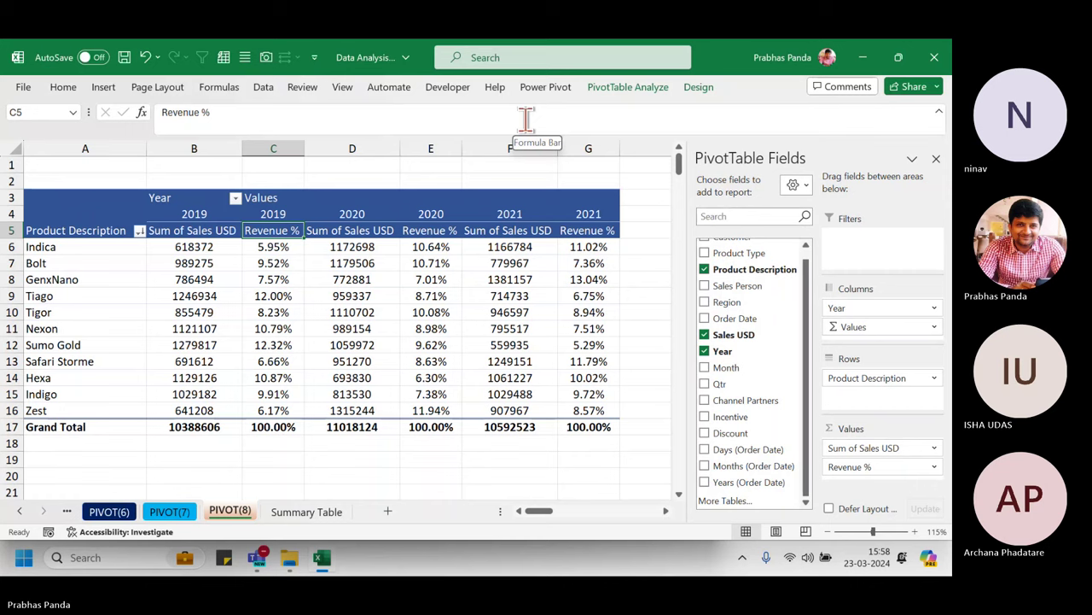
- Paste and send the pivot table screenshot in the Teams meeting chat, then return to Excel
click(898, 57)
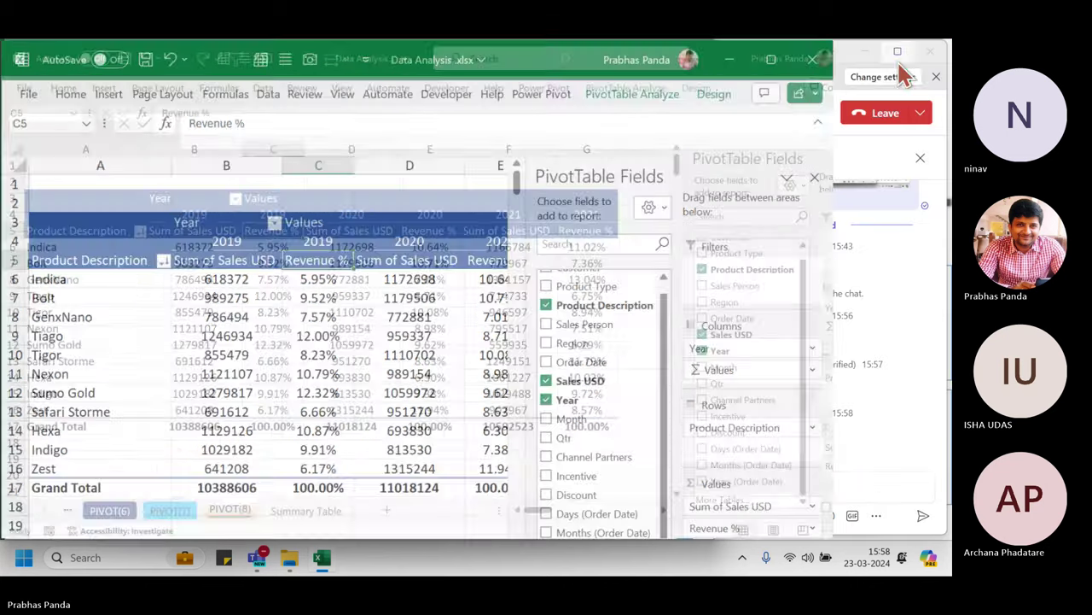
click(785, 487)
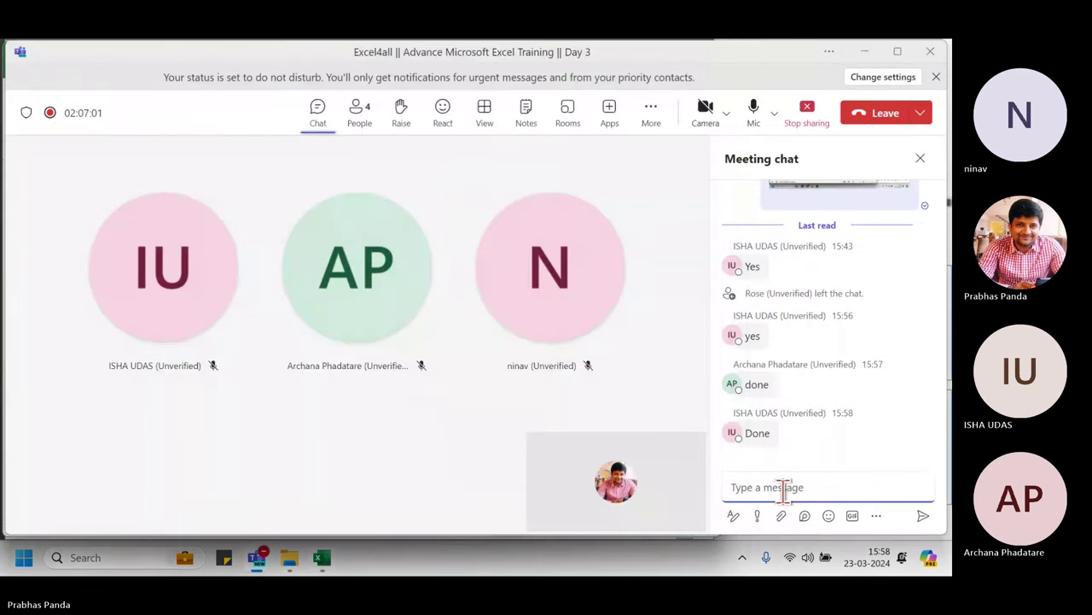
key(ctrl+v)
key(Return)
key(alt+Tab)
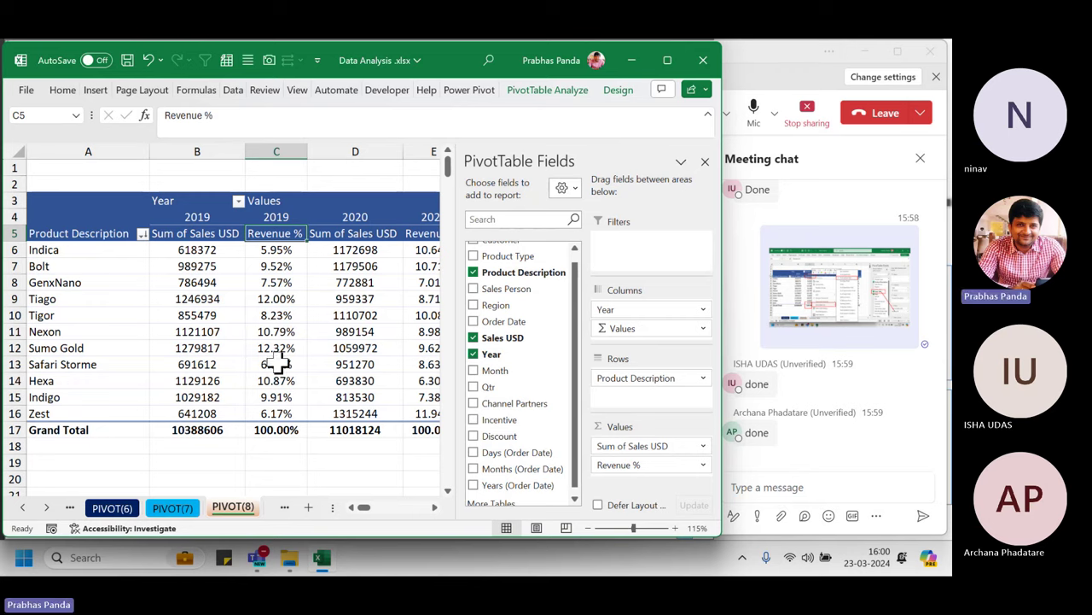
- Drag Sales USD into Values again to create Sum of Sales USD2, then maximize Excel
mouse_move(279, 366)
click(212, 249)
click(212, 249)
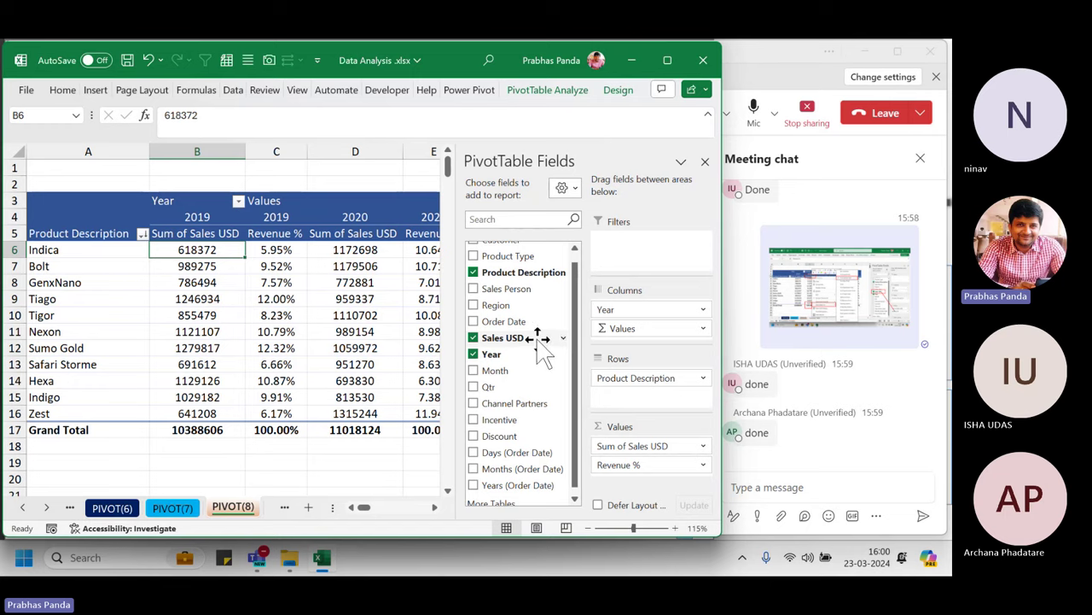
drag(539, 341, 640, 488)
click(371, 232)
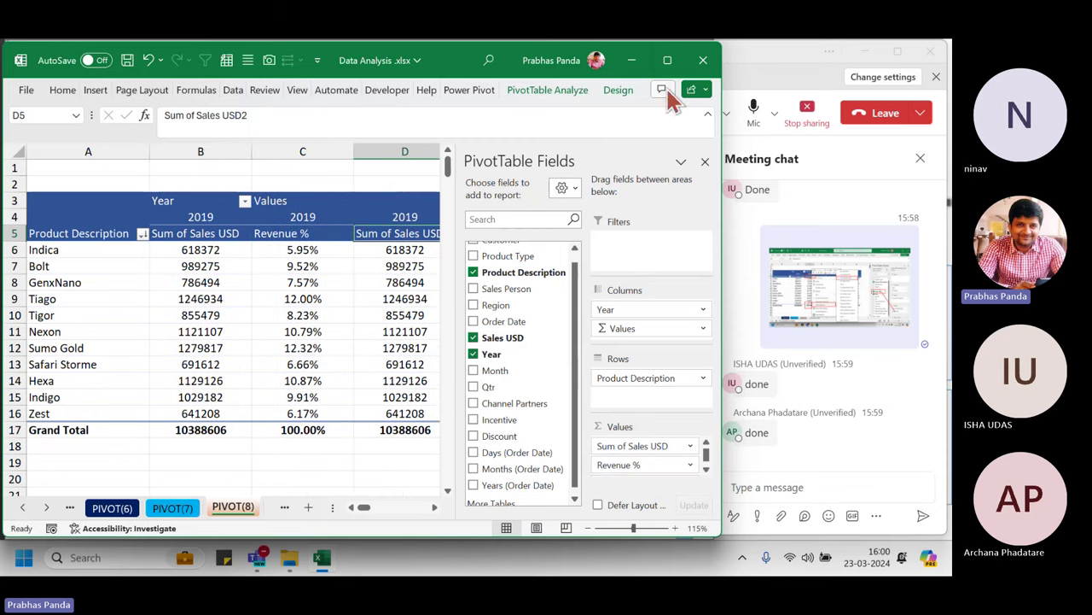
click(667, 60)
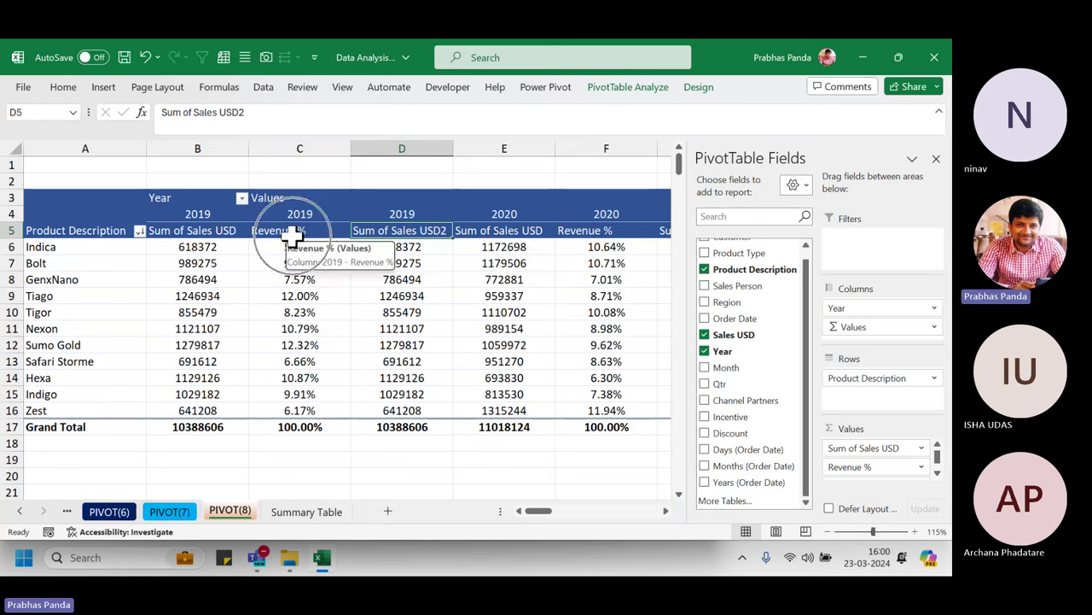
- Summarize Sum of Sales USD2 by Count and rename it 'Invoice Count'
right_click(415, 236)
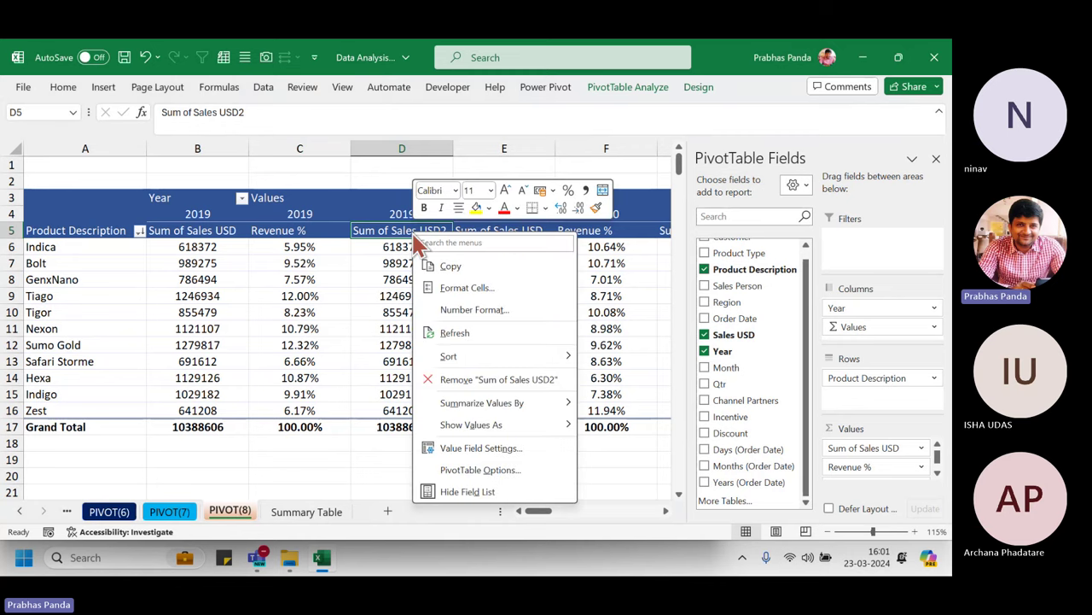
mouse_move(546, 416)
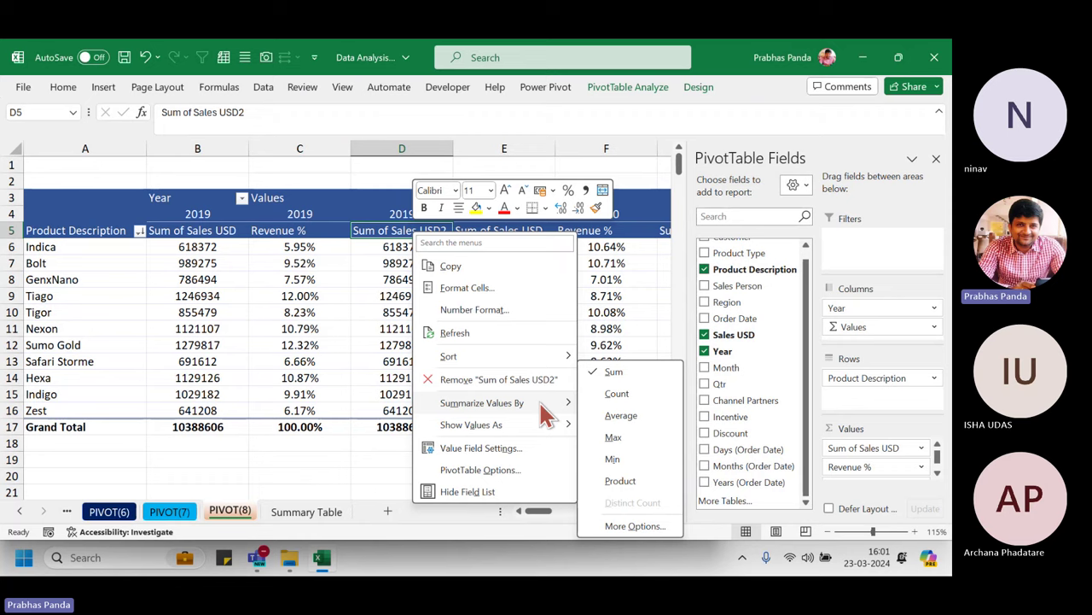
click(614, 392)
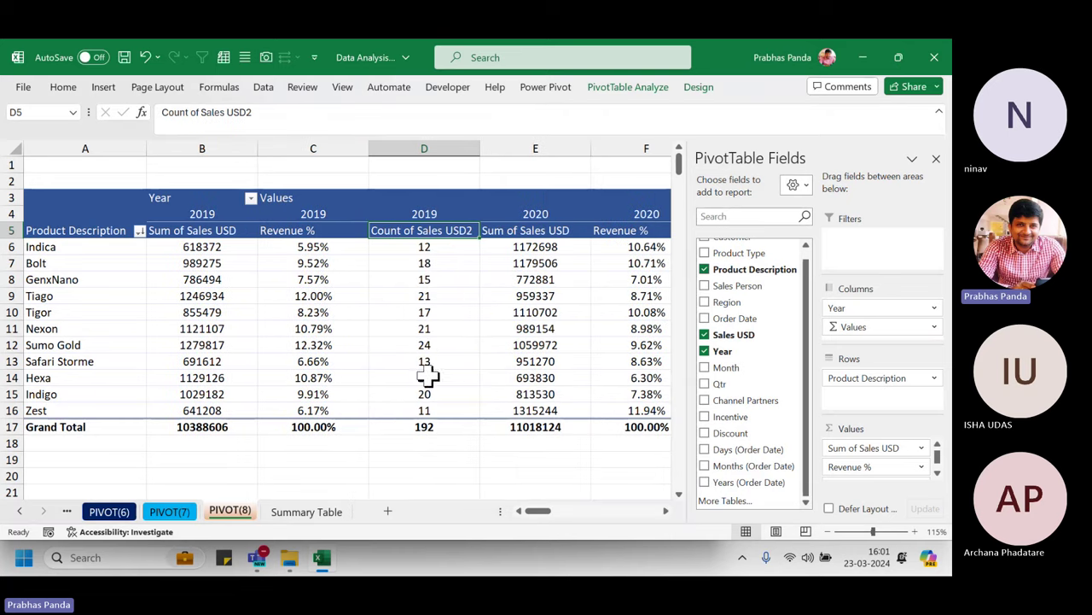
text(In)
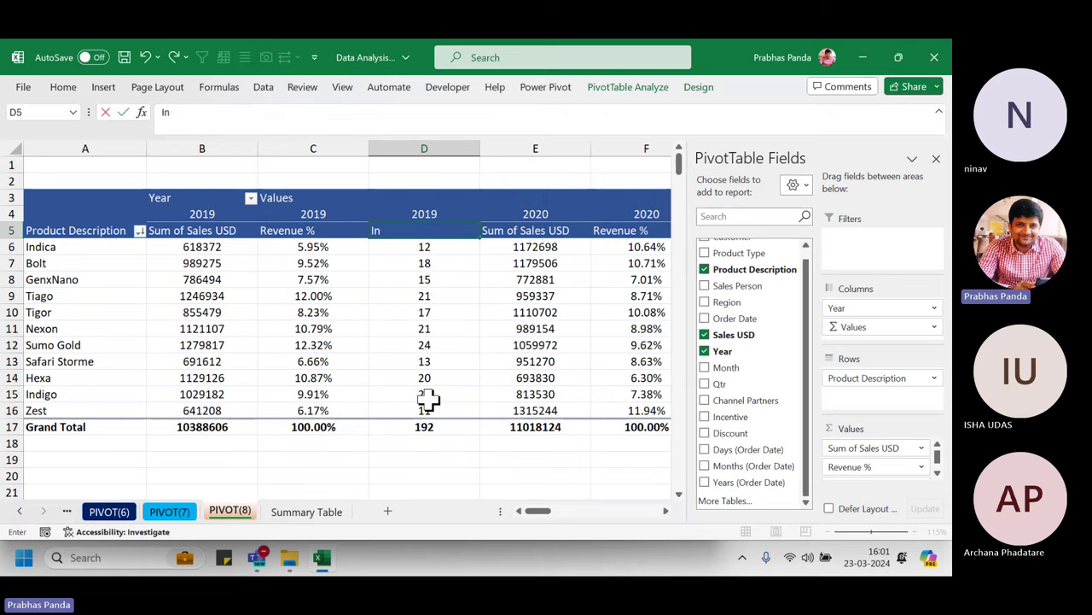
text(voice Count)
key(Return)
- Select the whole pivot value range, right-align it, then centre it again
key(Up)
key(Left)
key(Left)
key(Left)
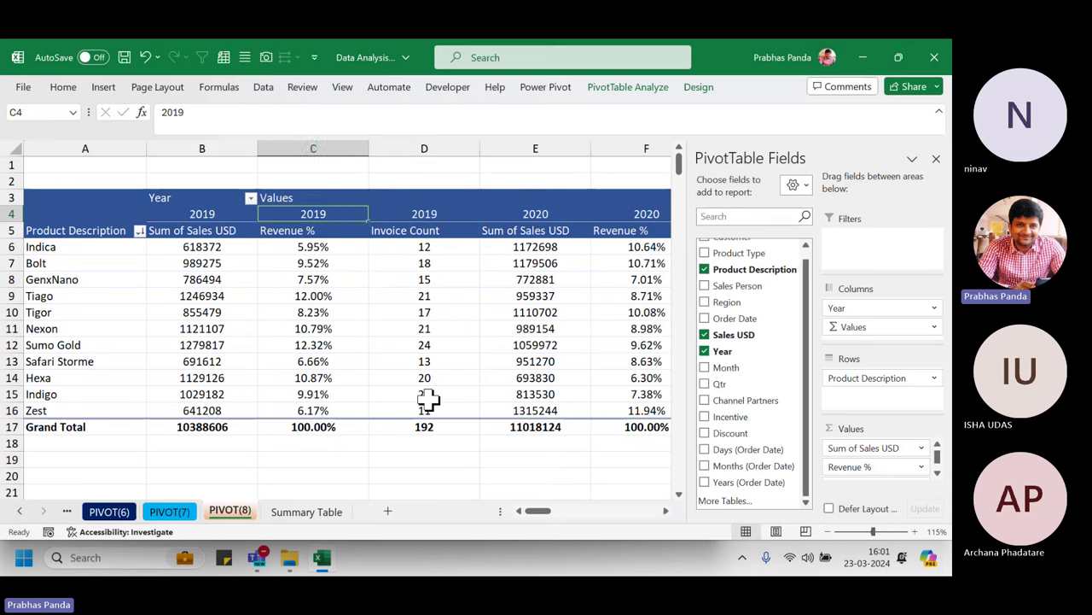
key(Right)
key(ctrl+shift+Right)
key(ctrl+shift+Down)
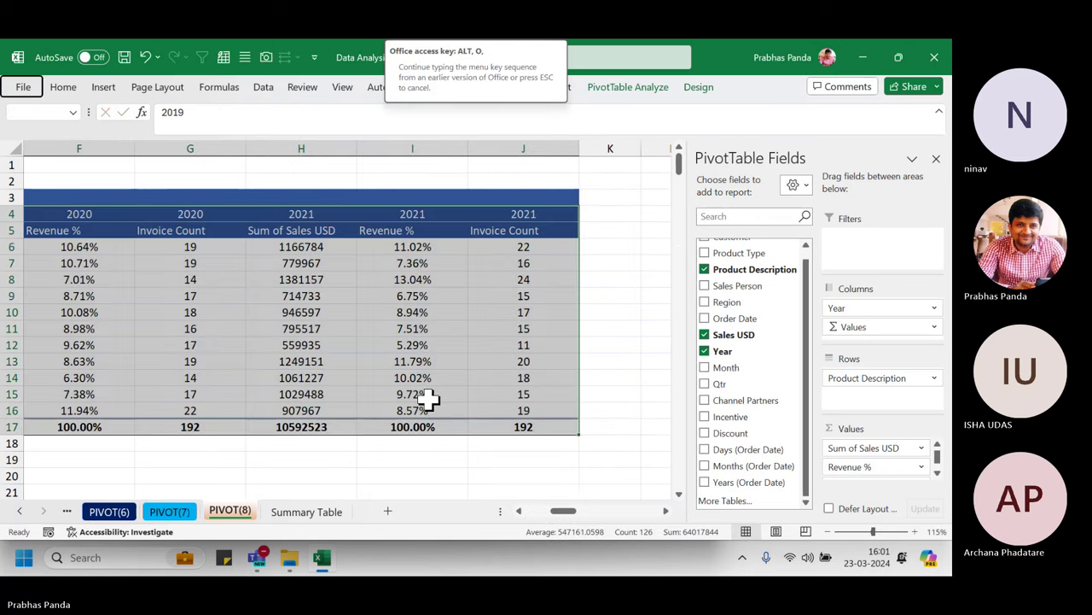
key(ctrl+BackSpace)
key(alt+h)
key(a)
key(r)
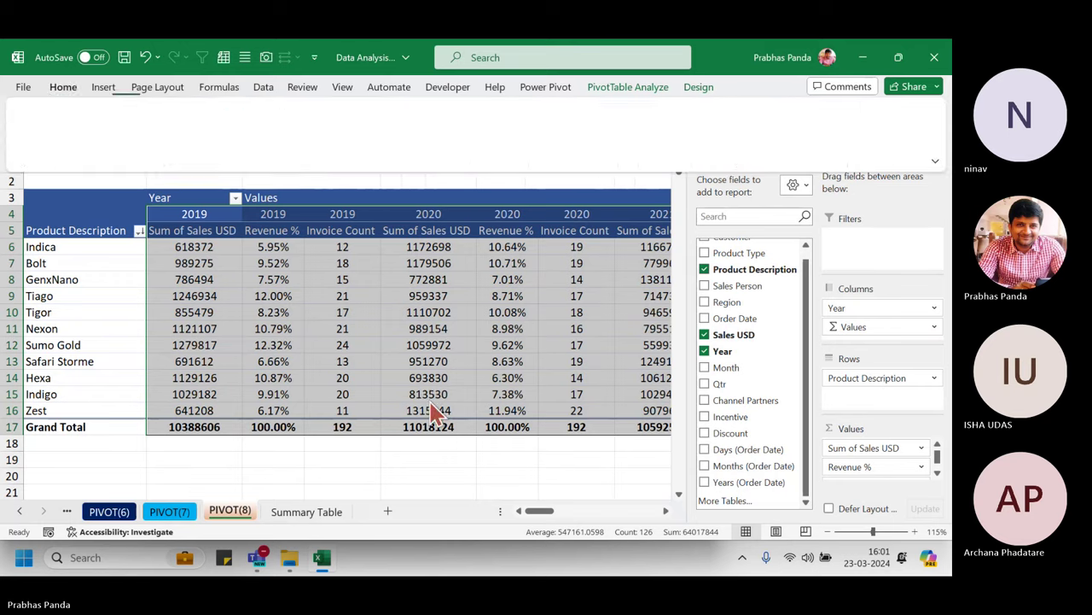
key(alt+h)
key(a)
key(c)
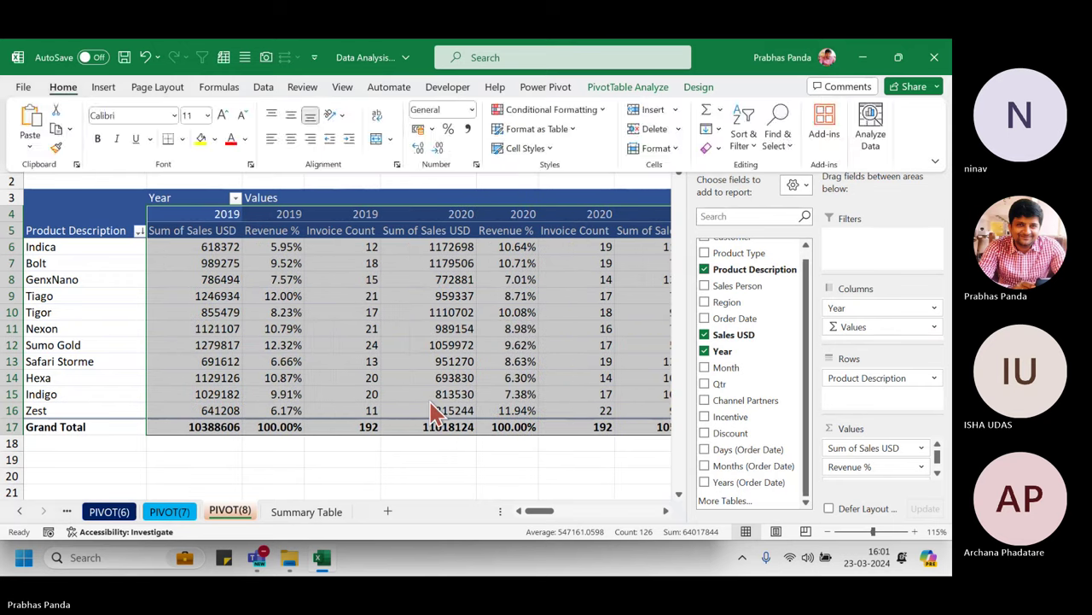
click(403, 312)
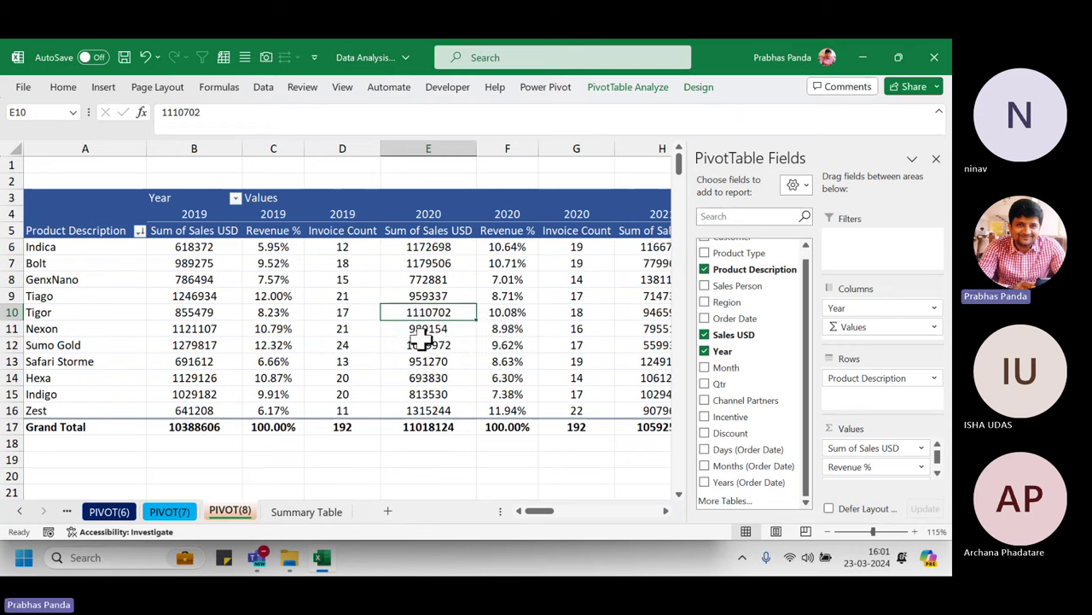
click(344, 231)
right_click(346, 235)
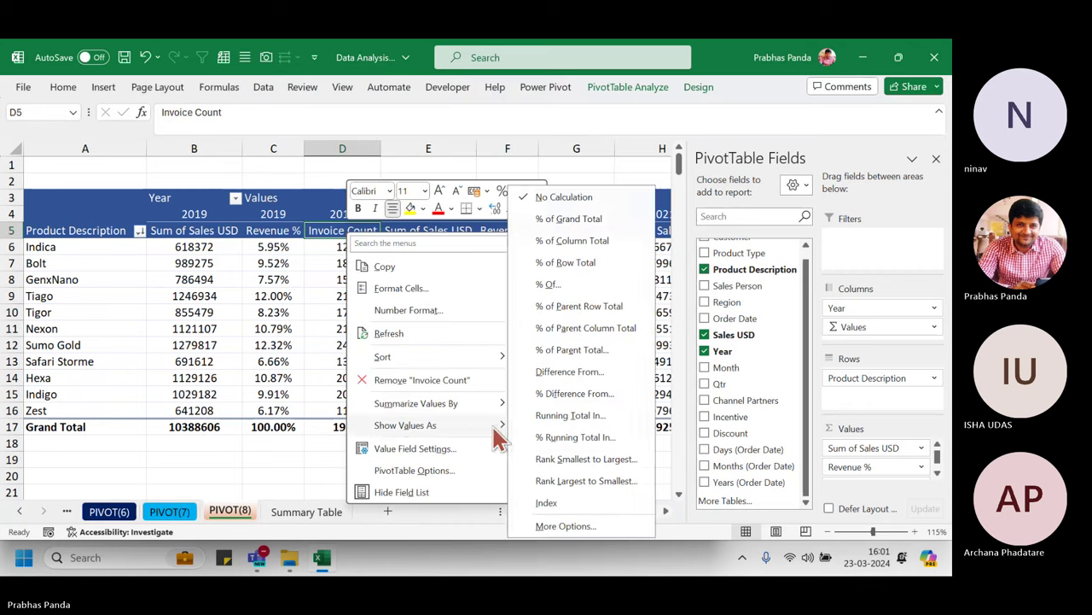
mouse_move(500, 403)
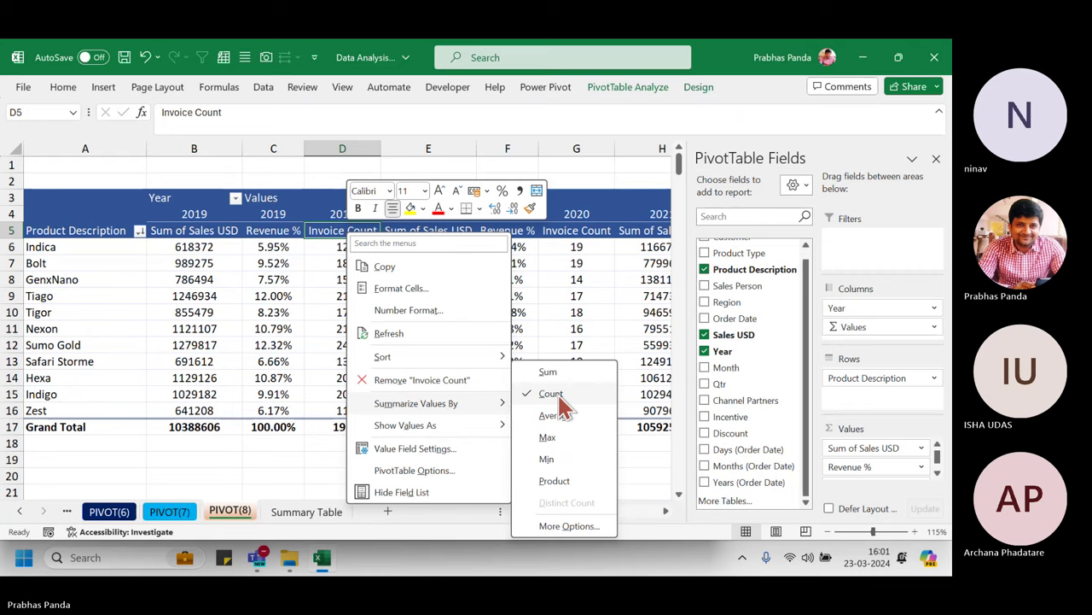
mouse_move(693, 318)
mouse_down()
mouse_move(777, 354)
mouse_move(853, 480)
mouse_up()
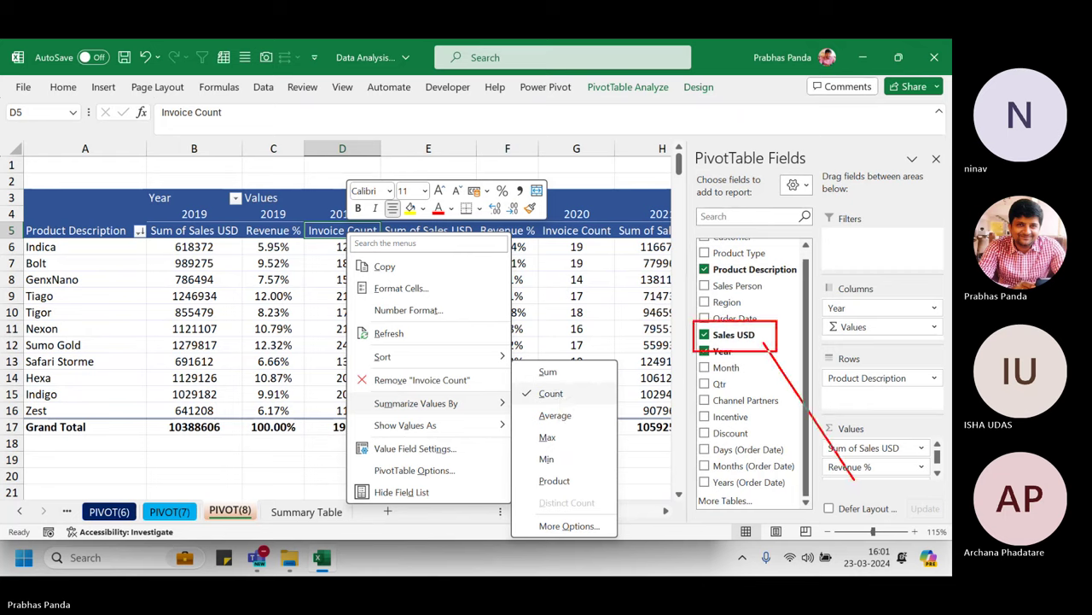
drag(300, 222, 391, 240)
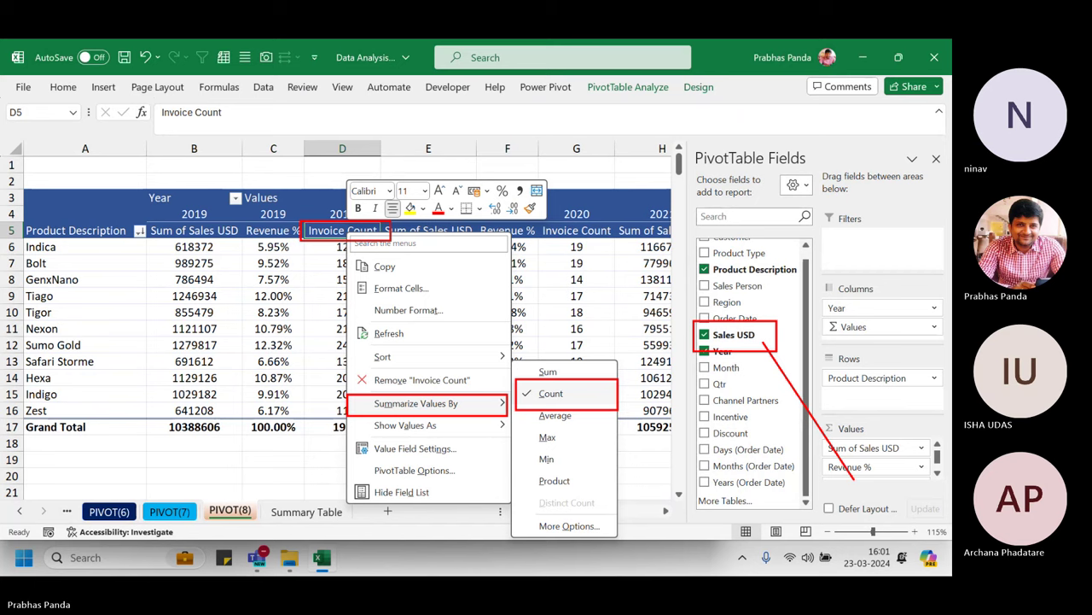
key(super+shift+s)
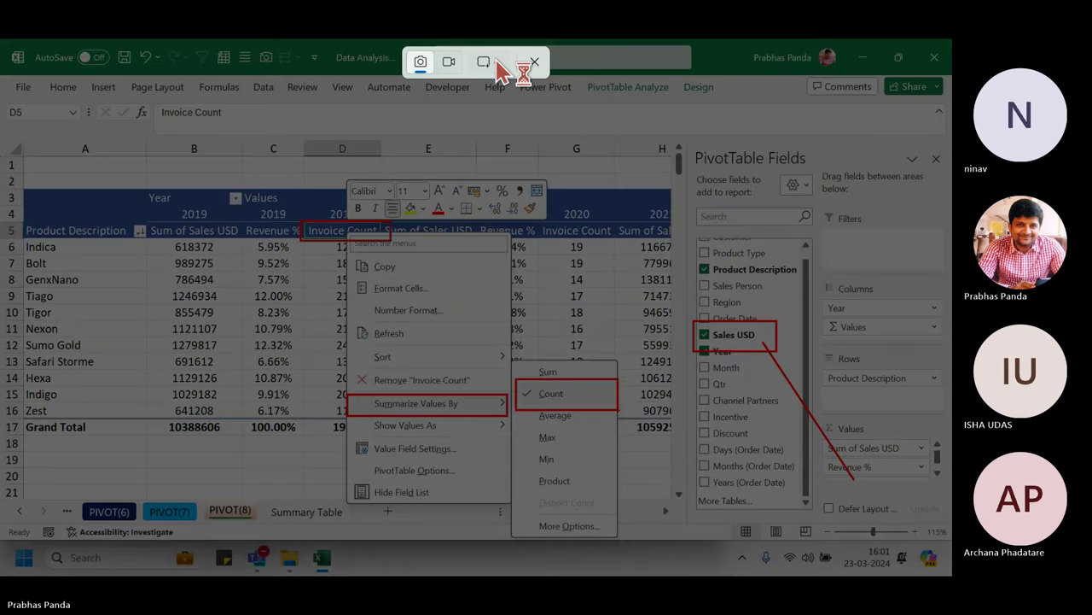
click(500, 68)
click(526, 119)
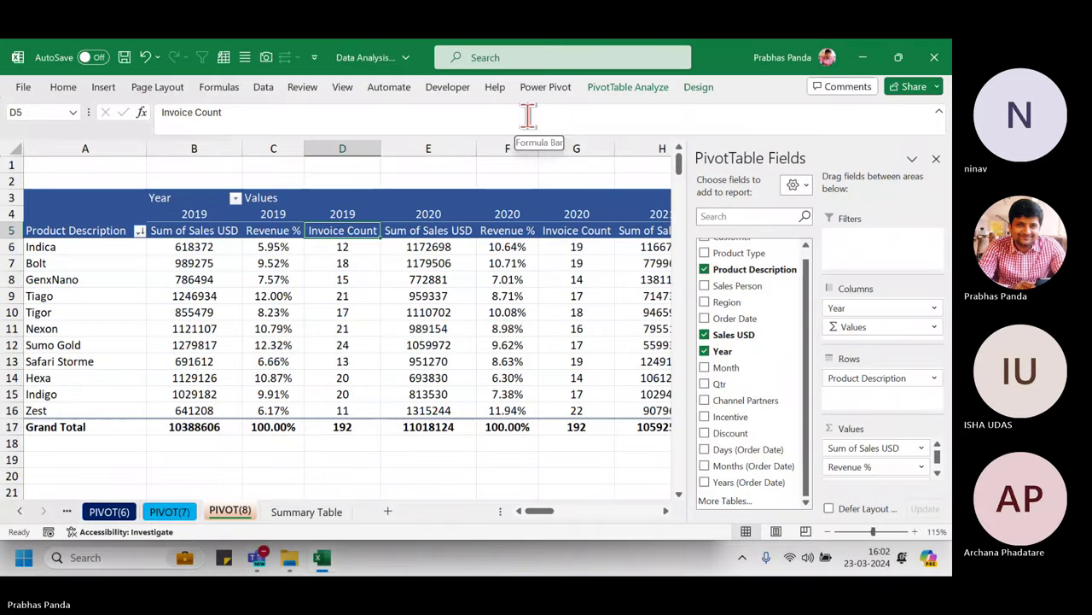
- Paste and send the Invoice Count snapshot in the Teams meeting chat, then switch back to Excel
click(898, 58)
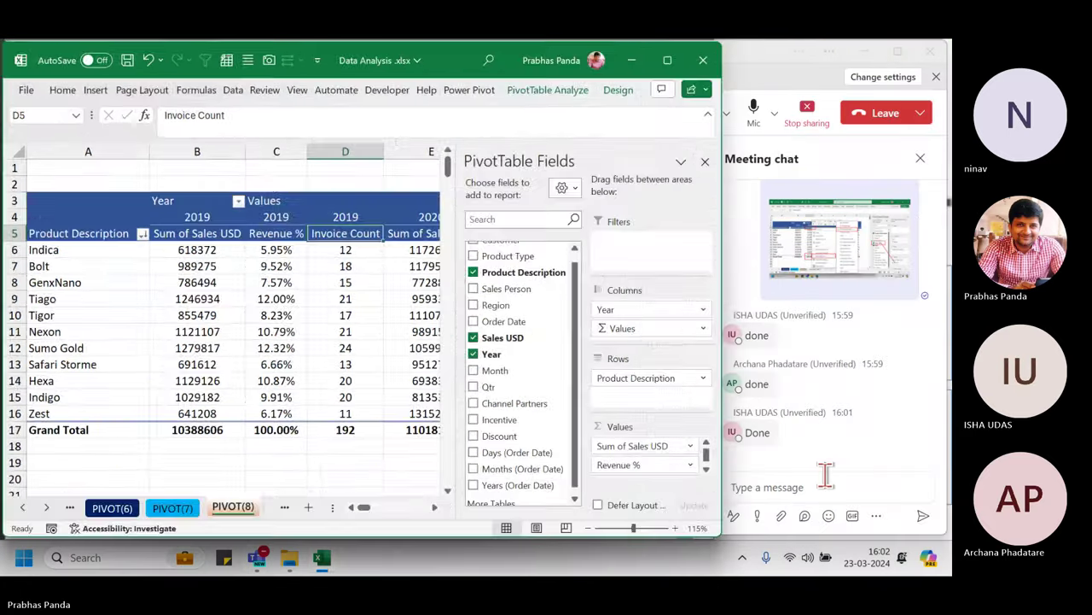
click(826, 475)
key(ctrl+v)
key(Return)
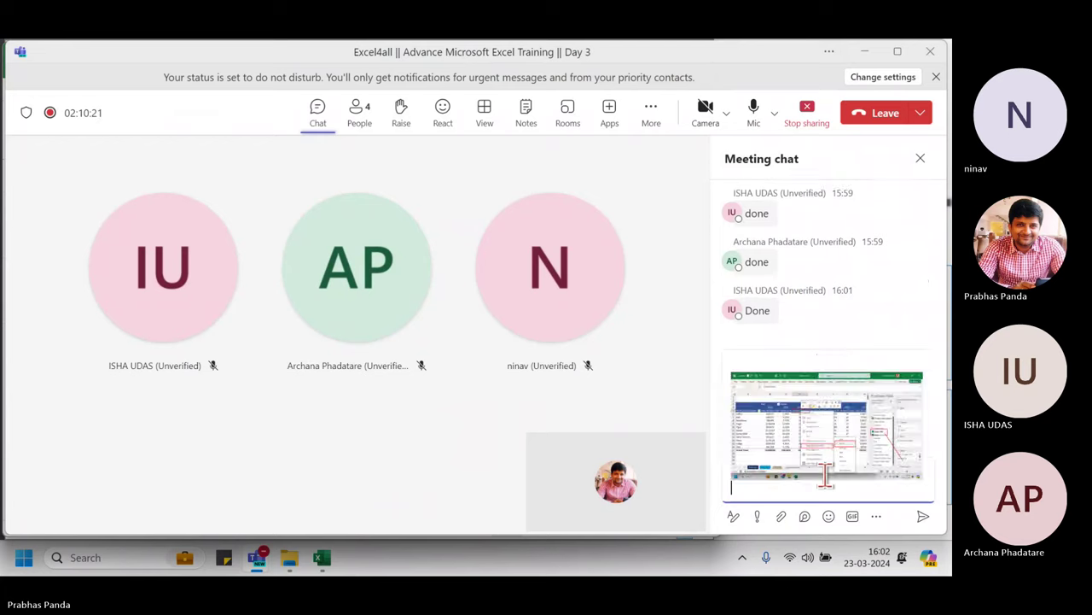
key(alt+Tab)
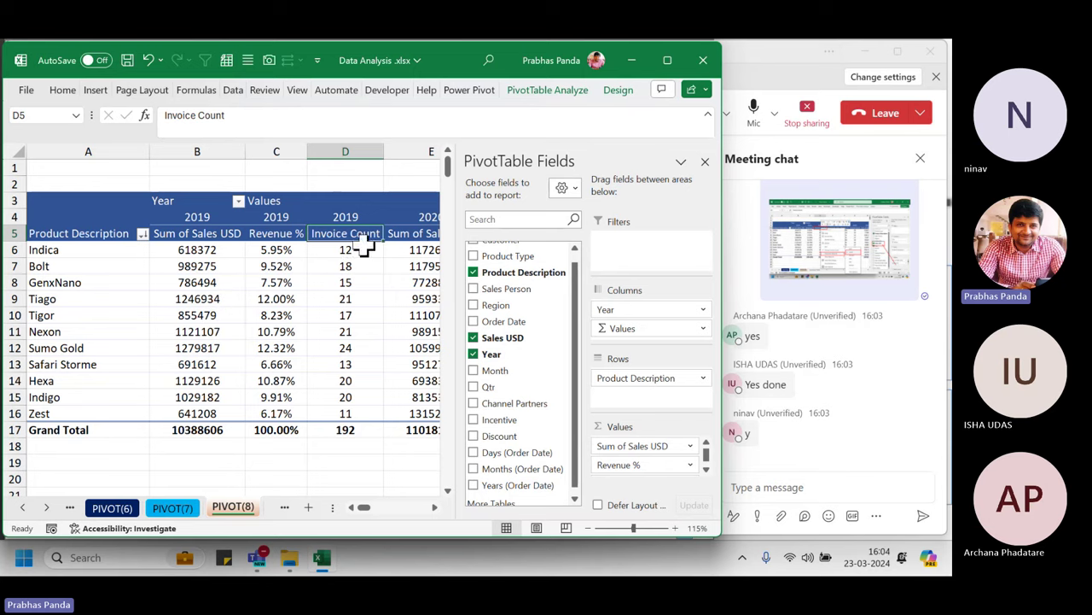
- Select columns B, C and D holding 2019 Sum of Sales USD, Revenue % and Invoice Count
drag(198, 145, 354, 164)
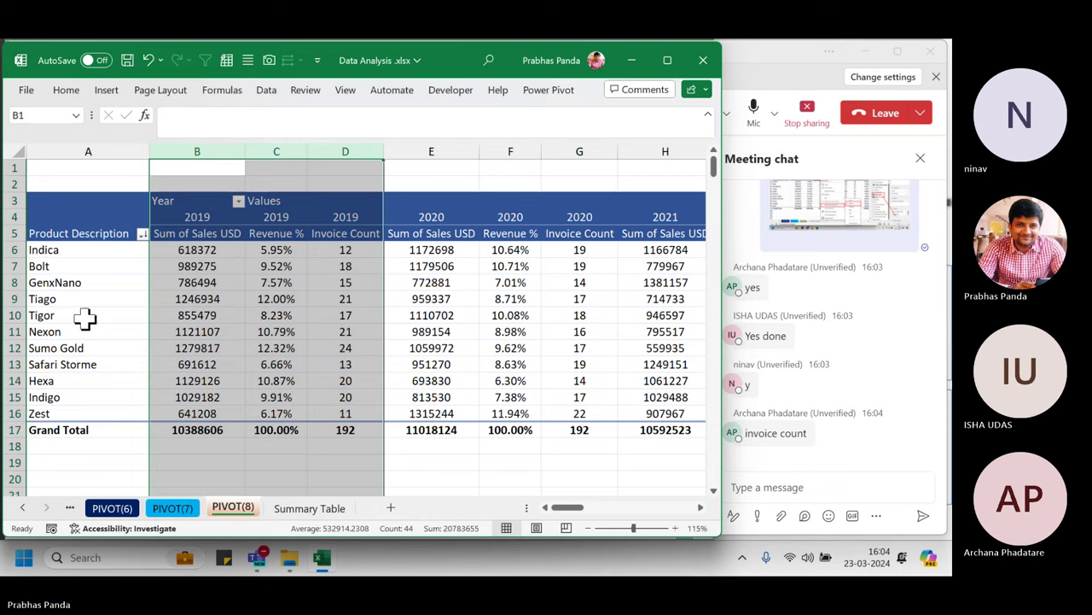
click(367, 152)
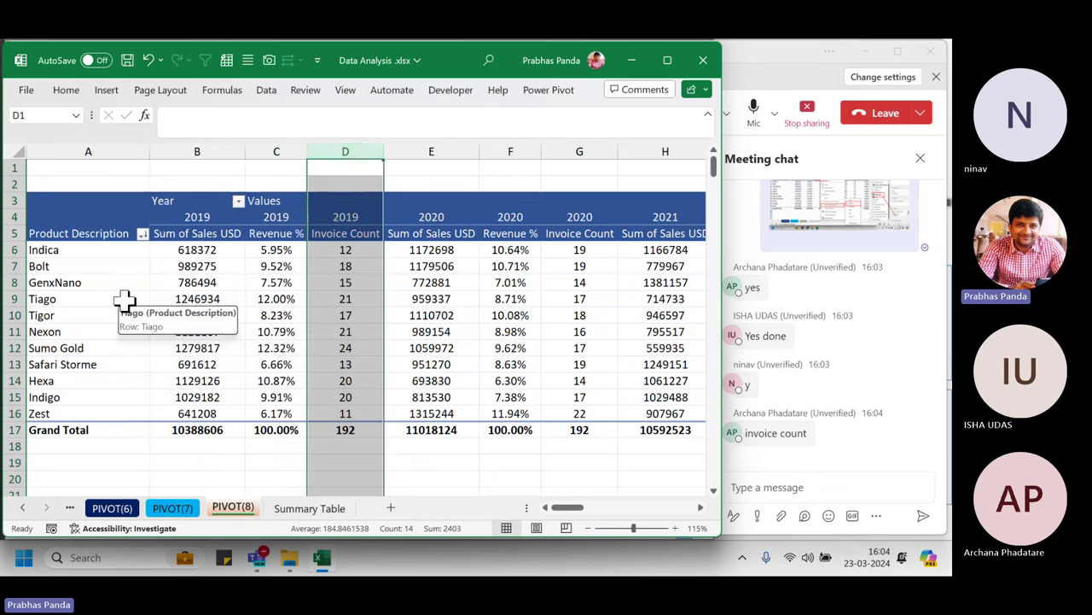
ctrl+click(196, 151)
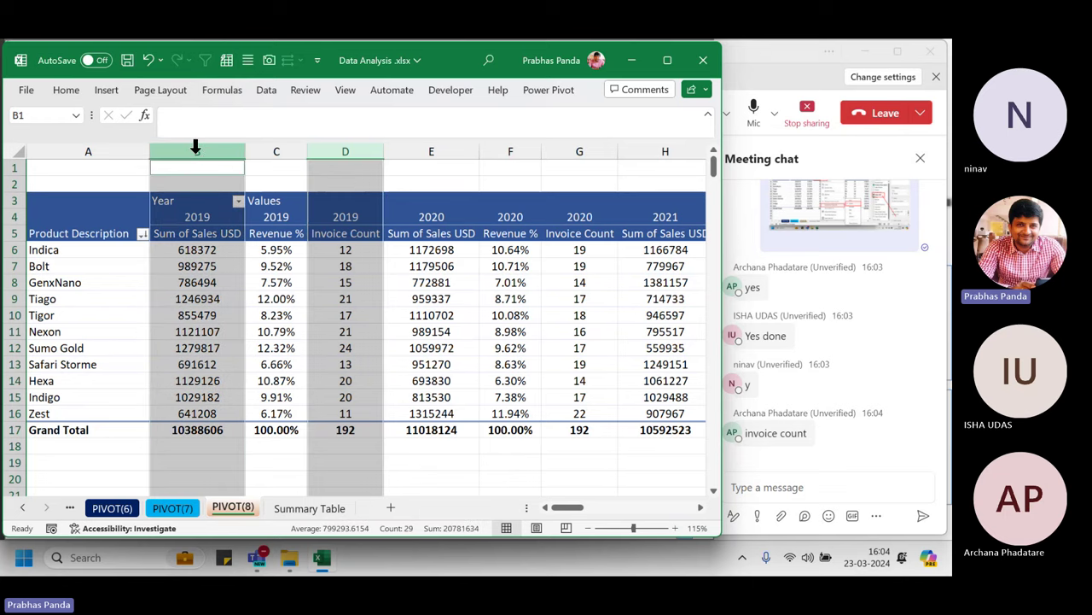
ctrl+click(284, 147)
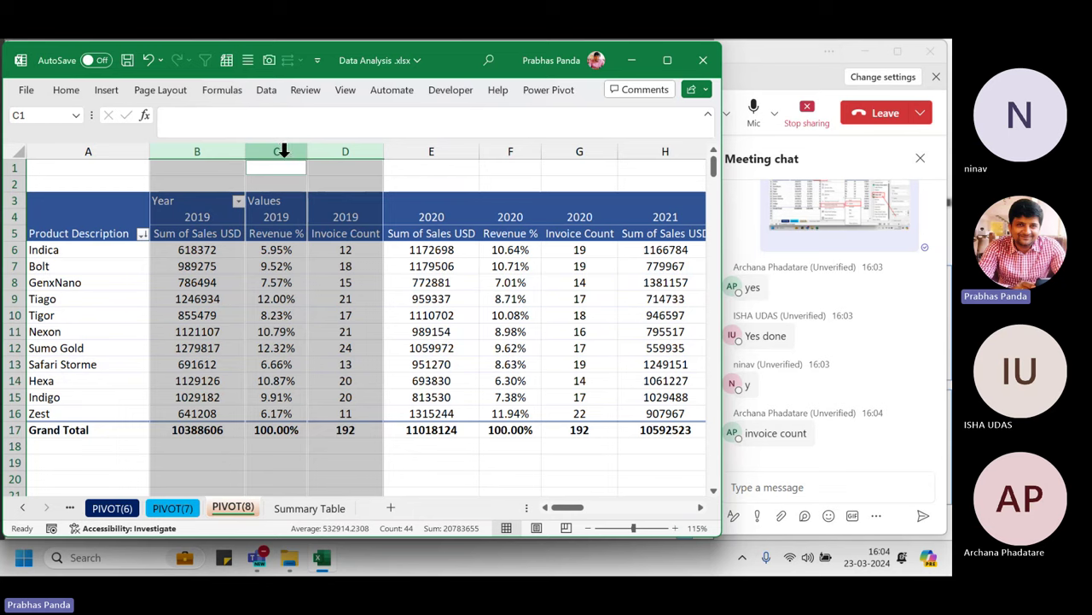
- Move Invoice Count to the beginning of the Values area, ahead of Sum of Sales USD
drag(321, 331, 320, 318)
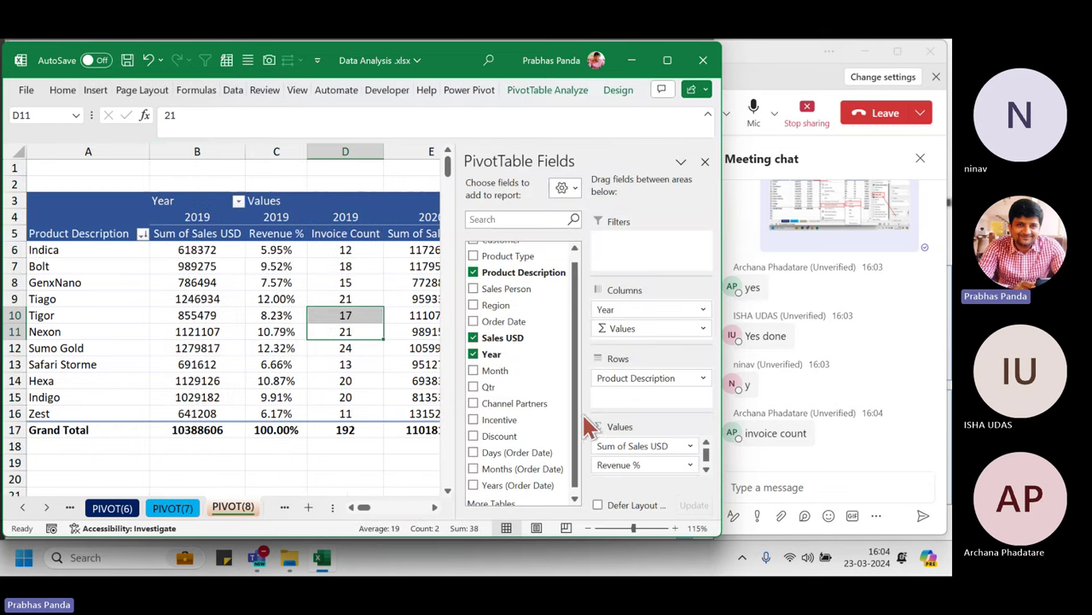
scroll(642, 453, down, 1)
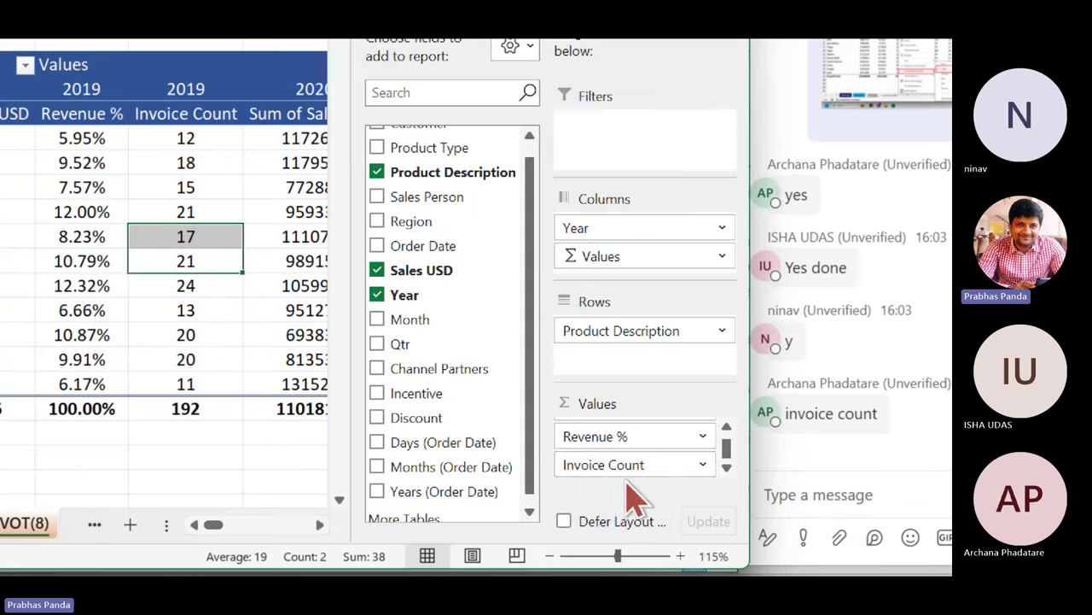
click(702, 466)
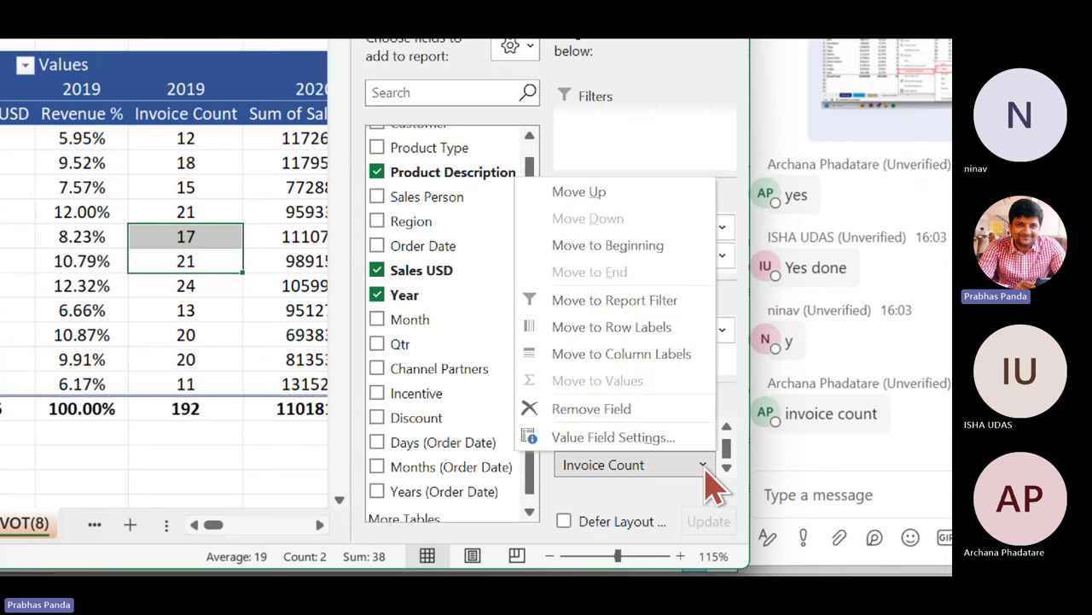
click(640, 249)
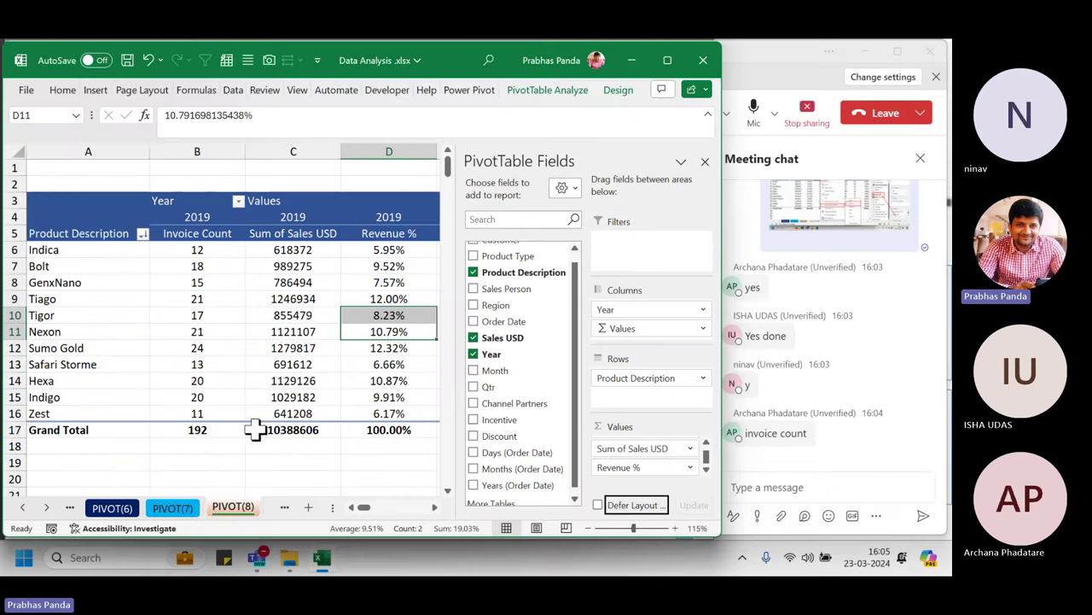
- Select the 2019 columns of the pivot table to review the reordered values
click(51, 409)
click(140, 456)
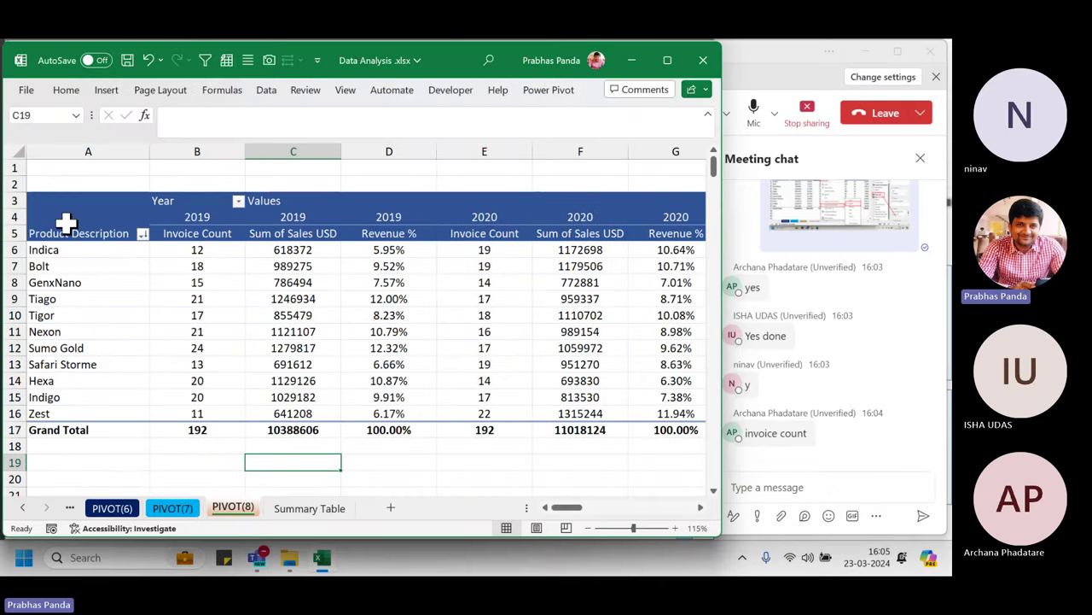
drag(88, 151, 355, 220)
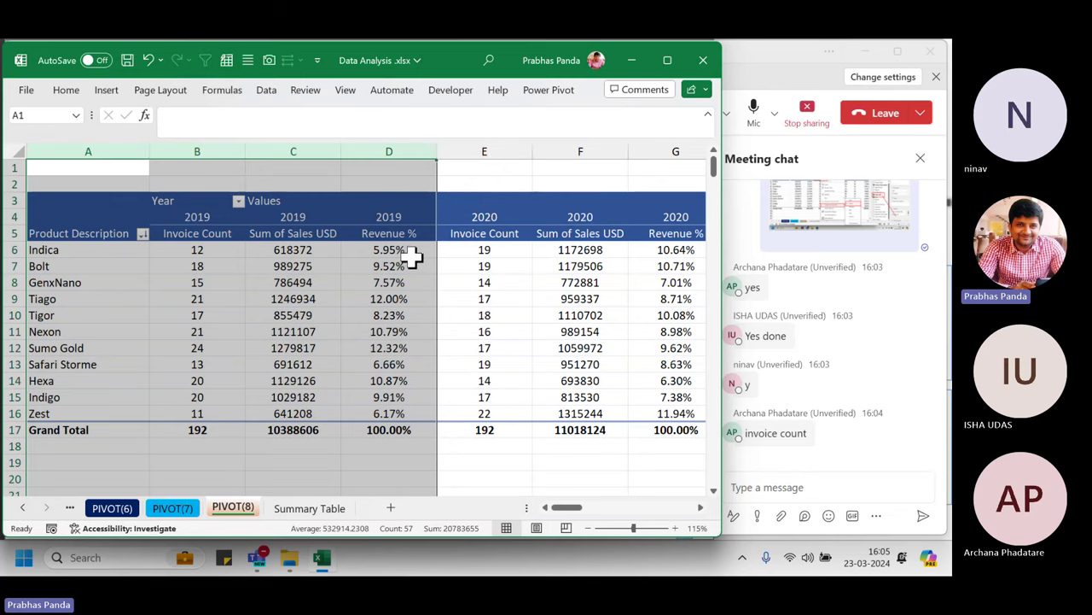
- Select a cell inside the yearly product pivot so the PivotTable Fields pane appears
click(323, 267)
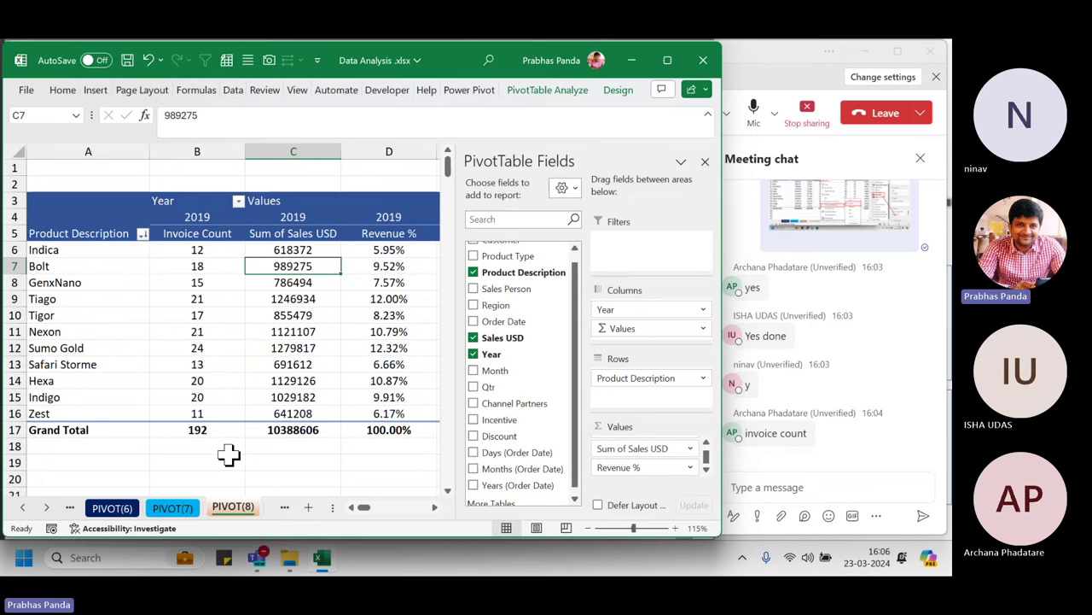
- Ctrl-drag the PIVOT(8) sheet tab to create the copy PIVOT(9) before Summary Table
click(254, 462)
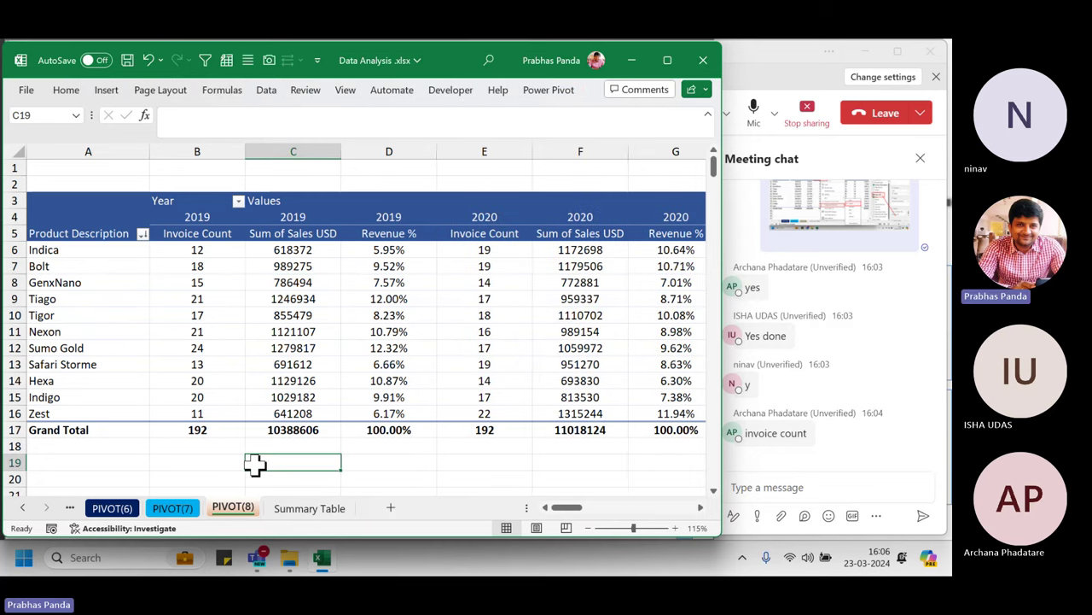
click(239, 508)
click(242, 507)
drag(265, 512, 292, 510)
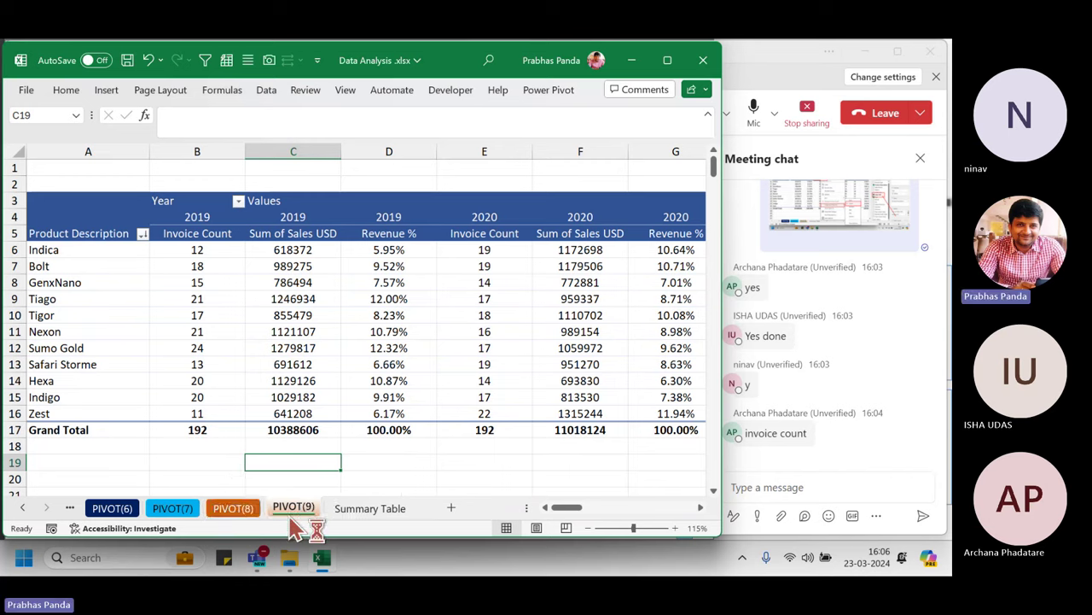
- Look at the Tab Color options for PIVOT(9) and close the menu unchanged
right_click(290, 508)
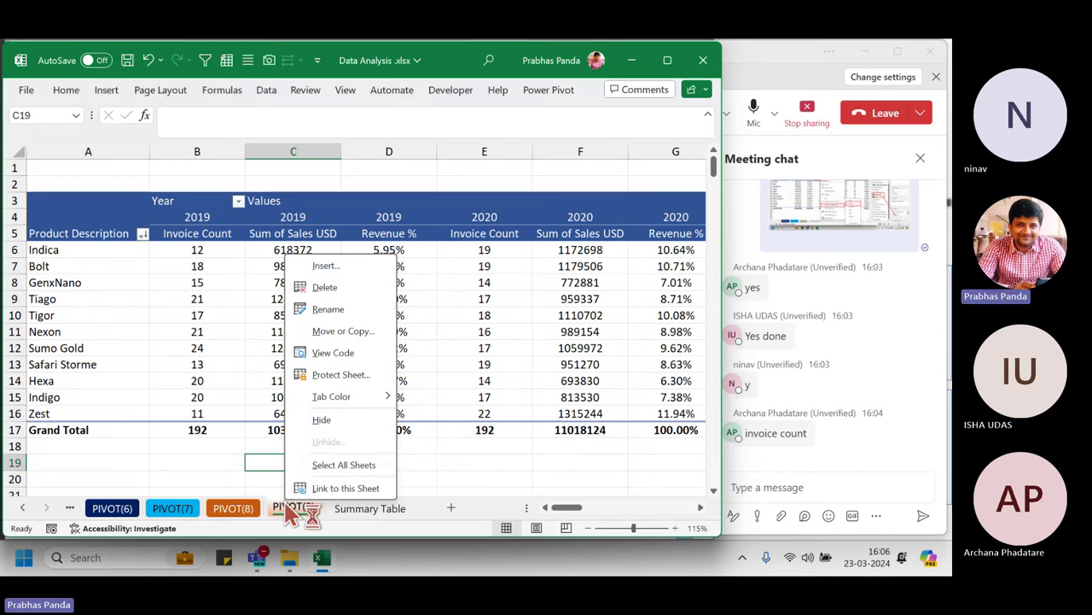
mouse_move(381, 393)
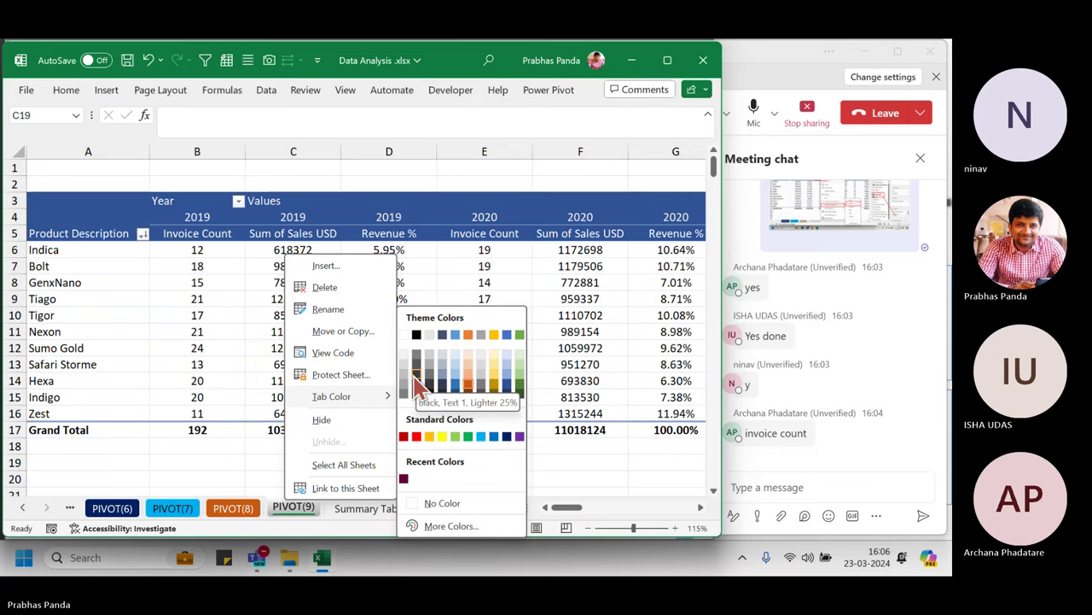
click(423, 376)
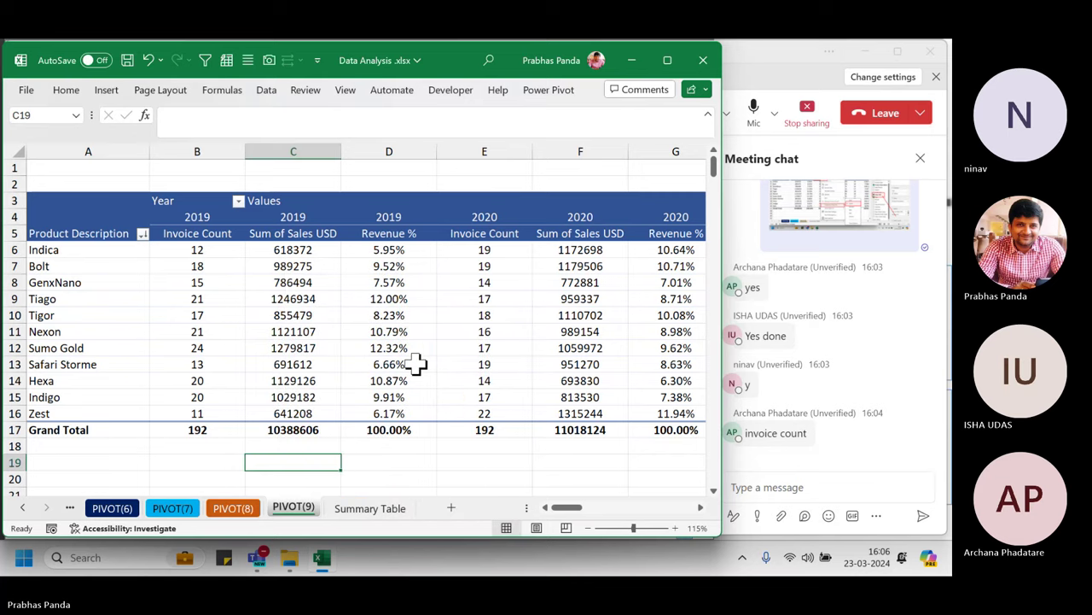
click(391, 333)
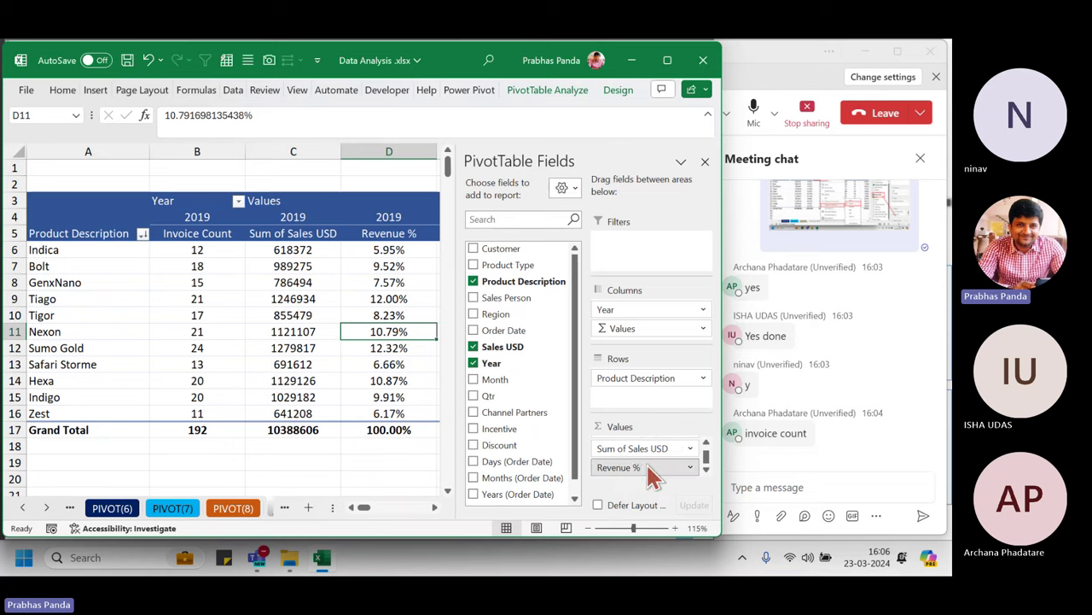
- Drag Revenue % and Invoice Count out of Values, leaving only Sum of Sales USD for 2019–2021
drag(647, 476, 508, 435)
drag(651, 445, 530, 421)
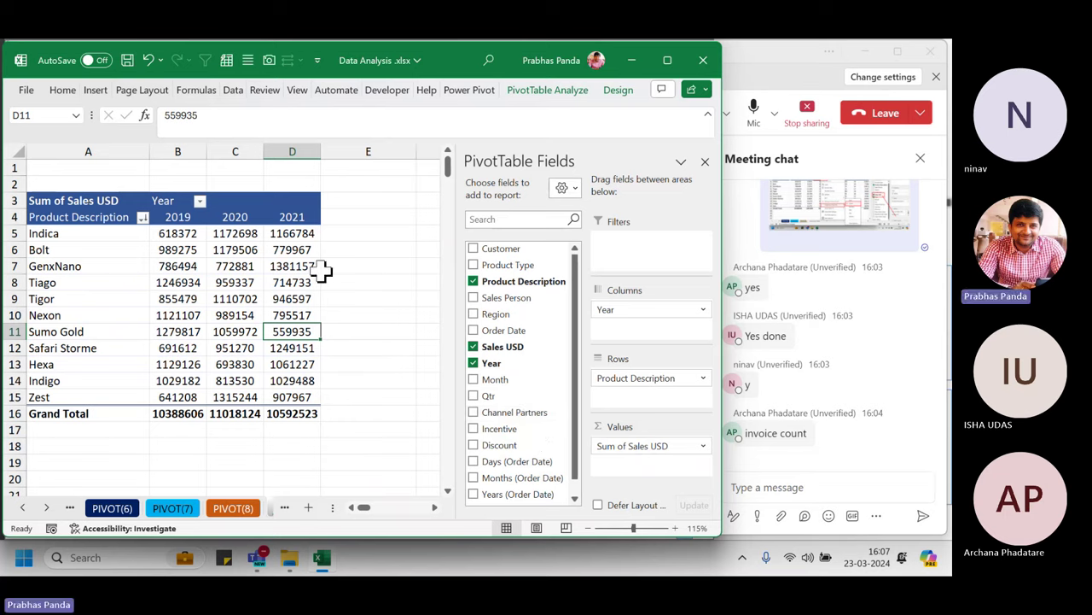
key(ctrl)
key(ctrl)
- Set Grand Totals to On for Rows and Columns, giving a 31999253 overall total, then save
click(233, 282)
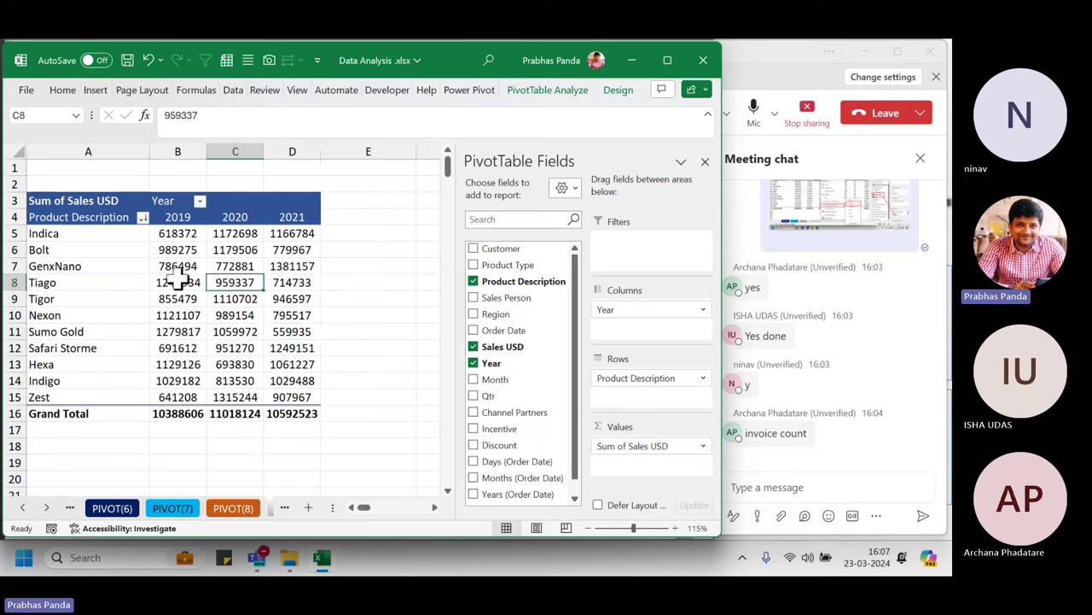
mouse_move(175, 281)
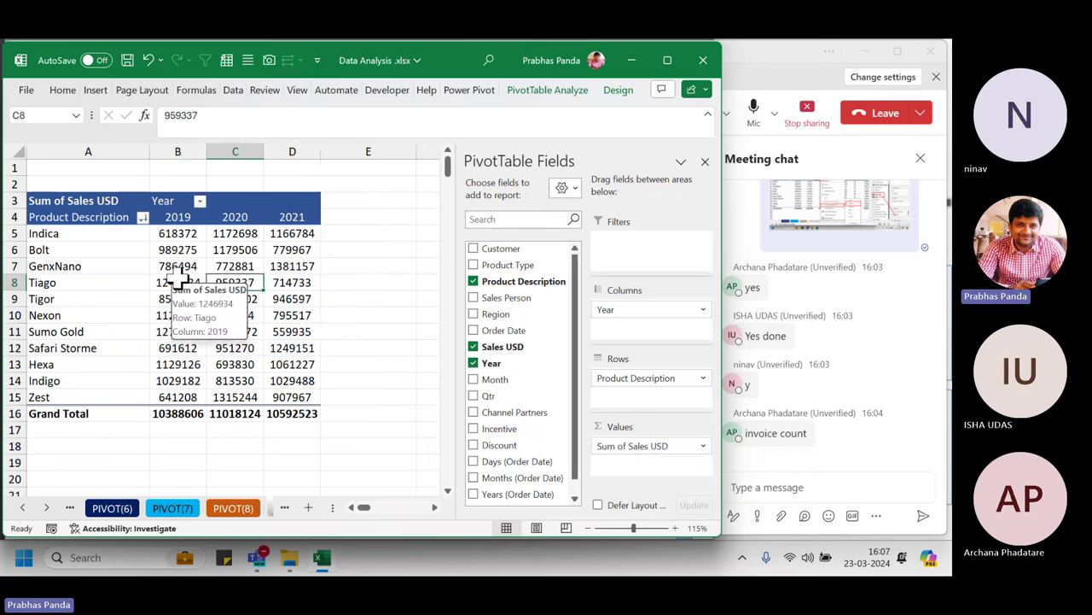
click(620, 91)
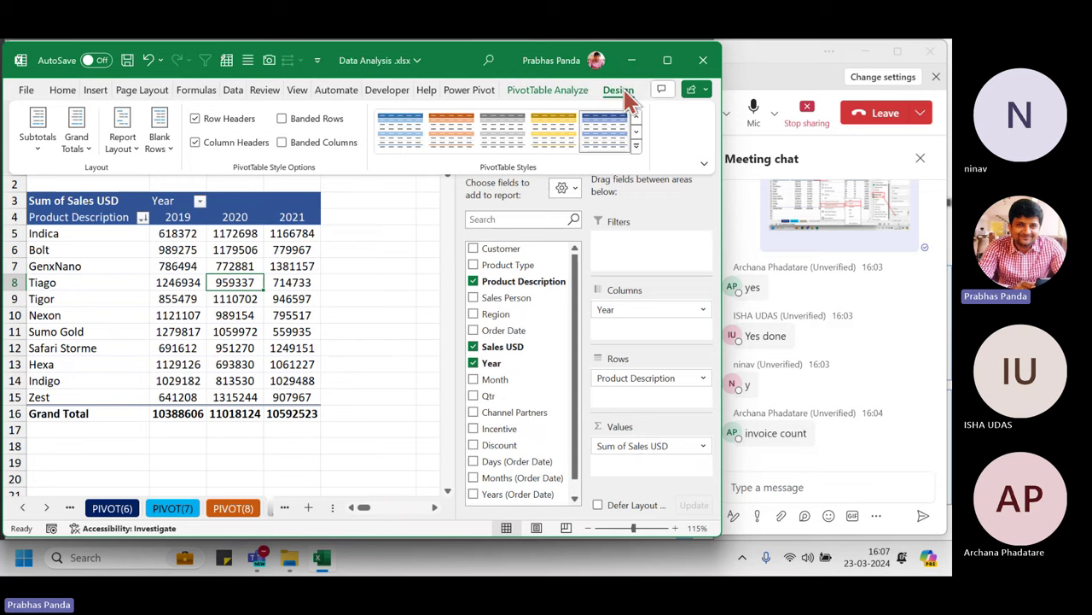
click(75, 145)
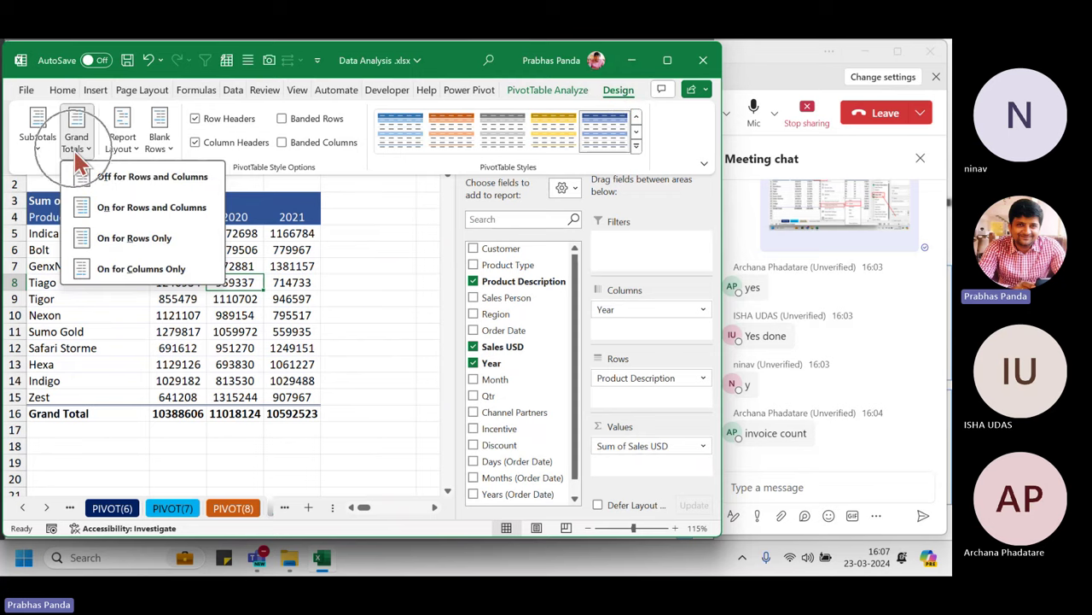
click(167, 213)
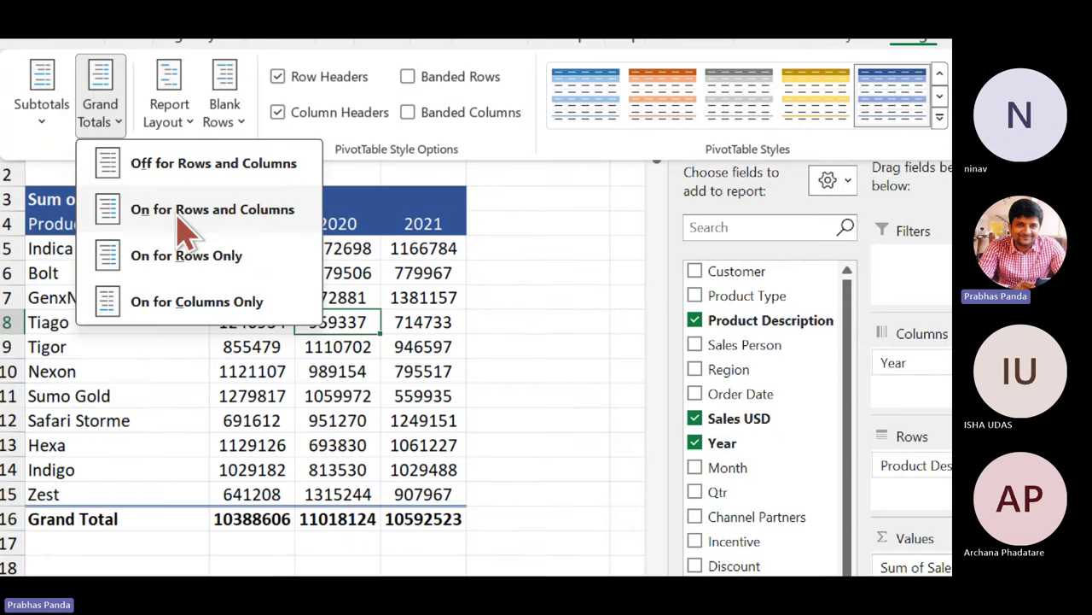
click(198, 211)
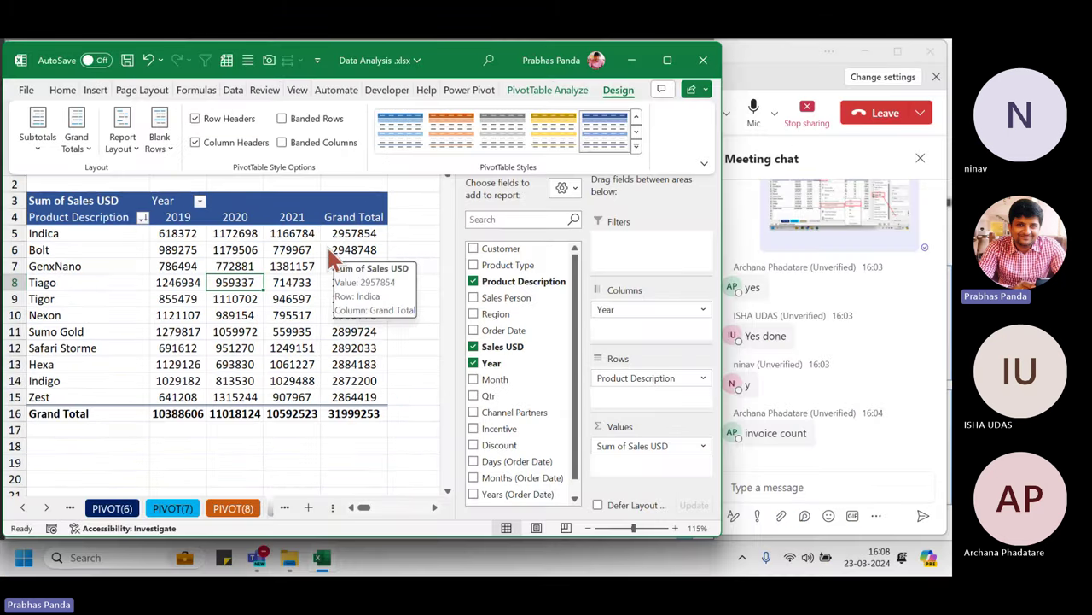
click(247, 315)
key(ctrl+s)
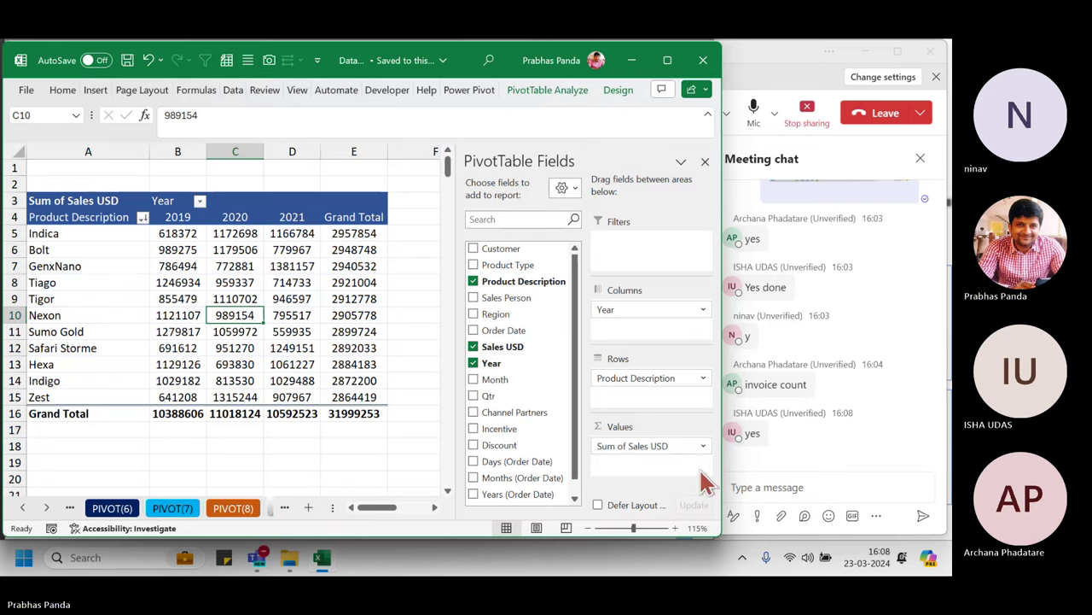
- Post '04:20 PM WE WILL RESUME OUR SESSION. 10 MINS SHORT BREAK' in Teams chat, mute, return to Excel
click(804, 486)
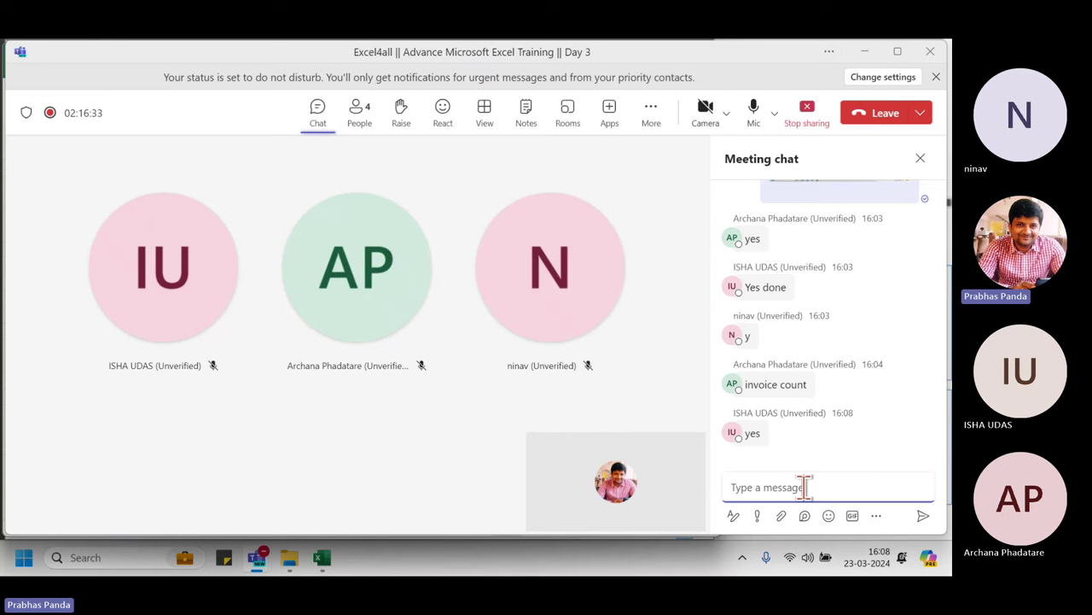
text(04:20 PM )
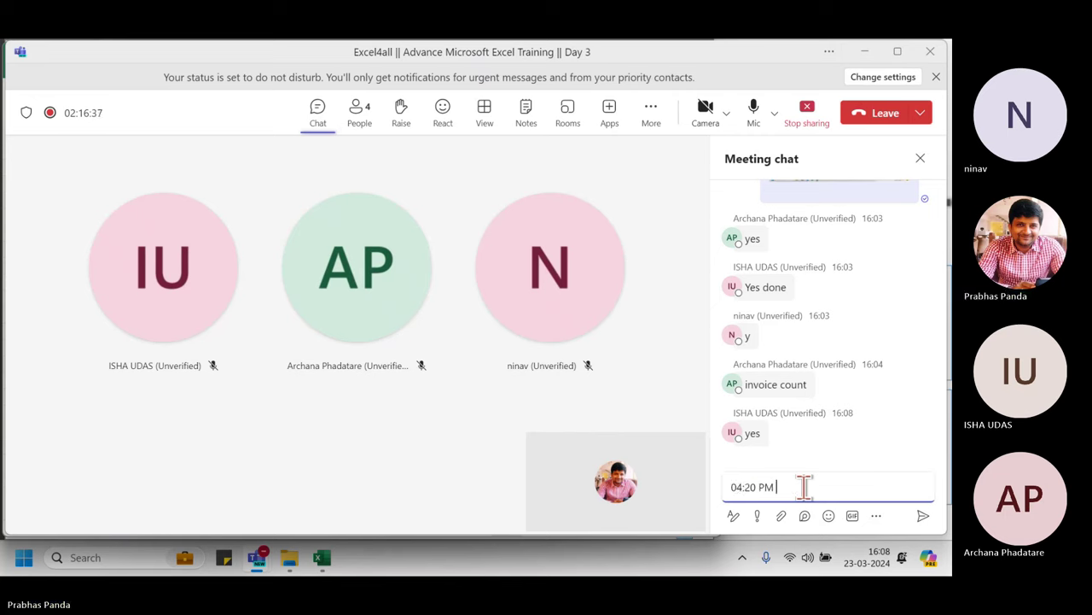
text(WE WILL RESUME )
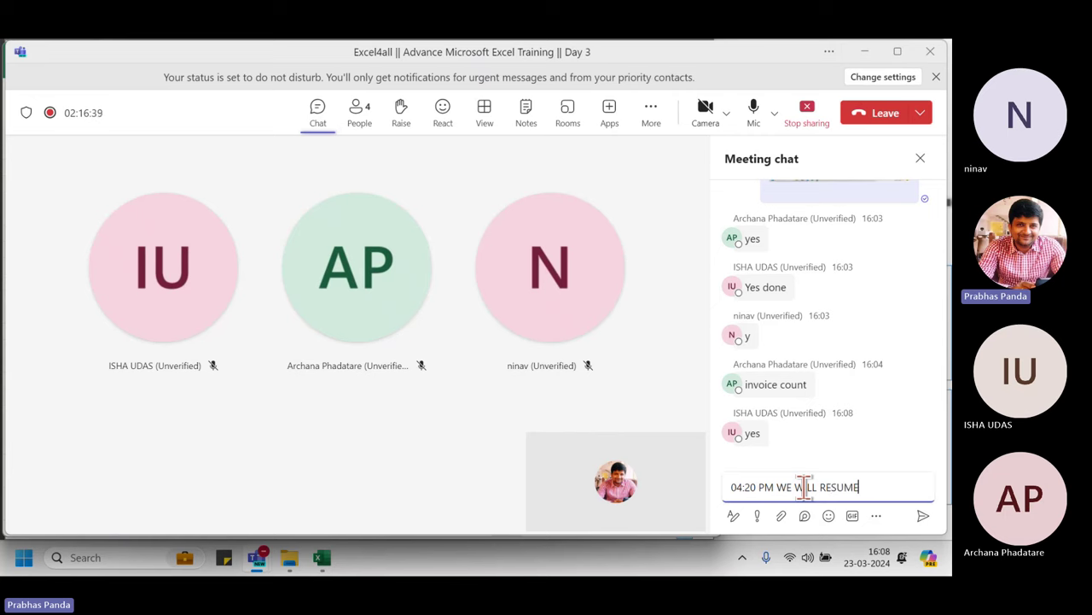
text(OUR SESSION. 1)
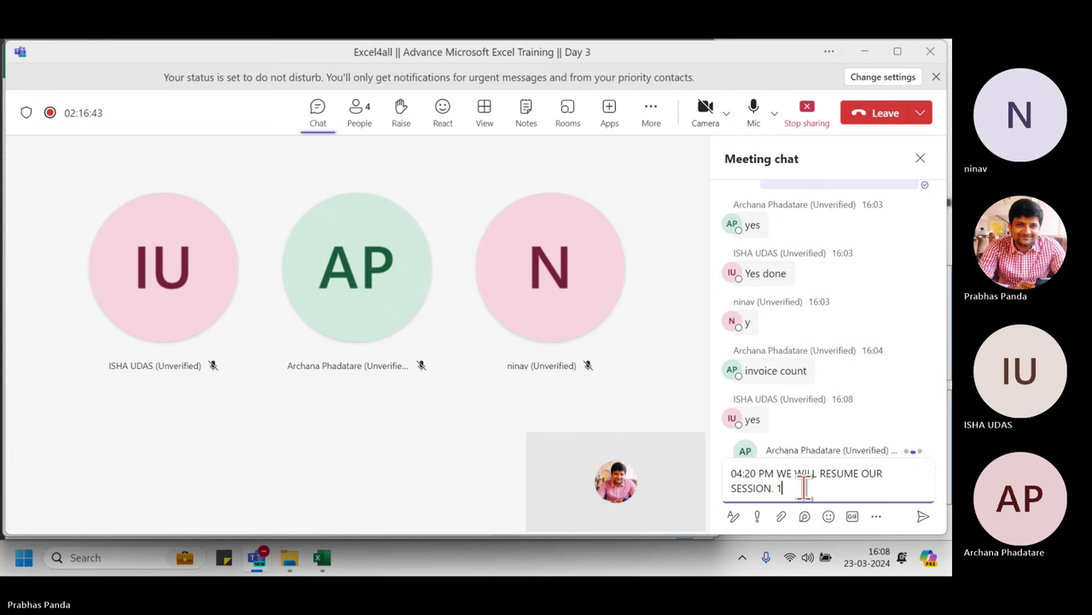
text(0 MINS S)
text(H)
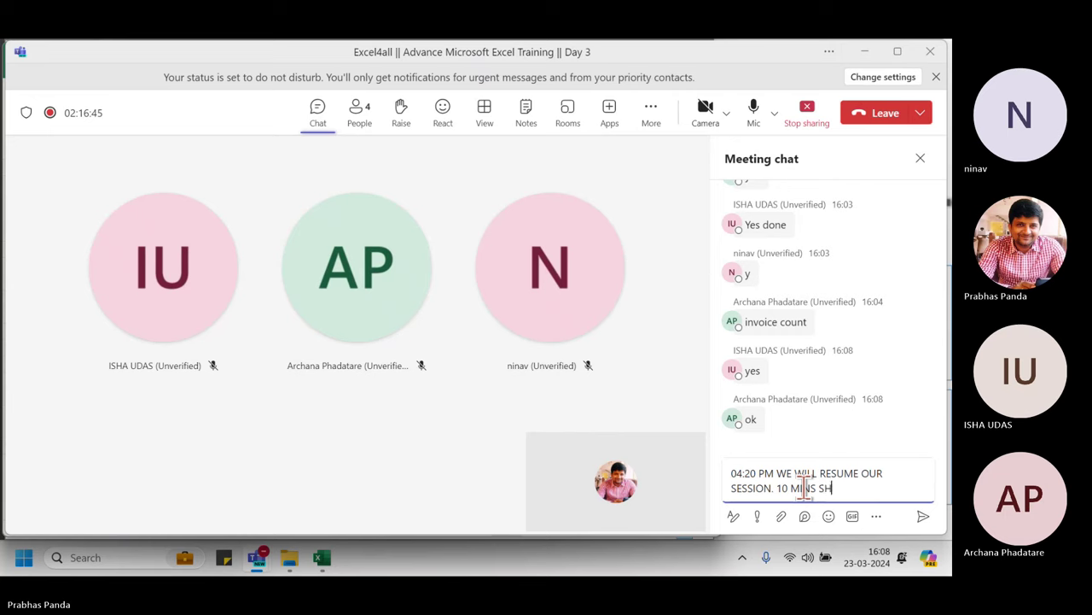
text(ORT BREAK)
key(Return)
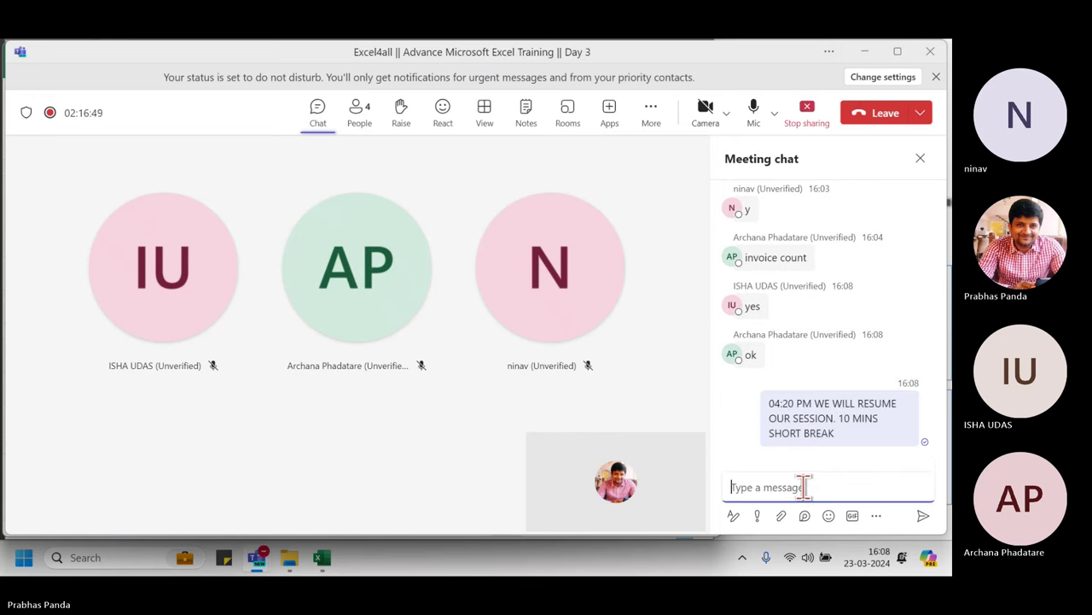
click(754, 107)
key(alt+Tab)
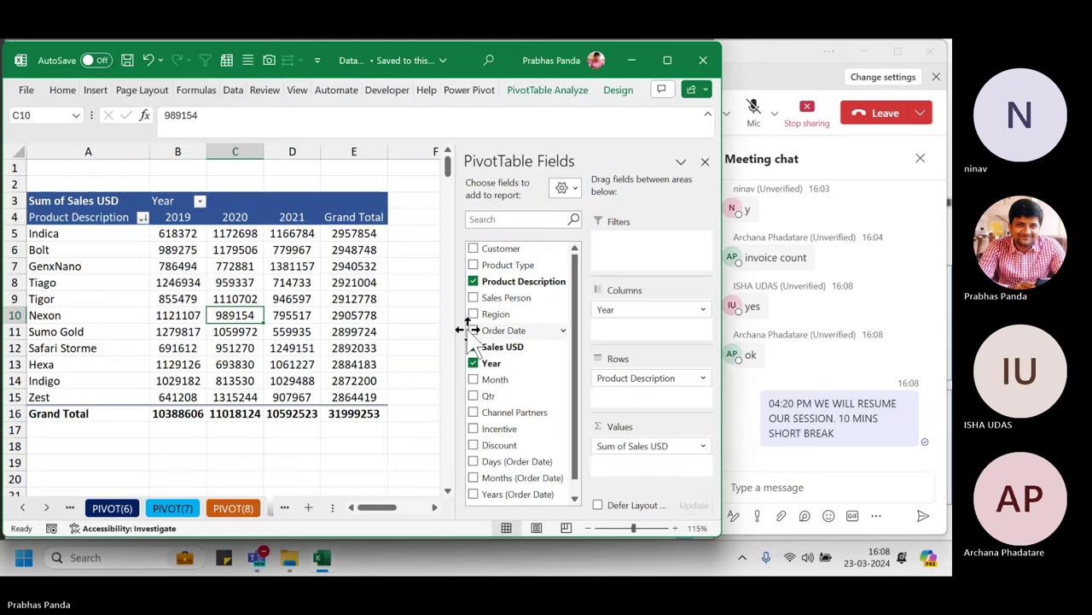
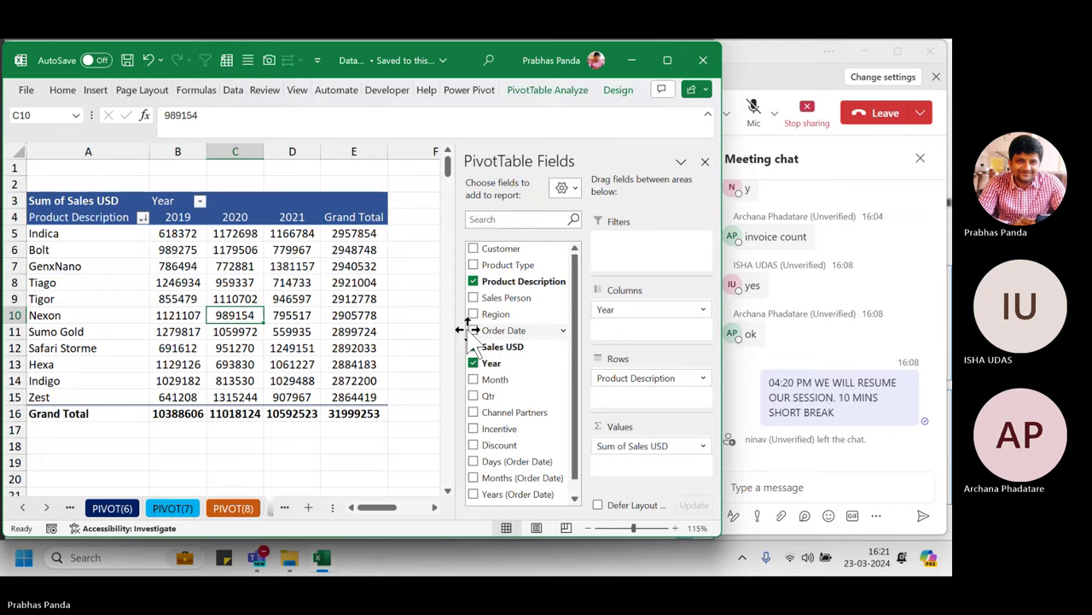
- Send 'I AM ABCK' and 'BACK' in the Teams meeting chat, then return to Excel
click(850, 488)
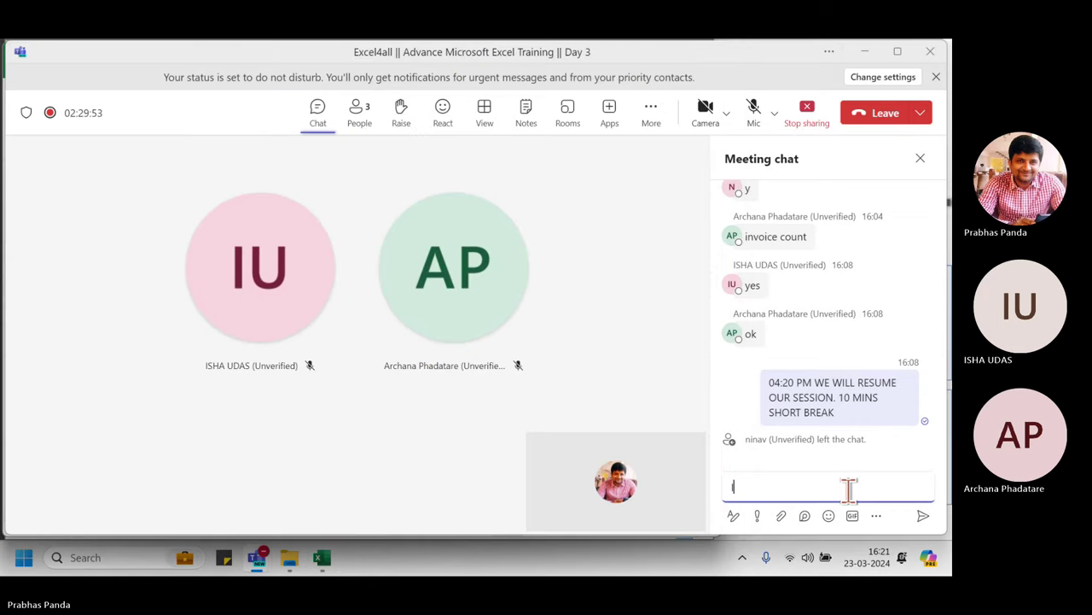
text(I AM ABCK)
key(Return)
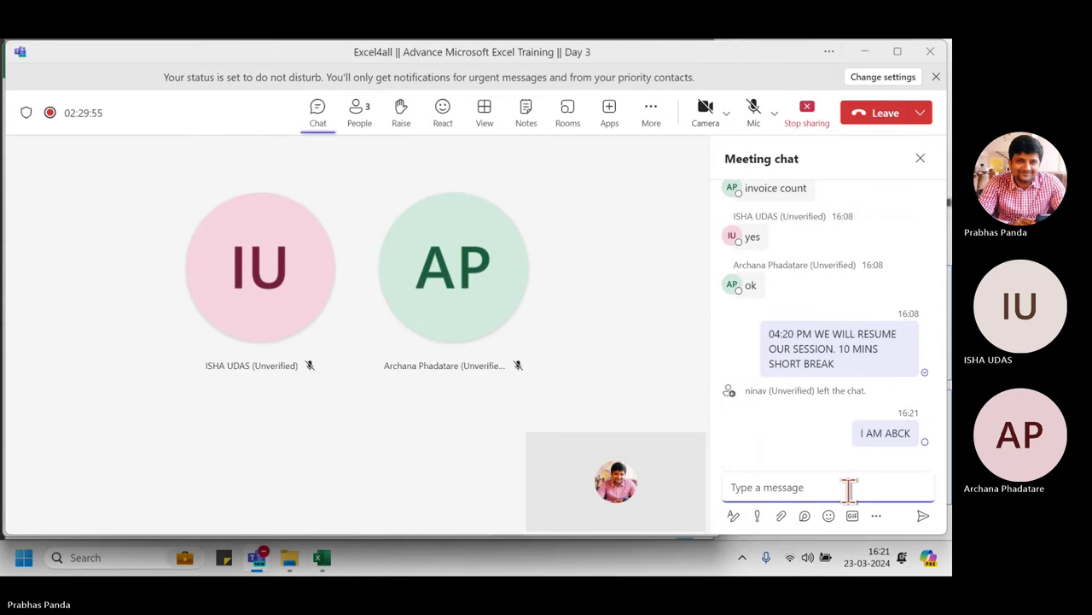
text(BACK)
key(Return)
key(alt+Tab)
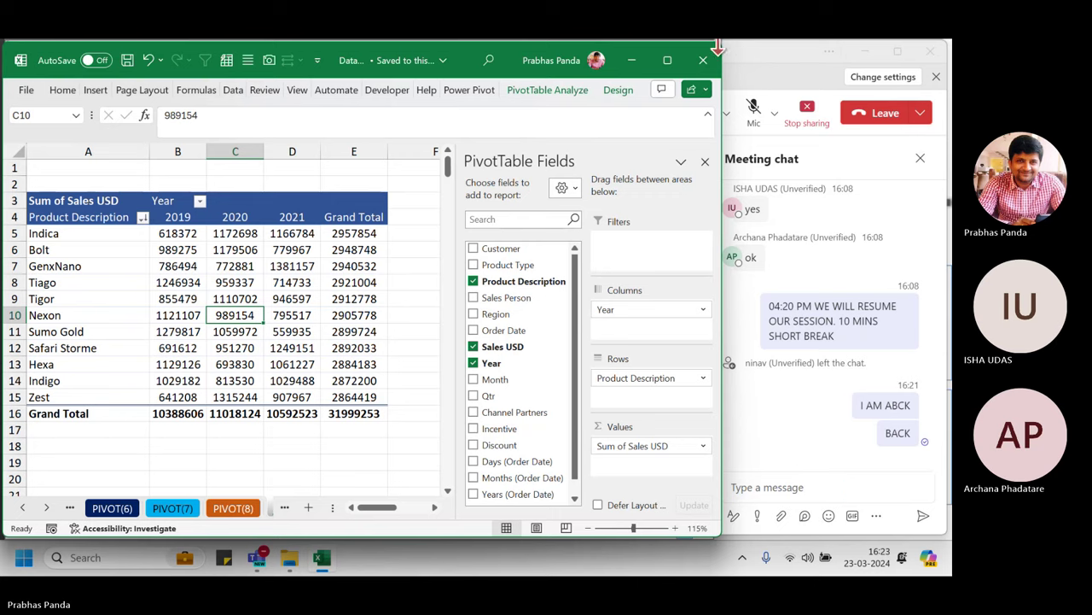
click(751, 70)
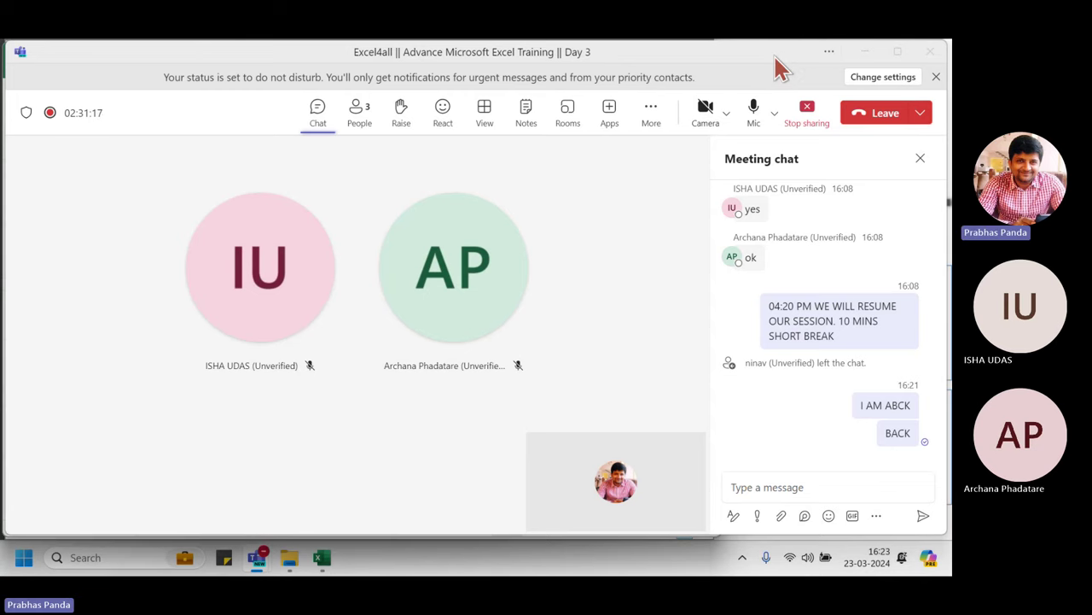
key(alt+Tab)
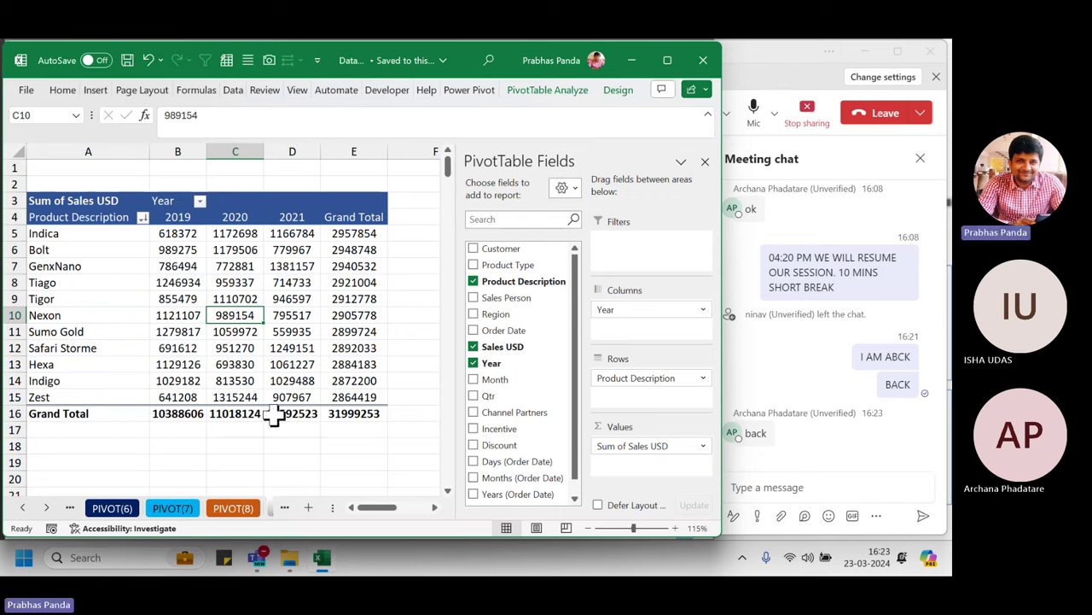
click(46, 507)
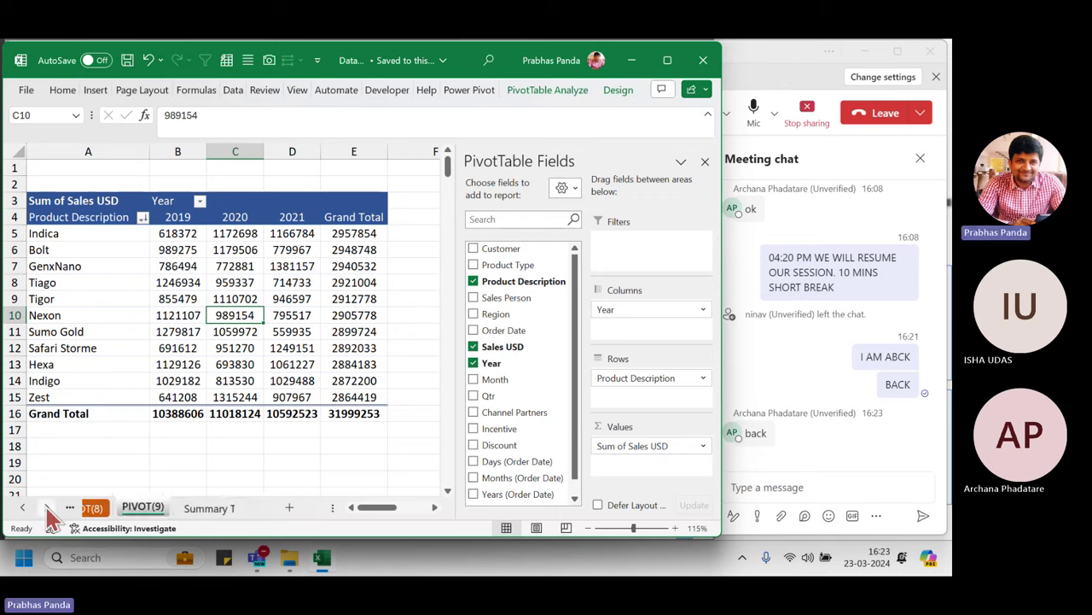
click(174, 331)
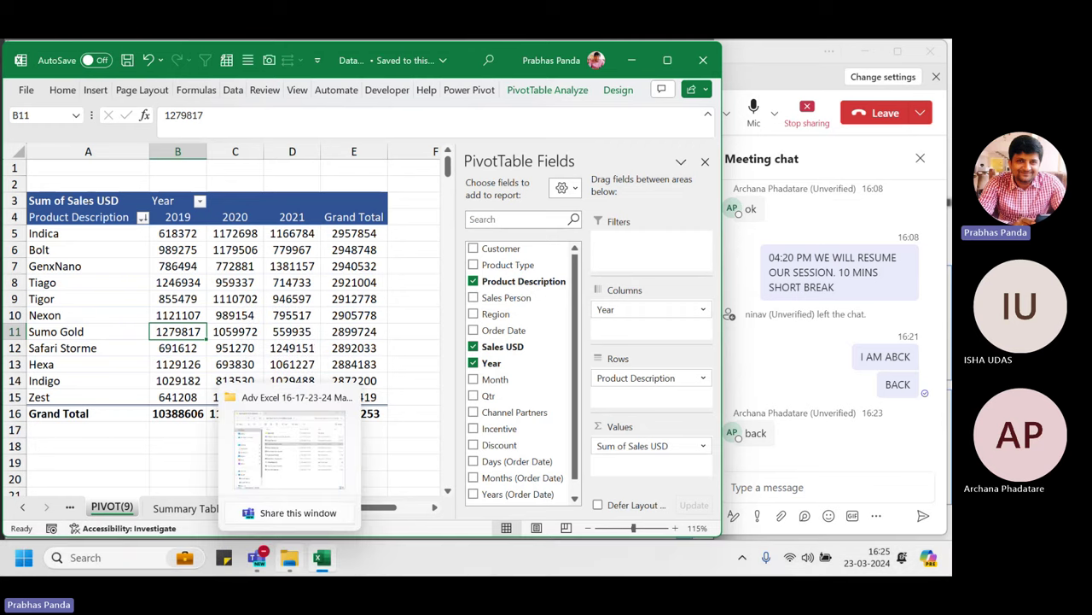
- In File Explorer, navigate to the Working files folder on Local Disk (D:)
click(288, 557)
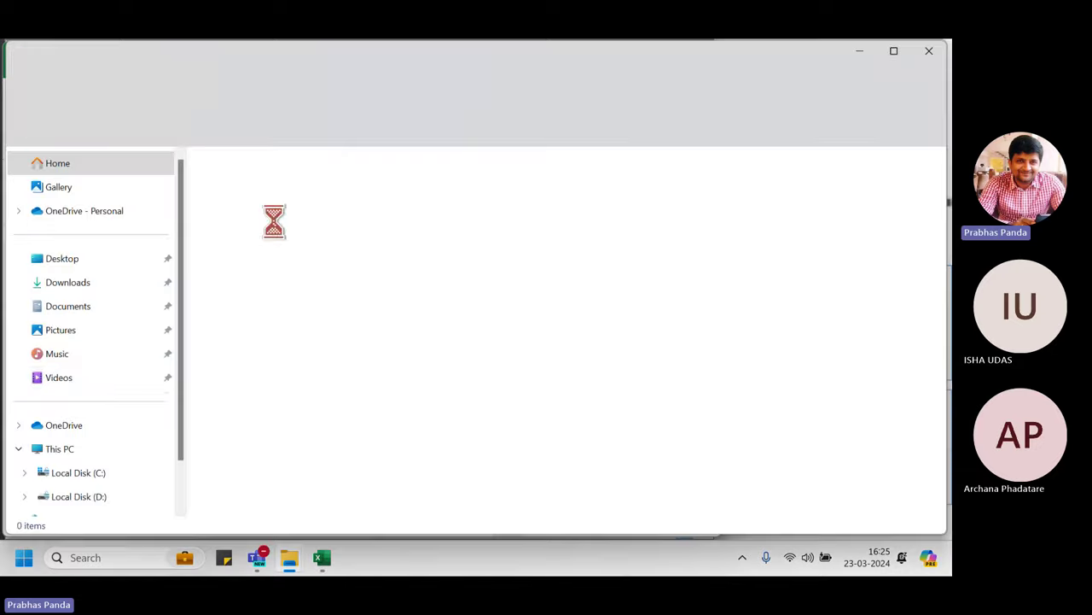
click(78, 444)
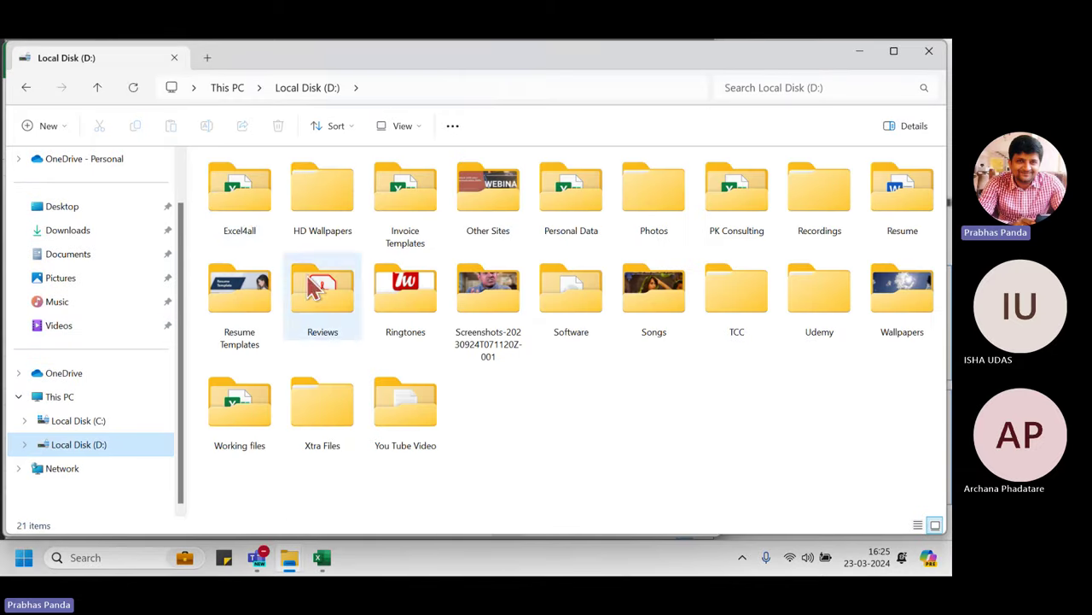
click(241, 199)
double_click(241, 199)
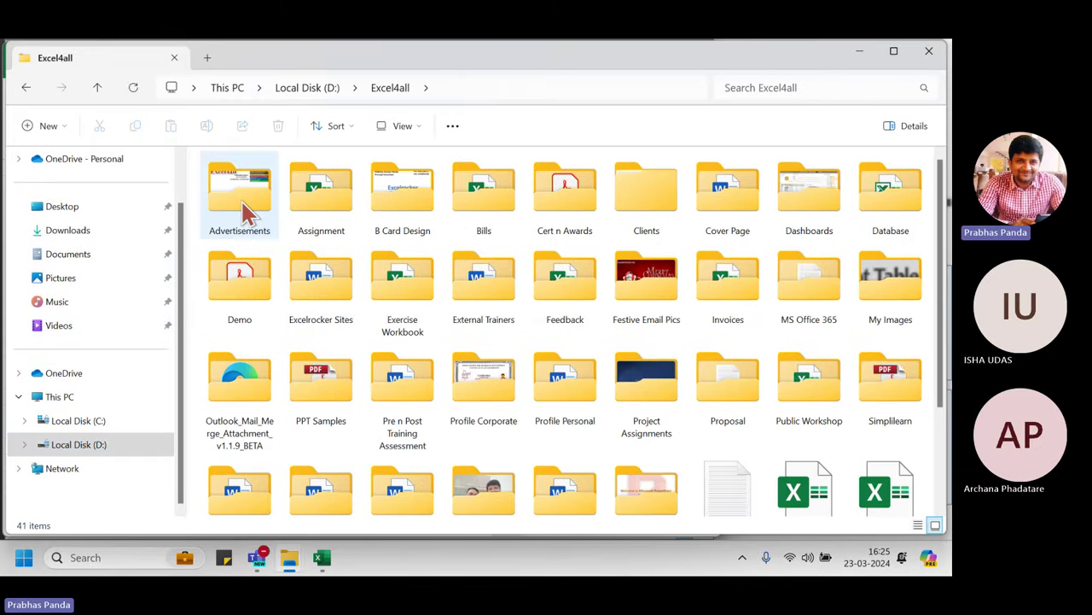
click(307, 87)
click(263, 458)
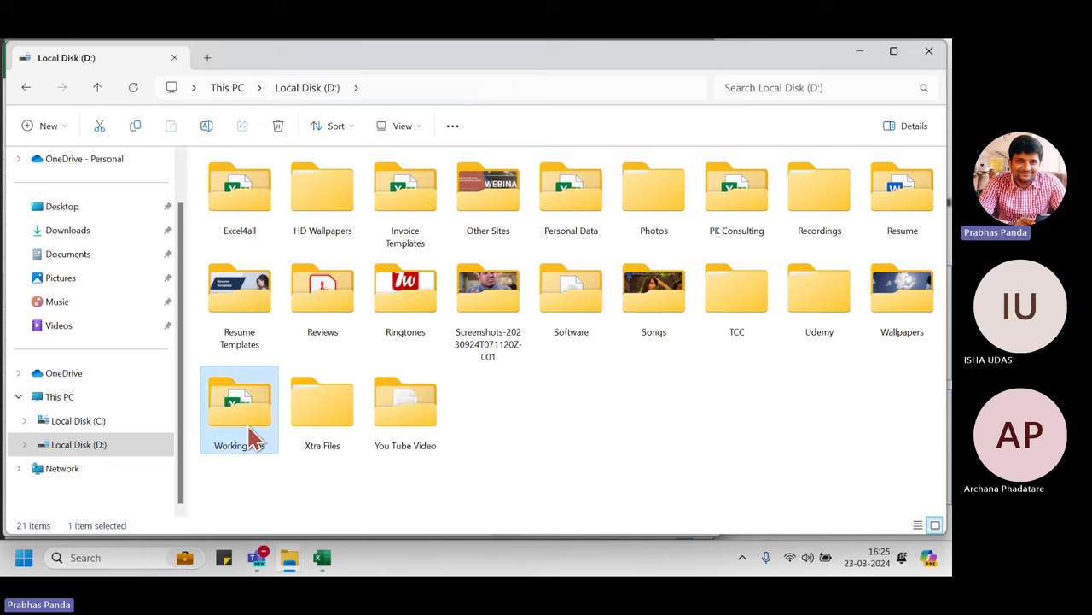
double_click(253, 439)
- Open HR Dashboard Demo from Excel Dashboards > HR
scroll(337, 314, down, 5)
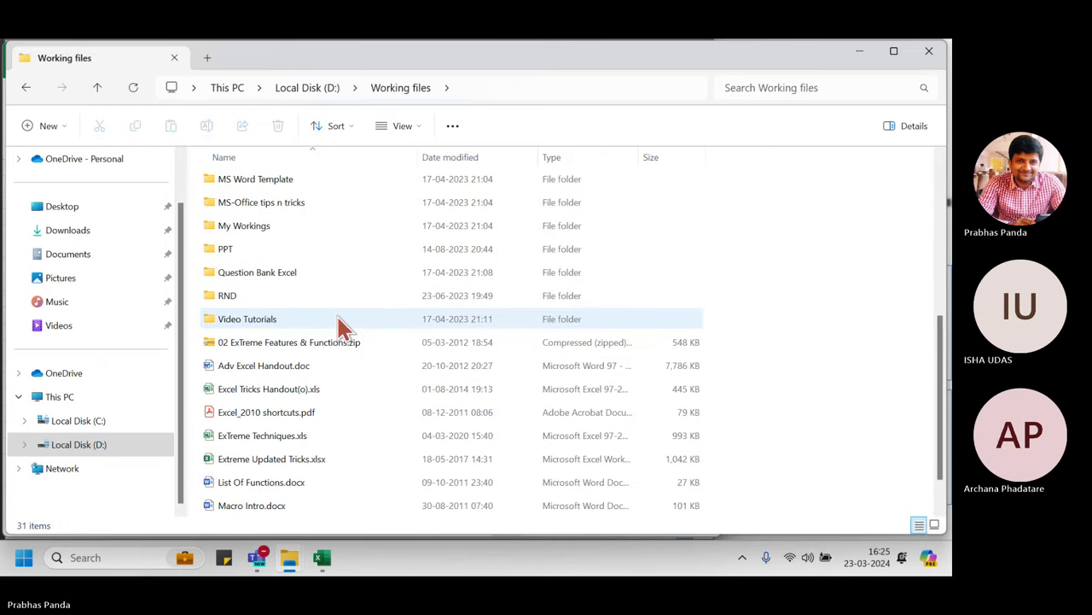
scroll(298, 273, up, 2)
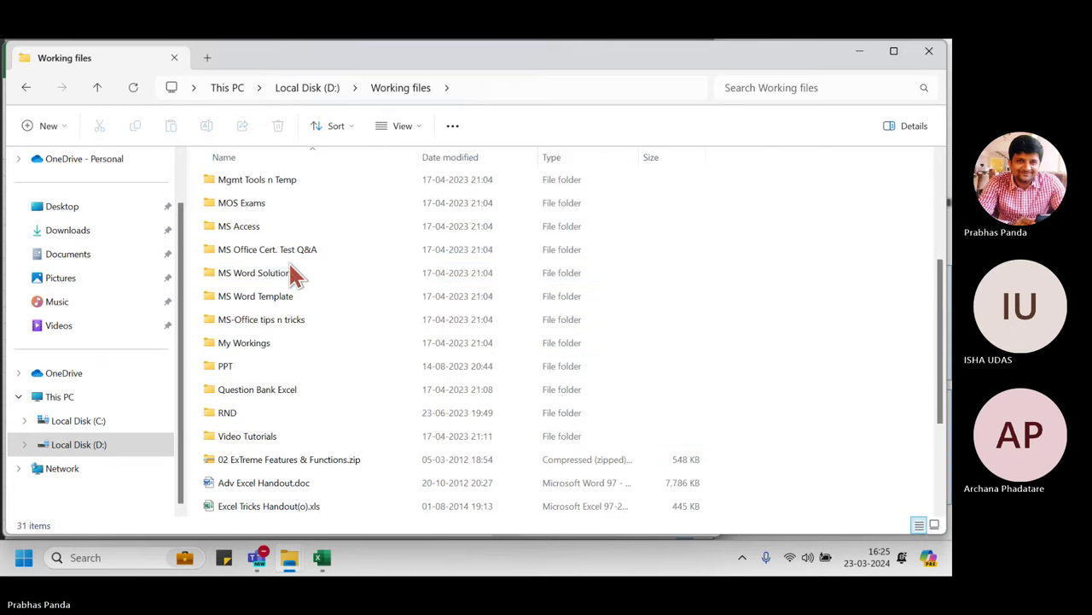
scroll(289, 269, up, 2)
double_click(273, 181)
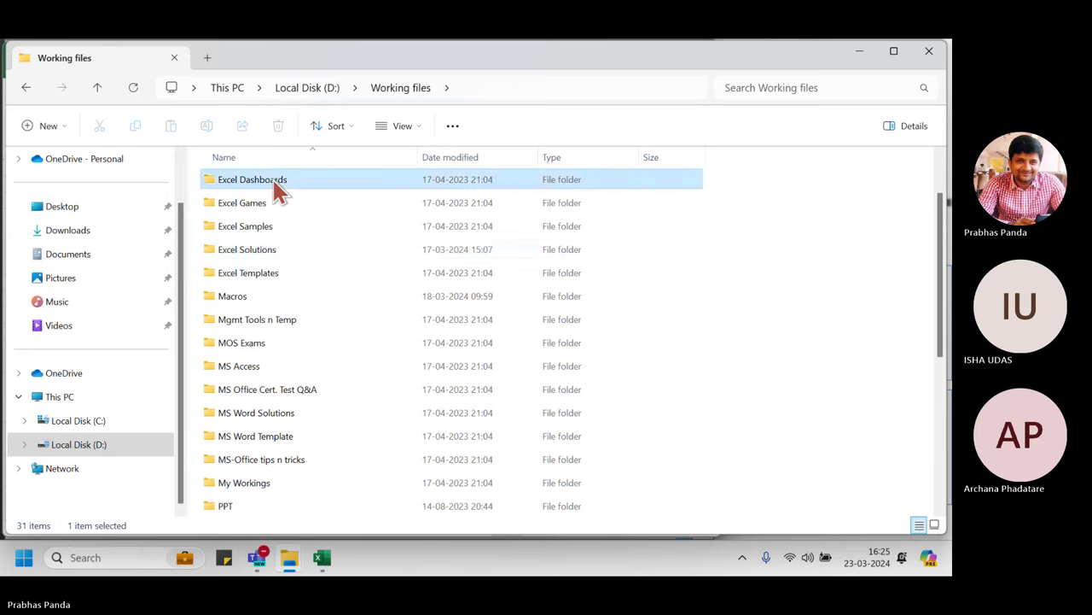
double_click(243, 210)
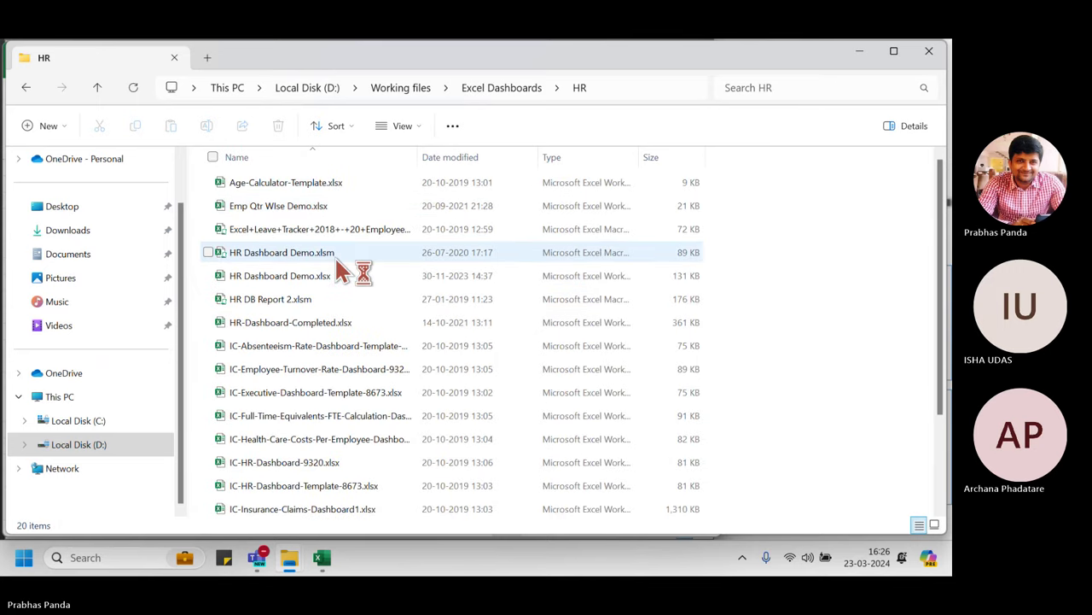
double_click(332, 276)
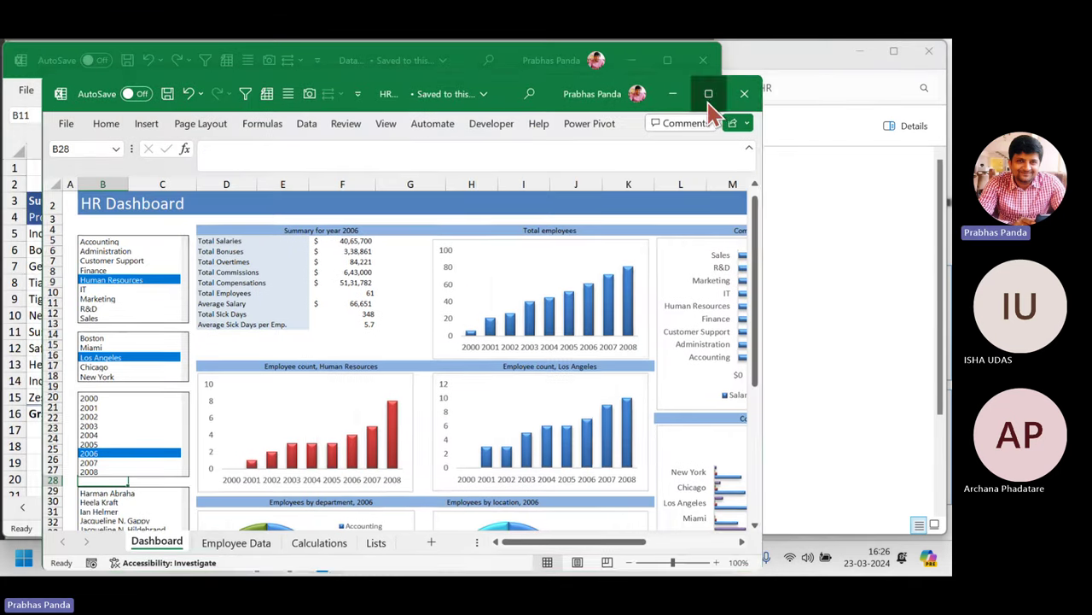
- Maximize the HR Dashboard window and look over the Dashboard sheet
click(707, 94)
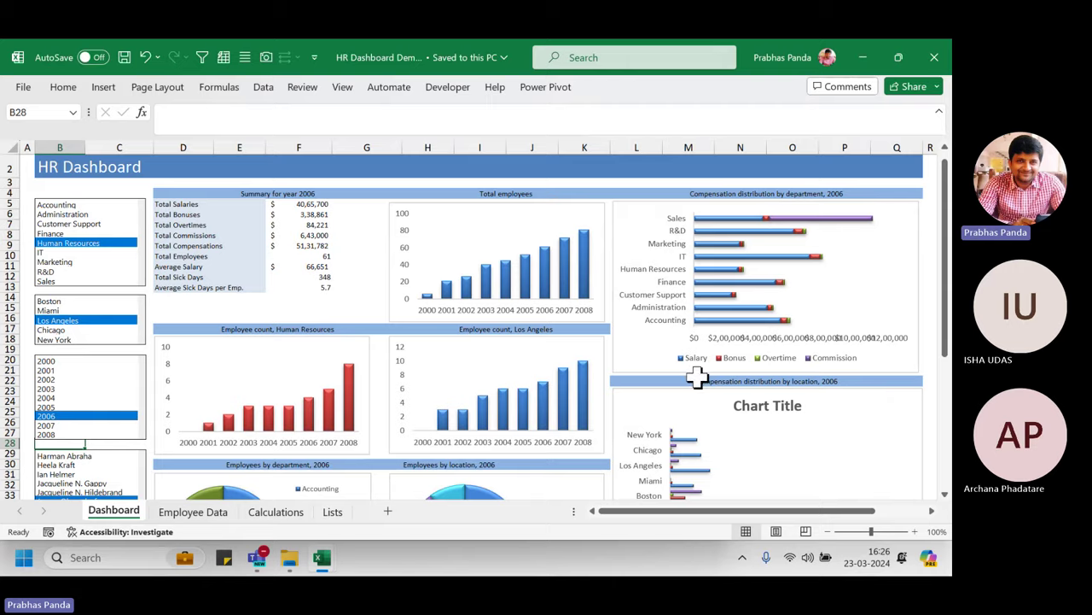
scroll(663, 353, down, 3)
scroll(664, 353, down, 8)
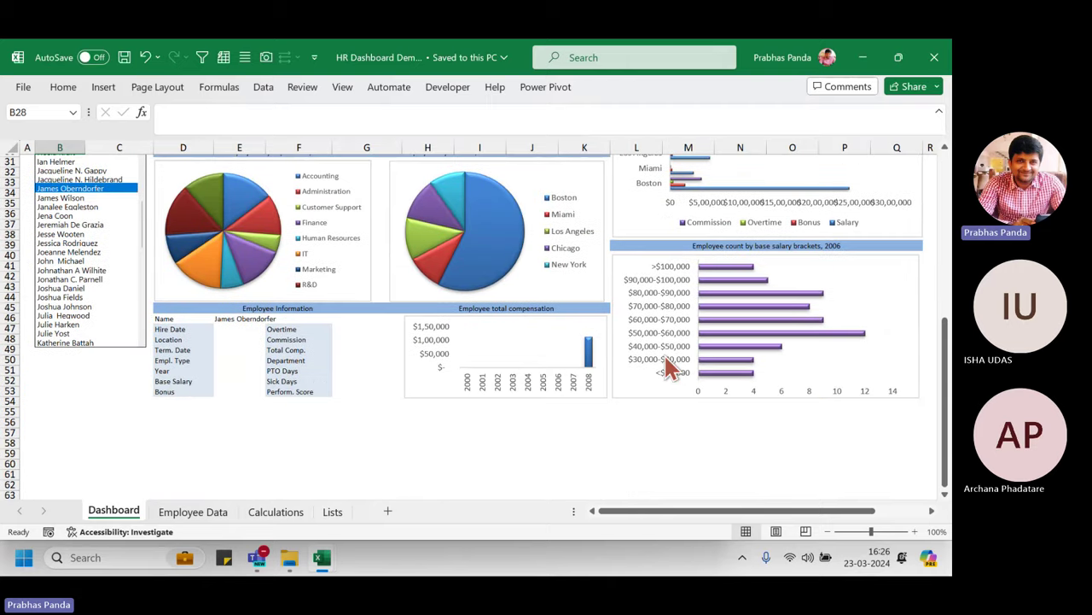
scroll(665, 352, up, 7)
scroll(665, 352, up, 4)
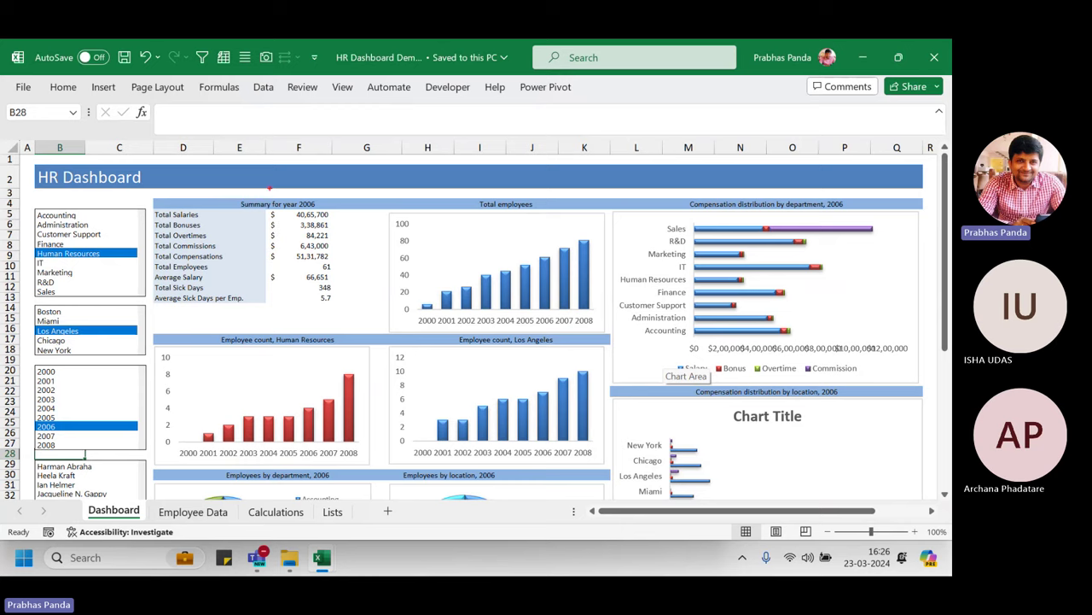
- Select several regions of the dashboard sheet, undo one change, then cancel with Escape
drag(270, 187, 402, 329)
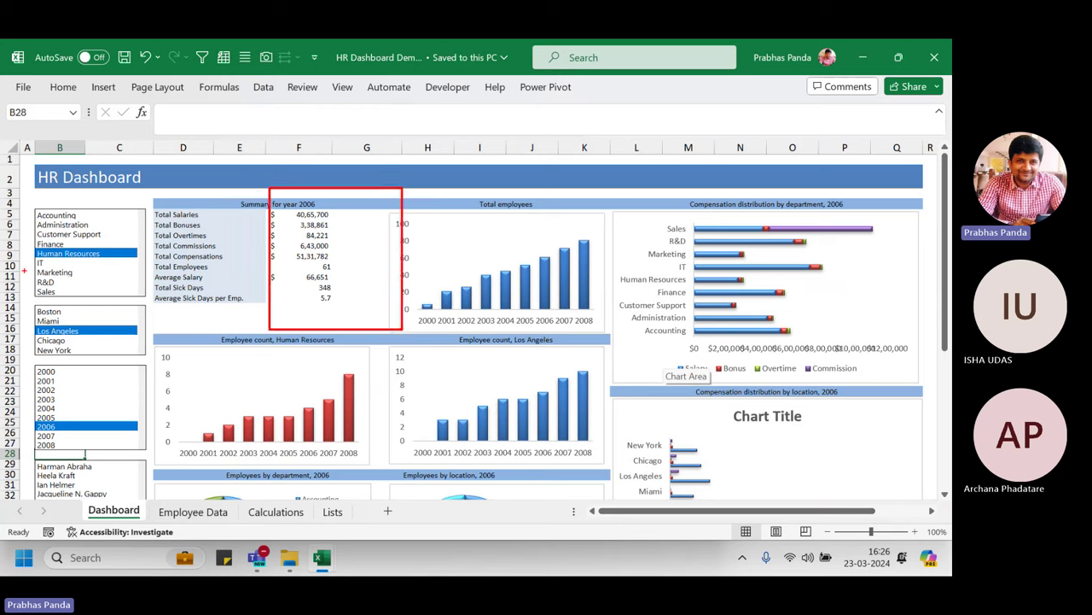
mouse_move(22, 202)
mouse_down()
mouse_move(162, 270)
mouse_move(174, 298)
mouse_move(156, 304)
mouse_up()
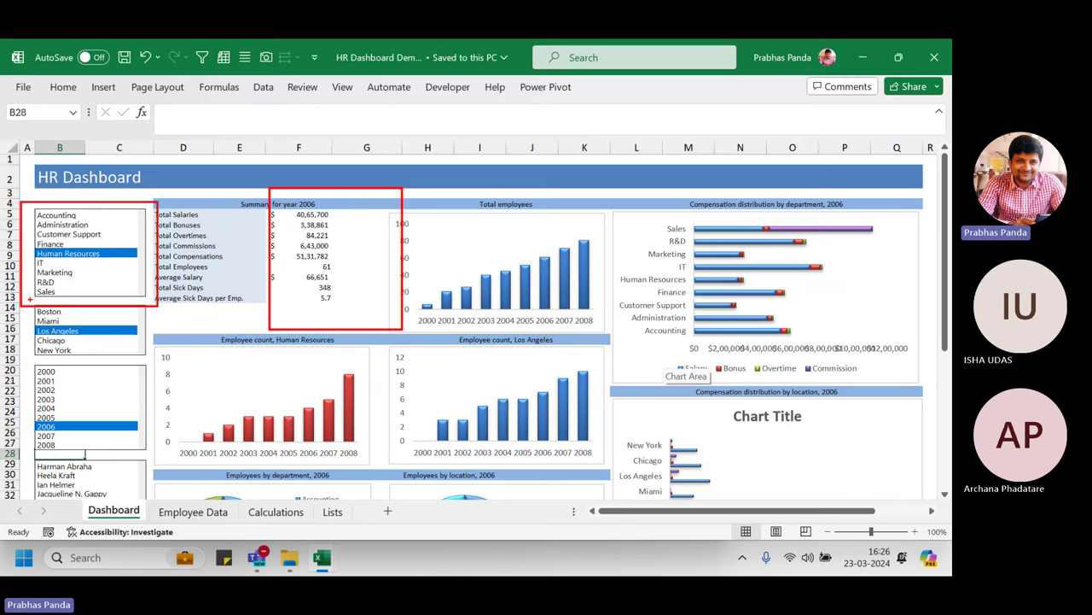
mouse_move(30, 297)
mouse_down()
mouse_move(43, 353)
mouse_move(145, 358)
mouse_up()
drag(23, 364, 134, 426)
key(ctrl+z)
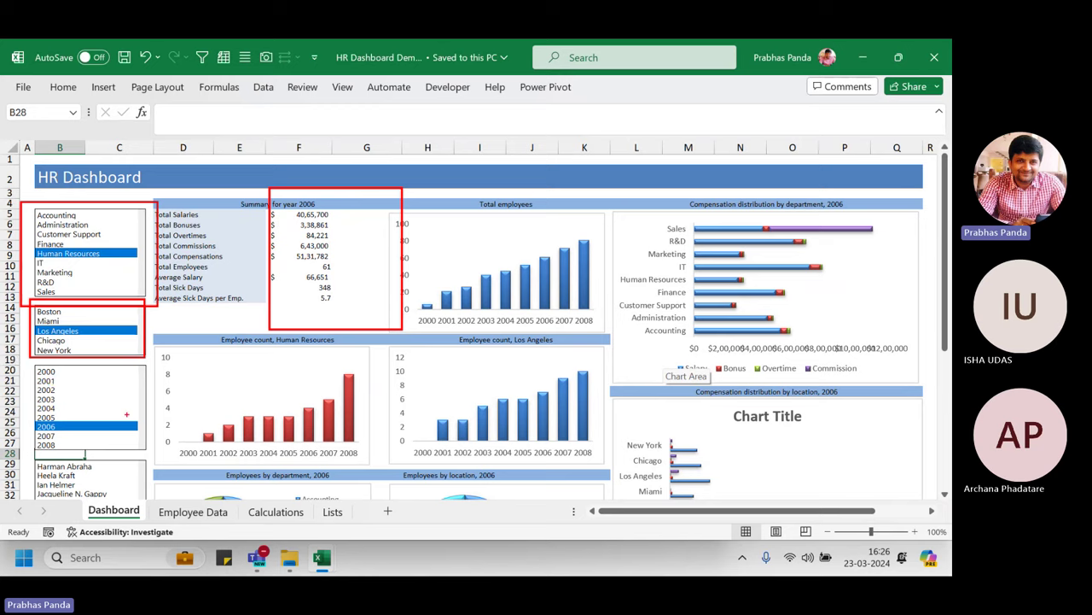
drag(30, 361, 138, 460)
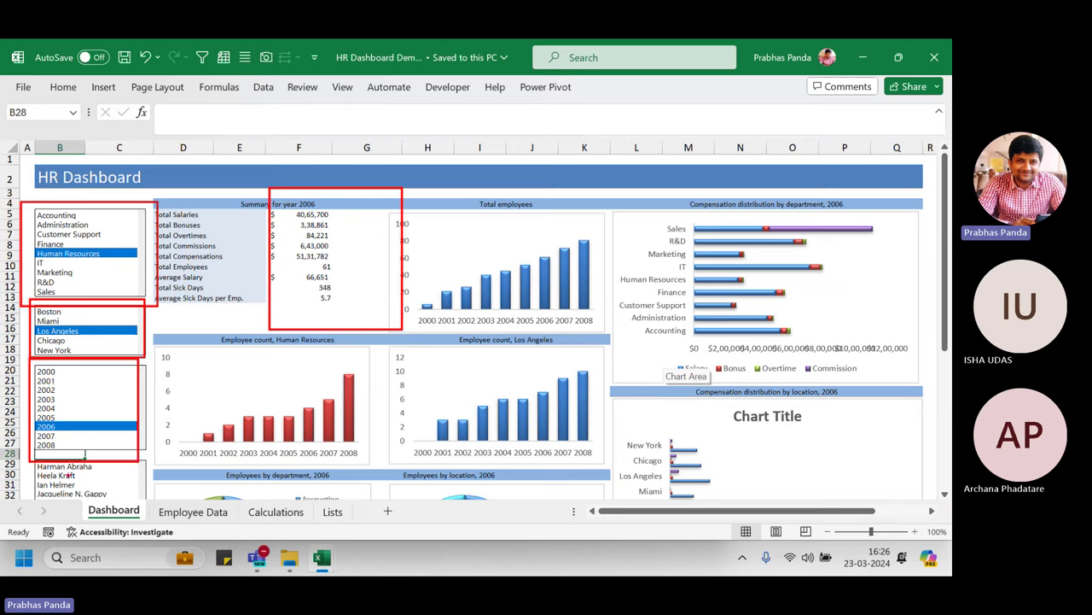
drag(28, 462, 141, 501)
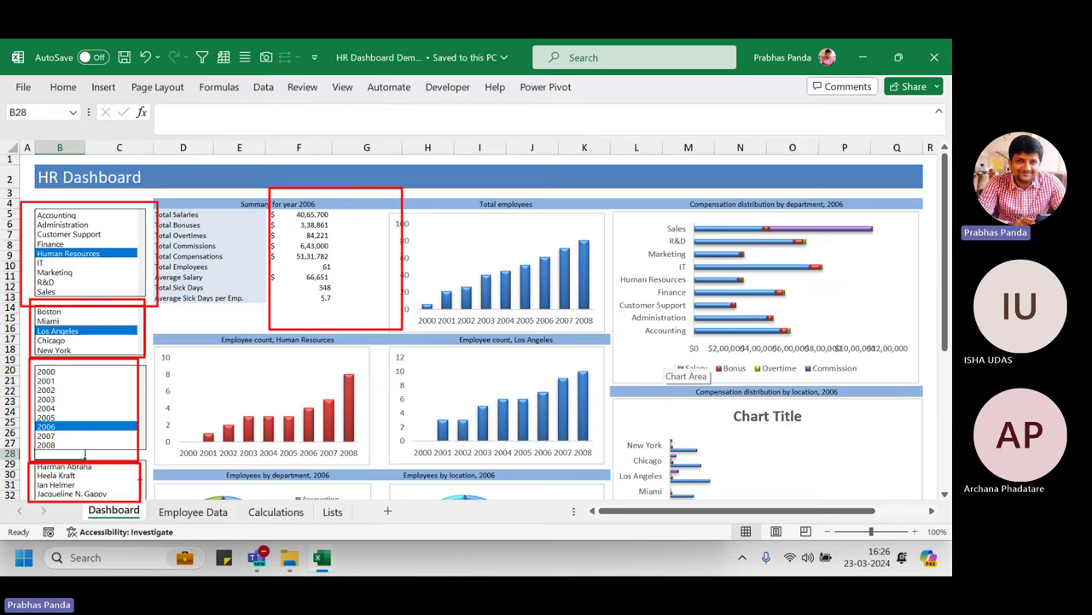
key(Escape)
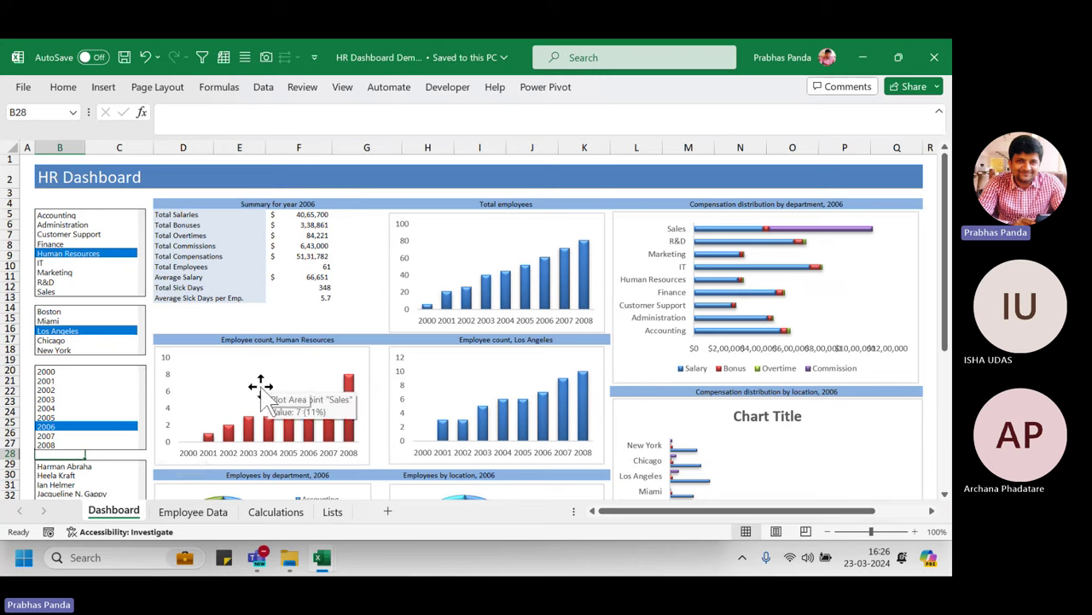
- After trying the IT department, filter the HR dashboard to New York and year 2004
click(47, 263)
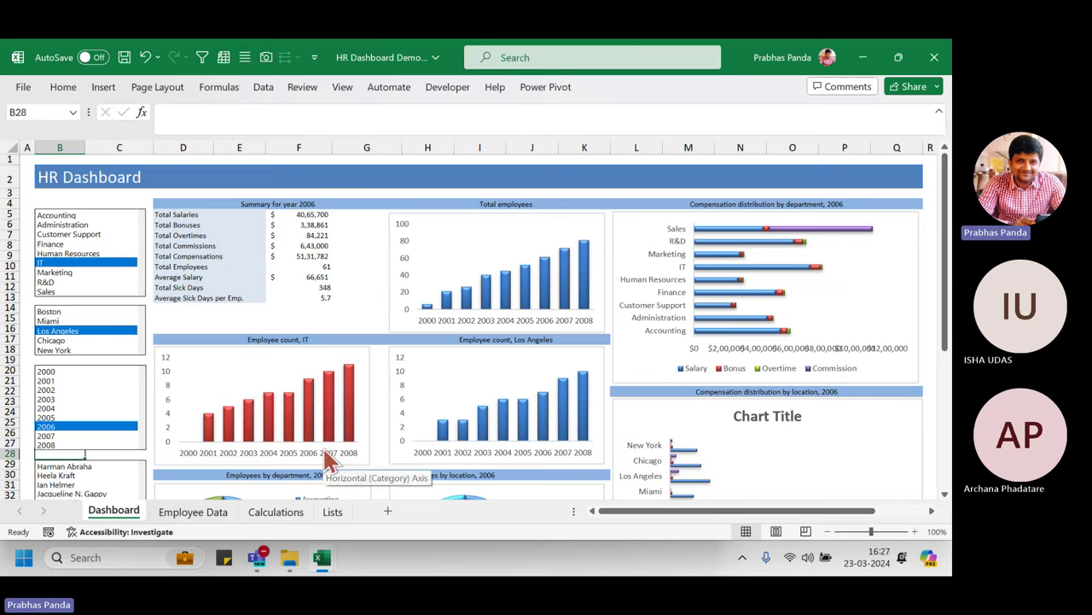
click(67, 354)
click(525, 418)
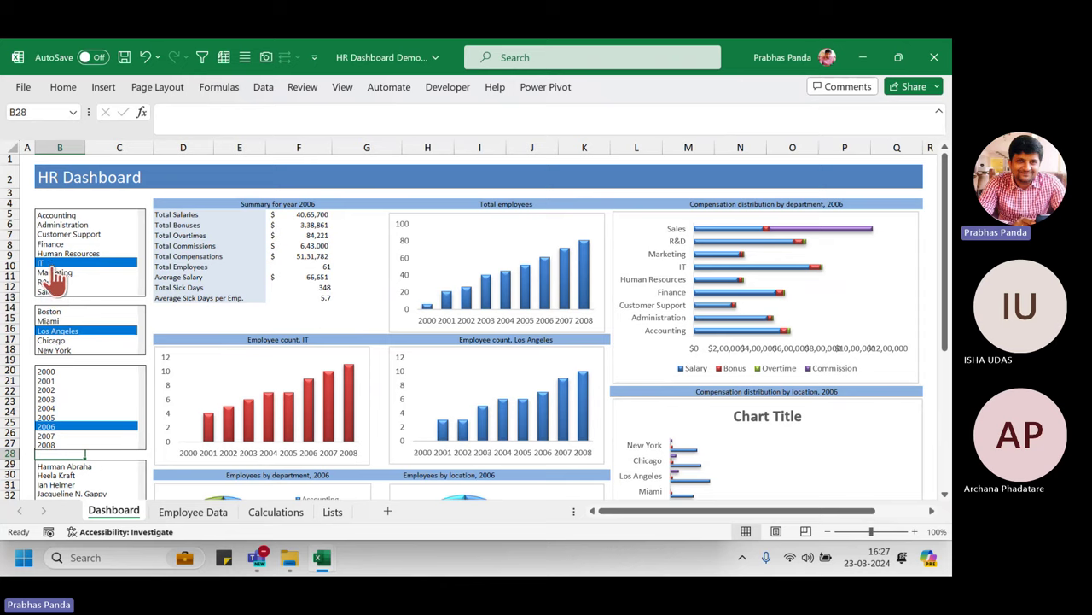
click(51, 350)
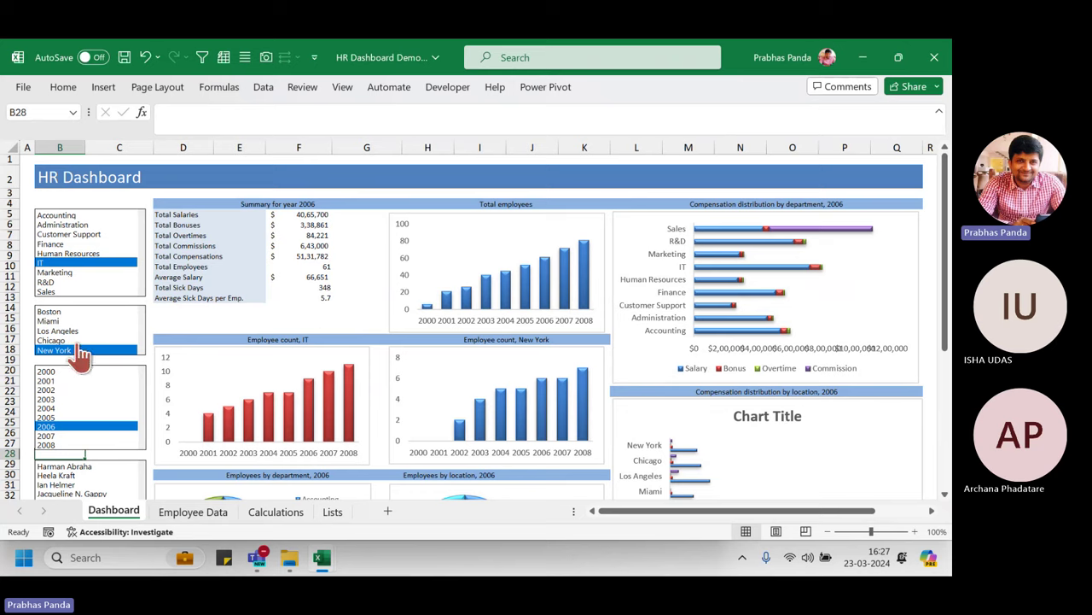
click(43, 408)
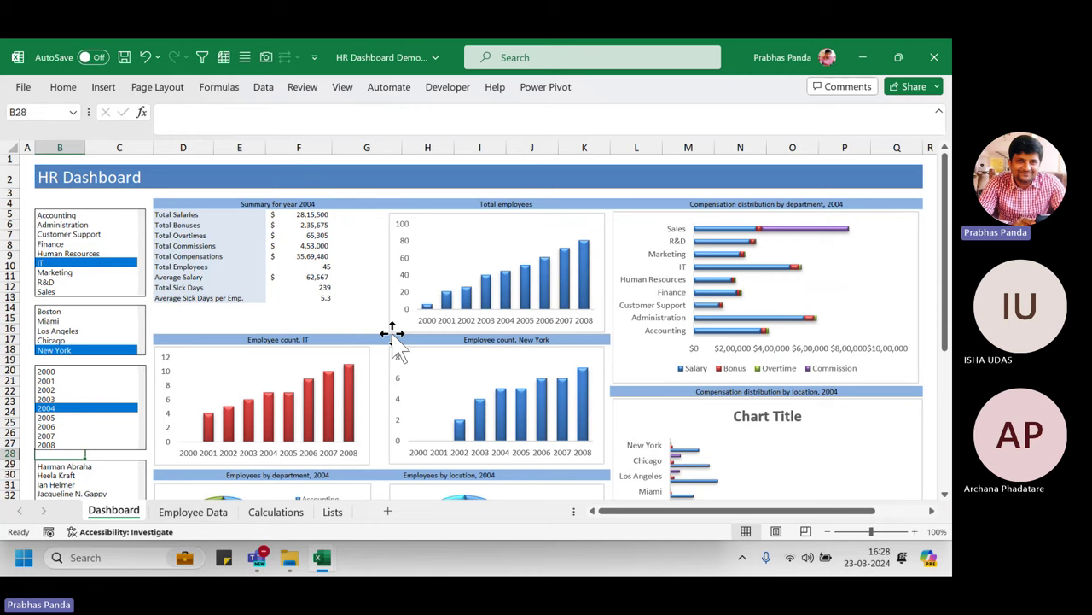
- Review the Employee Data, Calculations and Lists sheets, then close HR Dashboard Demo without saving
click(218, 518)
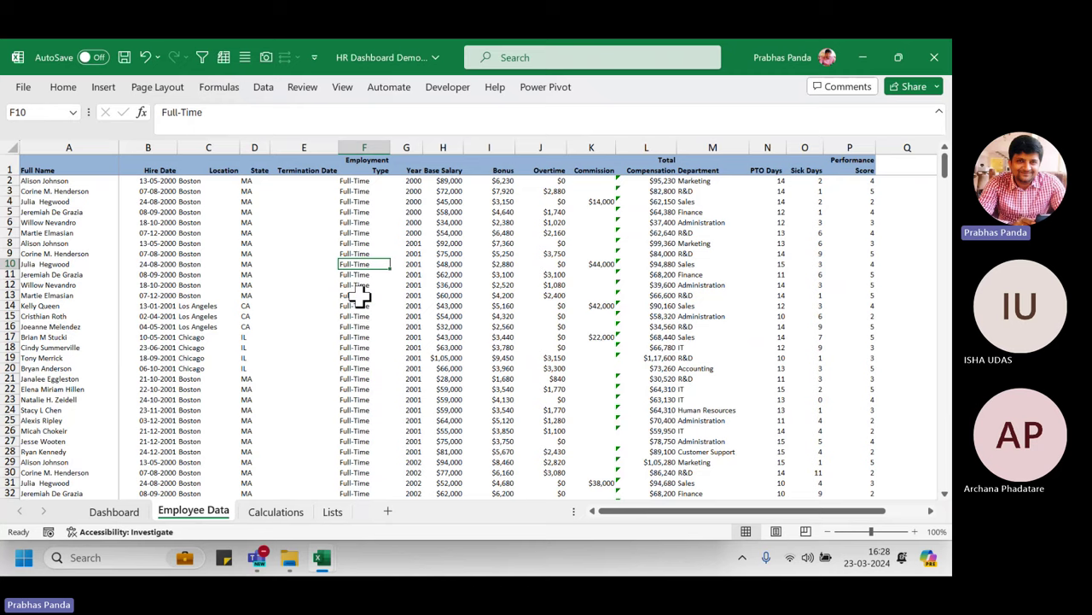
click(278, 512)
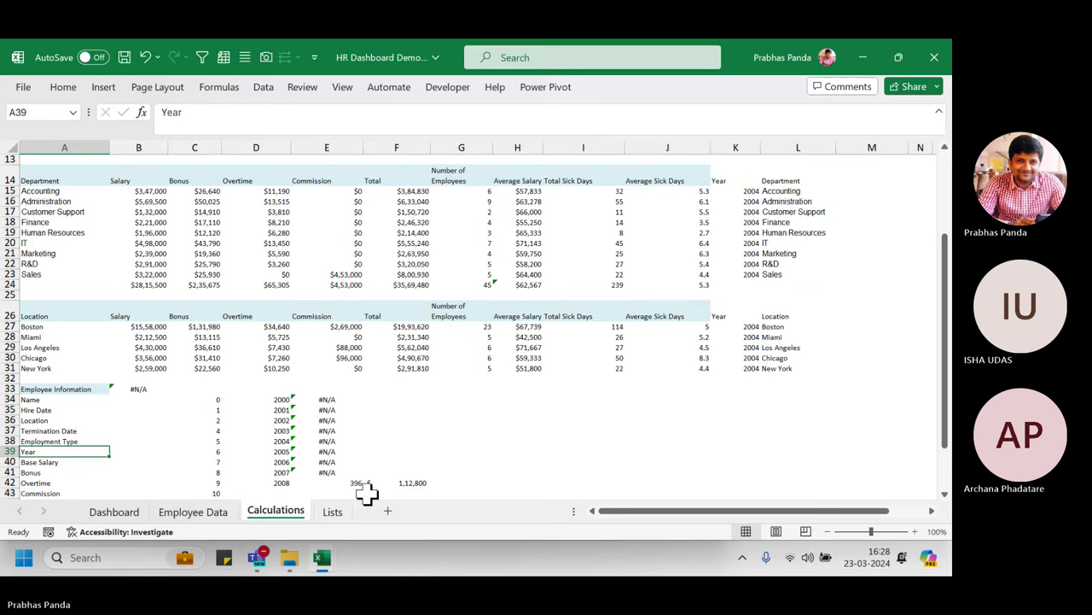
click(328, 515)
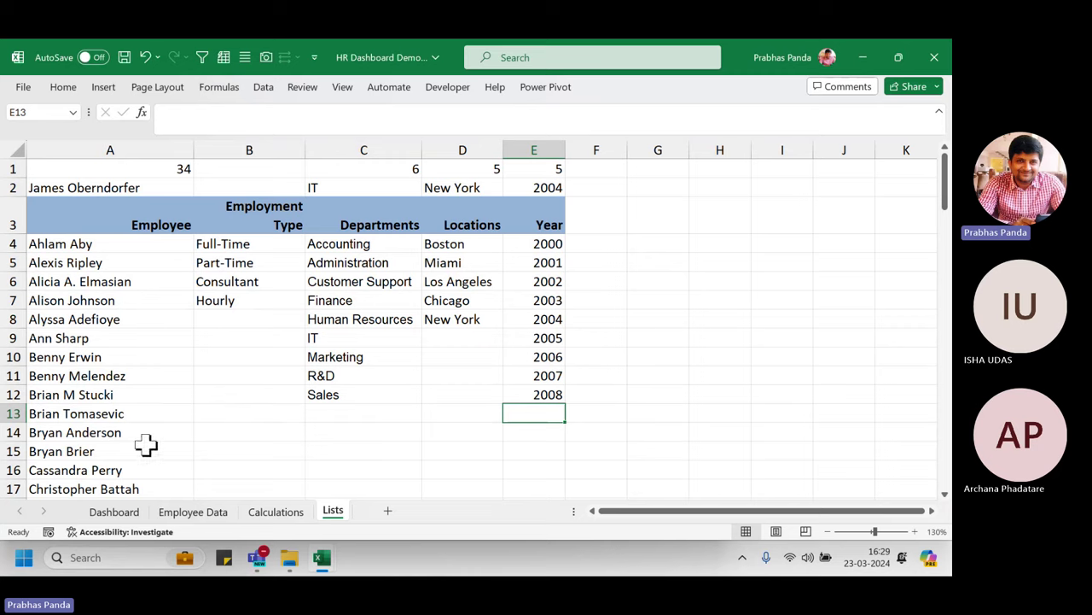
click(113, 512)
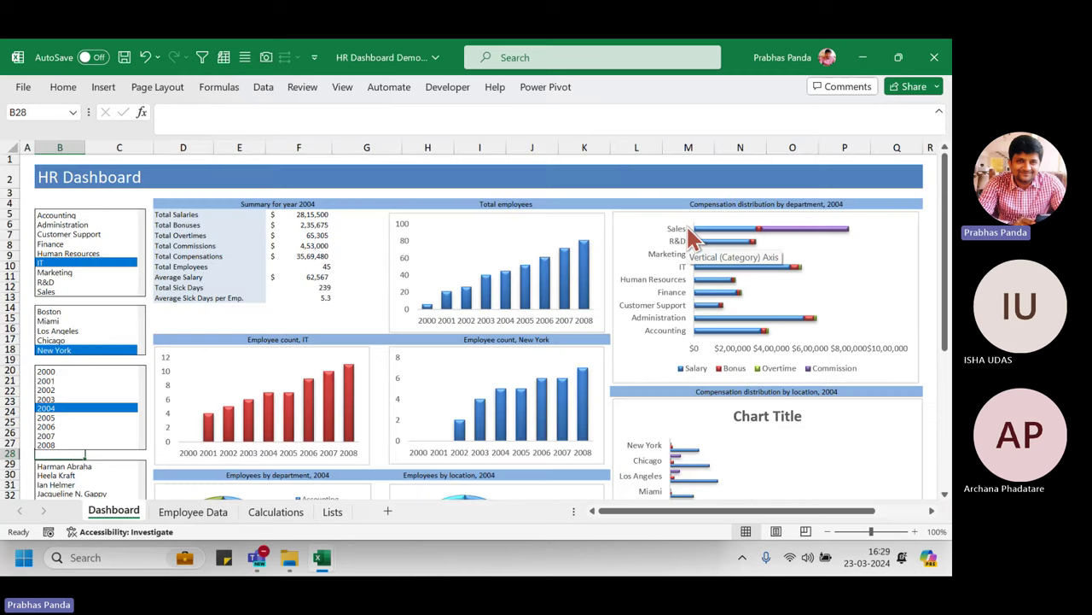
click(935, 57)
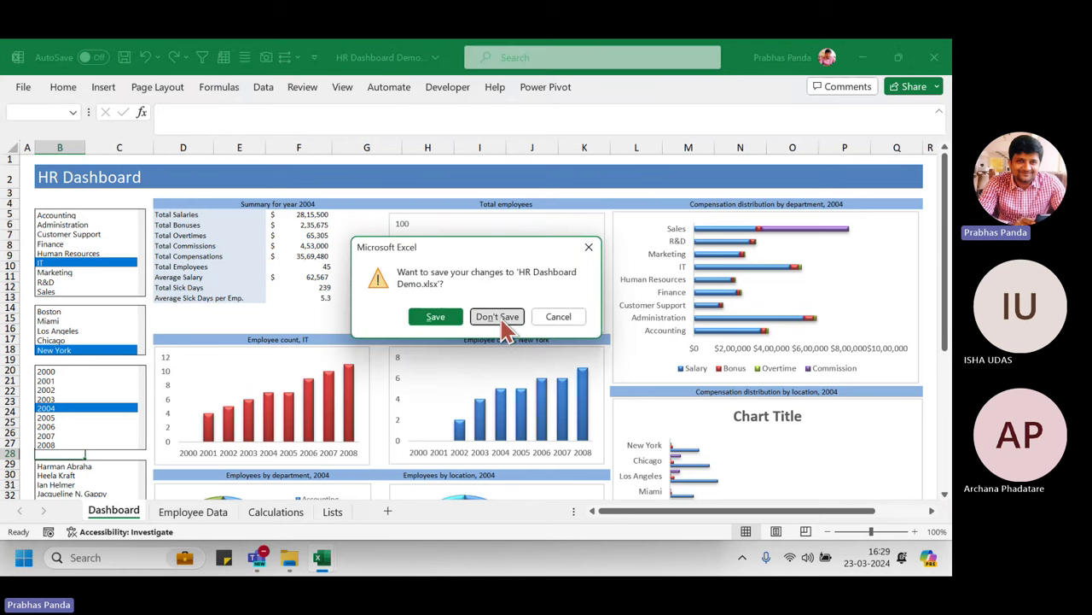
click(498, 317)
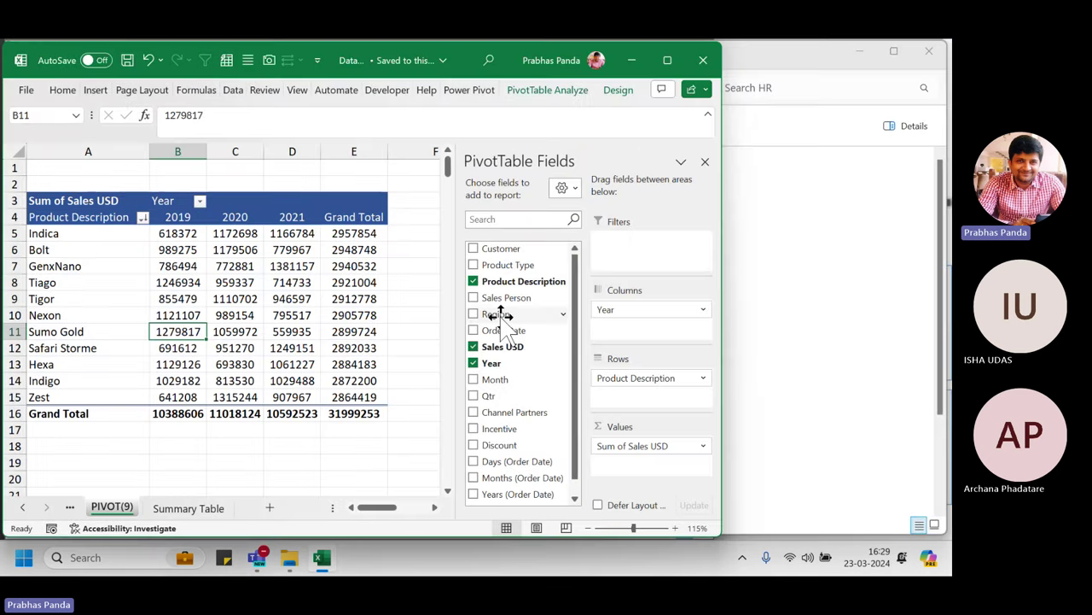
- Open Sales Dashboard.xlsx from the Excel Dashboards > Sales folder
click(844, 420)
click(512, 85)
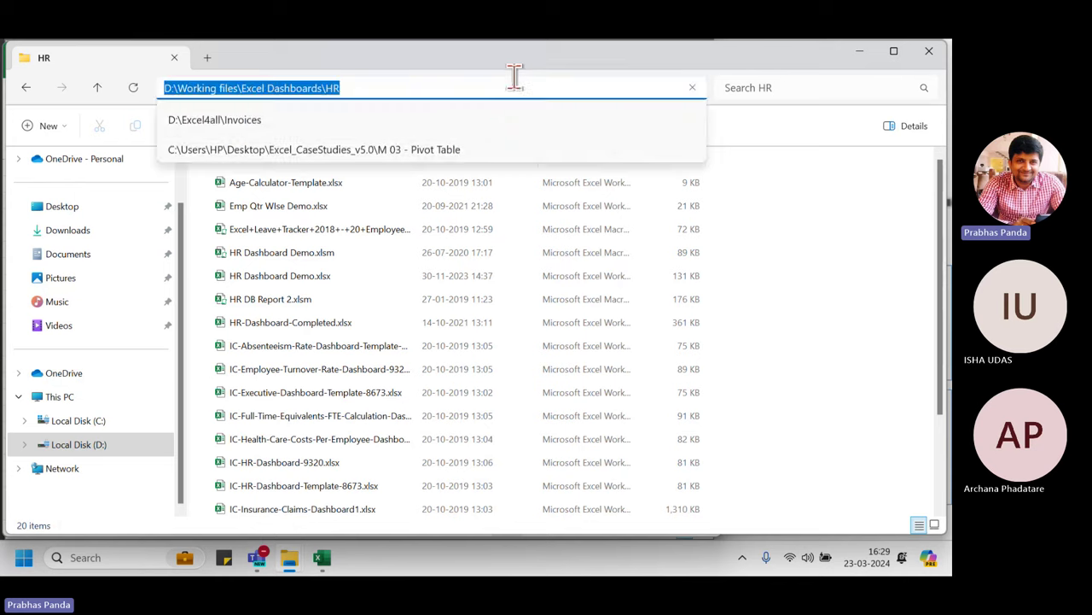
click(516, 57)
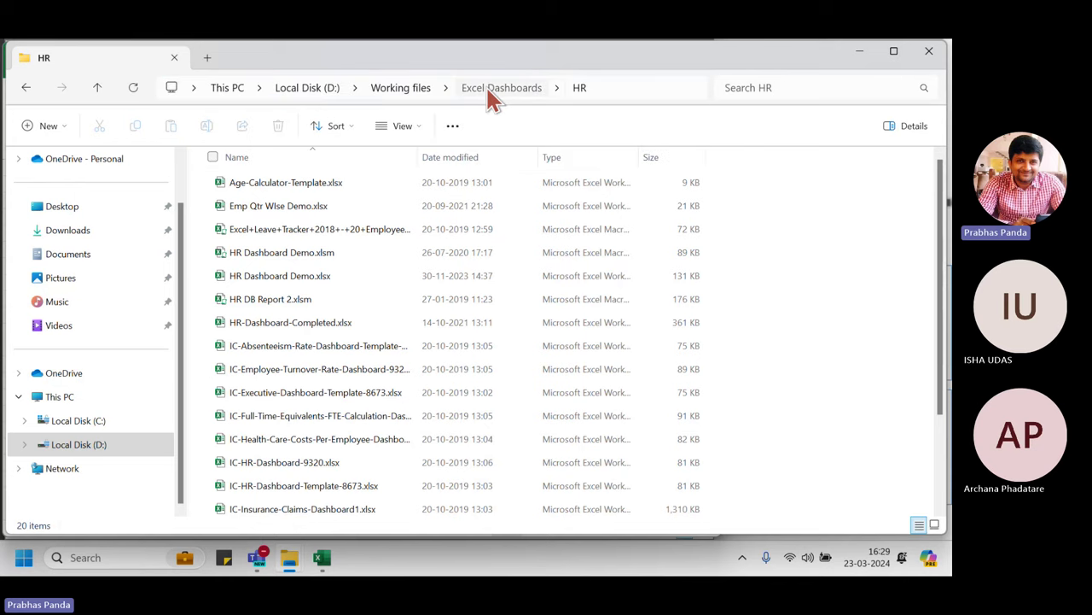
click(487, 86)
double_click(250, 251)
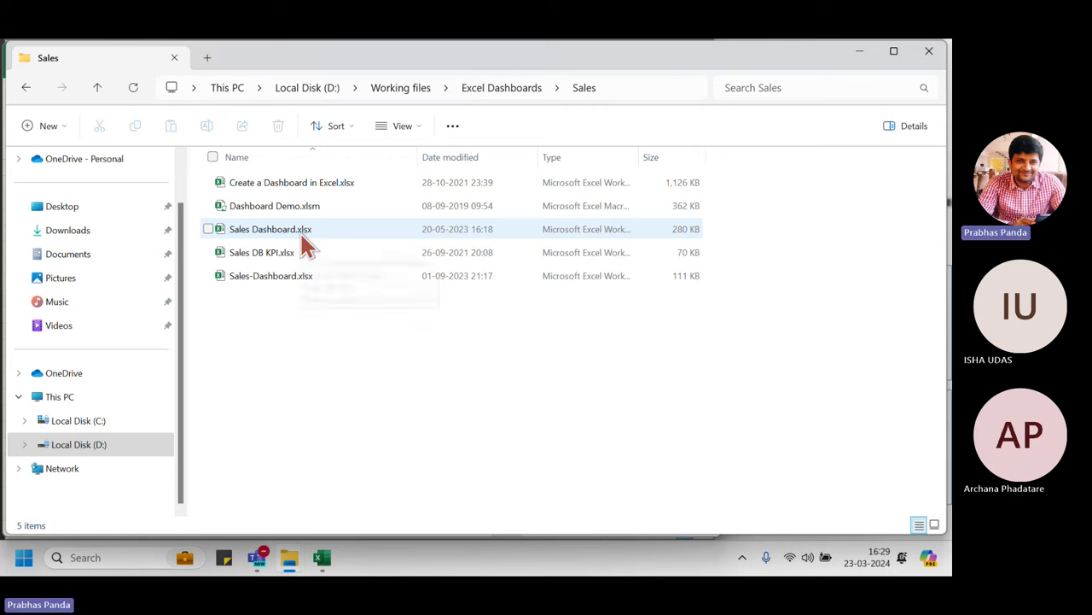
double_click(300, 231)
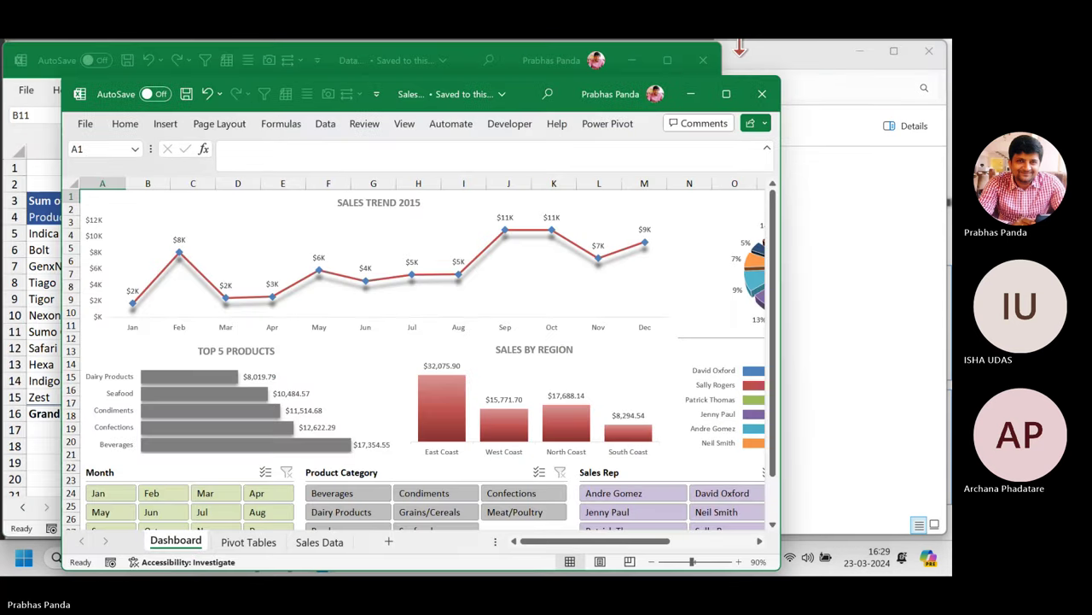
- Maximize the Sales Dashboard and filter it to East Coast and one sales rep ($7,087.87)
click(728, 94)
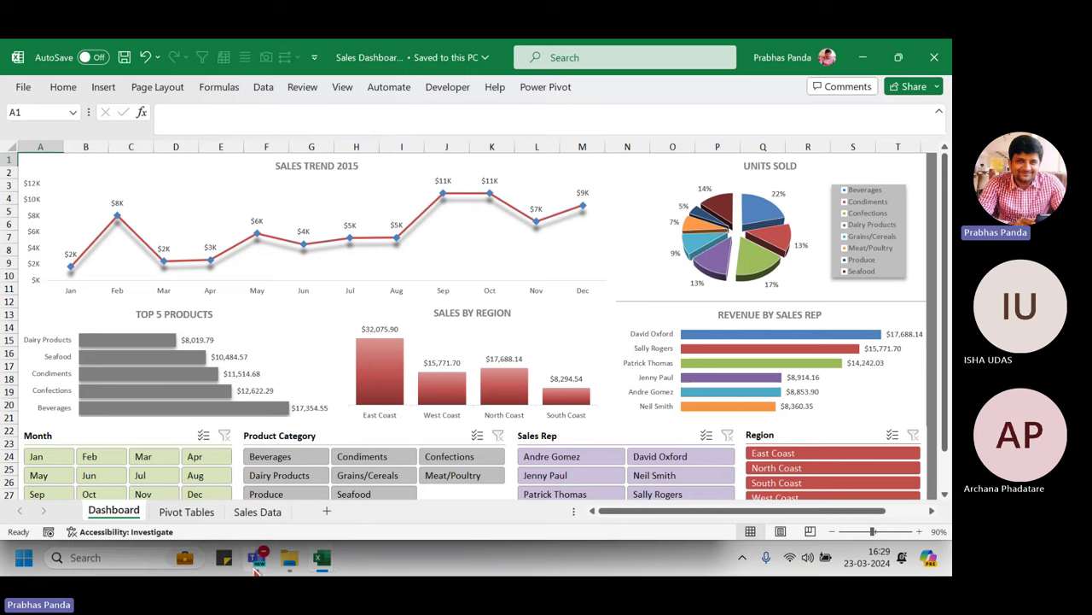
mouse_move(256, 570)
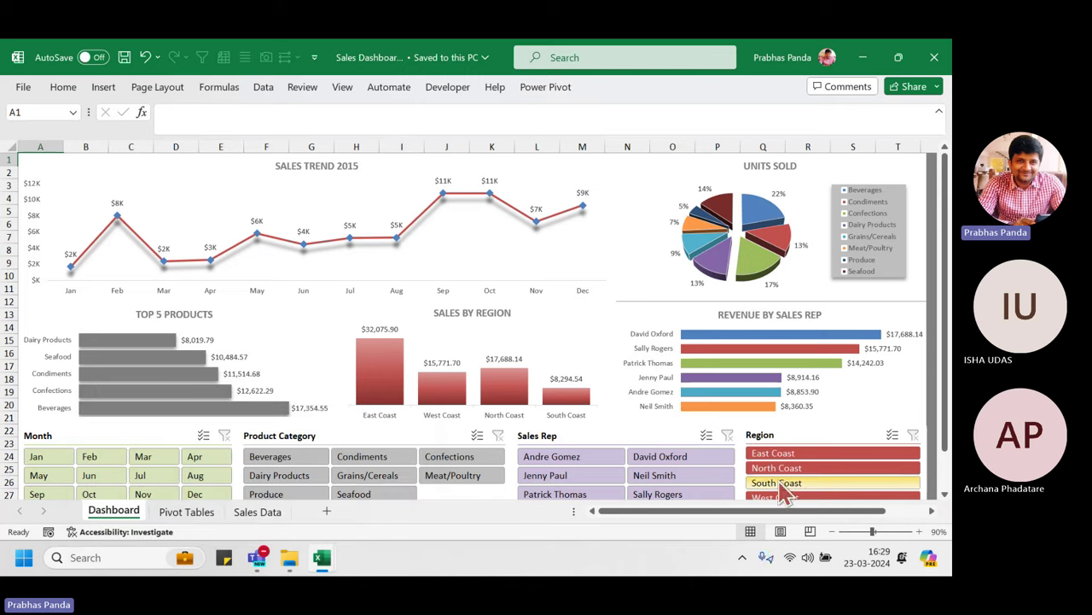
click(811, 454)
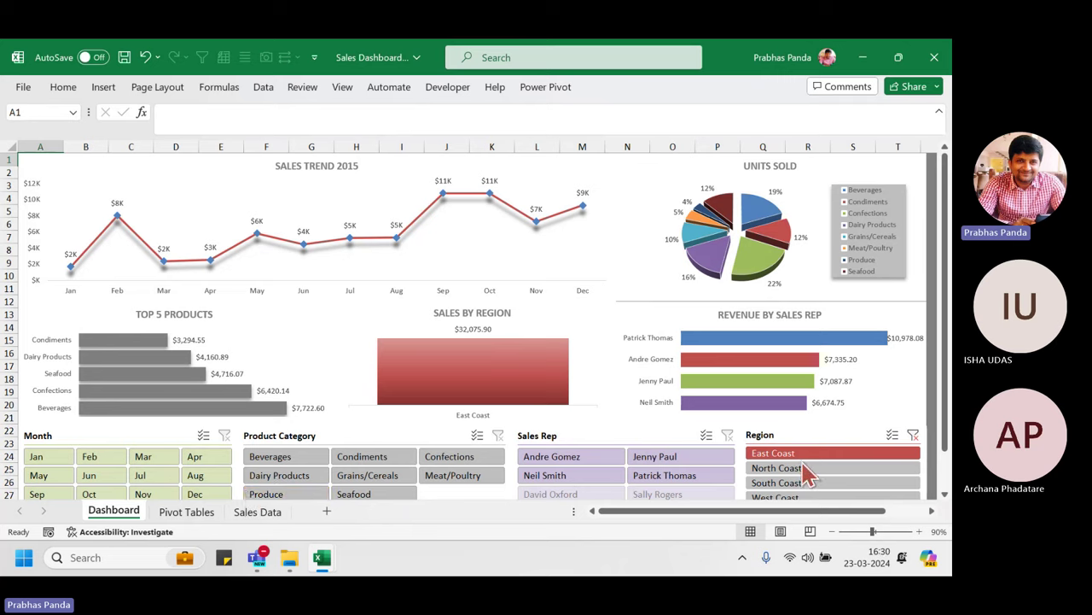
click(675, 459)
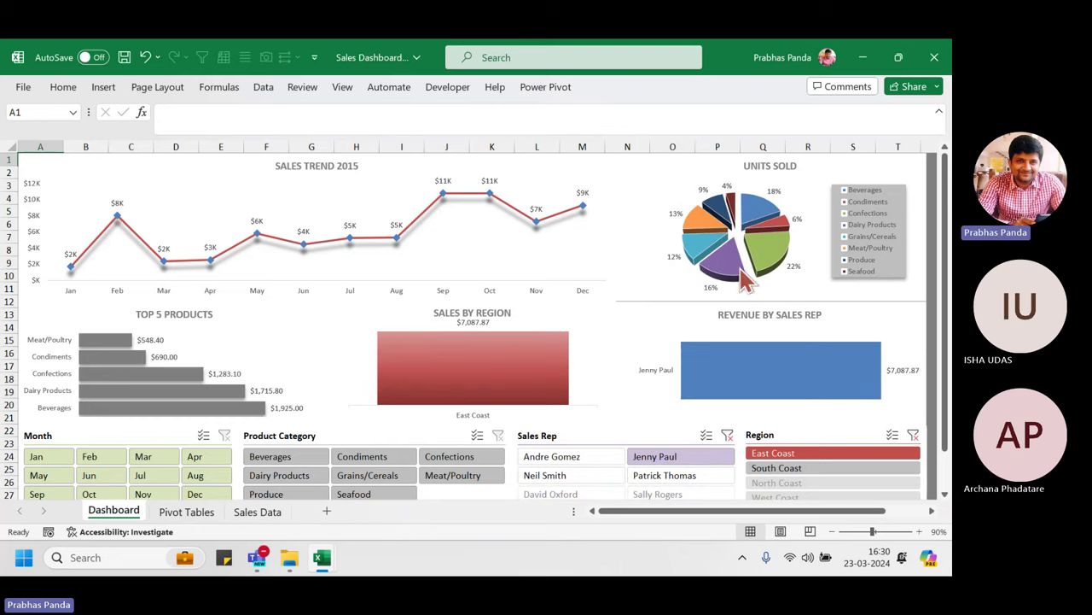
mouse_move(870, 358)
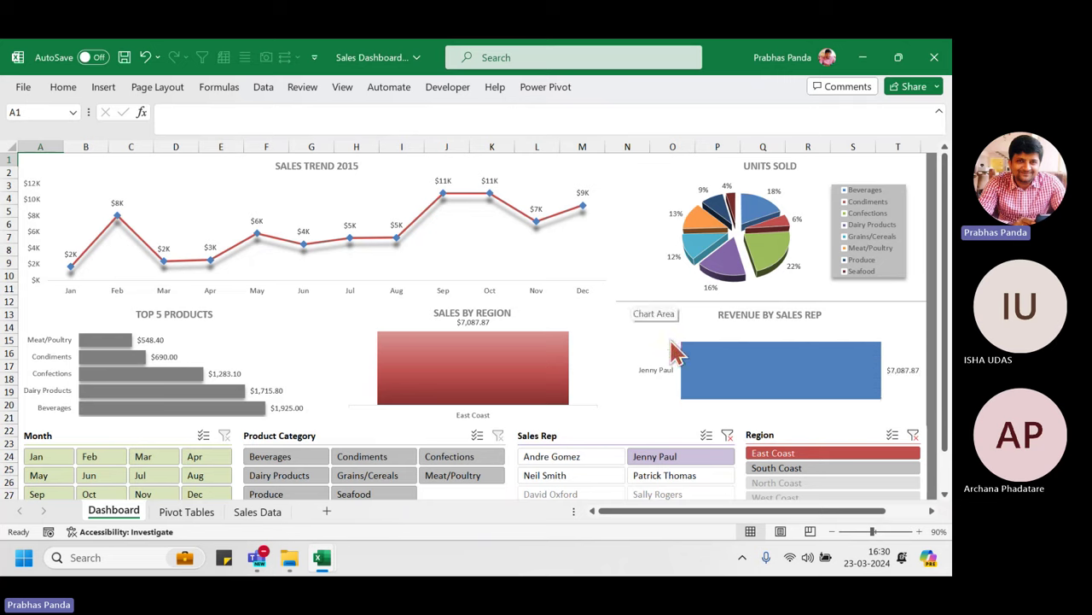
- Close the Sales Dashboard without saving and close File Explorer
click(935, 57)
click(509, 320)
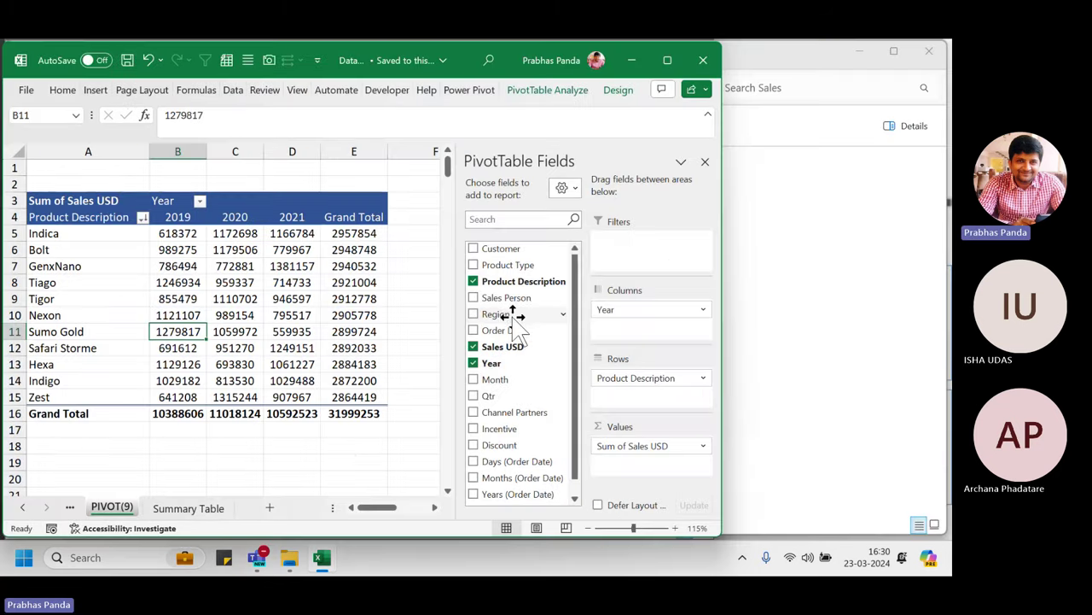
click(783, 247)
click(930, 52)
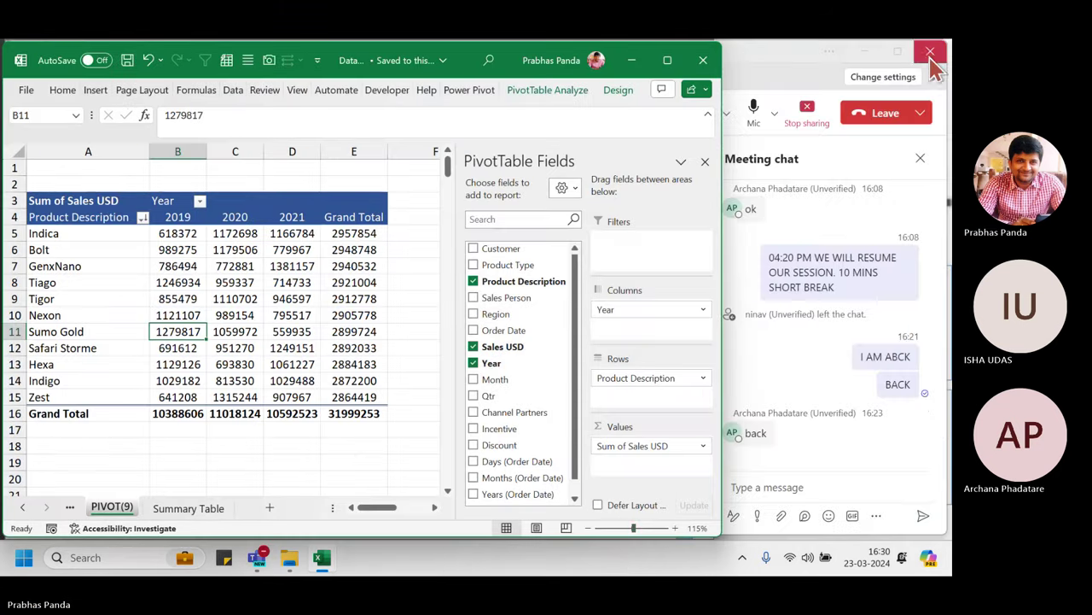
- Switch between the Teams meeting and the Data Analysis Excel window
mouse_move(195, 354)
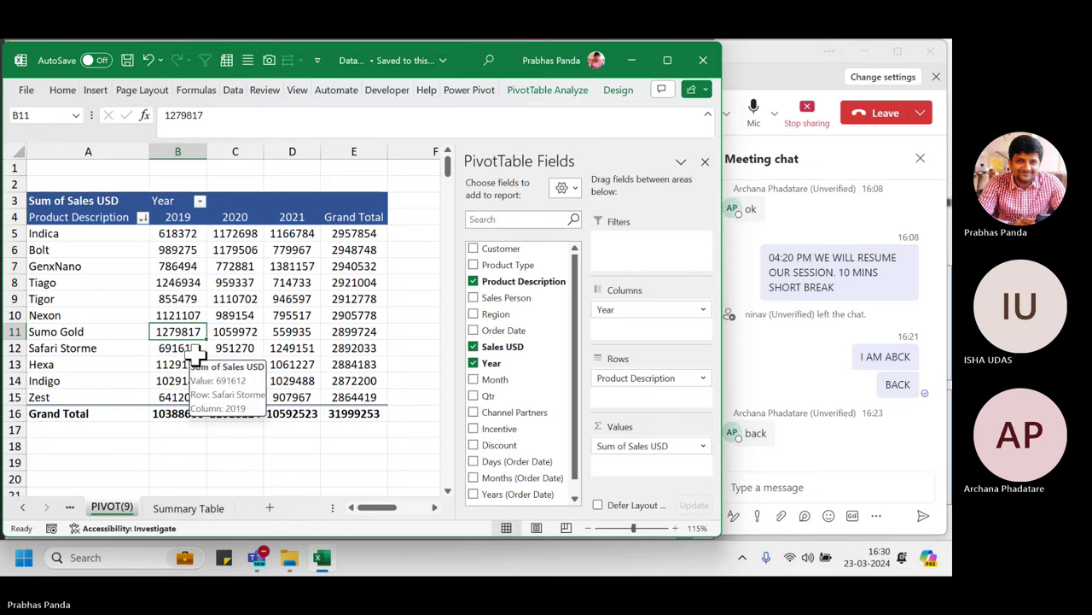
click(755, 90)
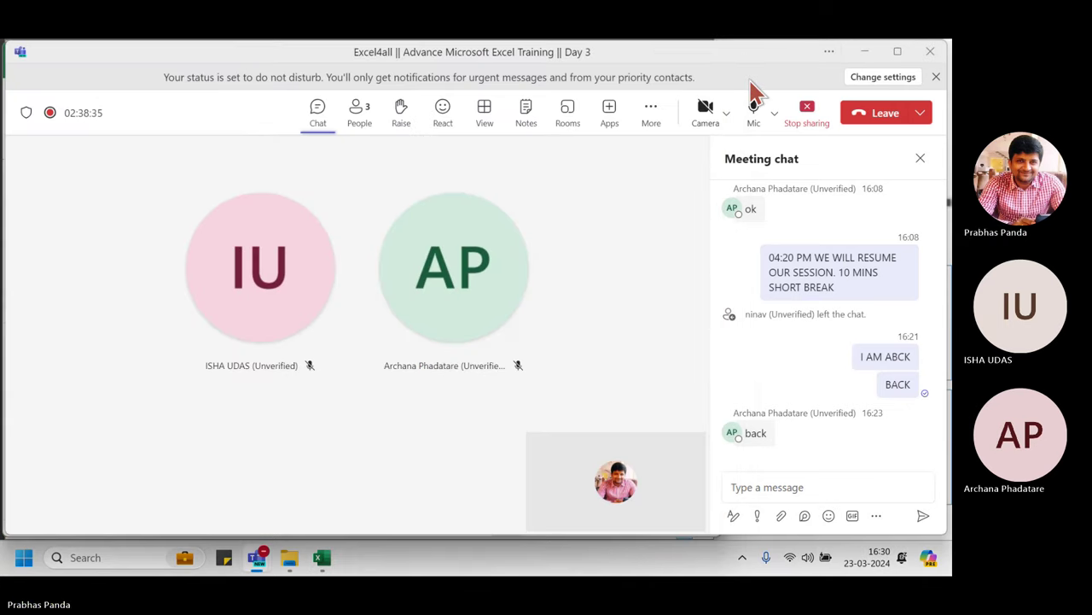
key(alt+Tab)
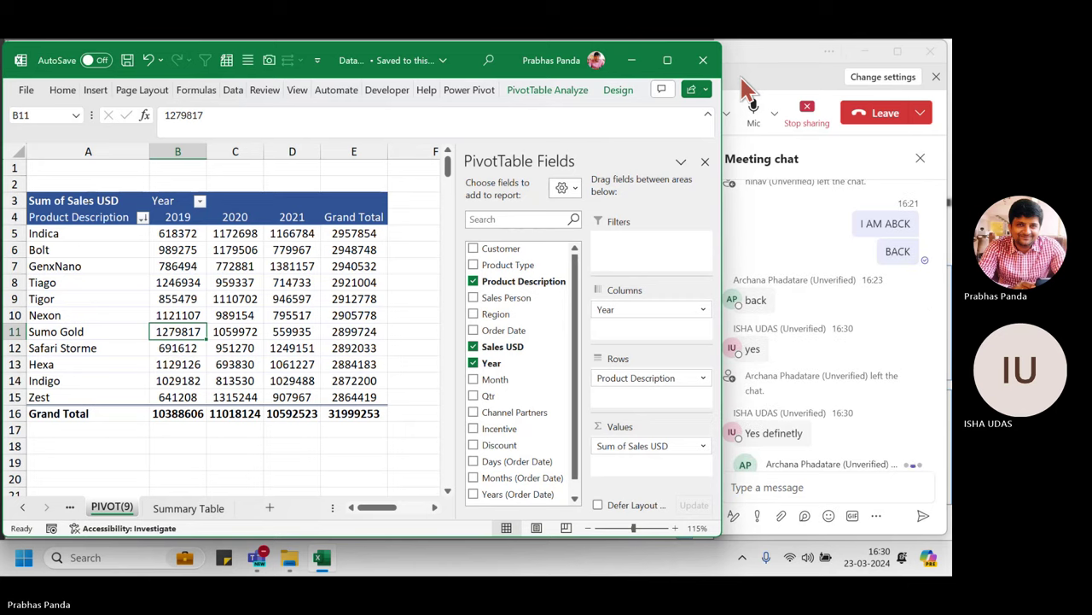
click(741, 77)
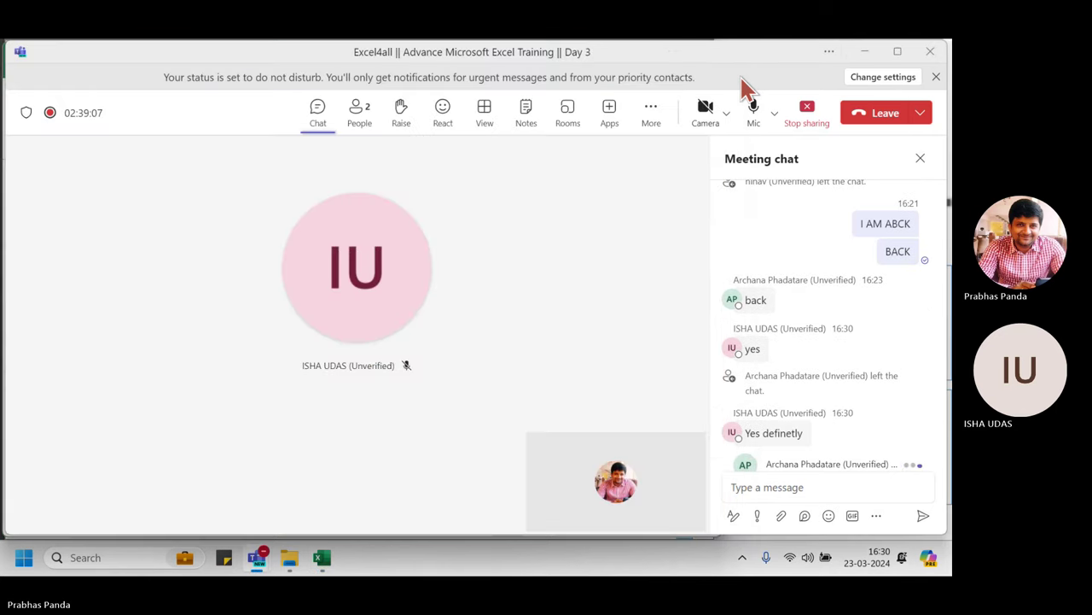
key(alt+Tab)
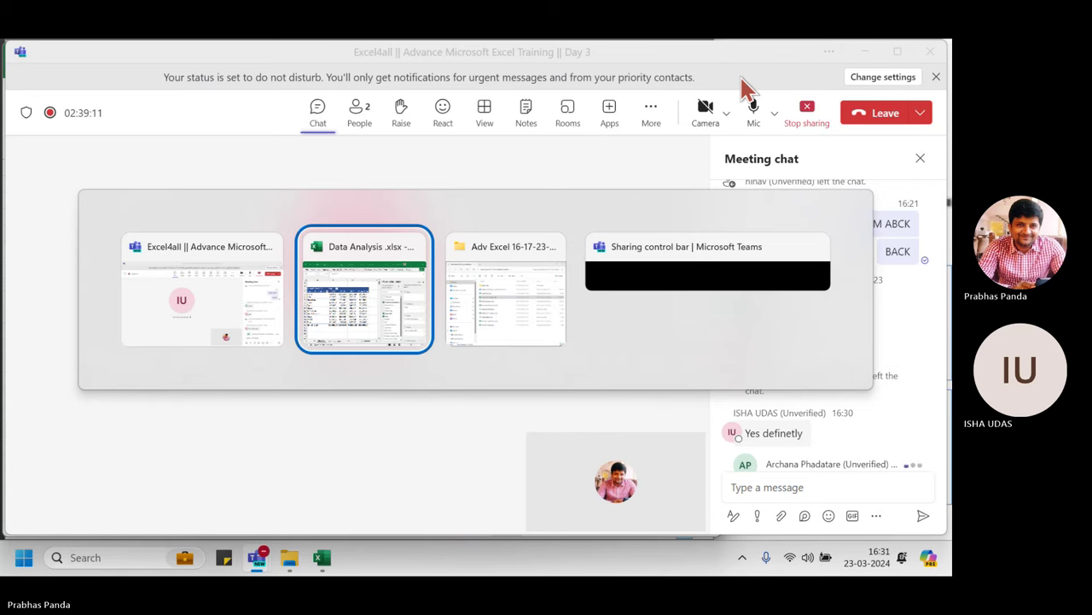
click(376, 305)
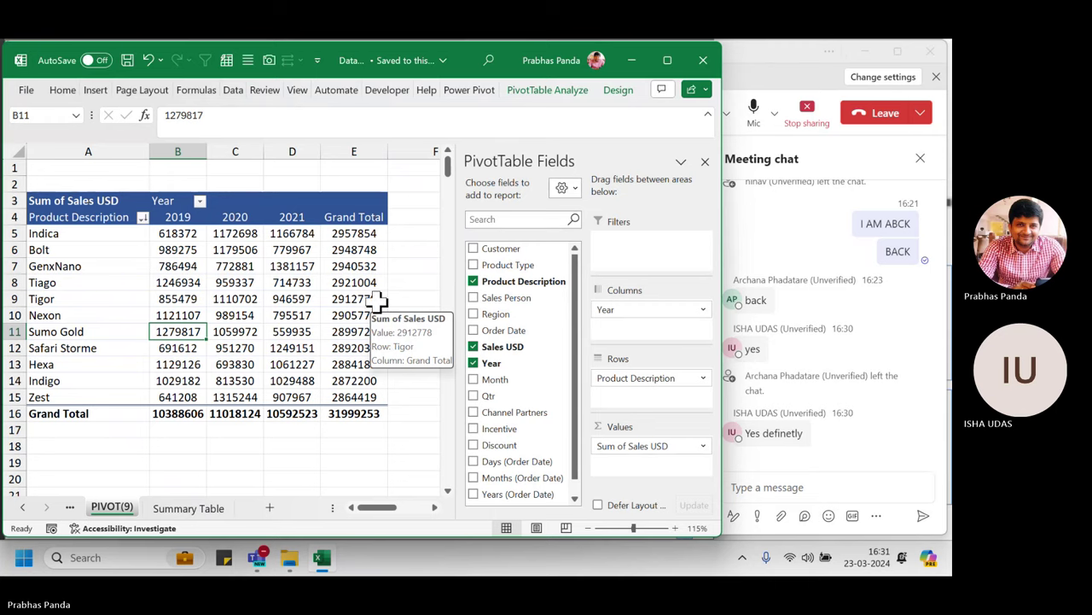
- Admit the waiting lobby participant into the meeting and return to the Excel pivot
click(790, 55)
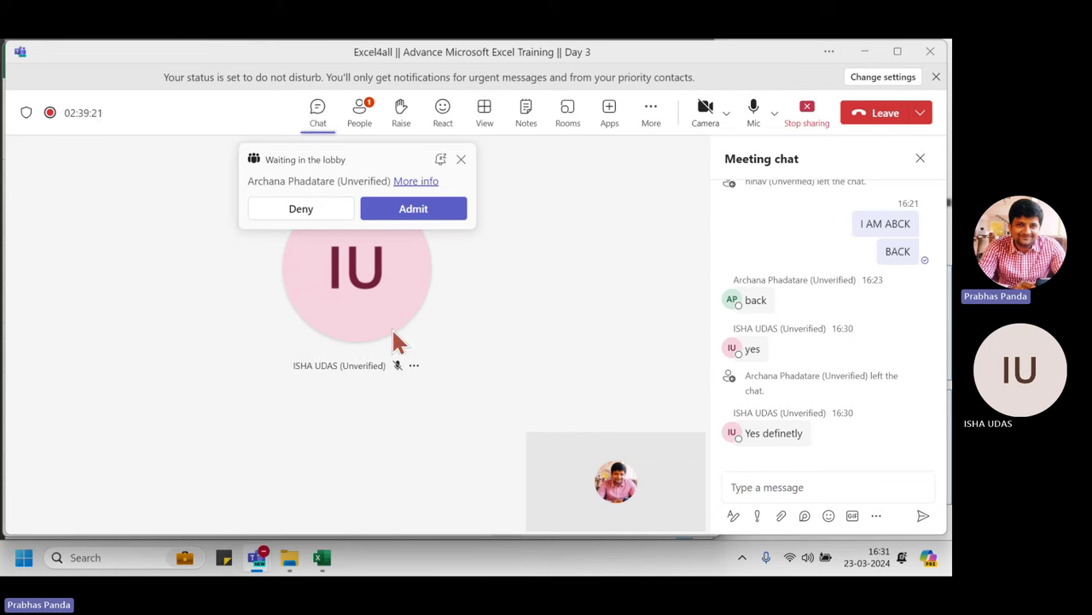
click(435, 213)
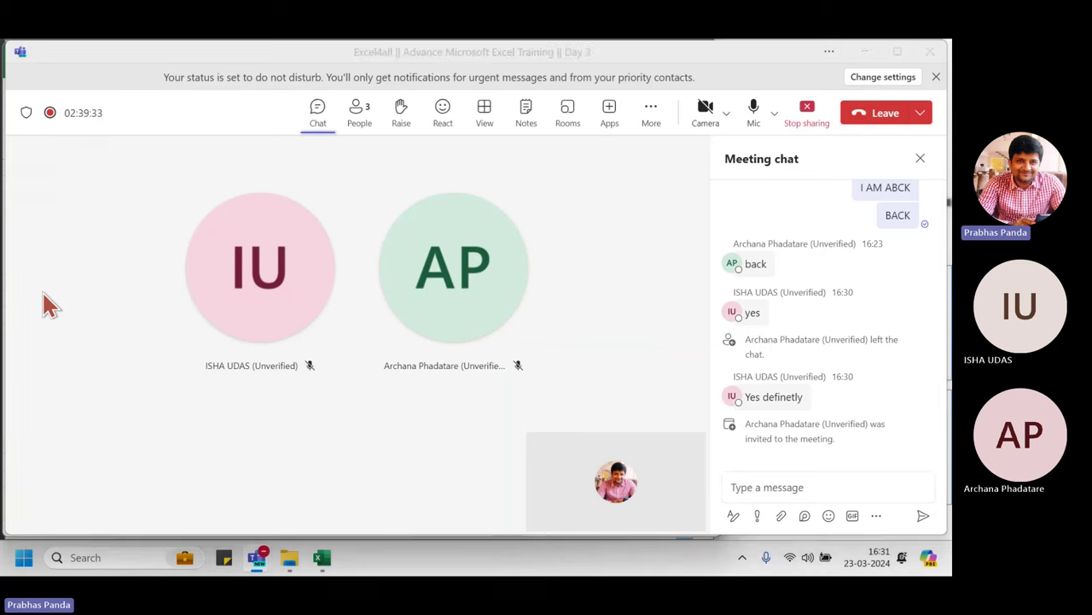
key(alt+Tab)
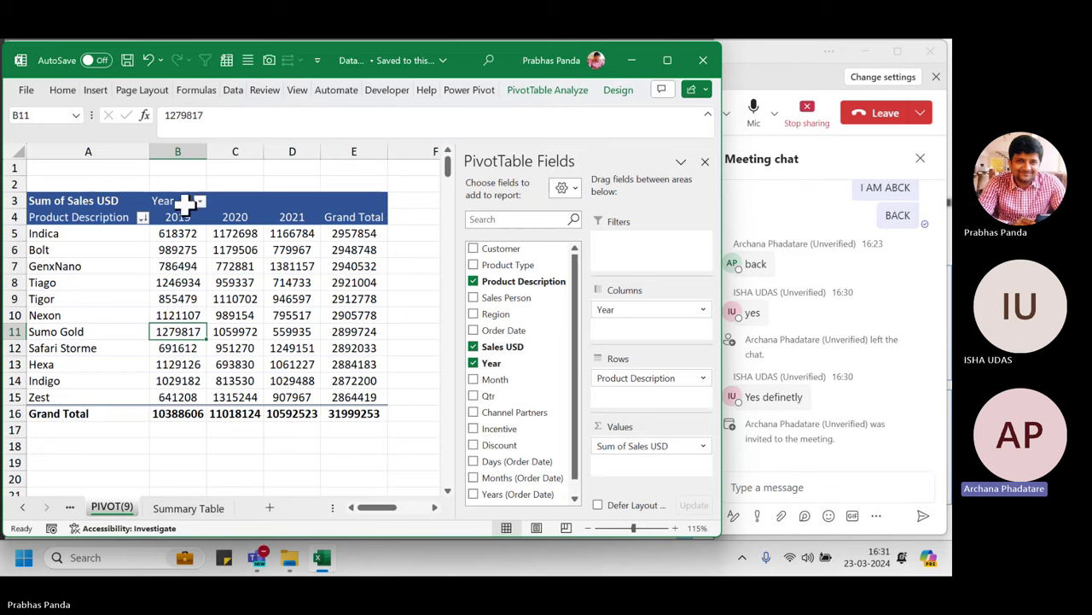
- Set the pivot workbook zoom to 100% and maximize the Excel window
ctrl+scroll(205, 265, down, 1)
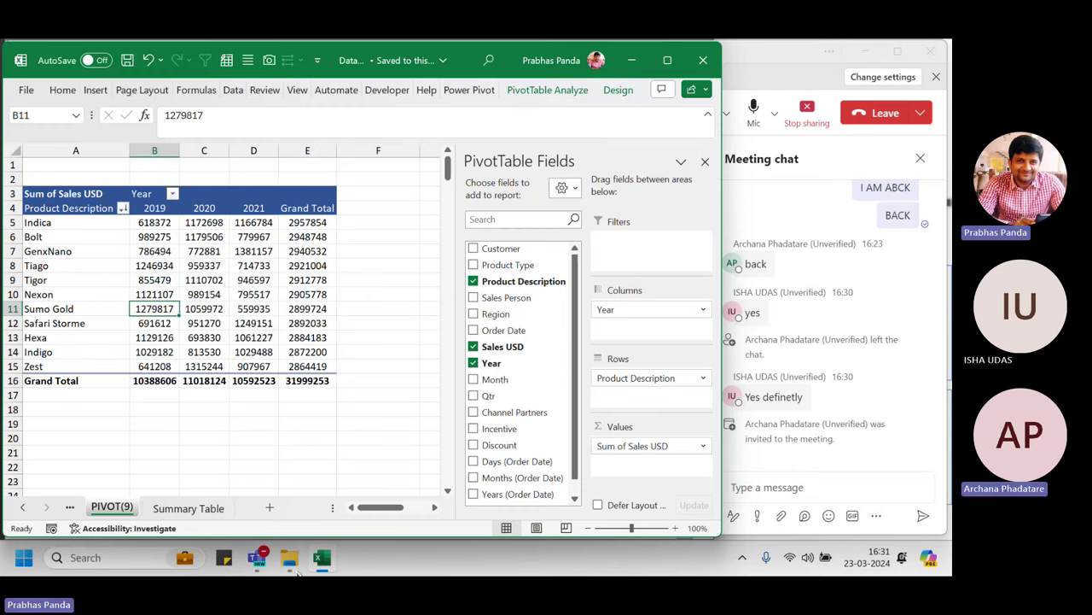
mouse_move(266, 567)
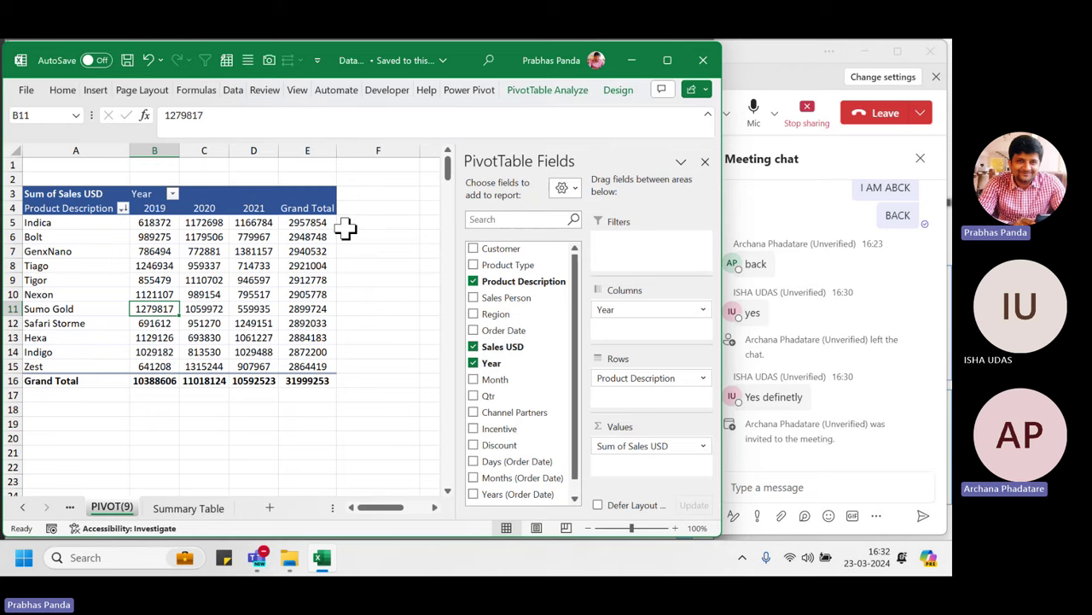
click(668, 61)
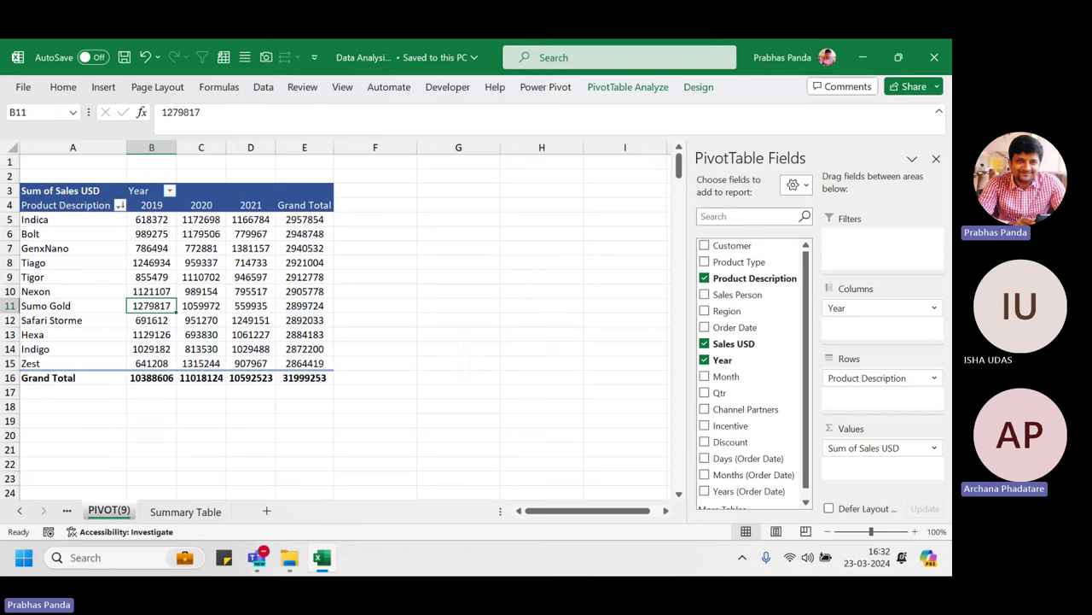
- Minimize all windows to reveal the desktop
mouse_move(292, 562)
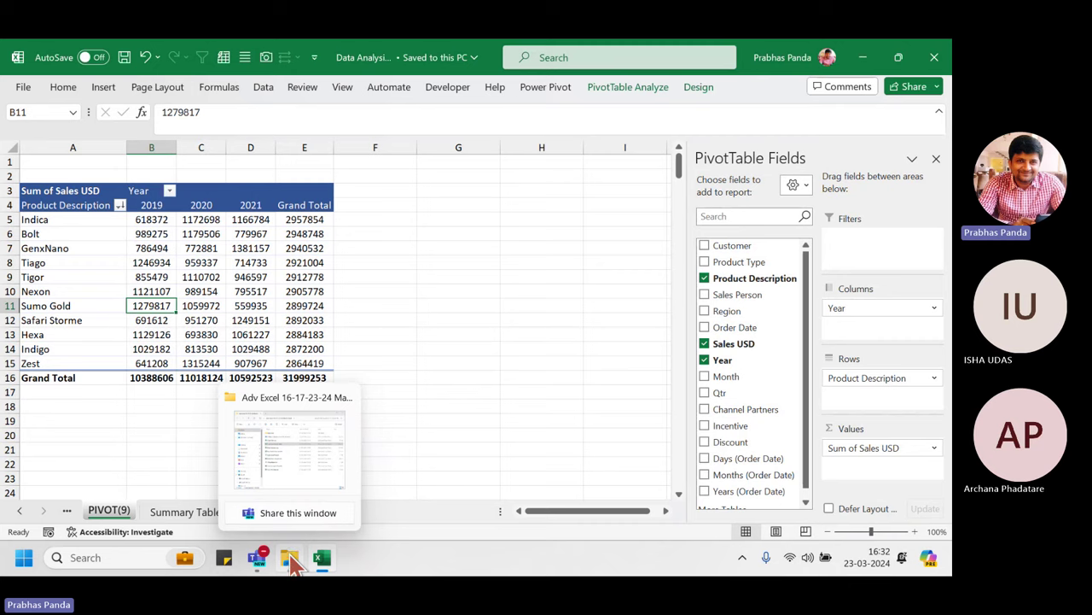
click(290, 560)
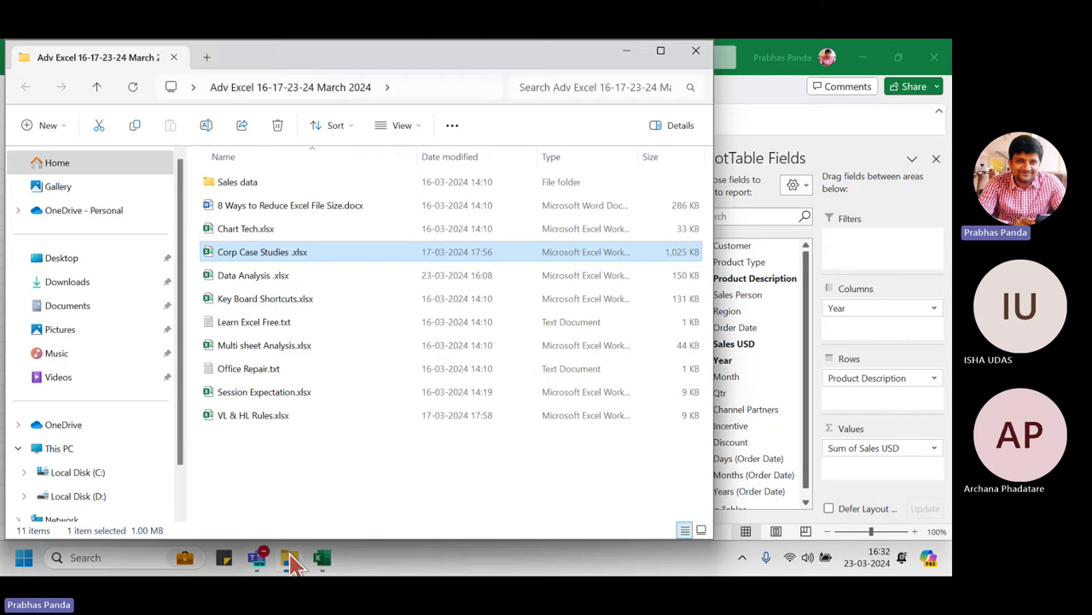
click(787, 89)
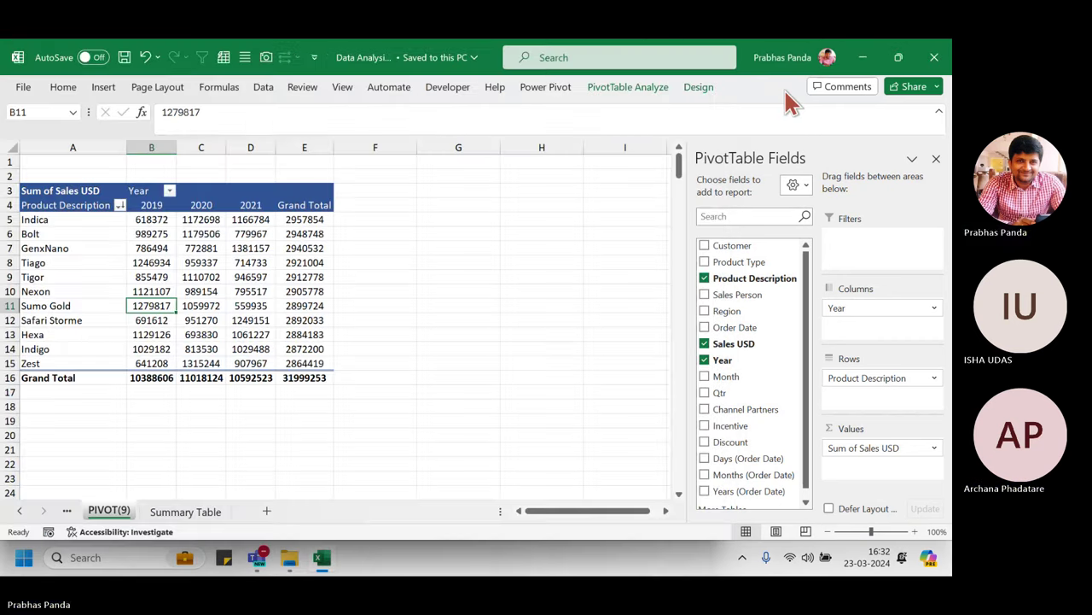
key(super+d)
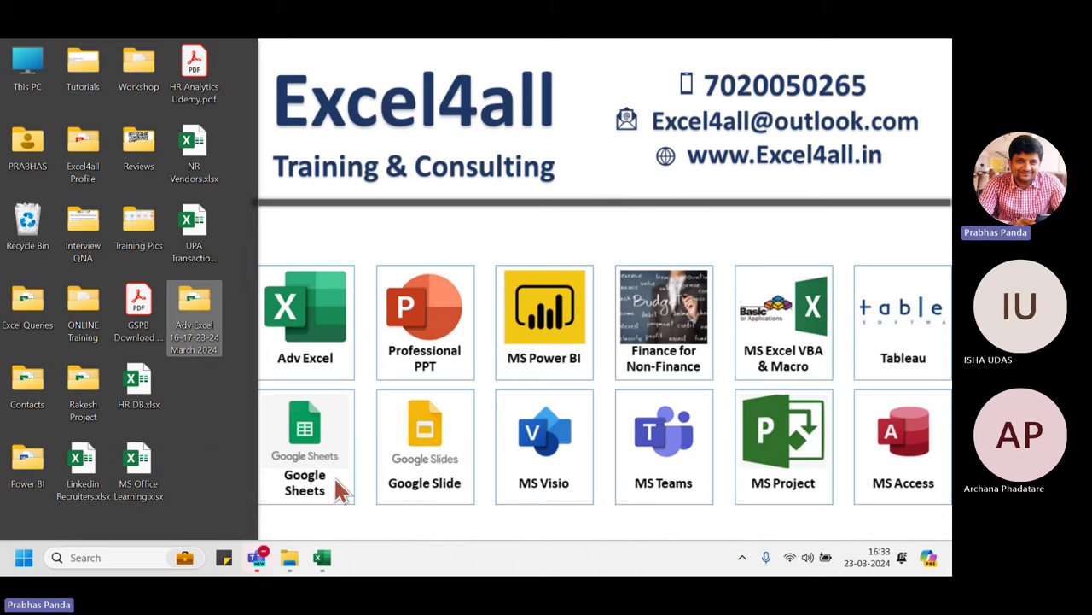
- Open Human Resource - Dashboard.xlsx from the Desktop's Rakesh Project folder
click(104, 309)
double_click(105, 309)
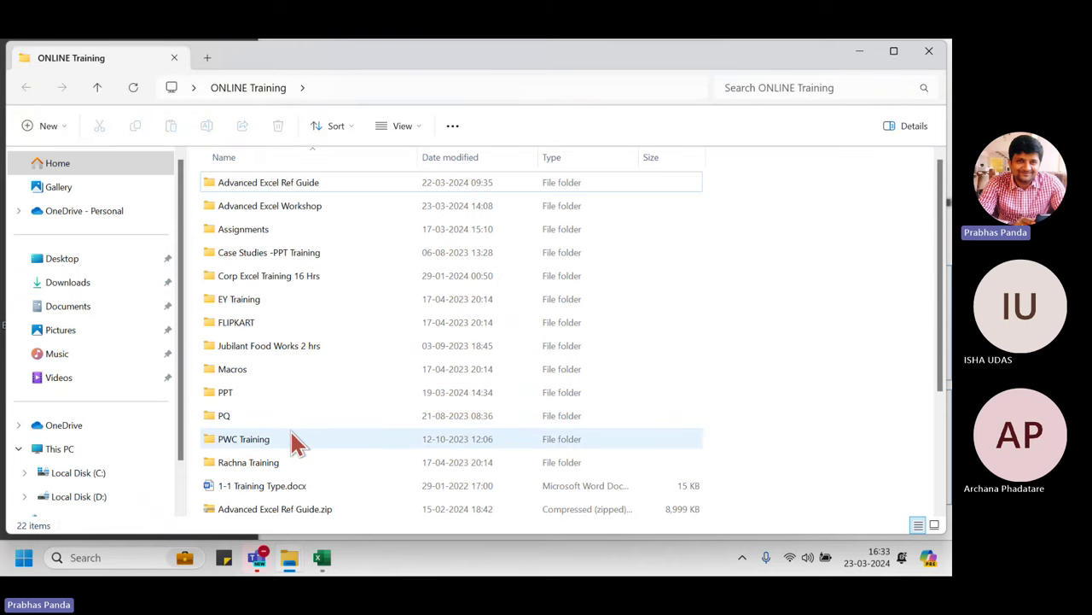
scroll(292, 432, down, 3)
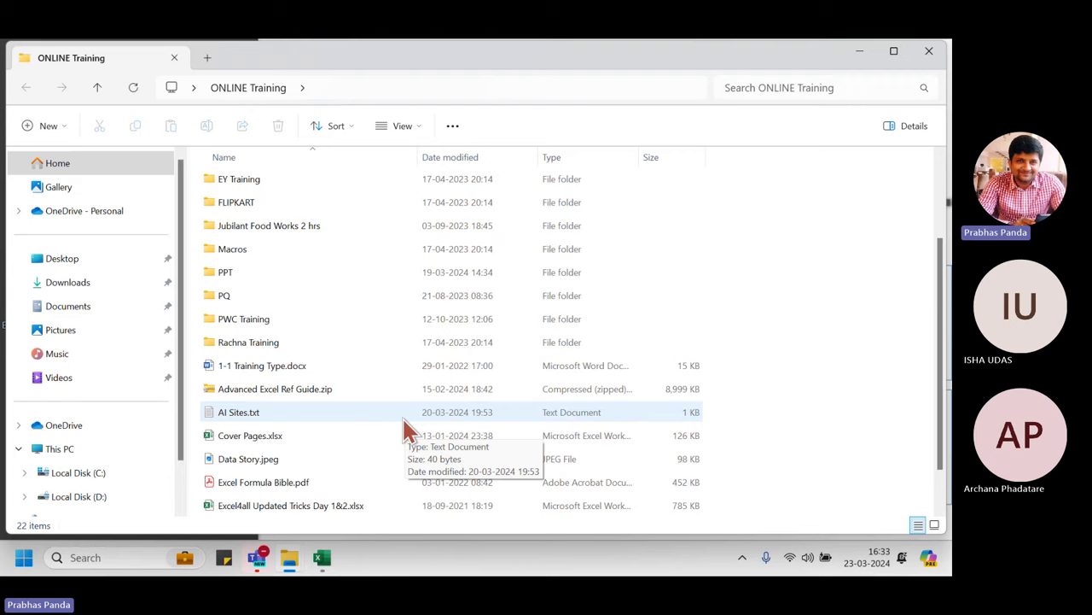
scroll(404, 414, up, 3)
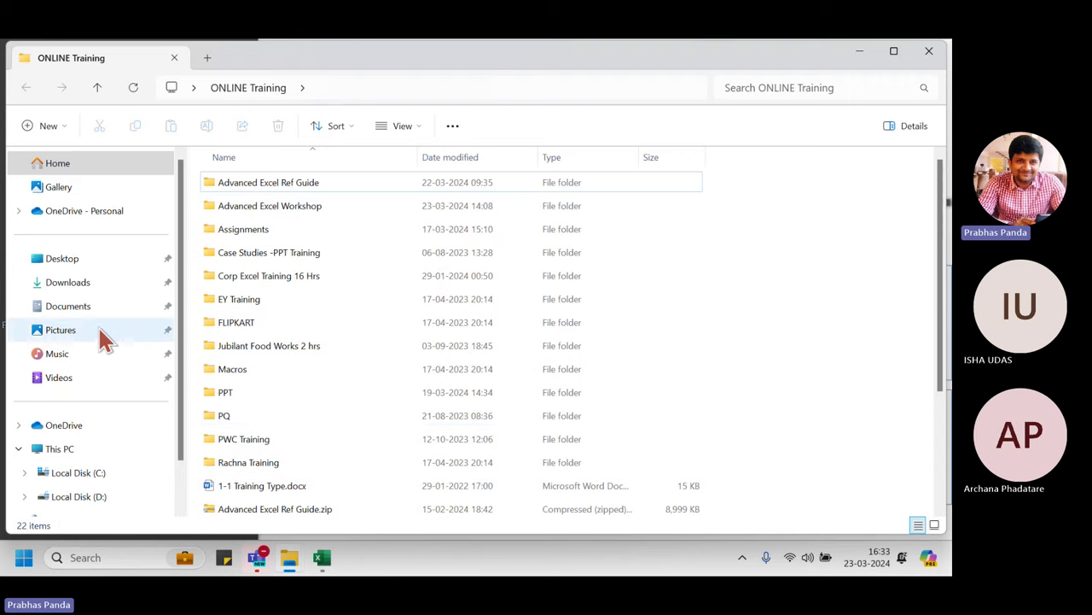
click(61, 258)
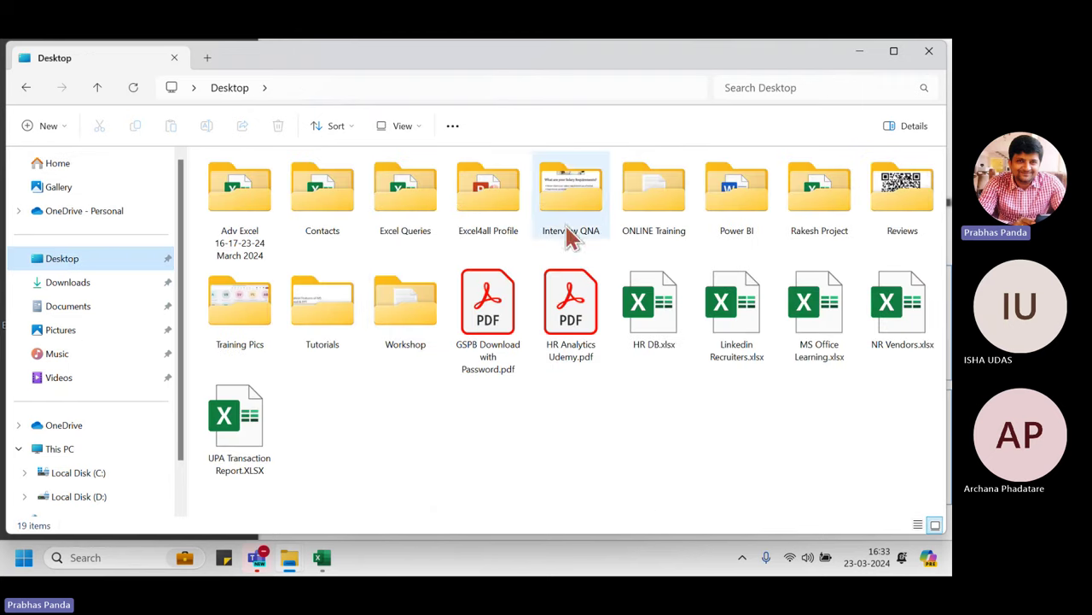
double_click(815, 224)
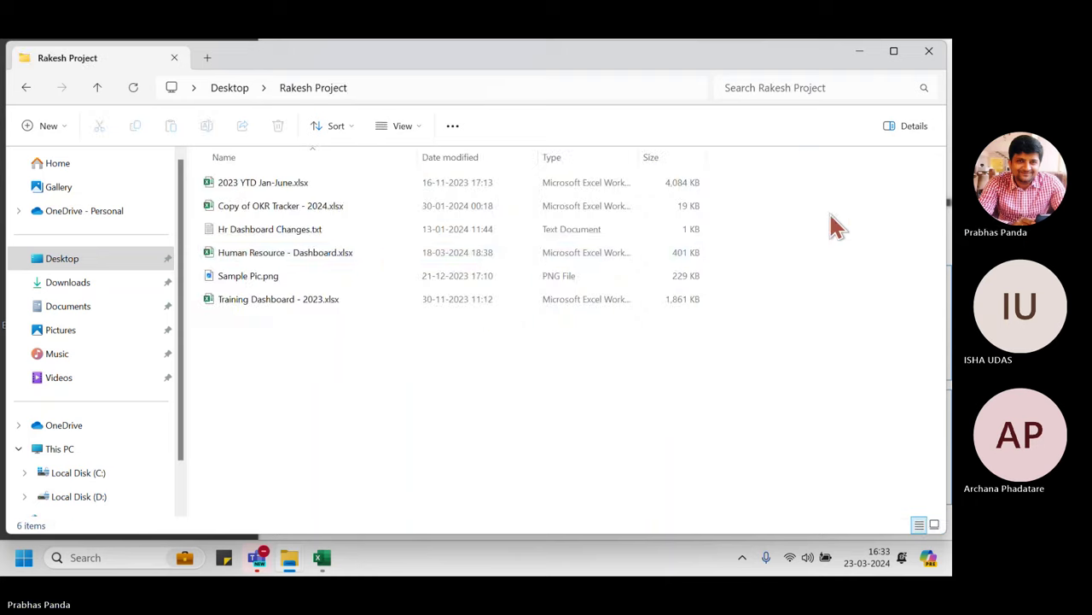
double_click(337, 261)
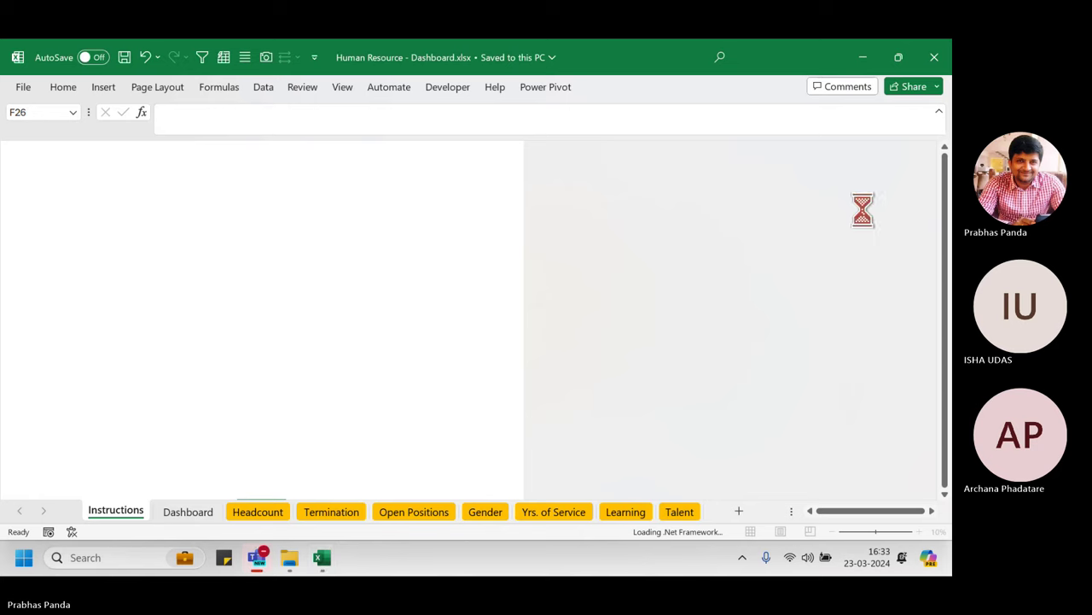
- Show the Dashboard sheet filtered to the SA region, then clear the region filter
click(183, 512)
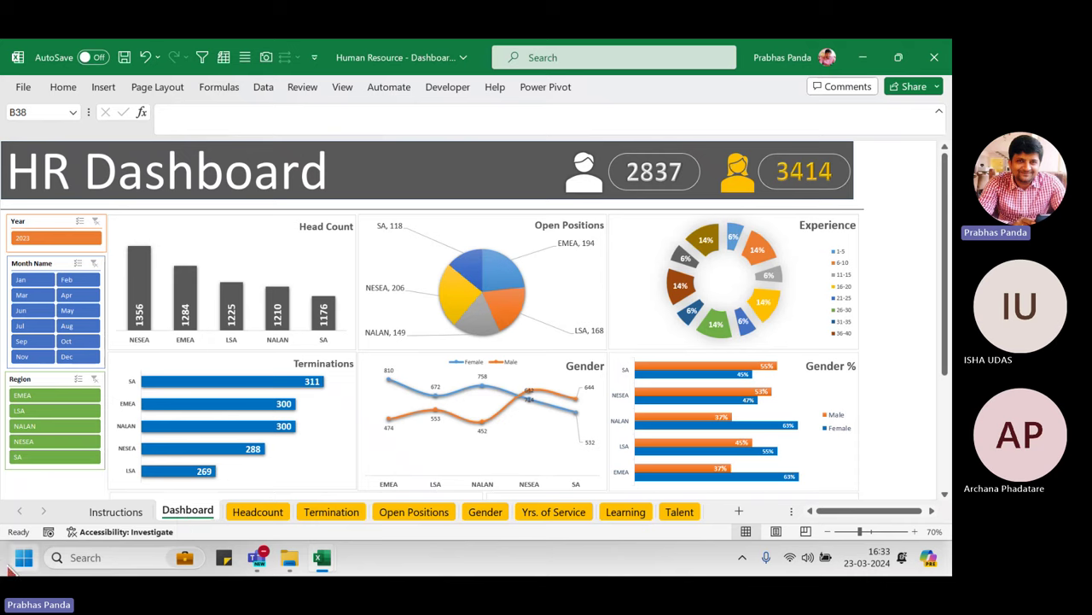
click(41, 453)
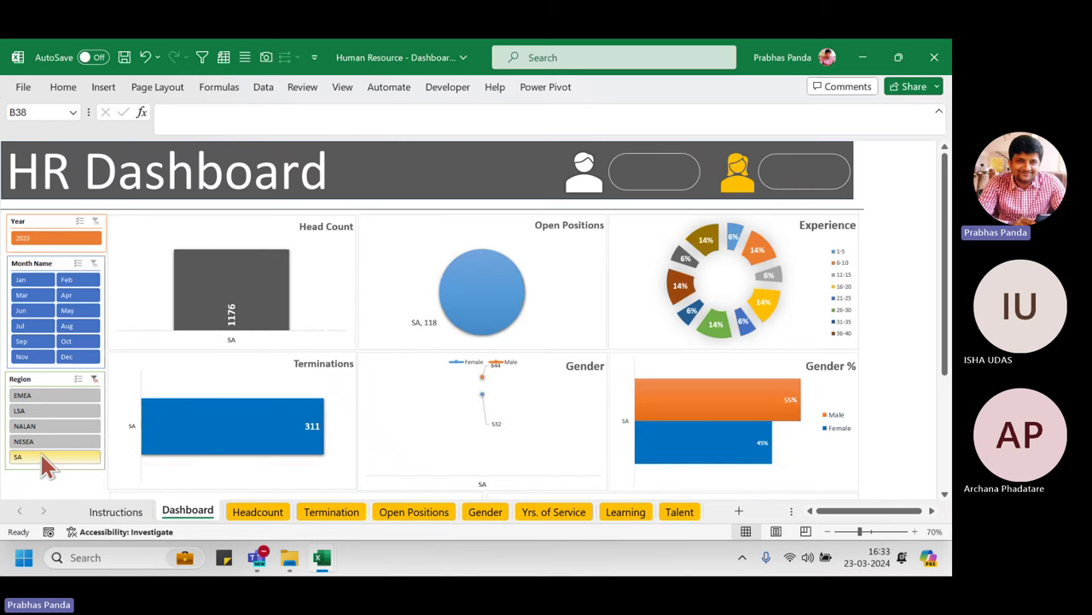
click(94, 379)
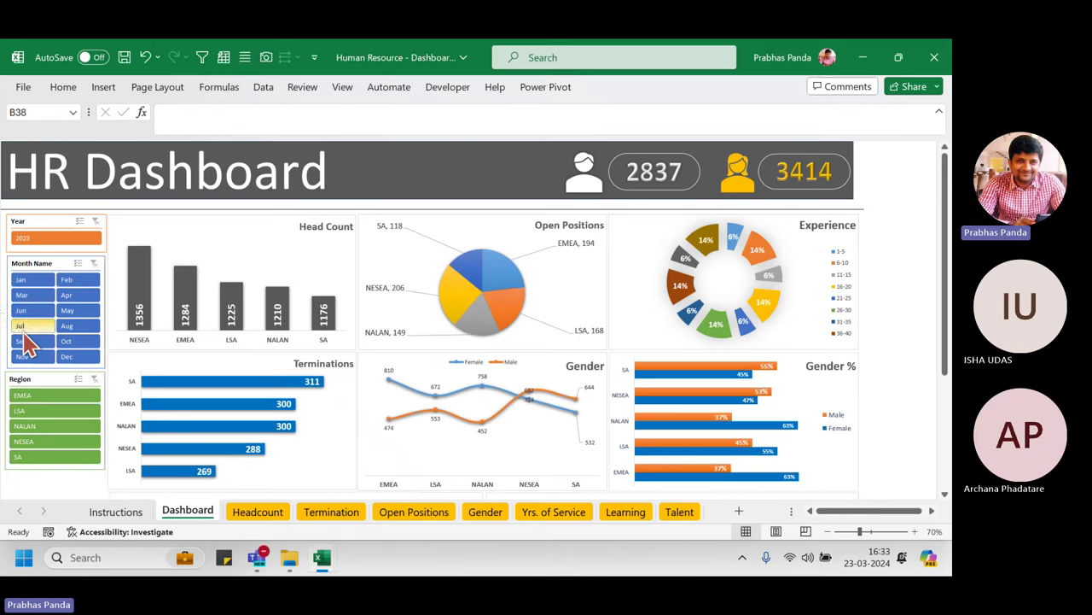
- Filter the dashboard to July 2023, clear the month filter, and close the workbook
click(24, 328)
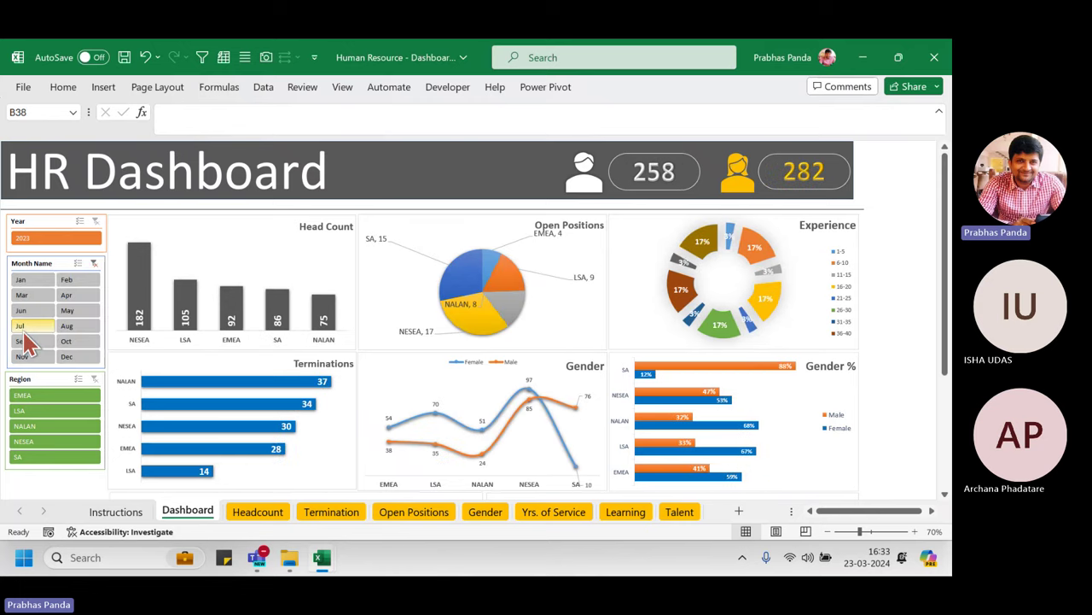
click(34, 240)
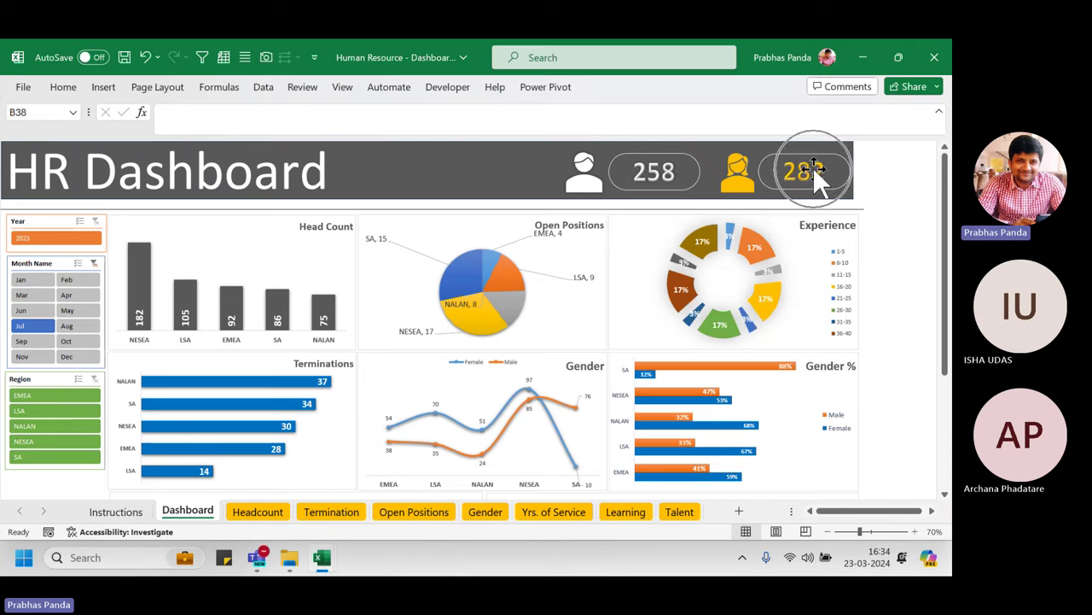
click(94, 264)
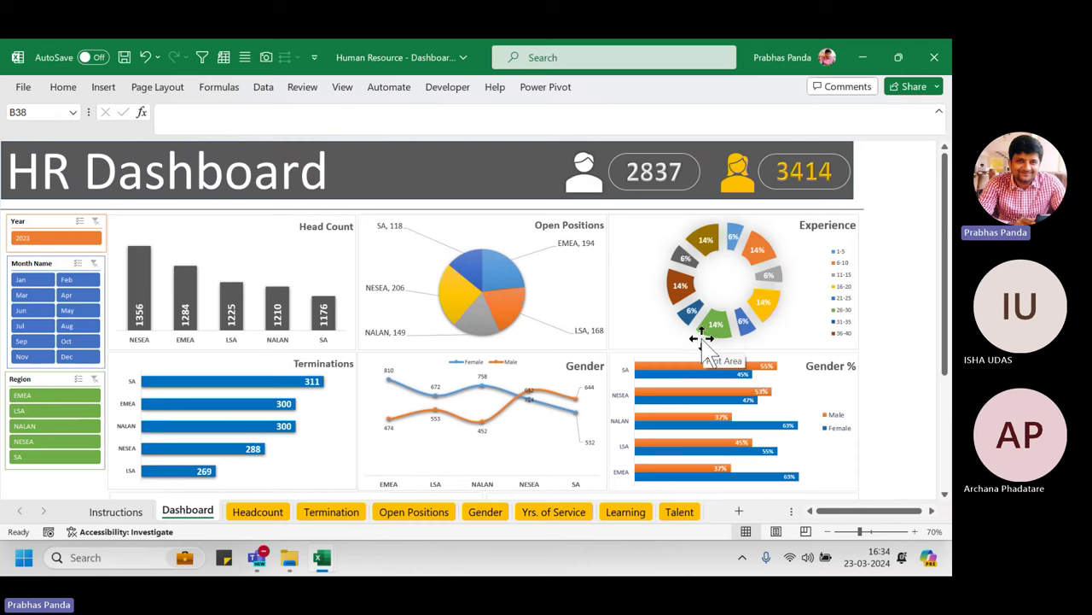
click(939, 60)
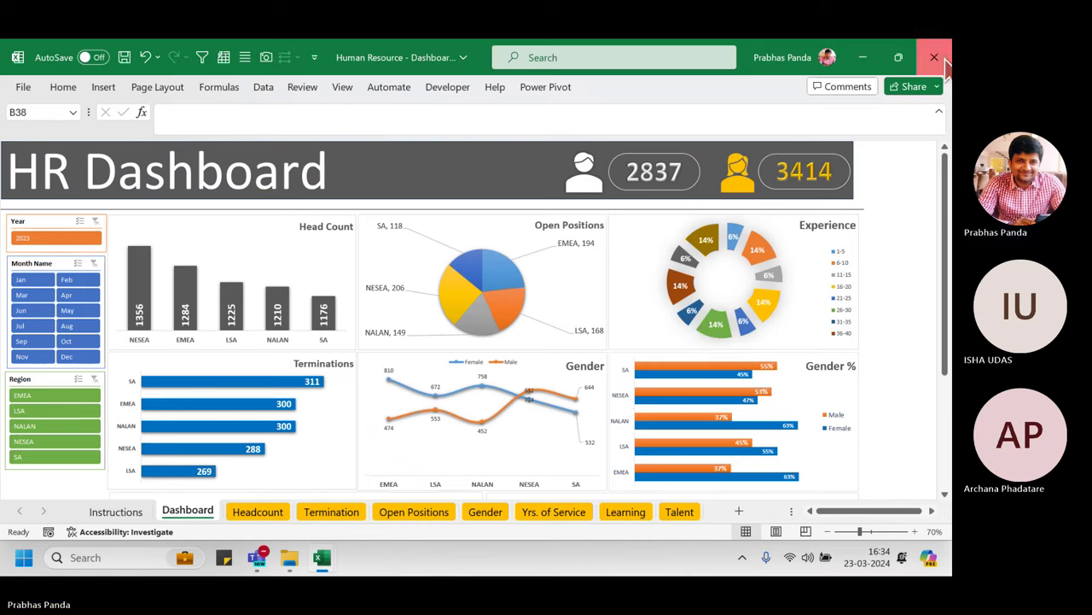
- Discard the changes to the HR Dashboard workbook as it closes
click(499, 315)
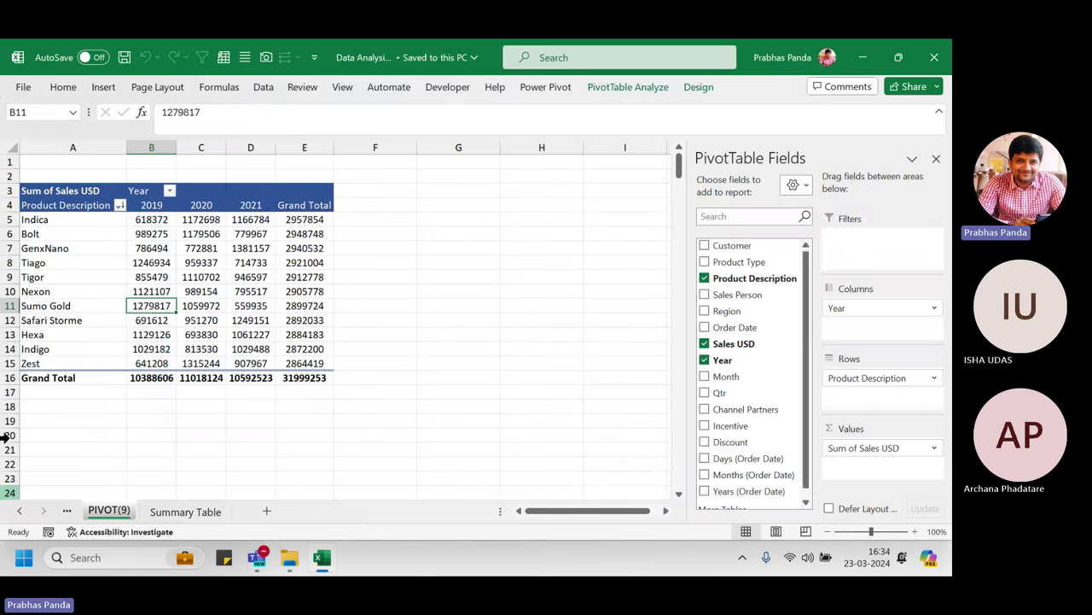
mouse_move(202, 337)
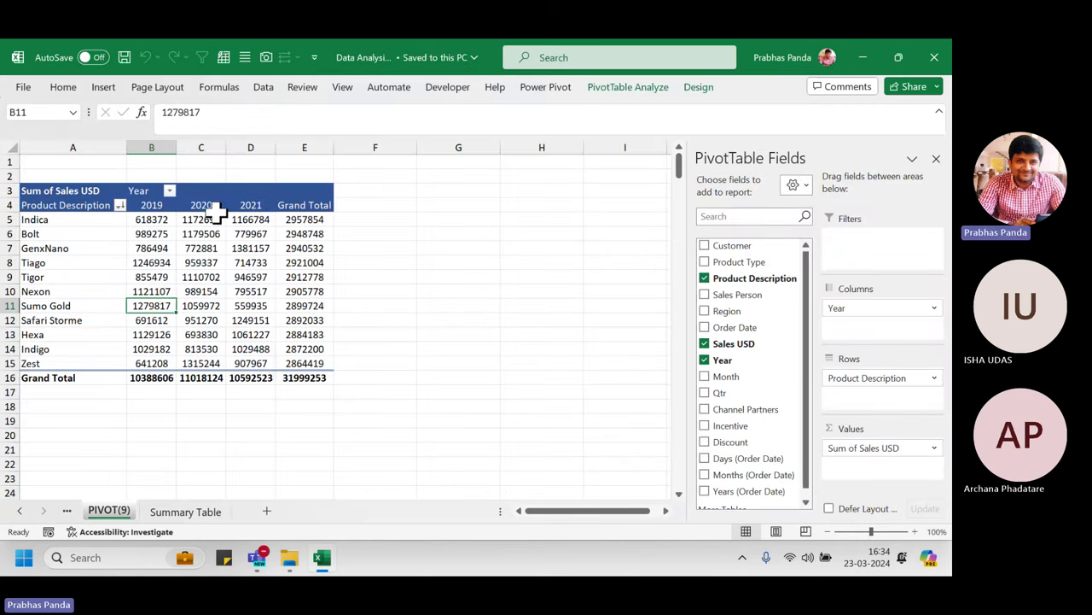
key(ctrl)
key(ctrl)
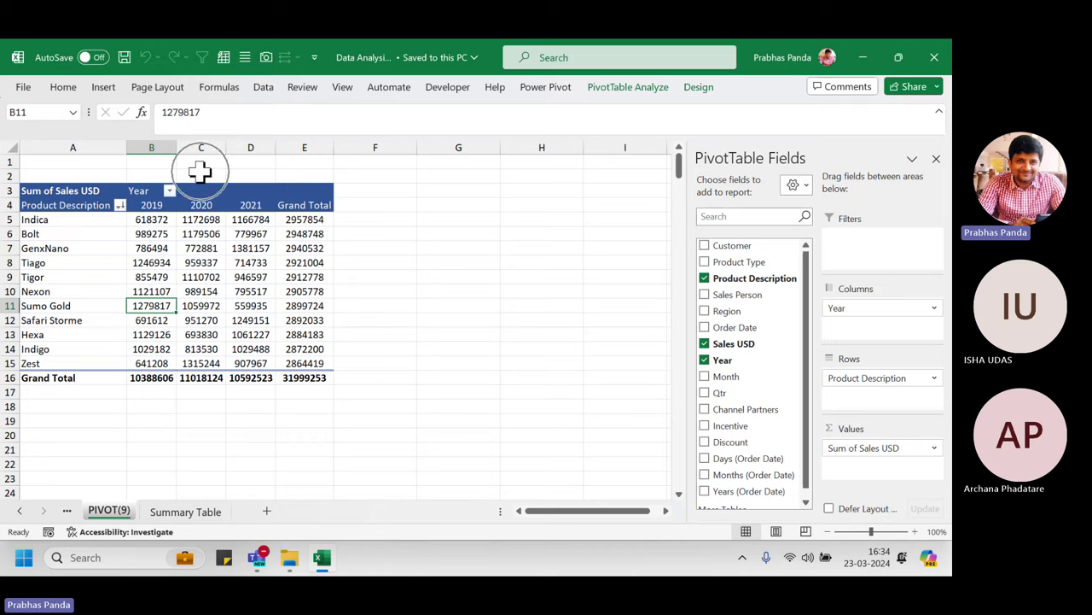
key(ctrl)
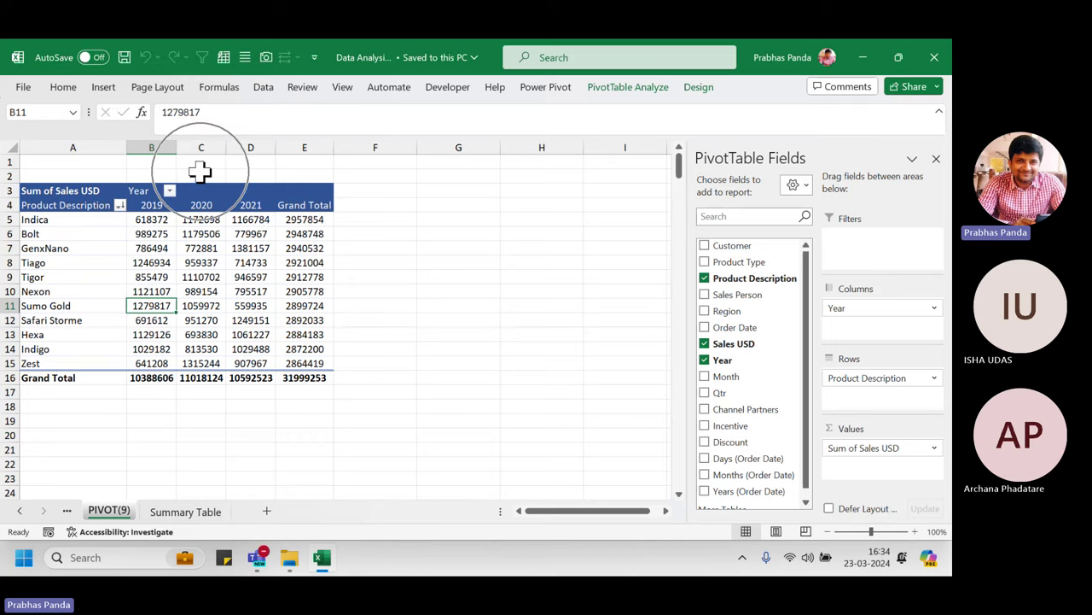
- From cell C2, insert blank rows above the sales pivot until it begins at row 16
click(199, 173)
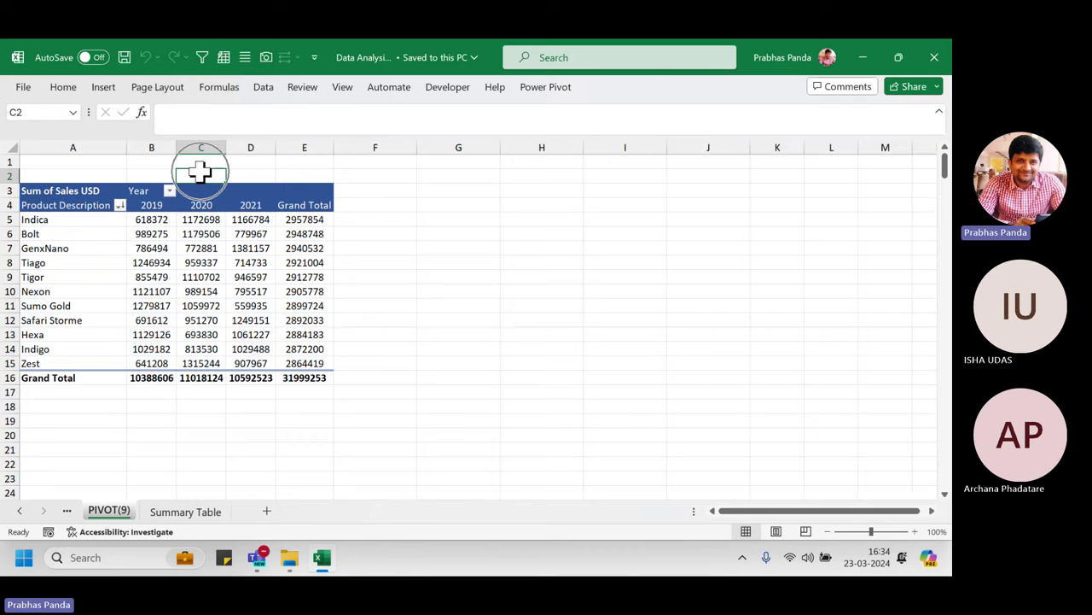
key(ctrl)
key(alt)
key(i)
key(r)
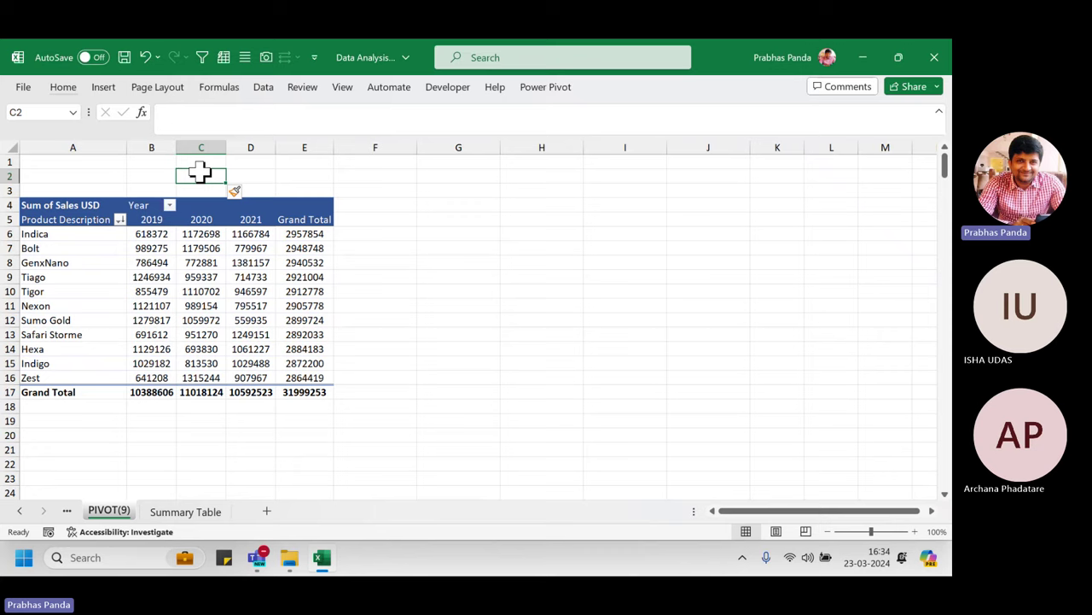
key(F4)
key(F4)
key(F4)
key(F4)
key(F4)
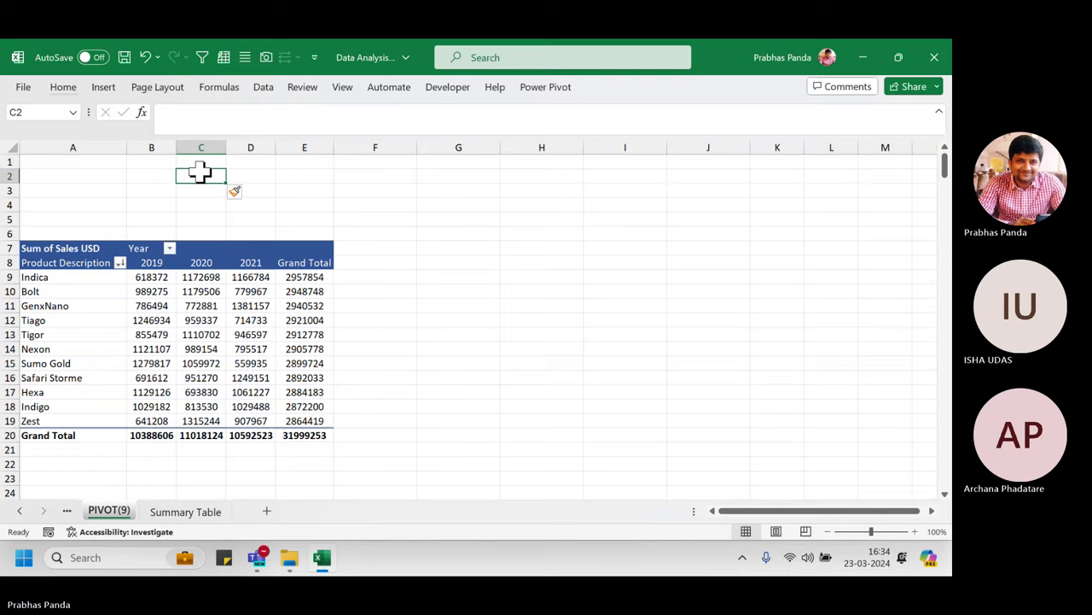
key(F4)
key(F4)
key(F4)
key(F4)
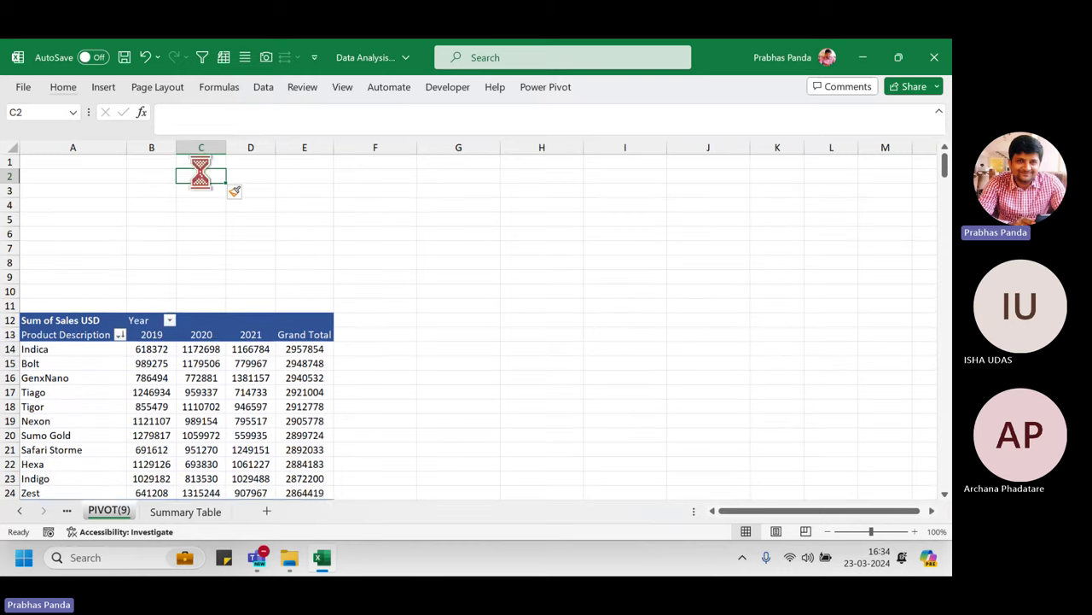
key(F4)
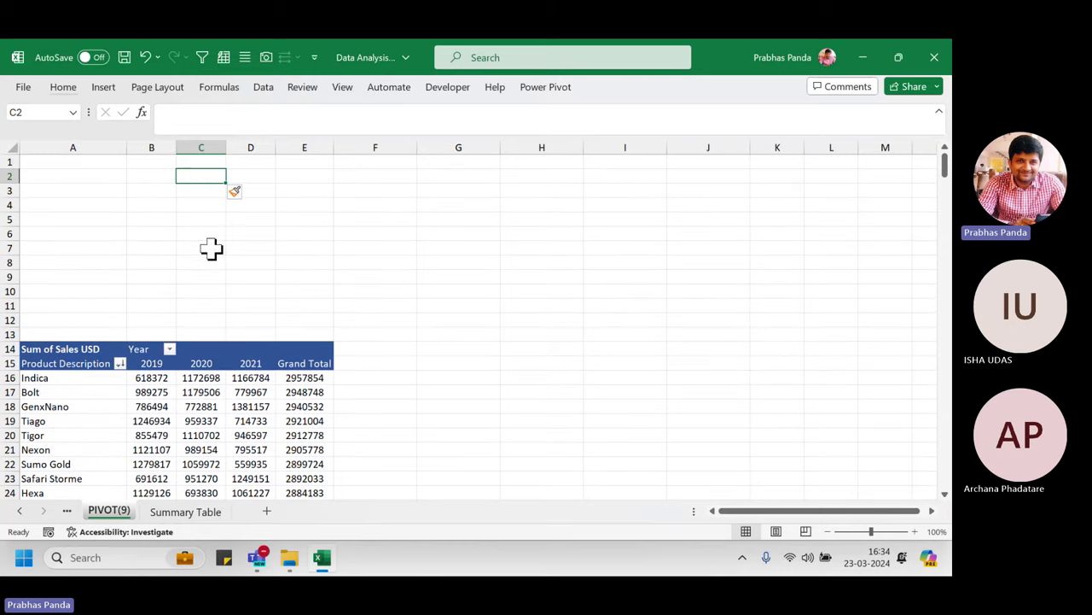
click(938, 113)
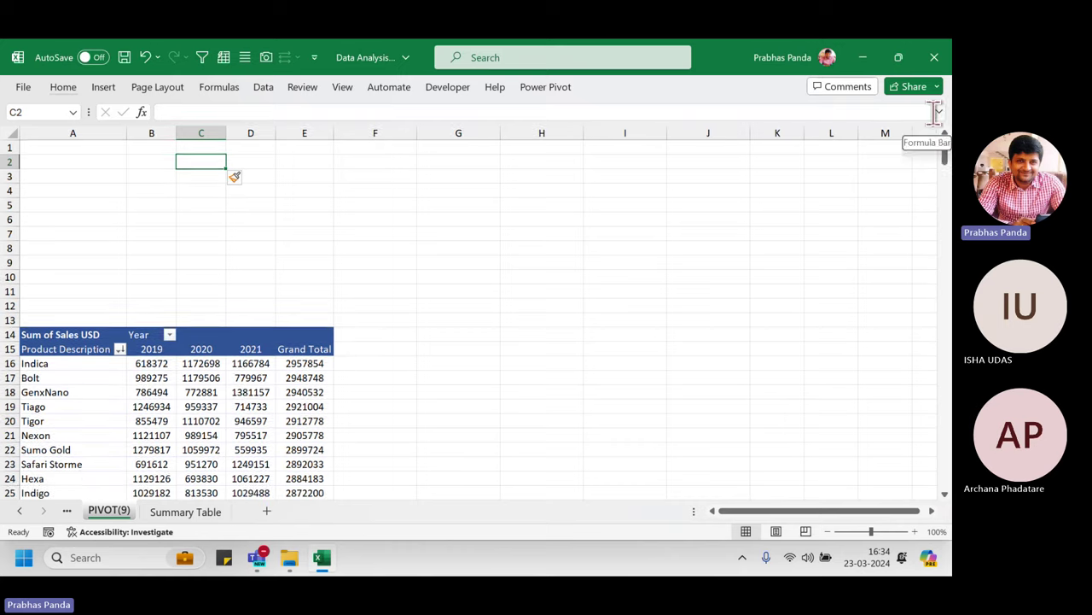
scroll(176, 237, down, 1)
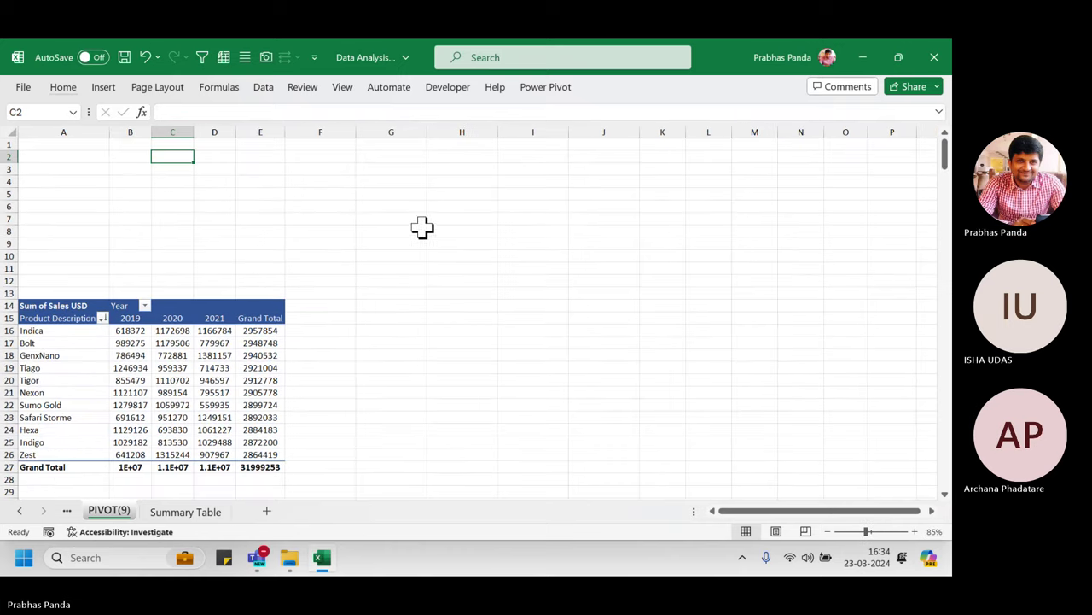
key(ctrl+shift+plus)
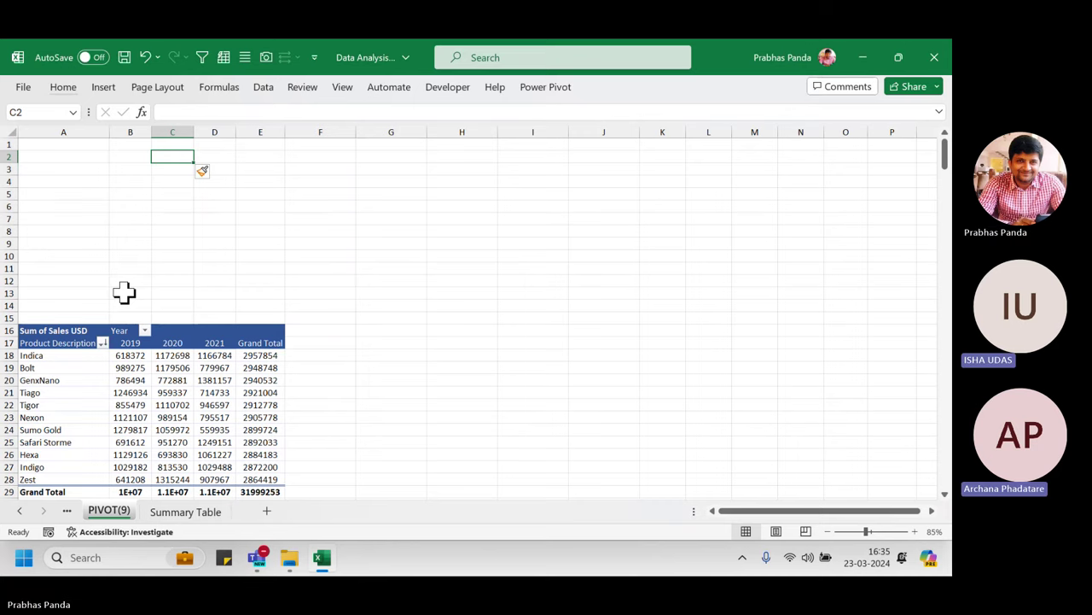
- Minimize Excel and File Explorer, close the Rakesh Project folder, and bring up the Teams meeting
click(863, 58)
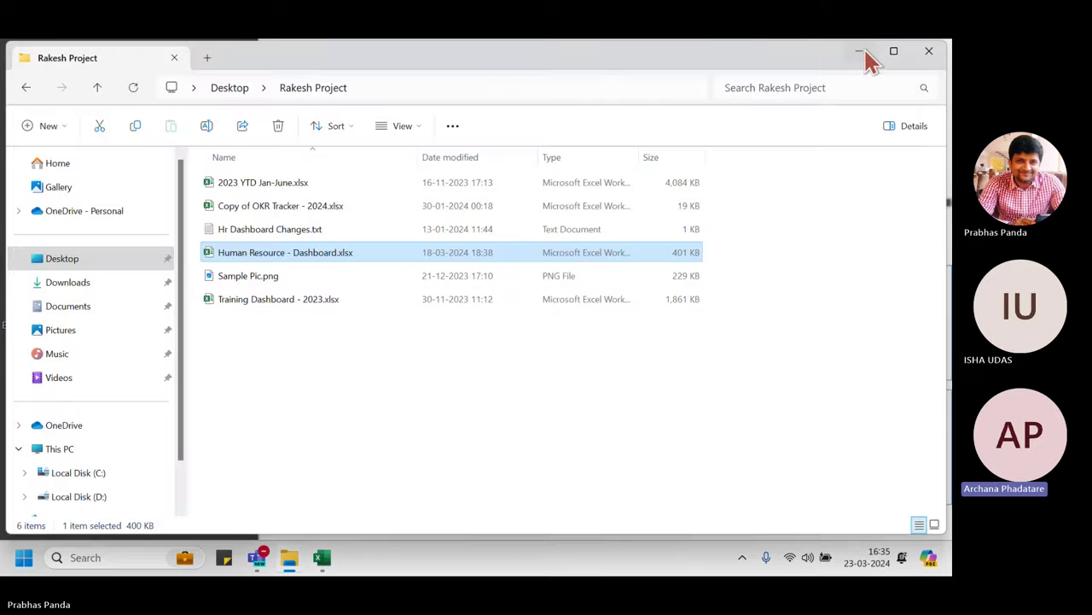
click(862, 53)
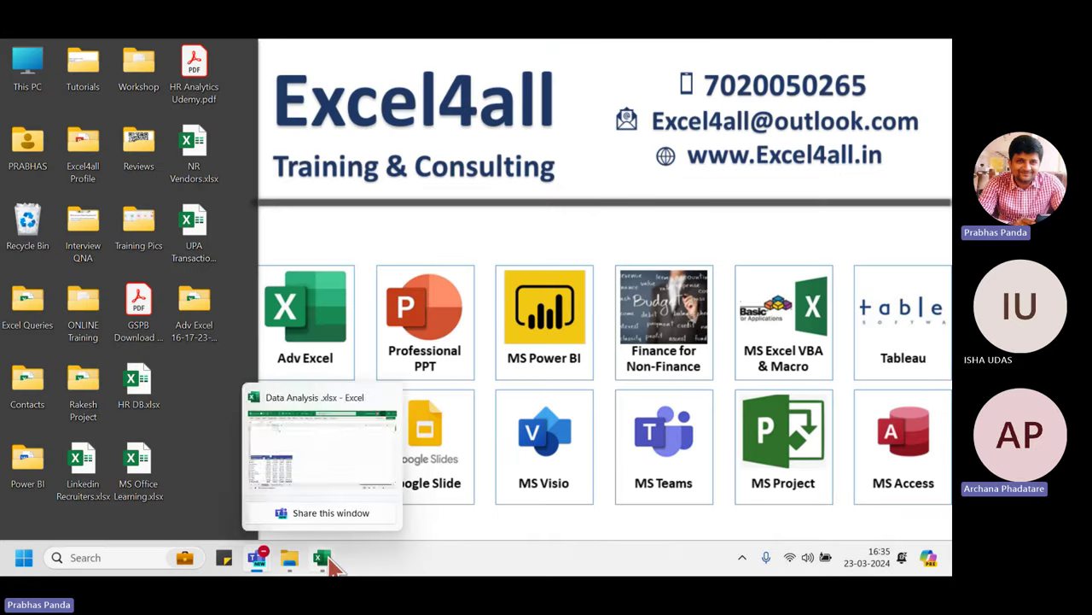
mouse_move(288, 557)
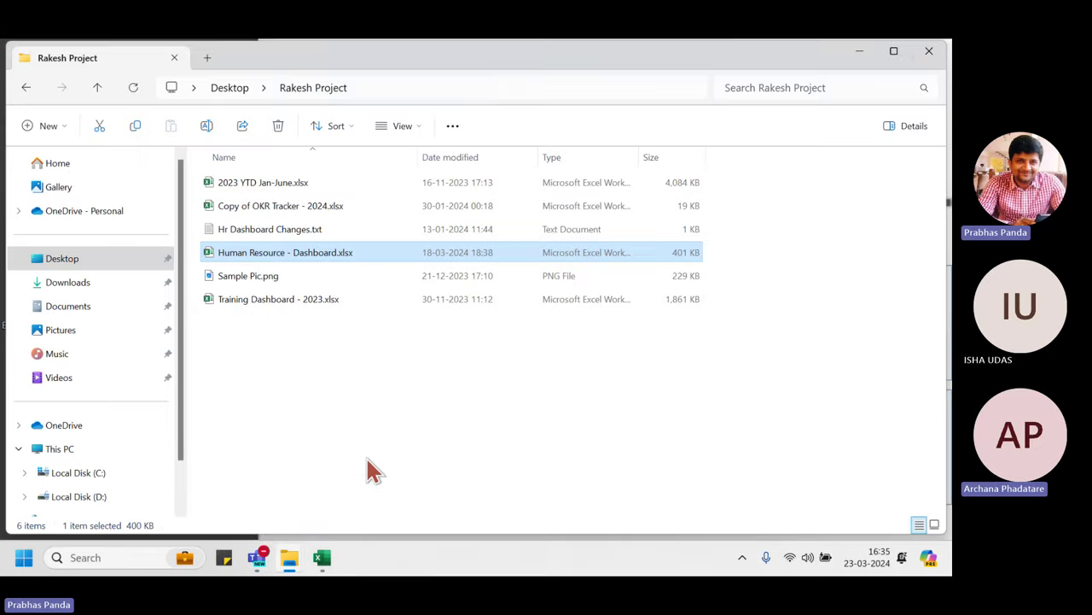
click(930, 50)
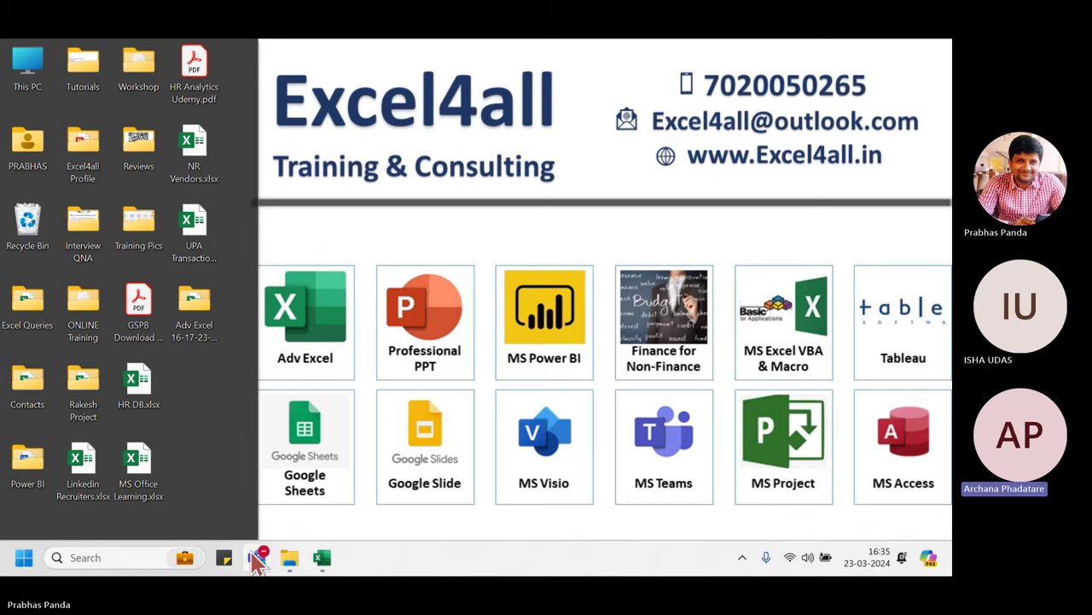
mouse_move(258, 558)
click(130, 468)
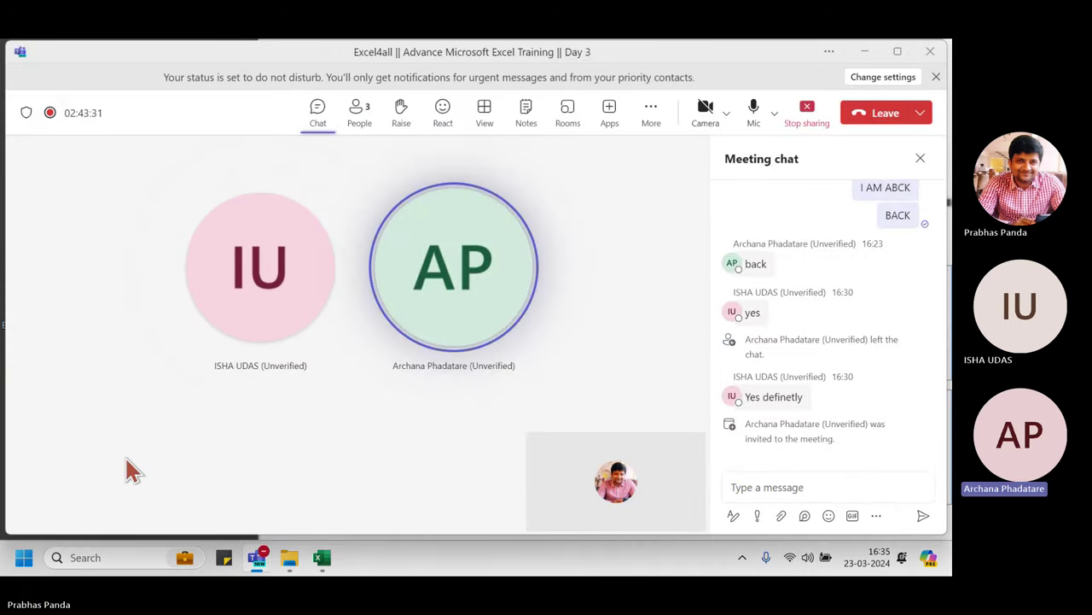
- Close the Meeting chat panel beside the participant tiles
click(921, 159)
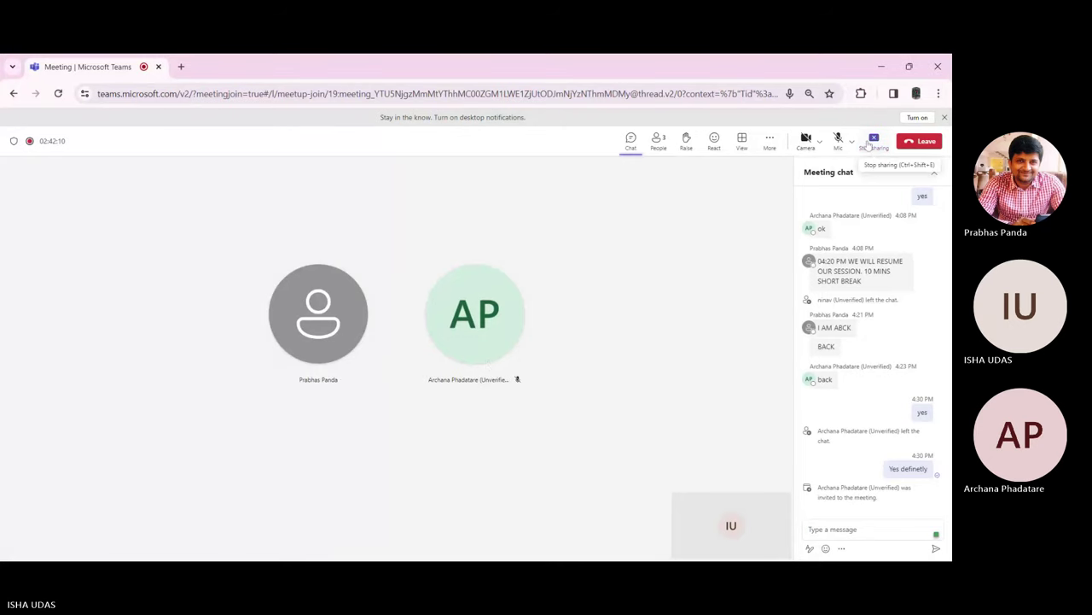
- Stop sharing the current screen in the Teams meeting
click(872, 140)
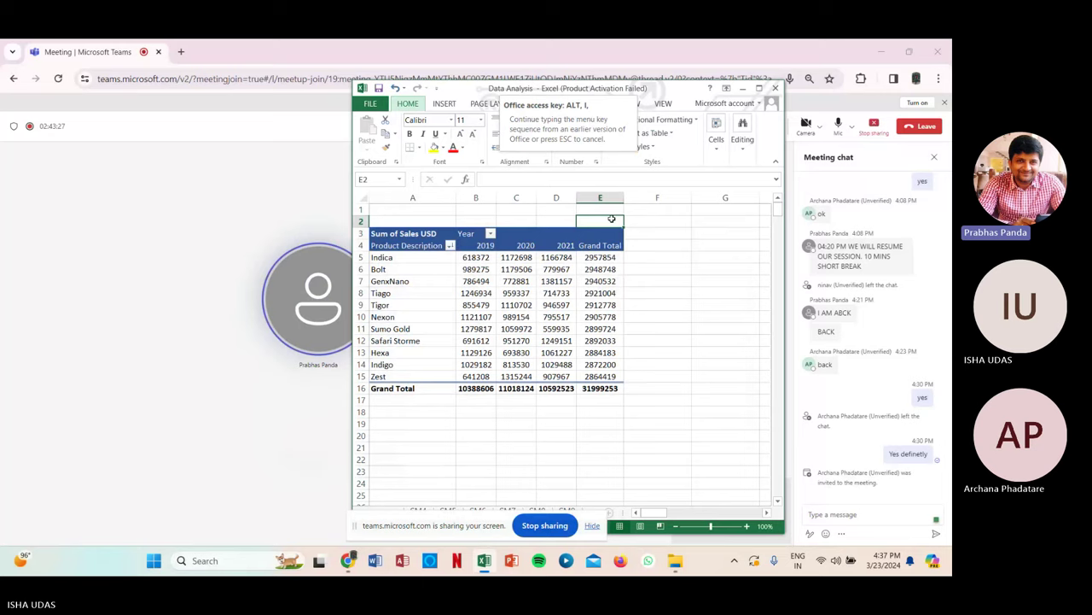
- Remove the stray 'iiiiii' characters typed into cell E2 and leave edit mode
key(Escape)
double_click(611, 219)
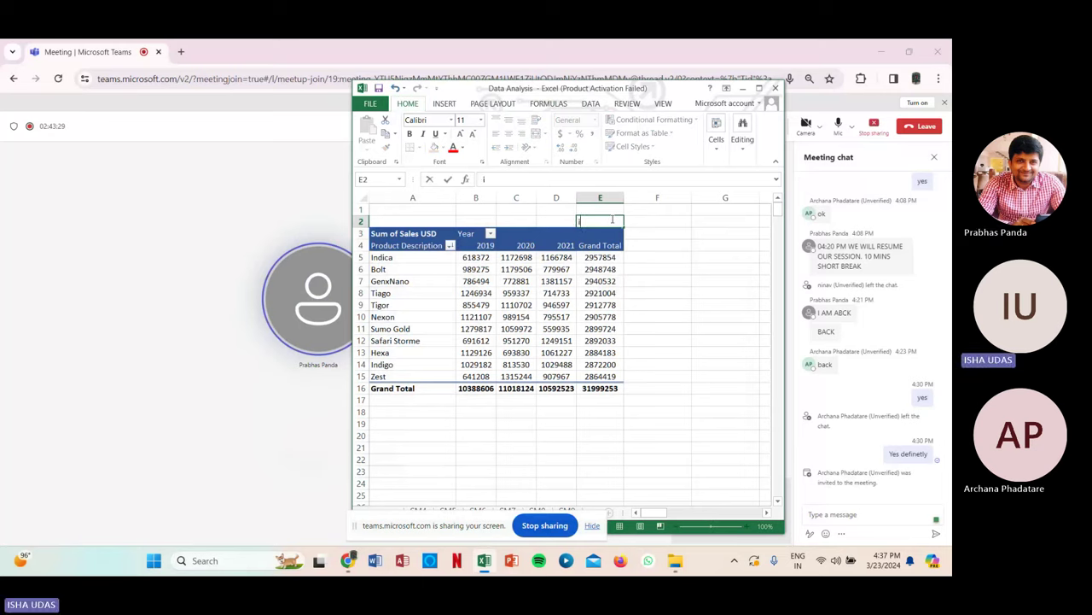
text(iiiiii)
key(BackSpace)
key(BackSpace)
key(BackSpace)
key(BackSpace)
key(BackSpace)
key(BackSpace)
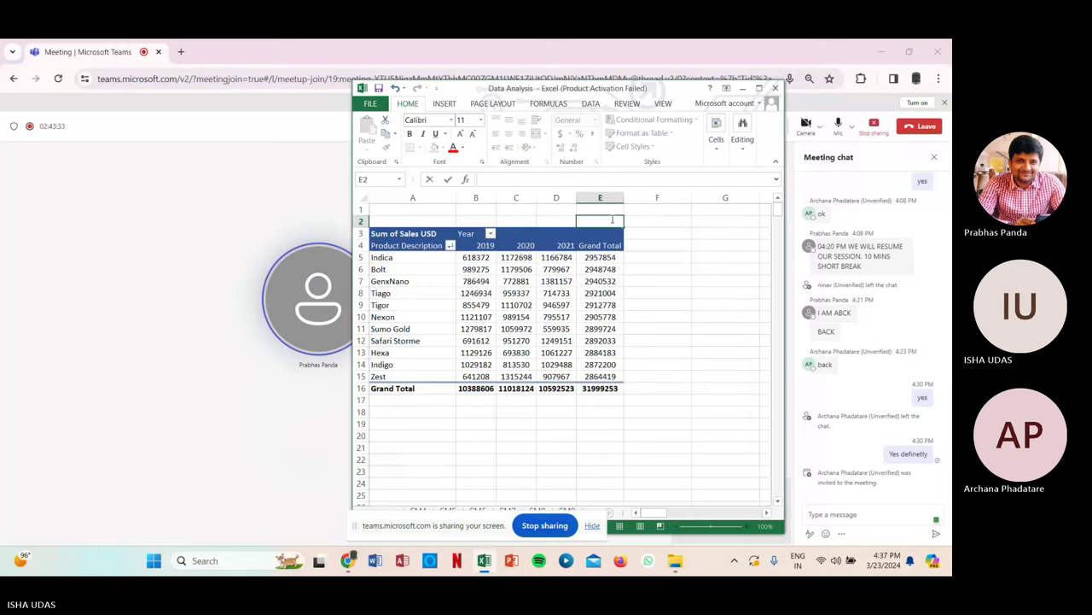
key(alt+i)
key(Escape)
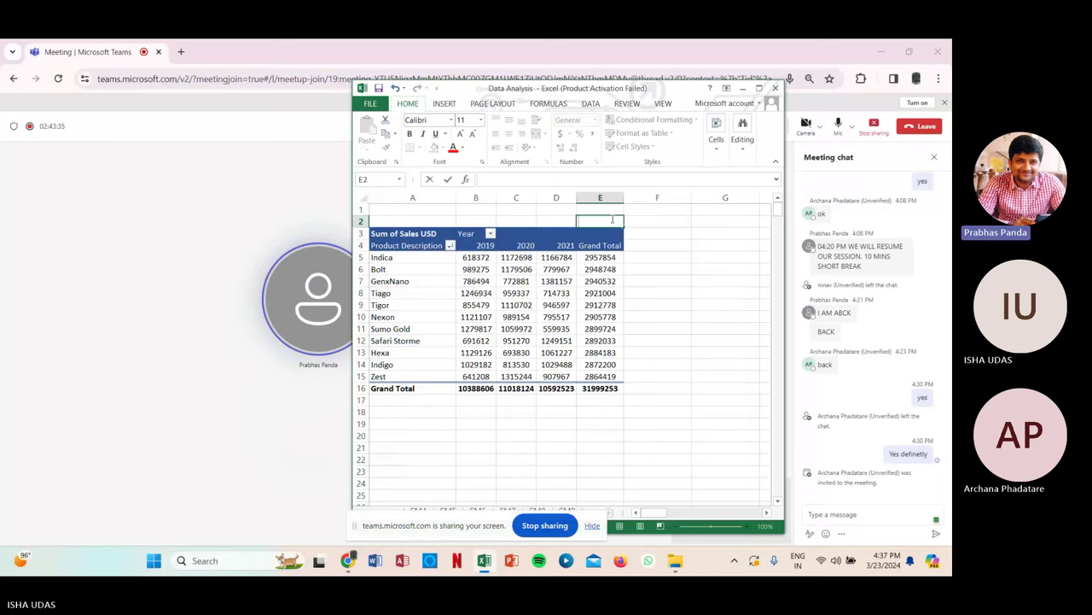
click(641, 227)
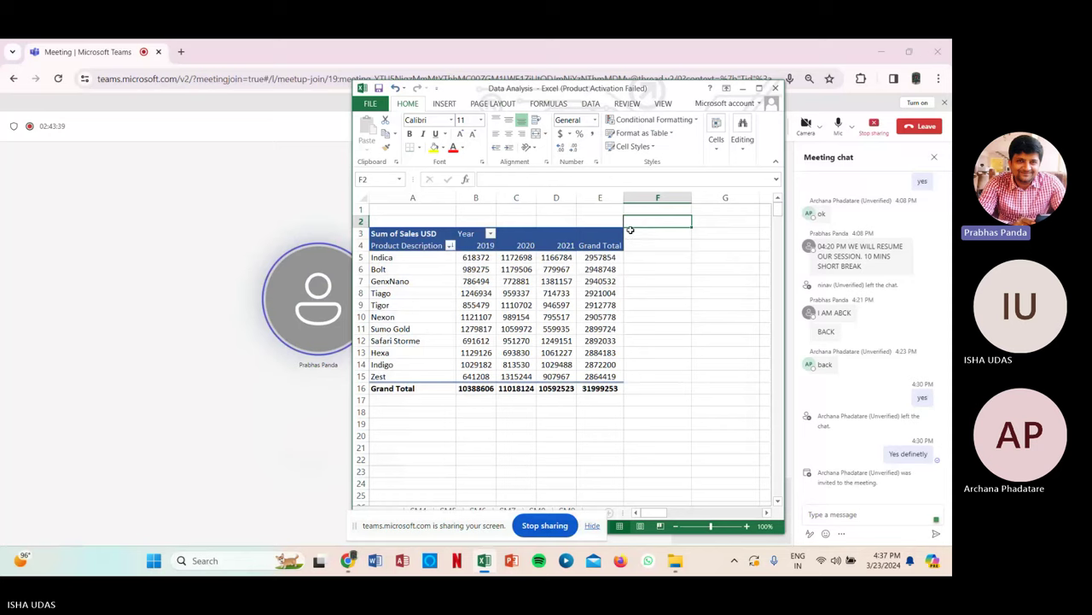
- From E2, insert blank rows above the pivot until it starts at row 21, then return to Teams
key(alt+i)
key(r)
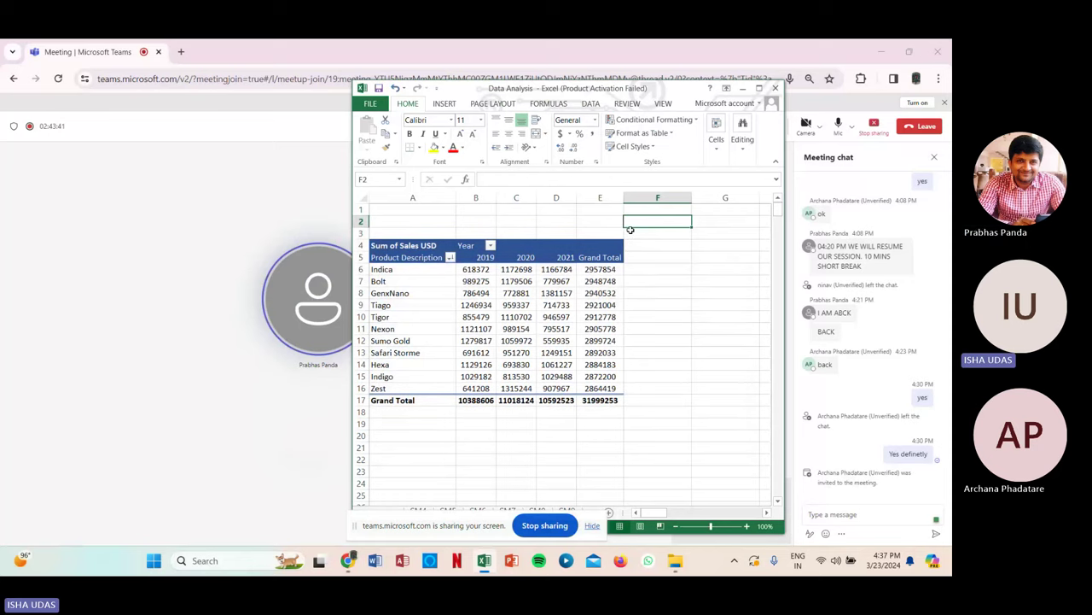
click(601, 220)
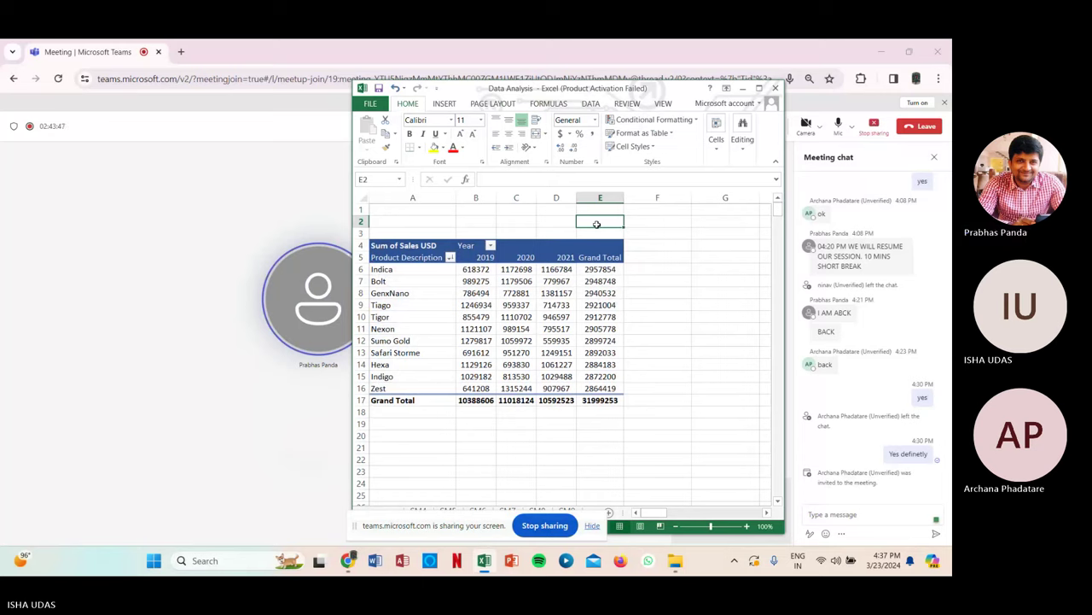
key(alt+i)
key(r)
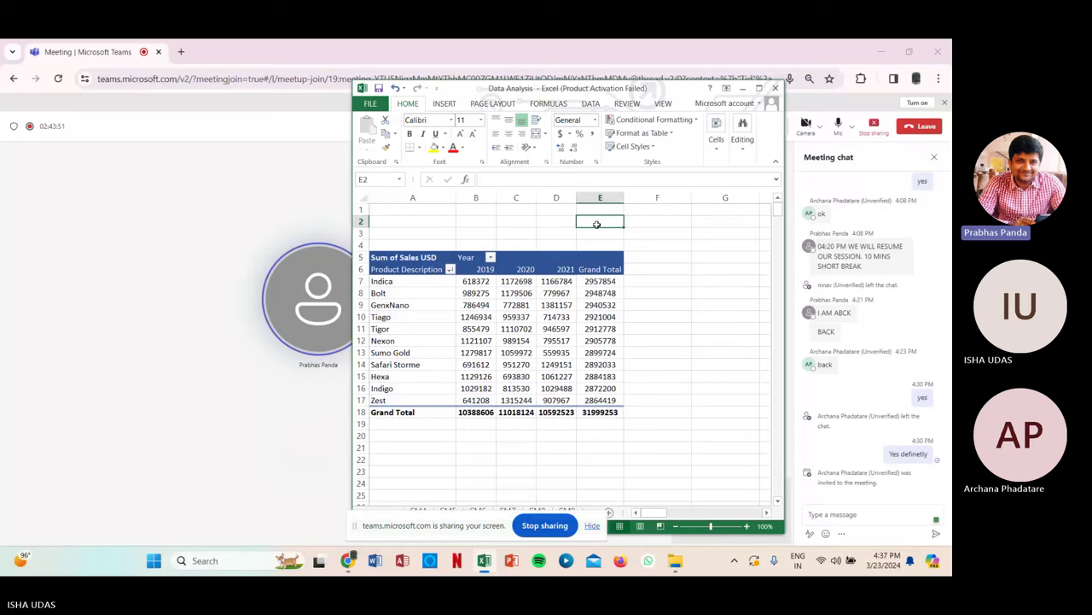
key(F4)
key(F4)
key(F4)
key(F4)
key(F4)
key(F4)
key(F4)
key(F4)
key(F4)
key(F4)
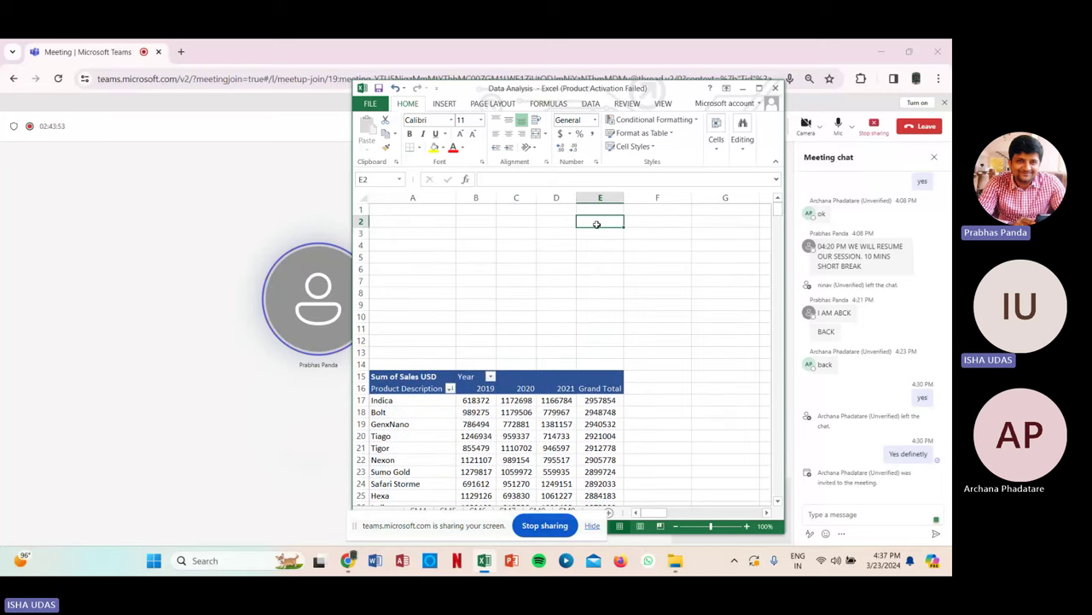
key(F4)
key(F4)
key(F4)
key(F4)
key(F4)
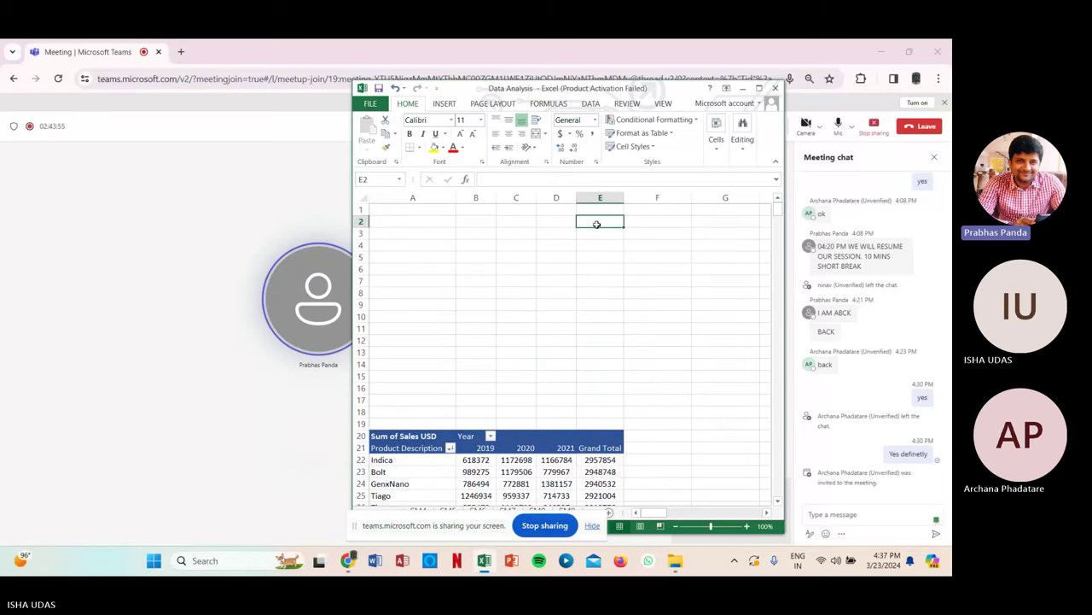
key(F4)
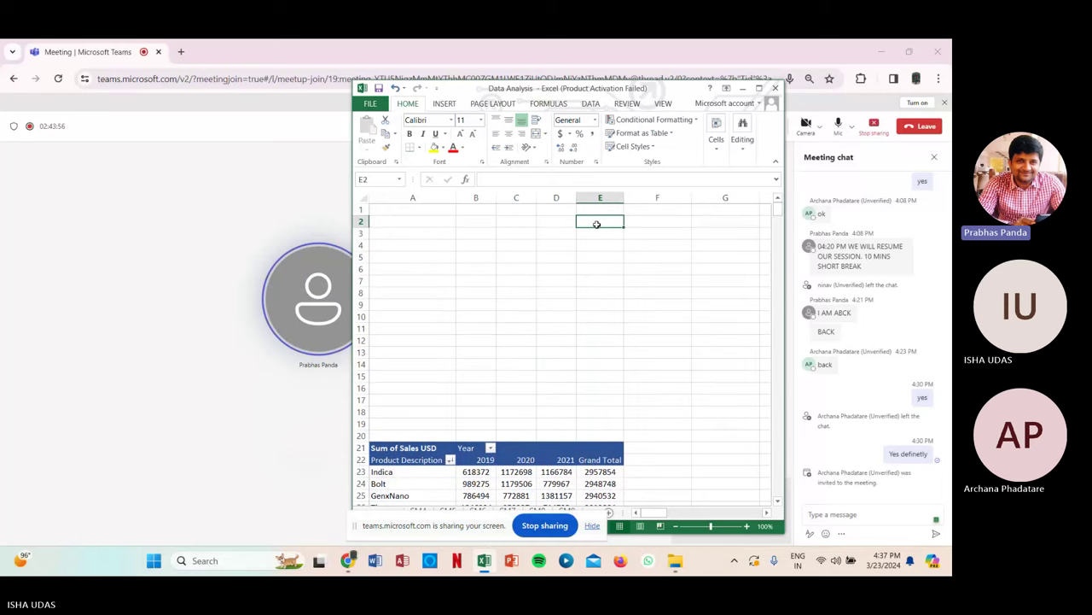
click(275, 361)
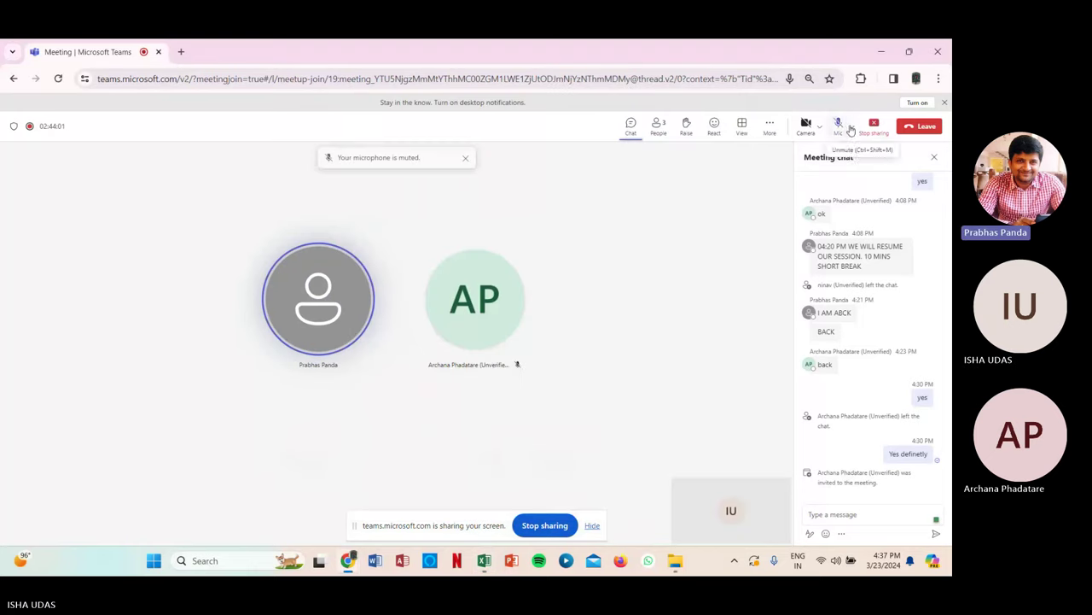
- Stop sharing, open the Teams meeting chat, then switch back to the Excel workbook
click(867, 128)
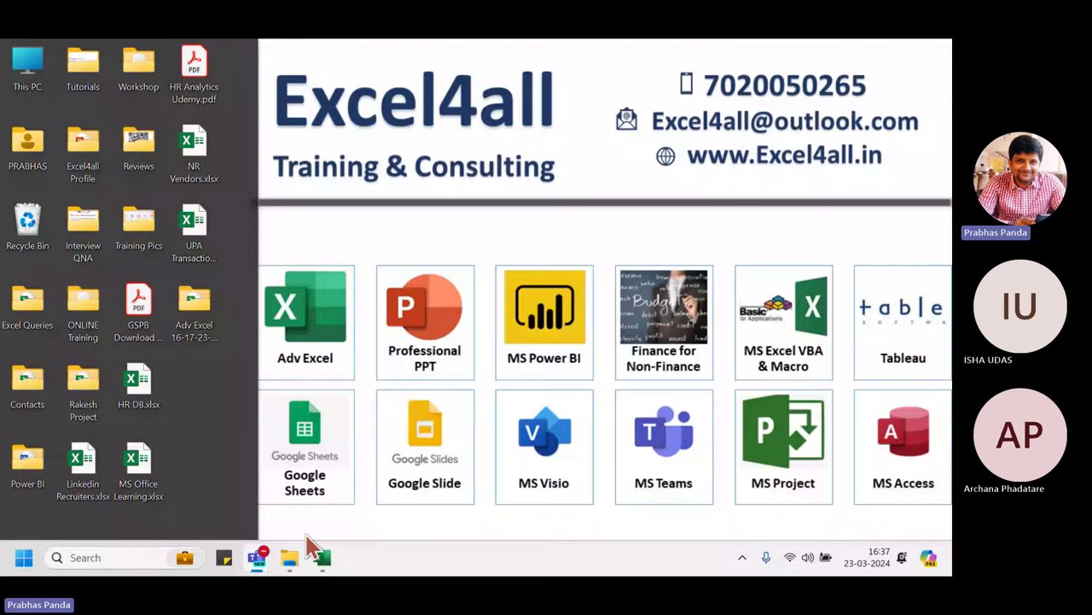
mouse_move(257, 557)
click(165, 450)
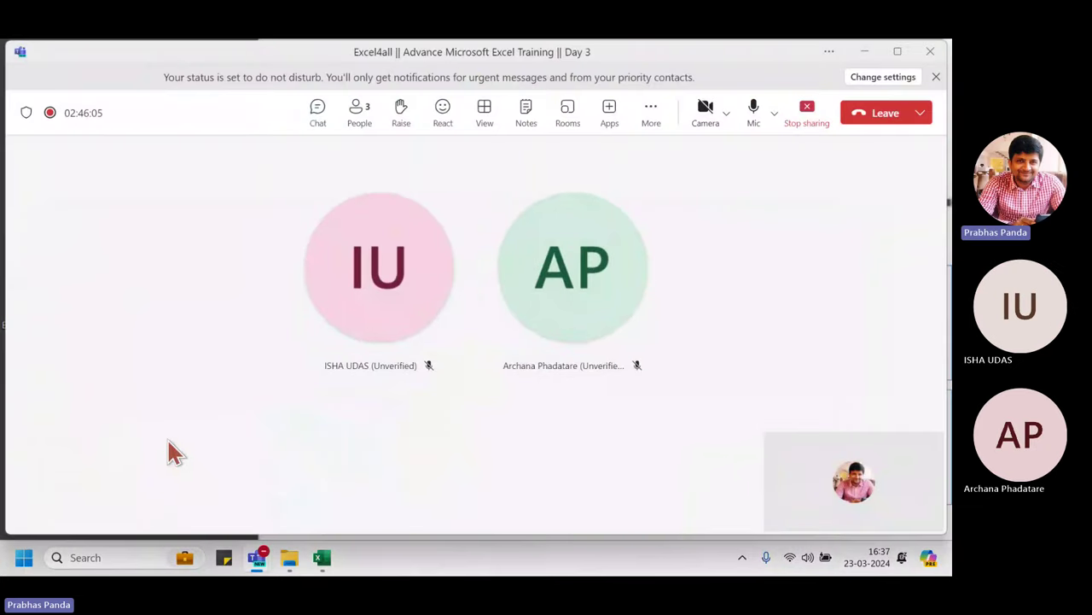
click(315, 118)
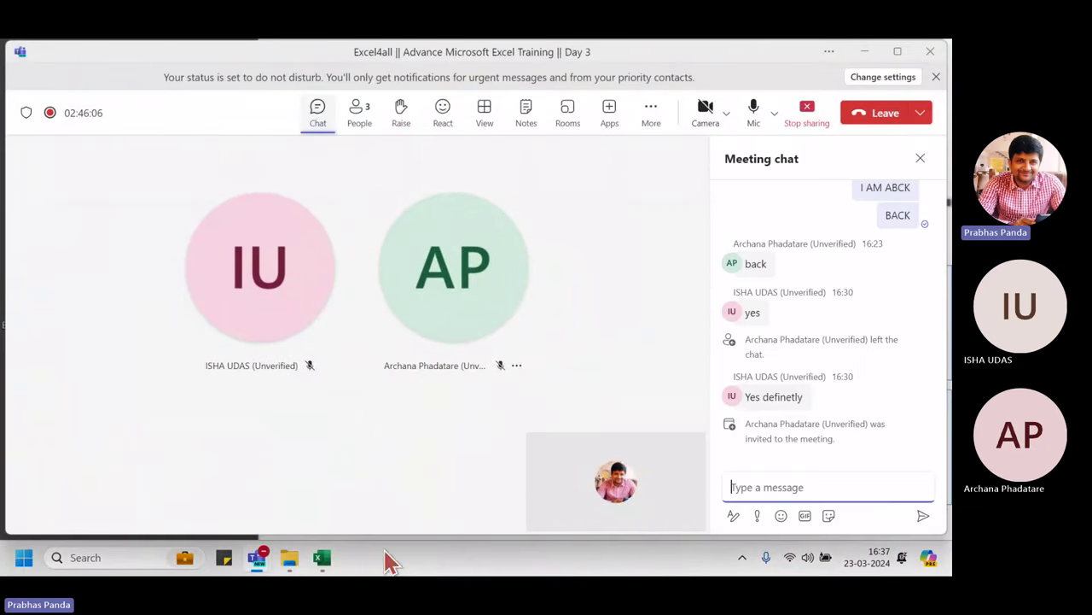
click(322, 558)
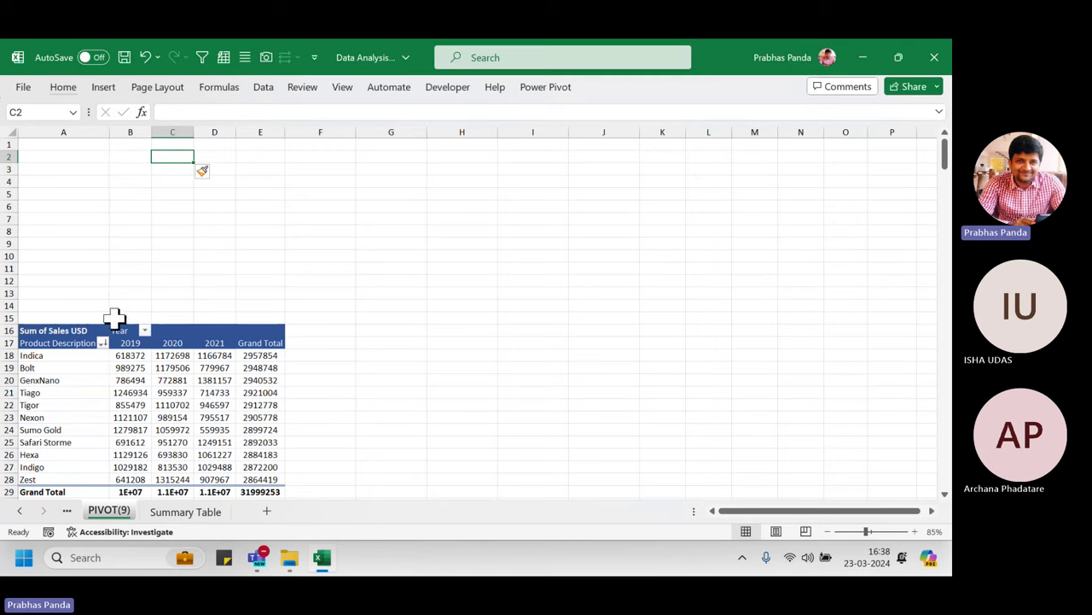
- Select a value in the Sales USD pivot and show its PivotTable Analyze commands
click(198, 381)
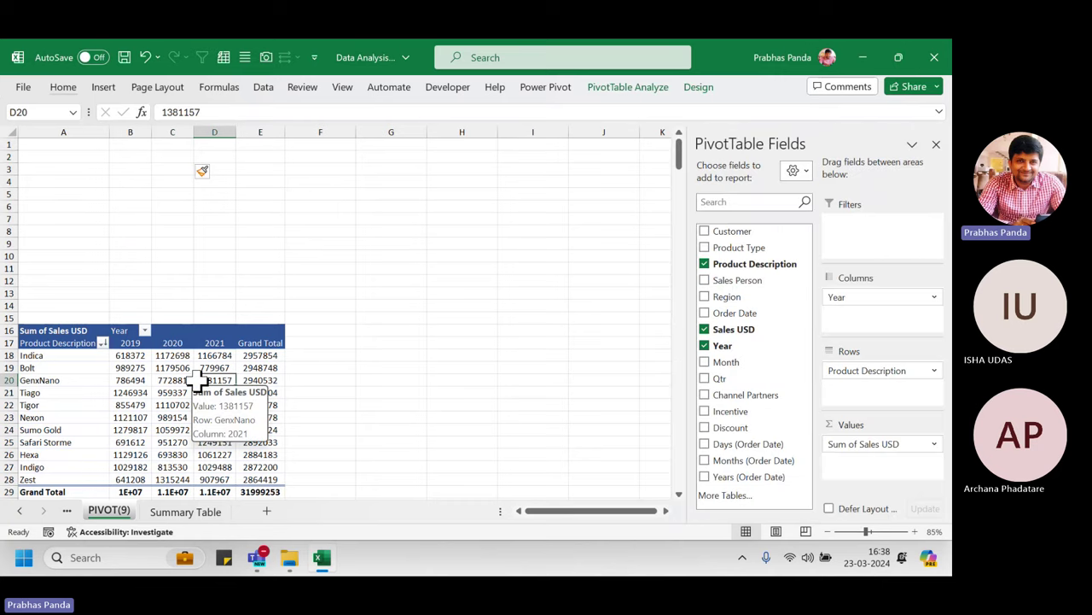
click(654, 89)
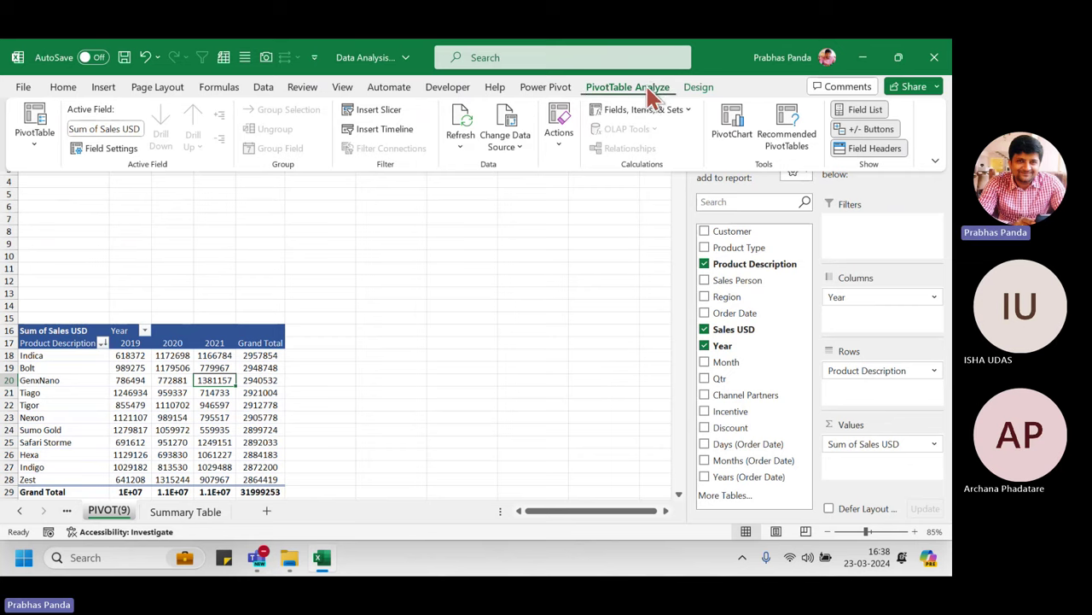
- Reopen Insert Slicers for the sales pivot and move the dialog beside the field pane
click(378, 110)
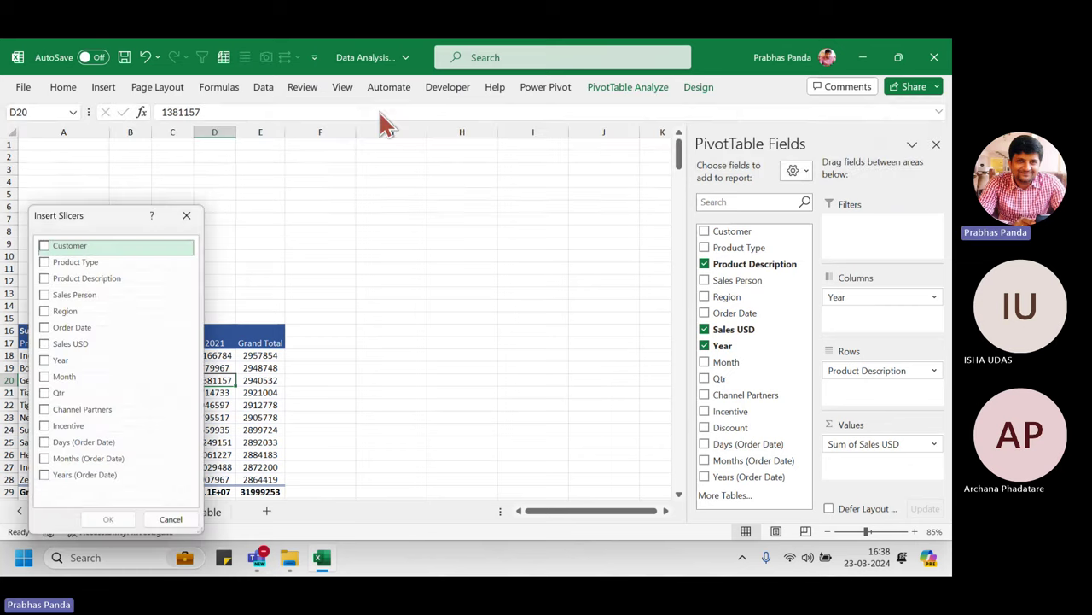
click(186, 215)
click(607, 89)
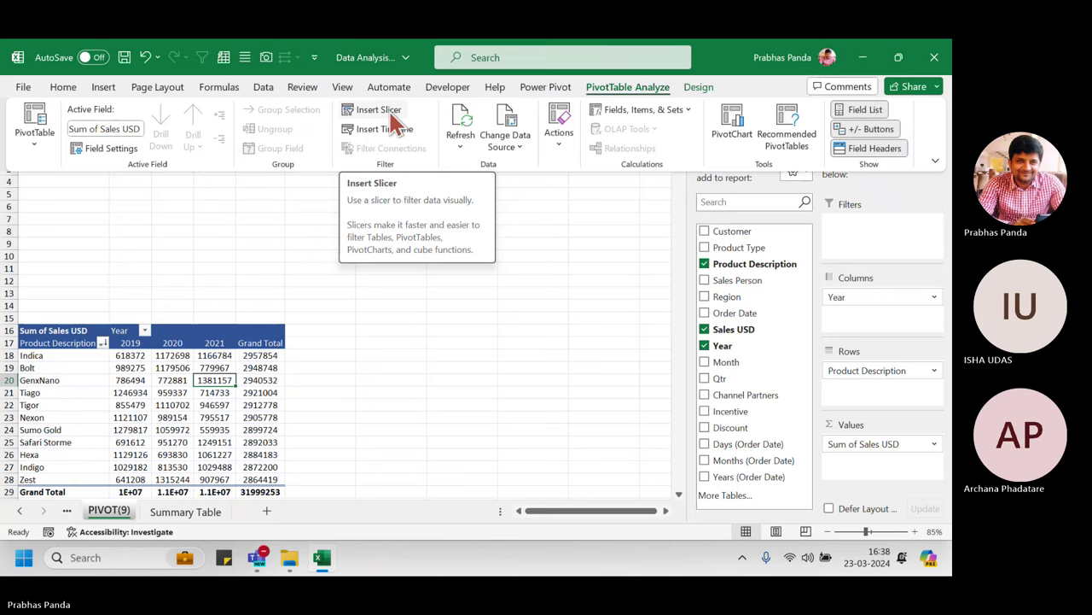
click(394, 119)
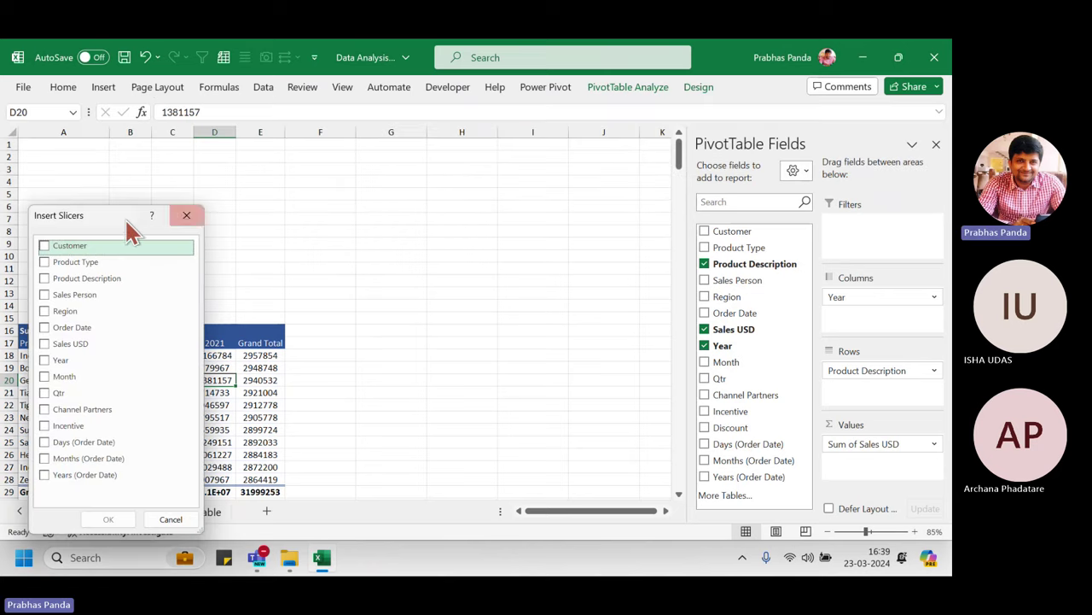
drag(114, 222, 562, 119)
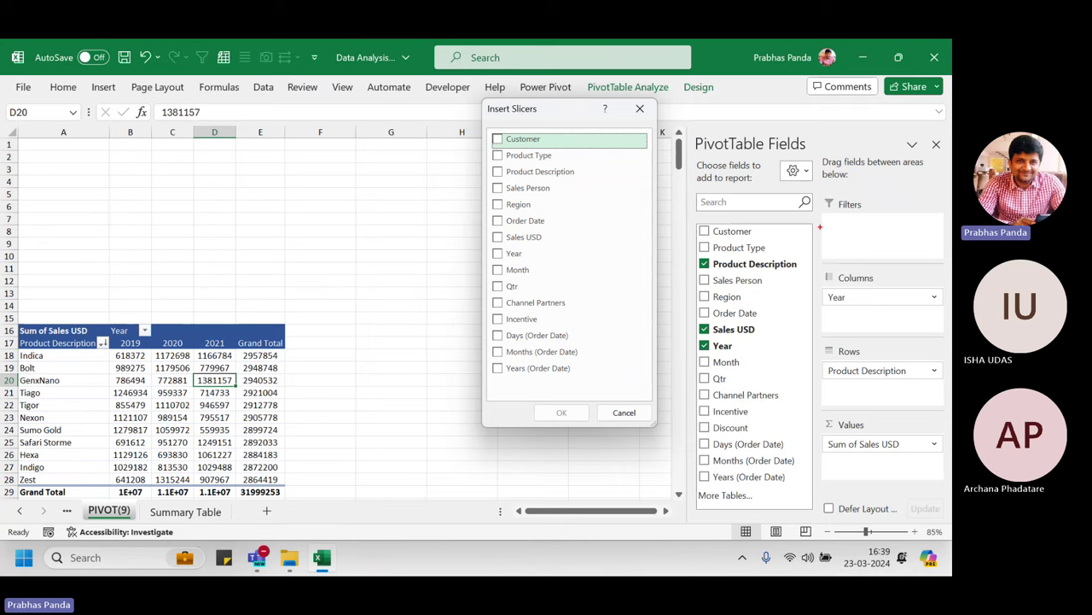
- Tick Customer, Sales Person, Region and Month in Insert Slicers and insert those four slicers
mouse_move(821, 226)
mouse_down()
mouse_move(856, 431)
mouse_move(939, 487)
mouse_up()
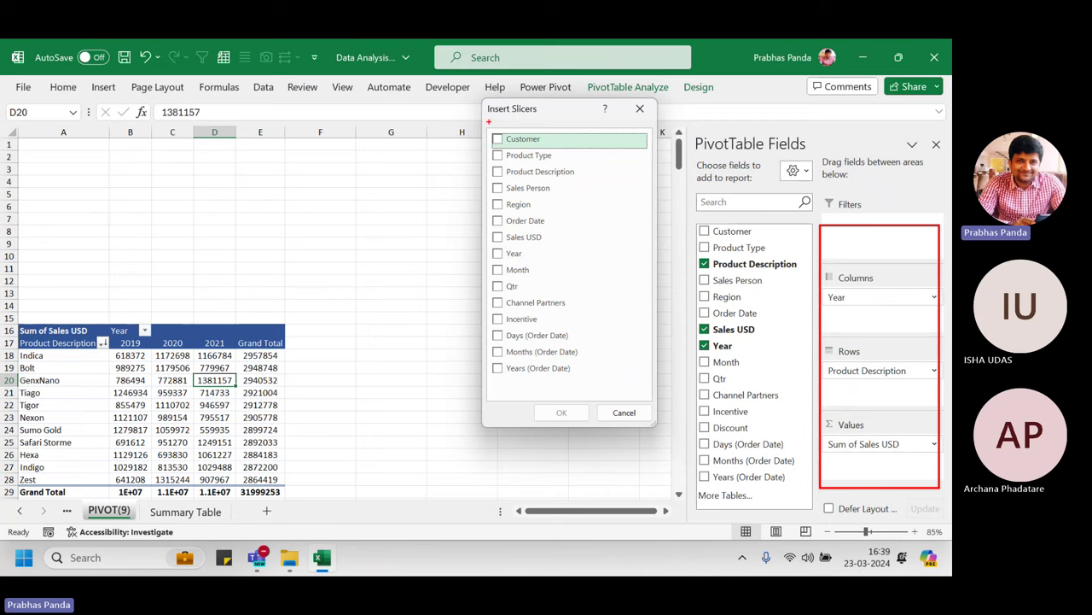
mouse_move(486, 120)
mouse_down()
mouse_move(525, 375)
mouse_move(514, 389)
mouse_up()
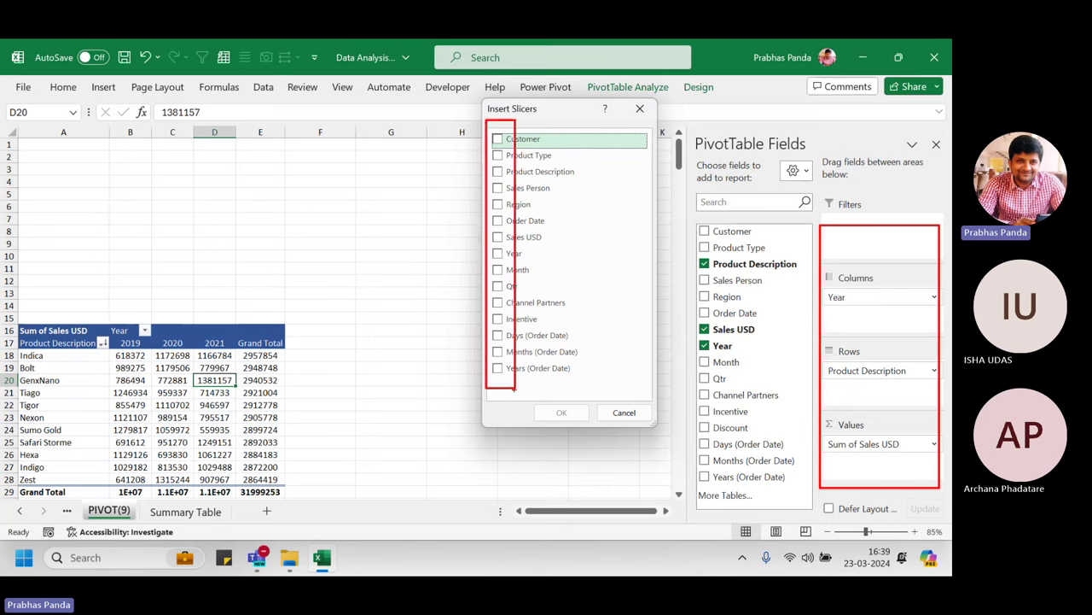
key(Escape)
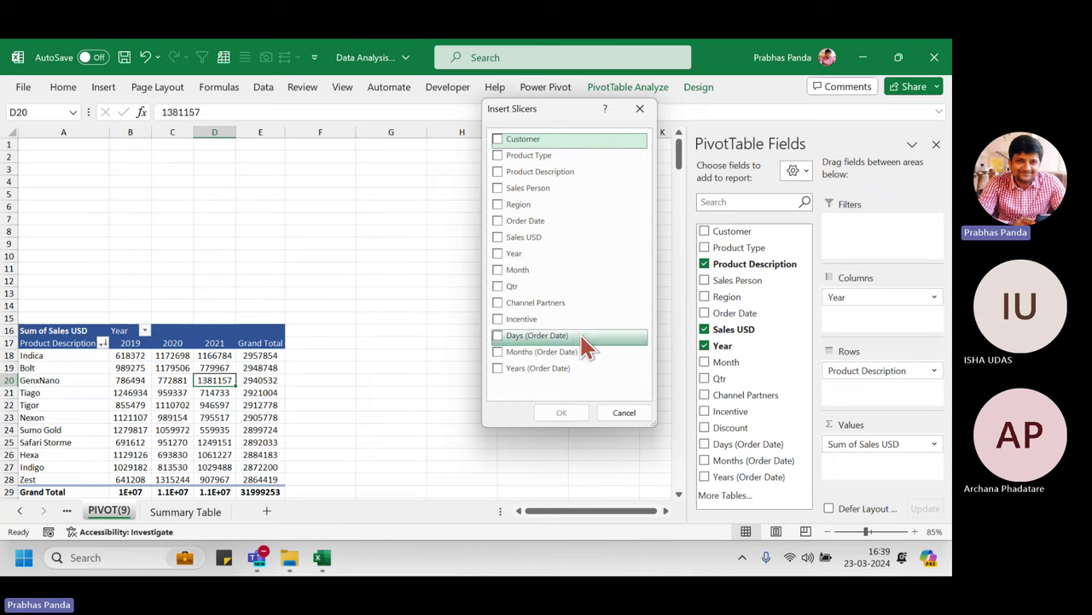
click(499, 139)
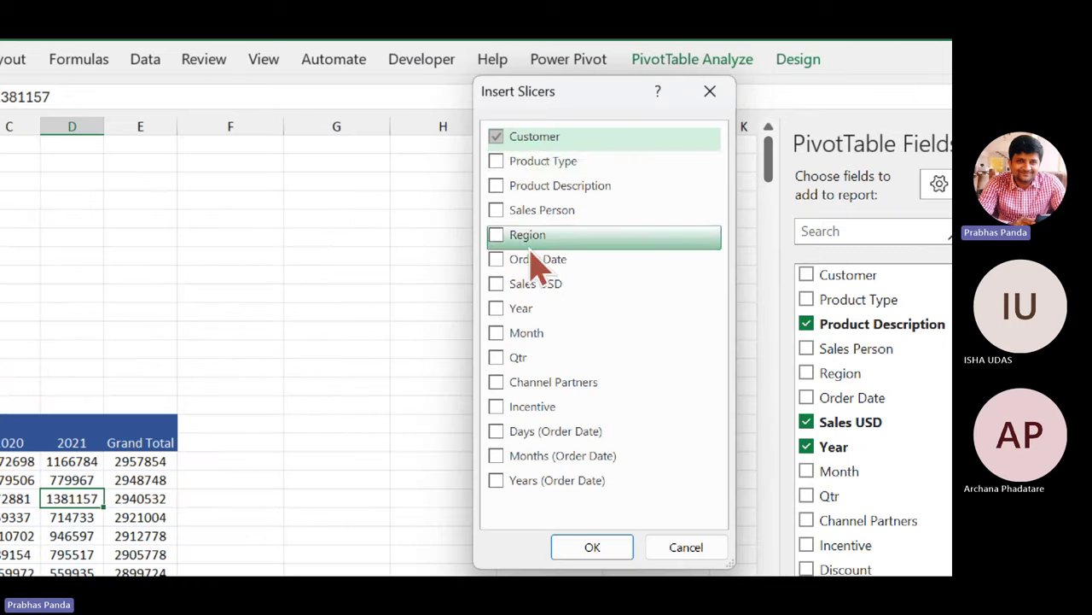
click(499, 211)
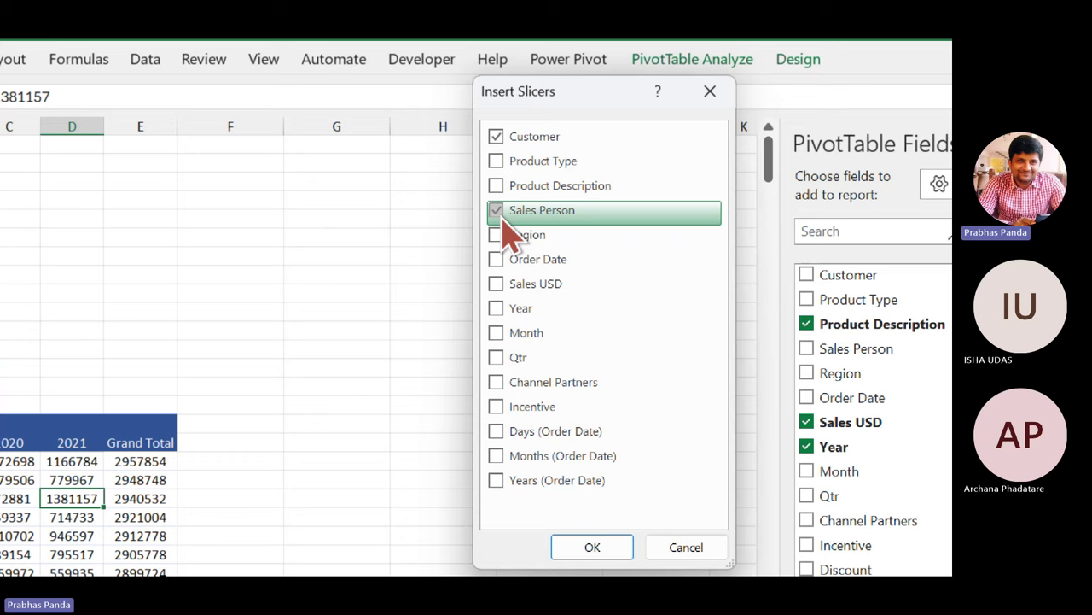
click(500, 236)
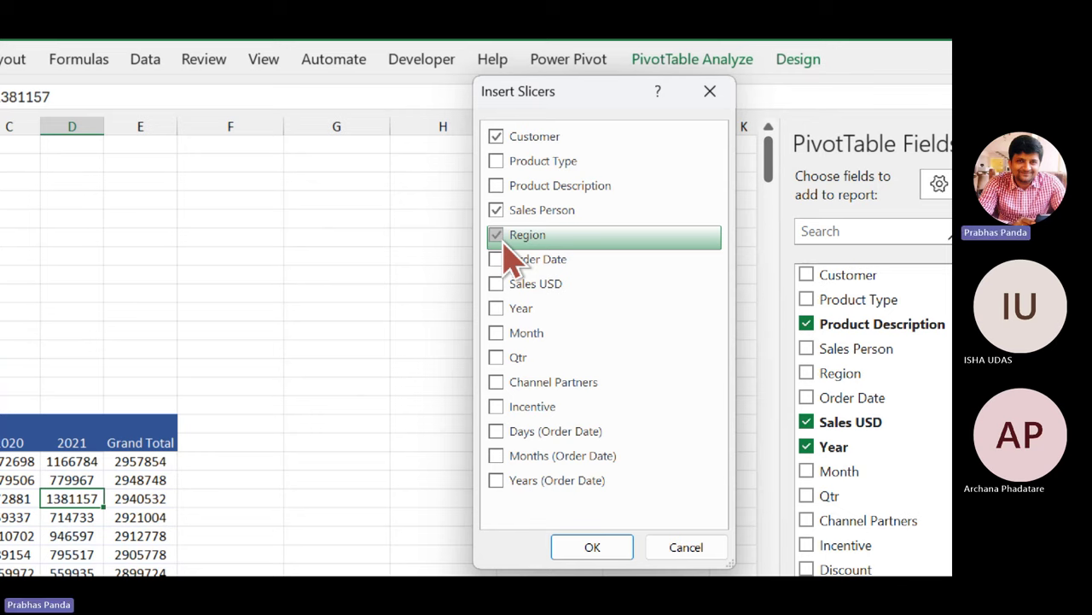
click(502, 338)
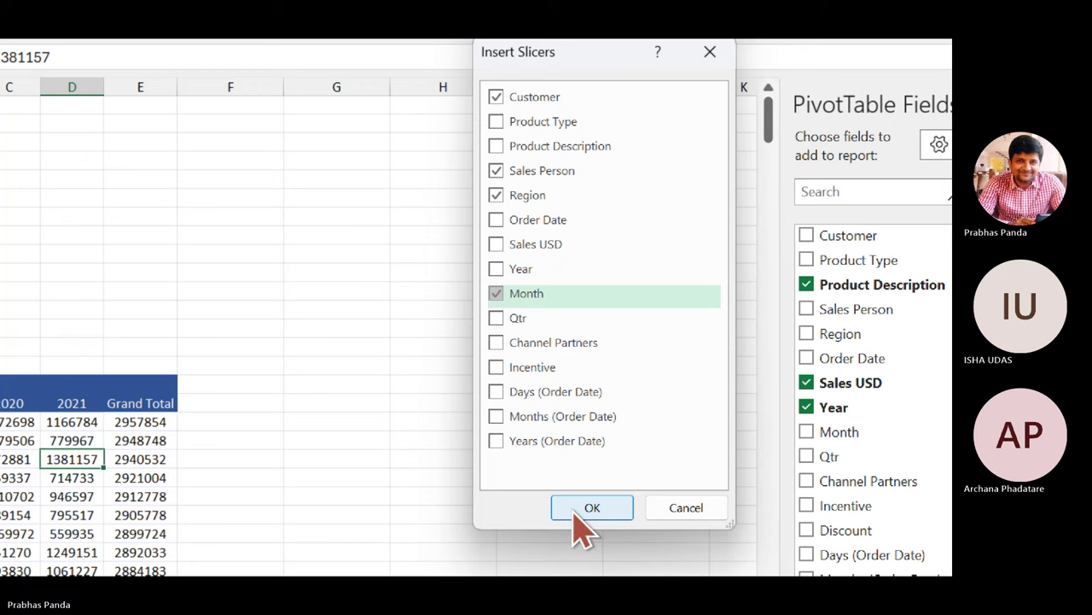
click(589, 509)
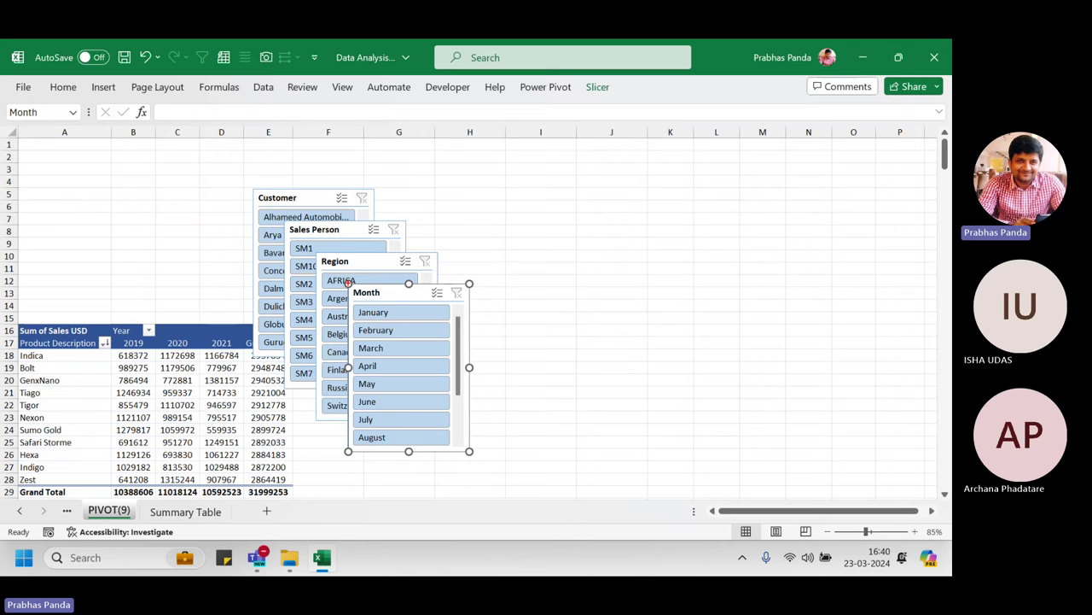
- Place Month at A1, then Sales Person, Region and Customer to its right in one row
drag(347, 283, 403, 303)
key(Escape)
drag(376, 291, 49, 149)
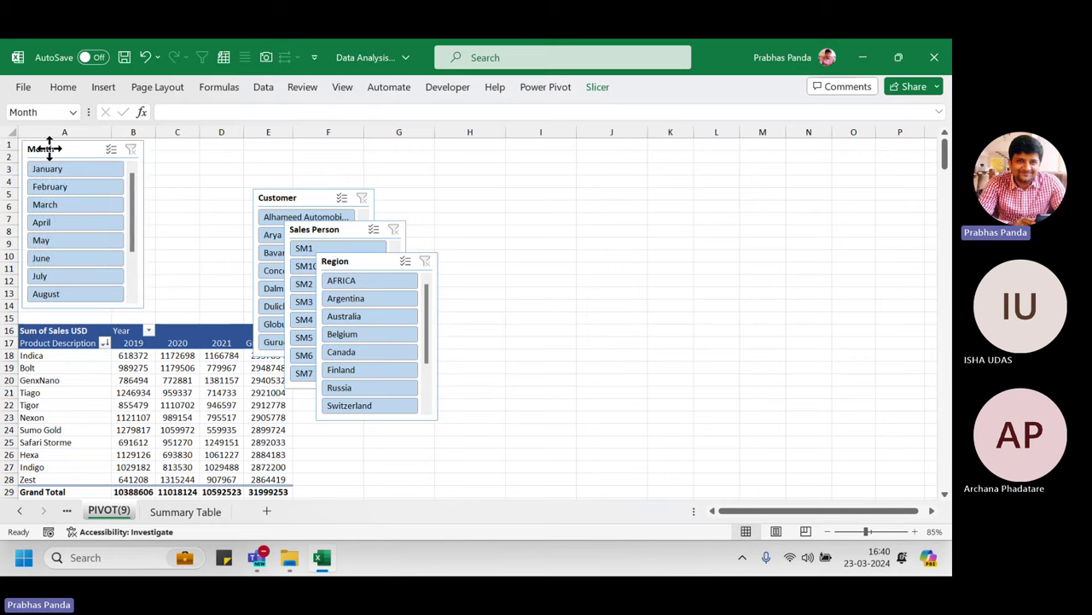
drag(285, 197, 598, 155)
drag(326, 228, 191, 149)
drag(344, 261, 308, 149)
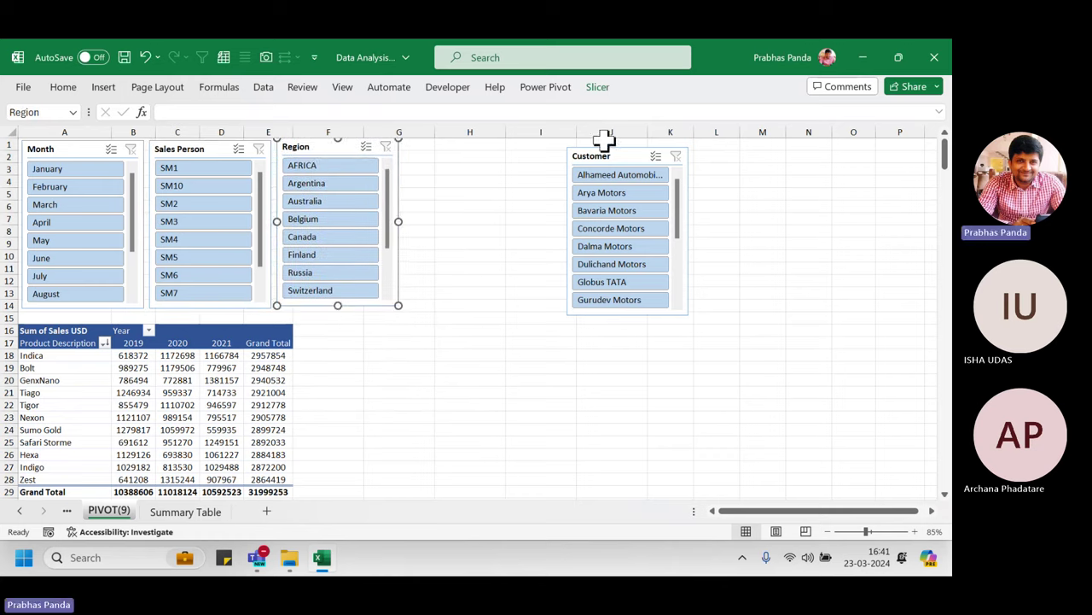
drag(600, 155, 450, 146)
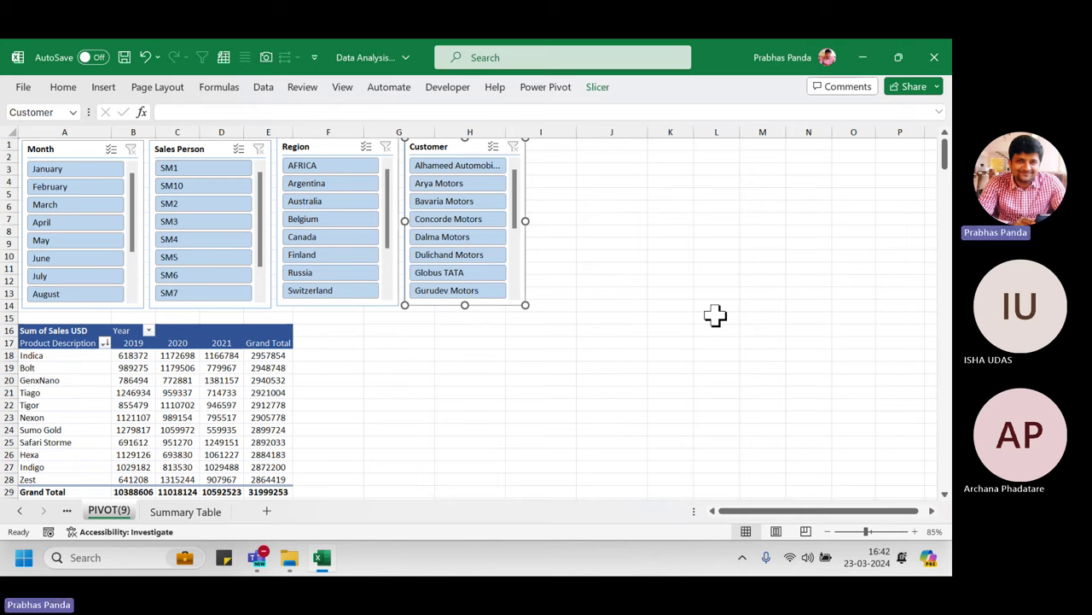
mouse_move(900, 69)
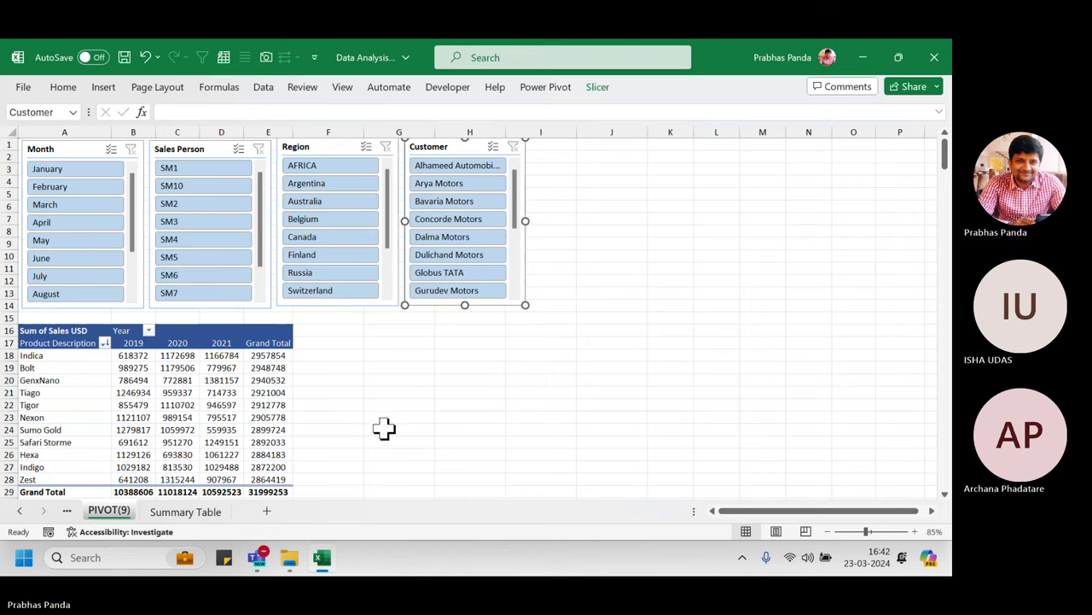
- Restore the ribbon with Ctrl+F1 and expand the full Slicer Styles gallery on the Slicer tab
key(ctrl+F1)
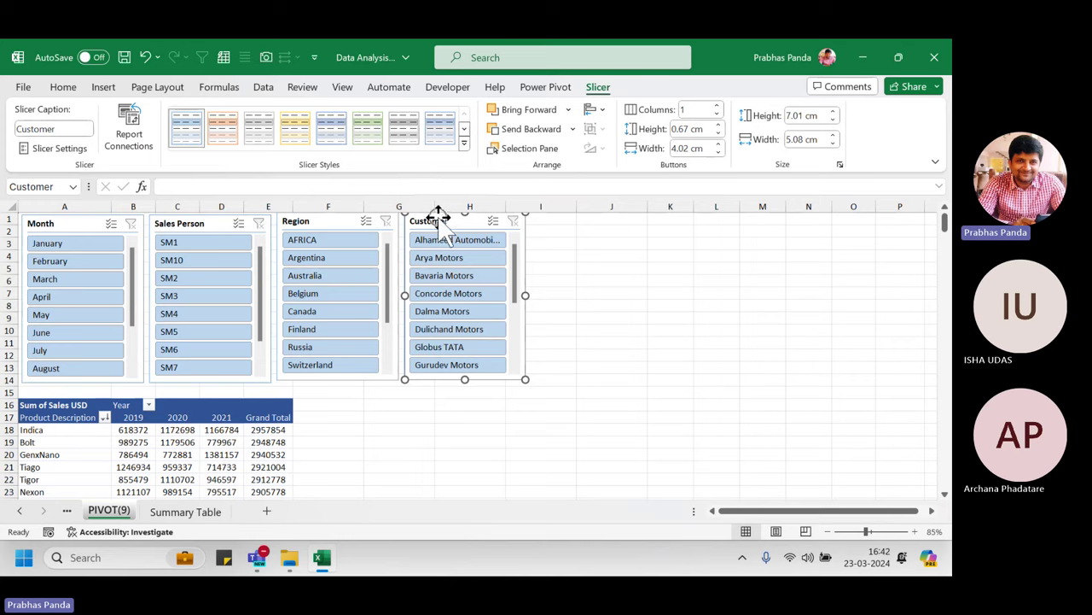
click(602, 90)
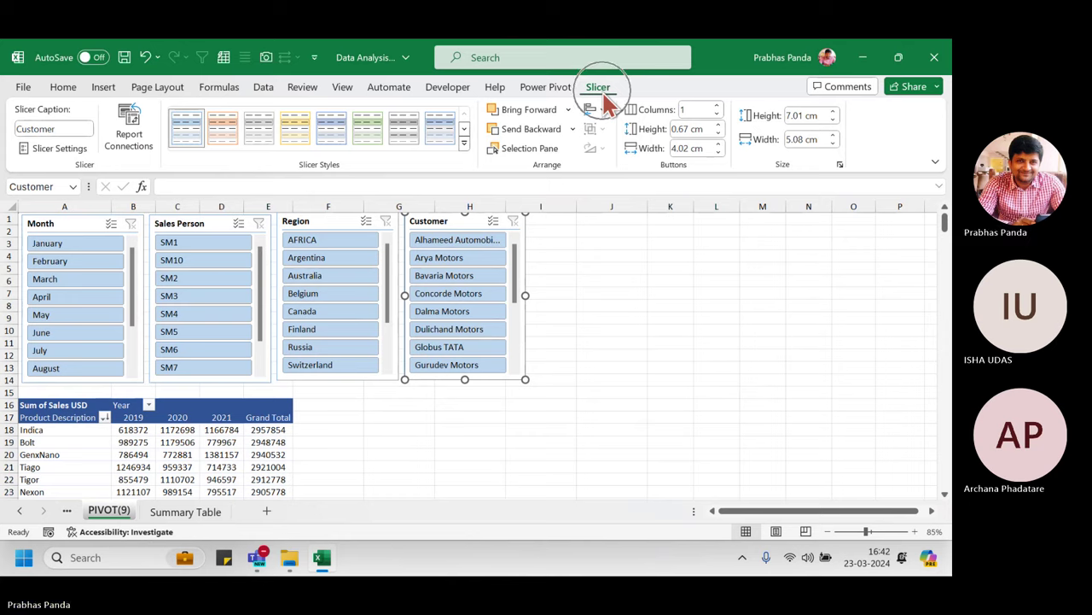
click(601, 90)
click(602, 90)
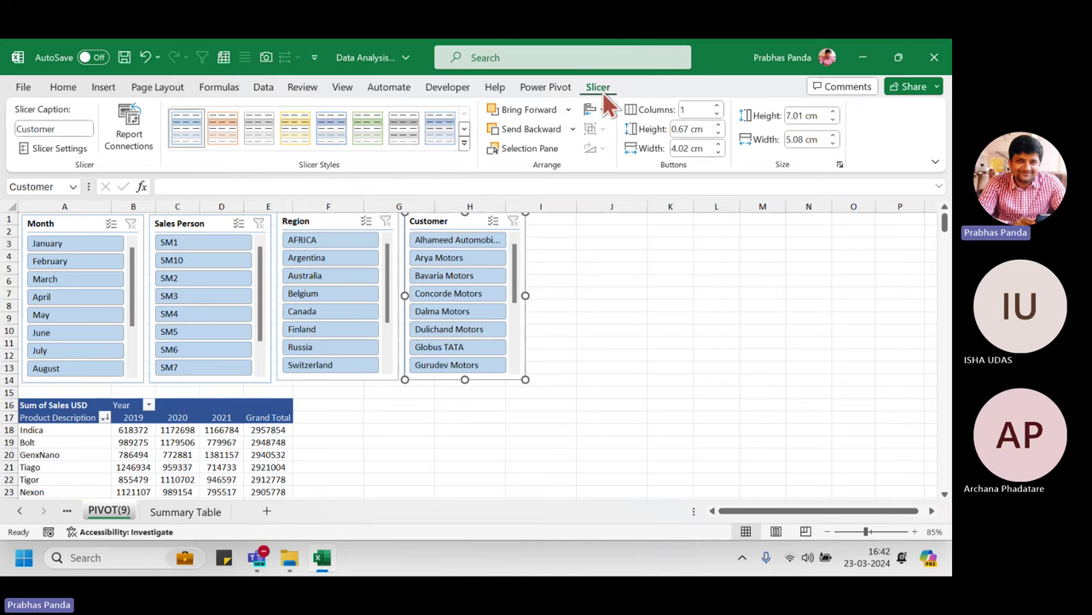
click(602, 90)
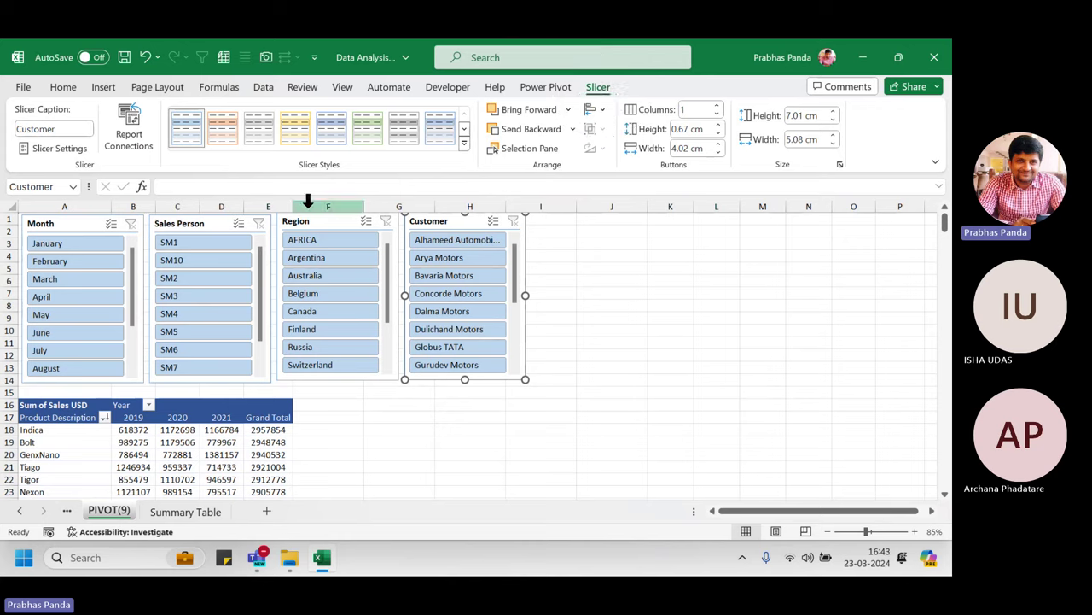
click(604, 89)
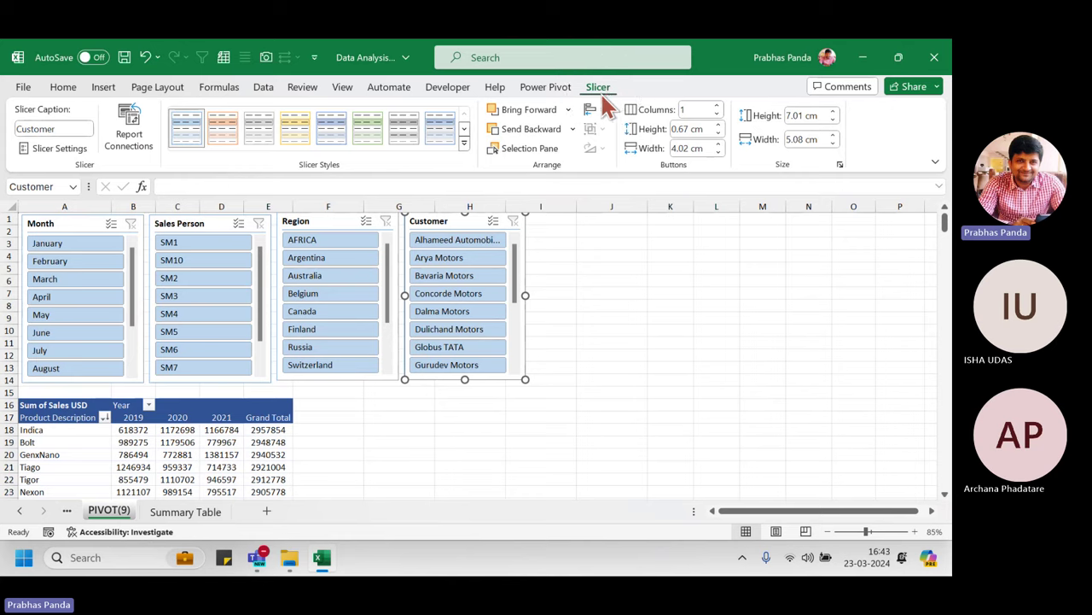
click(321, 164)
click(465, 143)
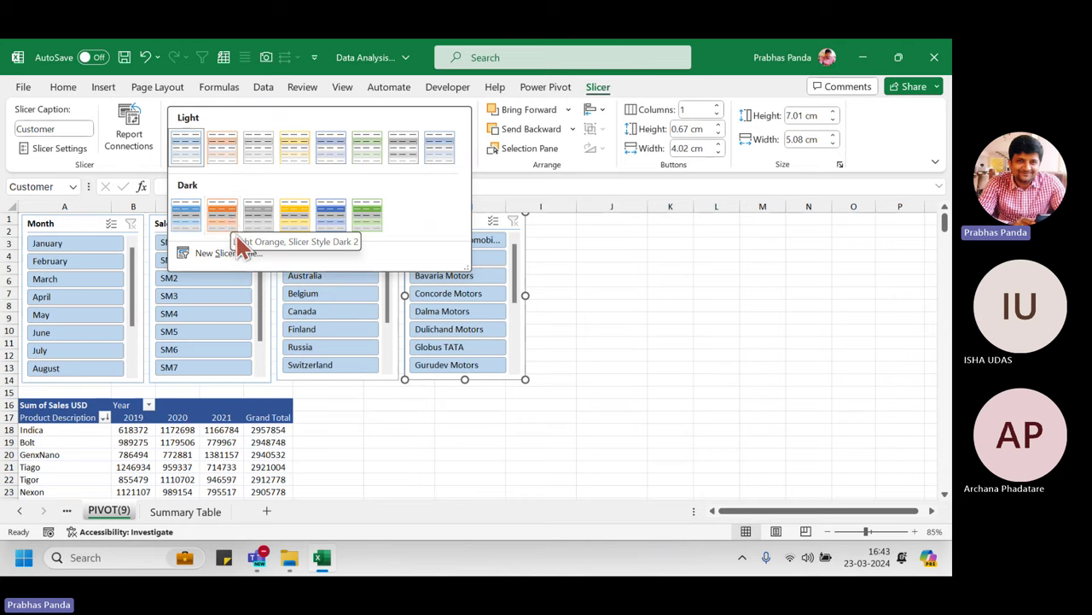
- Give the Customer slicer dark blue, Region blue, and Sales Person an orange style
click(333, 220)
click(342, 222)
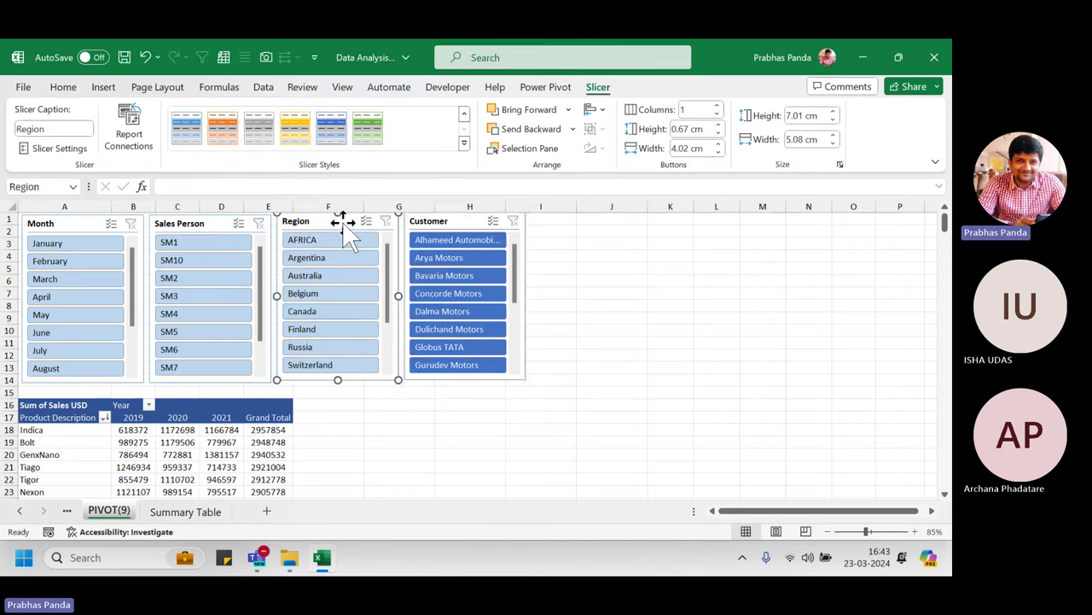
click(333, 135)
click(218, 226)
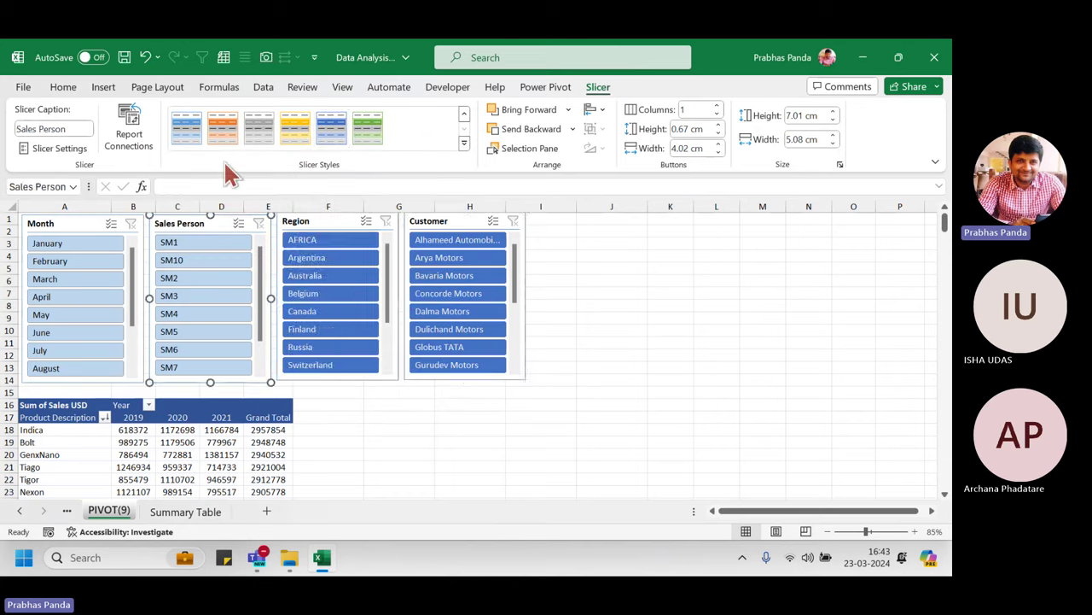
click(222, 130)
- Apply a light blue style to the Month slicer and green to the Customer slicer
click(62, 219)
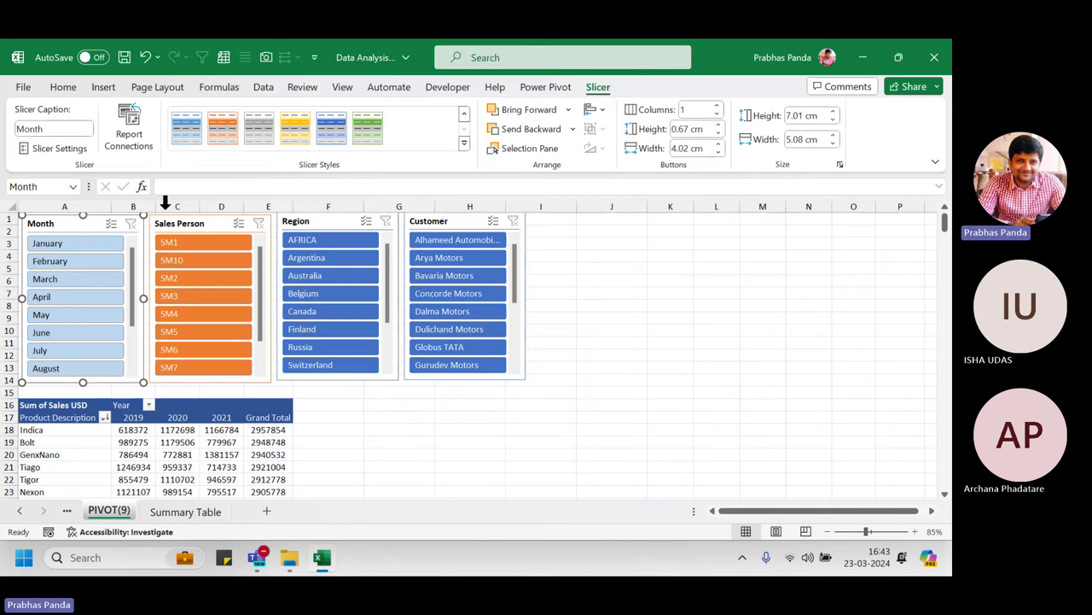
click(463, 144)
click(444, 141)
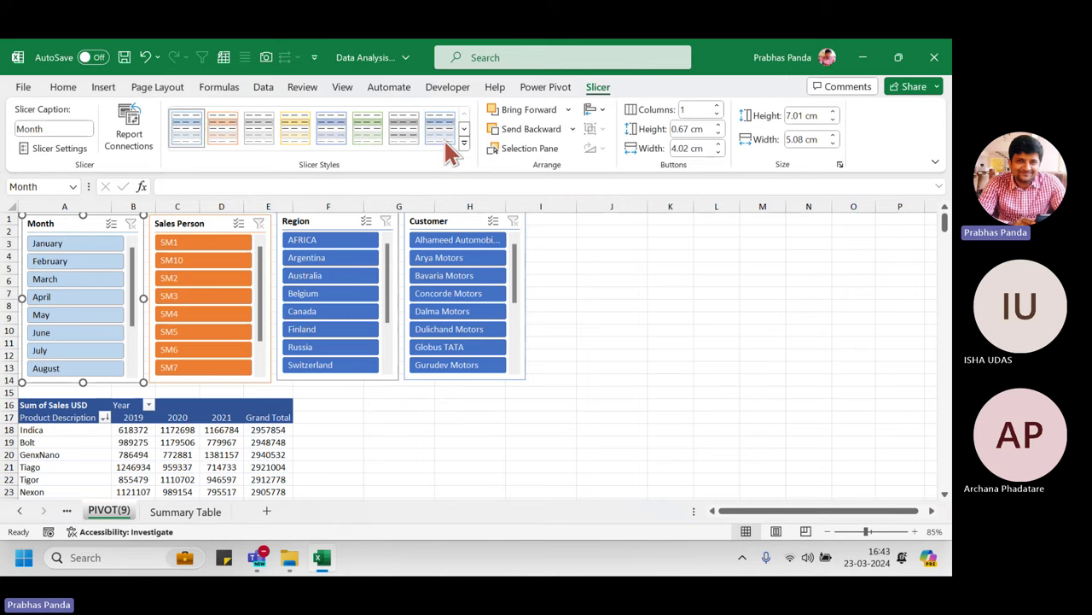
click(572, 317)
click(447, 224)
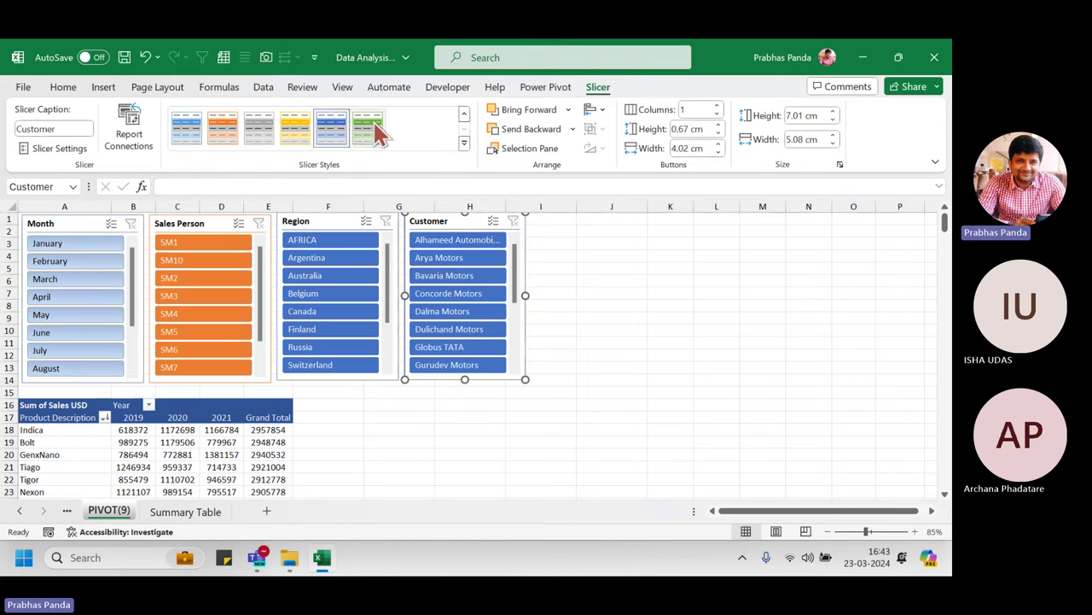
click(369, 130)
click(645, 318)
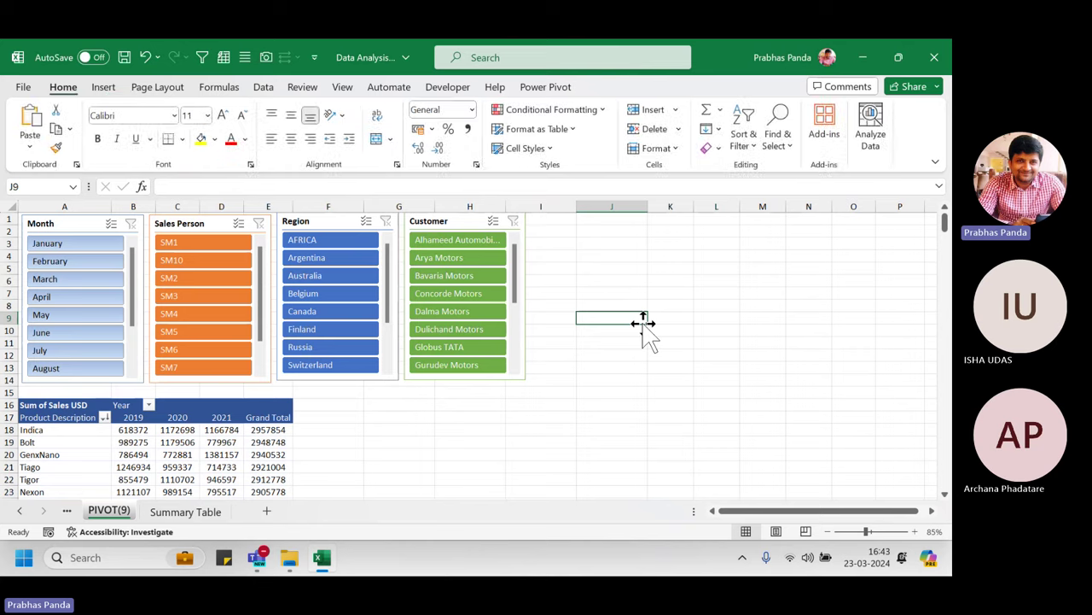
click(461, 224)
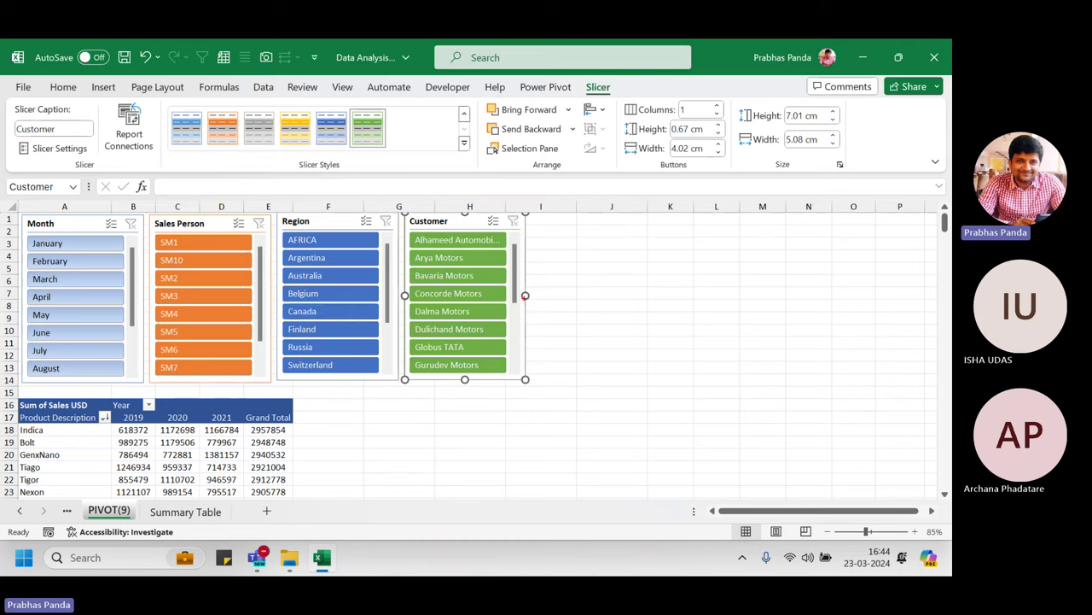
drag(506, 234, 535, 328)
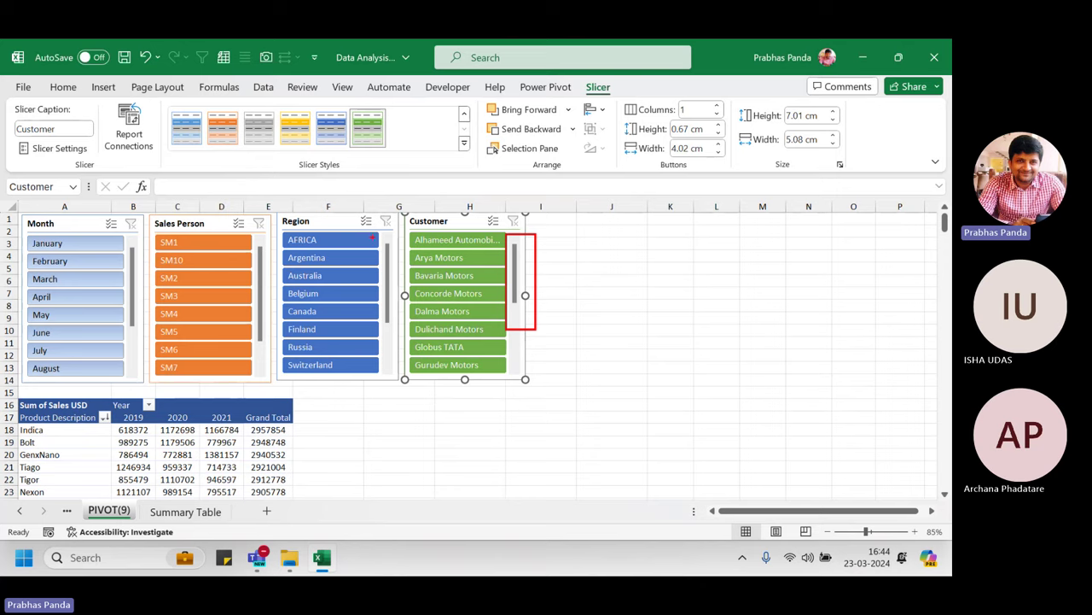
drag(373, 232, 400, 342)
drag(245, 233, 271, 350)
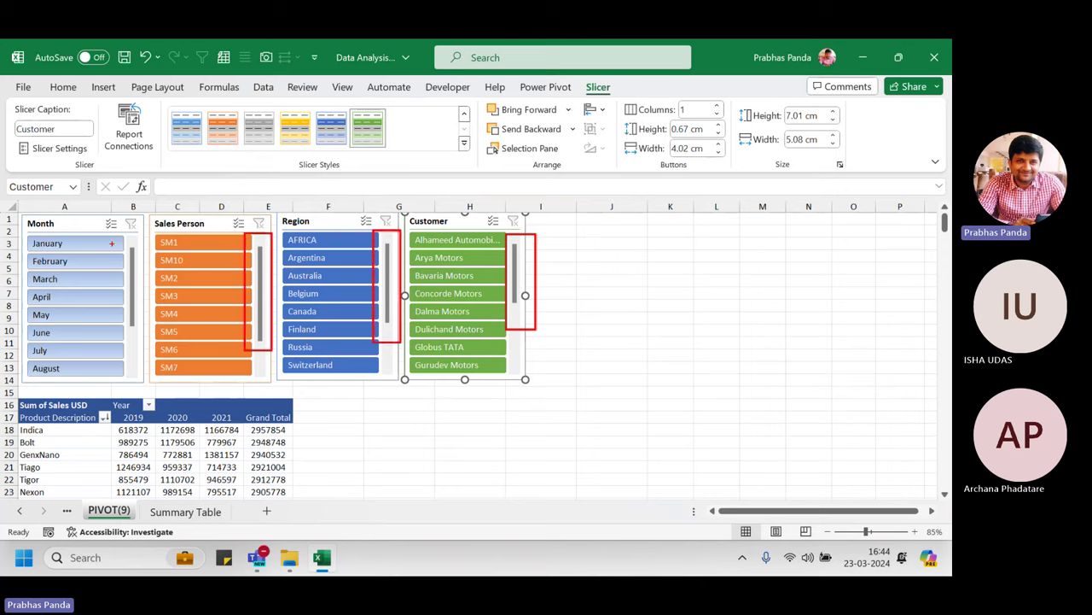
drag(112, 241, 139, 345)
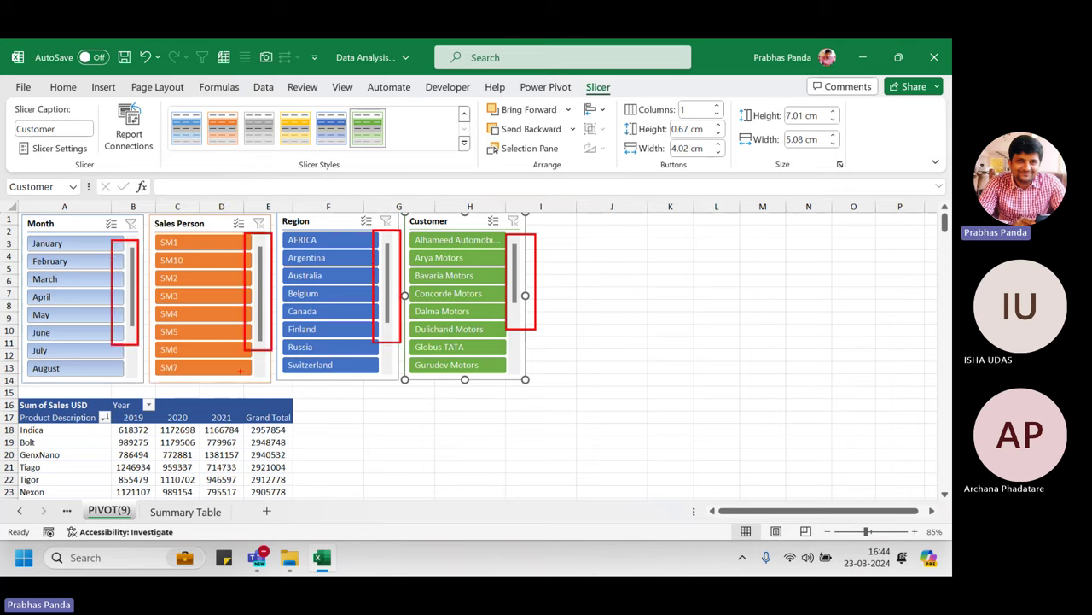
key(Escape)
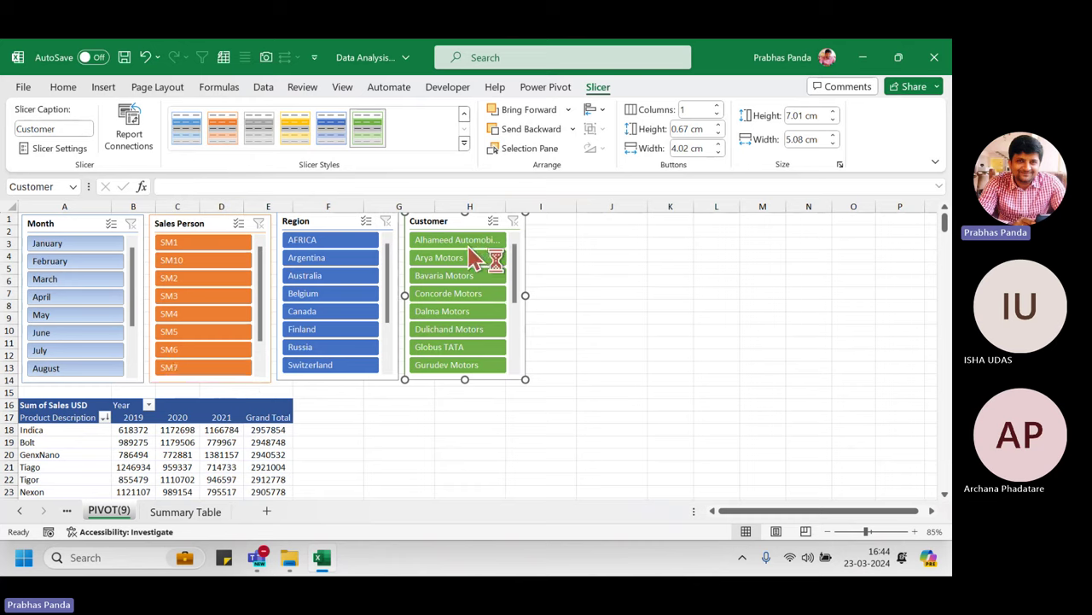
click(601, 92)
click(602, 93)
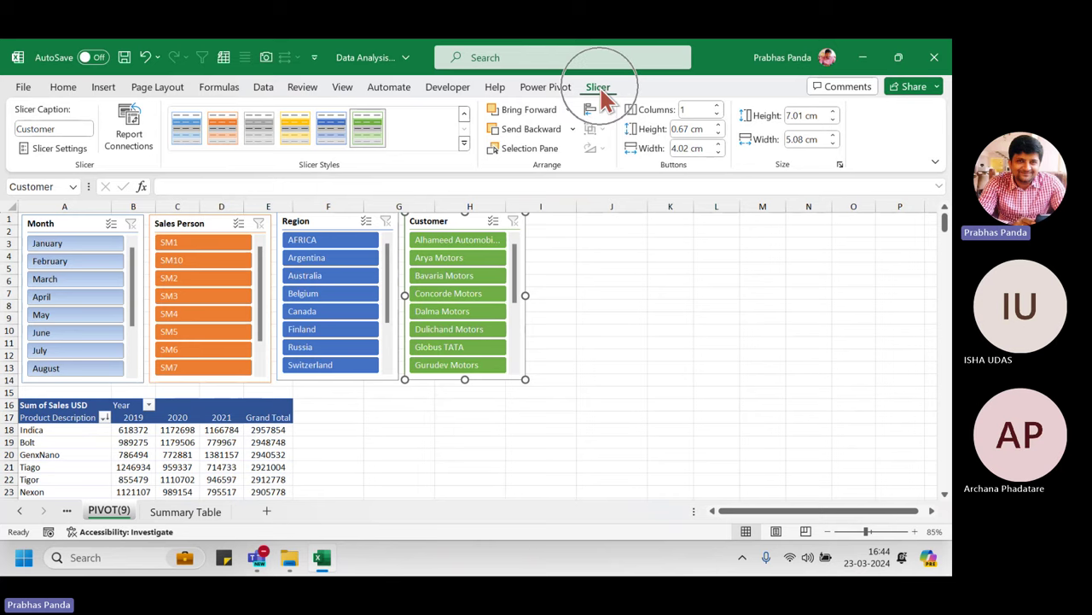
click(702, 107)
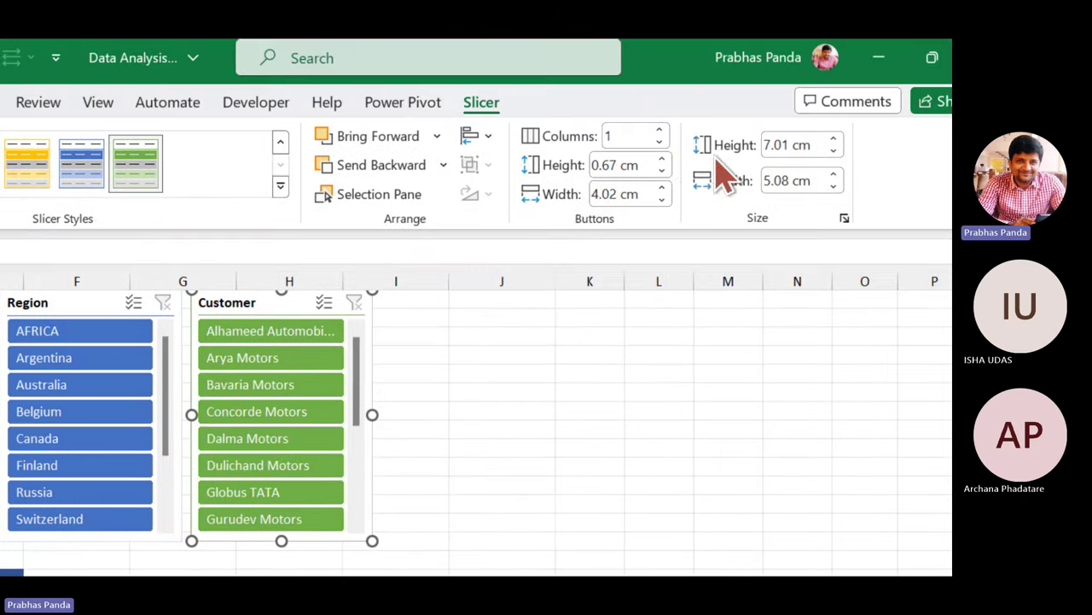
- Lay the Customer slicer out in 4 columns and widen it so the names fit
click(660, 130)
click(659, 131)
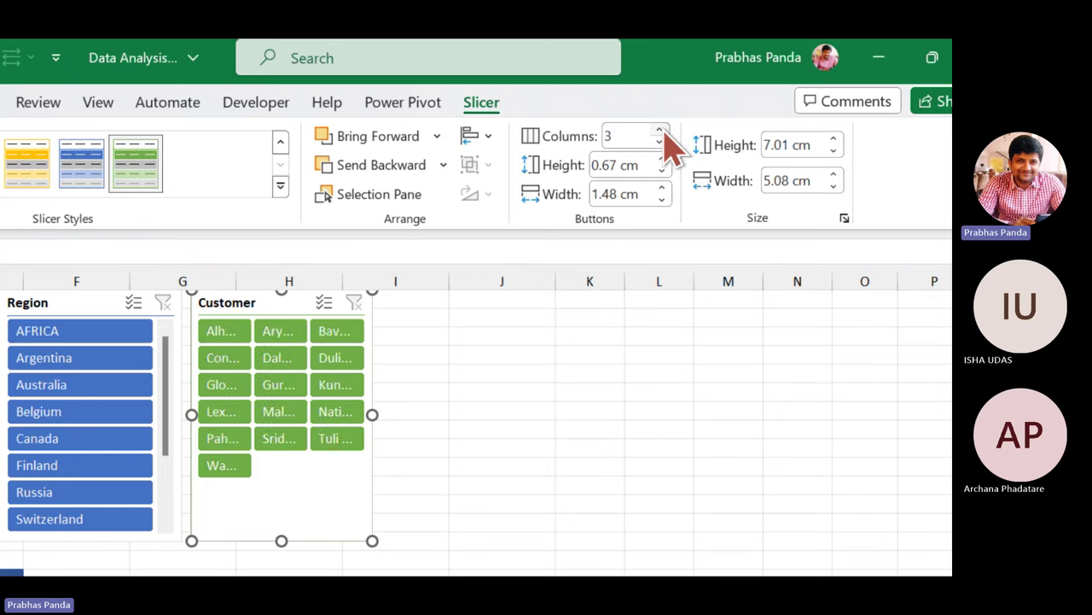
click(660, 130)
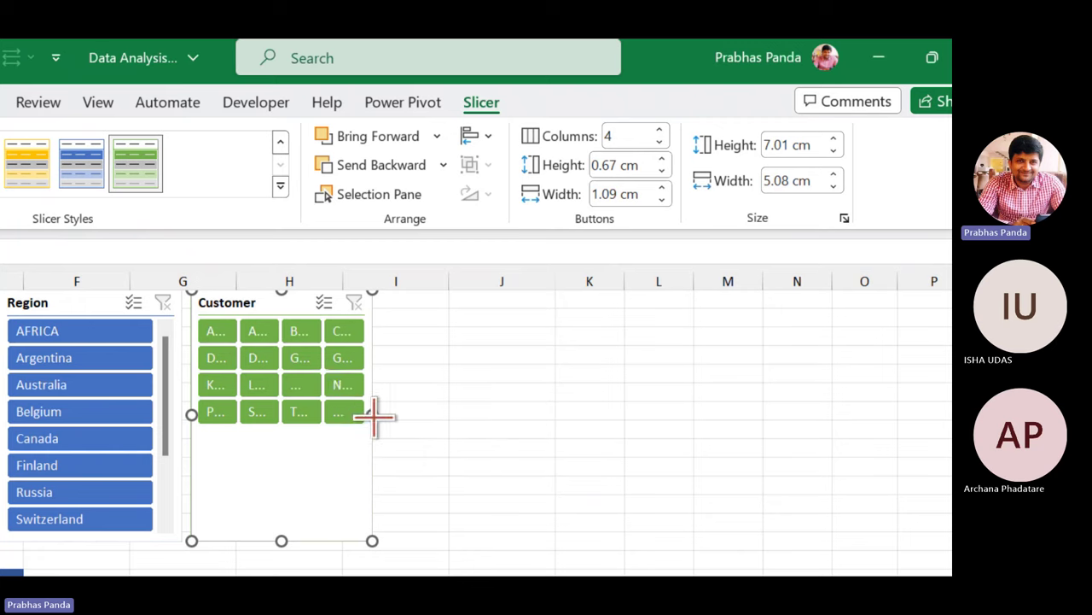
drag(372, 415, 624, 419)
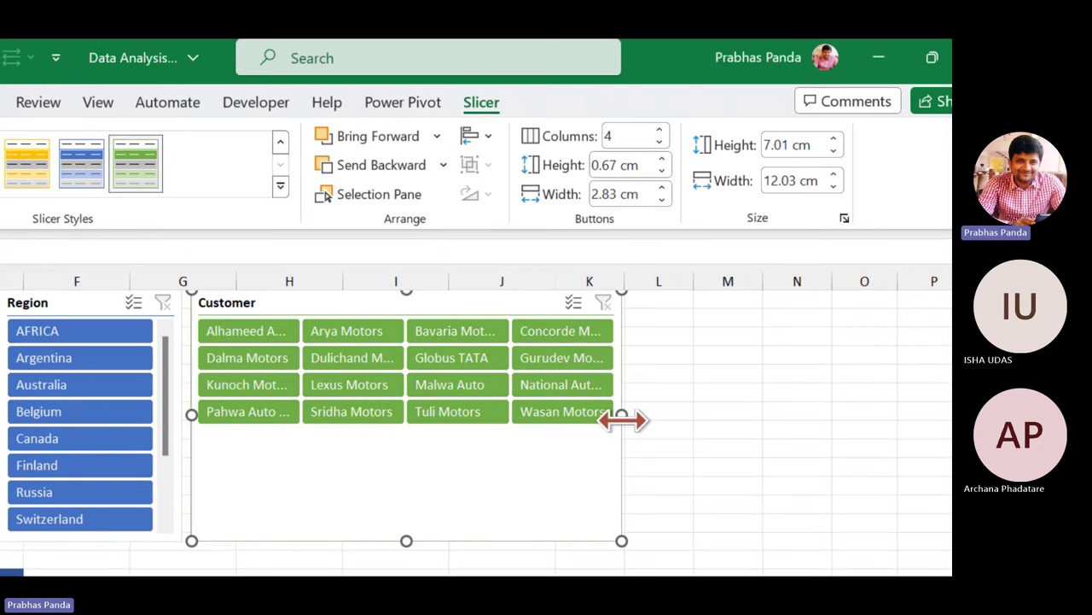
- Arrange the Region slicer's buttons in 3 columns
click(114, 308)
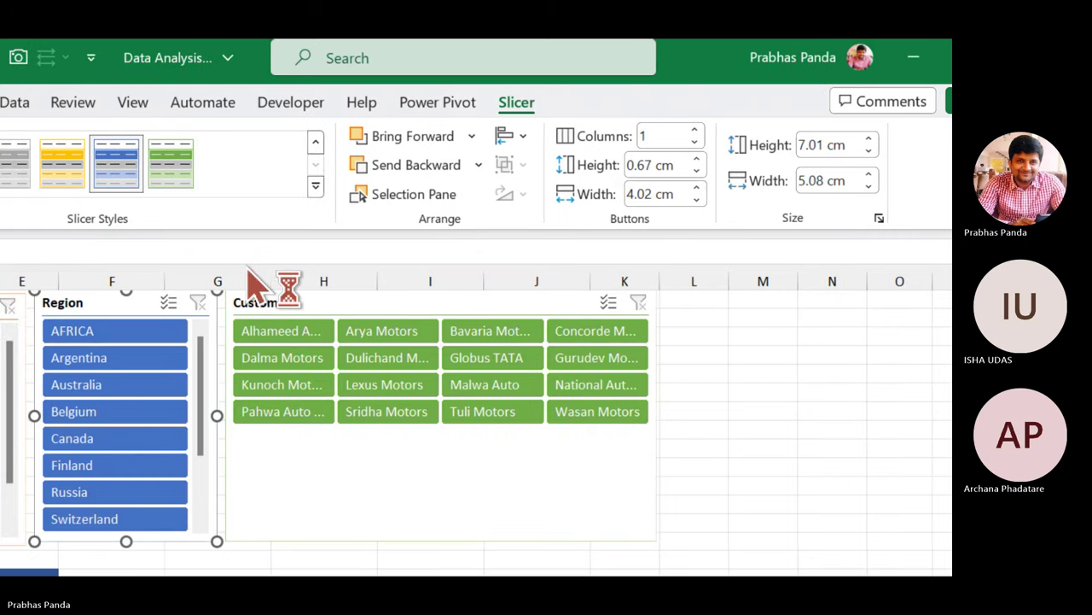
click(695, 130)
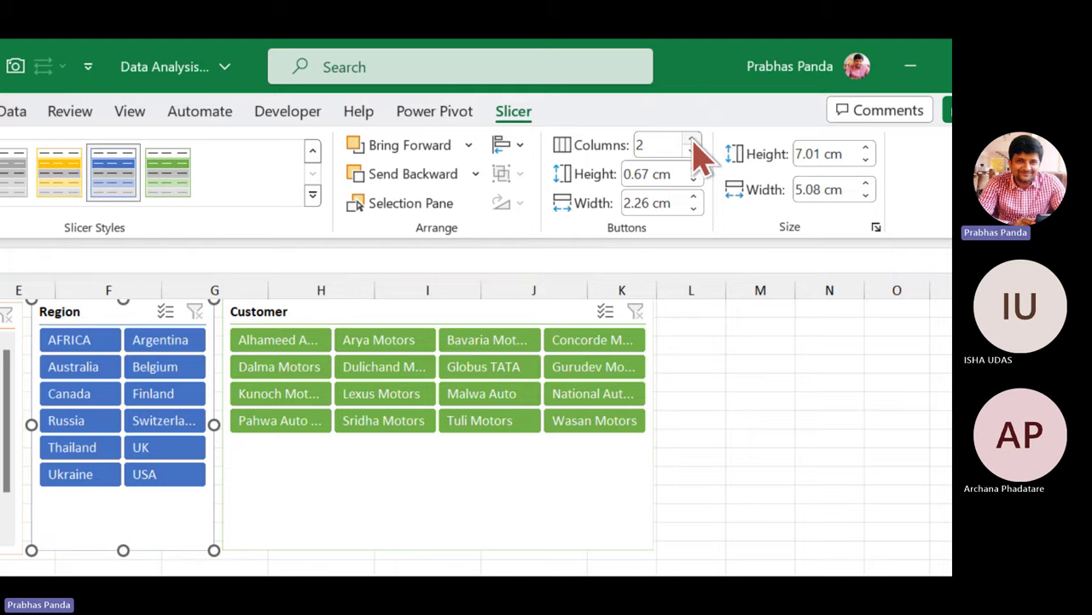
click(693, 140)
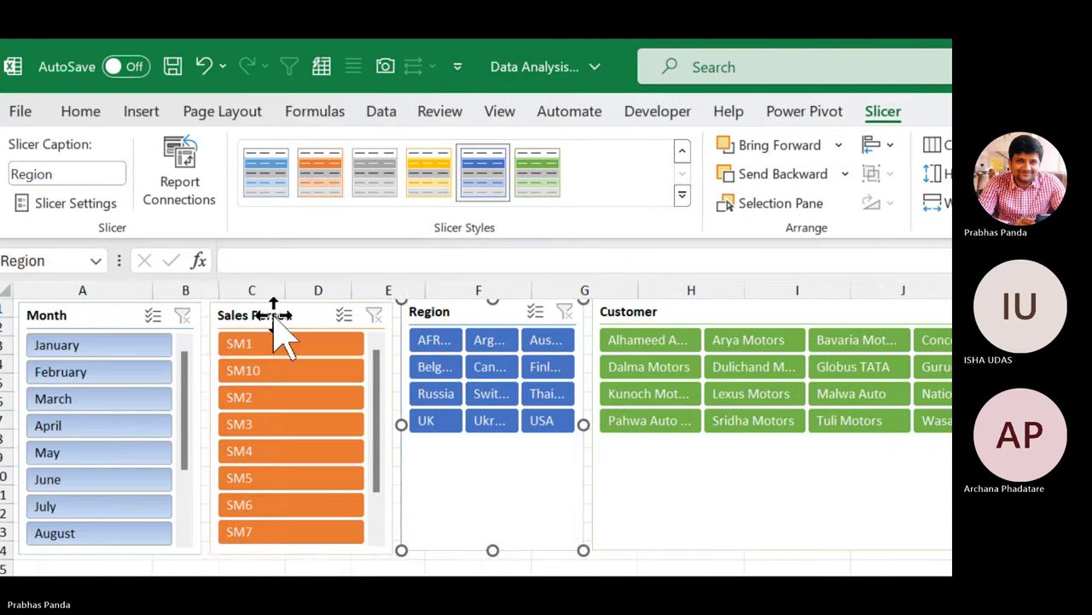
click(274, 315)
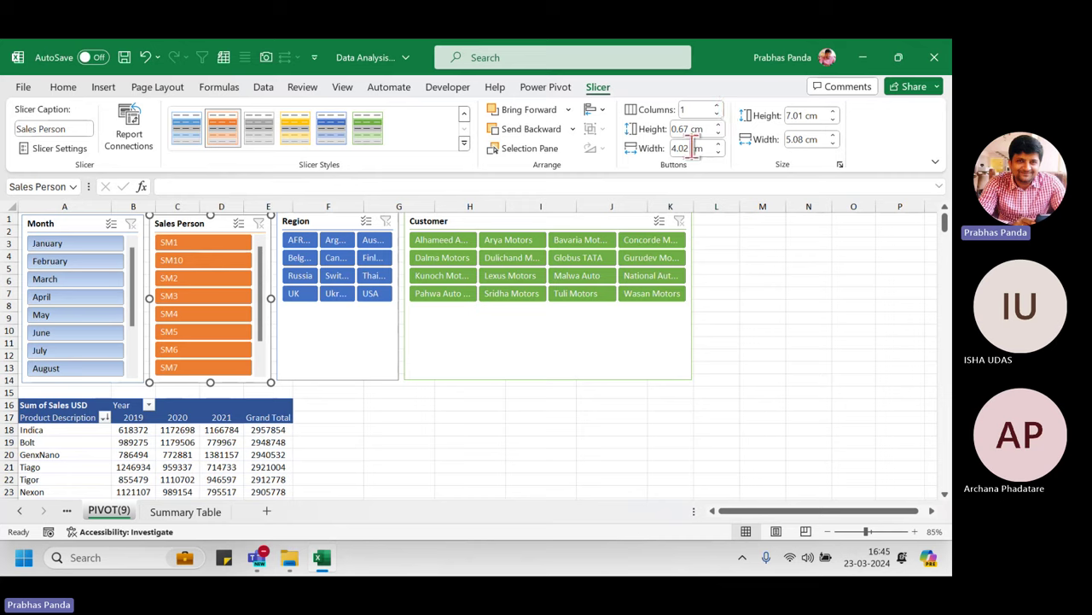
- Set the Sales Person and Month slicers to 3 columns each
click(718, 107)
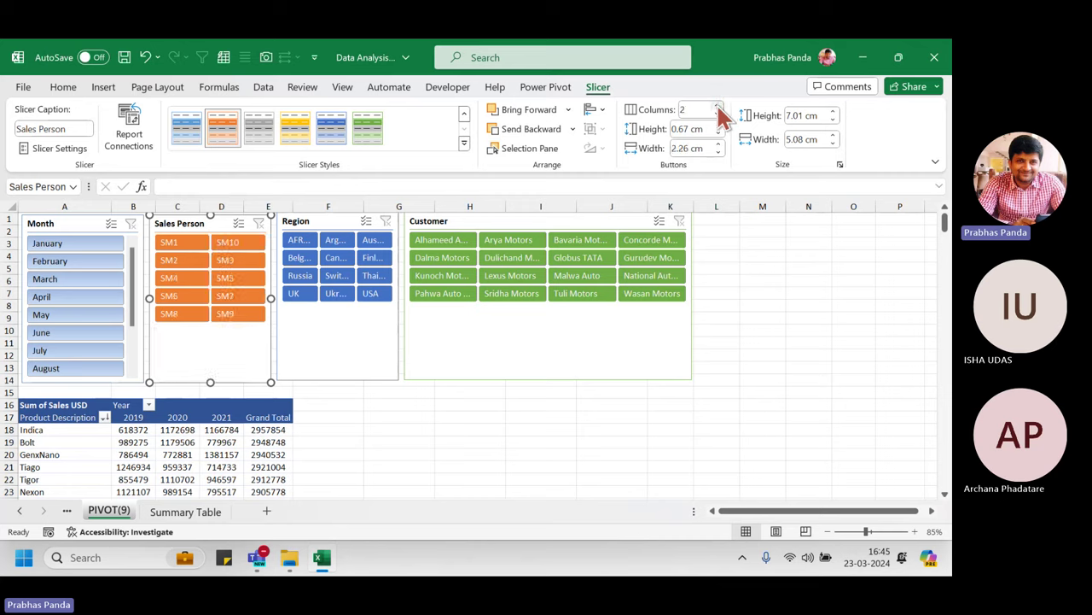
click(719, 106)
click(56, 222)
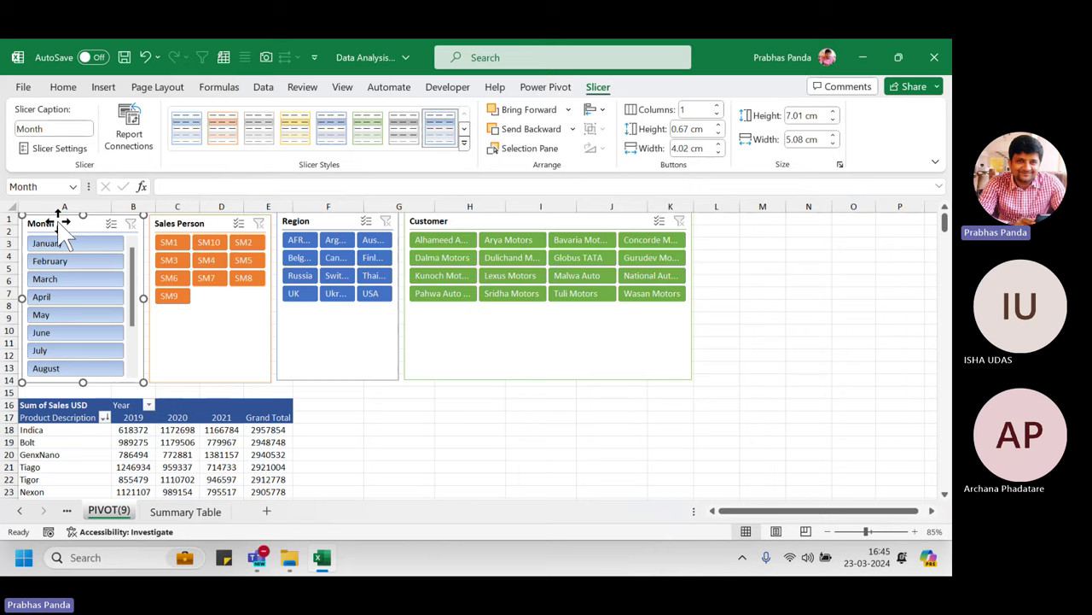
click(717, 106)
click(718, 106)
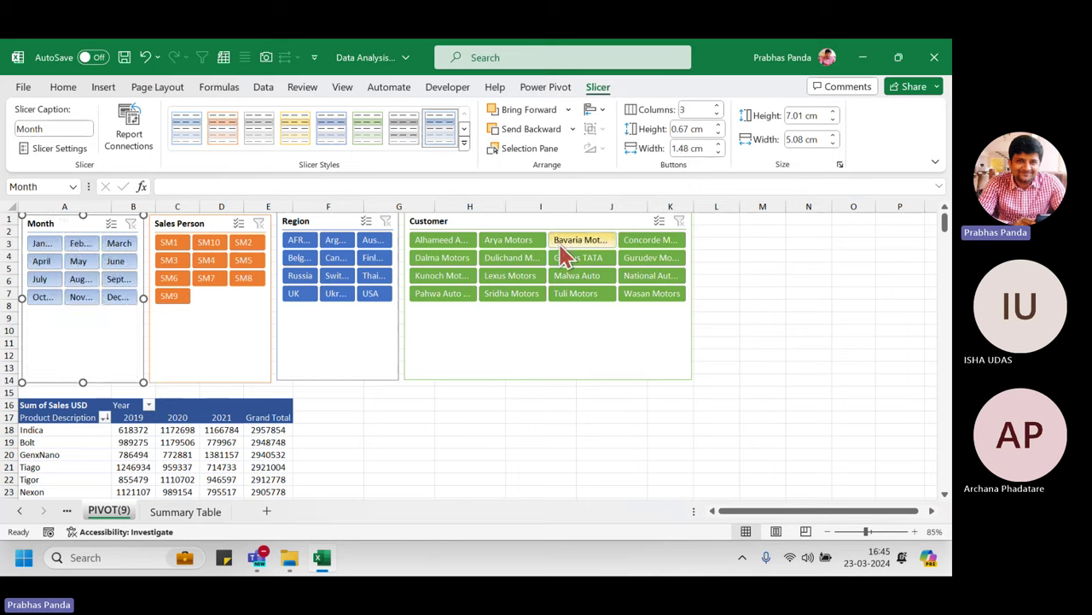
- Move the Customer slicer to columns I–N, widen it, and widen and shift Region right
drag(554, 220, 678, 222)
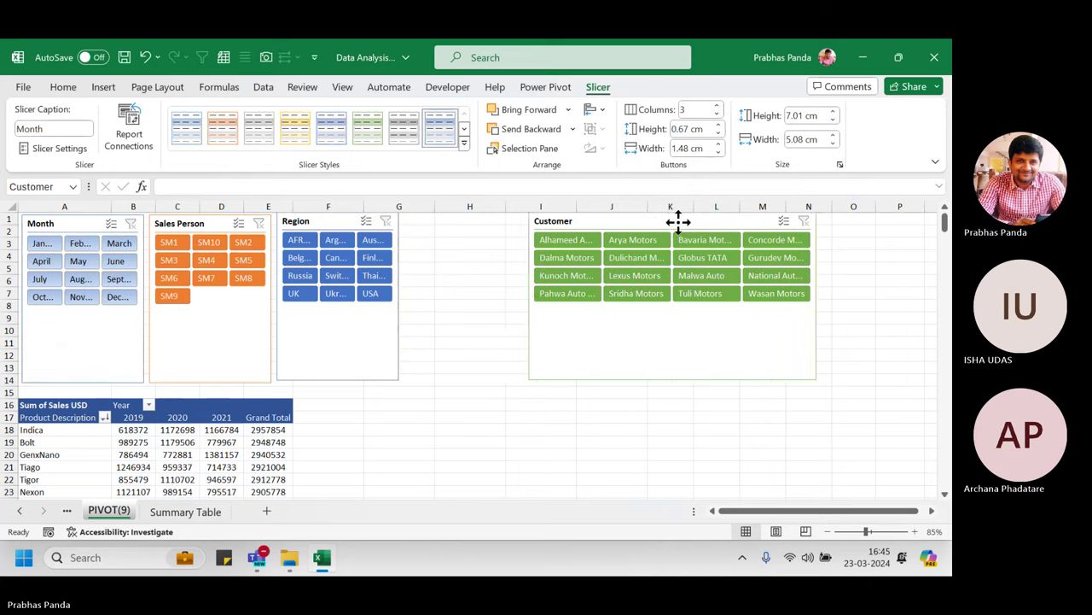
drag(818, 295, 858, 293)
click(336, 221)
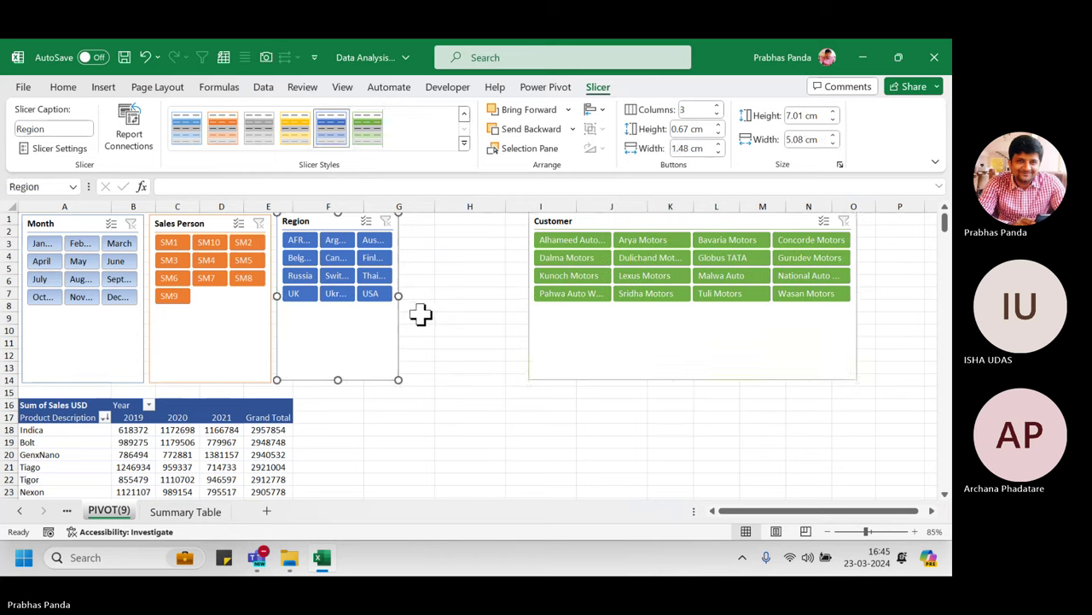
drag(398, 296, 457, 295)
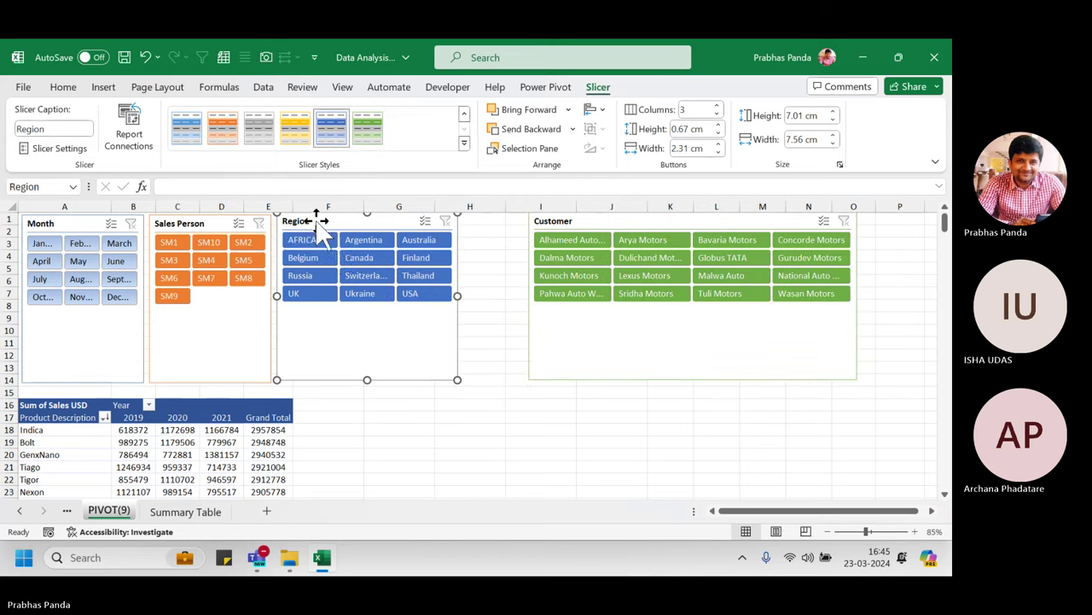
drag(317, 222, 382, 221)
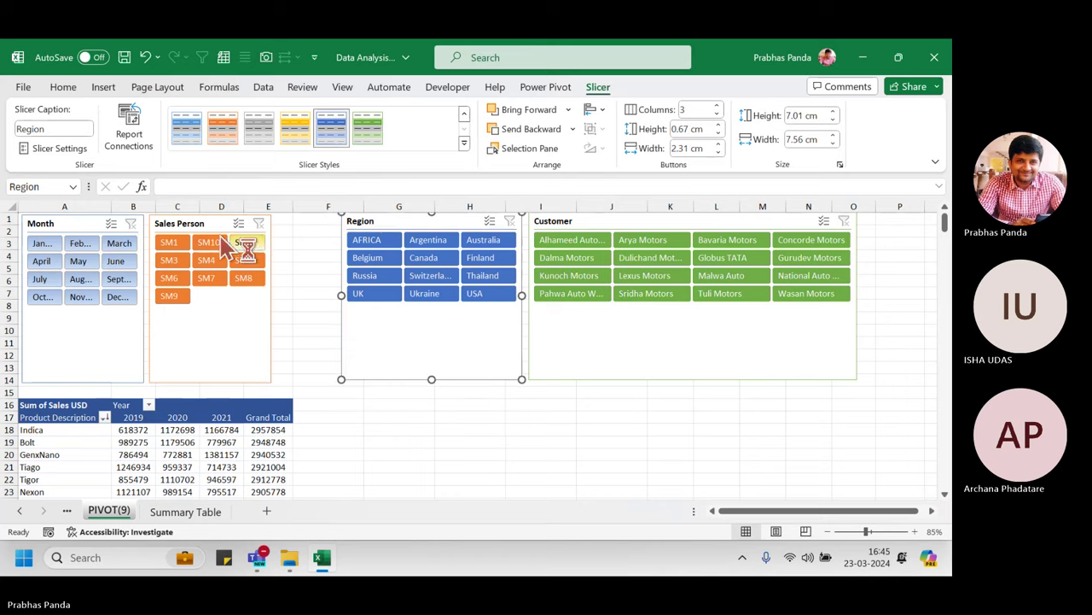
- Widen the Sales Person and Month slicers so their names show fully, shifting Sales Person right
click(185, 220)
drag(271, 299, 313, 298)
drag(227, 227, 247, 215)
click(80, 222)
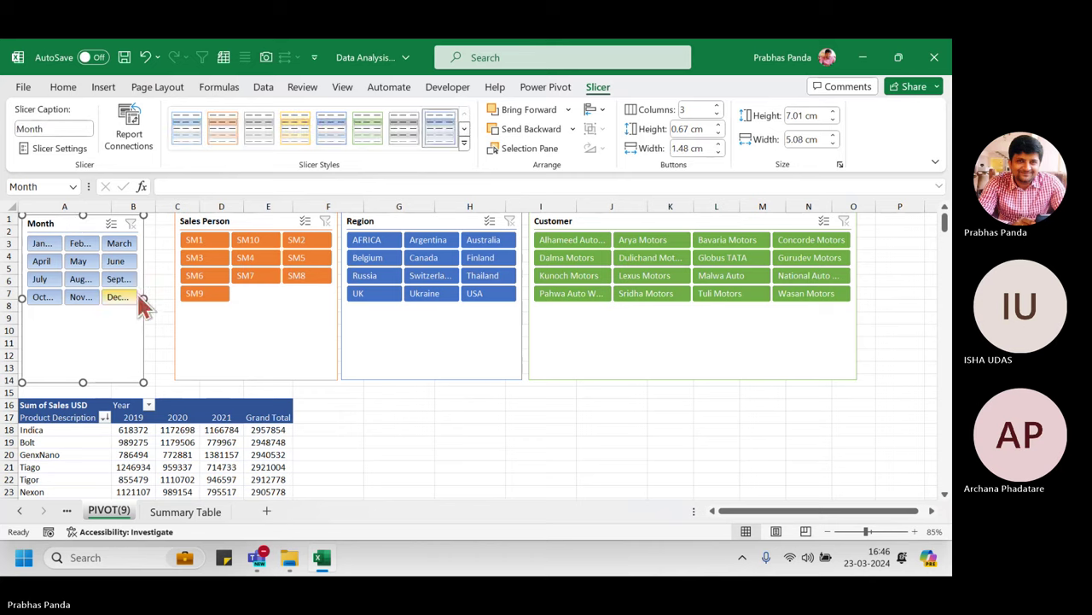
drag(143, 297, 171, 297)
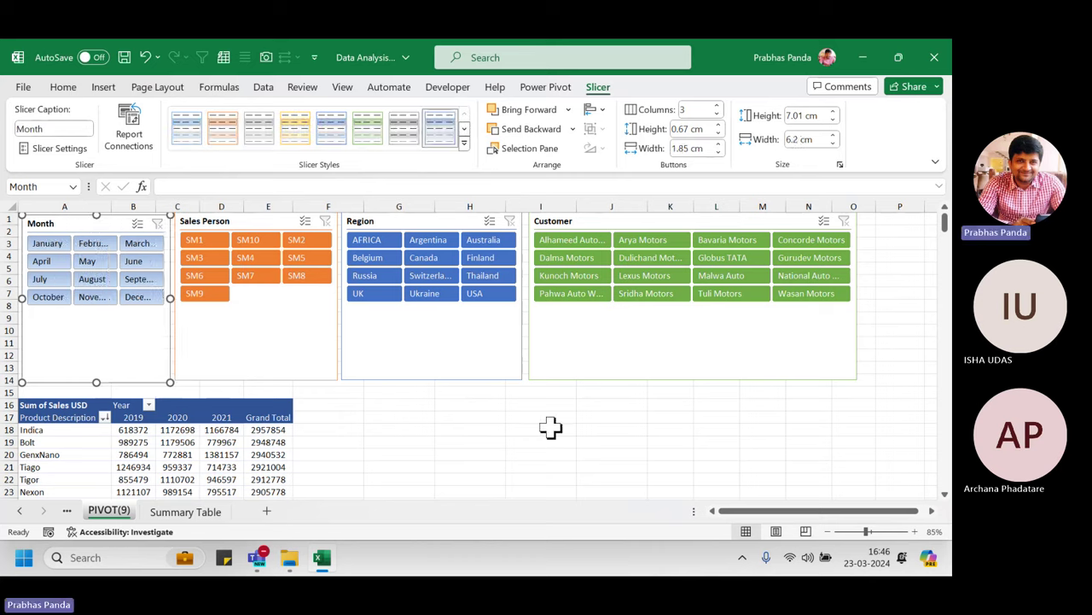
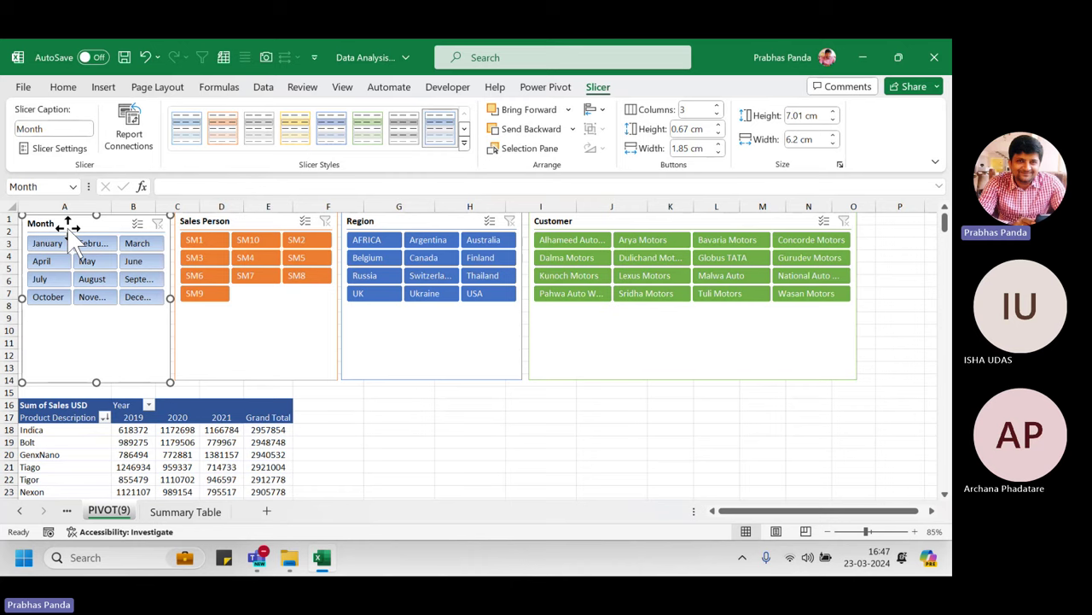
- Select the Month, Sales Person, Region and Customer slicers and apply Align Top
key(ctrl+a)
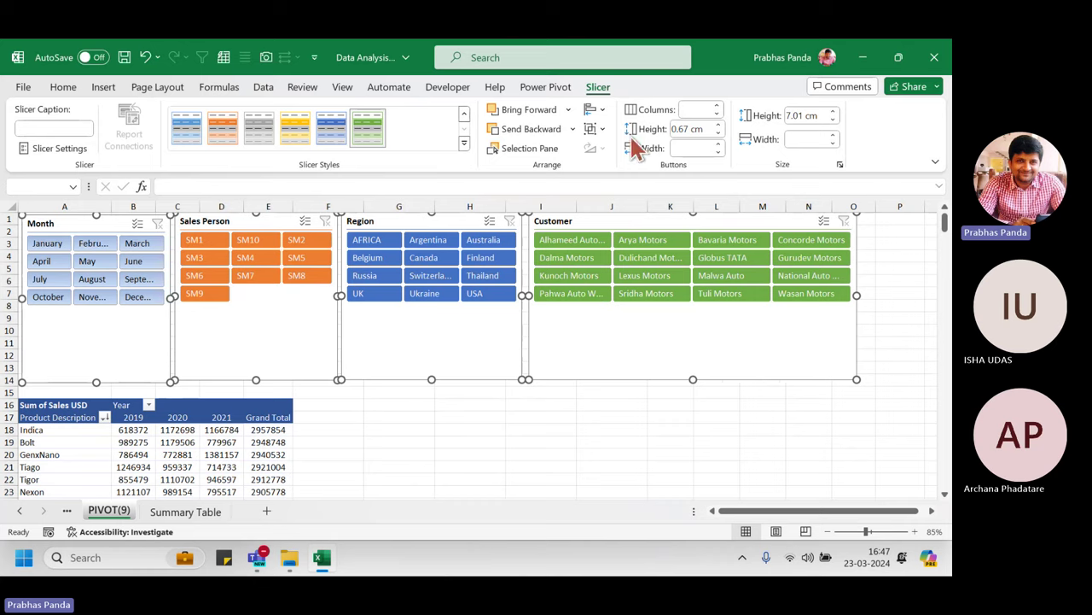
click(603, 96)
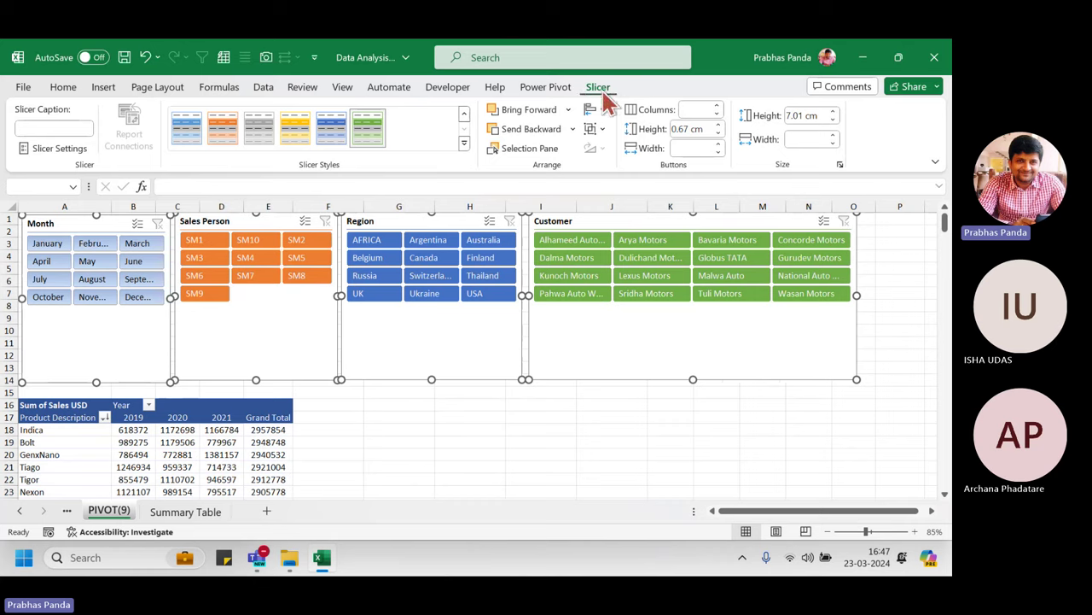
click(604, 96)
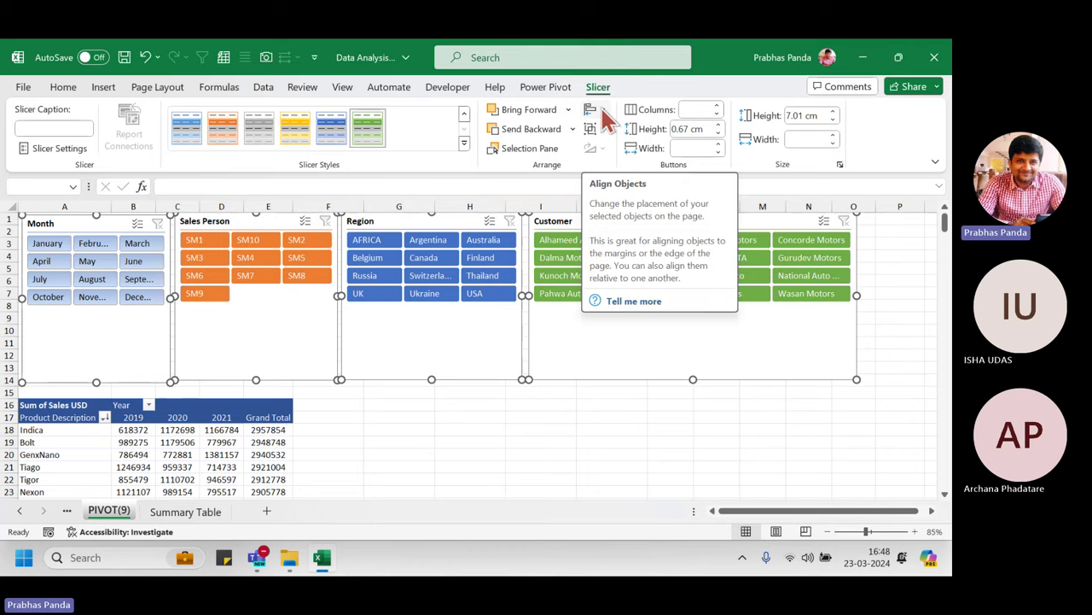
click(602, 108)
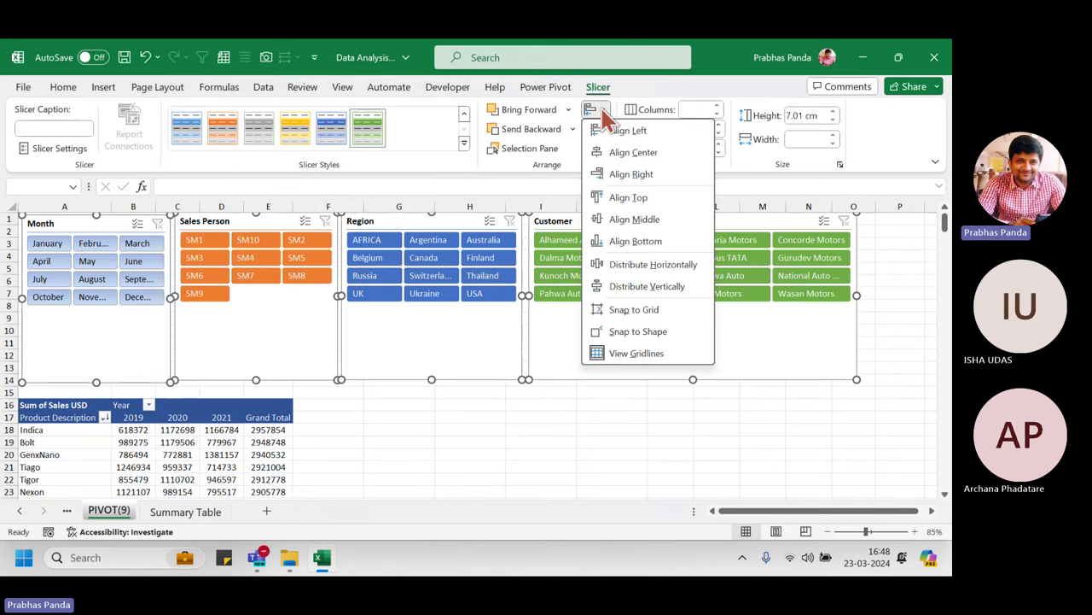
click(629, 201)
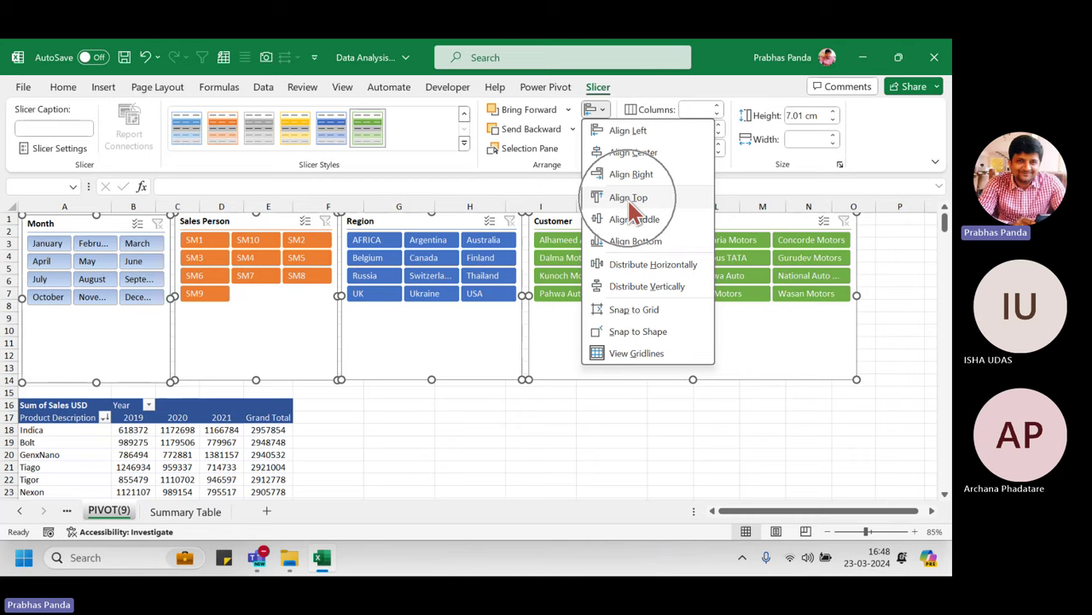
click(629, 201)
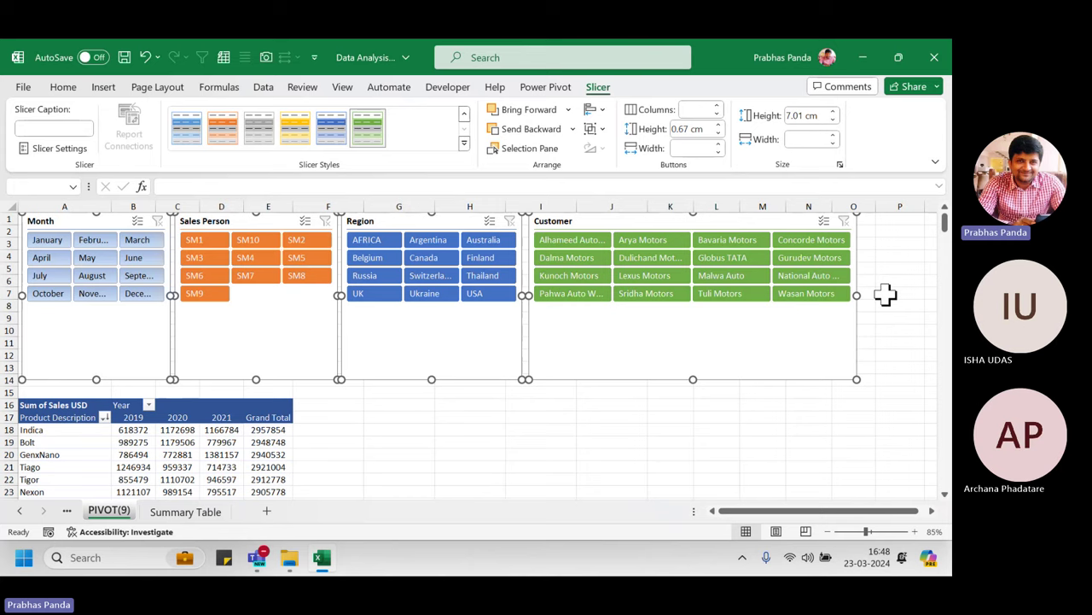
- Distribute the four slicers horizontally, then group them into one object
click(601, 110)
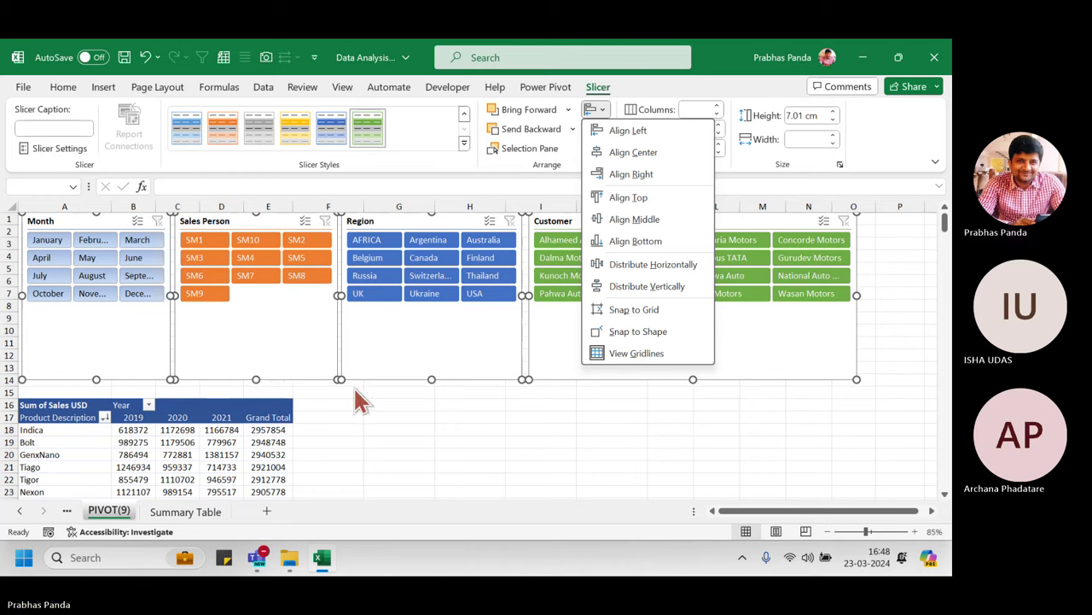
click(681, 266)
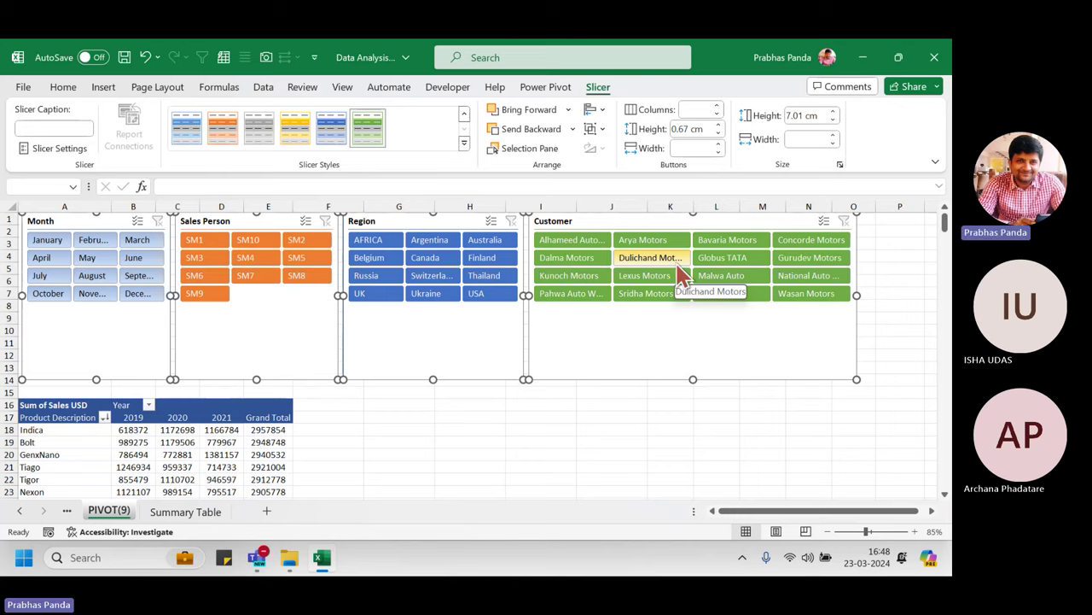
click(601, 129)
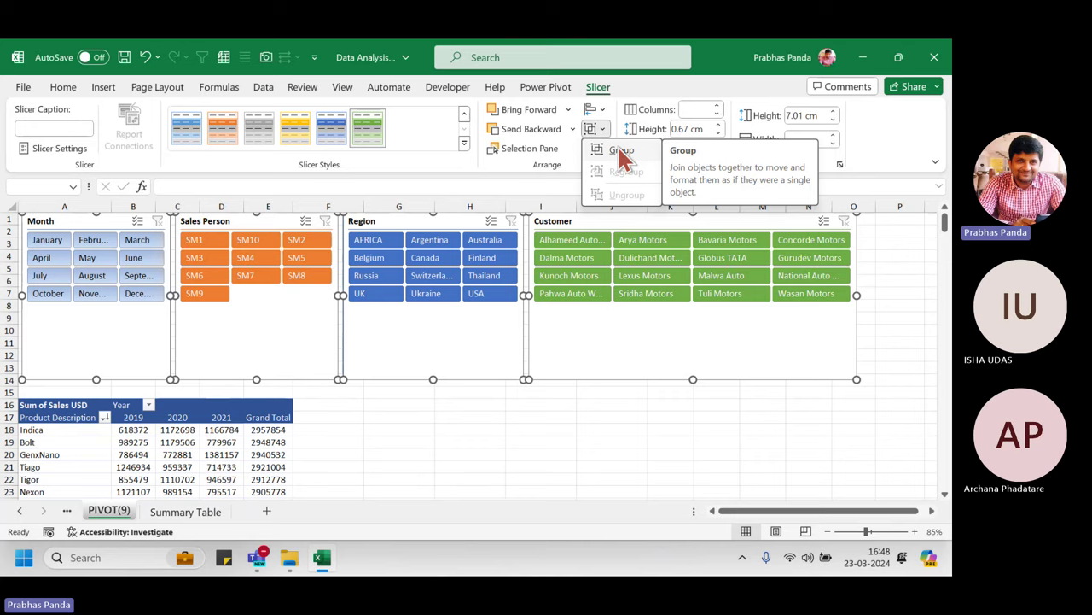
click(618, 148)
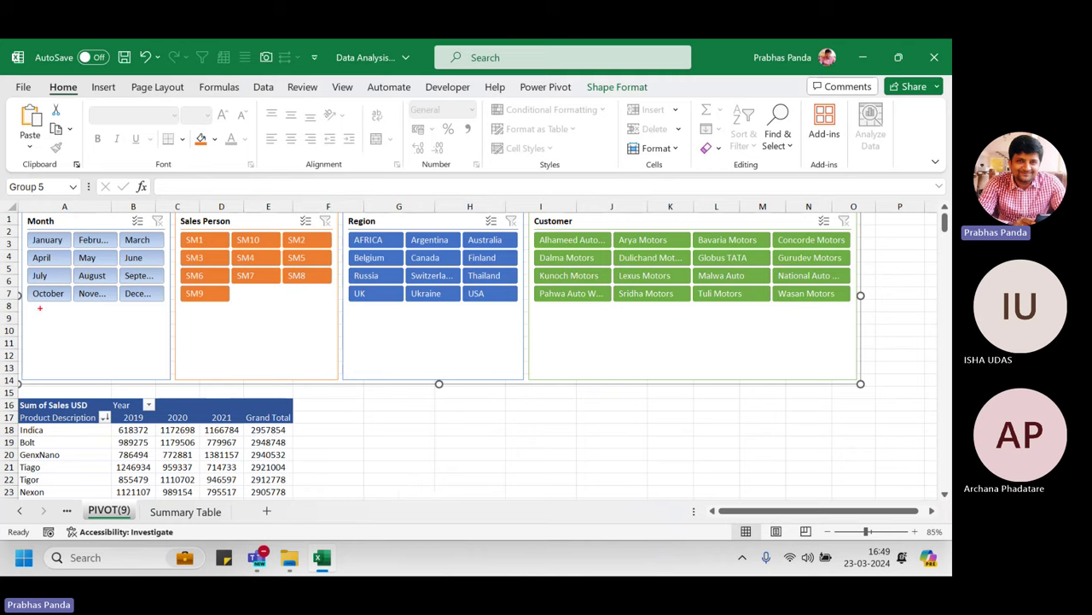
- Resize the slicer group to end near row 9 with all buttons visible, then select C10:C15
mouse_move(18, 297)
mouse_down()
mouse_move(34, 318)
mouse_move(707, 347)
mouse_move(869, 391)
mouse_up()
drag(404, 367, 507, 427)
drag(442, 383, 442, 305)
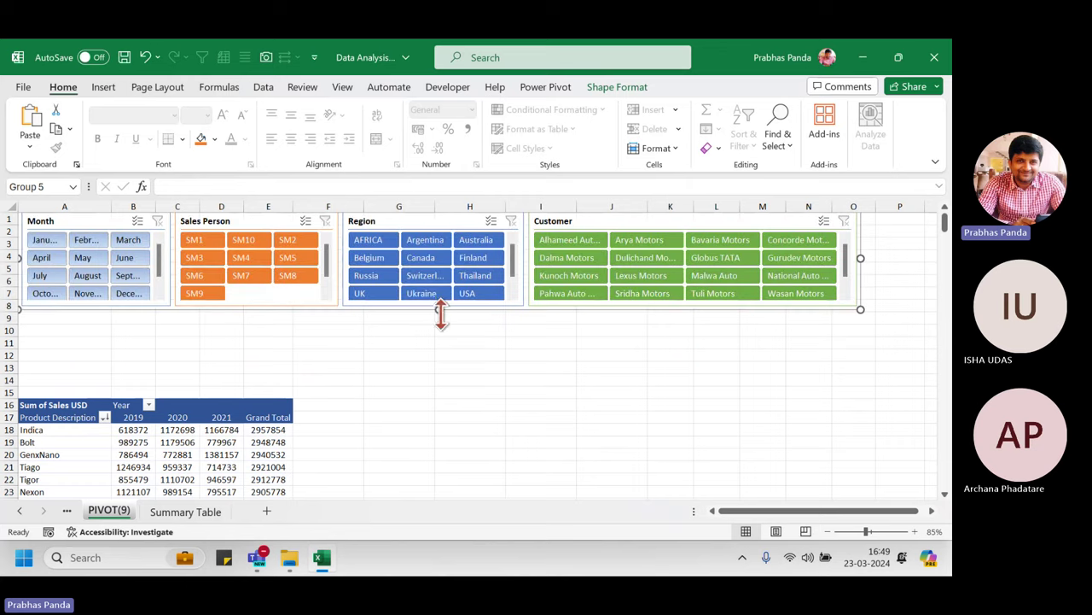
drag(439, 309, 442, 323)
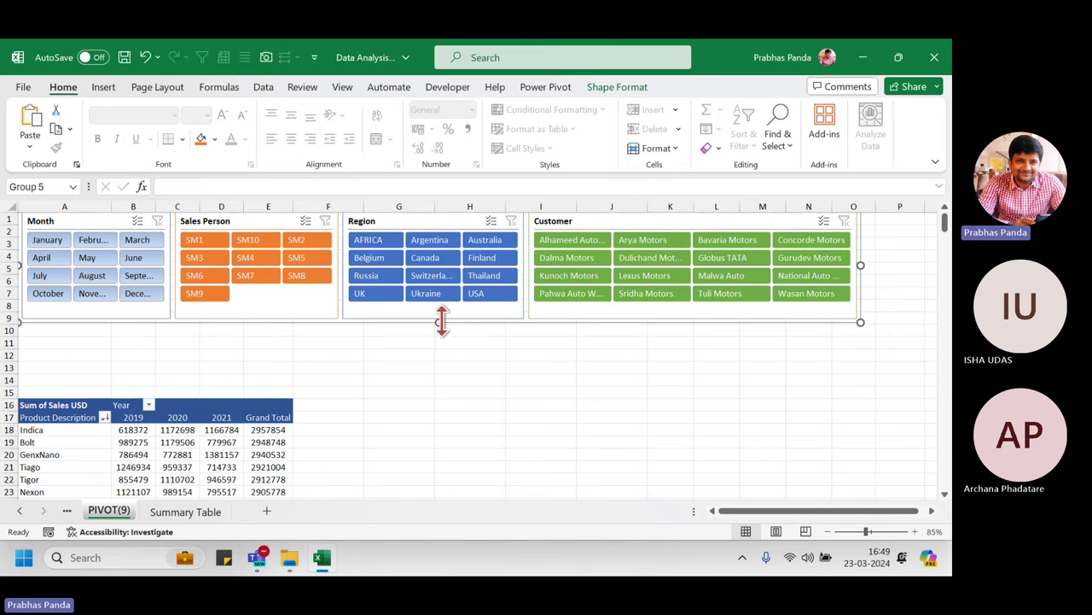
mouse_move(442, 322)
mouse_down()
mouse_move(440, 307)
mouse_move(439, 319)
mouse_up()
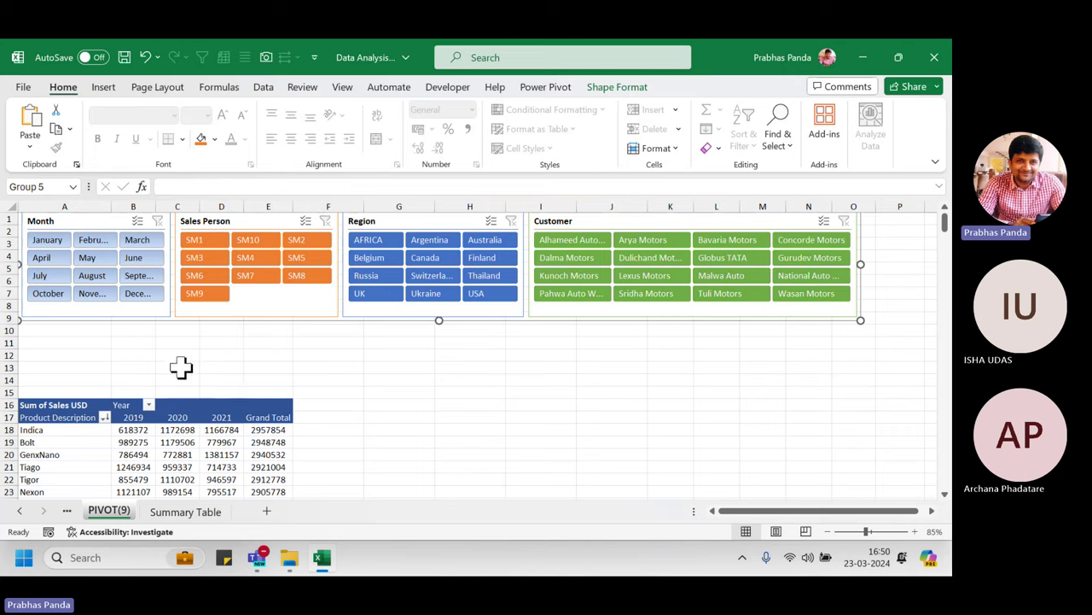
drag(192, 330, 187, 389)
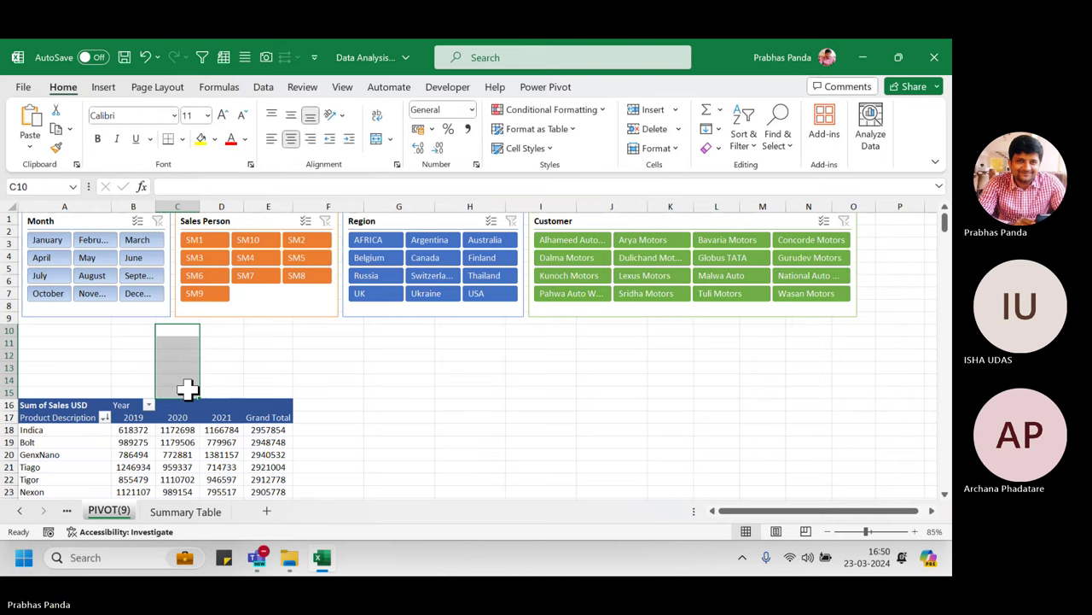
- Delete the empty rows 10 to 15 as entire rows
key(ctrl+minus)
key(r)
key(Return)
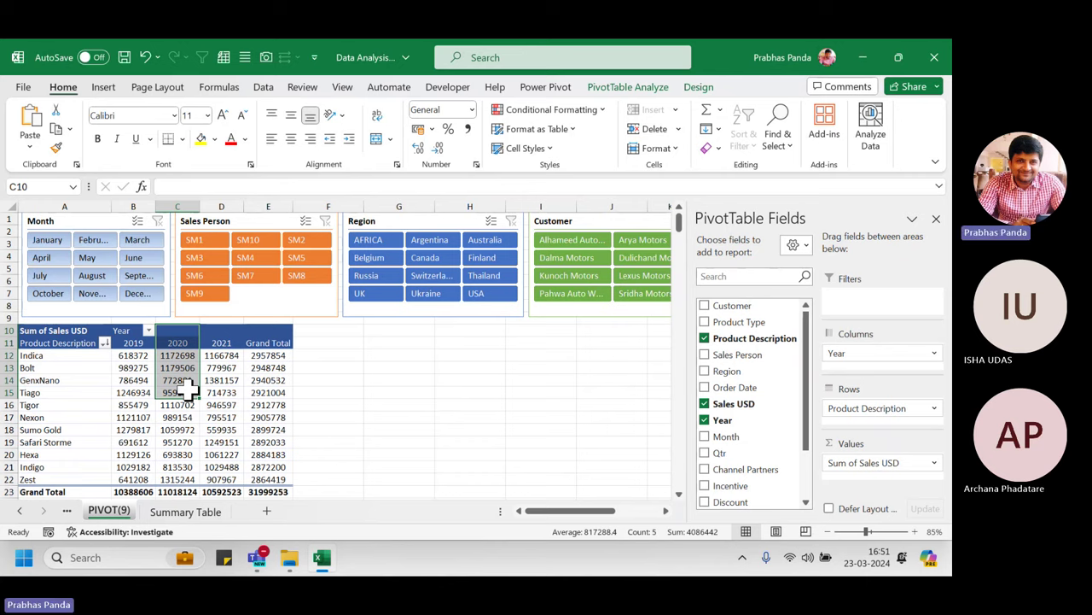
- Close the PivotTable Fields pane and reselect a value cell in the pivot table
click(226, 417)
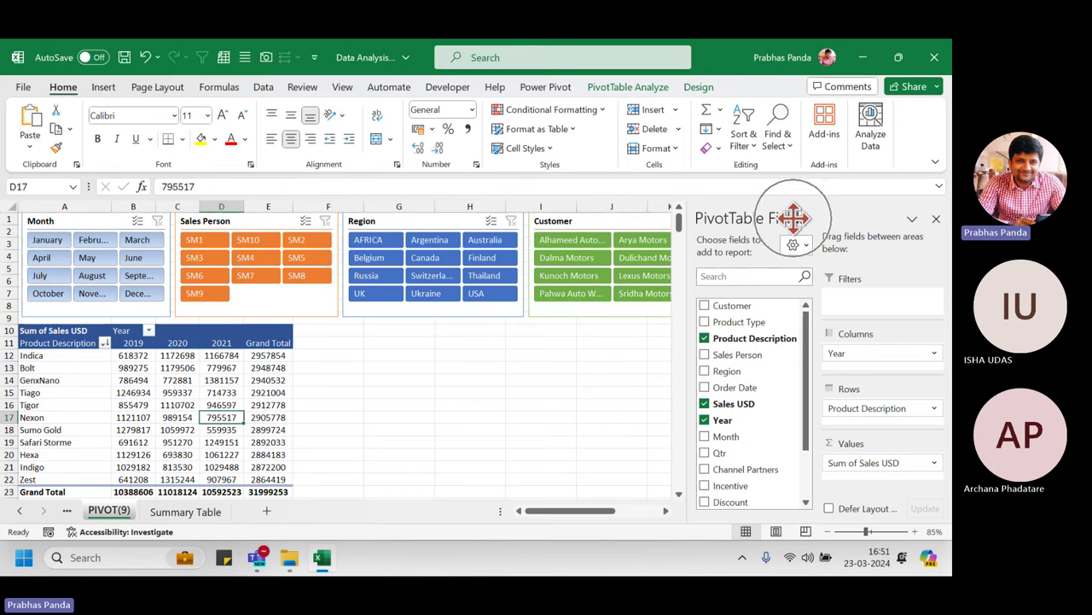
click(936, 220)
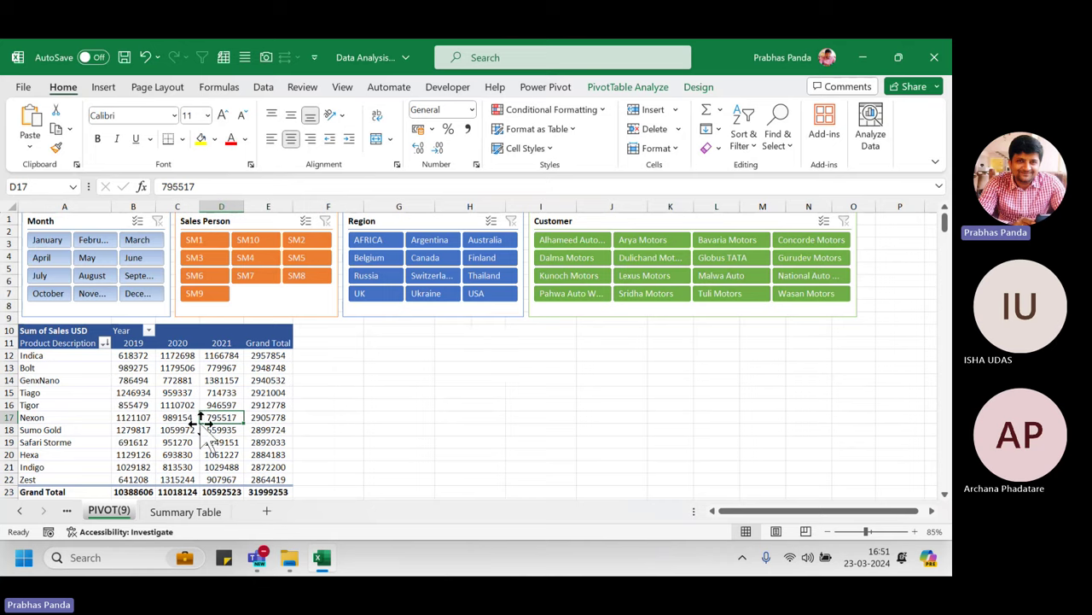
click(215, 380)
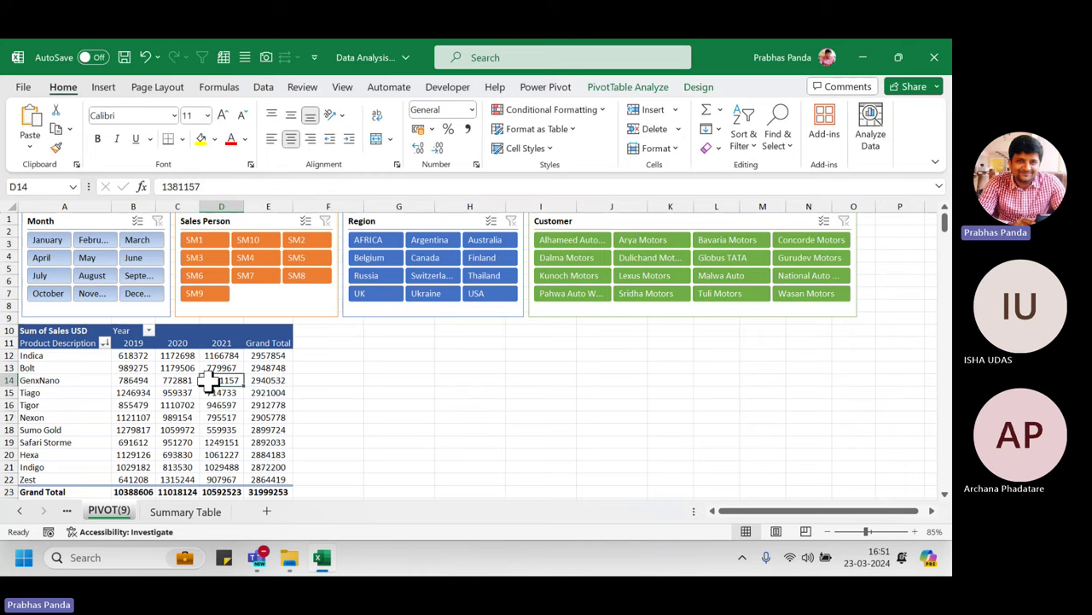
mouse_move(151, 419)
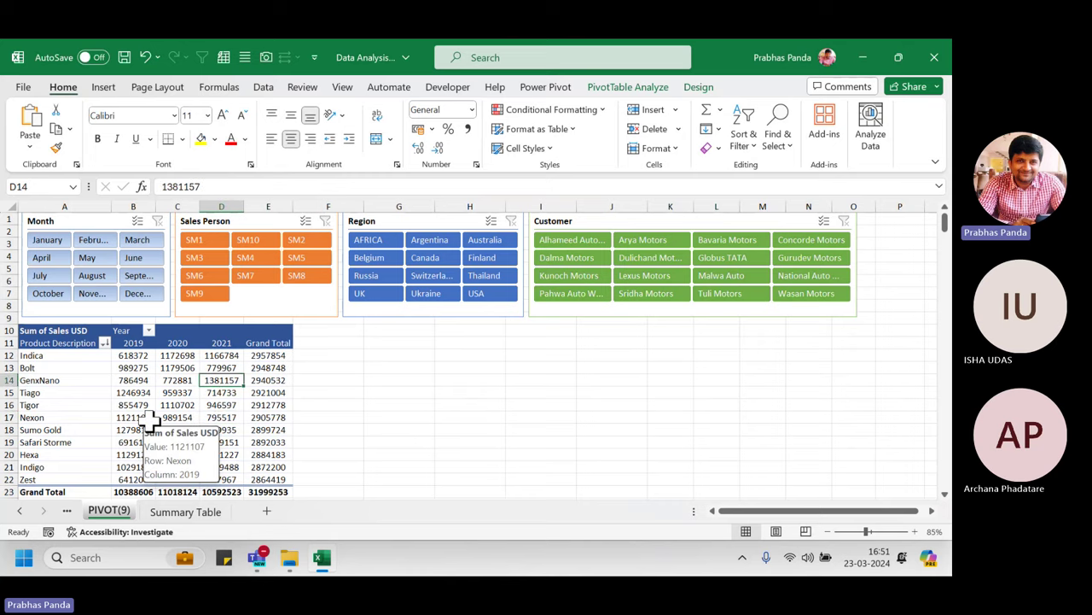
- Insert a Clustered Column PivotChart of Sum of Sales USD by product for 2019–2021
click(627, 89)
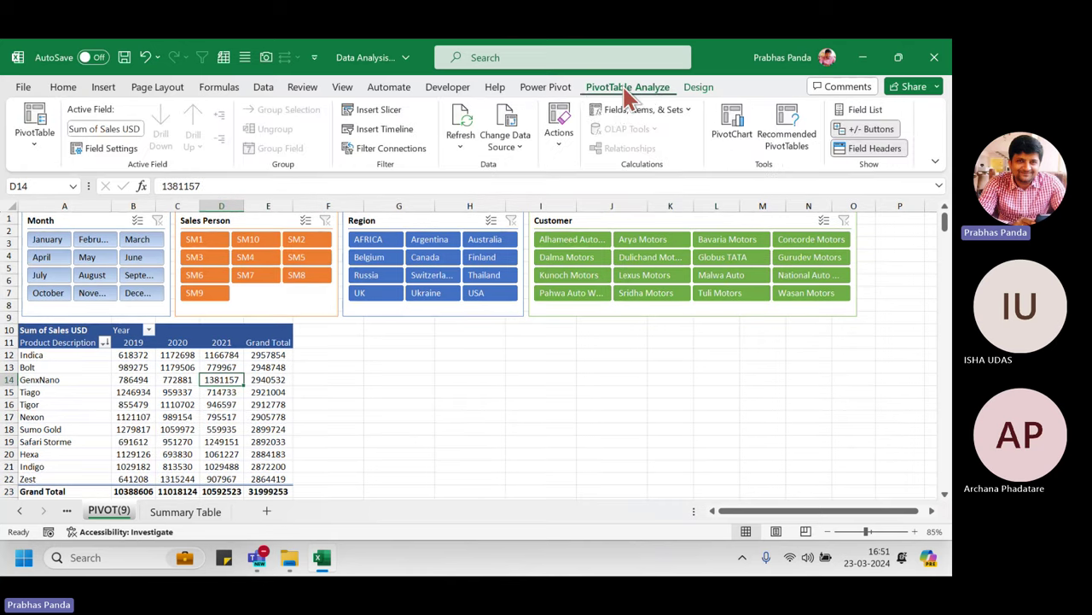
click(628, 88)
click(626, 94)
click(736, 151)
click(733, 124)
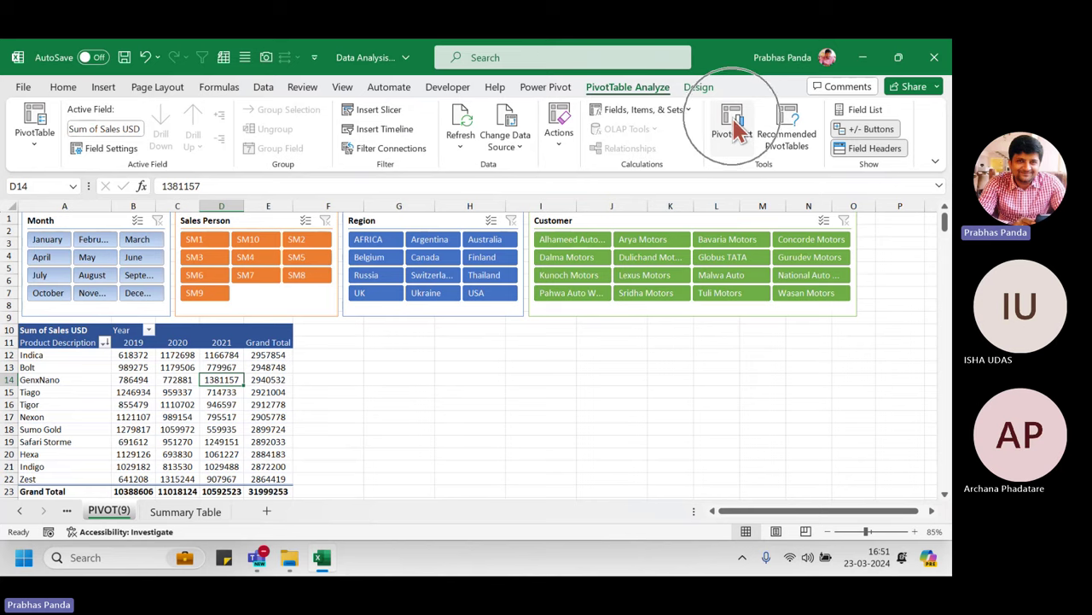
click(734, 126)
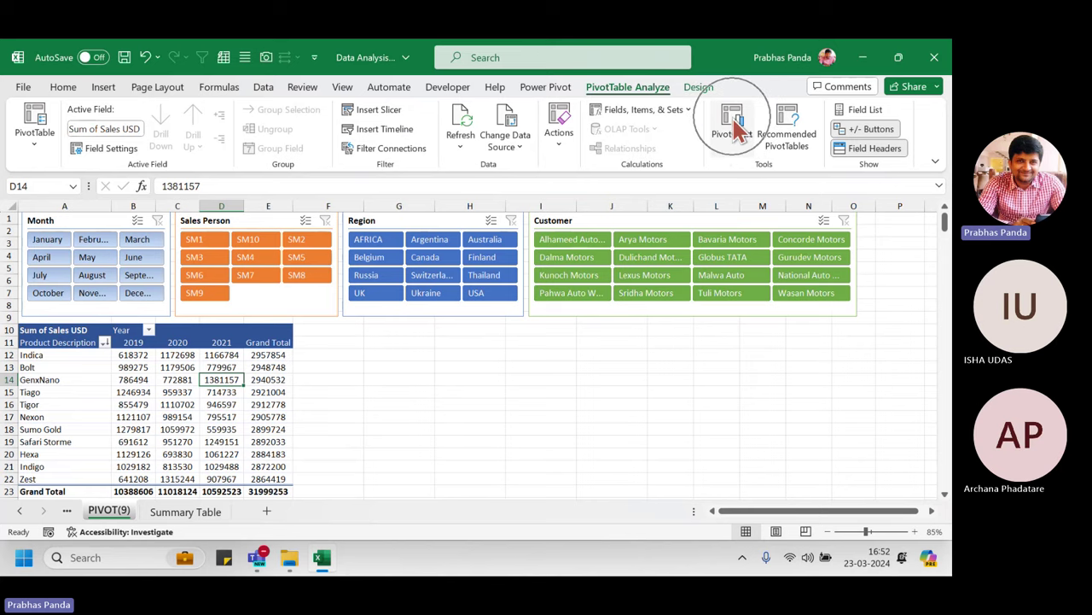
click(734, 128)
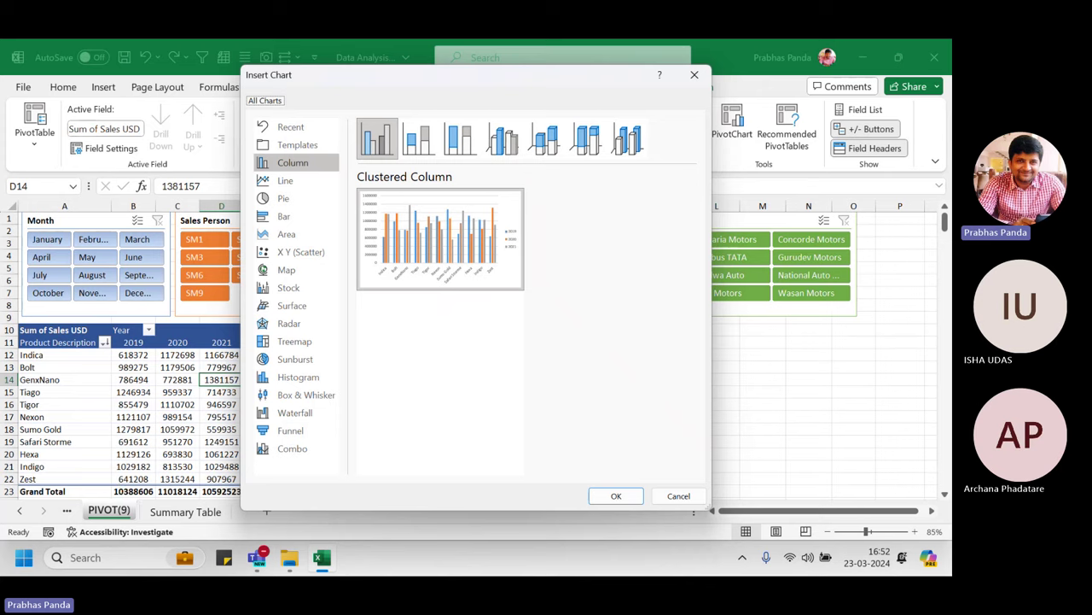
click(608, 496)
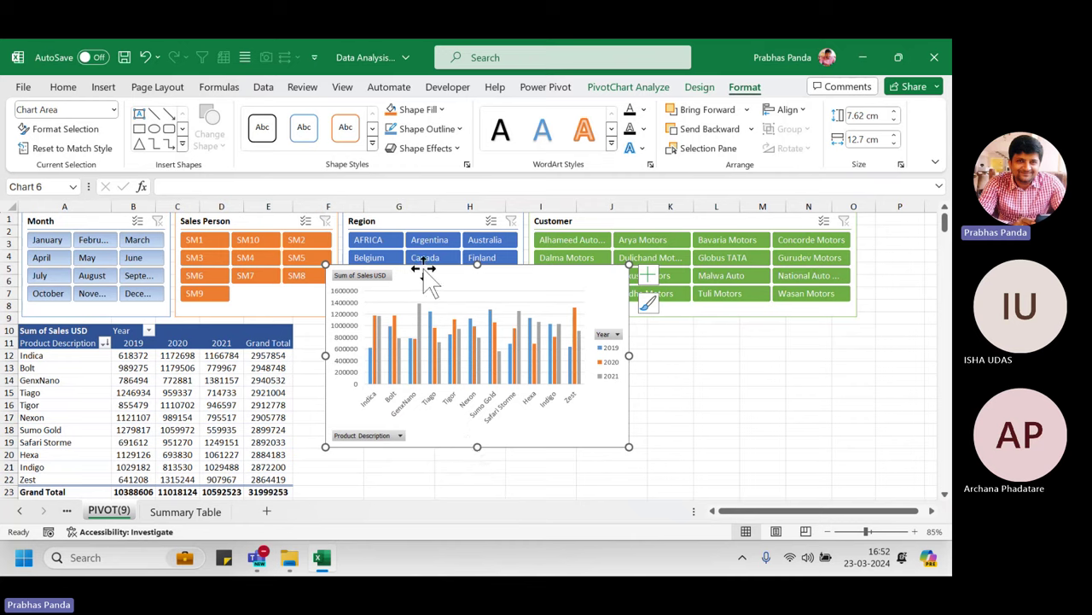
mouse_move(425, 273)
mouse_down()
mouse_move(415, 324)
mouse_move(394, 324)
mouse_up()
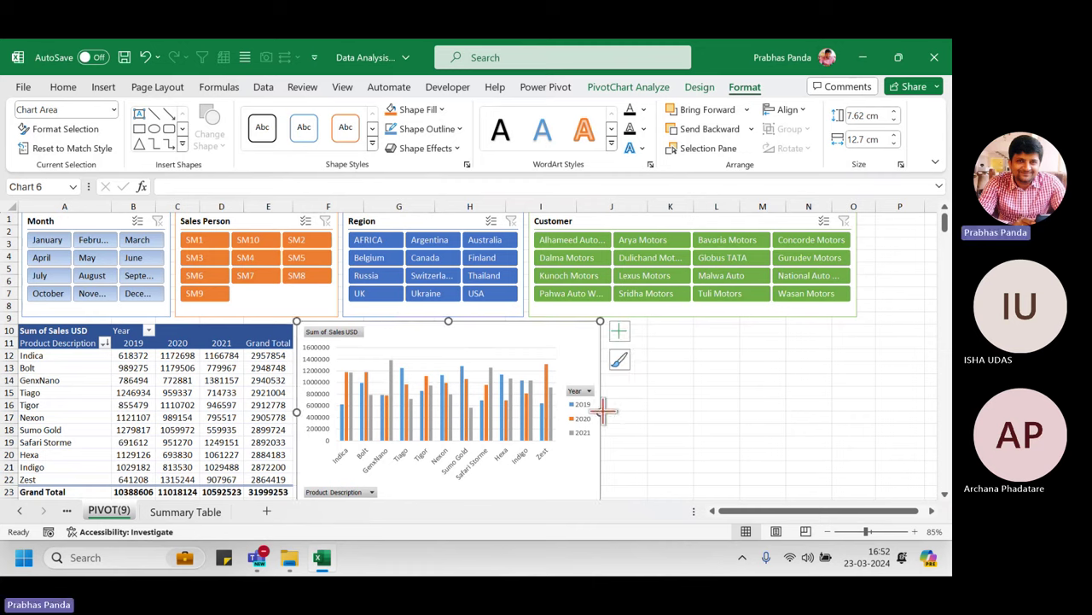
drag(603, 412, 868, 410)
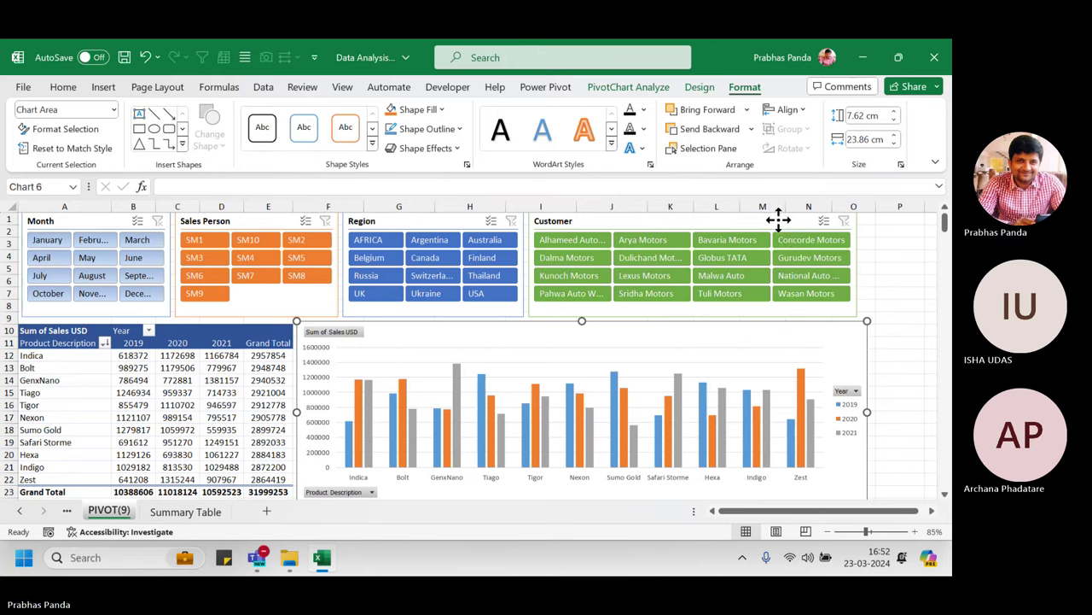
click(776, 219)
drag(860, 265, 868, 268)
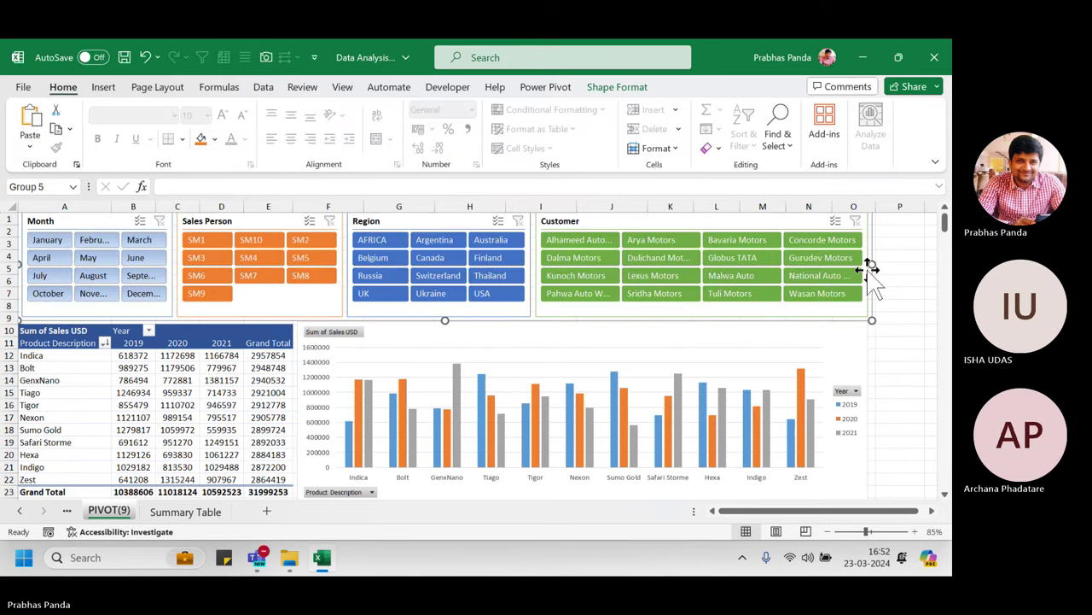
click(795, 365)
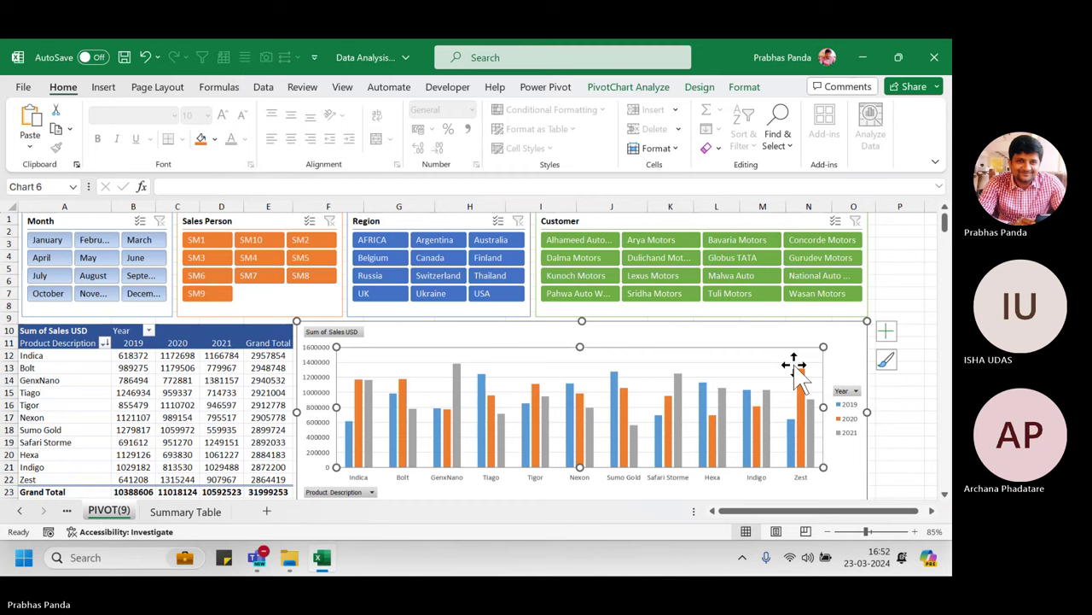
click(898, 292)
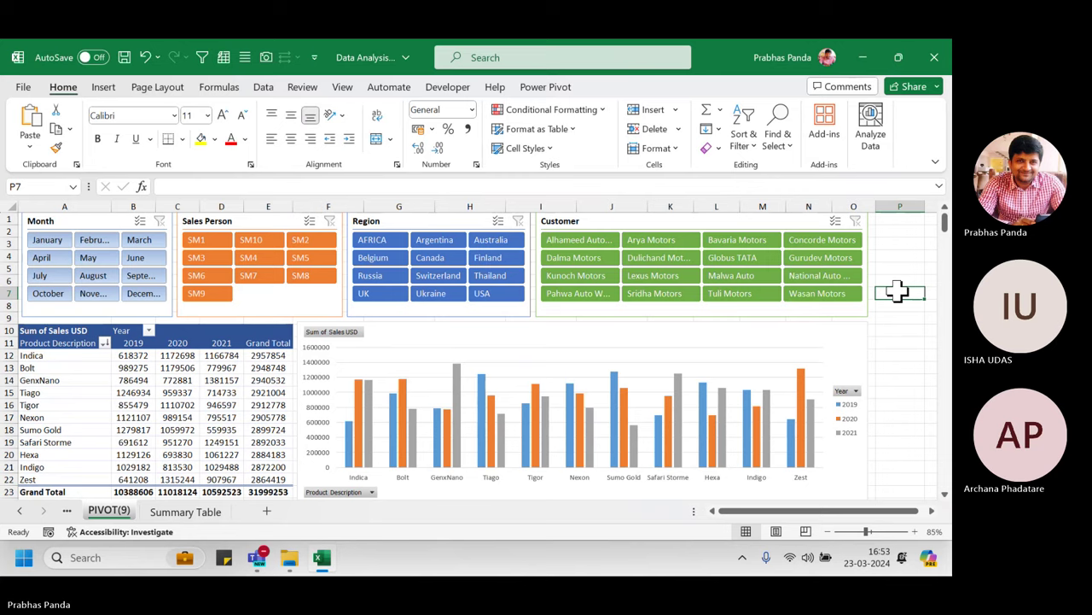
click(177, 405)
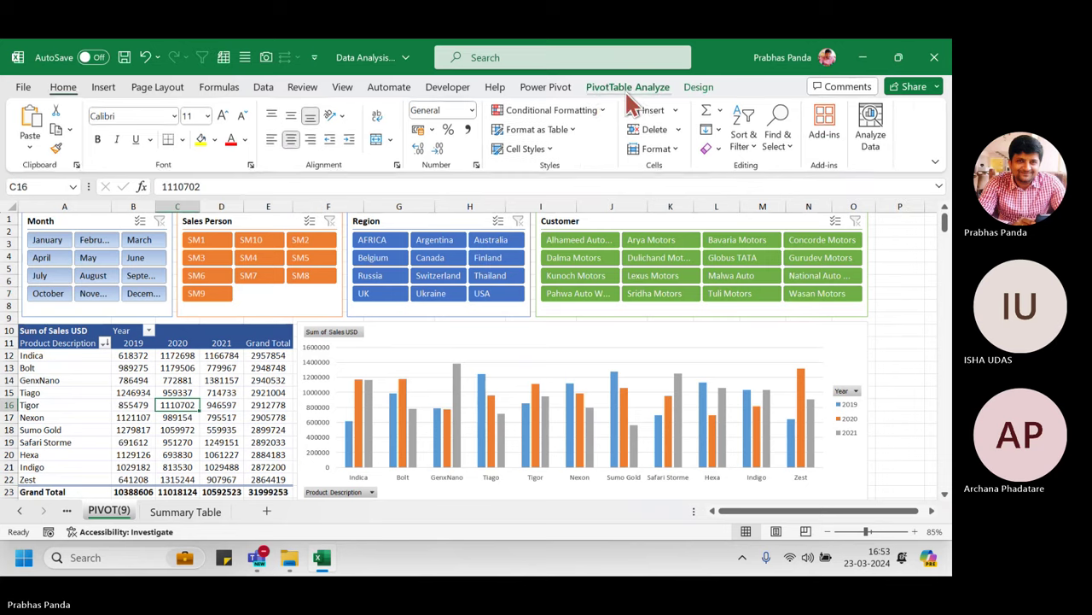
- Show PivotTable Analyze and highlight the chart's Year legend and Product Description button
click(627, 91)
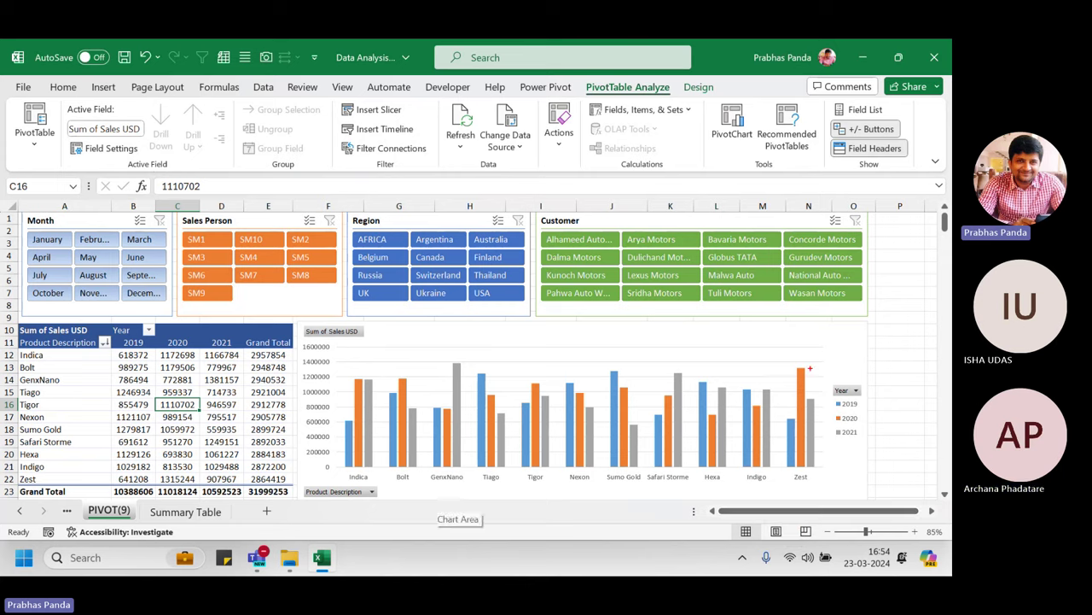
drag(810, 368, 871, 443)
mouse_move(294, 472)
mouse_down()
mouse_move(309, 498)
mouse_move(398, 511)
mouse_up()
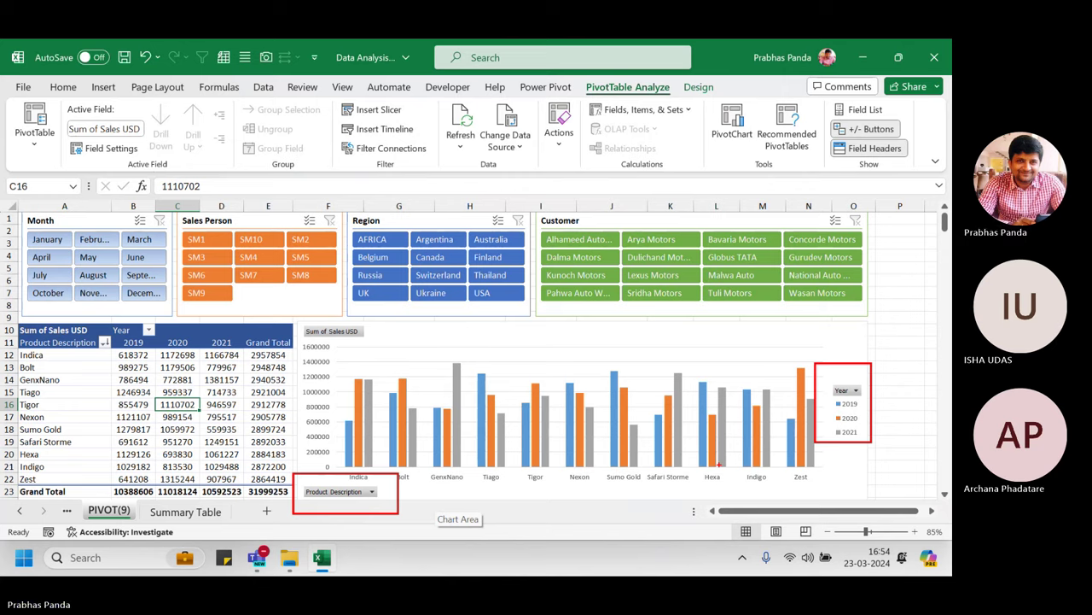
key(Escape)
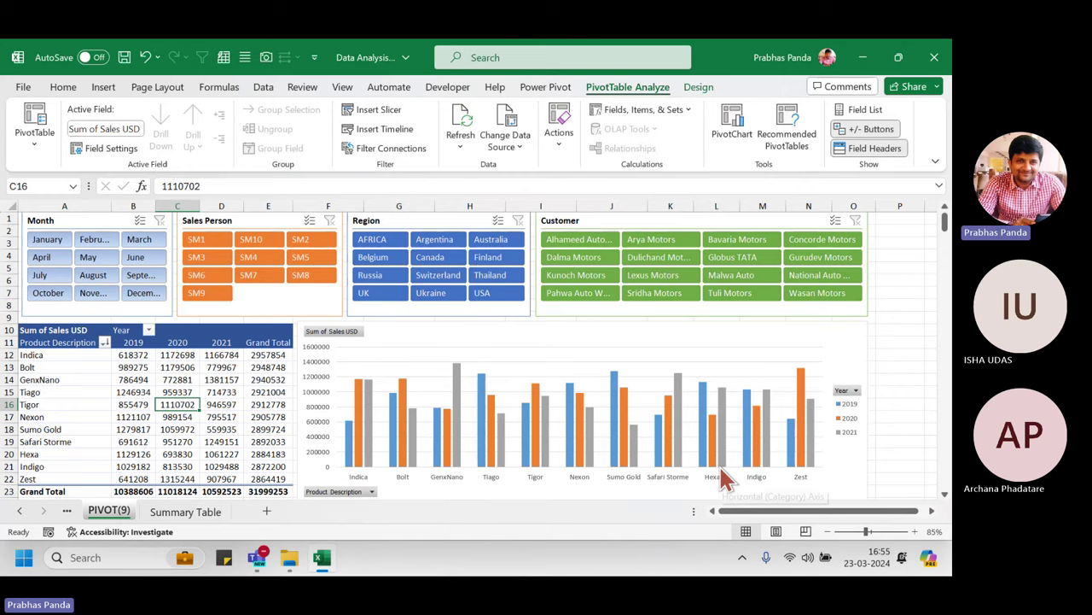
- Select the sales PivotChart and show its chart Design tools
click(534, 321)
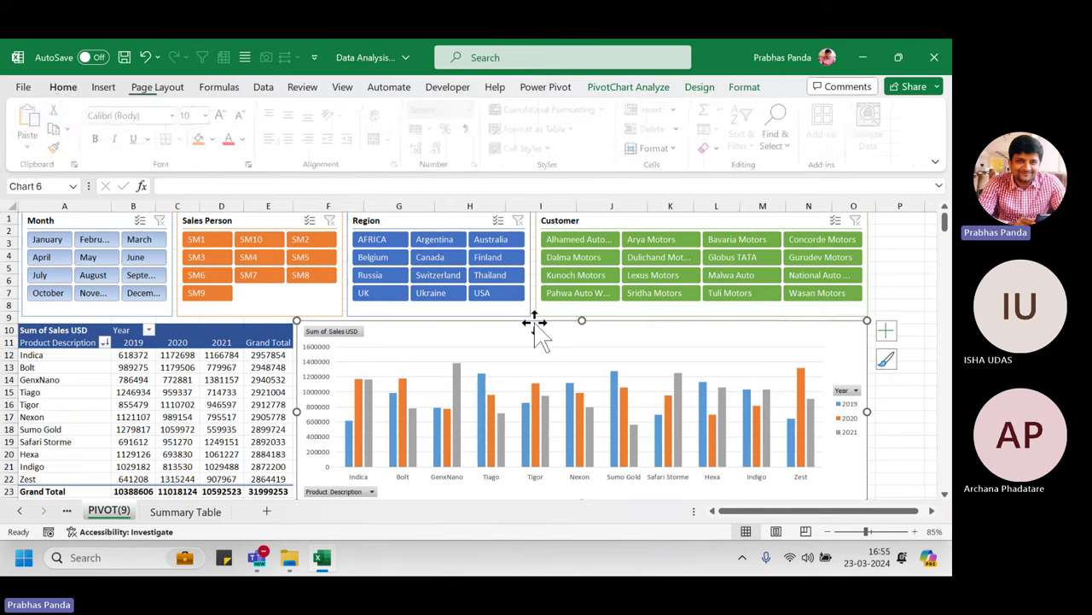
mouse_move(662, 426)
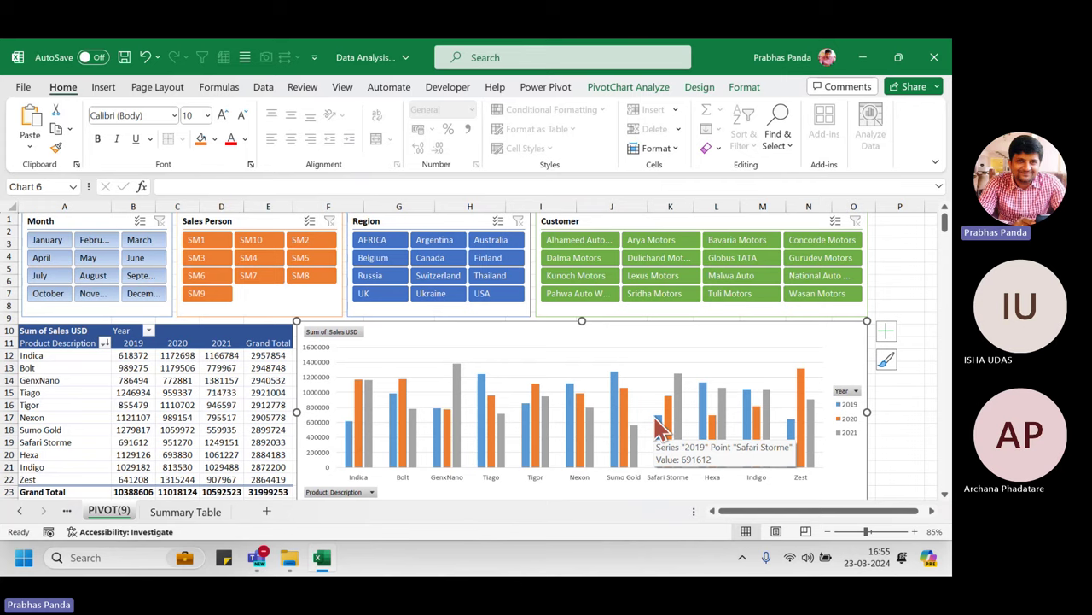
mouse_move(584, 455)
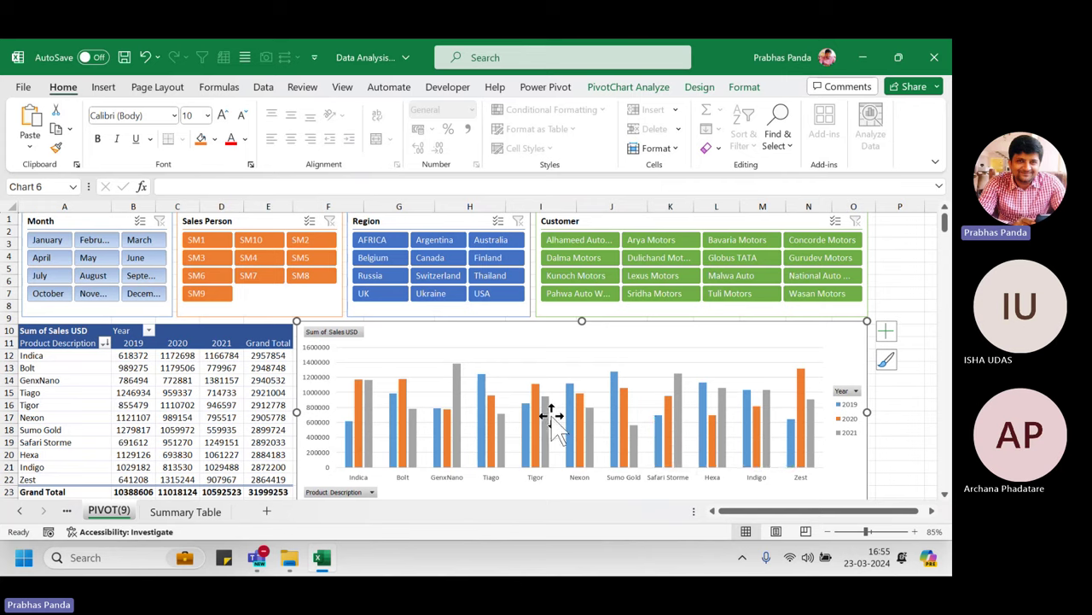
click(696, 88)
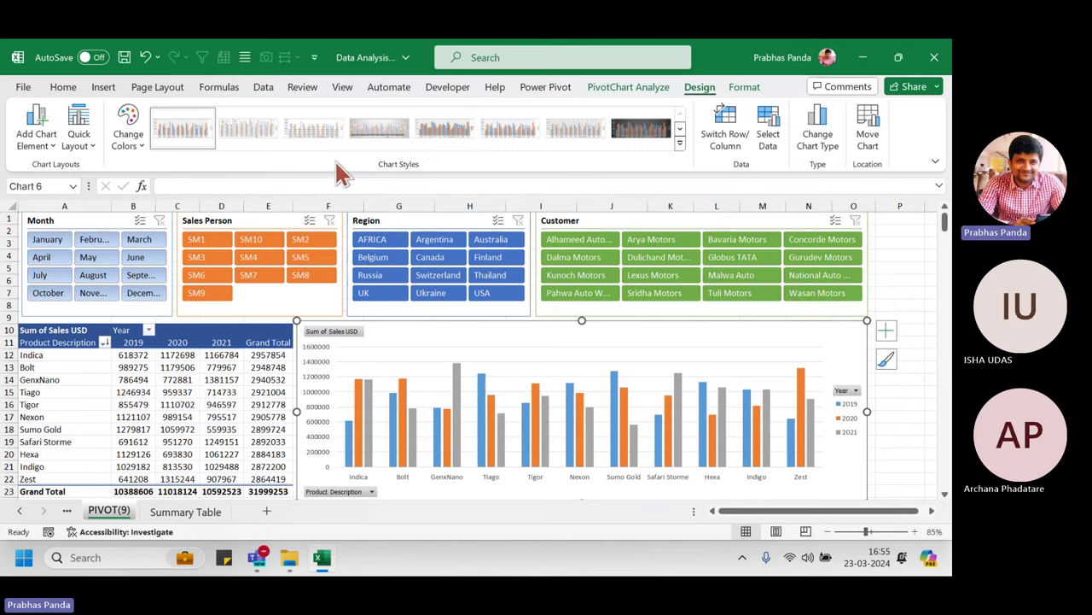
- Apply Style 14 from the Chart Styles gallery to the pivot chart
click(680, 143)
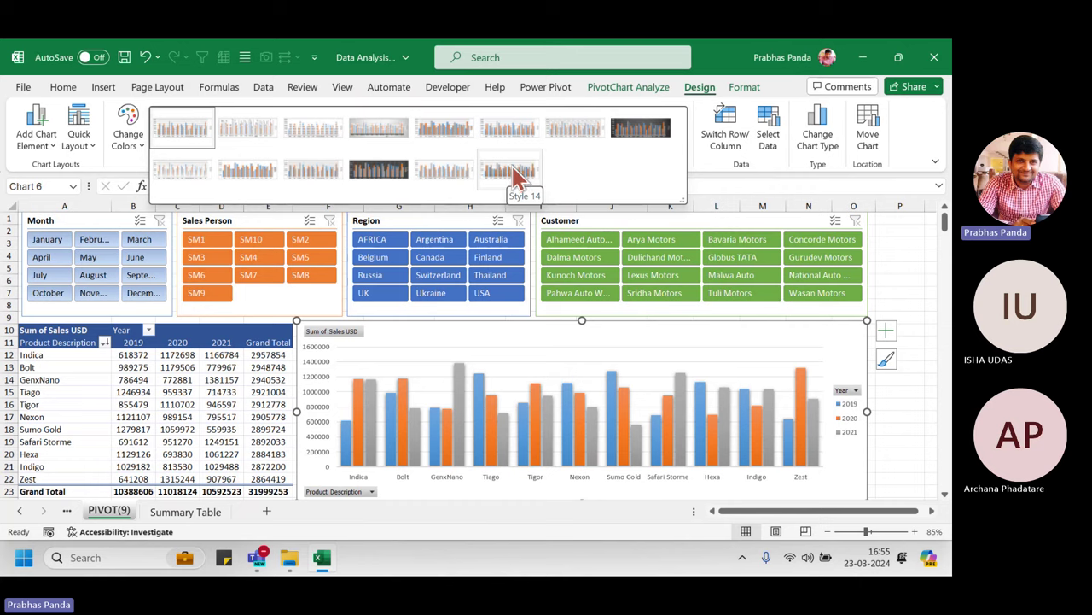
click(513, 170)
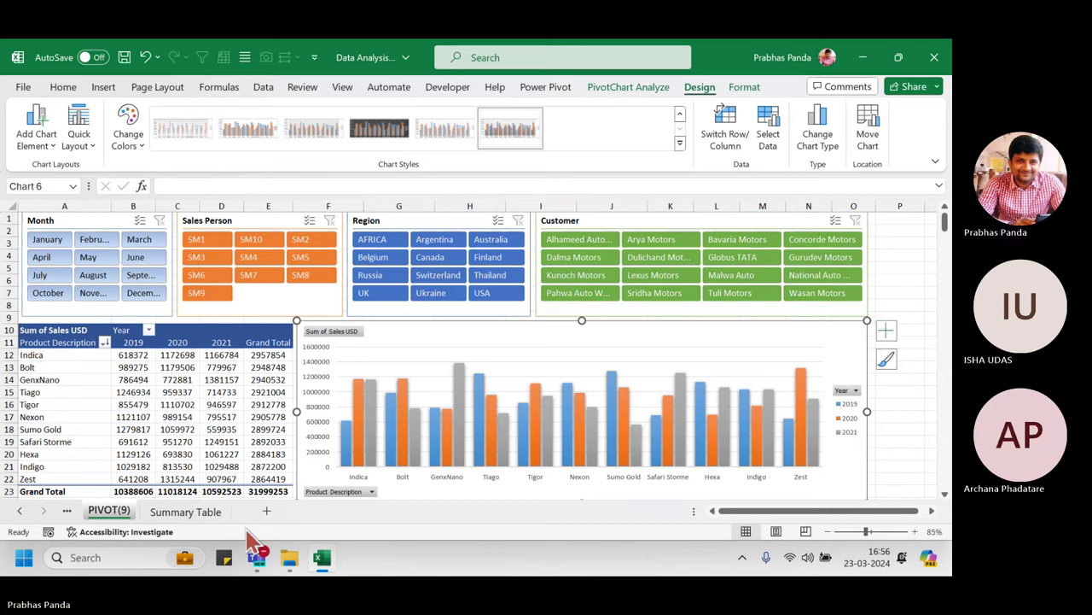
click(886, 331)
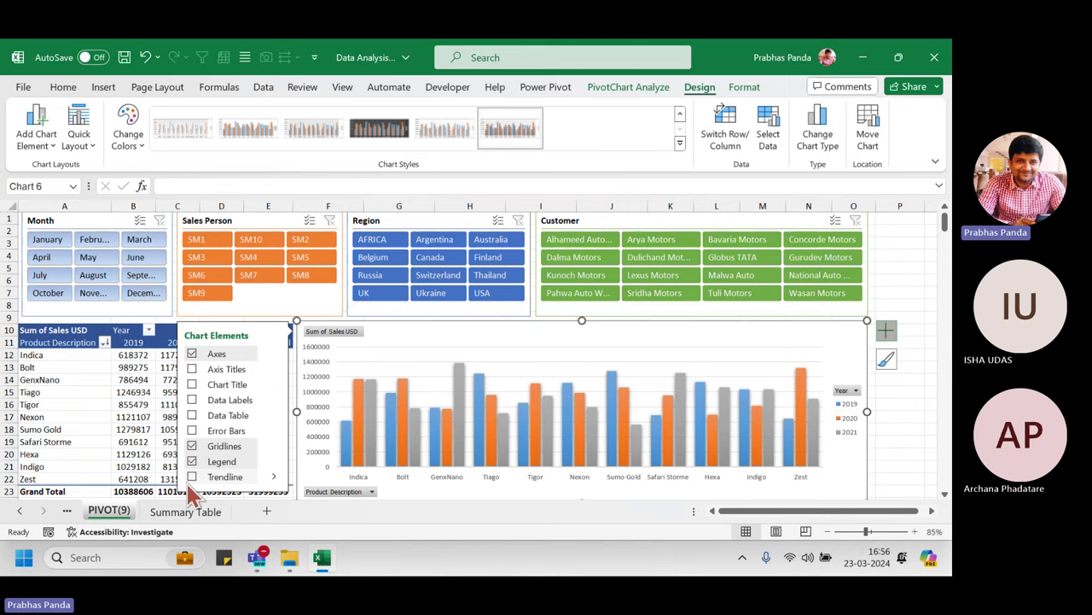
- Turn off the chart's Gridlines and deselect the chart by clicking cell P3
click(215, 447)
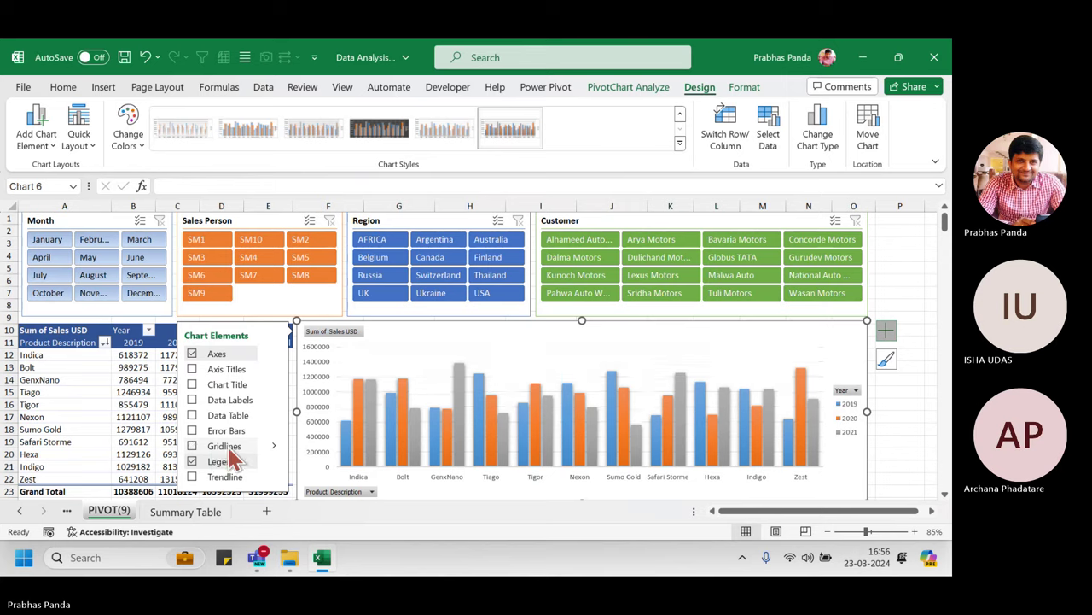
click(887, 332)
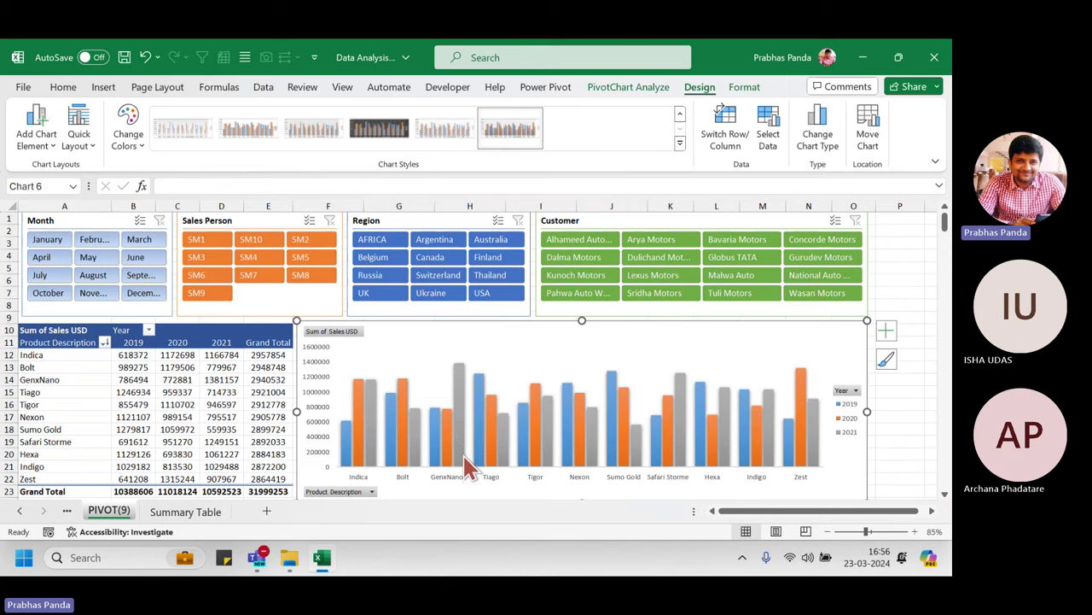
click(901, 243)
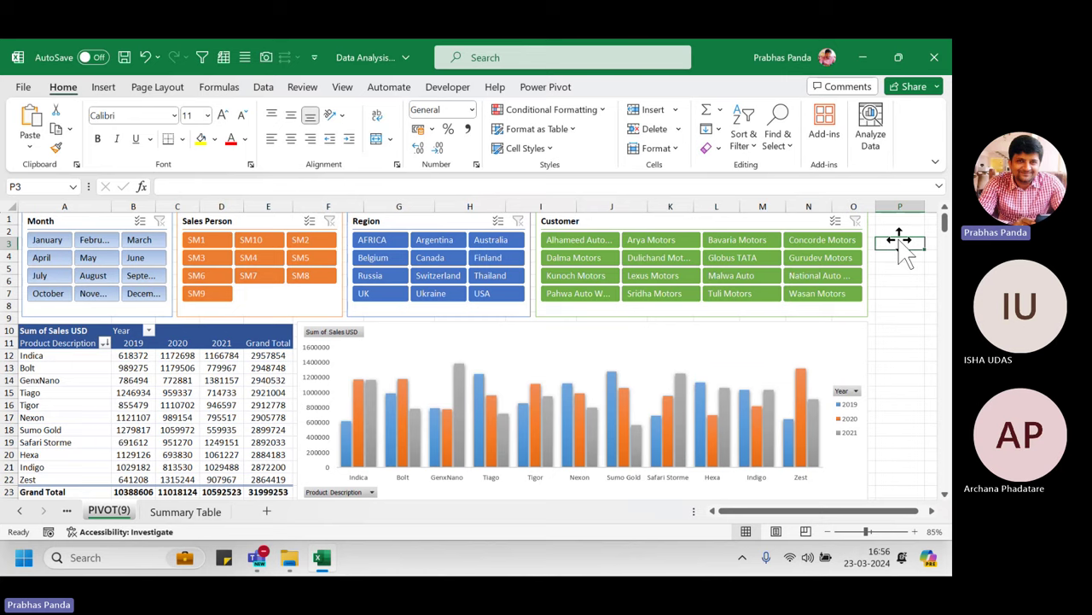
- Reveal all PIVOT sheet tabs and highlight the formula bar, column headings, row numbers and ribbon
click(18, 510)
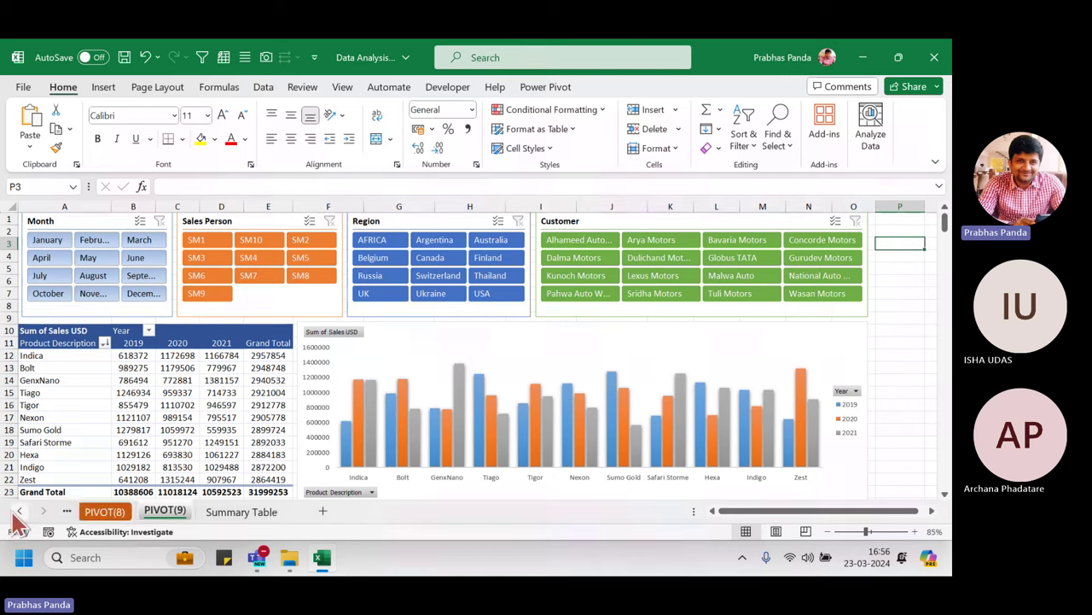
click(19, 510)
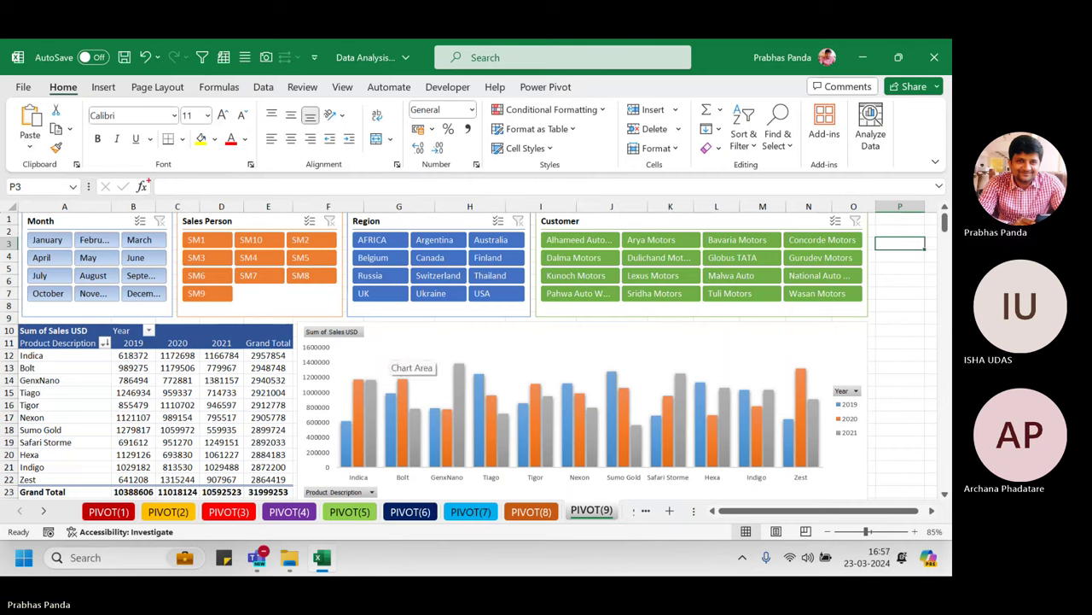
mouse_move(154, 171)
mouse_down()
mouse_move(288, 197)
mouse_move(408, 203)
mouse_up()
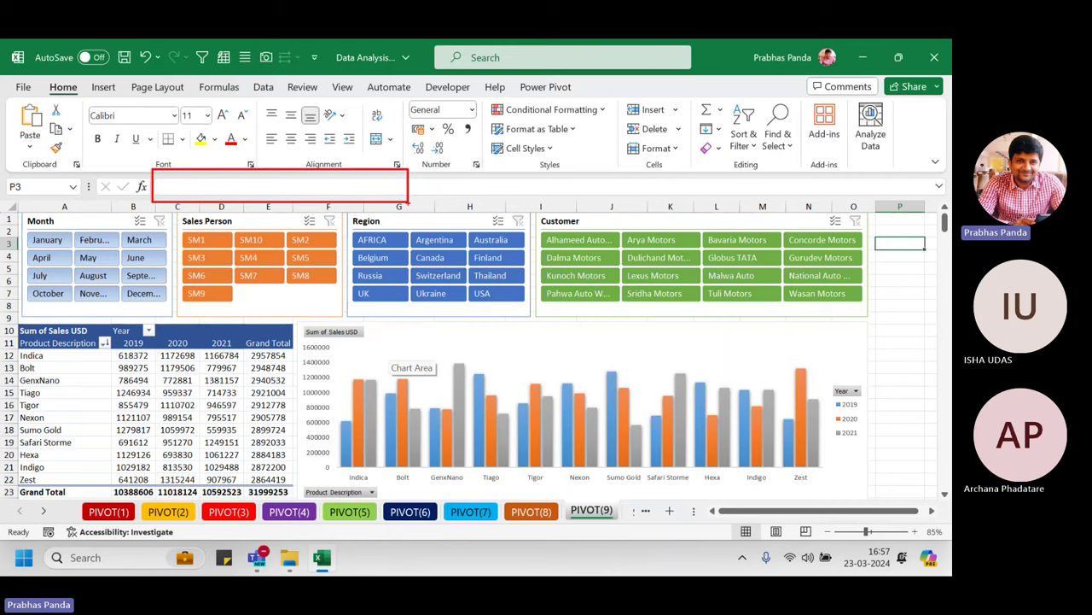
drag(427, 195, 850, 214)
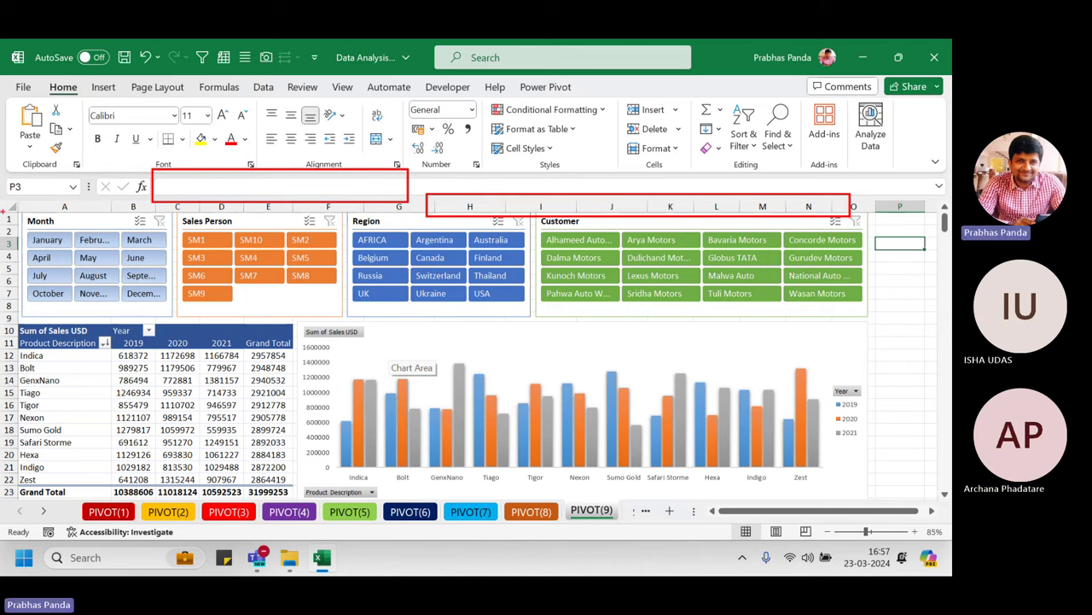
mouse_move(2, 205)
mouse_down()
mouse_move(19, 241)
mouse_move(30, 497)
mouse_up()
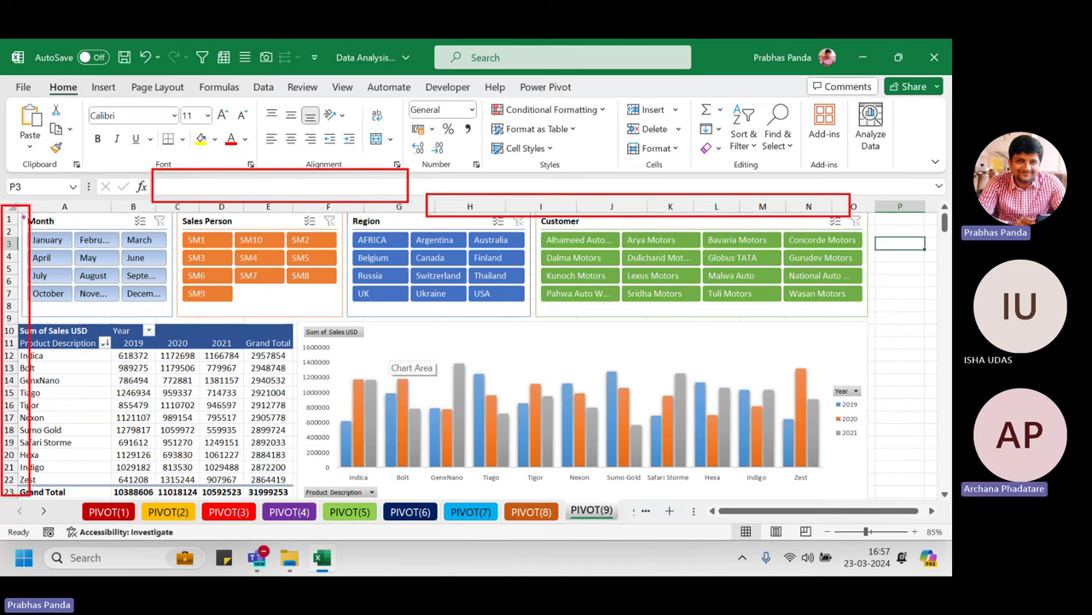
mouse_move(4, 101)
mouse_down()
mouse_move(124, 119)
mouse_move(679, 140)
mouse_move(910, 171)
mouse_up()
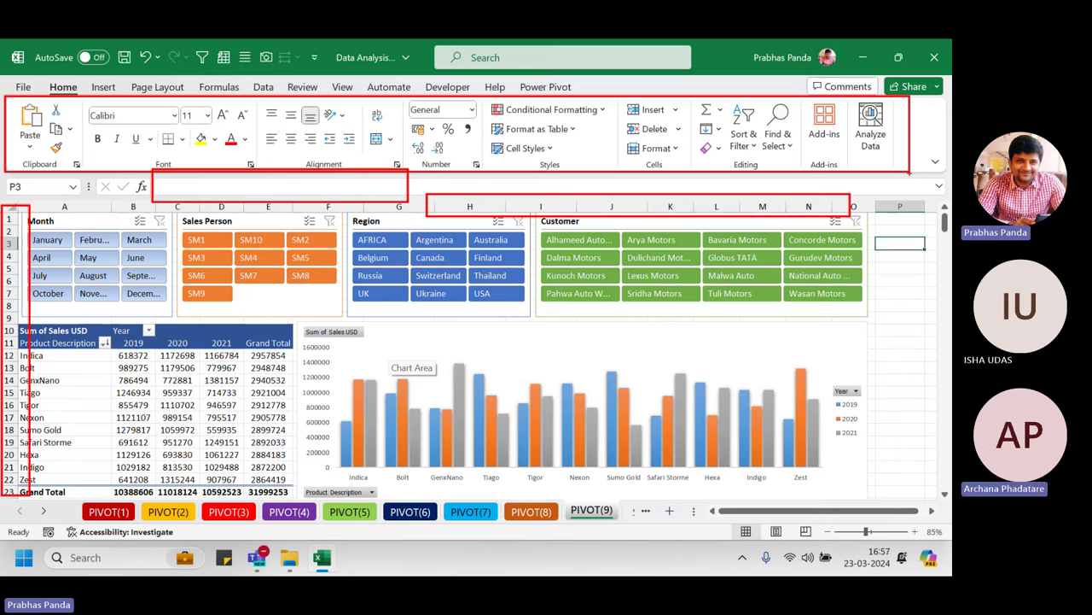
key(Escape)
- Select cell P8 and bring up the View tab's display options
click(903, 305)
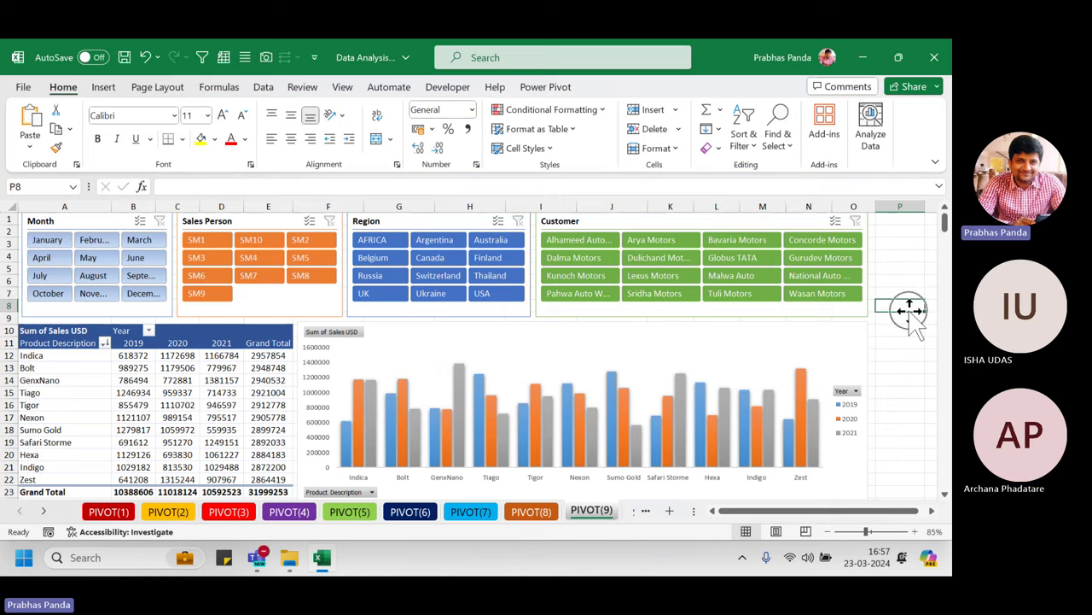
click(910, 311)
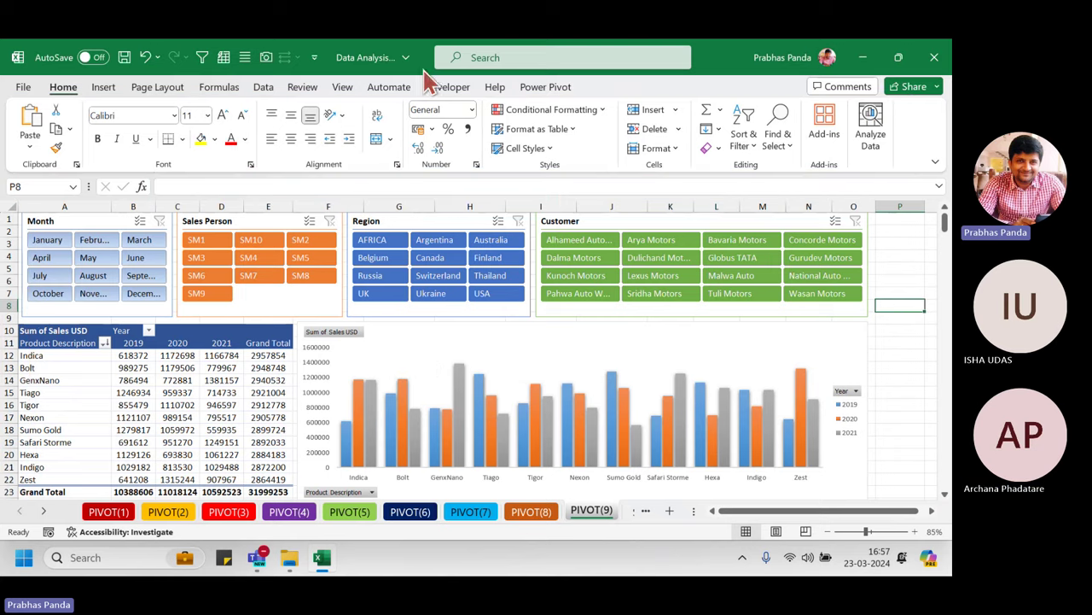
click(342, 88)
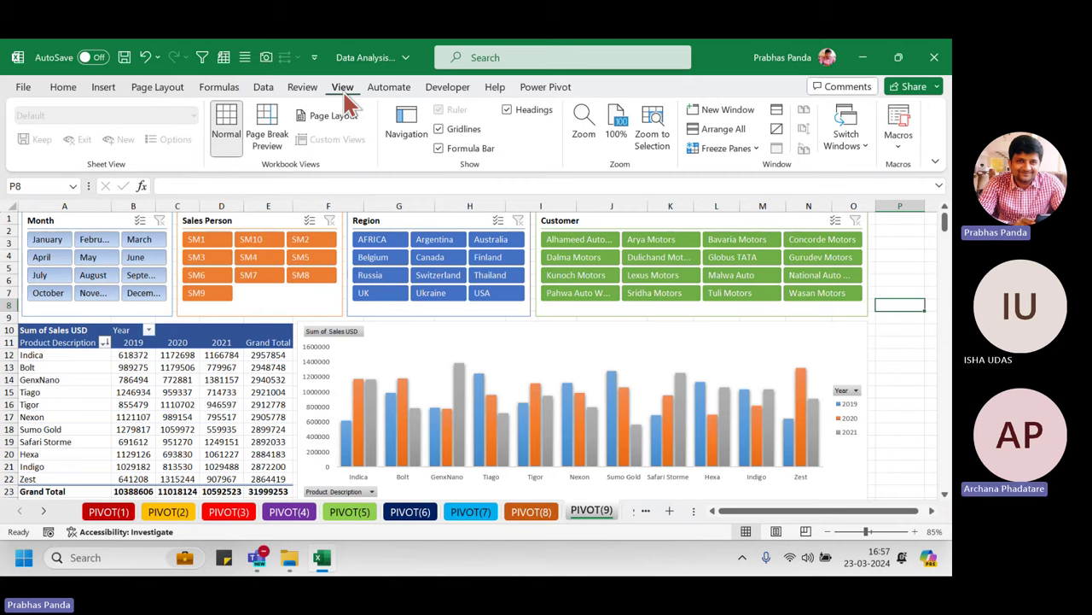
- Hide the formula bar, gridlines and row and column headings on the PIVOT(9) sheet
click(343, 89)
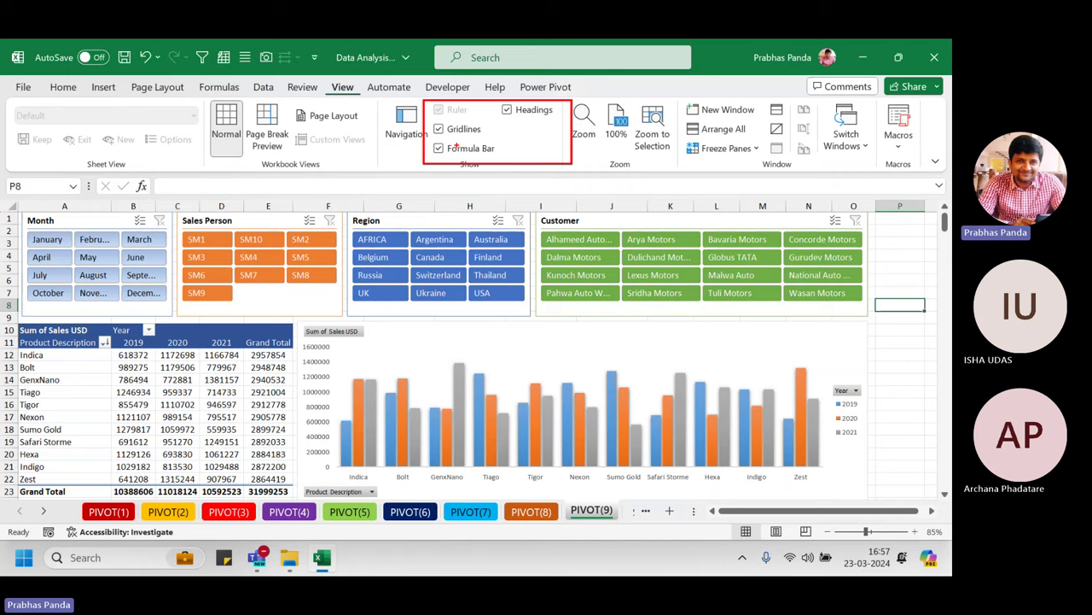
key(Escape)
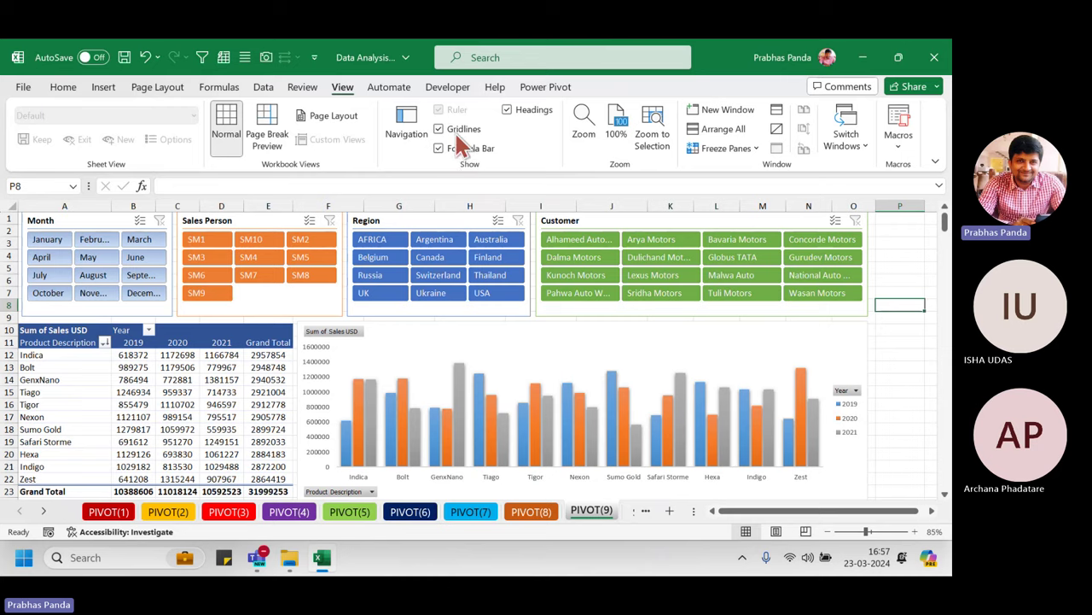
click(454, 151)
click(477, 130)
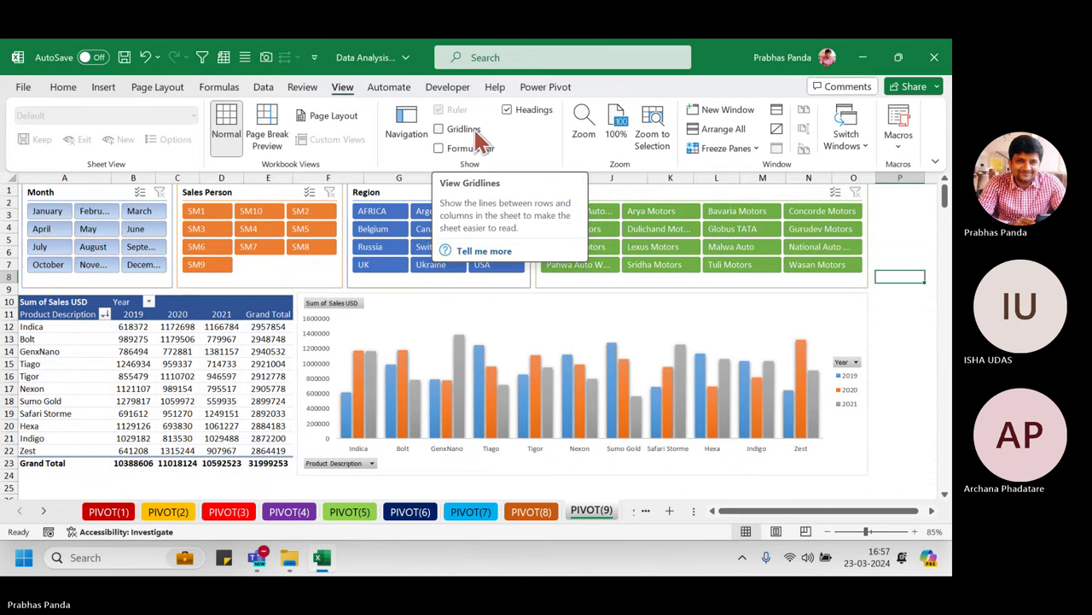
click(522, 110)
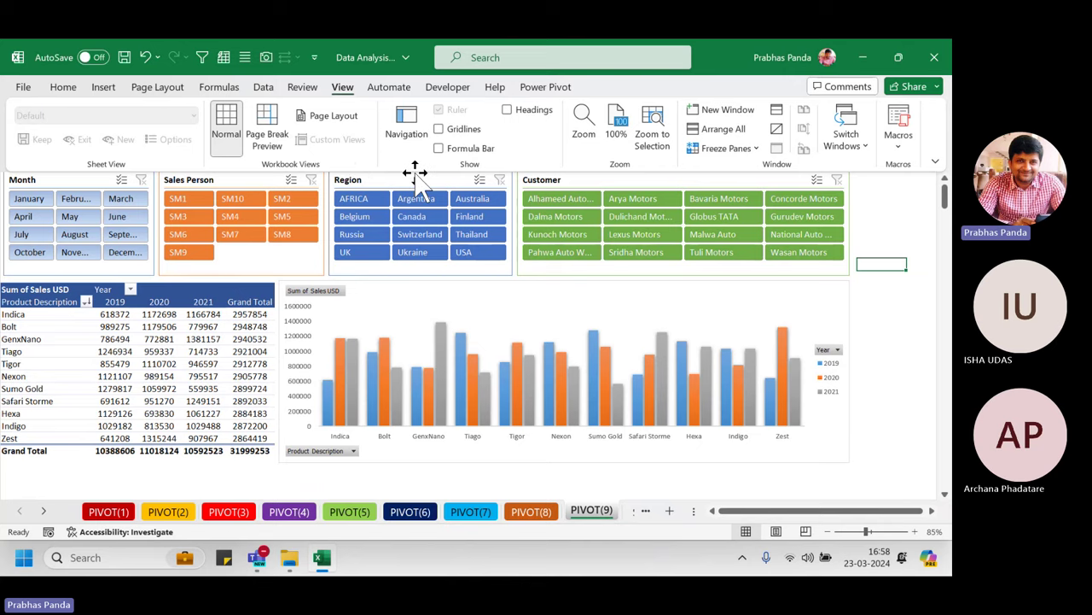
- Toggle the ribbon with Ctrl+F1, leaving it collapsed to tab names only
key(ctrl+F1)
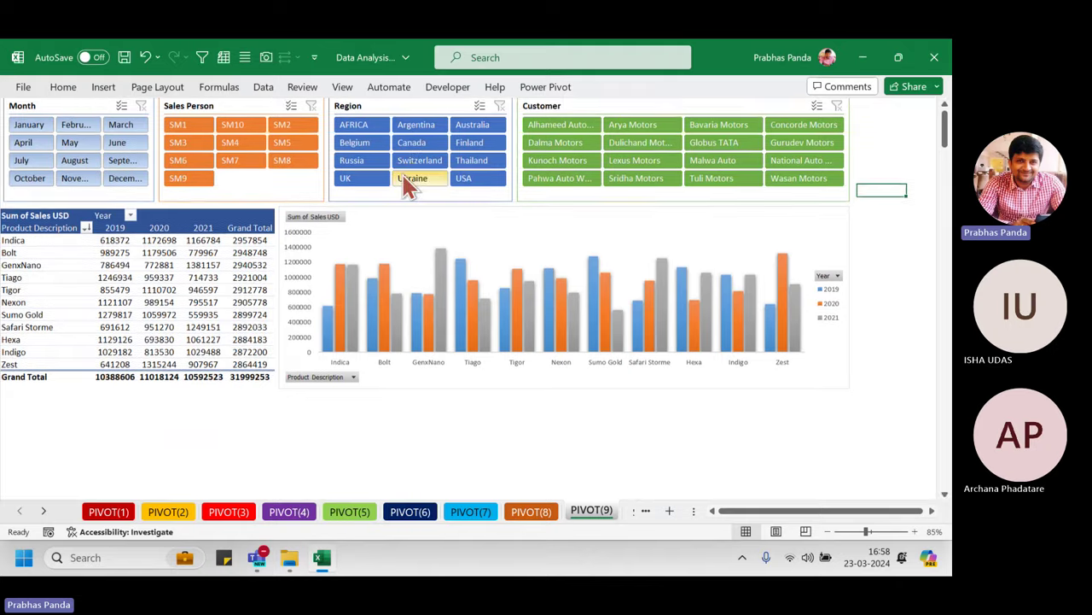
key(ctrl+F1)
key(ctrl+F1)
key(ctrl+F1)
key(ctrl+F1)
key(ctrl+F1)
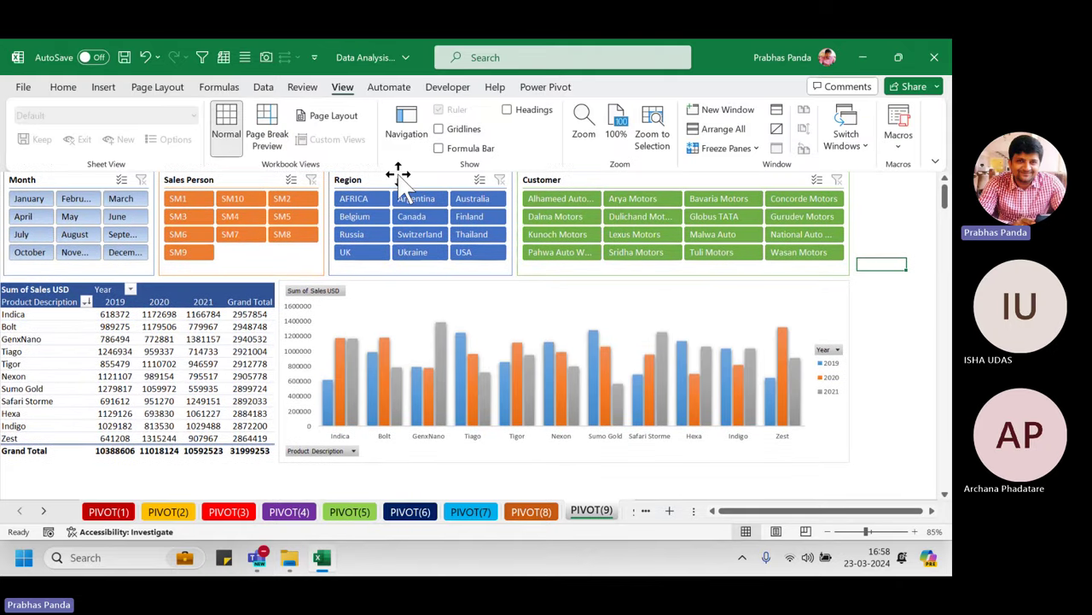
key(ctrl+F1)
key(ctrl+F1)
key(ctrl+F1)
key(ctrl+F1)
key(ctrl+F1)
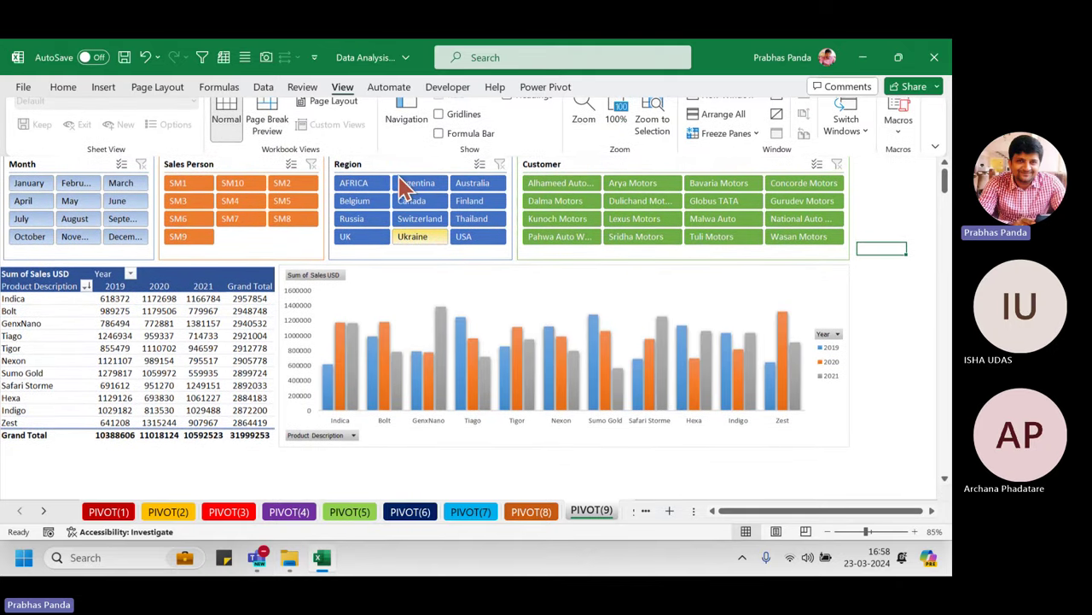
key(ctrl+F1)
key(ctrl+F1)
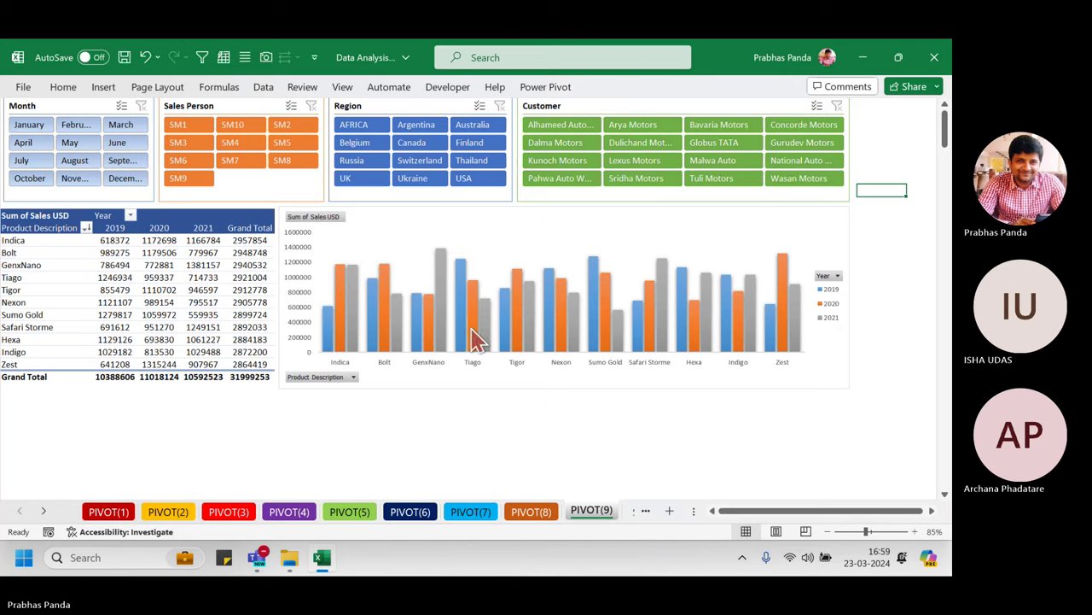
- Drop the View tab's ribbon down temporarily over the dashboard
click(346, 89)
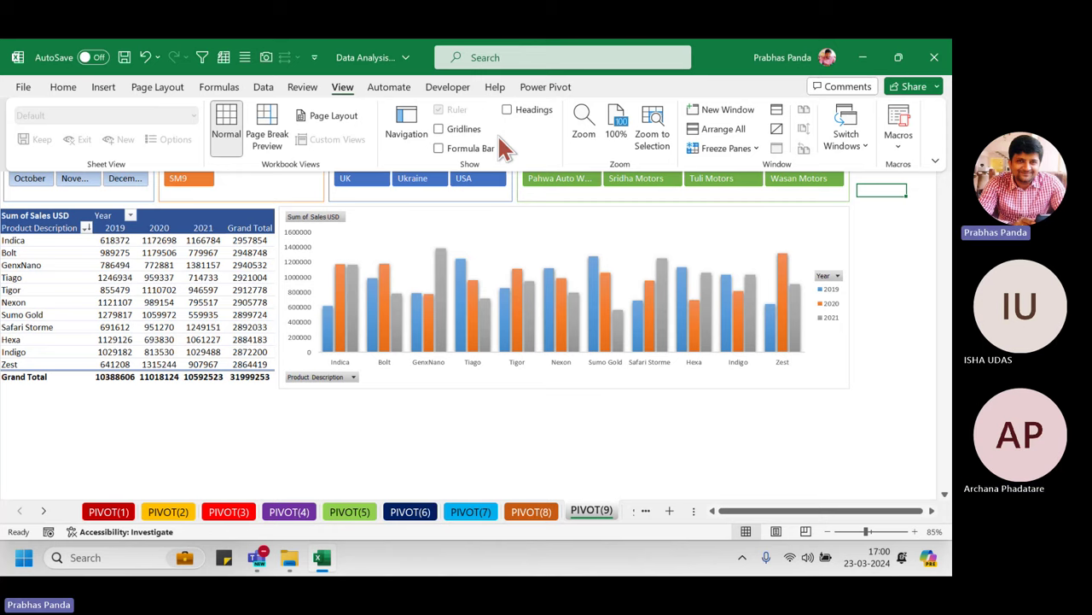
- Insert blank rows at the top of the sheet, above the slicer panel, with Ctrl+Shift+Plus
click(415, 453)
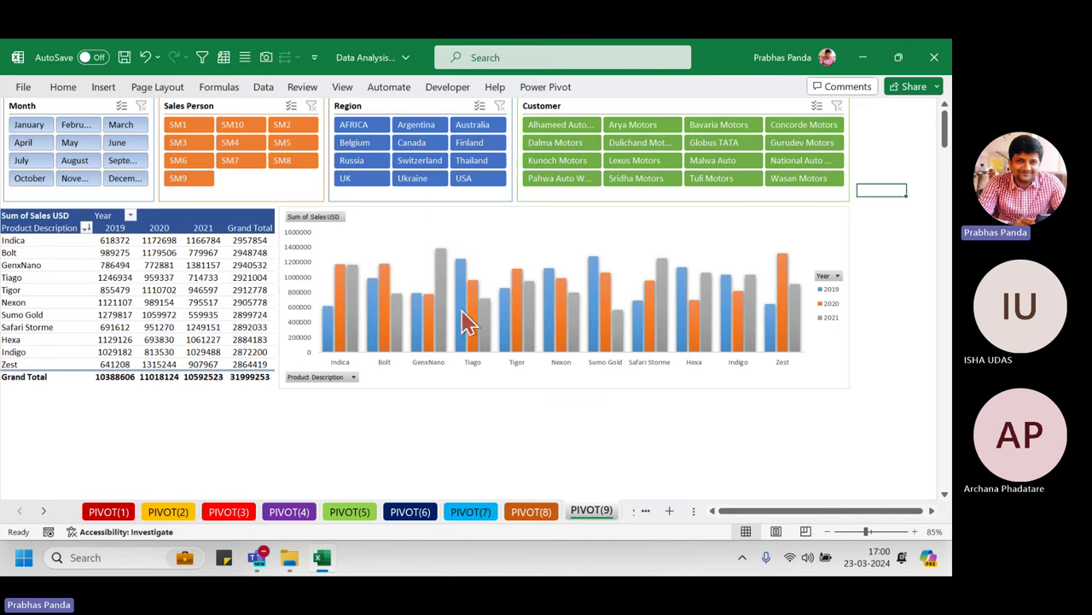
click(878, 114)
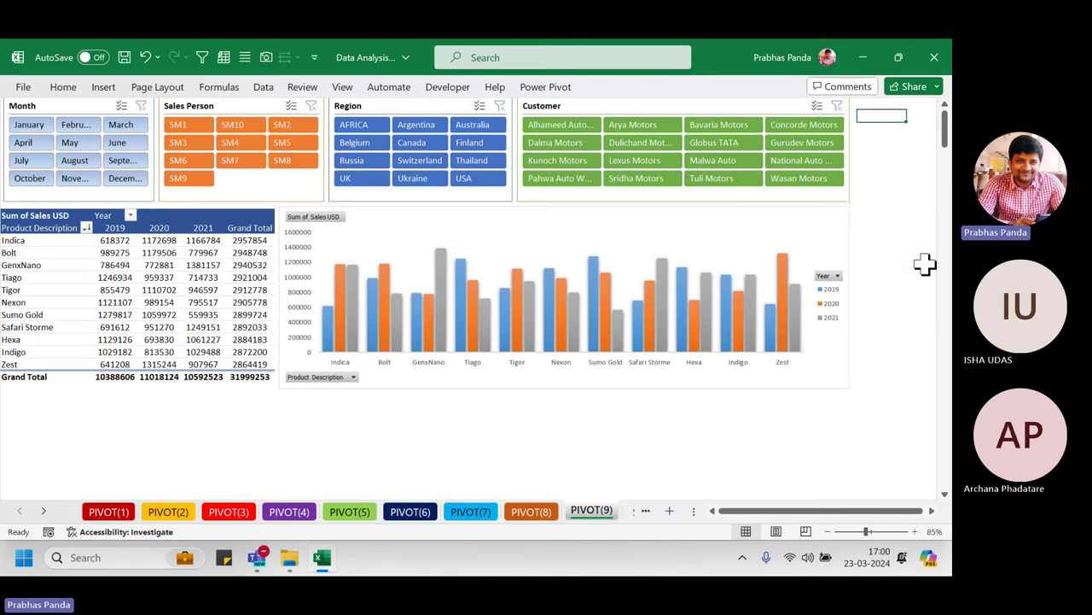
key(Up)
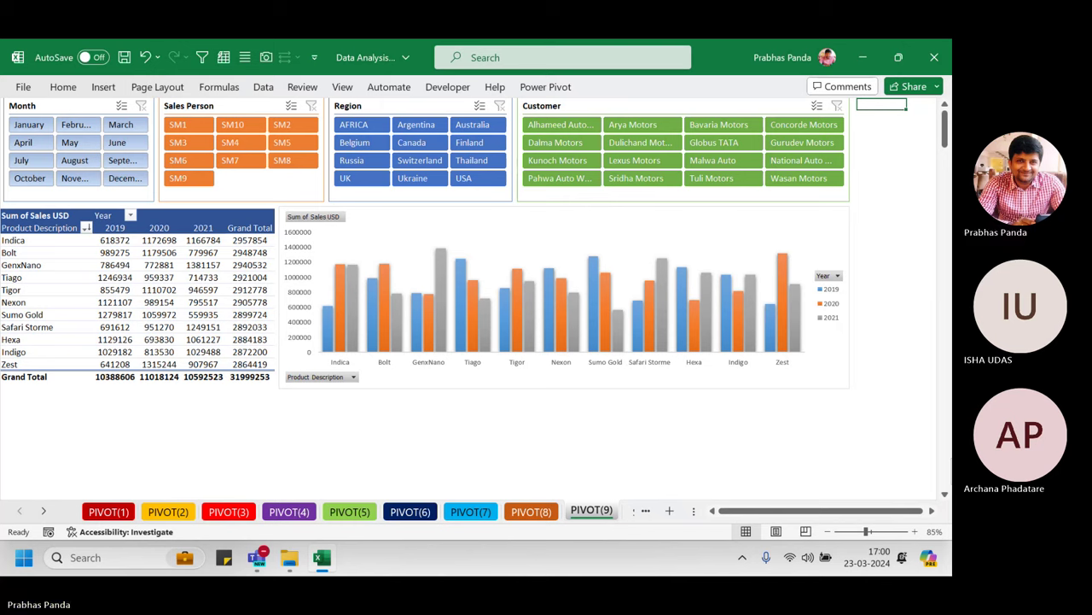
key(ctrl+shift+plus)
key(ctrl+shift+plus)
key(ctrl+shift+plus)
key(ctrl+shift+plus)
key(ctrl+shift+plus)
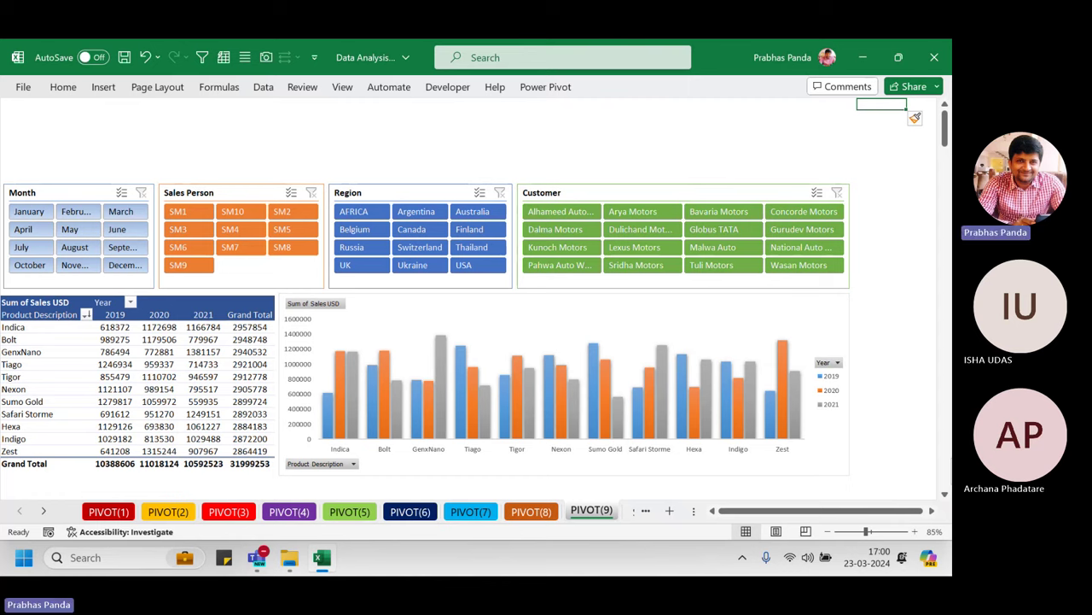
- Draw a rectangle banner across the top of the dashboard
click(104, 87)
click(184, 145)
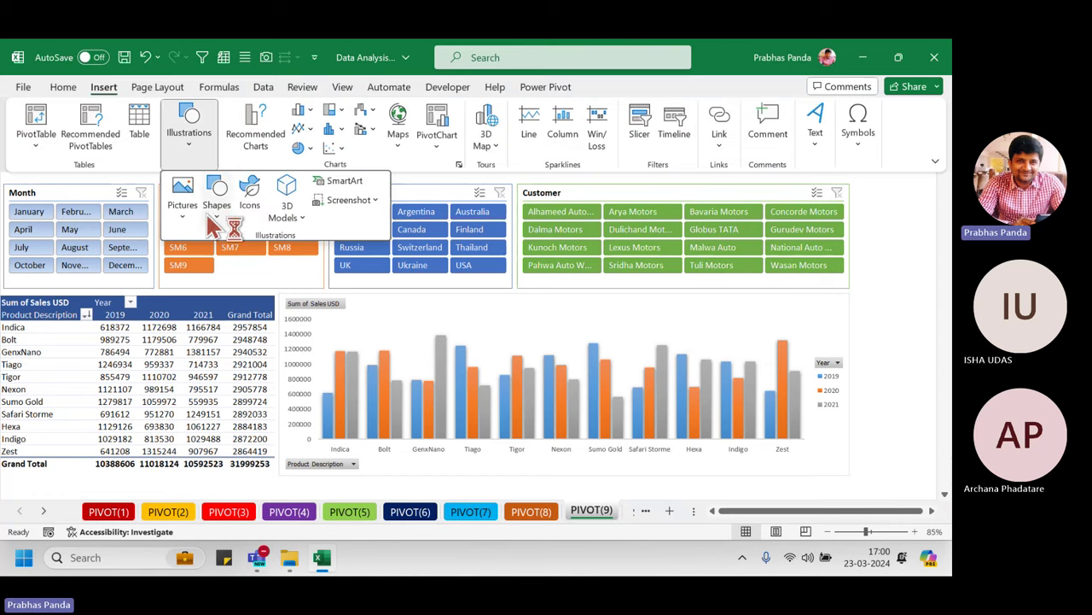
click(216, 201)
click(253, 261)
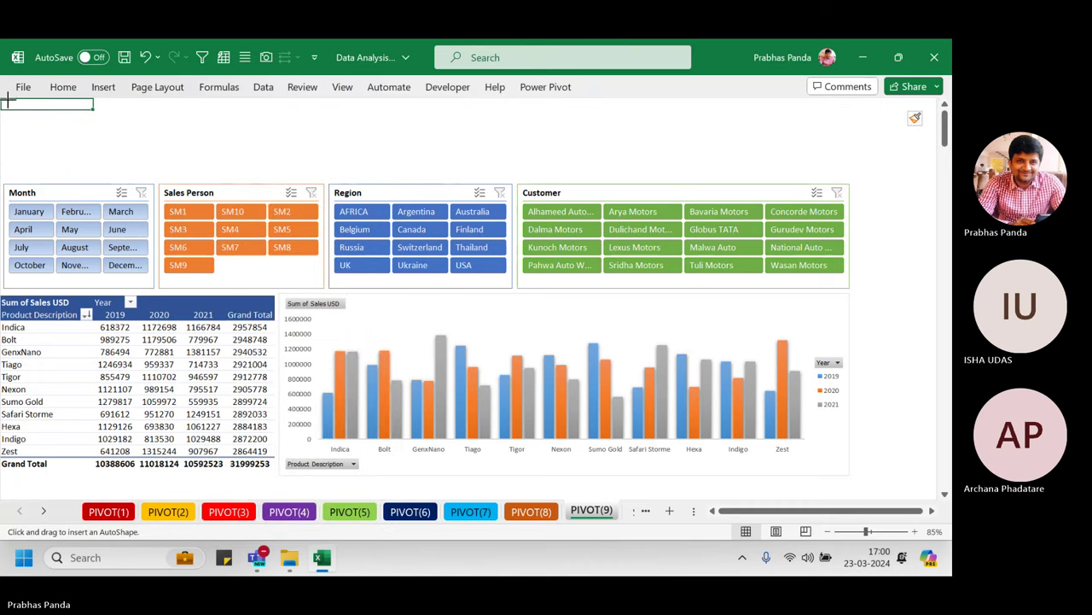
drag(8, 98, 846, 175)
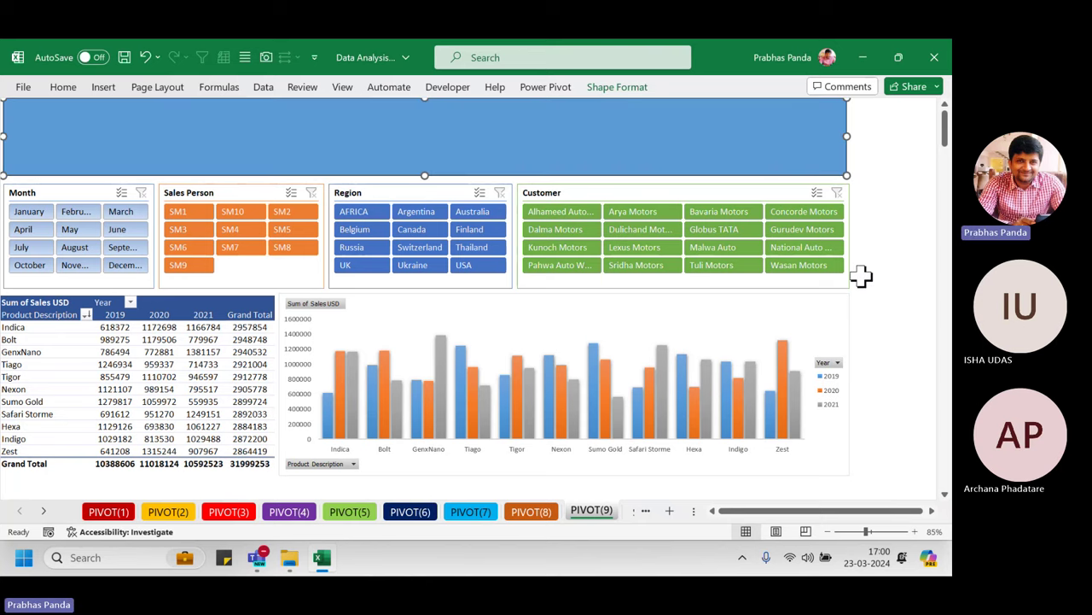
- Type 'SALES DASHBOARD' in the banner, enlarge the font twice and centre it
text(SALES DASHBOARD)
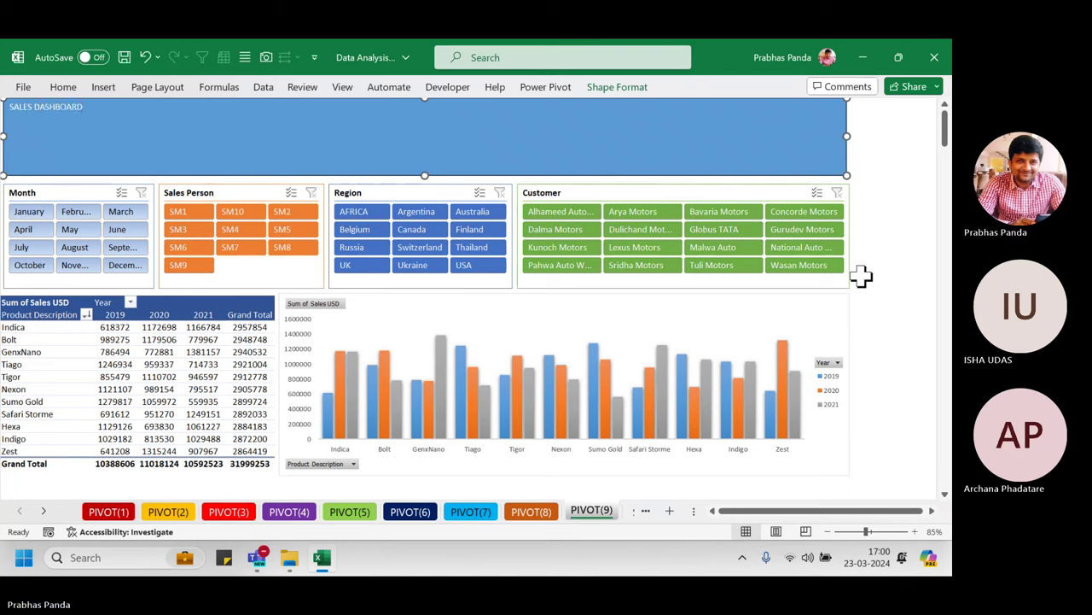
key(ctrl+a)
key(ctrl+shift+period)
key(ctrl+shift+period)
key(ctrl+shift+period)
key(ctrl+shift+period)
key(ctrl+shift+period)
key(ctrl+shift+period)
key(ctrl+shift+period)
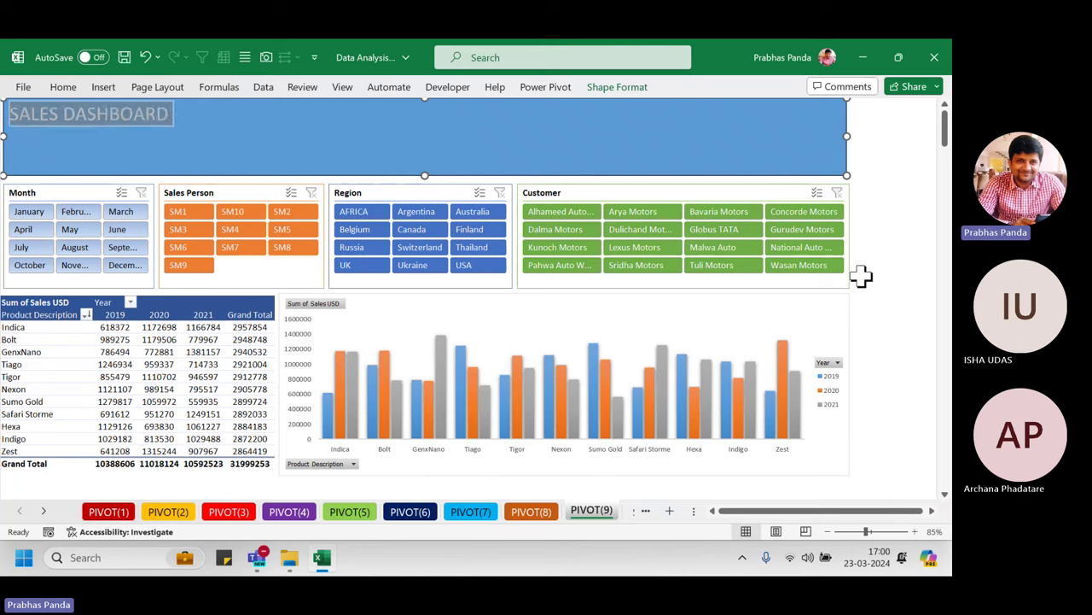
key(ctrl+shift+period)
key(ctrl+shift+period)
key(ctrl+shift+period)
key(ctrl+shift+period)
key(ctrl+shift+period)
key(ctrl+shift+period)
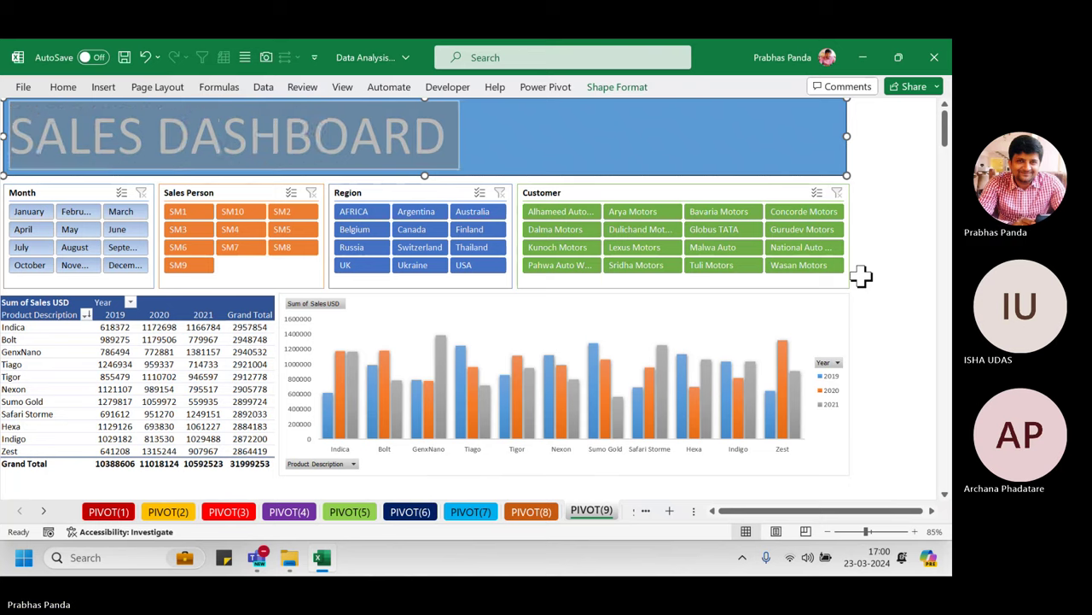
key(ctrl+e)
click(724, 136)
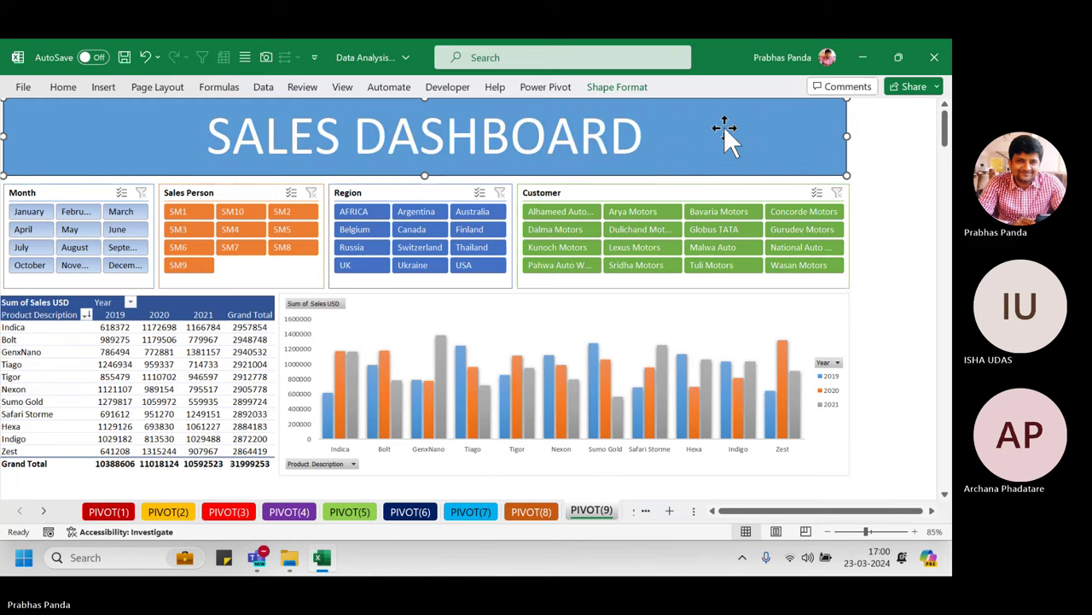
- Apply the orange intense shape style to the banner
click(616, 87)
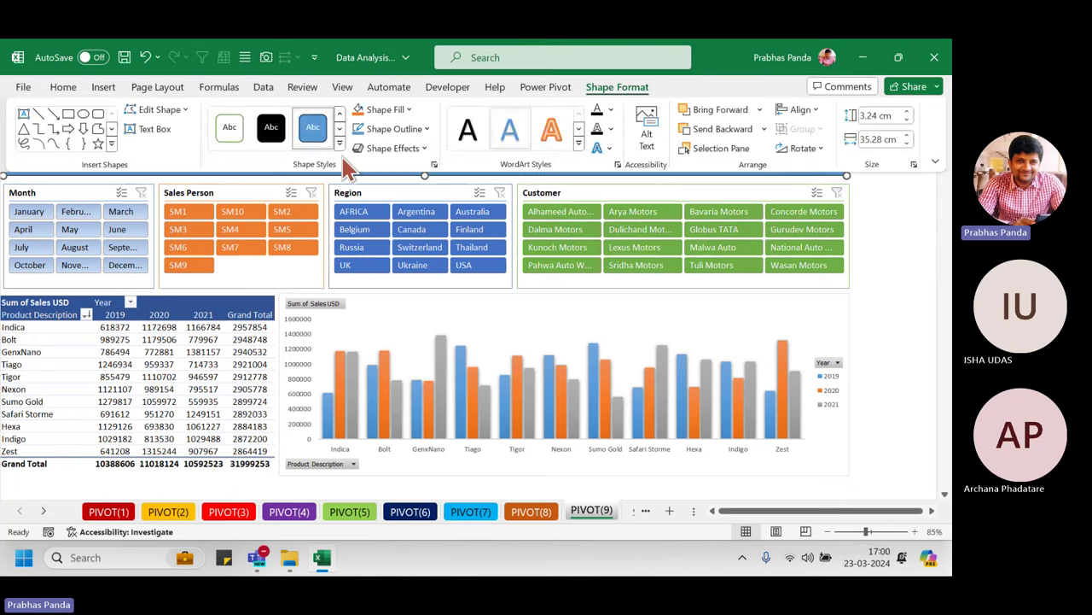
click(339, 143)
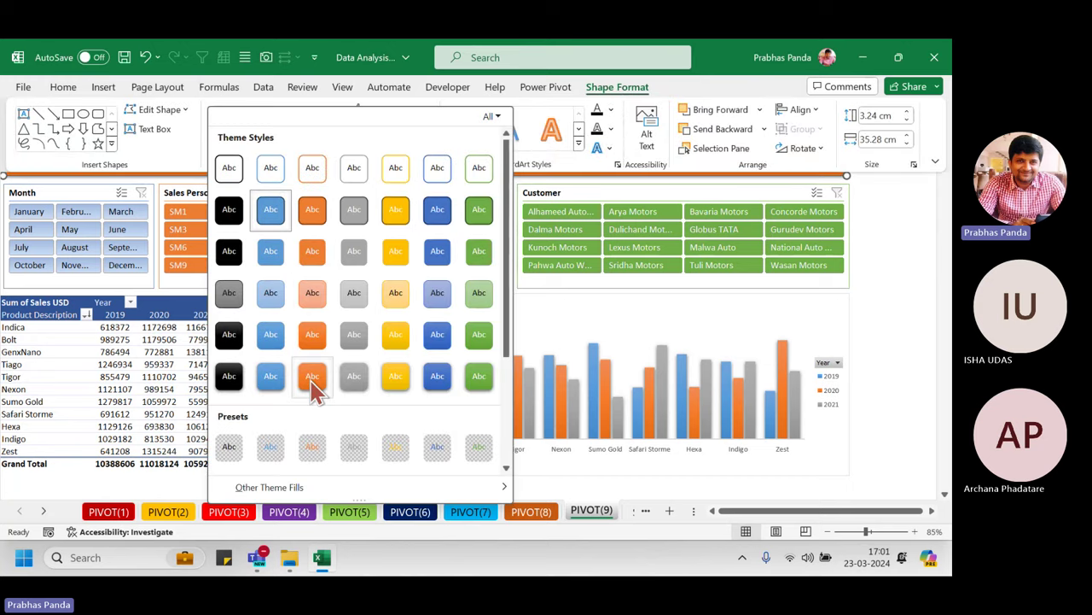
click(312, 380)
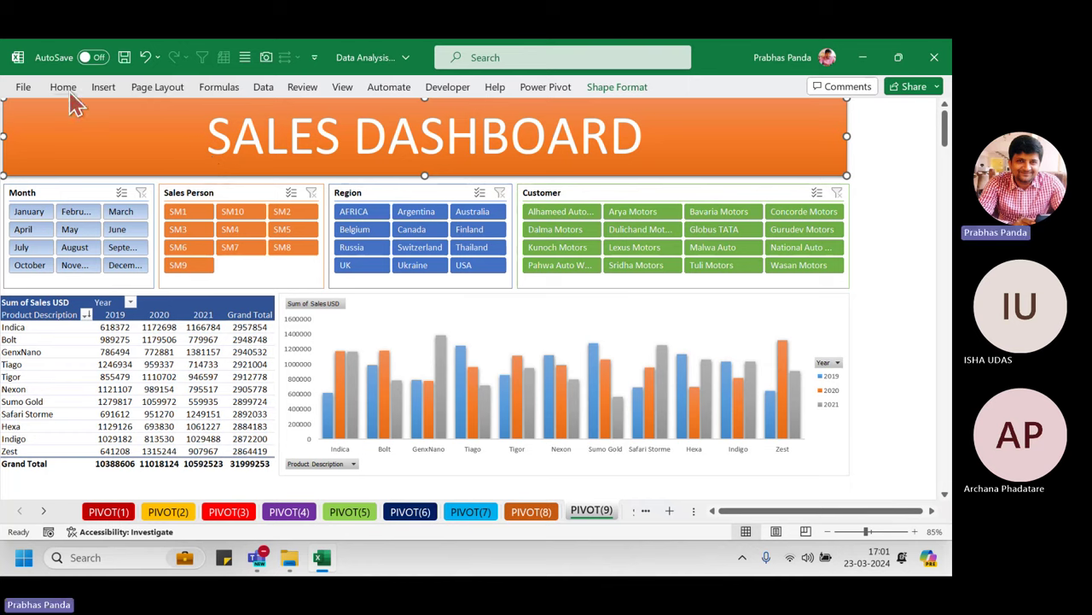
- Insert a bar-chart icon found by searching 'CHART' in the Icons library
click(103, 88)
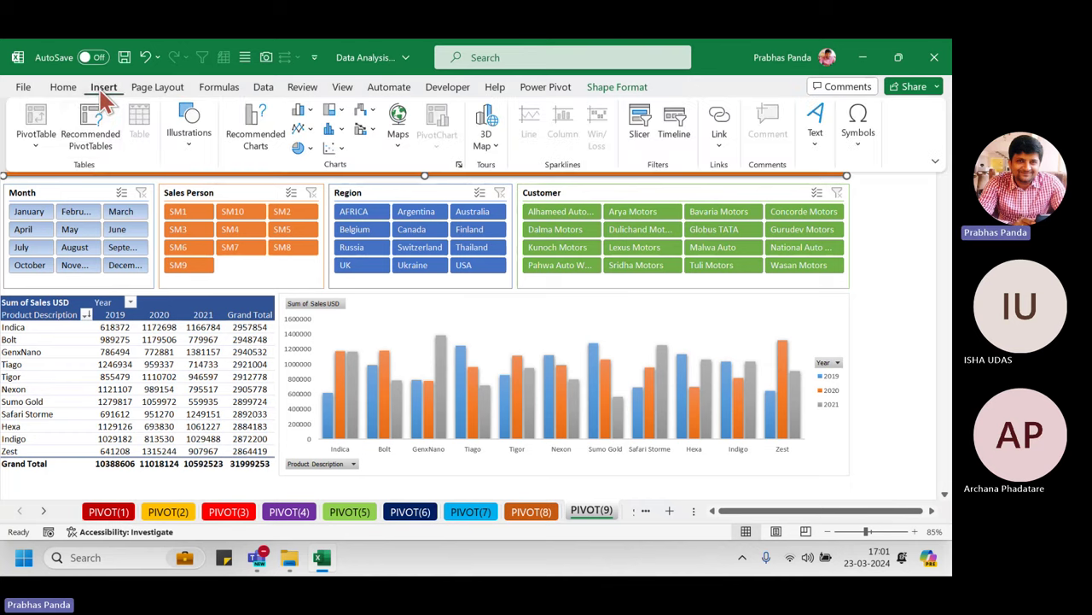
click(191, 140)
click(249, 201)
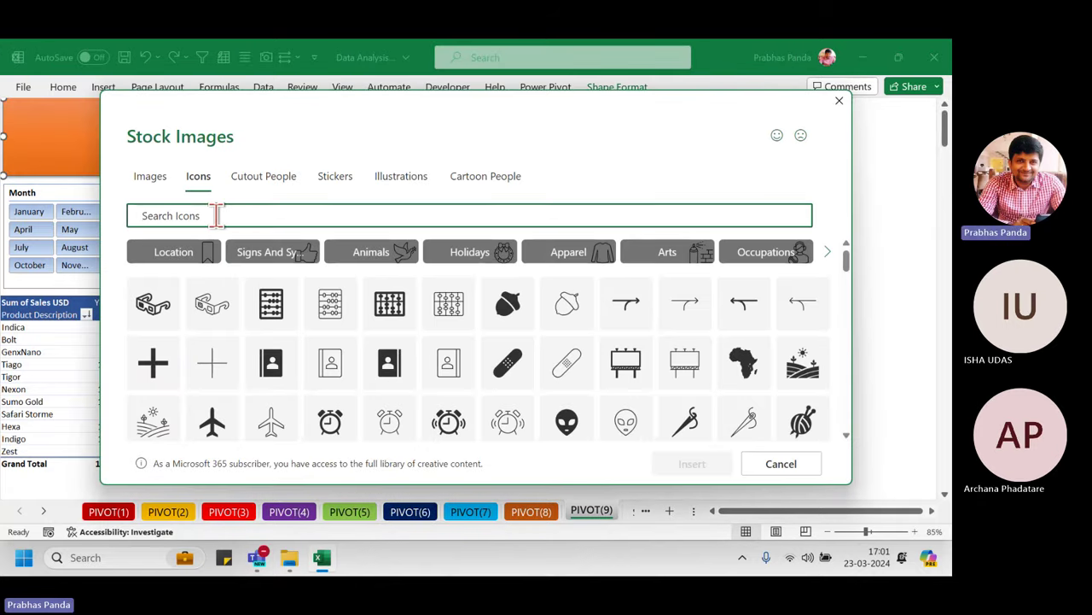
text(CHART)
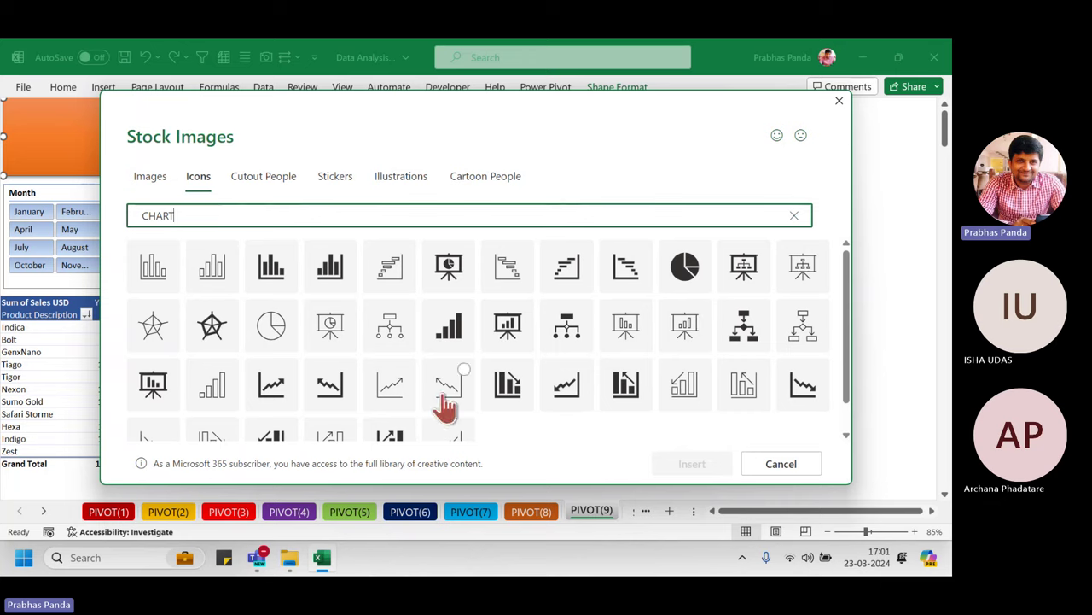
click(341, 286)
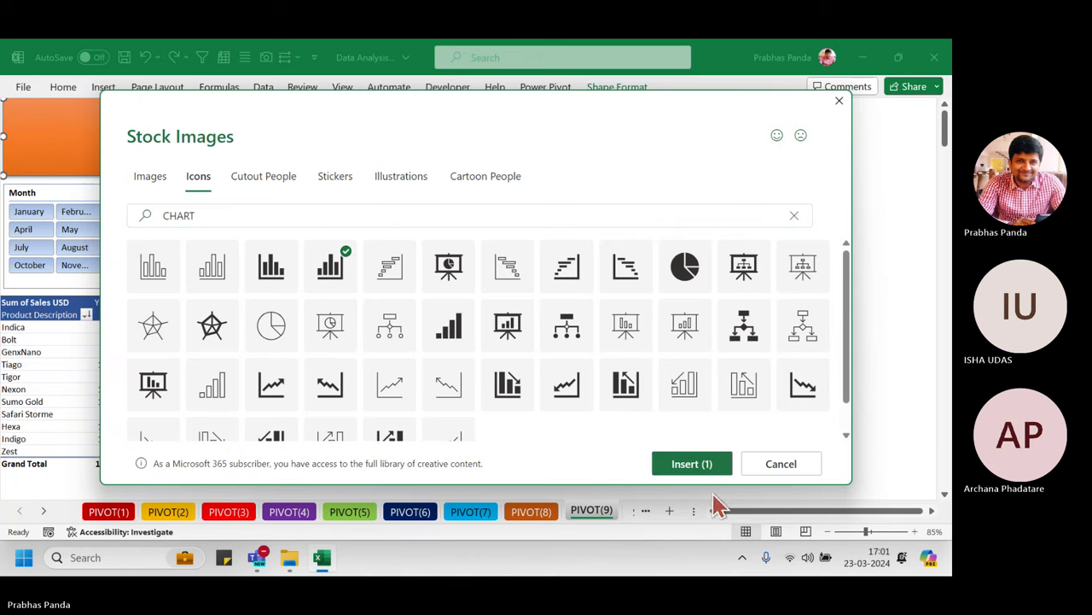
click(689, 466)
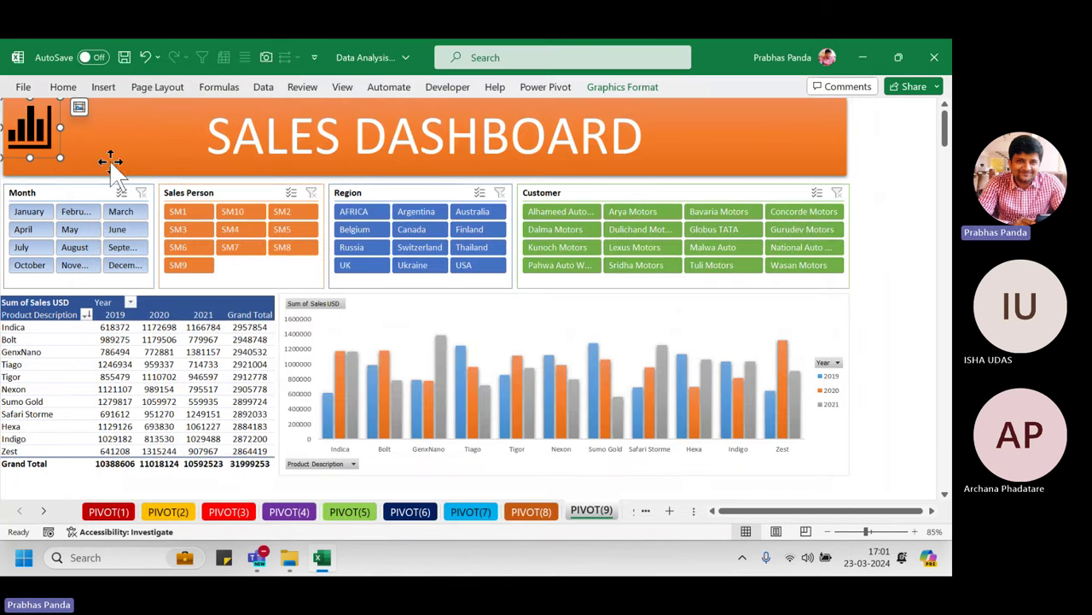
- Move the icon to the banner's right end, enlarge it and fill it white
drag(41, 130, 818, 128)
drag(777, 158, 763, 177)
click(622, 86)
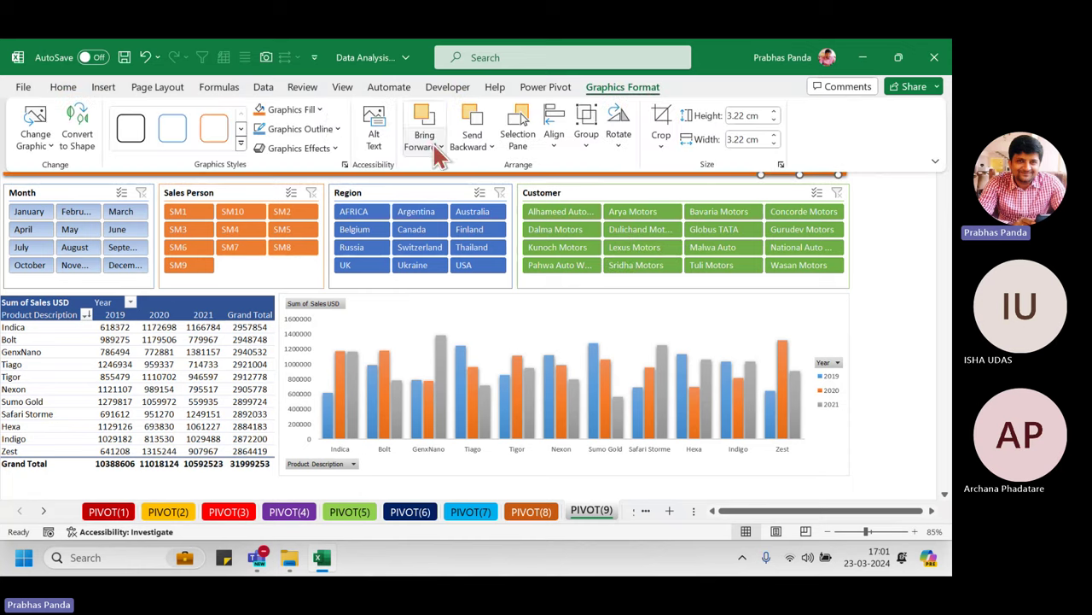
click(295, 109)
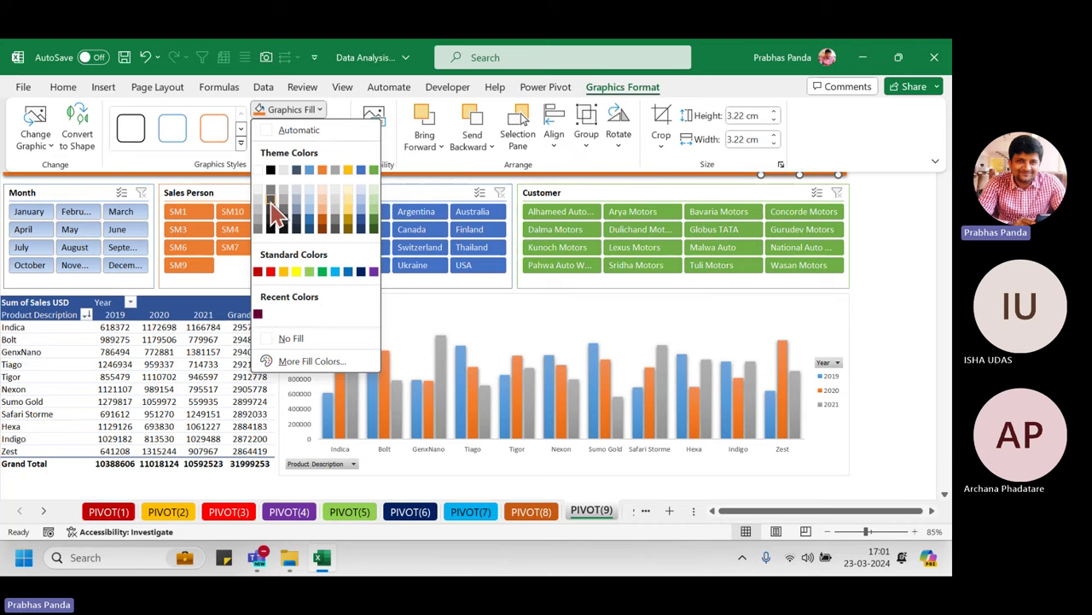
click(271, 200)
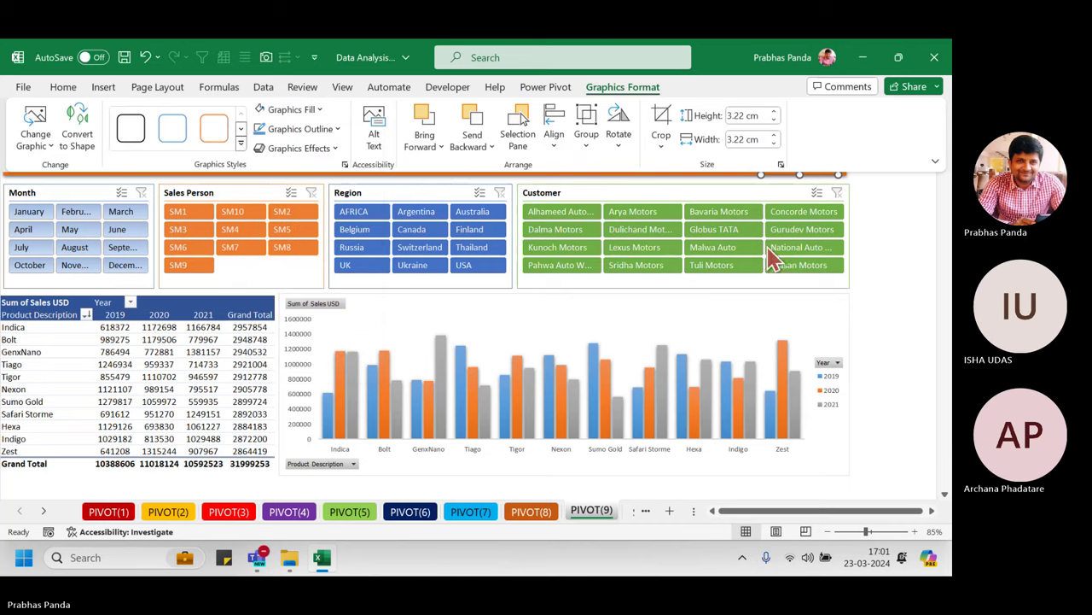
key(Escape)
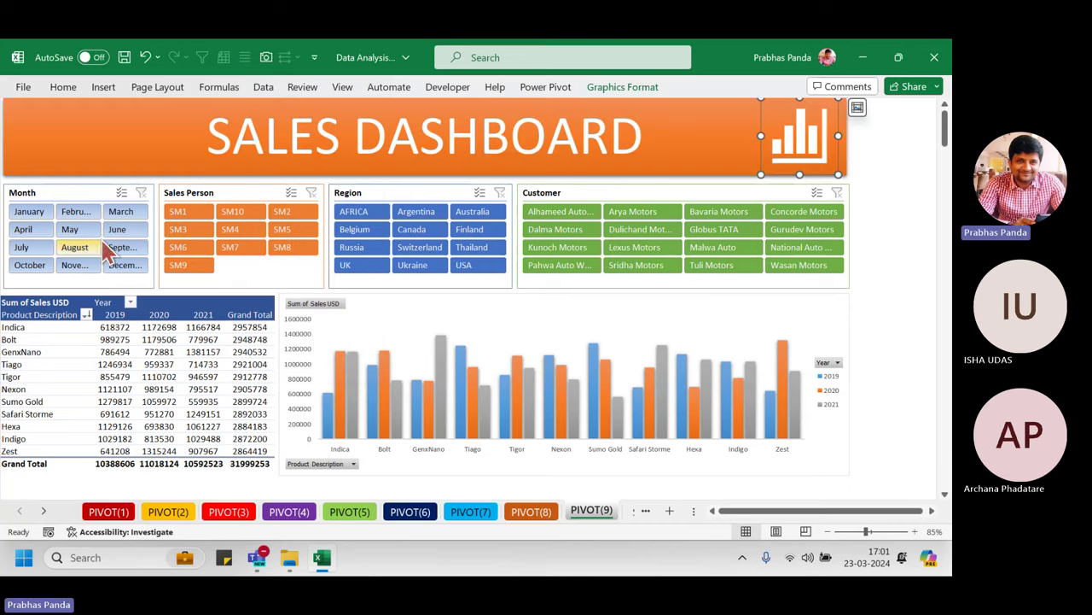
click(130, 142)
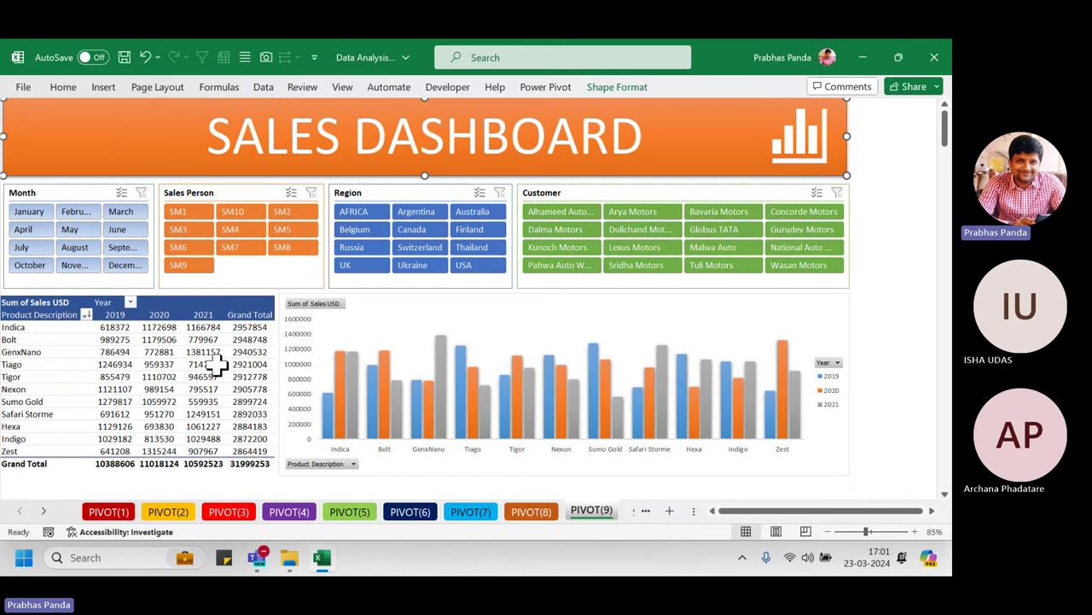
mouse_move(212, 362)
- Launch Edge and search Google for 'TATA MOTORS LOGO'
key(super)
text(EDGE)
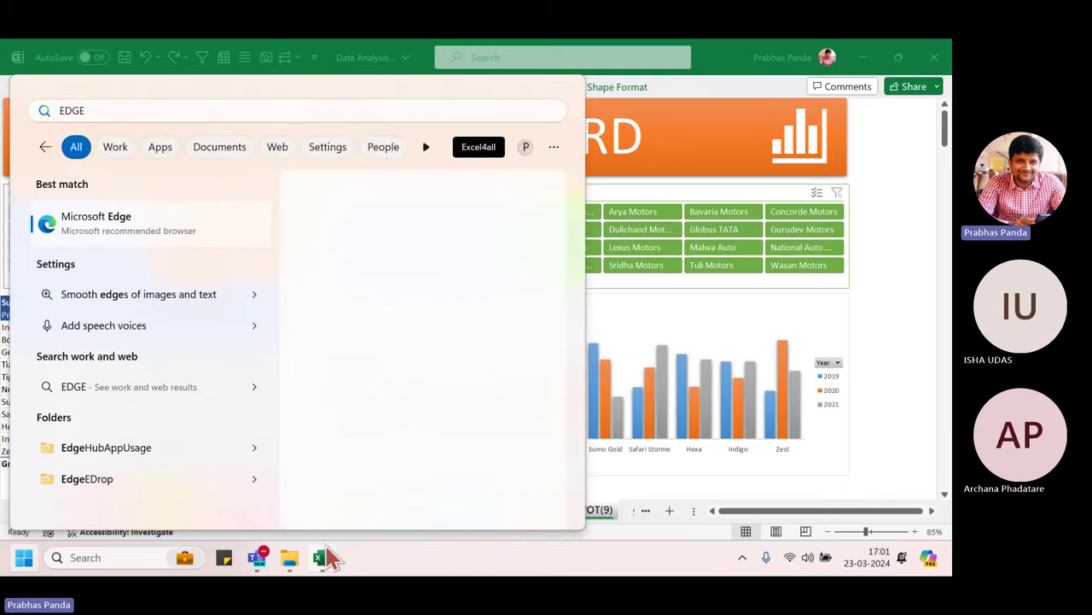
key(Return)
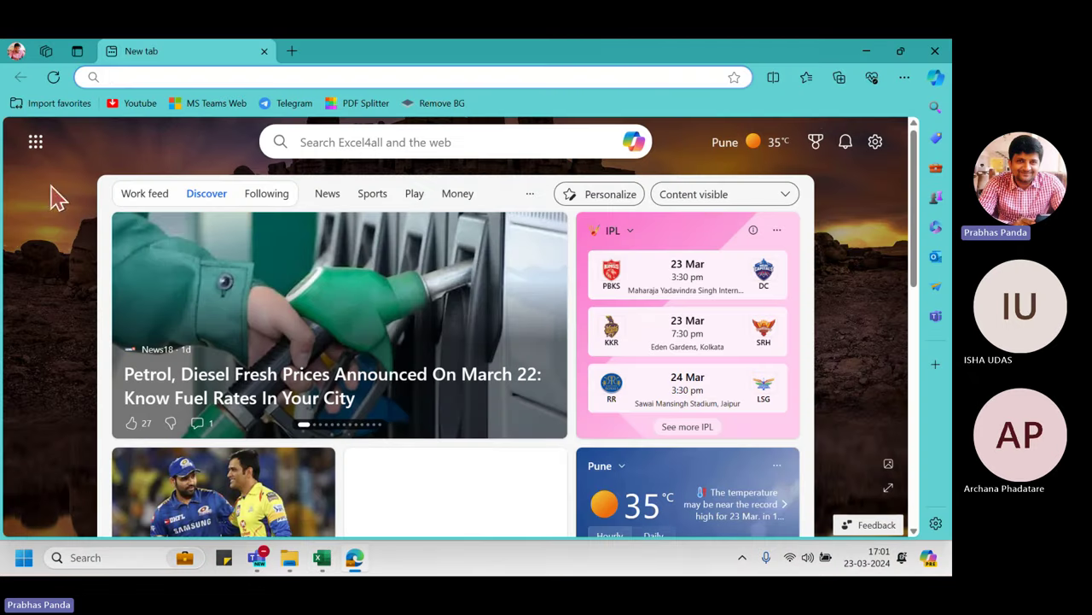
click(215, 76)
text(GOO)
key(Return)
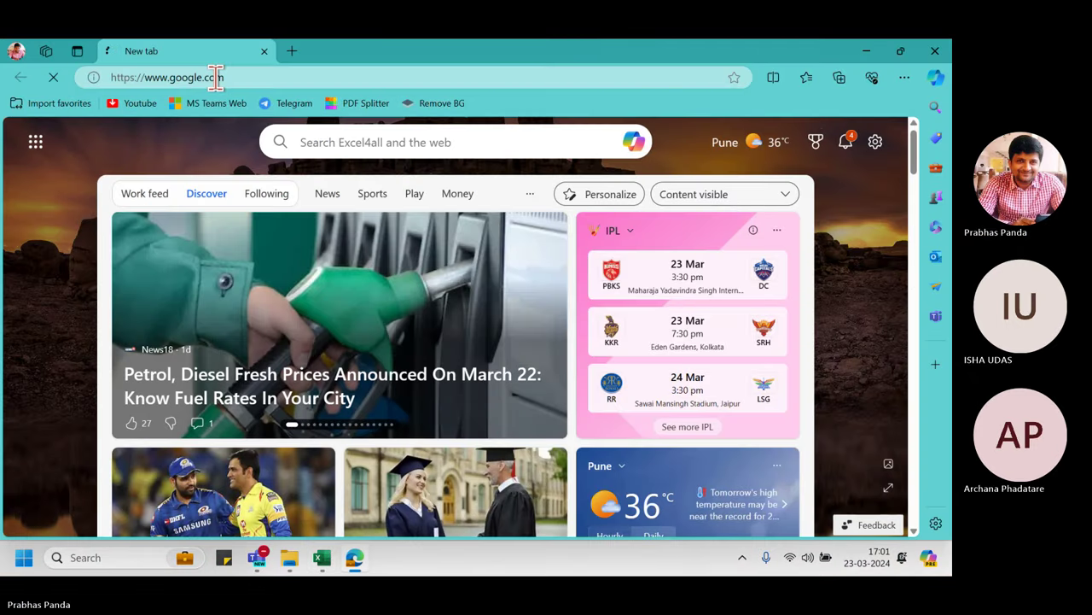
text(TATA M)
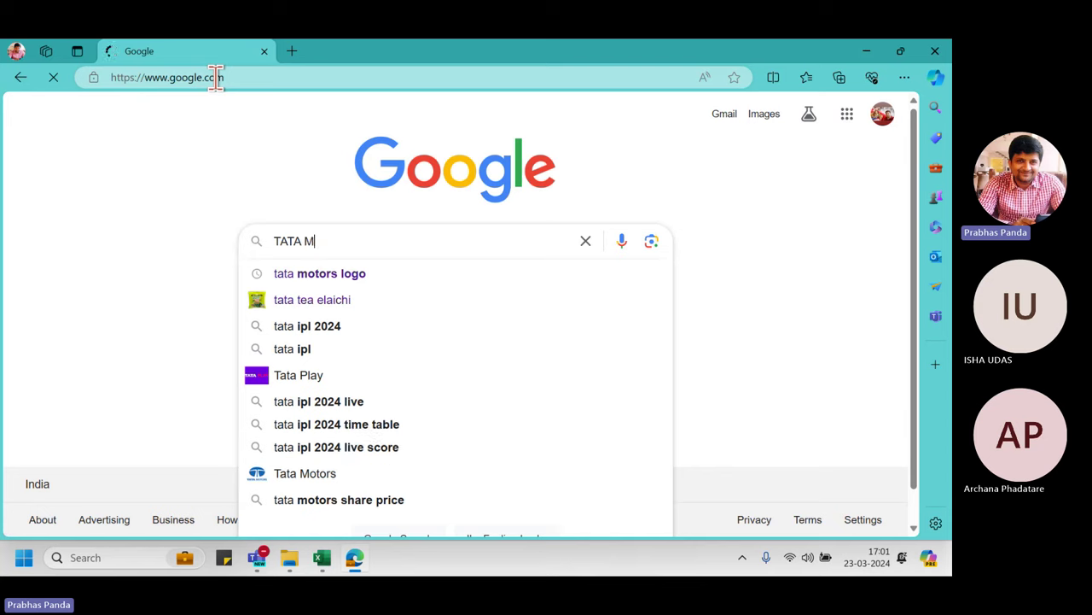
text(OTORS LOGO)
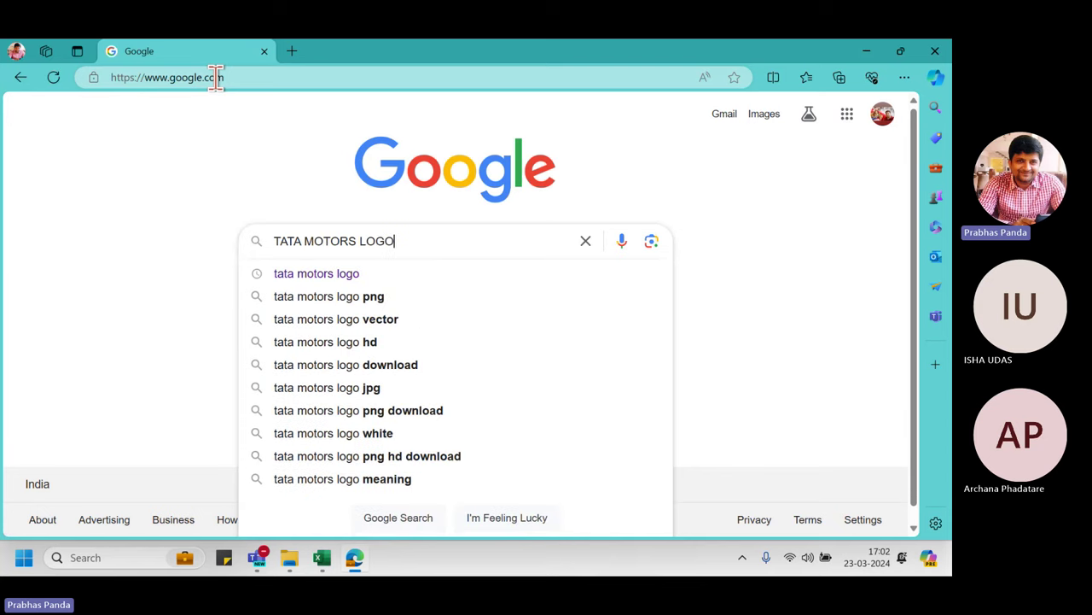
key(Return)
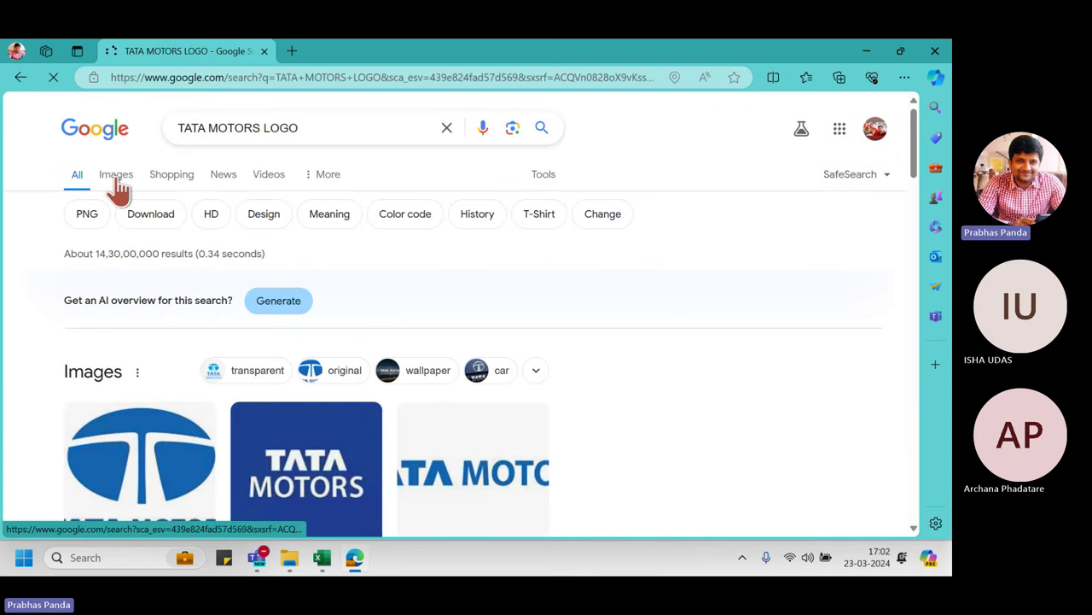
- Copy the wide Tata Motors logo from the image results and return to Excel
click(116, 180)
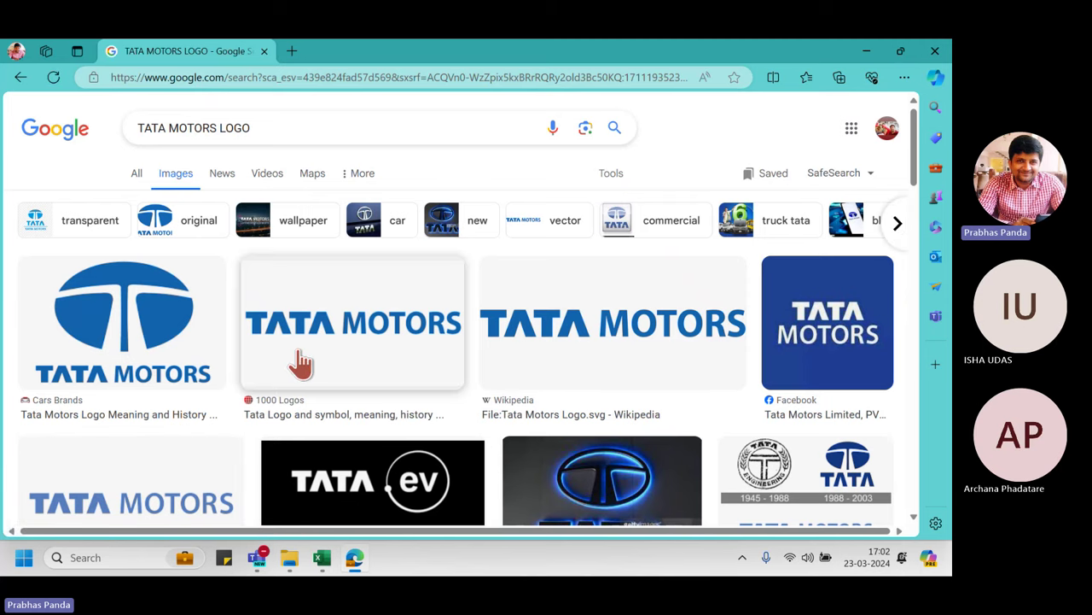
click(333, 331)
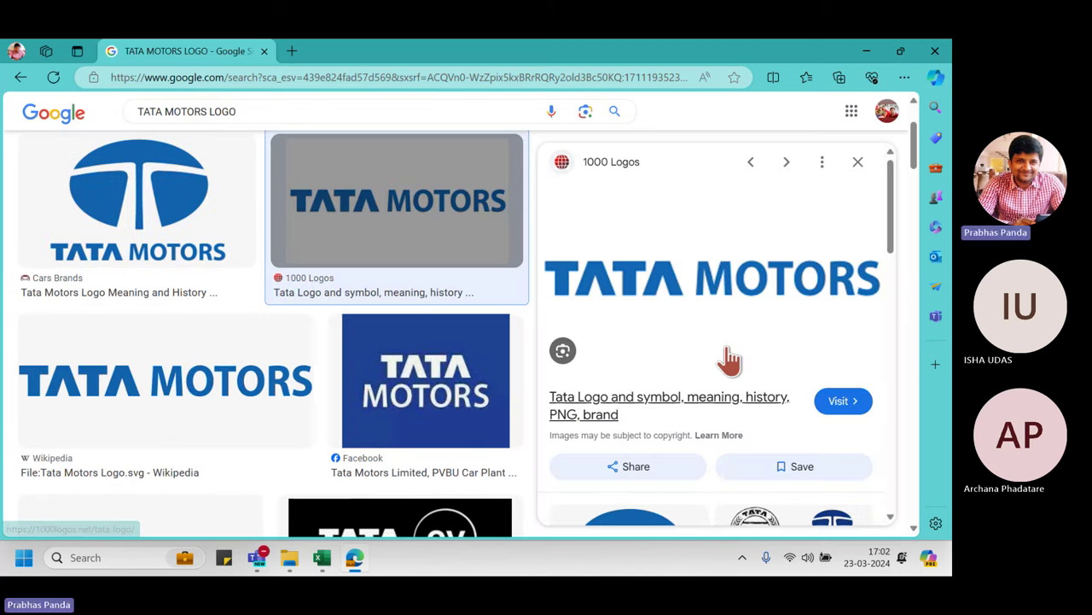
right_click(705, 303)
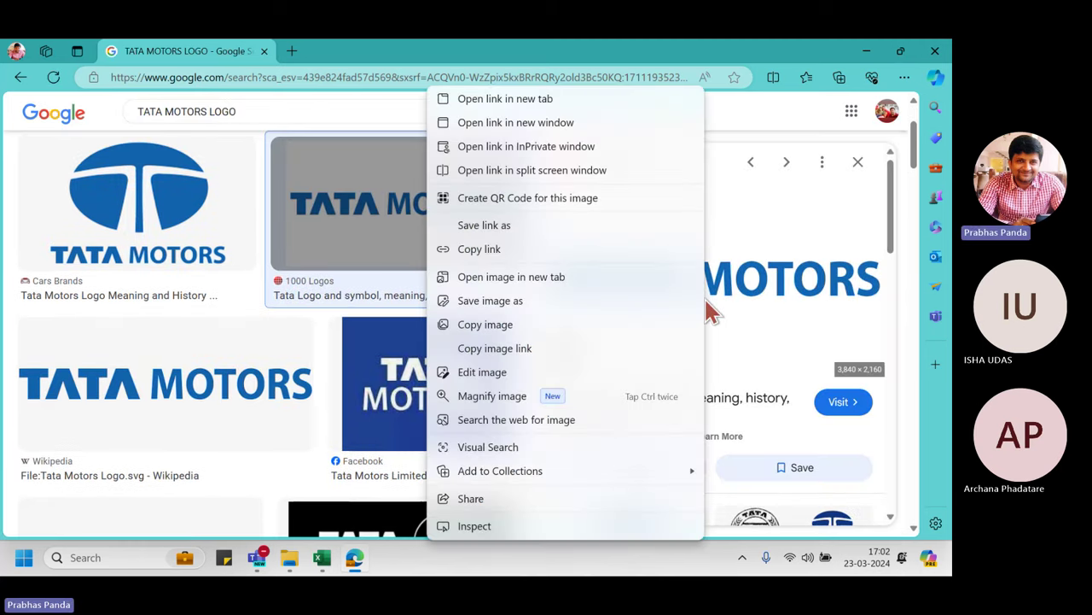
click(517, 324)
key(alt+Tab)
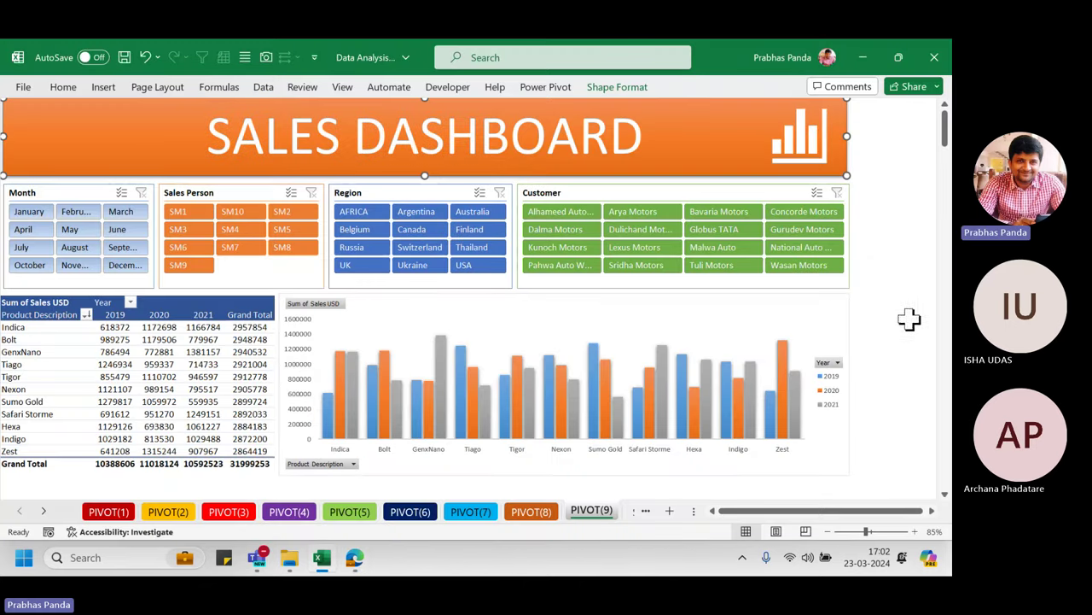
- Paste the copied Tata Motors logo into an empty cell below the table
click(905, 316)
click(901, 315)
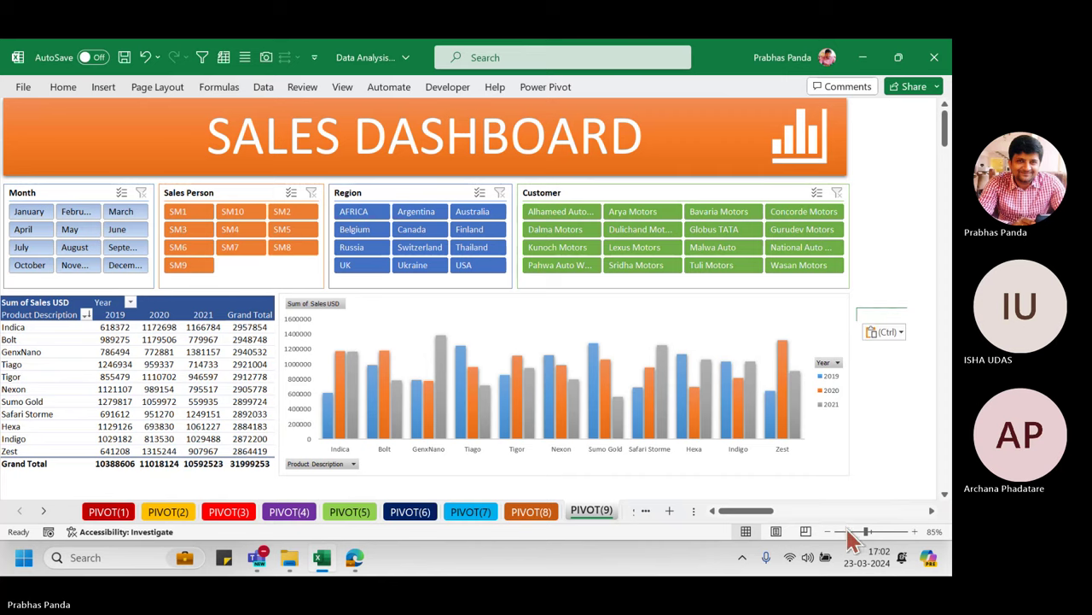
drag(746, 510, 670, 538)
scroll(500, 439, down, 12)
scroll(500, 424, up, 9)
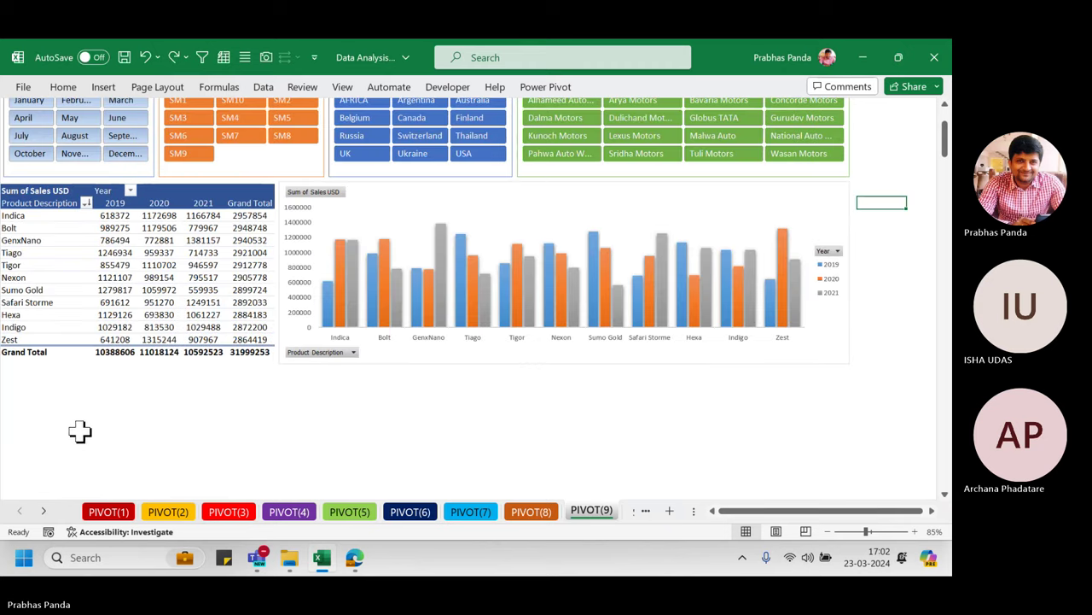
click(179, 417)
key(ctrl+v)
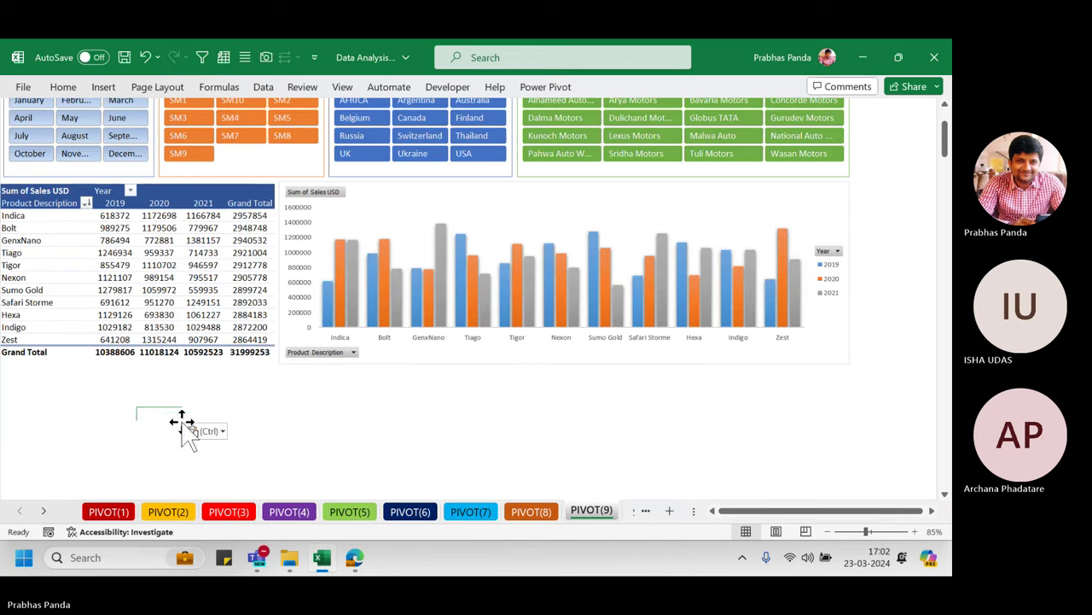
- Drag the pasted logo up from below the table to sit over the pivot table
click(168, 416)
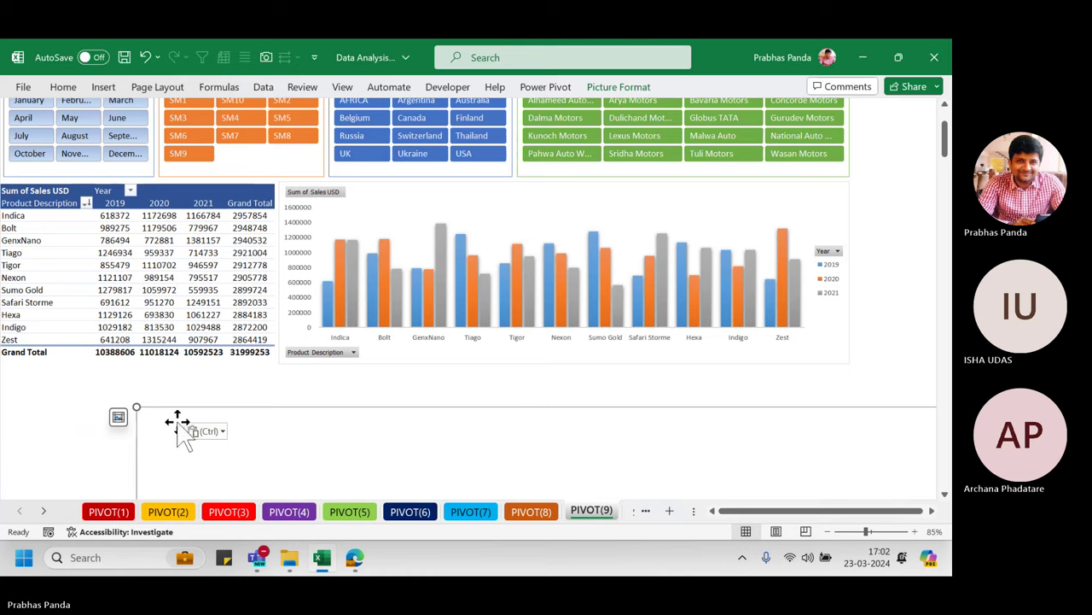
drag(175, 432, 127, 213)
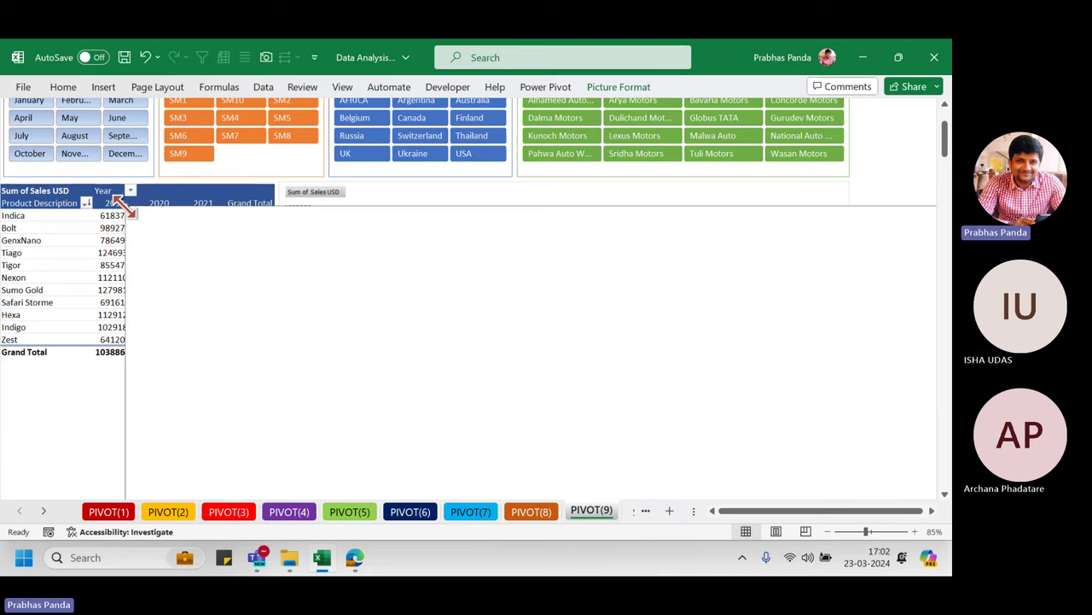
key(ctrl+z)
drag(433, 407, 346, 329)
key(Escape)
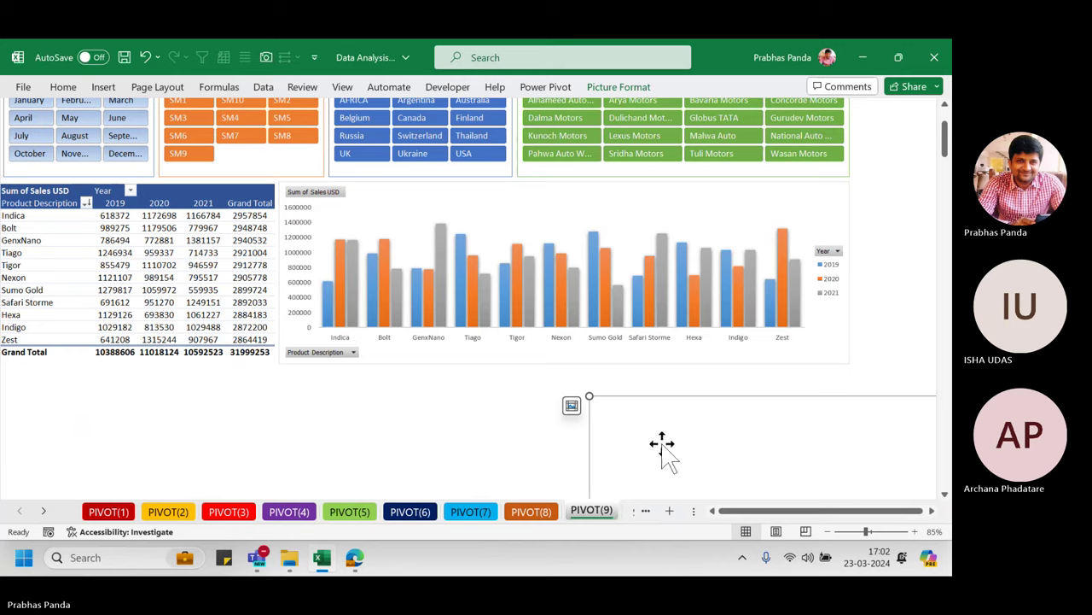
drag(661, 446, 34, 111)
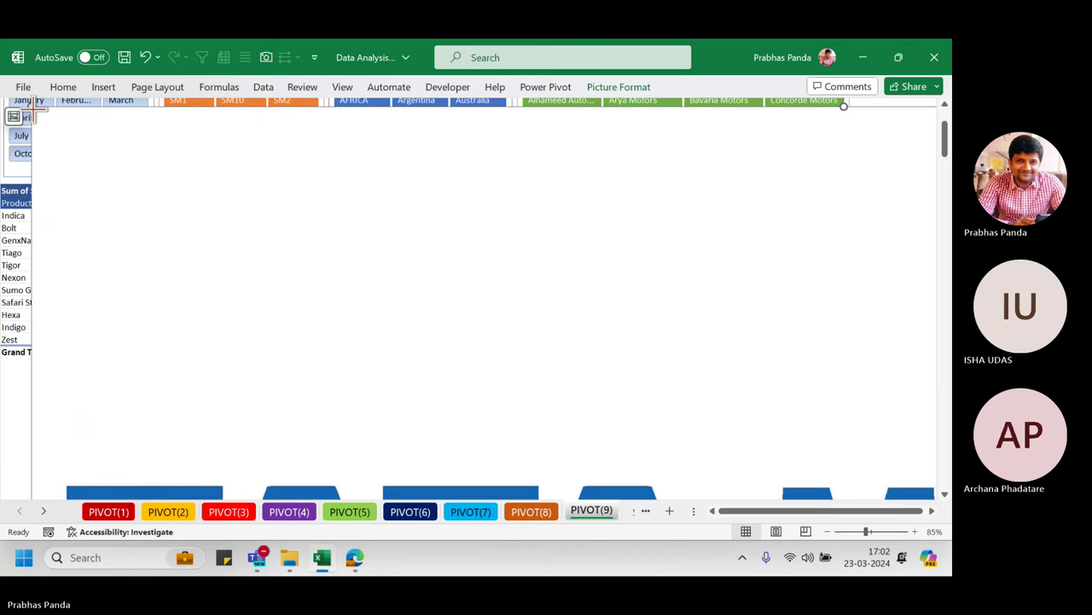
key(Escape)
click(766, 470)
drag(766, 463, 54, 117)
key(Escape)
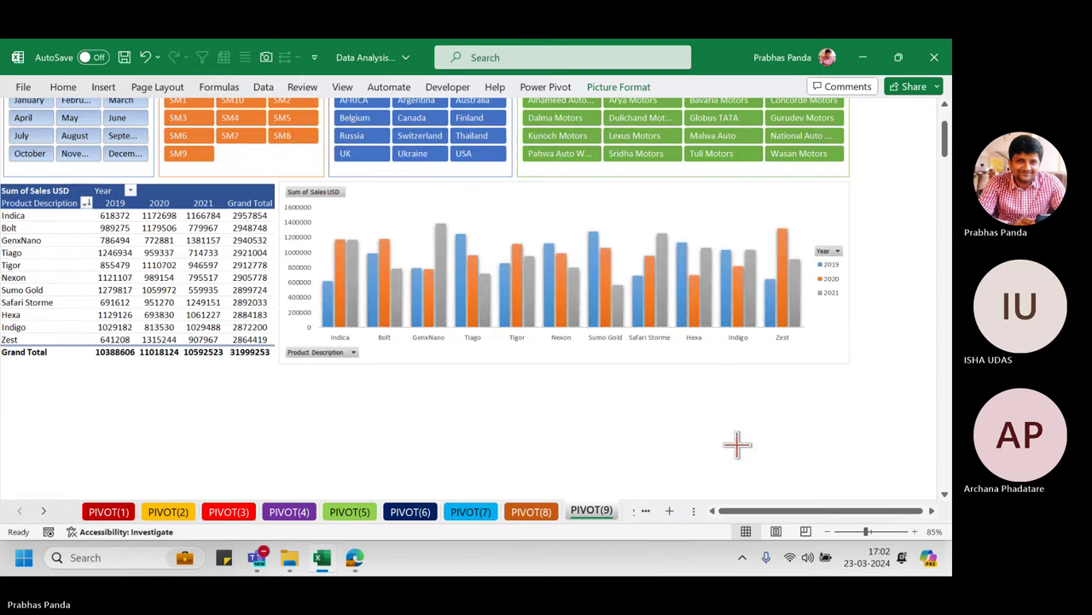
drag(766, 463, 305, 161)
- Crop the blank margins off the top and bottom of the logo
click(619, 86)
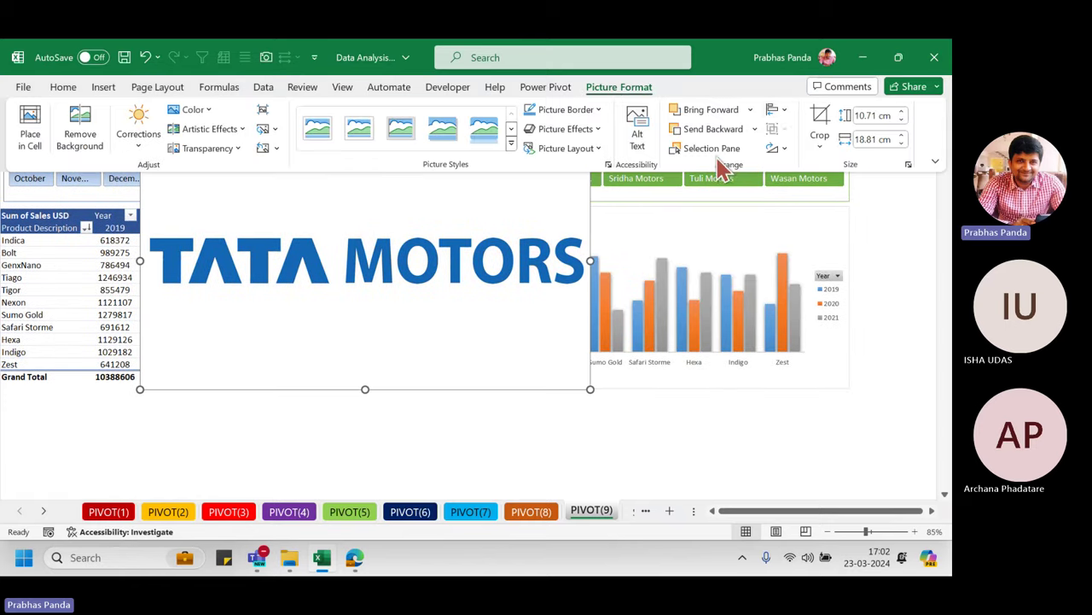
click(818, 116)
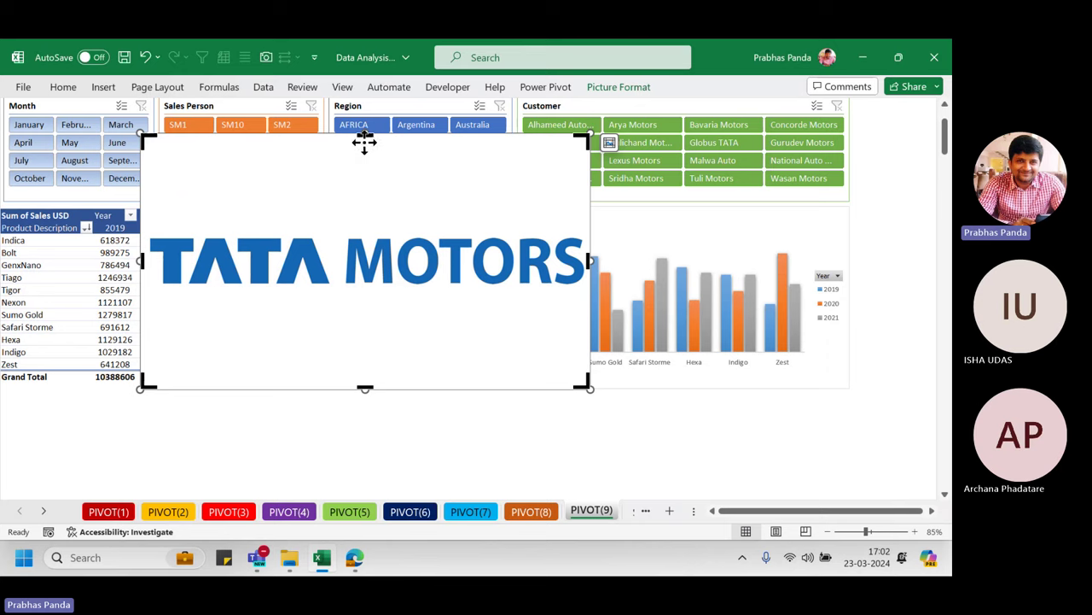
drag(370, 137, 381, 219)
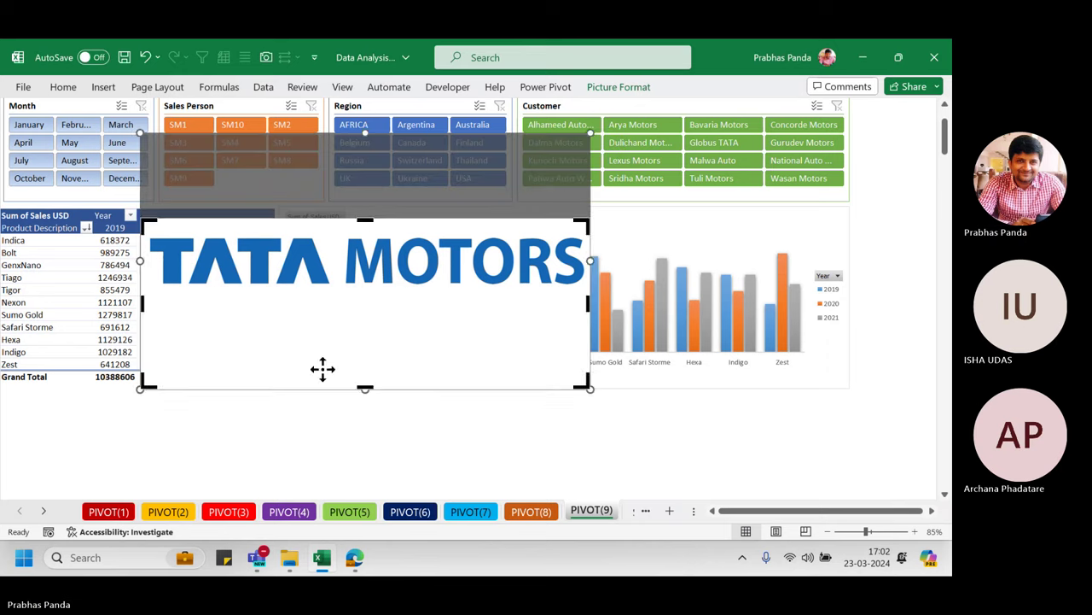
drag(365, 389, 356, 309)
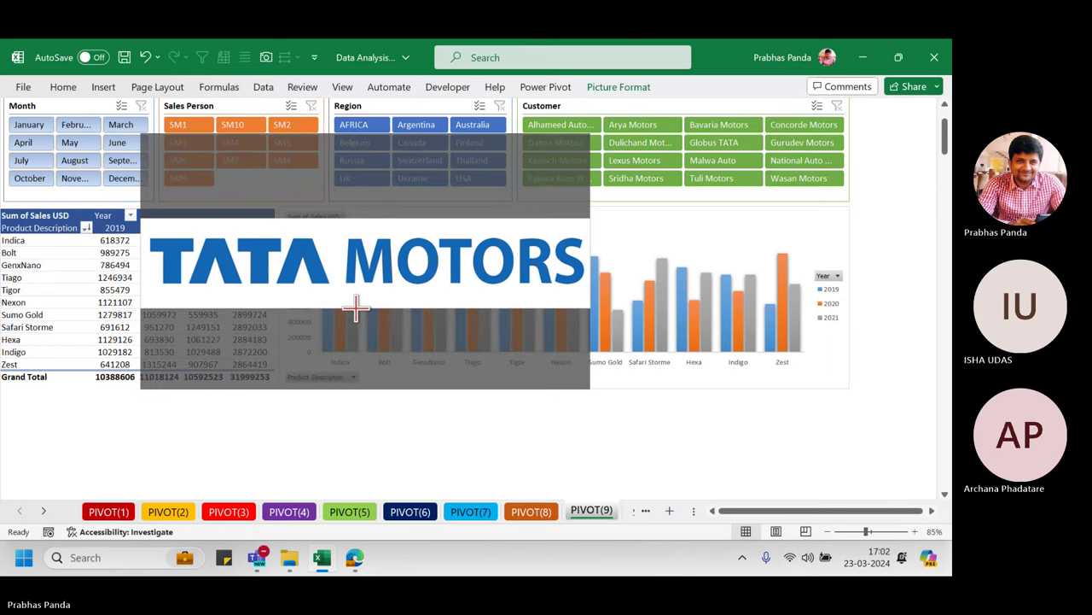
click(602, 86)
click(820, 126)
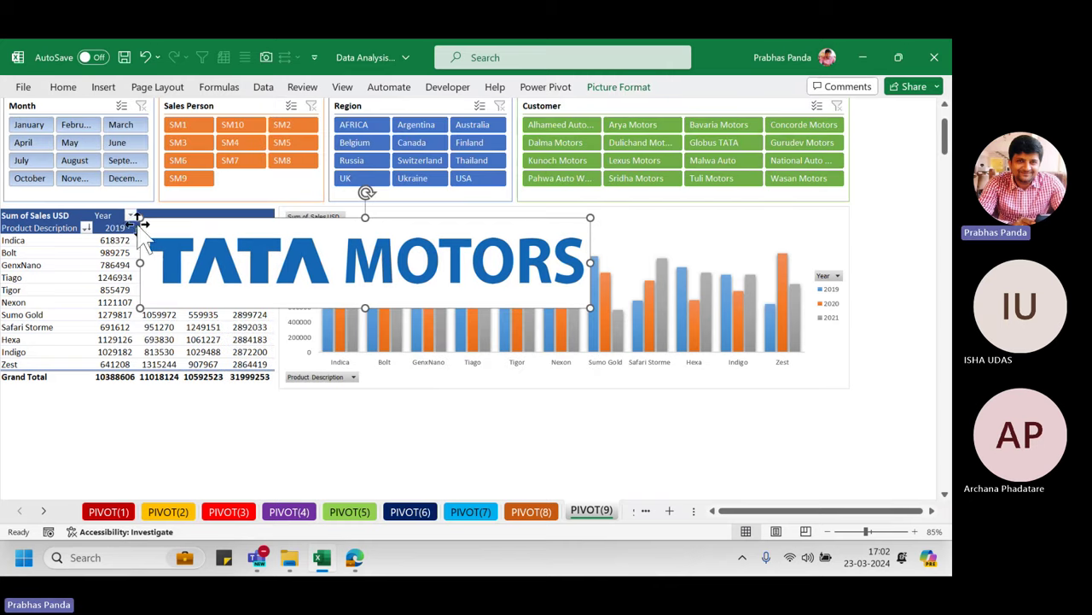
- Shrink the logo and place it at the left end of the SALES DASHBOARD banner
drag(139, 218, 448, 280)
scroll(195, 432, up, 2)
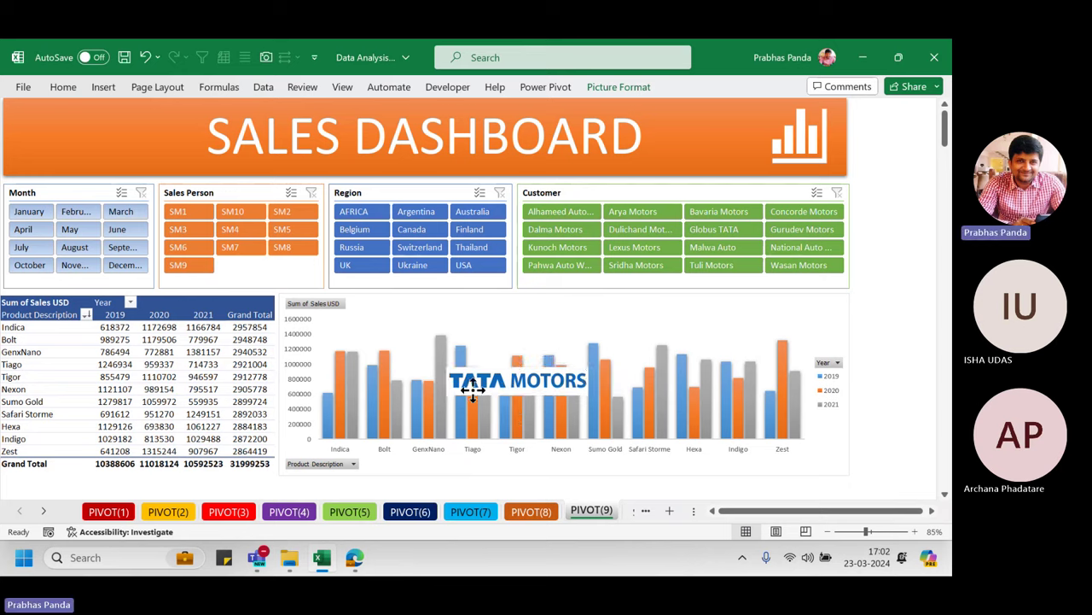
drag(516, 389, 96, 134)
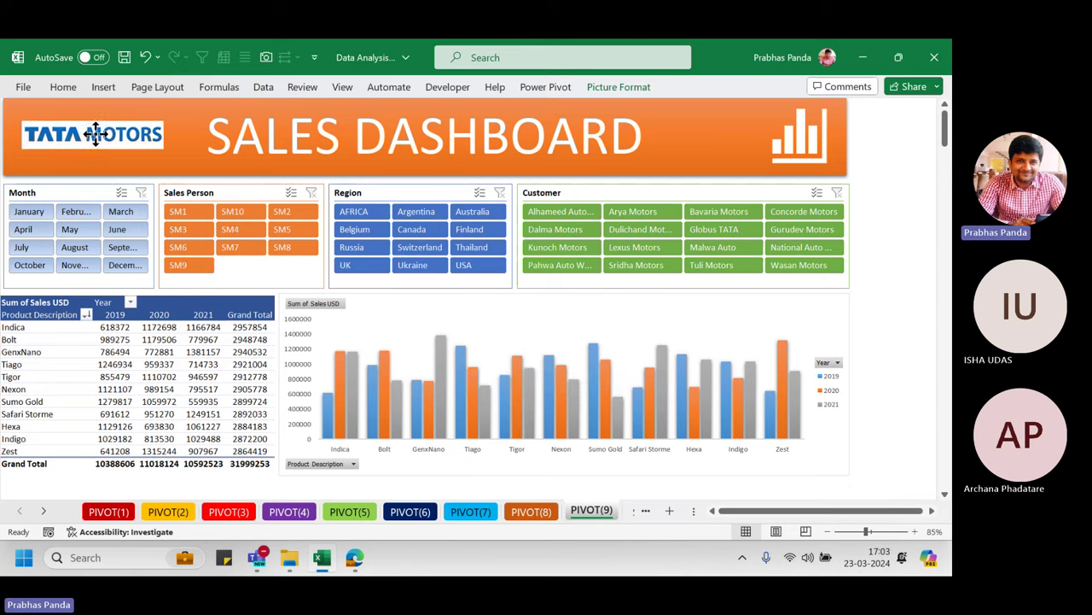
click(914, 239)
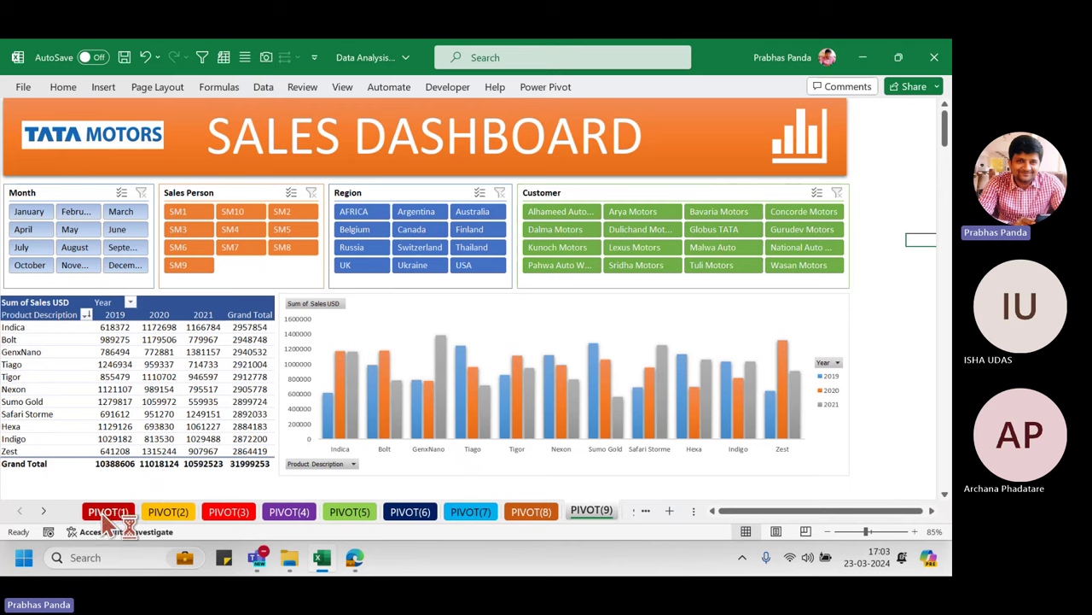
- Drag the tab-bar splitter right so the Summary Table tab appears beside PIVOT(9)
click(350, 511)
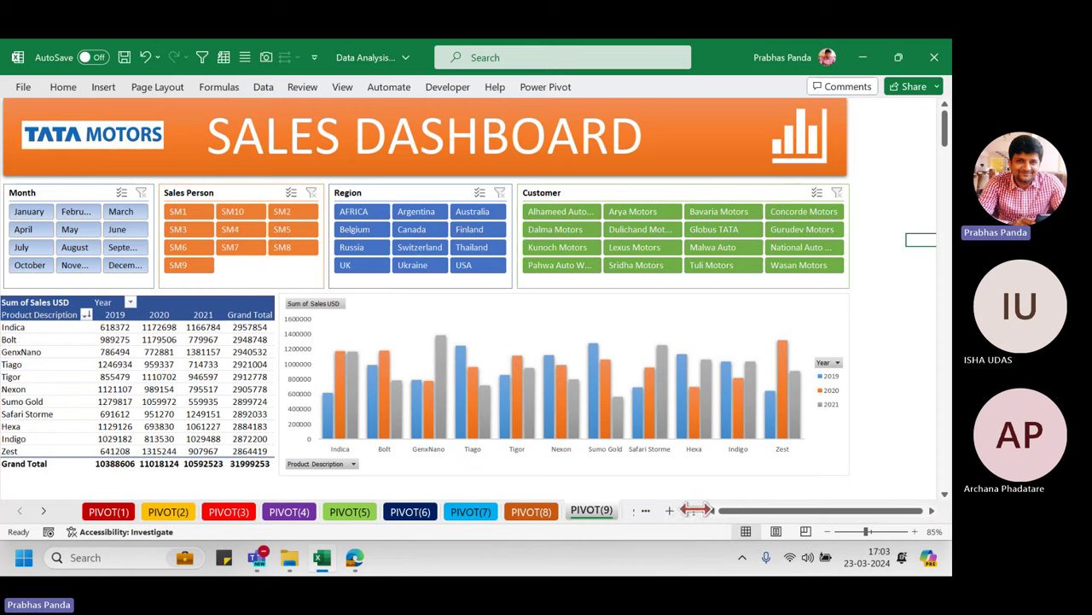
drag(707, 509, 784, 510)
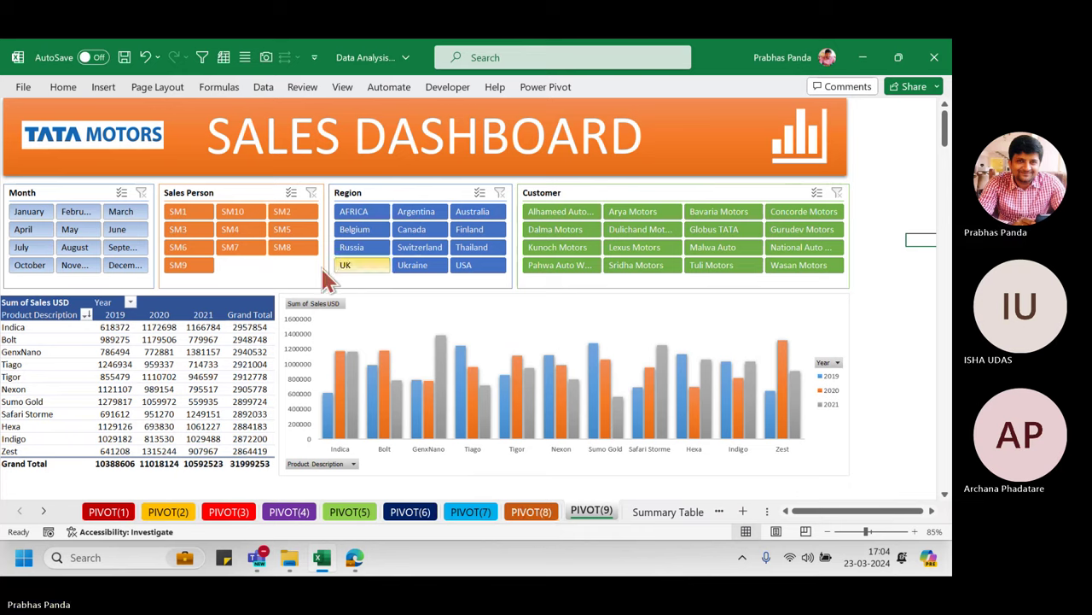
click(603, 519)
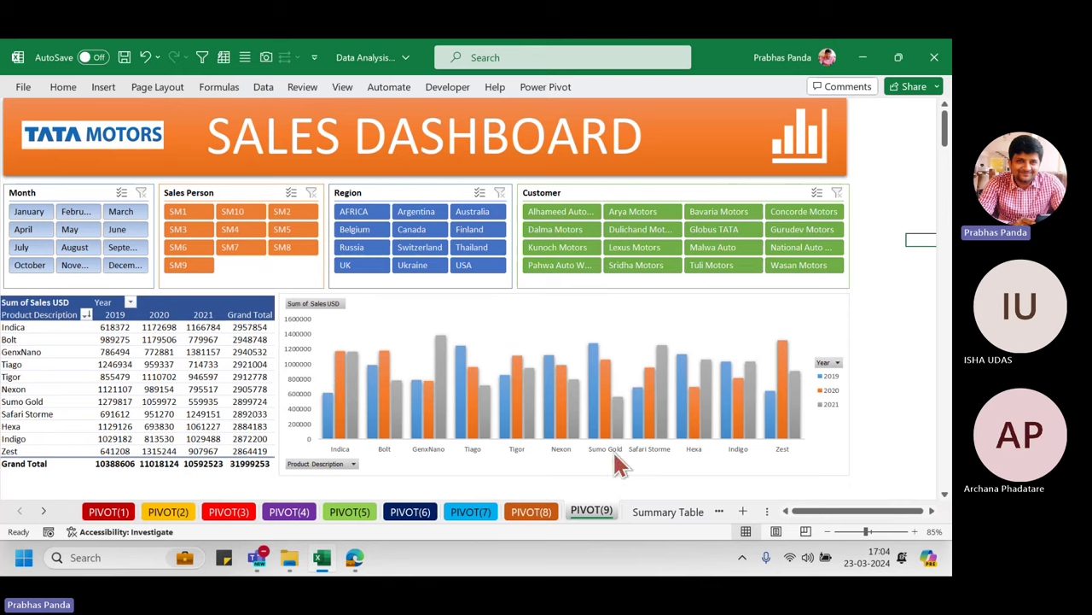
- Open the PIVOT(9) sheet-tab menu and dismiss it without unhiding any sheet
right_click(595, 521)
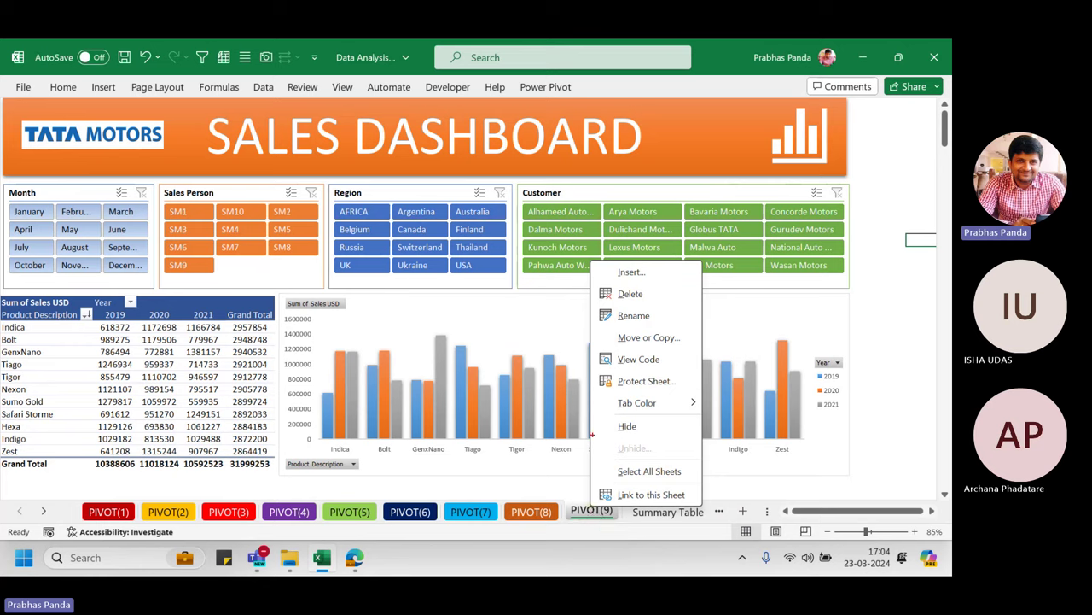
drag(591, 436, 713, 471)
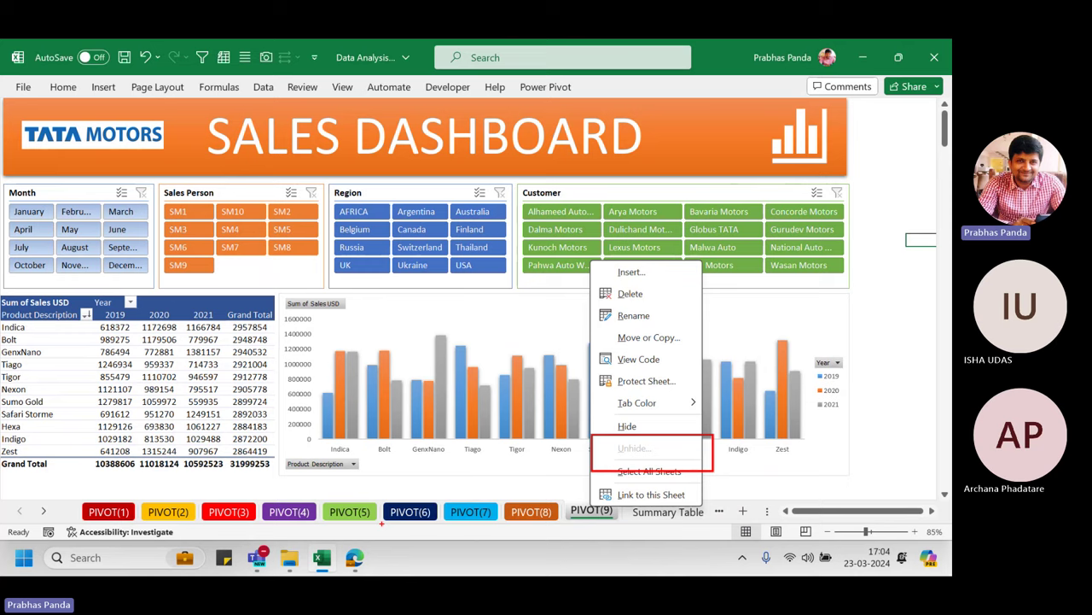
click(382, 523)
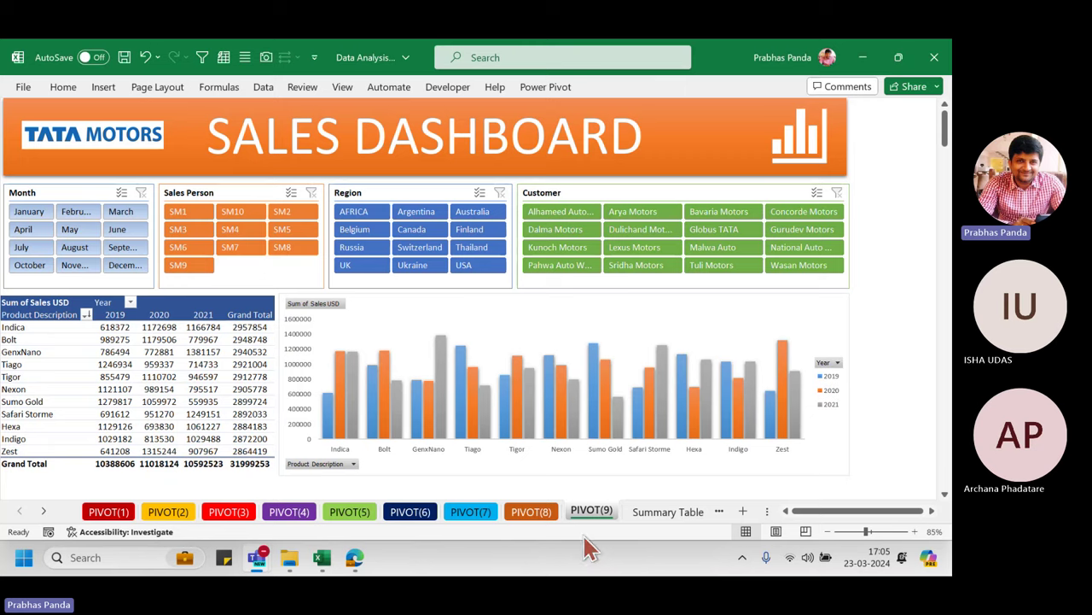
- Open Excel Options on the Advanced page via File > More
click(26, 89)
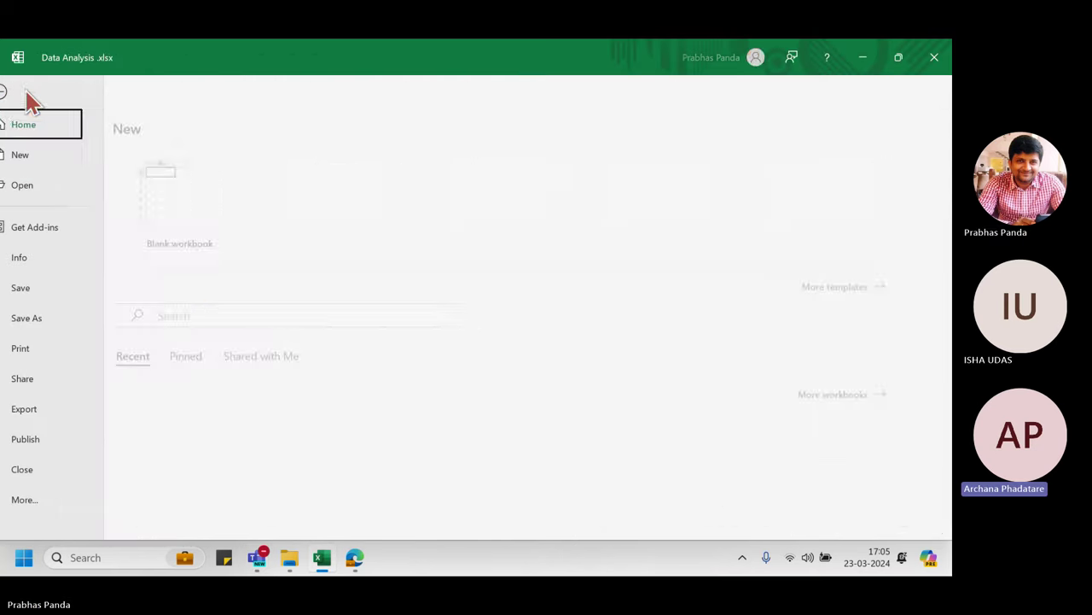
click(40, 499)
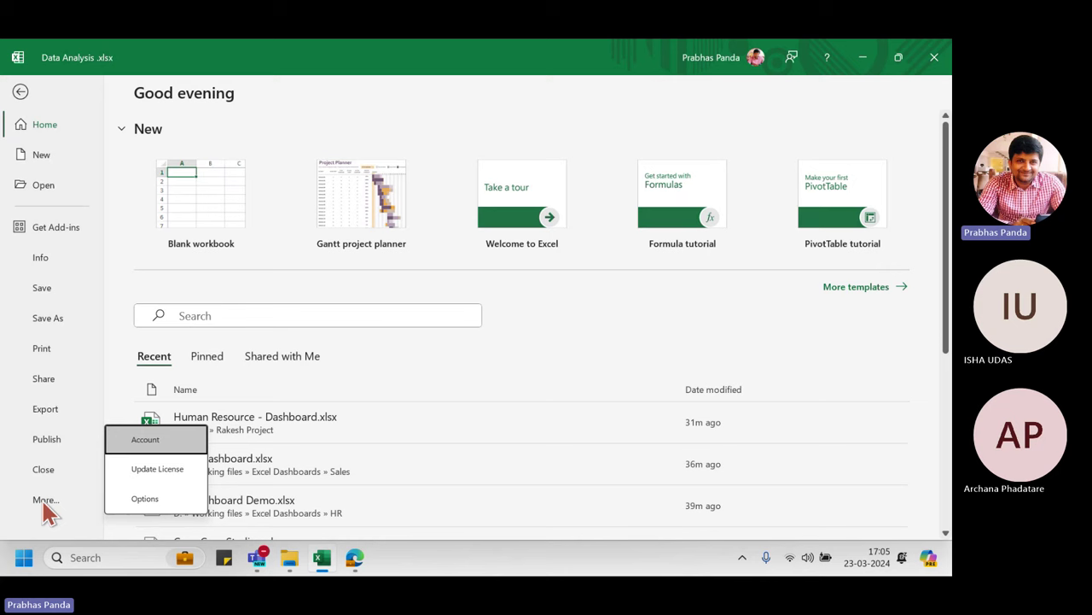
click(160, 502)
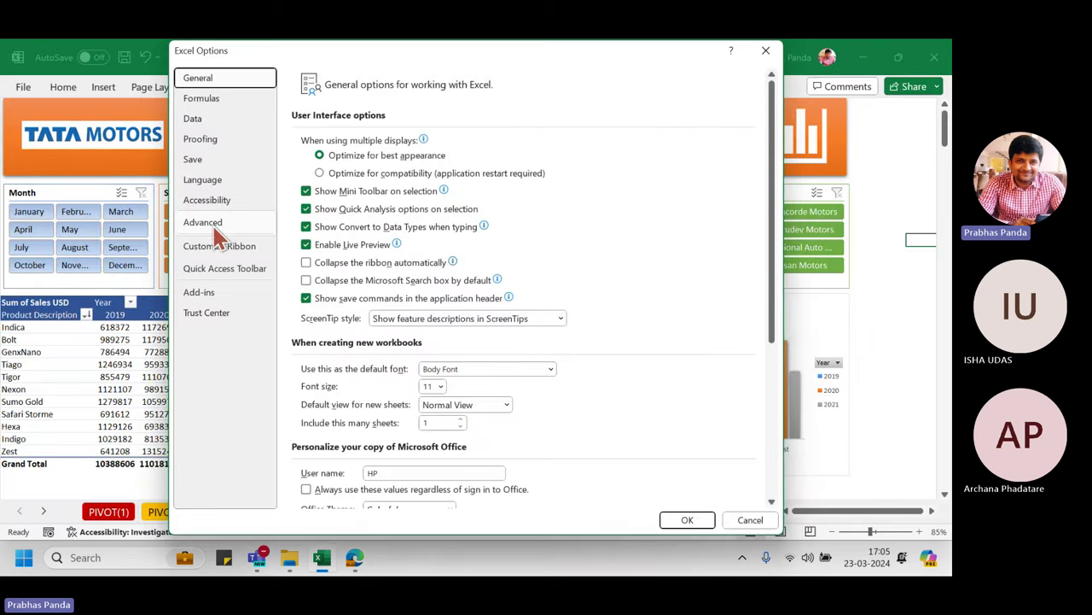
click(211, 223)
click(215, 228)
click(214, 228)
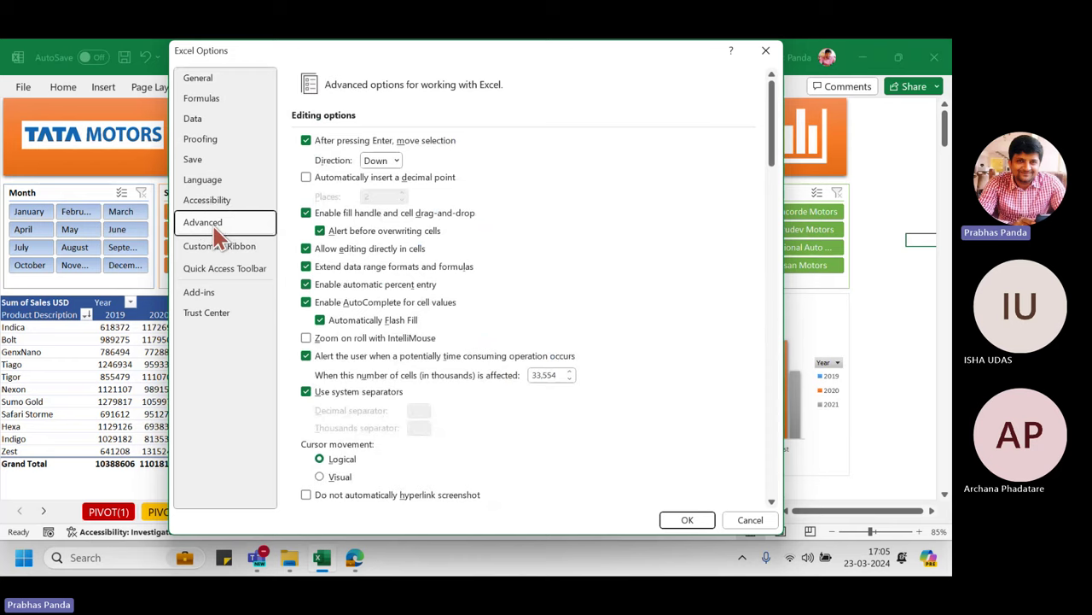
click(214, 229)
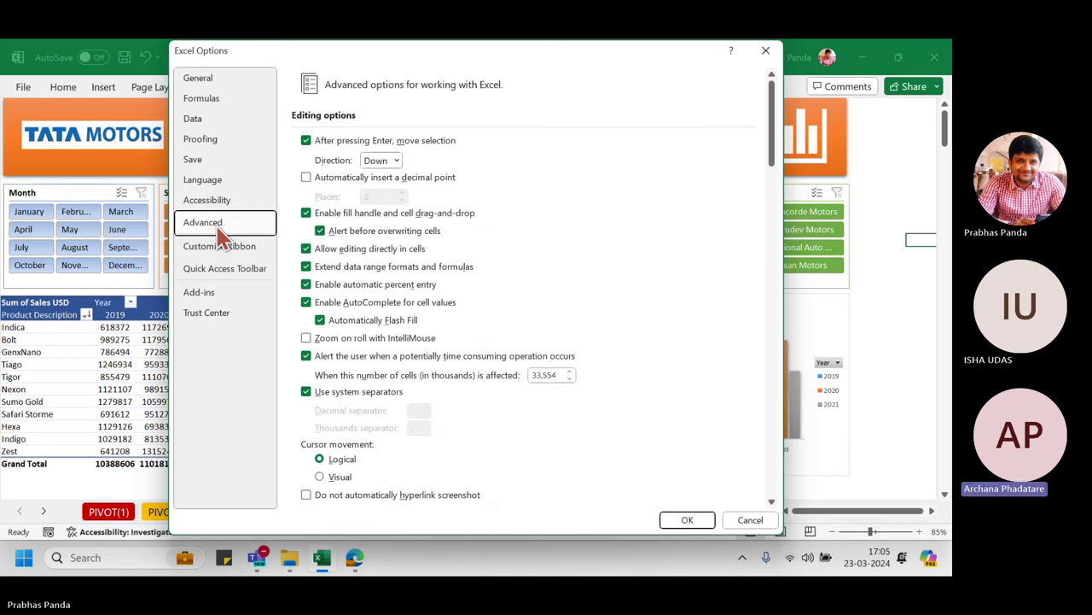
- Uncheck Show sheet tabs under the workbook display options and confirm with OK
click(771, 143)
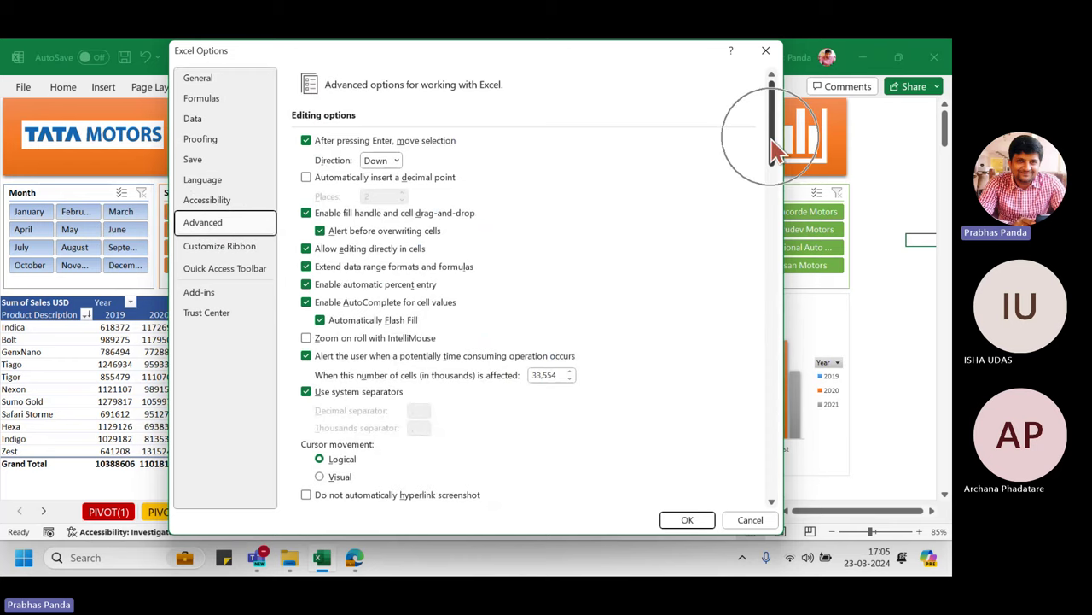
drag(772, 143, 755, 325)
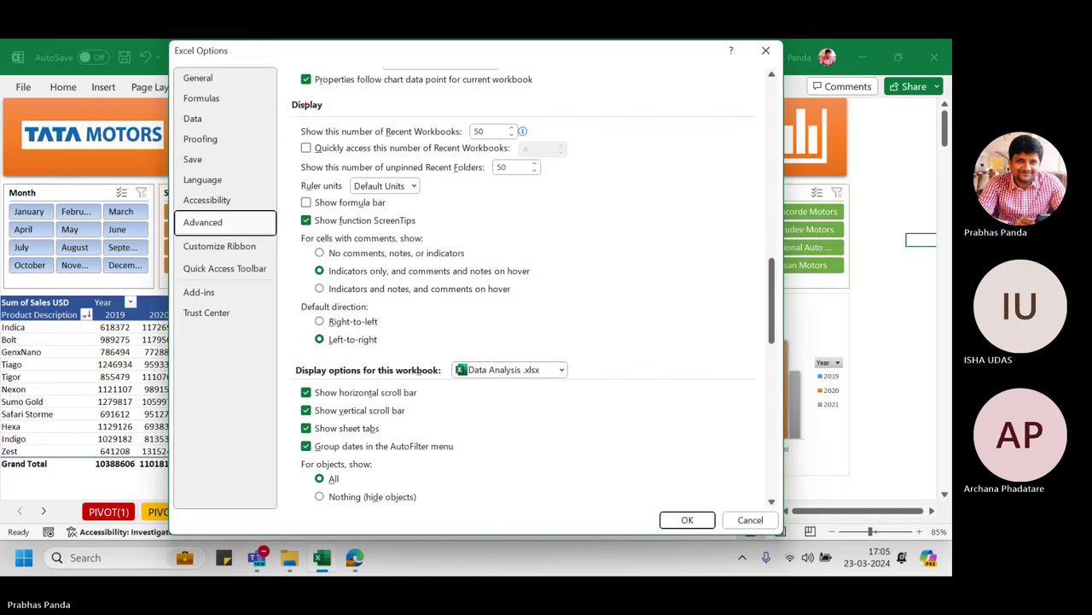
mouse_move(279, 94)
mouse_down()
mouse_move(304, 116)
mouse_move(410, 145)
mouse_up()
mouse_move(286, 354)
mouse_down()
mouse_move(307, 382)
mouse_move(471, 388)
mouse_up()
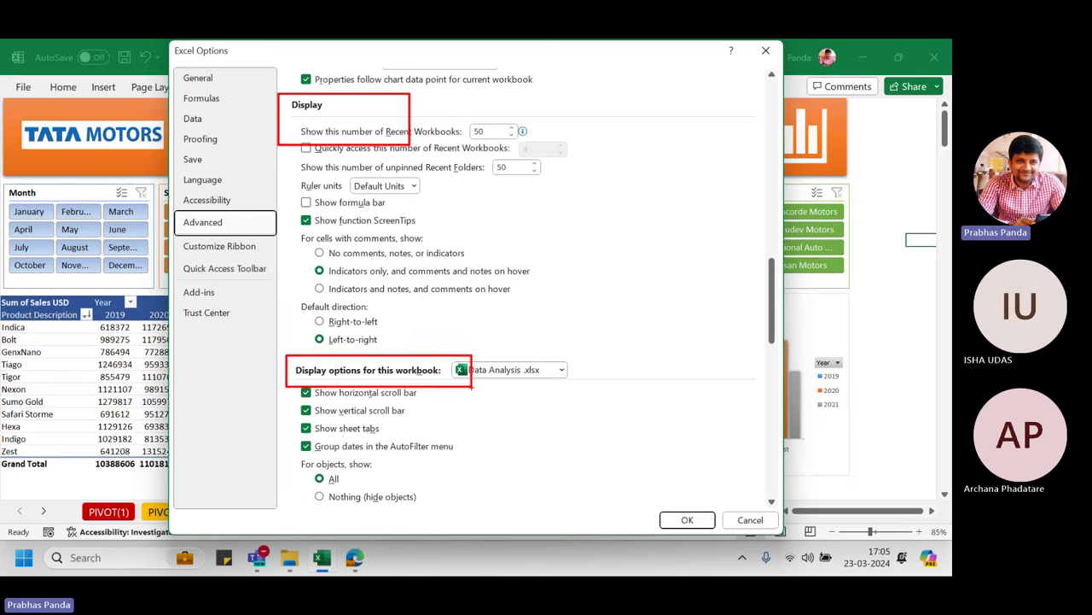
mouse_move(277, 395)
mouse_down()
mouse_move(435, 431)
mouse_move(410, 398)
mouse_up()
drag(280, 416, 413, 432)
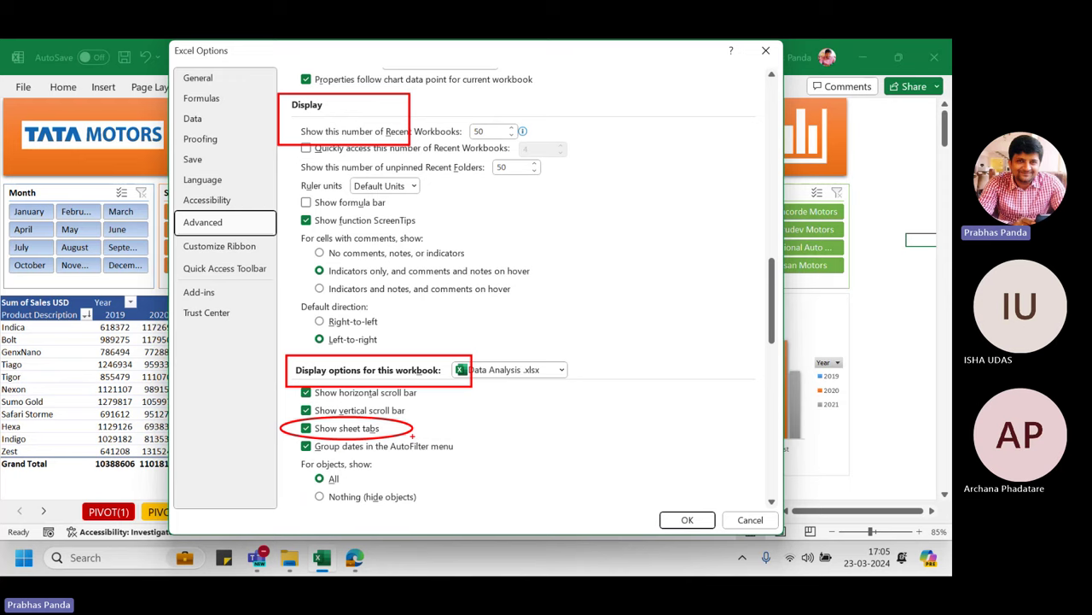
click(306, 428)
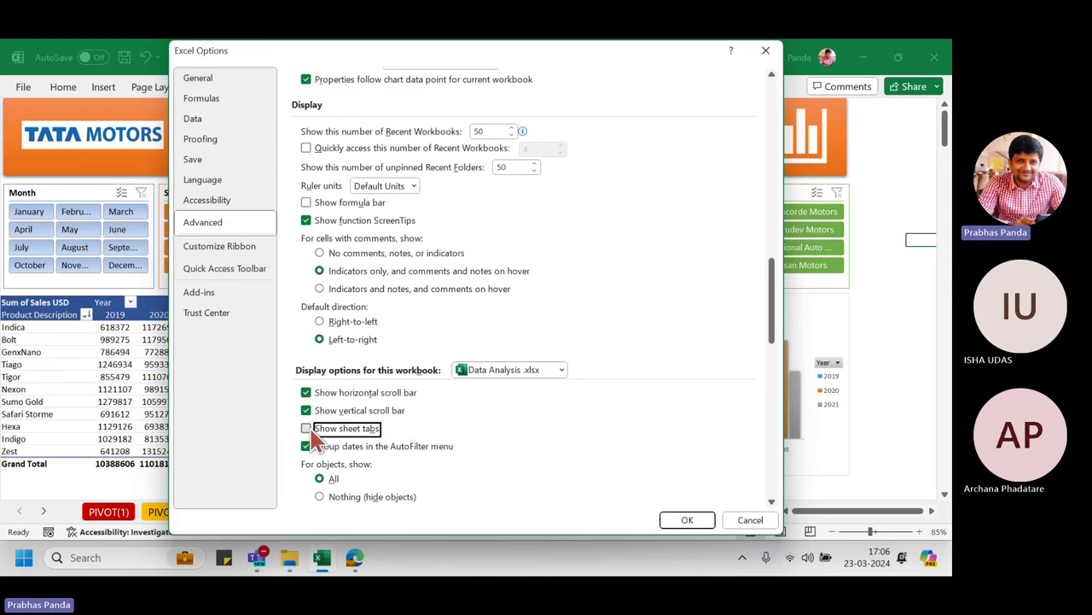
click(680, 520)
click(677, 522)
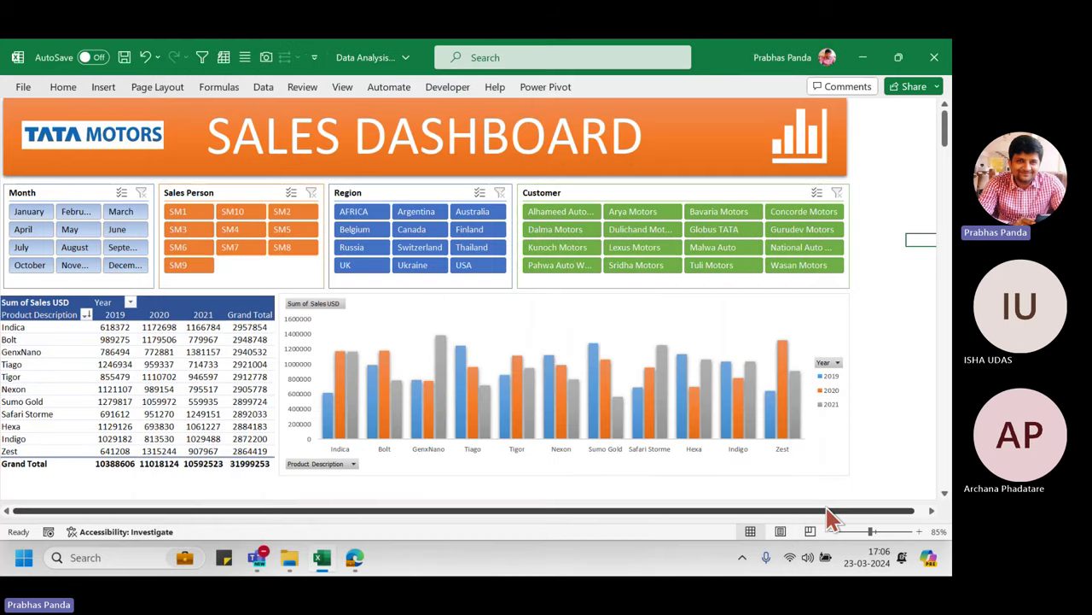
- Select an empty cell below the pivot table holding the 2019–2021 yearly sales totals
click(7, 510)
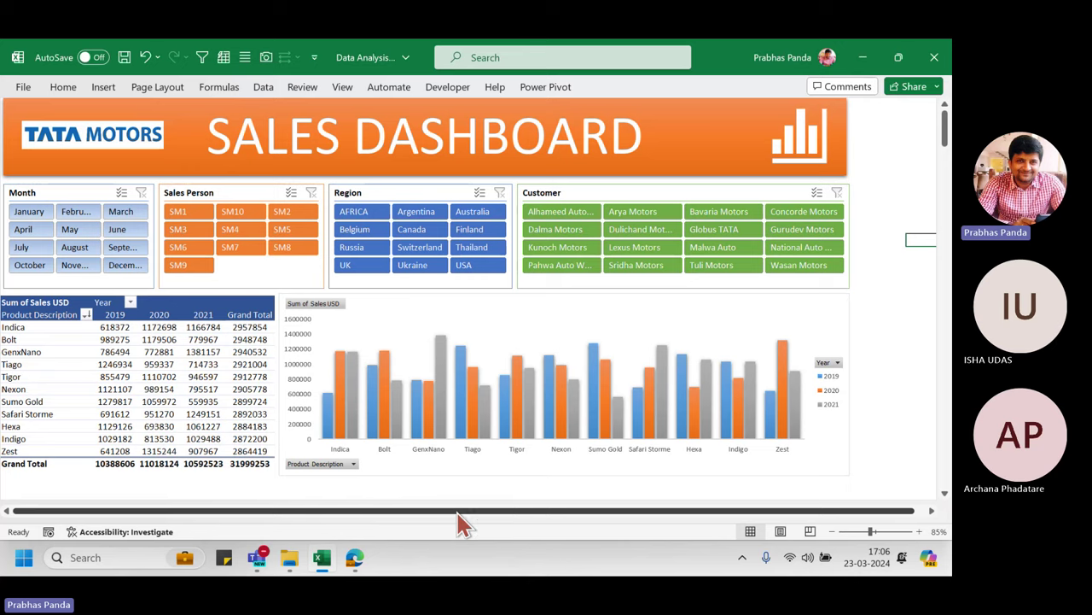
click(277, 486)
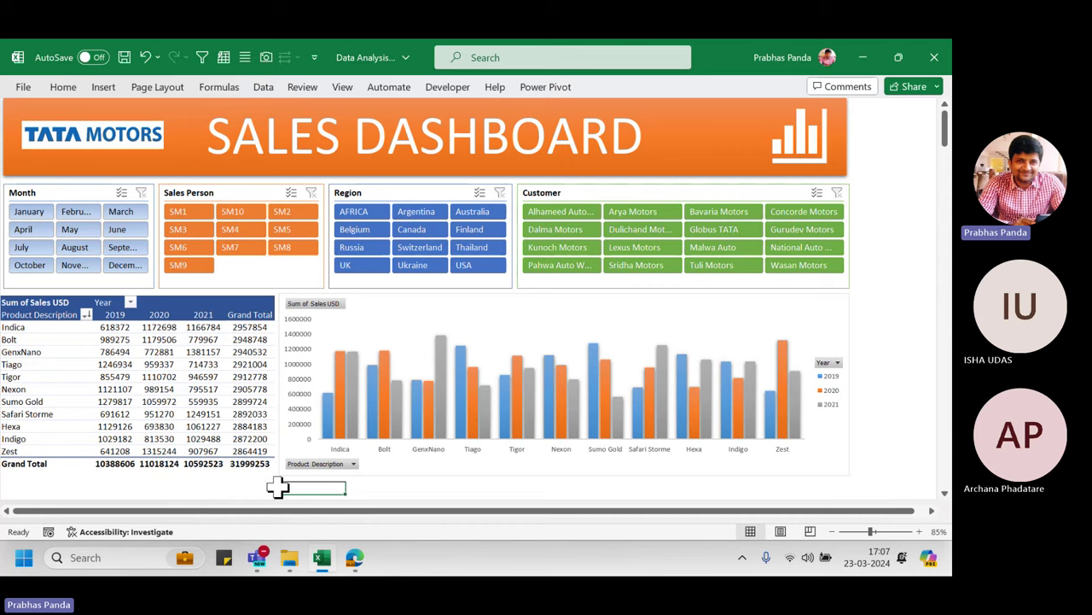
- Filter the pivot chart's Year field to show only 2021
click(834, 363)
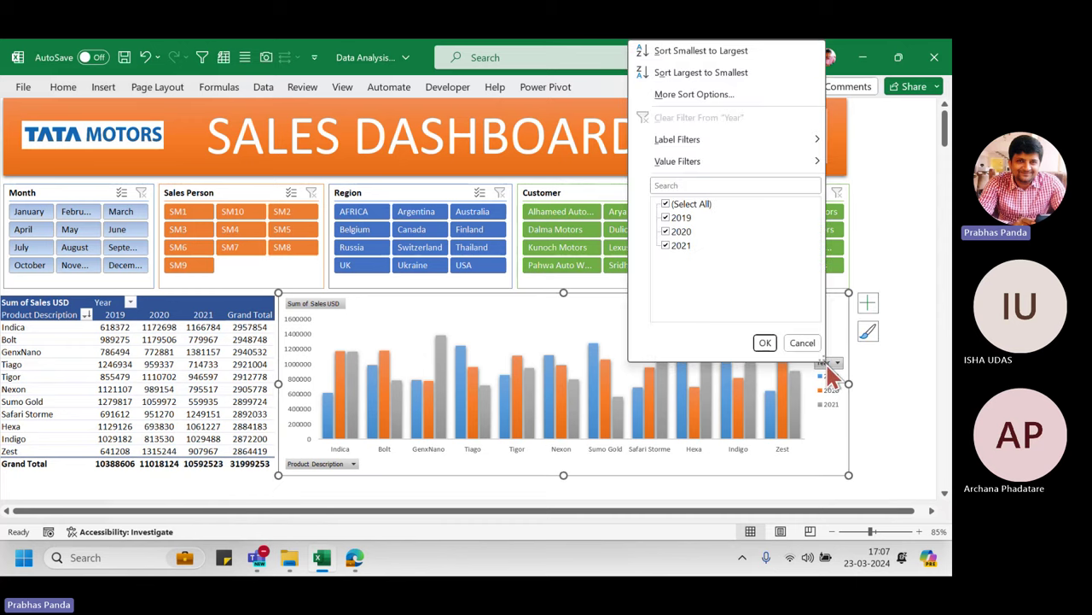
click(666, 204)
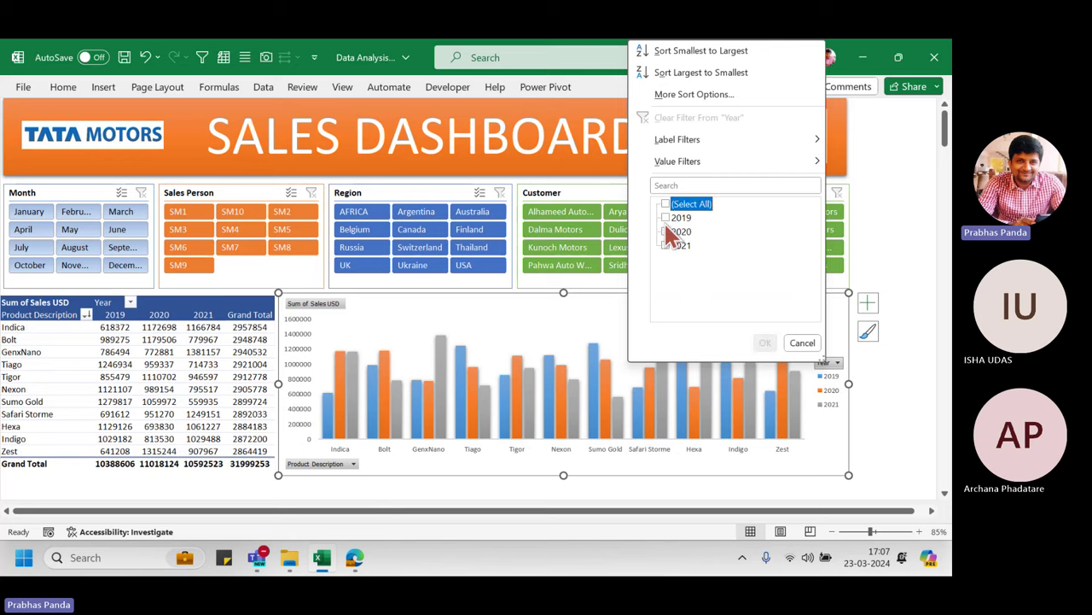
click(666, 245)
click(765, 342)
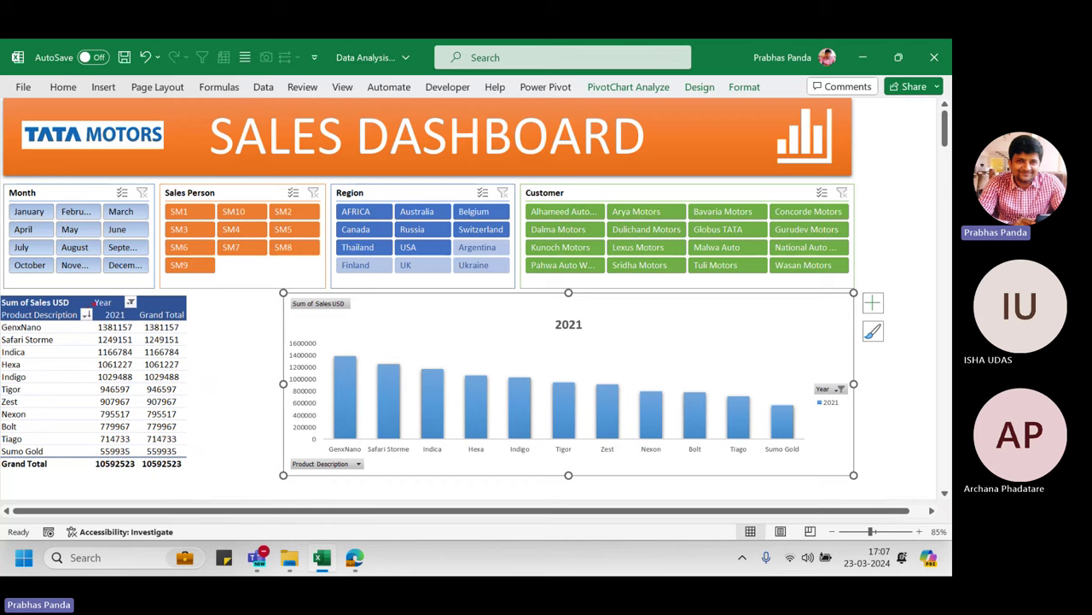
- Drag across areas of the pivot table and chart, then cancel with Escape
mouse_move(93, 303)
mouse_down()
mouse_move(127, 379)
mouse_move(148, 476)
mouse_up()
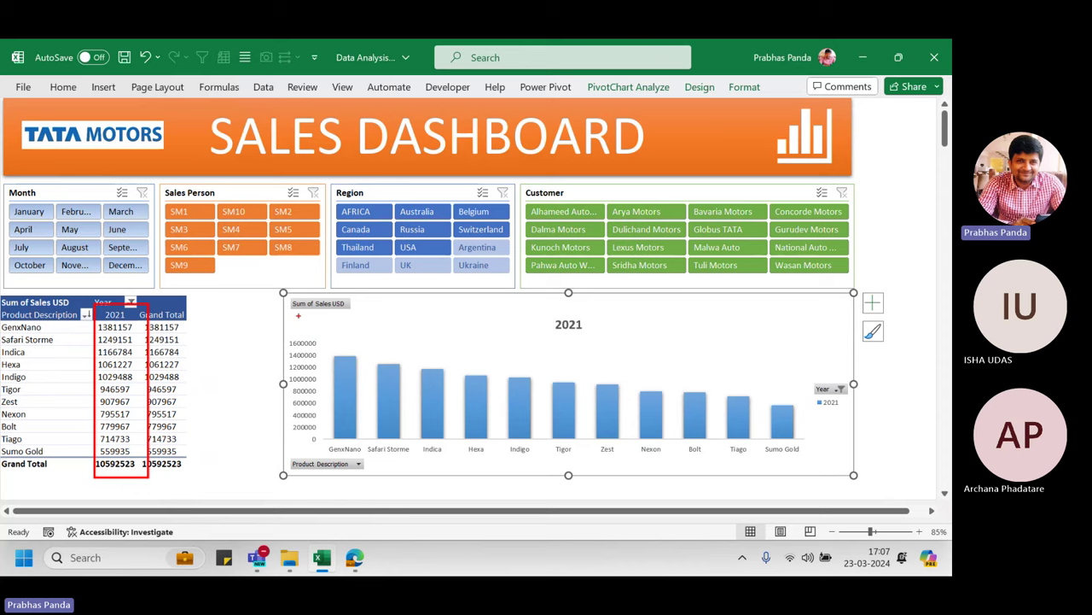
mouse_move(298, 315)
mouse_down()
mouse_move(316, 341)
mouse_move(812, 485)
mouse_move(824, 467)
mouse_up()
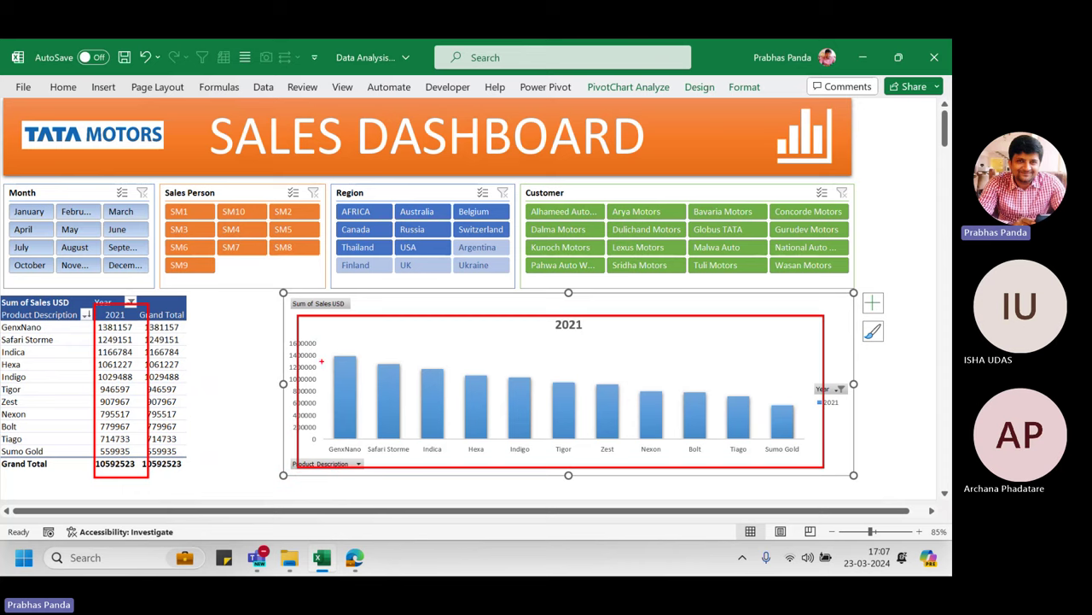
drag(329, 349, 362, 447)
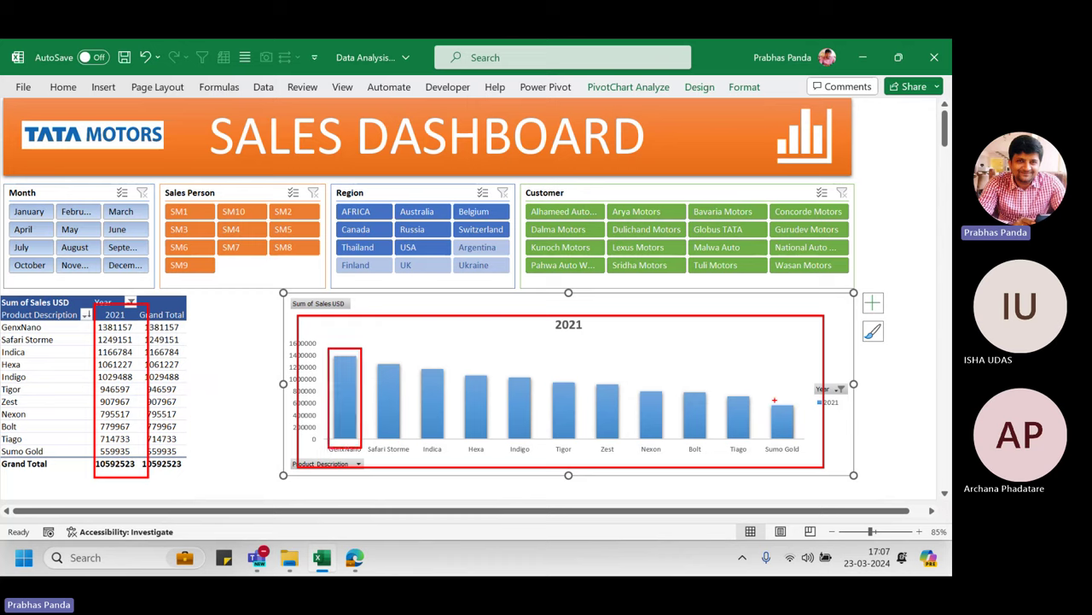
mouse_move(774, 399)
mouse_down()
mouse_move(797, 455)
mouse_move(799, 443)
mouse_up()
key(Escape)
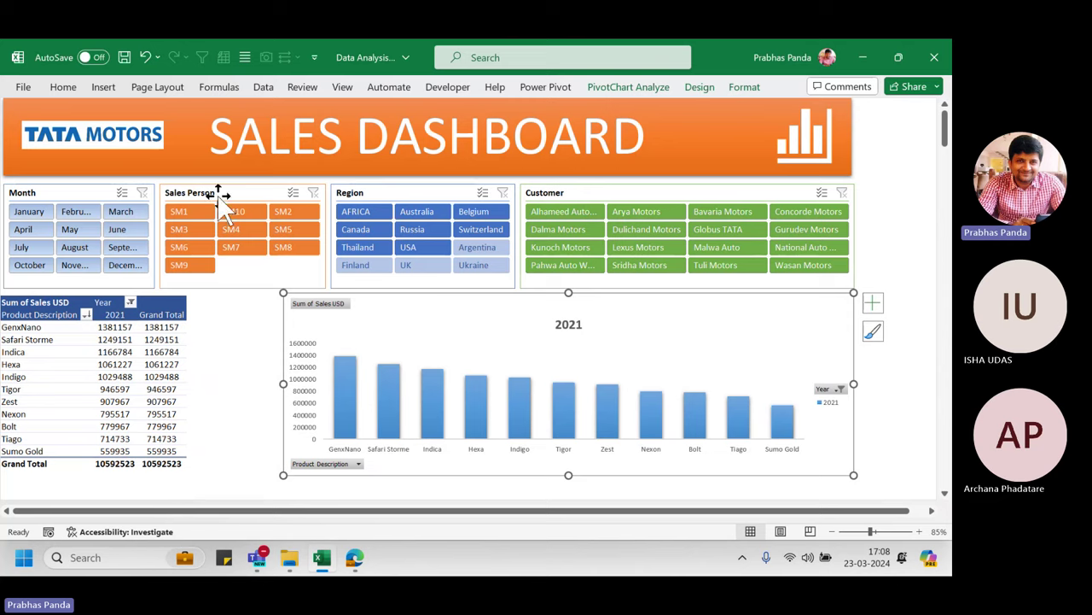
- Set the slicers to SM5, May, Tuli Motors and AFRICA, leaving only Hexa at 96341
click(299, 231)
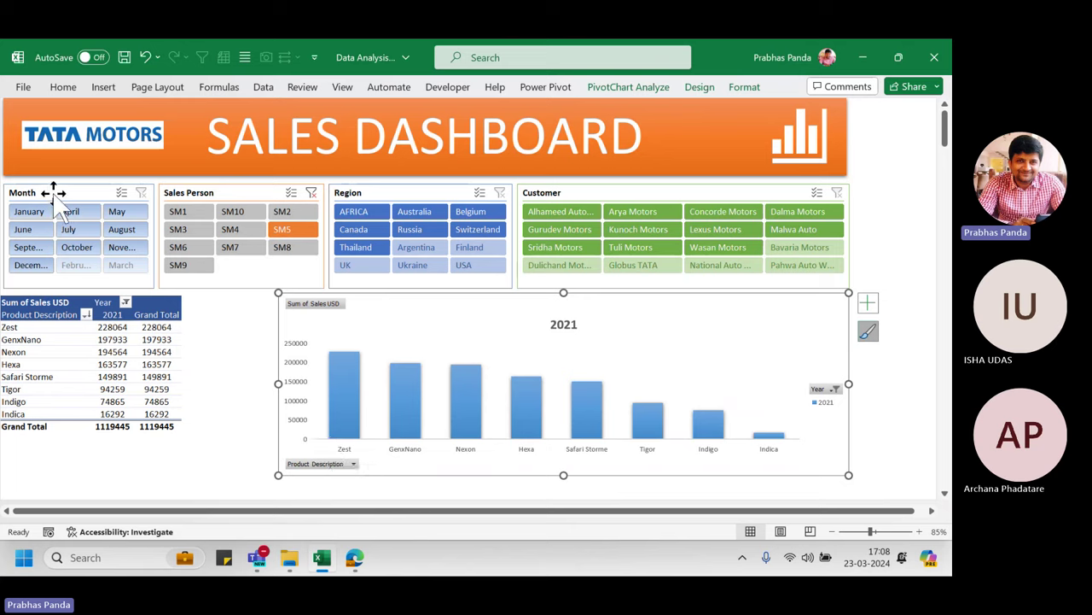
click(122, 213)
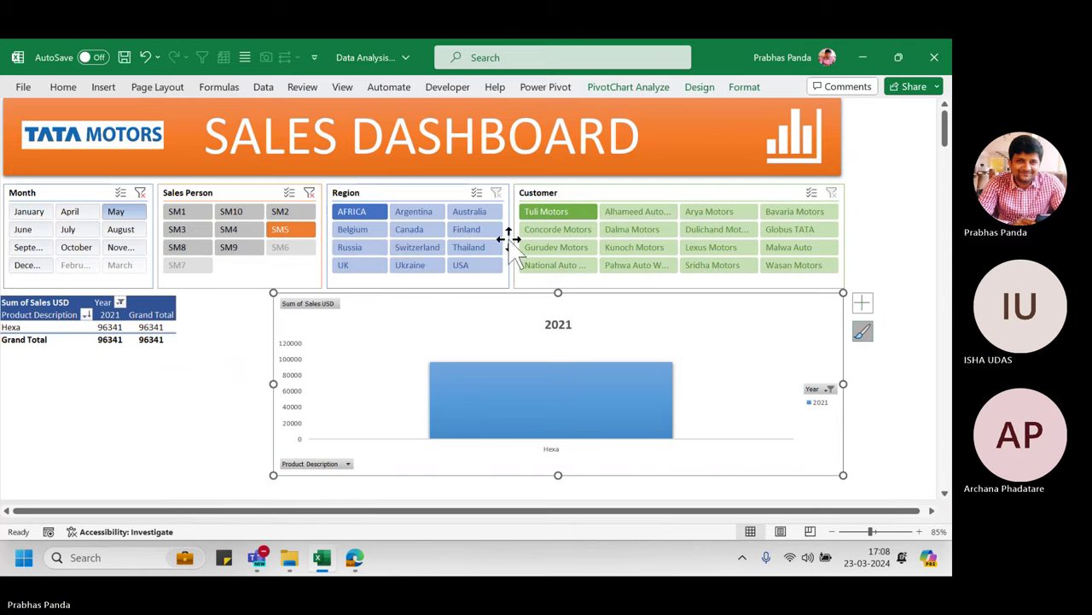
click(586, 214)
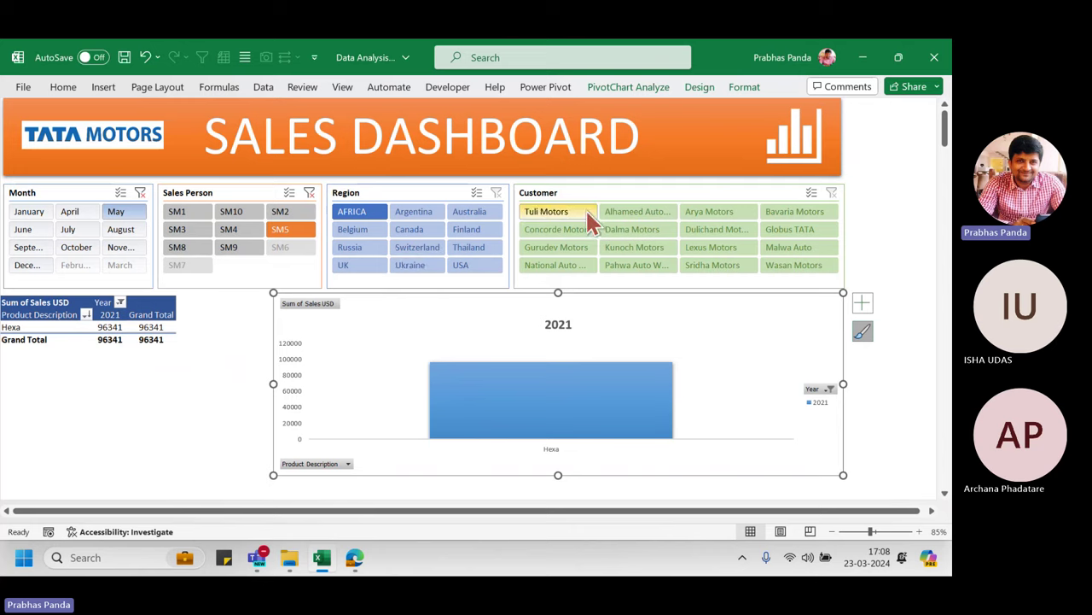
click(366, 218)
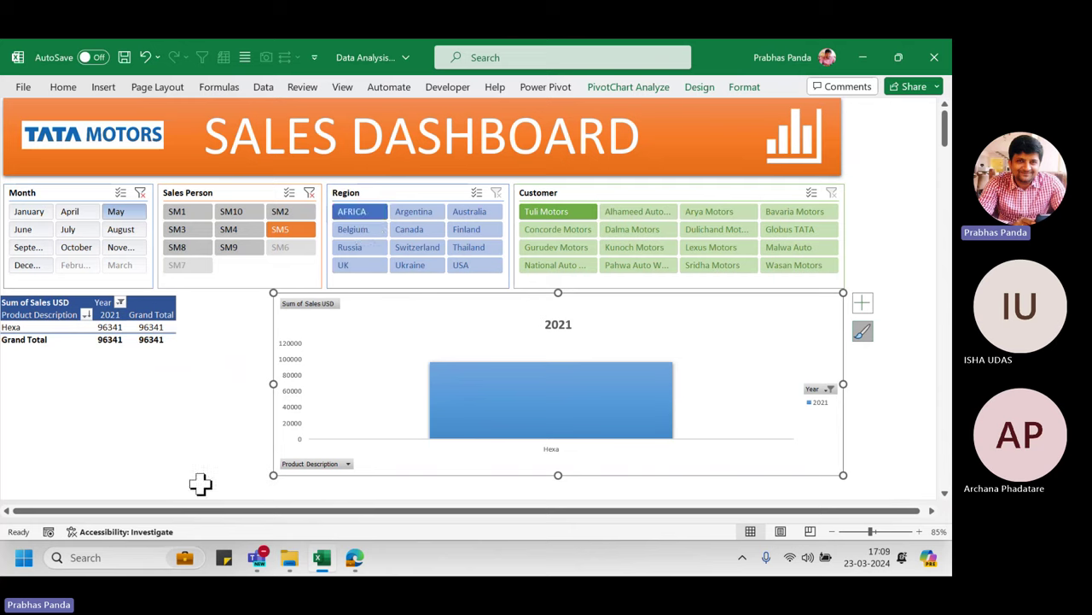
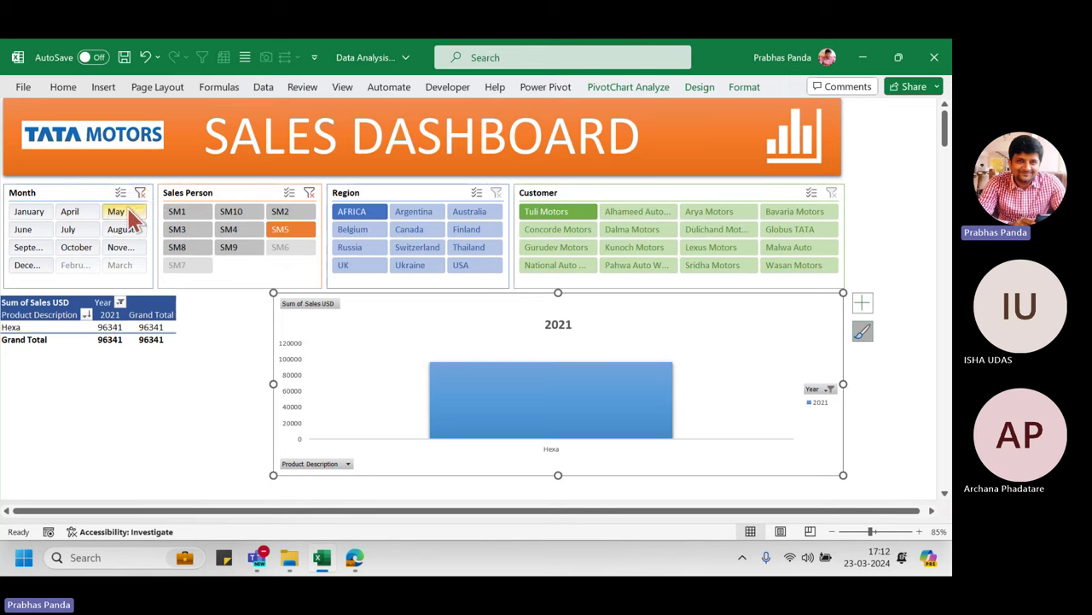
- Clear the Month, Sales Person and Year filters so the chart shows all products for 2019–2021
click(141, 193)
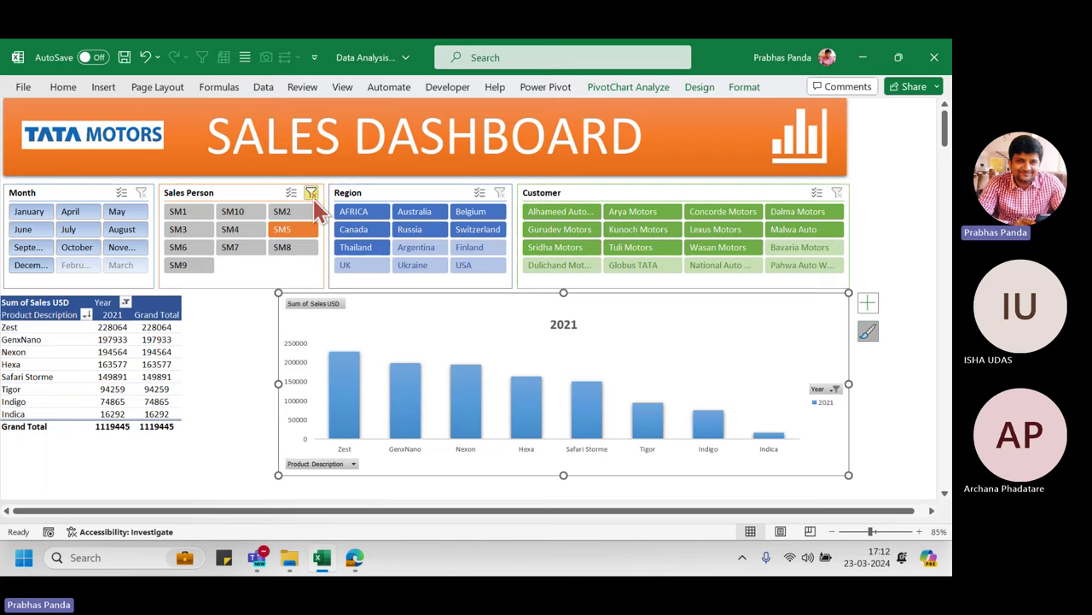
click(311, 192)
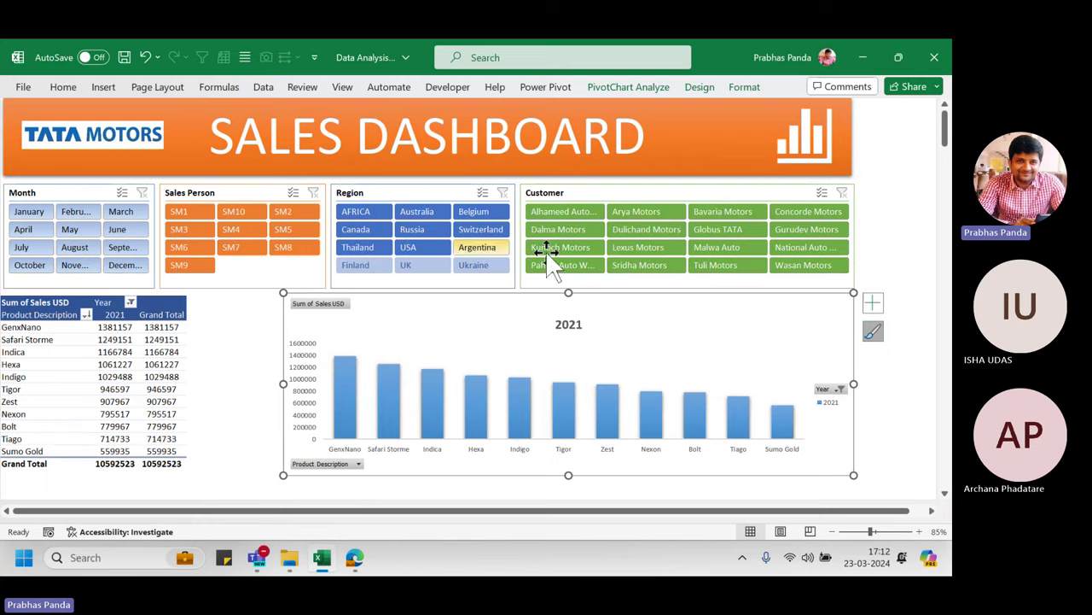
click(840, 390)
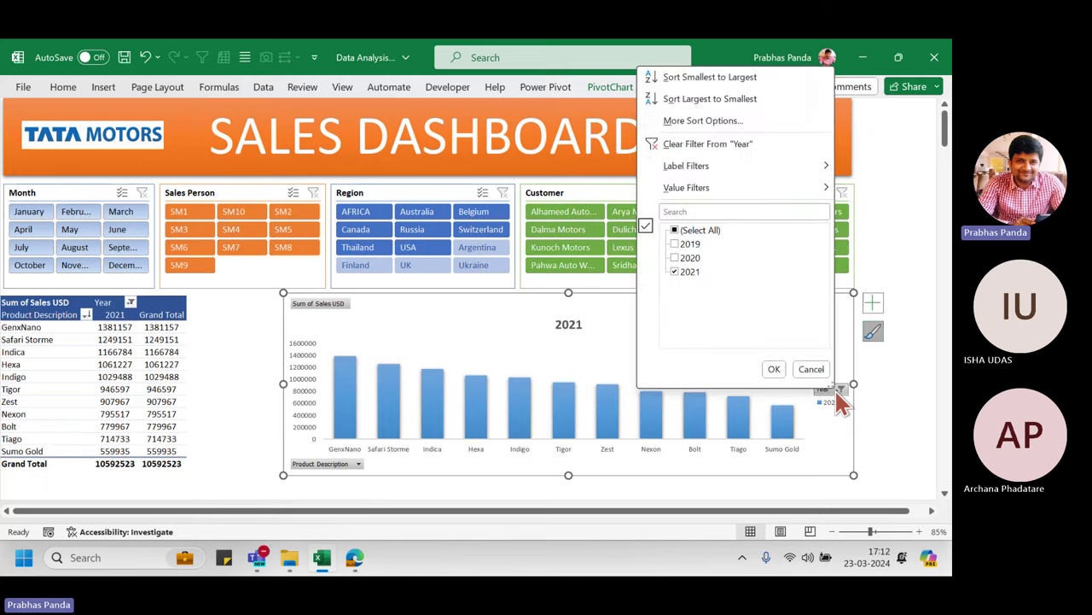
click(683, 145)
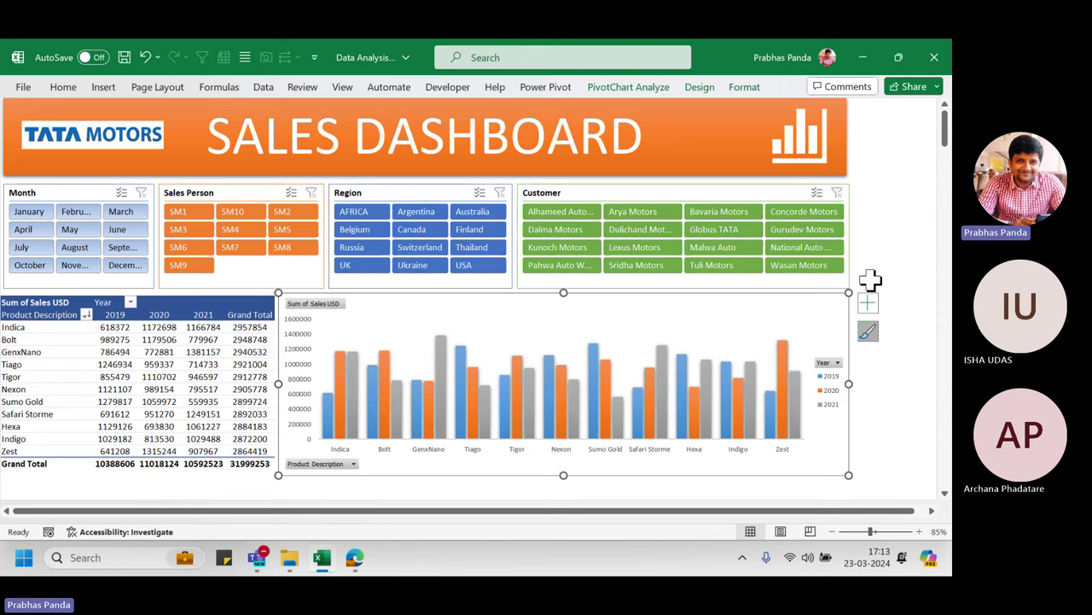
click(170, 488)
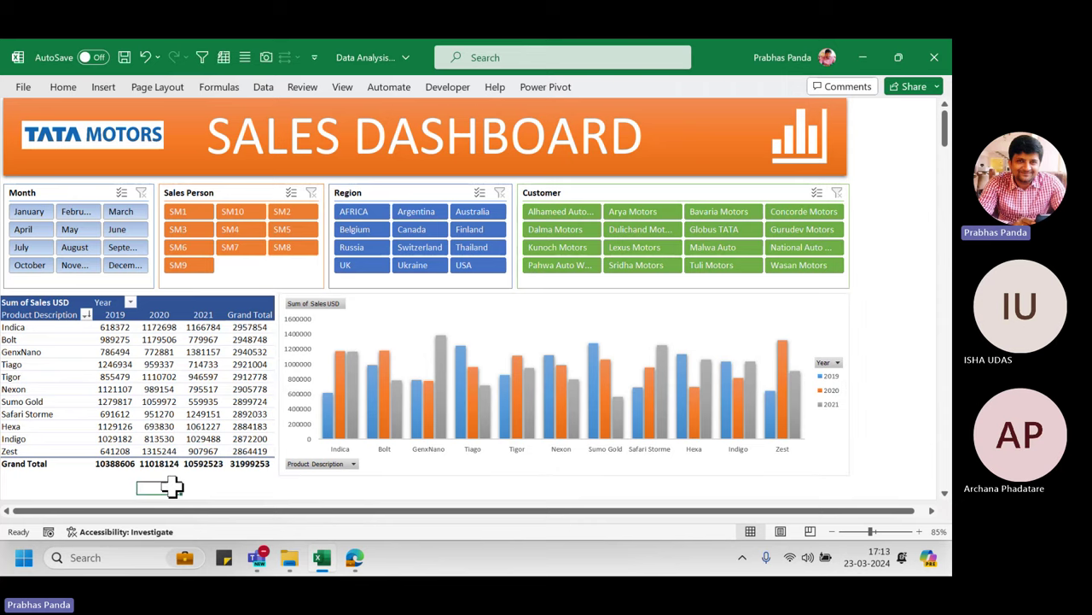
- Turn on Show sheet tabs under Advanced display options for this workbook in Excel Options
click(24, 87)
click(47, 499)
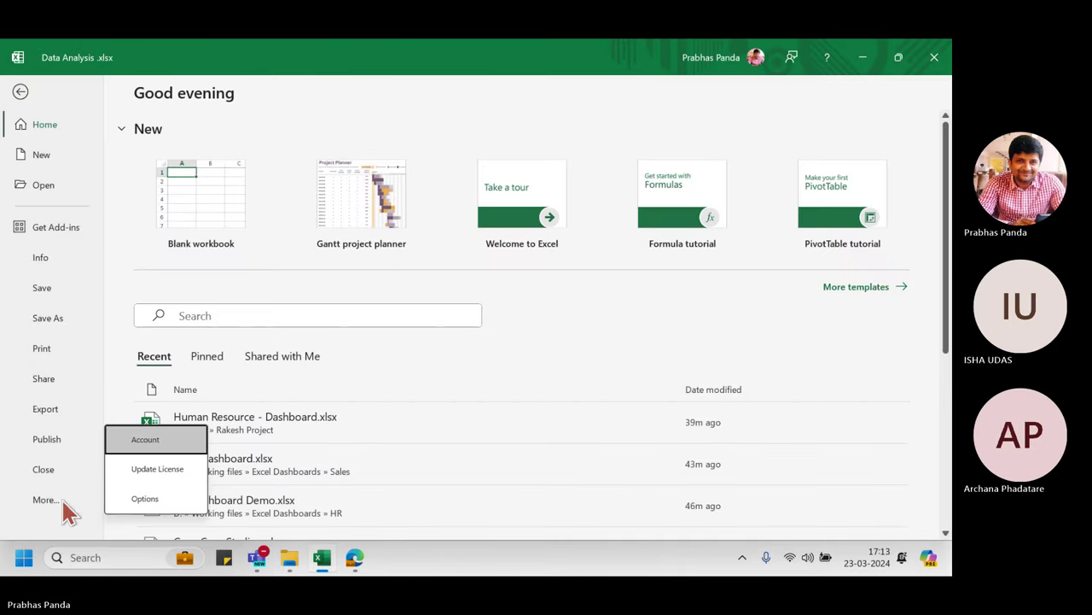
click(145, 498)
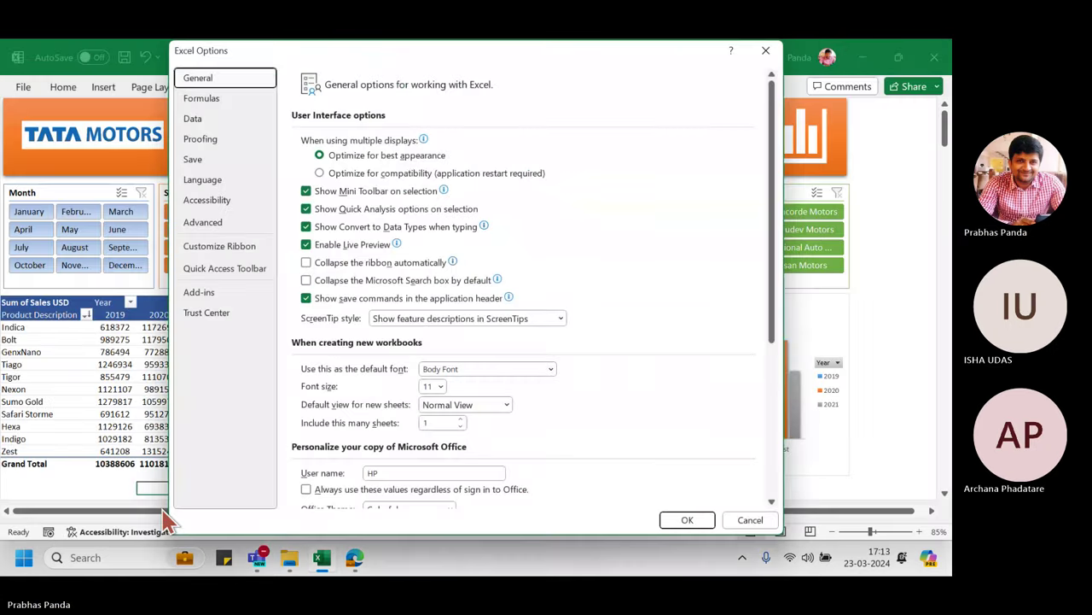
click(221, 228)
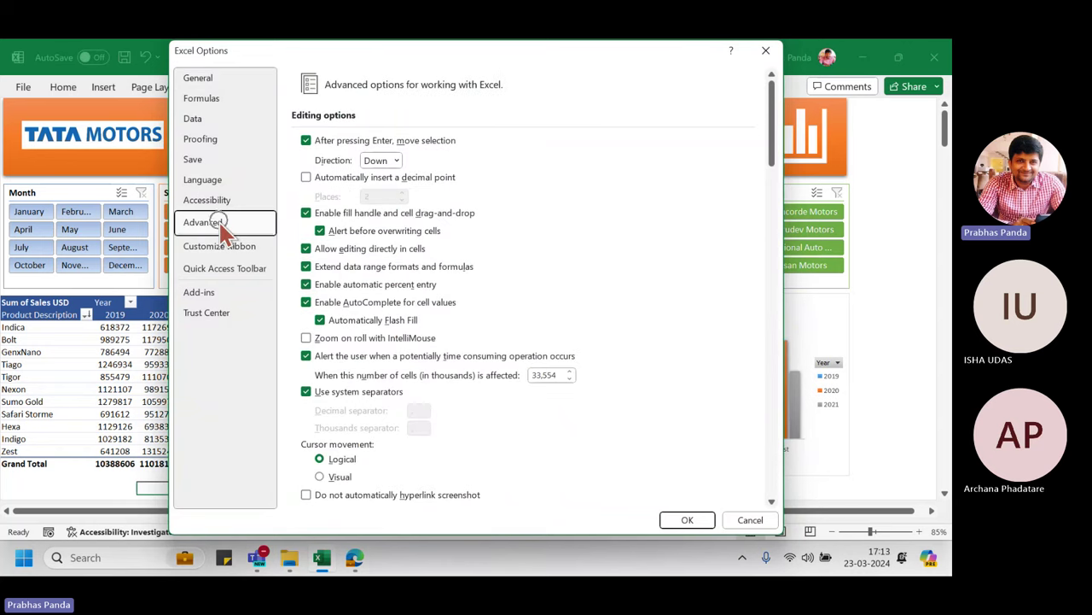
scroll(689, 268, down, 15)
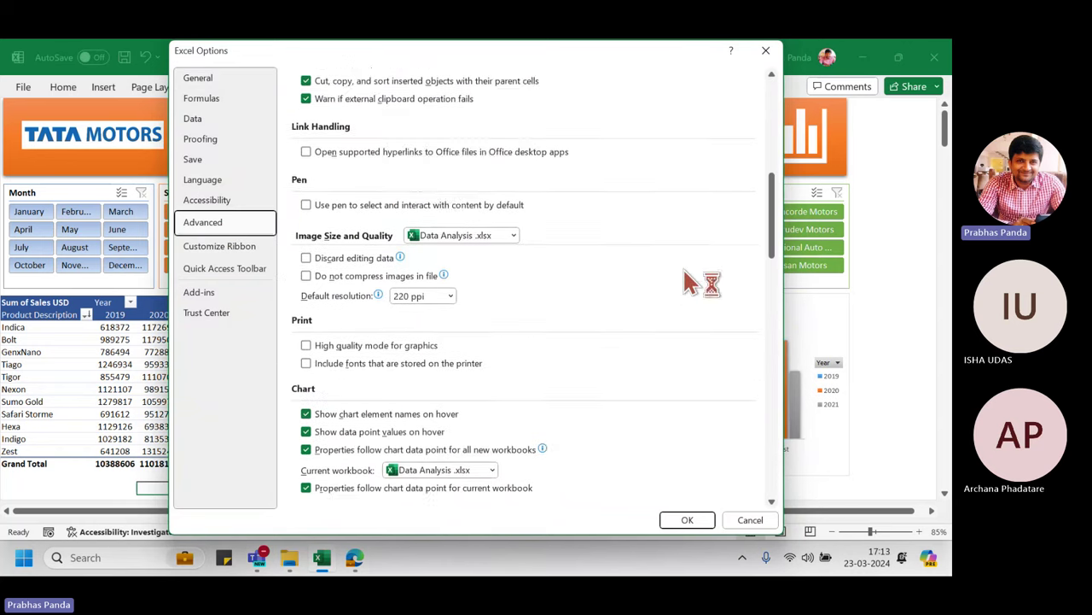
scroll(689, 282, down, 4)
scroll(690, 281, up, 3)
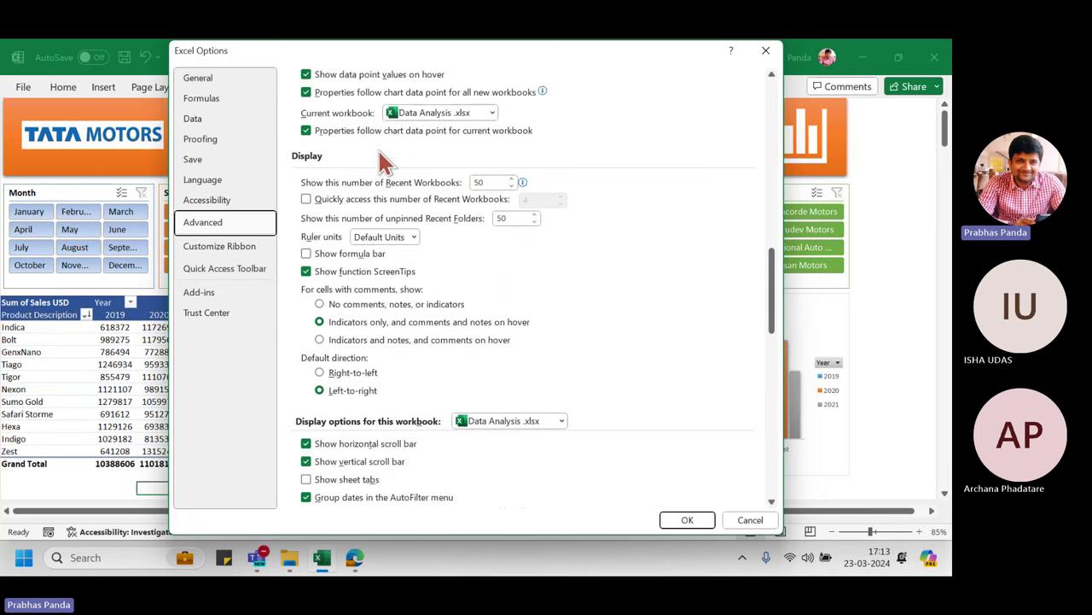
click(330, 156)
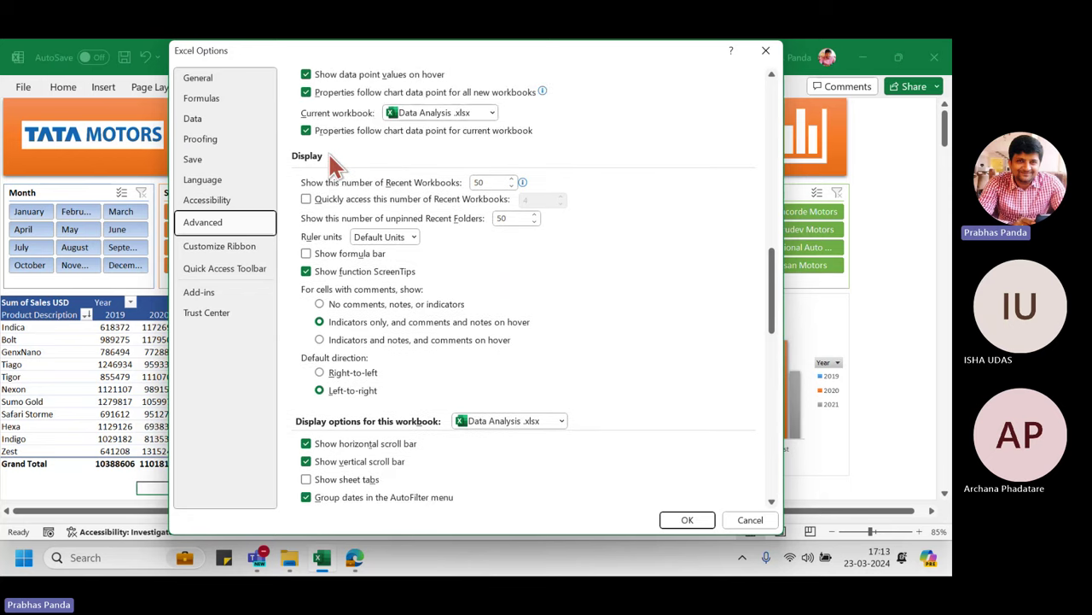
click(330, 443)
scroll(320, 480, down, 1)
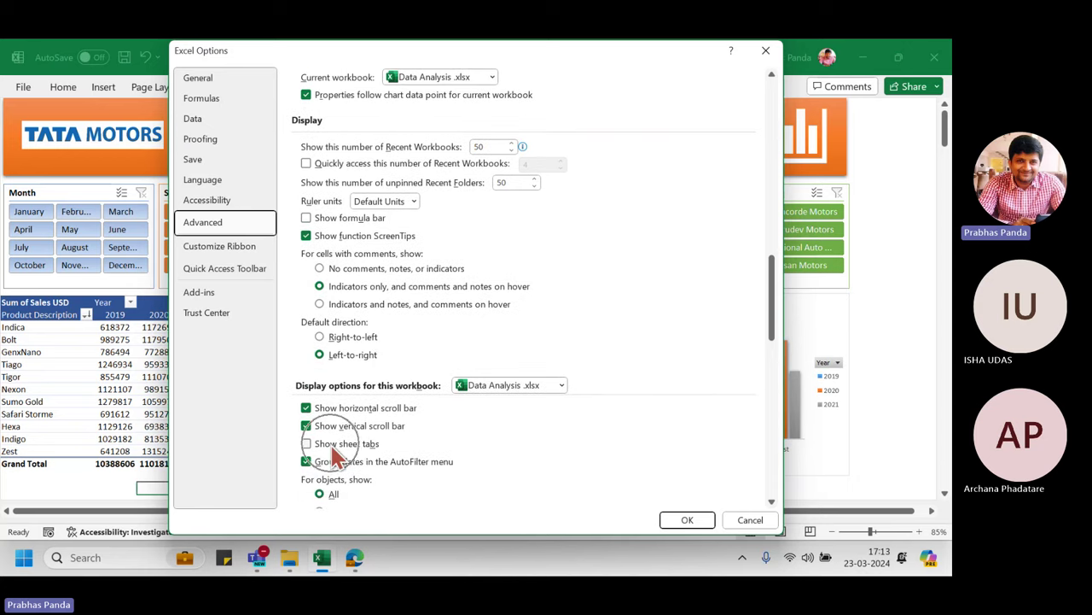
click(332, 452)
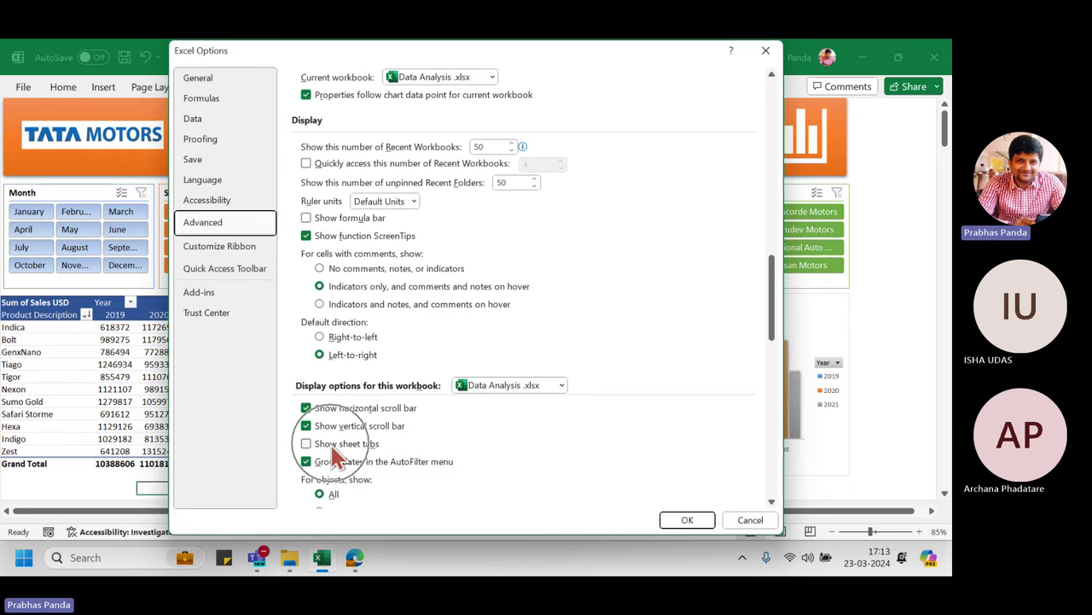
click(334, 452)
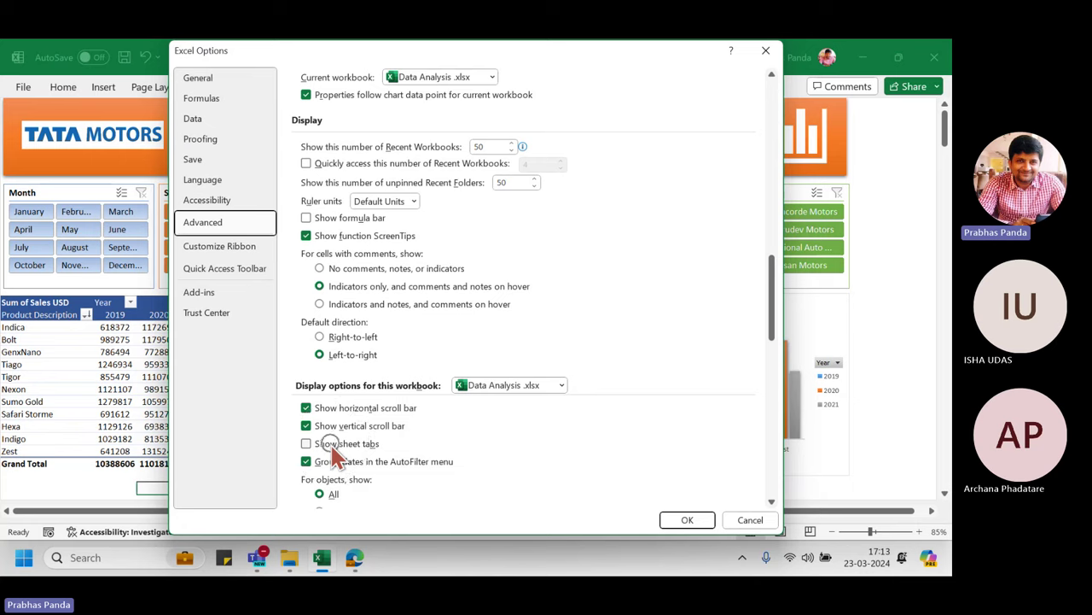
click(684, 522)
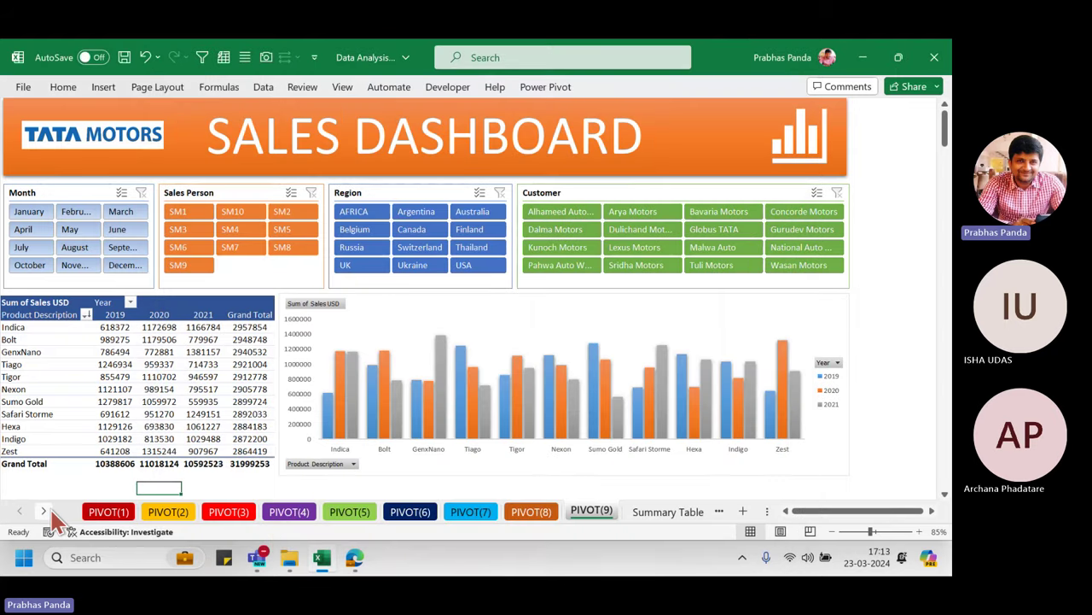
- Scroll and widen the sheet-tab strip to reveal PIVOT(4) through Summary Table, then show the View ribbon
click(43, 512)
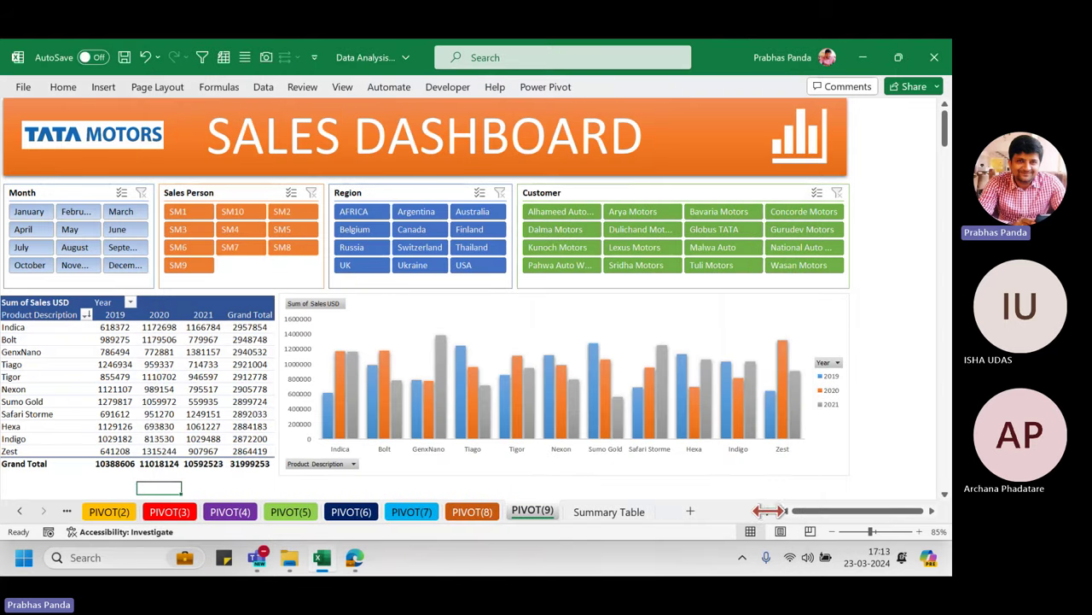
drag(770, 511, 657, 510)
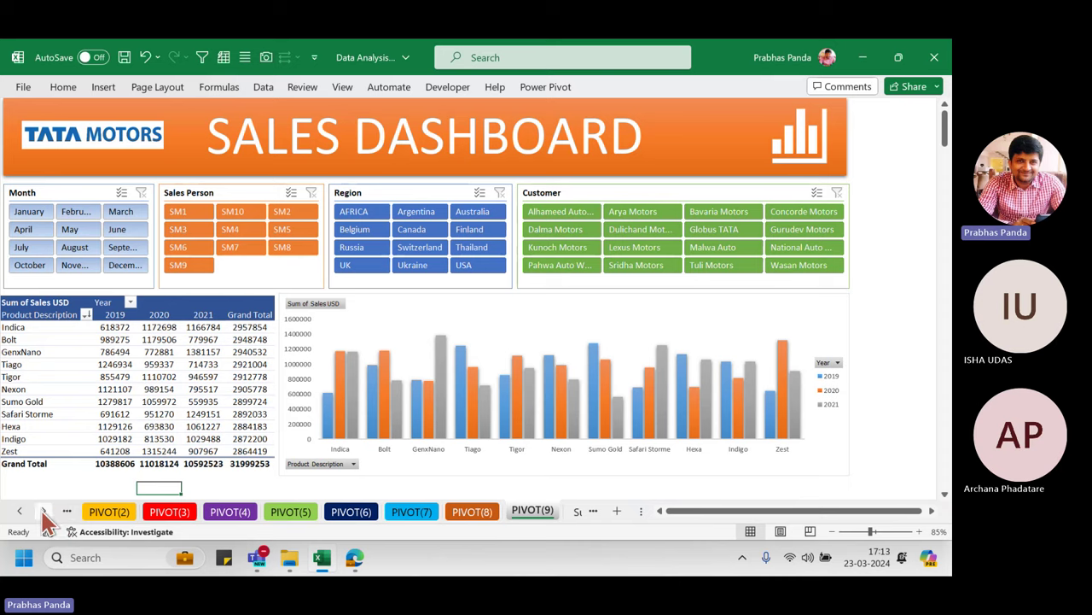
click(44, 511)
click(43, 511)
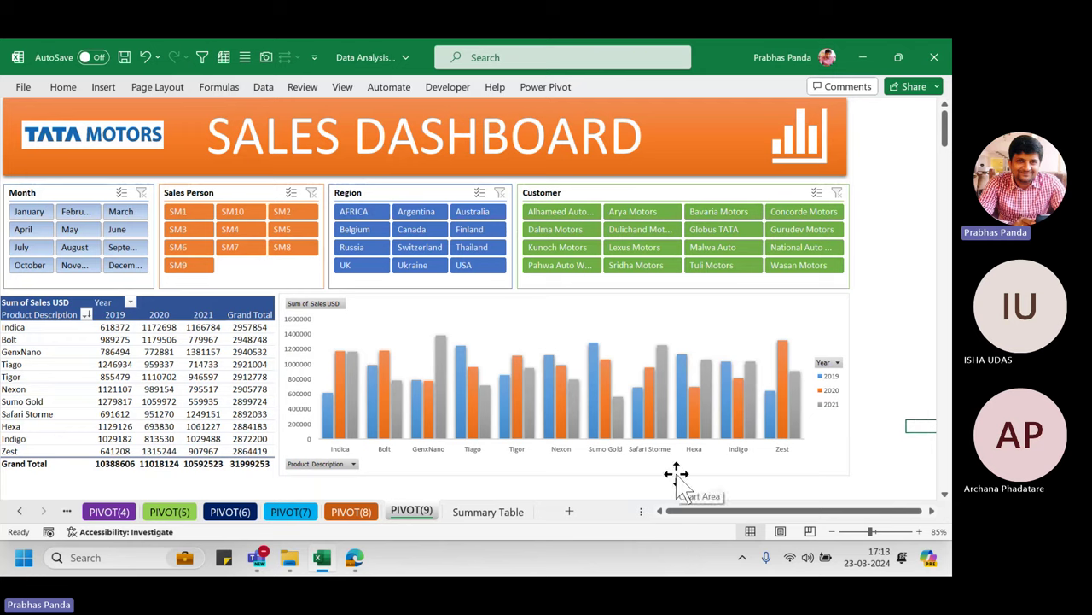
click(899, 192)
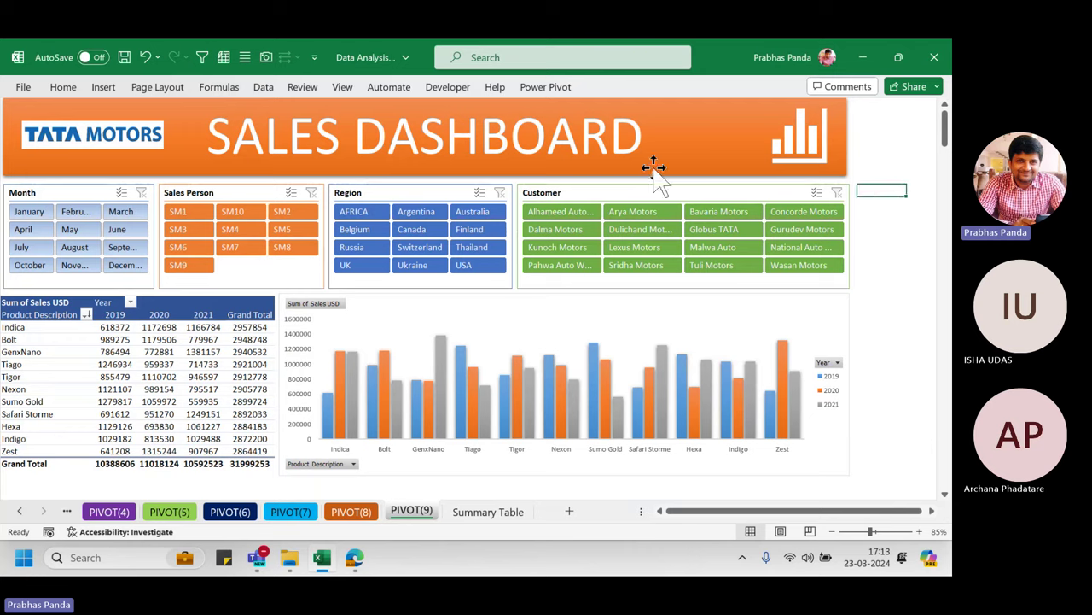
click(341, 89)
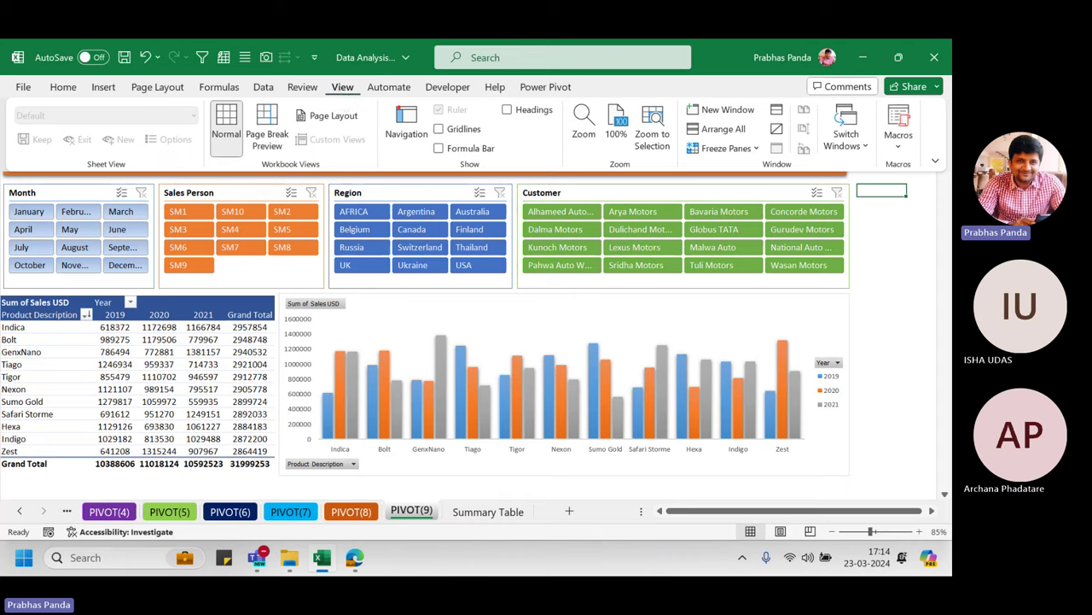
- Restore the ribbon and check Formula Bar and Headings in the View tab's Show group
drag(425, 95, 558, 171)
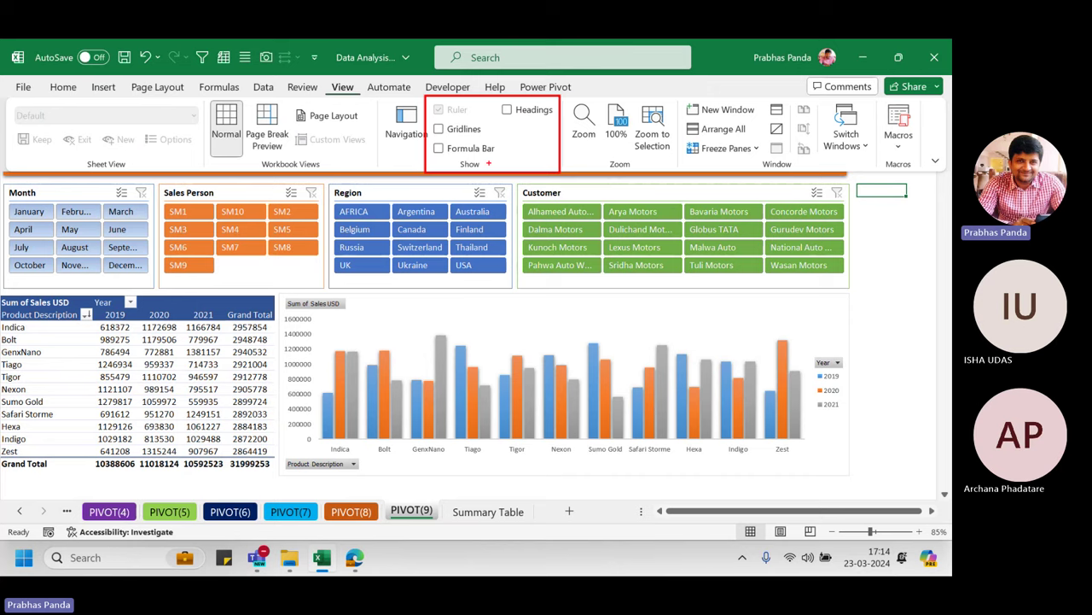
key(ctrl+F1)
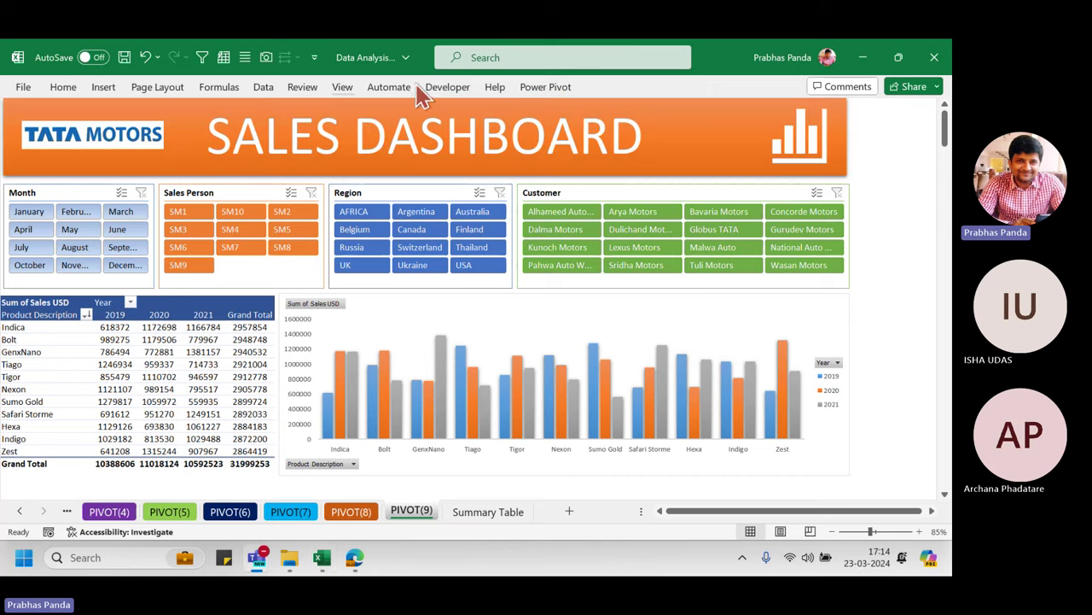
click(341, 88)
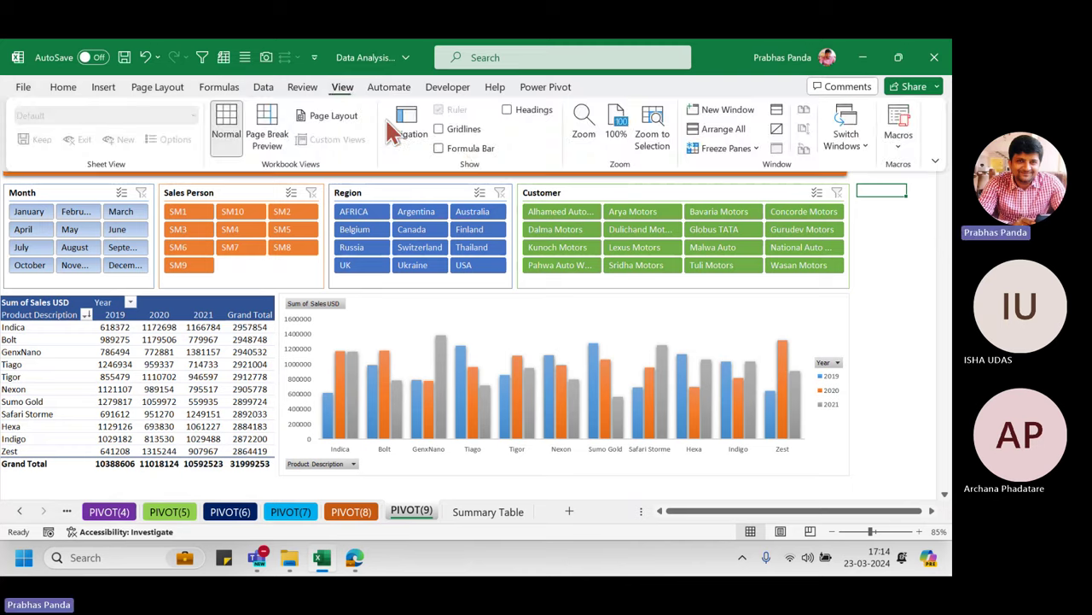
click(465, 152)
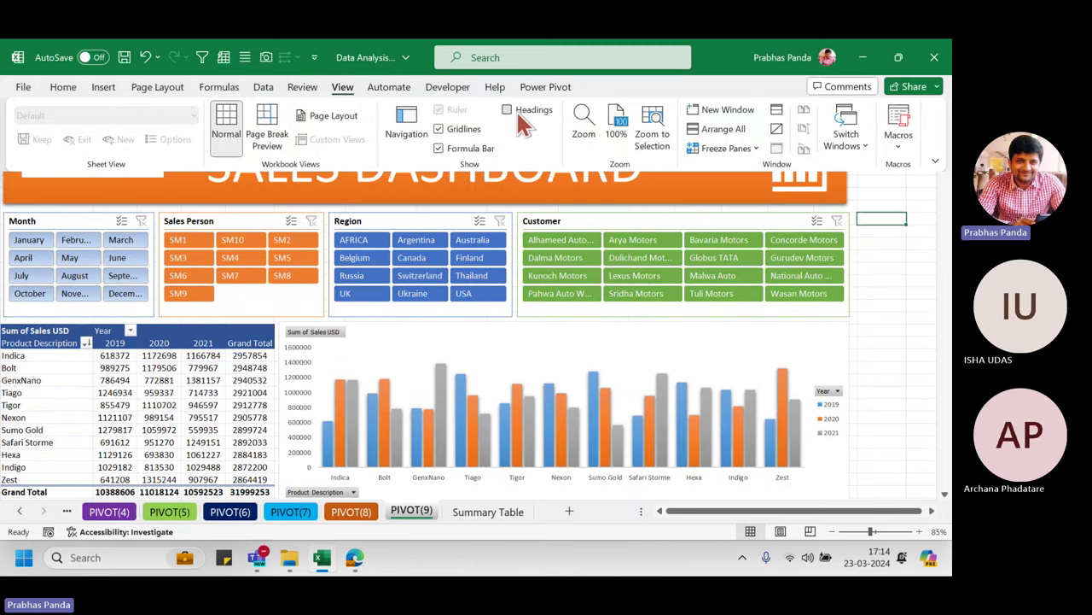
click(515, 109)
click(902, 160)
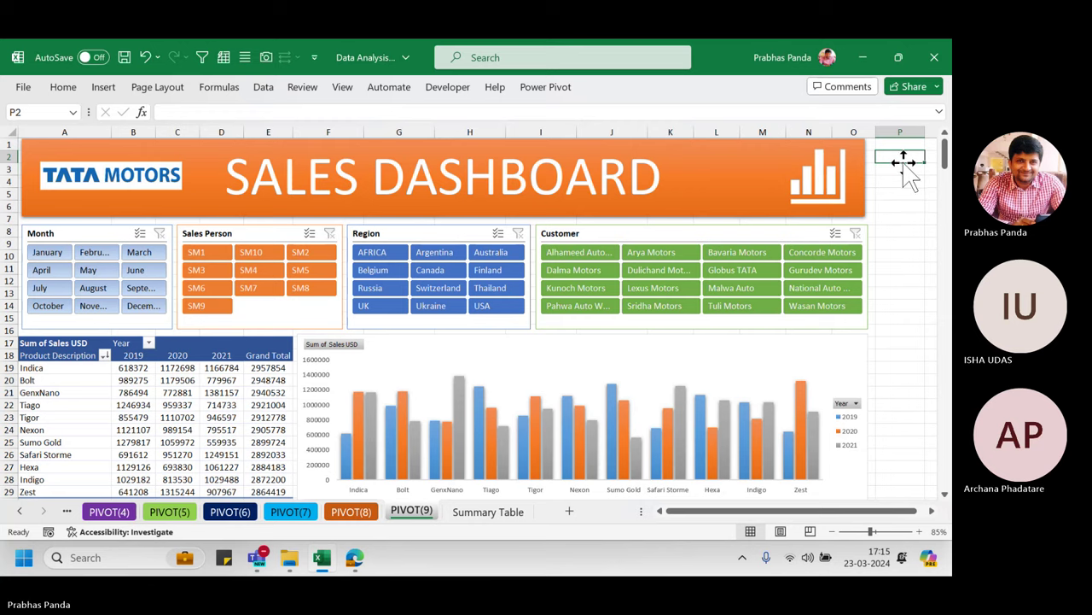
click(915, 291)
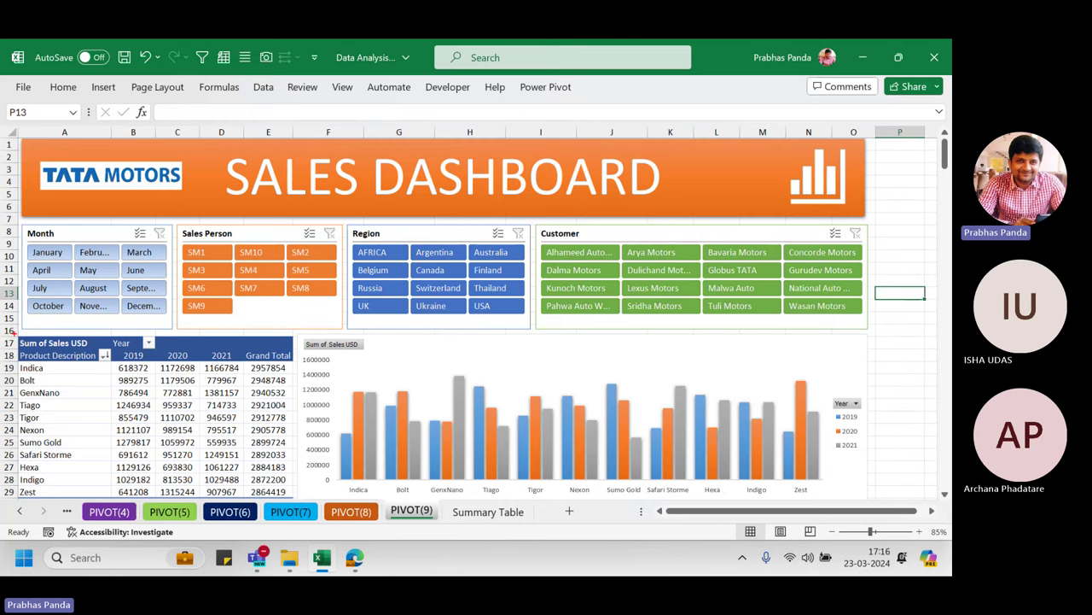
mouse_move(16, 332)
mouse_down()
mouse_move(167, 374)
mouse_move(282, 440)
mouse_move(293, 500)
mouse_up()
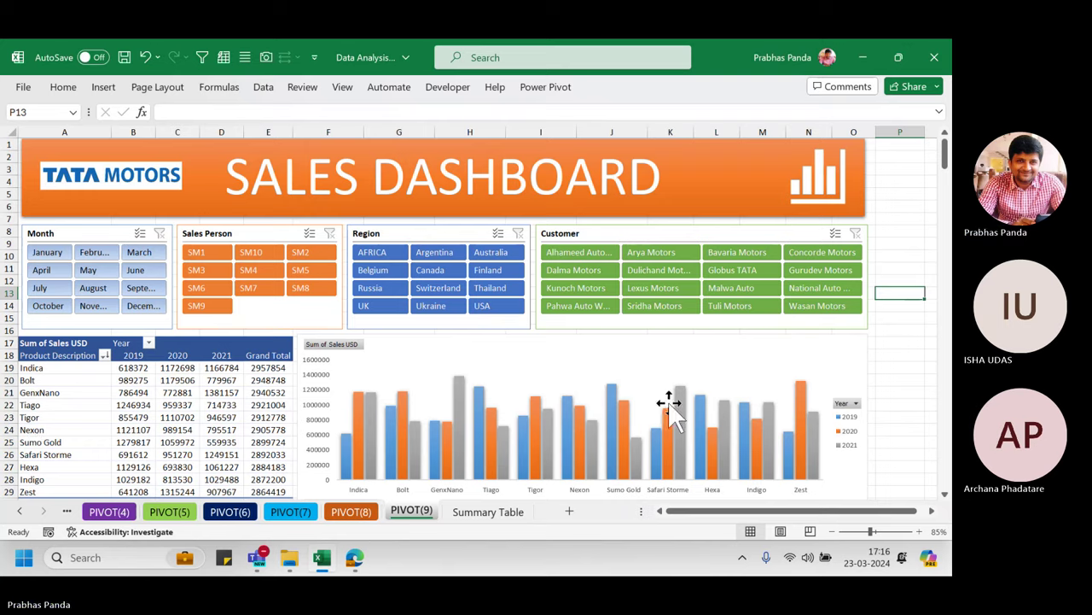
scroll(898, 324, down, 2)
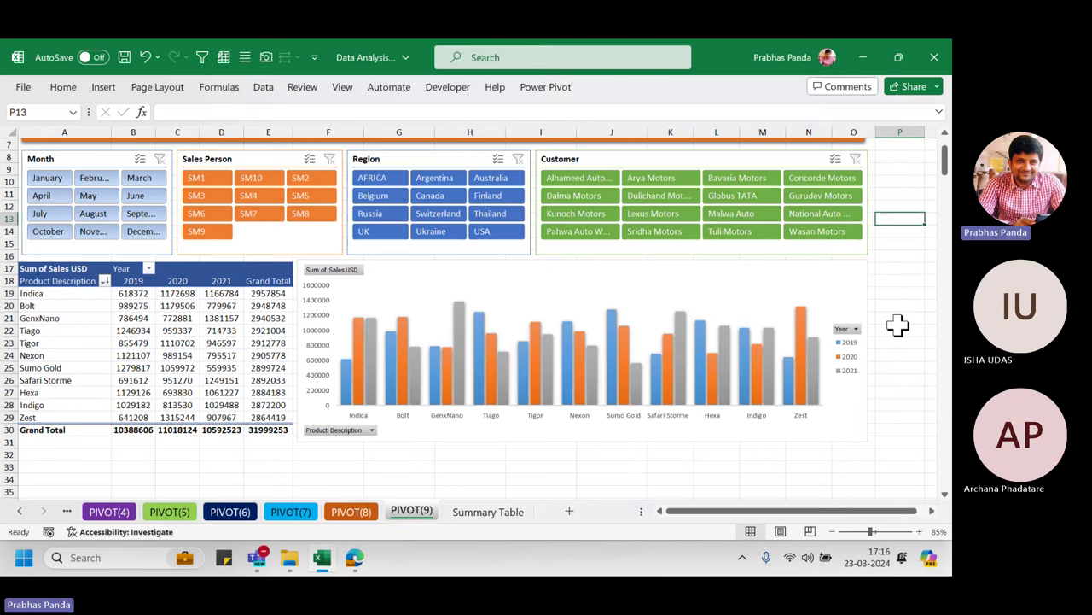
mouse_move(375, 362)
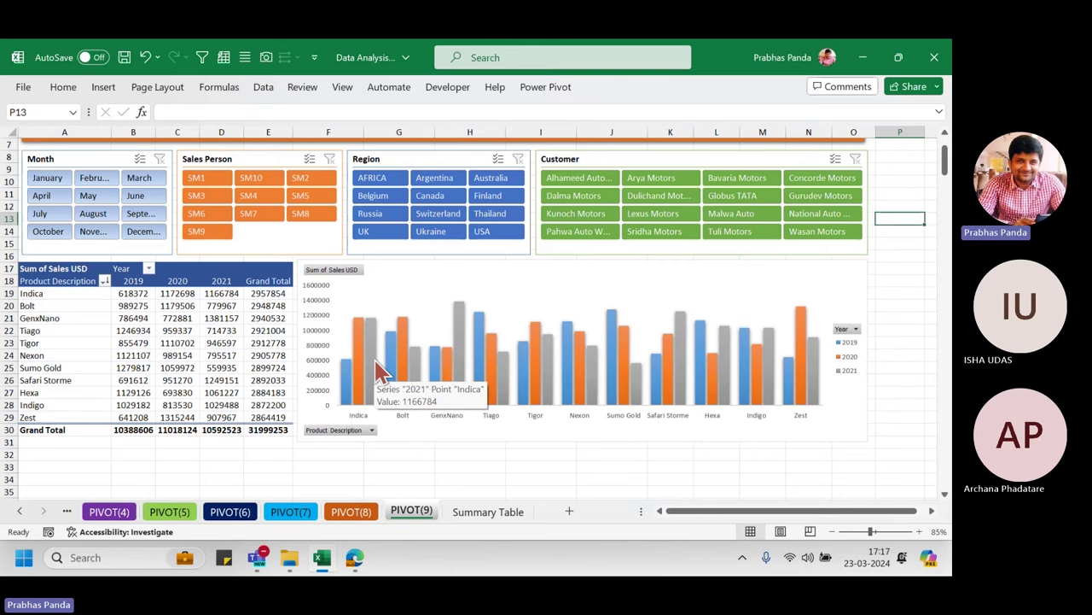
- Move the column chart left over the pivot area and widen it to the right
click(471, 262)
drag(471, 262, 189, 259)
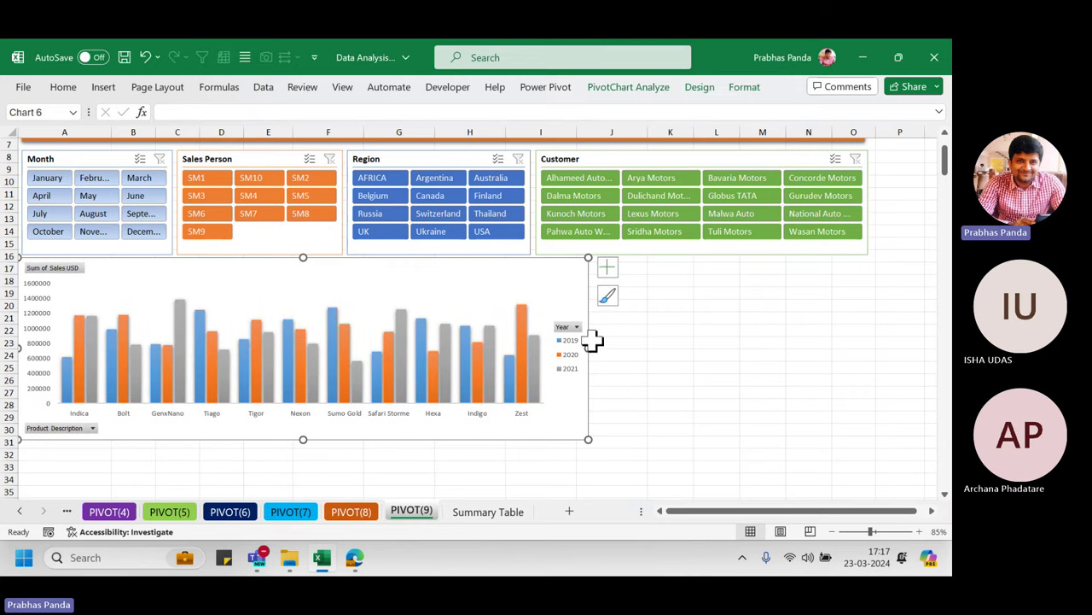
drag(588, 348, 871, 354)
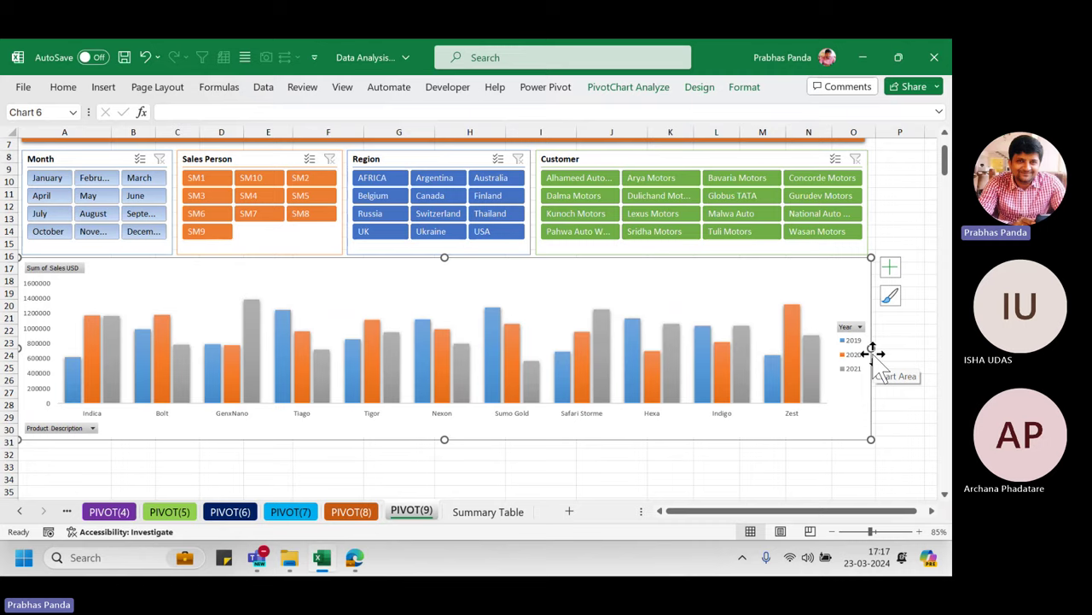
scroll(849, 414, up, 2)
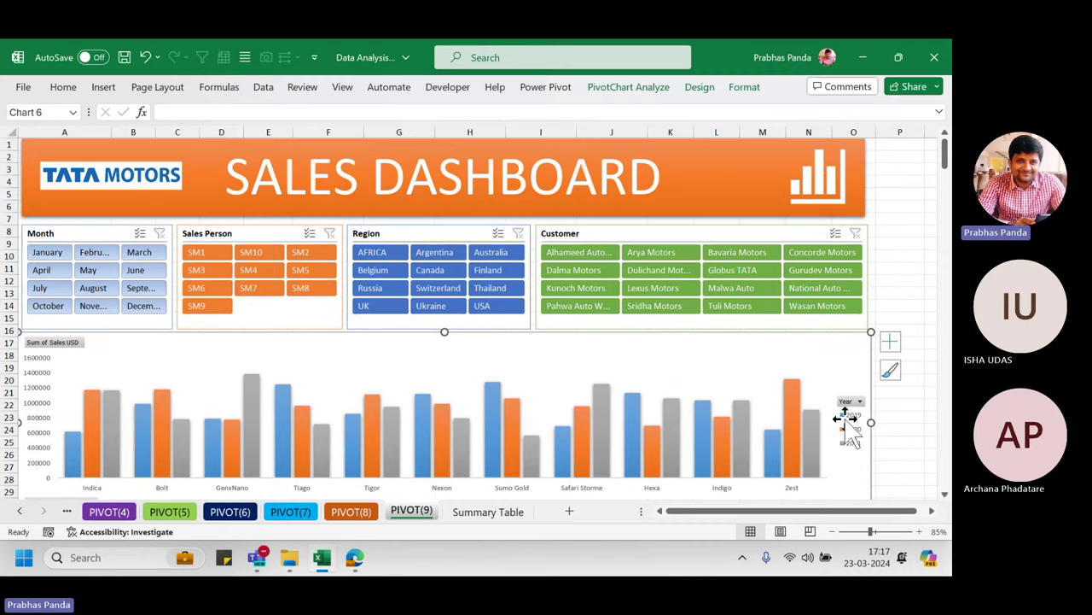
scroll(845, 418, down, 1)
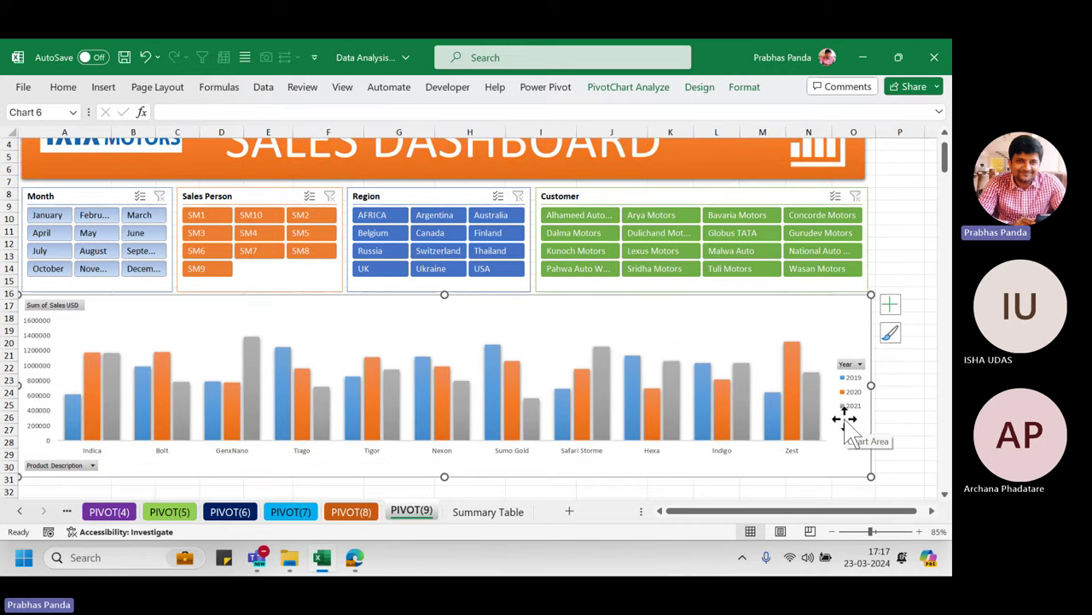
- Test the slicers by filtering to Lexus Motors and July, then clear both filters
click(656, 253)
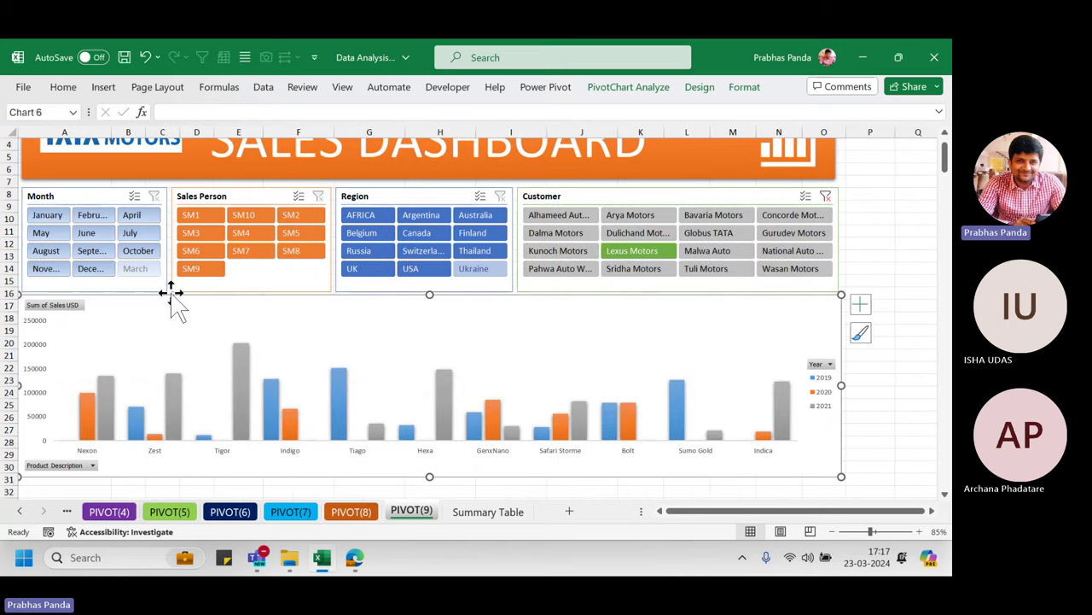
click(133, 237)
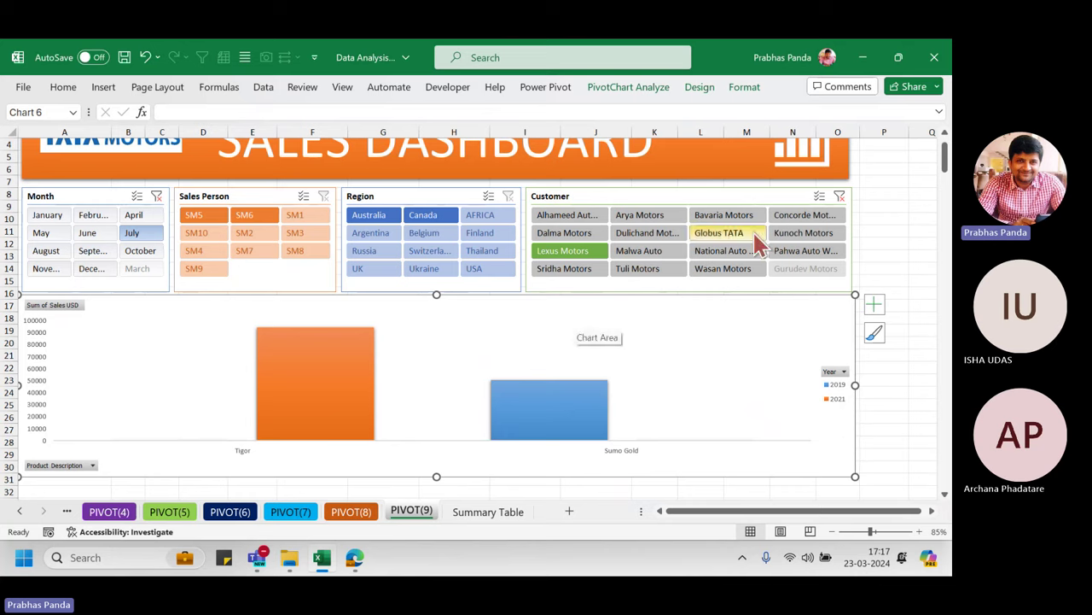
click(840, 195)
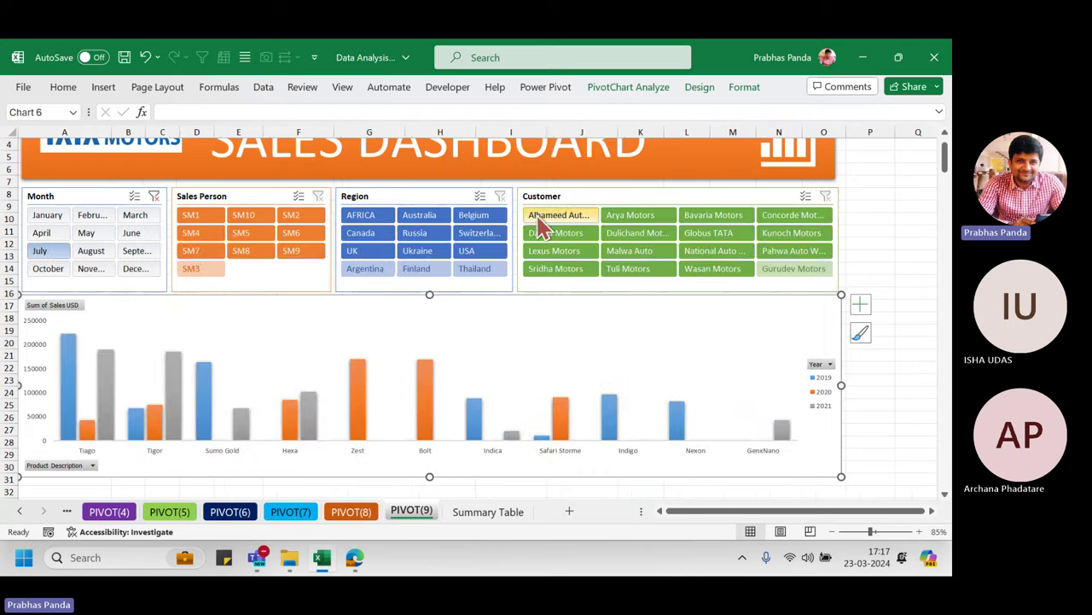
click(154, 196)
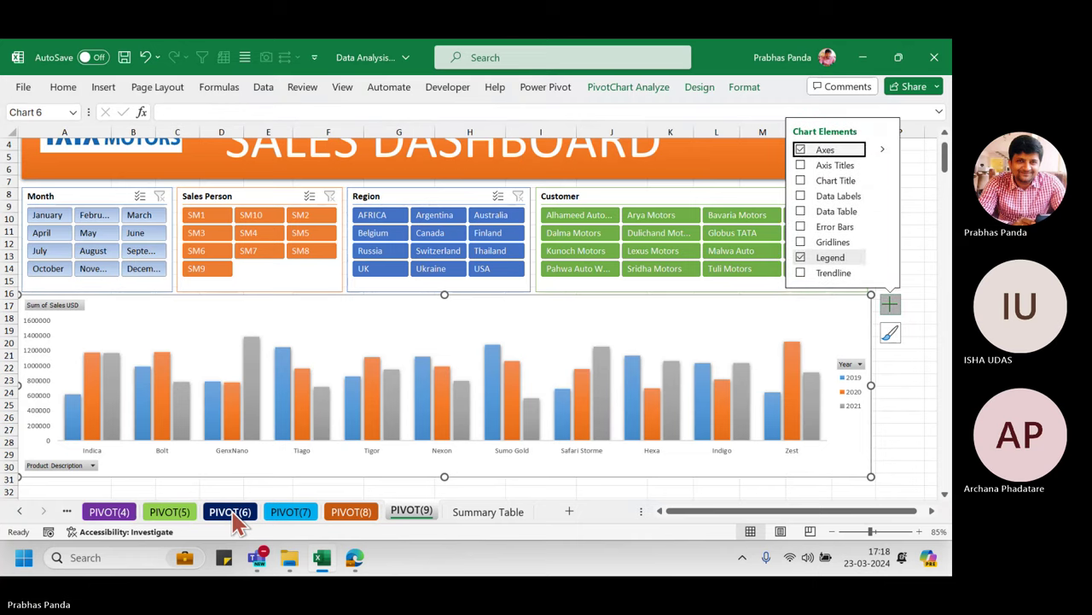
- Copy the PIVOT(6) sheet to create a new PIVOT(10) sheet
click(231, 512)
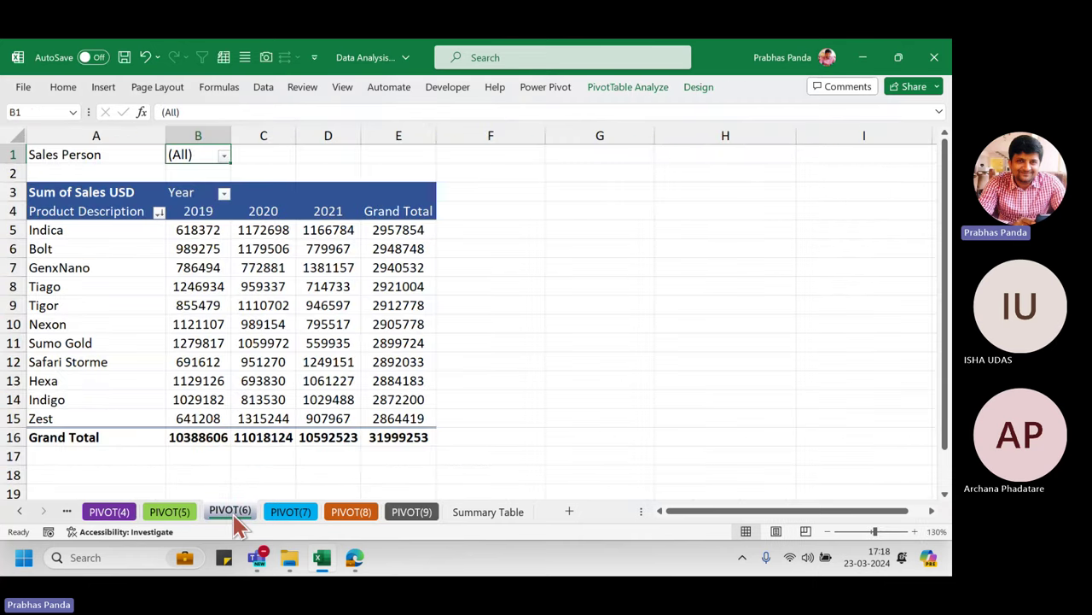
ctrl+drag(238, 521, 472, 528)
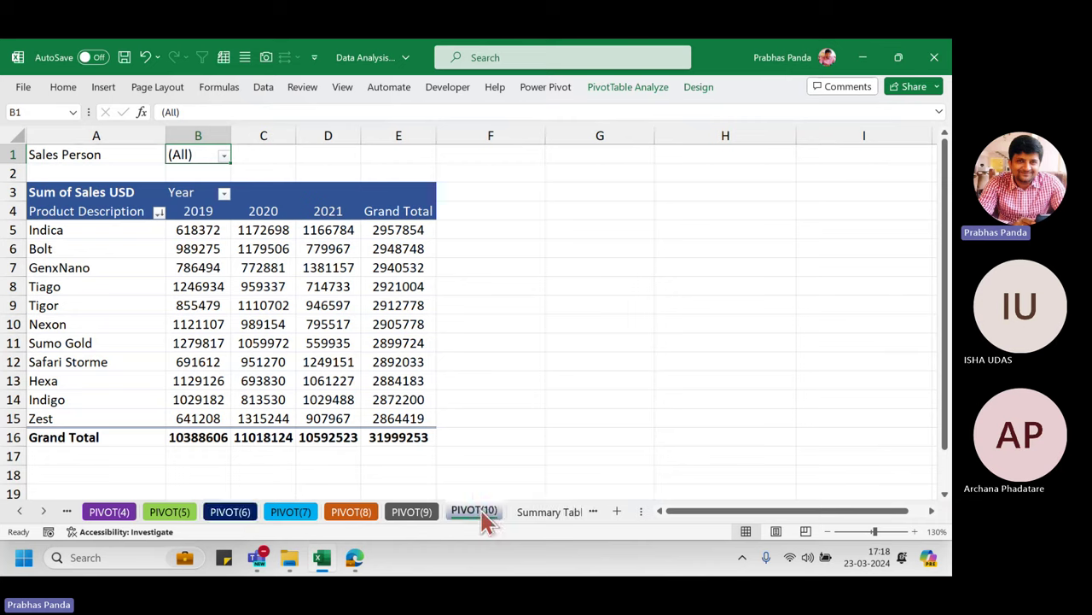
right_click(480, 517)
- Colour the PIVOT(10) sheet tab with a blue standard colour
mouse_move(559, 413)
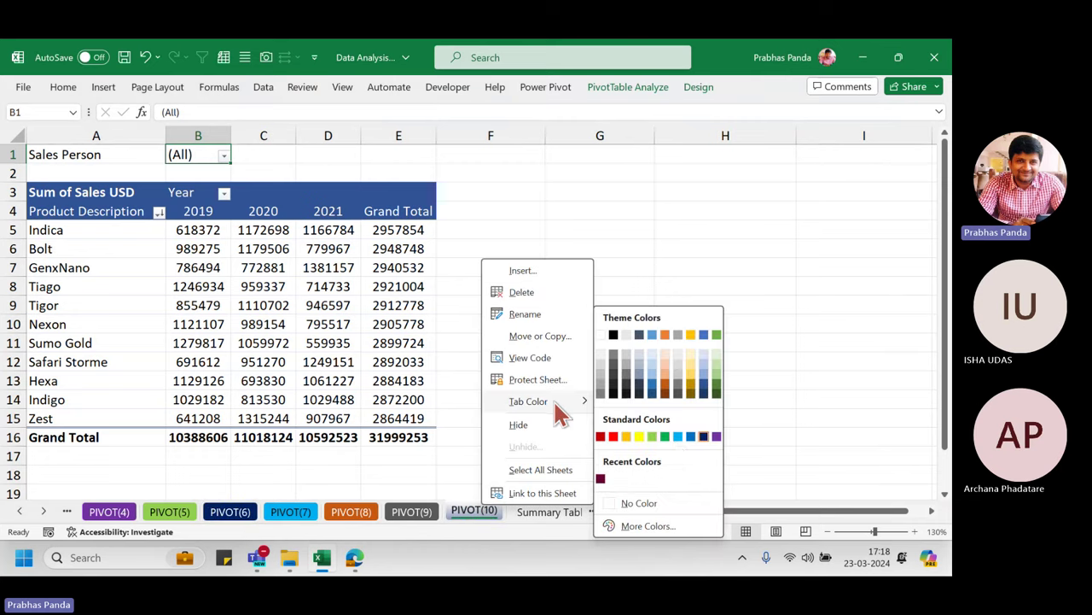
click(691, 437)
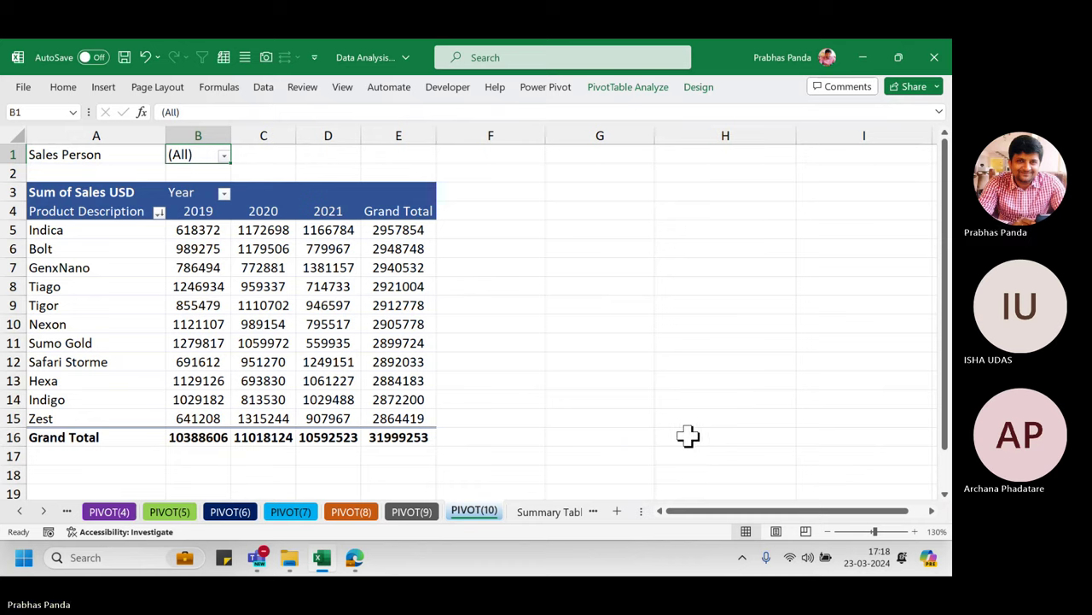
click(44, 511)
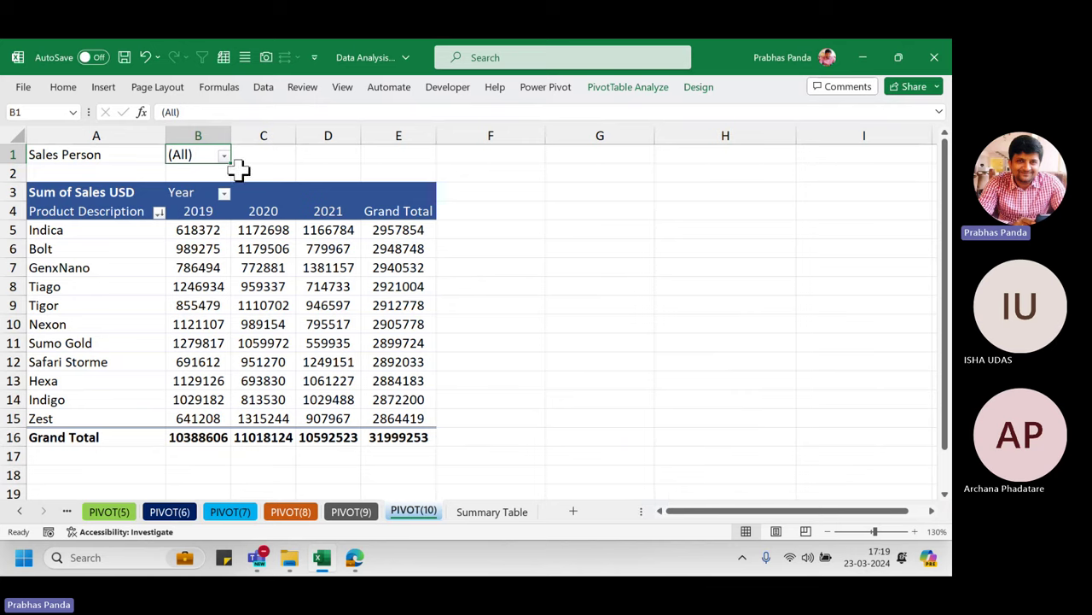
click(278, 252)
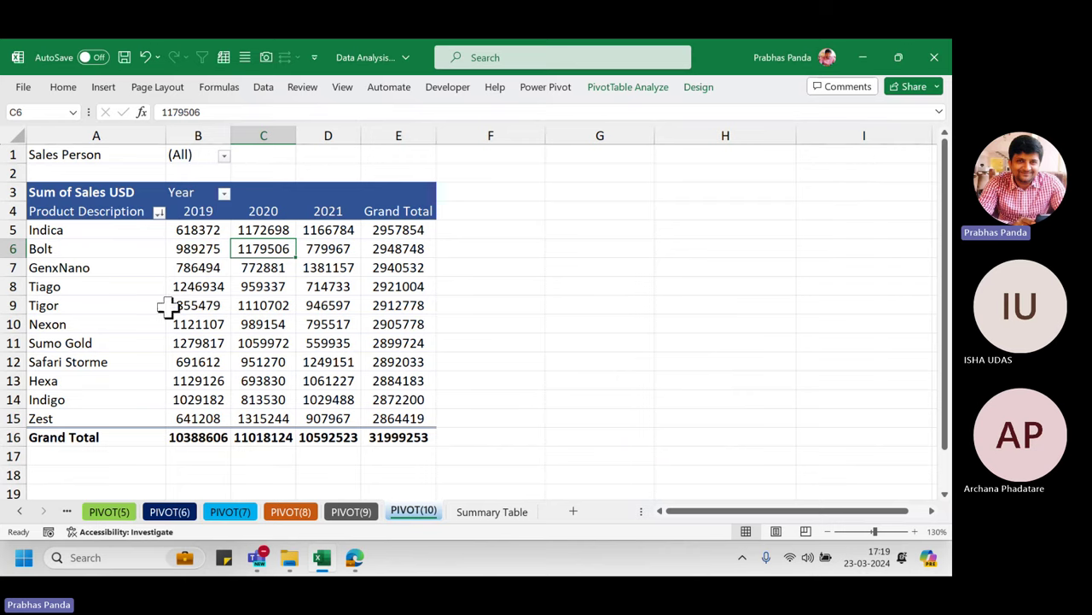
- Show the PivotTable field list and uncheck Sales Person to remove its filter
right_click(247, 252)
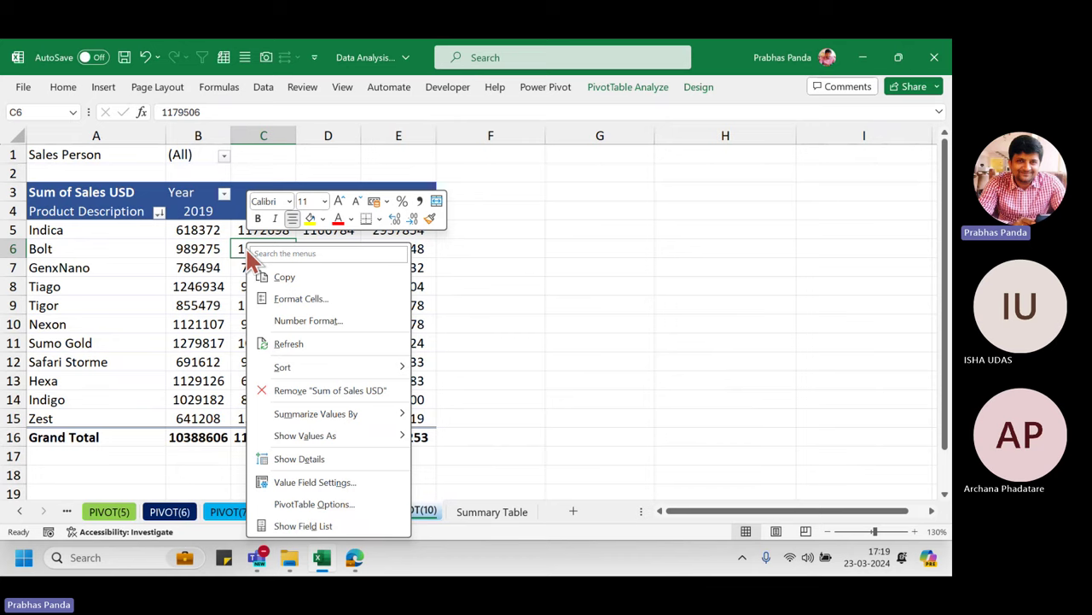
click(303, 527)
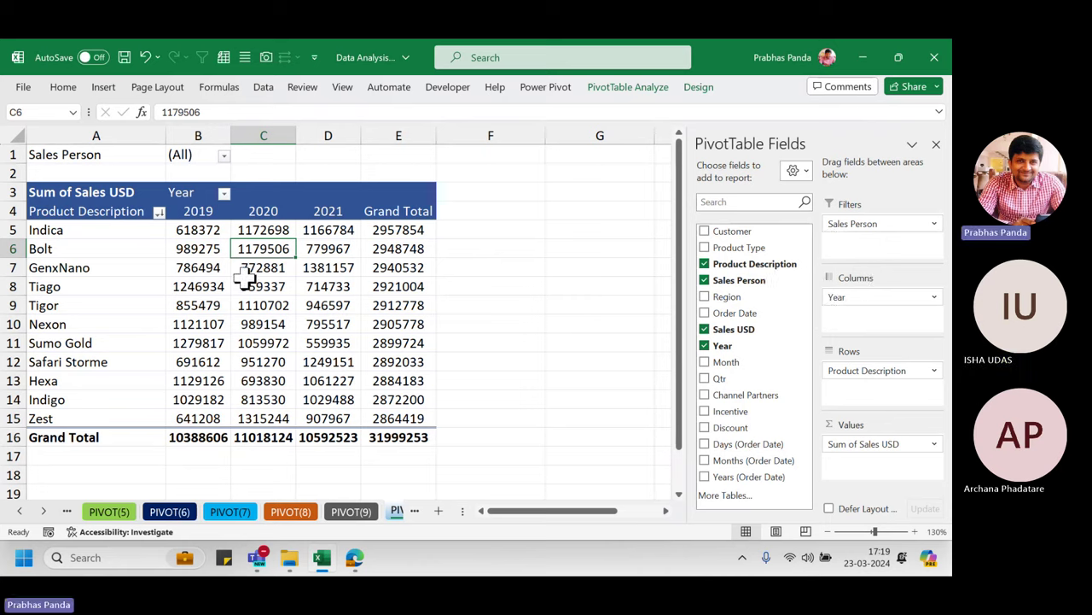
mouse_move(245, 280)
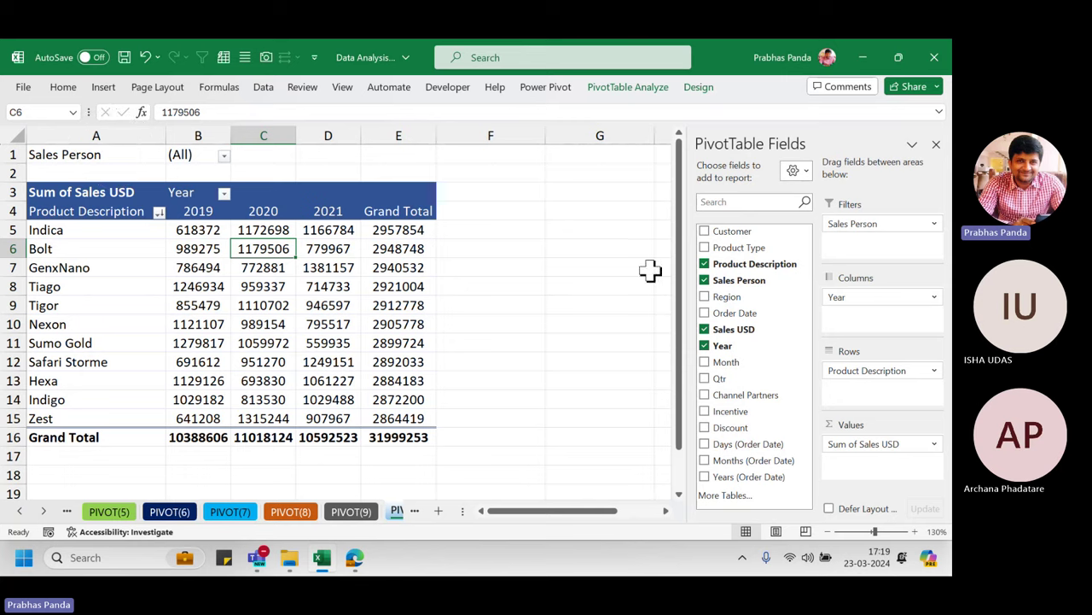
click(704, 282)
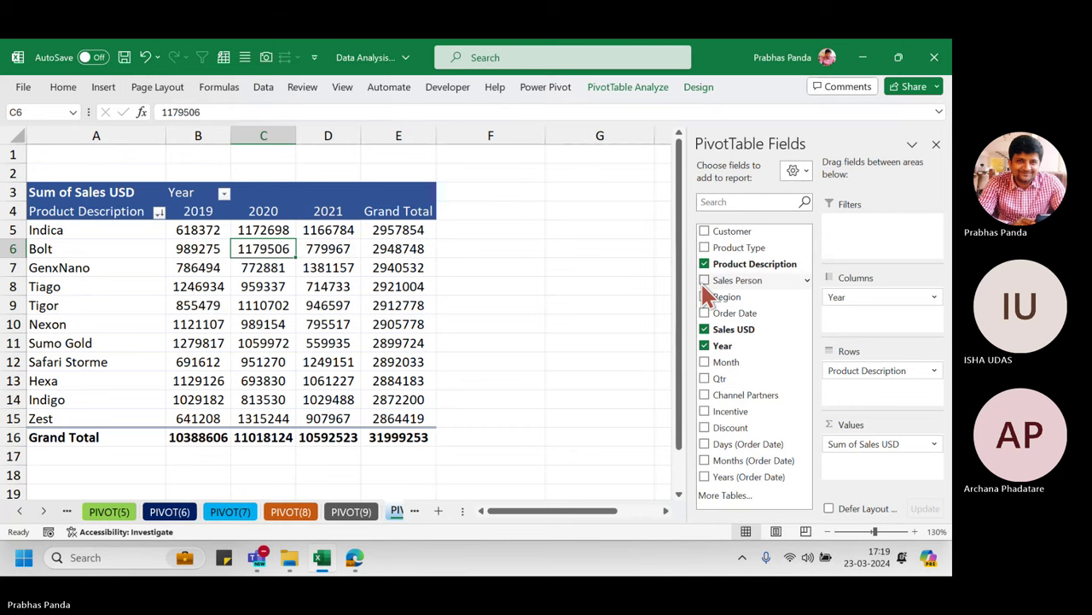
scroll(83, 221, down, 3)
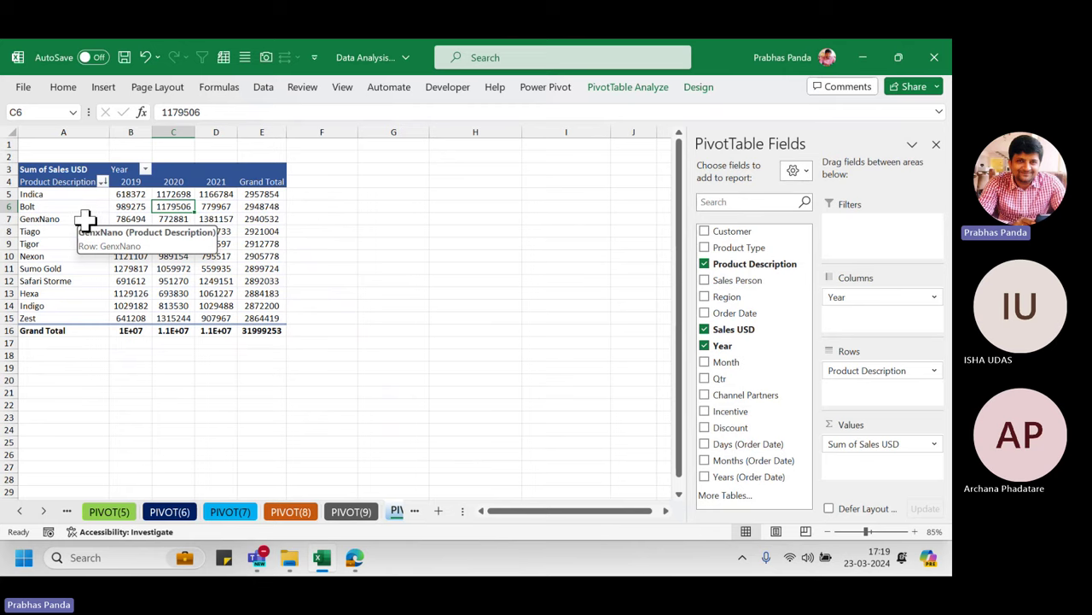
click(171, 232)
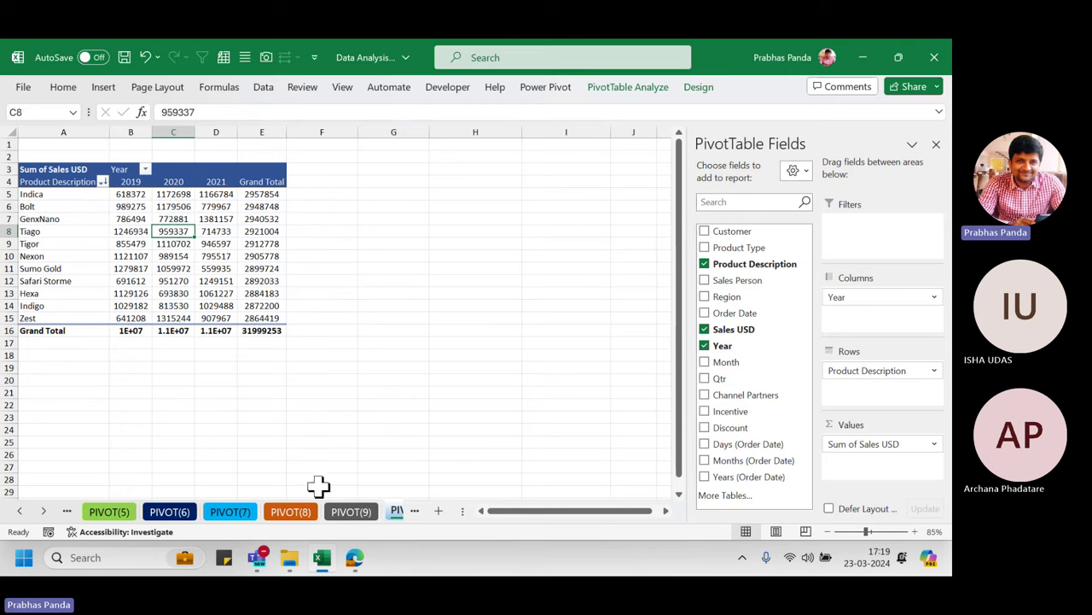
drag(469, 510, 596, 511)
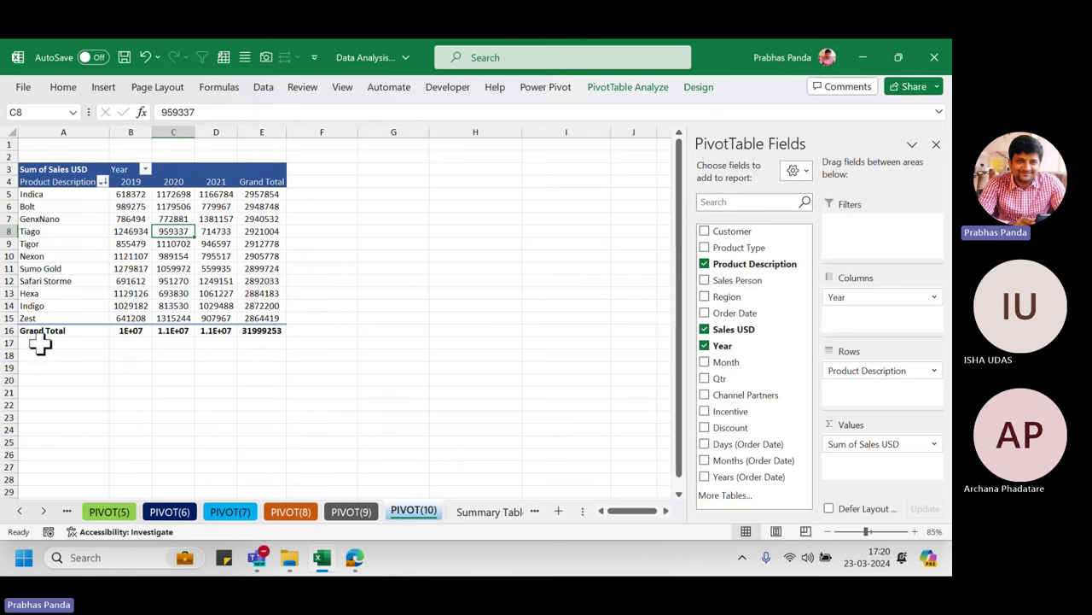
- Copy the whole pivot table and paste a duplicate starting at cell A19
click(128, 244)
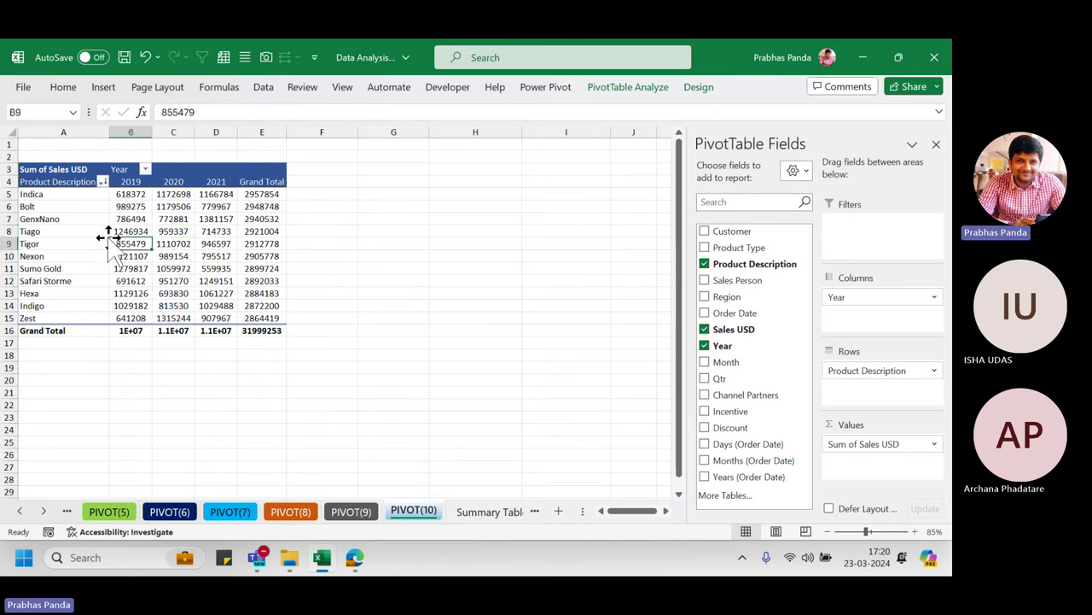
key(ctrl+a)
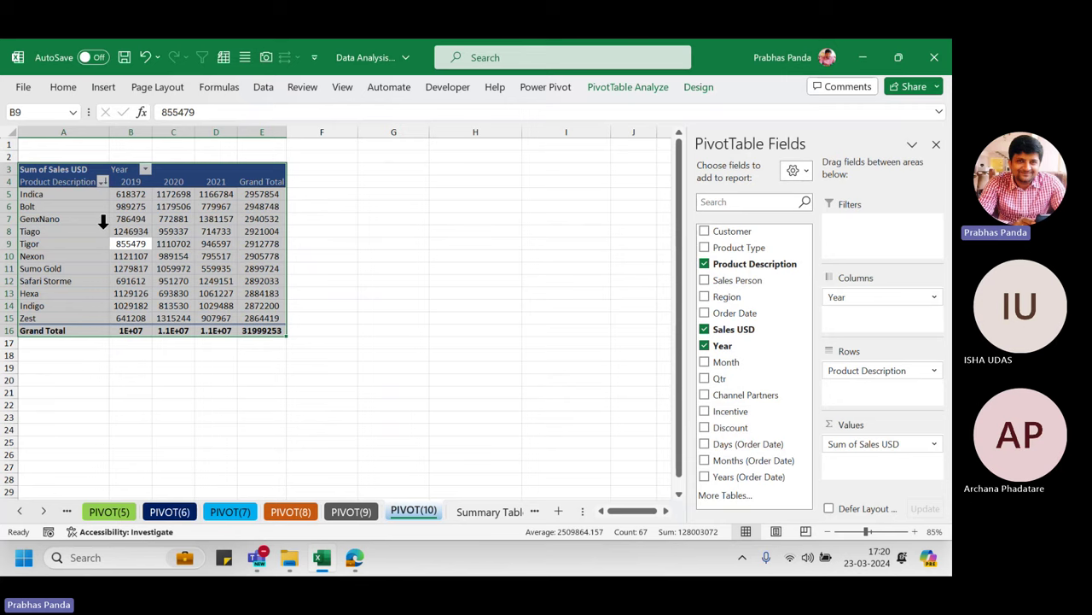
key(ctrl+c)
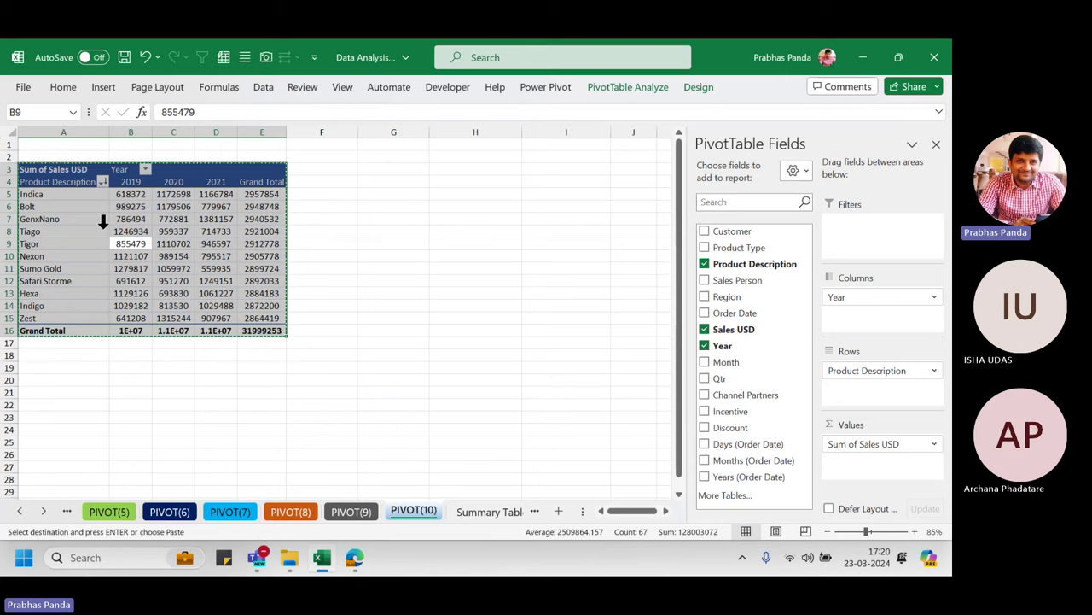
click(54, 368)
key(Return)
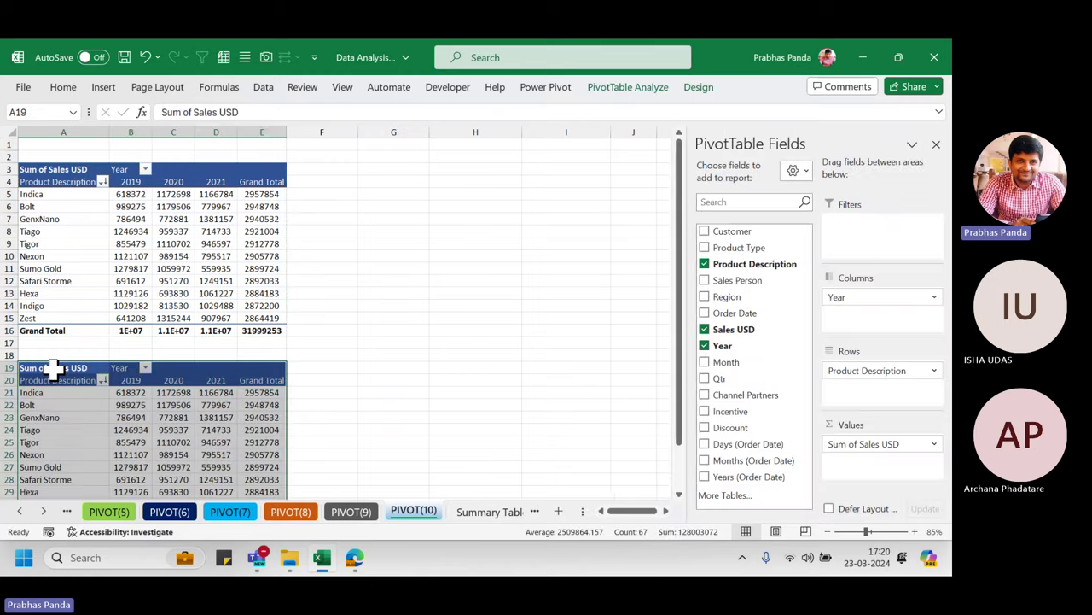
ctrl+scroll(116, 265, down, 1)
- Uncheck Product Description in the second pivot's field list, leaving yearly Sales USD totals
click(176, 247)
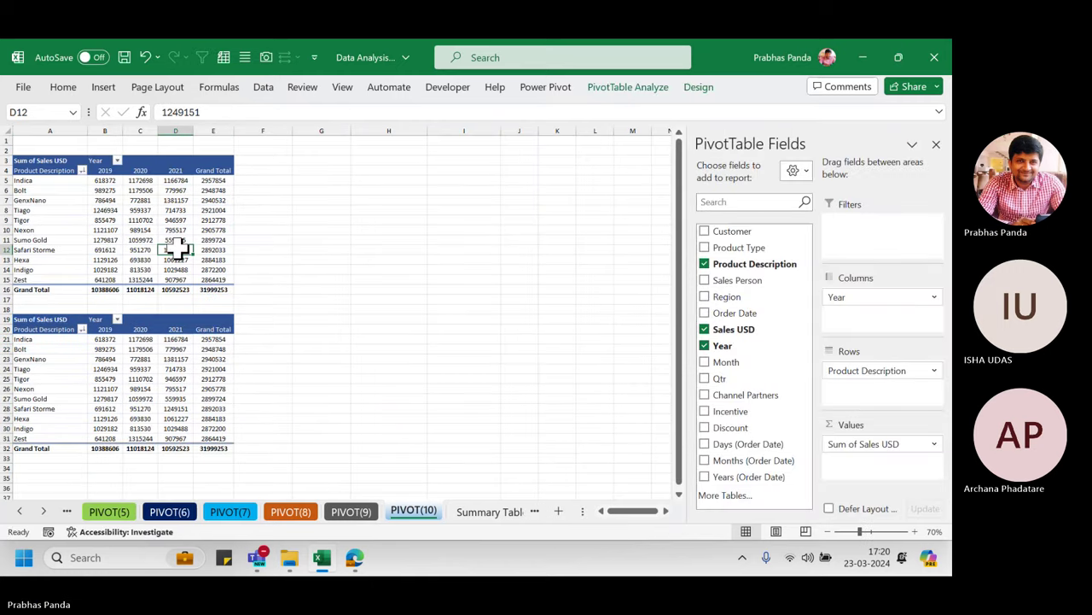
mouse_move(176, 247)
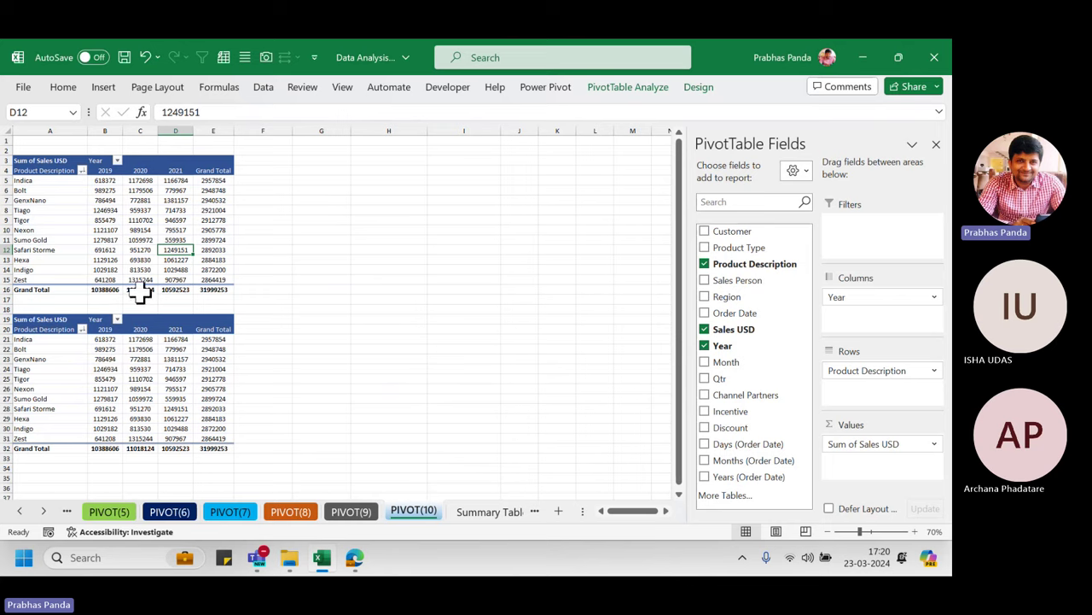
mouse_move(175, 433)
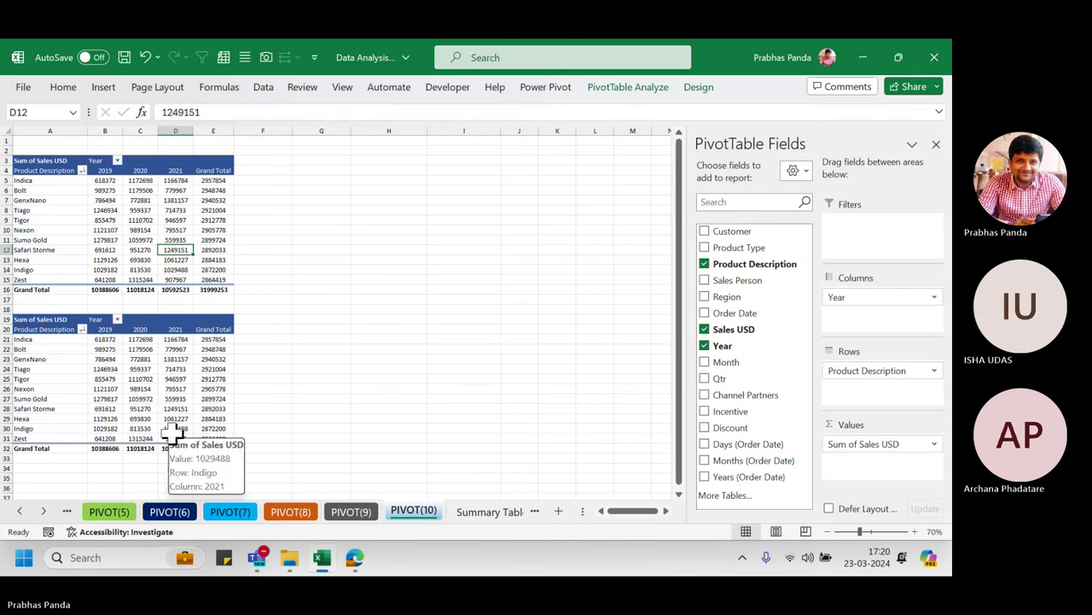
mouse_move(112, 410)
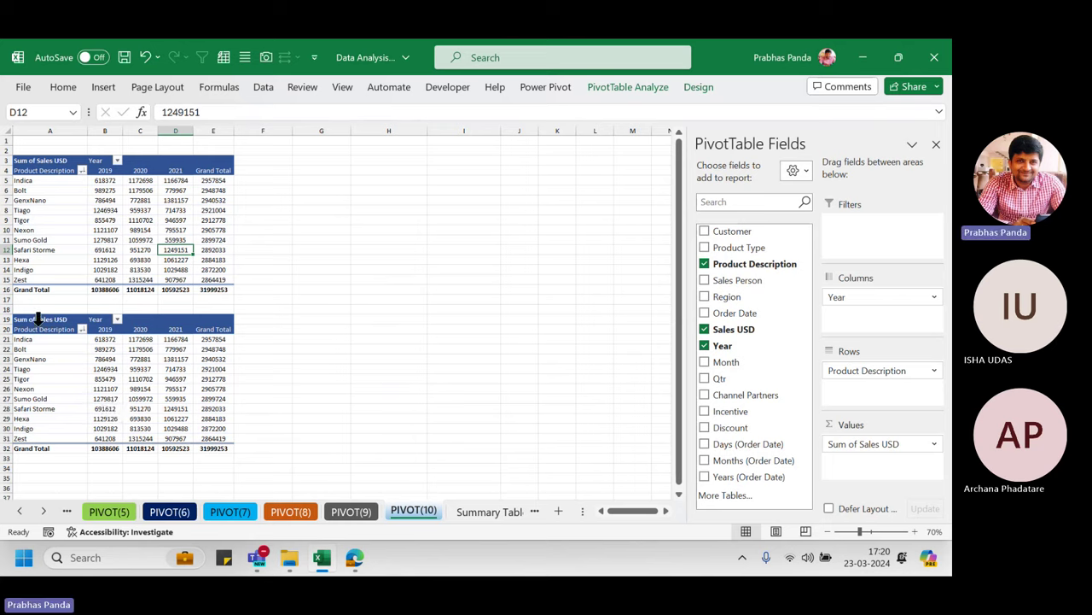
click(137, 387)
mouse_move(136, 387)
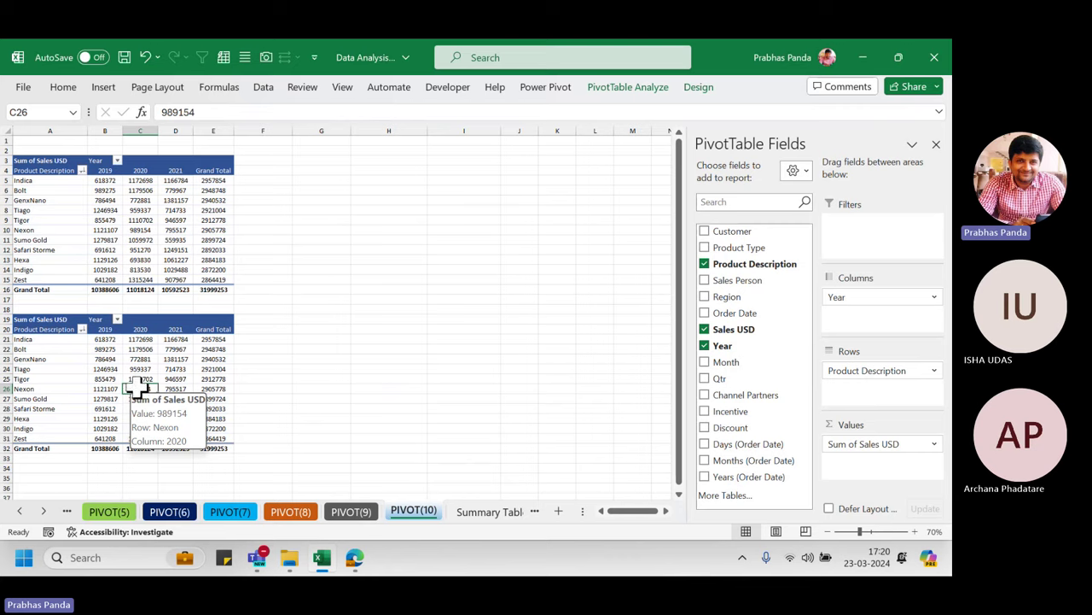
click(704, 264)
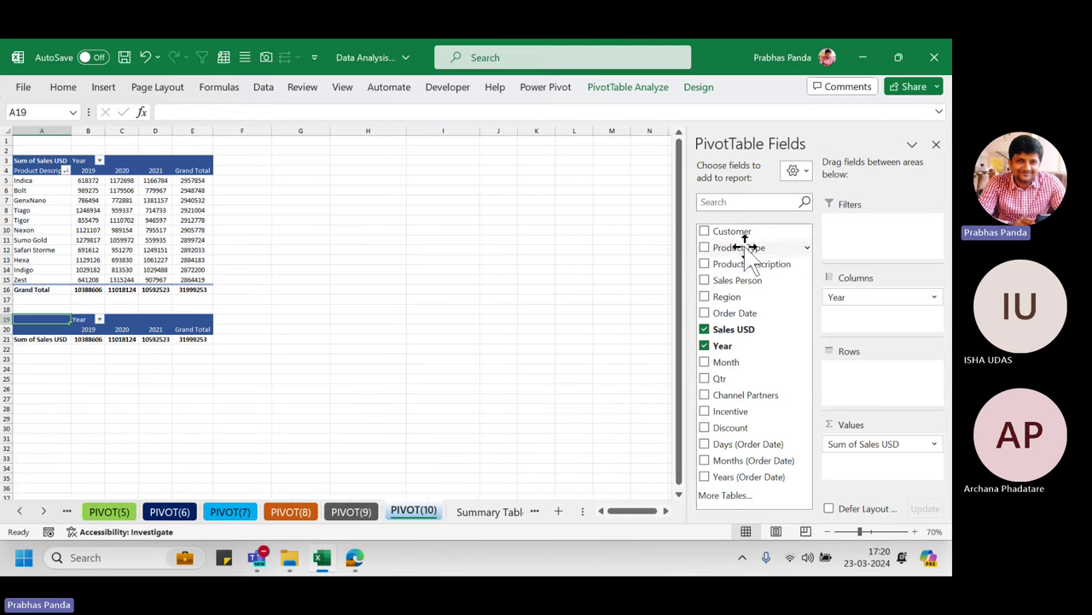
- Add Customer as the second pivot's row field and zoom to 115% to show its header
drag(751, 232, 920, 404)
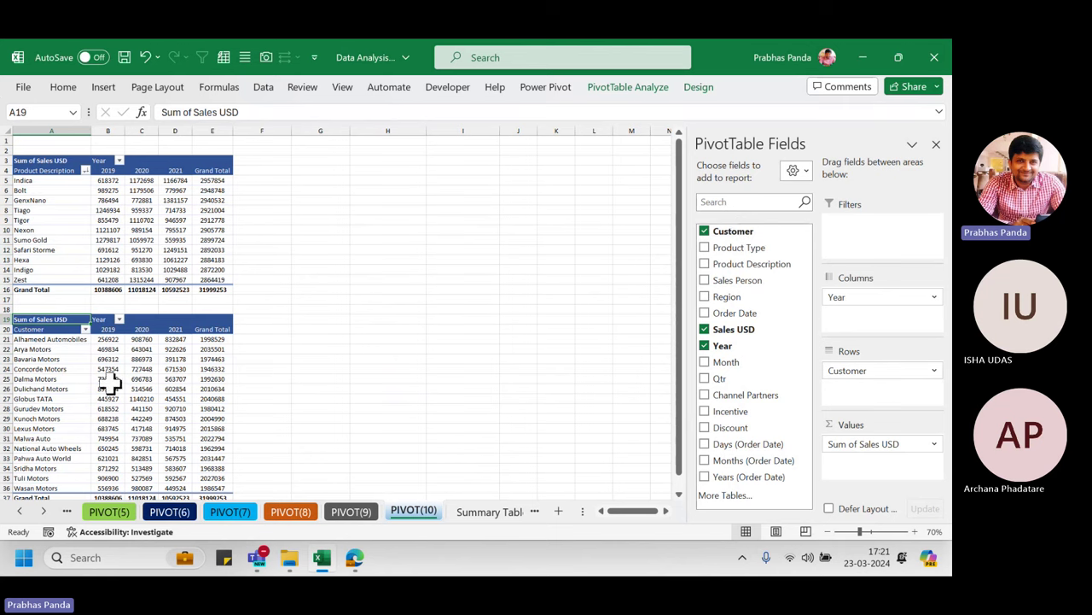
ctrl+scroll(150, 412, up, 3)
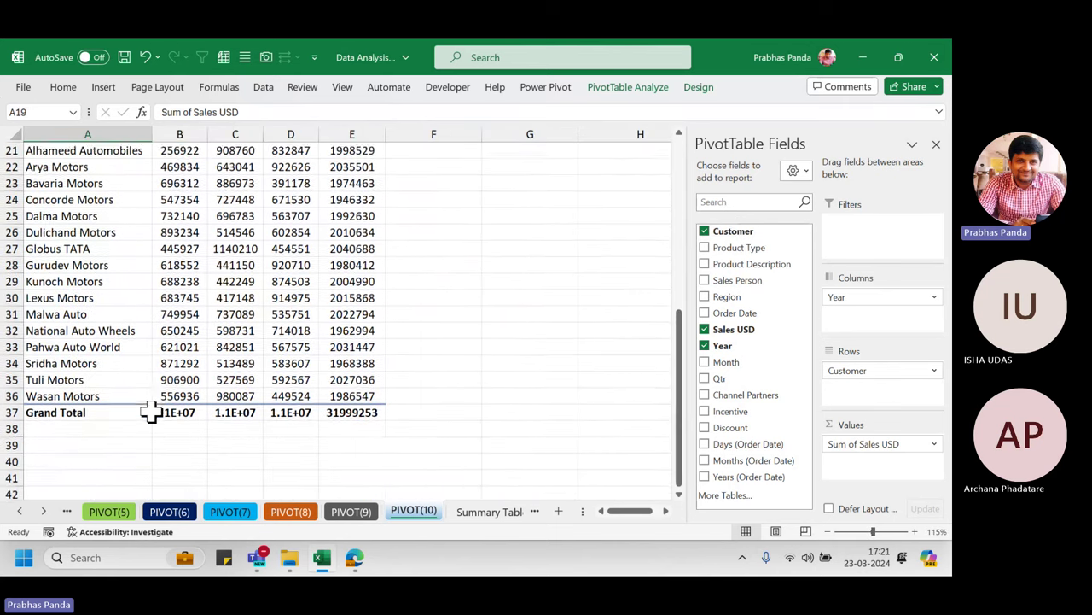
scroll(150, 412, up, 2)
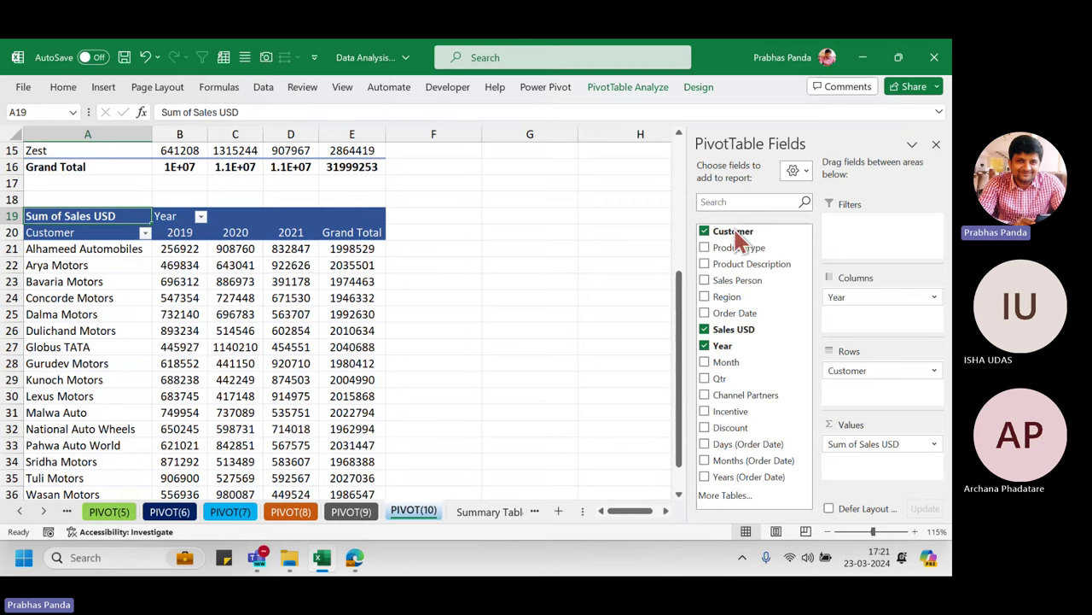
- Apply an orange style from the PivotTable Design gallery to the Customer sales pivot
click(699, 90)
click(552, 128)
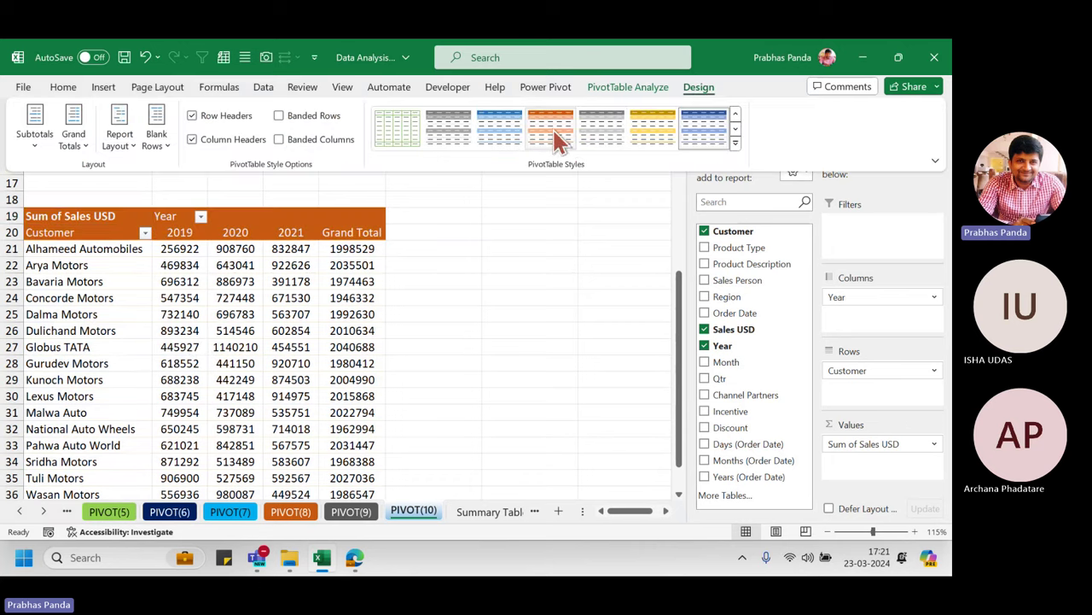
scroll(197, 363, up, 5)
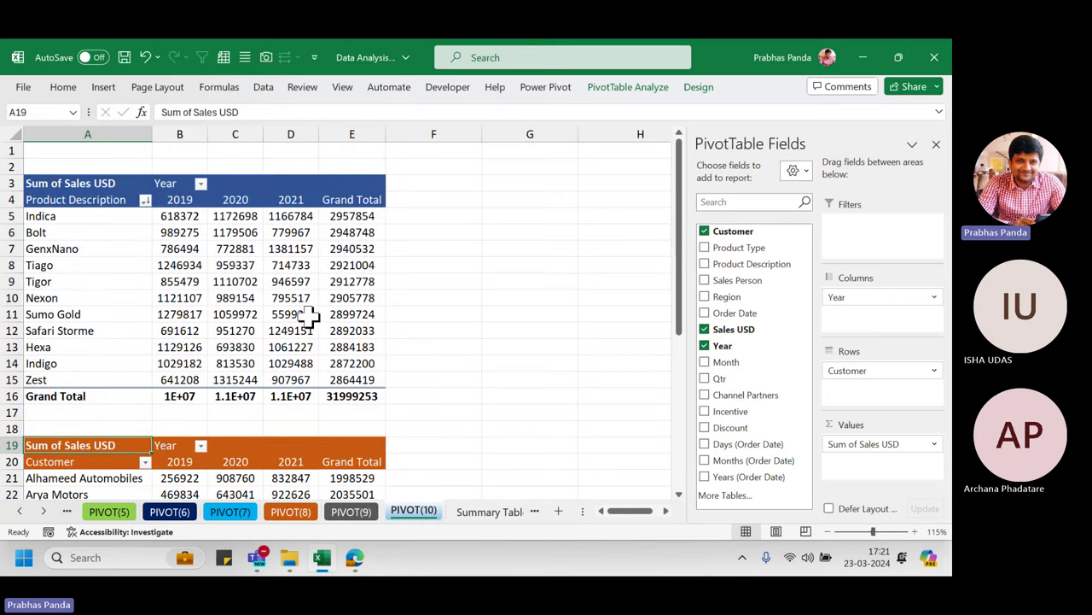
scroll(303, 320, down, 4)
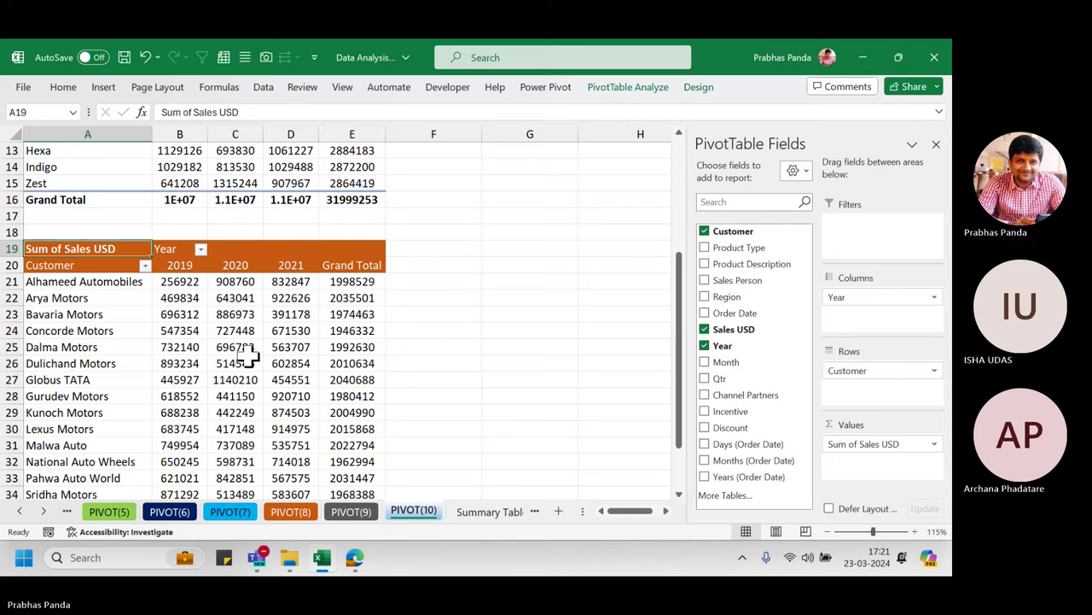
mouse_move(246, 358)
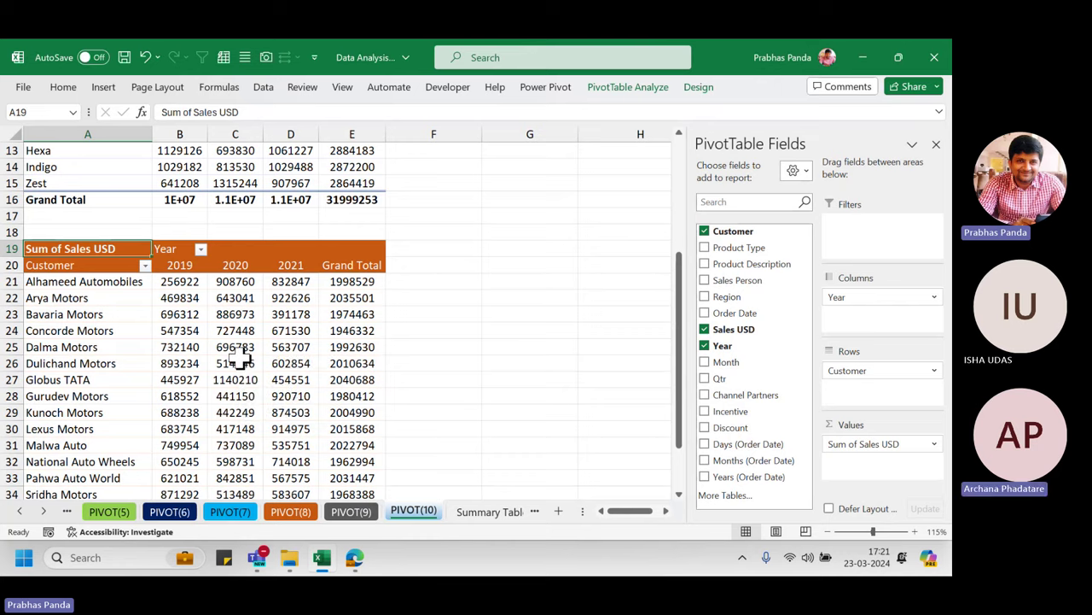
scroll(246, 357, down, 2)
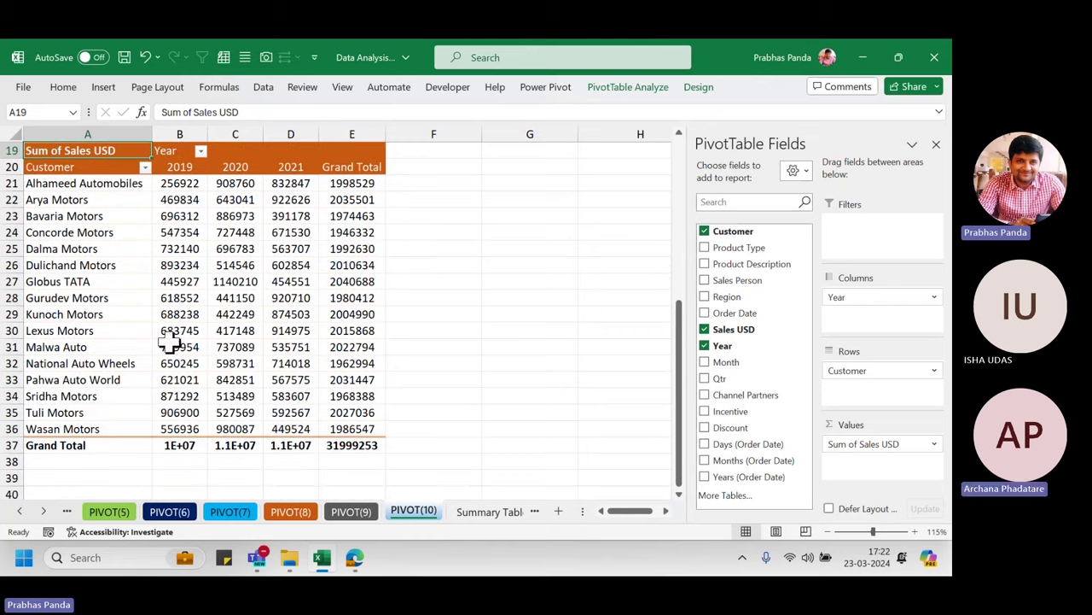
scroll(142, 333, up, 1)
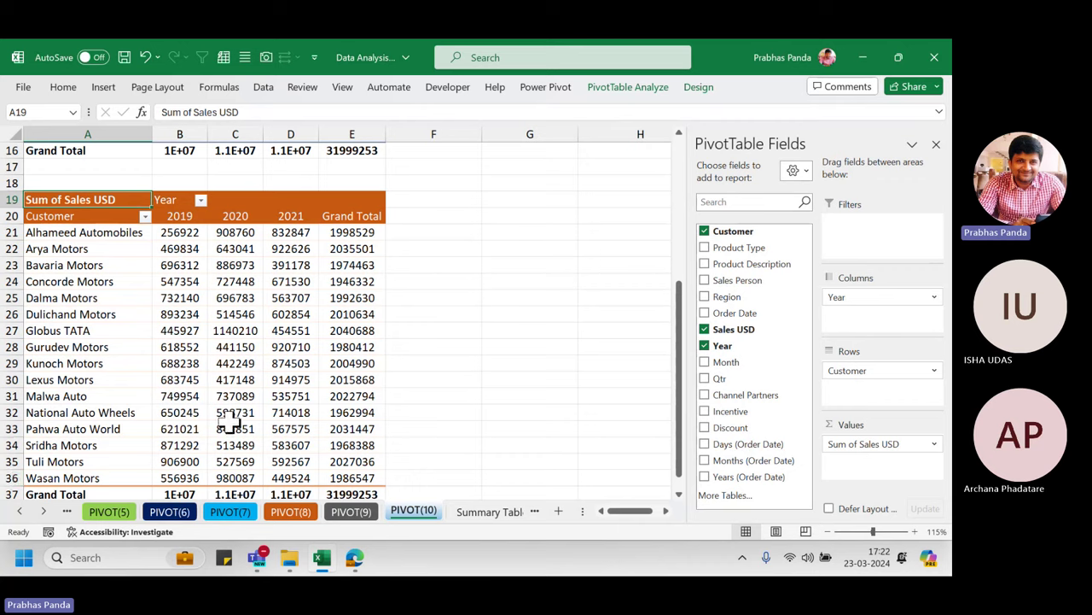
mouse_move(256, 566)
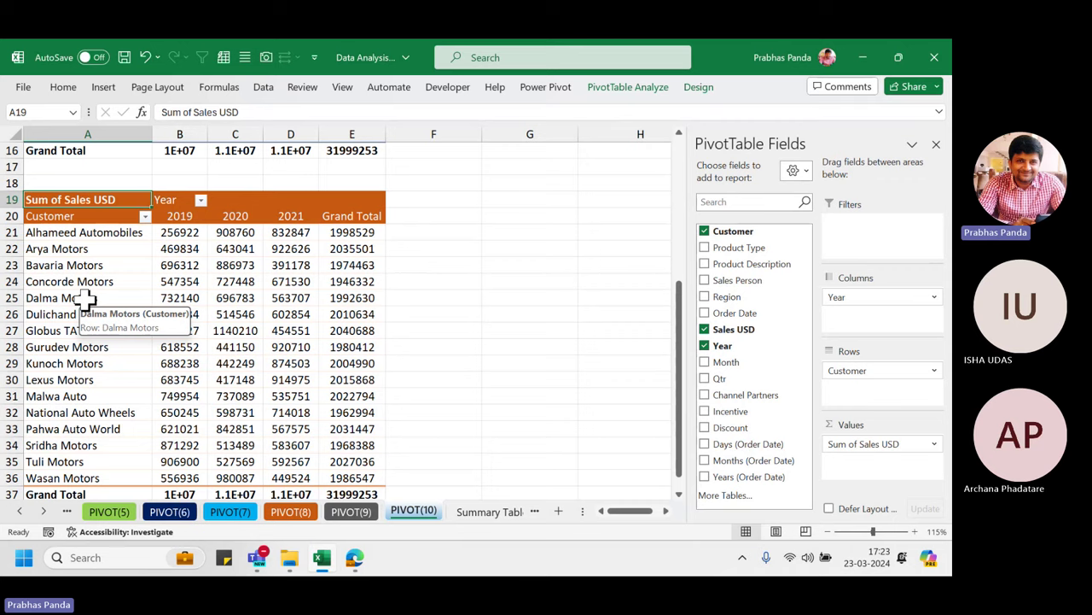
- Apply a Top 5 value filter to Customer, leaving five customers totalling 10157466
click(145, 216)
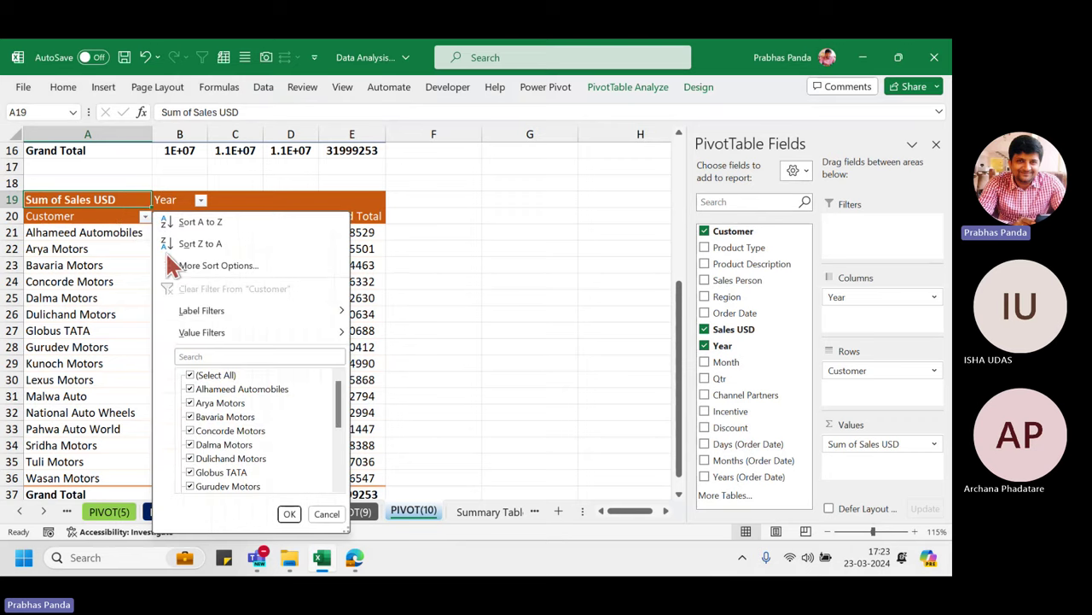
mouse_move(264, 333)
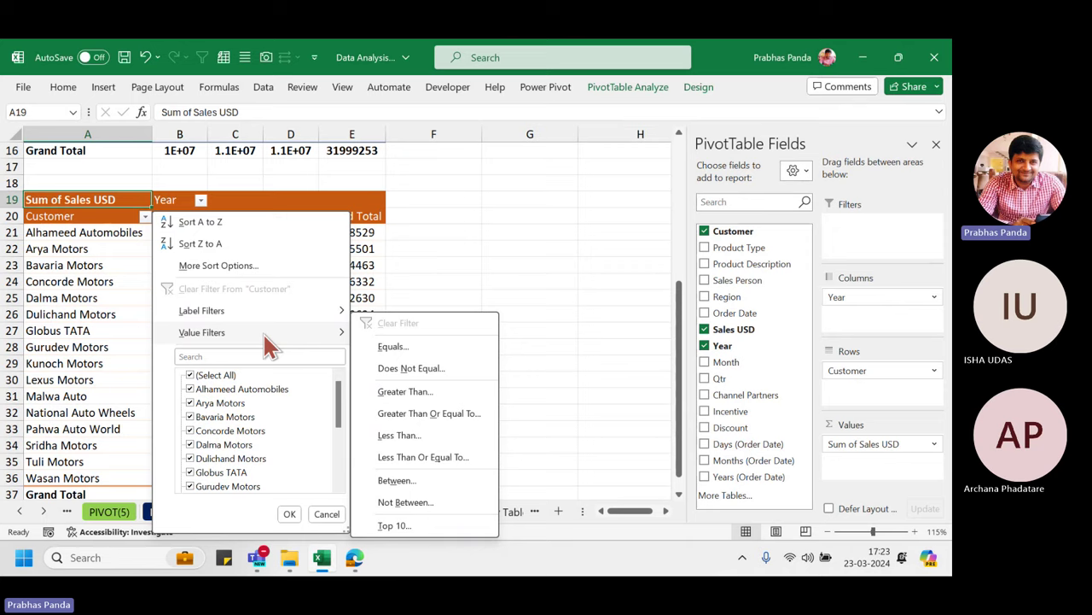
click(425, 527)
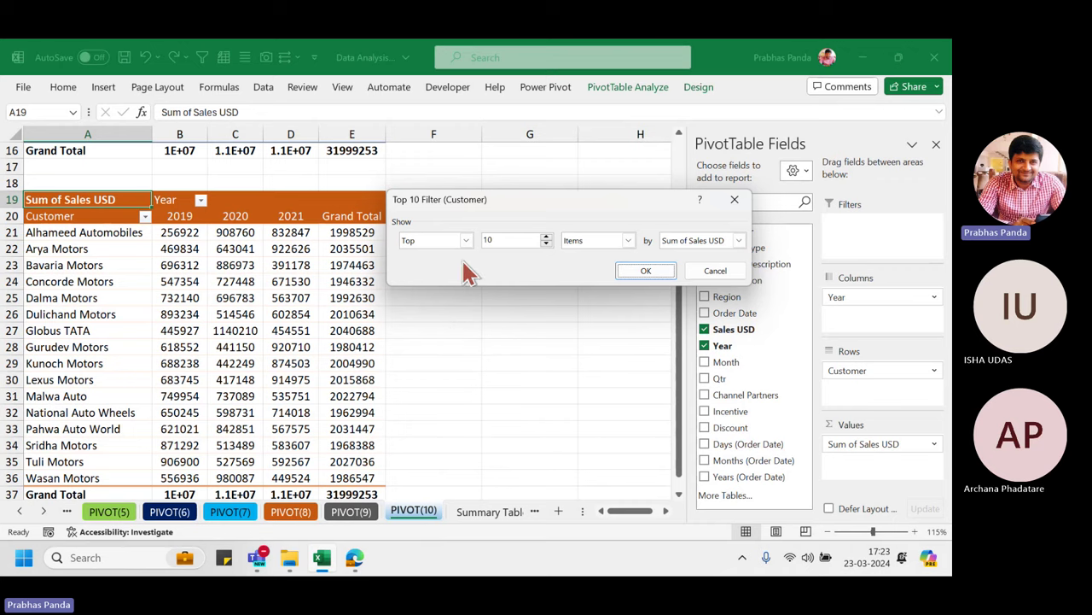
click(527, 242)
key(BackSpace)
key(BackSpace)
text(5)
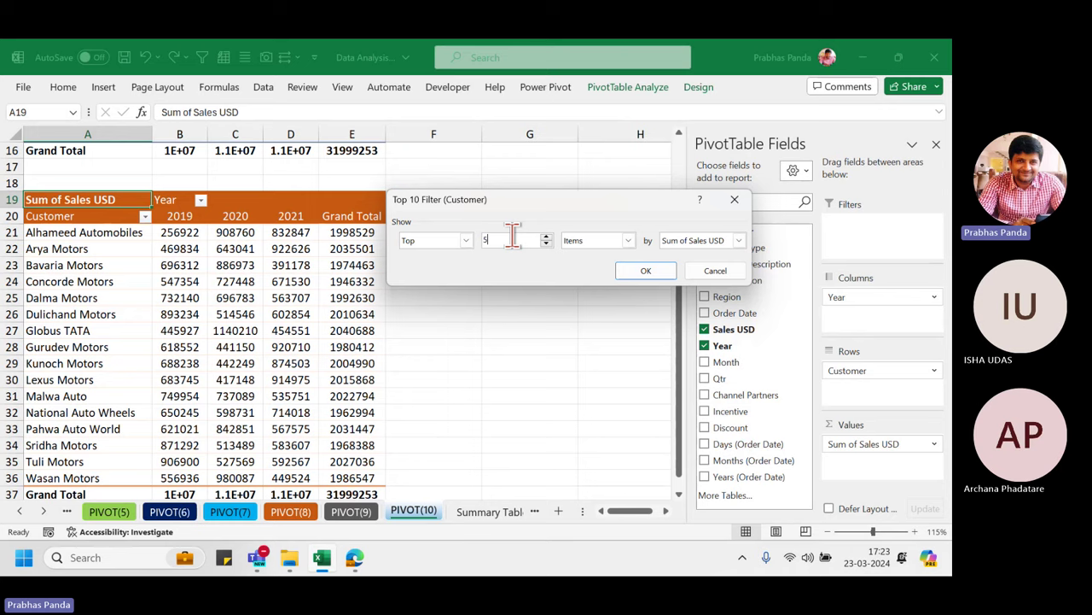
click(626, 272)
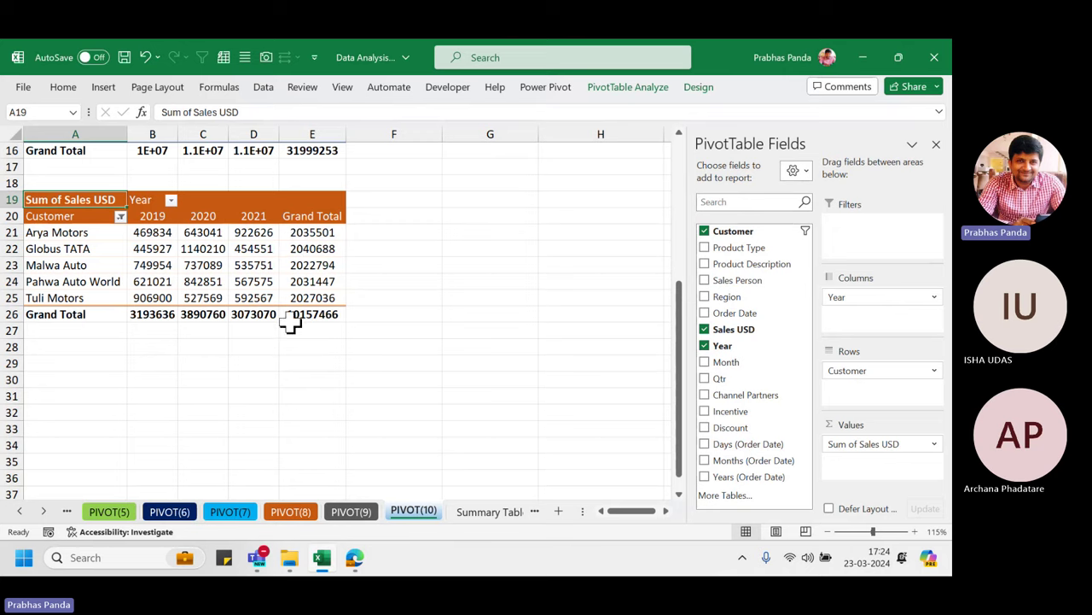
- Sort the top-5 customers by Grand Total largest to smallest, Globus TATA at 2040688 first
click(301, 248)
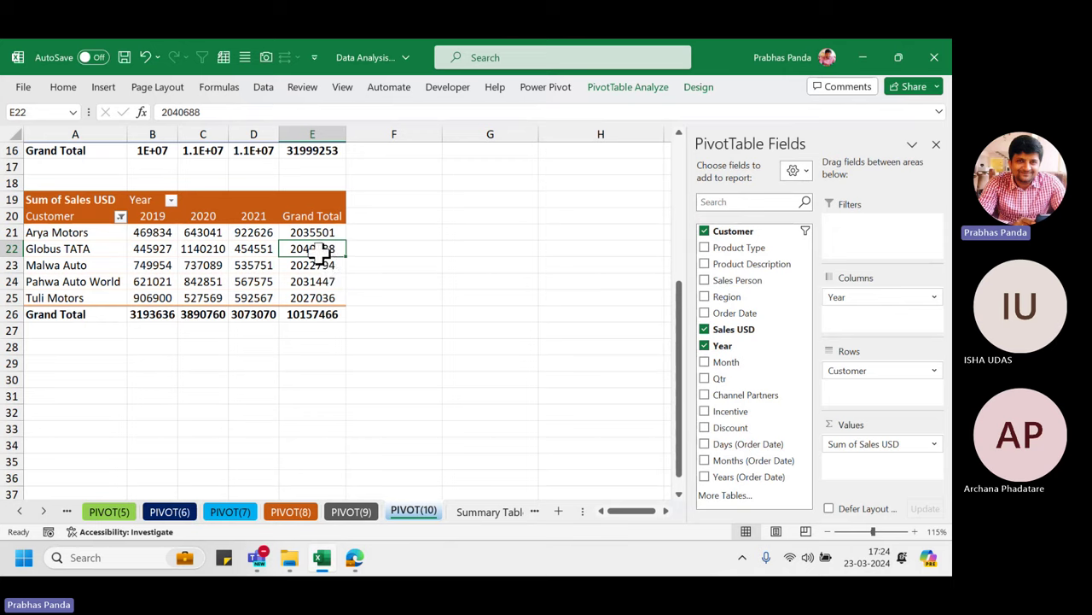
right_click(320, 250)
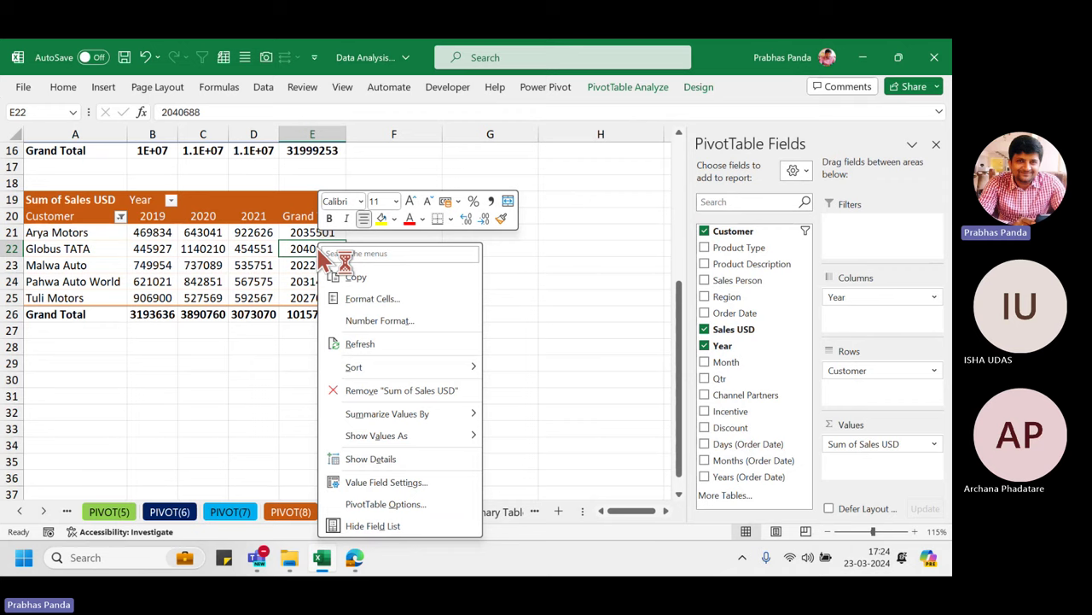
mouse_move(451, 374)
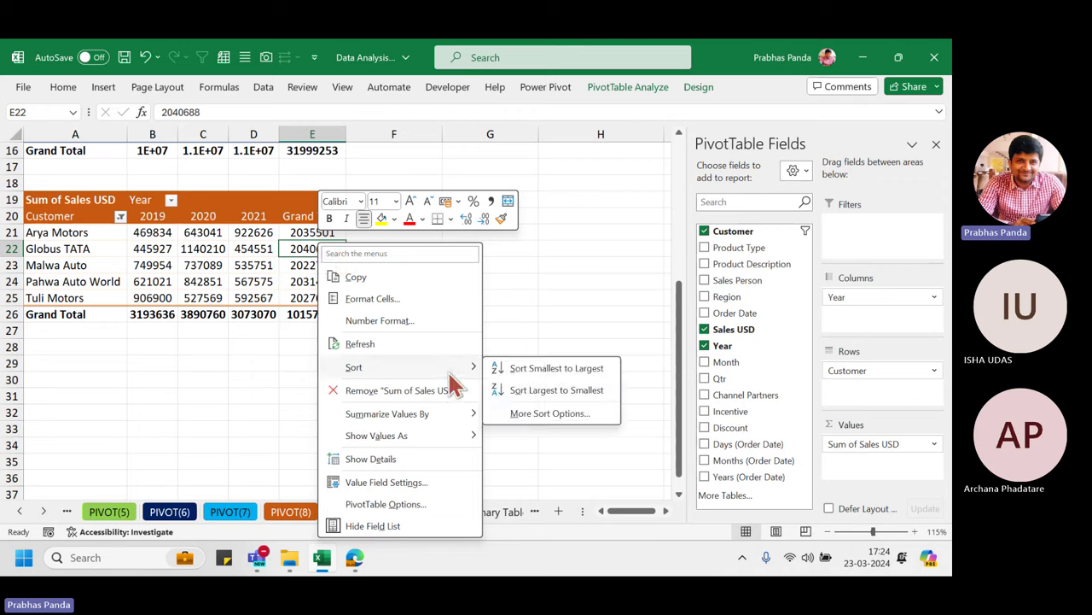
click(551, 392)
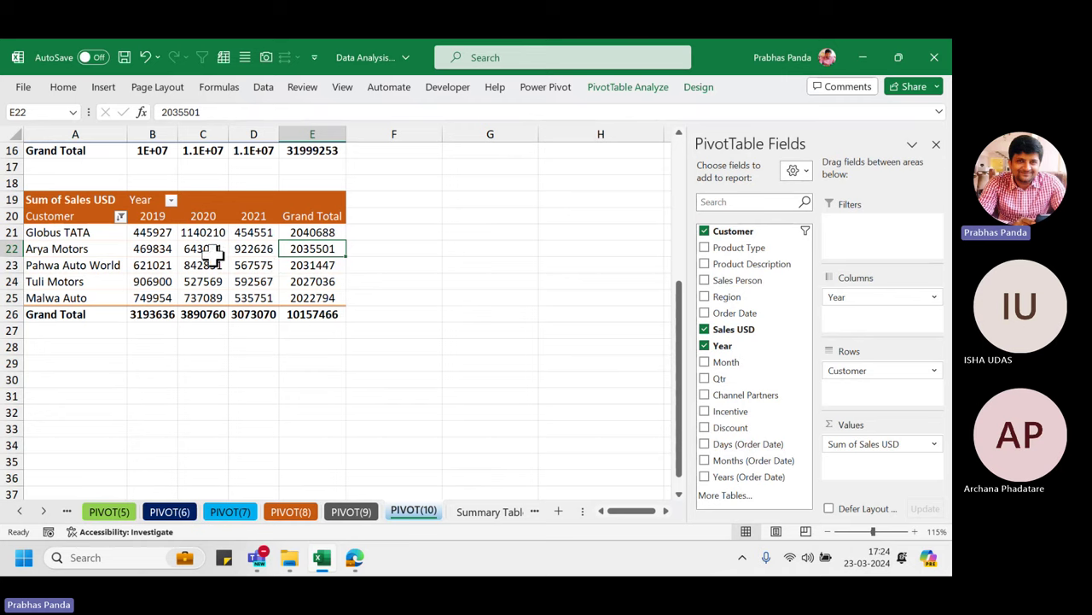
mouse_move(309, 237)
mouse_move(19, 216)
mouse_down()
mouse_move(75, 247)
mouse_move(347, 245)
mouse_up()
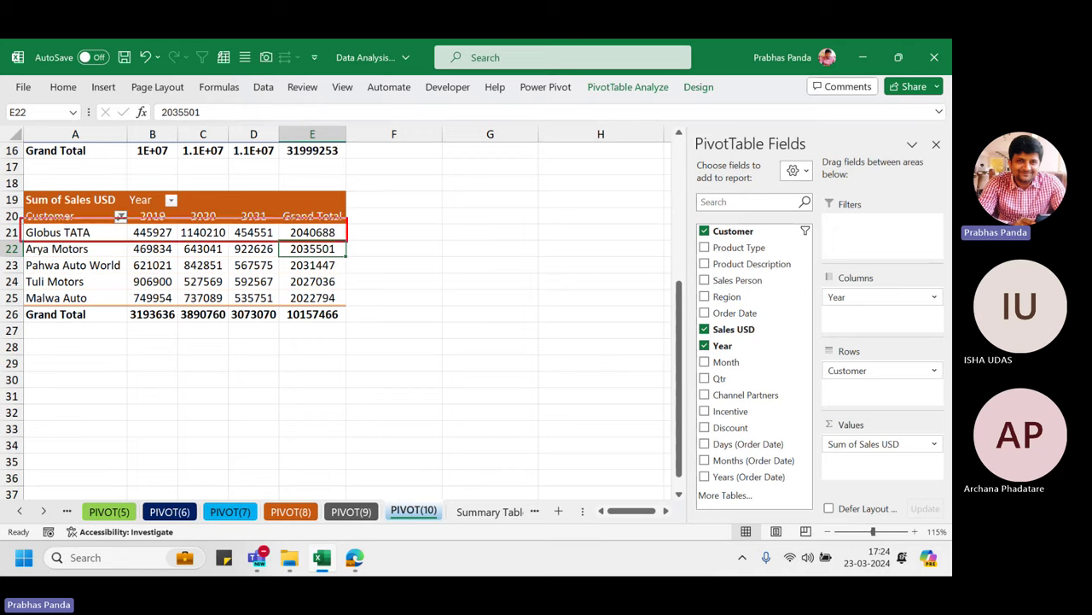
drag(20, 289, 344, 307)
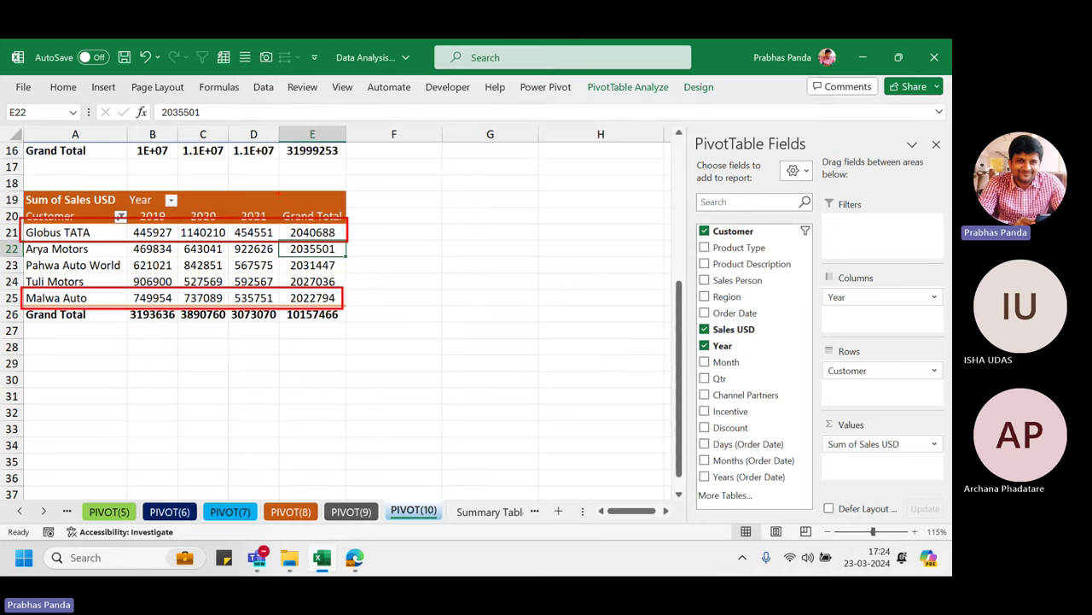
mouse_move(278, 193)
mouse_down()
mouse_move(282, 275)
mouse_move(359, 333)
mouse_move(357, 321)
mouse_up()
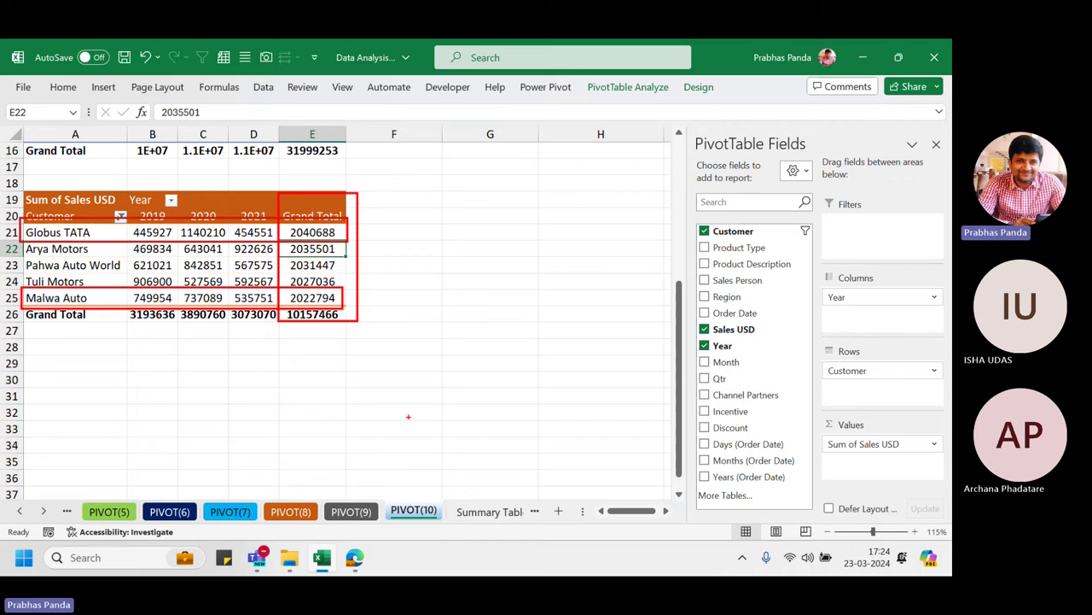
key(Escape)
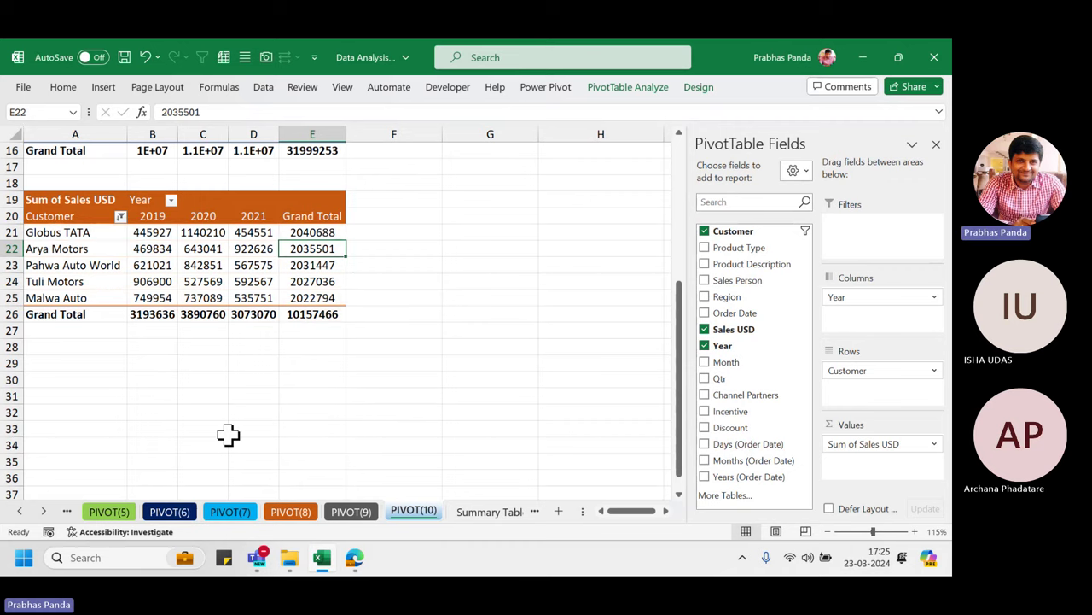
scroll(223, 427, up, 5)
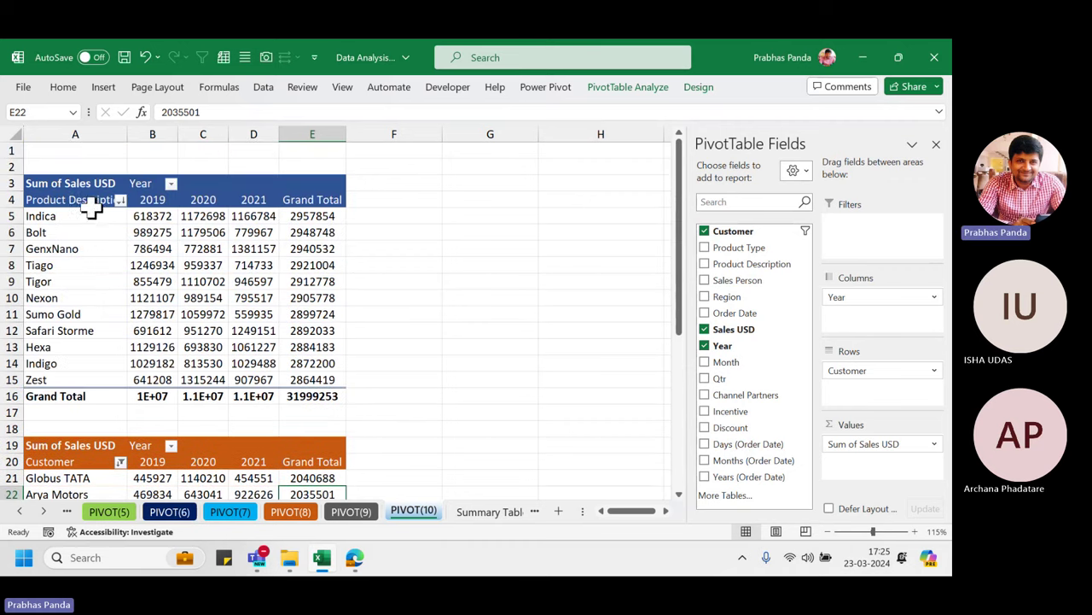
- Widen column A slightly and apply a Top 5 value filter to Product Description
drag(127, 133, 133, 132)
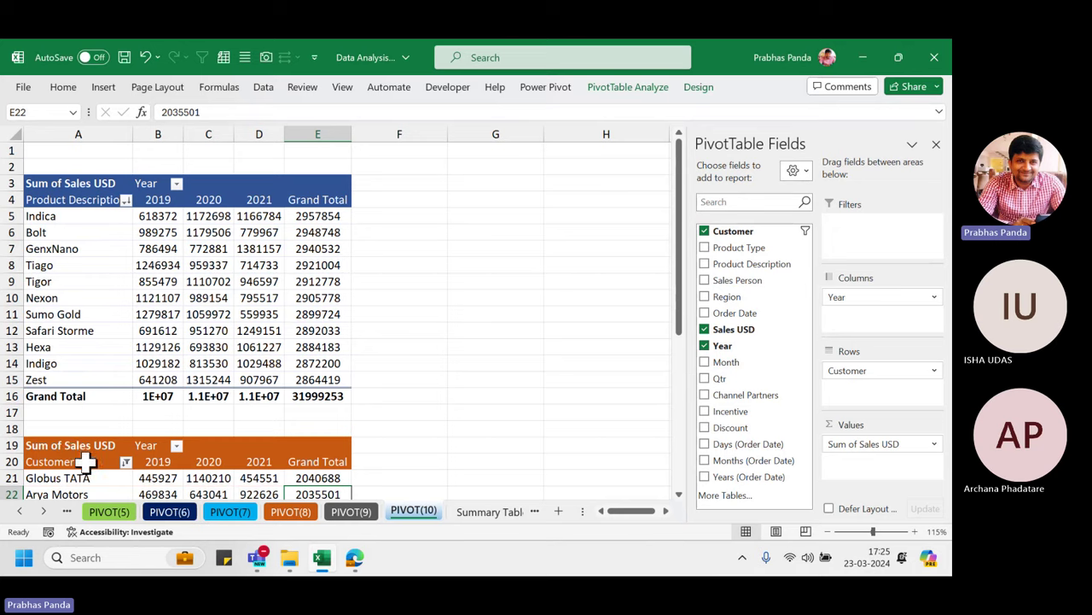
click(125, 200)
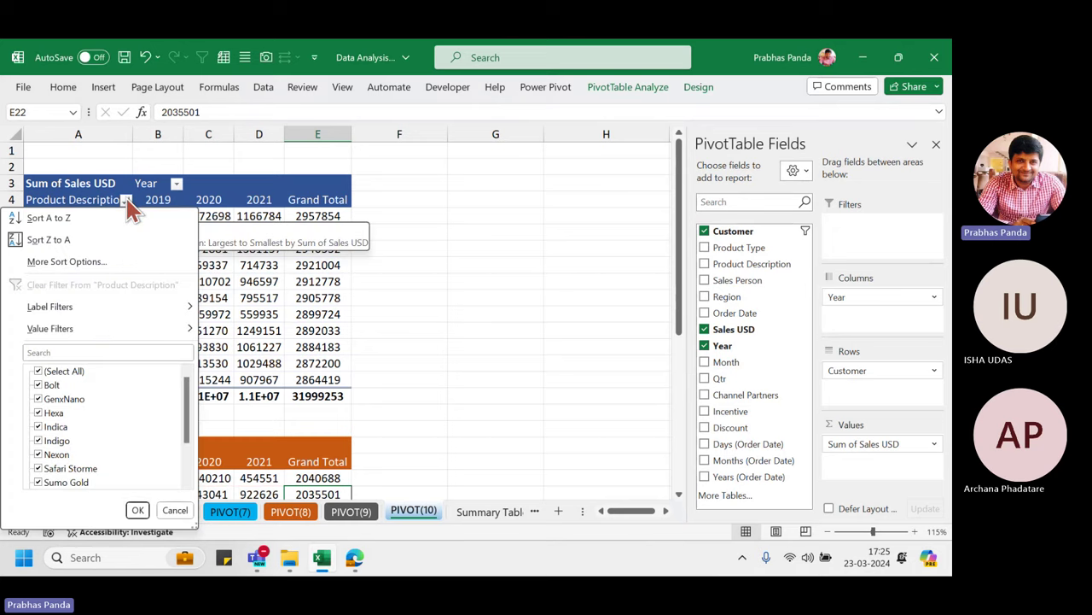
mouse_move(151, 328)
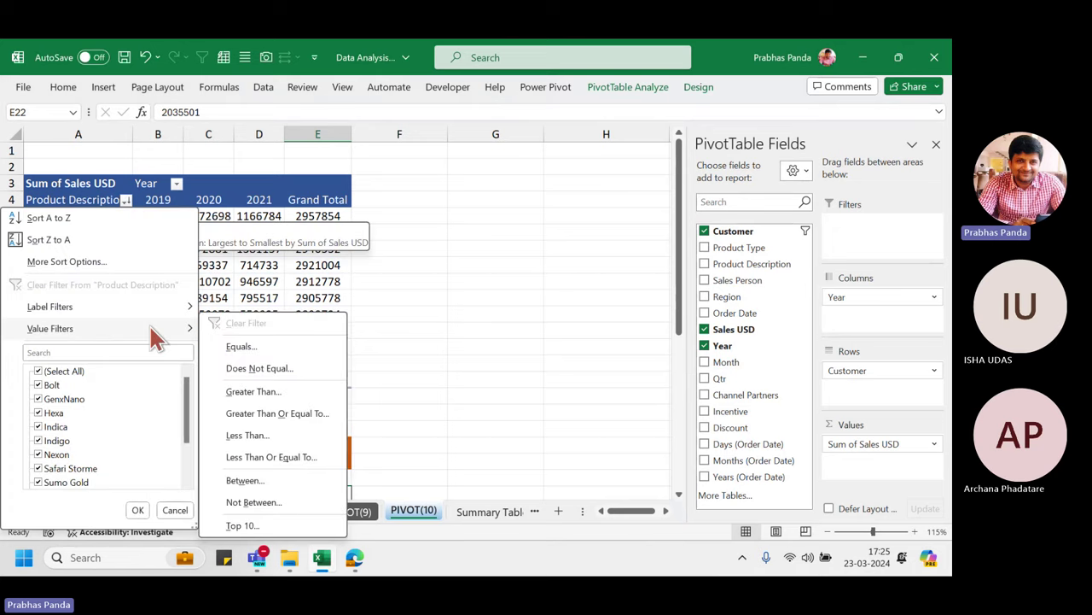
click(239, 526)
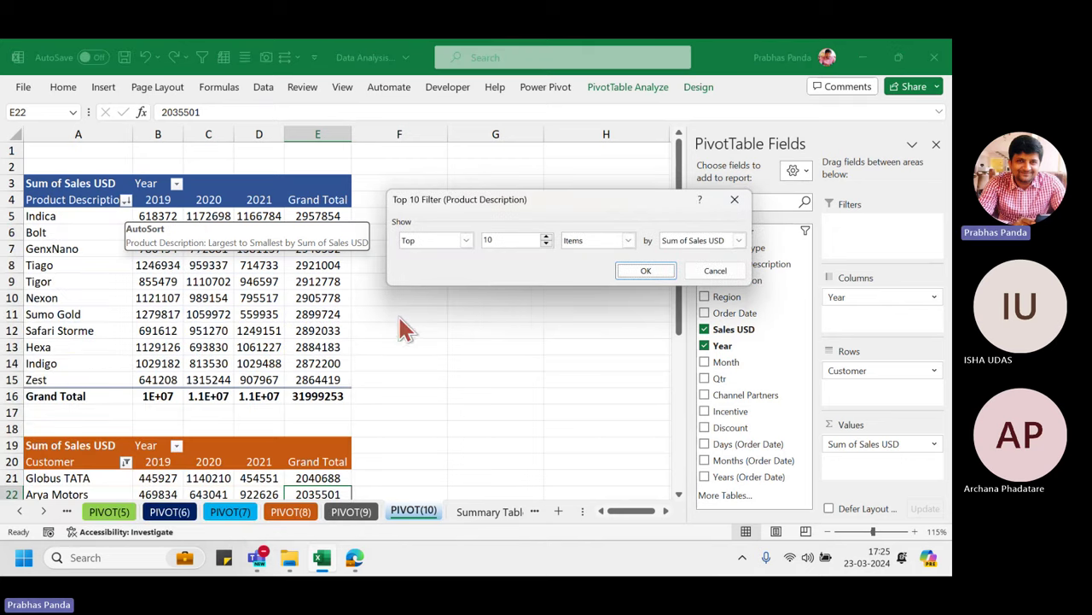
text(5)
click(644, 271)
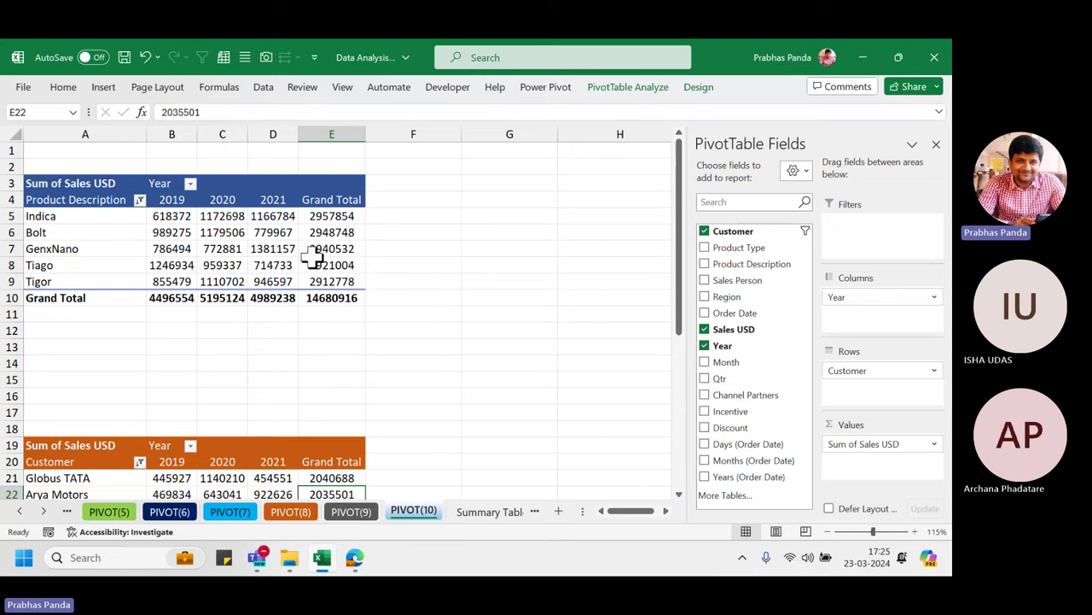
scroll(218, 337, down, 3)
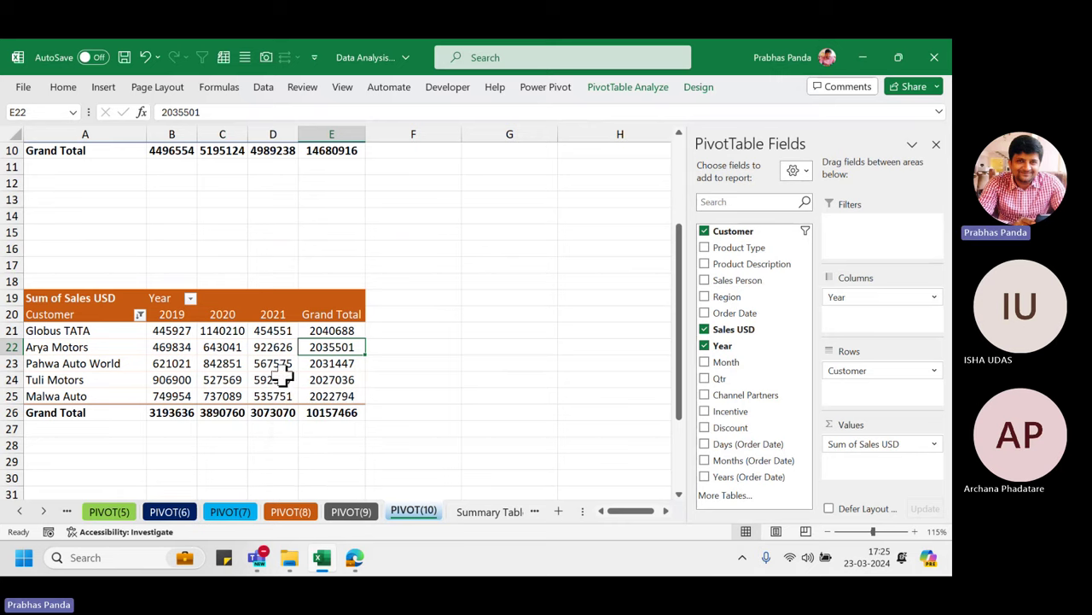
scroll(369, 295, up, 2)
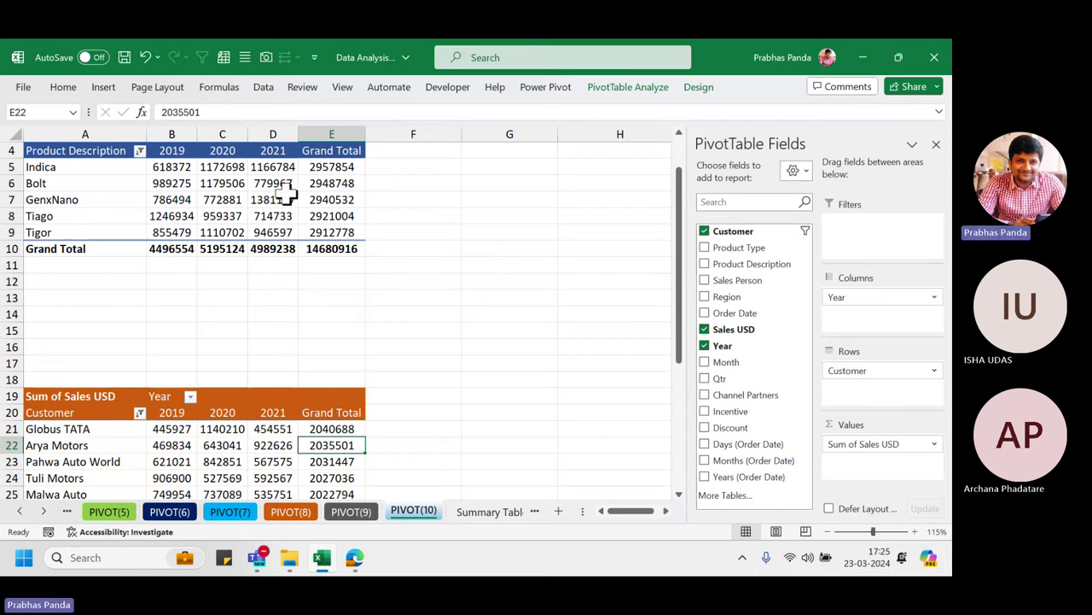
mouse_move(222, 420)
- Delete entire rows for the empty cells A13:A18 between the pivots, then select cell G9
drag(54, 296, 53, 373)
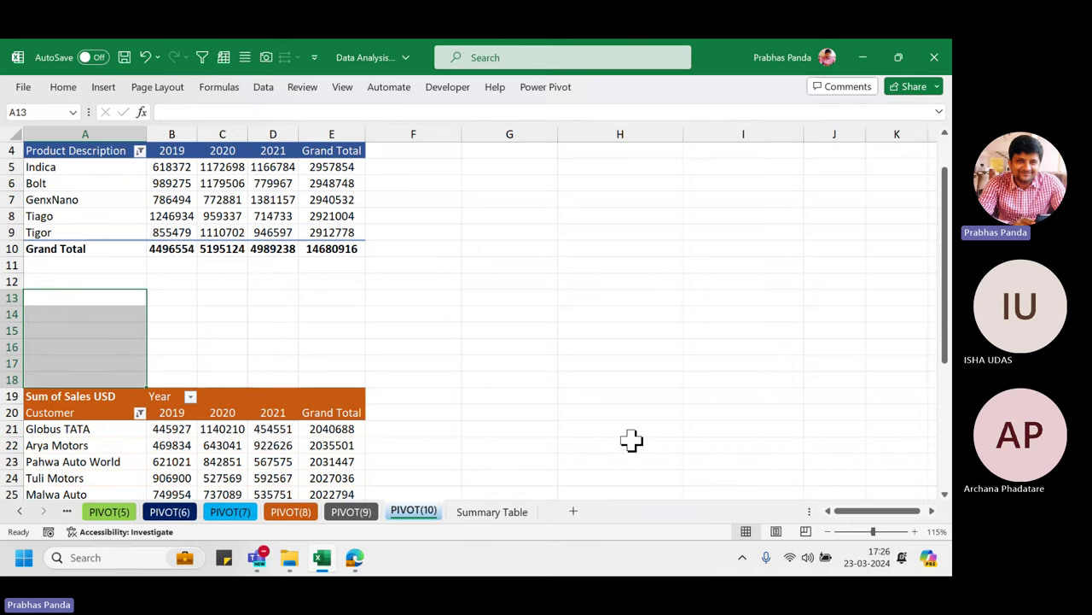
key(ctrl+minus)
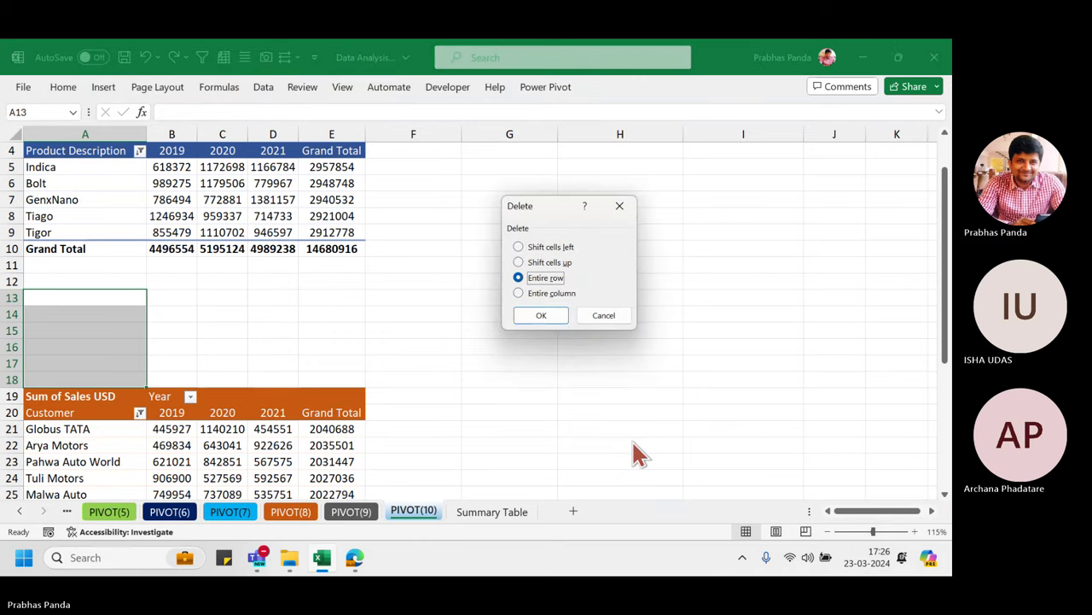
key(Return)
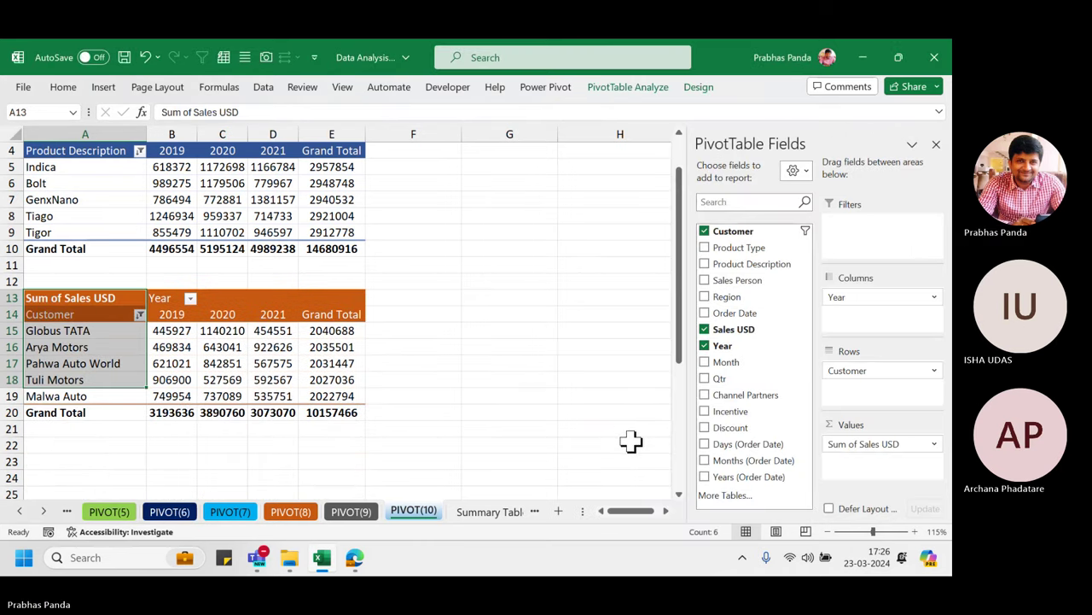
scroll(527, 295, up, 1)
click(476, 285)
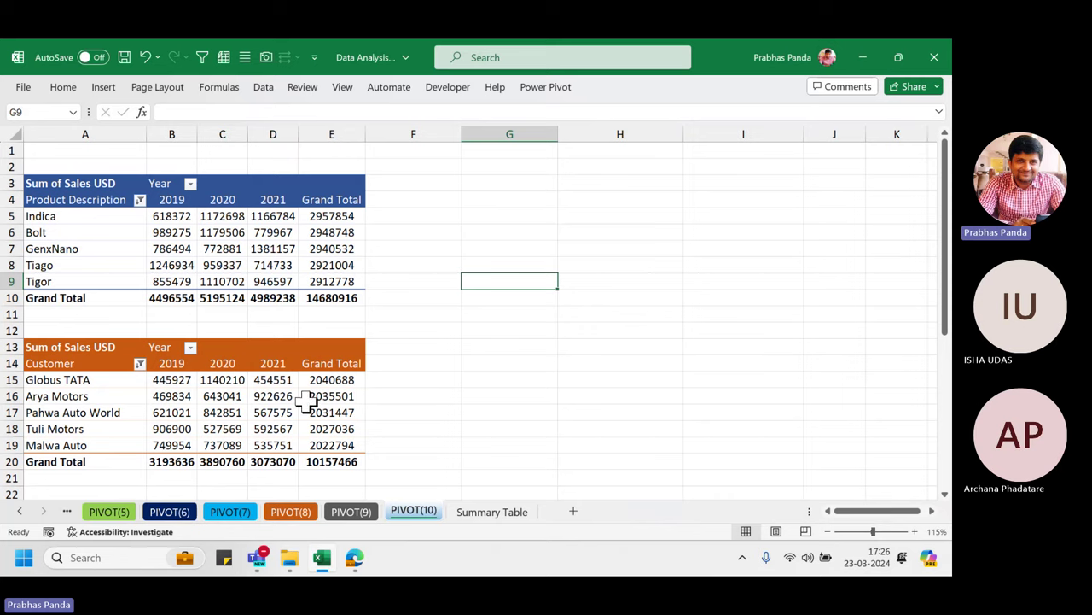
mouse_move(308, 402)
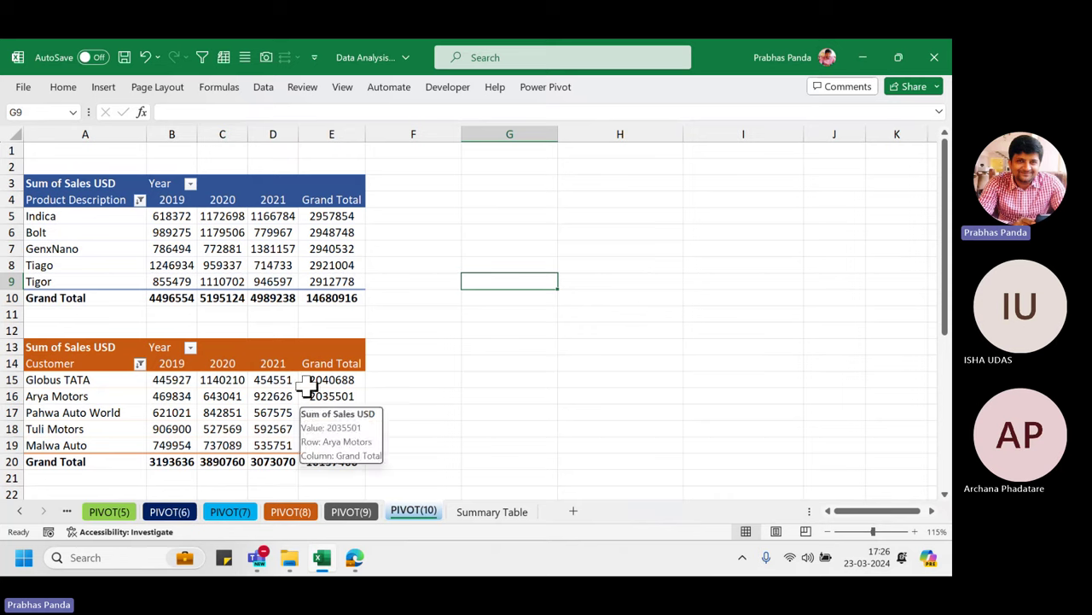
click(266, 247)
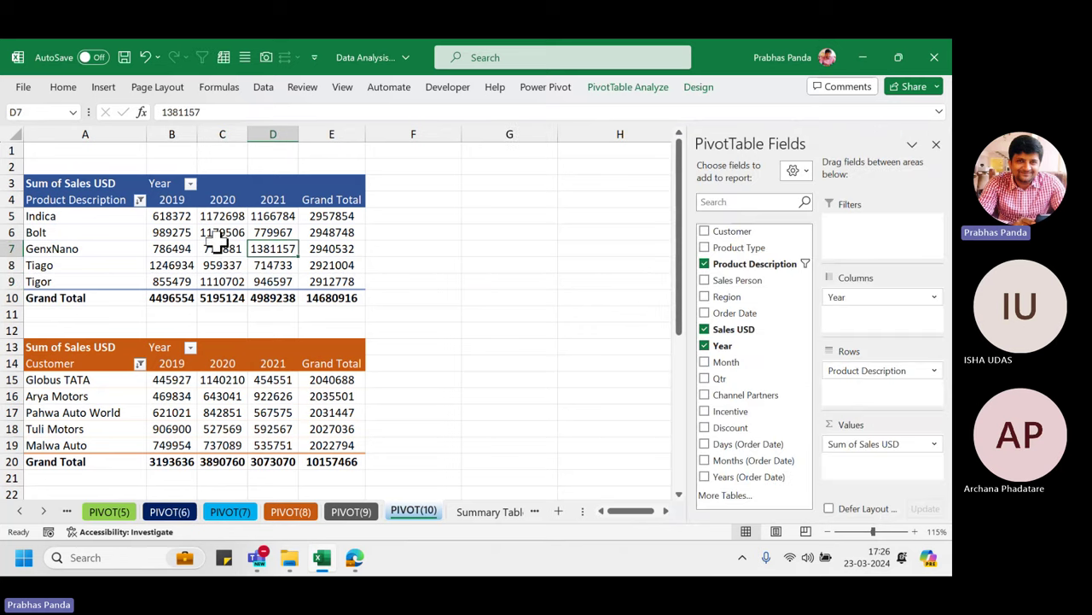
right_click(224, 229)
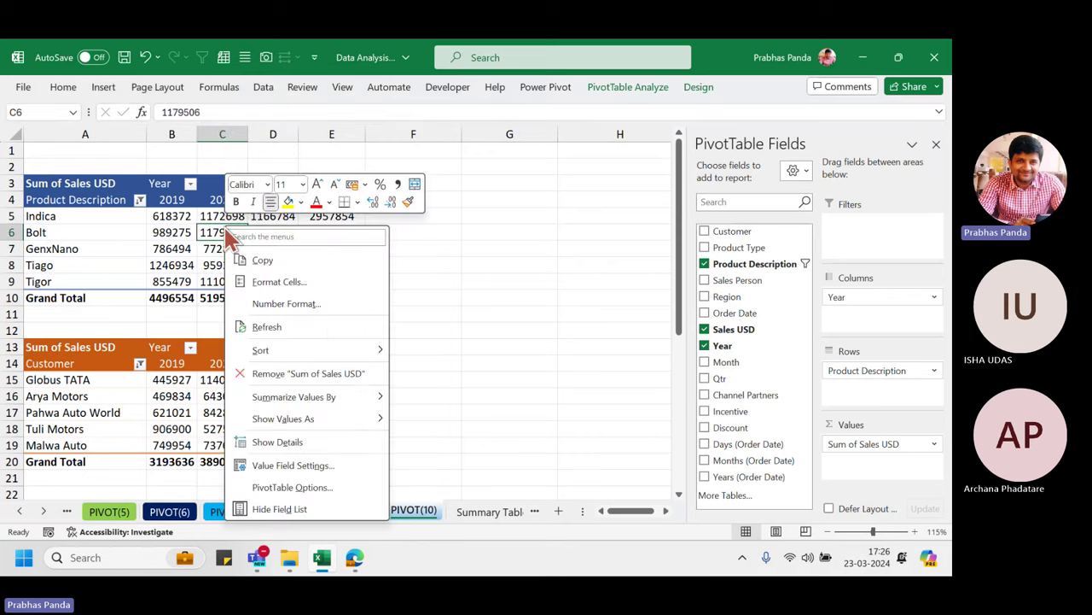
click(295, 484)
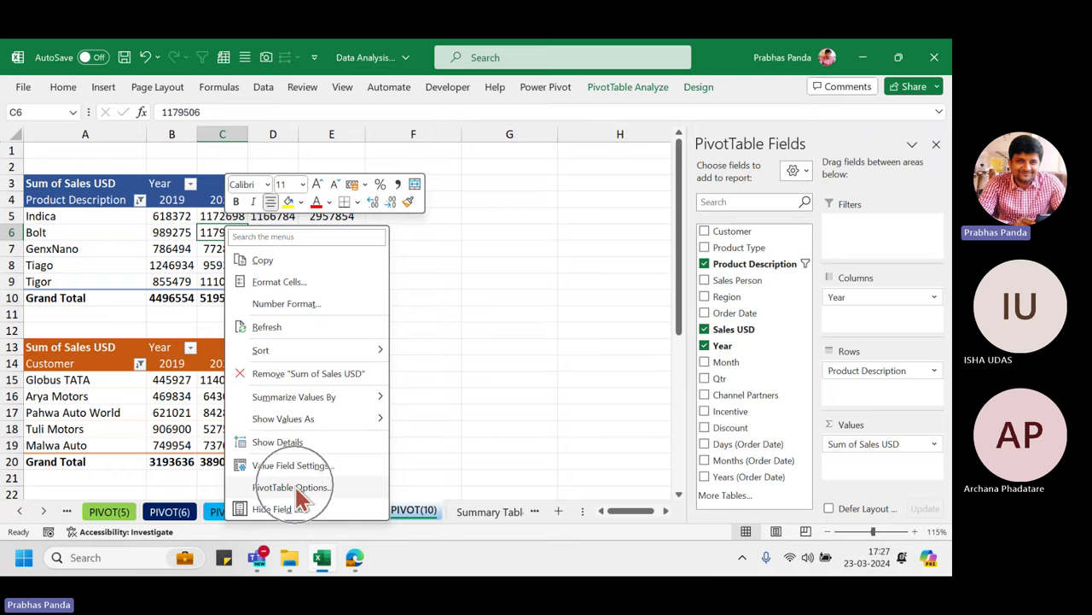
drag(256, 149, 460, 160)
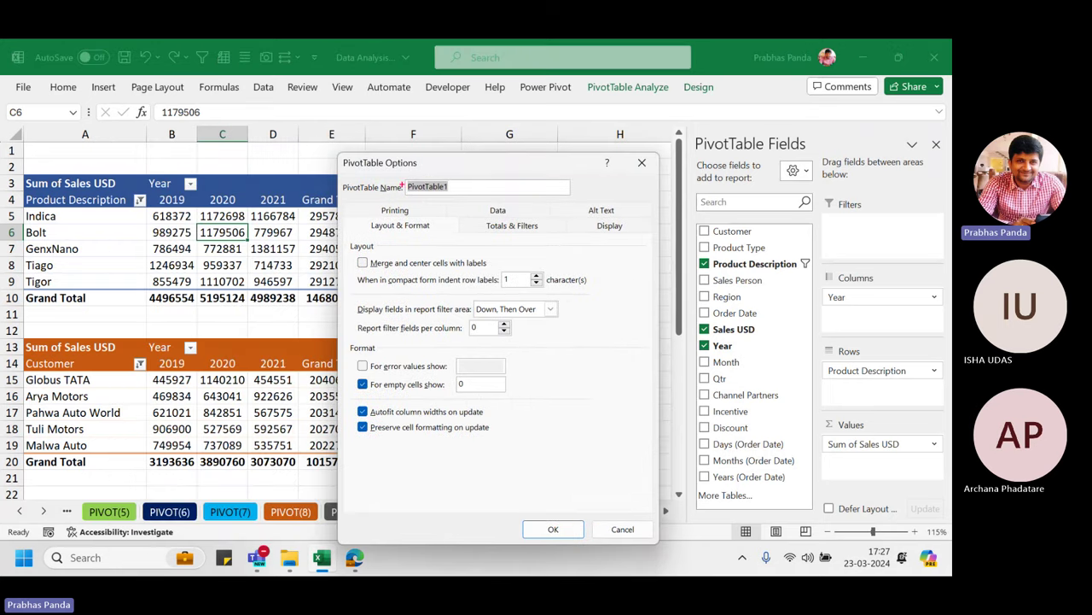
drag(339, 171, 465, 215)
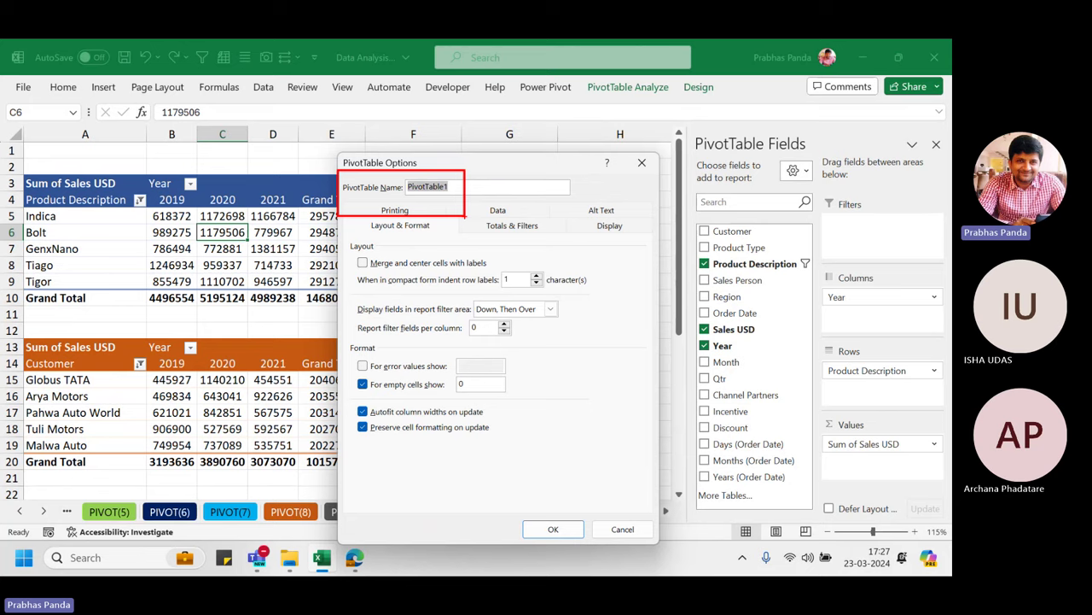
key(Escape)
click(268, 391)
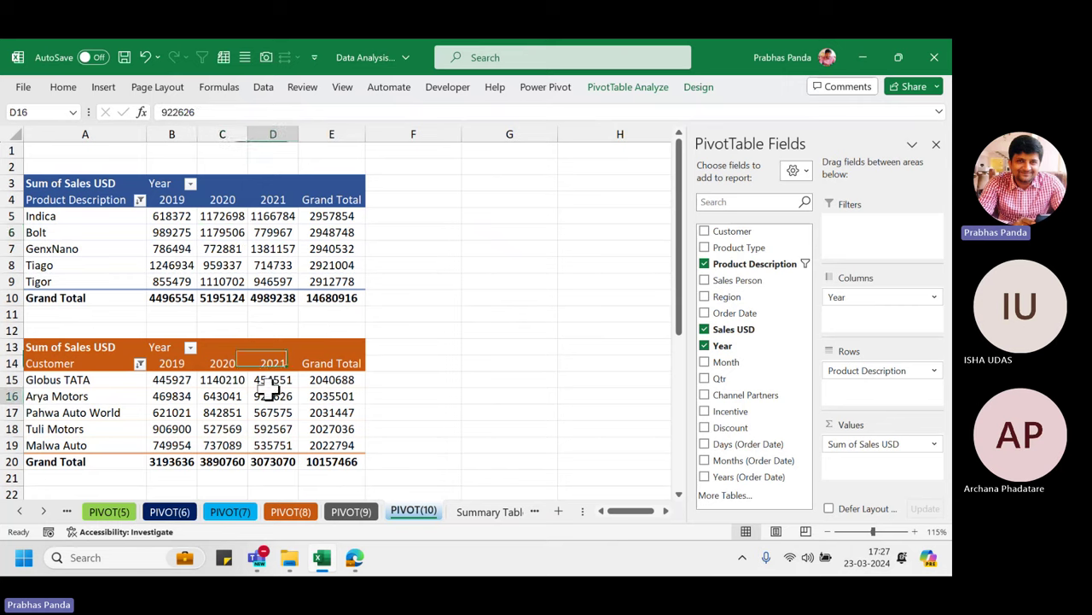
right_click(269, 393)
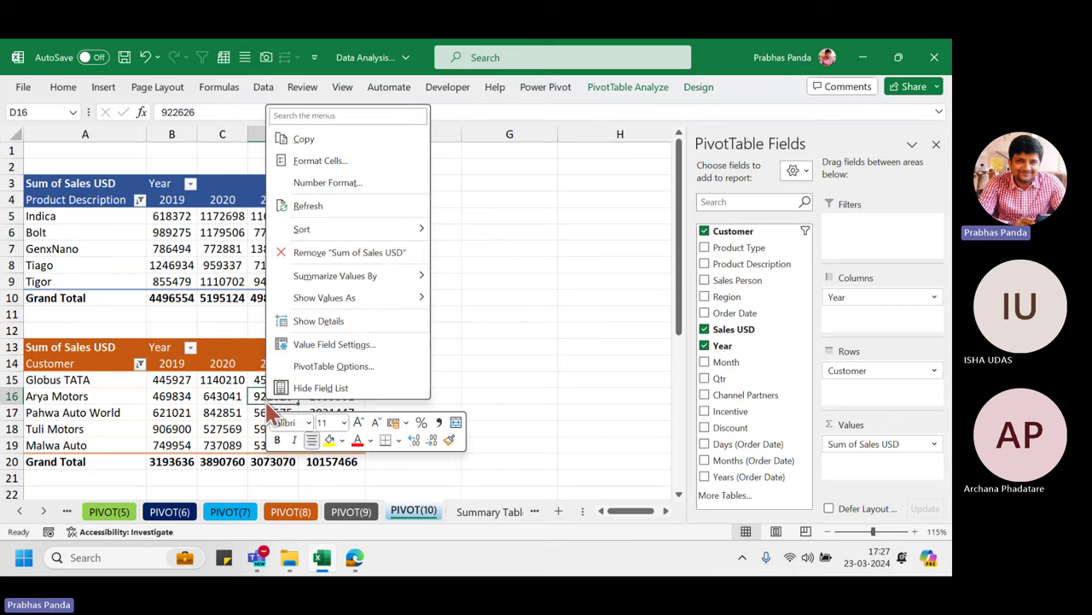
click(337, 365)
drag(347, 165, 496, 202)
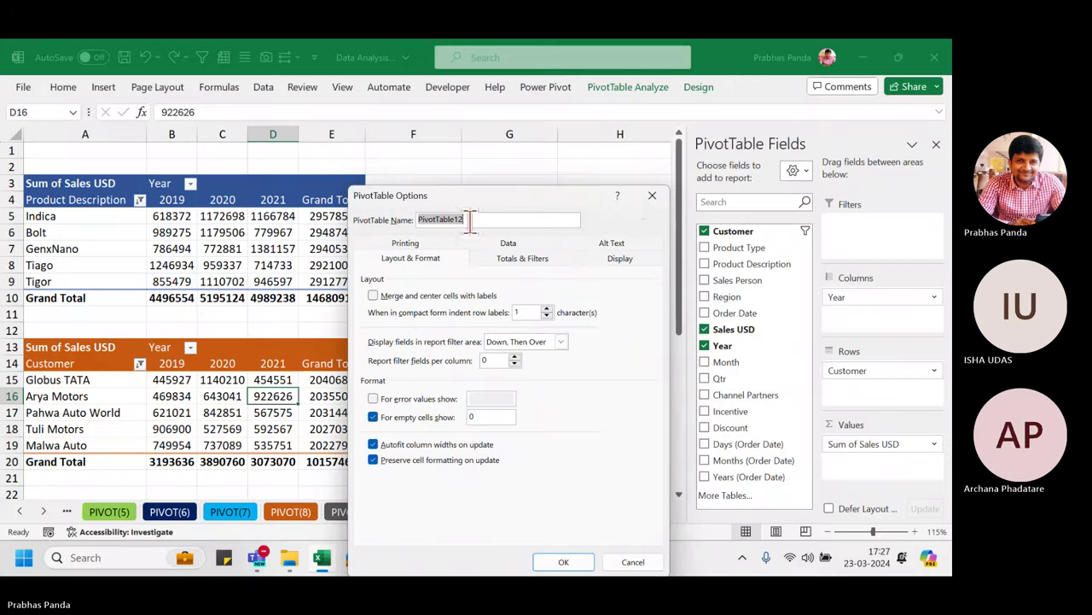
click(650, 200)
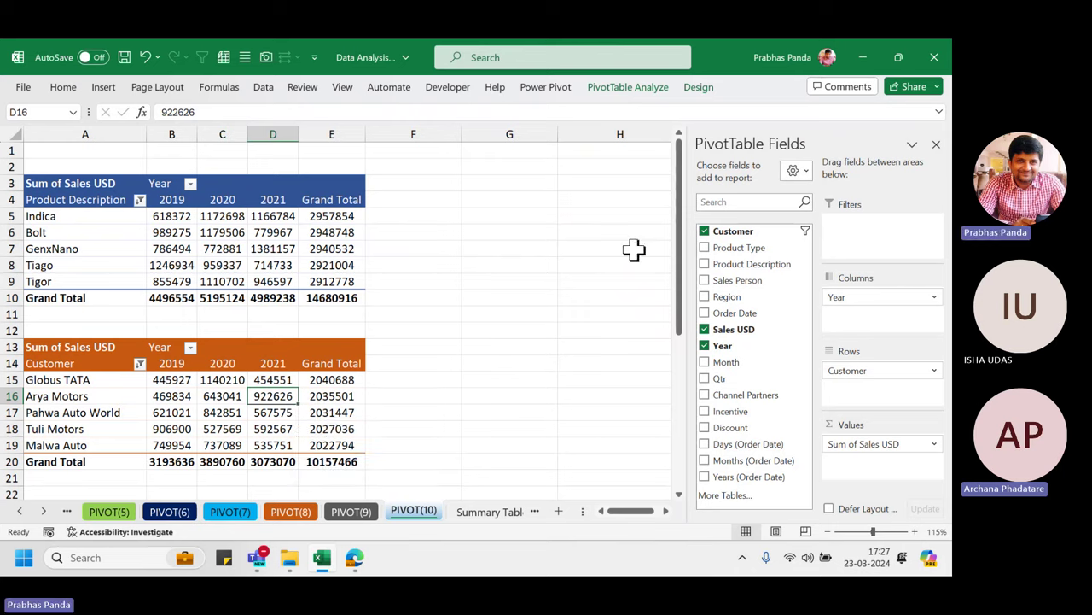
click(869, 143)
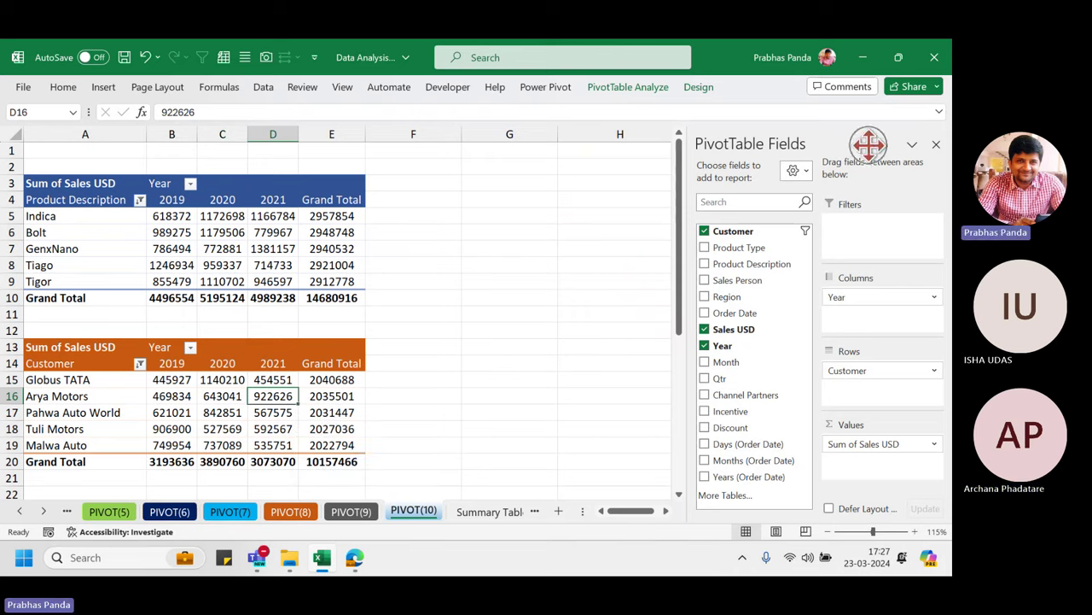
- Close the PivotTable Fields pane
click(869, 143)
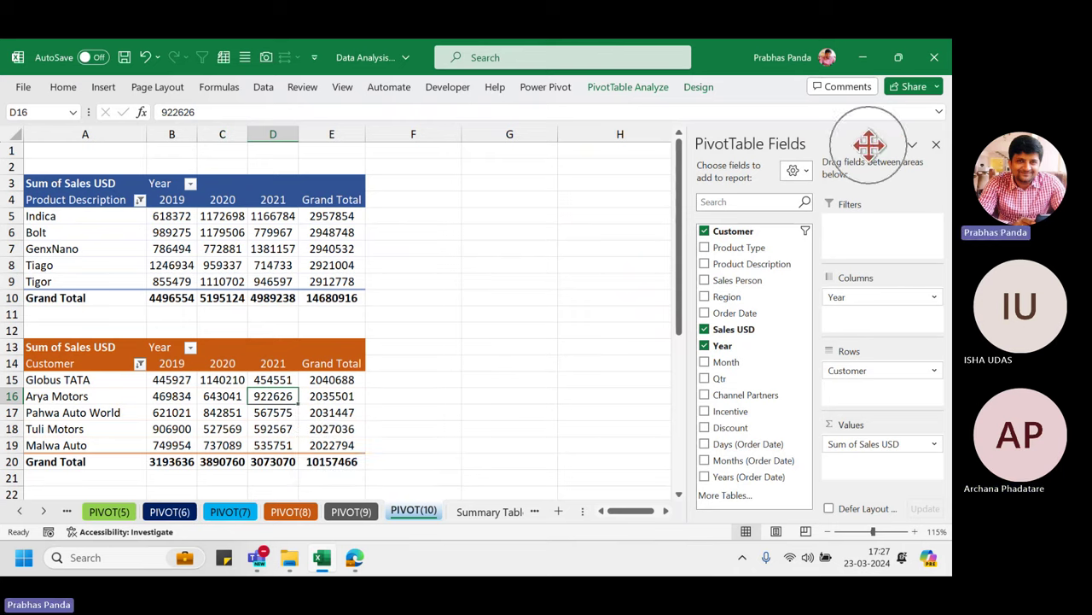
click(937, 145)
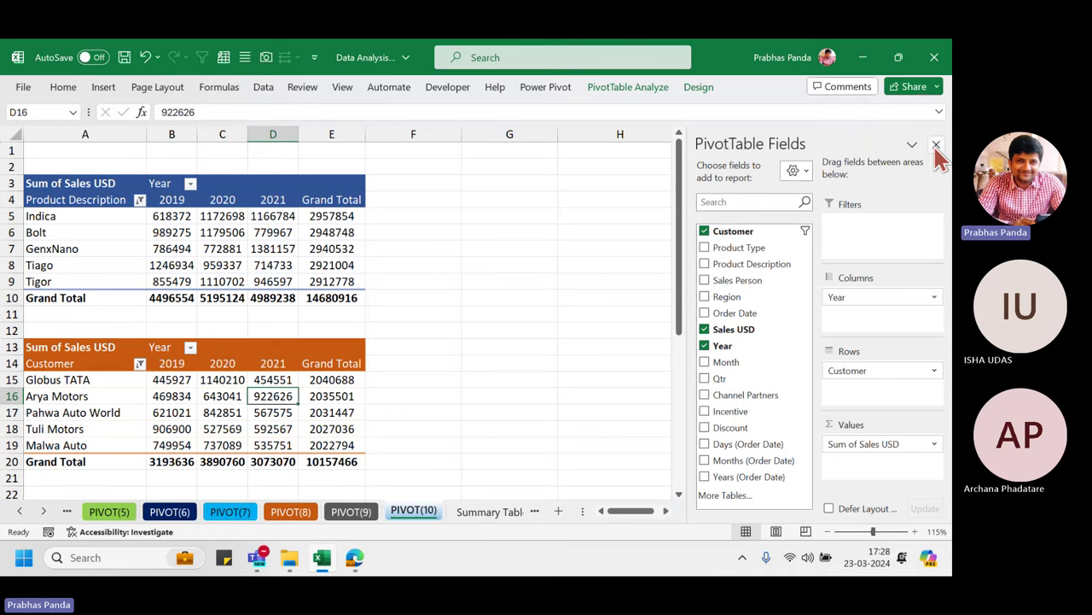
click(936, 146)
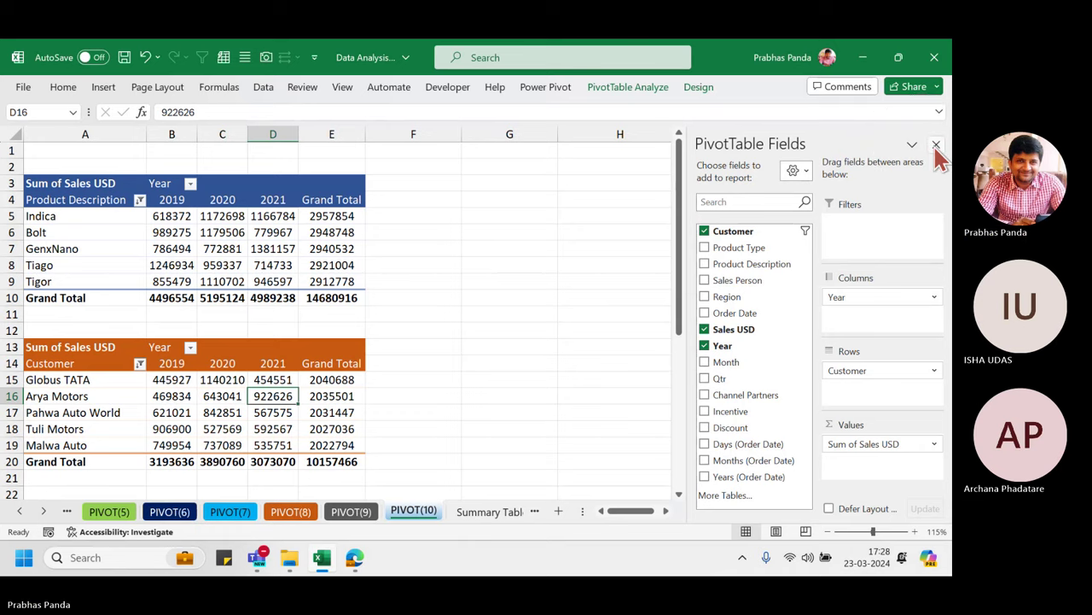
click(936, 145)
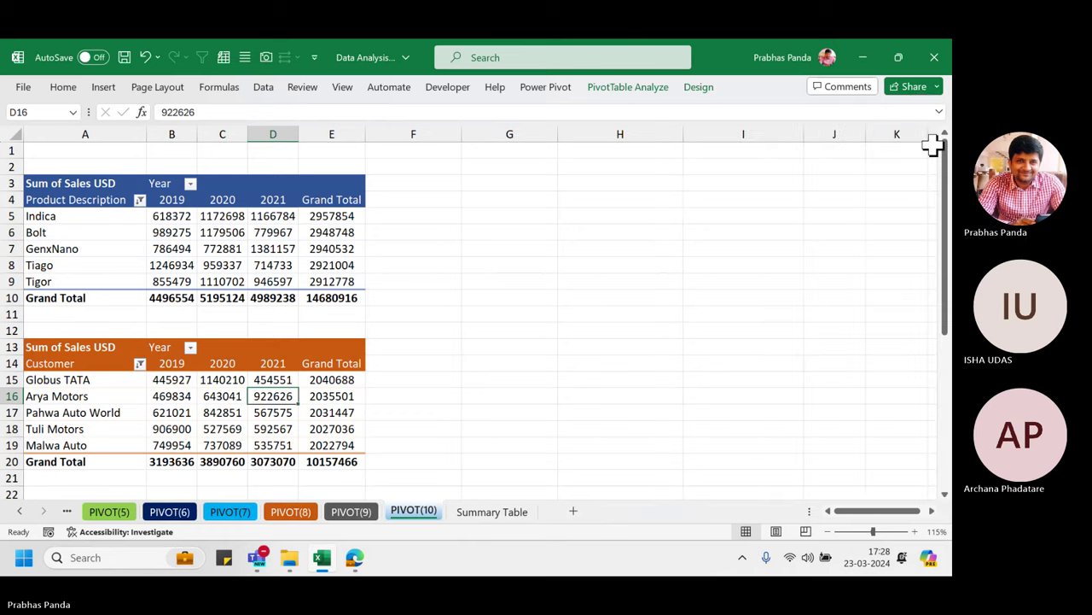
- Select a product pivot cell and bring up the PivotTable Analyze ribbon tools
click(215, 247)
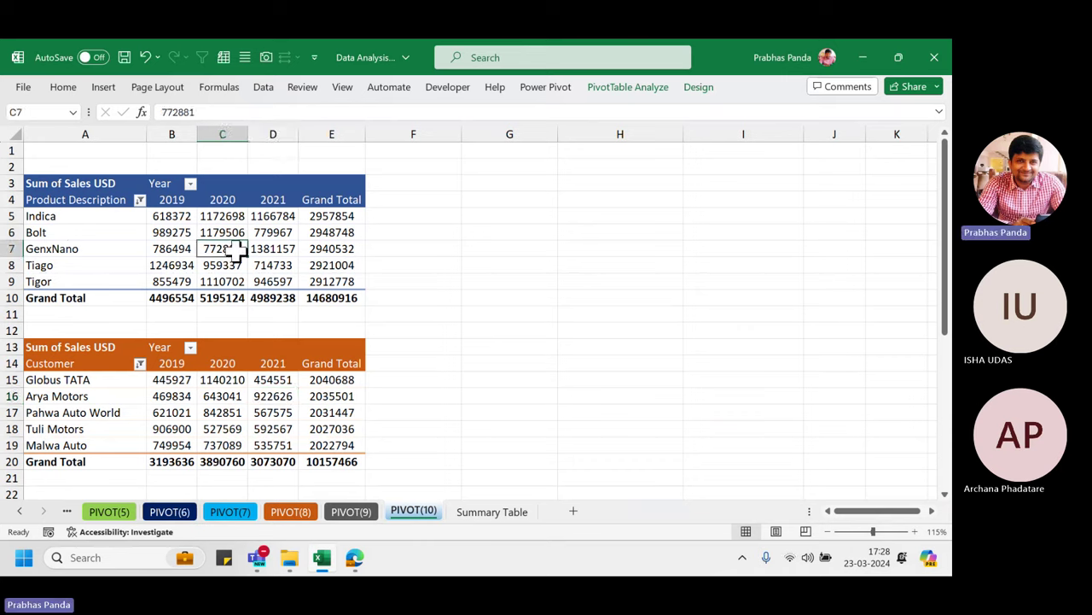
mouse_move(235, 251)
click(651, 88)
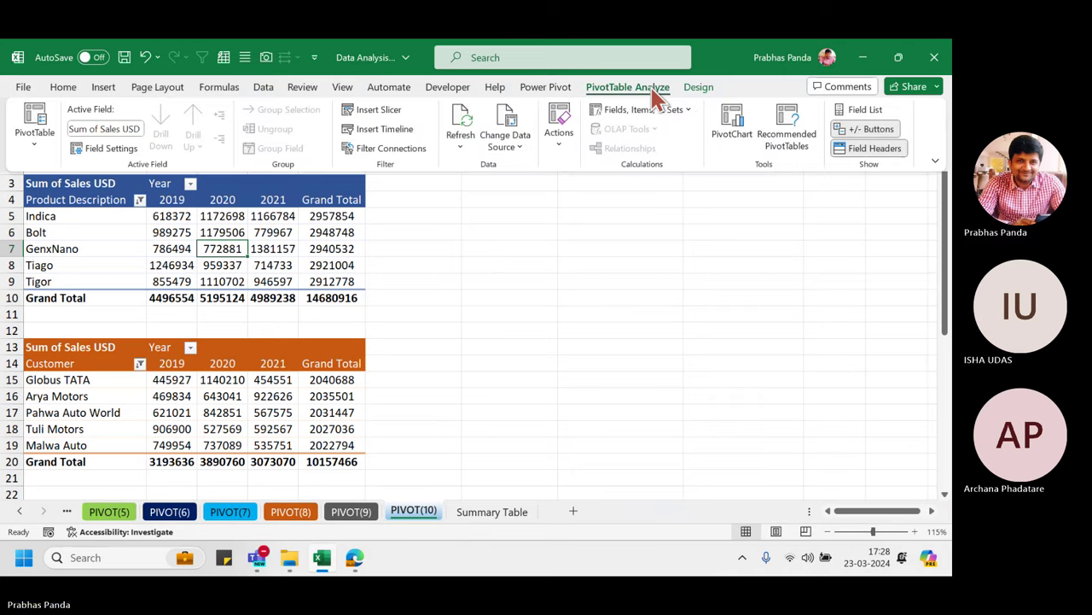
- Insert a clustered column pivot chart for the product pivot and move it beside the table
click(745, 125)
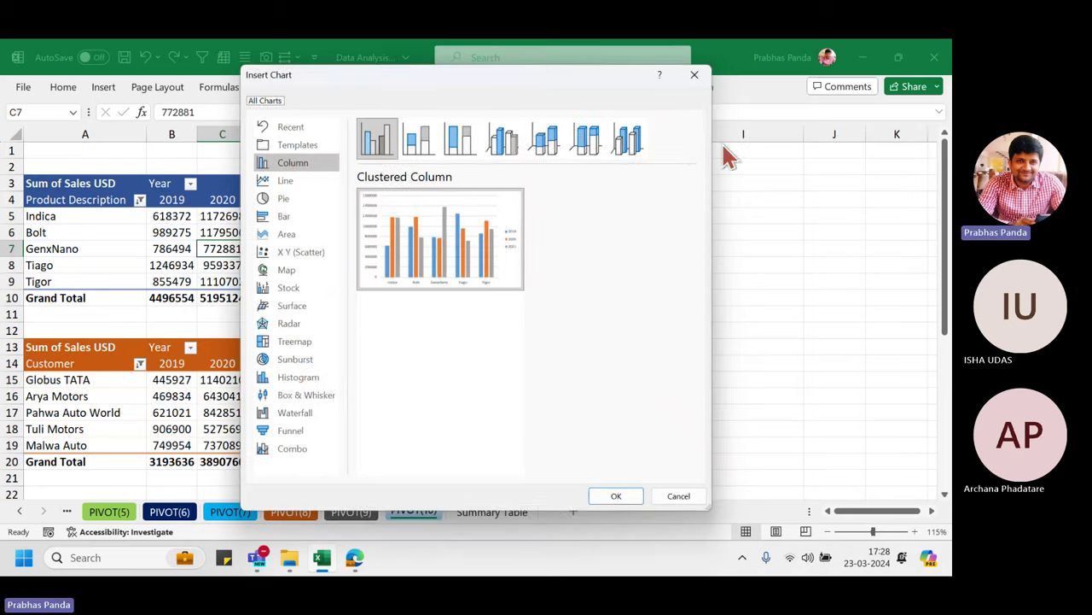
click(615, 496)
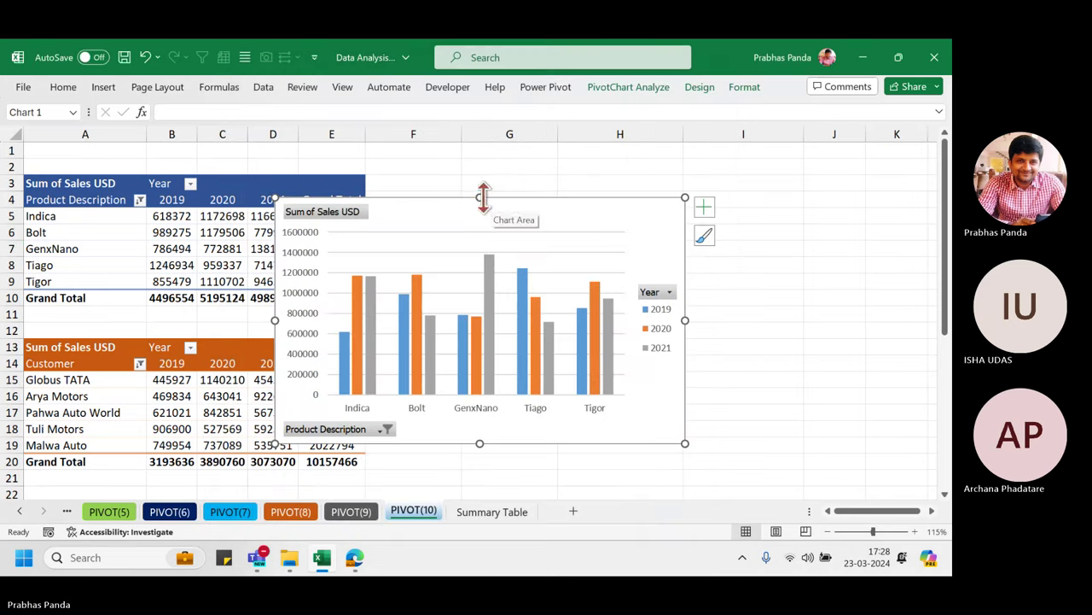
drag(483, 199, 608, 147)
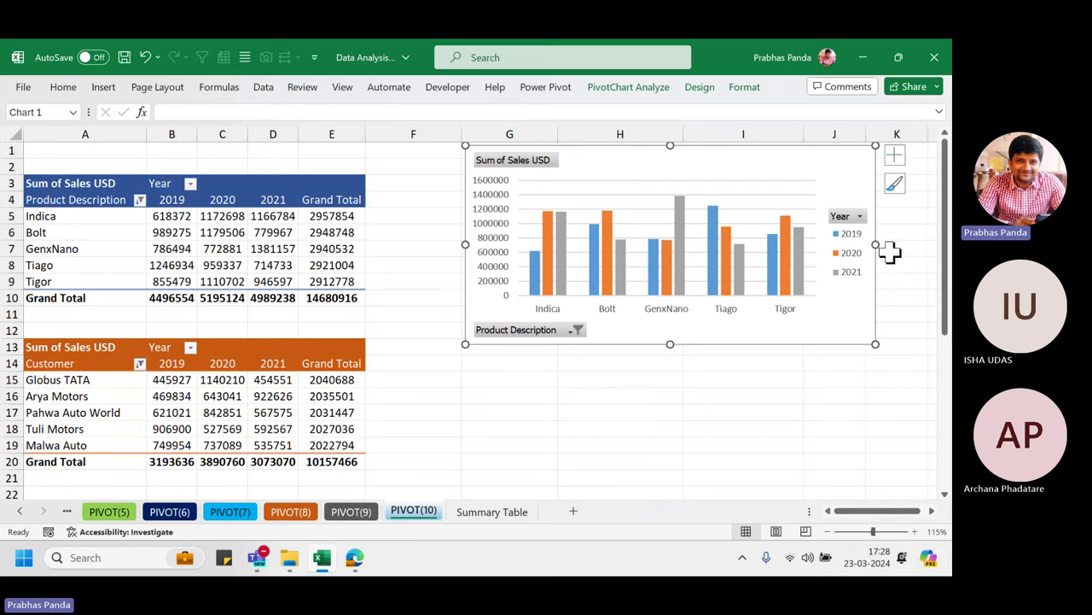
drag(876, 244, 911, 242)
drag(694, 328, 695, 326)
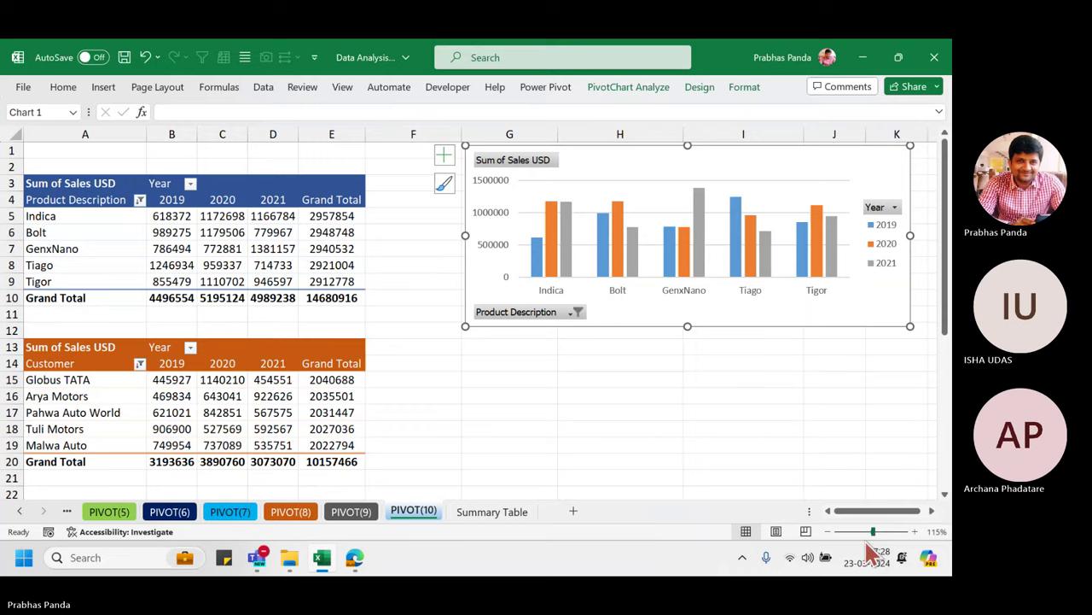
- At 100% zoom, nudge the product chart right and widen it further
click(827, 531)
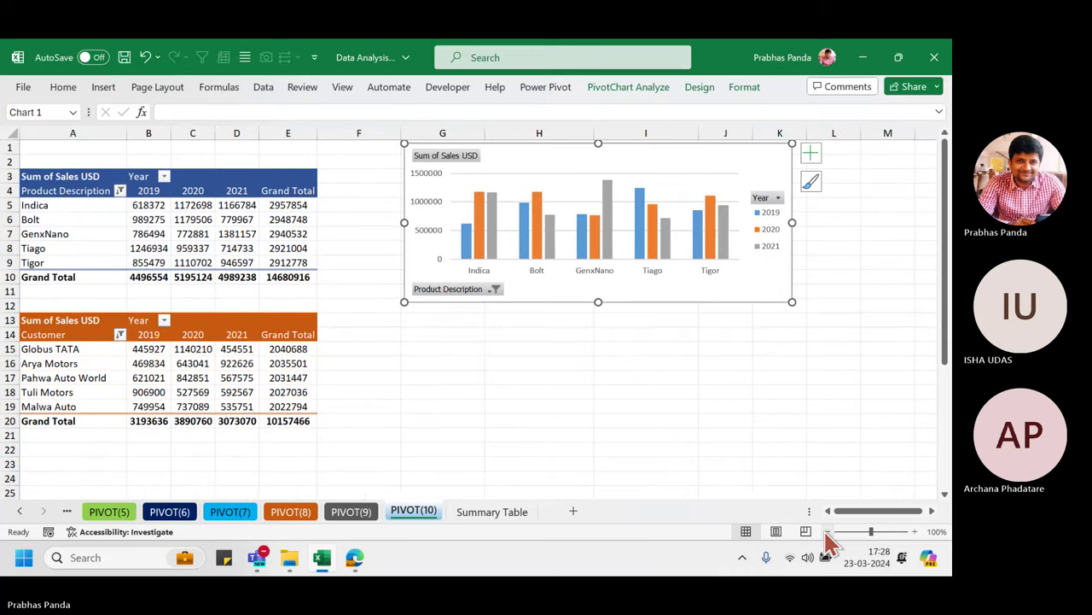
drag(619, 165, 629, 154)
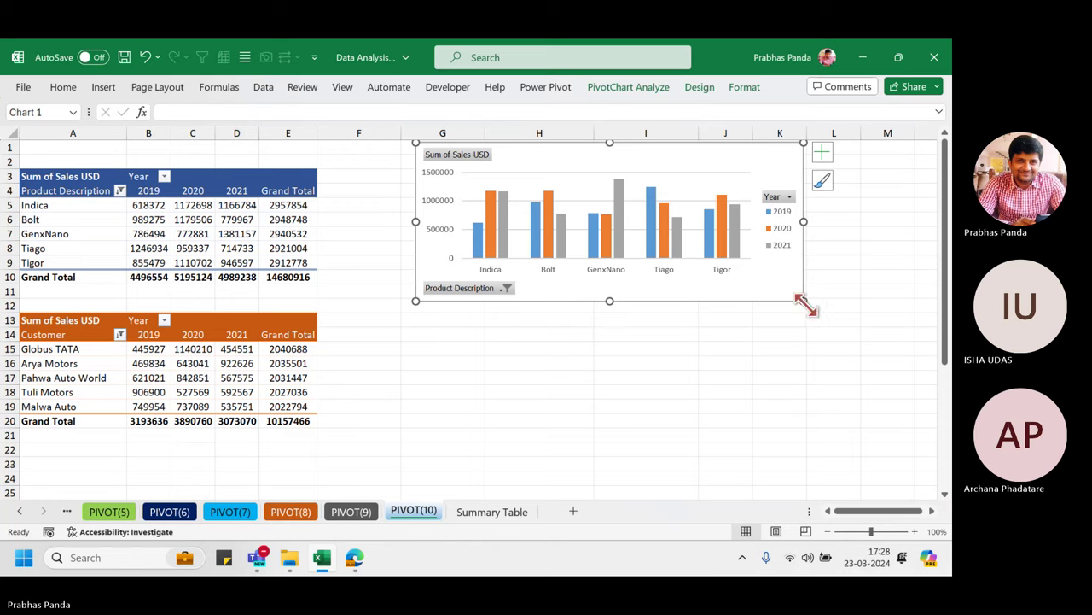
drag(804, 222, 856, 228)
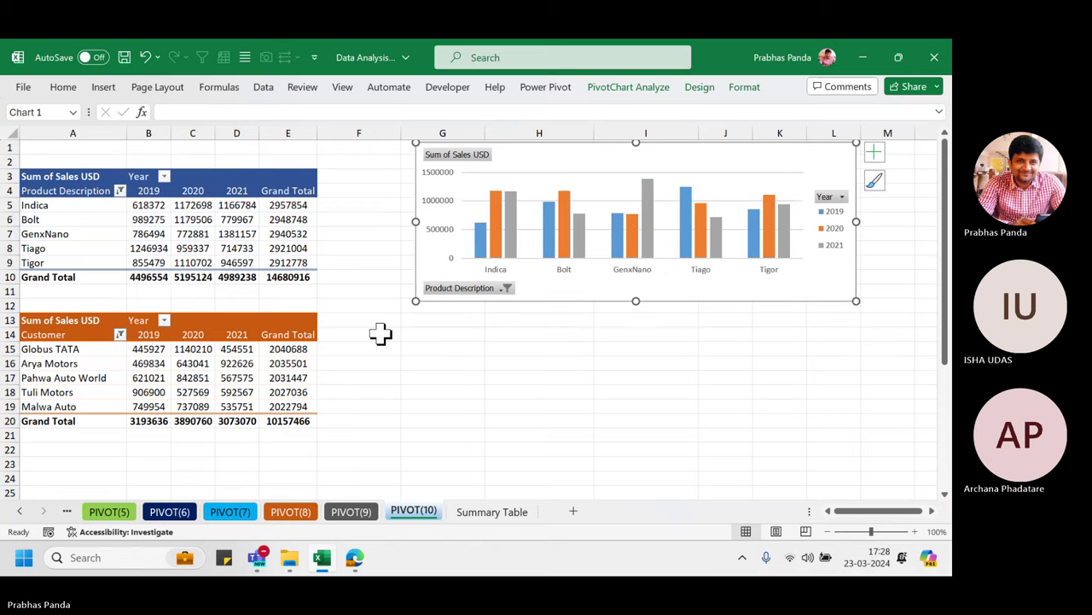
click(205, 377)
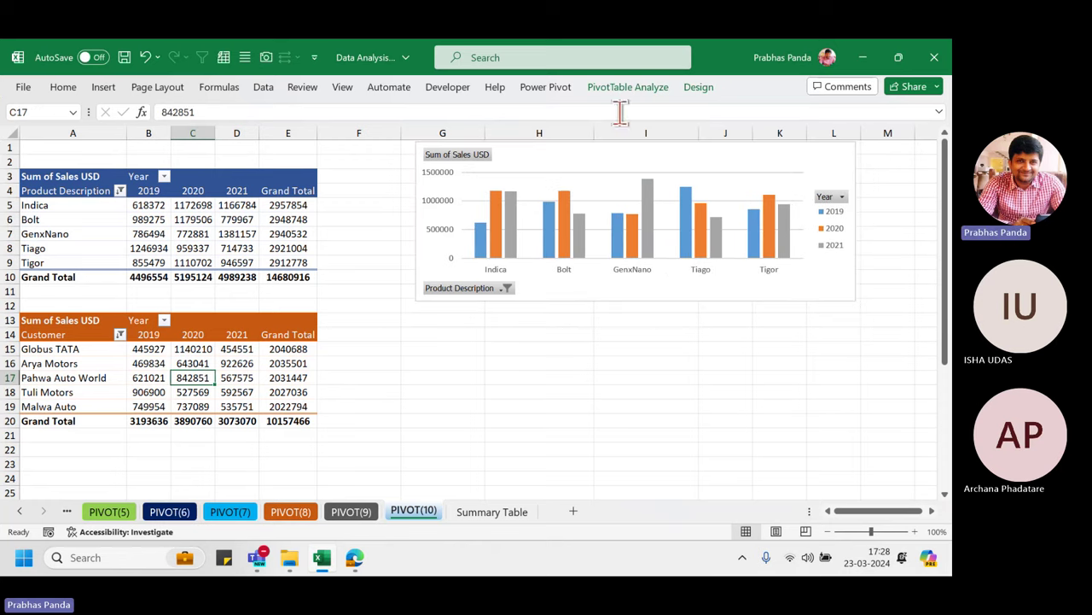
- Insert a clustered column pivot chart for the Customer pivot
click(636, 90)
click(743, 132)
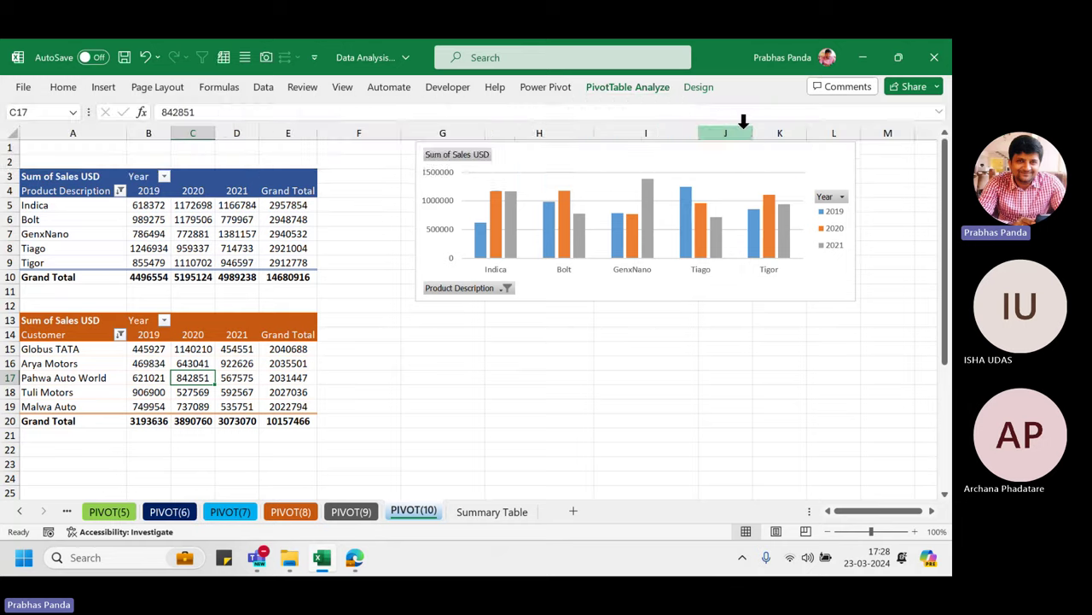
click(616, 496)
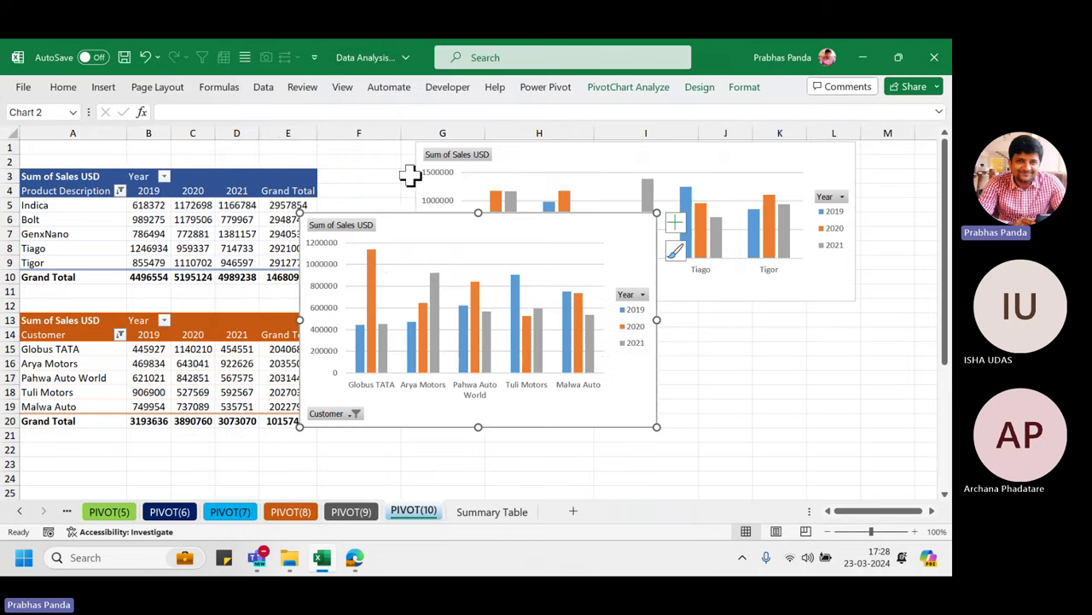
- Shorten the customer chart, place it below the product chart, and align its right edge
drag(410, 222, 158, 139)
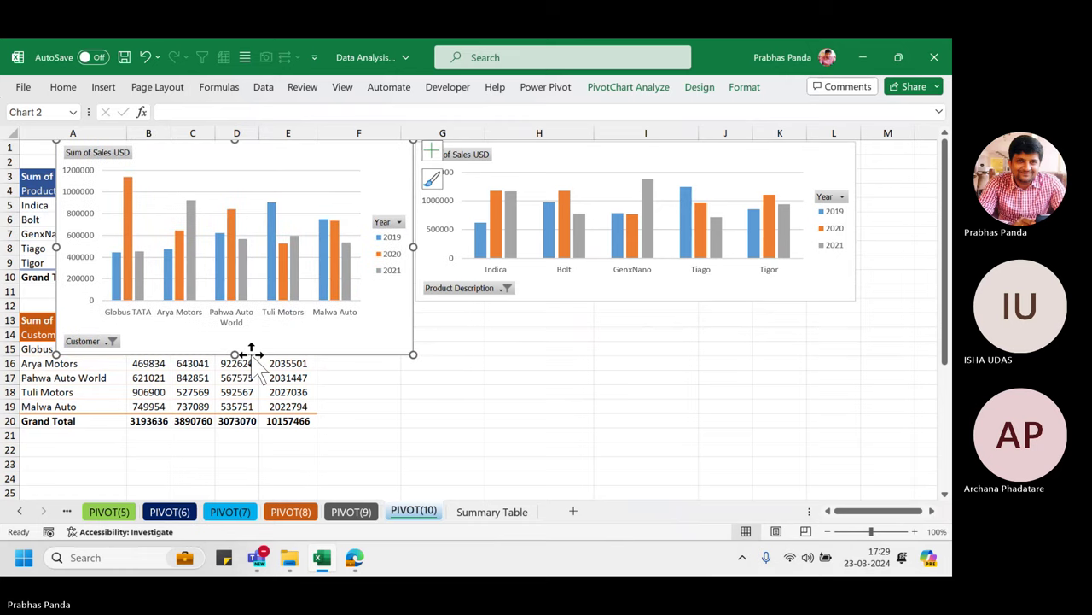
drag(236, 350, 234, 285)
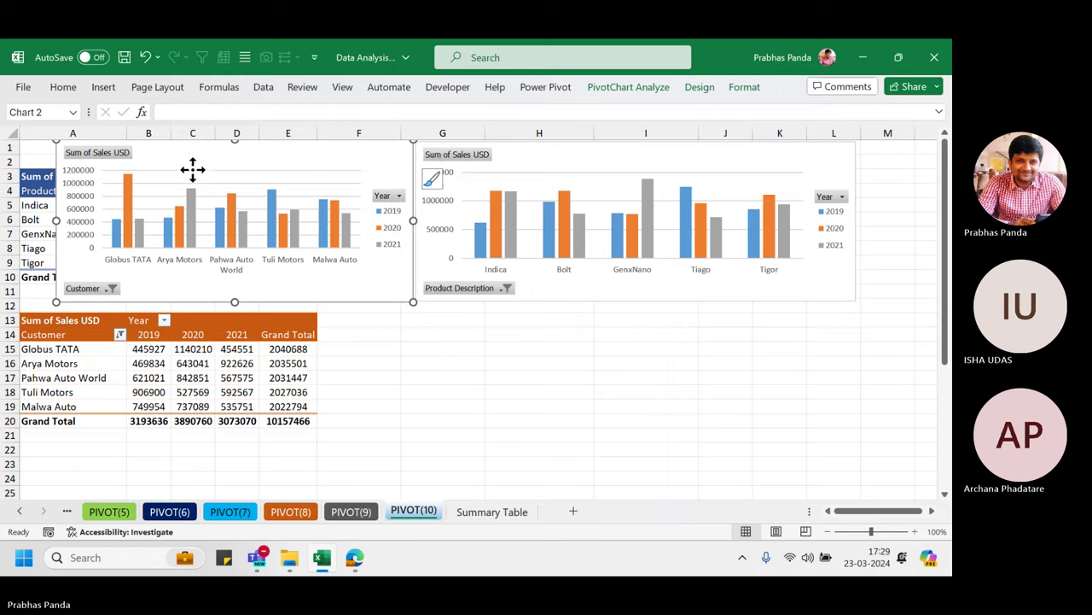
drag(193, 169, 554, 325)
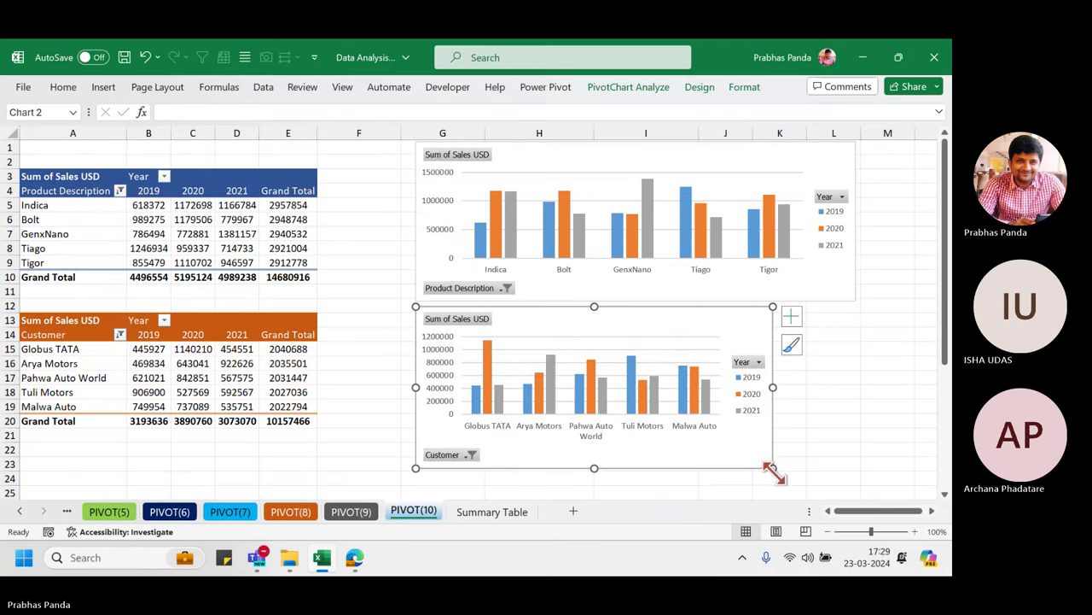
drag(773, 387, 854, 392)
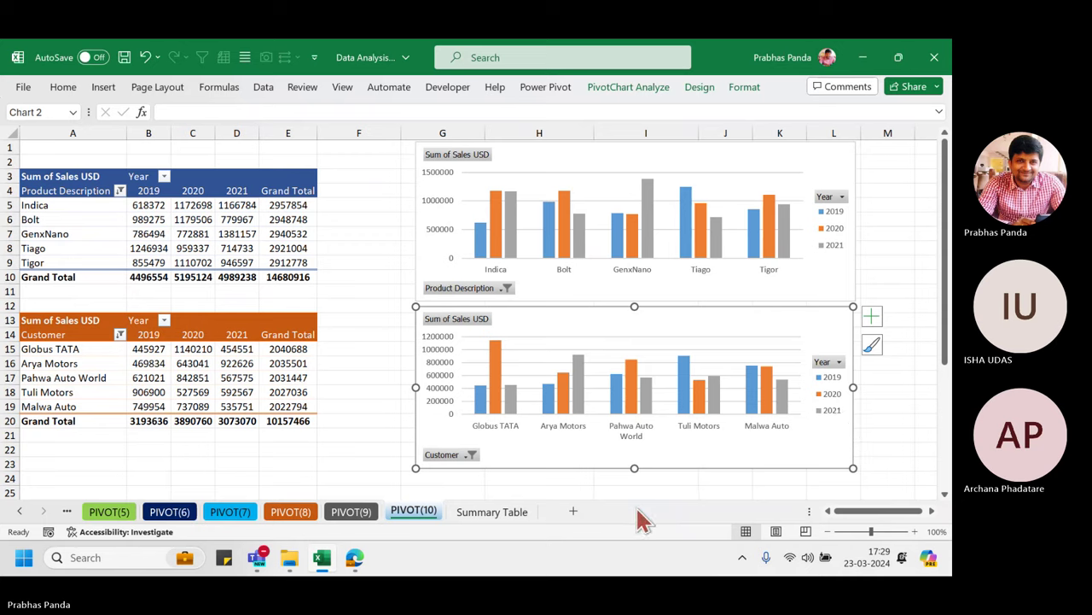
drag(857, 390, 858, 388)
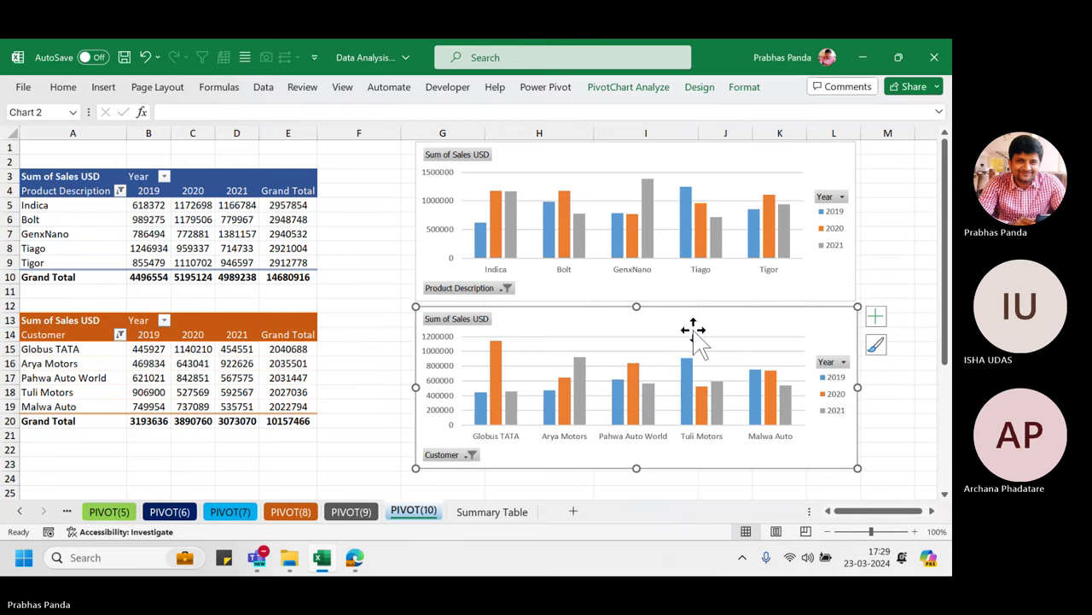
- Apply a new chart style to the Product Description chart and remove its gridlines
click(534, 162)
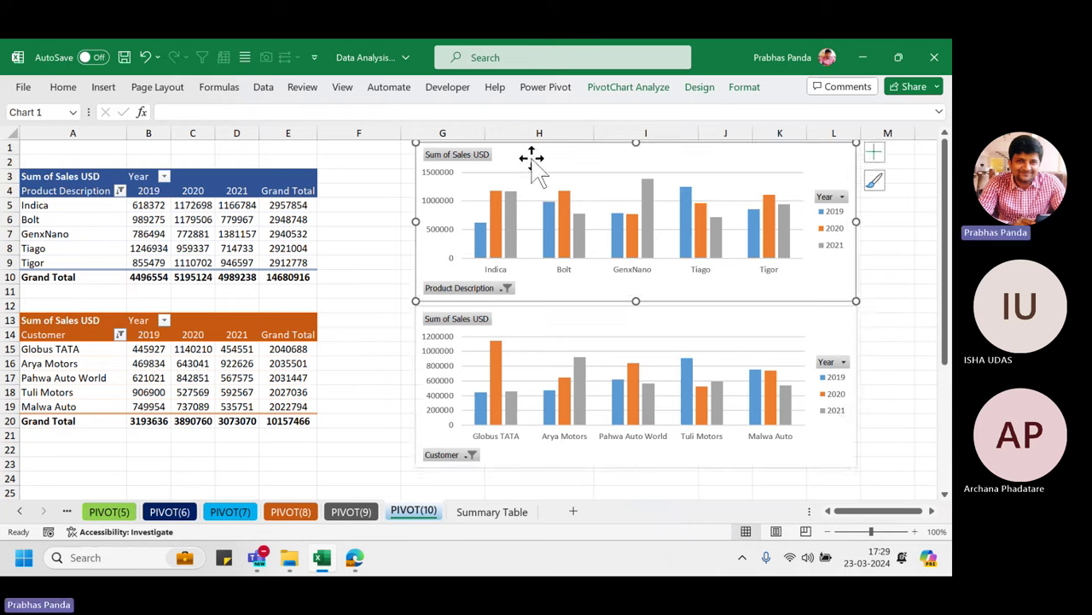
click(696, 87)
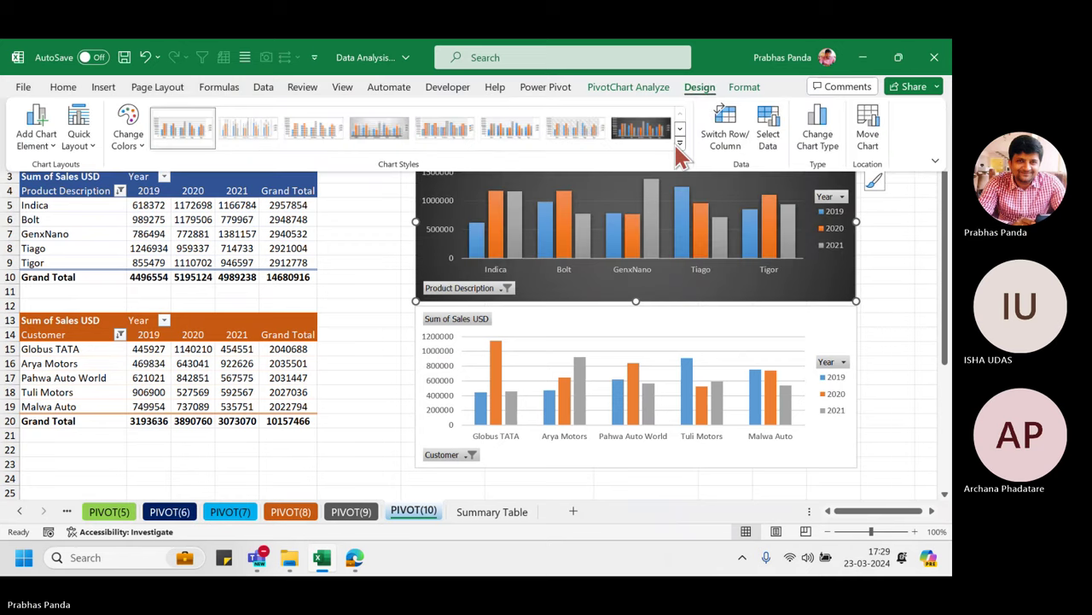
click(681, 145)
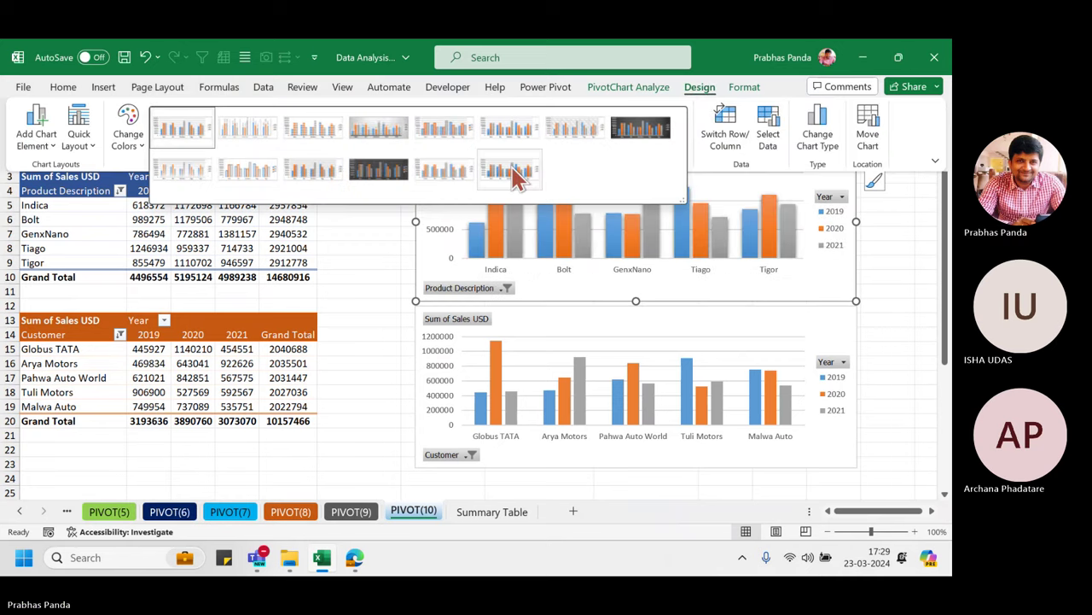
click(508, 175)
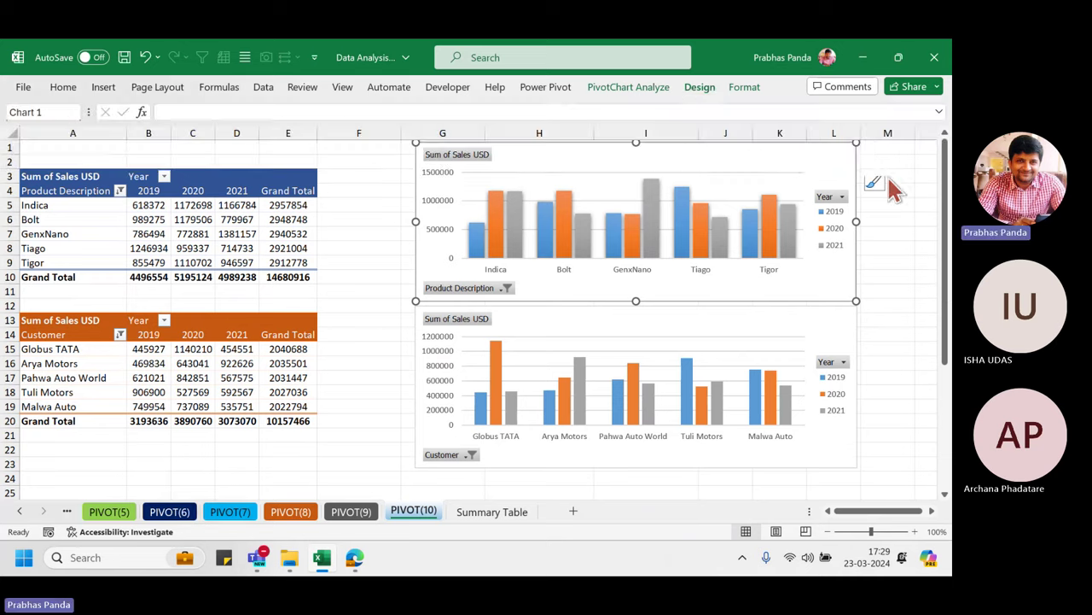
click(873, 154)
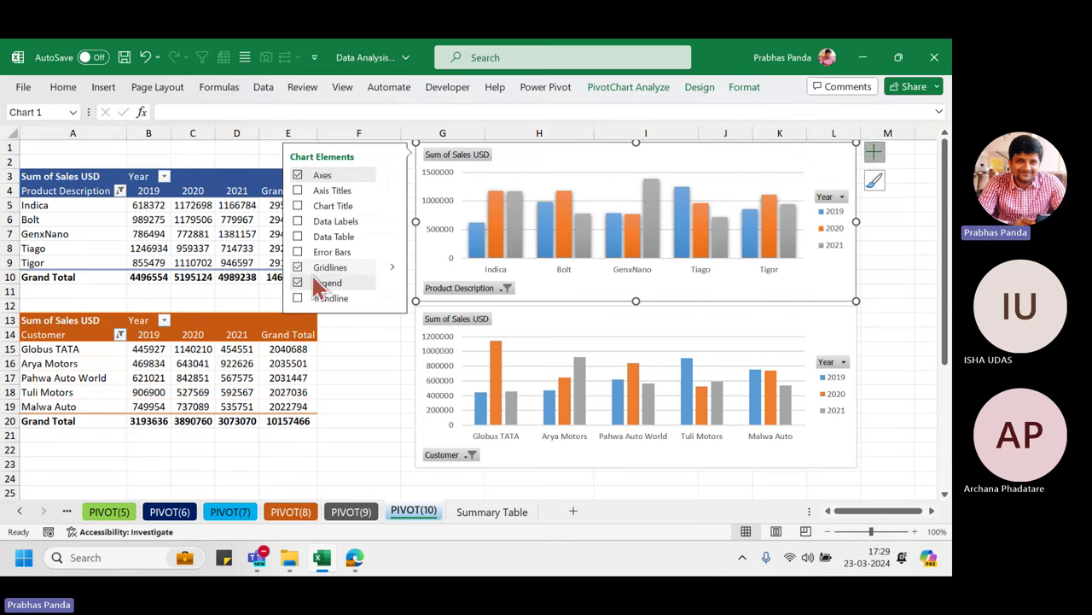
click(298, 268)
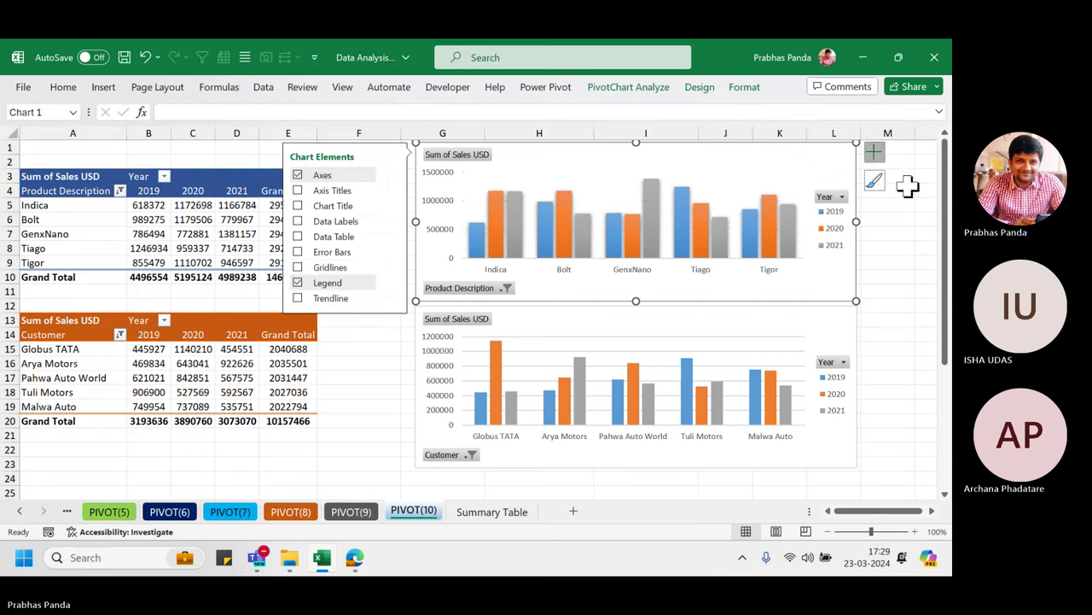
click(874, 152)
- Apply a new chart style to the Customer chart and remove its gridlines
click(540, 322)
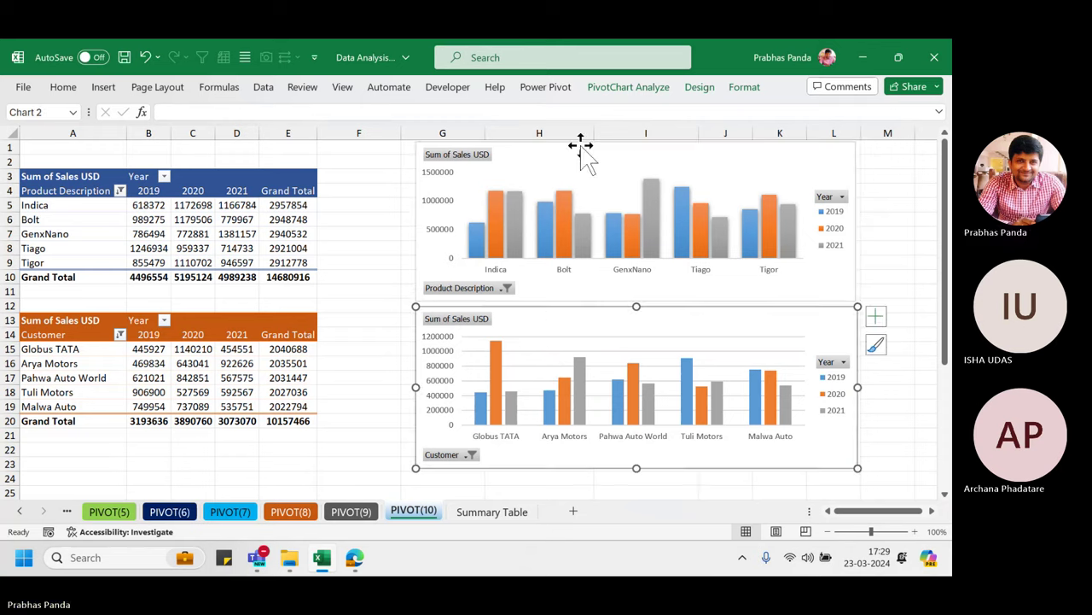
click(700, 87)
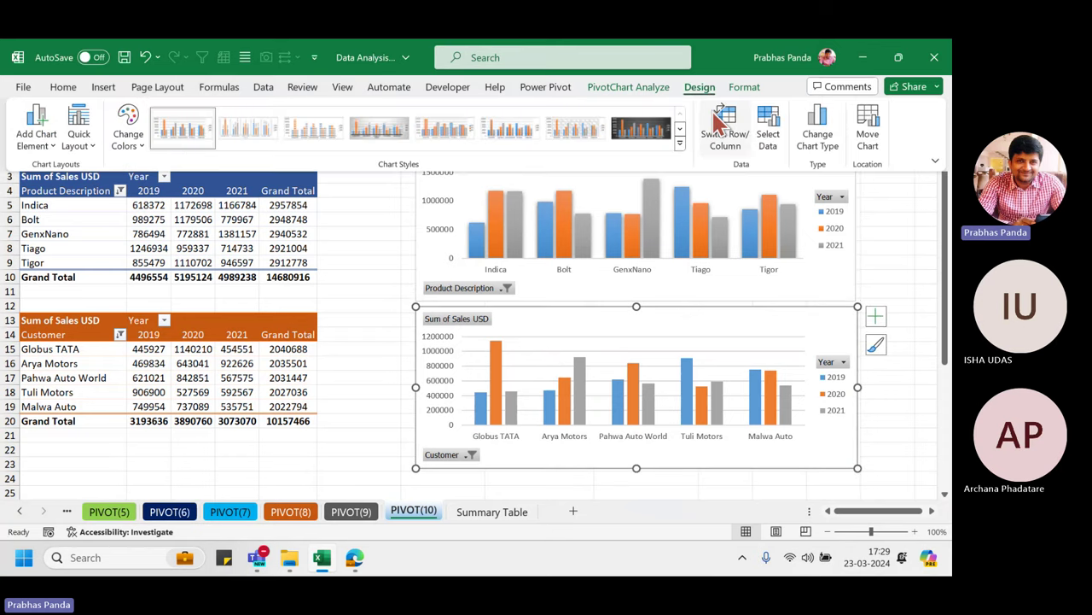
click(680, 143)
click(517, 171)
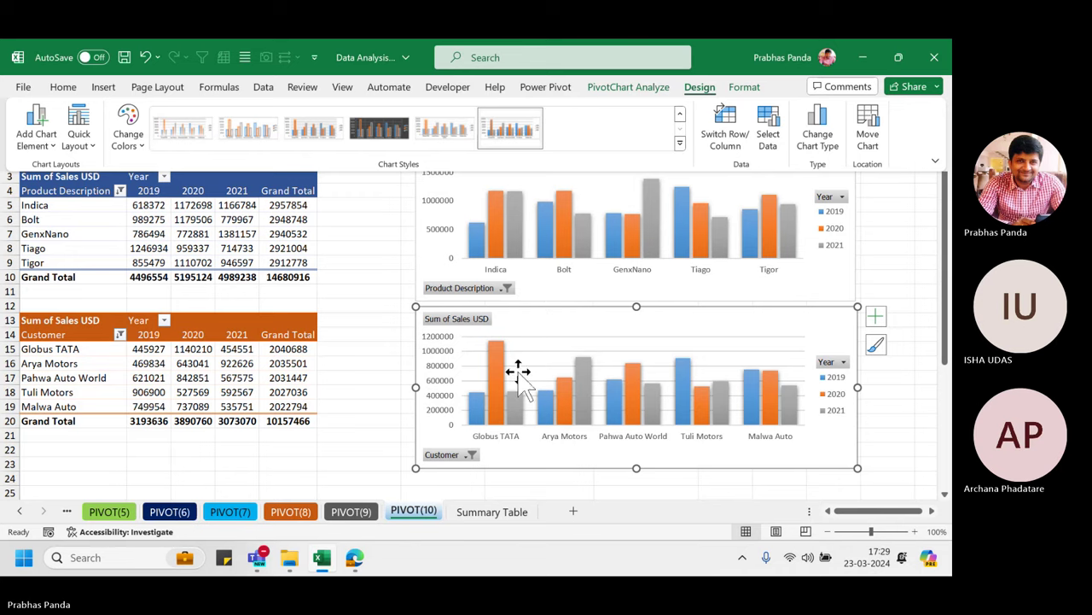
click(574, 324)
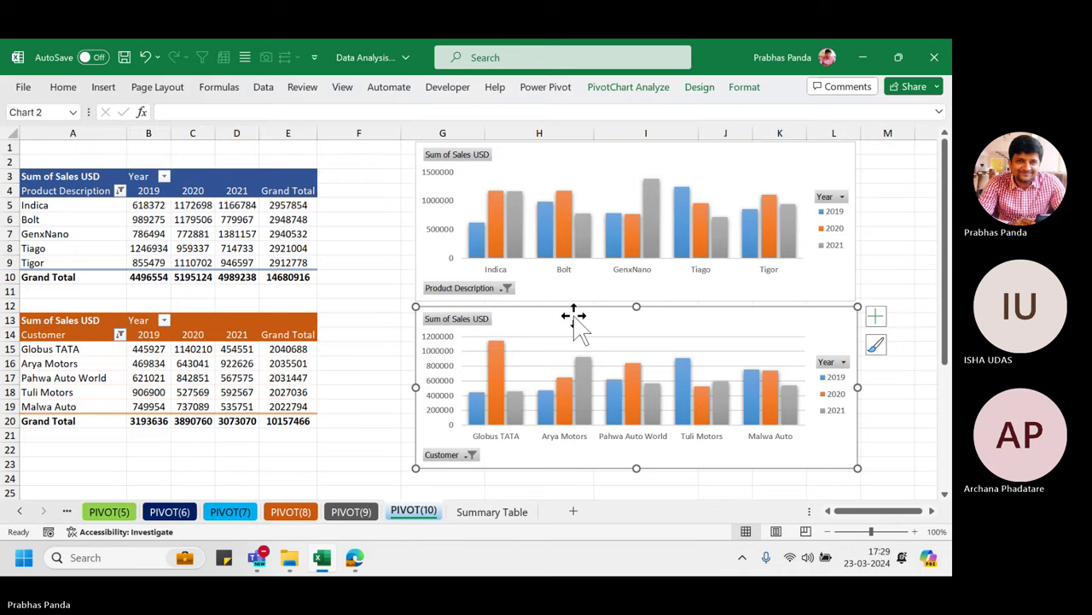
click(876, 317)
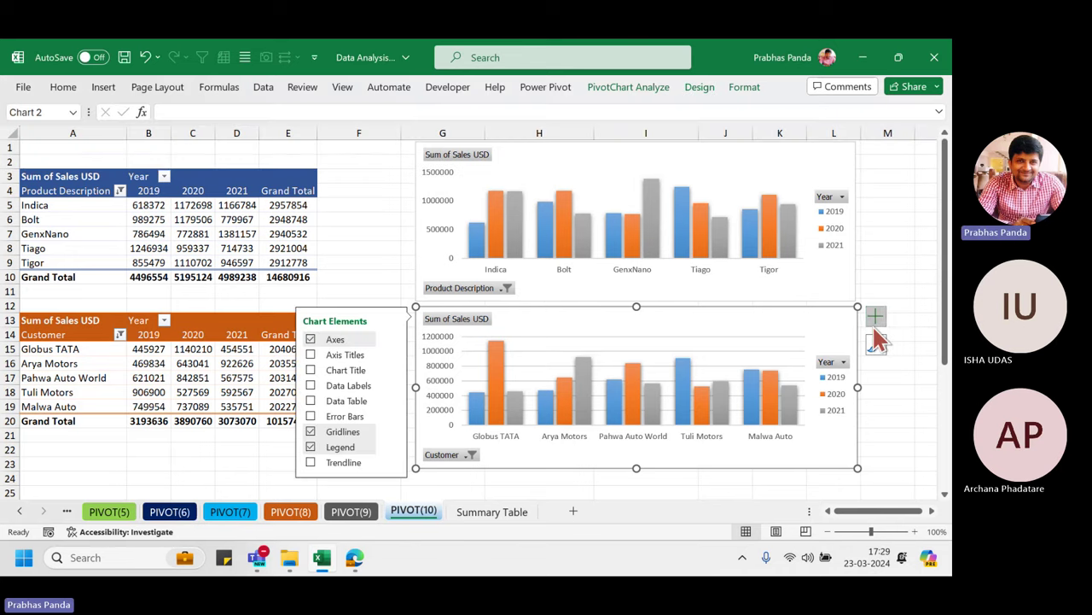
click(311, 431)
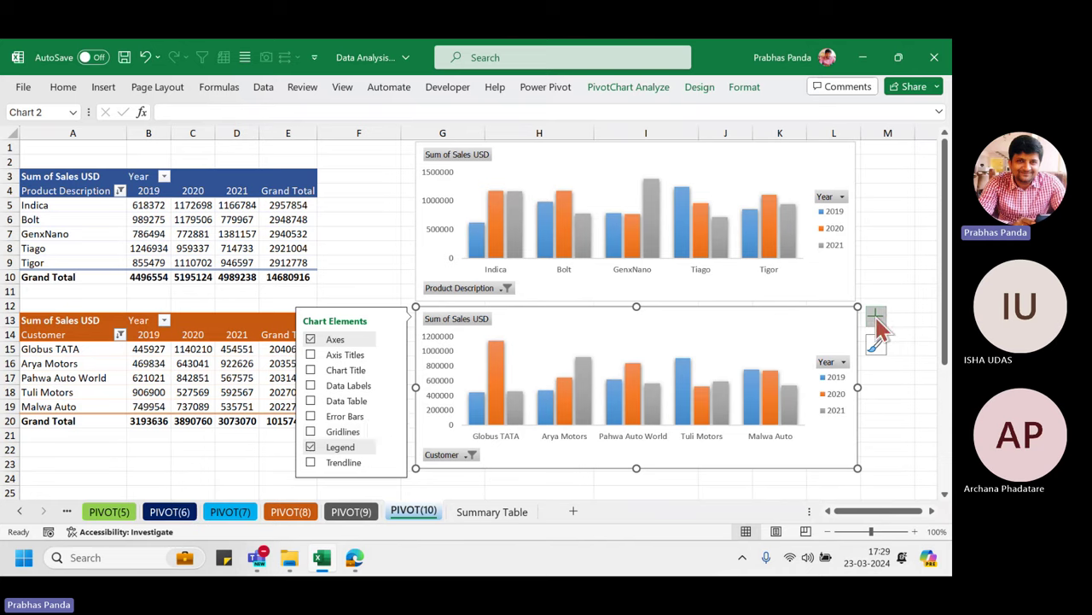
click(875, 317)
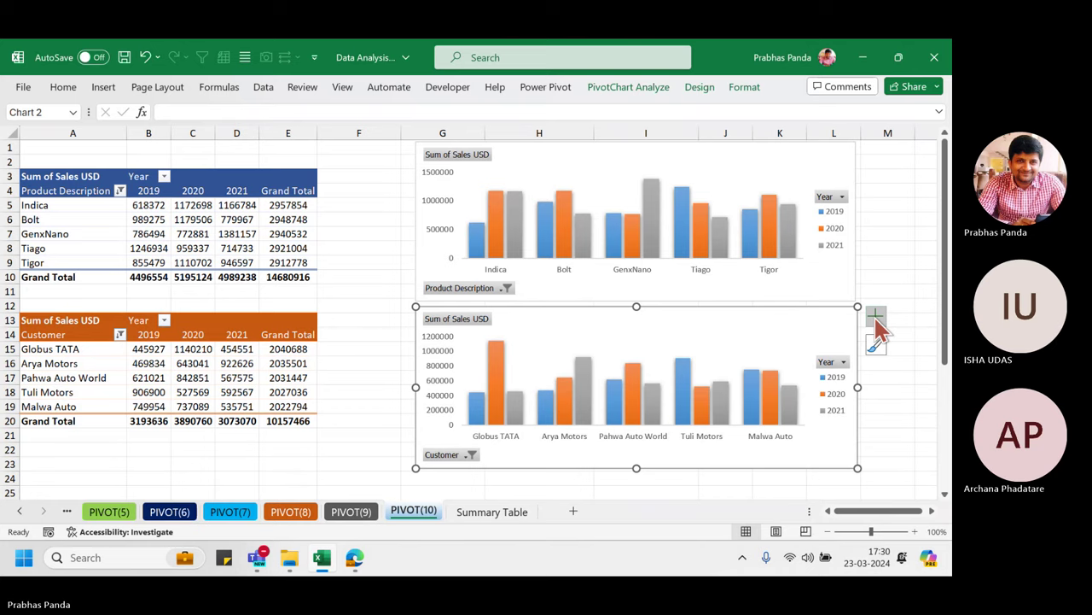
click(877, 321)
- Group the Product Description and Customer charts into a single object
click(525, 157)
ctrl+click(557, 312)
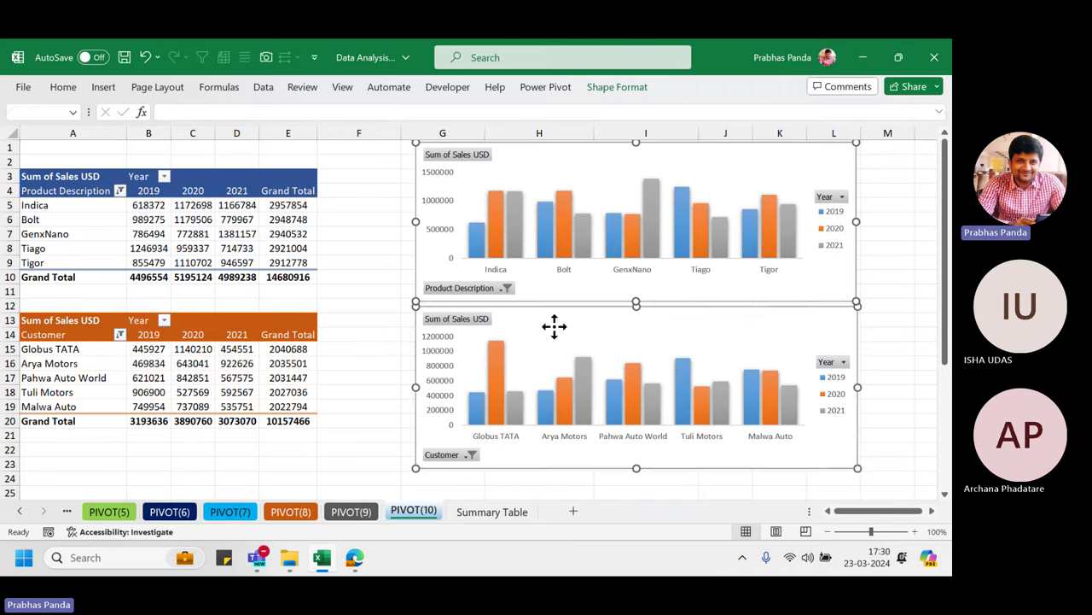
right_click(550, 316)
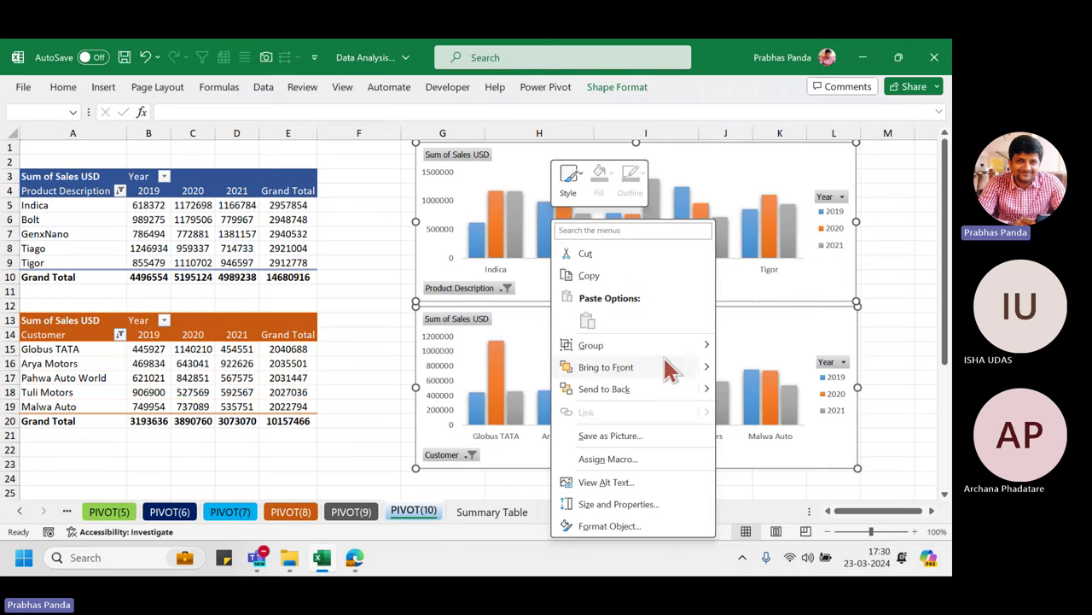
mouse_move(670, 349)
click(749, 347)
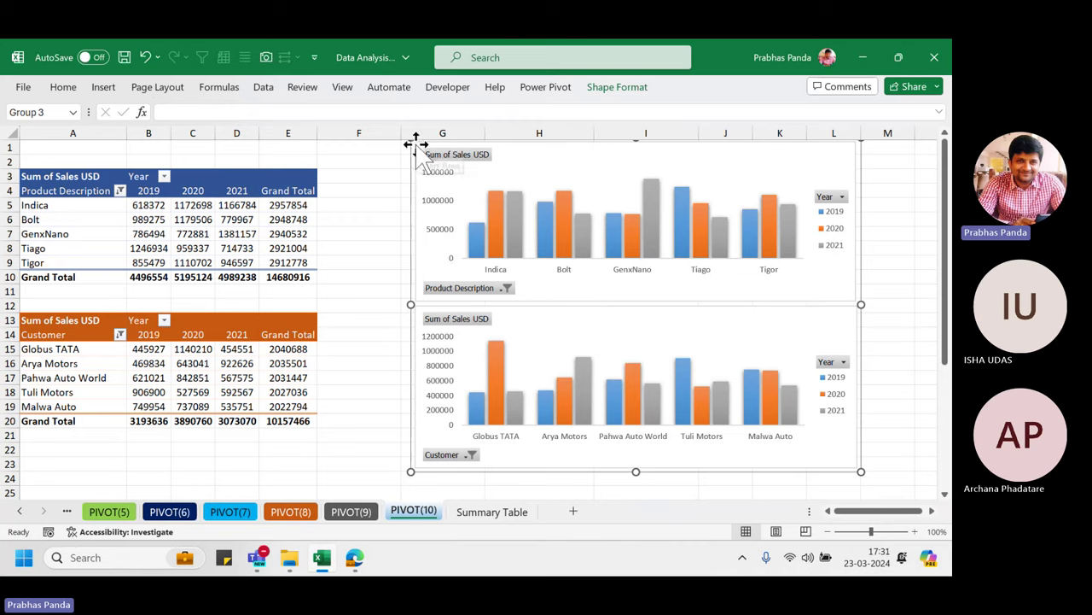
- Check the sheet view options and the chart group selection, then select a Product Description pivot cell
click(368, 176)
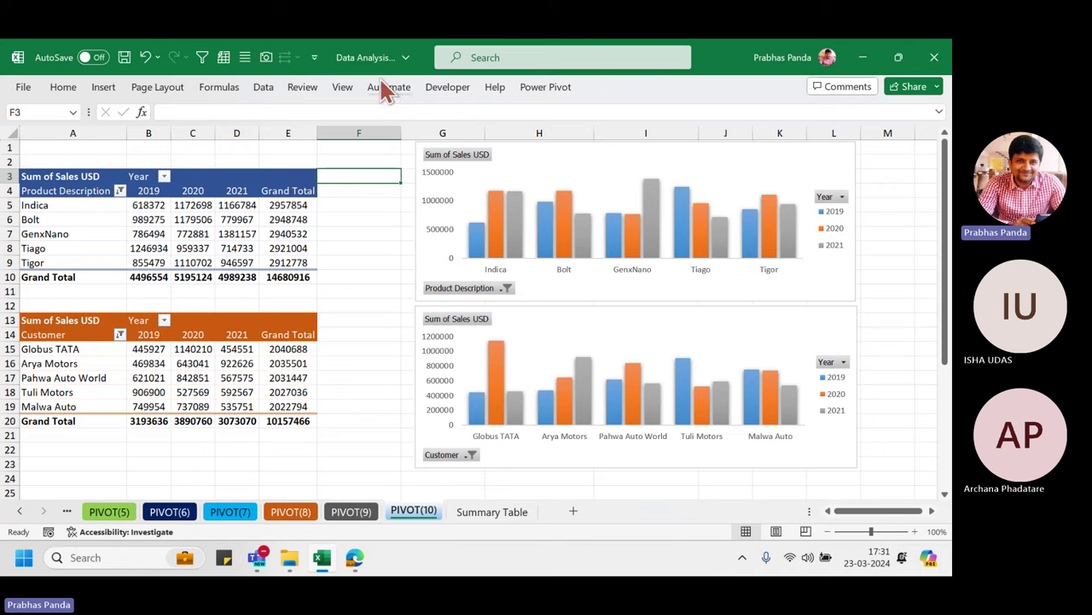
click(342, 87)
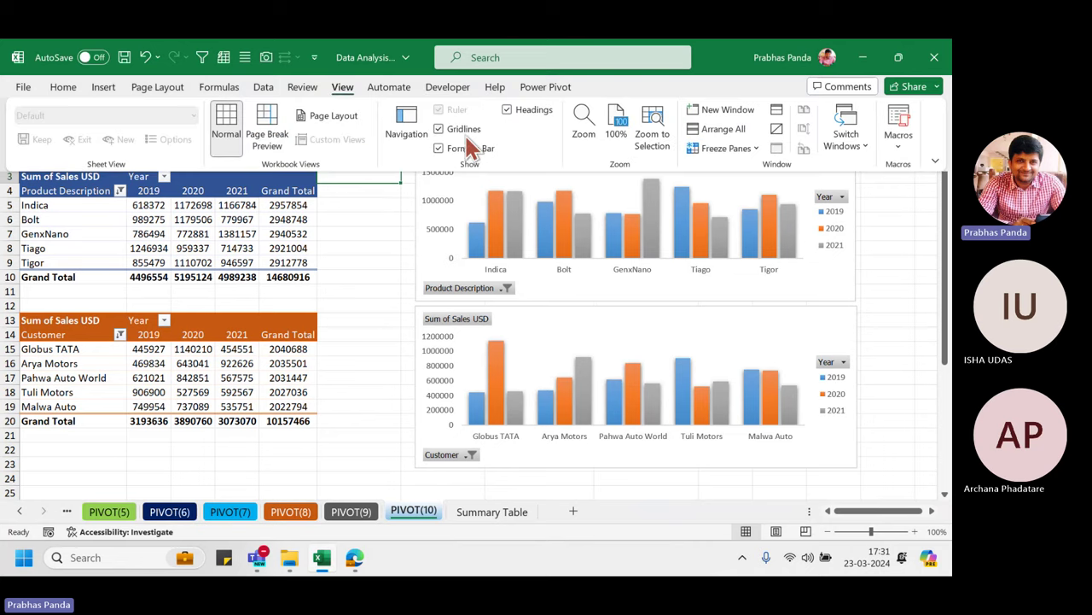
click(357, 260)
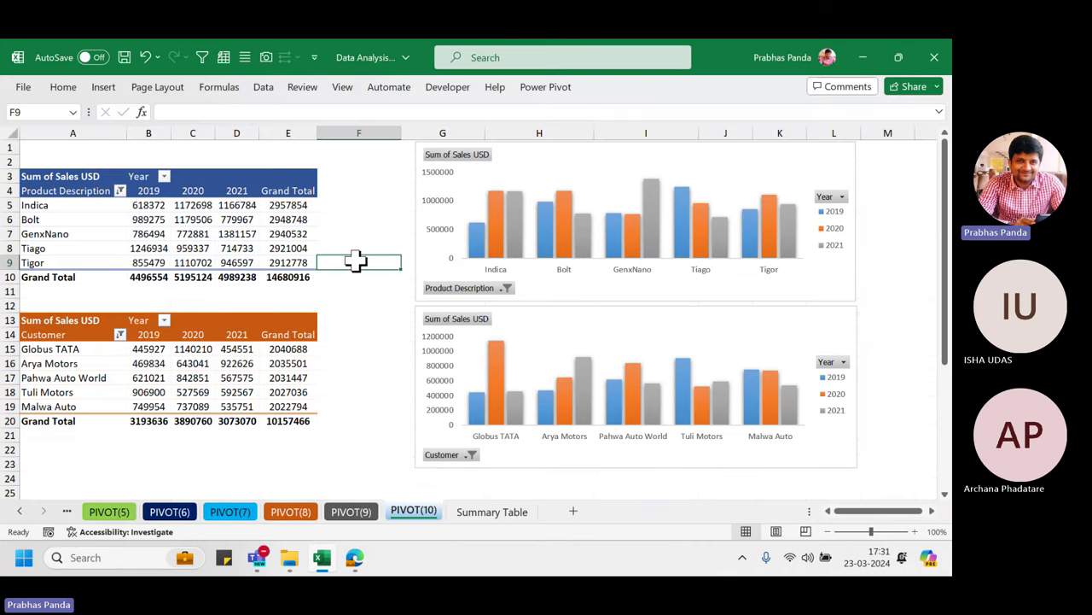
click(840, 301)
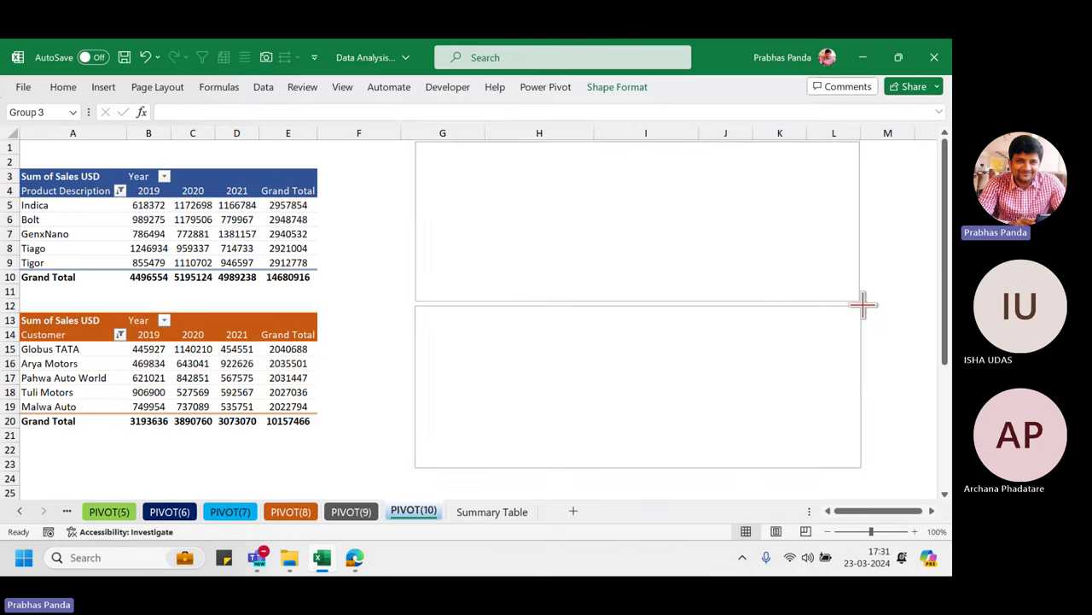
click(572, 293)
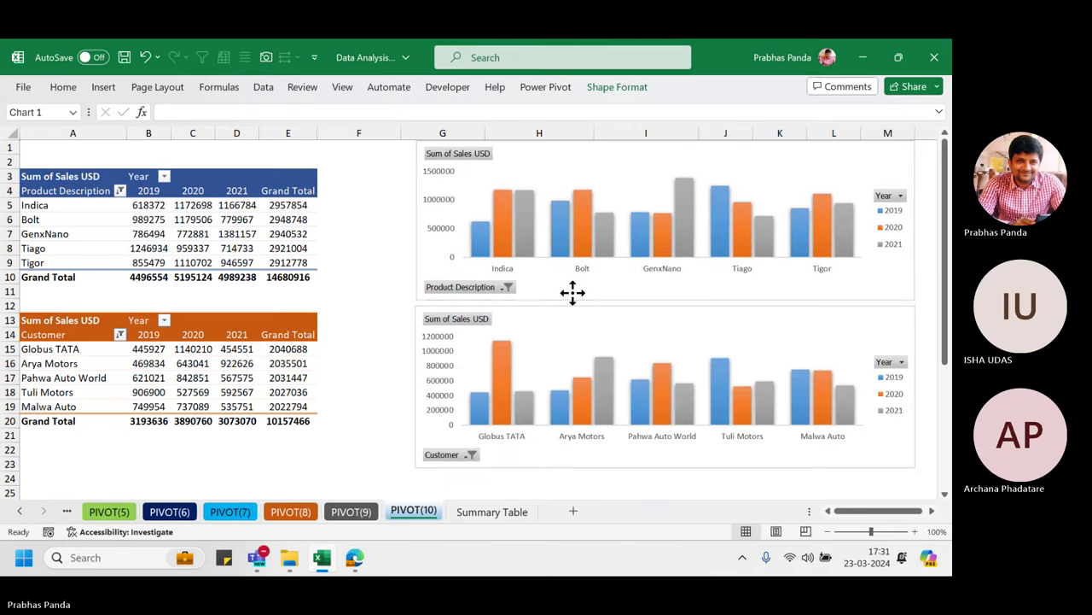
click(368, 337)
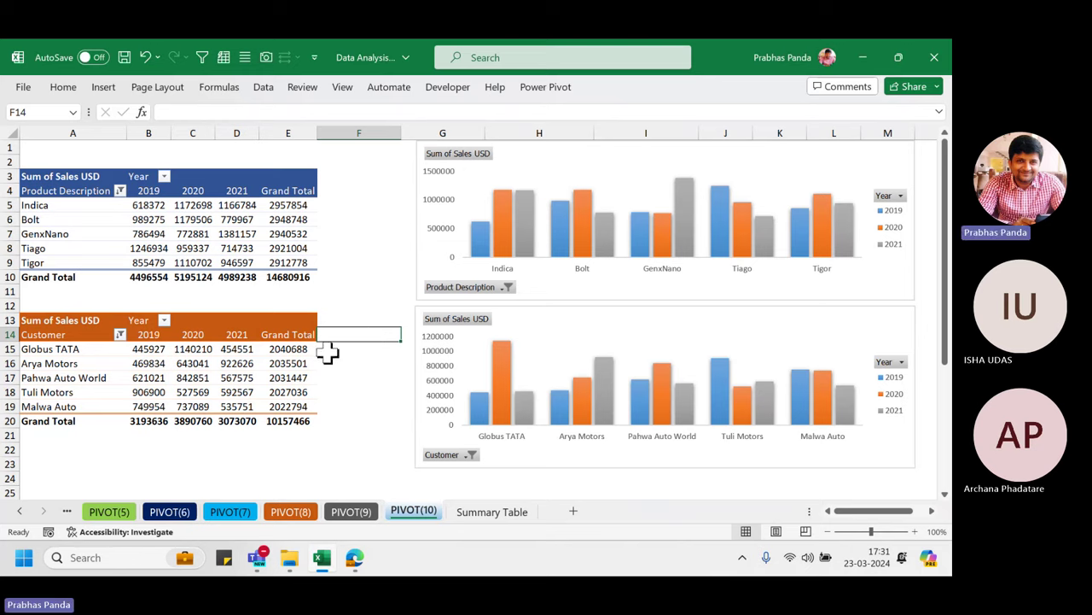
click(229, 247)
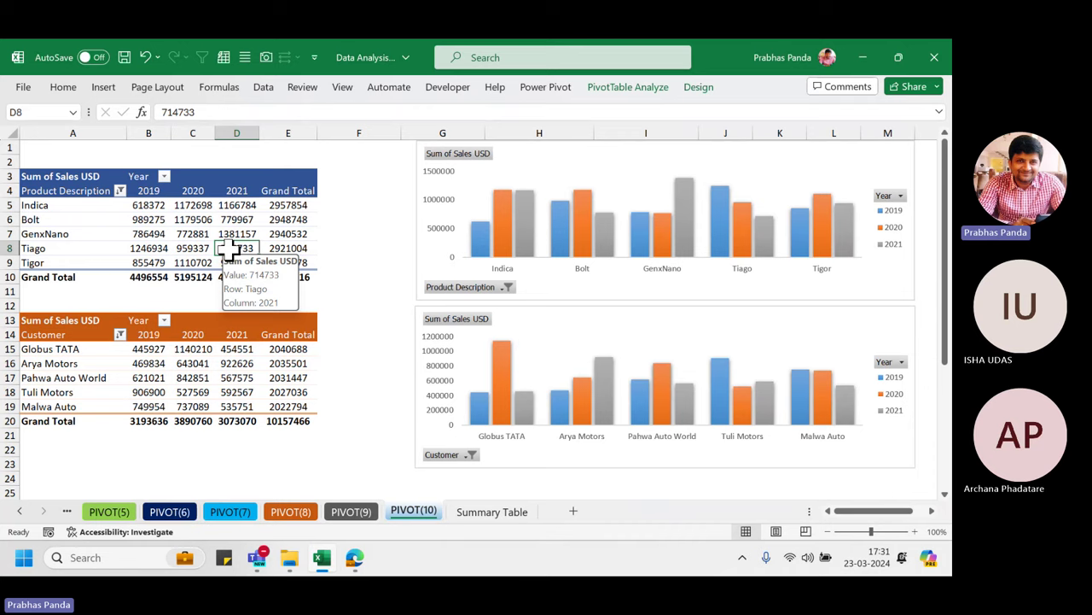
- Insert a Region slicer for the product pivot table
click(626, 89)
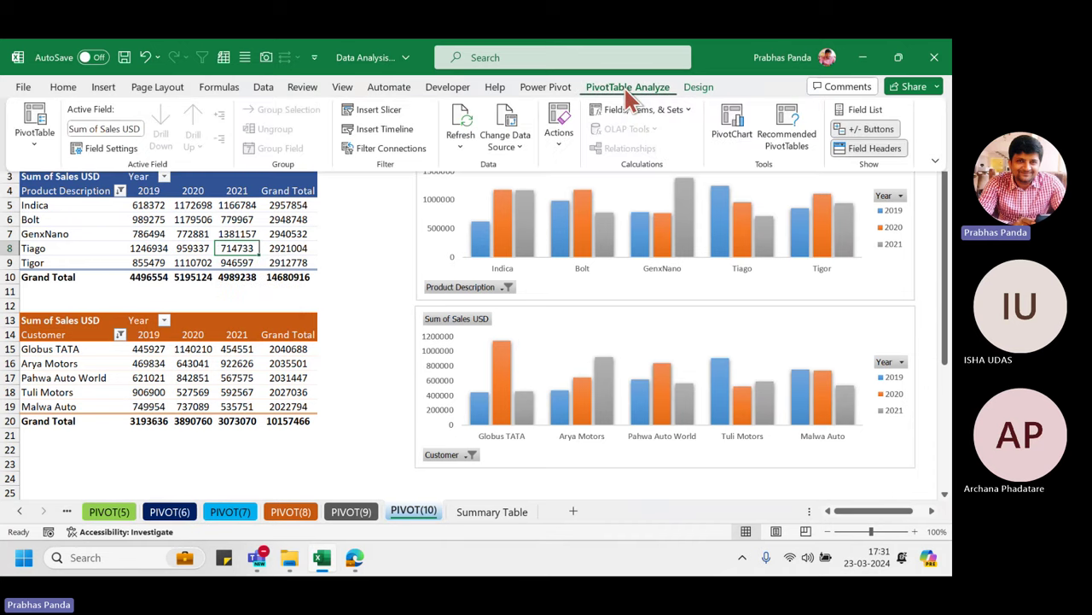
click(382, 121)
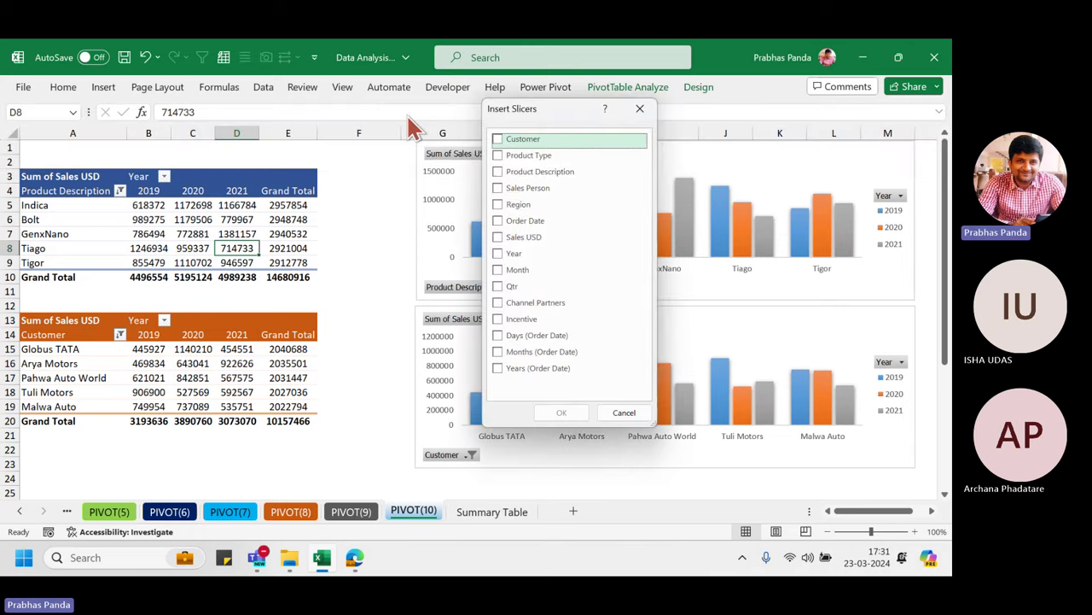
click(505, 208)
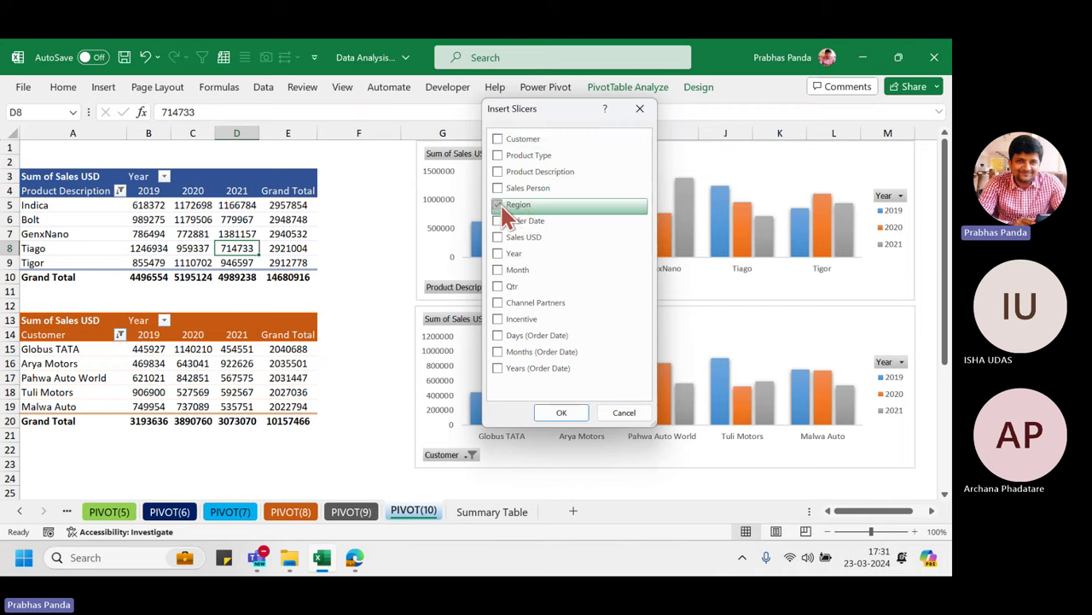
click(562, 412)
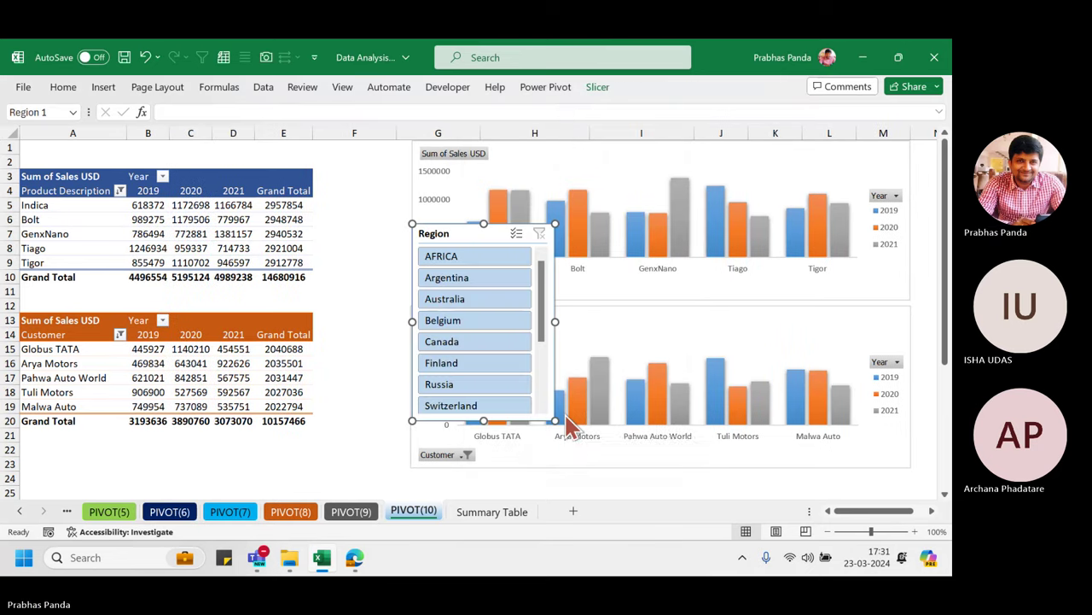
- Move the Region slicer toward column F and stretch it to list every region from AFRICA to USA
drag(436, 242, 340, 176)
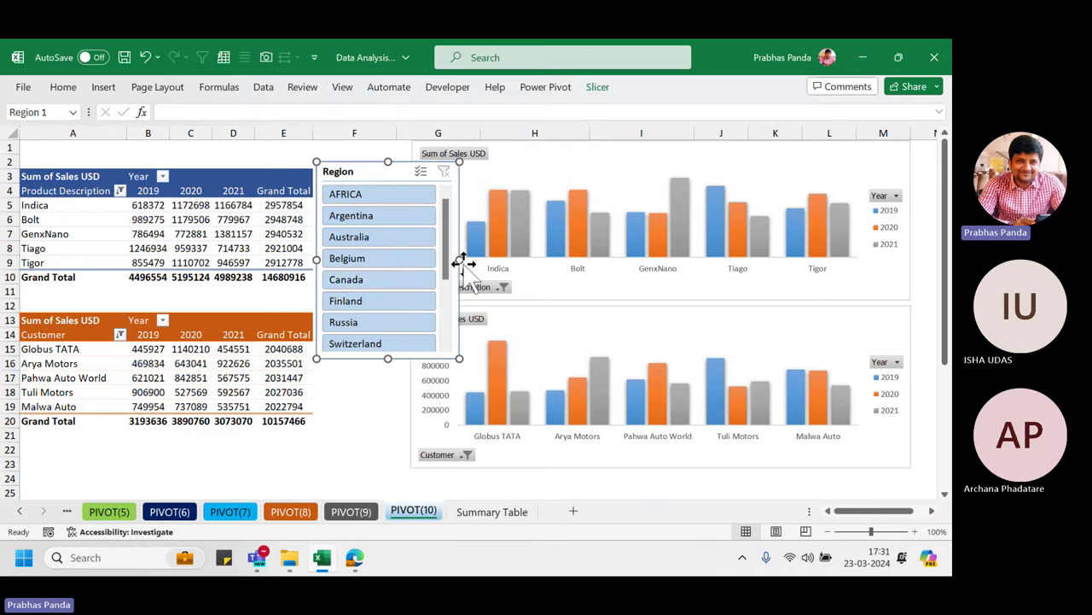
drag(412, 258, 411, 259)
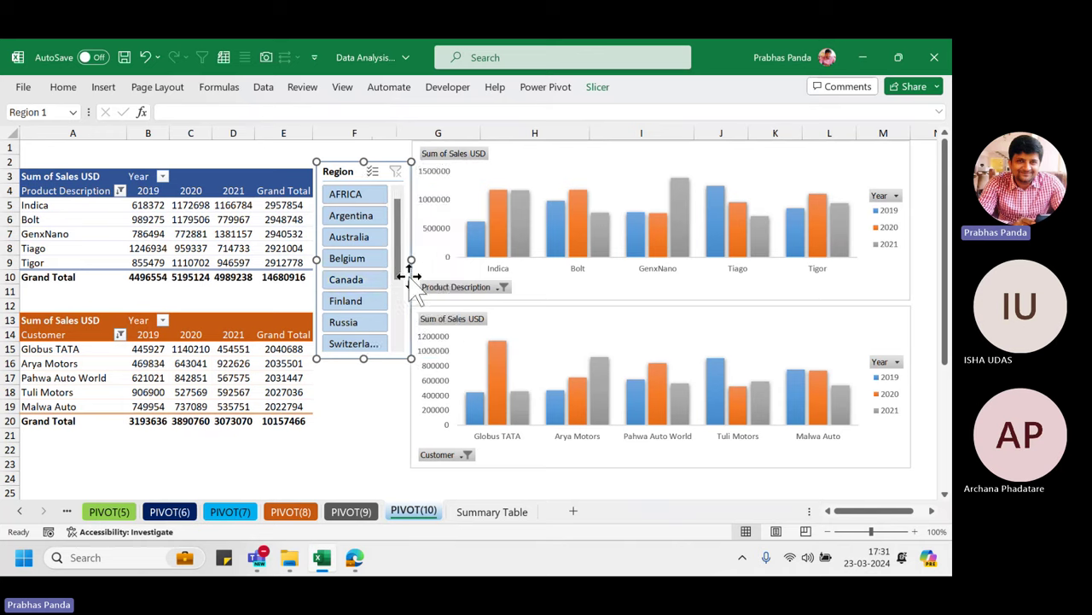
drag(364, 361, 362, 452)
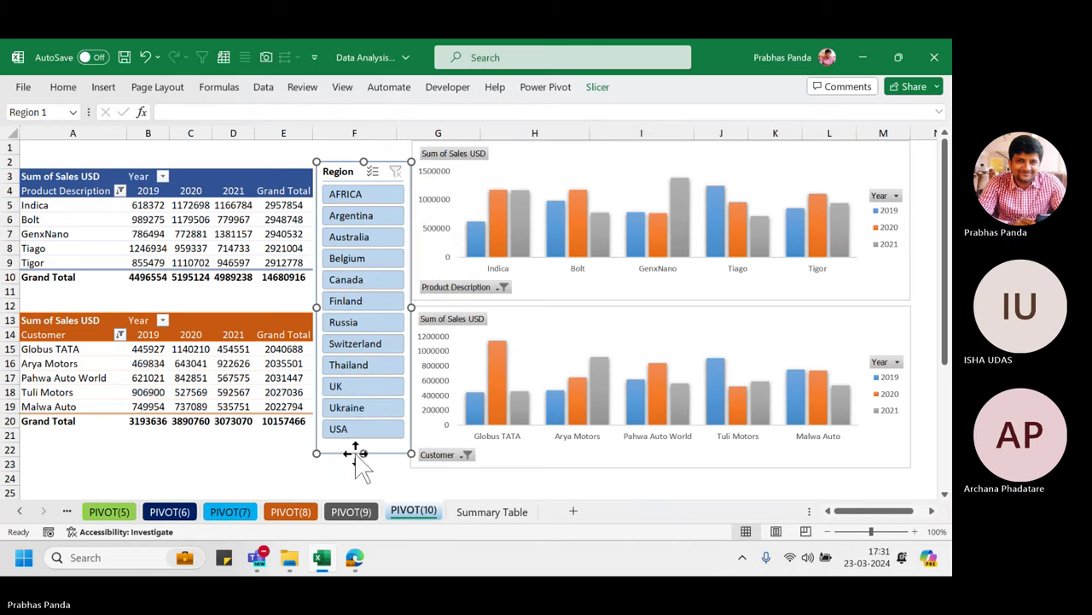
- Shift the grouped pair of charts two steps to the right
click(537, 151)
key(Right)
key(Right)
key(Right)
key(Right)
key(Right)
key(Right)
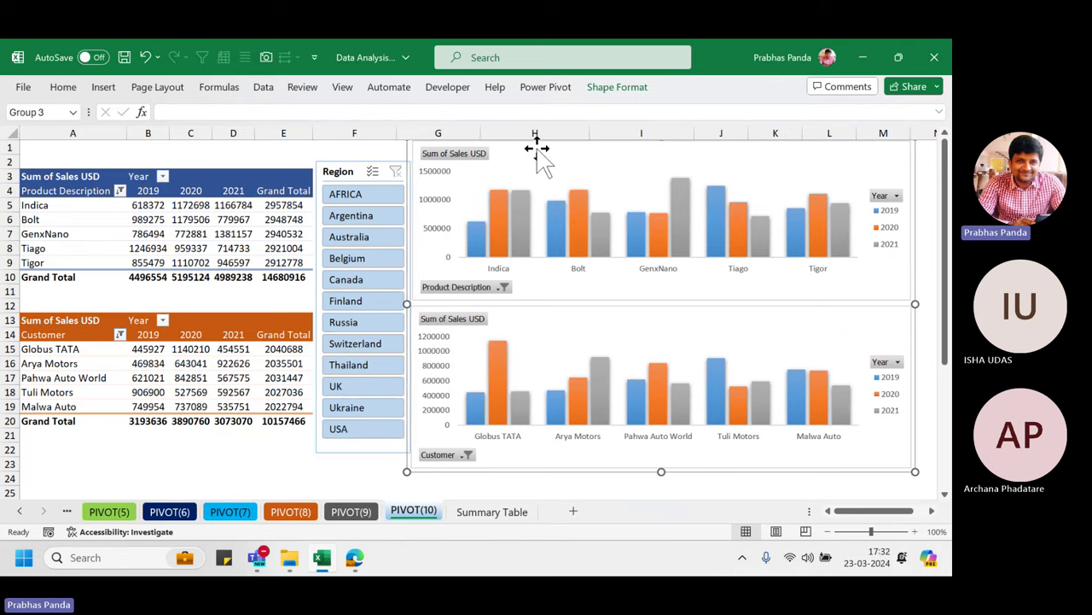
key(Right)
key(Right)
key(Right)
key(Right)
key(Right)
key(Right)
key(Right)
key(Right)
key(Right)
key(Right)
key(Right)
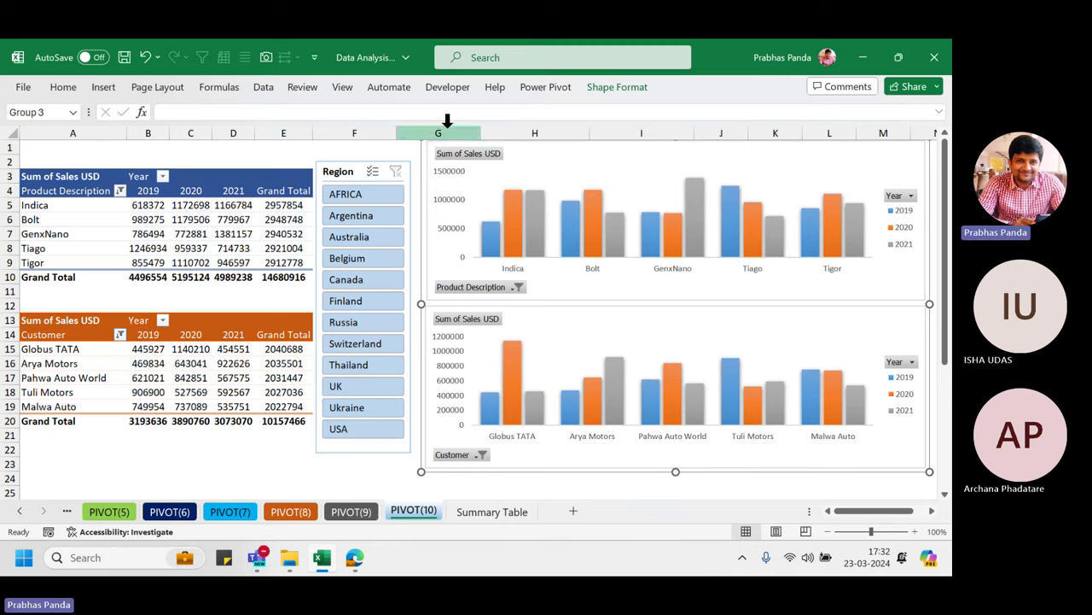
- Make the Region slicer slightly wider and a bit taller
click(334, 169)
drag(412, 312, 423, 311)
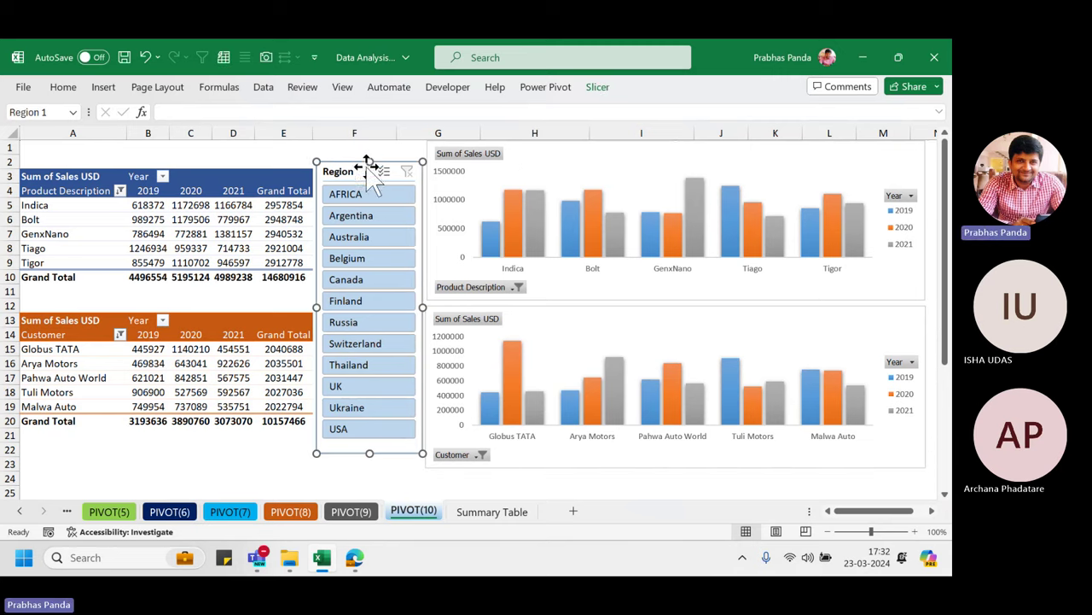
drag(369, 162, 372, 155)
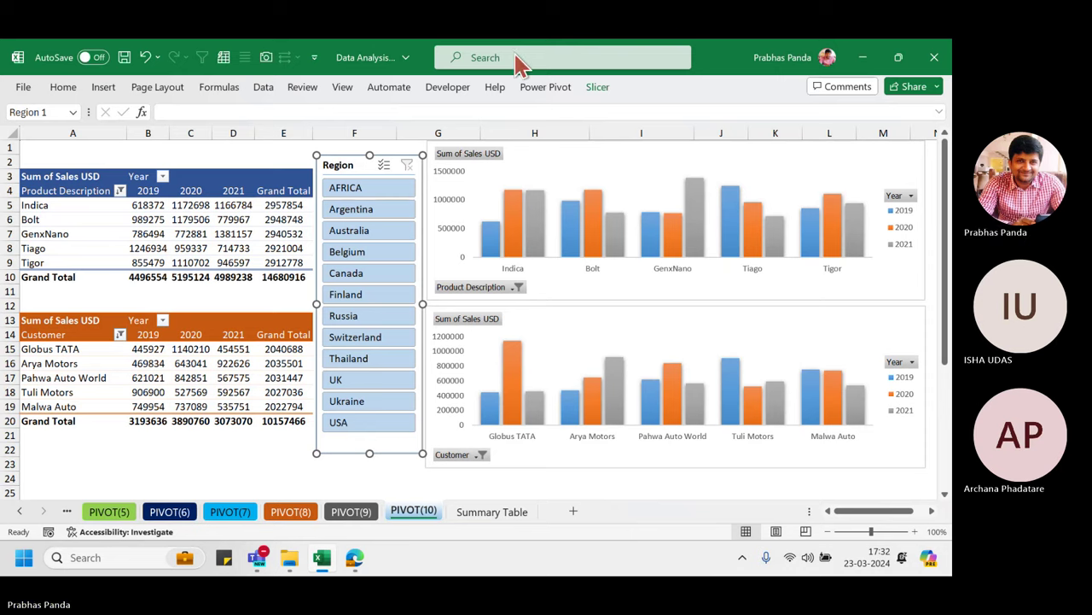
- Apply the dark blue slicer style to the Region slicer
click(598, 88)
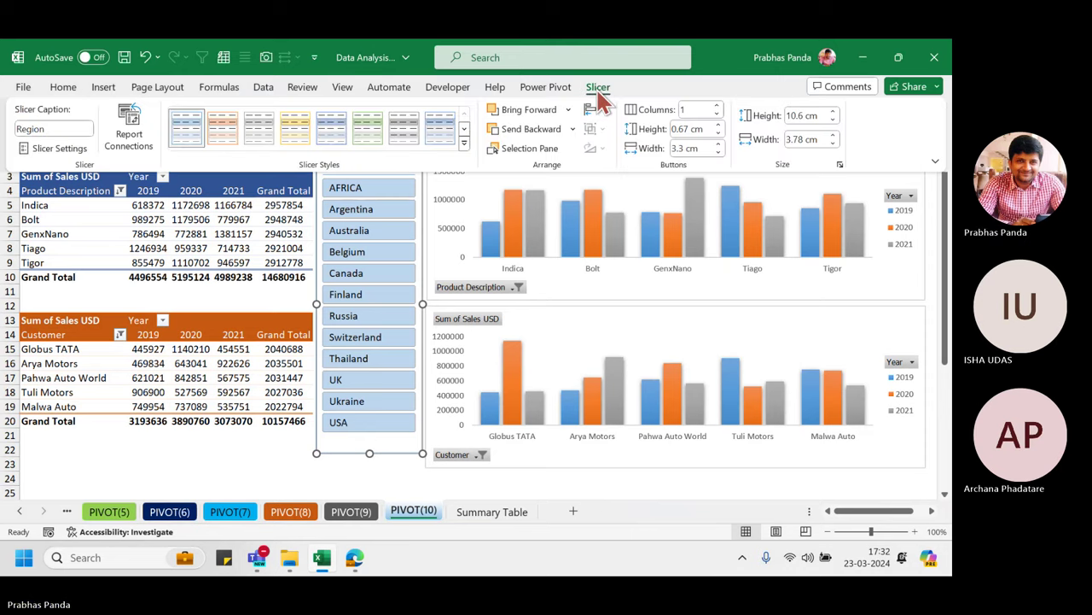
click(464, 147)
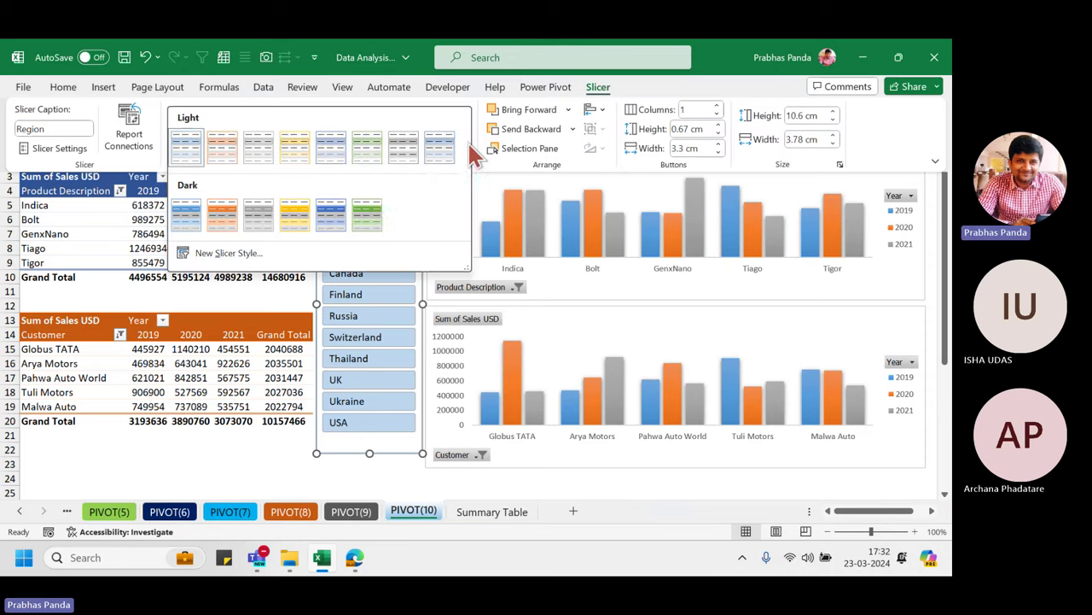
click(333, 218)
click(190, 451)
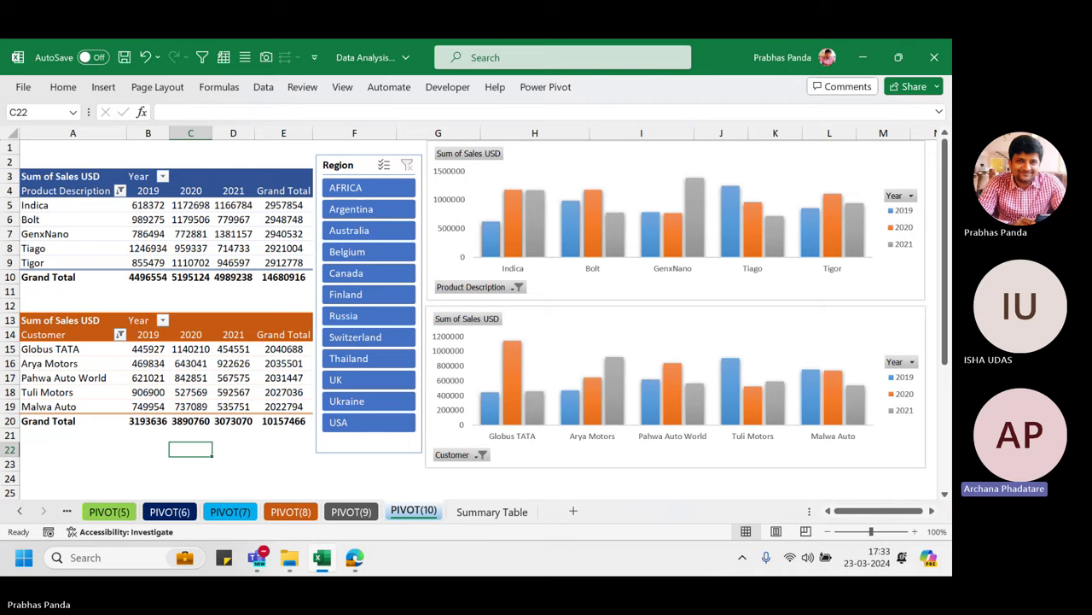
- Nudge the grouped product and customer charts down and back up to align with the Region slicer
click(656, 166)
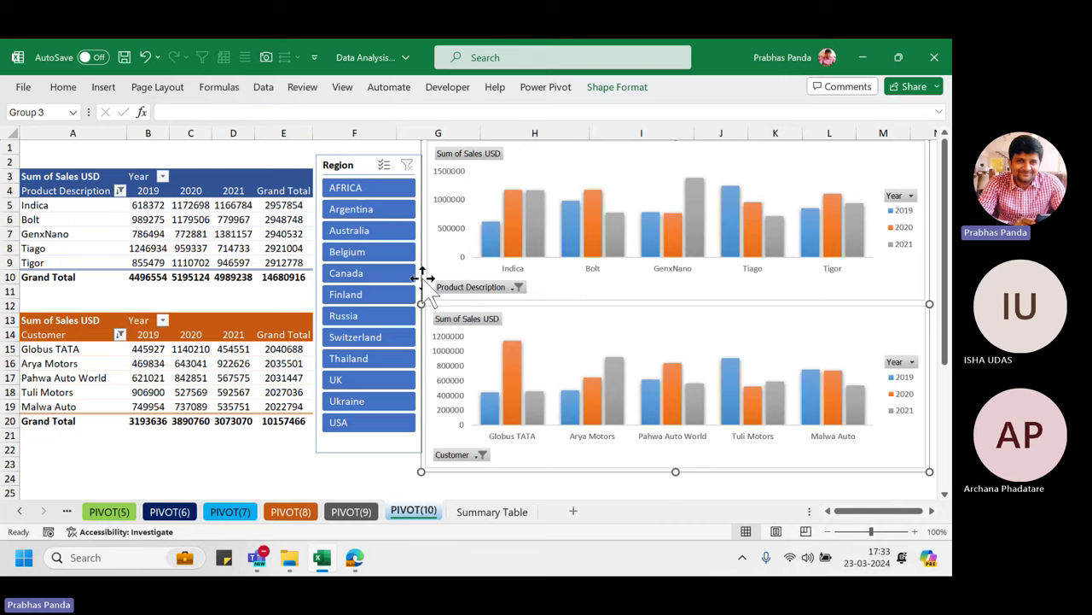
click(594, 319)
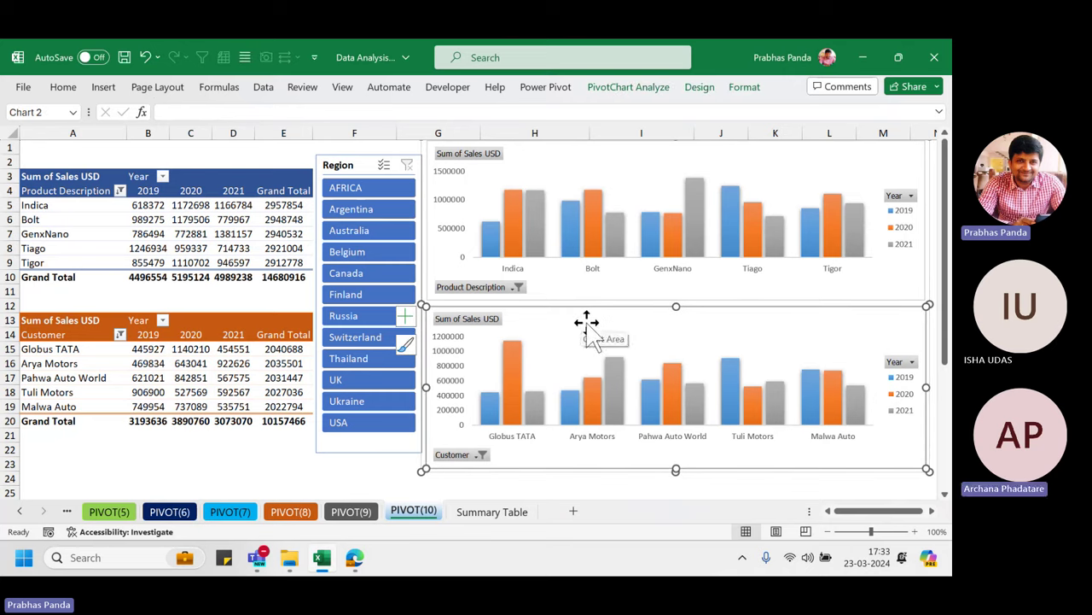
click(299, 480)
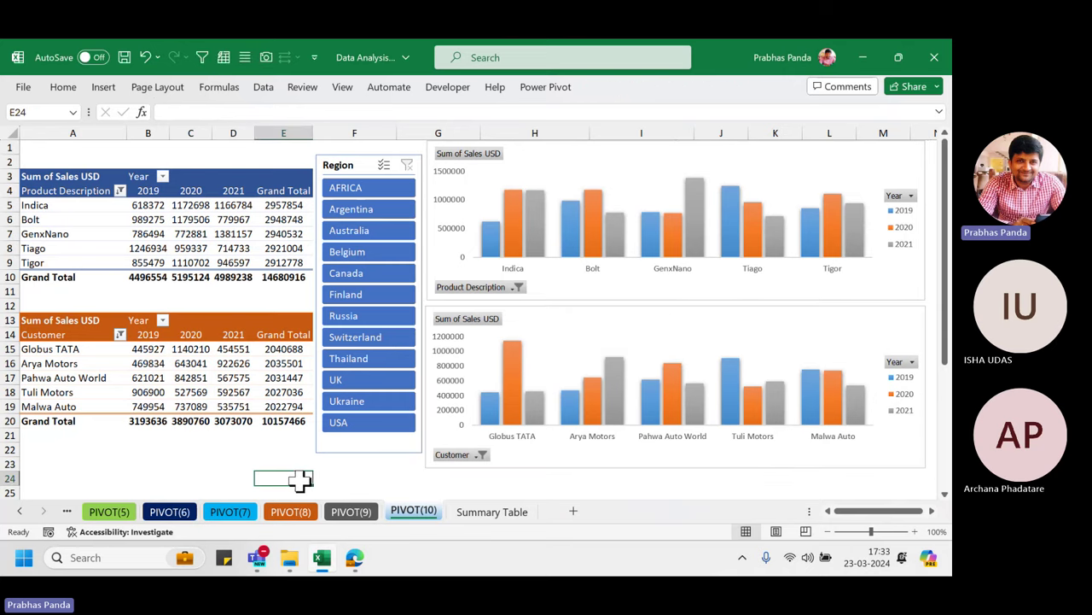
click(601, 171)
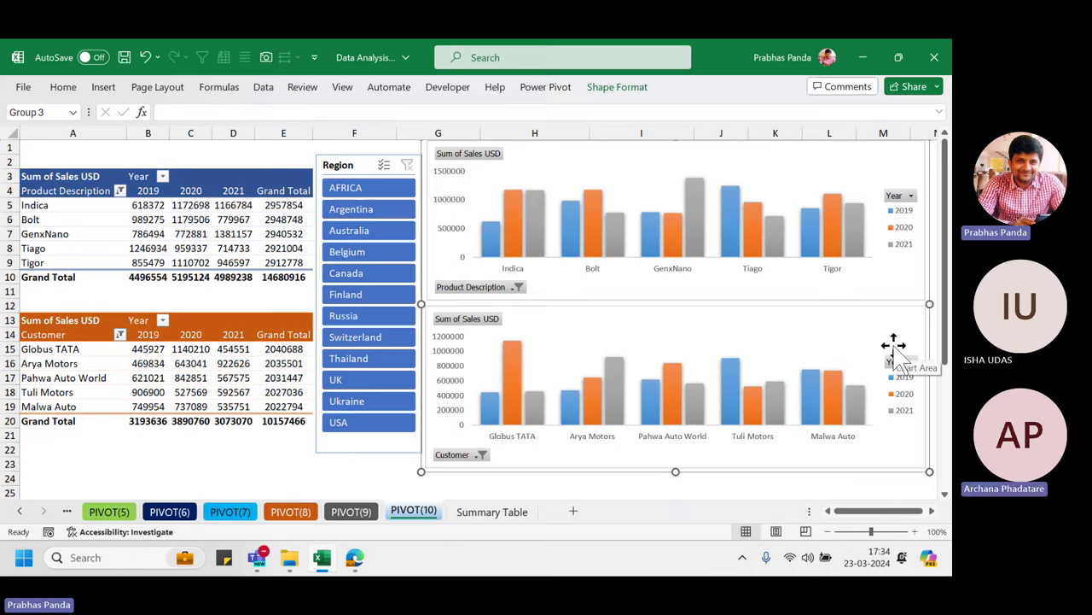
key(Down)
key(Down)
key(Down)
key(Down)
key(Down)
key(Down)
key(Down)
key(Down)
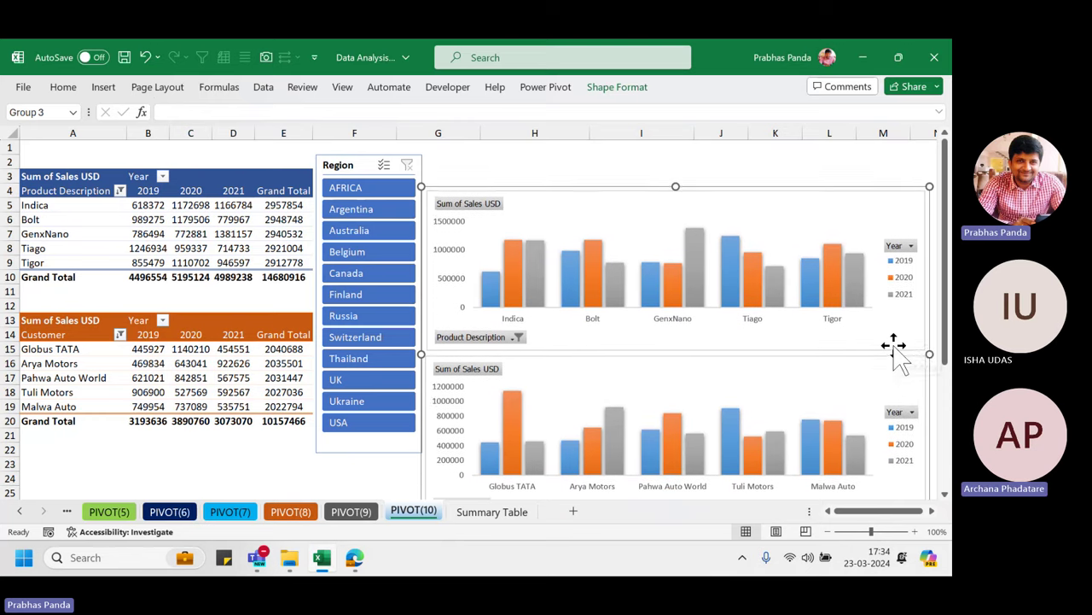
key(Up)
key(Up)
key(Up)
key(Up)
key(Up)
key(Up)
key(Up)
key(Up)
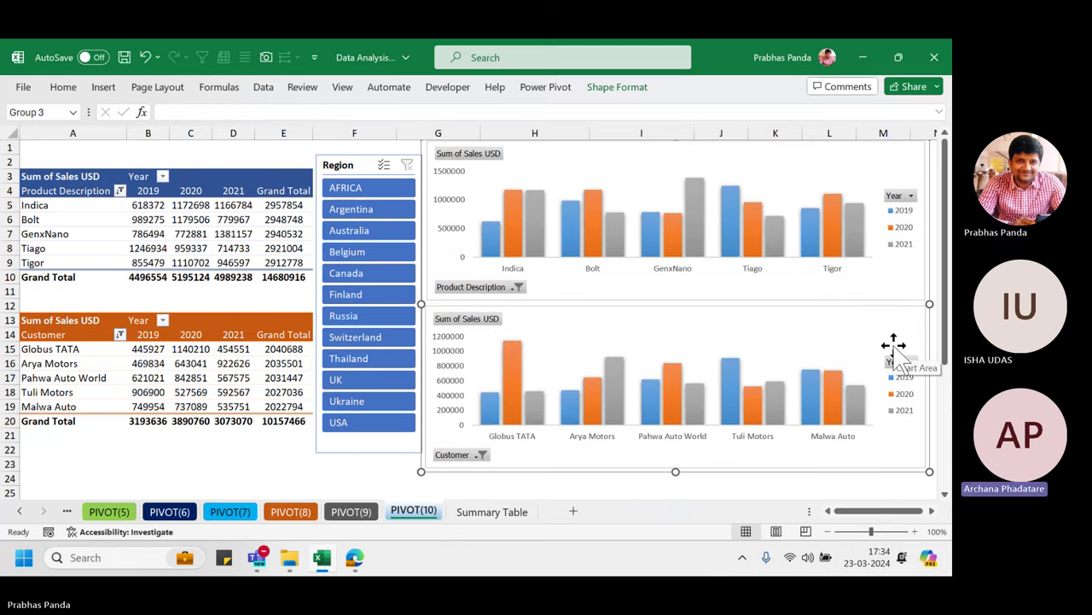
key(Down)
key(Down)
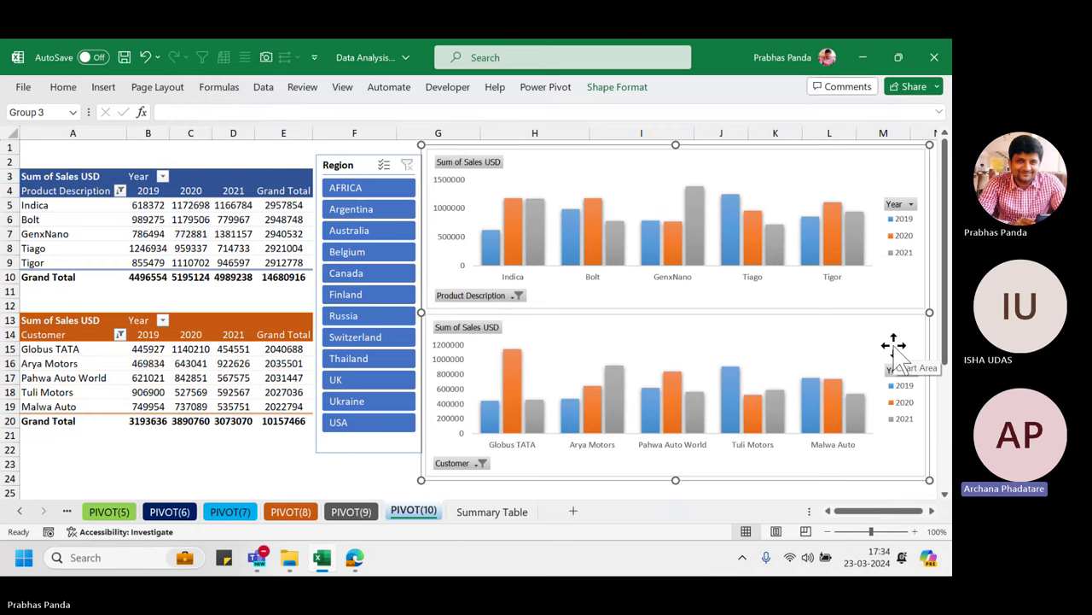
key(Up)
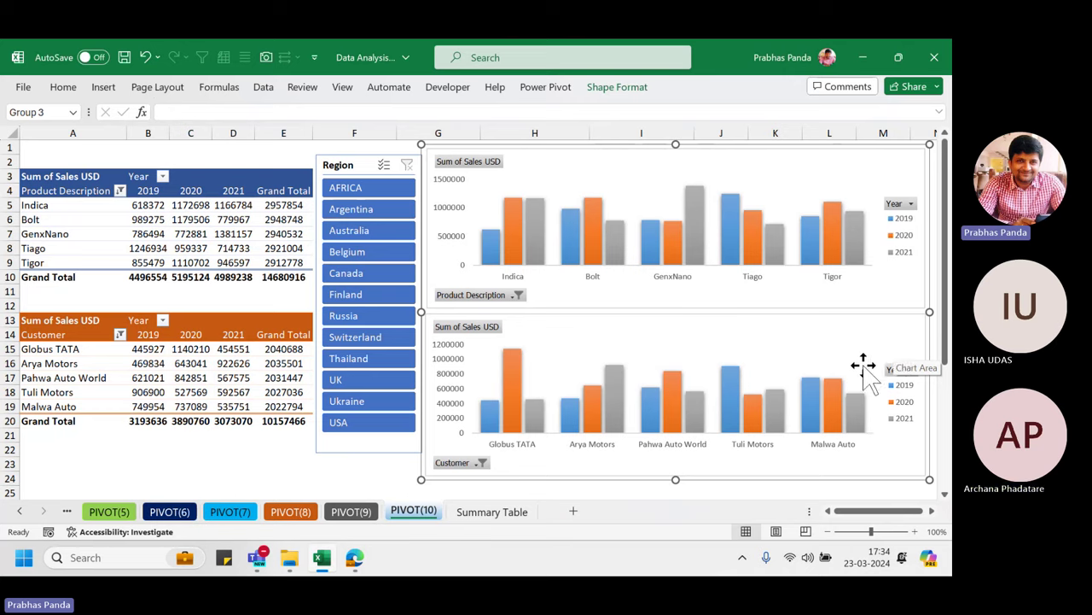
click(356, 381)
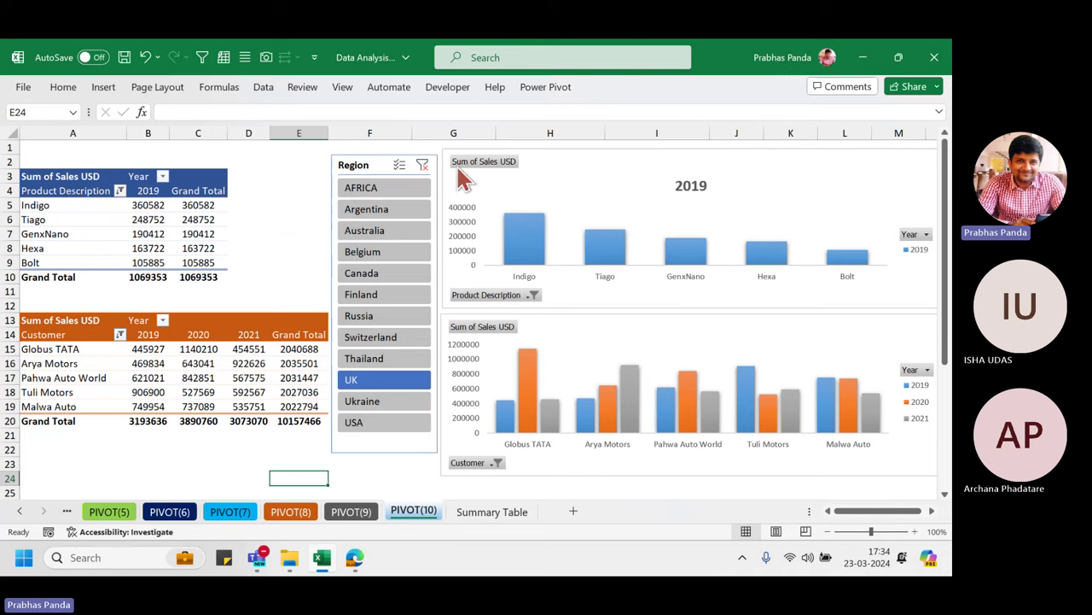
click(422, 165)
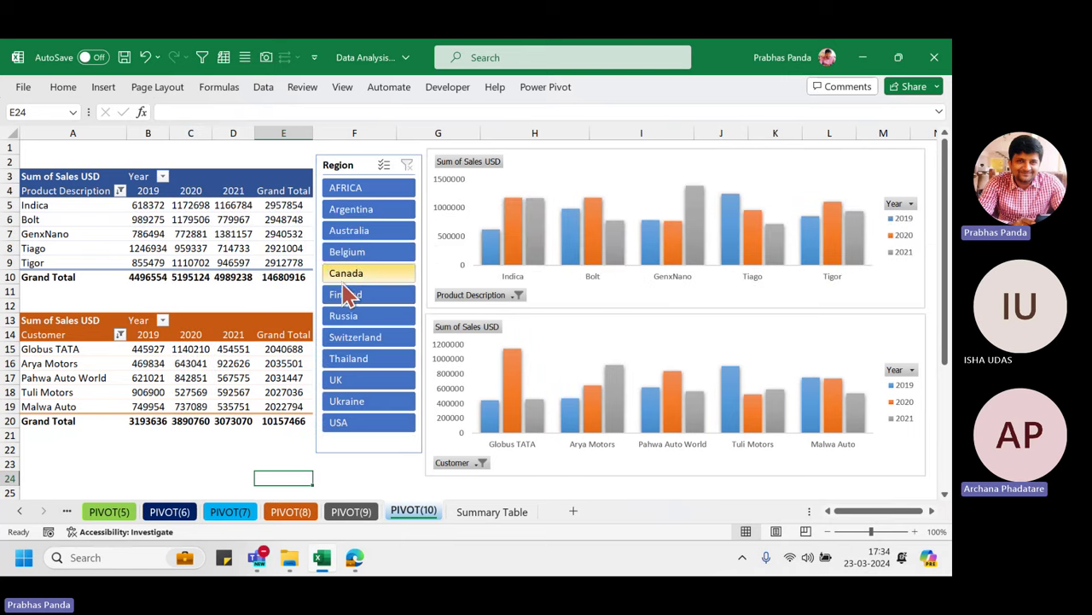
- Add PivotTable12 to the Region slicer's report connections so it filters both PIVOT(10) pivots
right_click(345, 167)
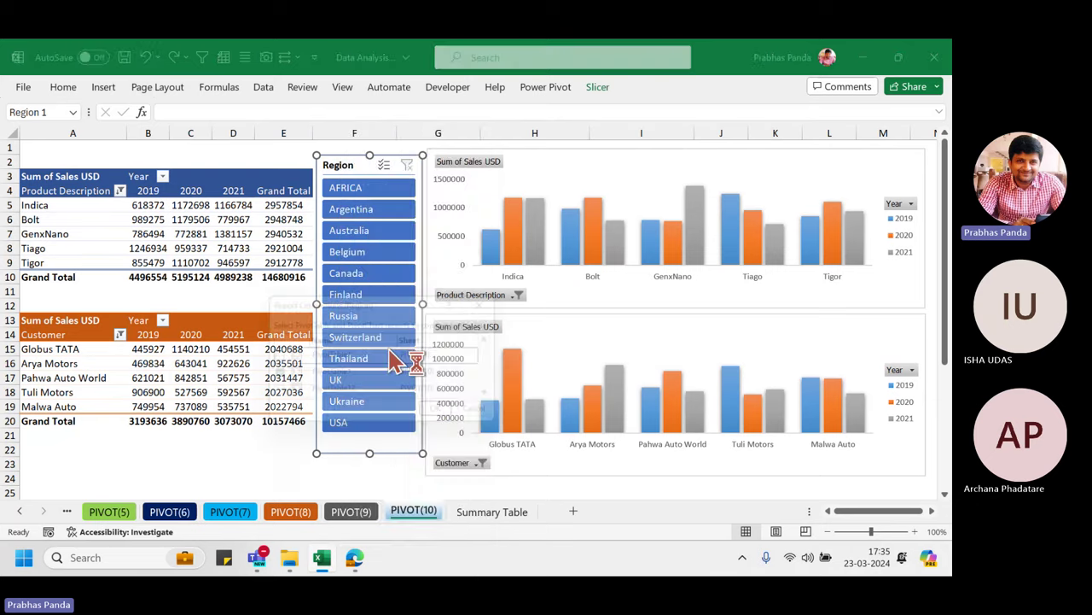
drag(373, 165, 555, 126)
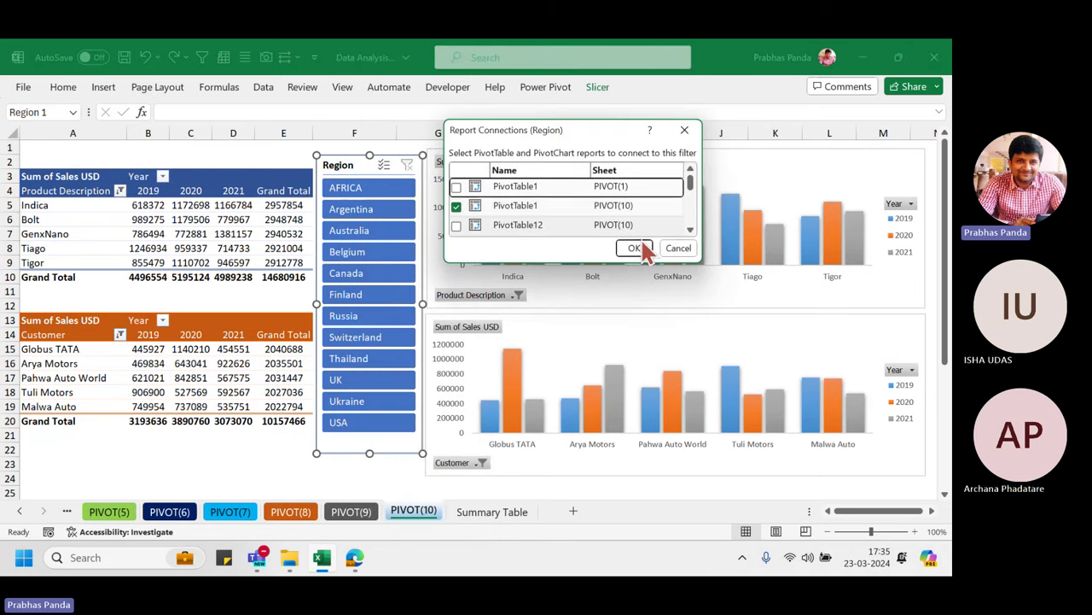
drag(702, 258, 848, 459)
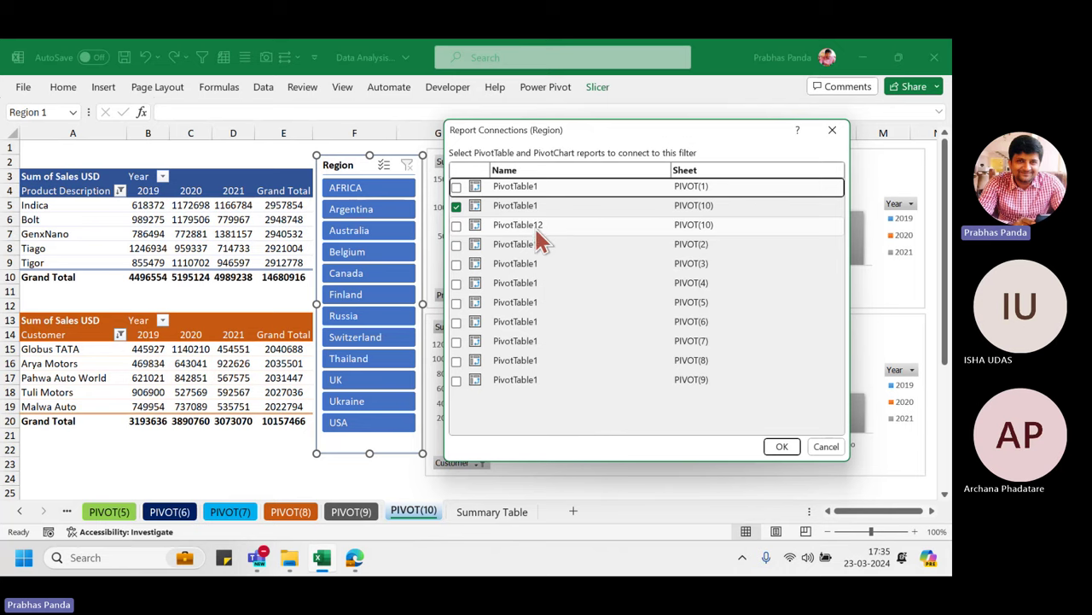
click(456, 225)
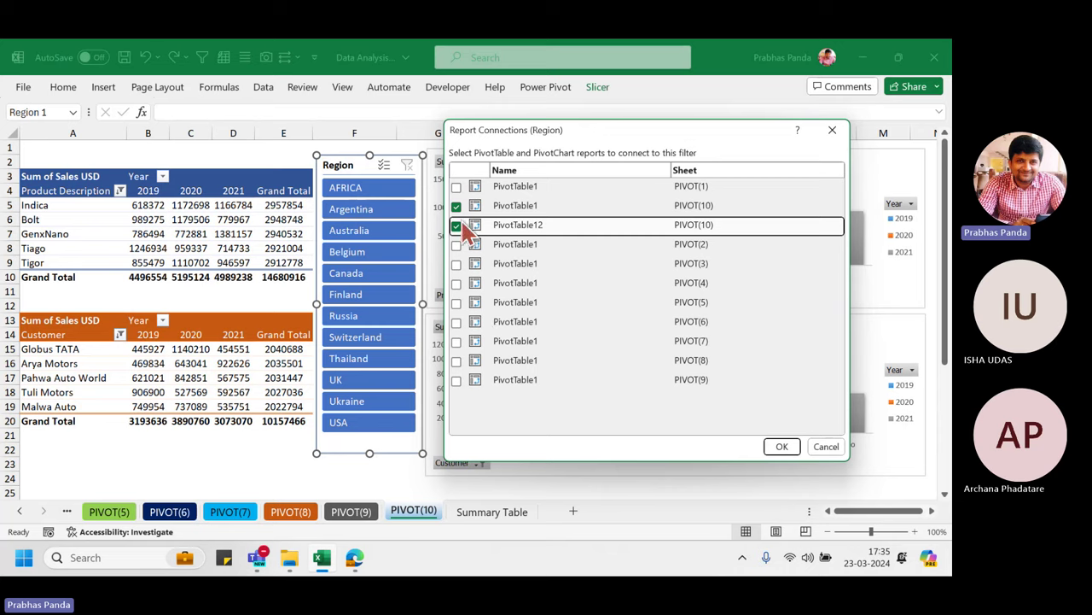
click(776, 449)
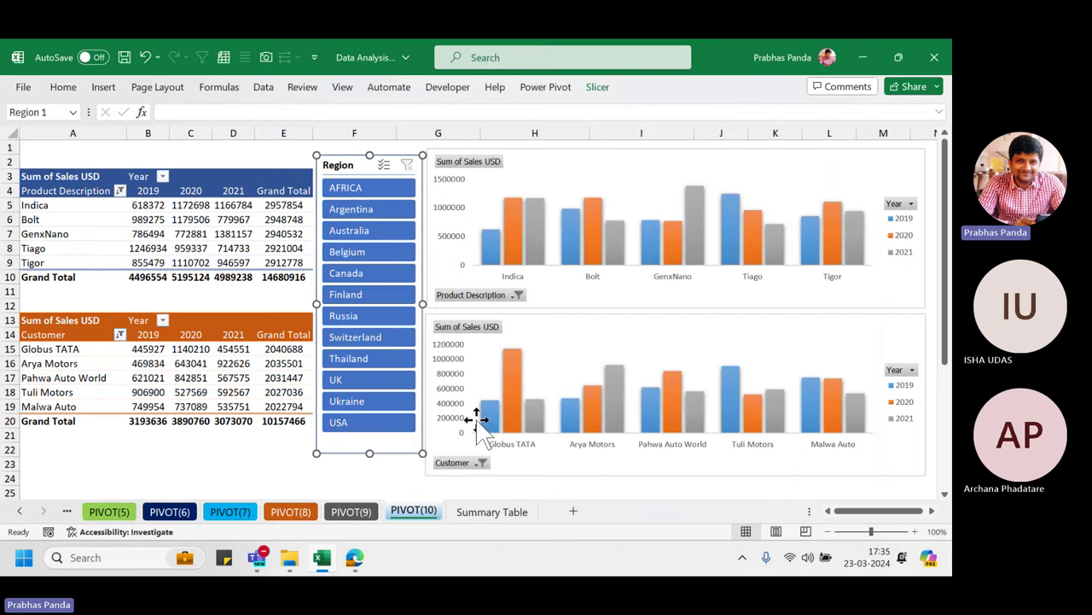
- Test the Region slicer on UK, Russia, USA, Australia, Argentina, Canada, Ukraine, Switzerland, then clear the filter
click(372, 378)
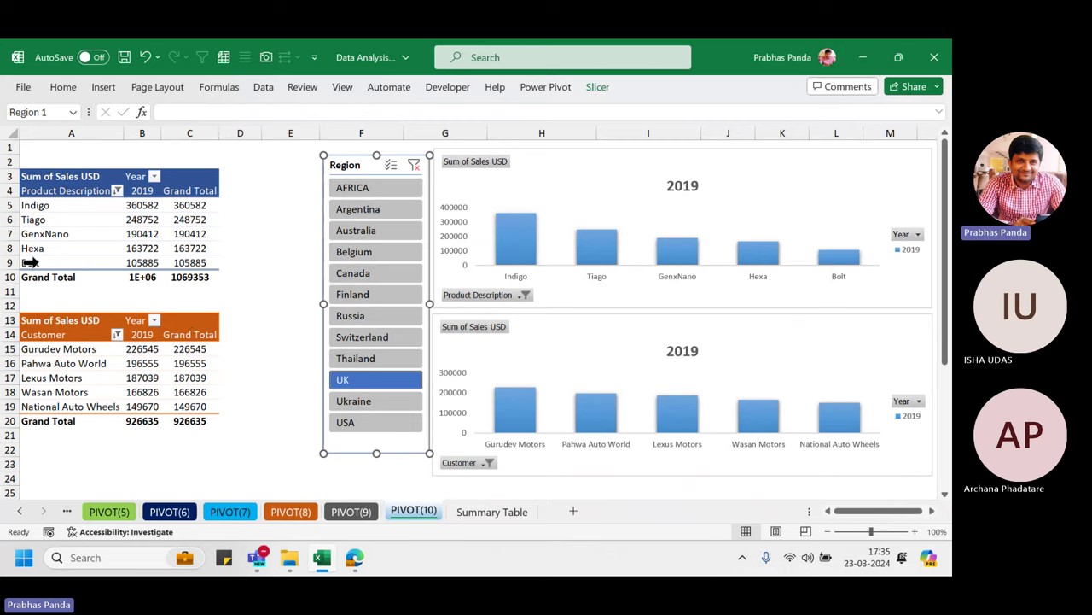
click(388, 321)
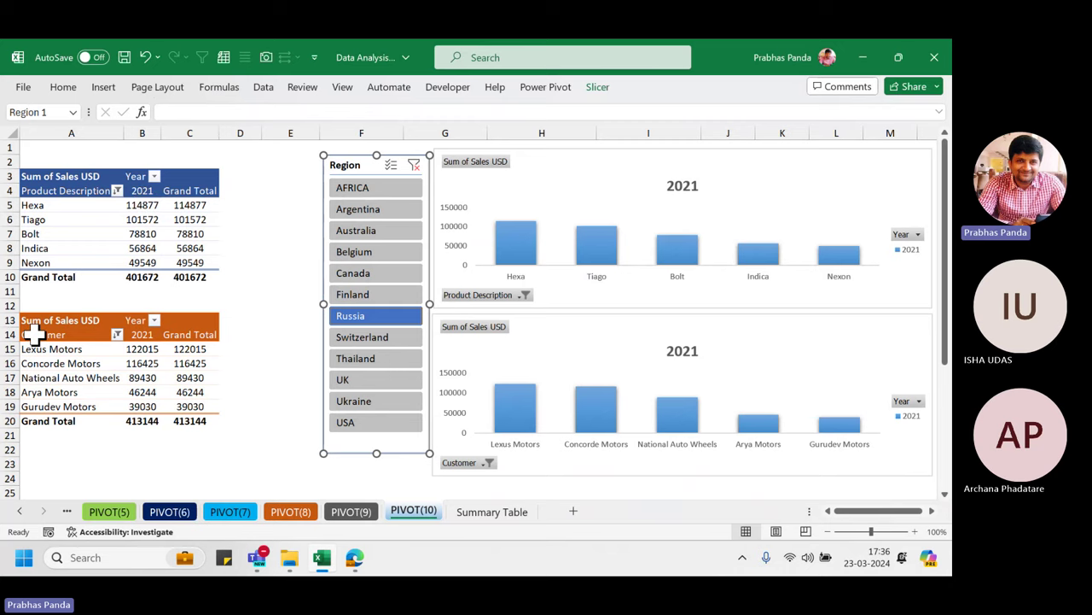
click(379, 427)
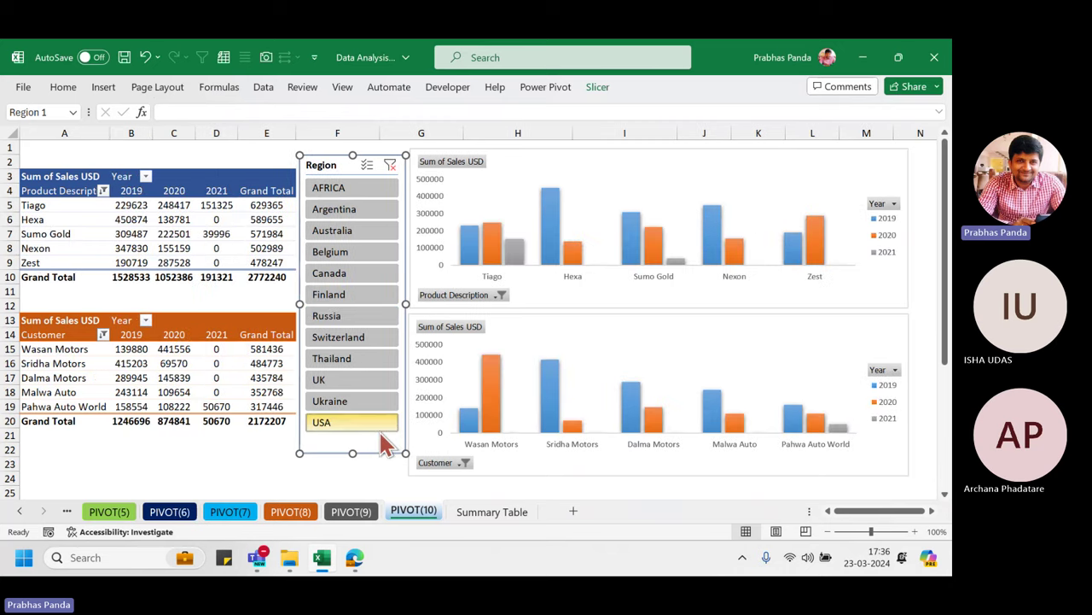
click(358, 230)
click(351, 217)
click(359, 273)
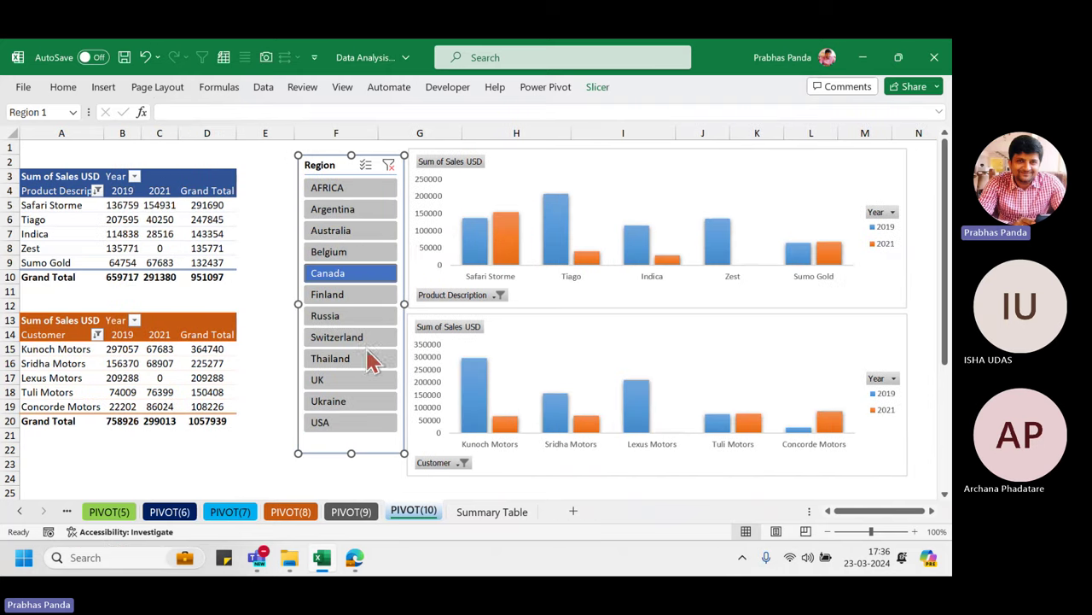
click(357, 401)
click(372, 337)
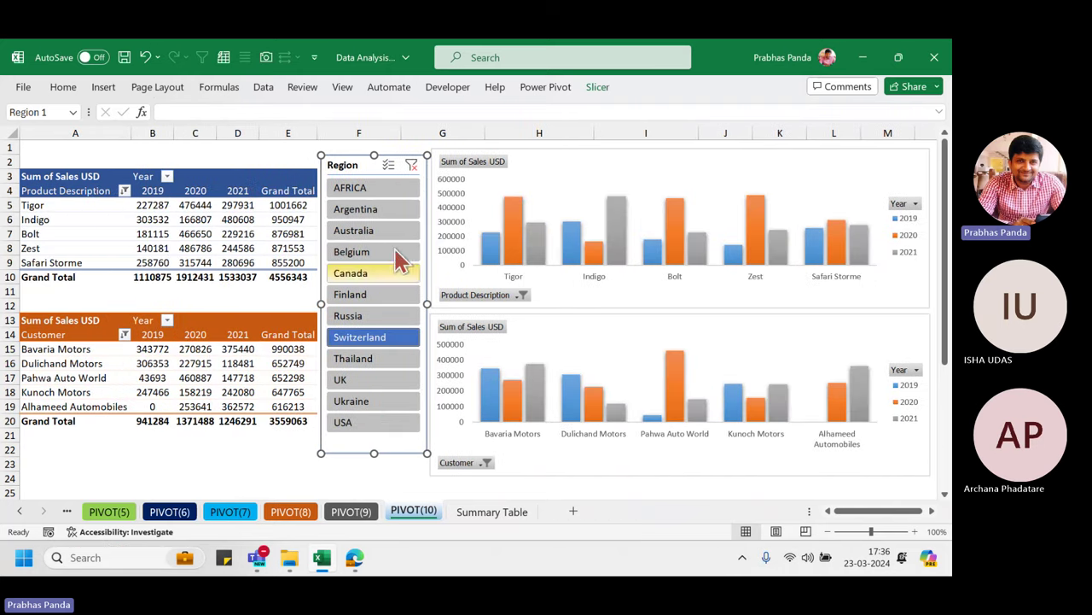
click(411, 165)
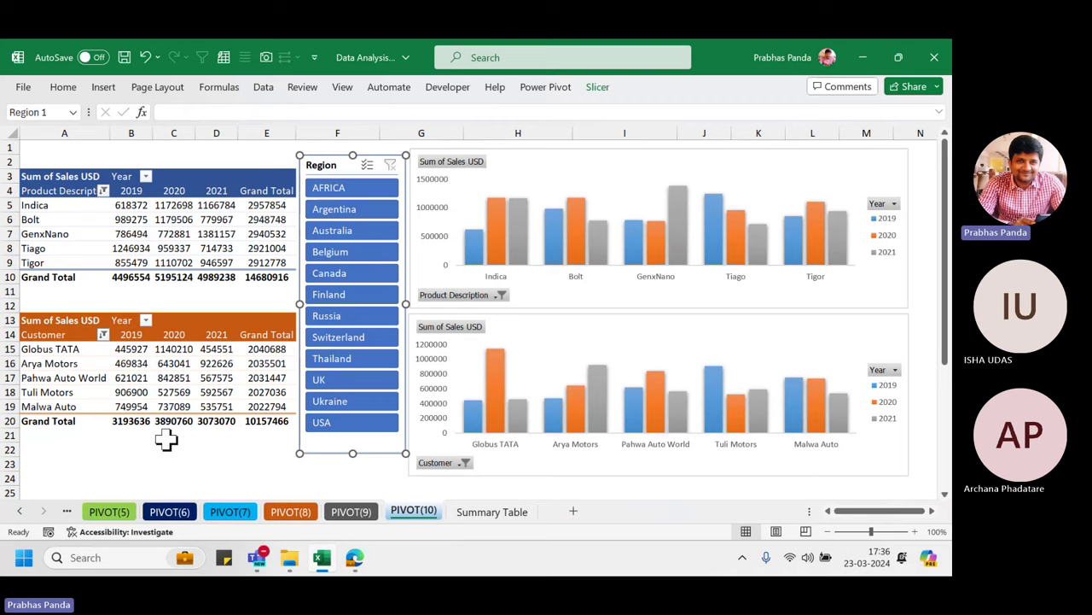
key(ctrl+s)
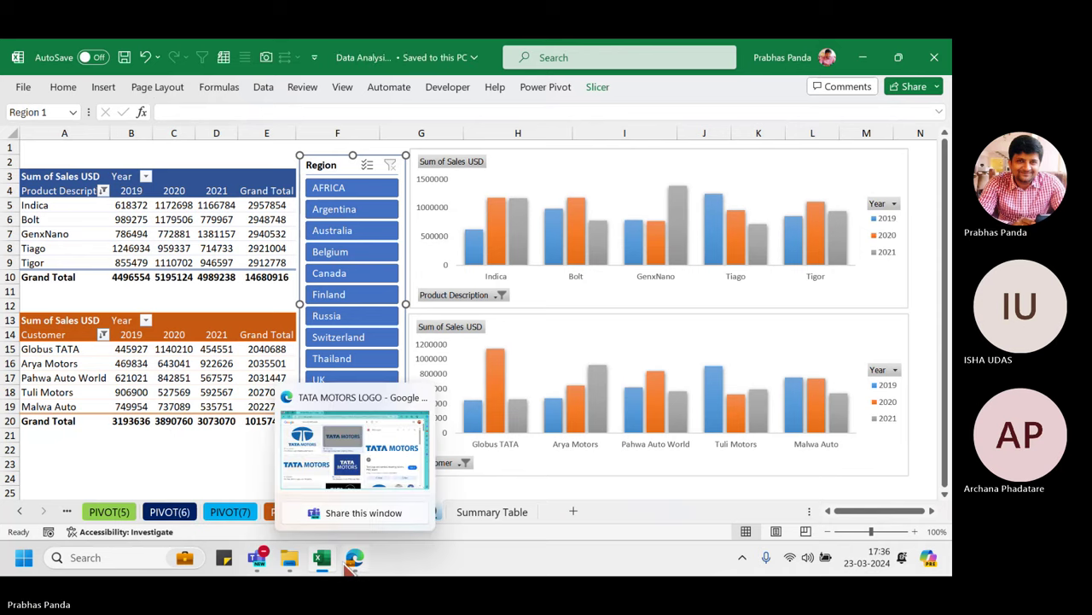
click(355, 558)
click(936, 53)
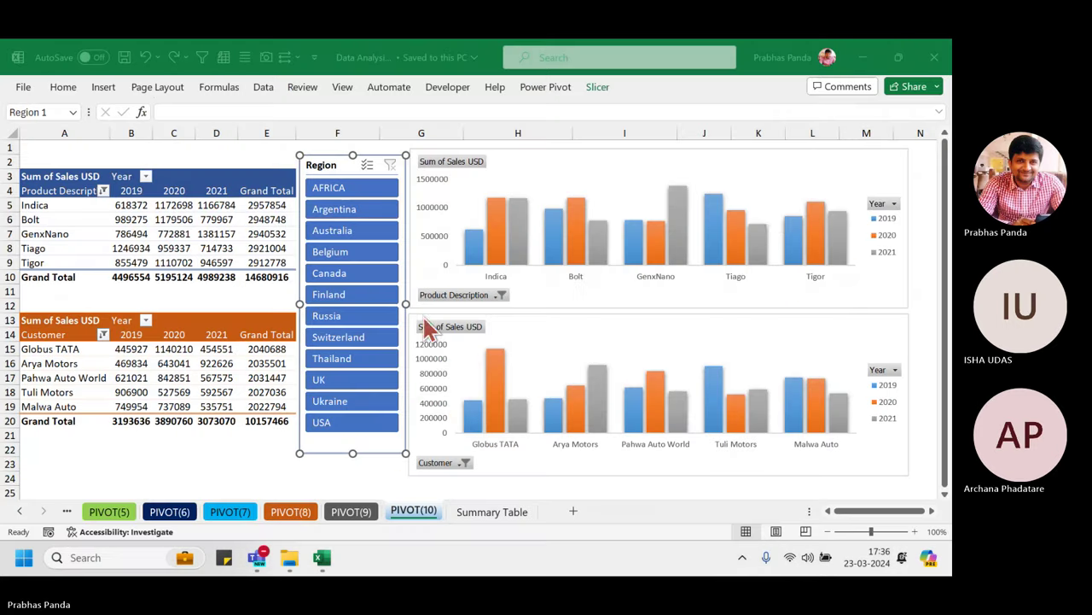
click(900, 53)
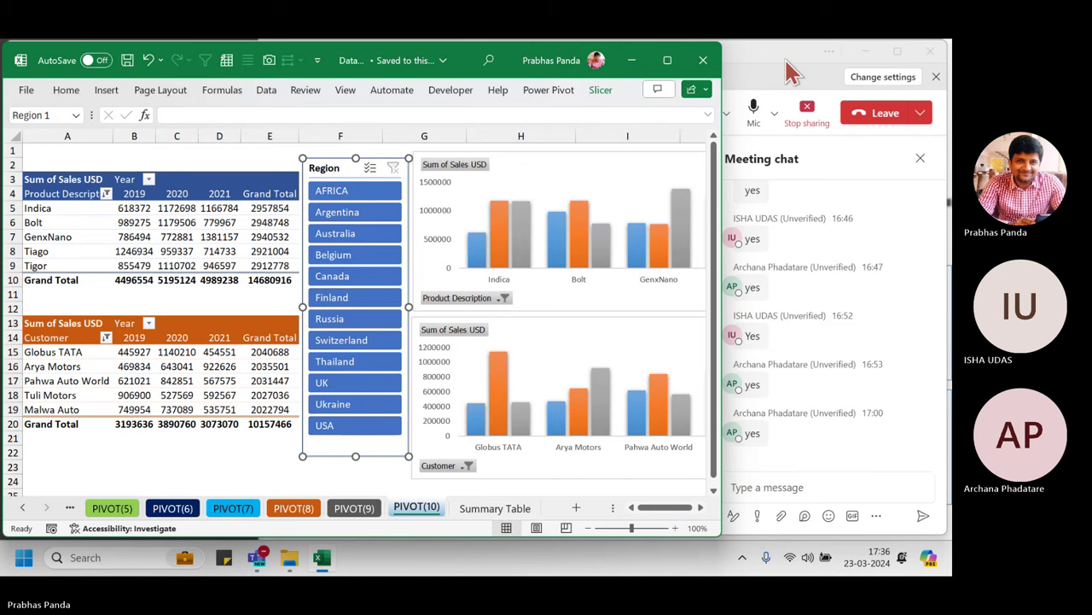
click(207, 452)
scroll(203, 456, down, 3)
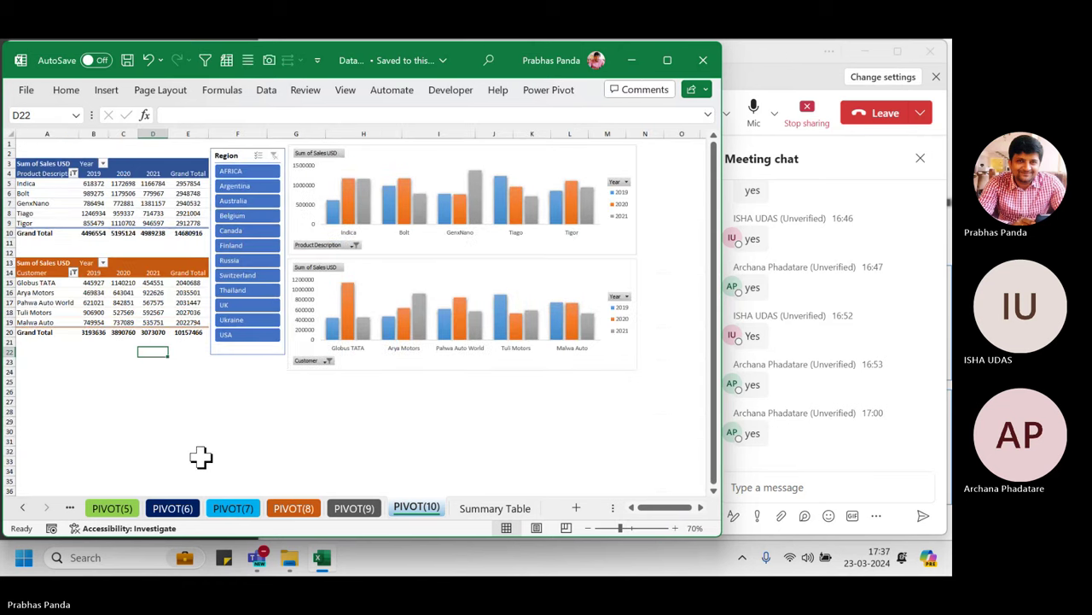
scroll(201, 457, up, 1)
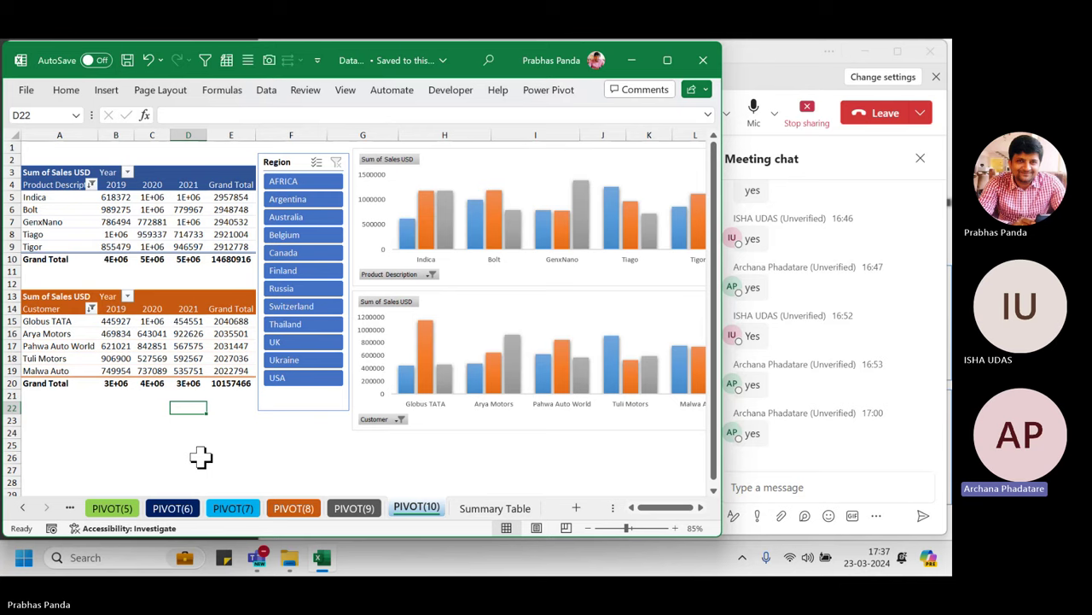
click(200, 457)
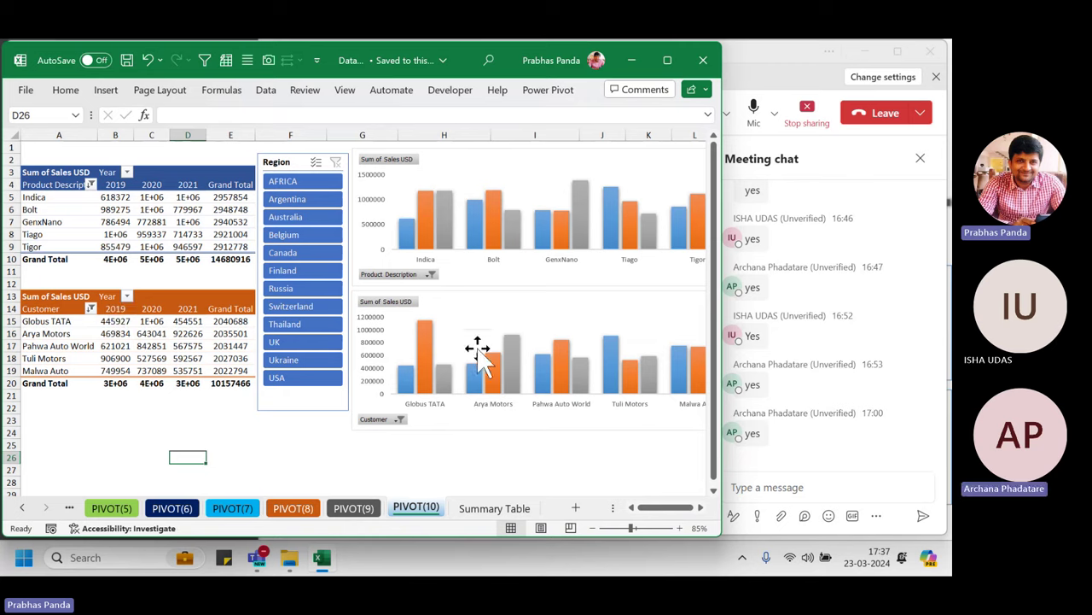
mouse_move(138, 365)
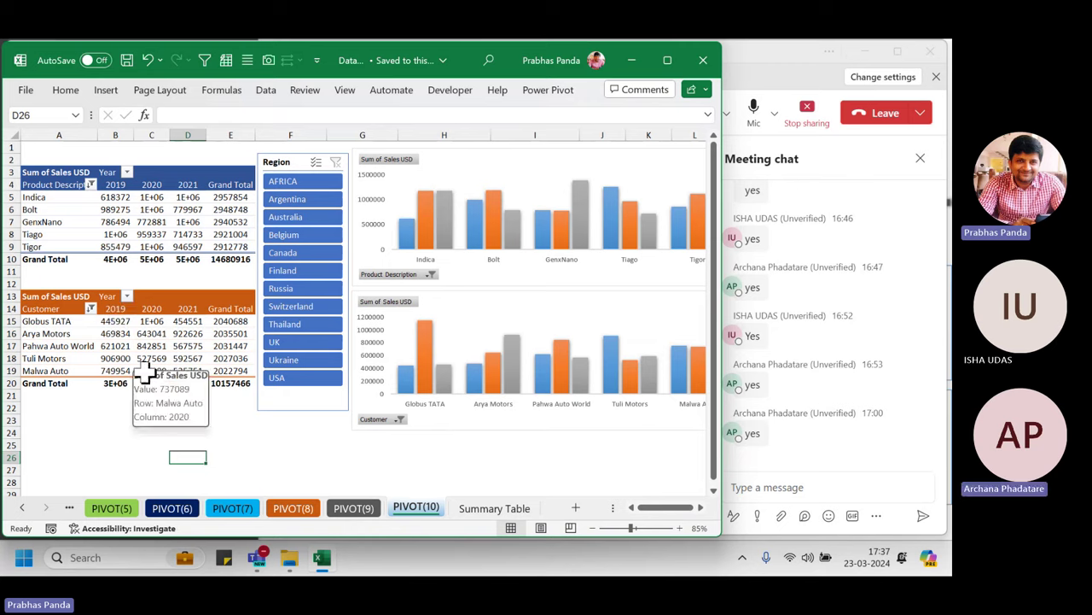
- Maximize Excel and add a new worksheet named Summary
click(669, 59)
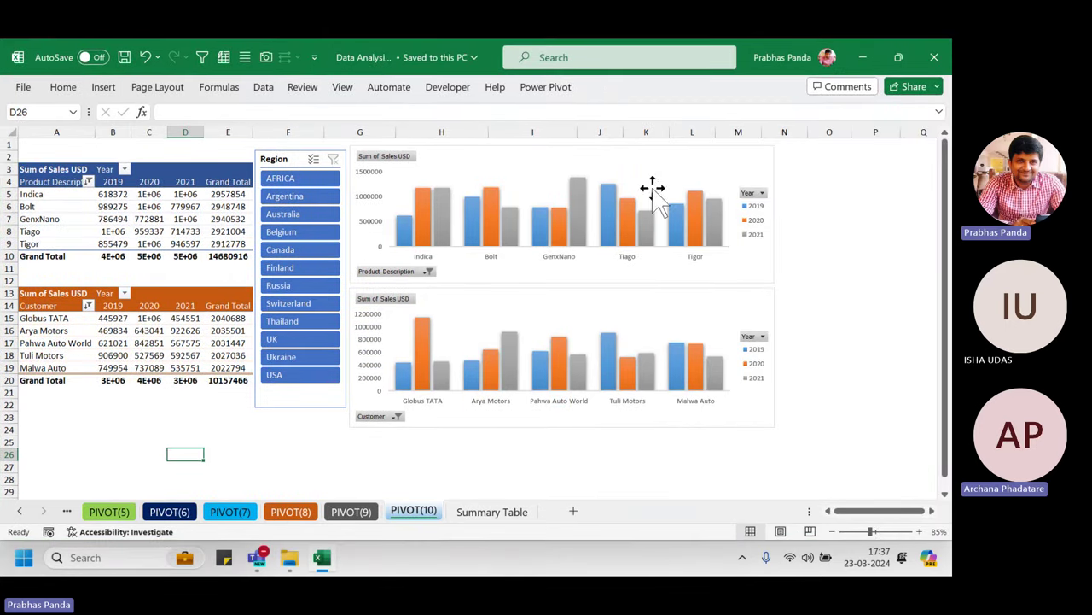
click(573, 510)
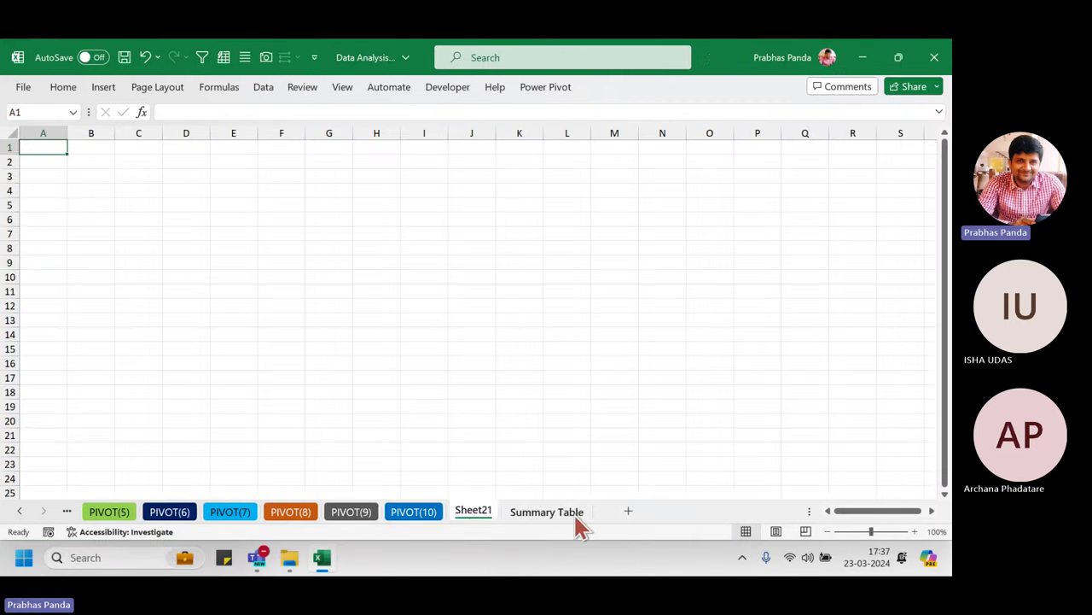
double_click(475, 512)
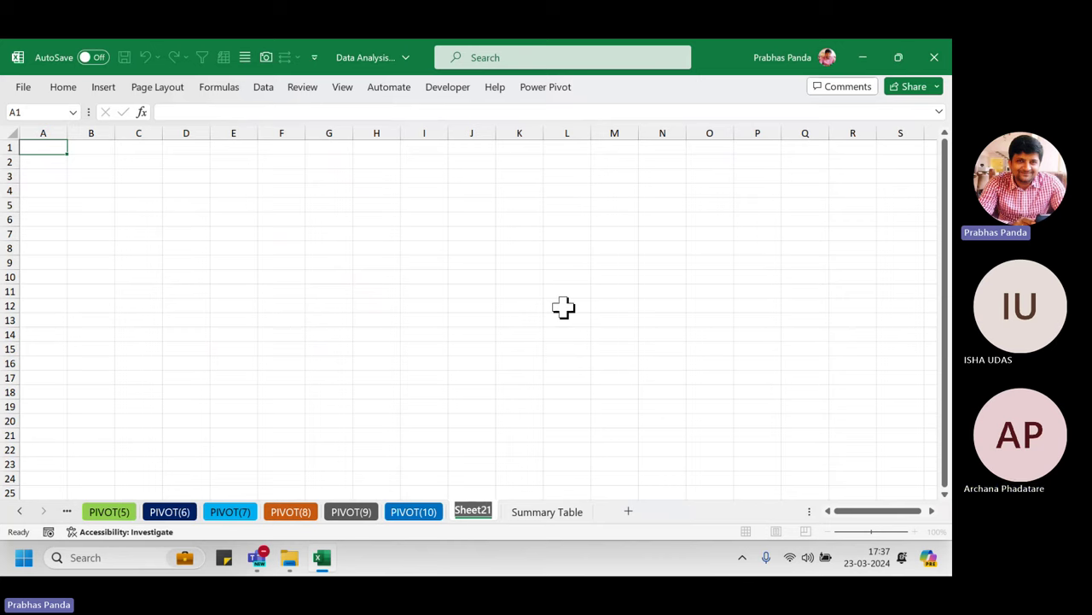
text(Summary)
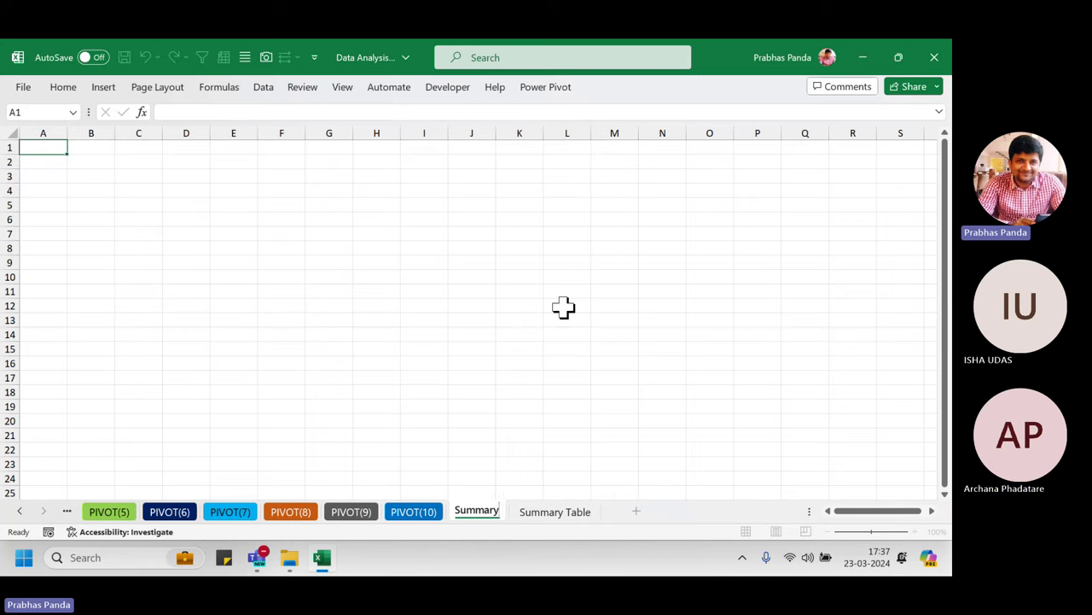
key(Return)
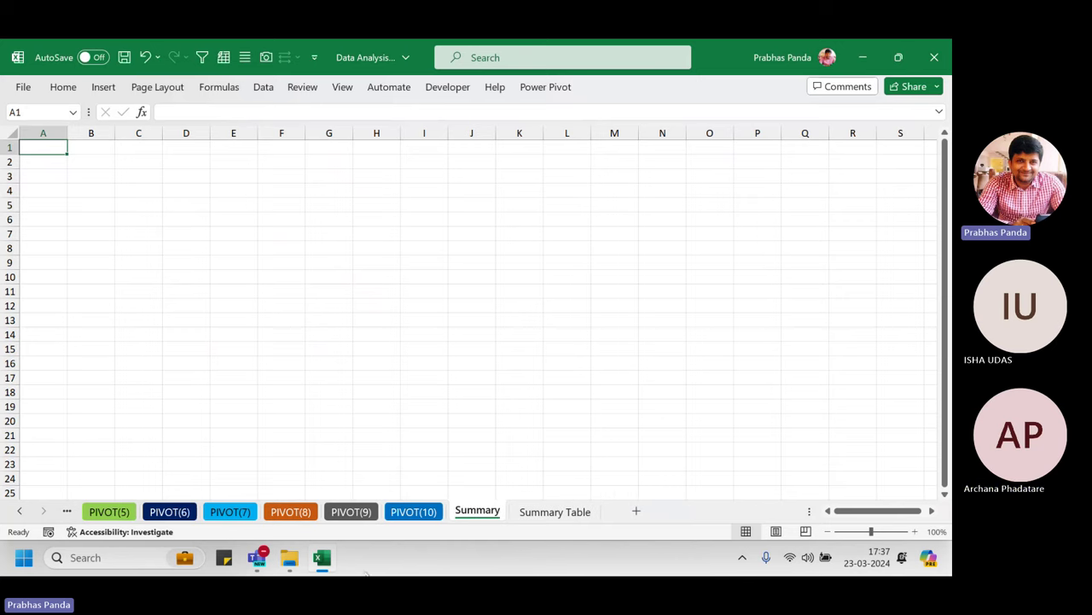
- Move the product and customer chart group from PIVOT(10) onto Summary and shrink it
click(410, 513)
click(483, 163)
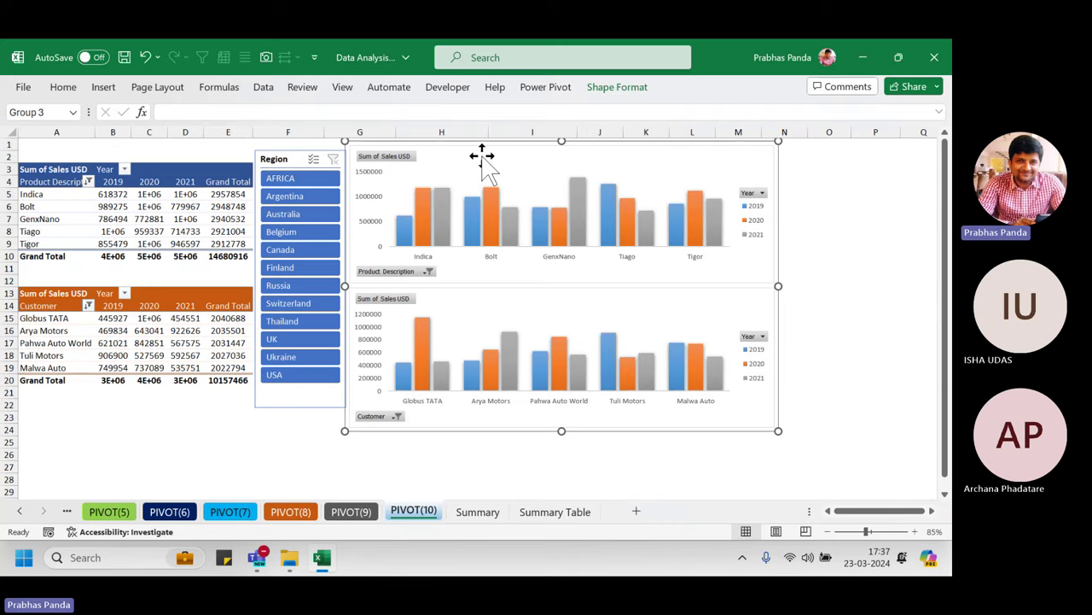
key(ctrl+x)
click(471, 512)
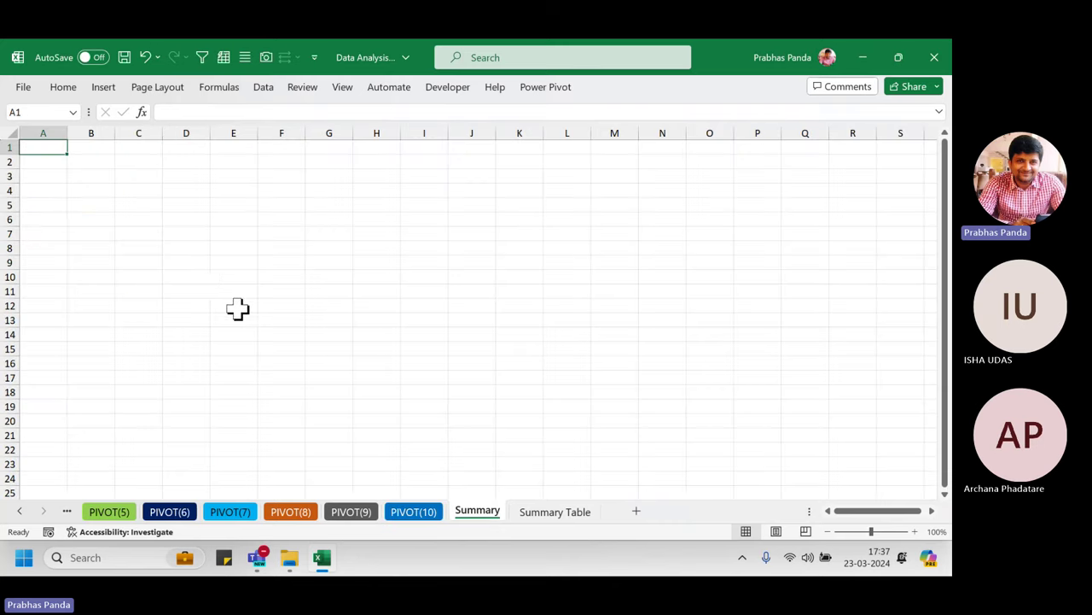
key(ctrl+v)
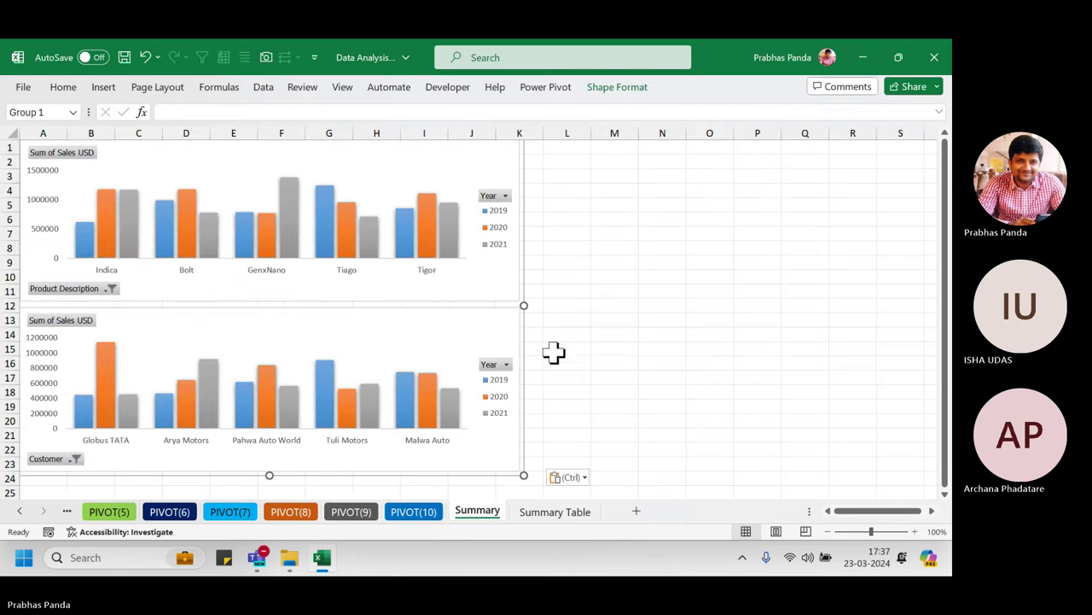
drag(517, 473, 405, 395)
click(570, 294)
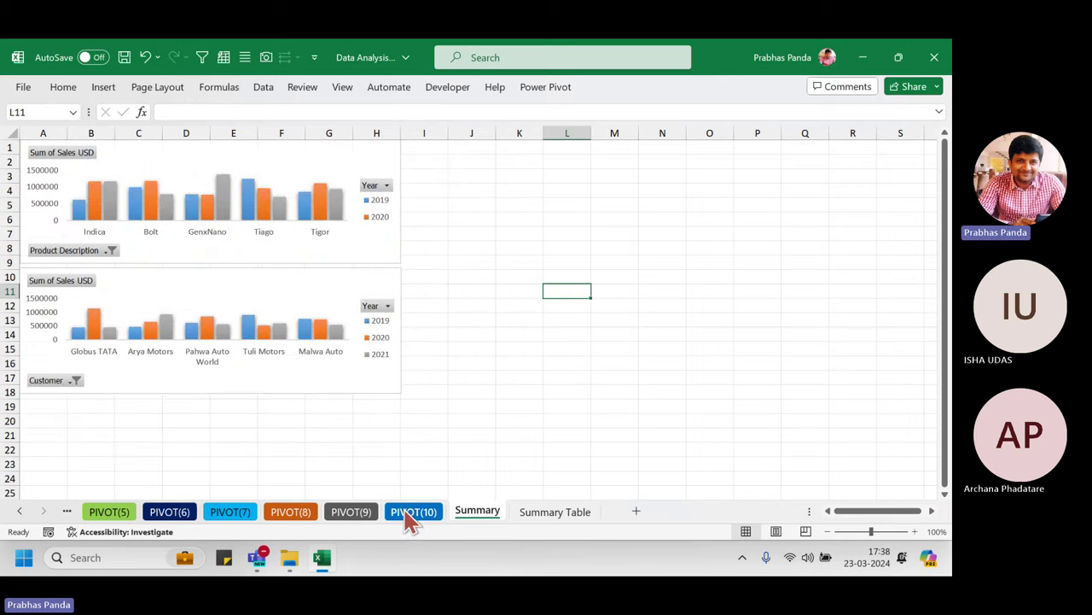
- Move the product sales pivot chart from PIVOT(9) onto Summary, narrowed, beside the chart group
click(373, 511)
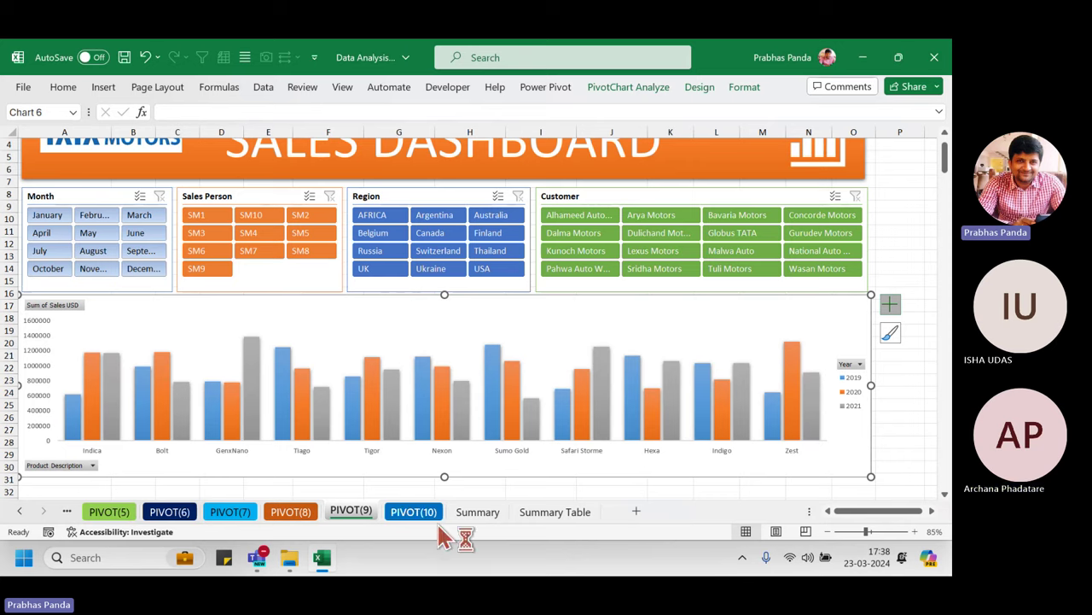
key(Delete)
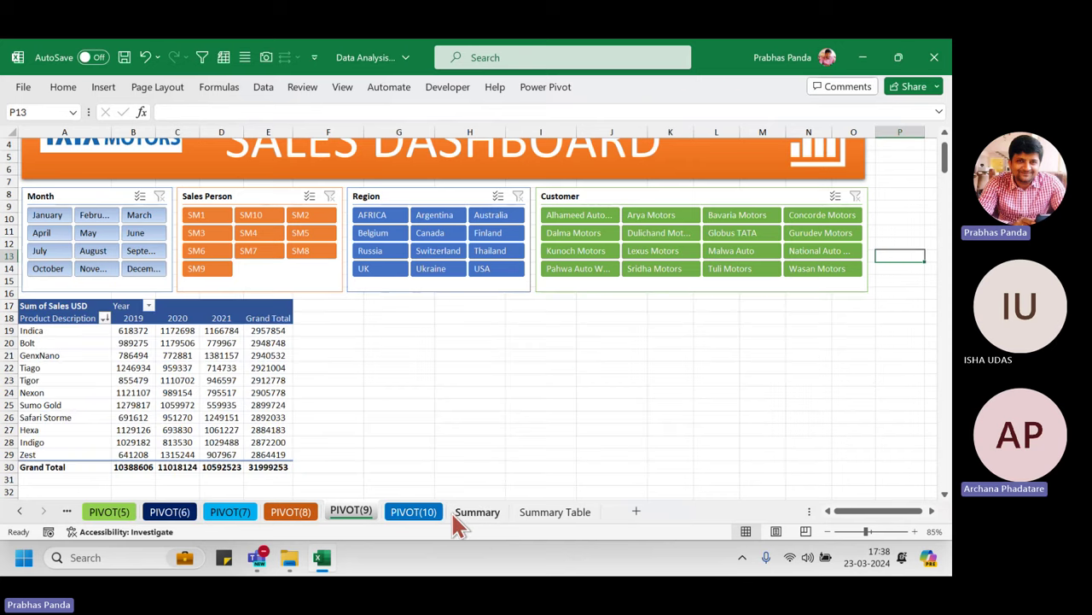
click(475, 513)
key(ctrl+v)
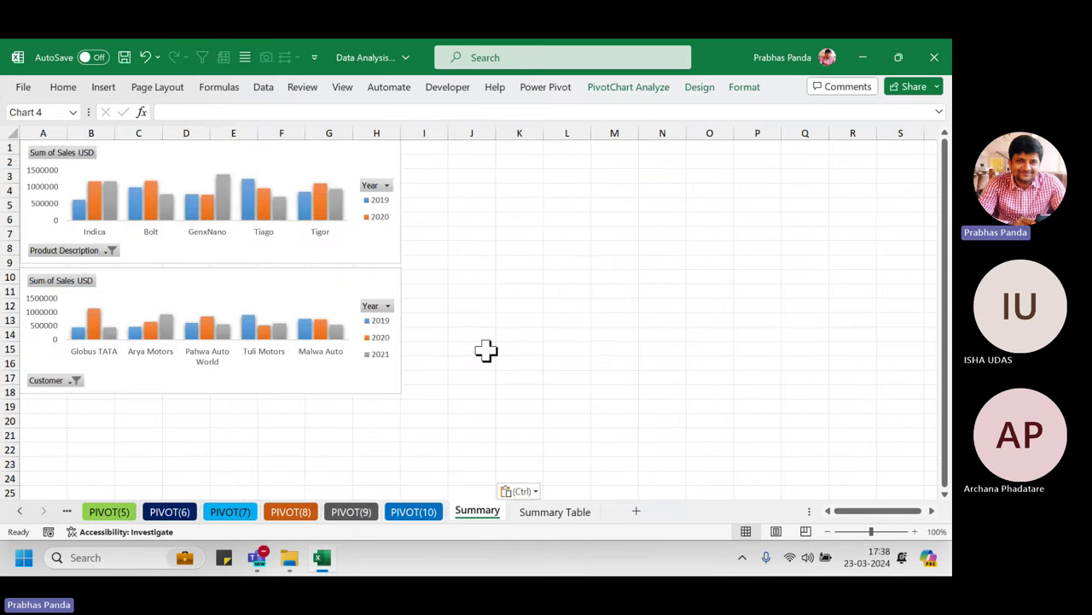
drag(666, 303, 226, 215)
drag(196, 301, 632, 316)
drag(788, 214, 470, 230)
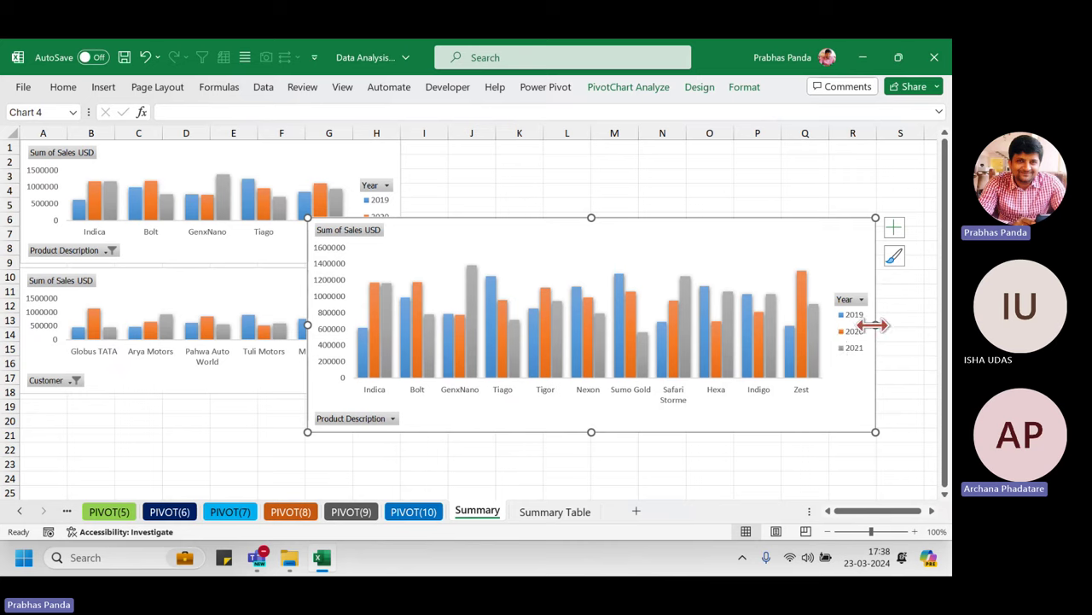
drag(877, 324, 786, 317)
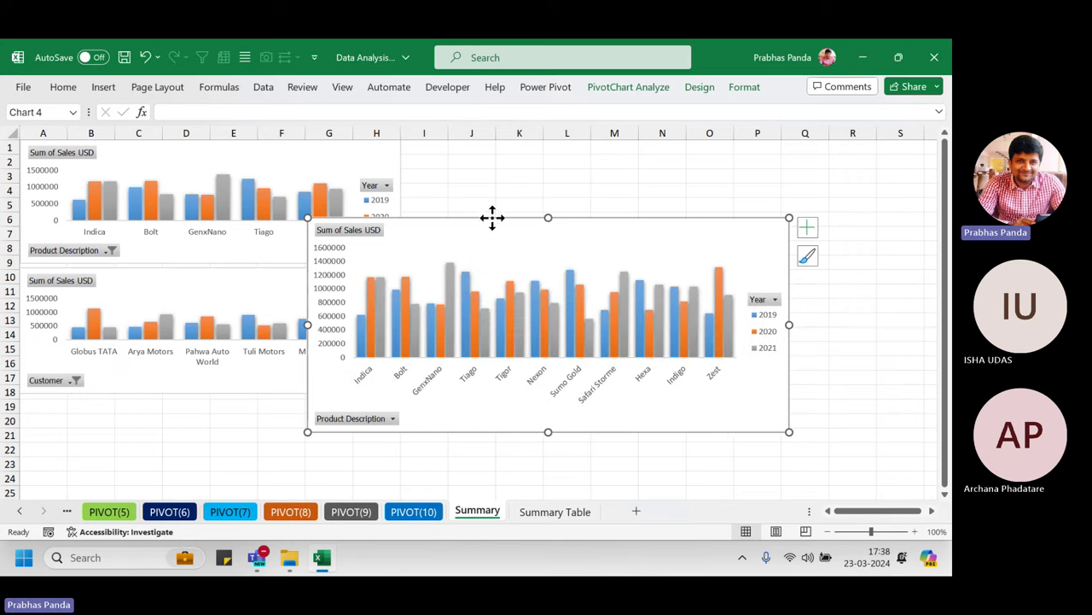
drag(493, 219, 595, 154)
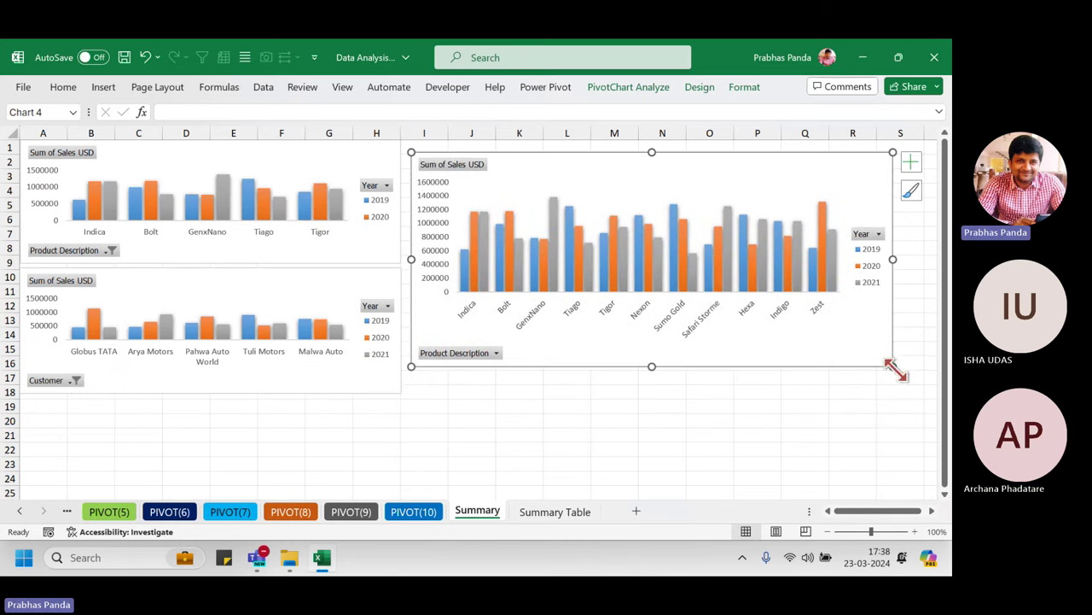
drag(894, 367, 919, 384)
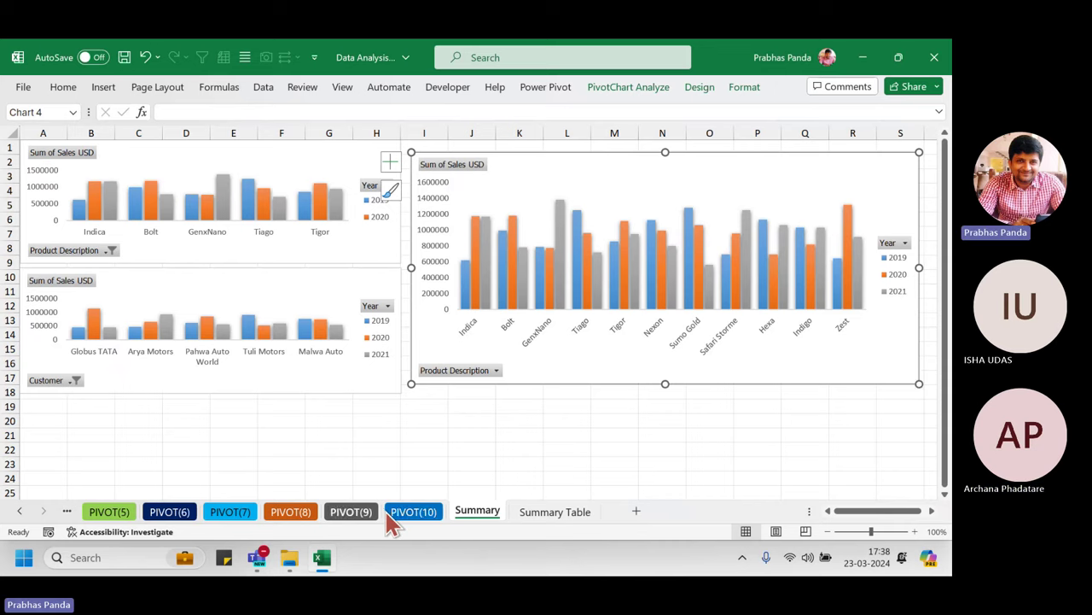
- Check the Region slicer on PIVOT(10), then fine-tune the large product chart's position and width
click(414, 512)
click(285, 156)
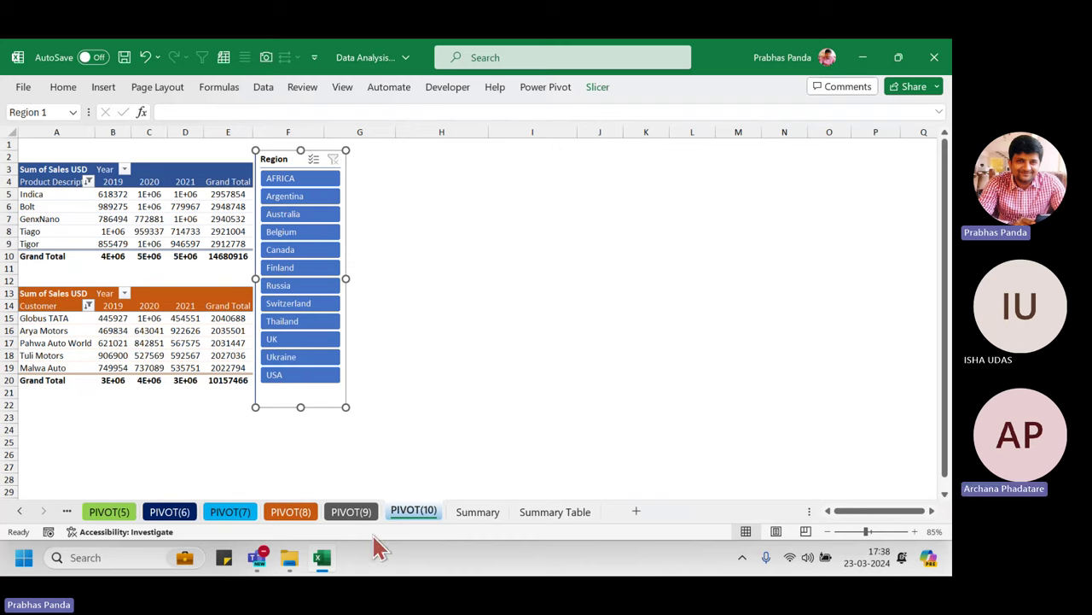
click(480, 515)
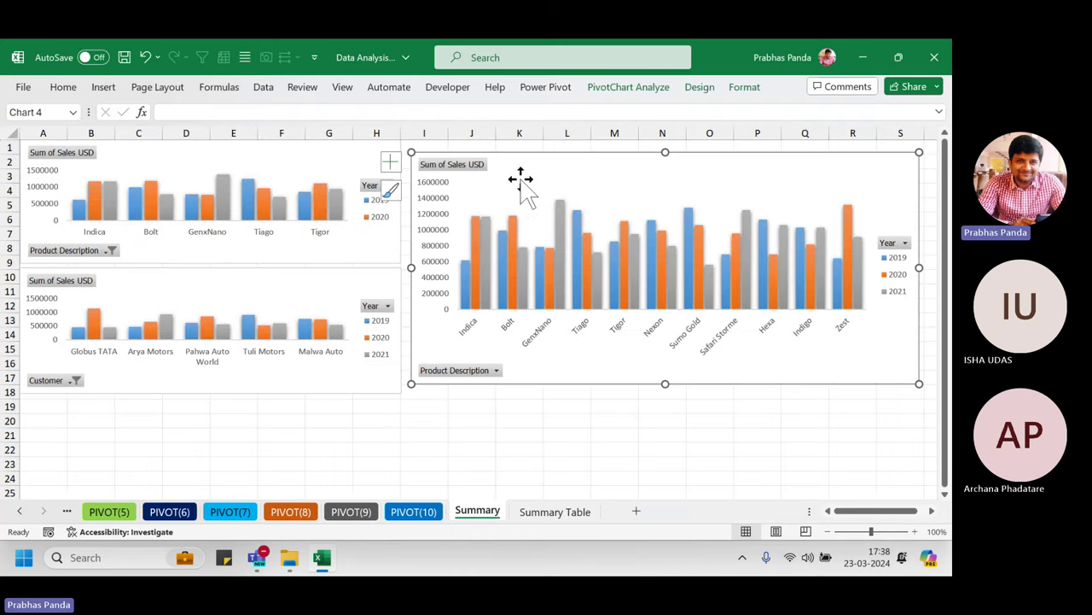
drag(553, 163, 548, 189)
drag(546, 175, 544, 164)
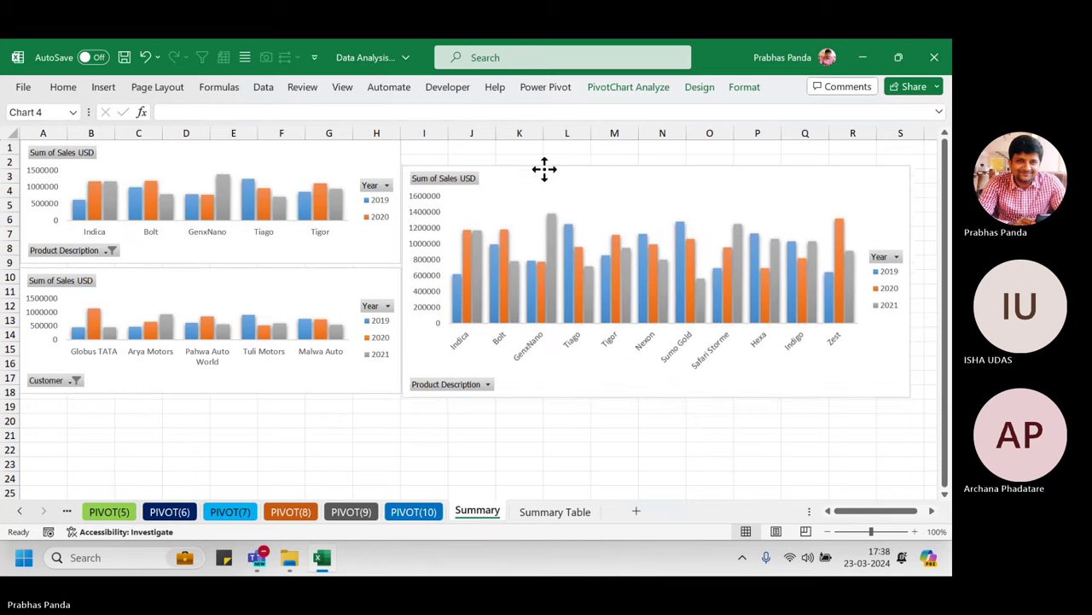
drag(911, 279, 927, 280)
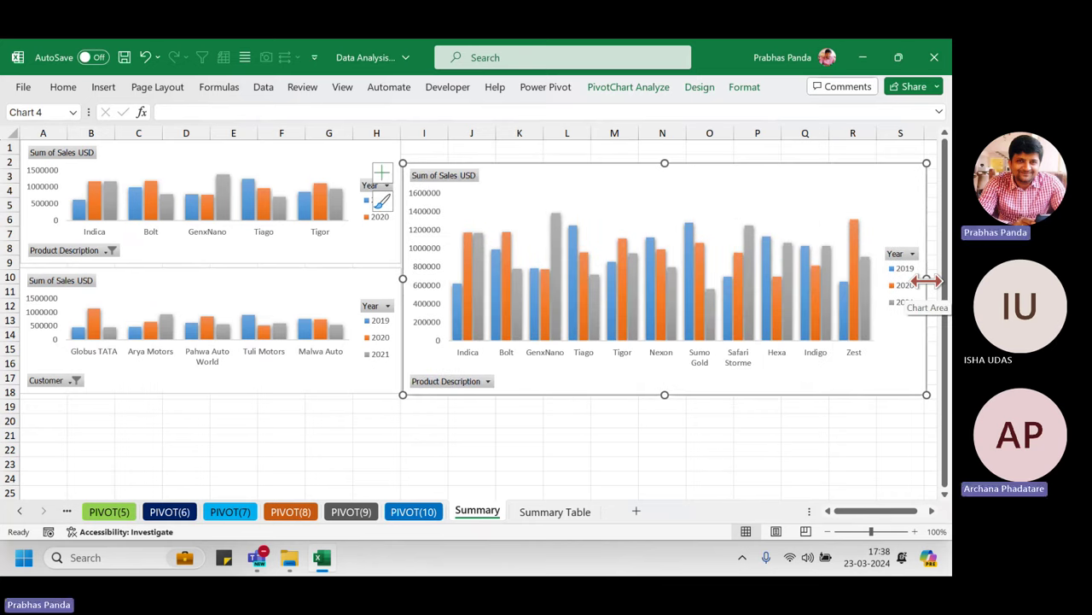
- Move all three charts down together and stretch the large product chart taller
click(246, 175)
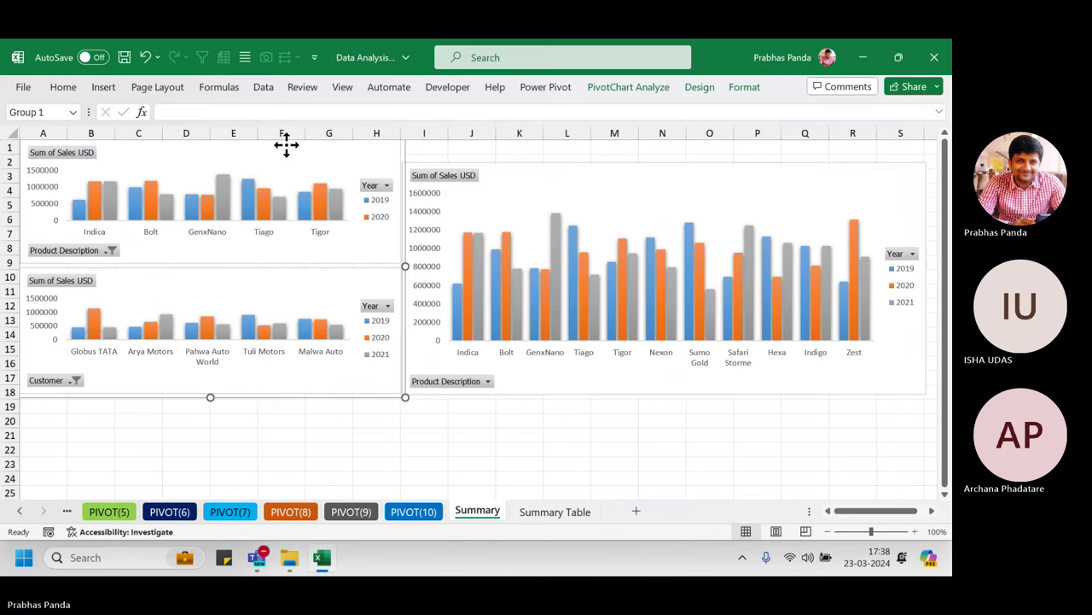
click(511, 172)
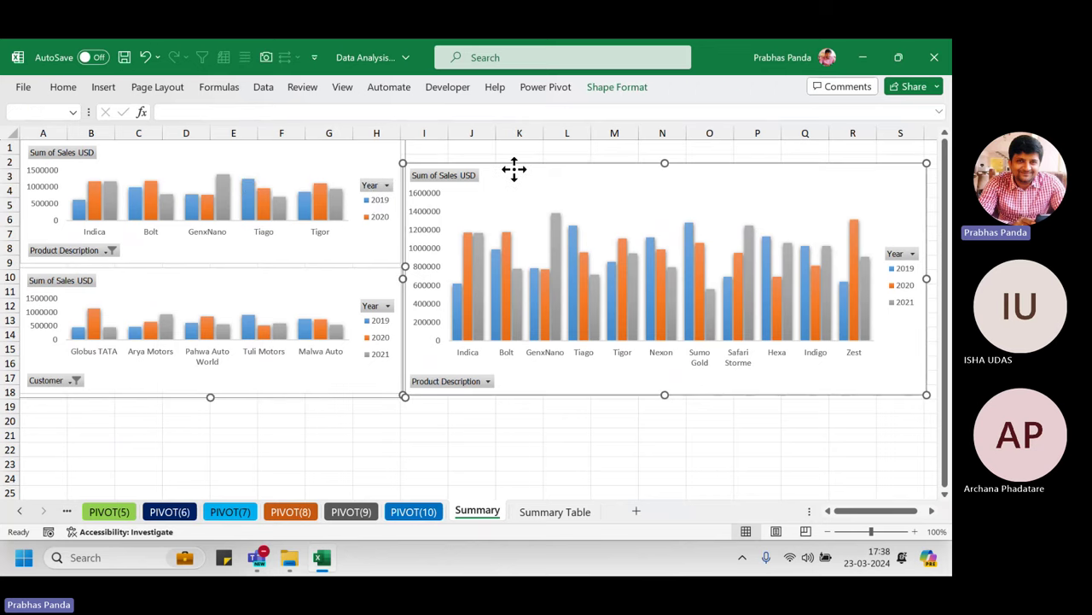
drag(513, 169, 519, 241)
click(519, 205)
click(519, 265)
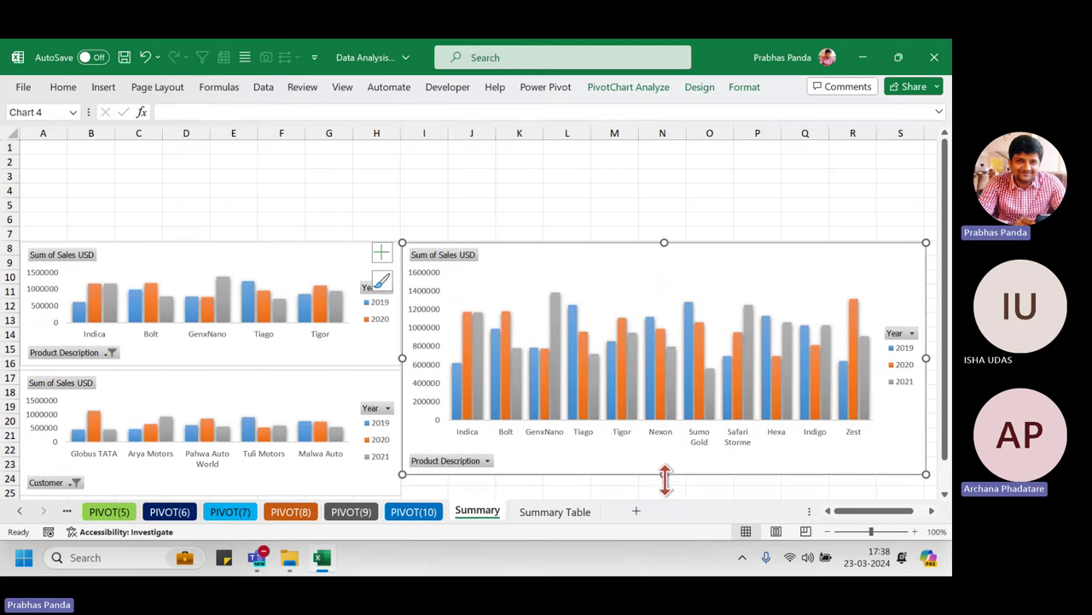
drag(665, 481, 669, 495)
drag(588, 258, 590, 254)
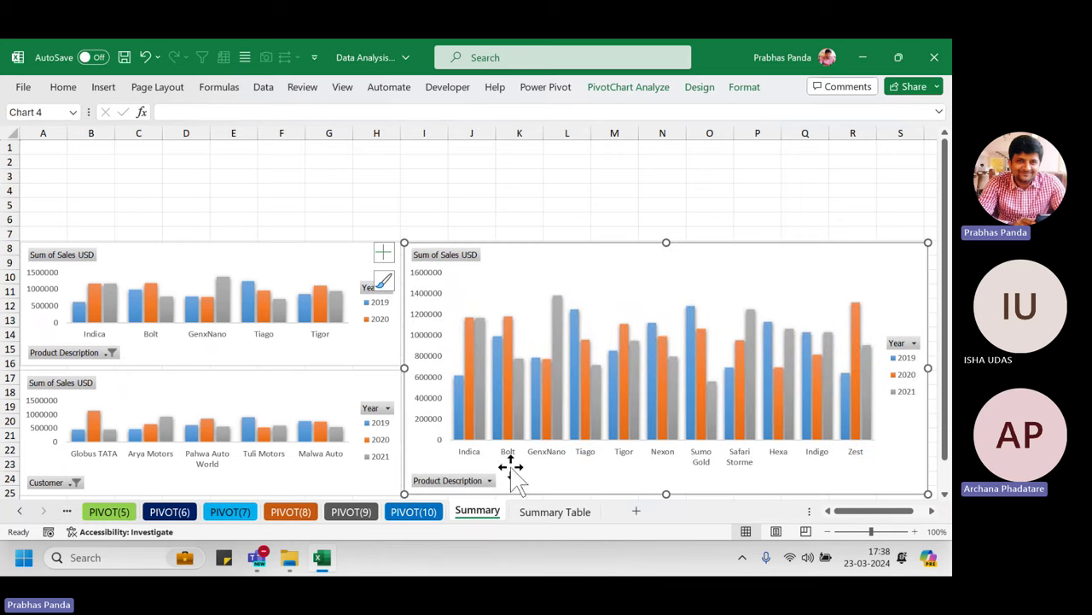
- Review the PIVOT(10) pivots, then return to Summary and select the large right pivot chart
click(416, 511)
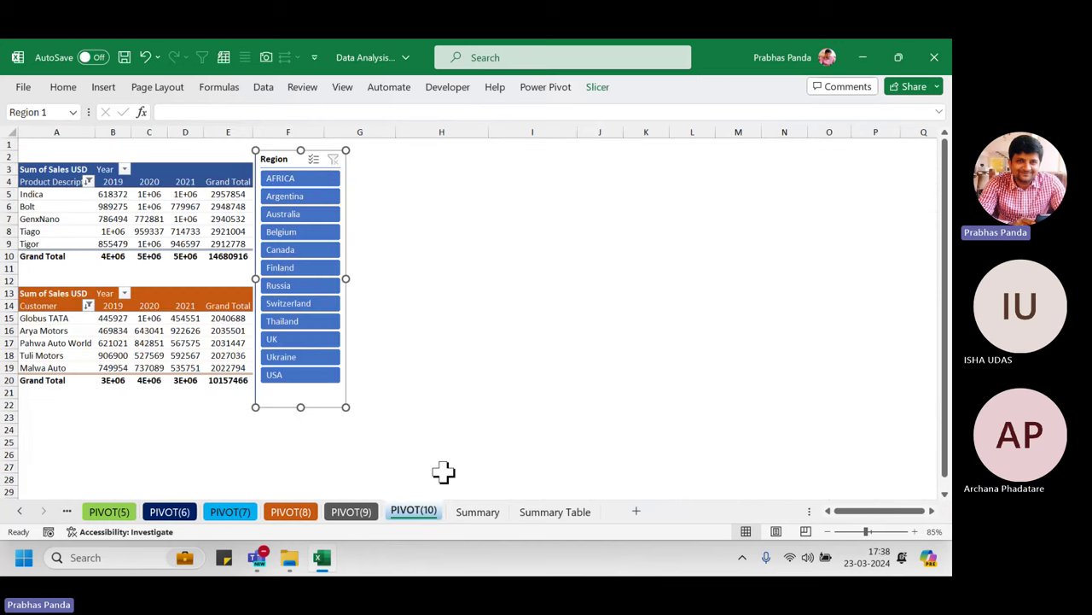
click(477, 512)
click(167, 175)
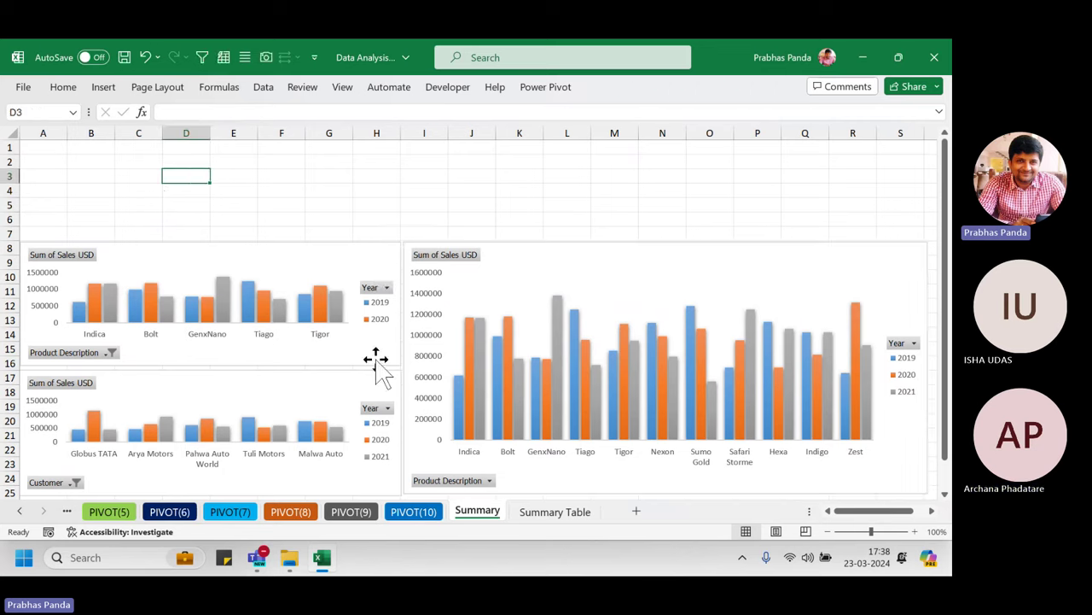
click(319, 267)
click(561, 247)
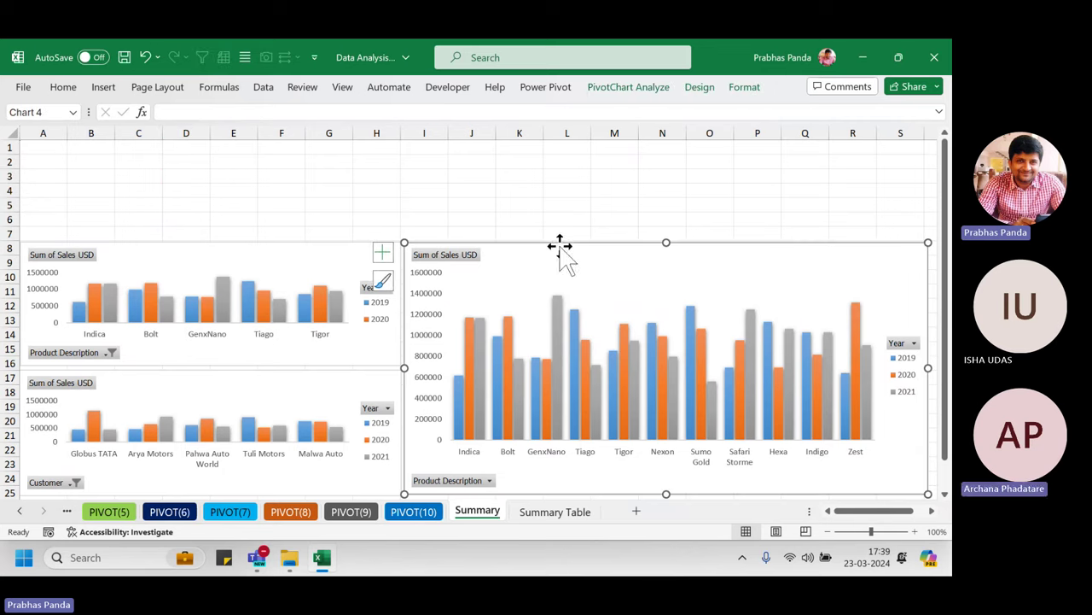
- Insert a Month slicer for the selected pivot chart
click(631, 89)
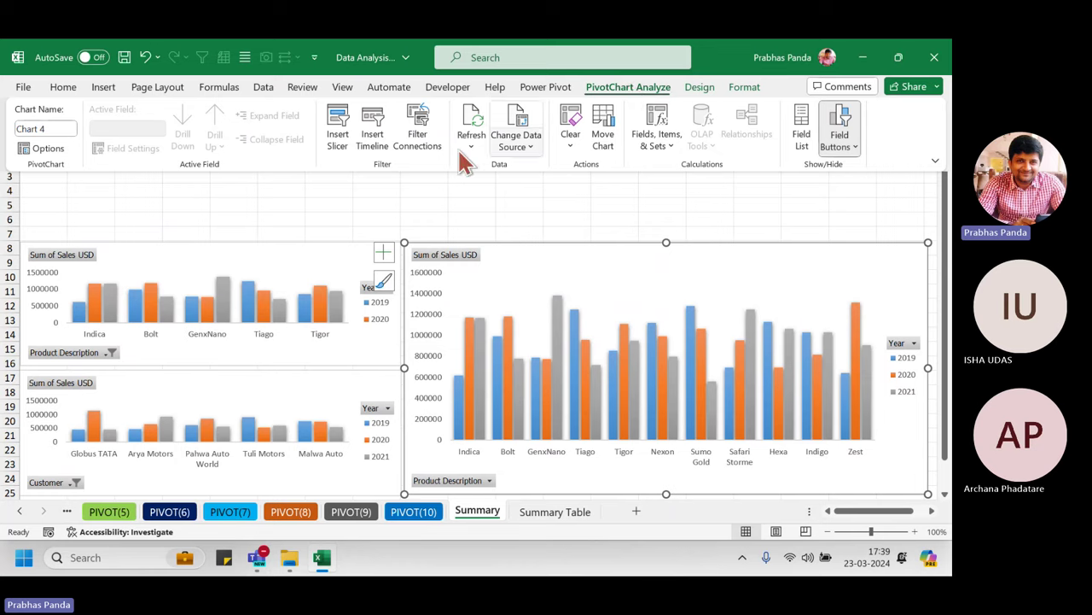
click(342, 135)
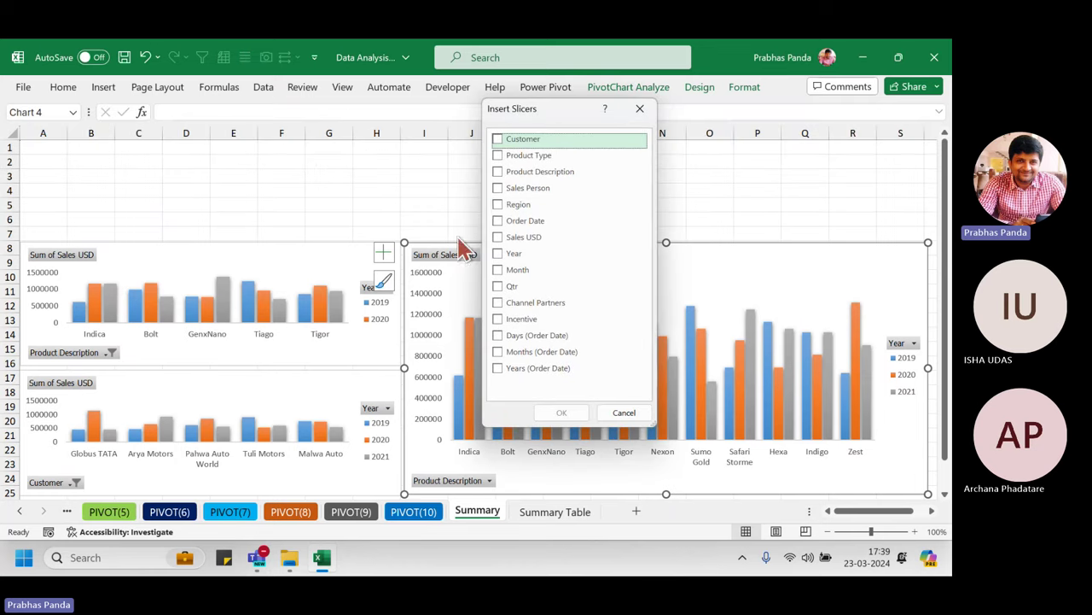
click(499, 271)
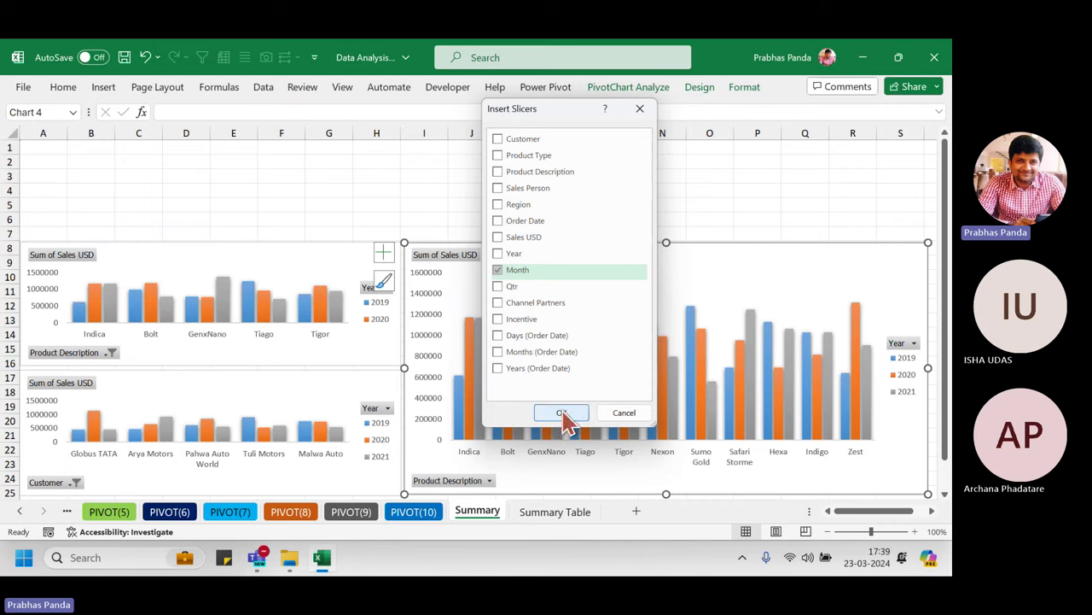
click(560, 413)
- Place the Month slicer at the top-left as a wide strip about three rows tall
drag(469, 229, 110, 156)
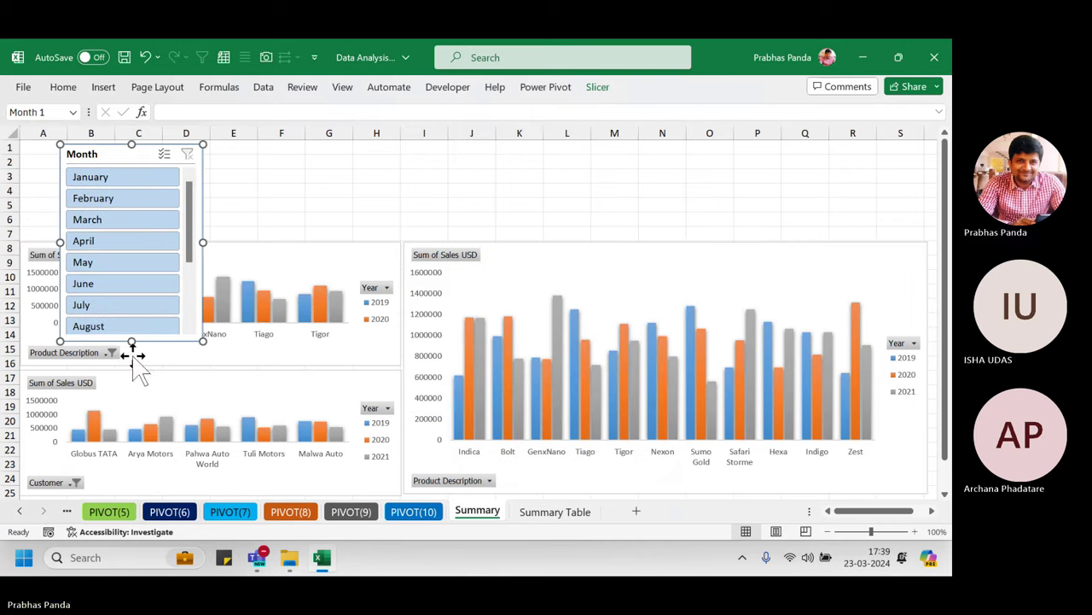
drag(203, 242, 654, 224)
drag(362, 336, 349, 234)
drag(252, 155, 214, 155)
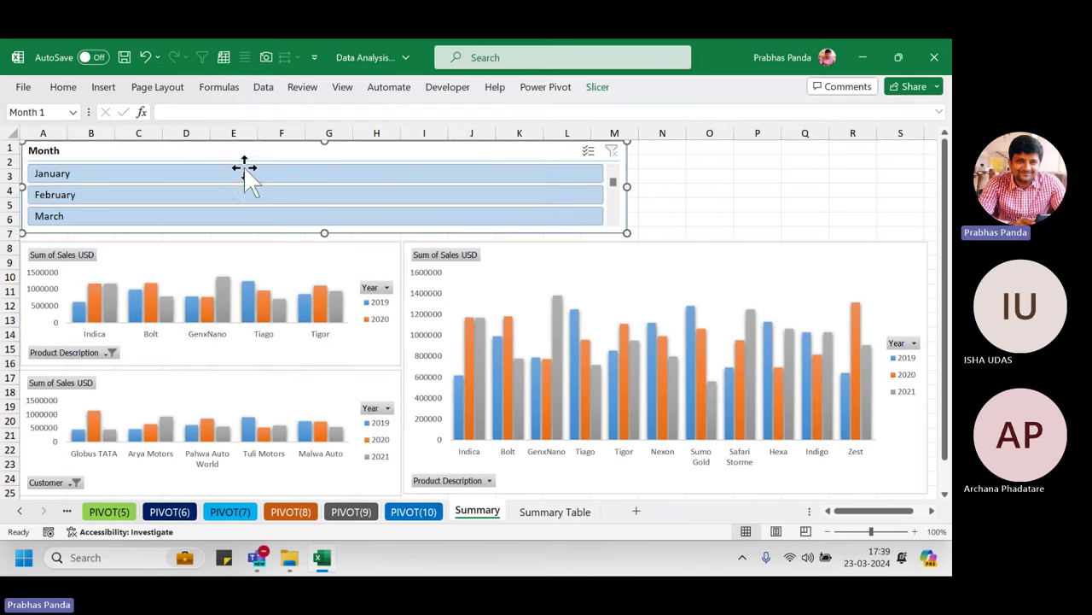
- Lay out the Month slicer buttons in six columns
click(598, 87)
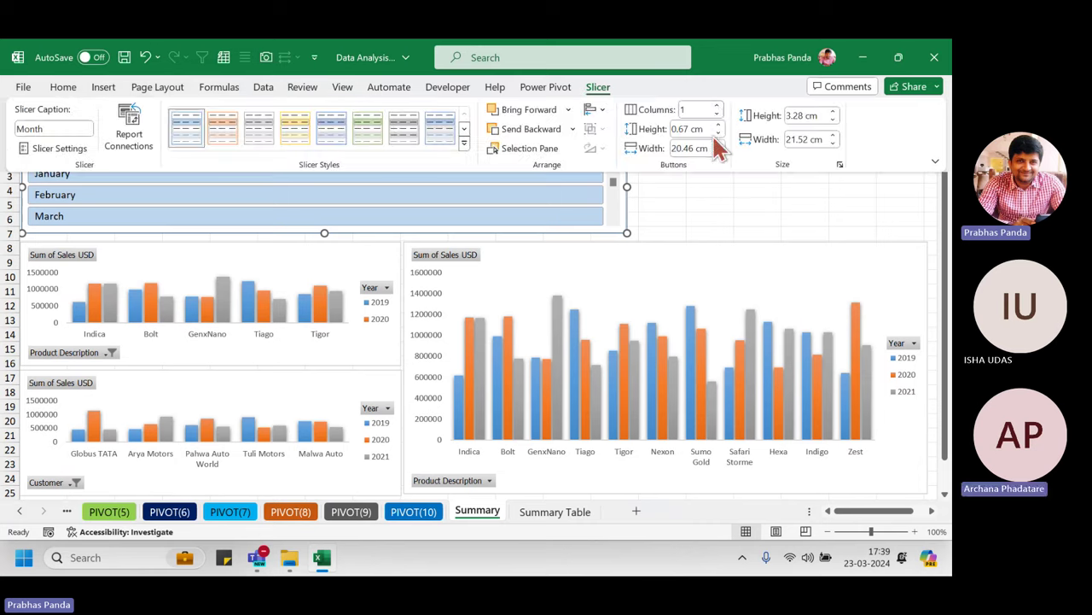
click(718, 106)
click(719, 106)
click(719, 106)
click(719, 106)
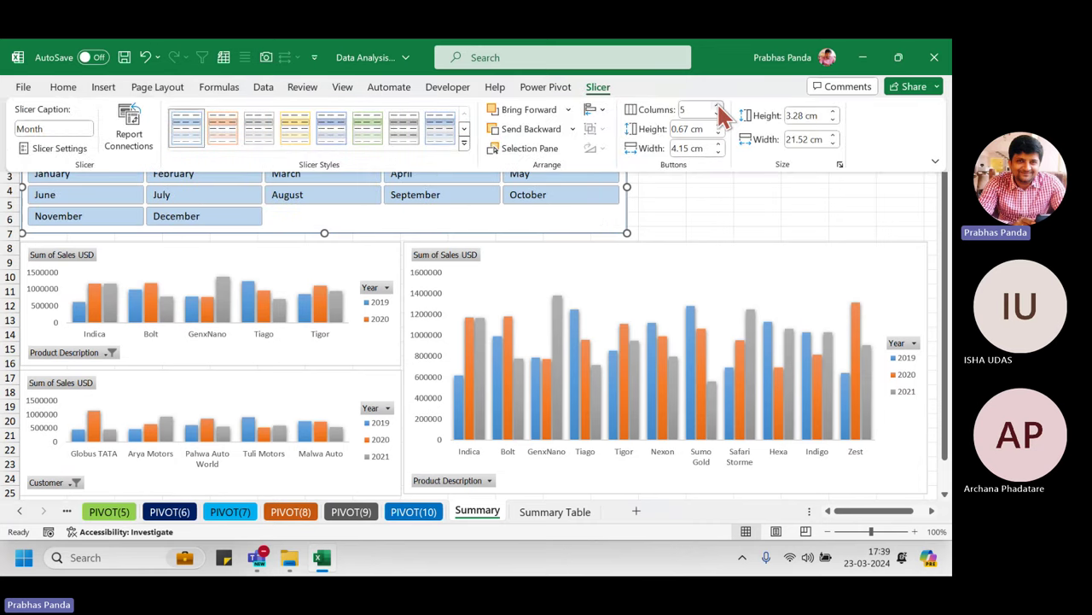
click(719, 106)
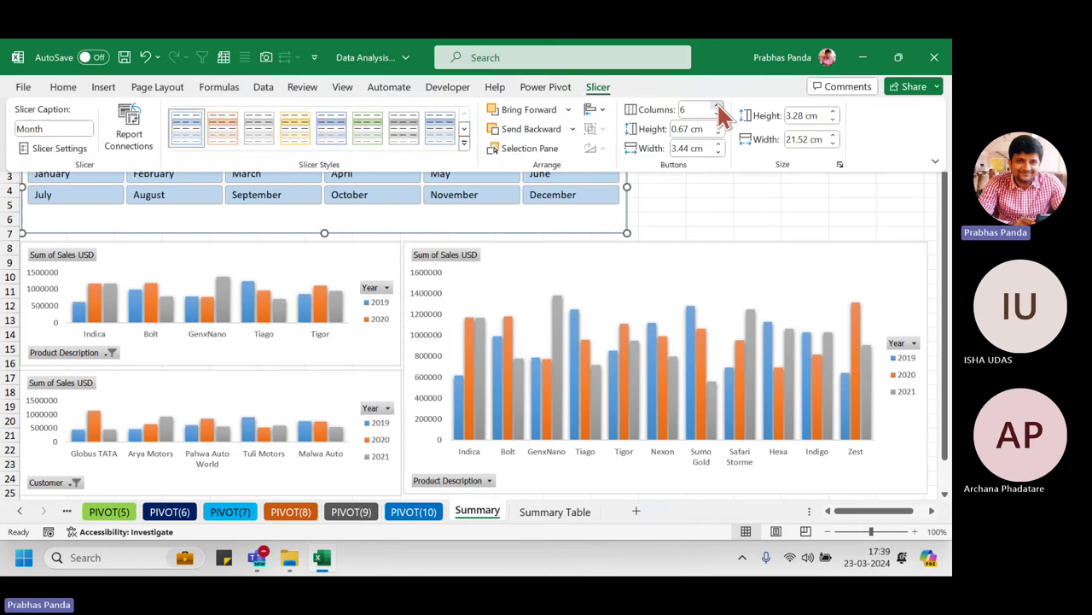
- Apply an orange Dark slicer style and shrink the slicer to fit its buttons
click(463, 144)
click(227, 220)
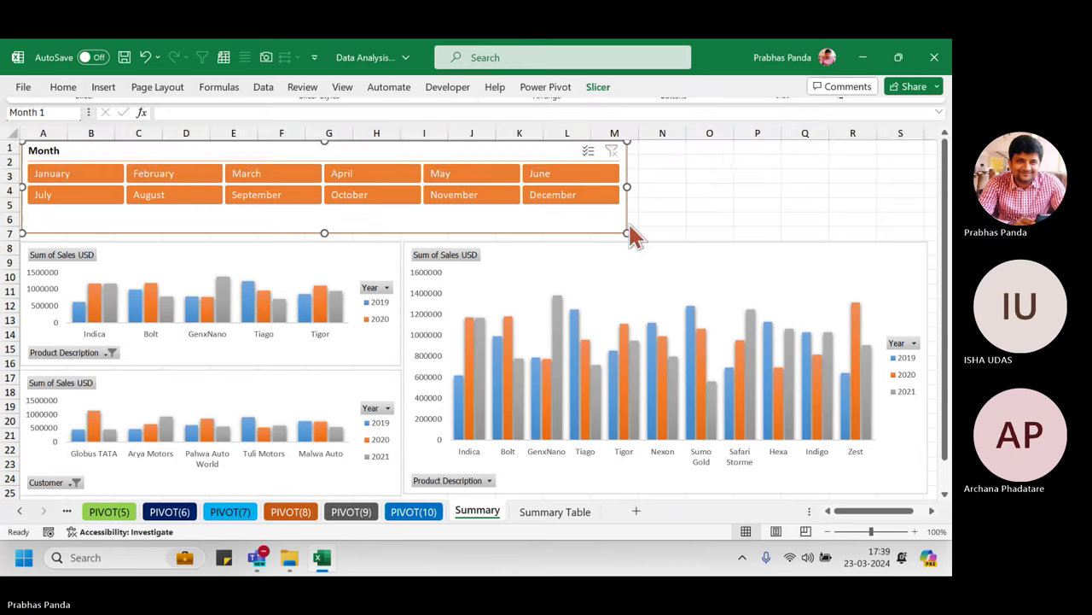
drag(324, 232, 324, 215)
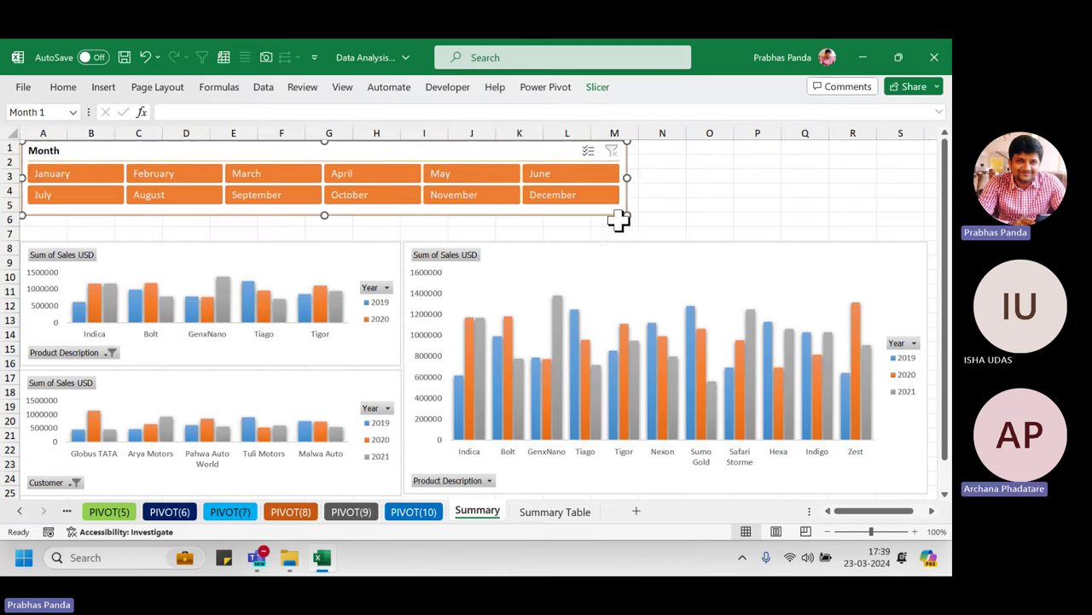
drag(626, 177, 457, 192)
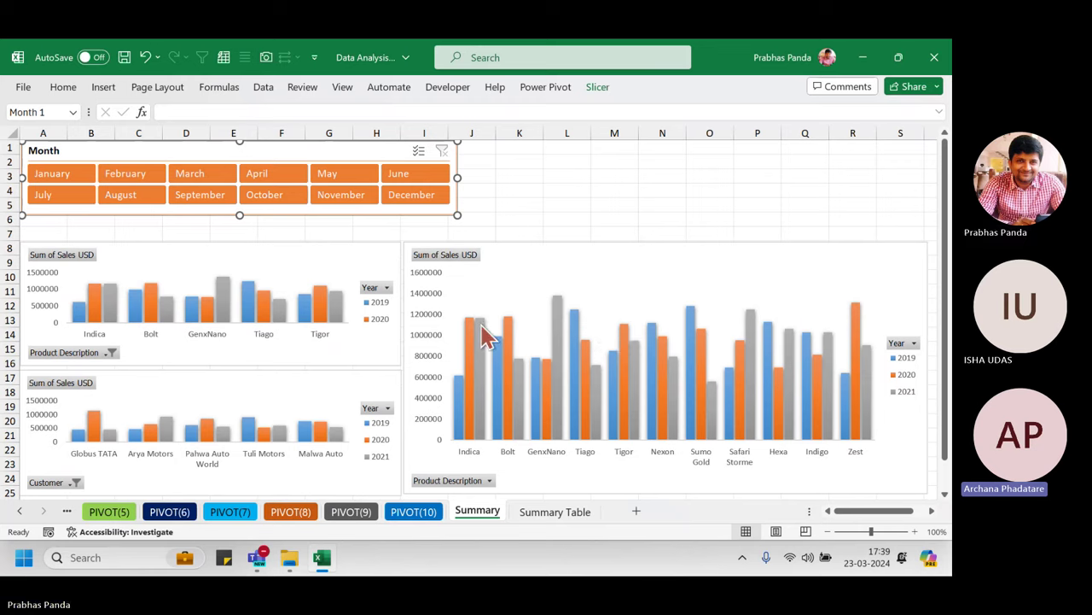
- Connect the Month slicer to PivotTable1 and PivotTable12 on PIVOT(10) in Report Connections
right_click(305, 154)
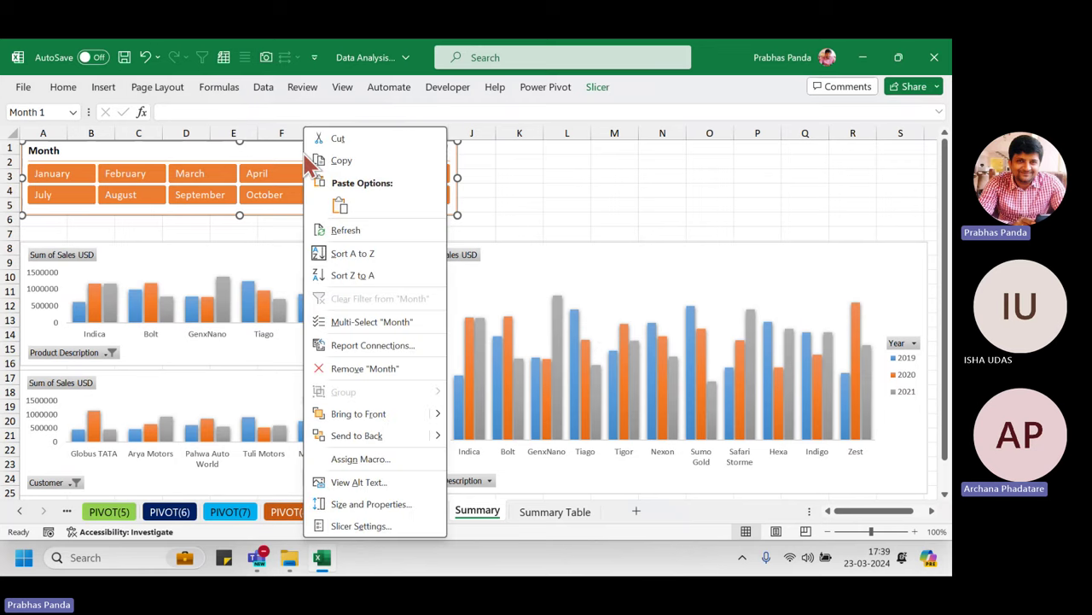
click(354, 346)
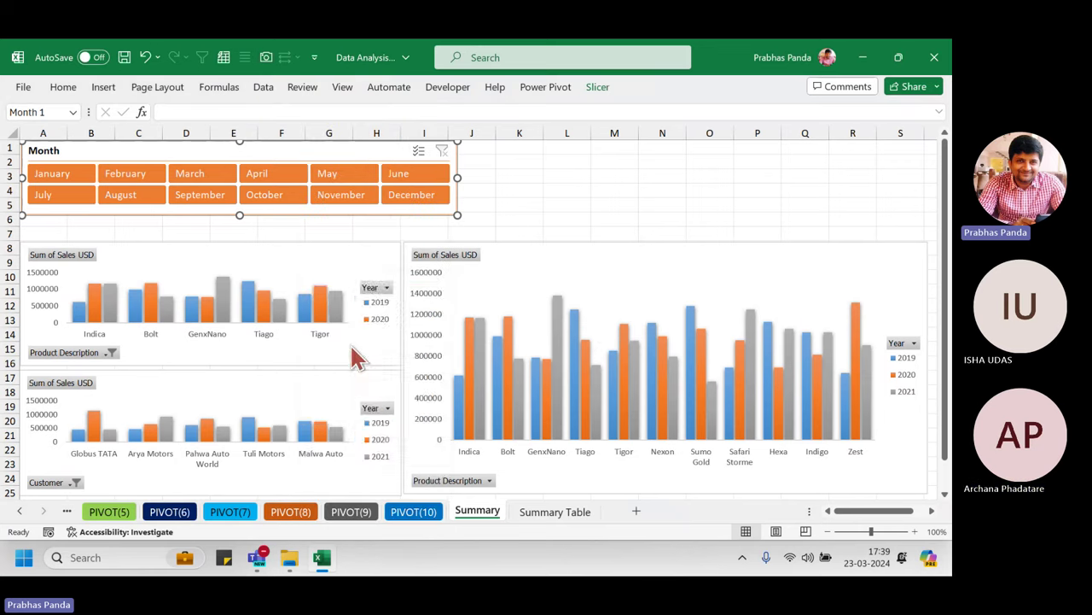
drag(325, 297, 588, 115)
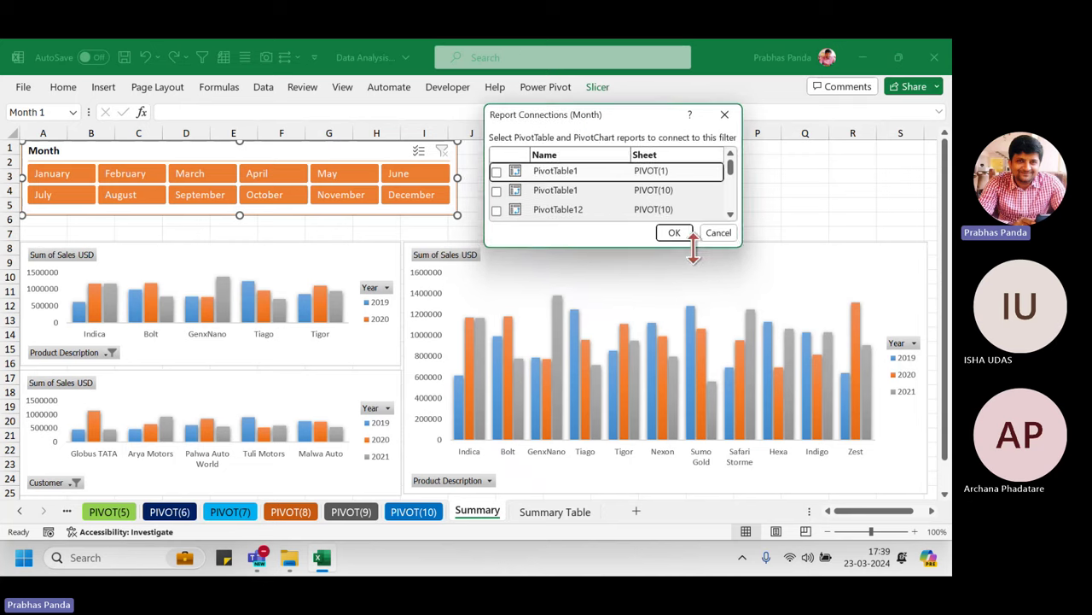
drag(740, 246, 903, 401)
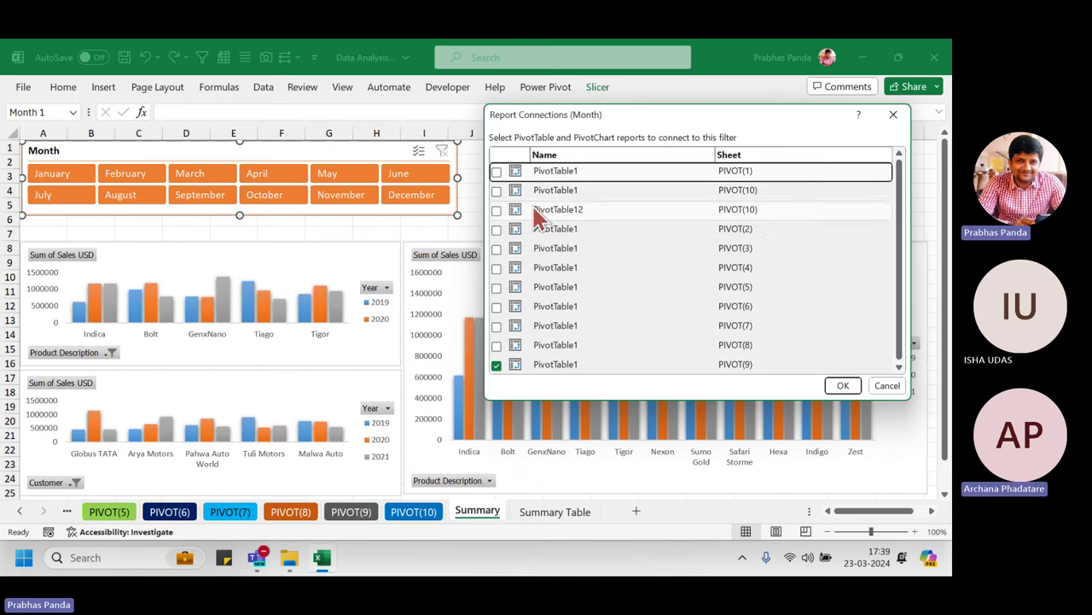
click(496, 190)
click(497, 210)
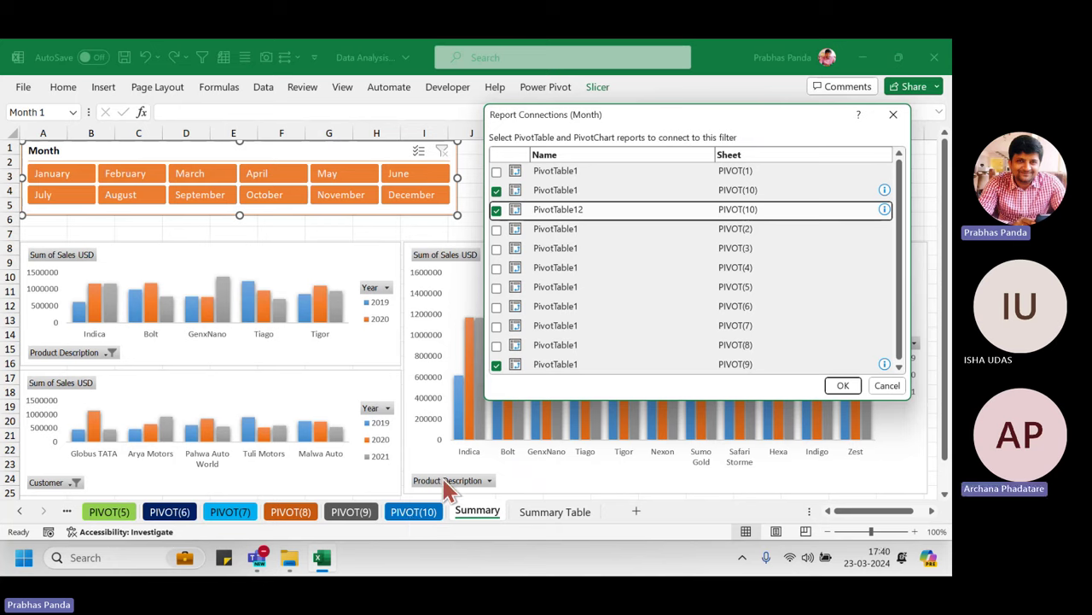
scroll(801, 316, down, 1)
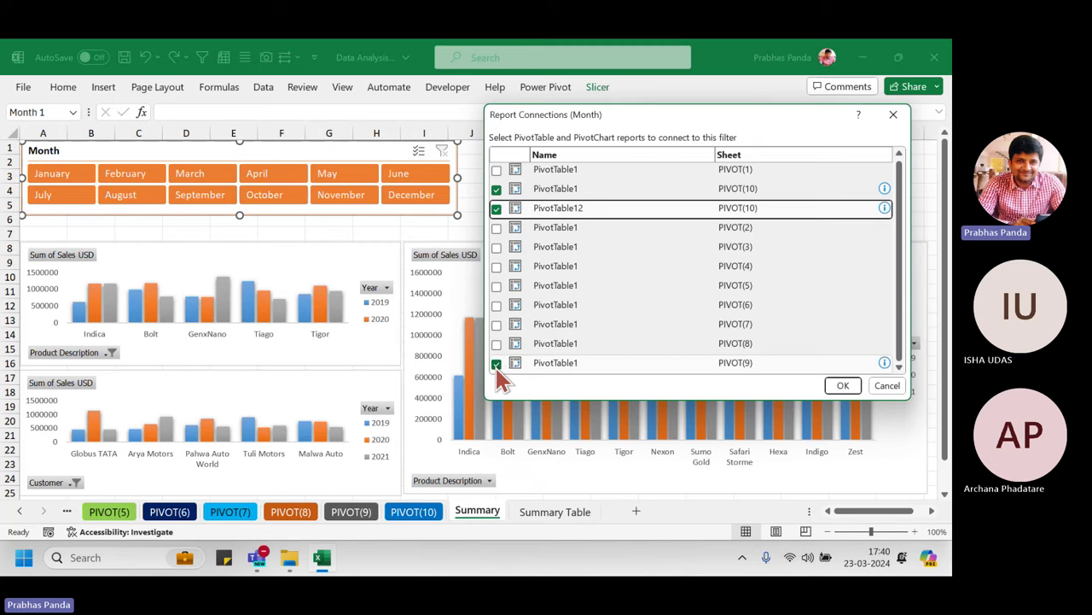
- Confirm the slicer's pivot connections, filter the charts June back through January, then clear the Month filter
click(841, 385)
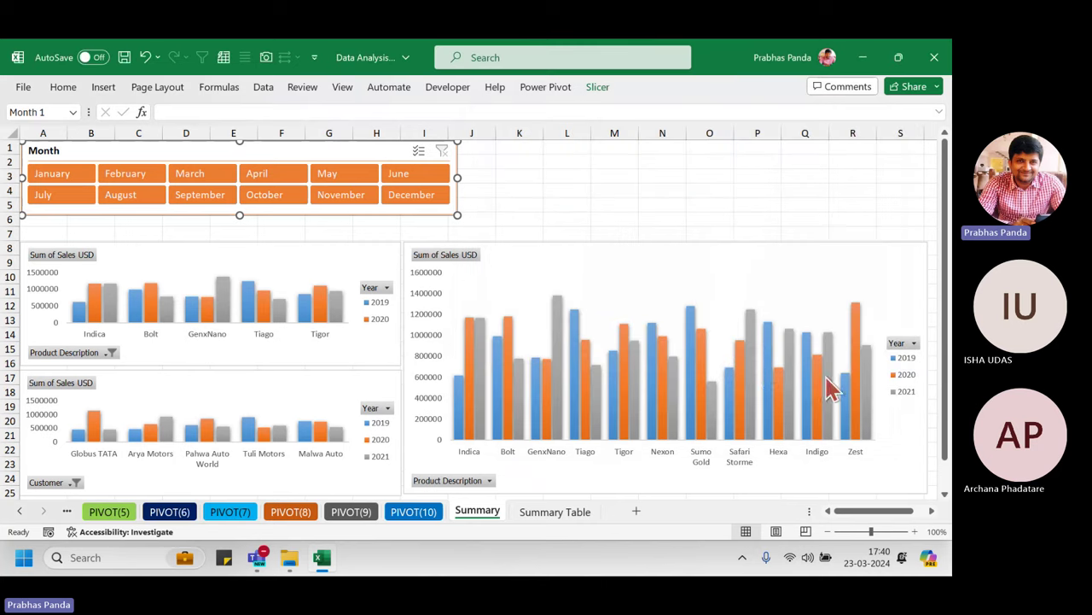
click(416, 174)
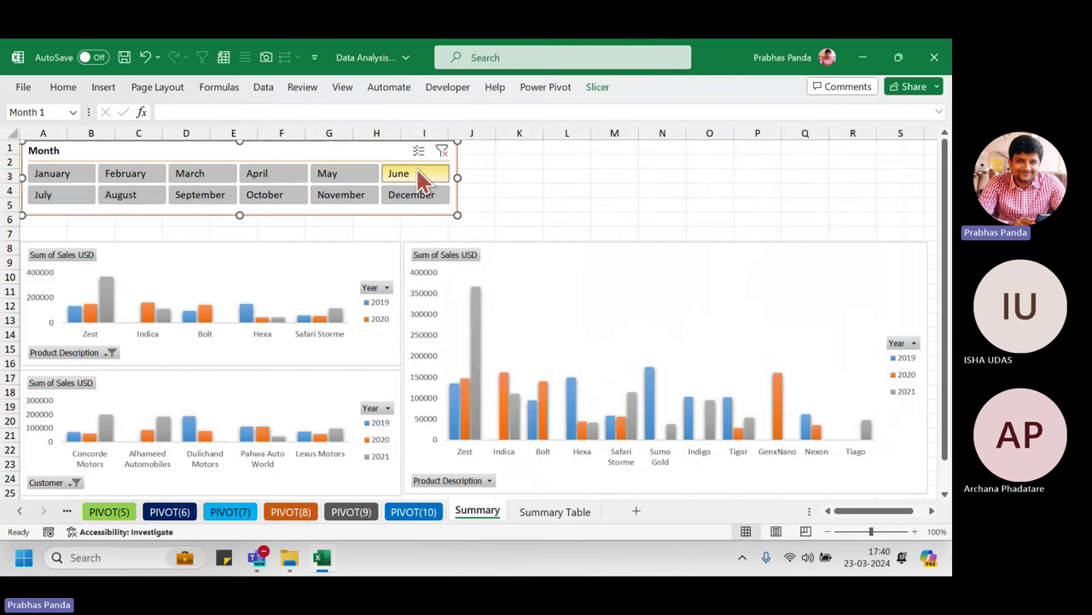
click(329, 178)
click(273, 179)
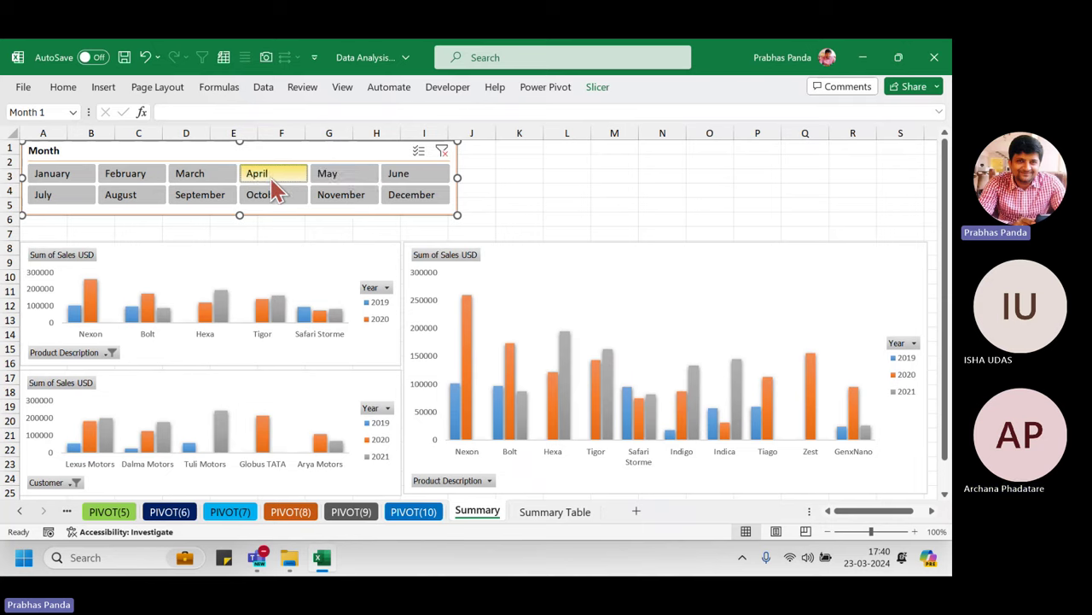
click(189, 181)
click(128, 181)
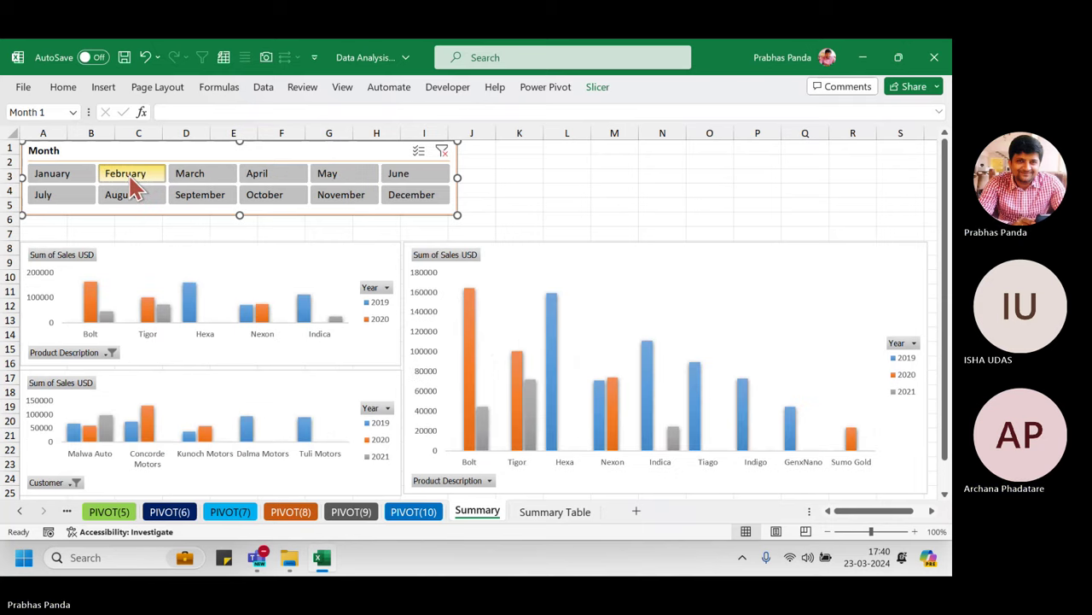
click(51, 180)
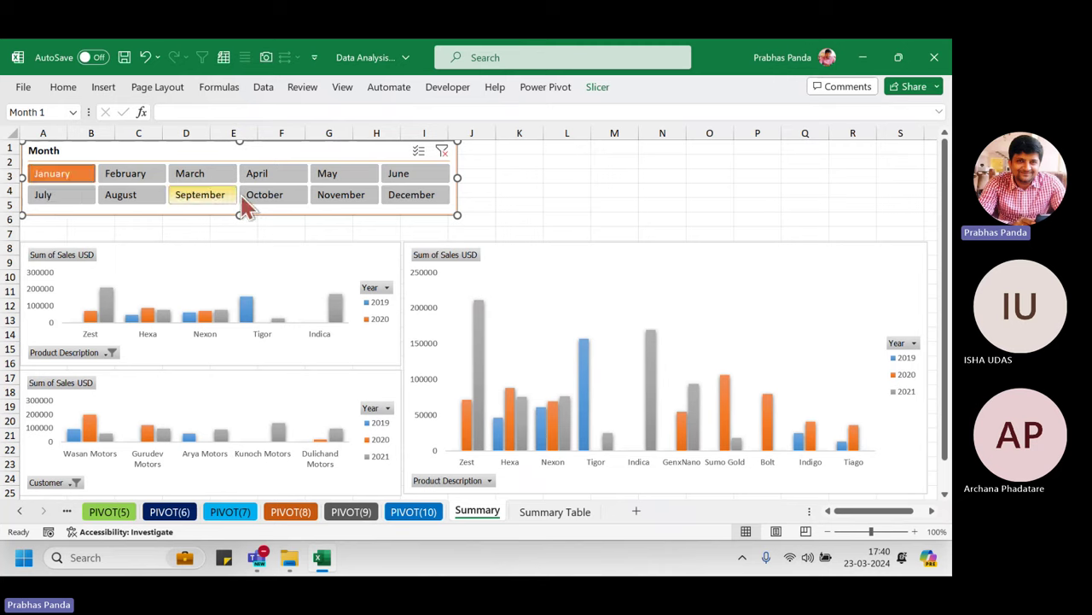
click(443, 152)
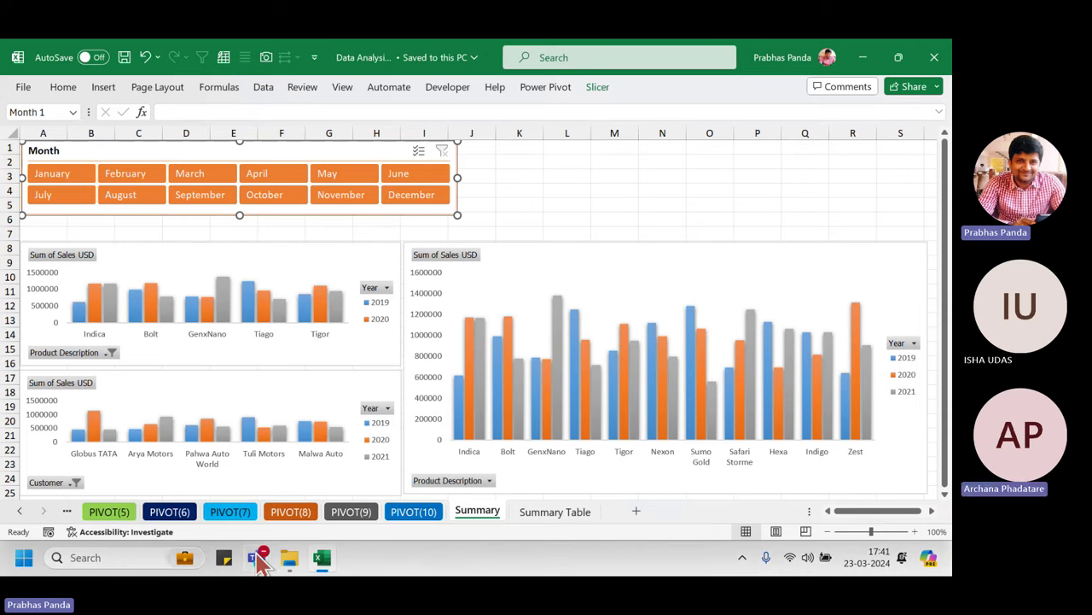
- Bring the Teams meeting window forward and choose Stop recording from More options
mouse_move(261, 563)
click(179, 482)
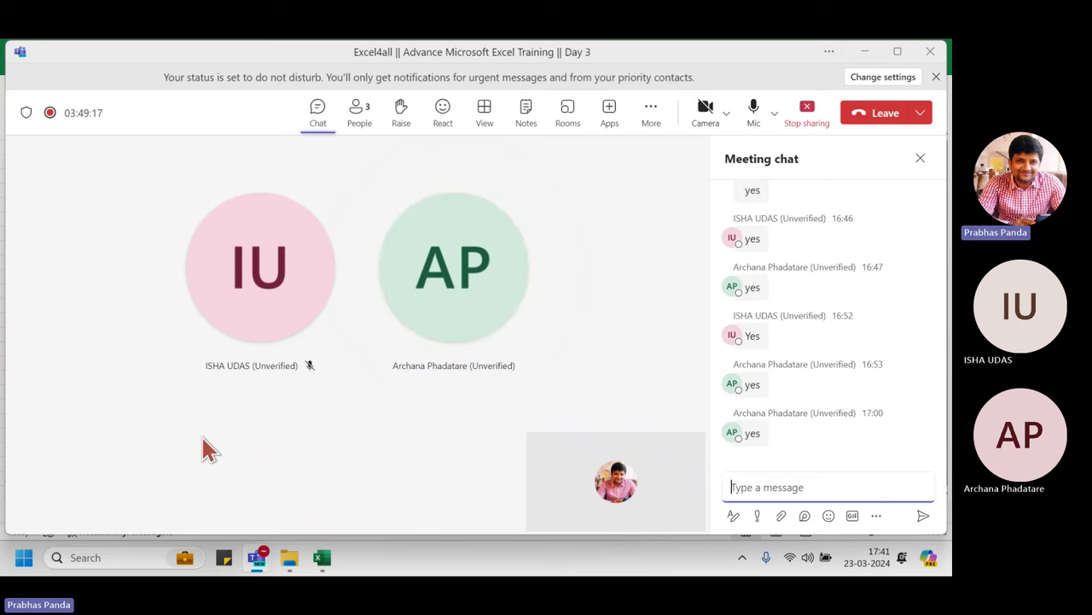
click(650, 119)
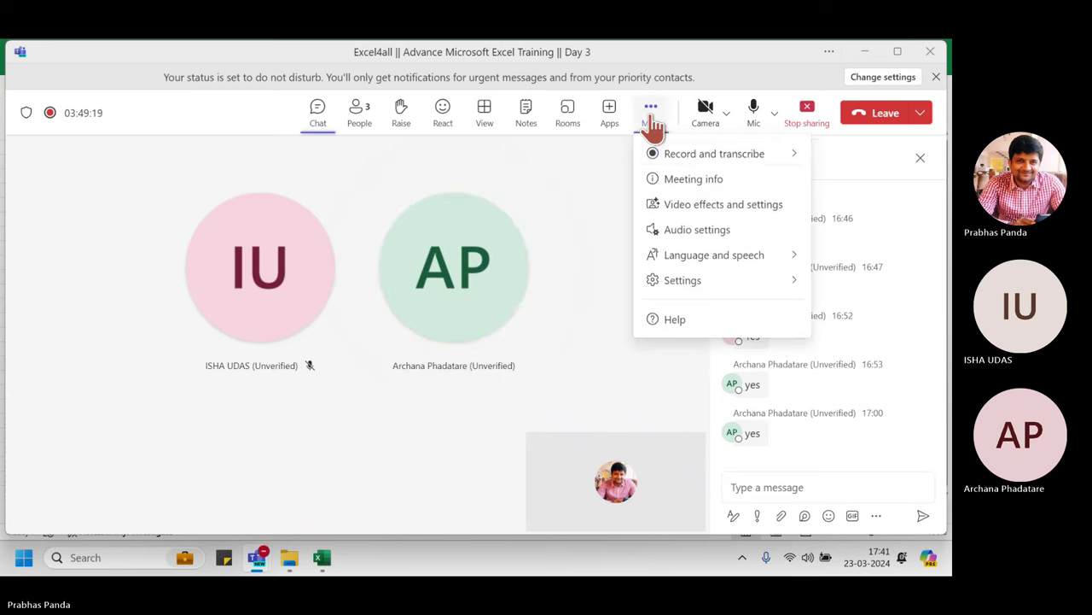
mouse_move(674, 163)
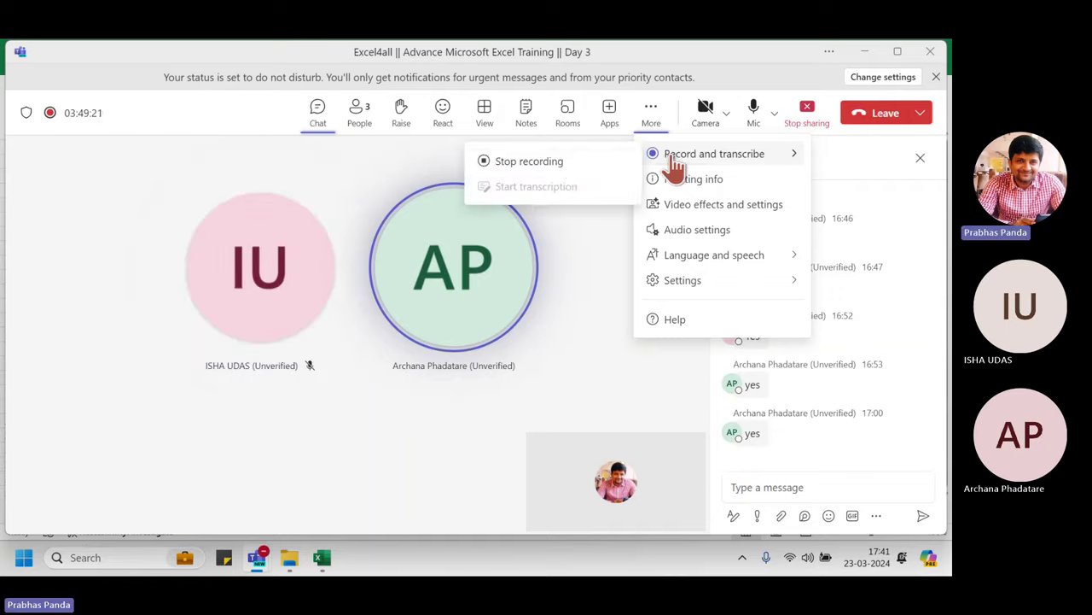
click(570, 161)
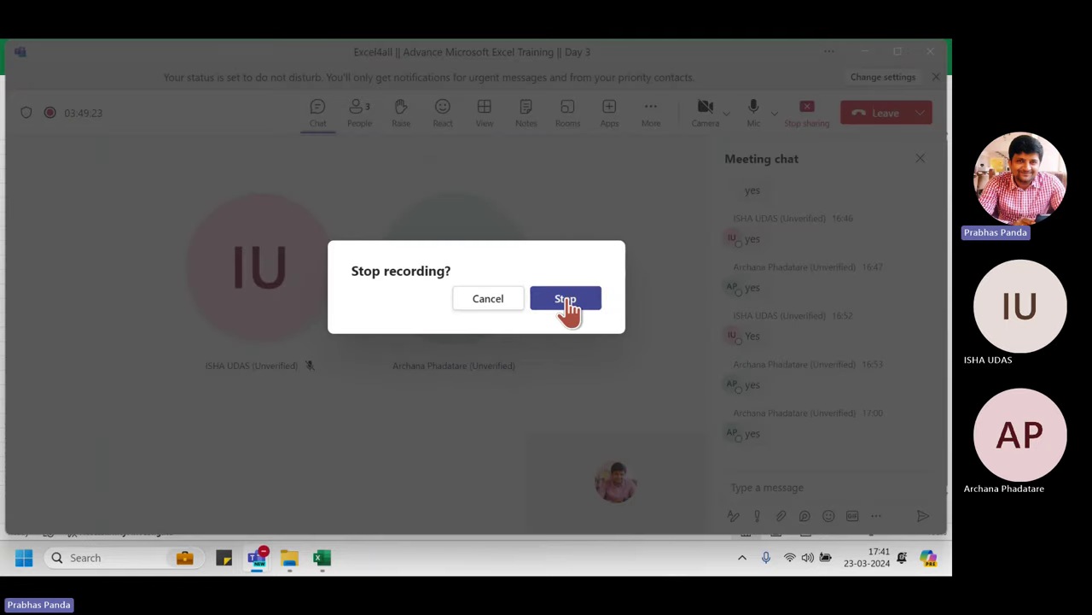